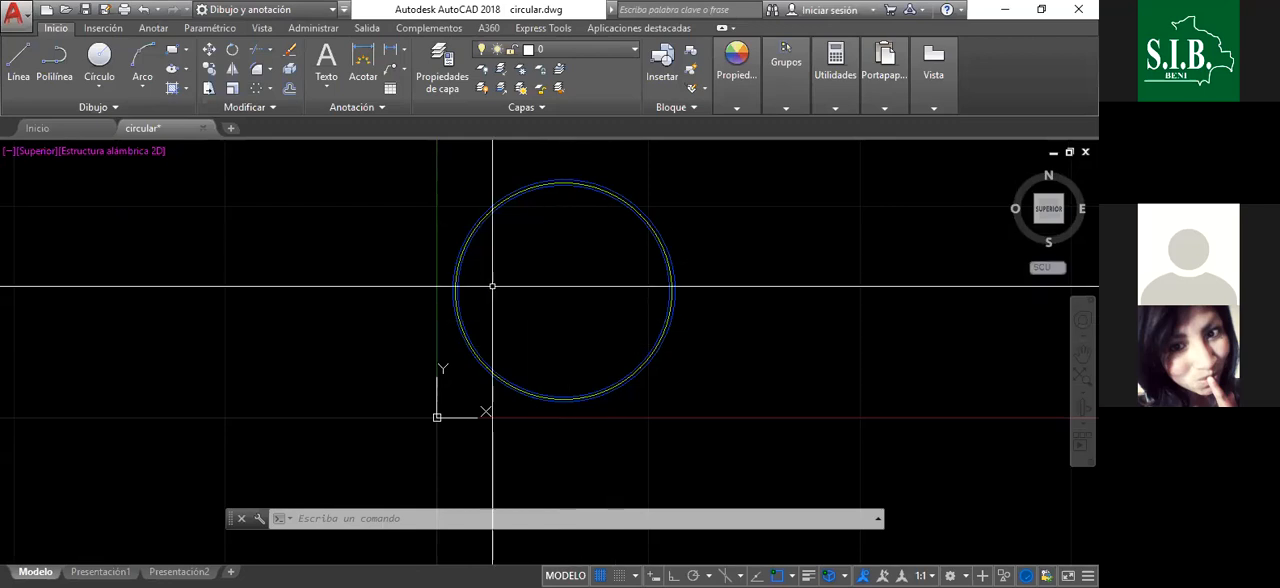
- Examine the concentric circles of the circular tank wall, comparing the blue structural outlines with the yellow axis circle
scroll(560, 168, up, 4)
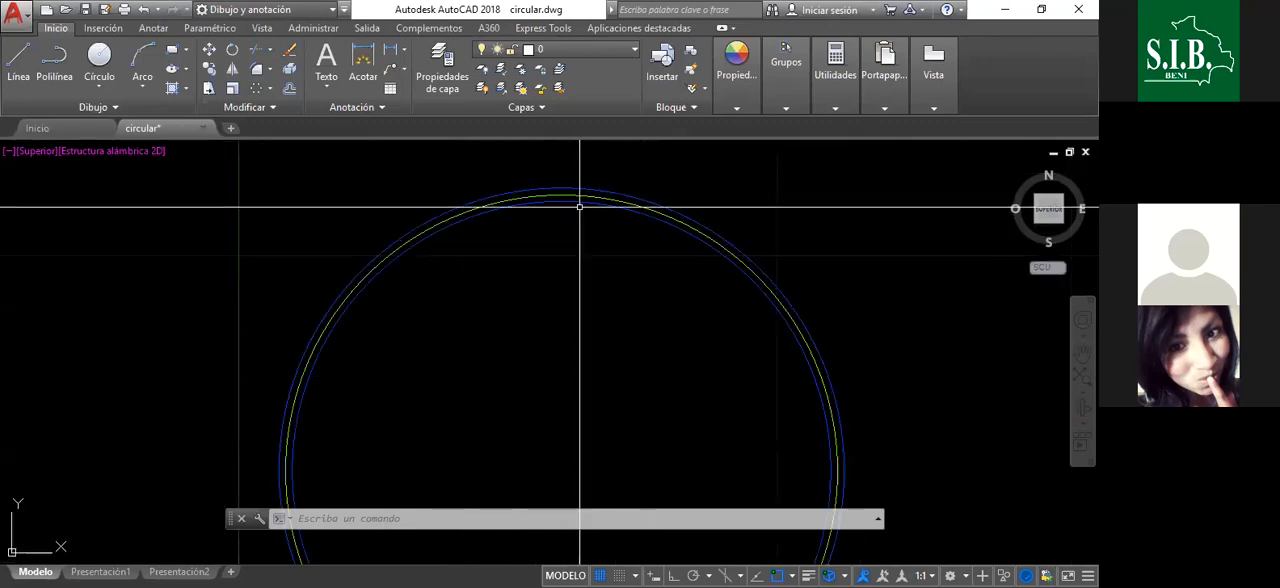
scroll(580, 172, down, 2)
scroll(580, 172, up, 3)
scroll(611, 209, down, 3)
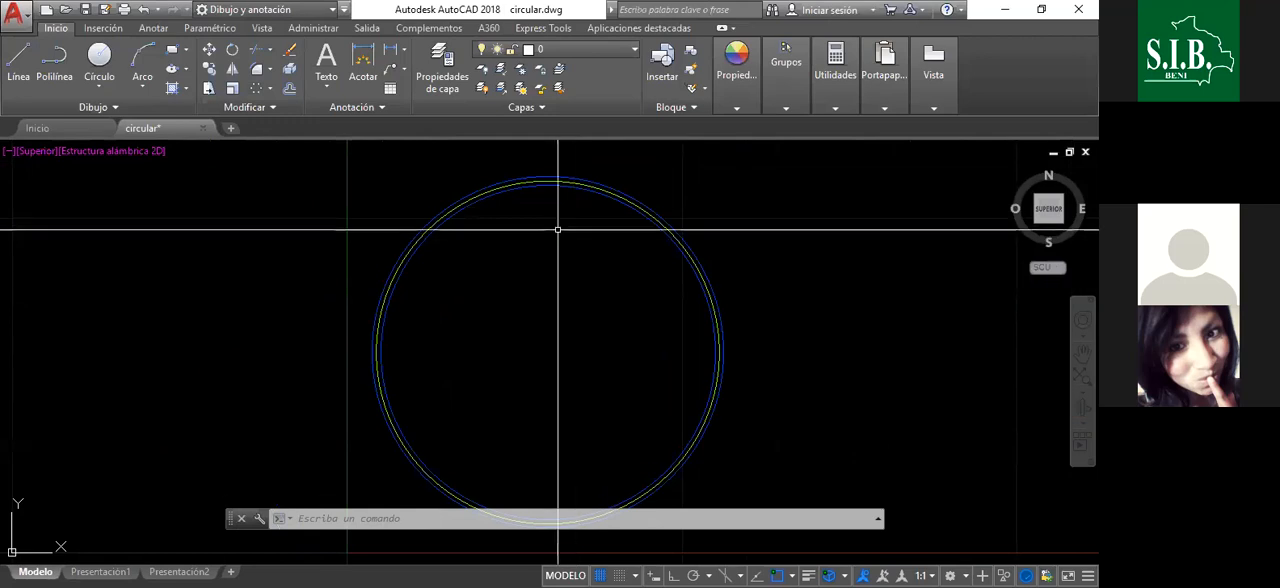
scroll(572, 195, down, 2)
scroll(635, 271, up, 2)
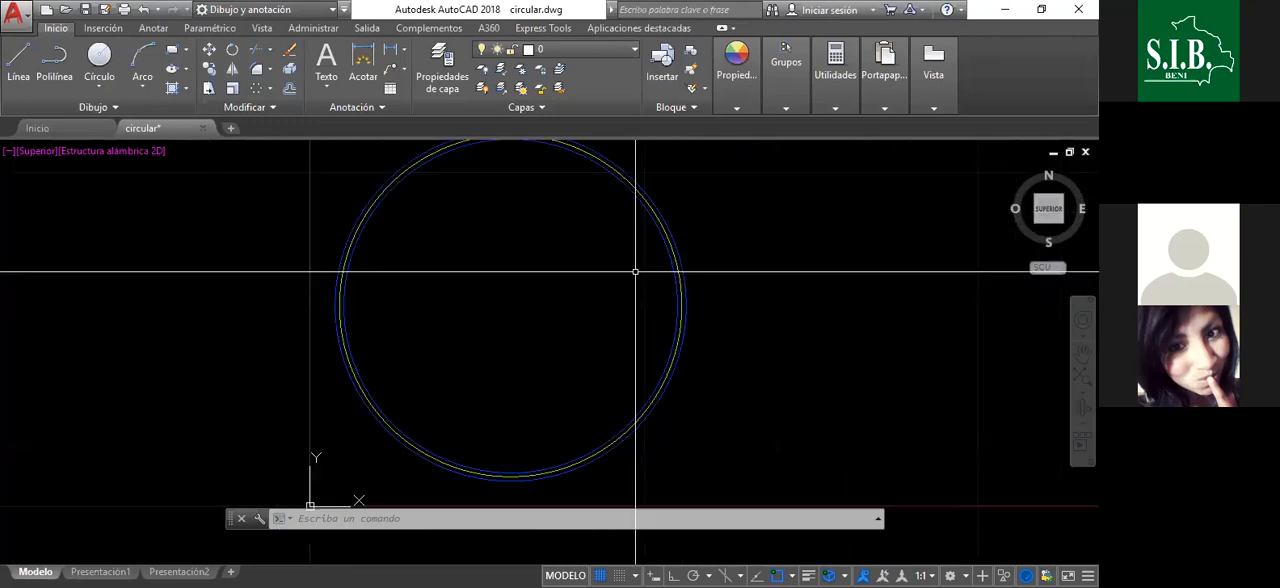
scroll(500, 217, down, 2)
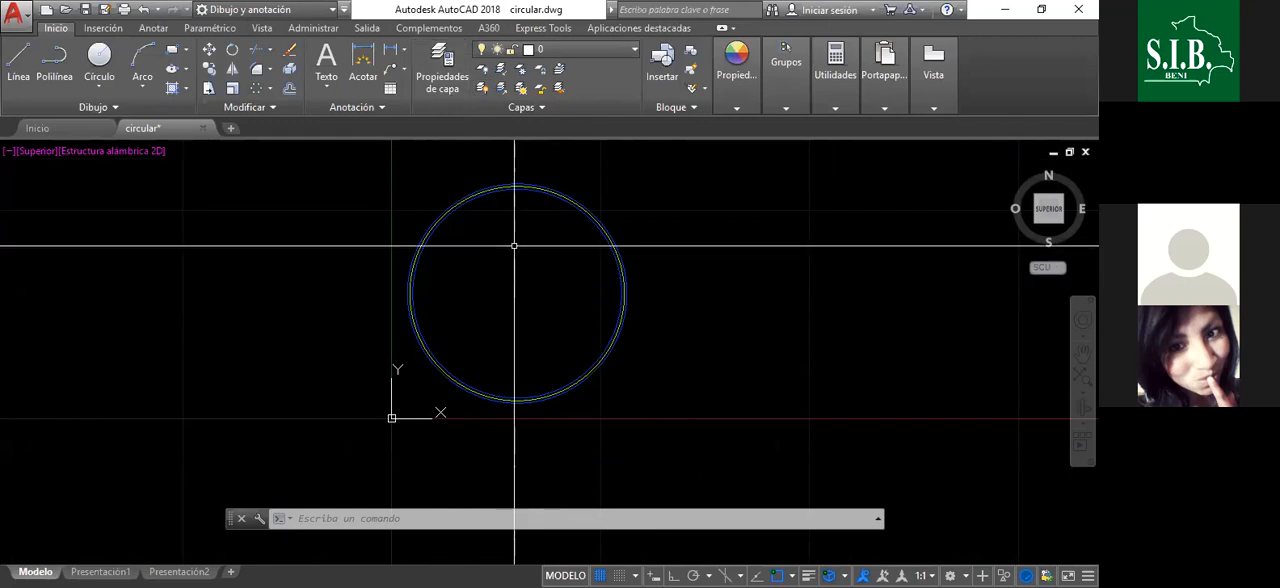
scroll(526, 167, up, 7)
scroll(560, 180, down, 5)
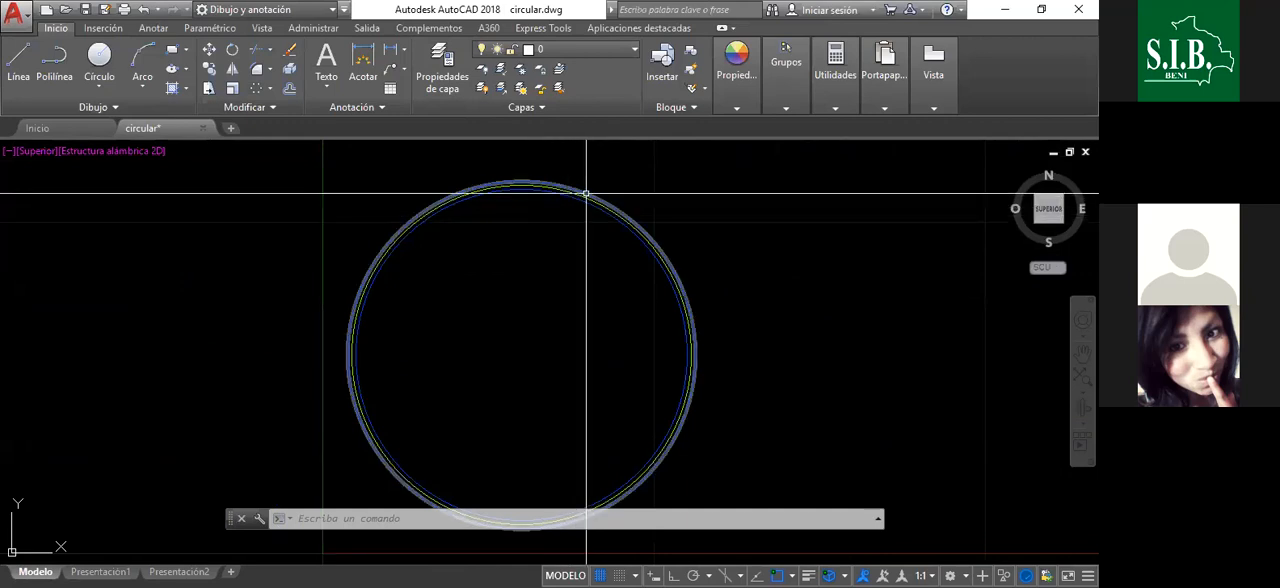
scroll(598, 235, down, 2)
scroll(590, 260, up, 2)
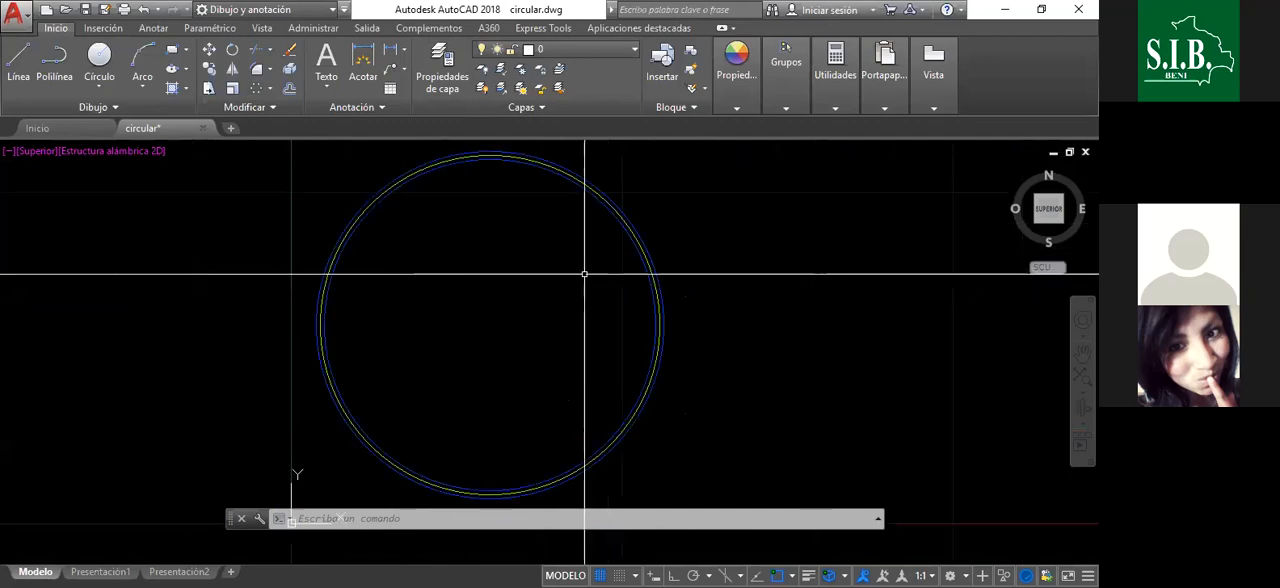
scroll(555, 280, down, 5)
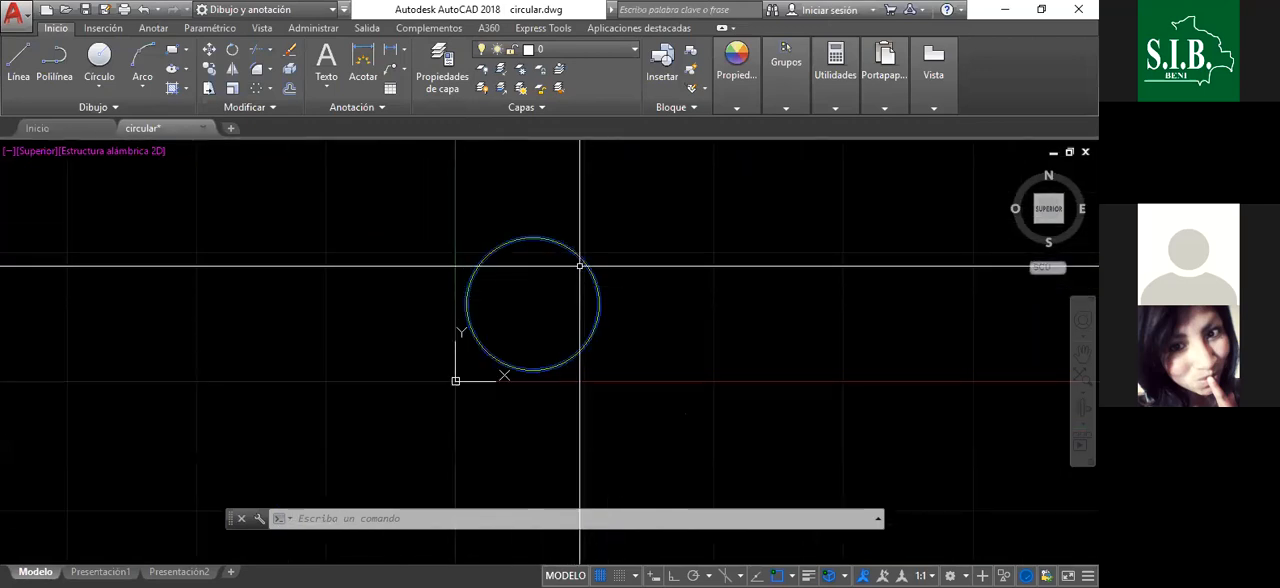
scroll(503, 266, up, 4)
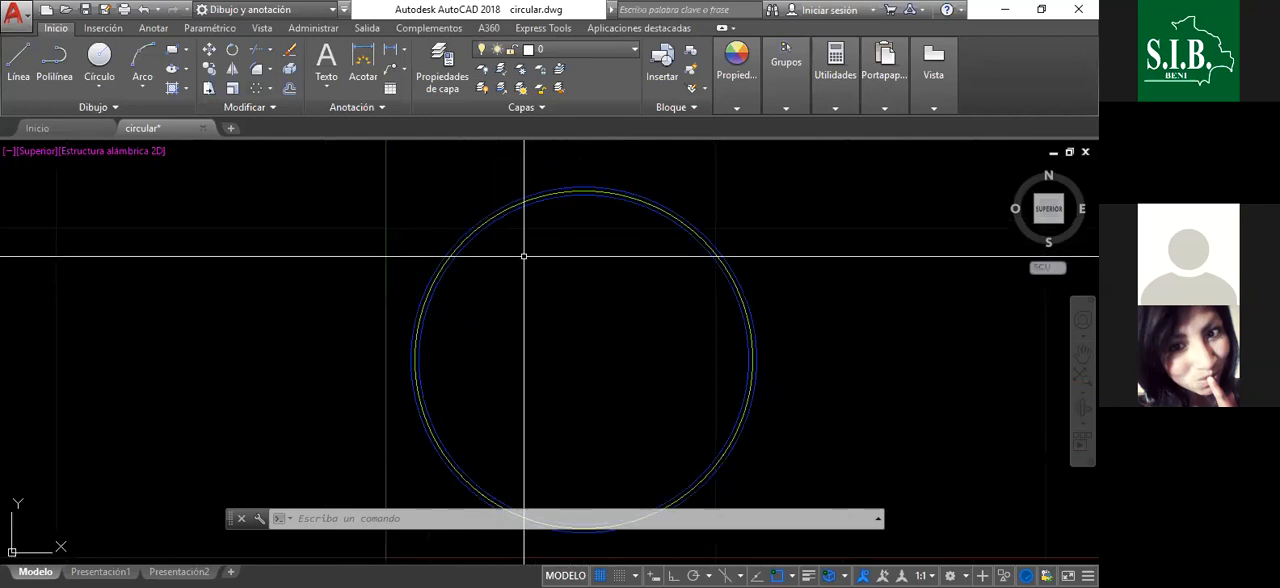
scroll(592, 241, down, 2)
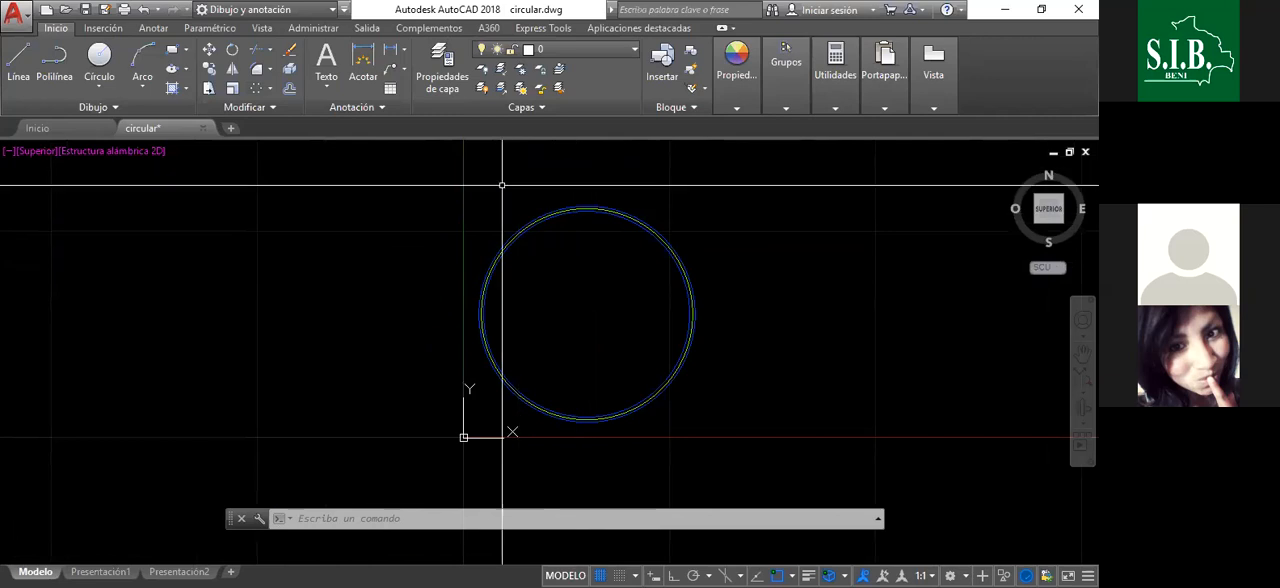
scroll(587, 218, up, 4)
scroll(587, 218, down, 2)
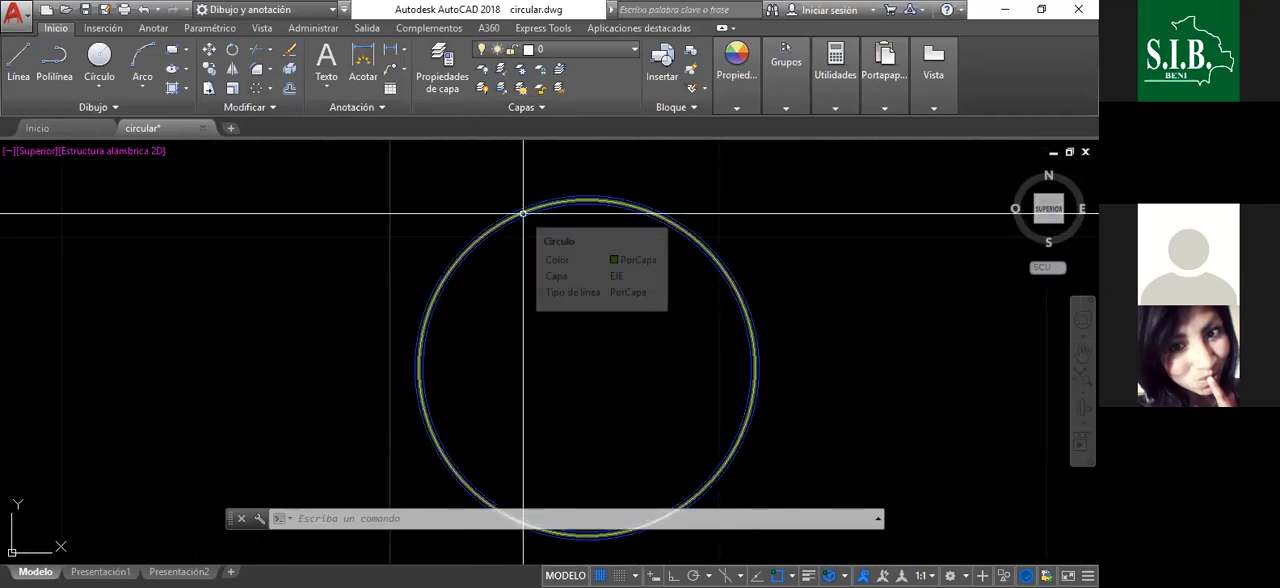
scroll(552, 202, down, 2)
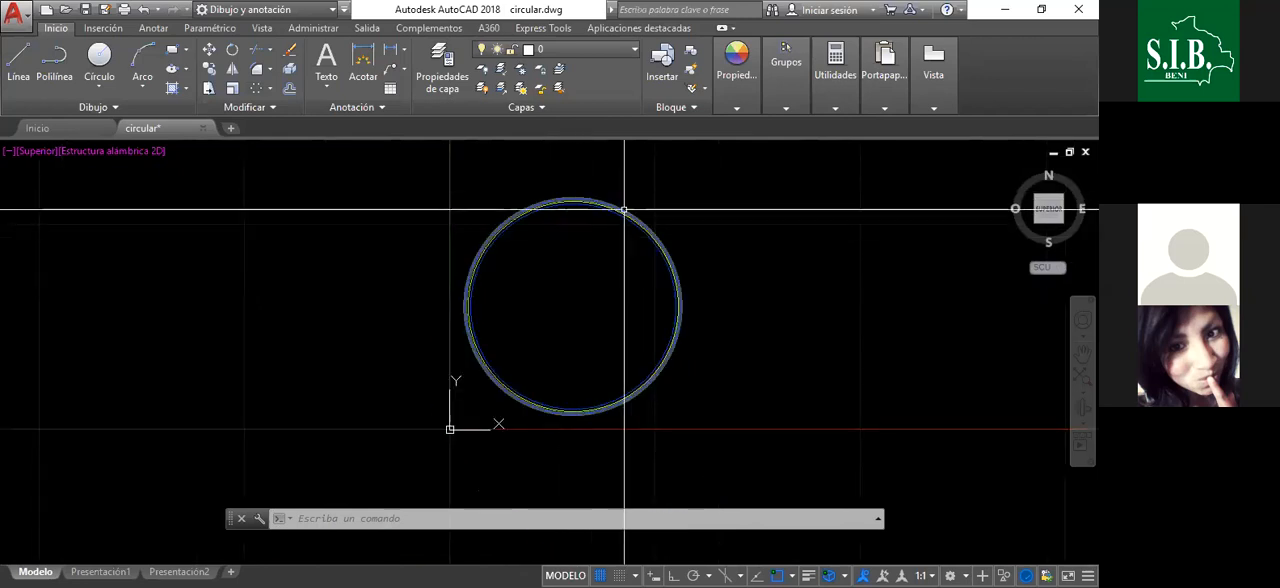
scroll(591, 194, up, 2)
scroll(593, 194, down, 1)
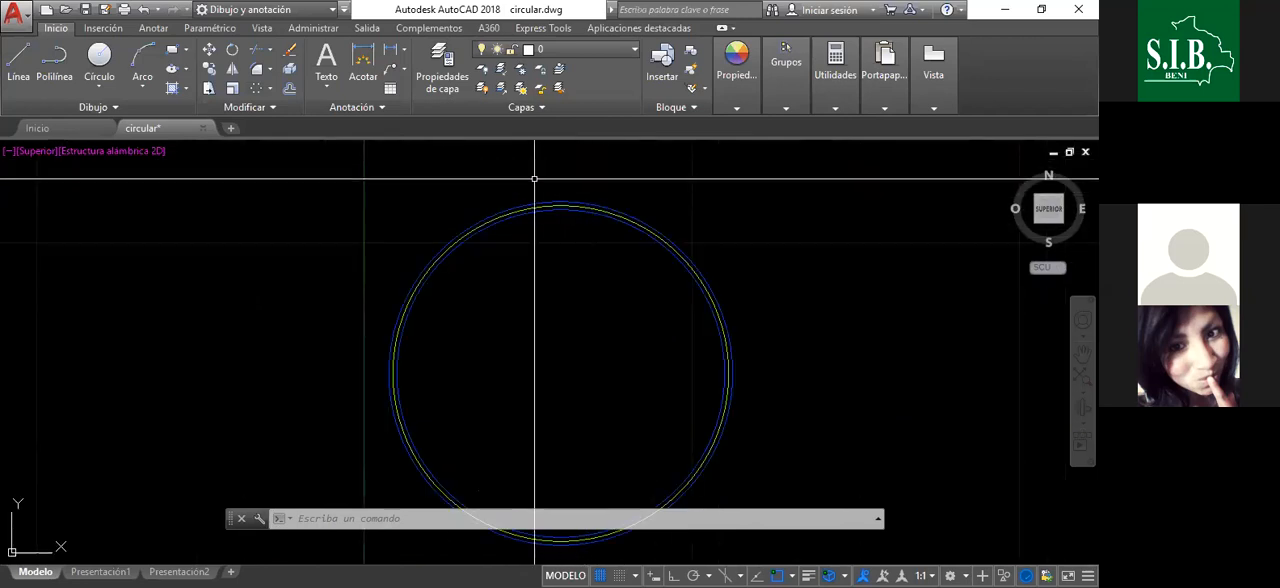
- Inspect the properties of the inner blue circle, including its radius and layer, and clear the selection
scroll(549, 203, up, 4)
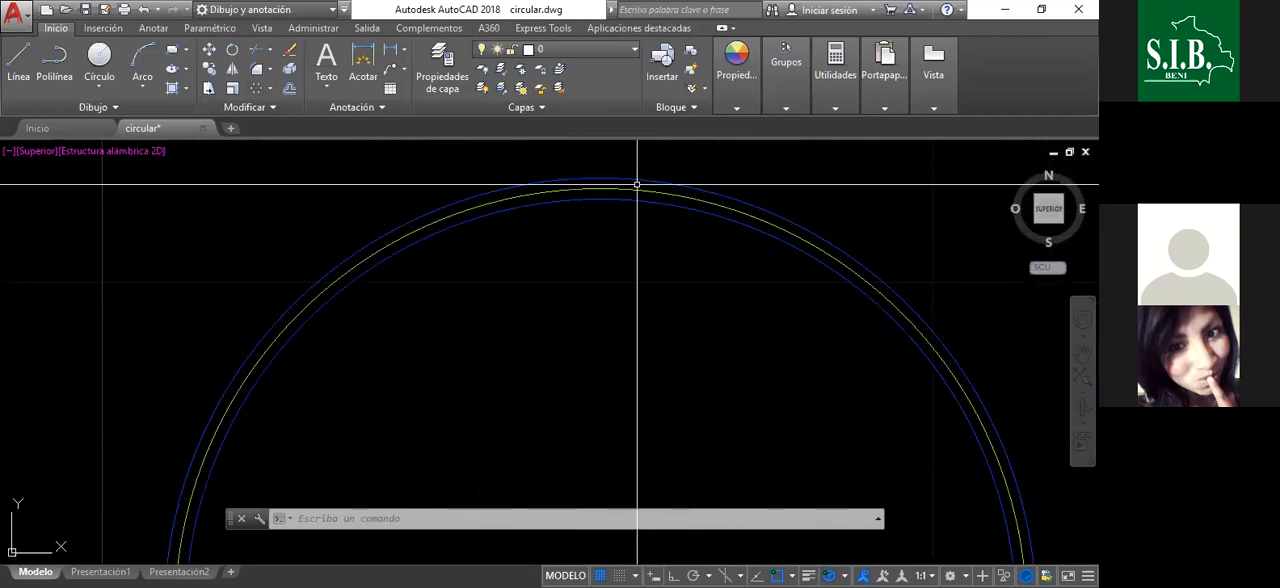
scroll(536, 231, down, 3)
scroll(536, 231, up, 2)
click(586, 210)
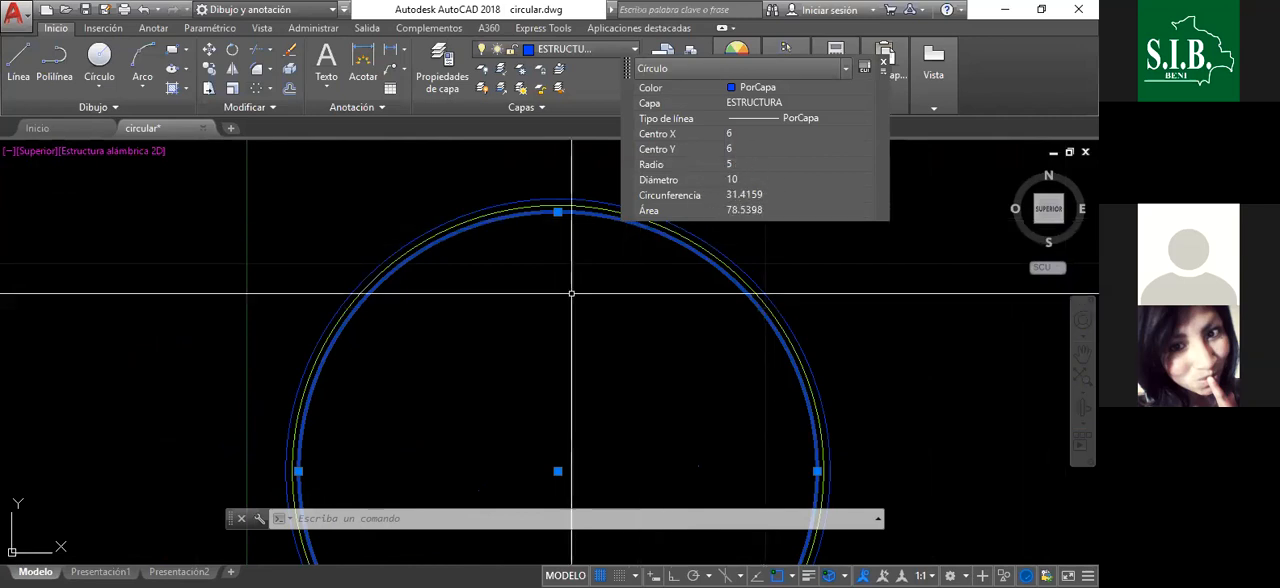
click(597, 317)
key(Escape)
- Inspect the yellow axis circle between the two blue circles and clear the selection
scroll(560, 220, up, 5)
scroll(560, 190, down, 4)
scroll(594, 177, down, 2)
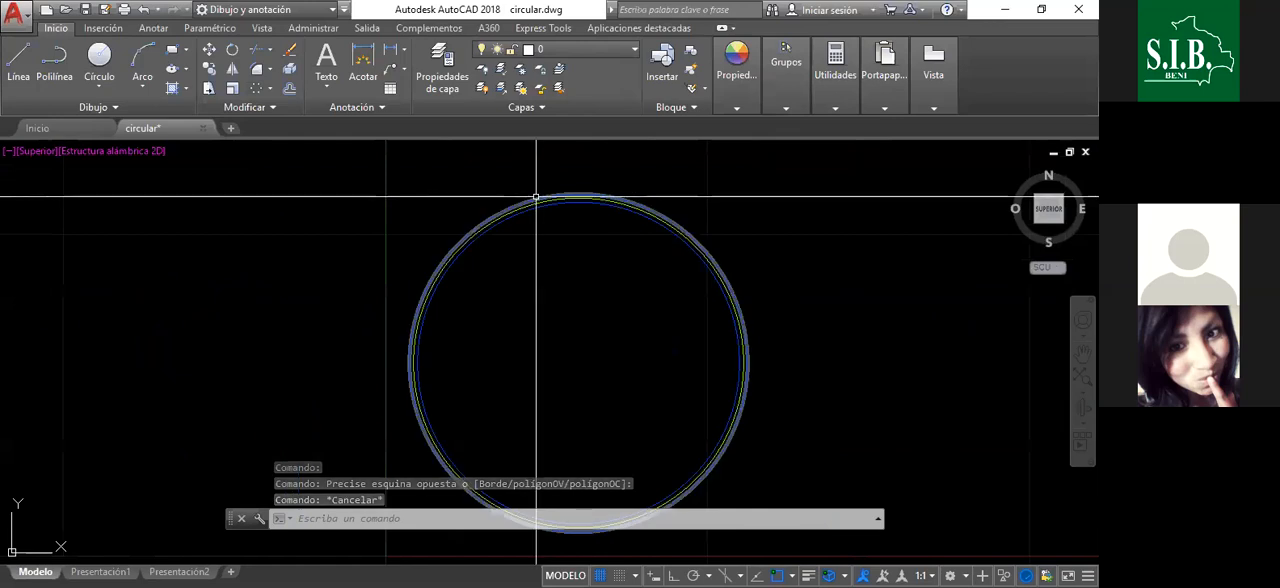
scroll(536, 197, up, 4)
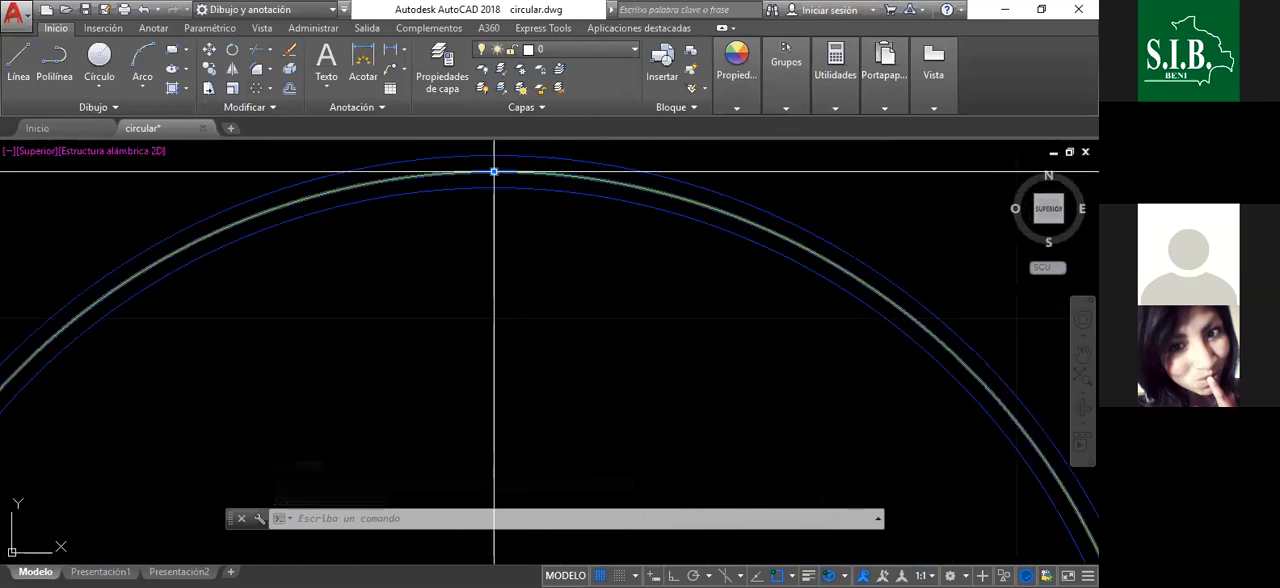
click(494, 172)
key(Escape)
key(Escape)
scroll(586, 277, down, 4)
scroll(592, 209, up, 2)
scroll(584, 212, down, 2)
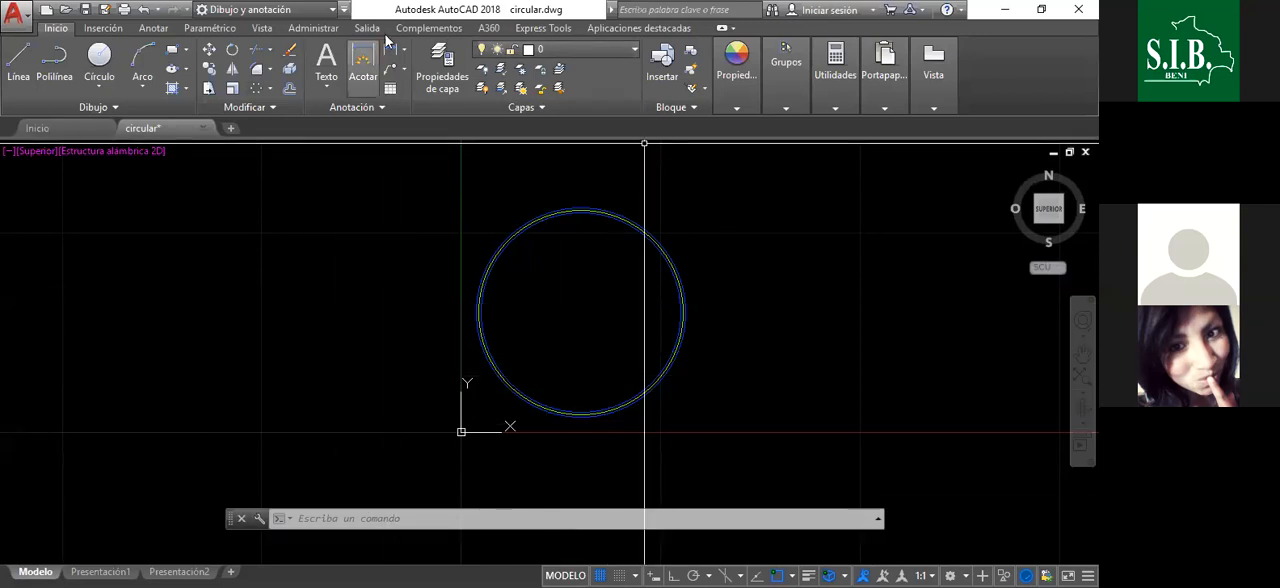
- Add a multiline text beside the circles, to their right, reading "e= 0.05 H + 0.01 r"
click(327, 60)
scroll(582, 315, down, 1)
scroll(480, 322, down, 1)
scroll(610, 304, up, 1)
click(629, 266)
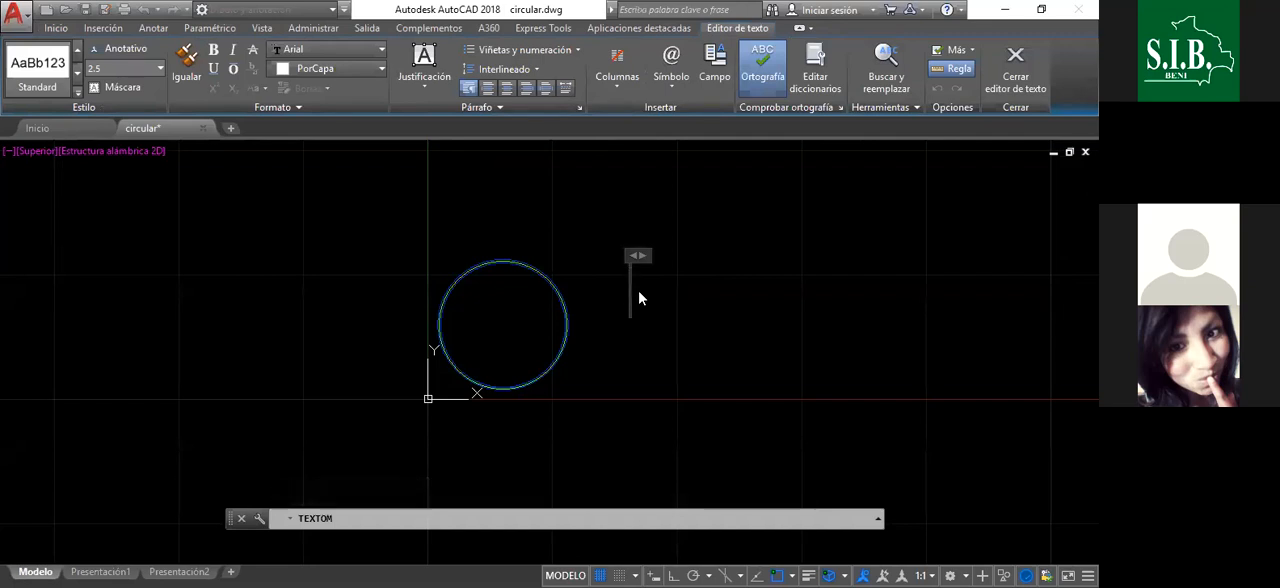
text(e= 0.0)
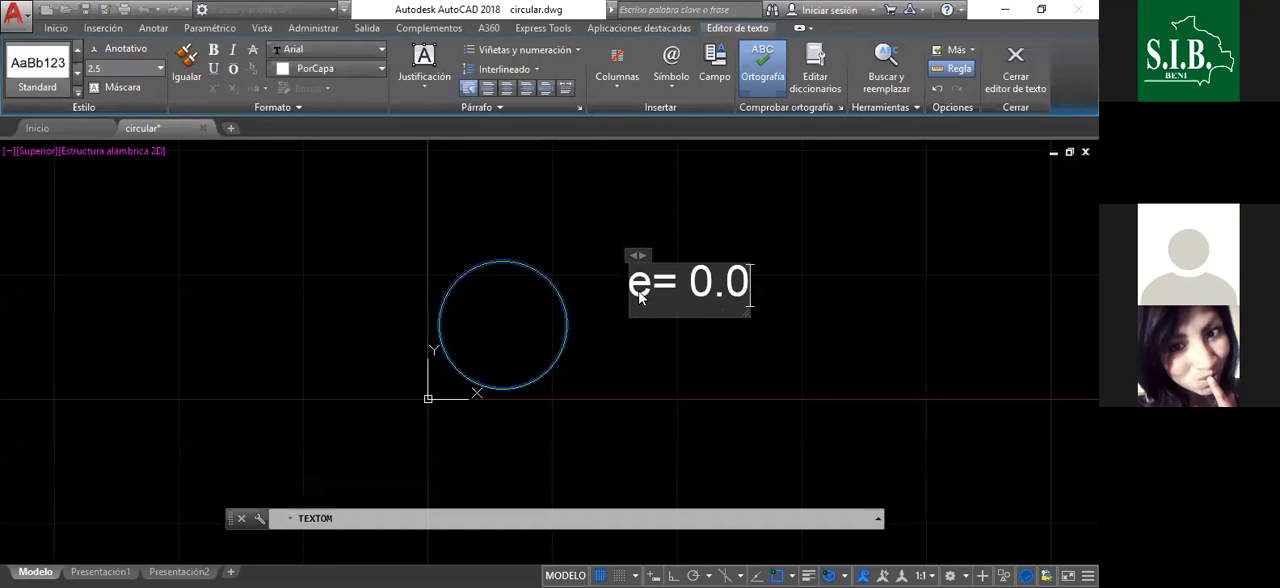
text(5)
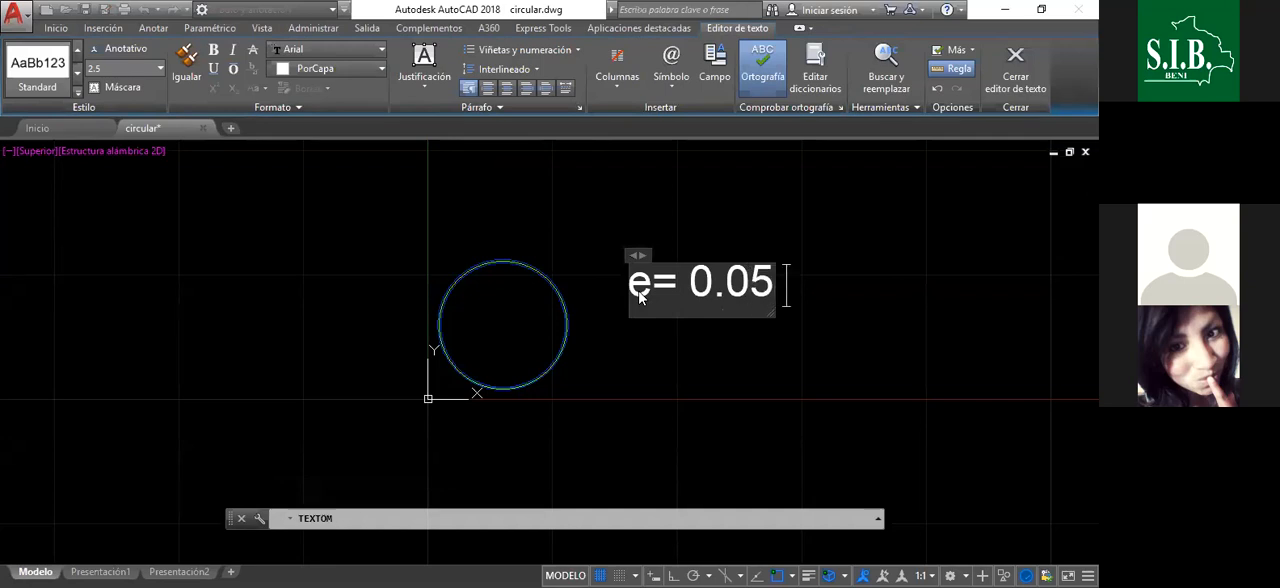
text( H)
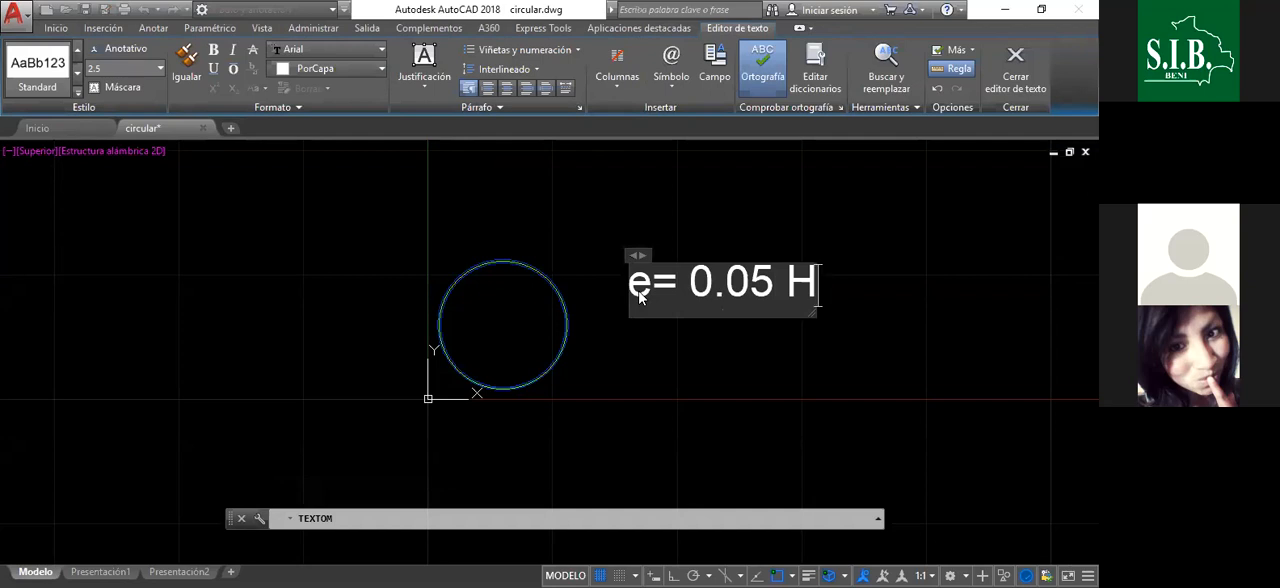
text(+)
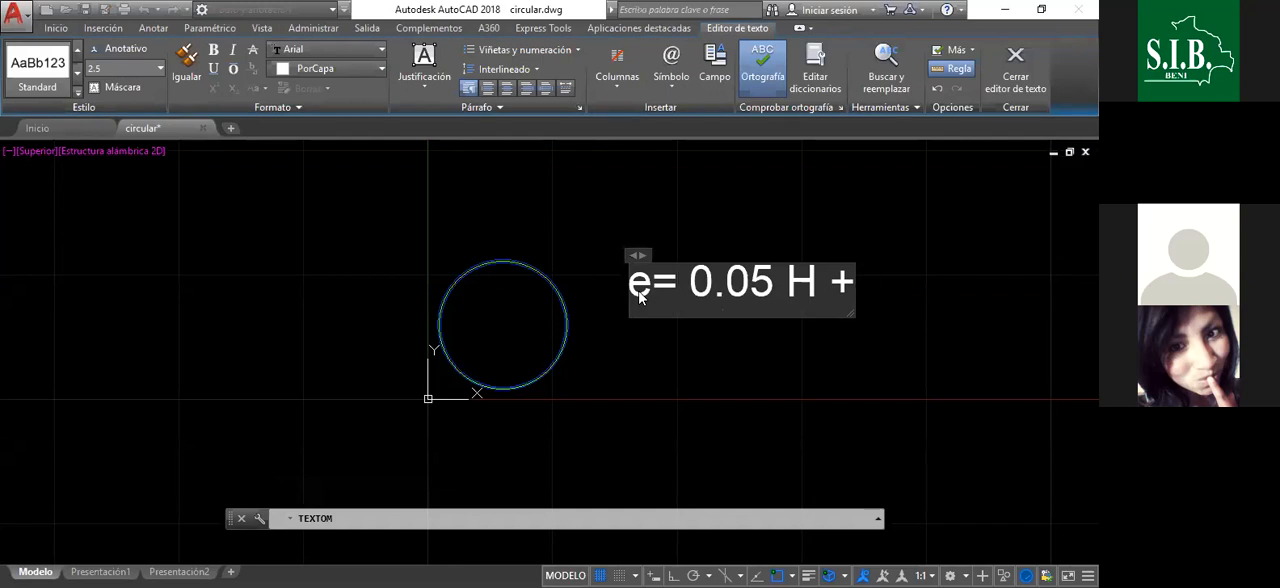
text( 0.0)
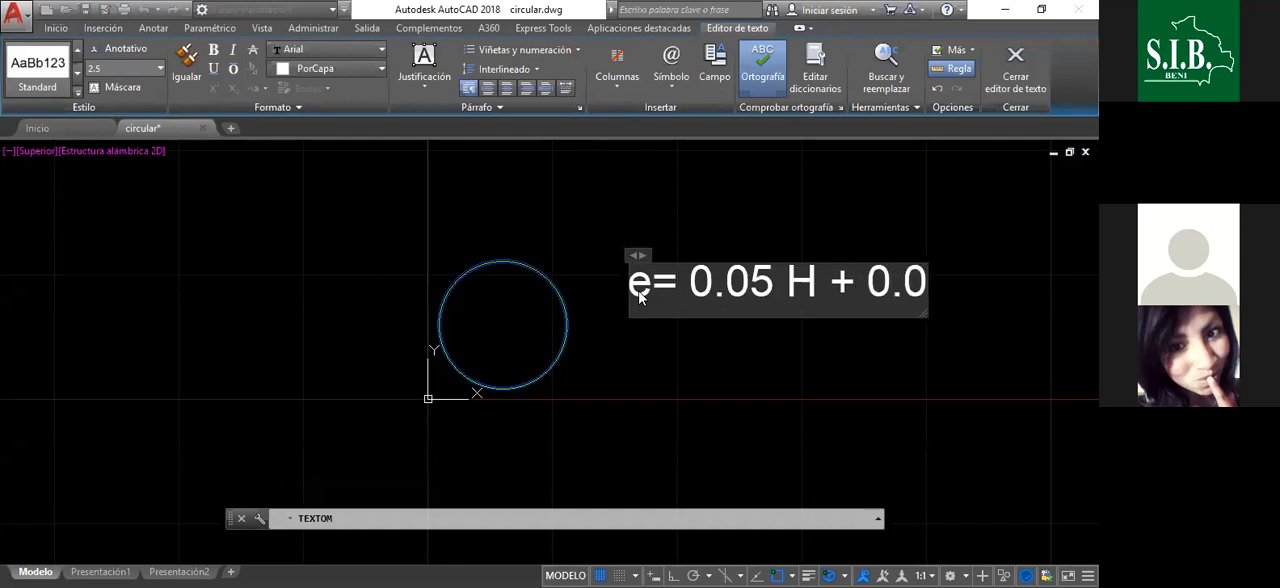
text(1 e)
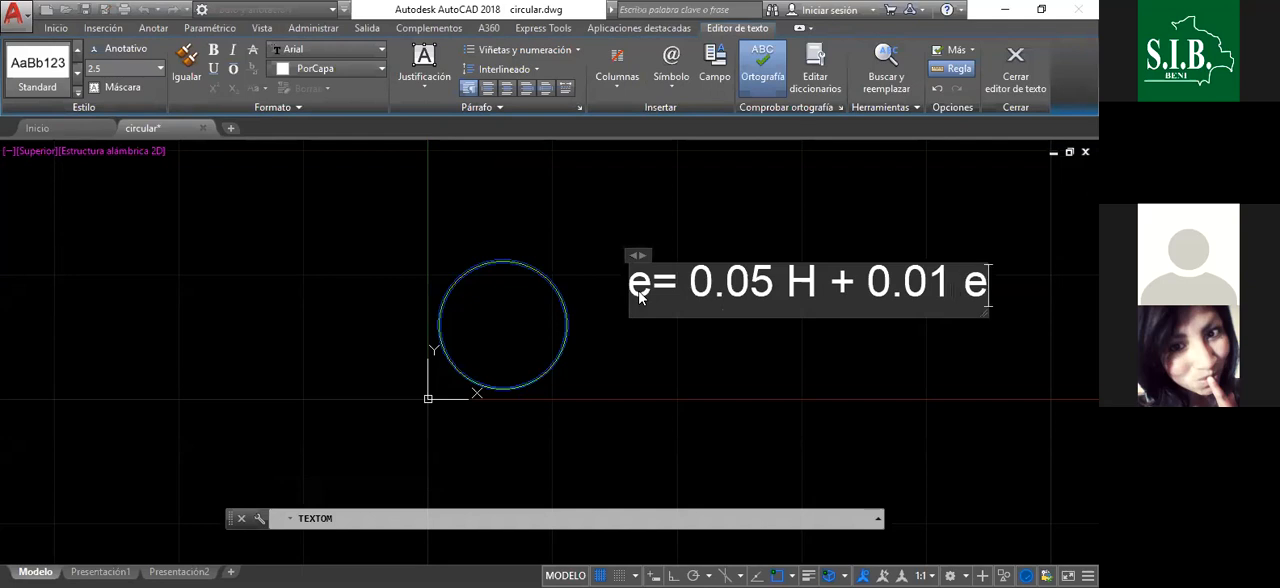
key(BackSpace)
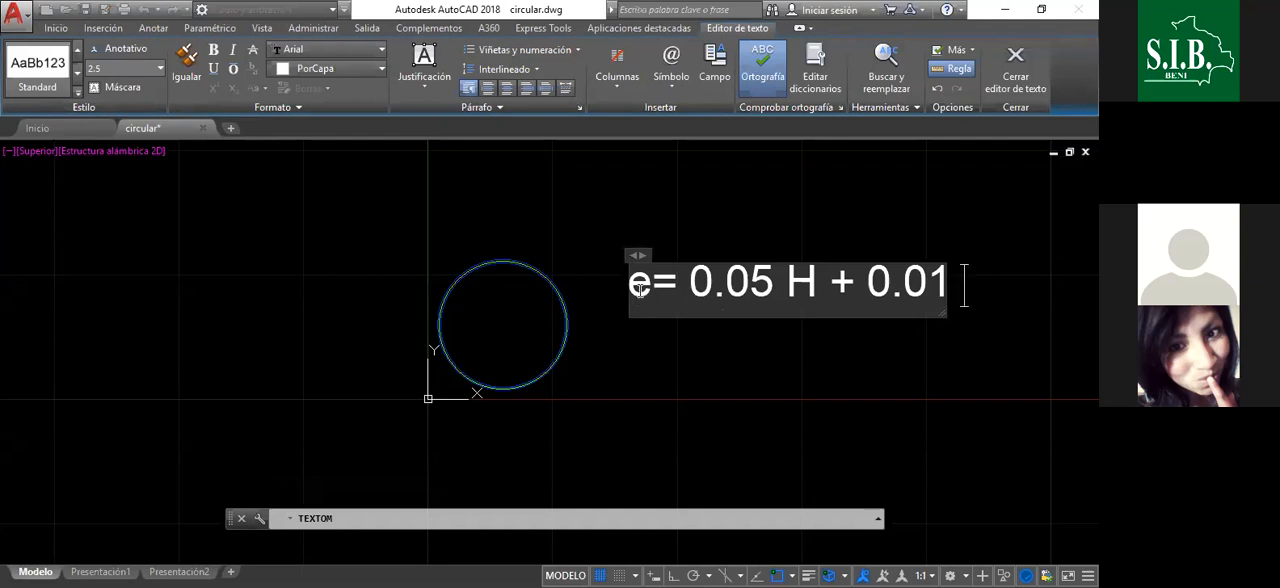
text(R)
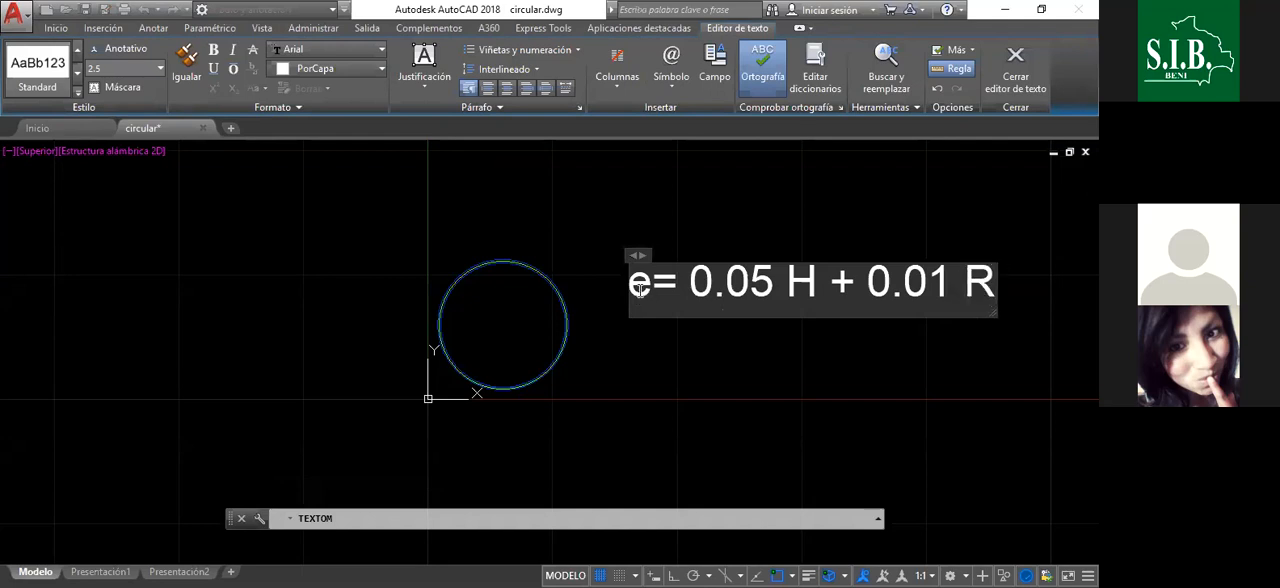
key(BackSpace)
text(r)
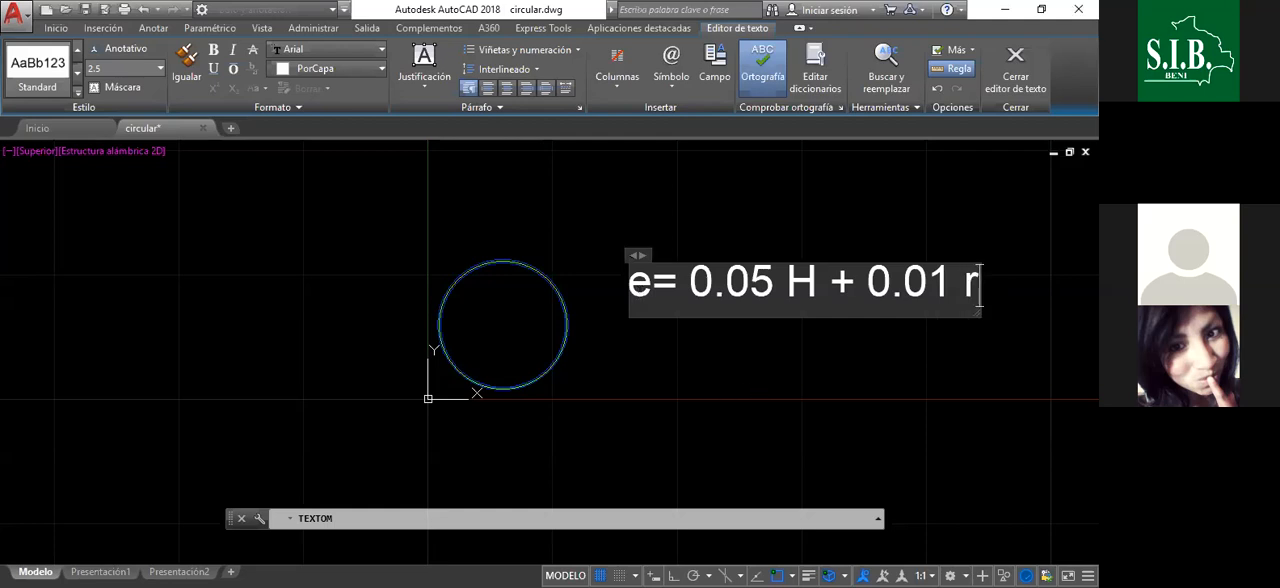
click(666, 357)
scroll(660, 295, down, 2)
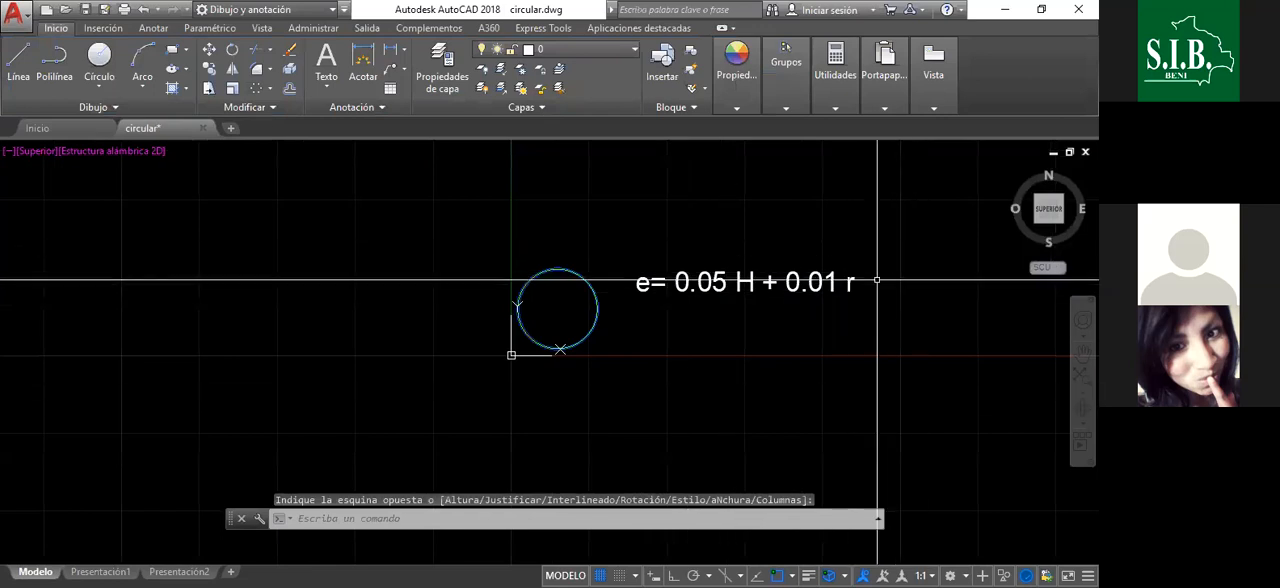
scroll(777, 285, up, 2)
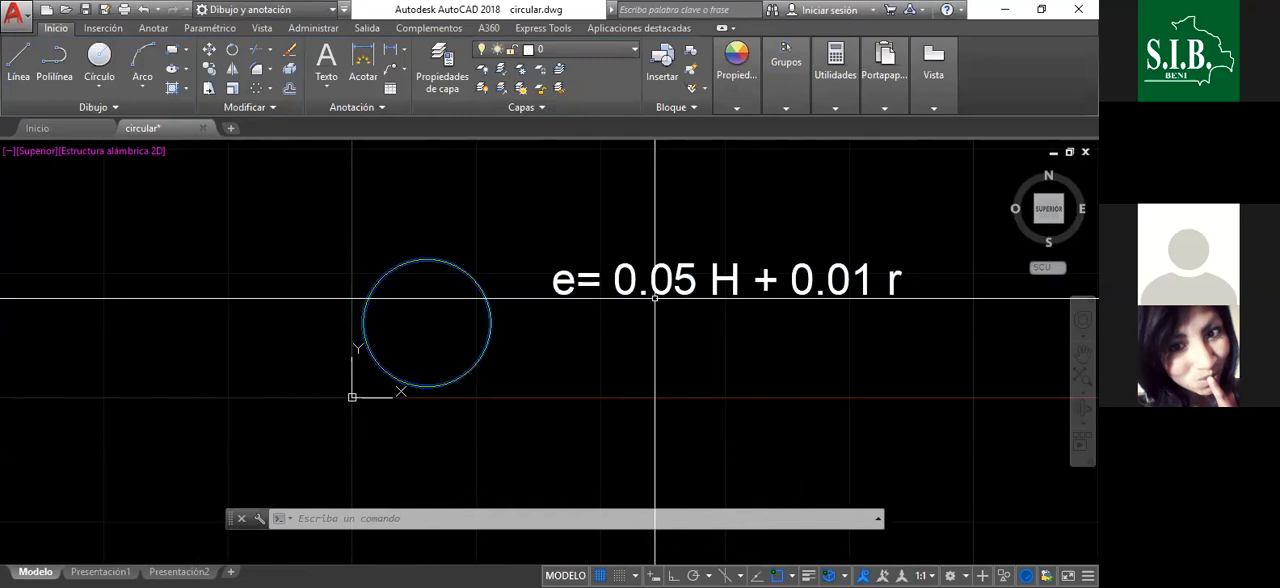
middle_drag(623, 316, 644, 316)
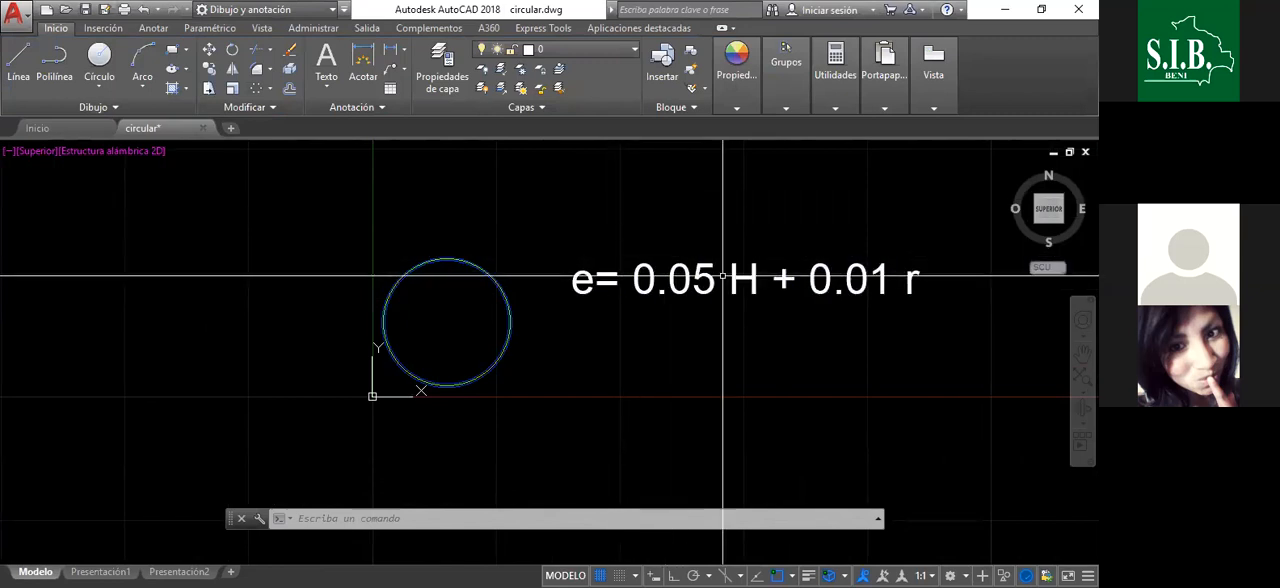
click(590, 280)
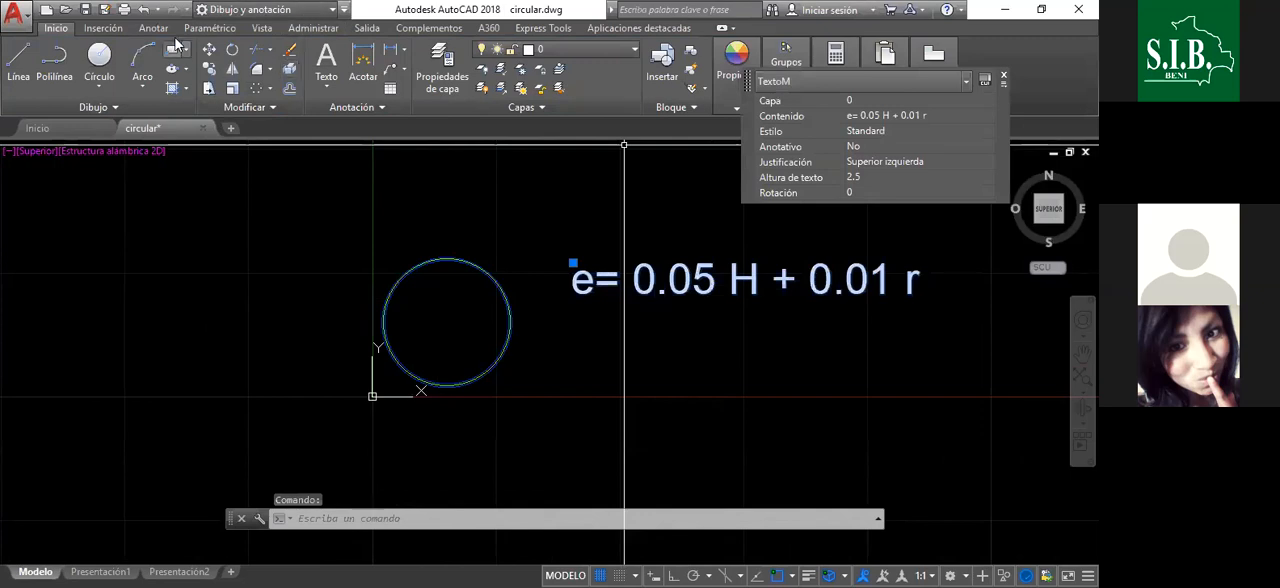
click(209, 69)
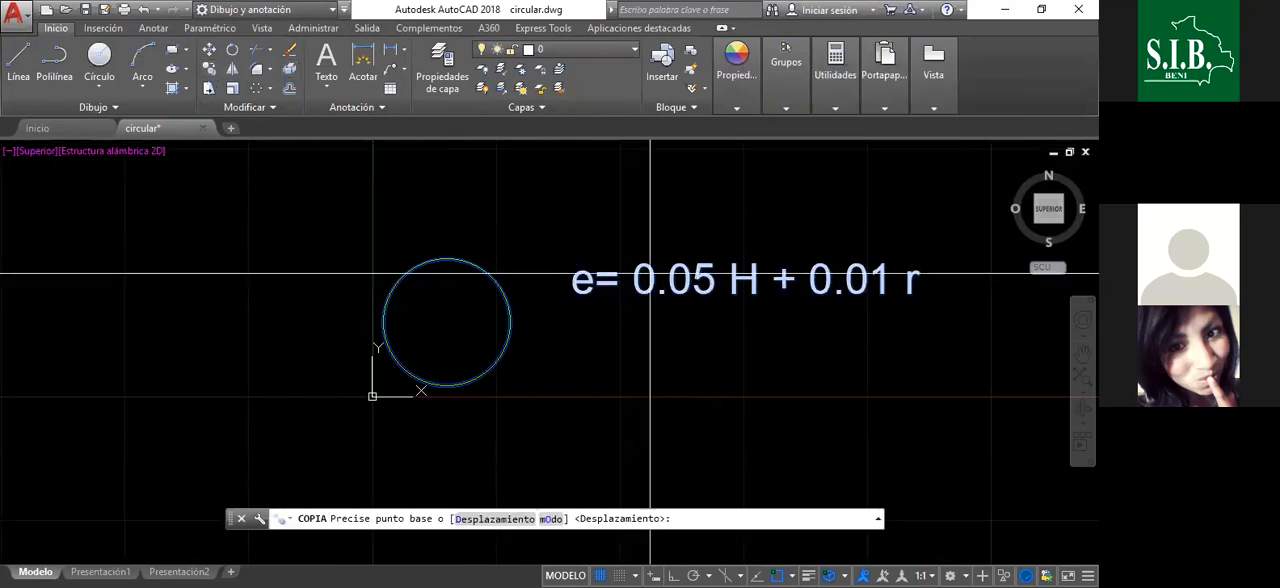
click(573, 294)
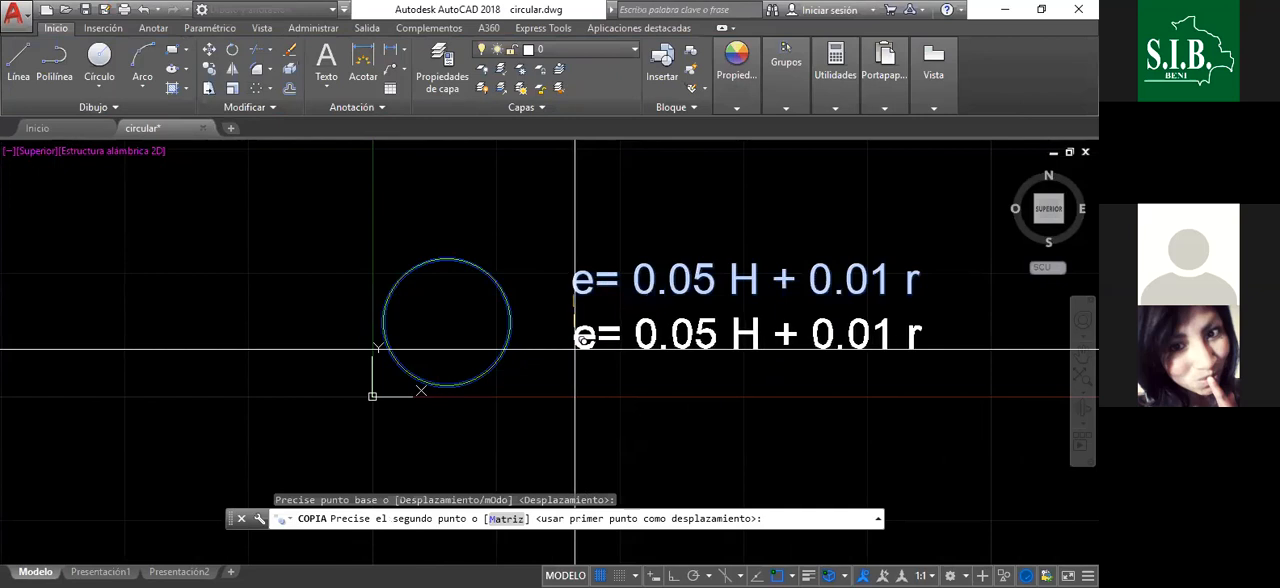
key(Escape)
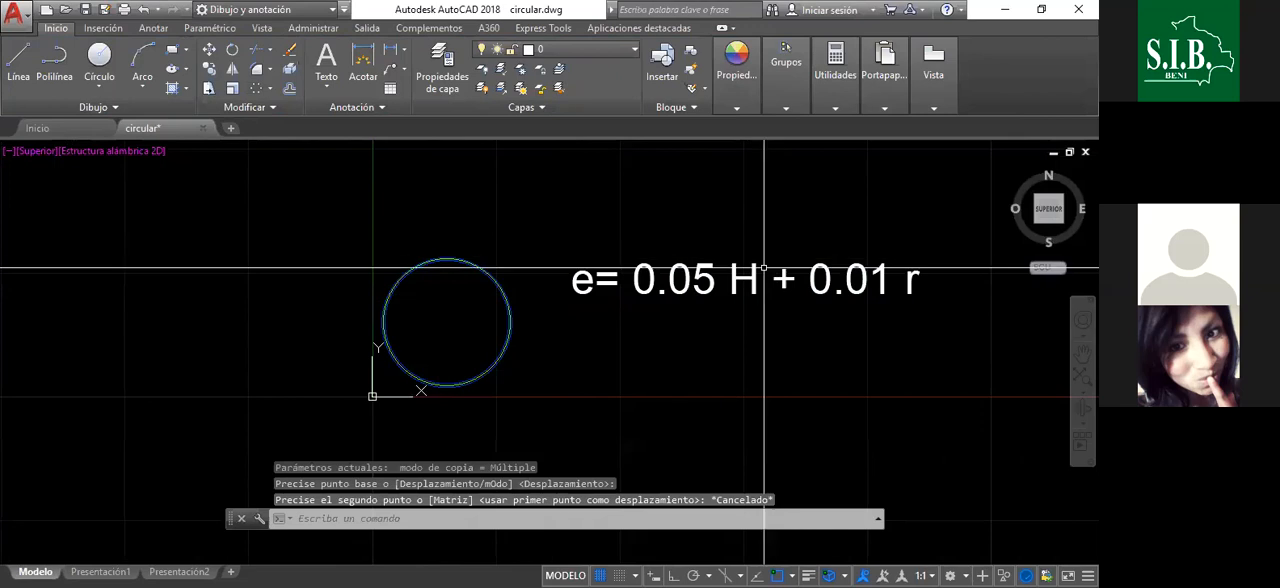
scroll(764, 268, up, 3)
scroll(696, 241, down, 1)
scroll(696, 241, down, 1)
scroll(638, 215, down, 3)
scroll(630, 204, up, 4)
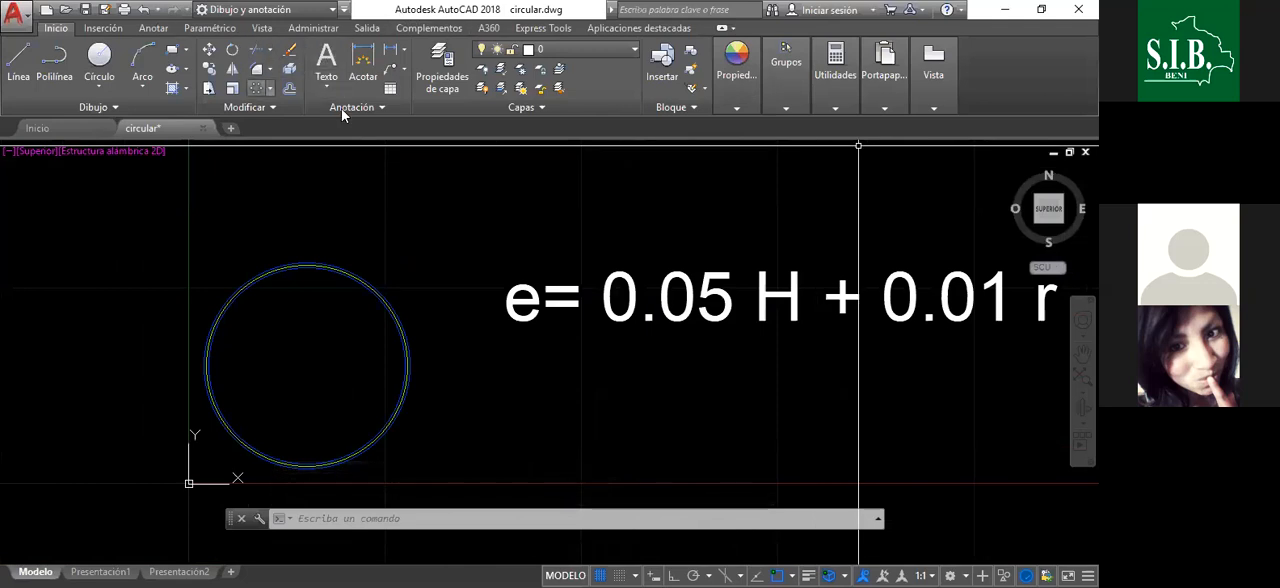
- Copy the wall thickness formula text once, placing the copy just below the original
click(571, 287)
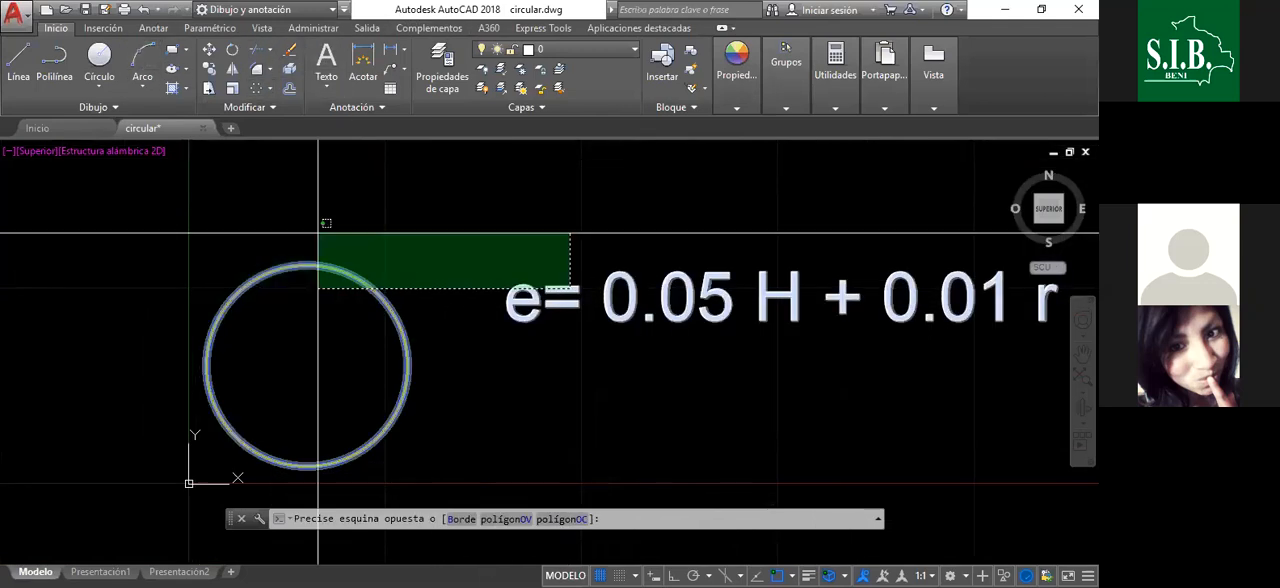
click(505, 275)
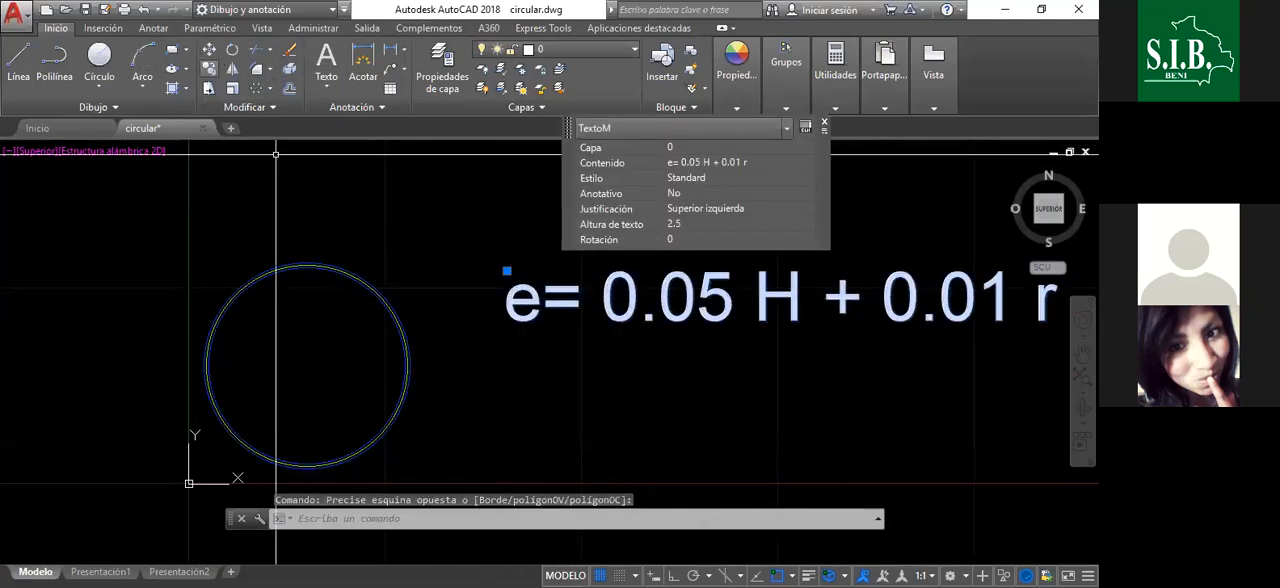
click(209, 69)
scroll(645, 235, down, 4)
click(589, 260)
click(595, 292)
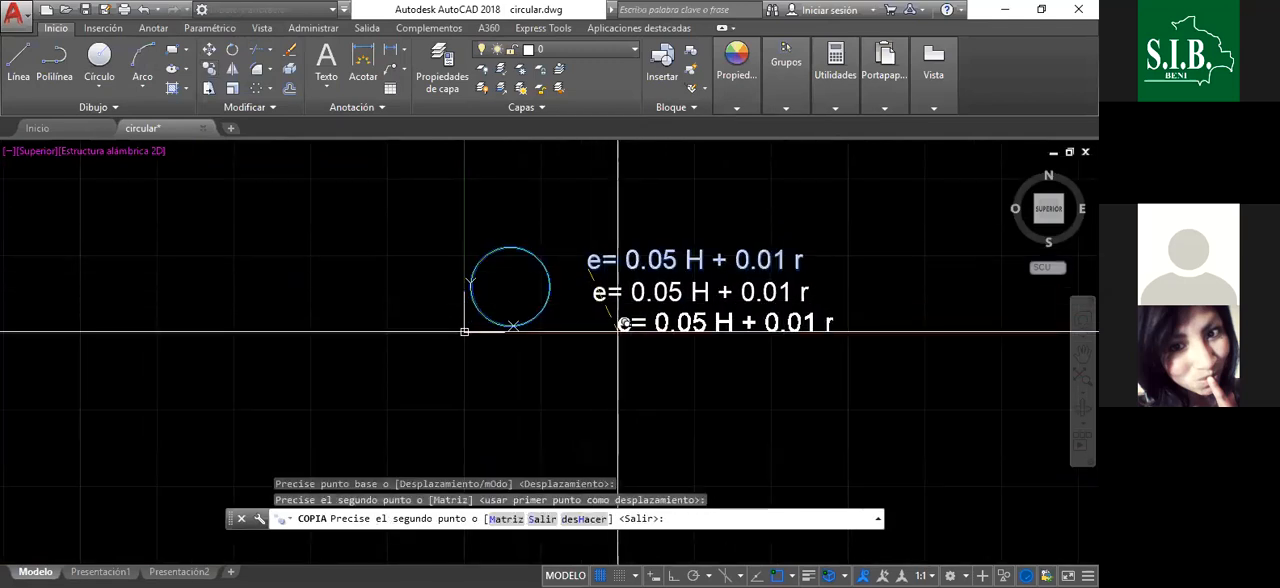
key(Escape)
- Rewrite the copied text below the formula to read "H = 4 m."
click(651, 298)
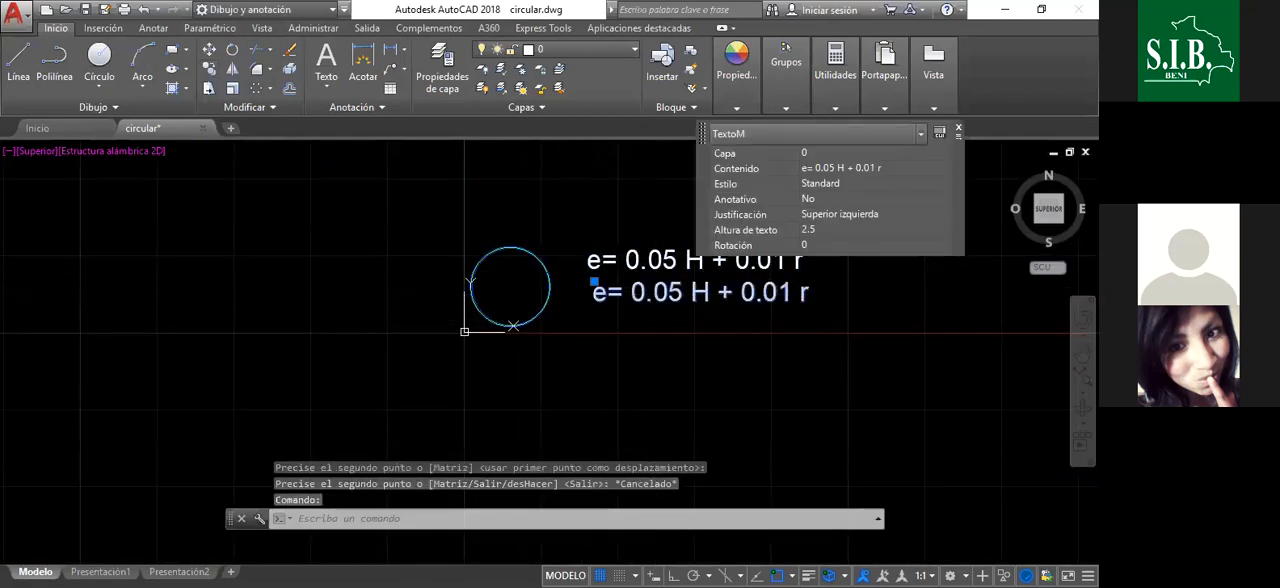
key(BackSpace)
key(BackSpace)
key(BackSpace)
key(BackSpace)
key(BackSpace)
key(BackSpace)
key(BackSpace)
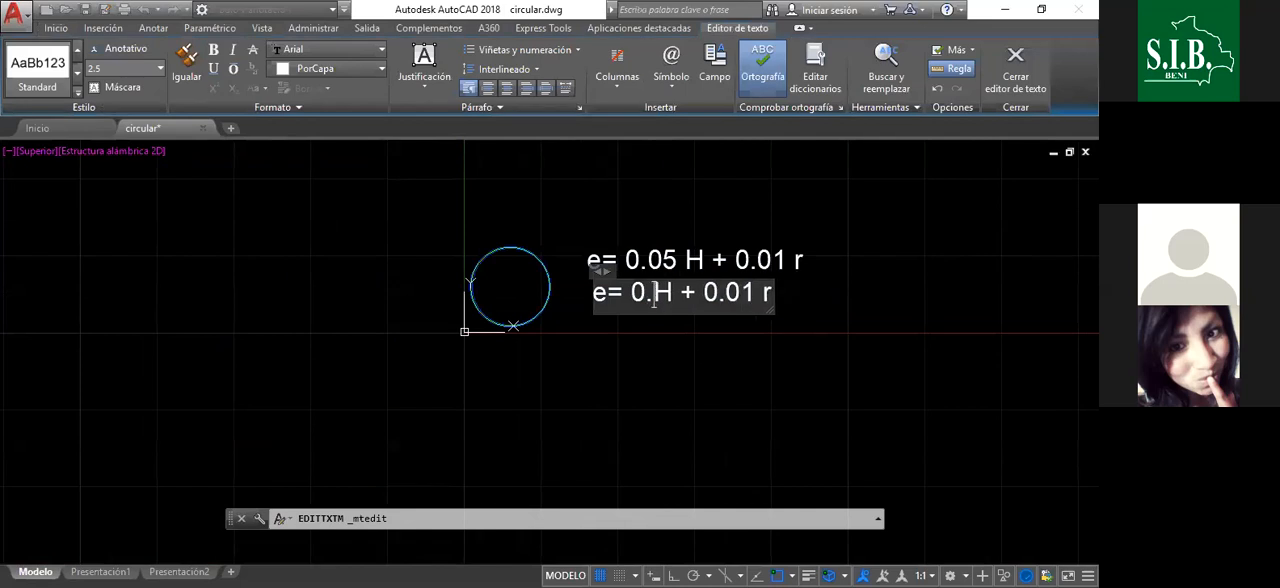
key(BackSpace)
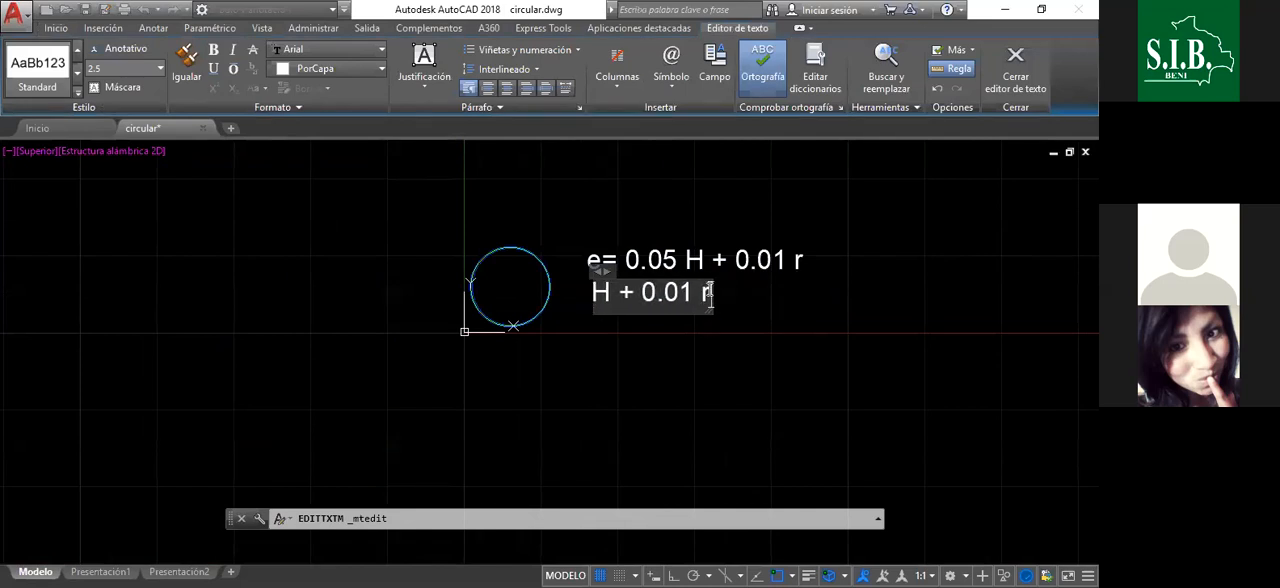
key(BackSpace)
key(BackSpace)
key(BackSpace)
key(BackSpace)
key(BackSpace)
key(BackSpace)
key(BackSpace)
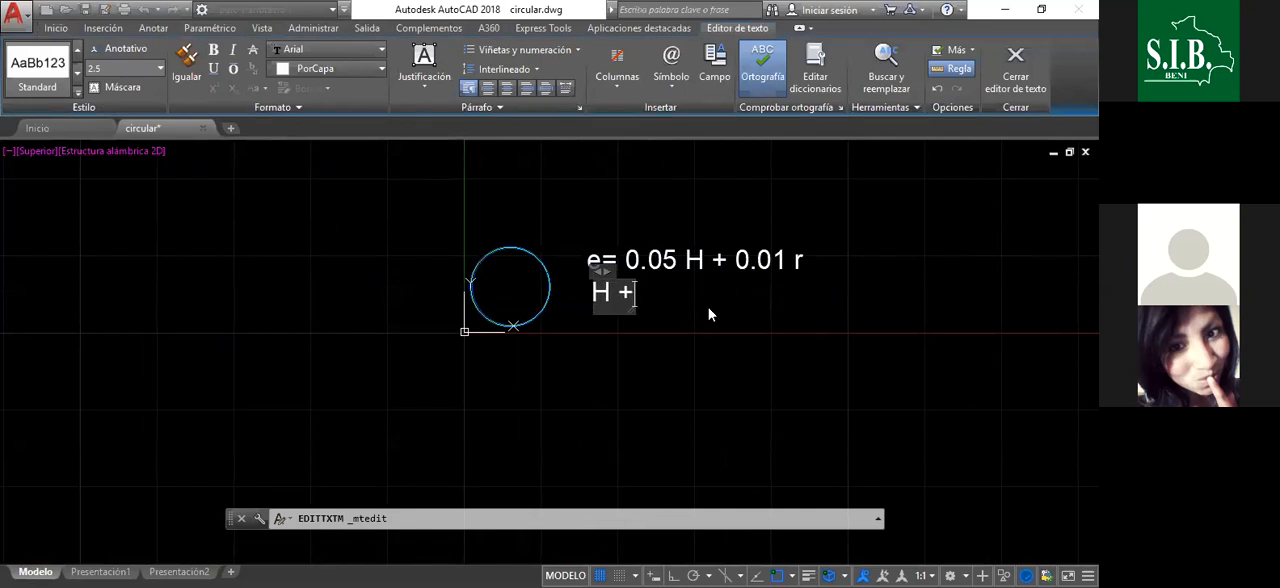
text(= 4 M)
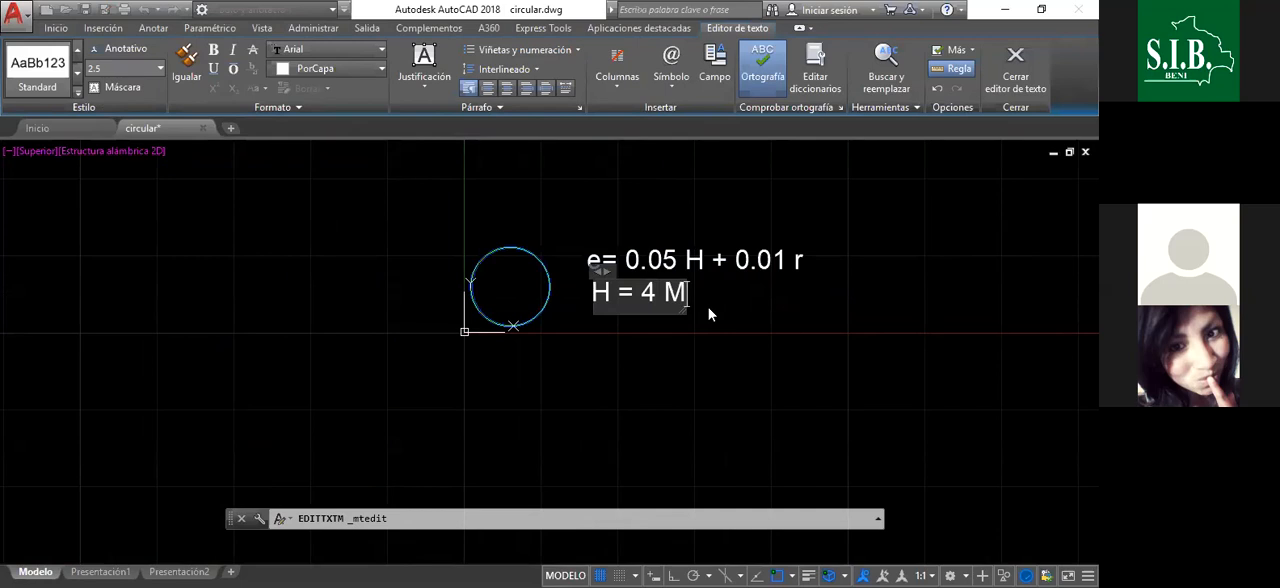
key(BackSpace)
text(M)
key(BackSpace)
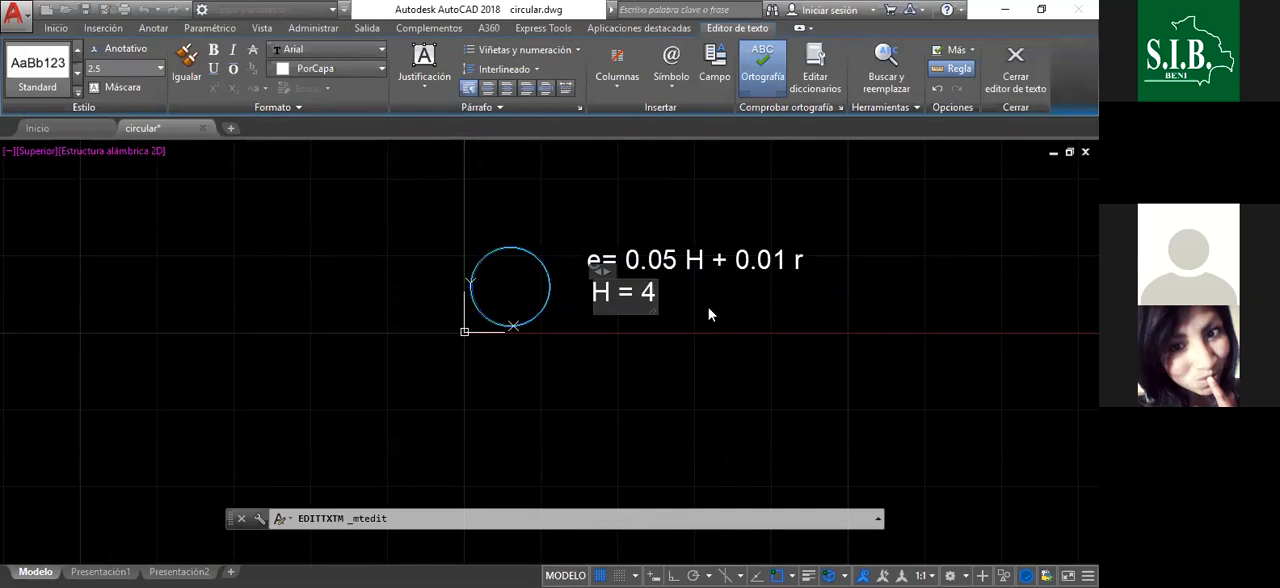
text(m)
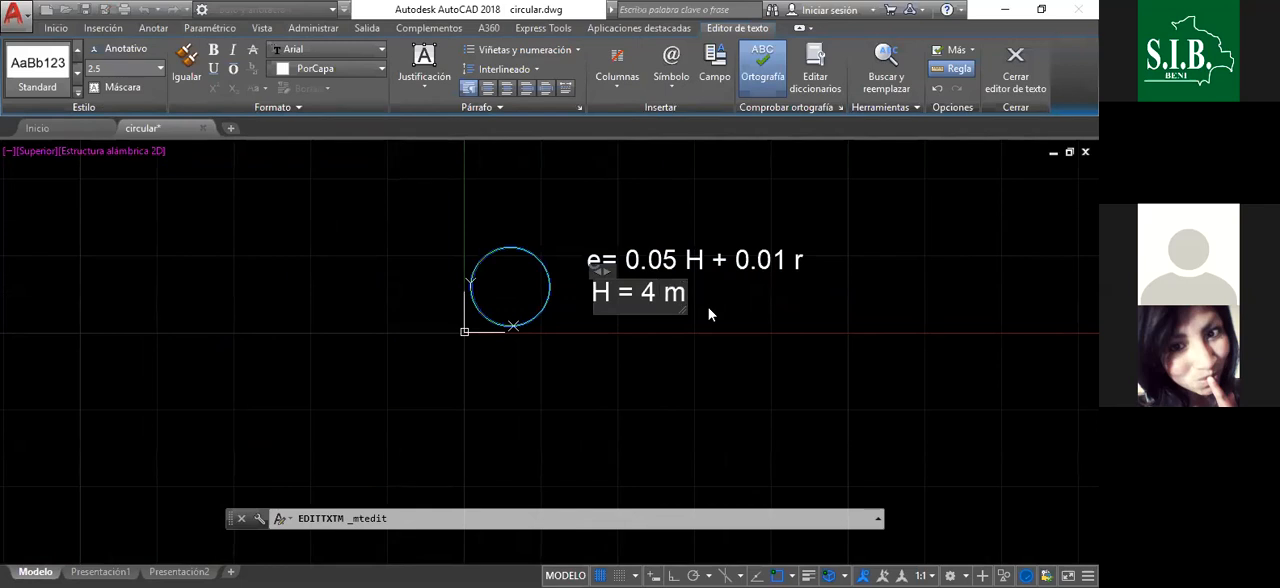
click(719, 304)
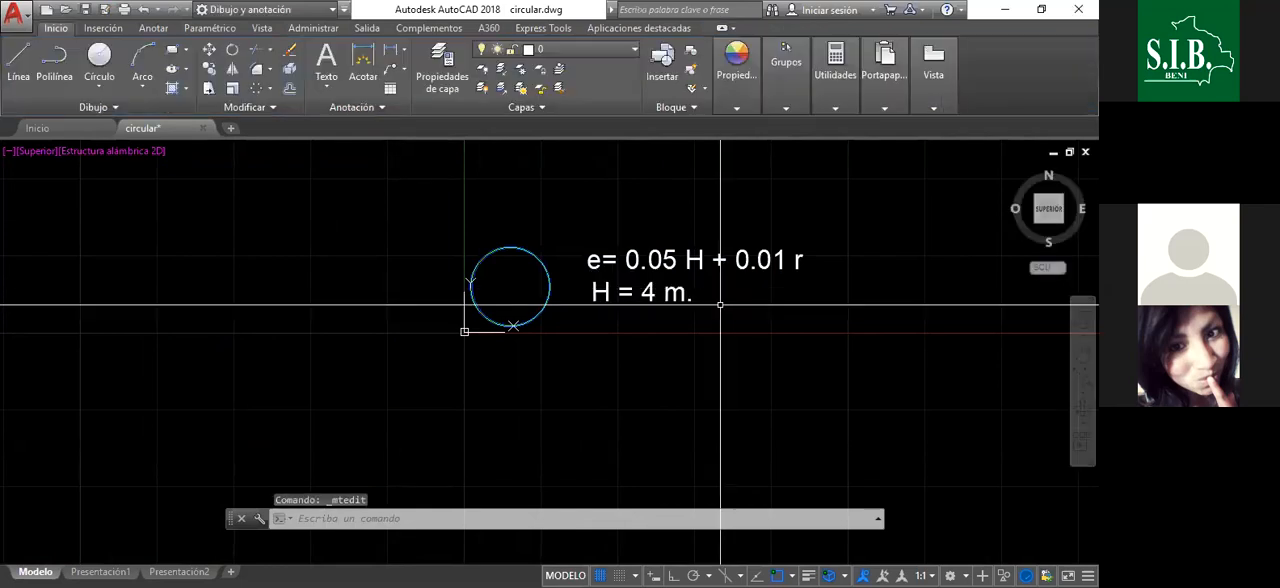
- Copy the "H = 4 m." text straight down with Ortho mode on, placing the copy on the next line
click(682, 300)
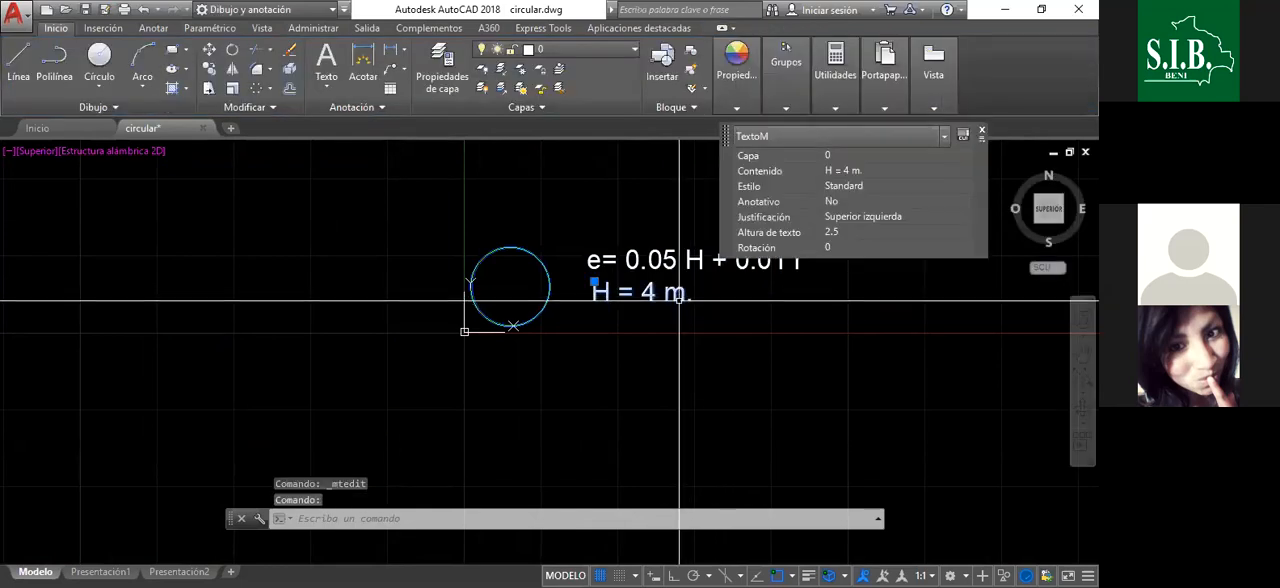
click(209, 69)
click(723, 300)
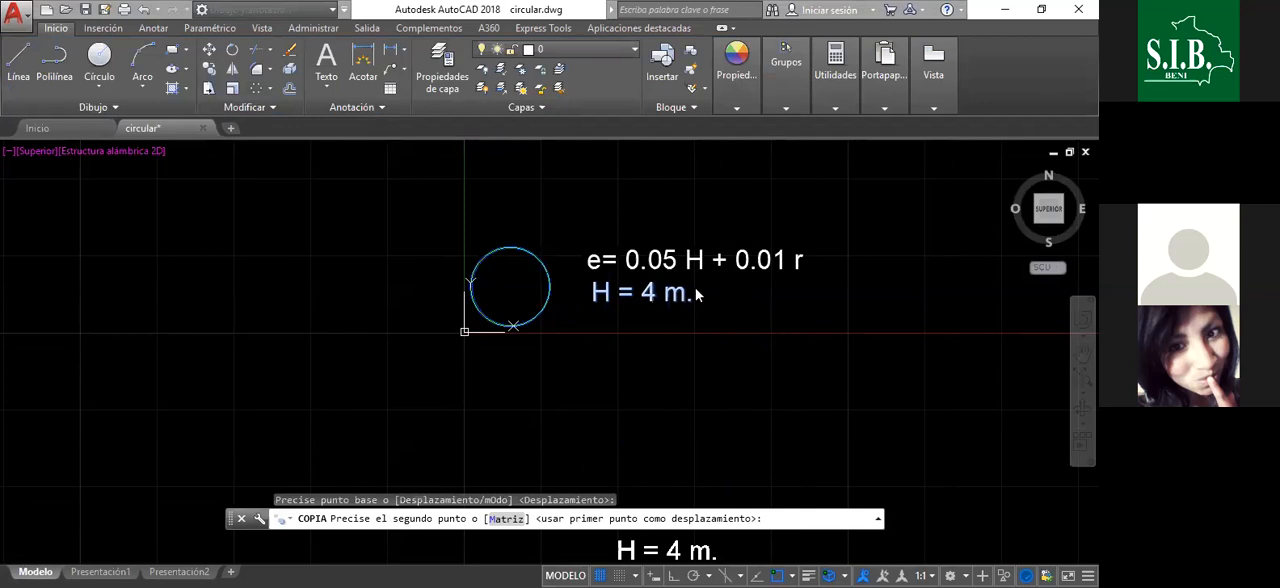
key(F8)
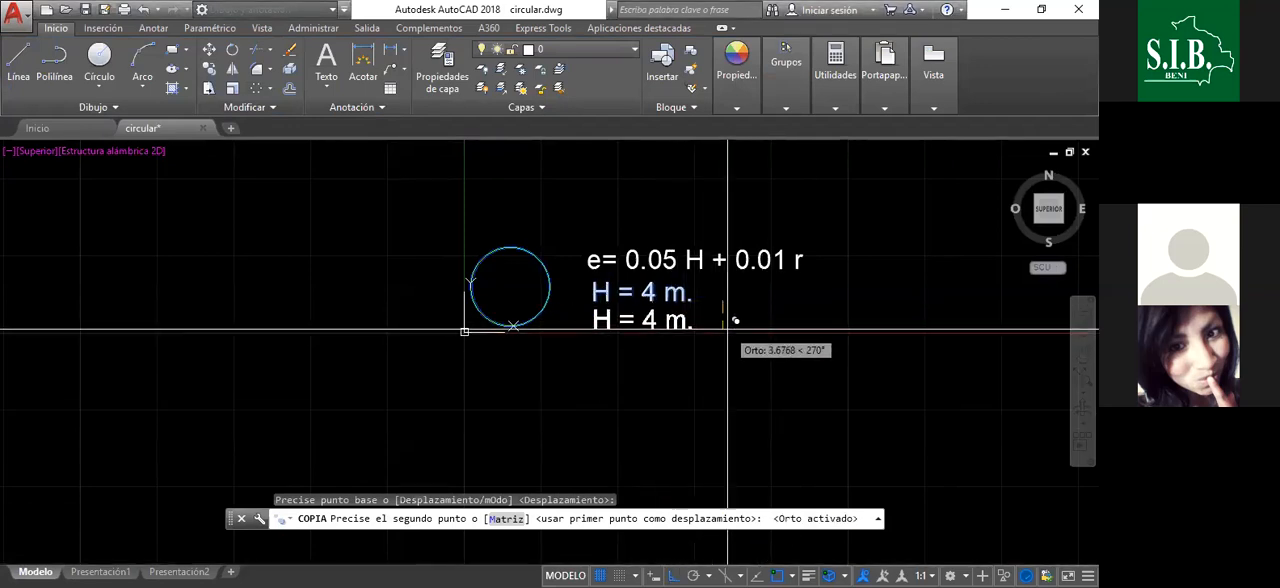
click(727, 329)
key(Escape)
- Rewrite the lower copy of the height text to read "r = 5 m."
scroll(636, 330, up, 4)
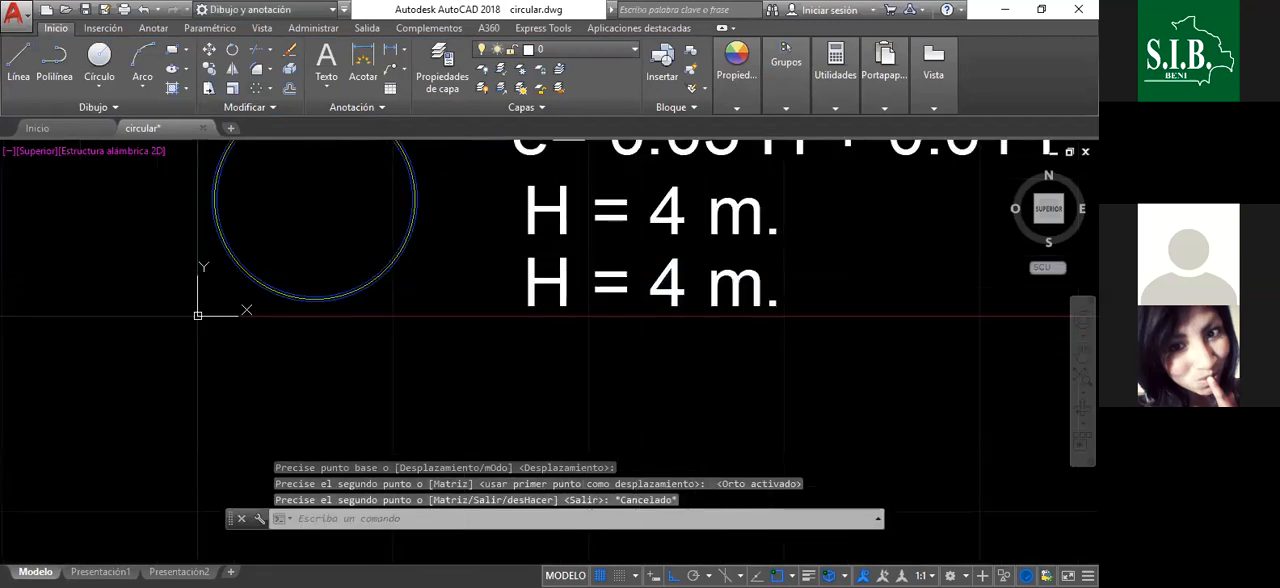
click(563, 271)
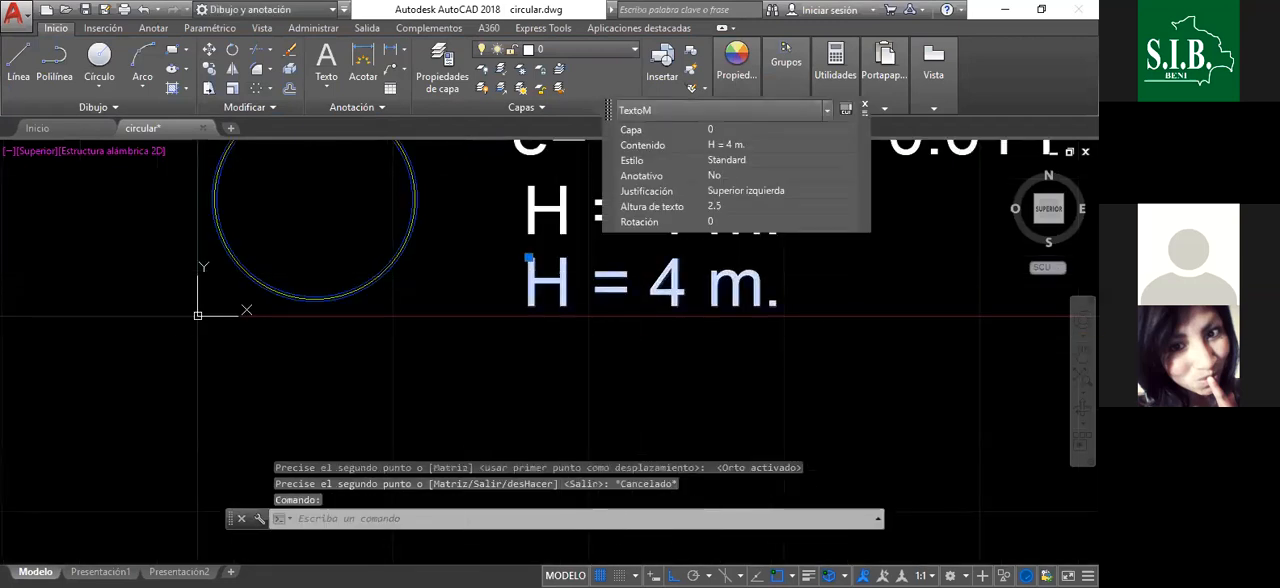
double_click(527, 285)
text(r)
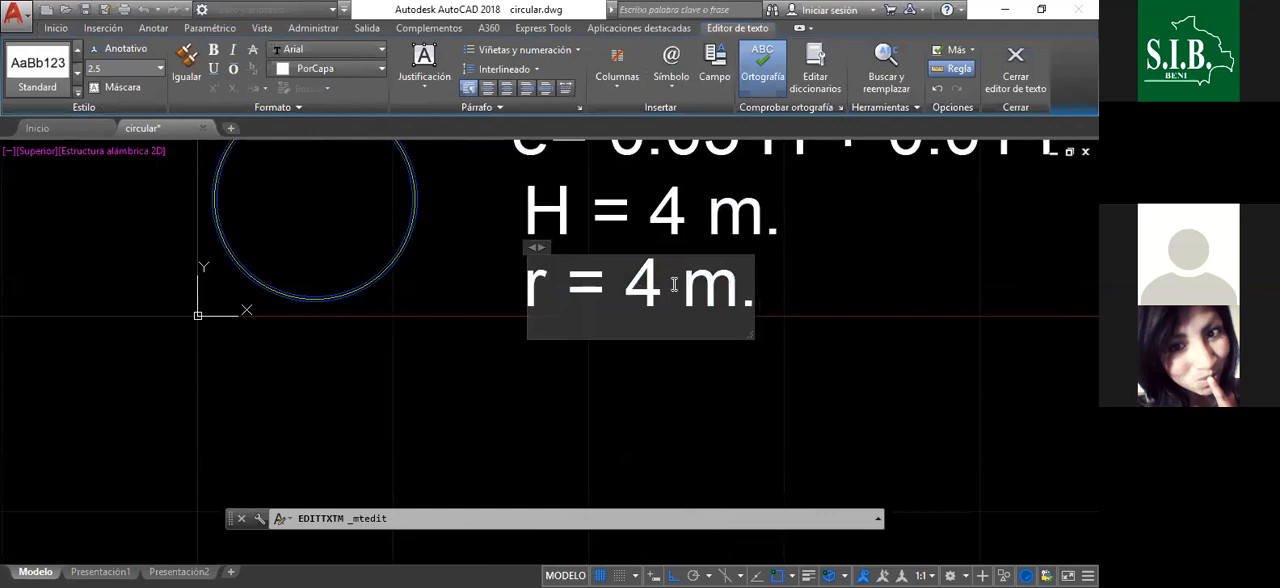
double_click(640, 287)
text(5)
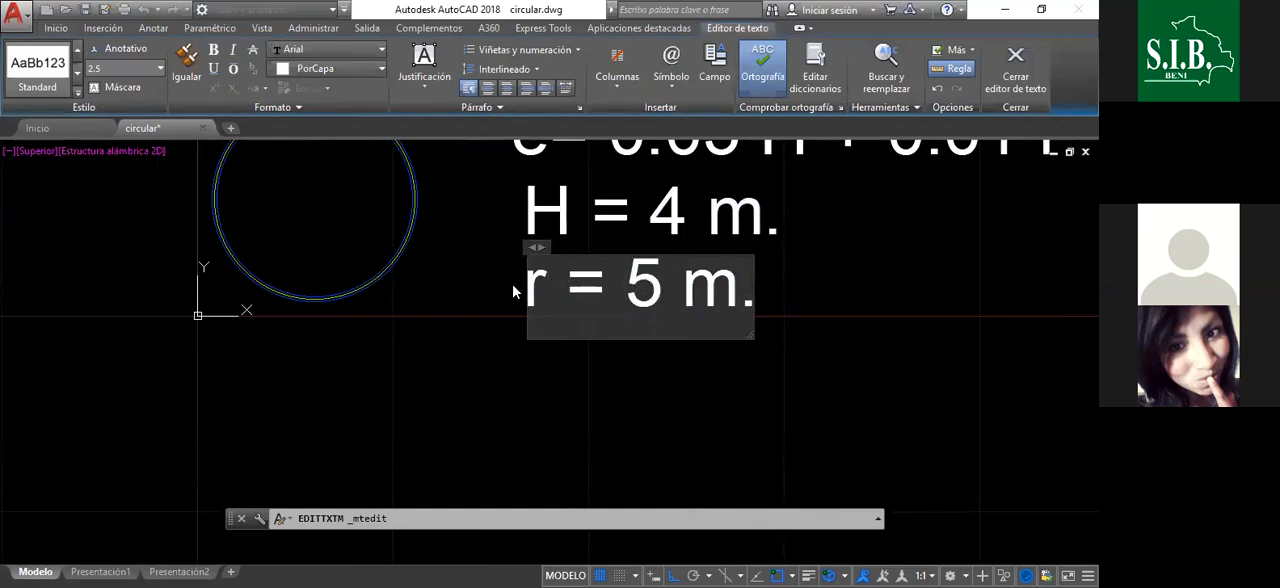
click(737, 356)
scroll(740, 345, down, 4)
scroll(743, 337, up, 2)
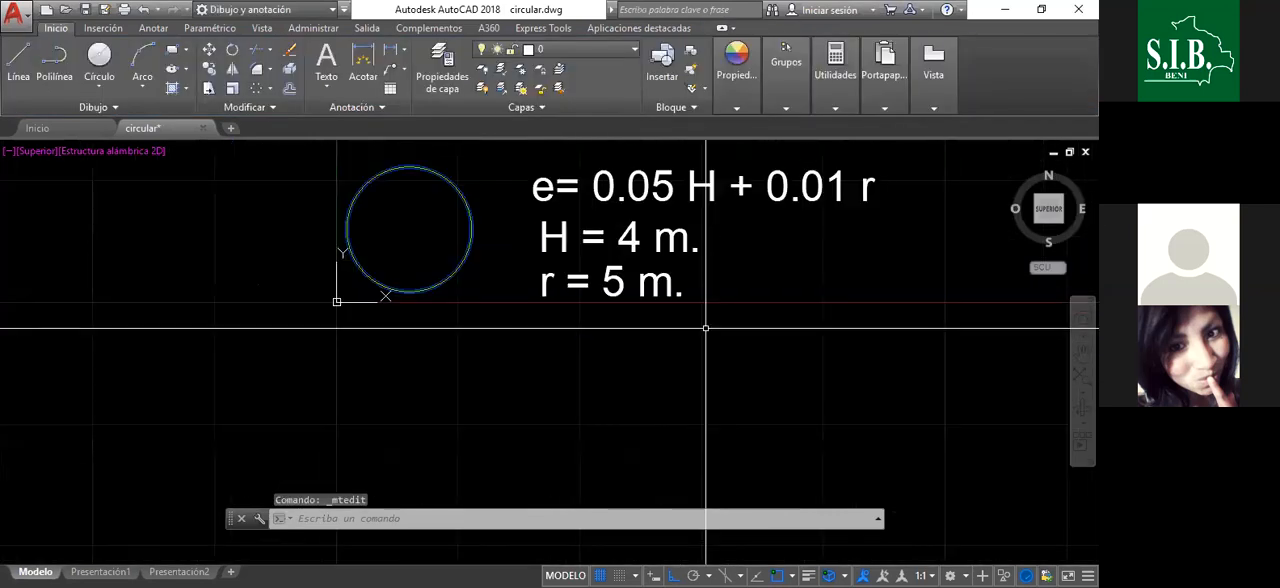
scroll(743, 330, down, 3)
scroll(735, 297, up, 2)
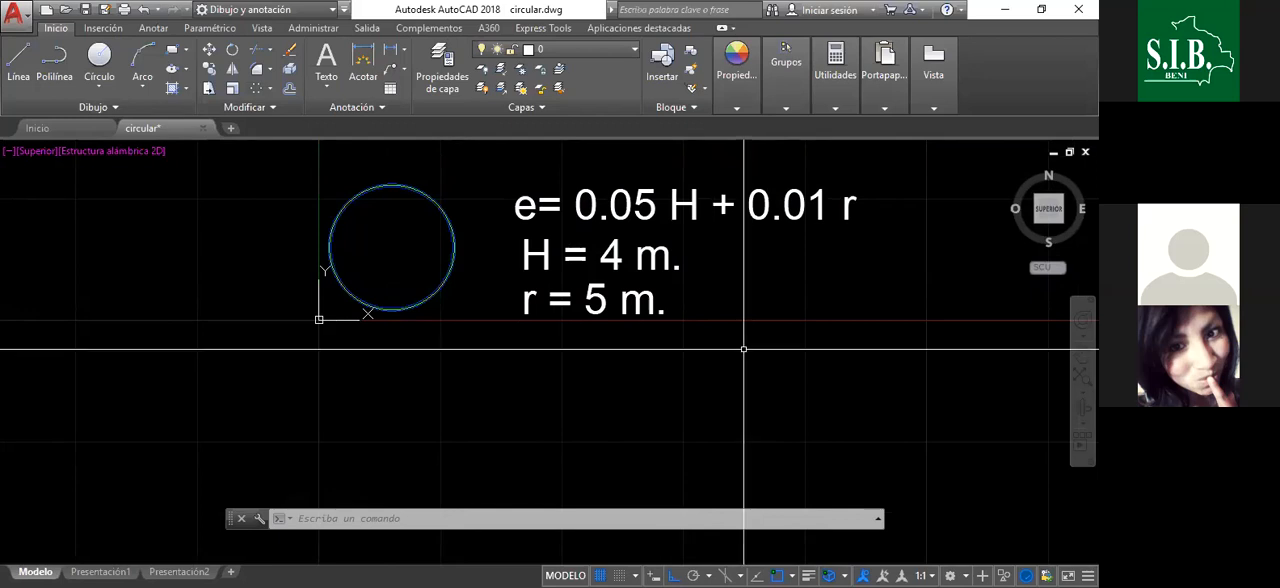
scroll(750, 274, down, 3)
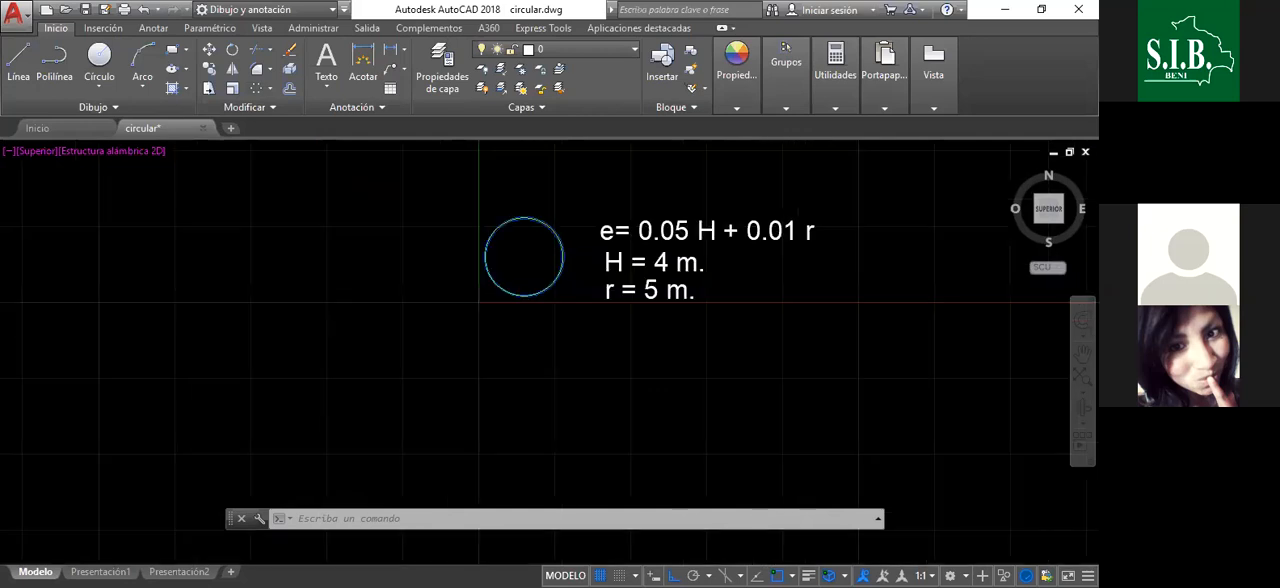
- Measure the wall thickness between the top quadrants of the inner and outer blue circles with a linear dimension, without placing it
scroll(626, 236, up, 3)
scroll(463, 220, up, 5)
scroll(414, 252, down, 2)
scroll(406, 232, up, 2)
click(390, 50)
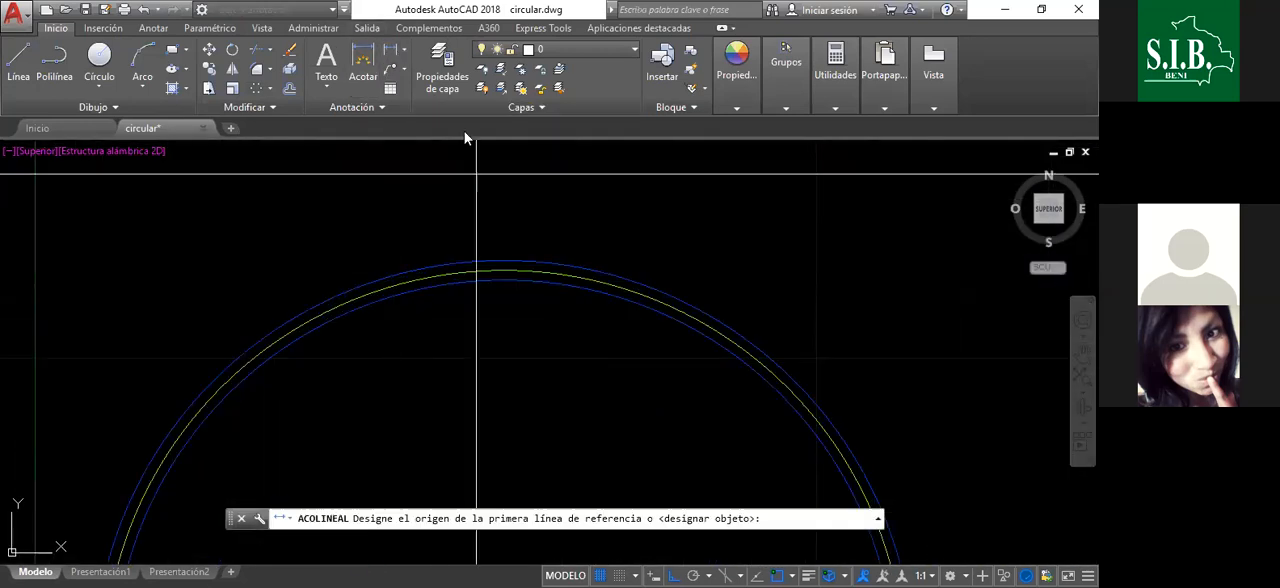
click(504, 280)
click(504, 261)
scroll(480, 255, down, 3)
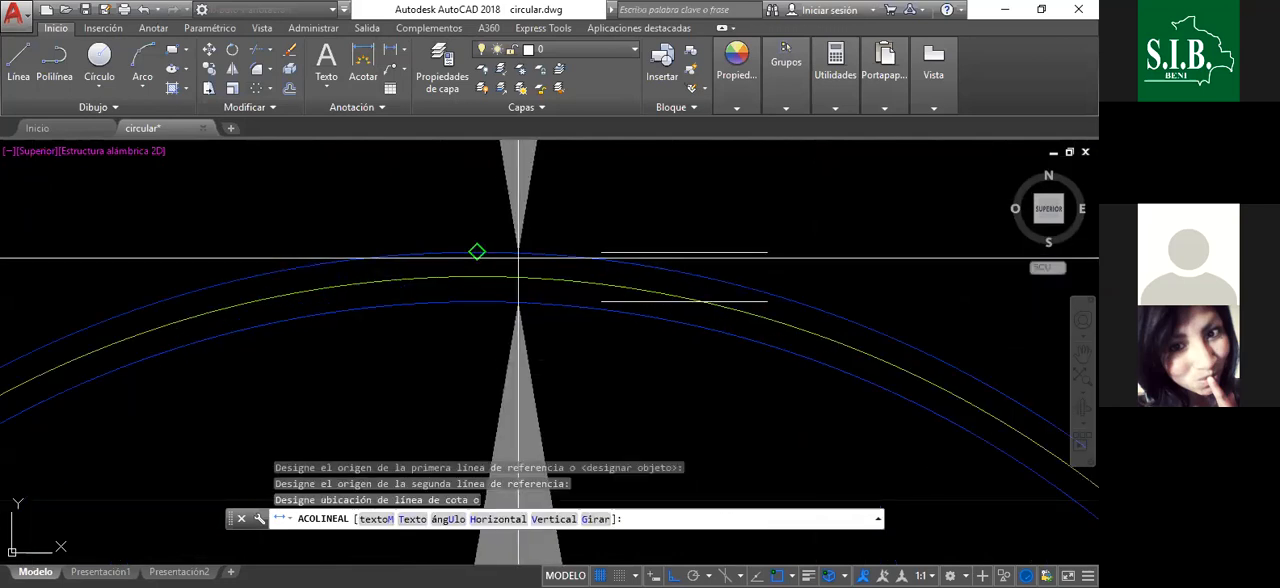
scroll(519, 262, down, 5)
scroll(592, 250, up, 2)
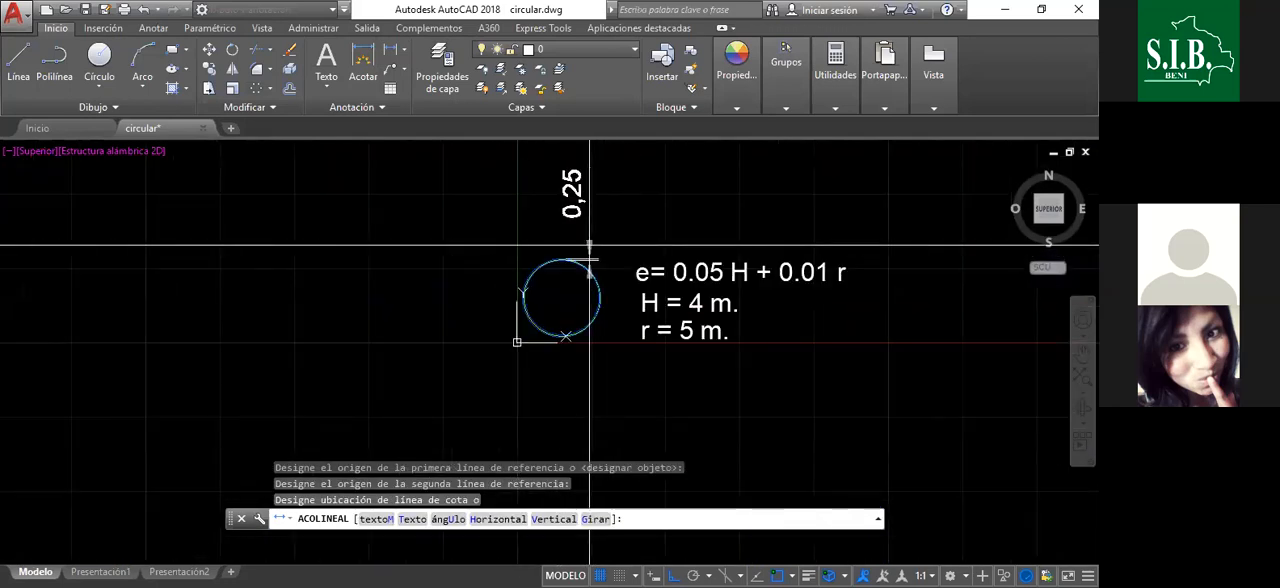
scroll(589, 245, up, 4)
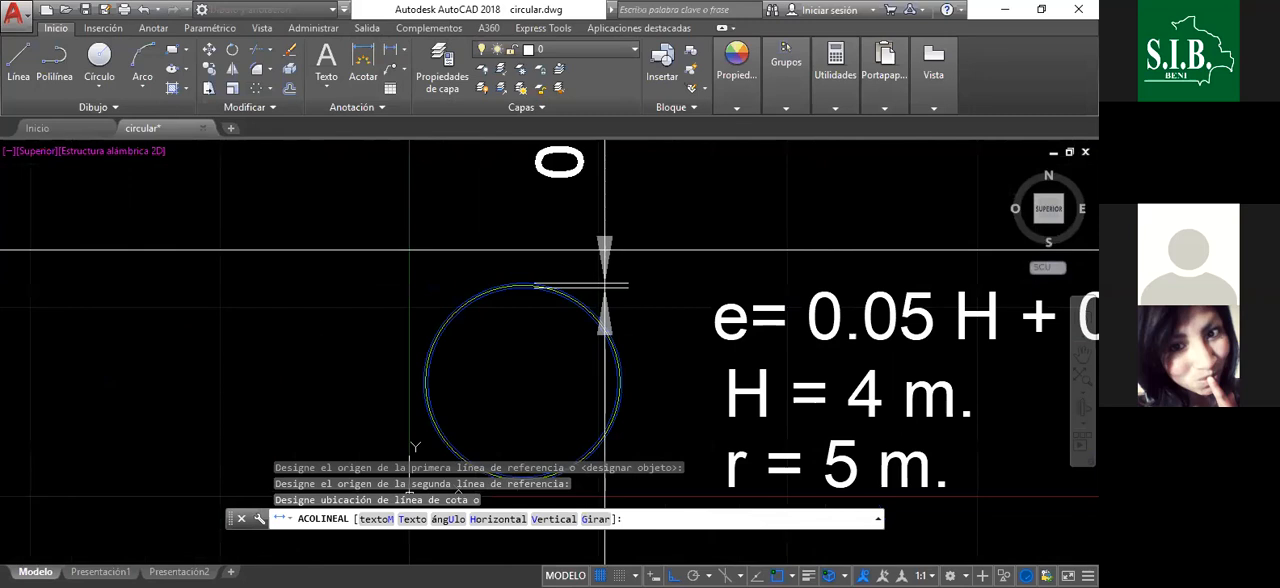
key(Escape)
- Draw a vertical line from the circles' centre up to the top quadrant of the yellow axis circle
scroll(521, 290, up, 7)
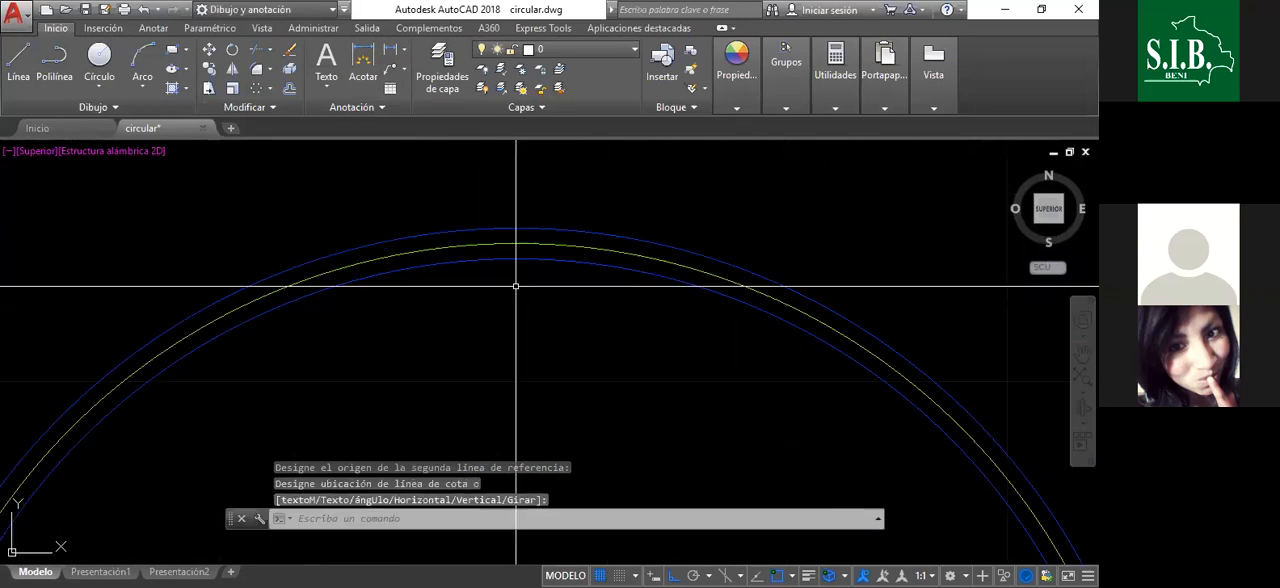
scroll(556, 256, down, 7)
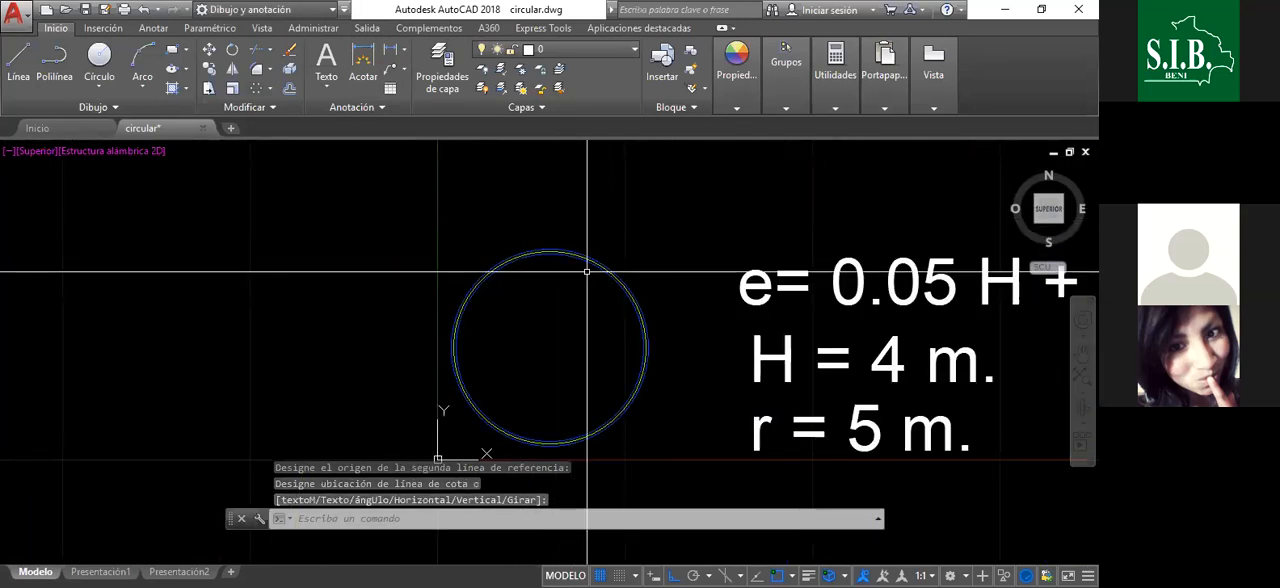
click(18, 62)
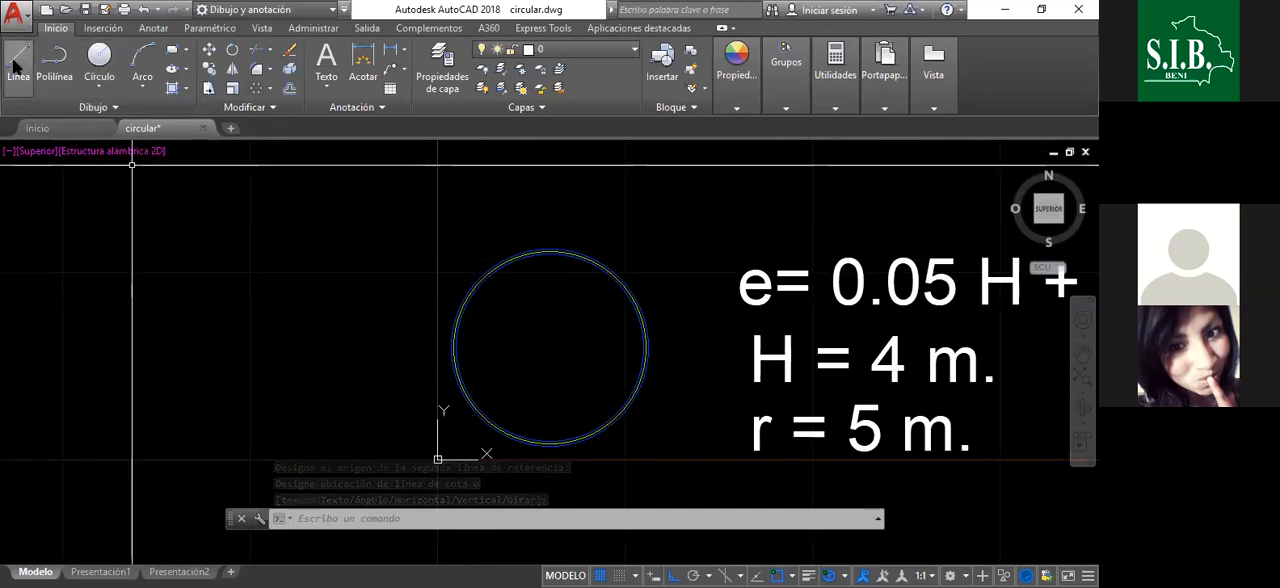
click(550, 348)
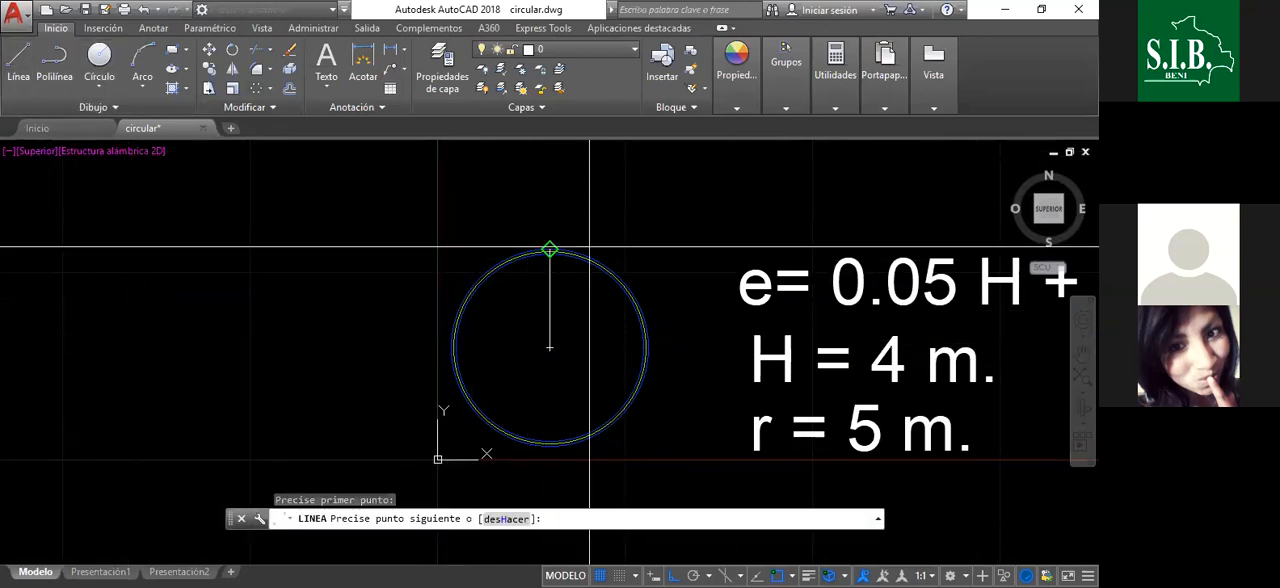
scroll(543, 251, up, 8)
click(480, 253)
scroll(631, 257, down, 8)
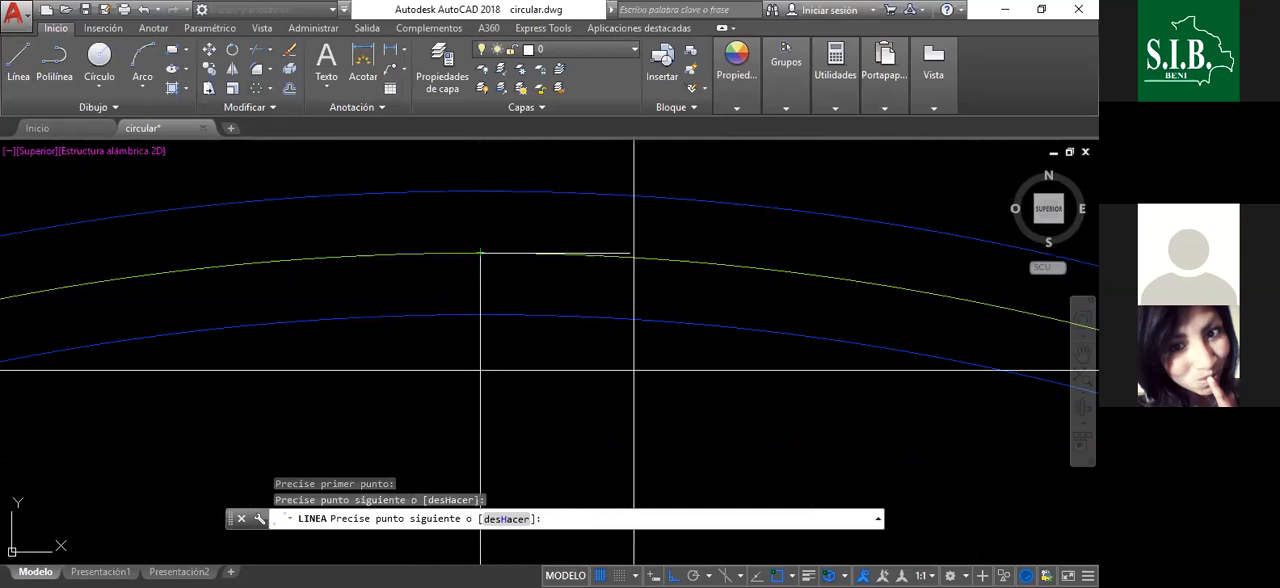
key(Escape)
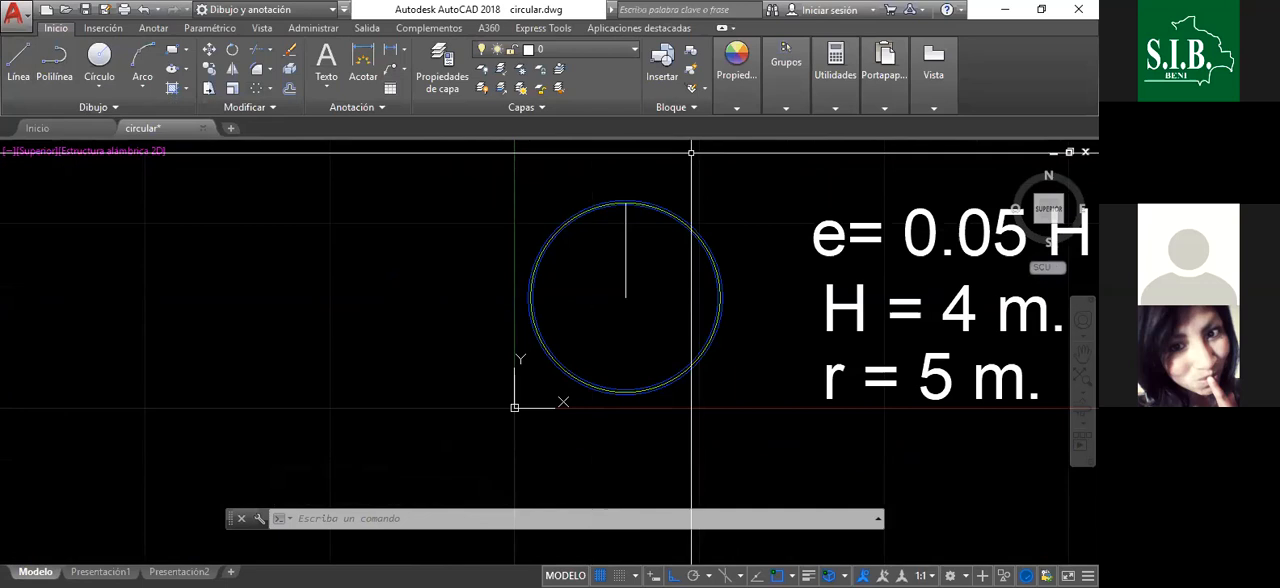
- Examine where the vertical radius line meets the yellow axis circle between the two blue wall circles
scroll(547, 280, down, 2)
scroll(662, 280, up, 2)
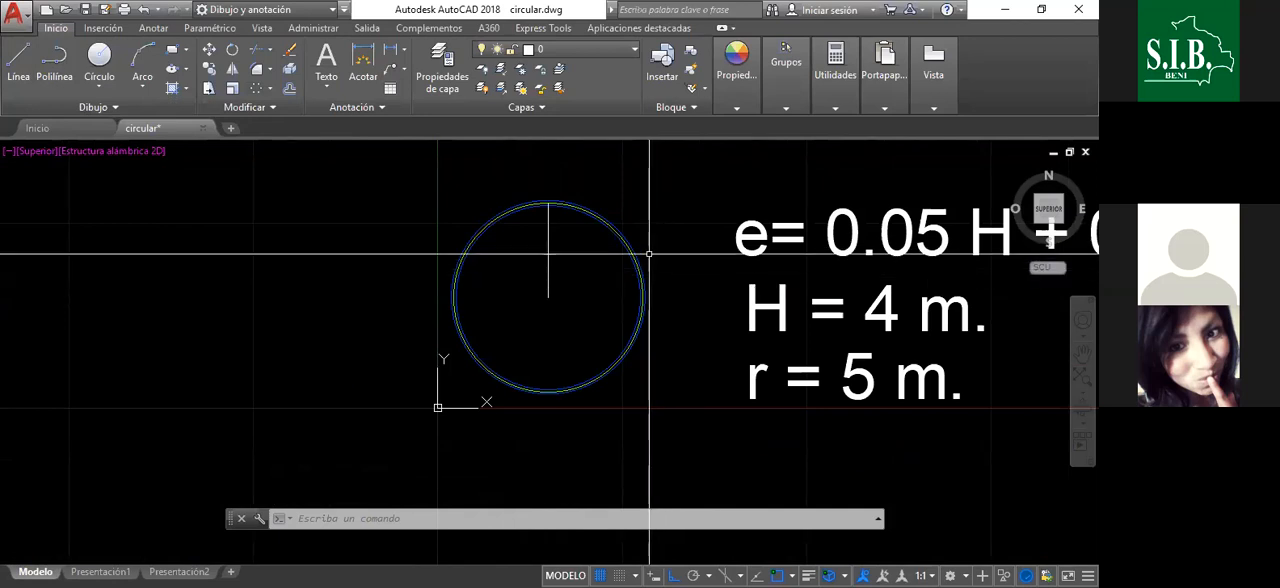
scroll(555, 197, up, 5)
scroll(549, 195, down, 3)
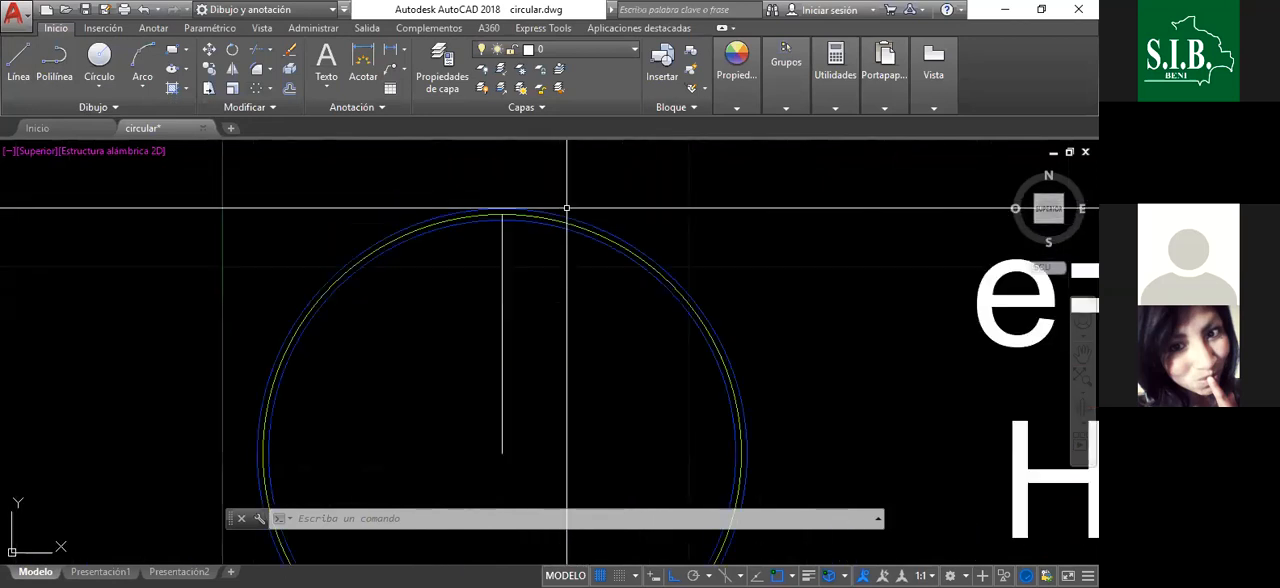
scroll(560, 213, down, 5)
scroll(549, 214, up, 3)
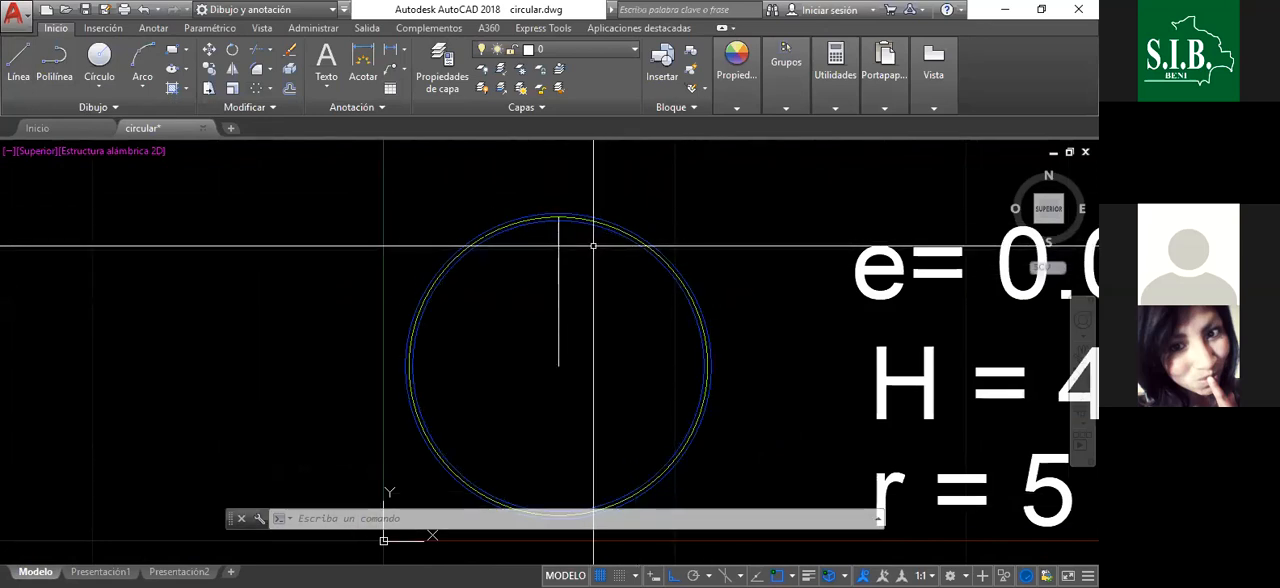
scroll(593, 245, down, 2)
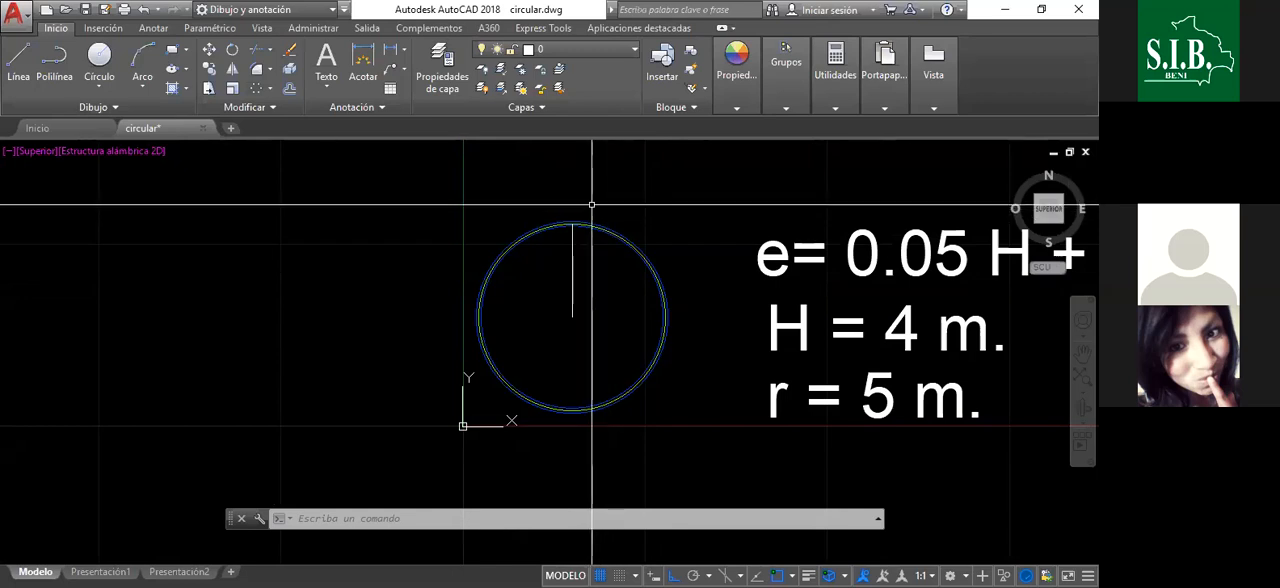
- Check the radius of the inner blue wall circle in its properties, leaving it deselected
scroll(588, 211, up, 4)
scroll(580, 209, down, 4)
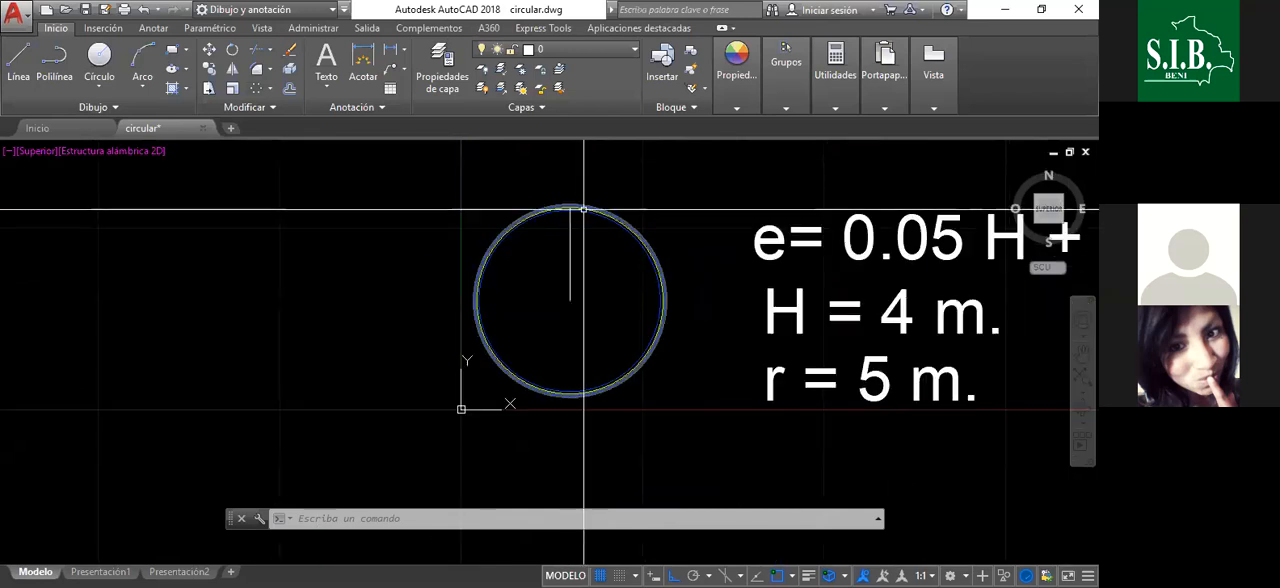
scroll(567, 200, up, 2)
scroll(564, 196, up, 3)
scroll(566, 196, down, 3)
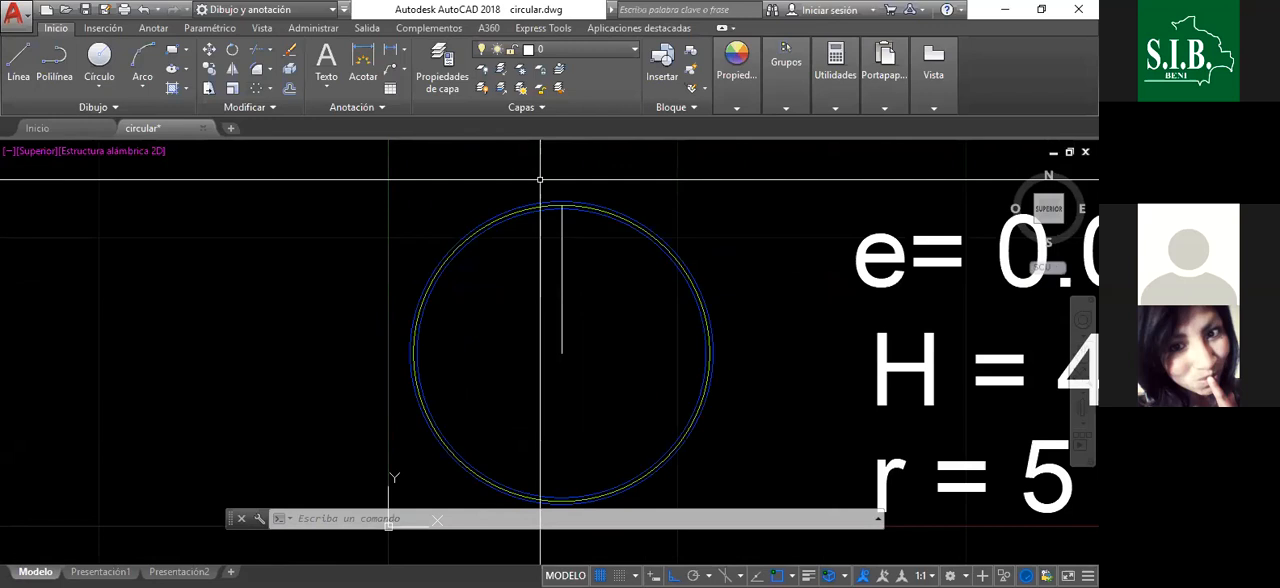
click(642, 236)
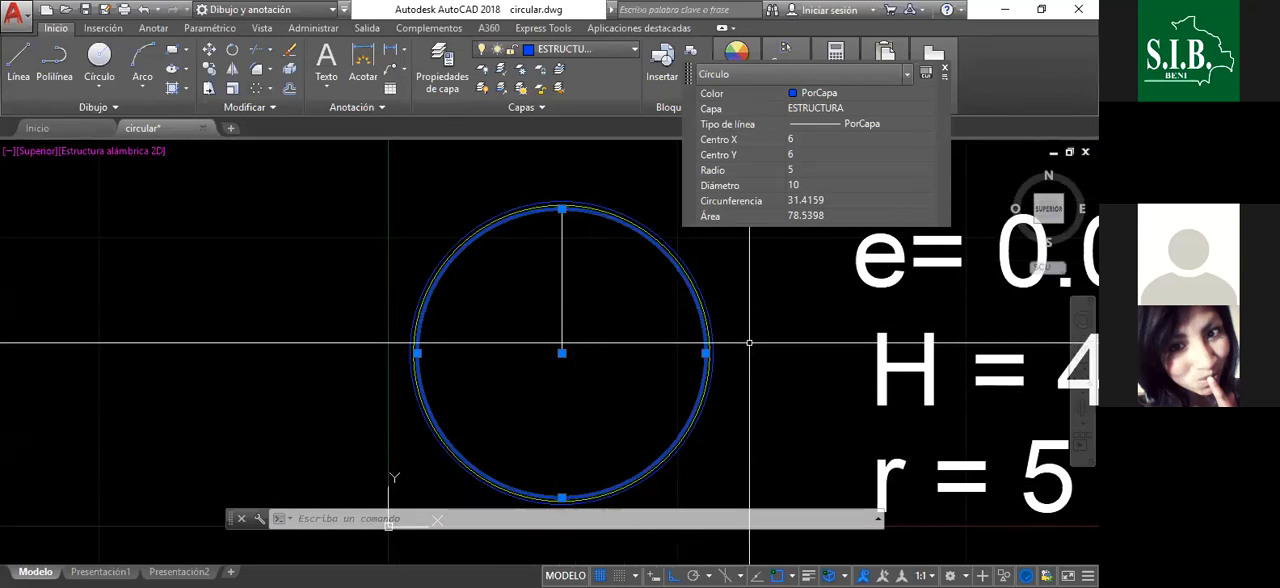
key(Escape)
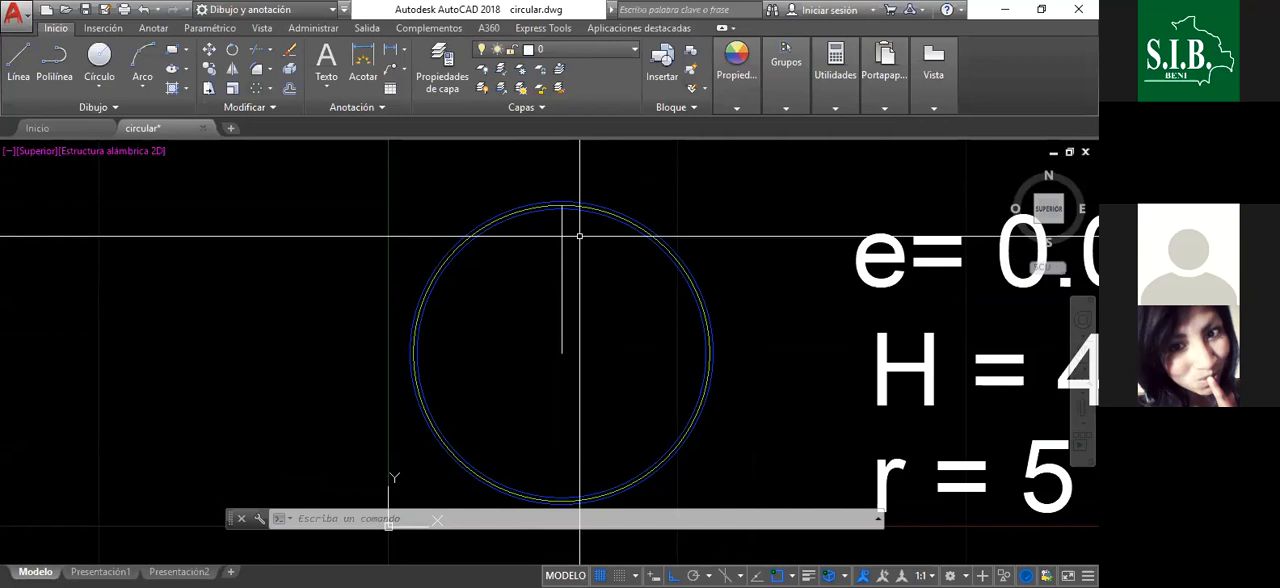
- Create a polar array of the vertical radius line around the circles' centre with 71 elements over 360 degrees
scroll(565, 250, up, 5)
scroll(600, 233, down, 5)
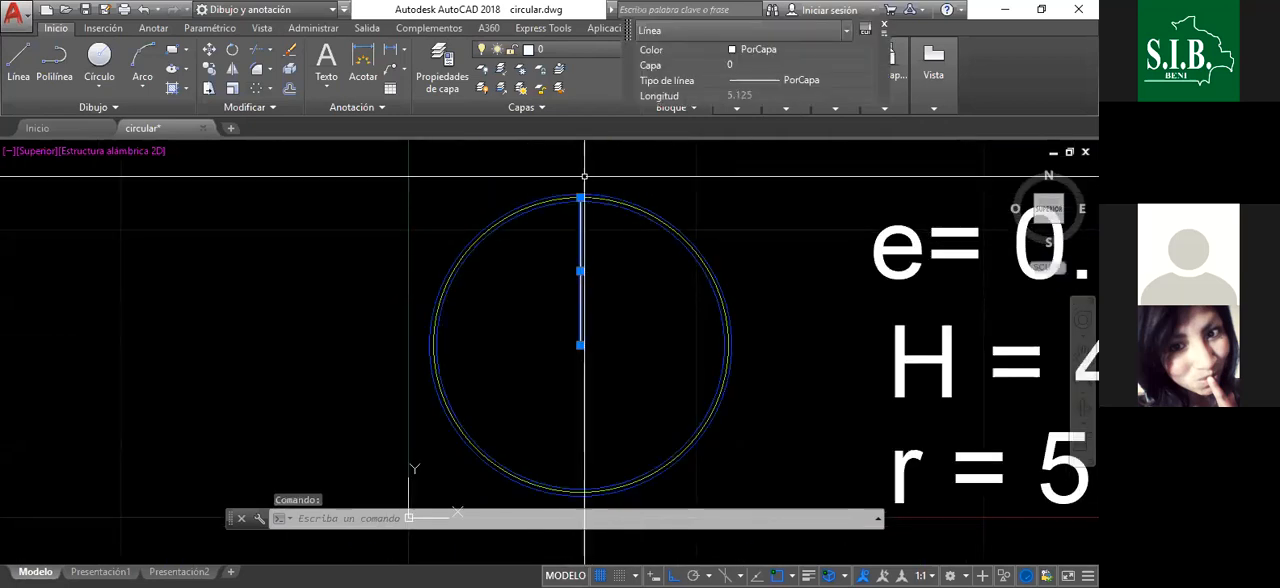
scroll(581, 204, up, 2)
scroll(581, 200, up, 2)
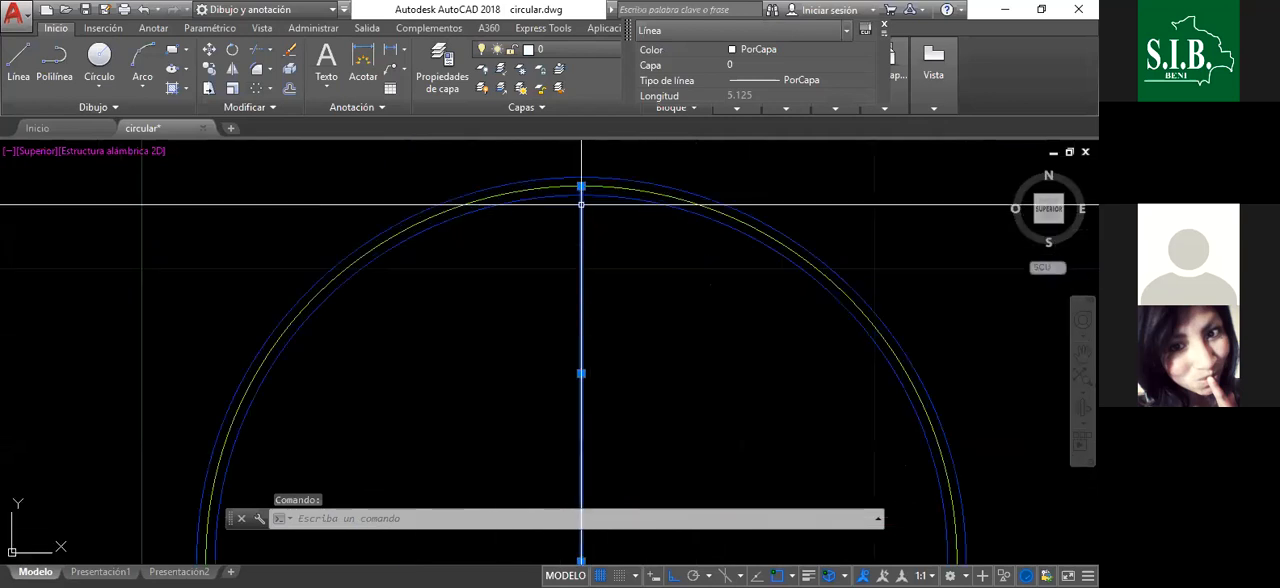
scroll(583, 197, down, 2)
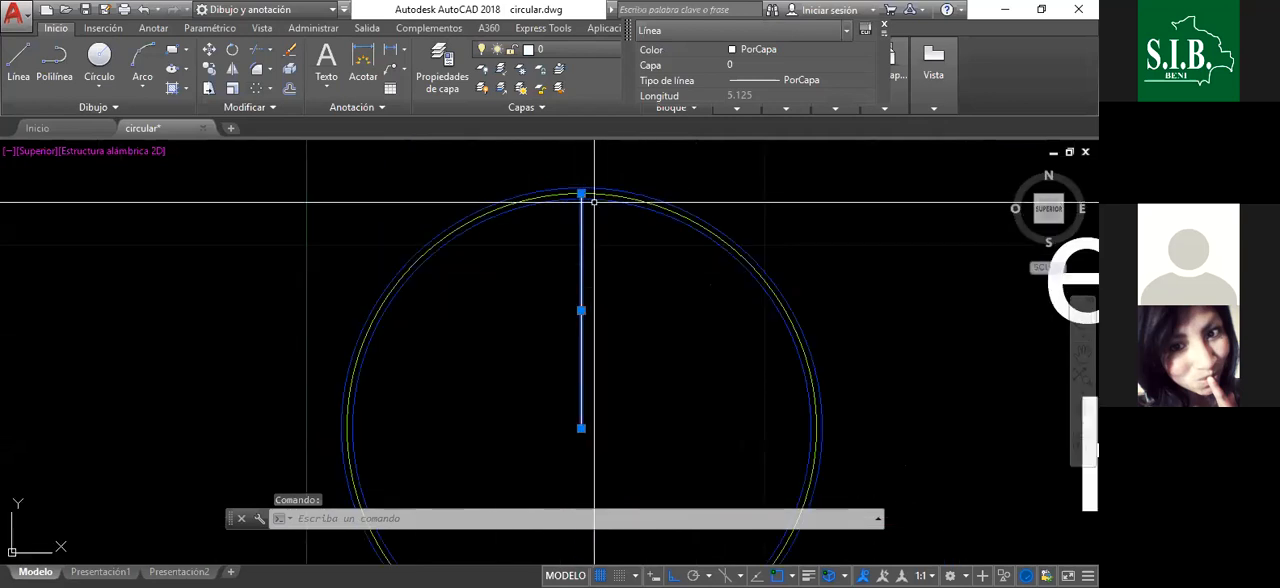
click(269, 94)
click(276, 178)
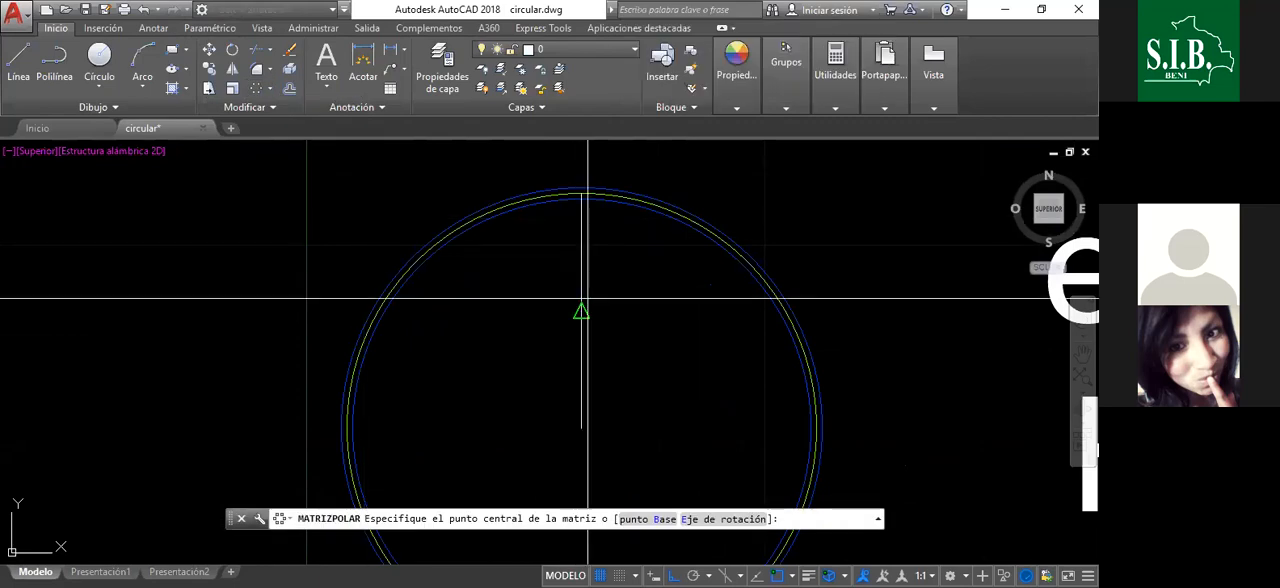
click(581, 429)
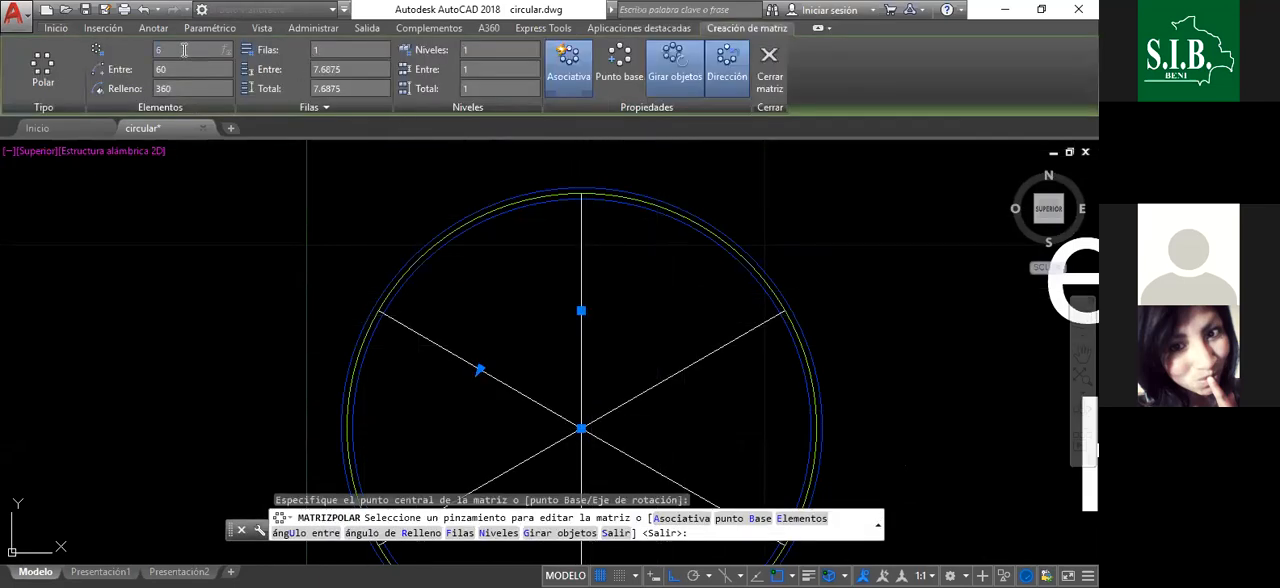
key(Return)
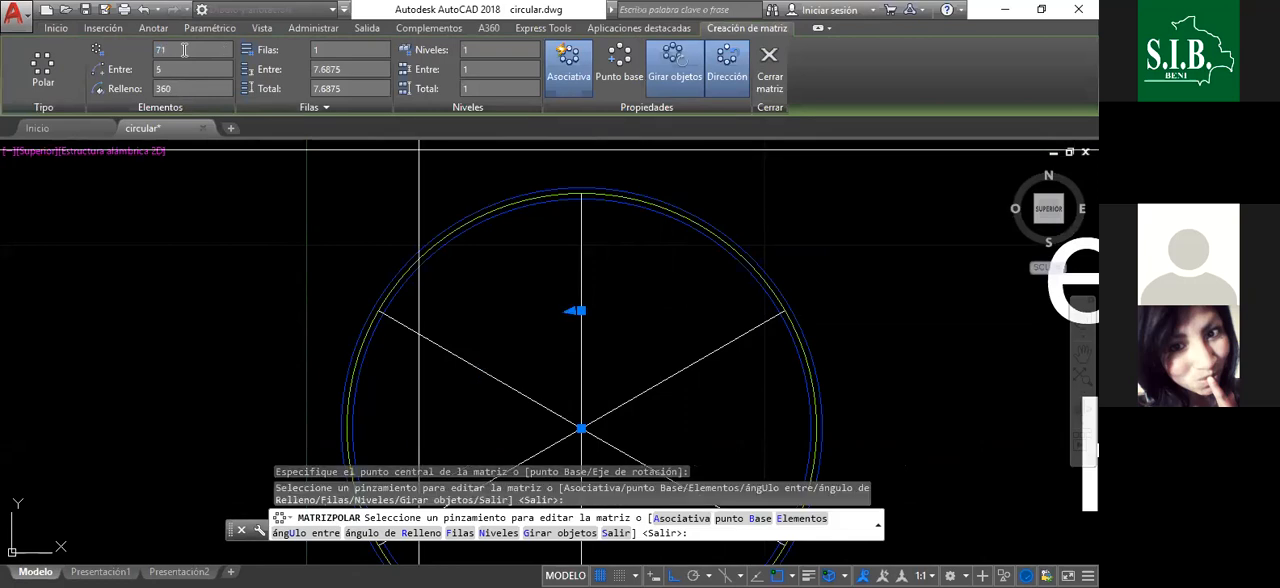
scroll(443, 298, down, 3)
scroll(443, 298, down, 2)
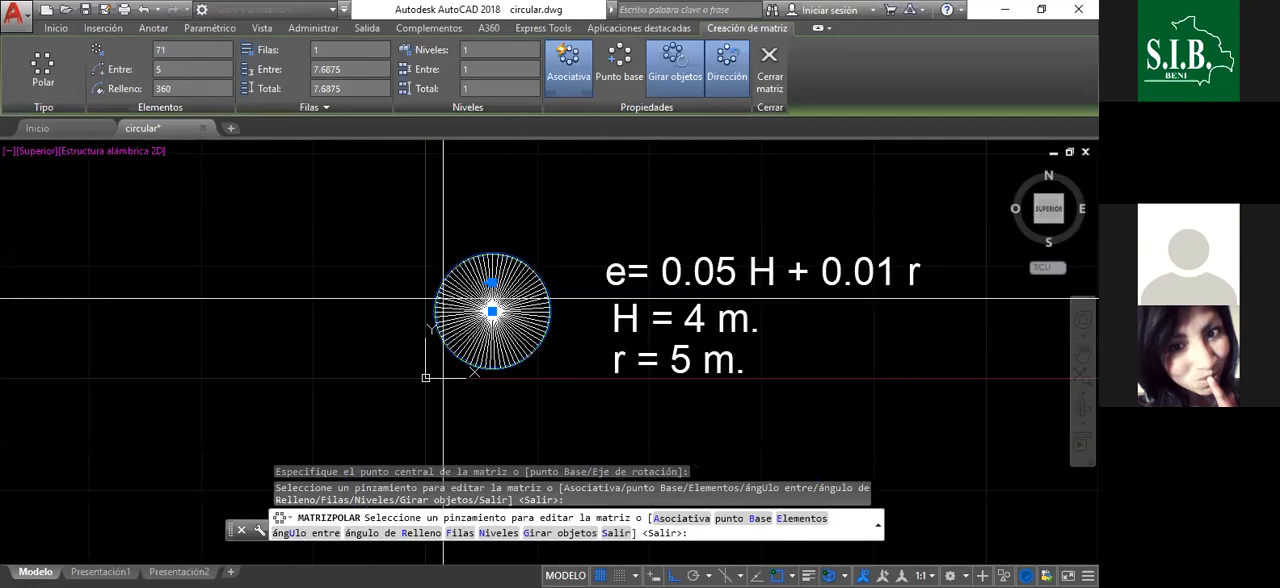
scroll(443, 298, up, 3)
key(Escape)
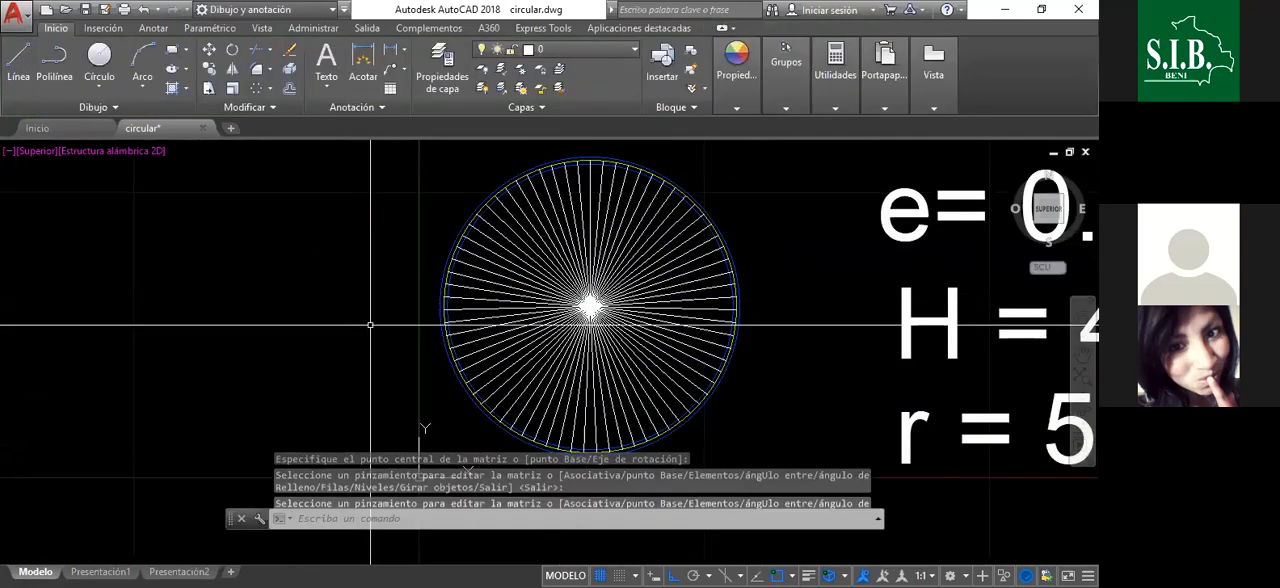
- Examine where the ends of the arrayed radial lines meet the yellow axis circle between the two blue wall circles
scroll(618, 228, up, 2)
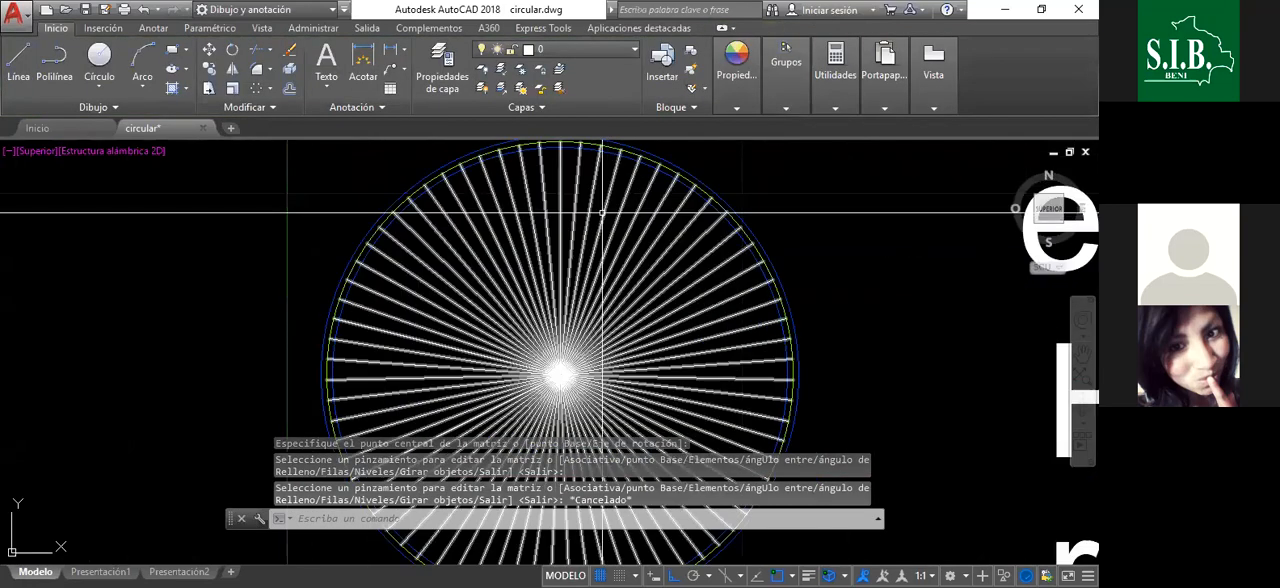
scroll(610, 200, down, 2)
scroll(603, 158, up, 2)
scroll(603, 158, up, 3)
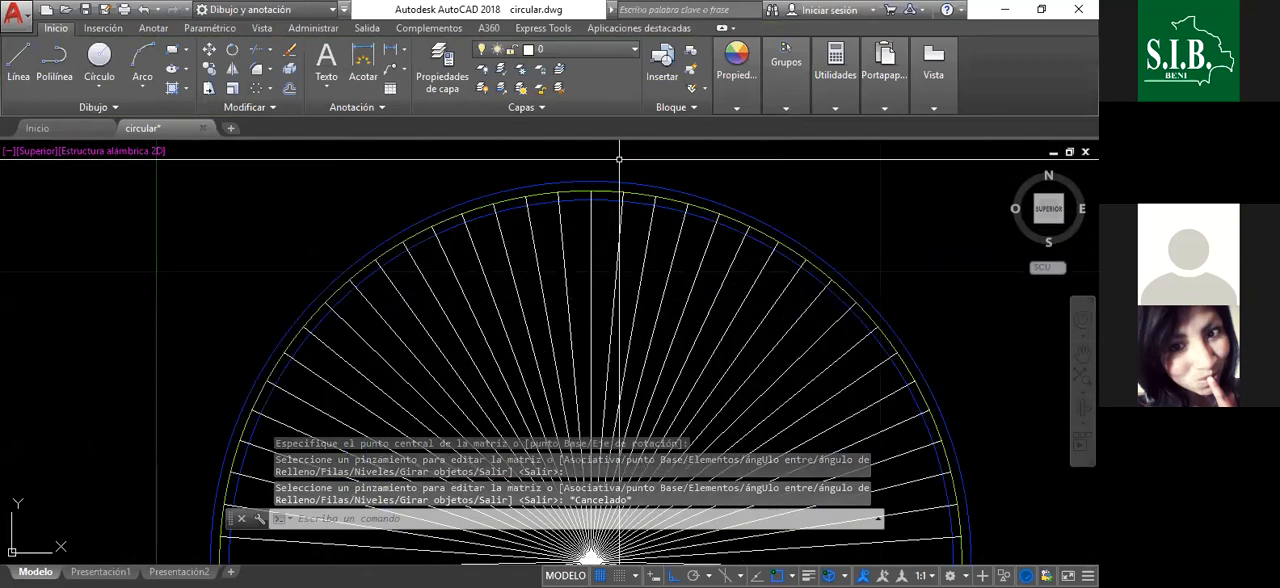
scroll(570, 190, down, 1)
scroll(570, 168, up, 2)
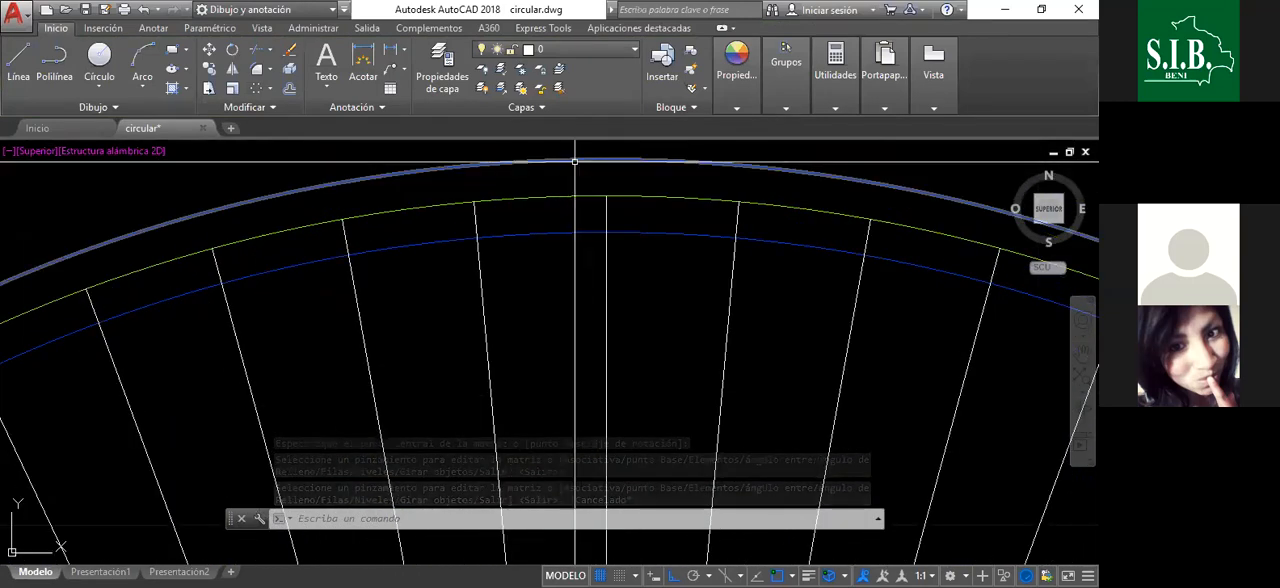
scroll(615, 184, down, 3)
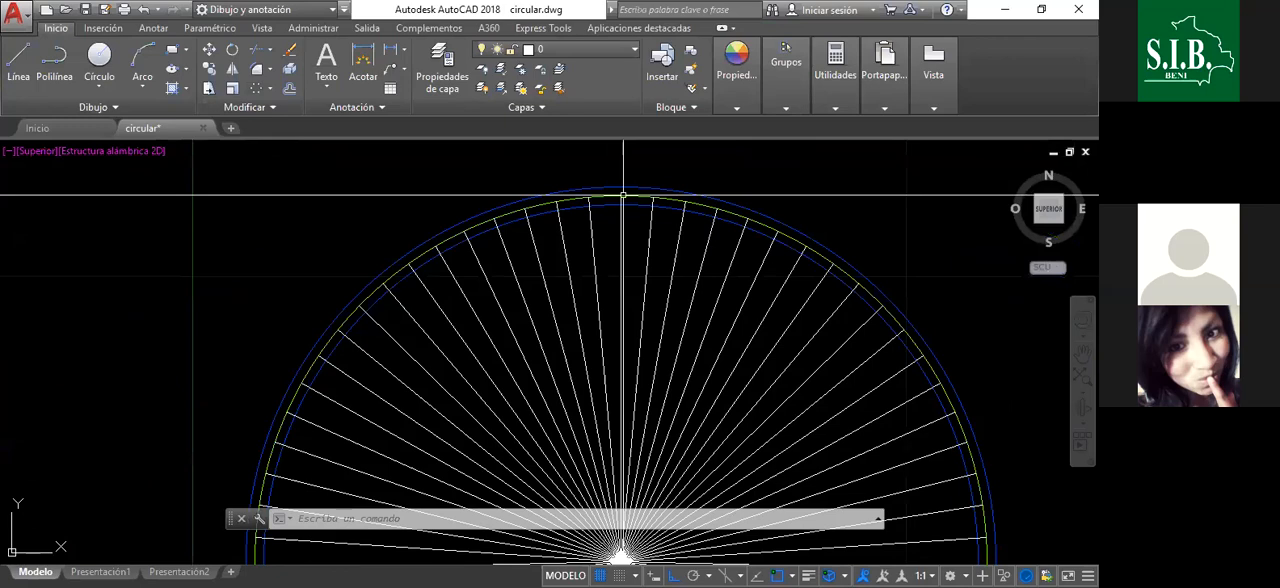
scroll(623, 195, down, 4)
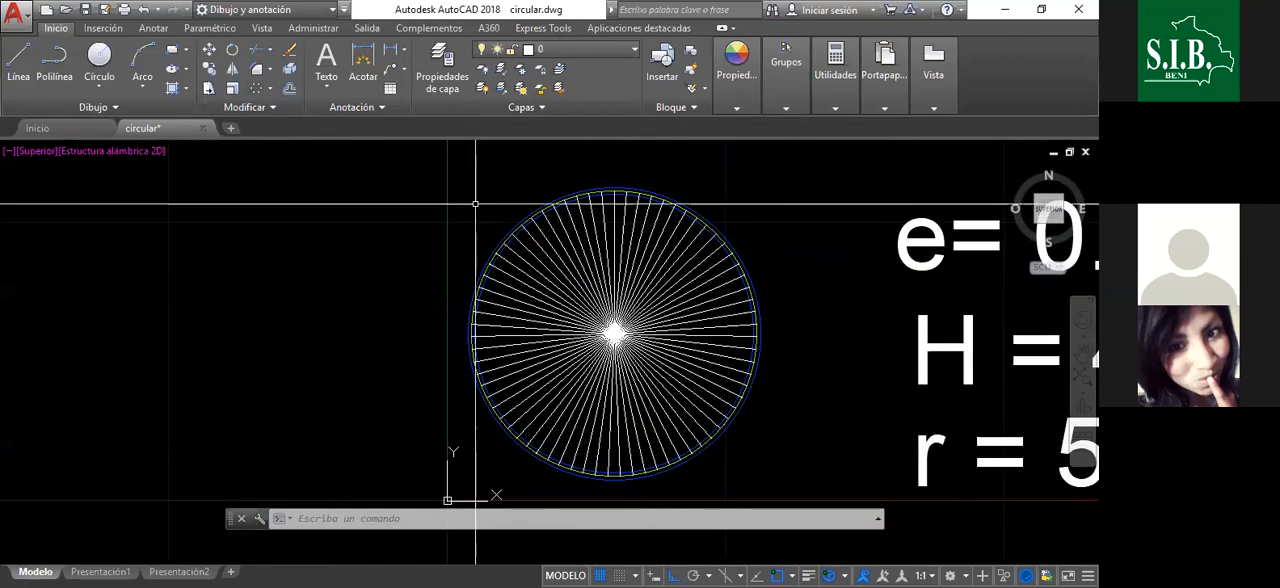
scroll(598, 204, up, 5)
scroll(602, 207, down, 2)
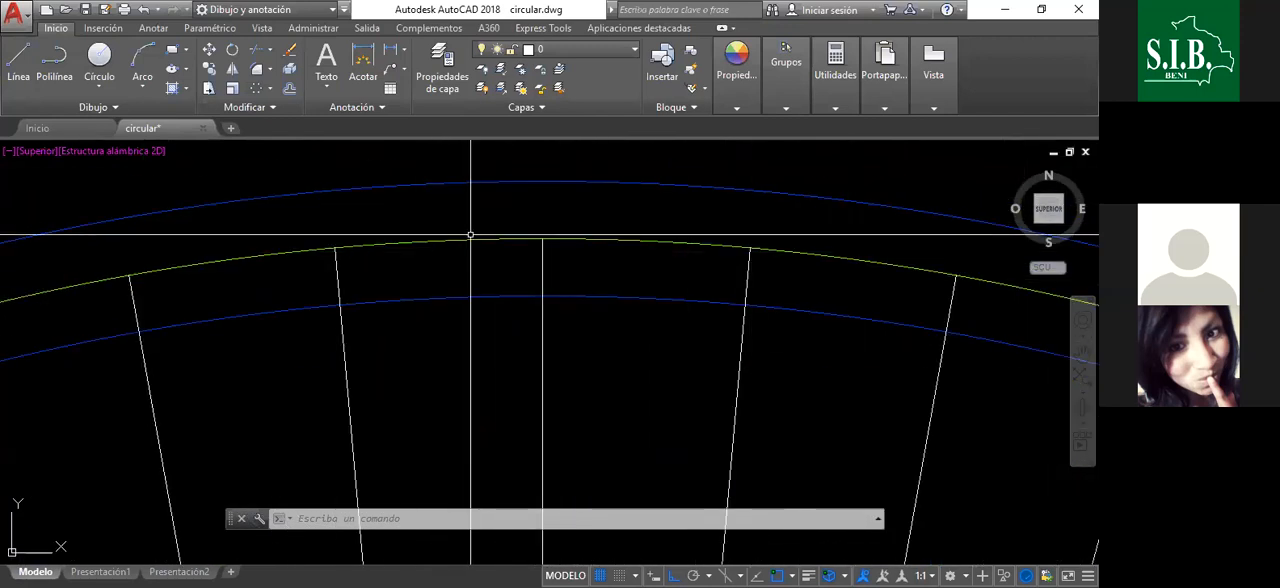
- Erase the yellow axis circle between the two blue wall circles
scroll(557, 214, down, 3)
scroll(550, 222, up, 3)
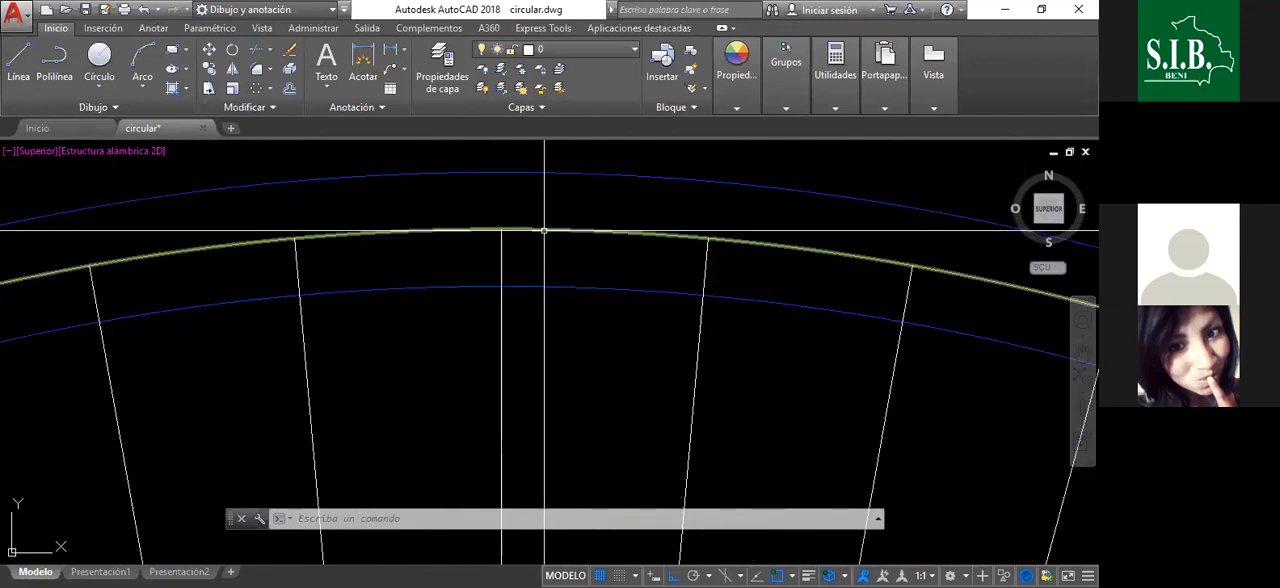
click(544, 231)
right_click(556, 200)
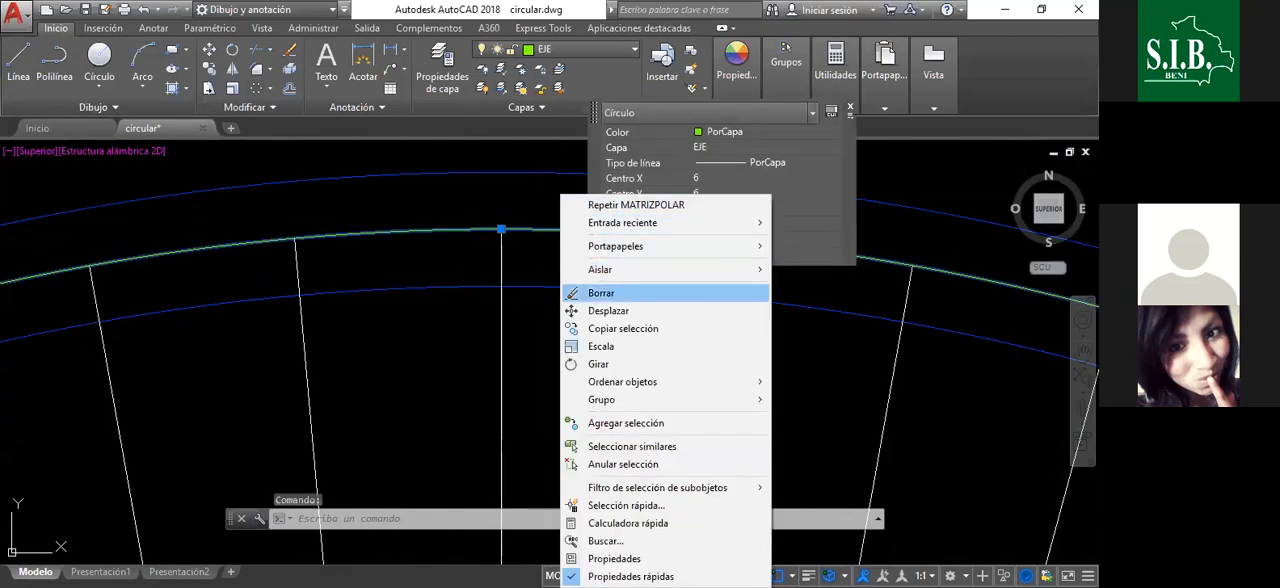
click(600, 292)
scroll(540, 249, down, 6)
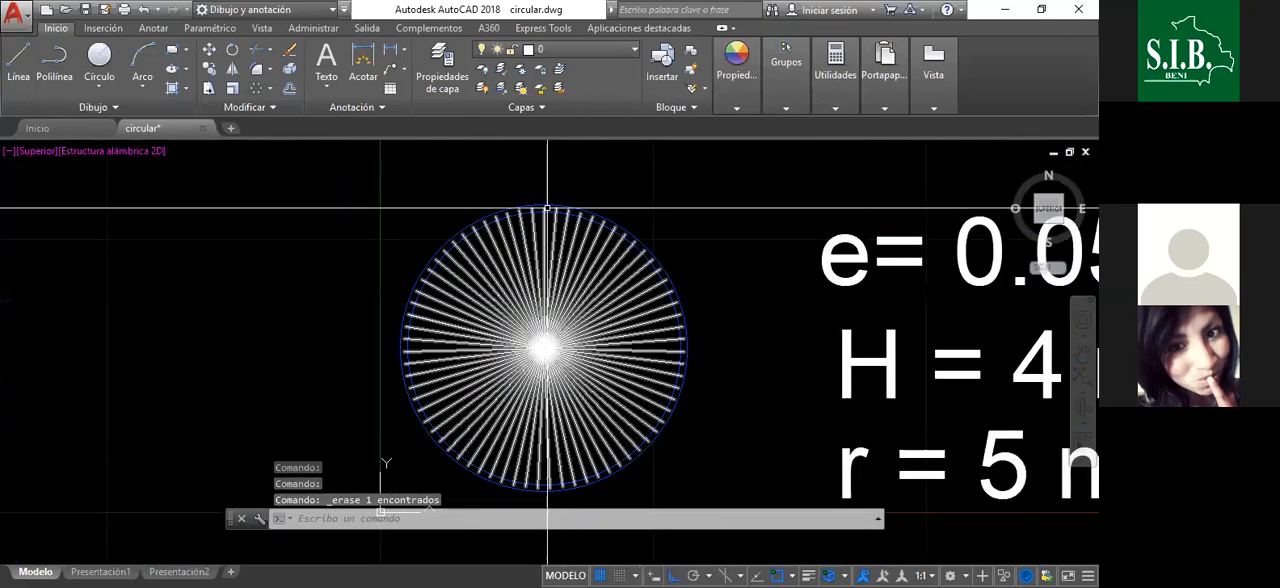
scroll(547, 209, up, 2)
scroll(638, 217, down, 2)
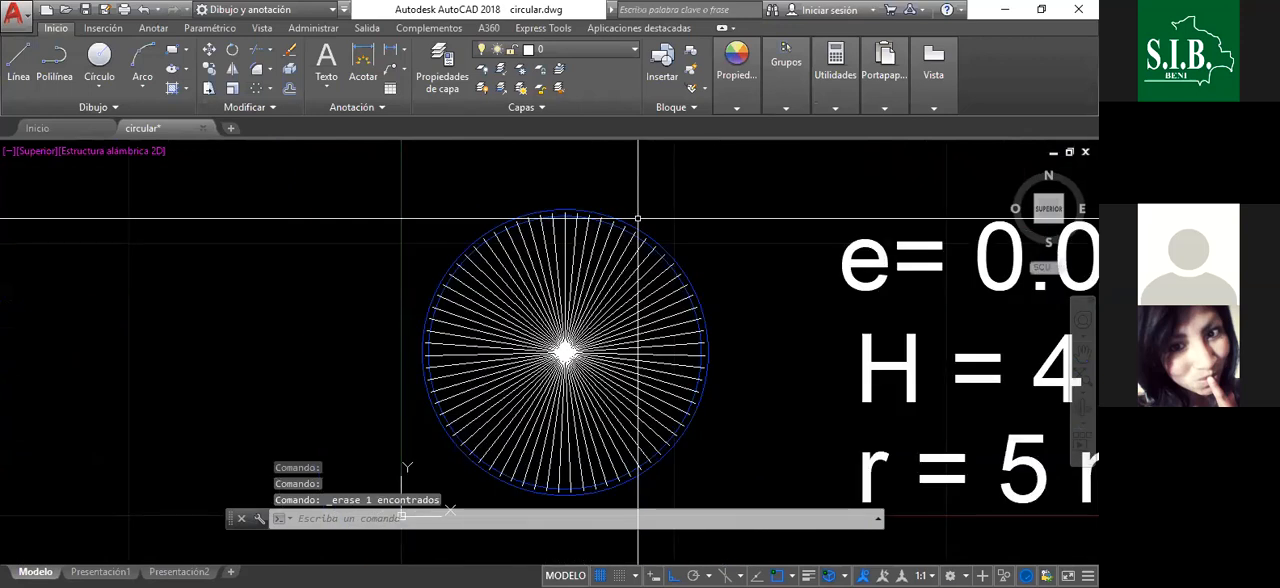
scroll(597, 217, up, 4)
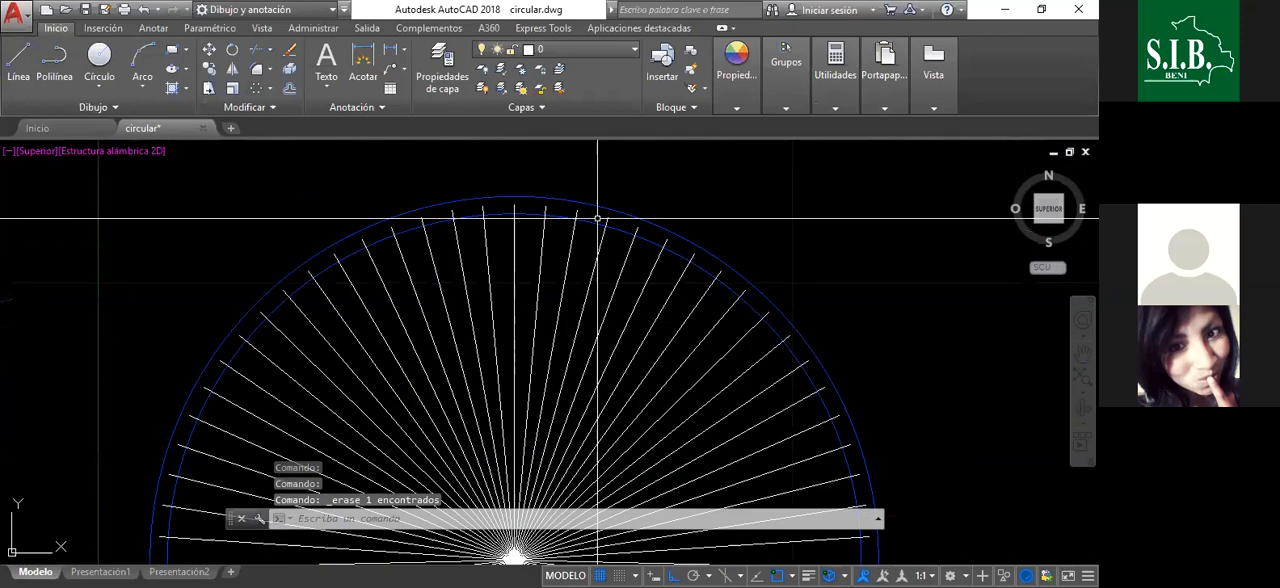
scroll(597, 220, down, 3)
text(pol)
key(Return)
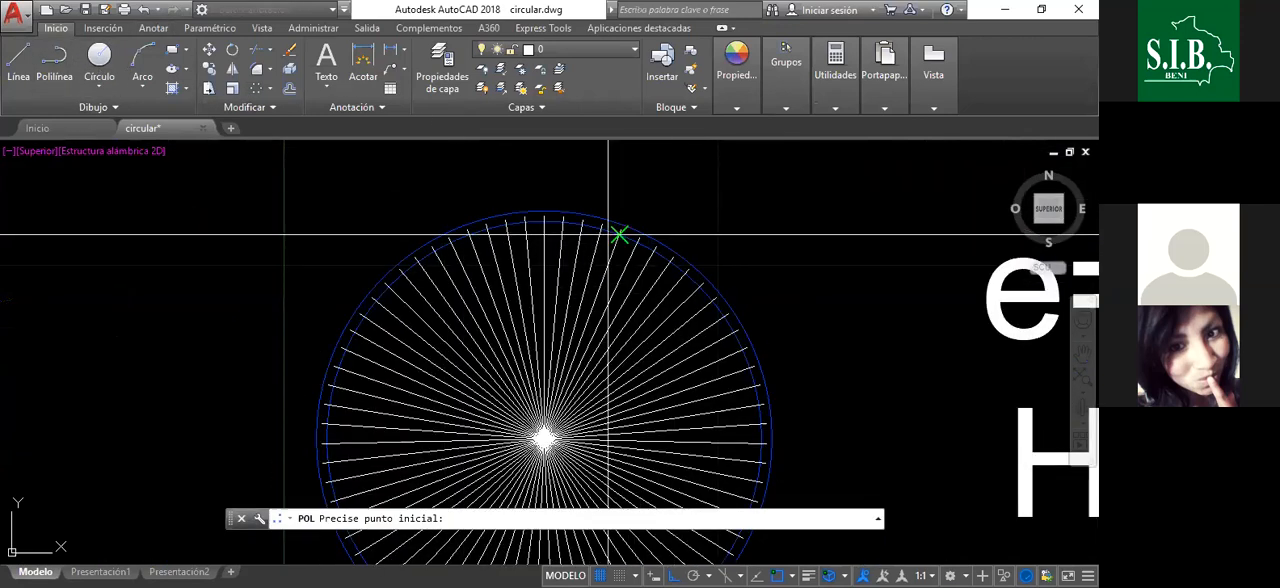
scroll(540, 220, up, 6)
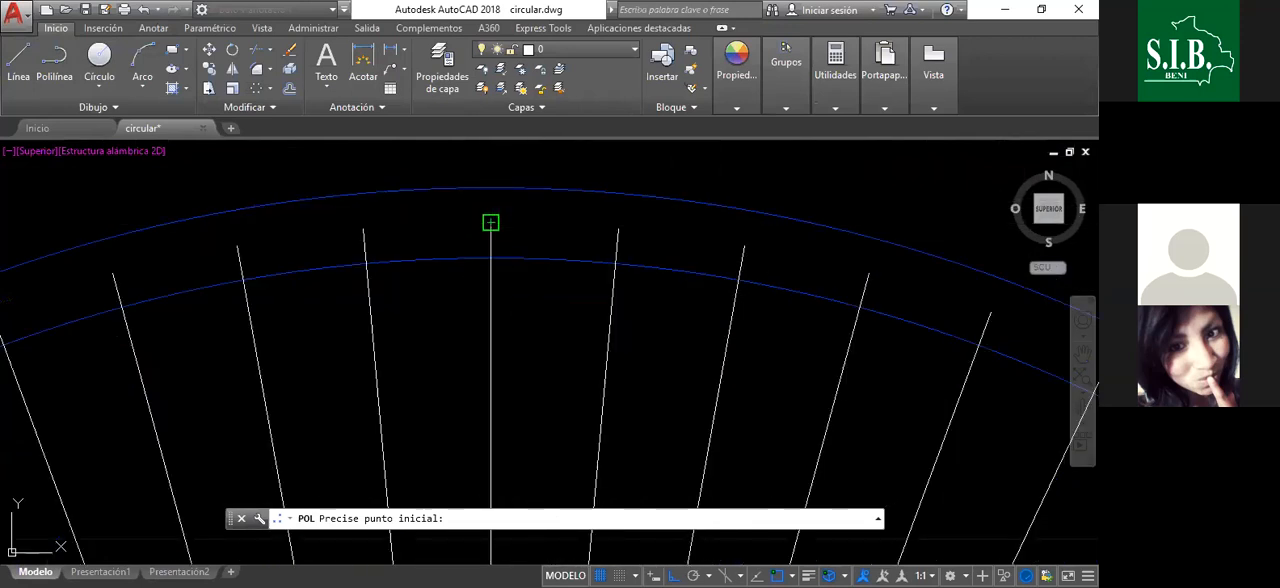
click(490, 222)
right_click(700, 240)
click(728, 249)
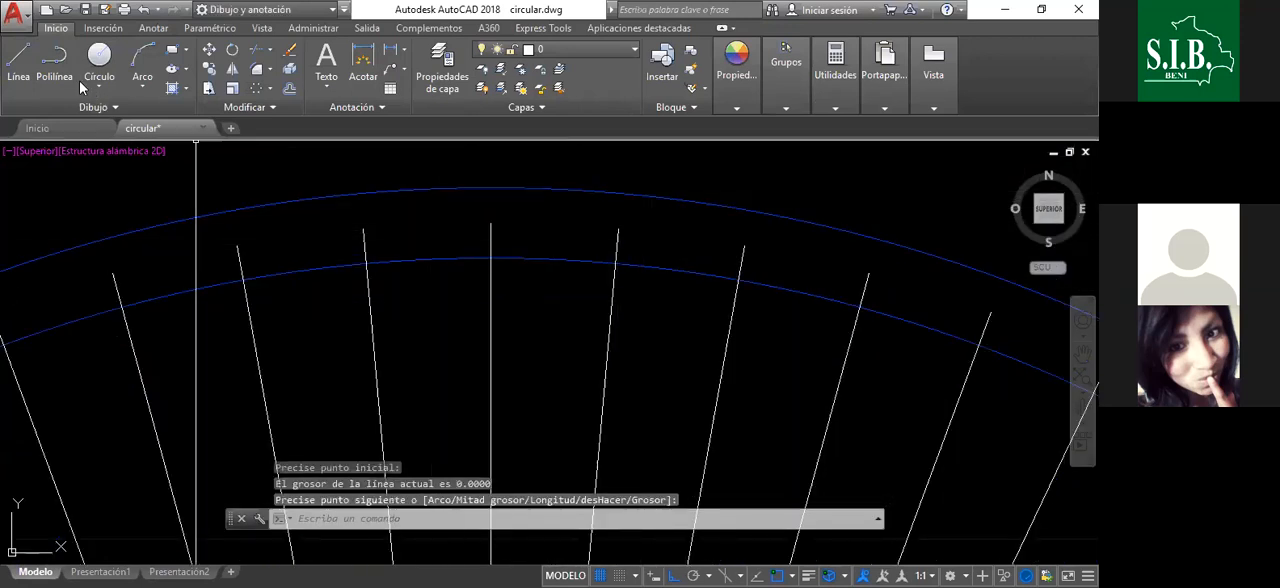
- Start the Line command and make EJE the current layer for the new axis segments
click(18, 62)
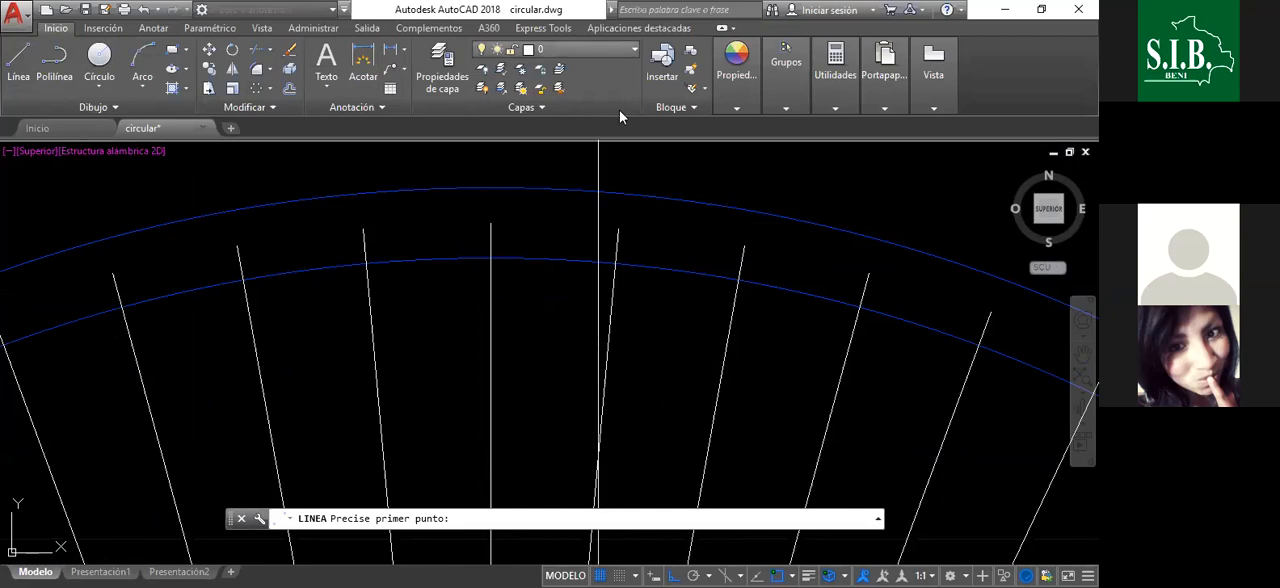
click(600, 49)
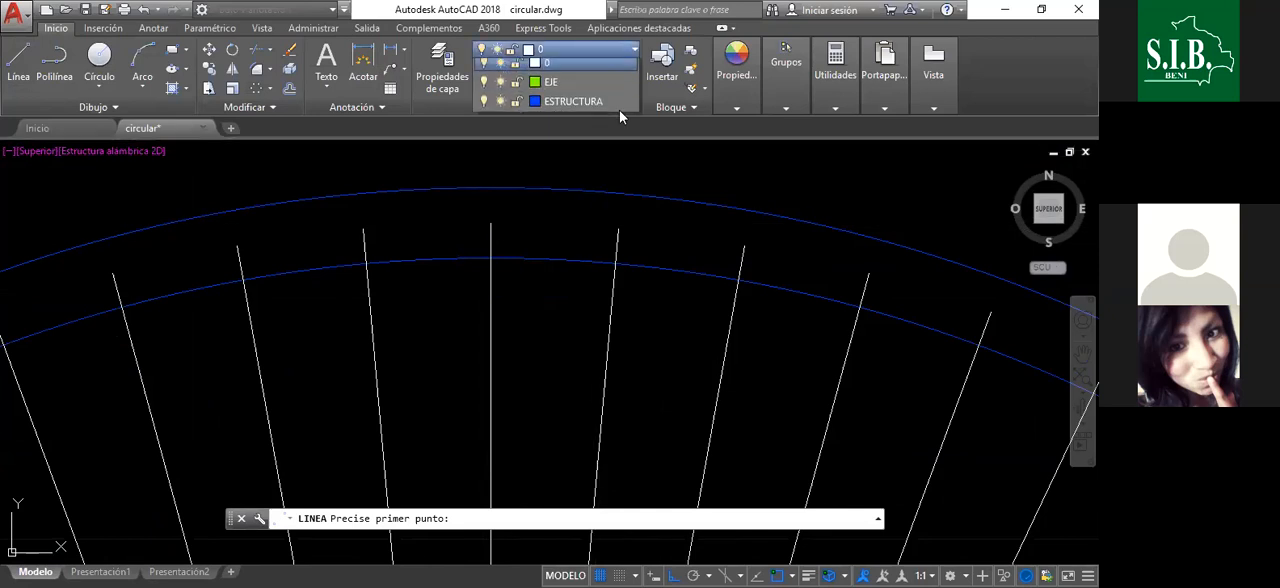
click(566, 107)
click(566, 49)
click(567, 88)
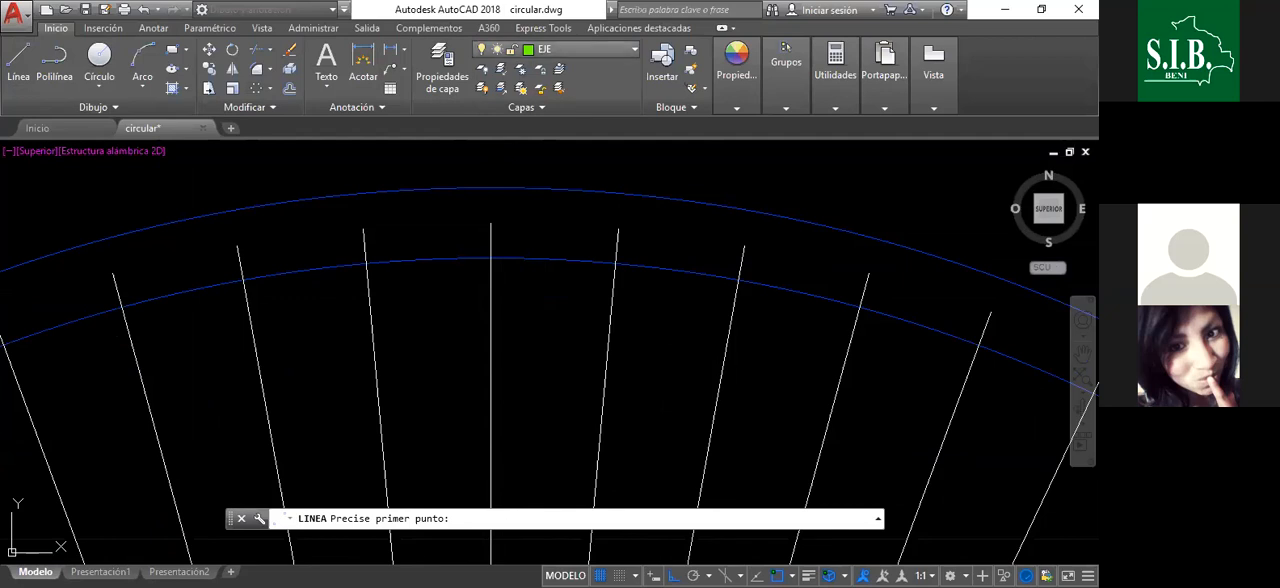
- Draw connected EJE axis segments from the vertical radius line's top end clockwise through the ends of the next six radial lines
click(491, 224)
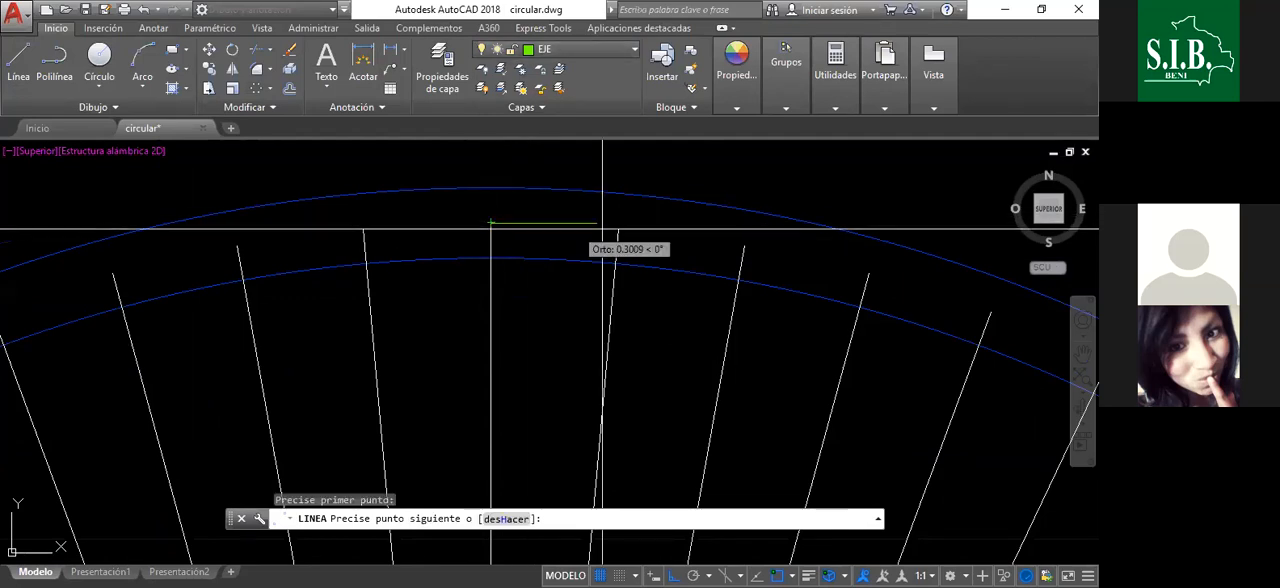
click(743, 246)
click(869, 272)
scroll(637, 228, down, 5)
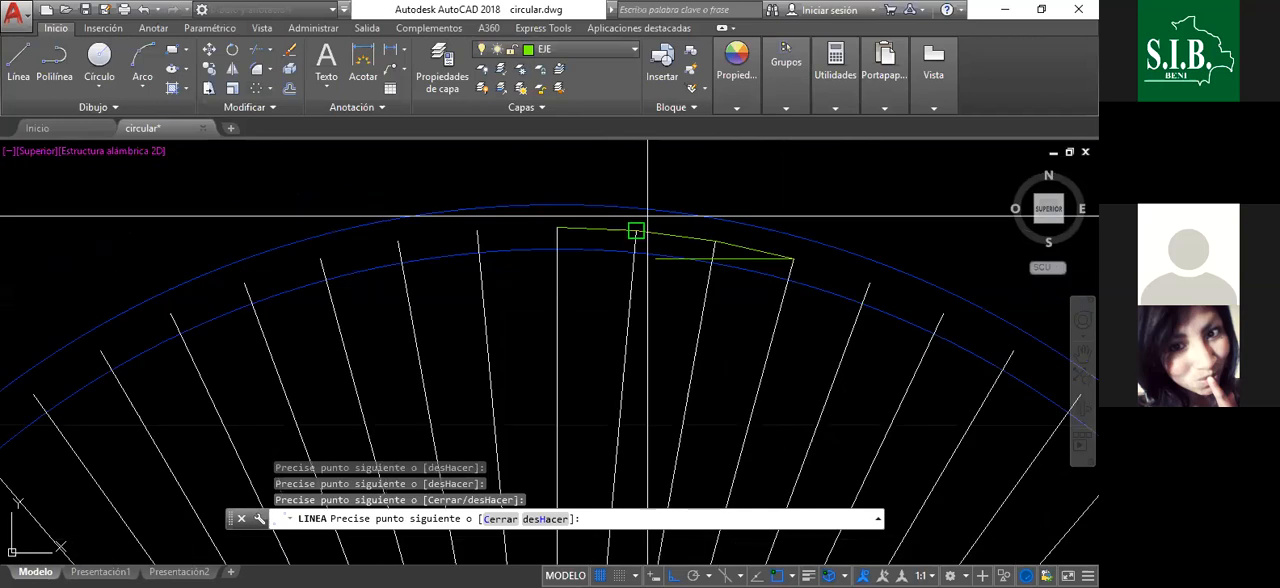
scroll(651, 200, up, 5)
click(697, 217)
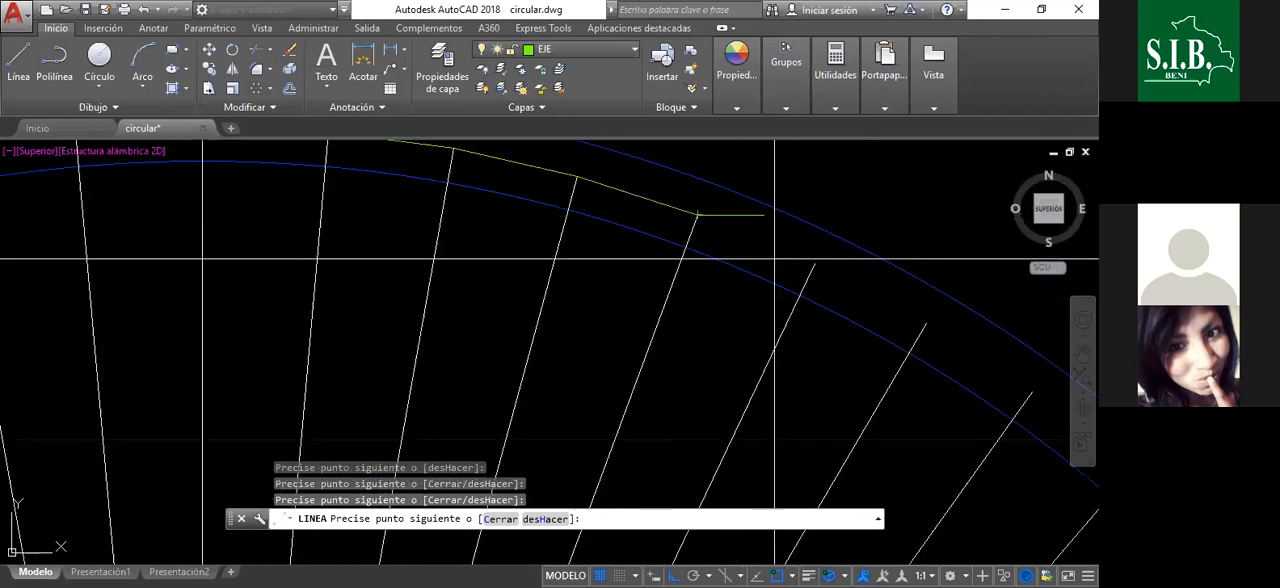
click(814, 264)
click(925, 323)
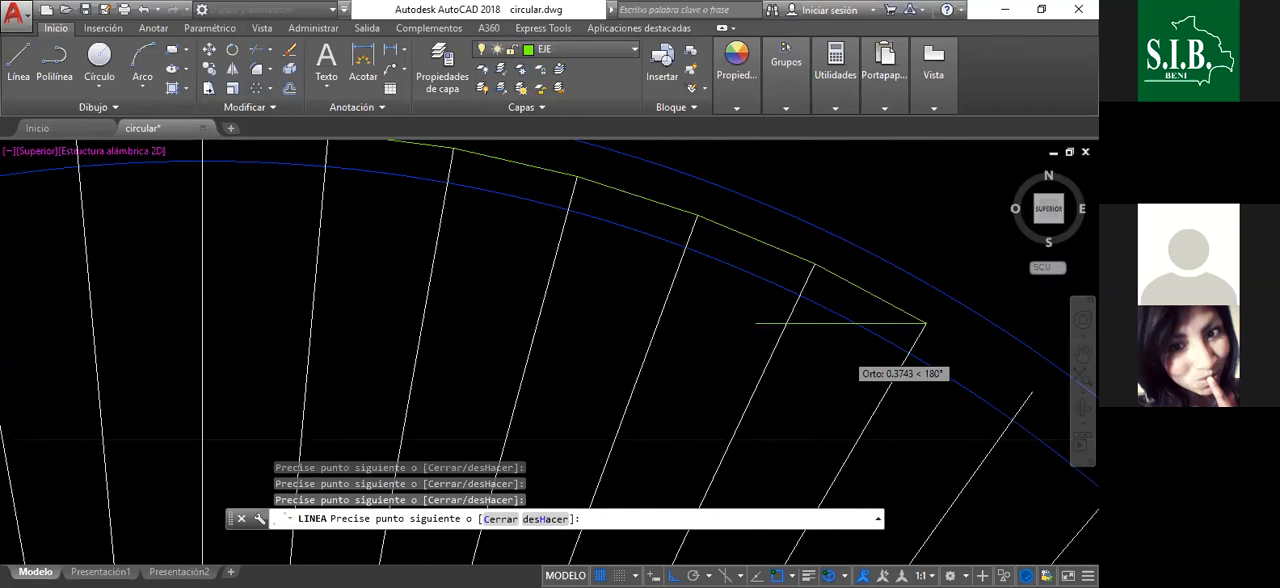
- Continue the axis segments clockwise through the radial line ends along the circle's upper-right arc
scroll(786, 274, down, 5)
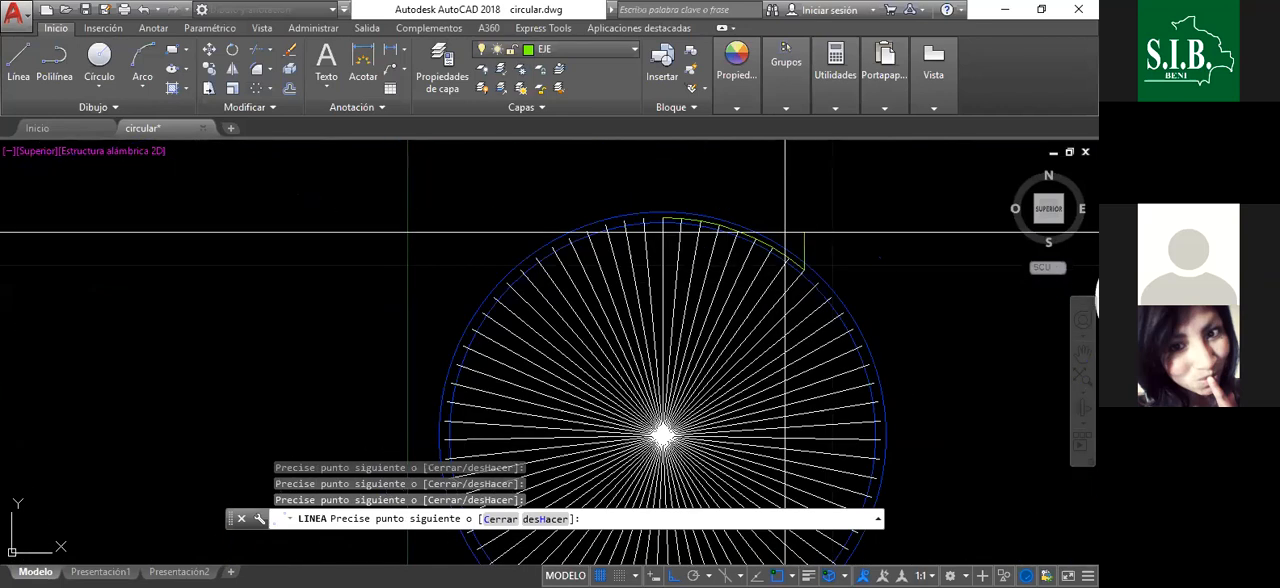
scroll(829, 297, up, 5)
click(838, 308)
click(884, 372)
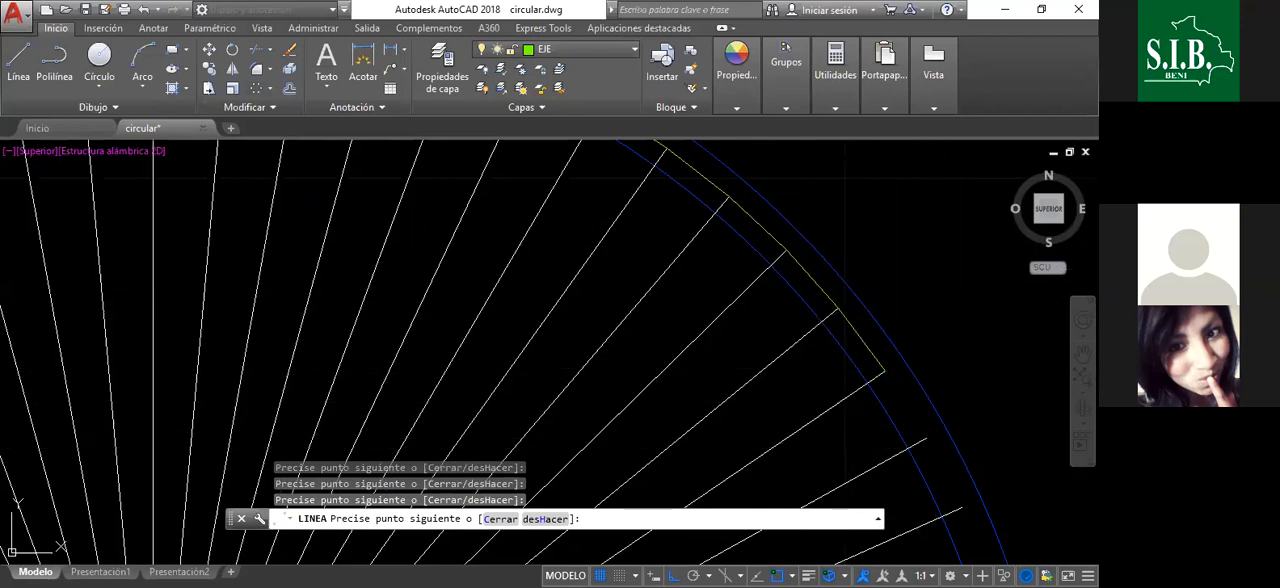
scroll(814, 205, down, 5)
scroll(838, 245, up, 5)
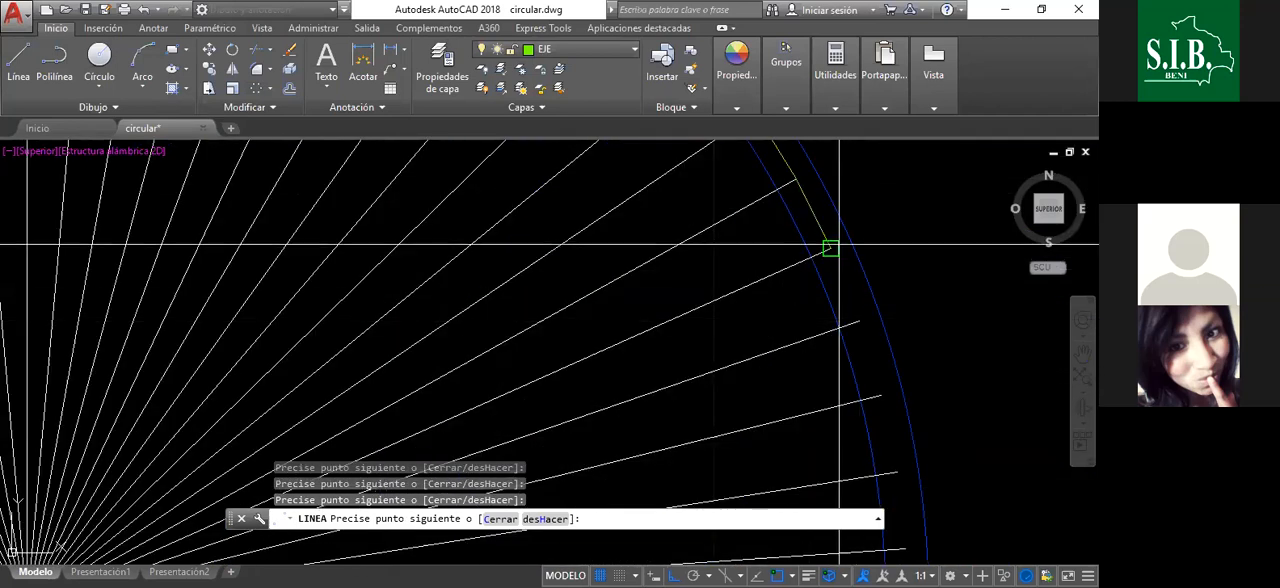
click(830, 247)
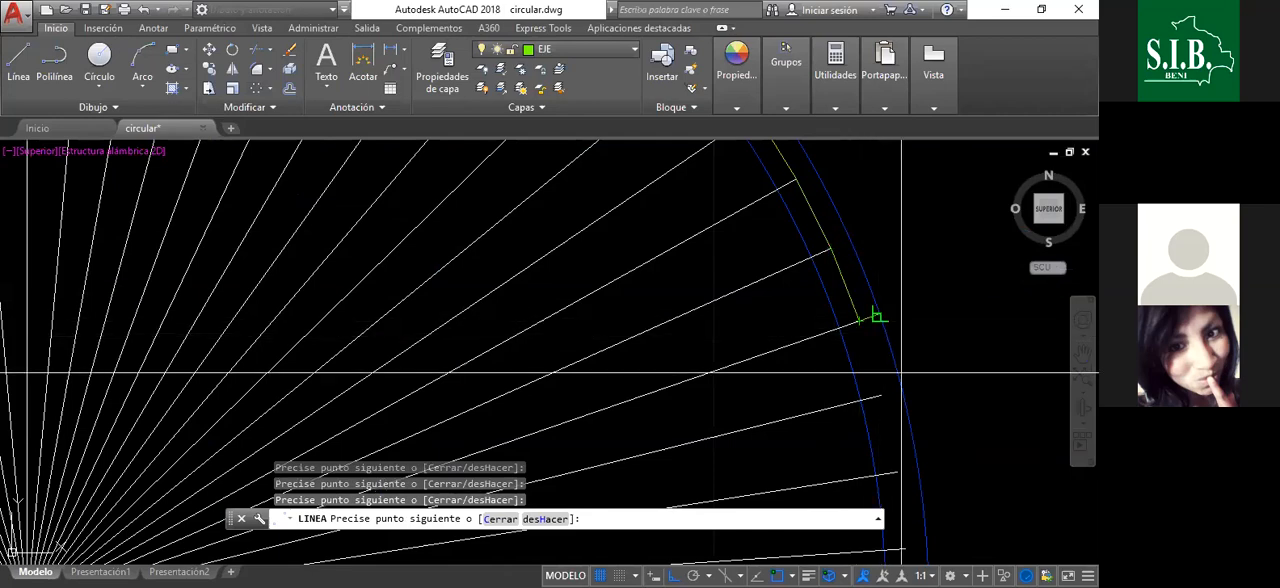
scroll(901, 372, down, 5)
scroll(790, 220, up, 5)
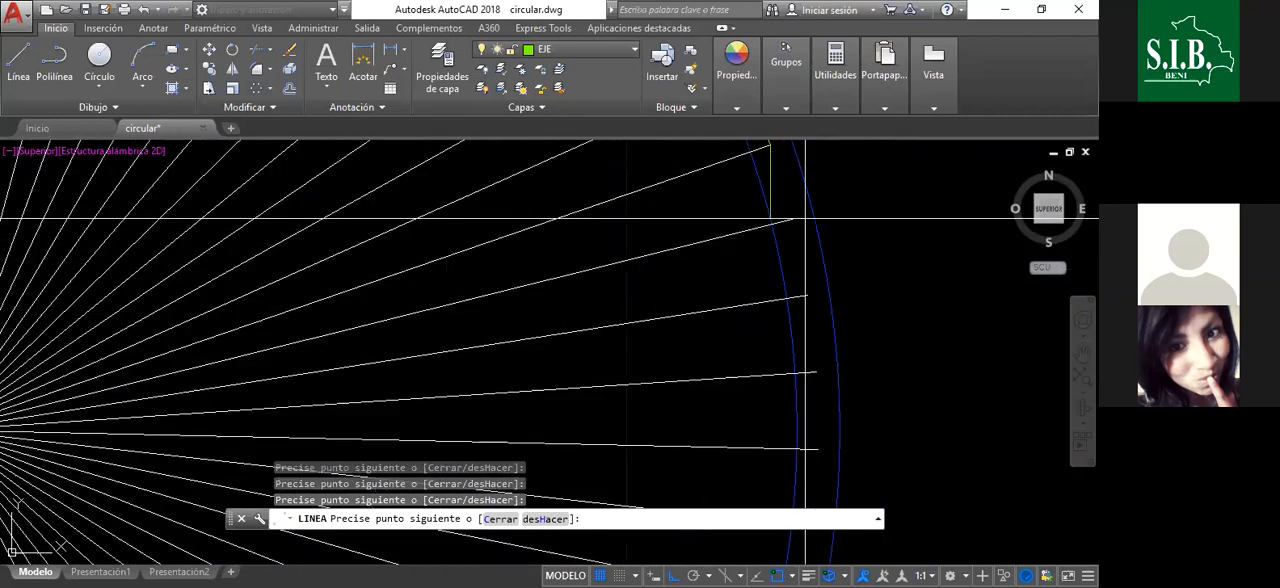
- Extend the axis segments through the radial line ends around the circle's three o'clock point
scroll(810, 285, down, 5)
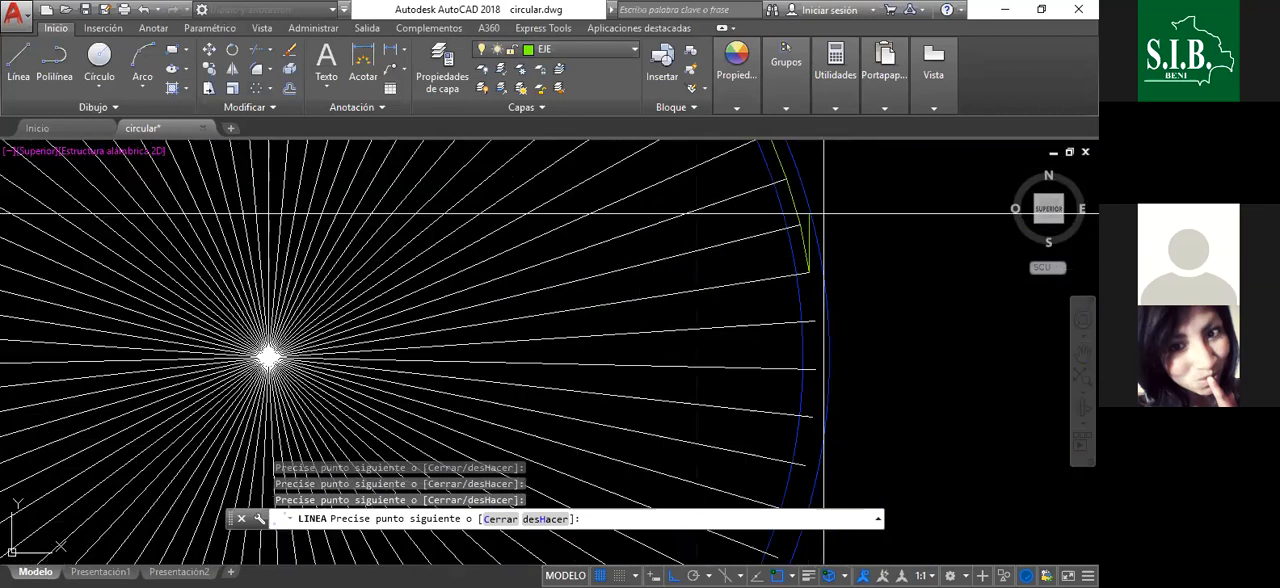
scroll(786, 380, up, 5)
scroll(826, 263, down, 5)
scroll(826, 263, up, 5)
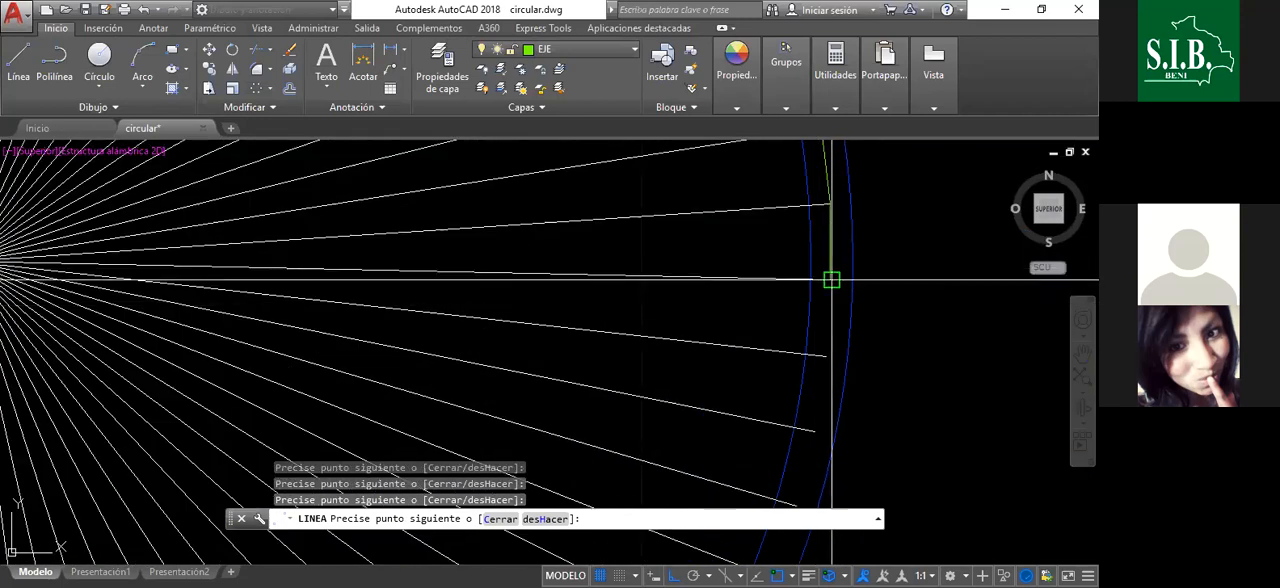
scroll(832, 280, down, 5)
scroll(834, 257, up, 6)
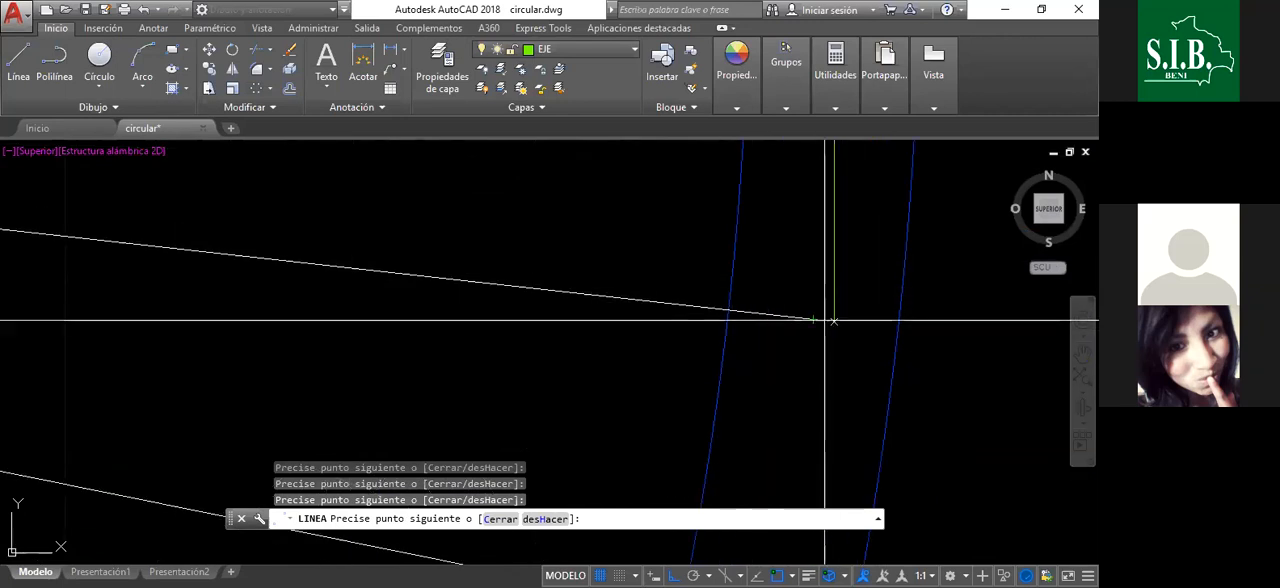
scroll(813, 319, down, 5)
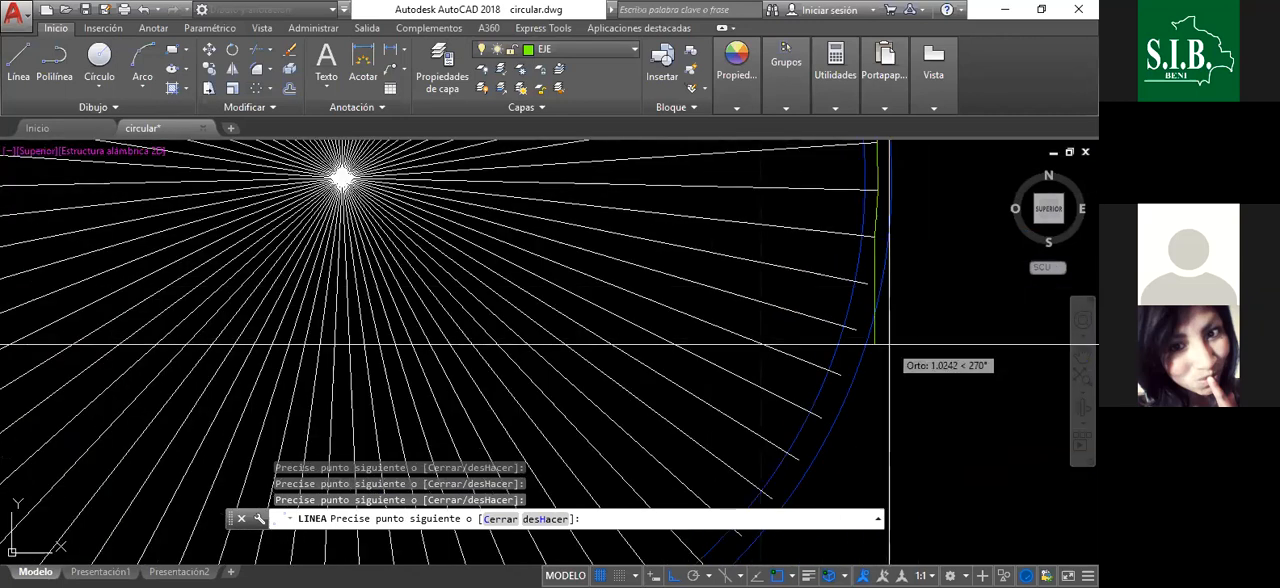
- Join the radial line ends with axis segments clockwise down the first half of the circle's lower-right arc
scroll(810, 281, up, 5)
scroll(819, 282, down, 5)
scroll(831, 300, up, 5)
scroll(880, 260, down, 5)
scroll(910, 230, up, 5)
scroll(880, 290, up, 3)
scroll(897, 251, down, 3)
scroll(851, 316, up, 3)
scroll(925, 250, down, 5)
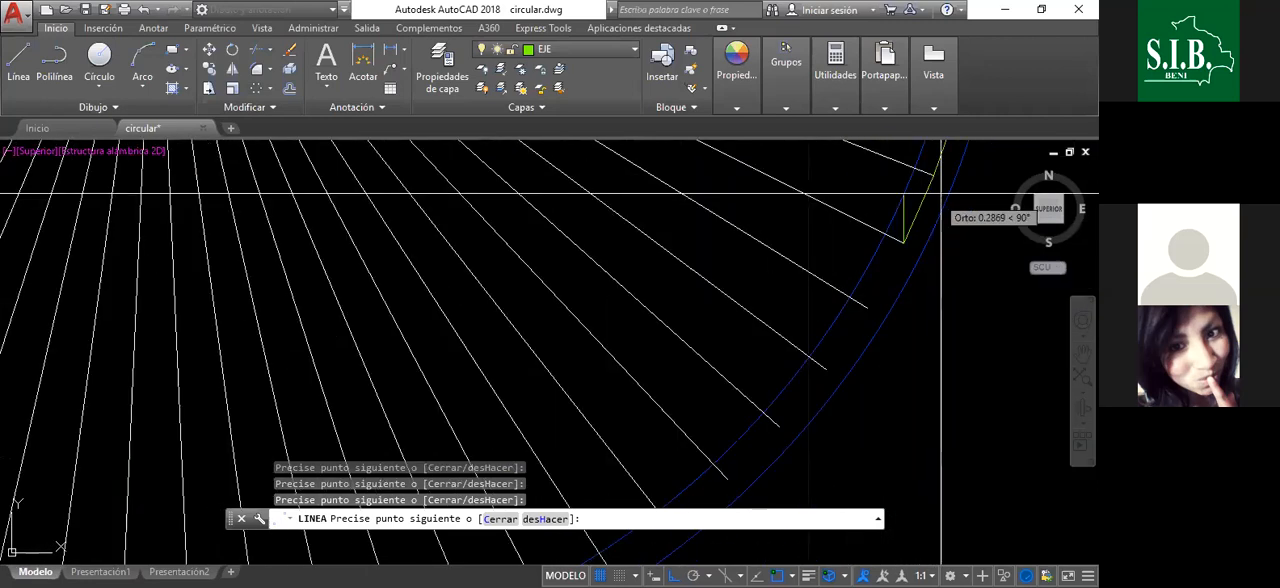
scroll(909, 208, up, 5)
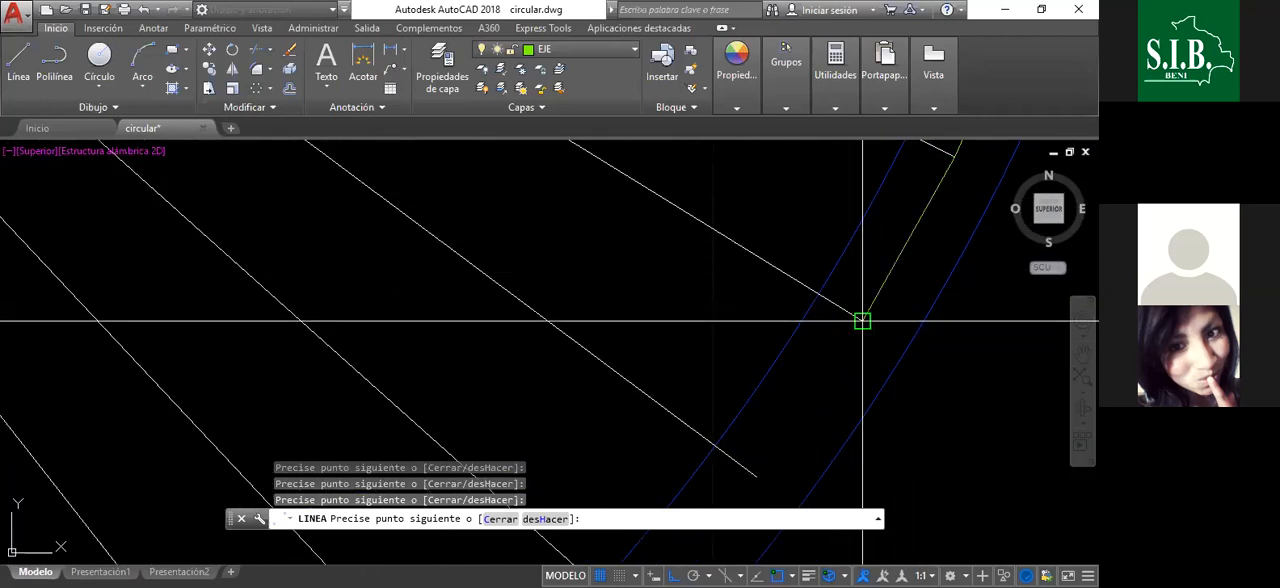
scroll(990, 322, down, 5)
scroll(1006, 326, up, 5)
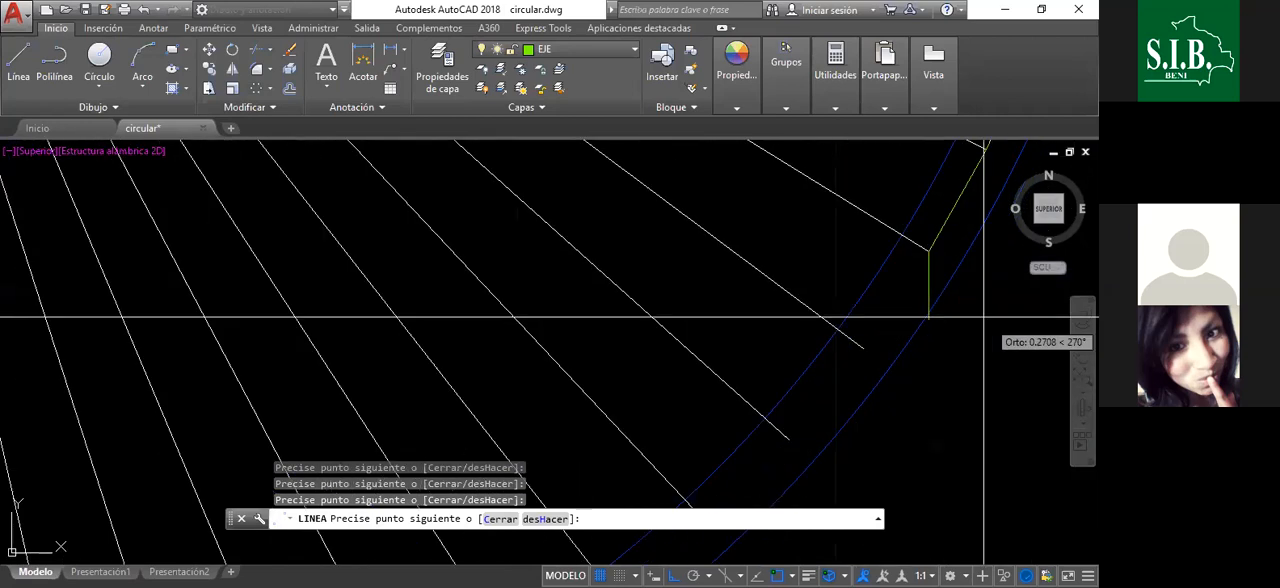
scroll(805, 361, down, 4)
scroll(940, 340, up, 4)
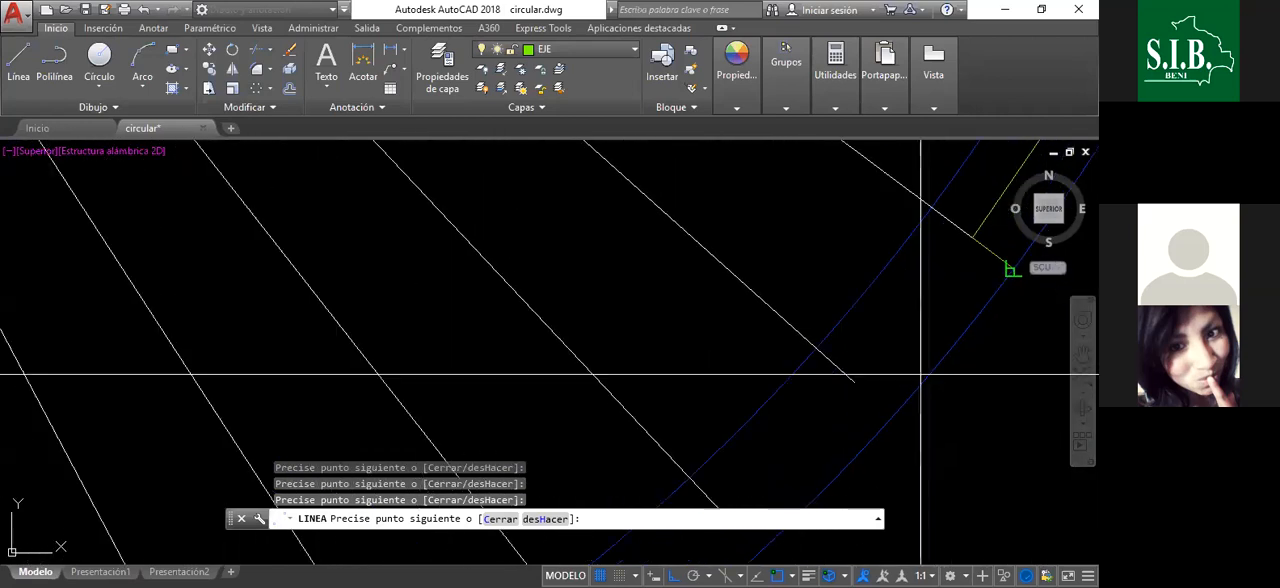
- Continue joining the radial line ends with axis segments along the rest of the lower-right arc towards the circle's bottom
click(854, 382)
scroll(978, 240, down, 4)
scroll(912, 304, up, 4)
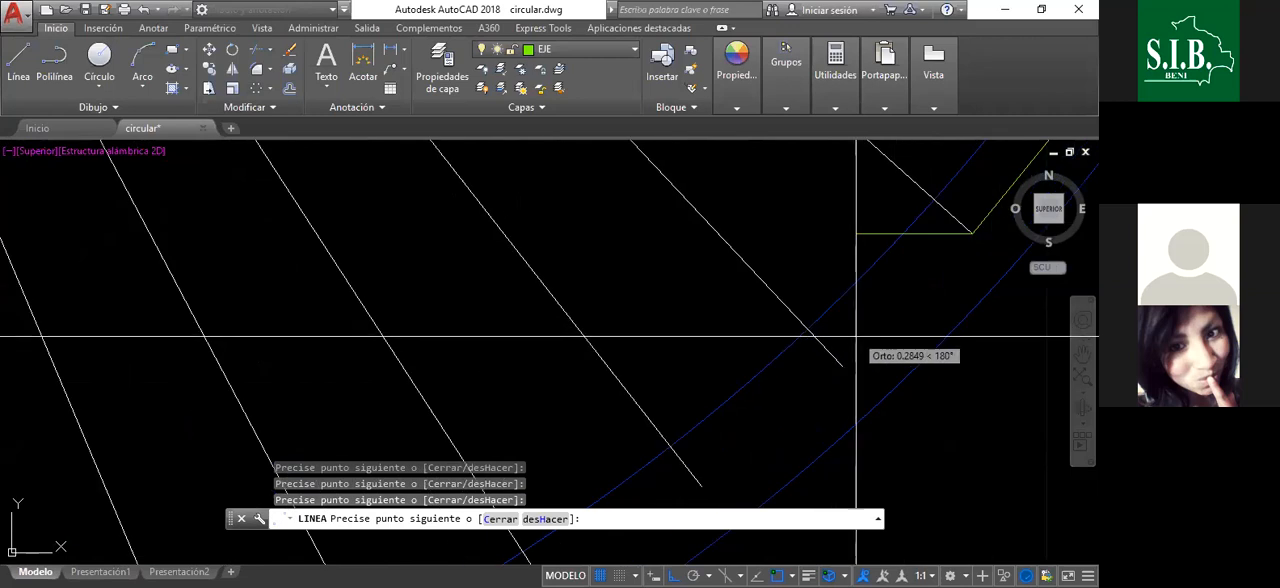
scroll(897, 237, down, 4)
scroll(917, 306, up, 4)
scroll(889, 323, up, 2)
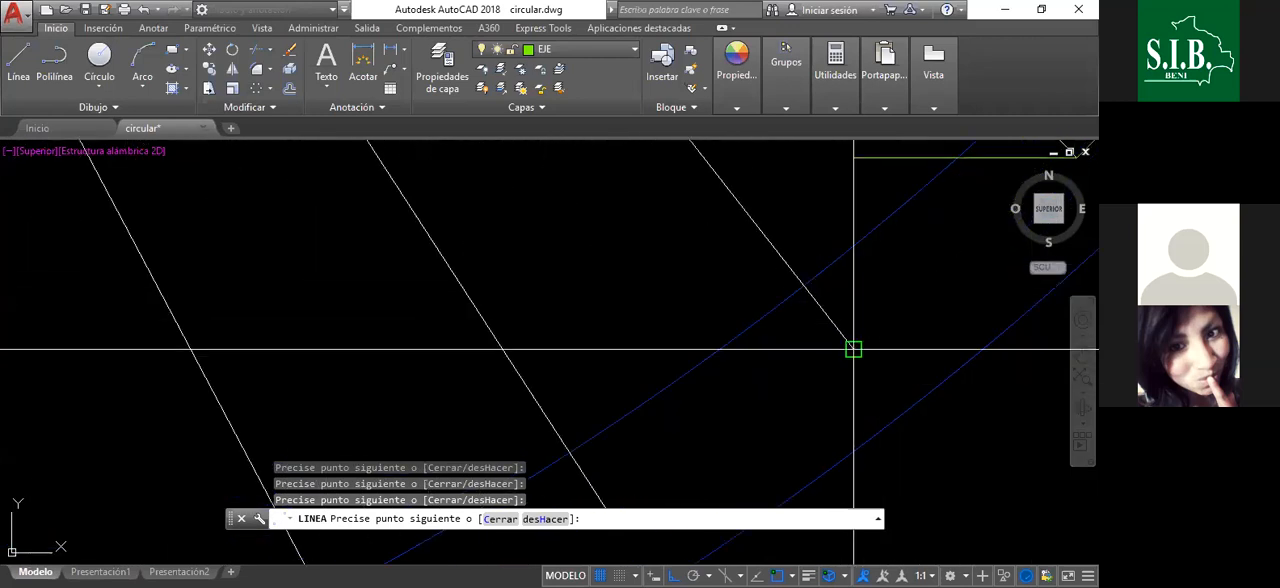
scroll(891, 263, down, 4)
scroll(857, 286, up, 4)
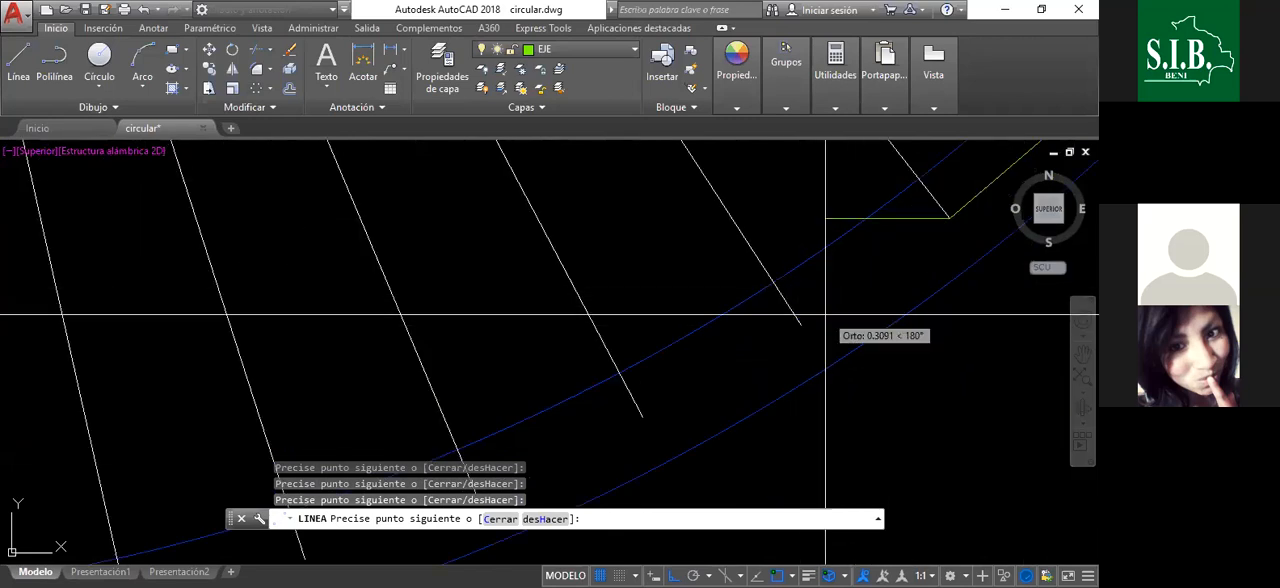
scroll(801, 325, down, 3)
scroll(863, 348, up, 2)
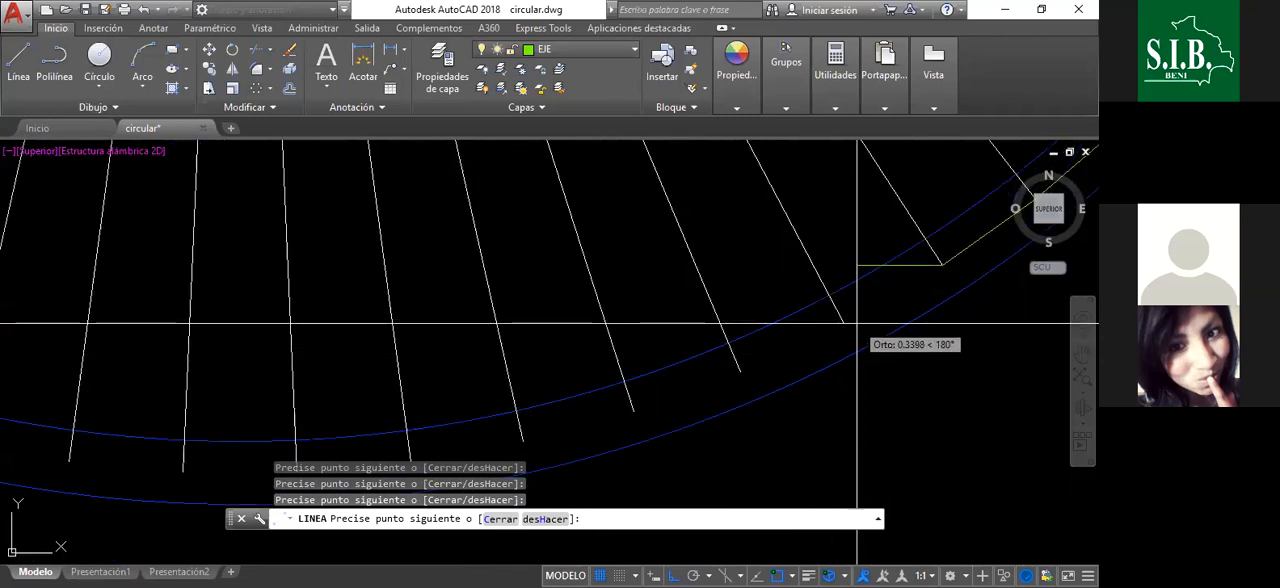
scroll(1005, 350, down, 3)
scroll(957, 286, up, 3)
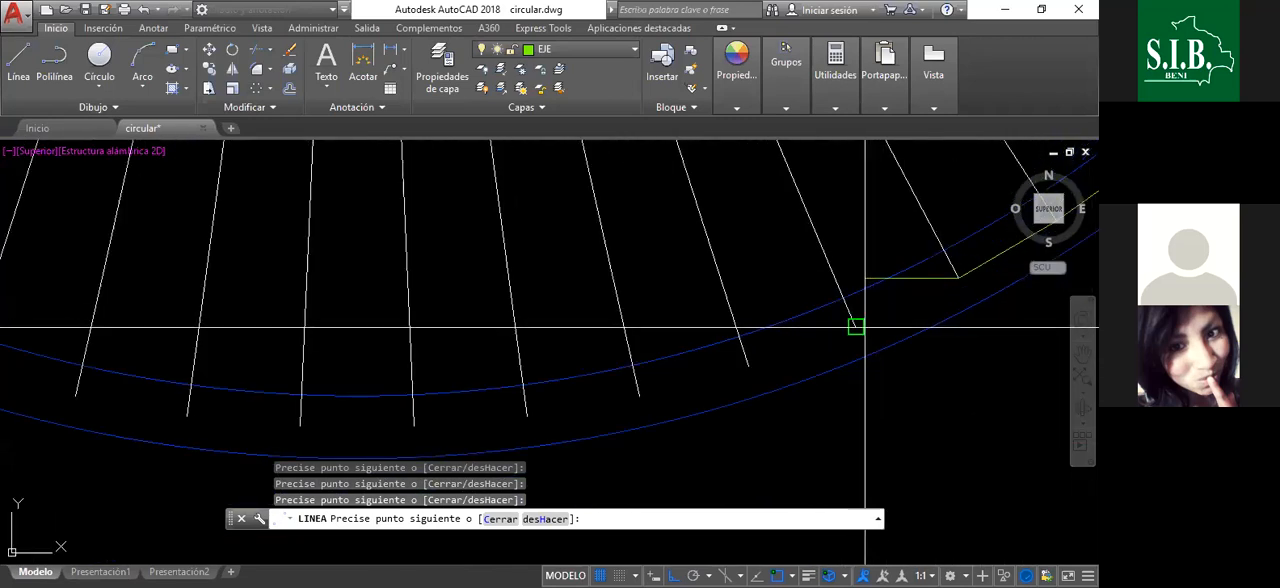
- Carry the axis segments across the radial line ends at the bottom of the circle
scroll(976, 354, down, 3)
scroll(960, 286, up, 4)
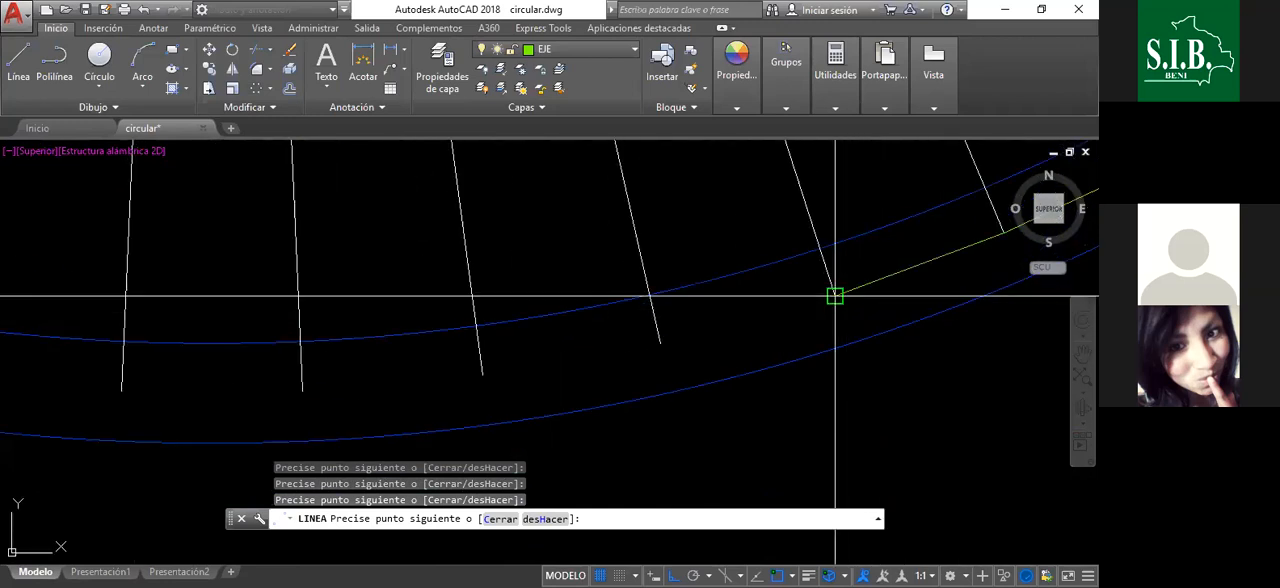
scroll(941, 322, down, 3)
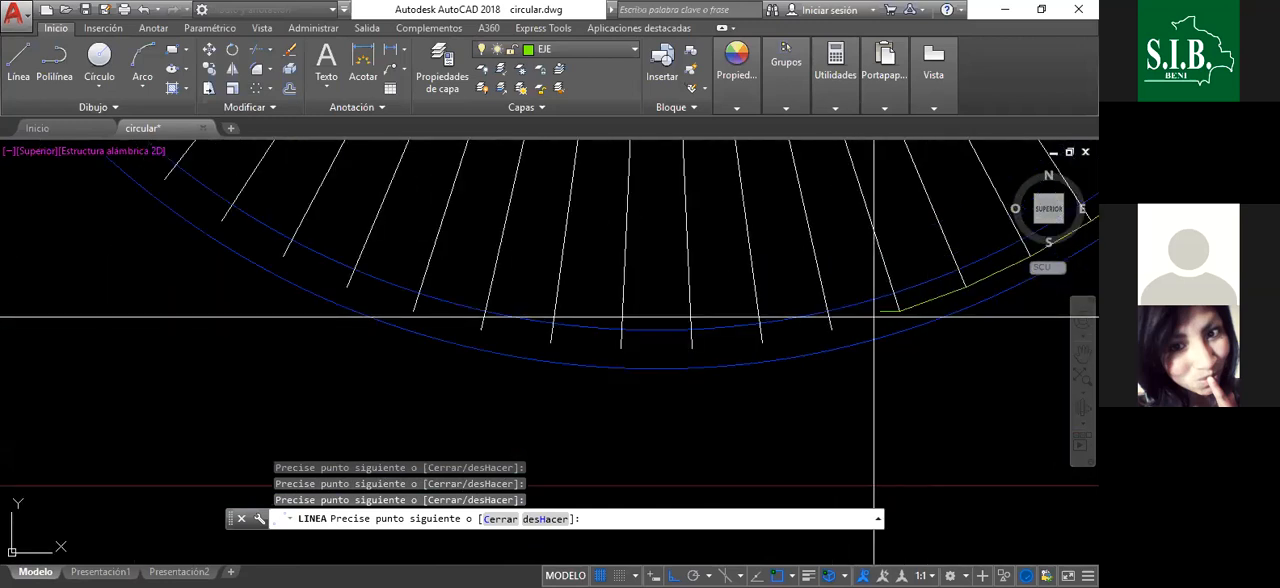
scroll(875, 317, up, 3)
scroll(841, 285, up, 3)
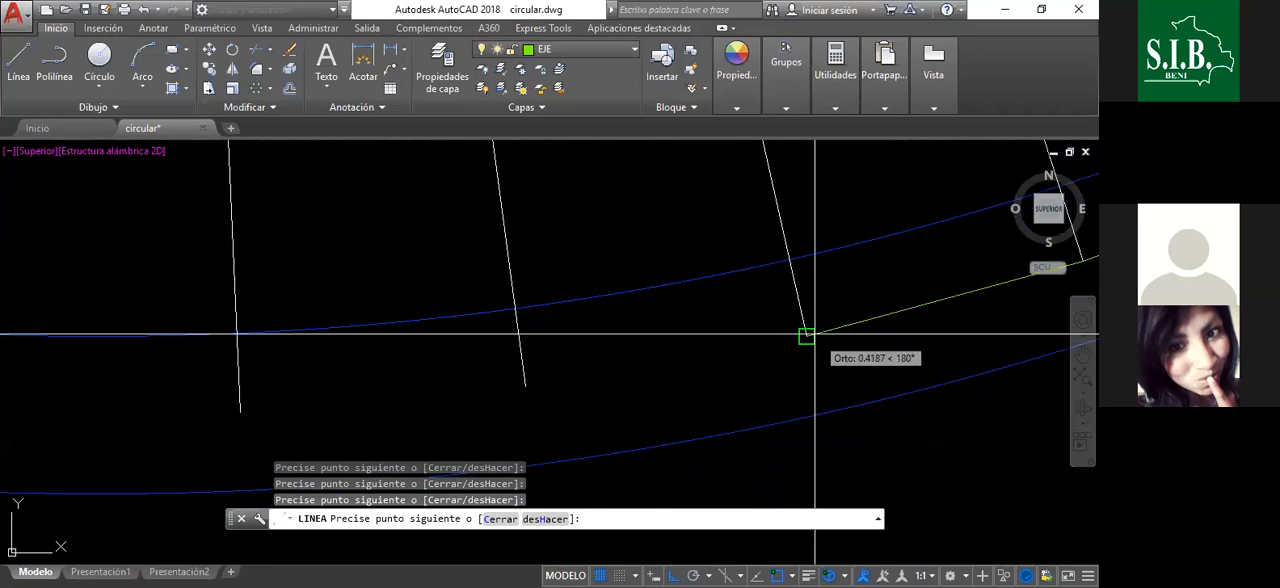
scroll(931, 370, down, 5)
scroll(771, 357, up, 3)
scroll(860, 344, down, 3)
scroll(809, 354, up, 3)
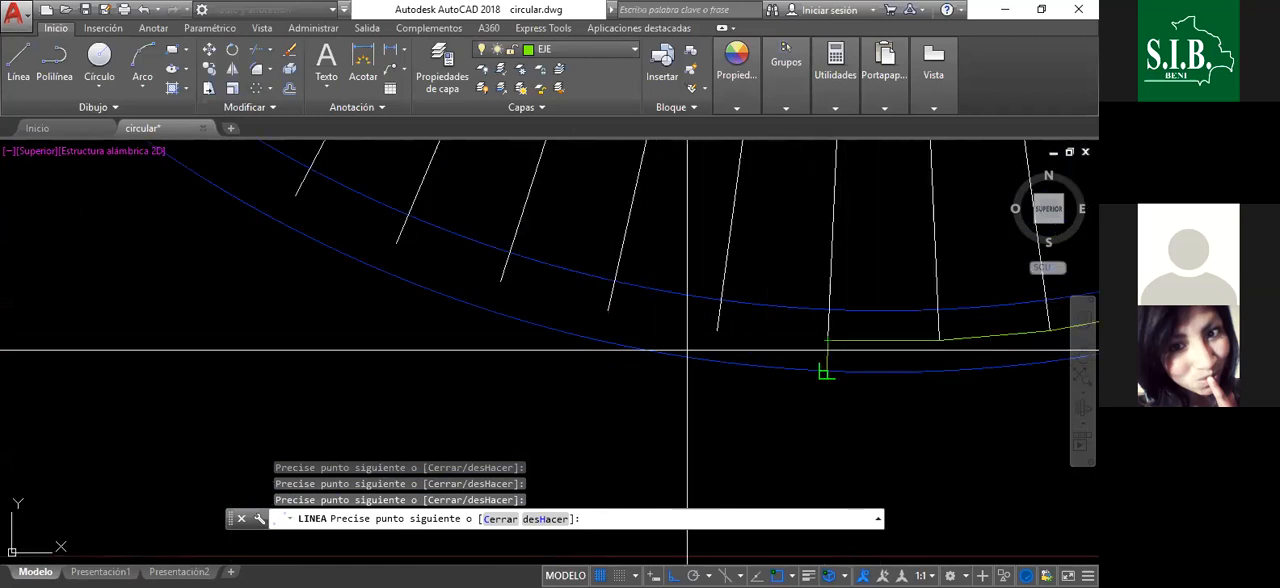
- Draw axis segments through the radial line ends from the circle's bottom up to the middle of its lower-left arc
click(608, 311)
click(501, 282)
scroll(600, 320, up, 2)
scroll(787, 388, down, 3)
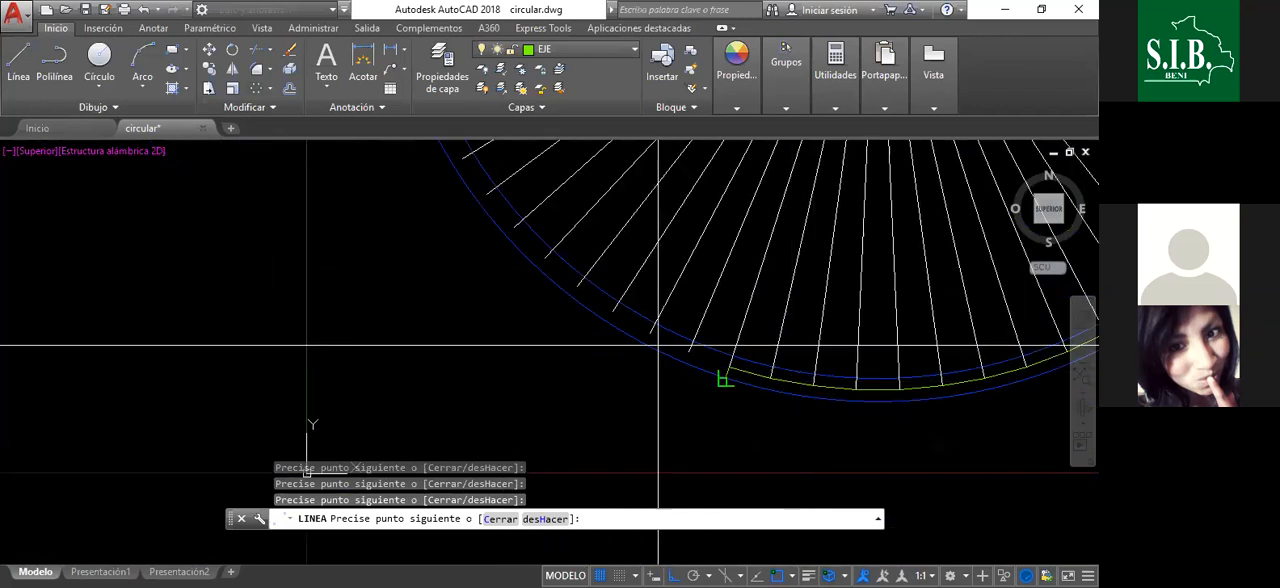
scroll(660, 374, up, 3)
scroll(617, 326, down, 3)
scroll(710, 372, up, 3)
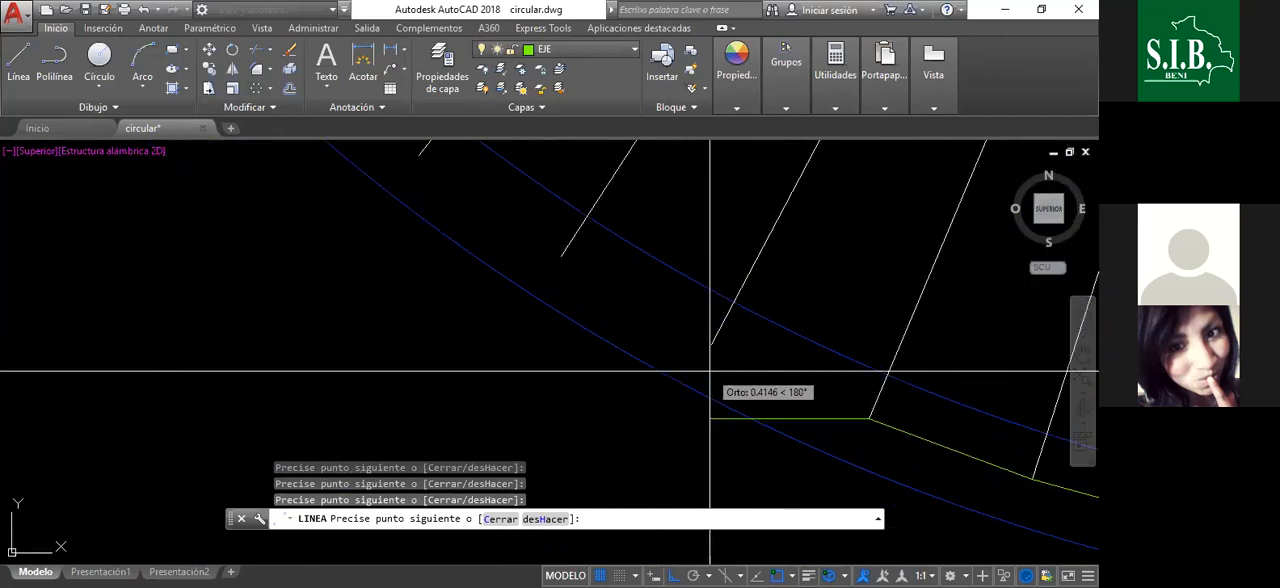
scroll(711, 344, down, 2)
scroll(782, 372, up, 5)
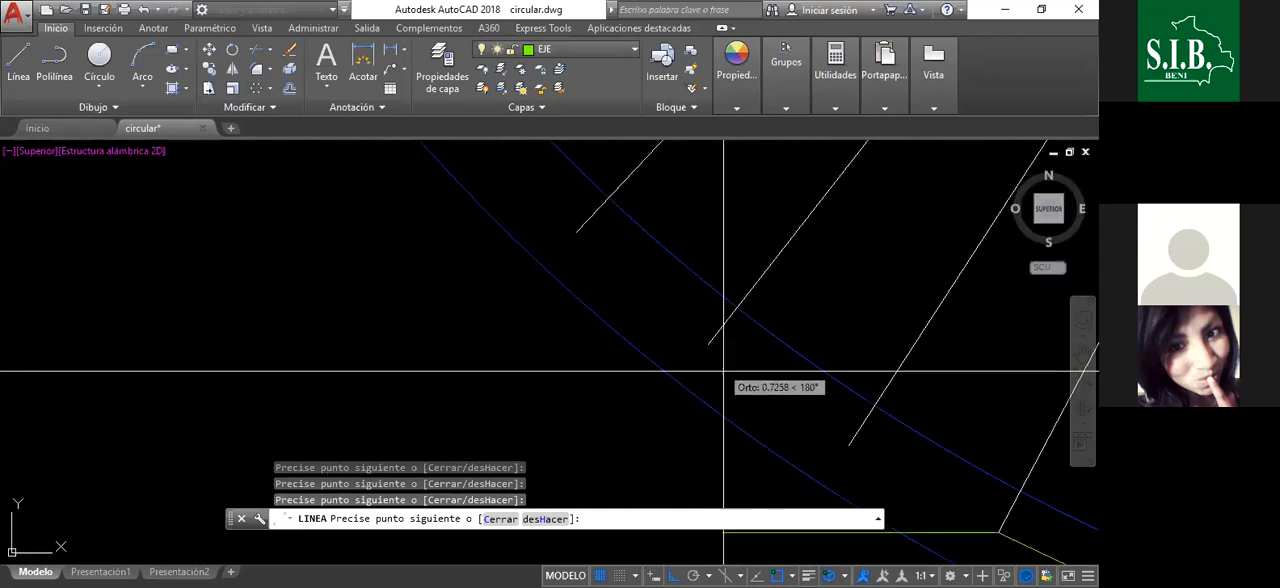
scroll(820, 465, down, 3)
scroll(706, 377, up, 4)
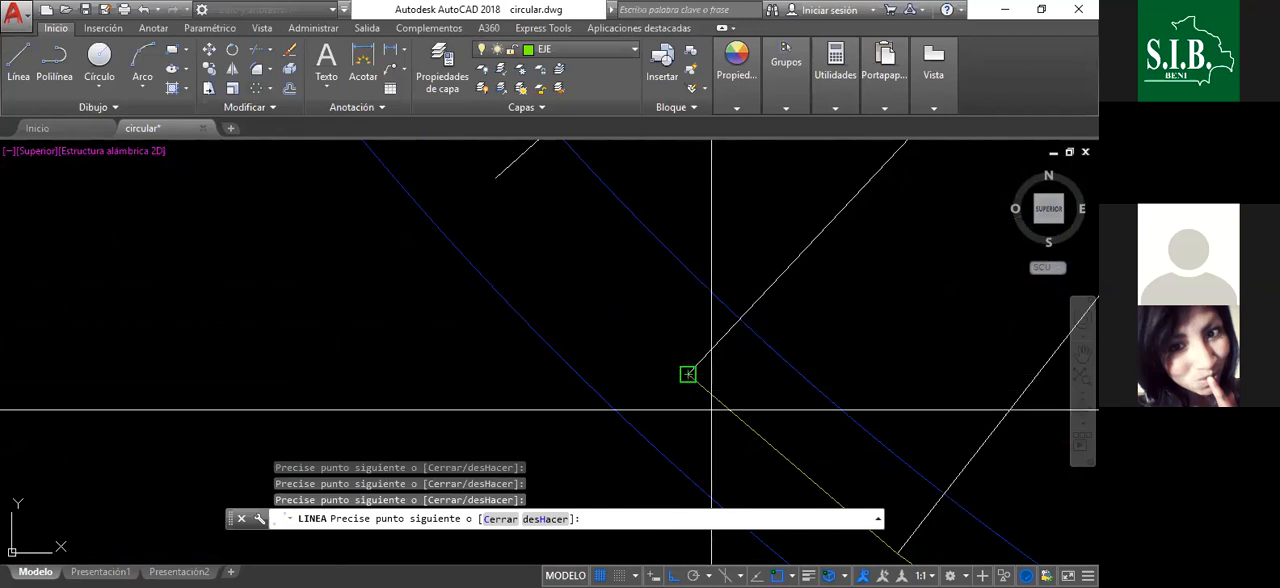
- Continue the axis segments clockwise through the radial line ends along the upper half of the lower-left arc
scroll(660, 395, down, 2)
scroll(623, 346, up, 3)
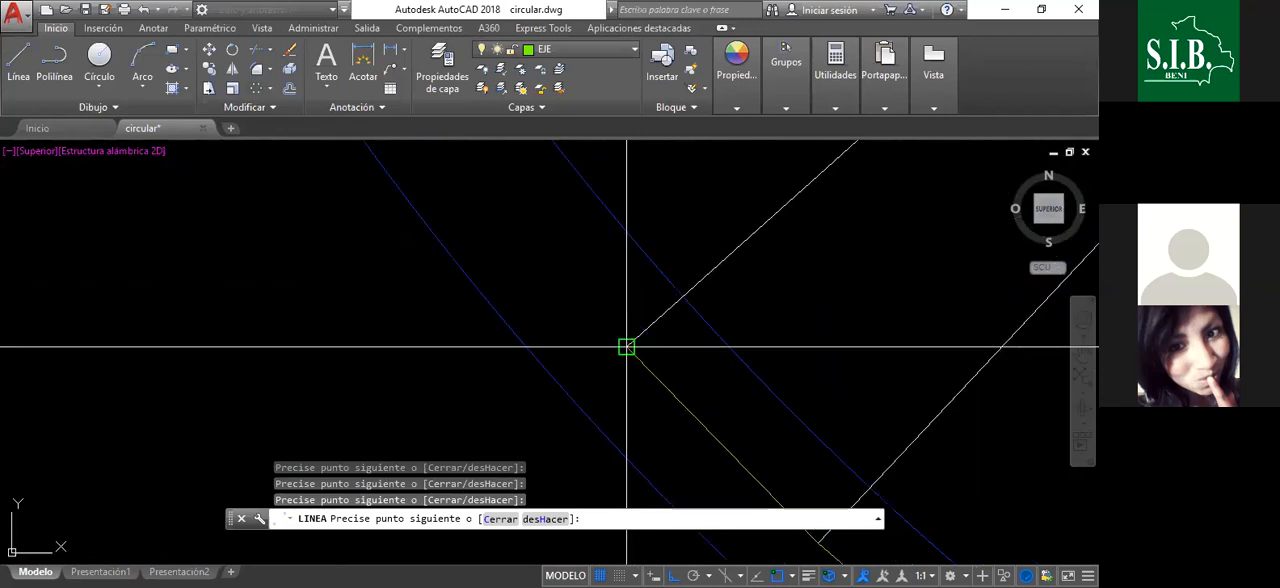
scroll(590, 350, down, 3)
scroll(553, 318, up, 4)
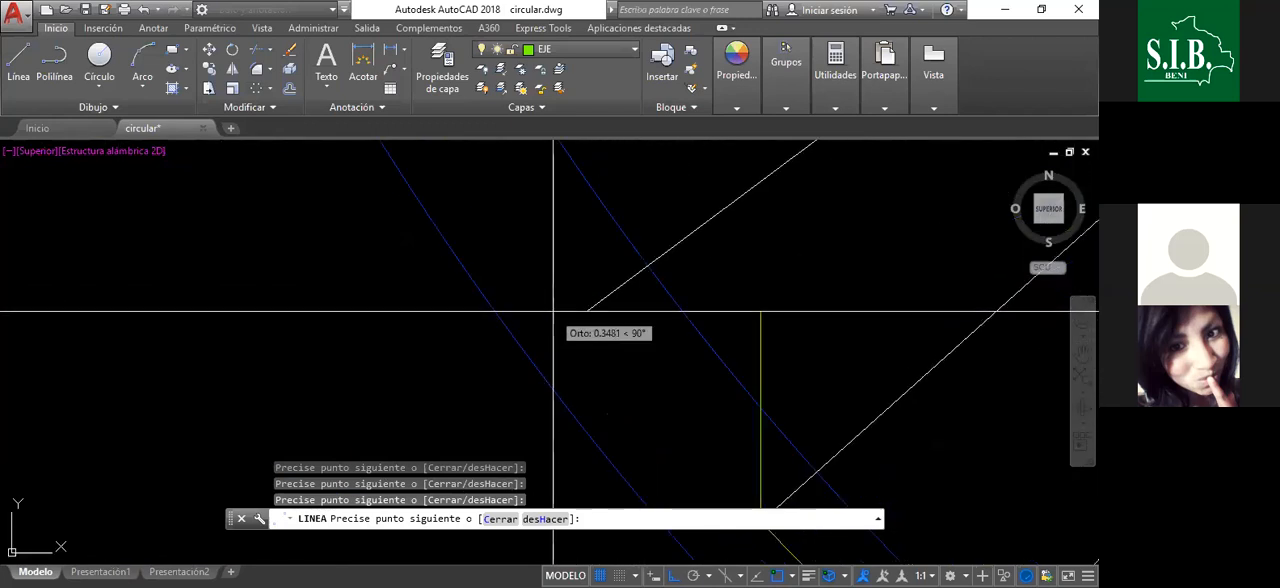
click(589, 309)
scroll(626, 430, down, 7)
scroll(601, 385, up, 2)
scroll(581, 373, up, 2)
click(617, 377)
click(564, 286)
- Continue the axis segments clockwise through the radial line ends to the circle's leftmost point, undoing the last misplaced pick
scroll(521, 188, down, 5)
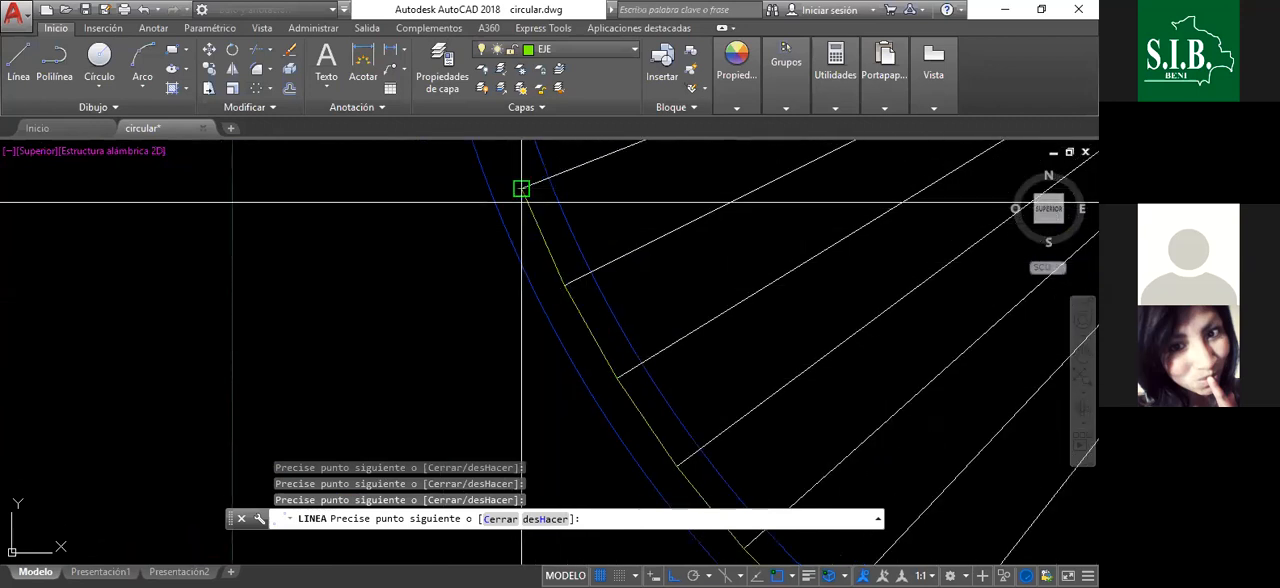
scroll(540, 270, up, 4)
click(548, 292)
click(531, 229)
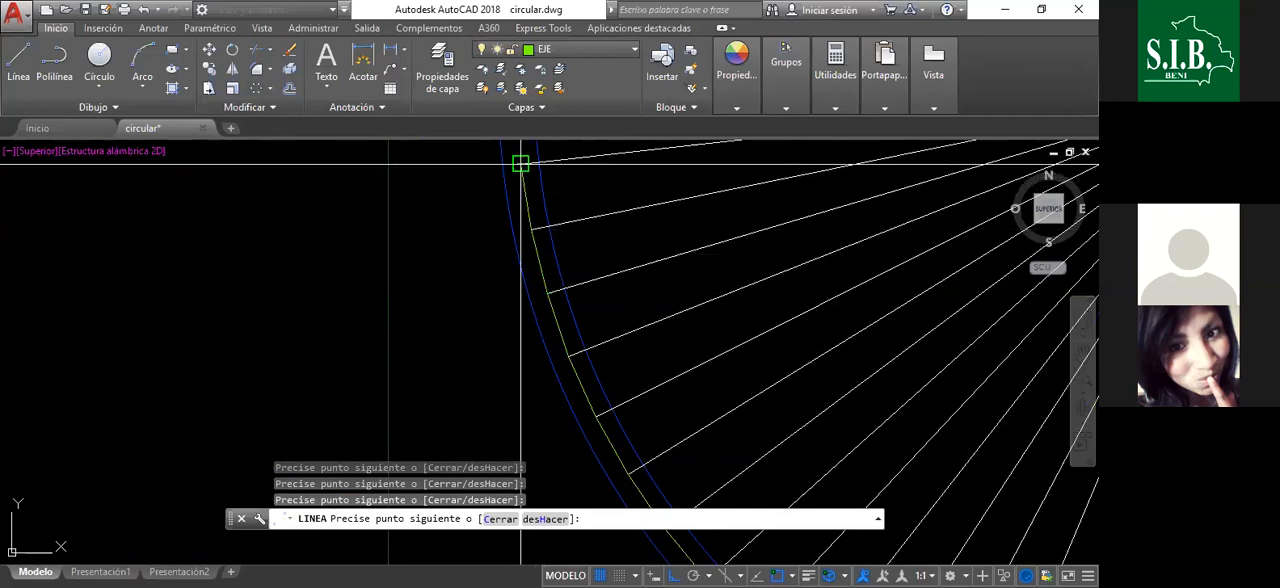
scroll(521, 163, down, 5)
scroll(574, 310, up, 5)
scroll(574, 307, up, 2)
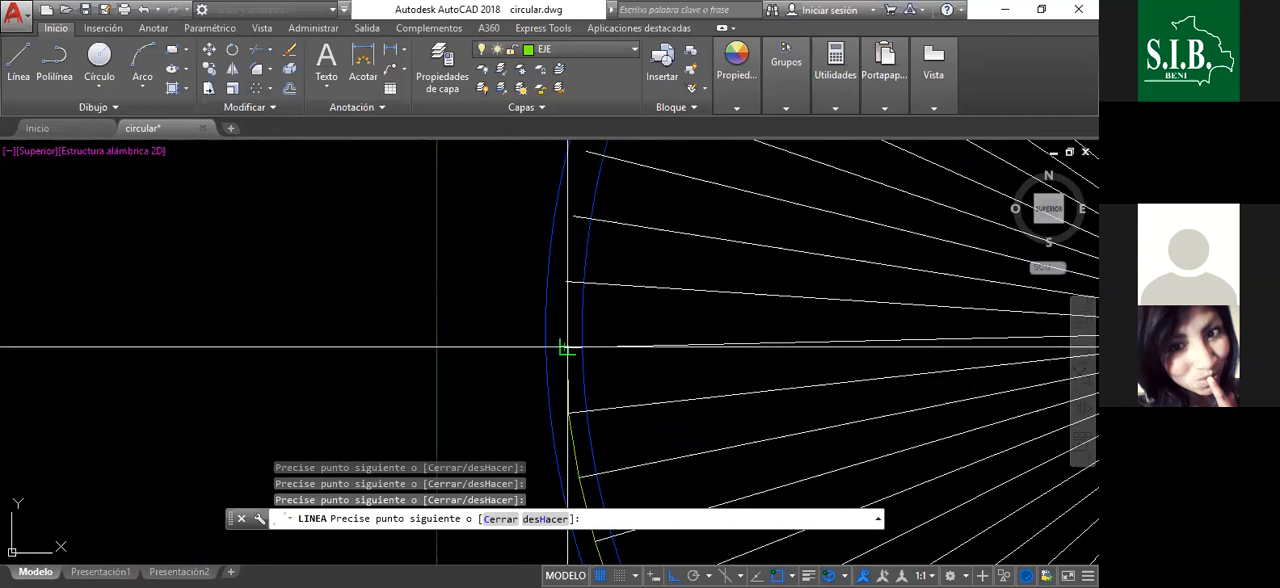
scroll(588, 346, up, 4)
key(ctrl+z)
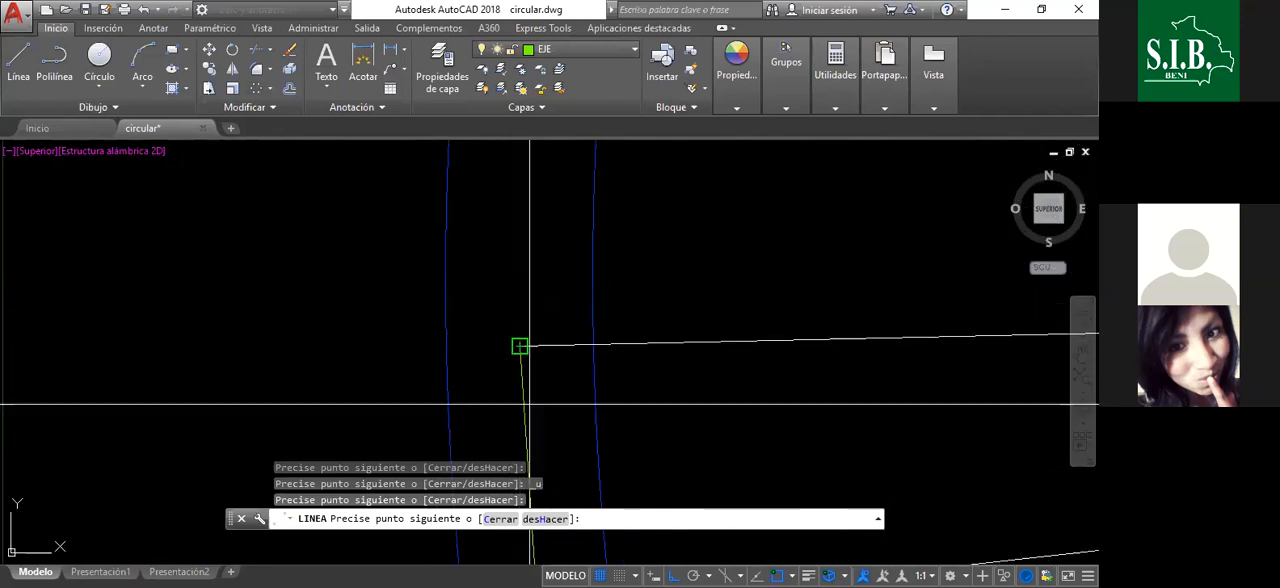
- Turn off Ortho mode and draw the axis segment to the first radial line end above the circle's leftmost point, correcting the misplaced pick
scroll(520, 346, down, 3)
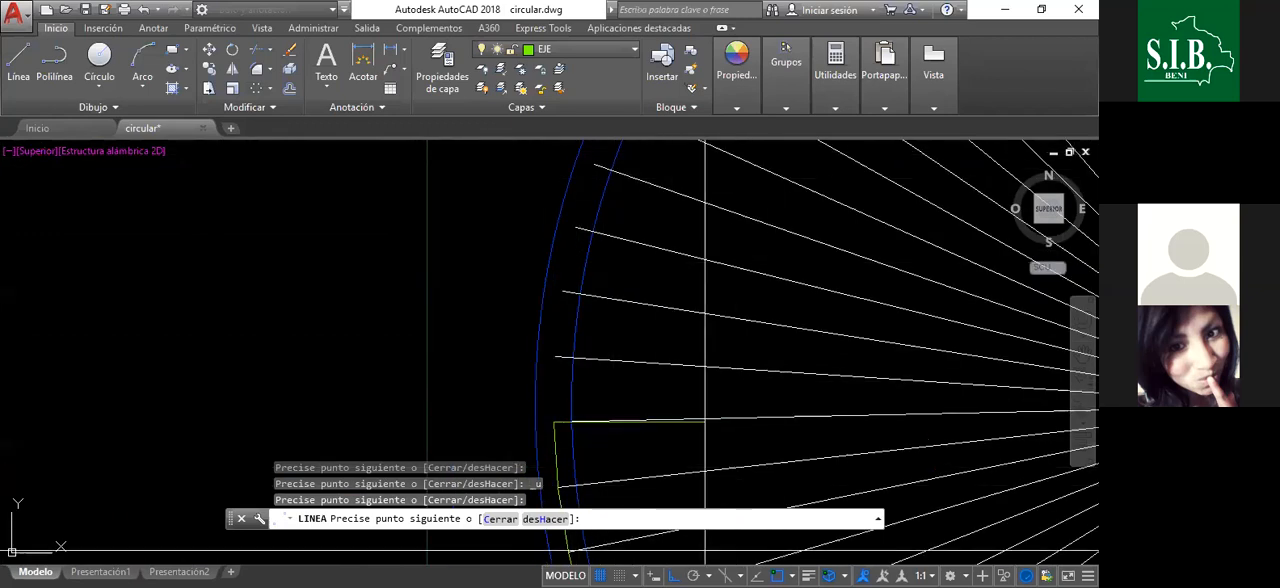
key(F8)
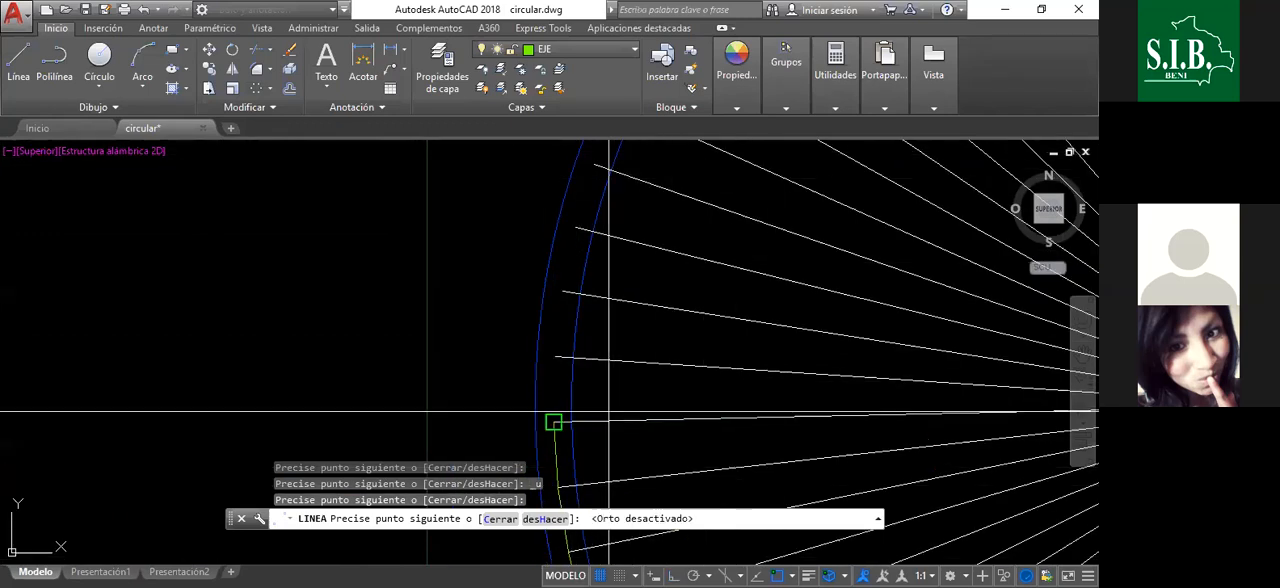
click(557, 357)
scroll(557, 357, up, 3)
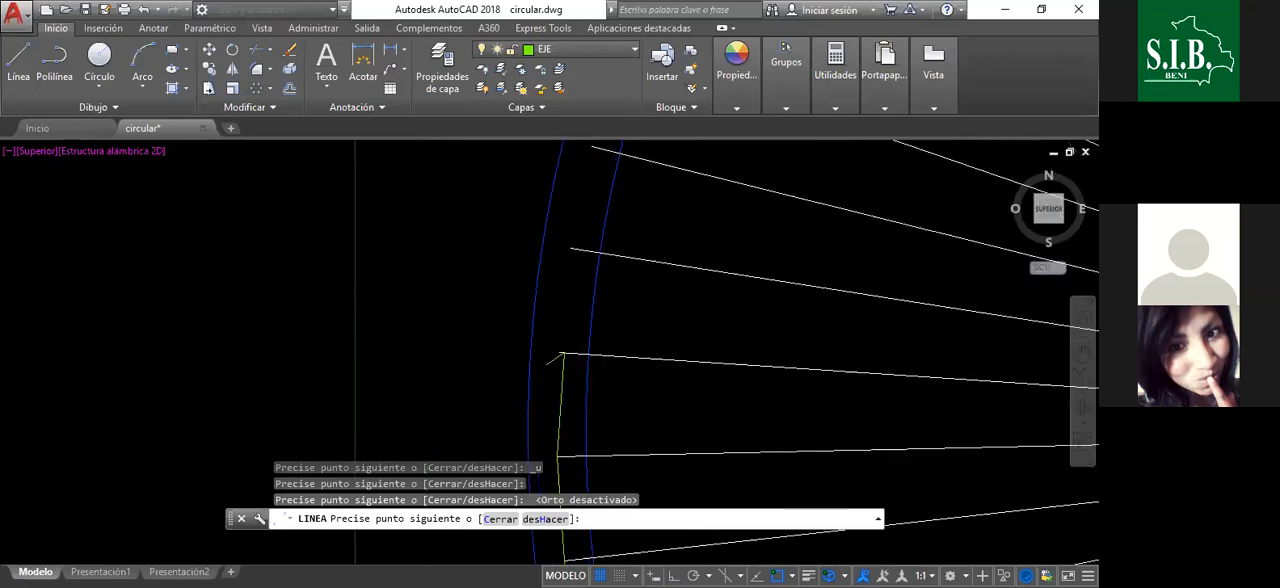
scroll(547, 364, up, 2)
key(ctrl+z)
click(566, 346)
scroll(571, 274, down, 4)
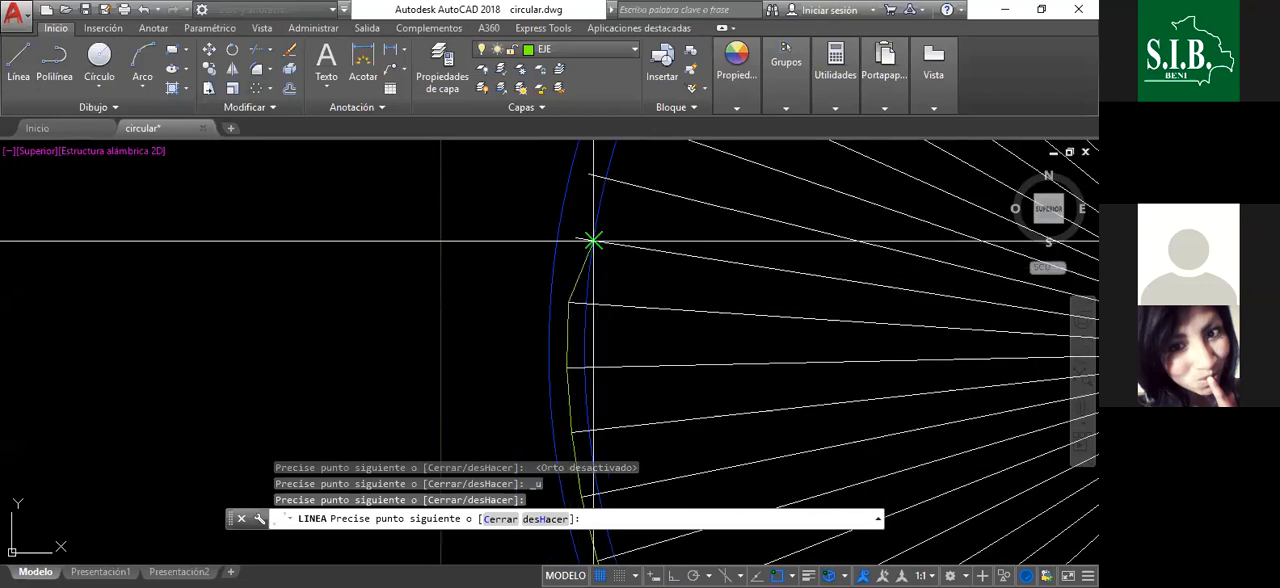
- Extend the axis through the next two radial line ends at the start of the upper-left arc and finish the line
click(577, 239)
scroll(585, 150, up, 2)
click(591, 213)
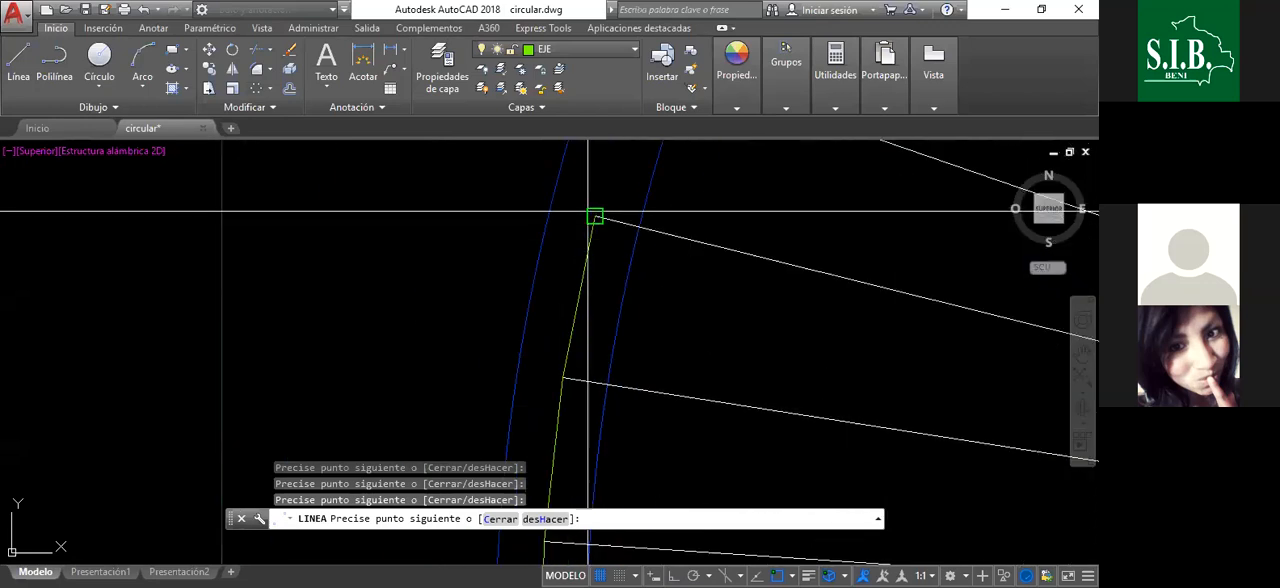
scroll(630, 425, down, 3)
scroll(603, 364, up, 3)
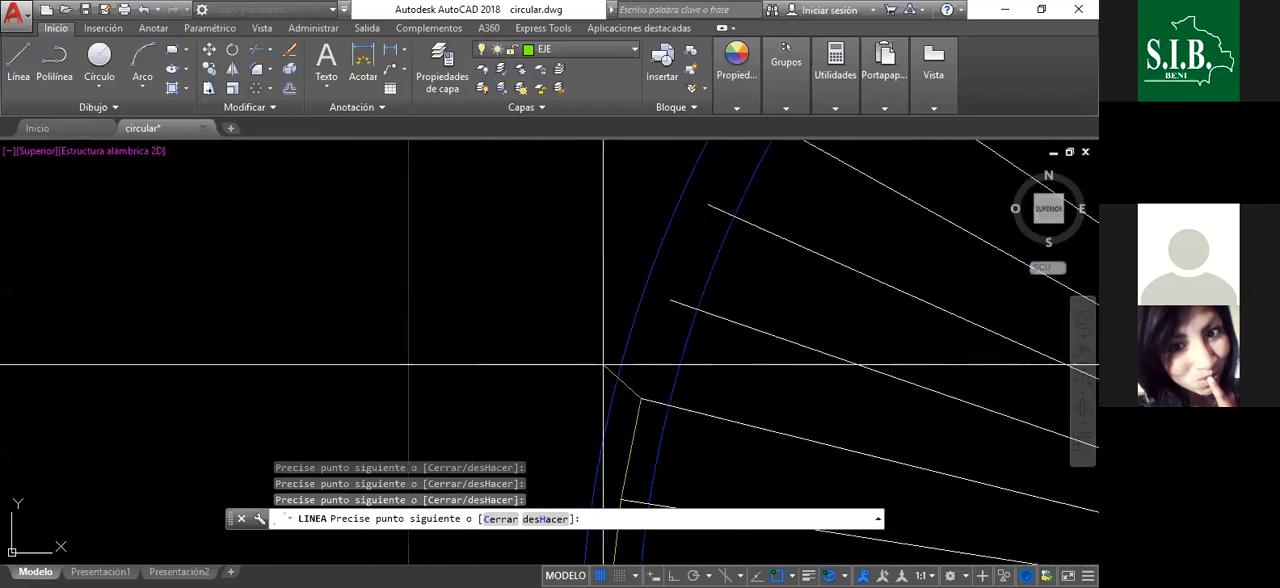
right_click(610, 300)
click(643, 311)
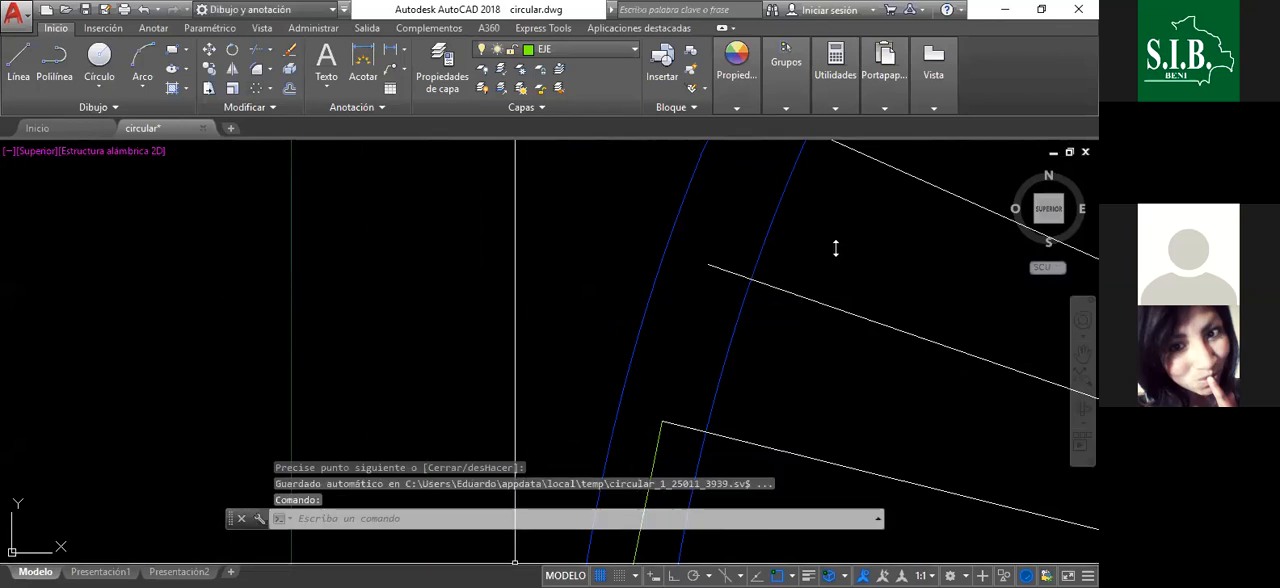
- Disable the Perpendicular object snap and resume the axis with a line from its last end to the next radial line end
shift+right_click(772, 380)
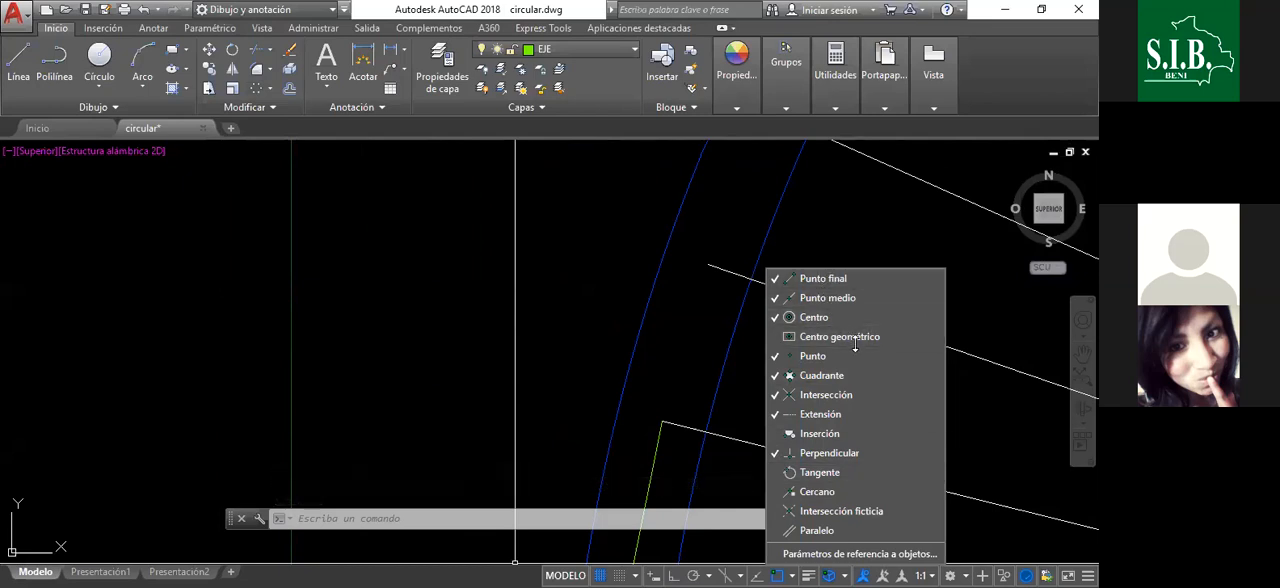
click(840, 453)
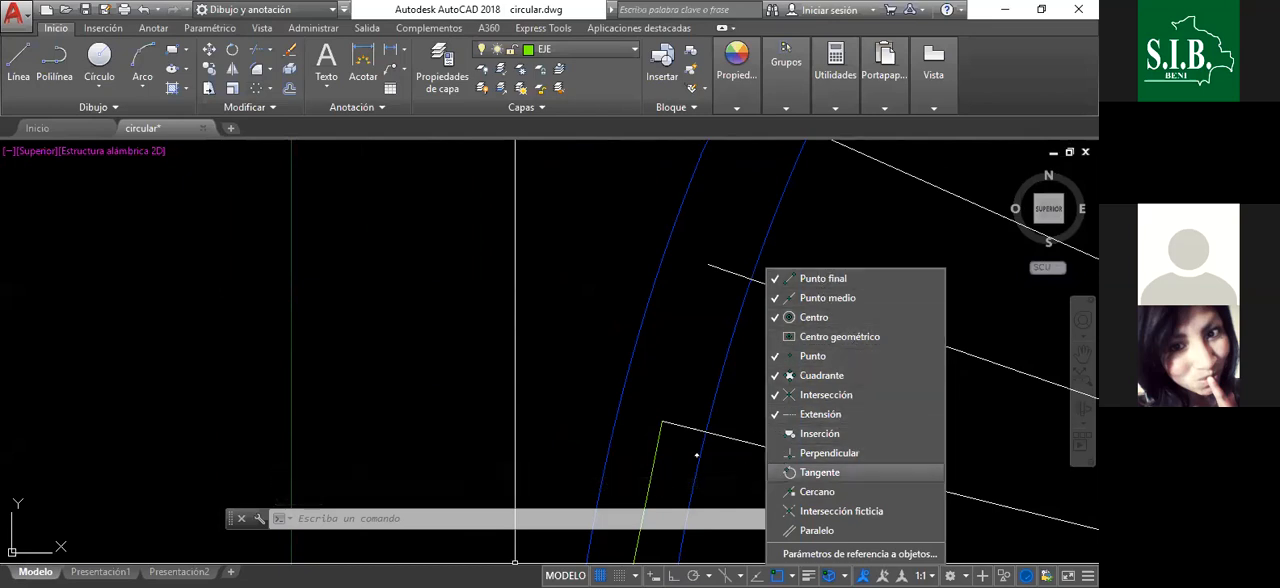
click(18, 55)
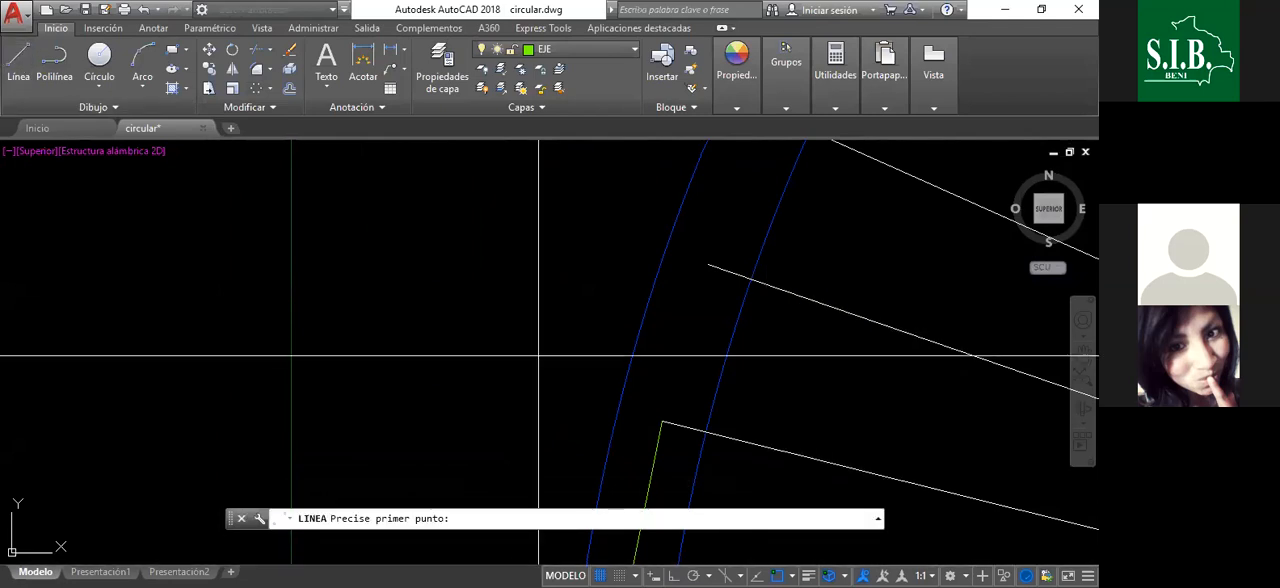
click(662, 421)
click(708, 265)
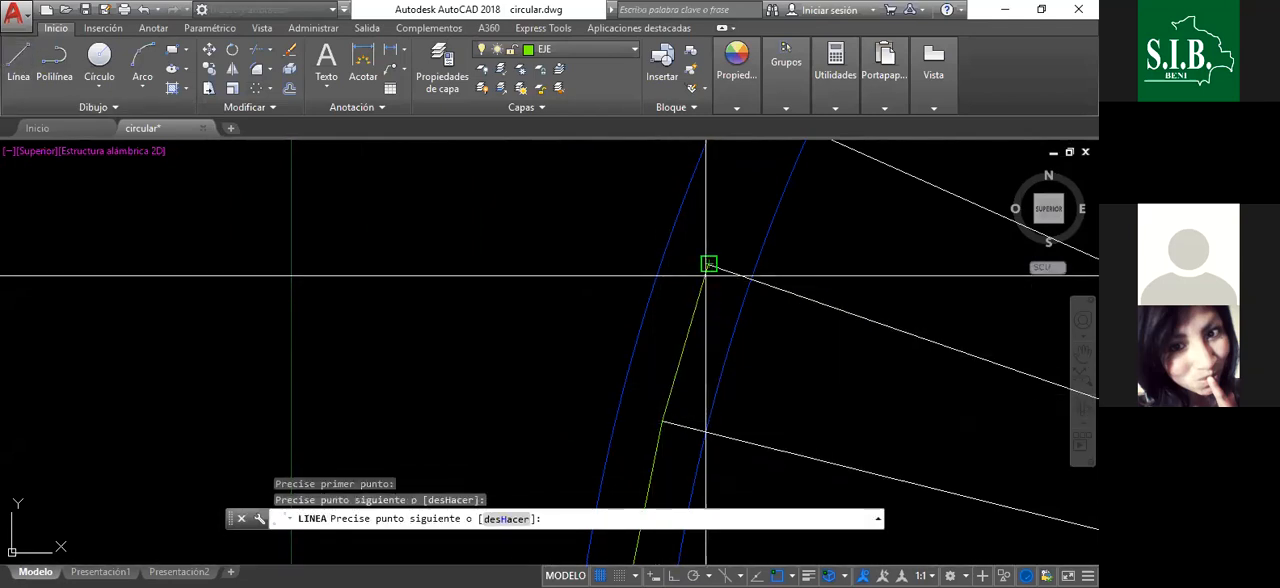
- Join the radial line ends with axis segments up to the middle of the upper-left arc
scroll(655, 400, down, 4)
scroll(734, 258, up, 4)
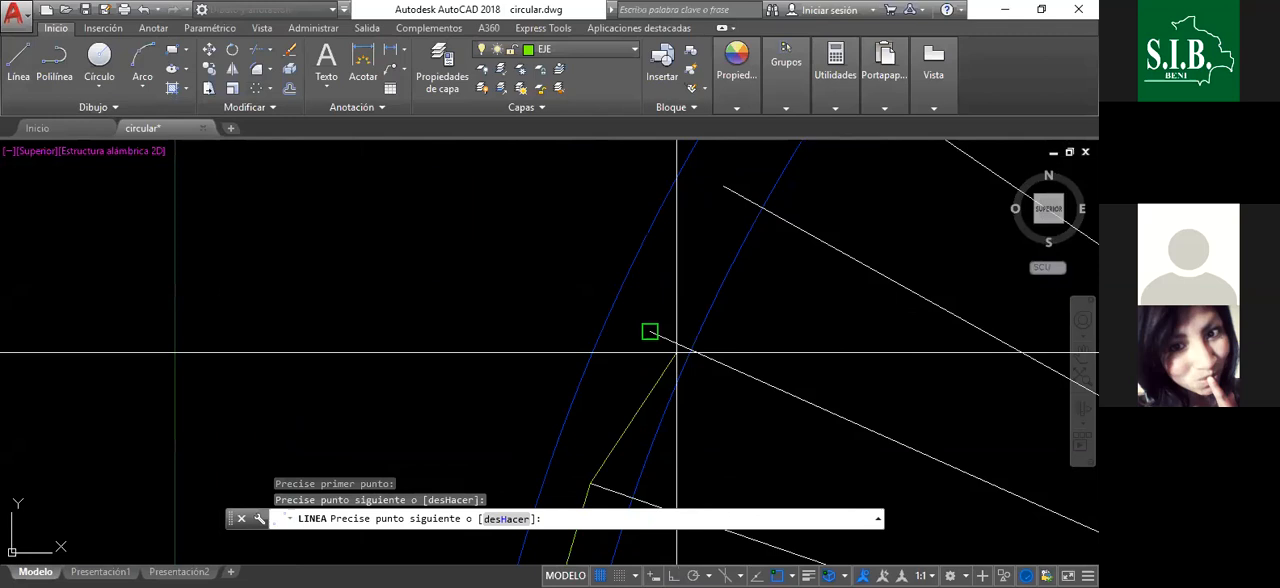
click(650, 332)
click(723, 187)
scroll(616, 427, down, 6)
scroll(611, 440, up, 5)
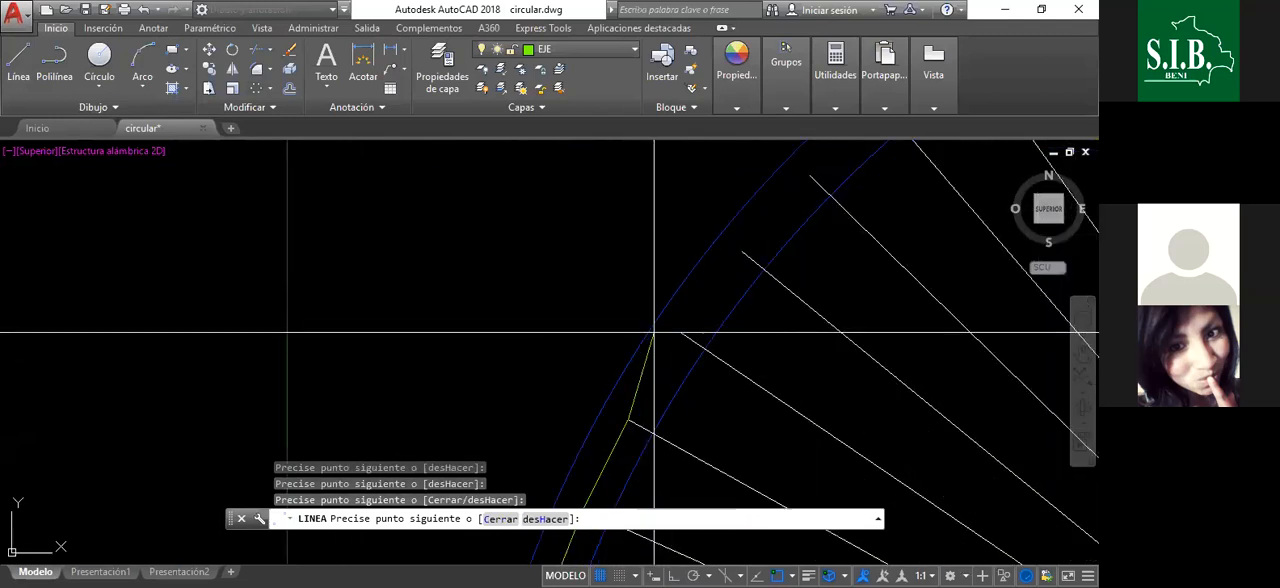
click(681, 333)
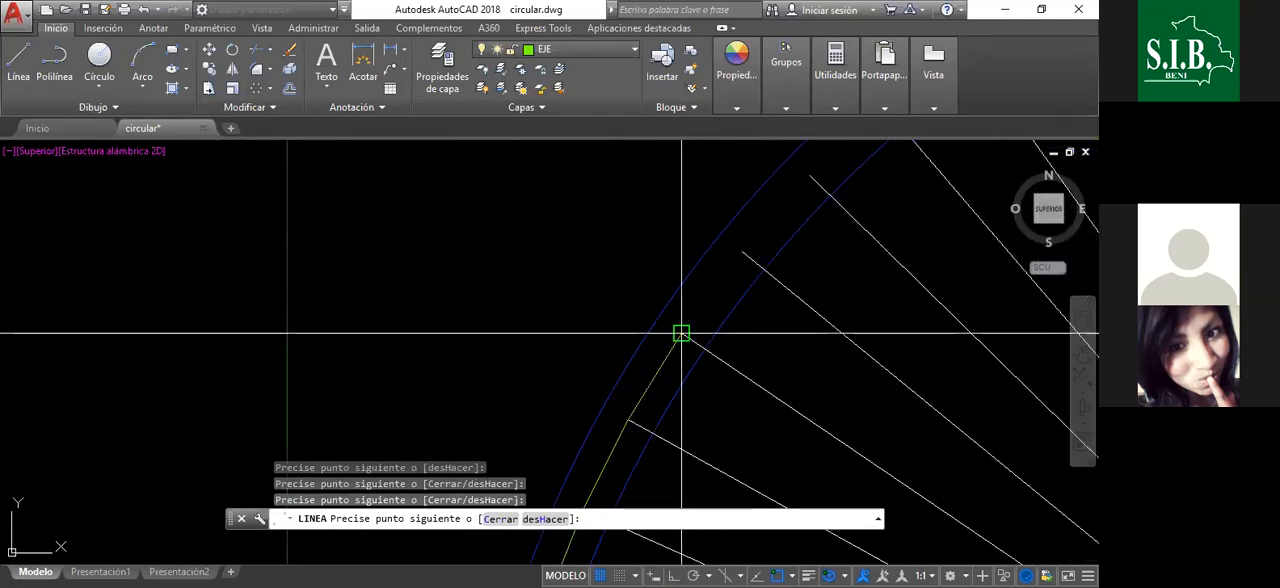
click(742, 251)
- Carry the axis segments clockwise through the radial line ends along the upper half of the upper-left arc
scroll(634, 443, down, 5)
scroll(714, 365, up, 5)
click(686, 354)
click(803, 243)
scroll(629, 365, down, 5)
scroll(743, 277, up, 4)
scroll(765, 243, up, 4)
click(709, 305)
scroll(630, 405, down, 2)
scroll(823, 251, up, 3)
click(791, 270)
scroll(634, 380, down, 5)
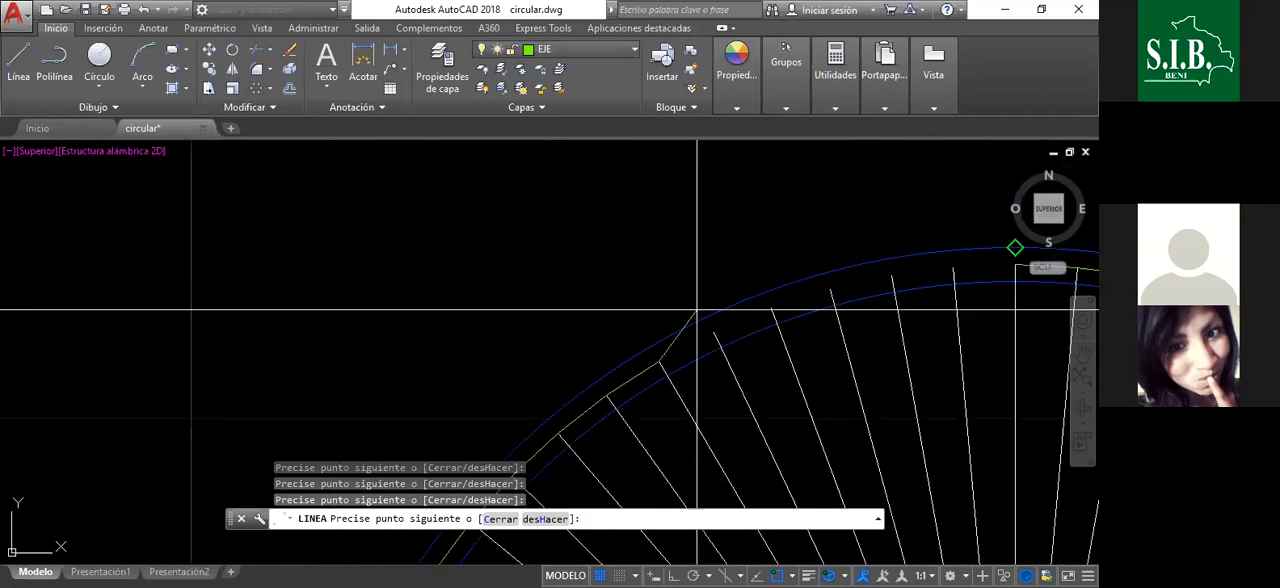
- Draw the axis segments through the radial line ends approaching the circle's top
scroll(714, 334, up, 4)
scroll(680, 318, down, 5)
scroll(620, 311, up, 4)
click(620, 311)
scroll(674, 309, up, 4)
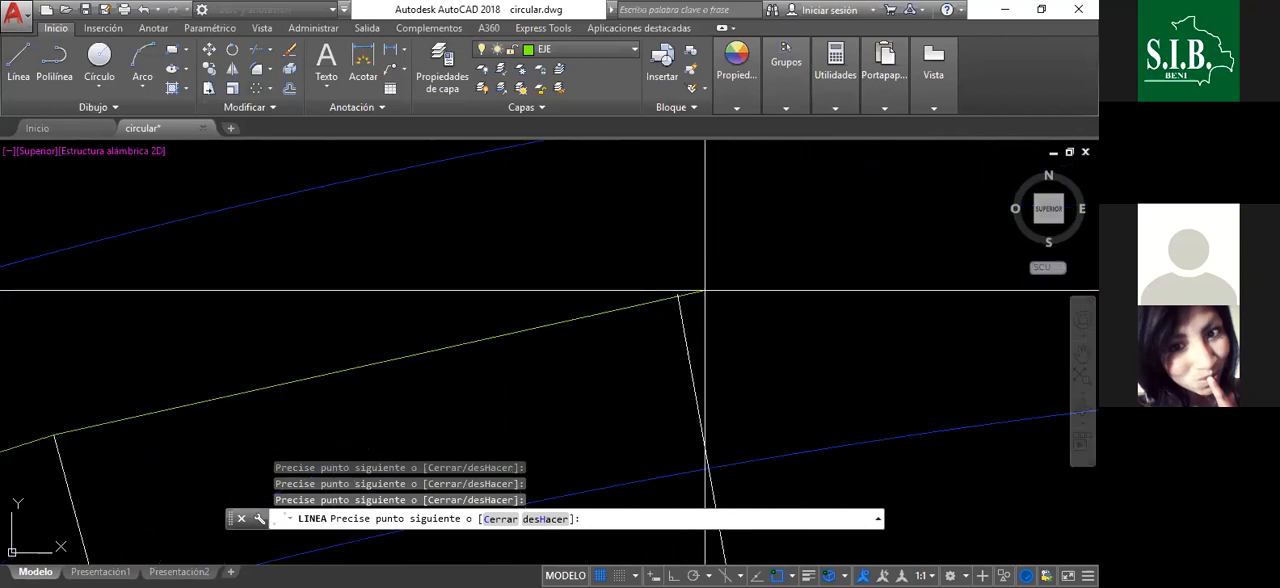
click(678, 295)
scroll(668, 300, down, 4)
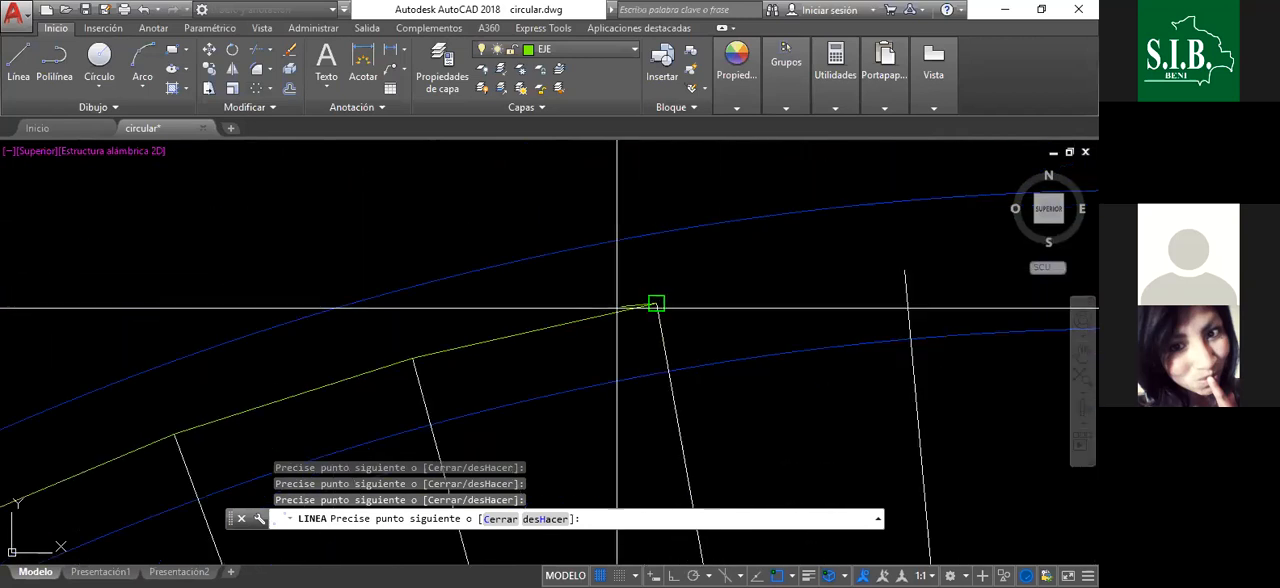
- Close the ring of axis segments at the end of the vertical radius line at the circle's top and end the Line command
scroll(780, 280, up, 4)
click(752, 279)
scroll(752, 279, down, 4)
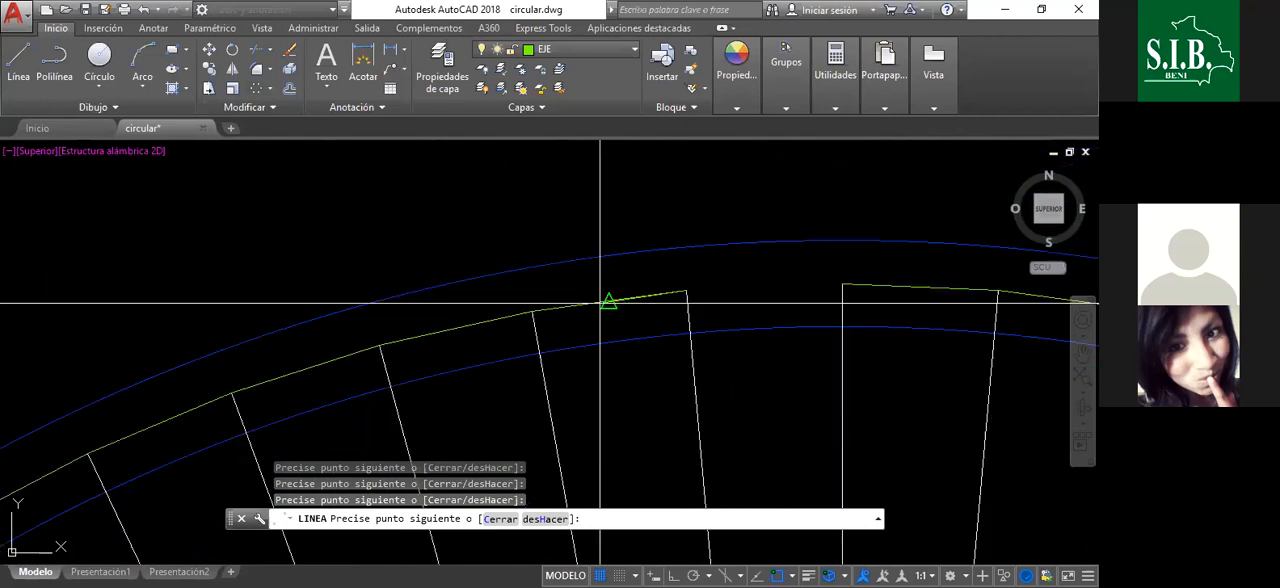
scroll(845, 284, up, 4)
click(848, 288)
scroll(706, 285, down, 3)
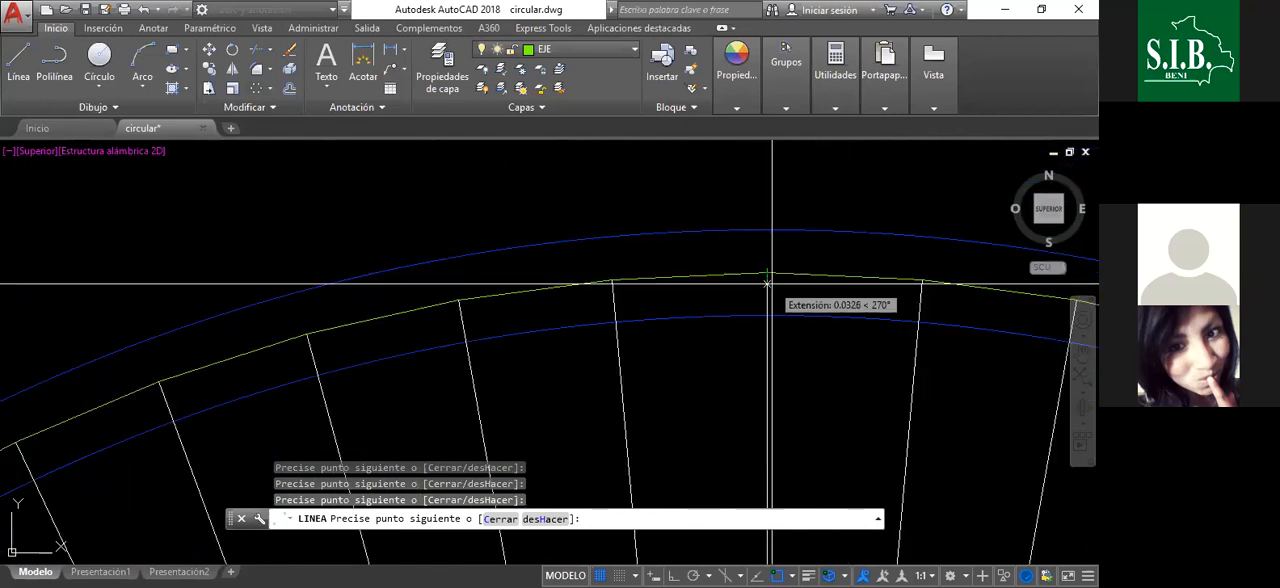
key(Return)
- Check the ring of axis segments around the whole circle and at its top closing point
scroll(660, 238, down, 8)
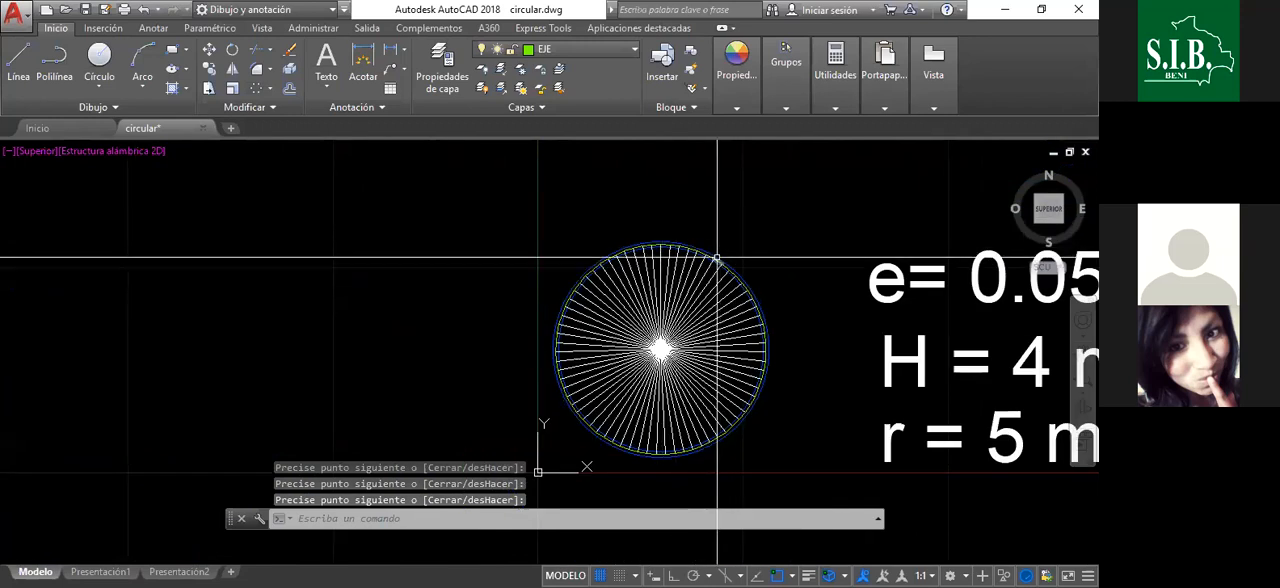
scroll(657, 231, up, 2)
scroll(657, 231, up, 5)
scroll(609, 237, down, 5)
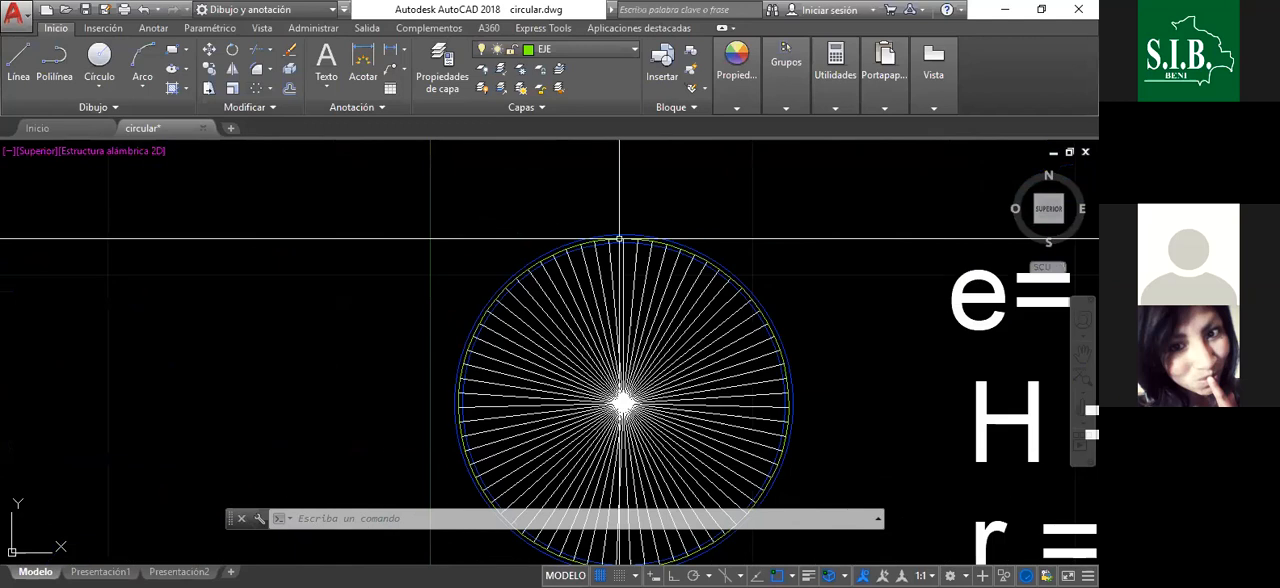
scroll(619, 238, down, 2)
scroll(651, 280, up, 4)
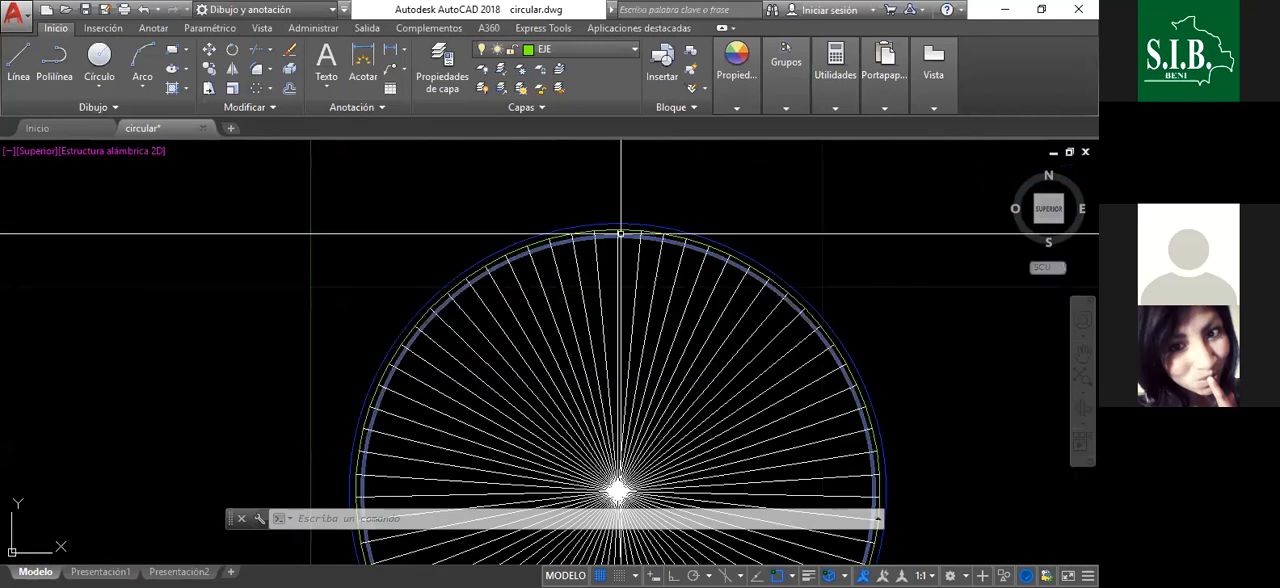
scroll(606, 205, up, 4)
- Select the radius lines to inspect how they are grouped and their array properties, leaving them deselected
click(629, 279)
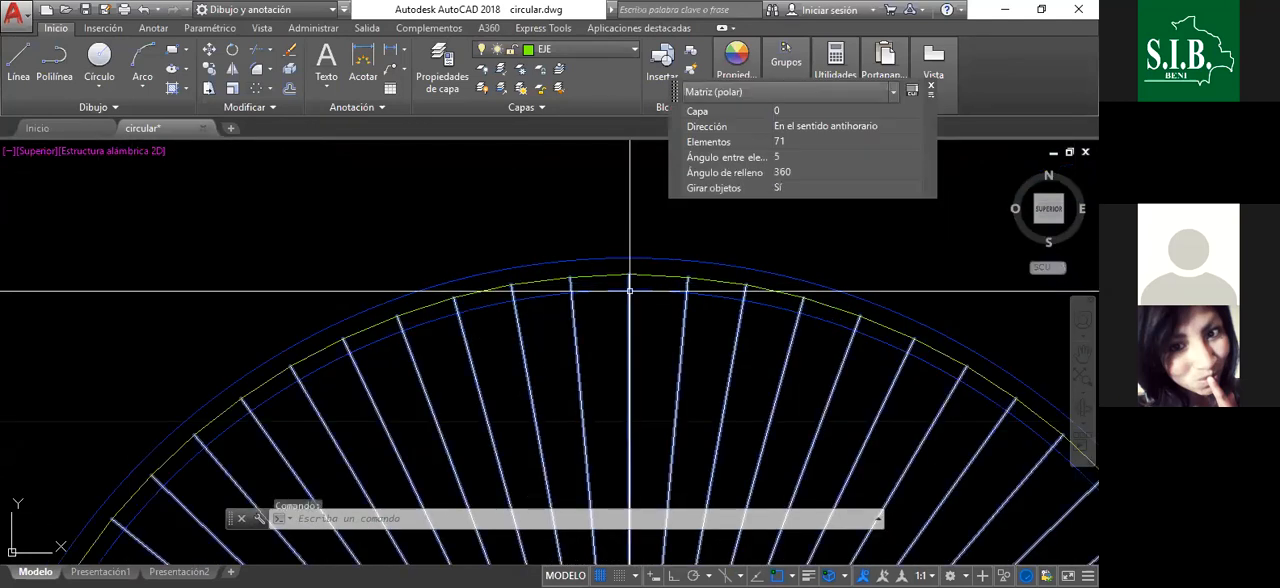
scroll(600, 290, down, 8)
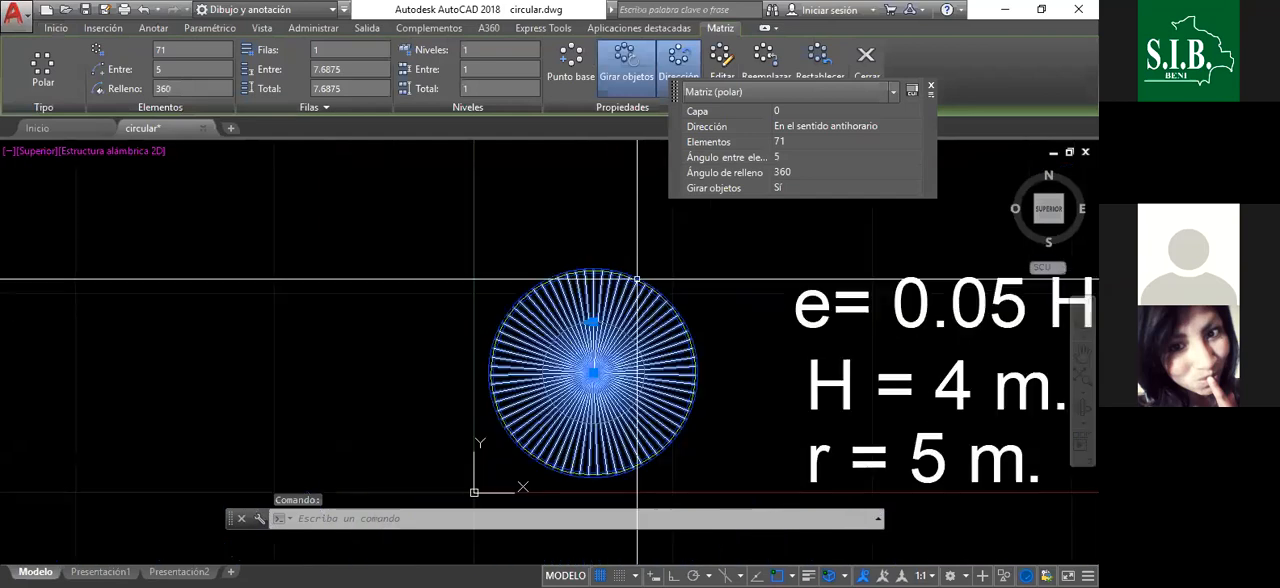
key(Escape)
scroll(618, 354, up, 2)
mouse_move(640, 343)
middle_down()
mouse_move(591, 303)
mouse_move(556, 306)
middle_up()
click(575, 308)
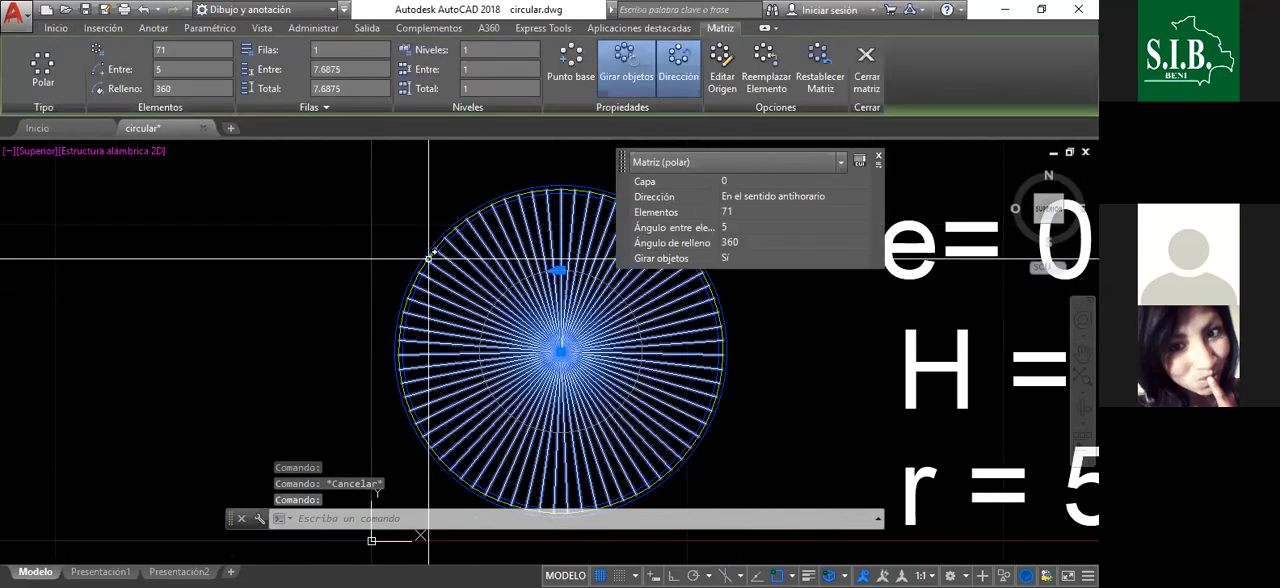
key(Escape)
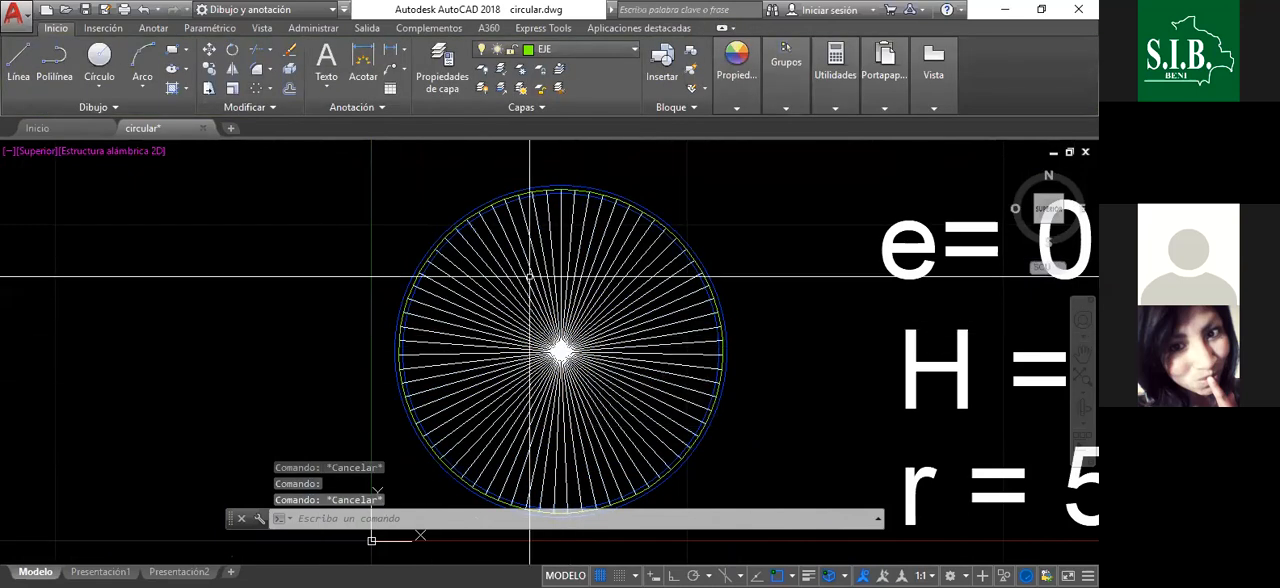
click(571, 277)
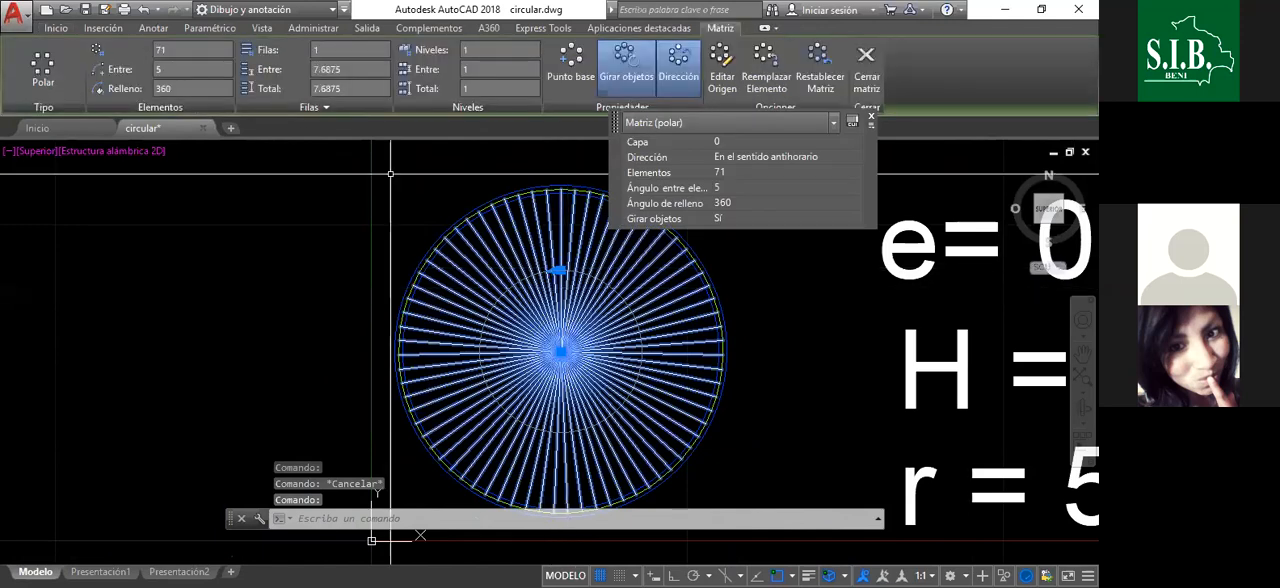
key(Escape)
- Explode the polar array of radius lines into individual lines
click(575, 227)
click(573, 225)
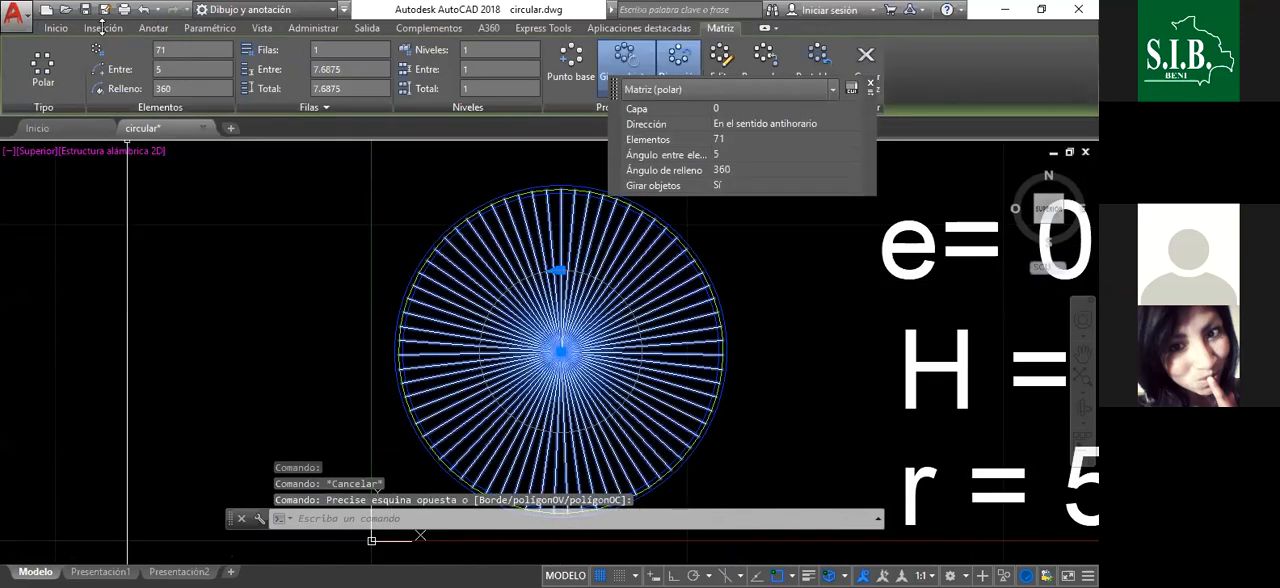
click(56, 27)
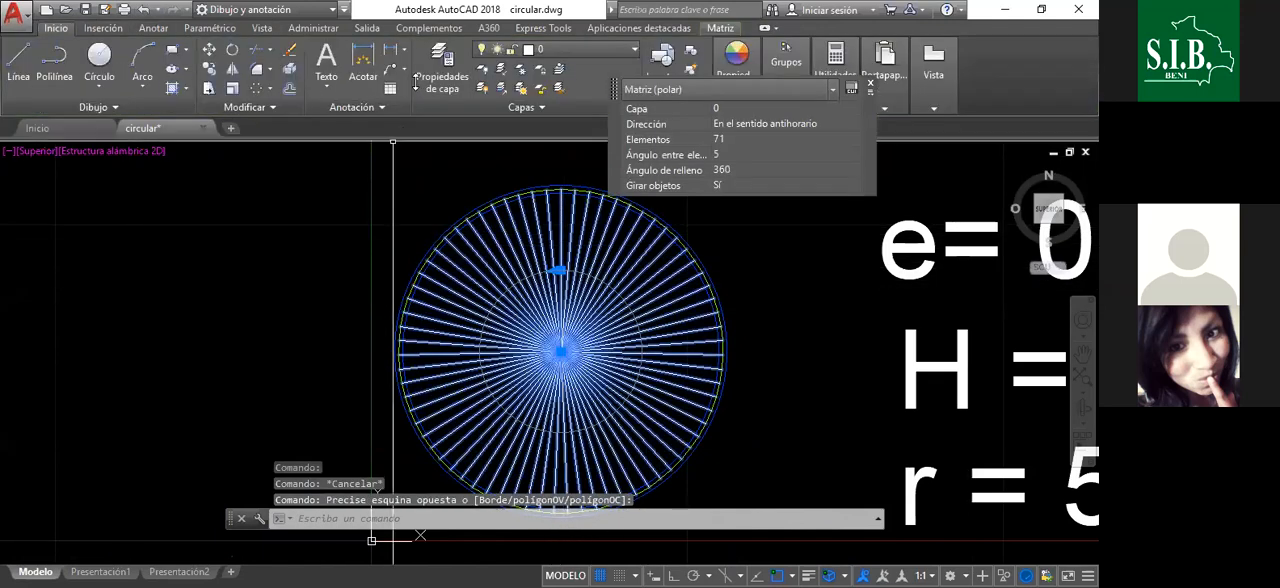
click(289, 68)
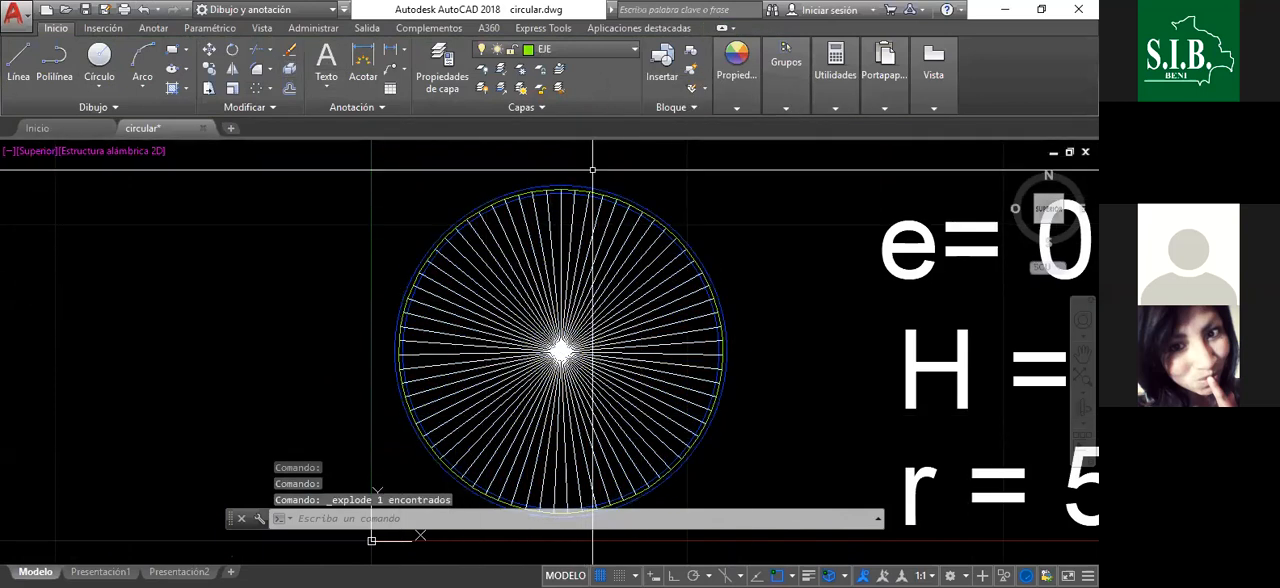
scroll(572, 165, up, 2)
scroll(486, 232, down, 8)
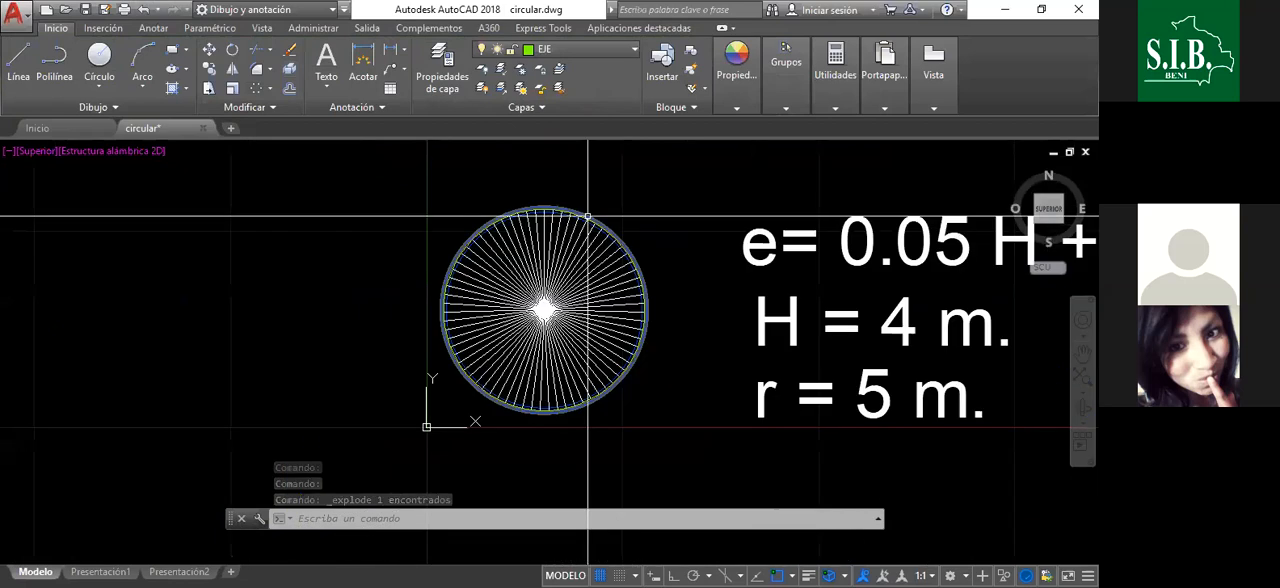
- Save the drawing and prepare a copy of it in the Escritorio folder under the file name TANQUE CIRCULAR
scroll(483, 260, up, 2)
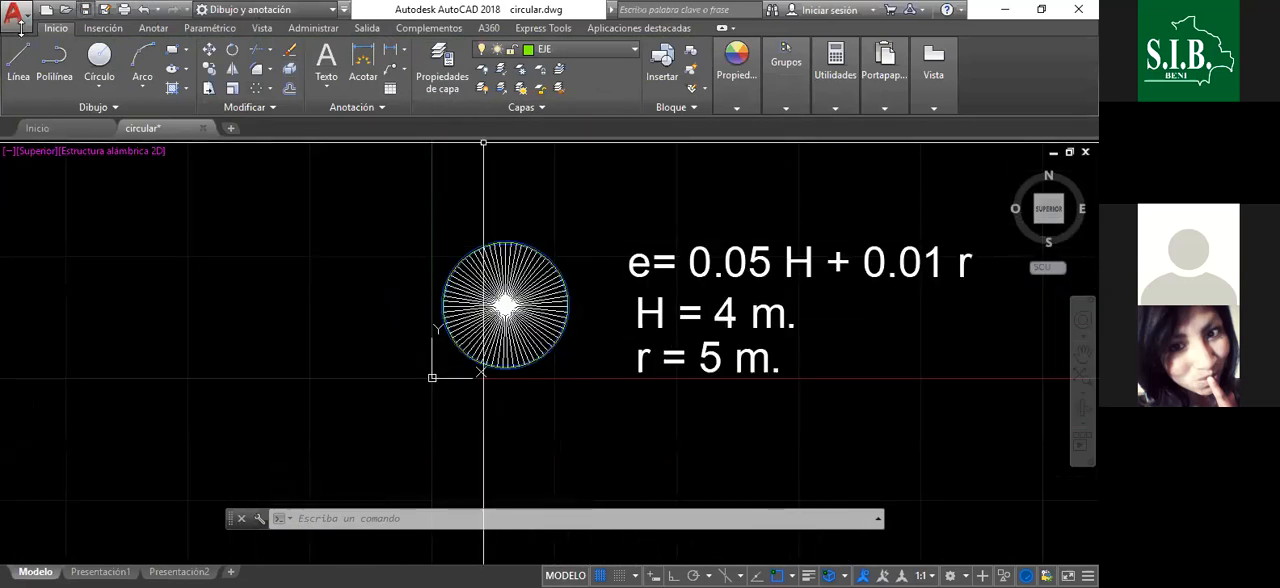
click(84, 9)
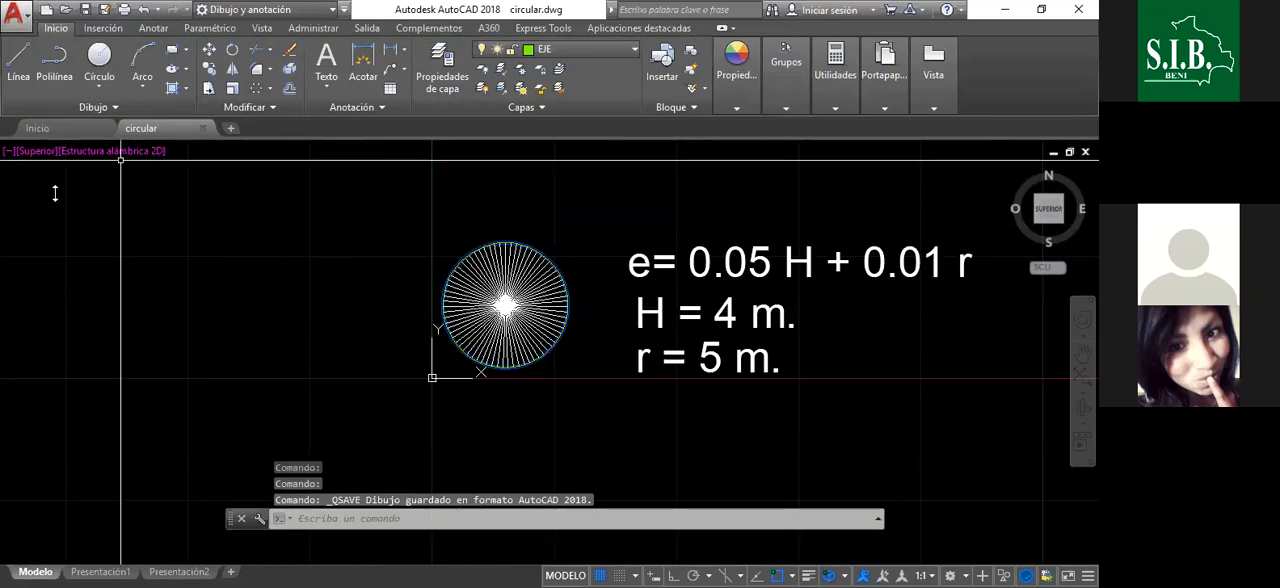
click(13, 10)
click(58, 206)
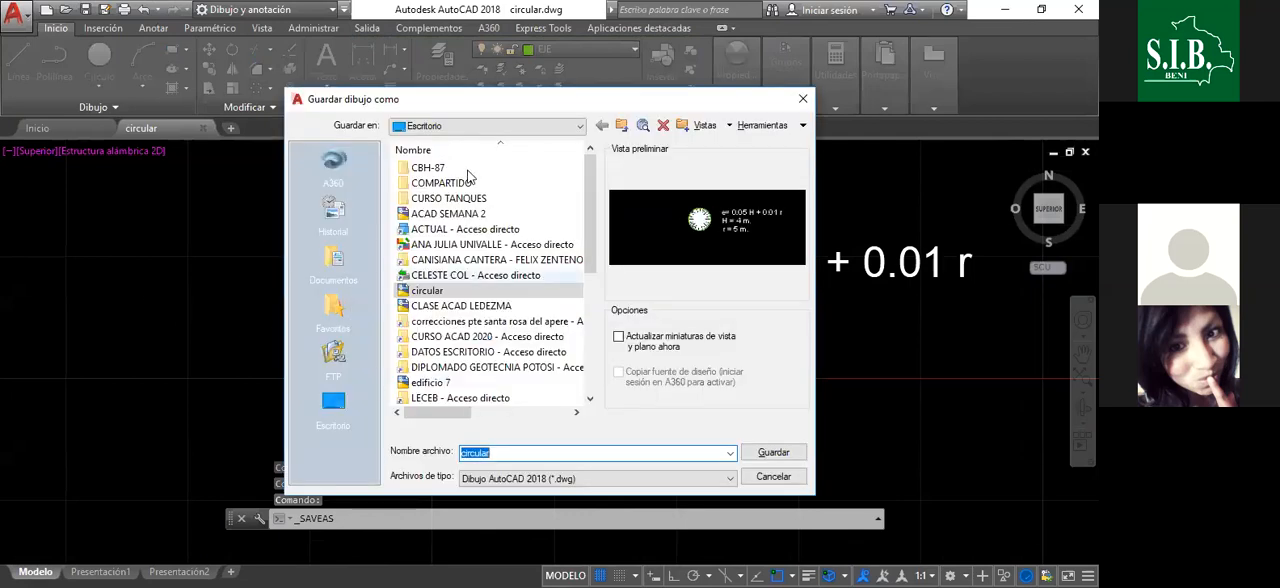
click(342, 401)
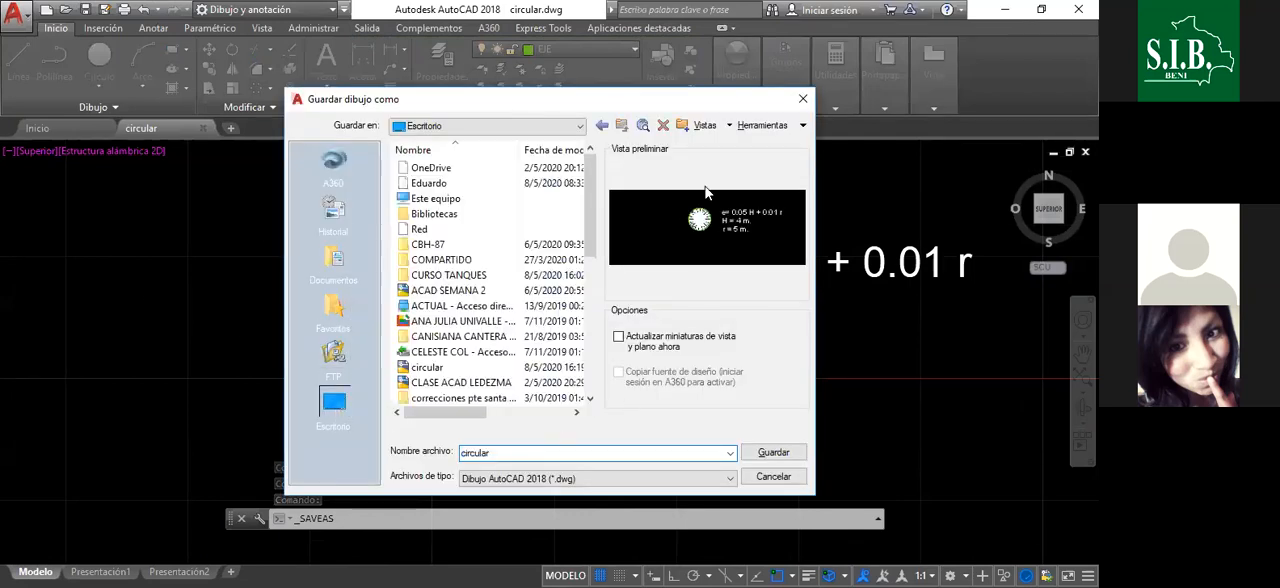
click(519, 453)
drag(525, 453, 418, 455)
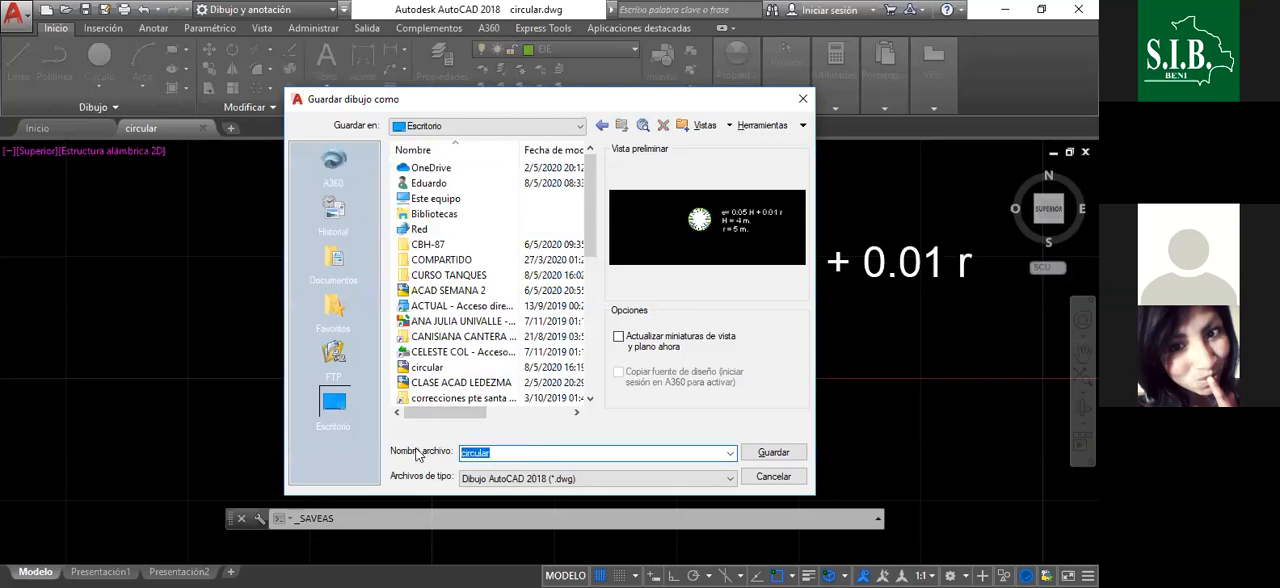
text(TANQUE CIRCULAR)
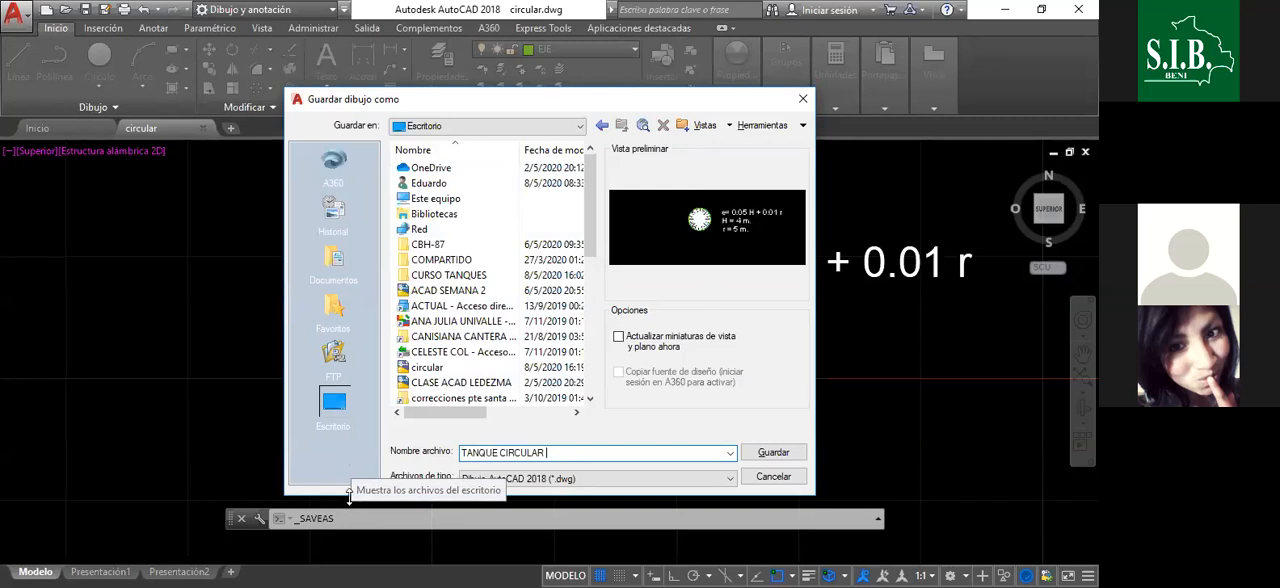
- Set the copy's file type to AutoCAD 2013/LT2013 drawing (*.dwg) and save it
click(586, 478)
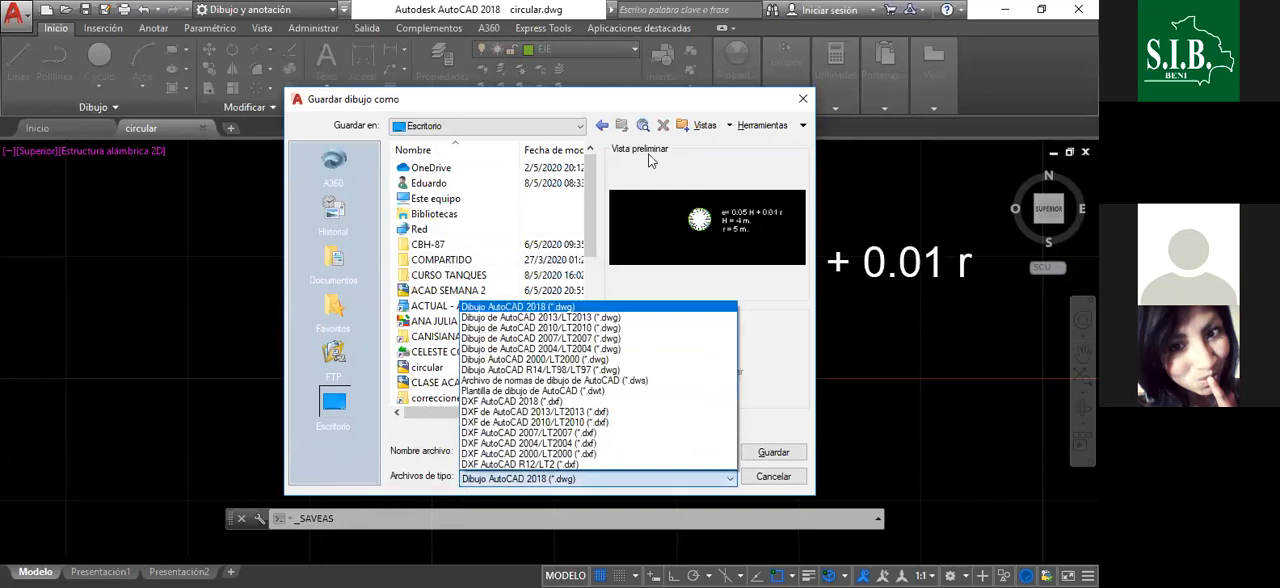
click(572, 333)
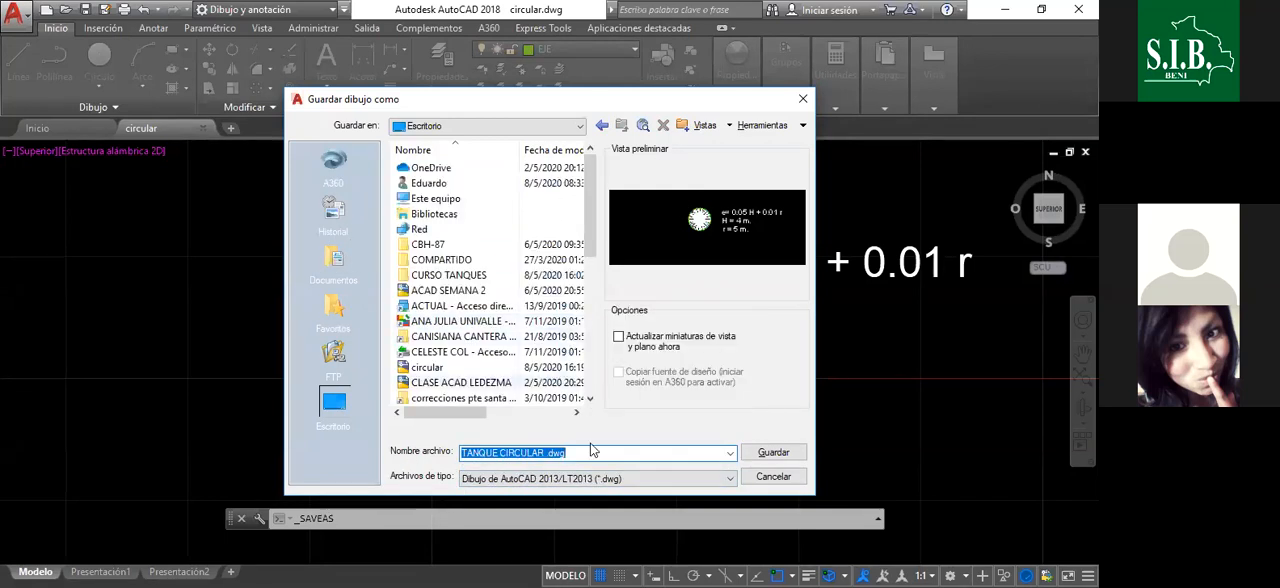
click(773, 455)
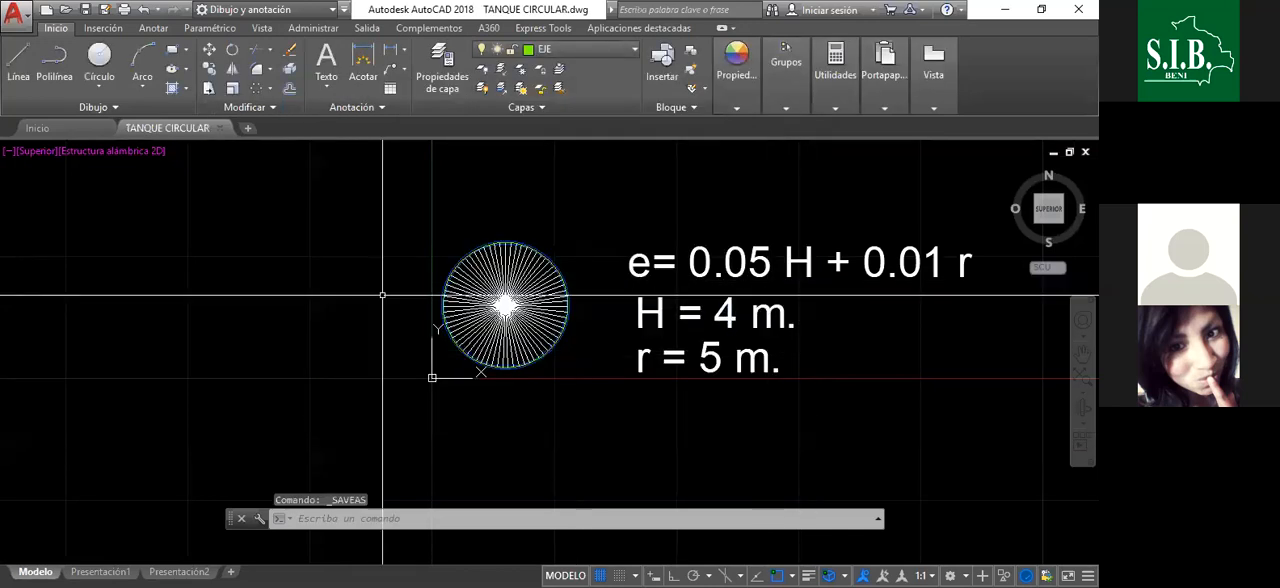
- Close the TANQUE CIRCULAR drawing without saving further changes and minimize AutoCAD
scroll(377, 309, down, 3)
click(224, 128)
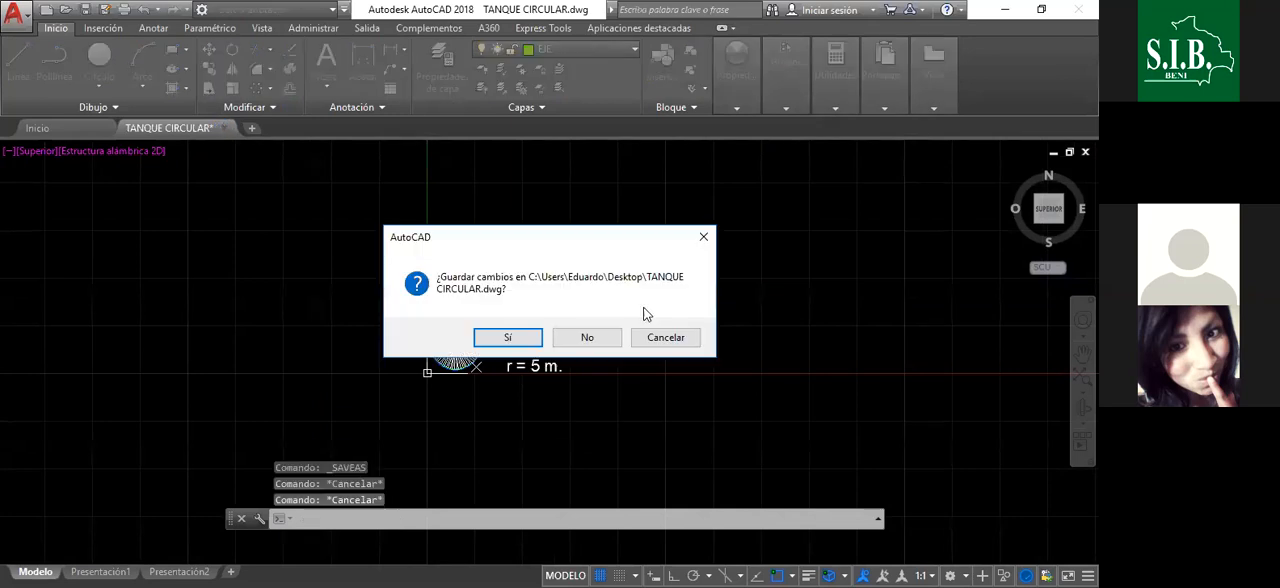
click(604, 340)
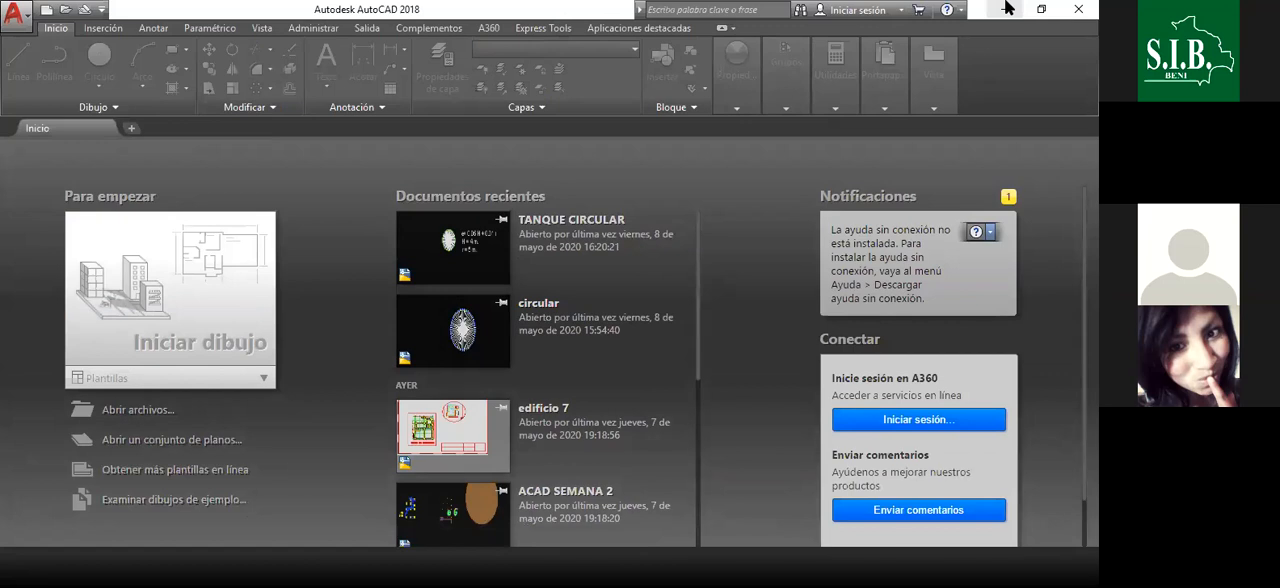
click(1007, 8)
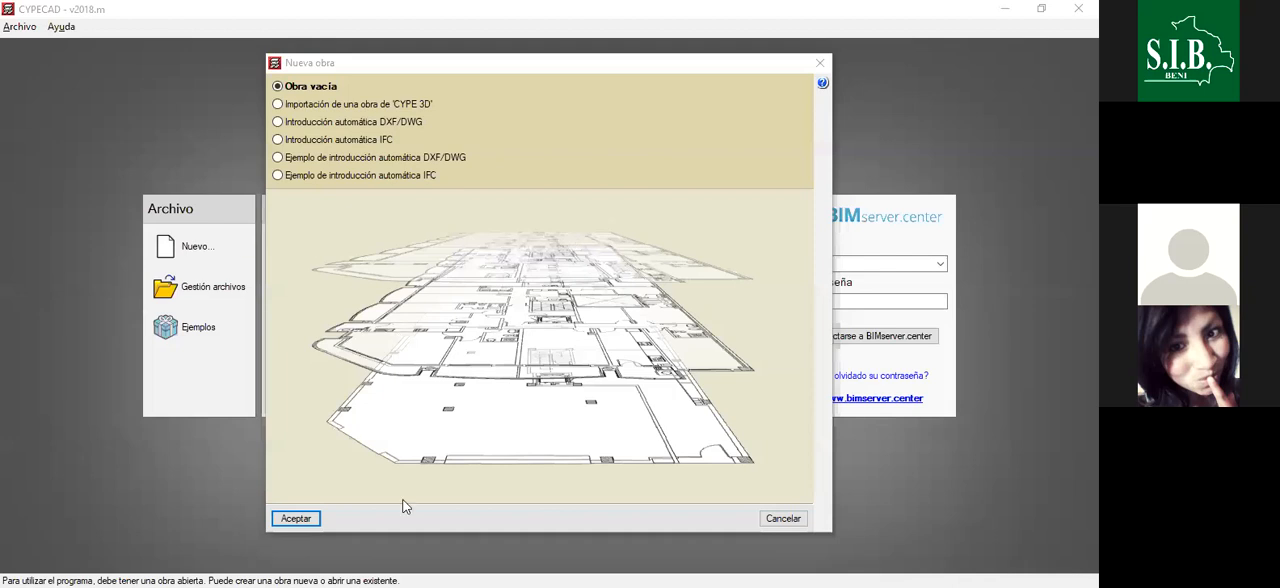
- Create the new CYPECAD project as an empty job and accept the design codes with CBH 87 (Bolivia) for concrete
click(306, 521)
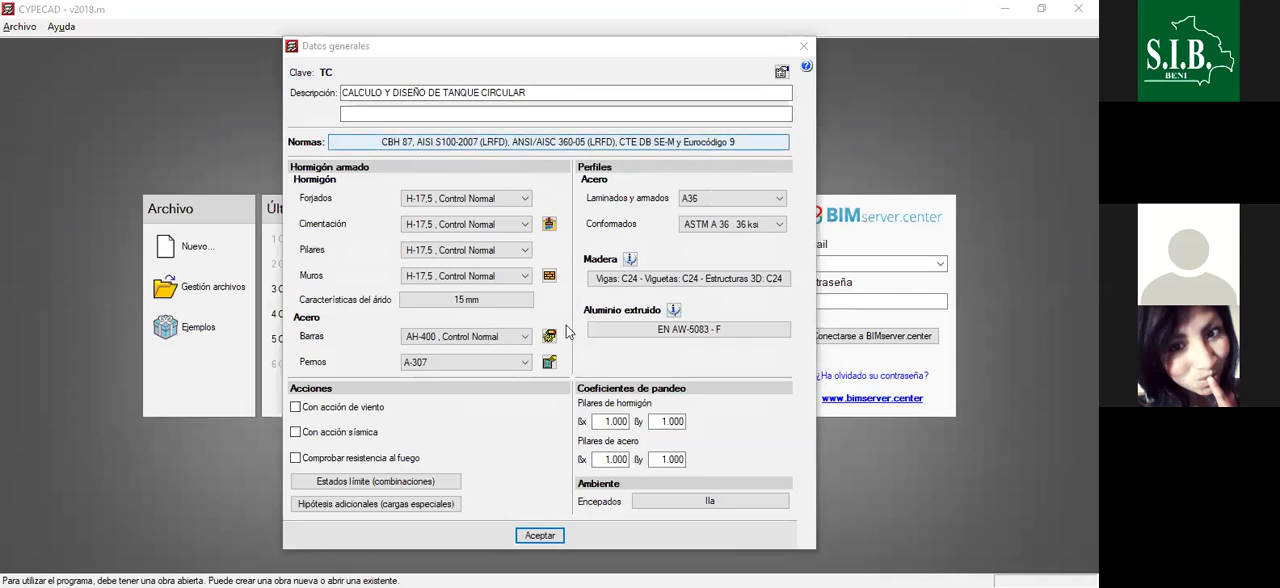
click(487, 146)
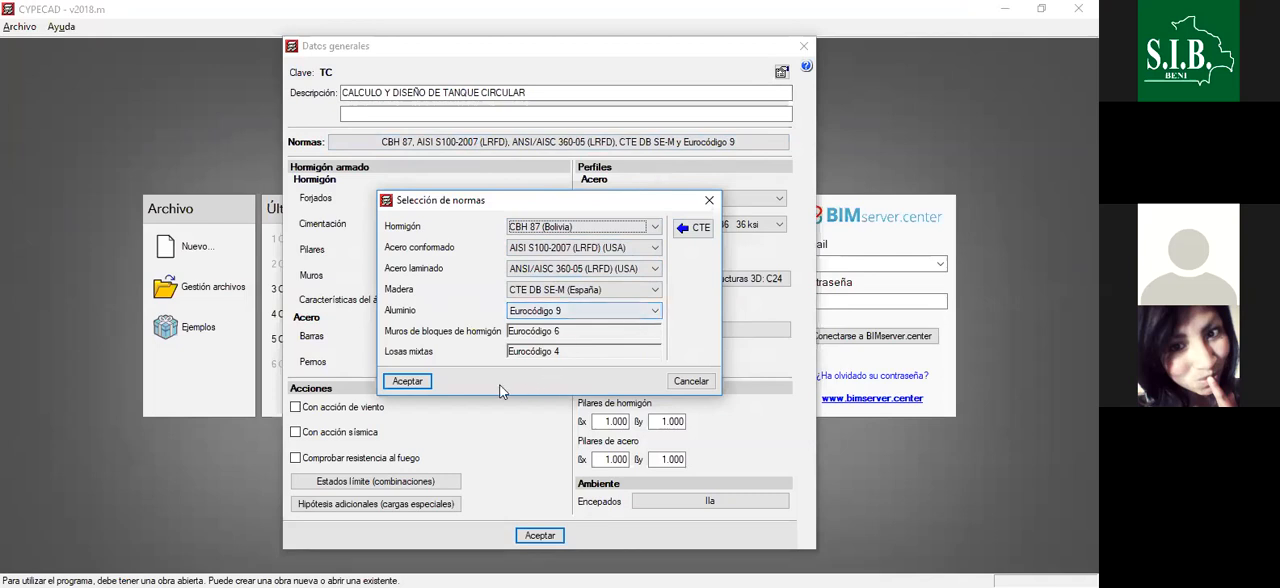
click(407, 381)
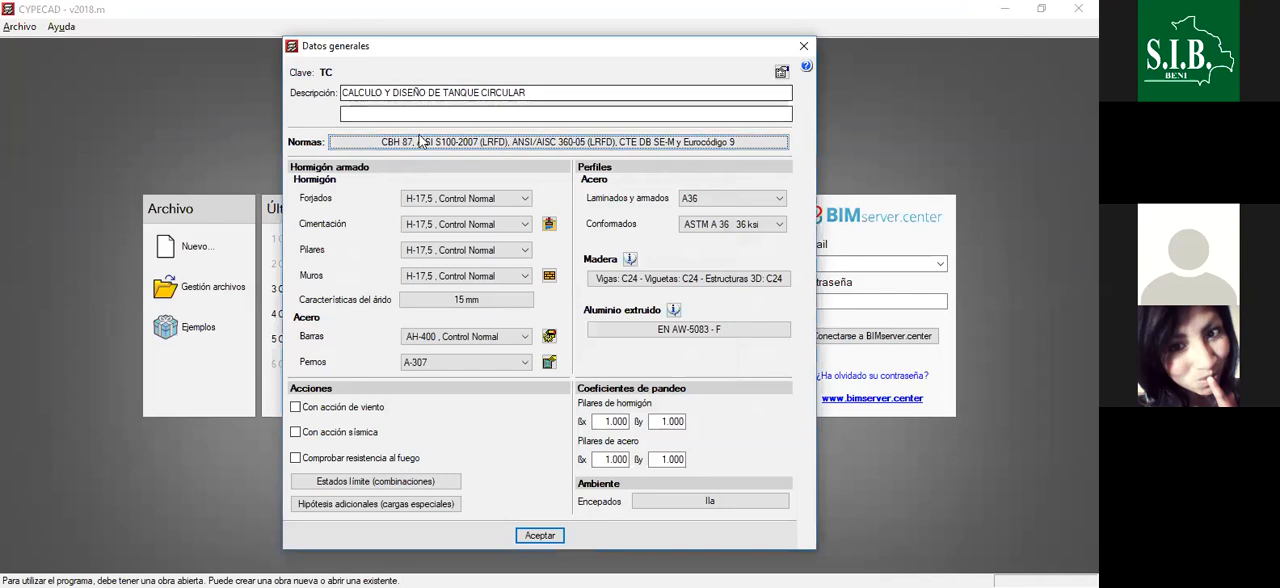
- Set the concrete of the floor slabs, foundation, columns and walls to H-21, Control Normal
click(490, 200)
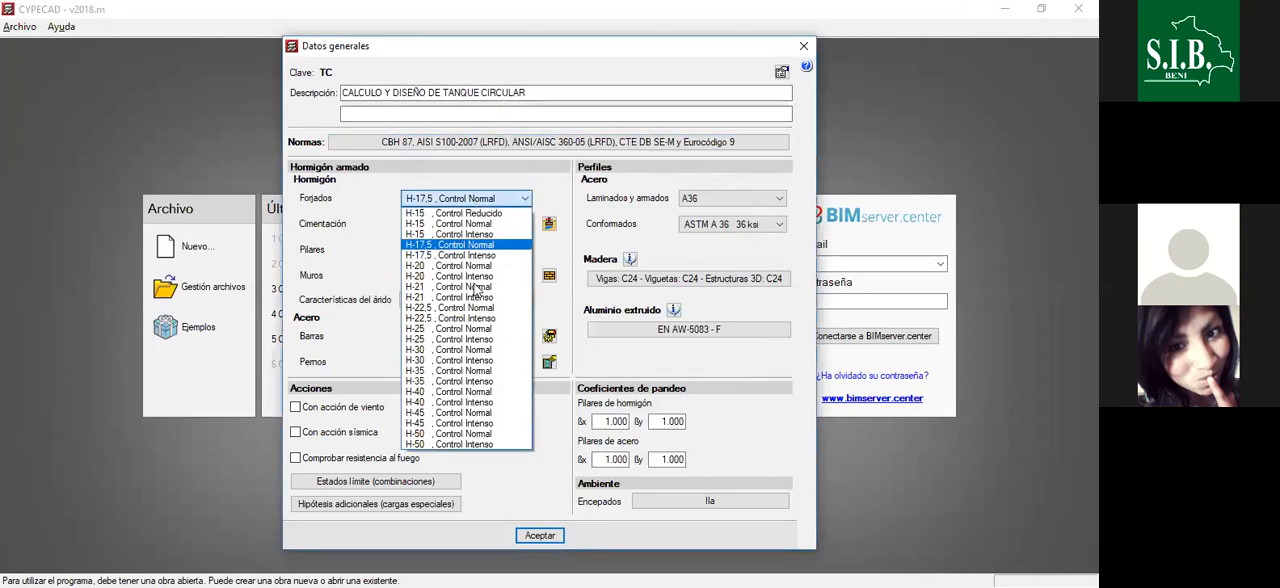
click(468, 287)
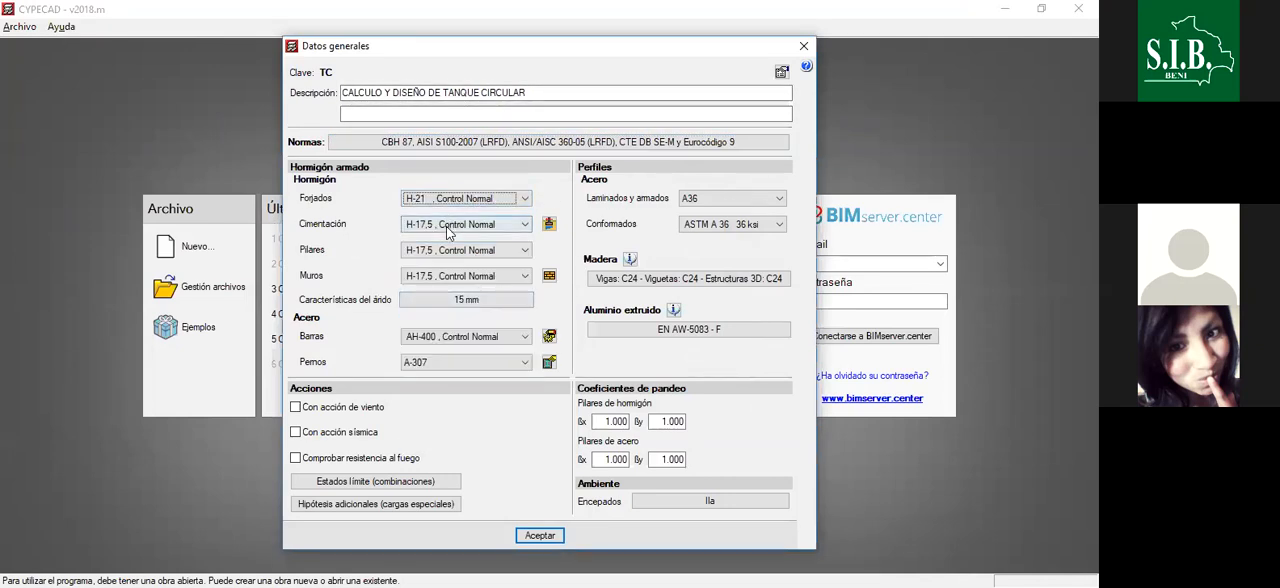
click(448, 224)
click(460, 313)
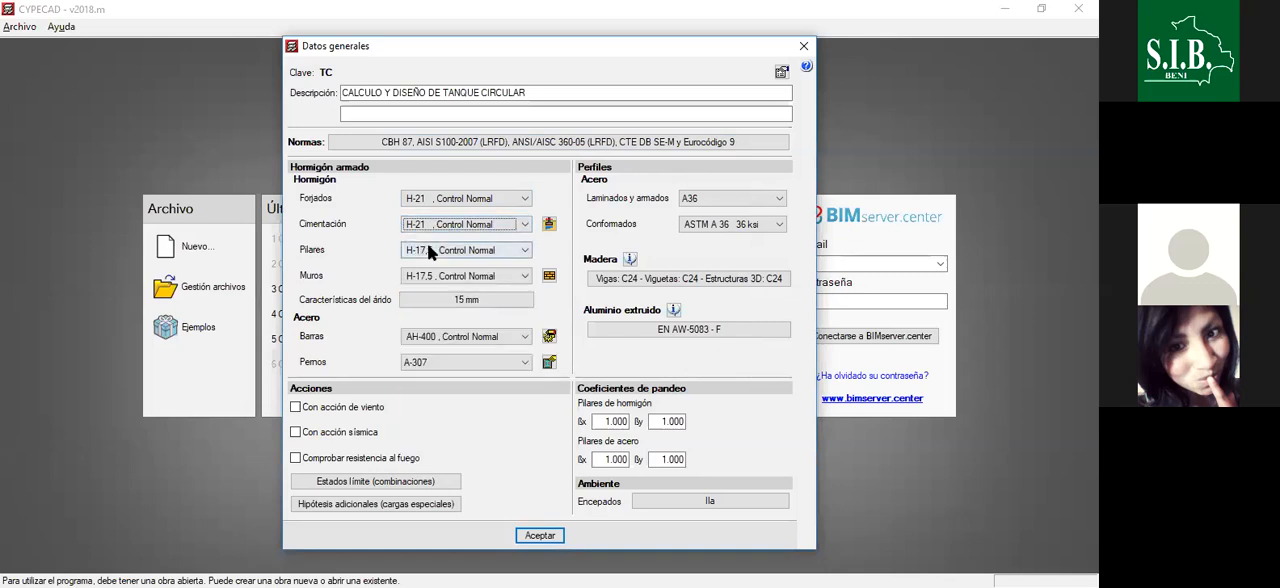
click(430, 249)
click(445, 338)
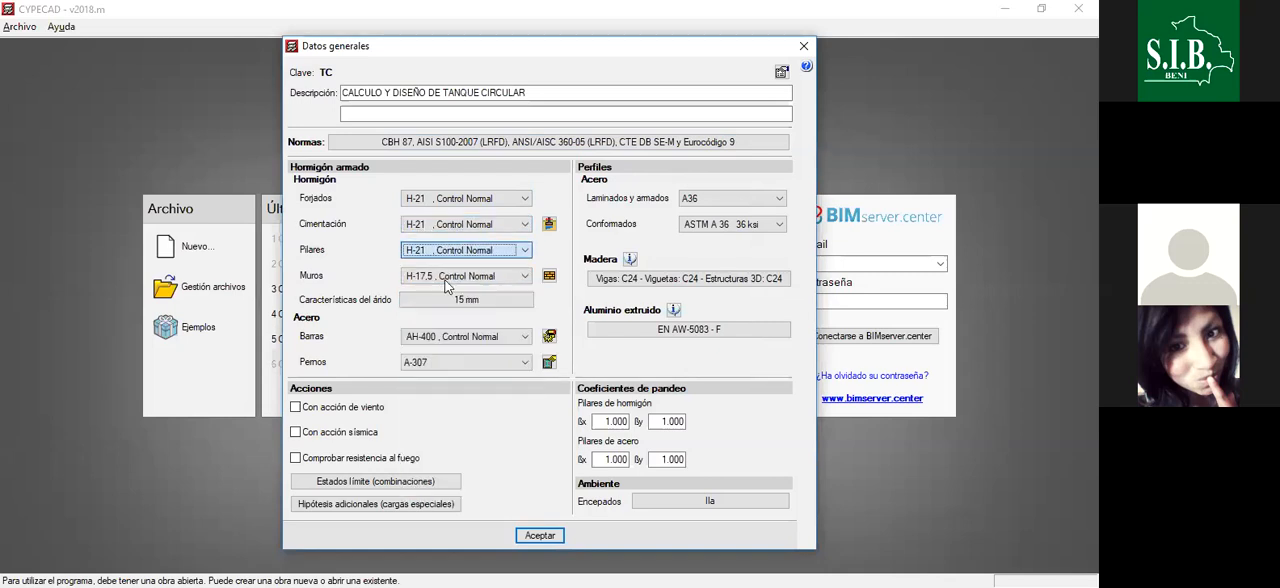
click(449, 277)
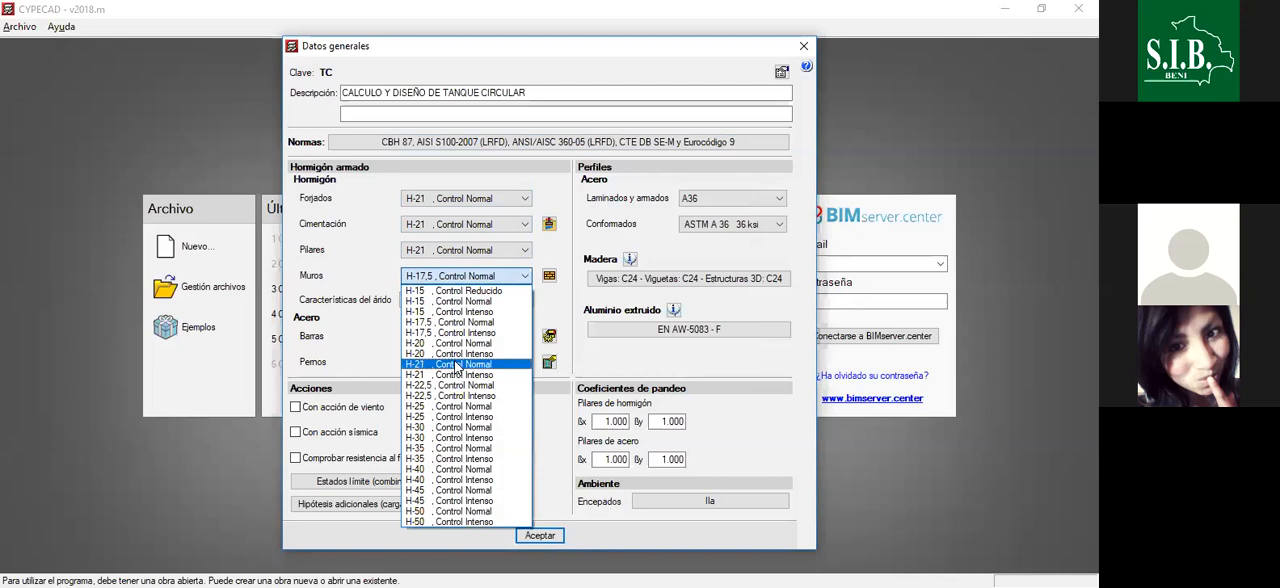
click(463, 354)
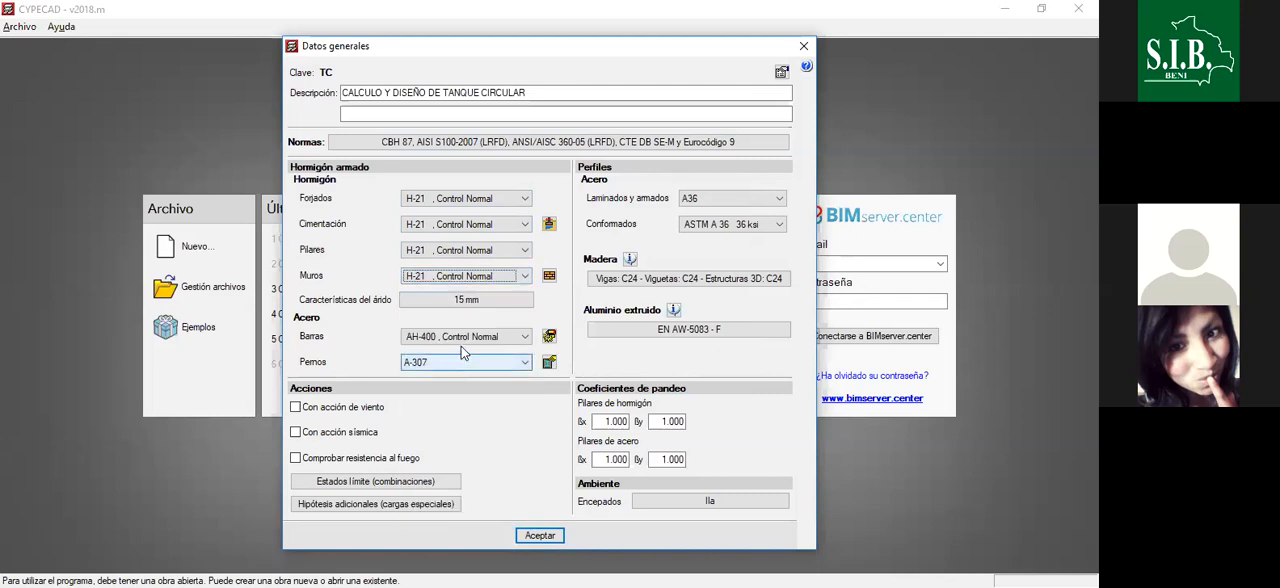
- Review the concrete grades offered for the floor slabs and reselect H-21, Control Normal
click(494, 205)
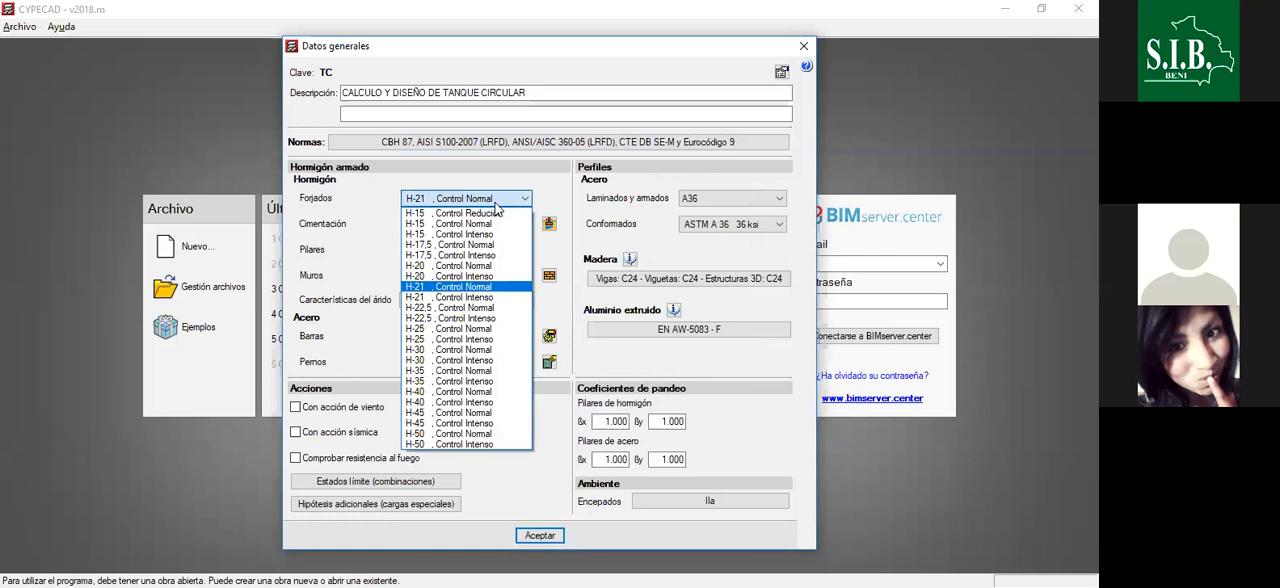
click(499, 205)
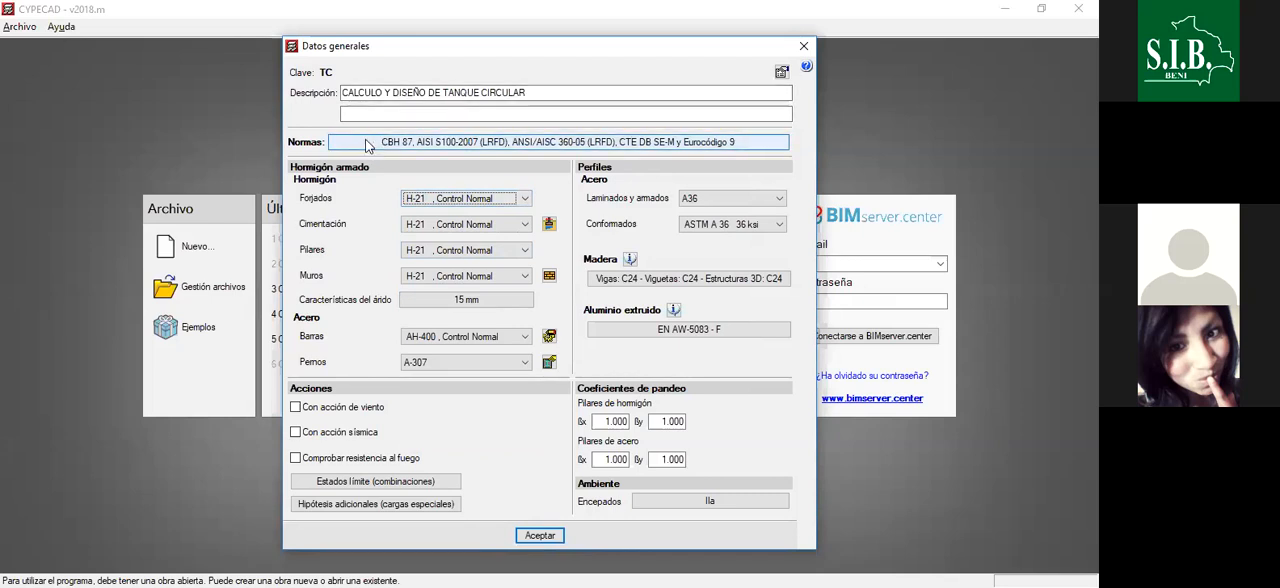
click(473, 202)
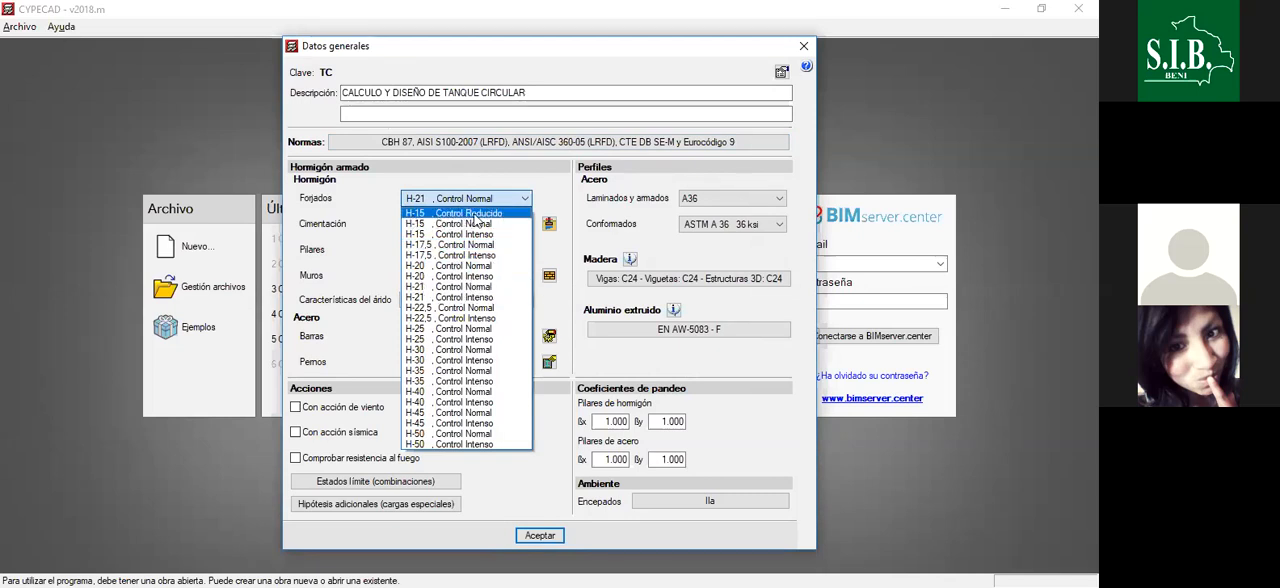
click(477, 287)
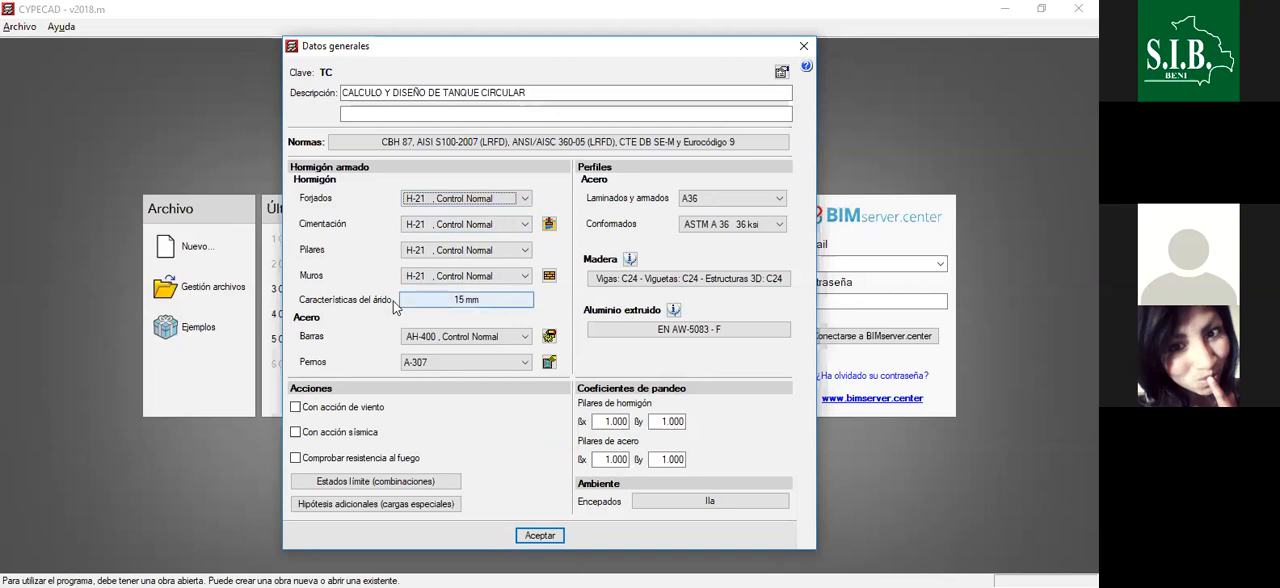
- Set the maximum aggregate size to 19 mm for all elements
click(476, 302)
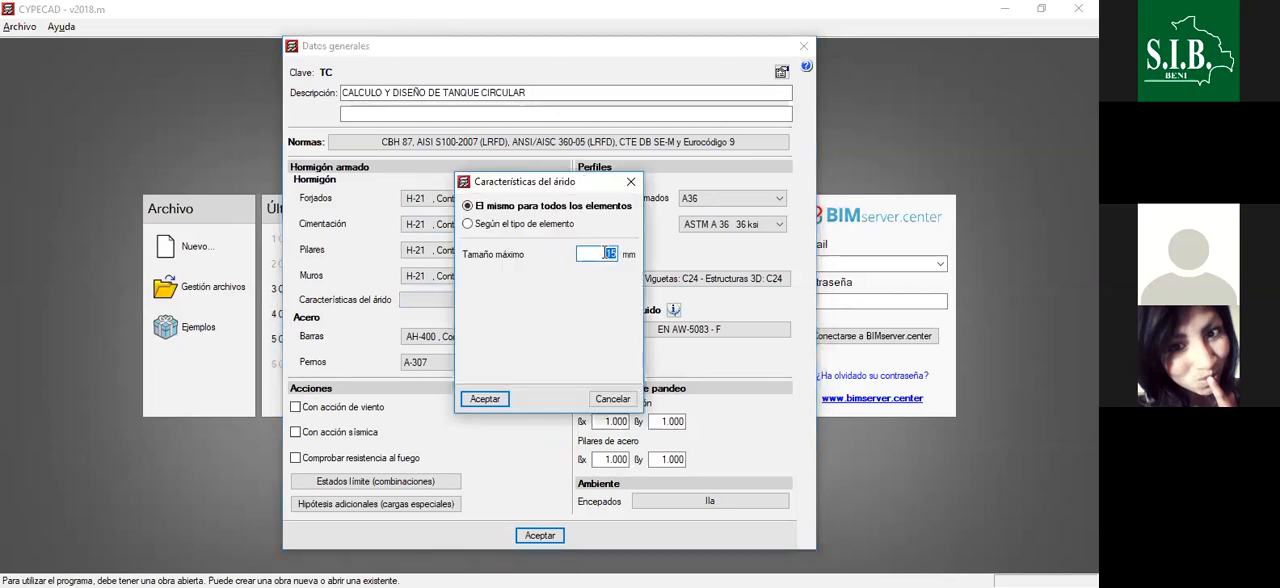
text(19)
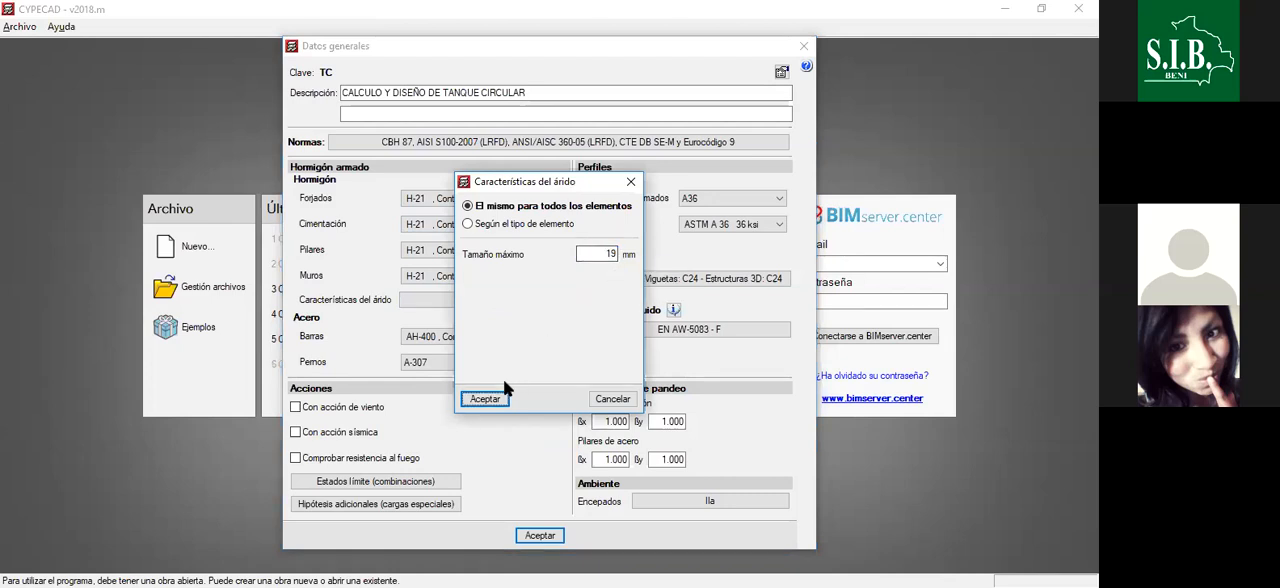
click(478, 400)
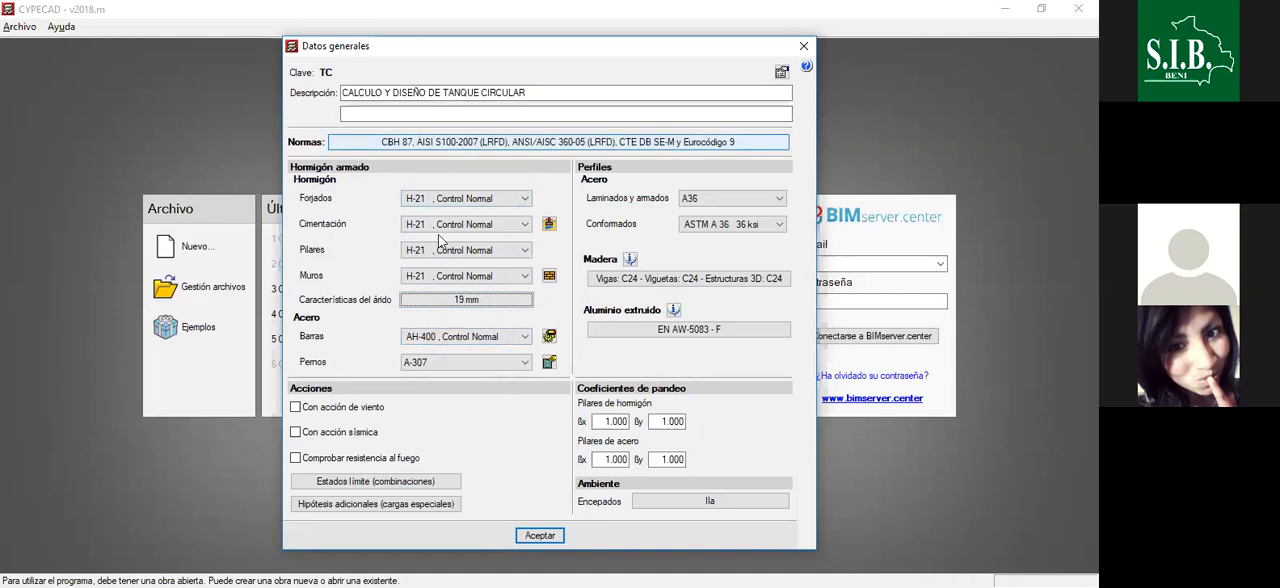
- Inspect the aggregate size options by element type, then return to the same size for all elements and accept
click(473, 302)
click(490, 224)
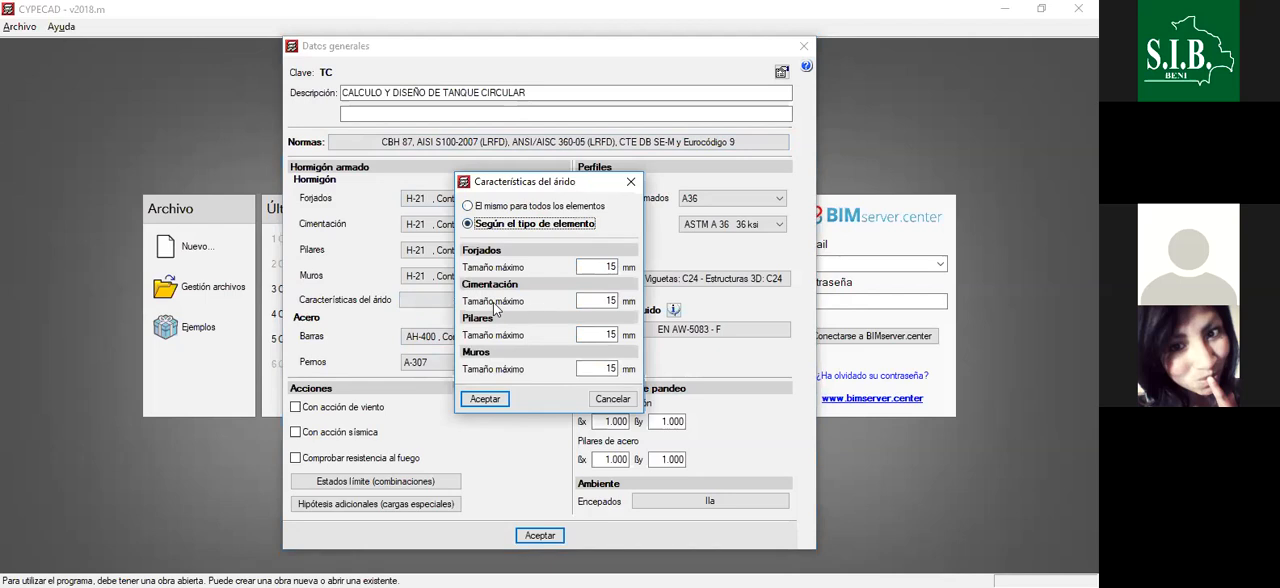
click(503, 205)
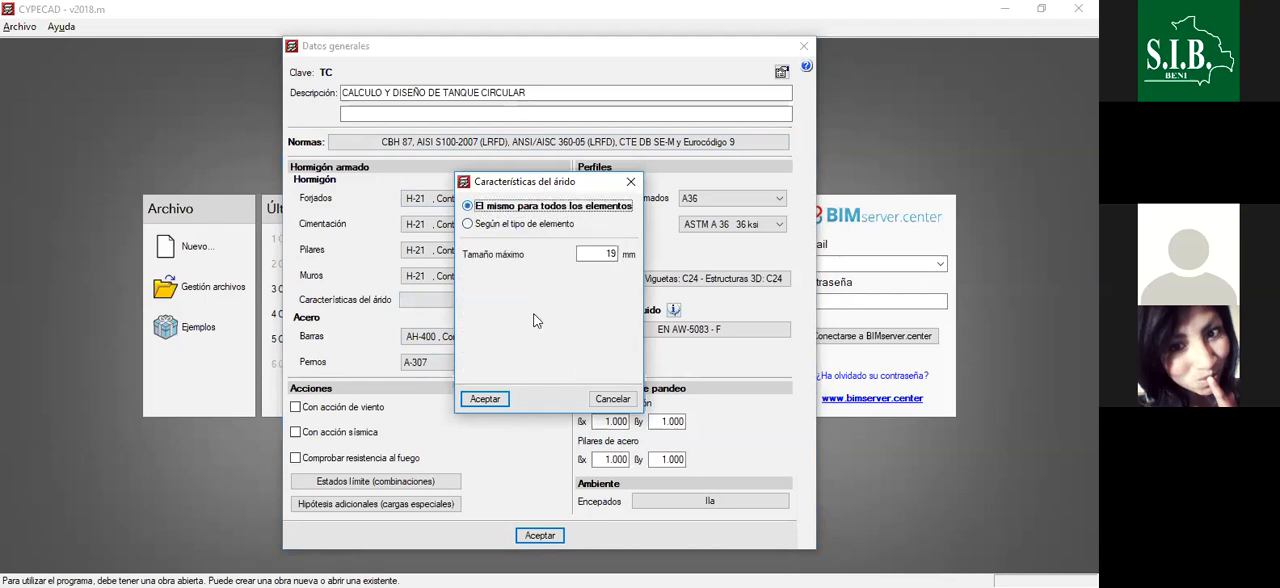
click(486, 398)
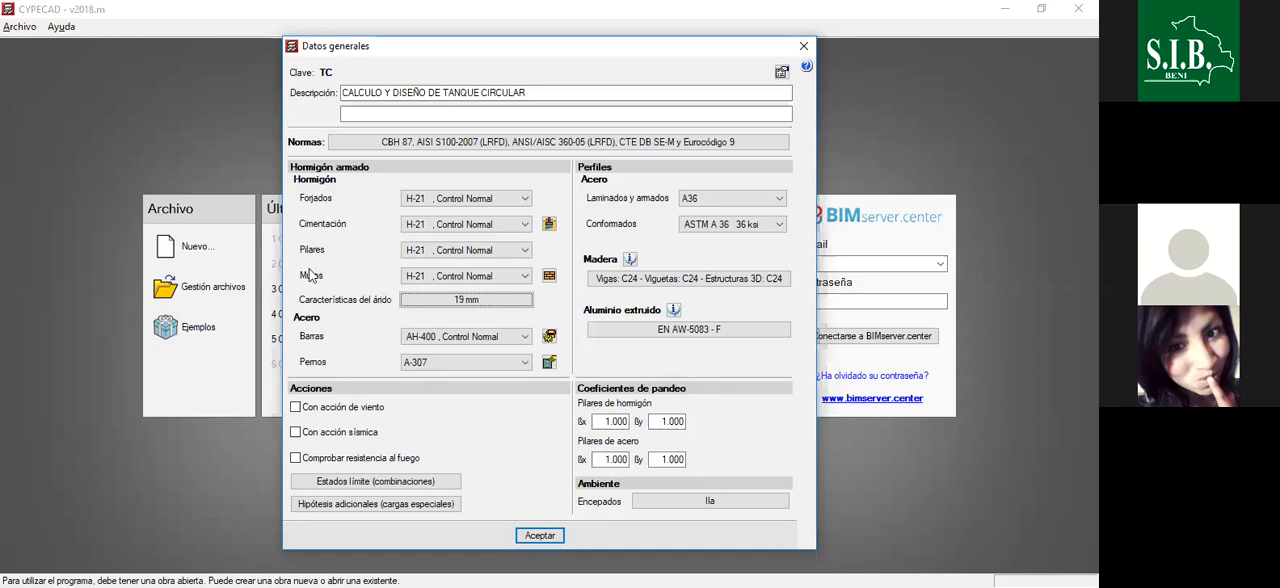
- Accept the project's general data and the default limit states to open the empty column input workspace
click(543, 538)
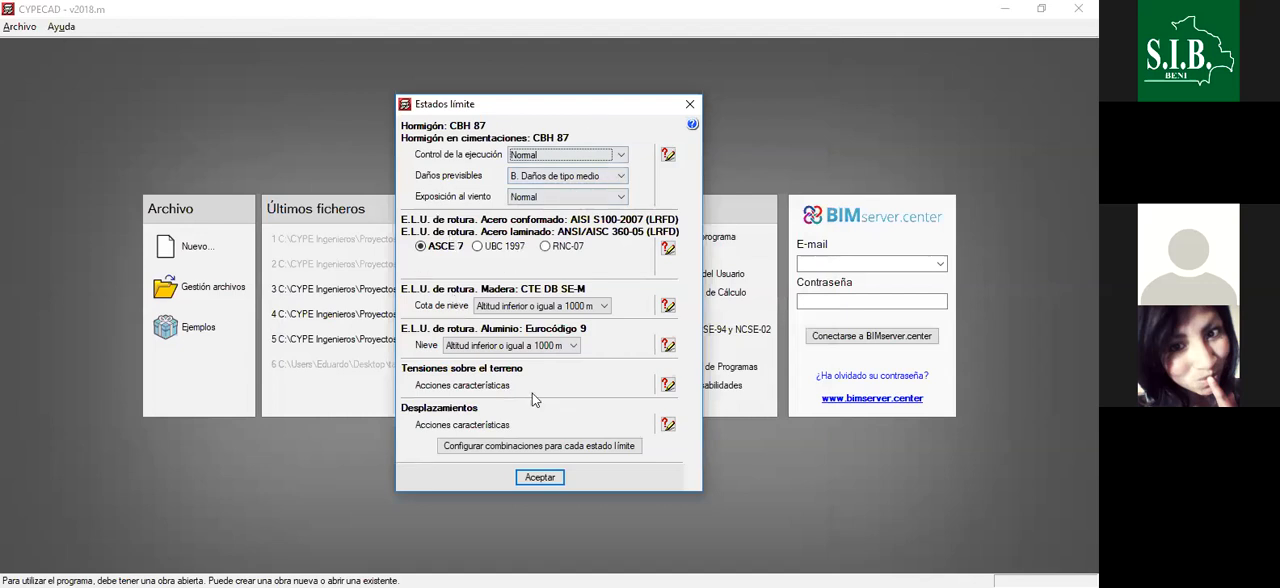
click(540, 478)
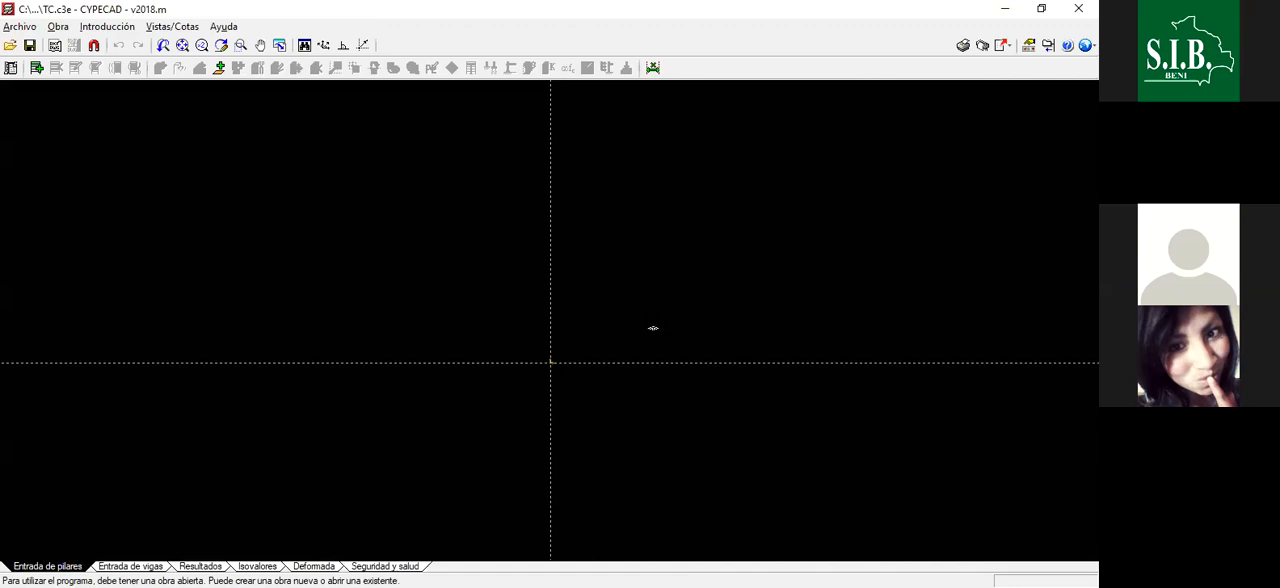
scroll(571, 396, up, 10)
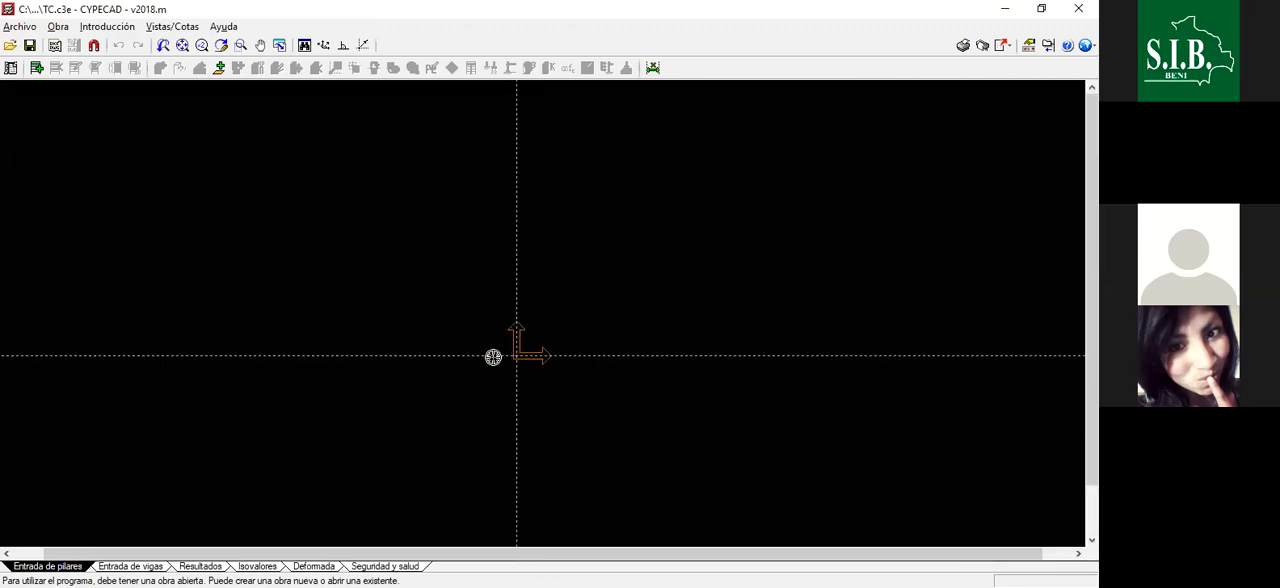
scroll(527, 354, up, 2)
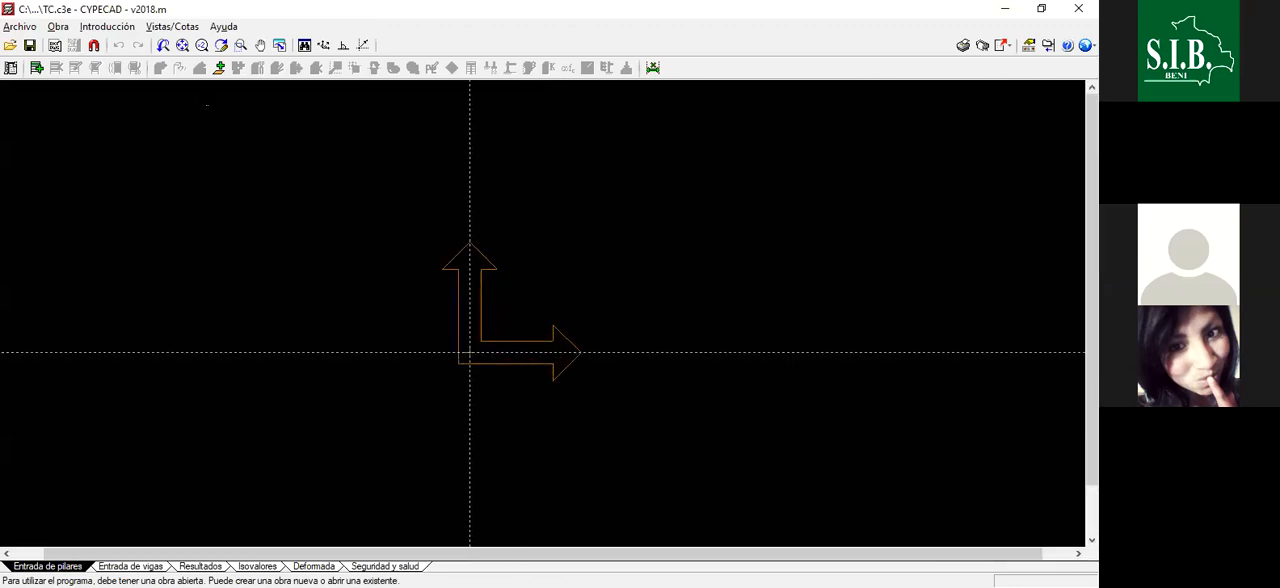
- Load TANQUE CIRCULAR.dwg from the Desktop as a drawing template and add its view
click(54, 46)
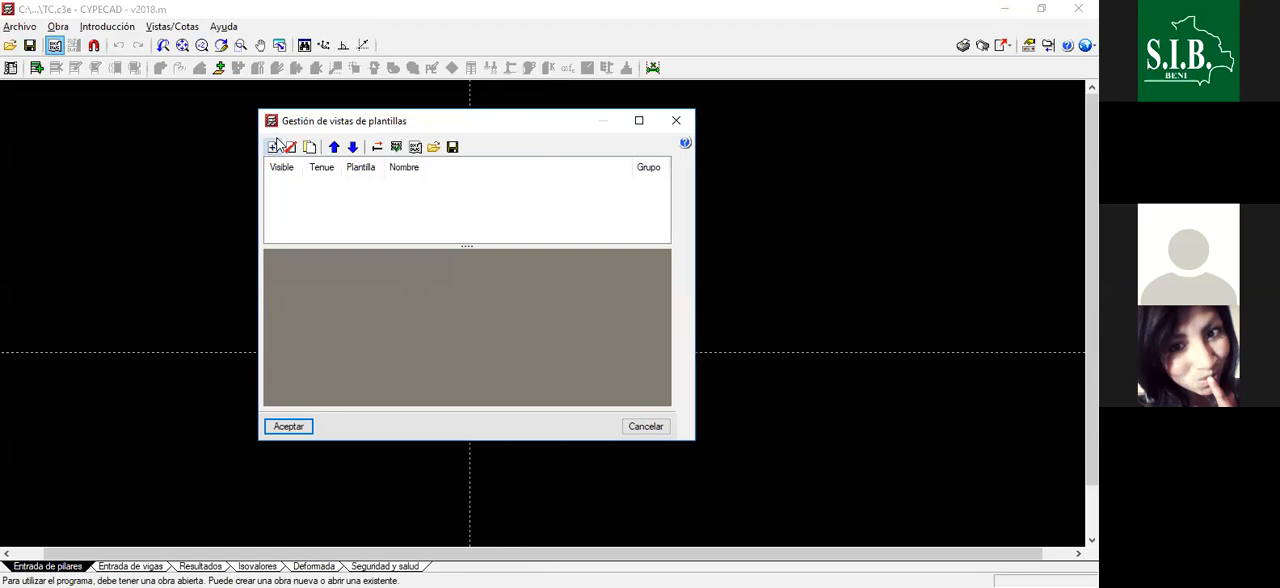
click(272, 147)
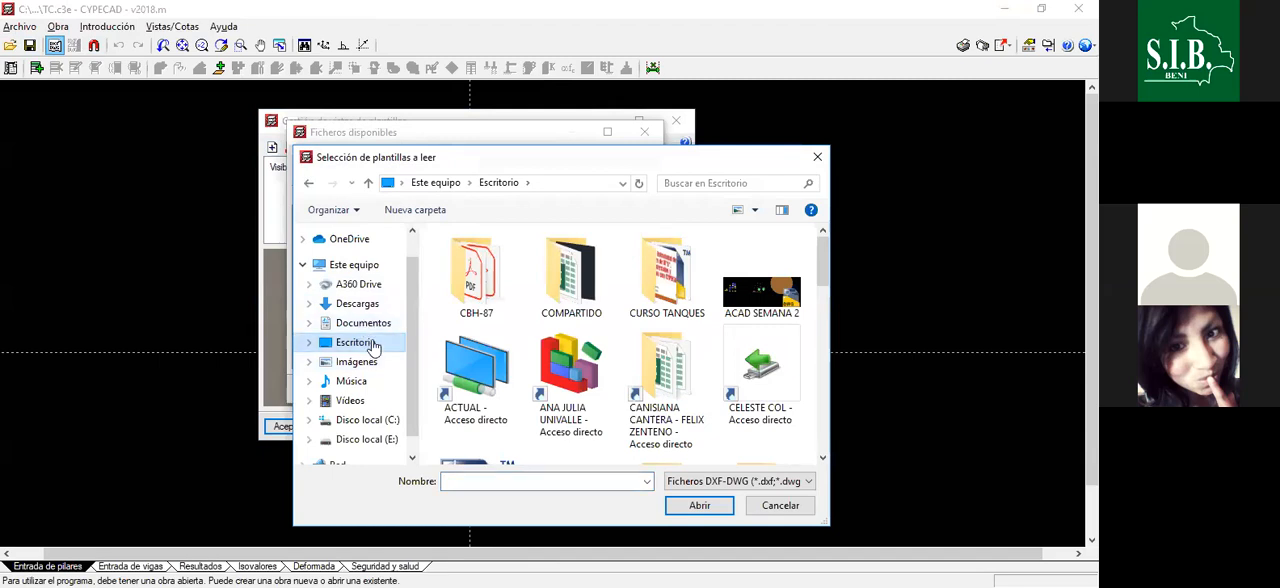
click(372, 342)
drag(824, 263, 831, 413)
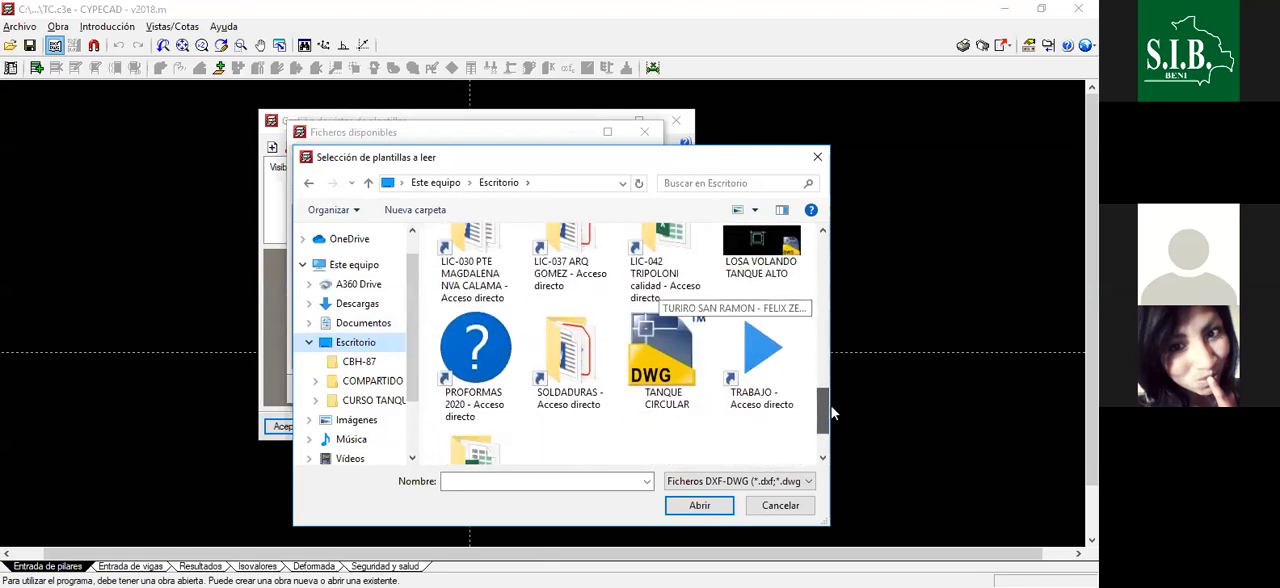
click(666, 345)
click(712, 507)
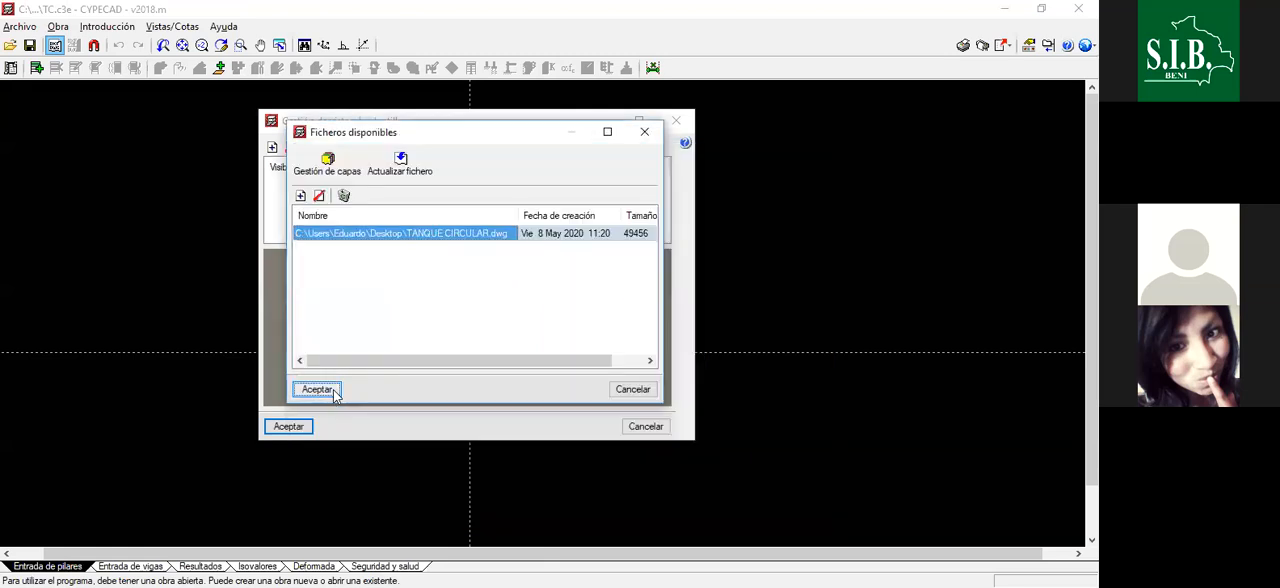
key(Return)
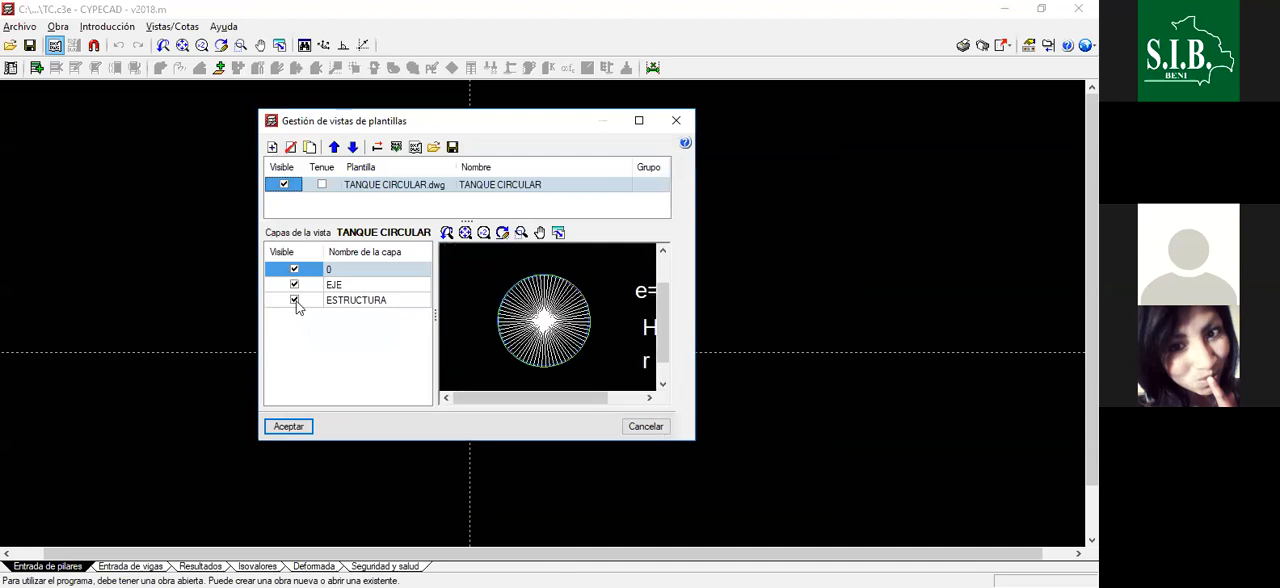
- Accept the TANQUE CIRCULAR template view with its layers 0, EJE and ESTRUCTURA visible, without assigning it to all groups
click(290, 426)
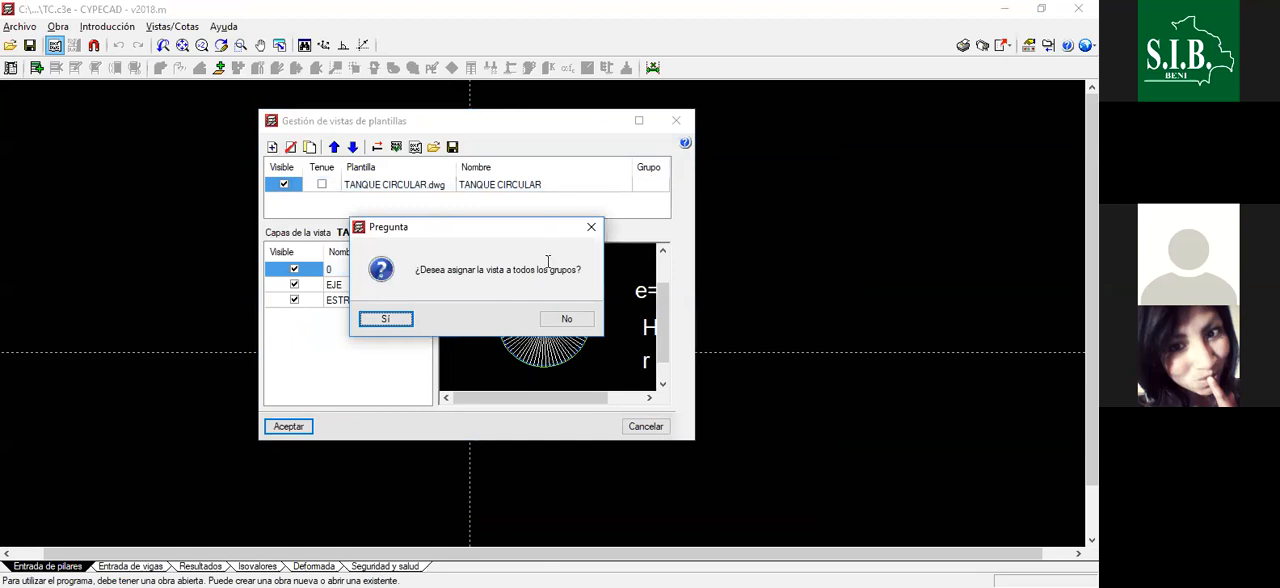
click(566, 321)
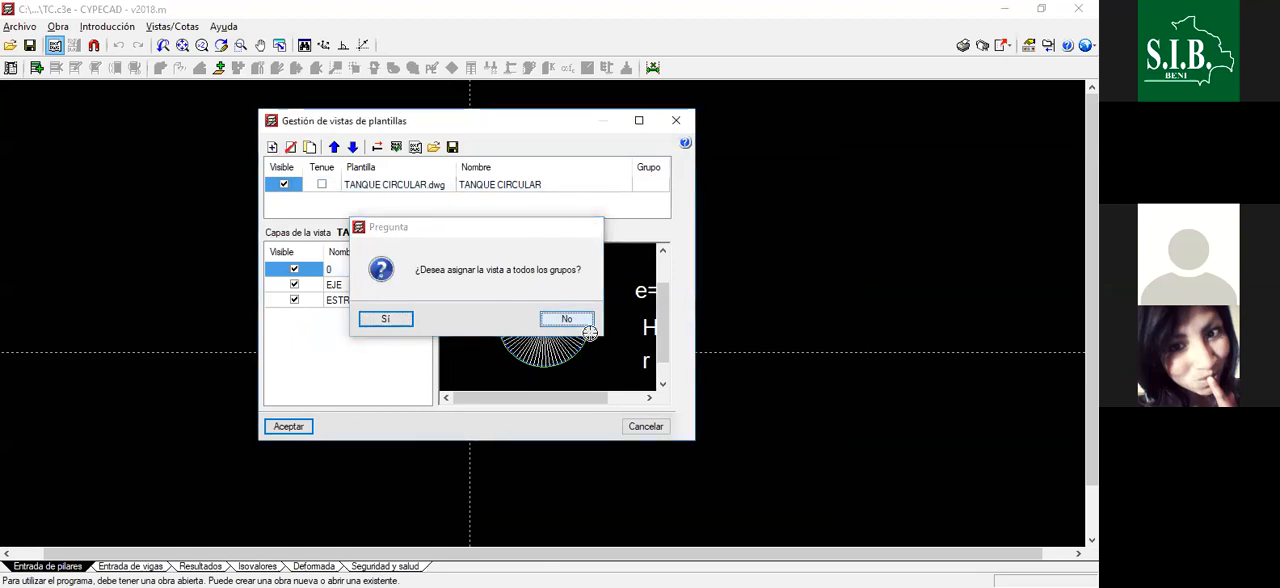
scroll(572, 325, up, 5)
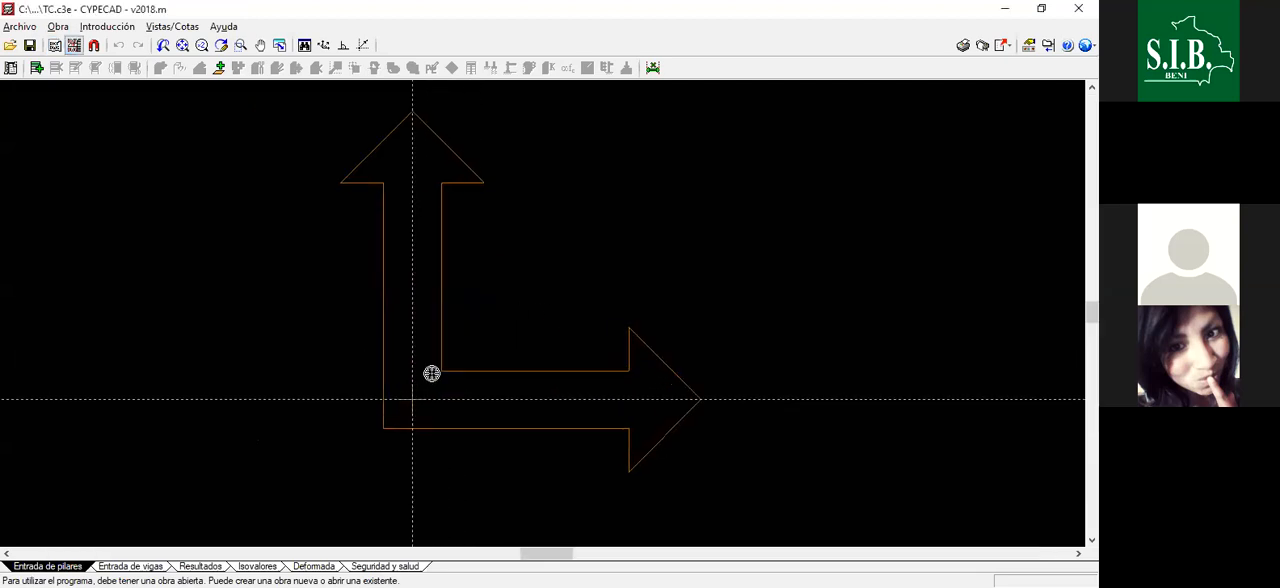
- Select the TANQUE CIRCULAR view for display in the column input workspace
click(76, 46)
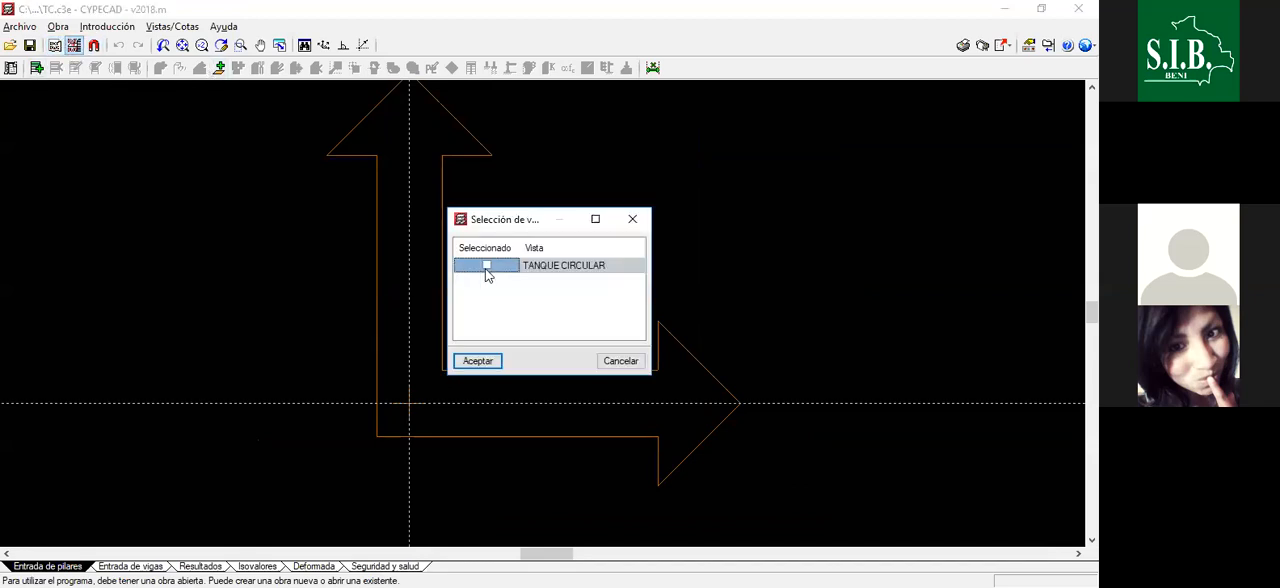
click(497, 361)
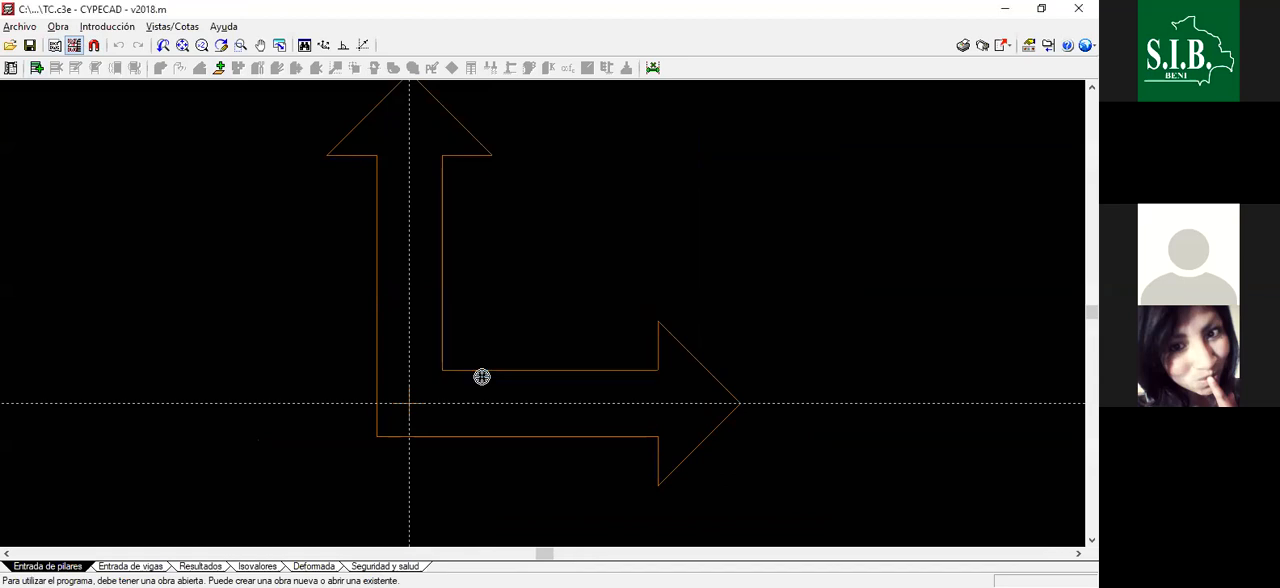
scroll(488, 355, down, 6)
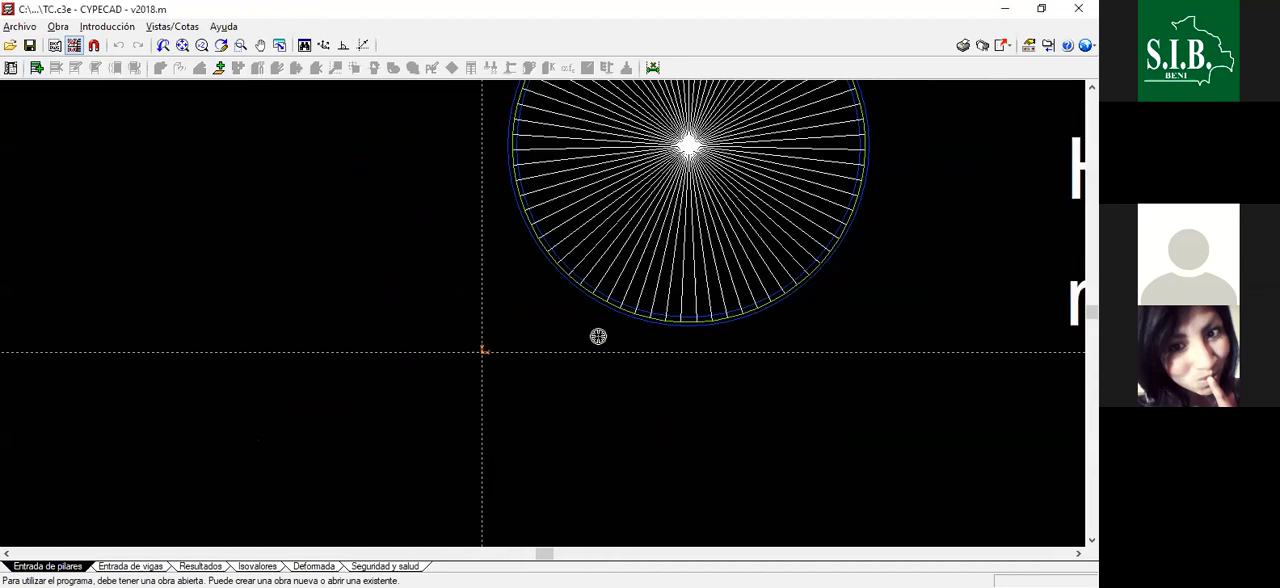
- Examine the tank template's circular outlines, radial lines and accompanying thickness, height and radius notes
scroll(636, 139, up, 2)
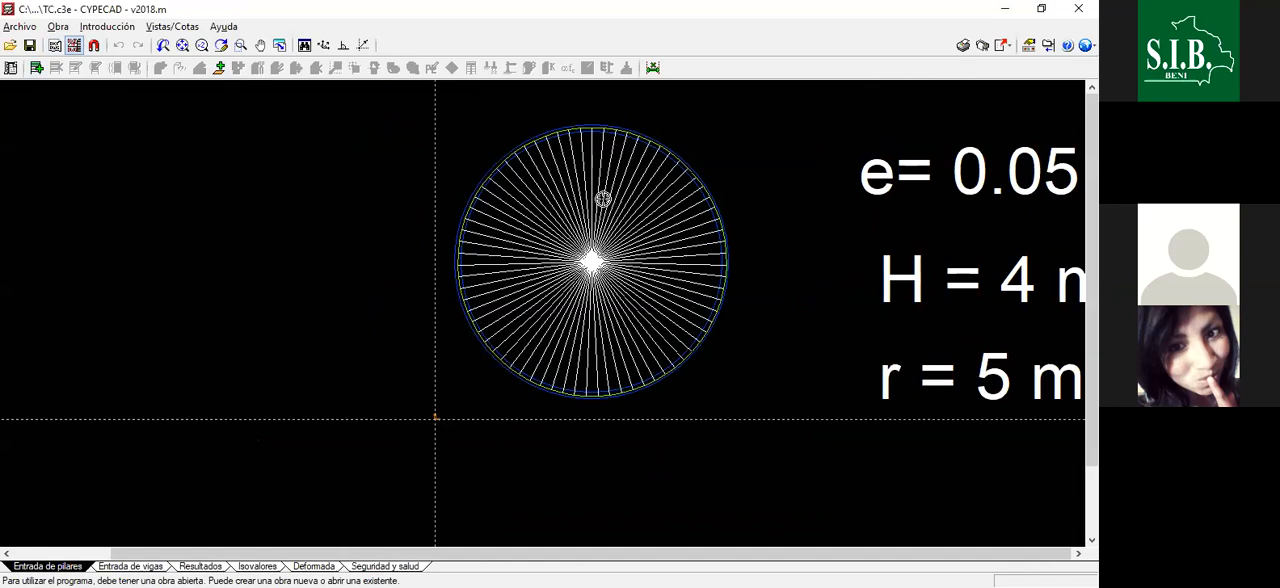
scroll(551, 210, down, 1)
scroll(551, 207, down, 1)
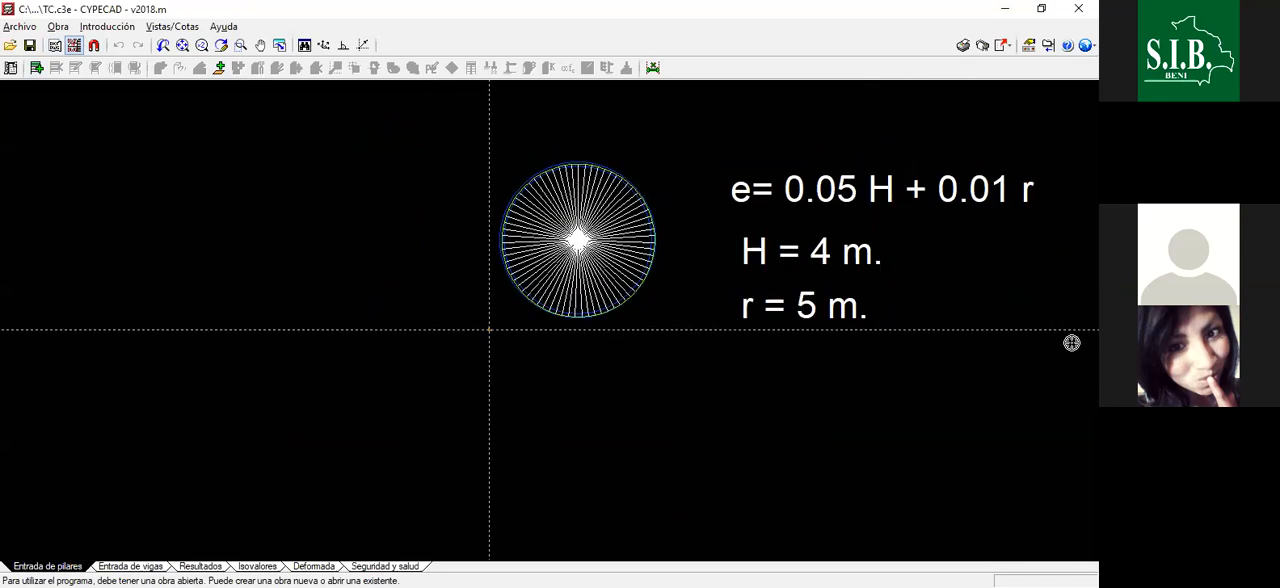
scroll(557, 163, up, 3)
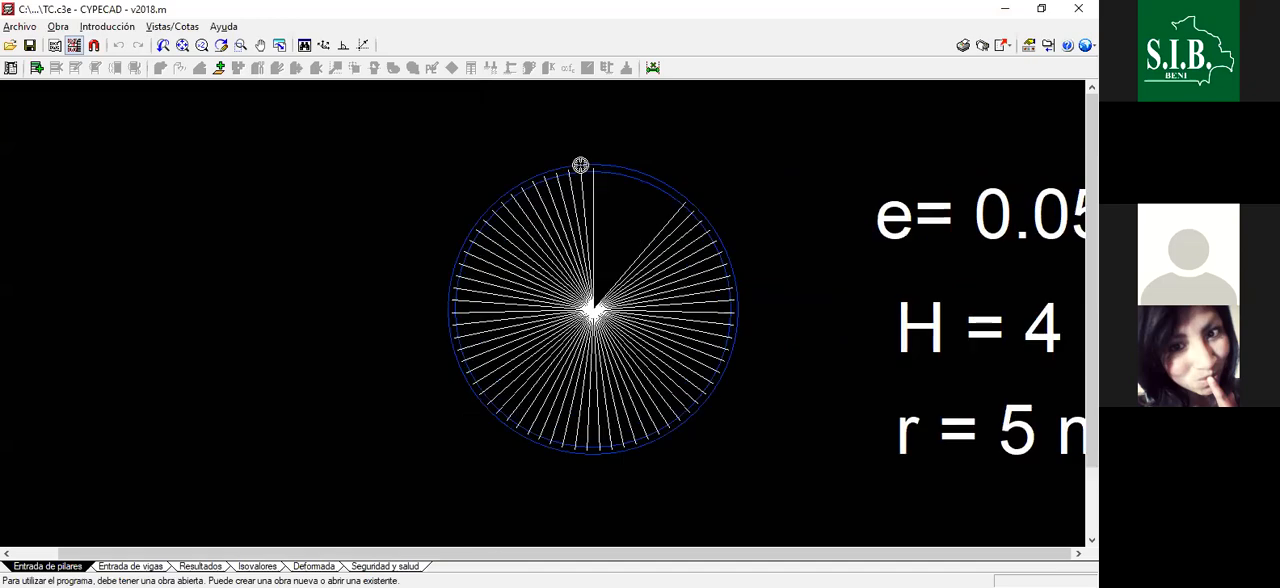
scroll(600, 352, up, 2)
scroll(600, 352, up, 4)
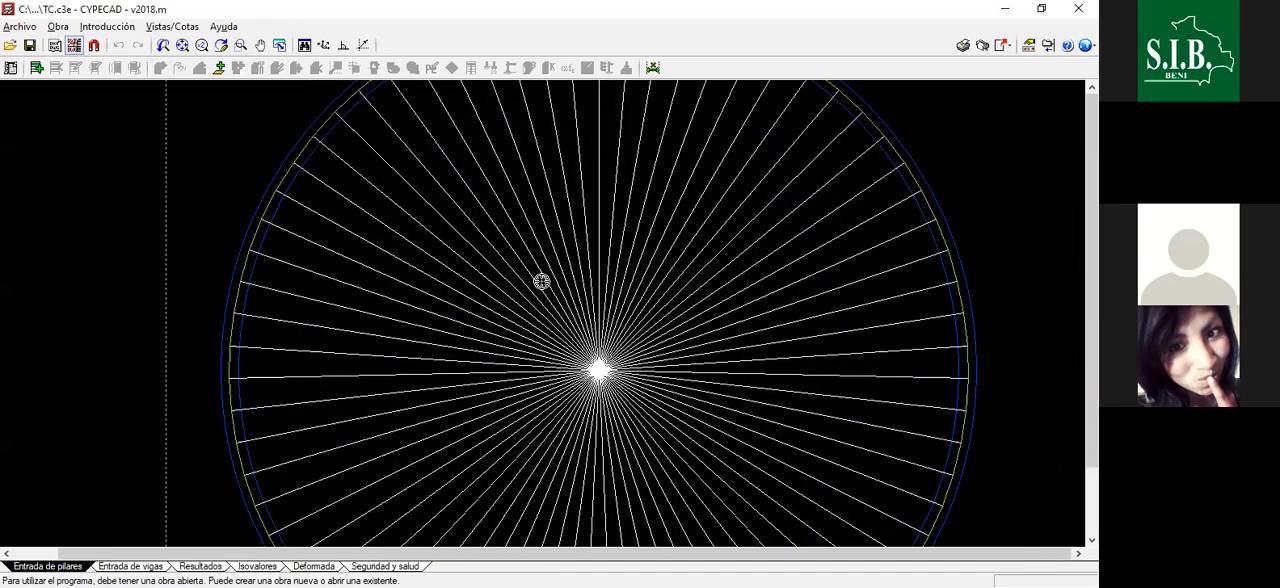
scroll(599, 241, down, 5)
scroll(599, 241, up, 1)
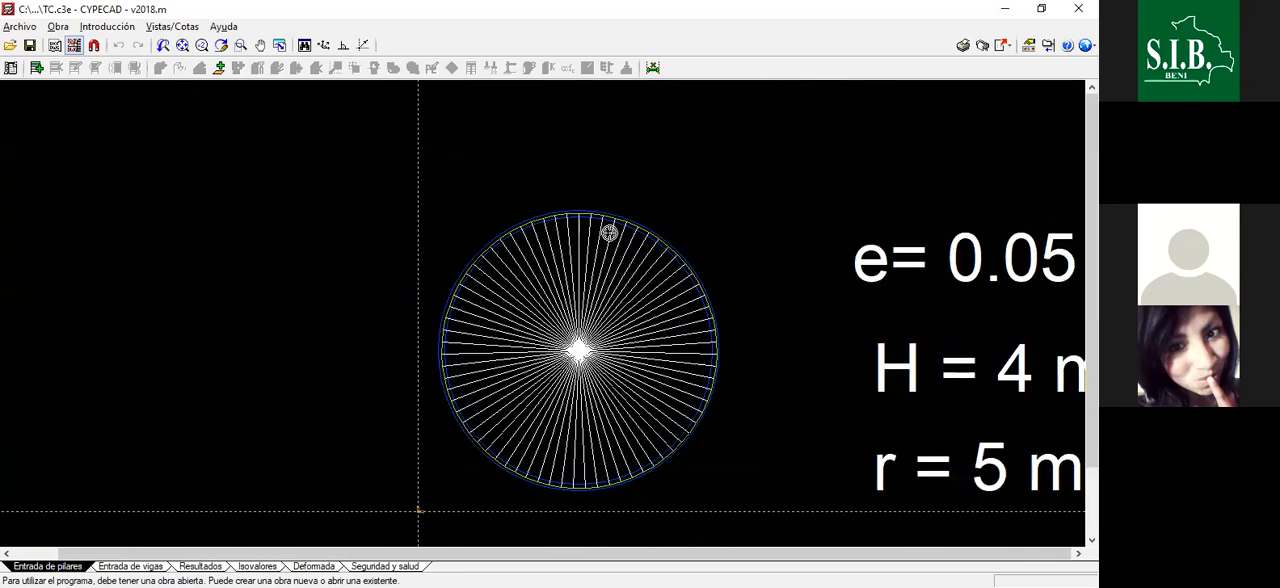
scroll(609, 231, up, 1)
- Start inserting one new floor and name it TAPA
click(36, 68)
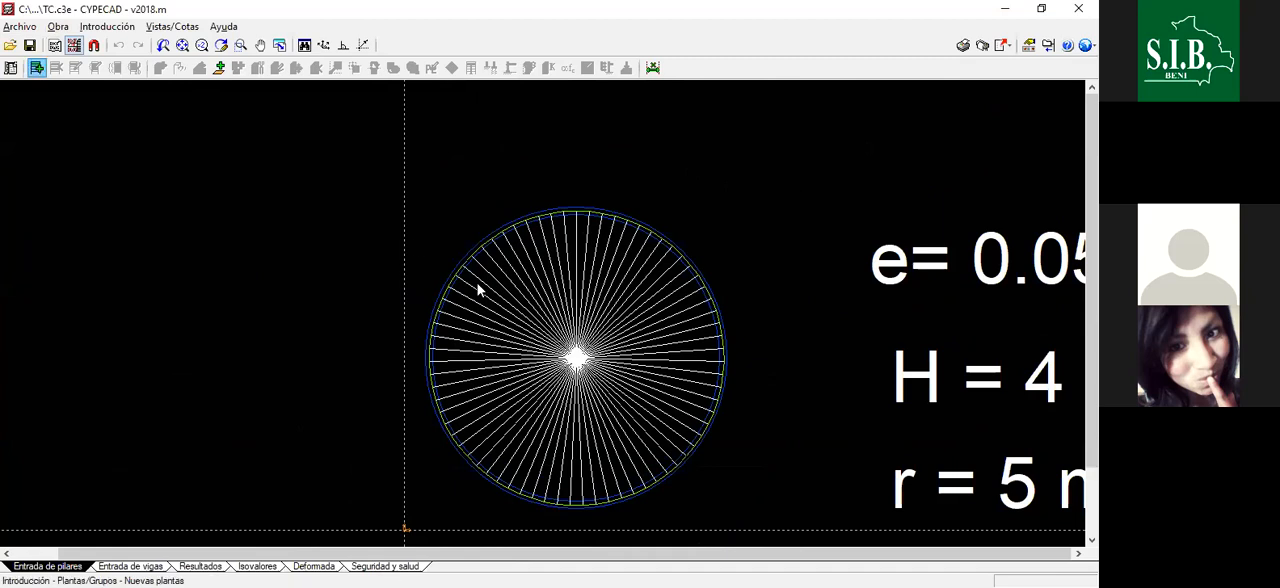
click(490, 344)
drag(513, 138, 569, 183)
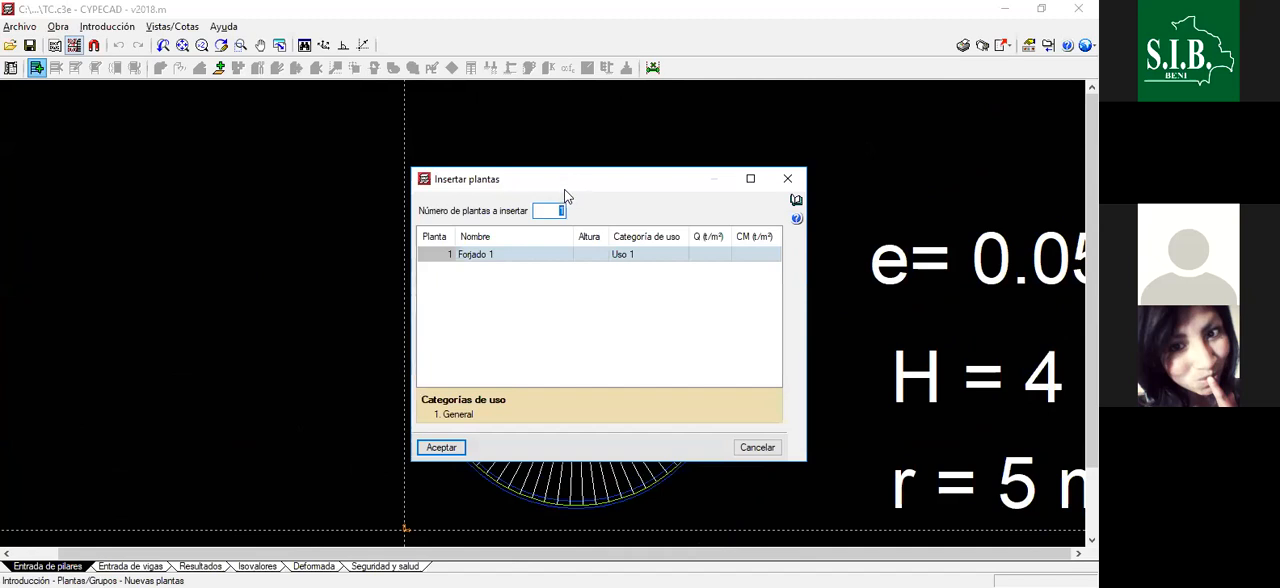
drag(565, 187, 532, 187)
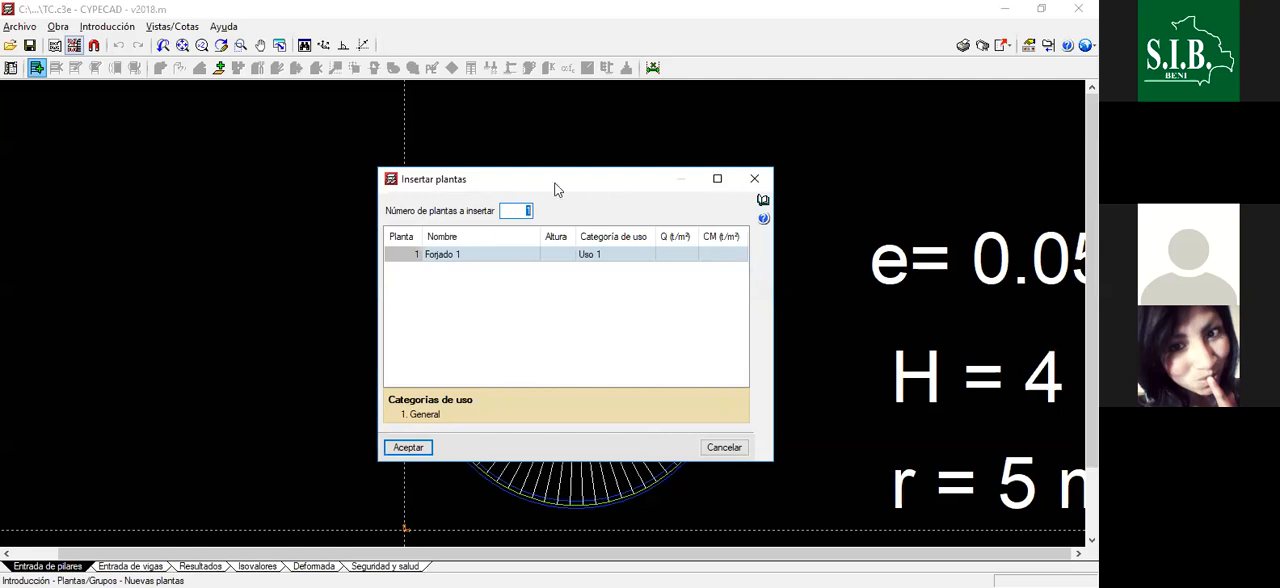
drag(603, 186, 604, 166)
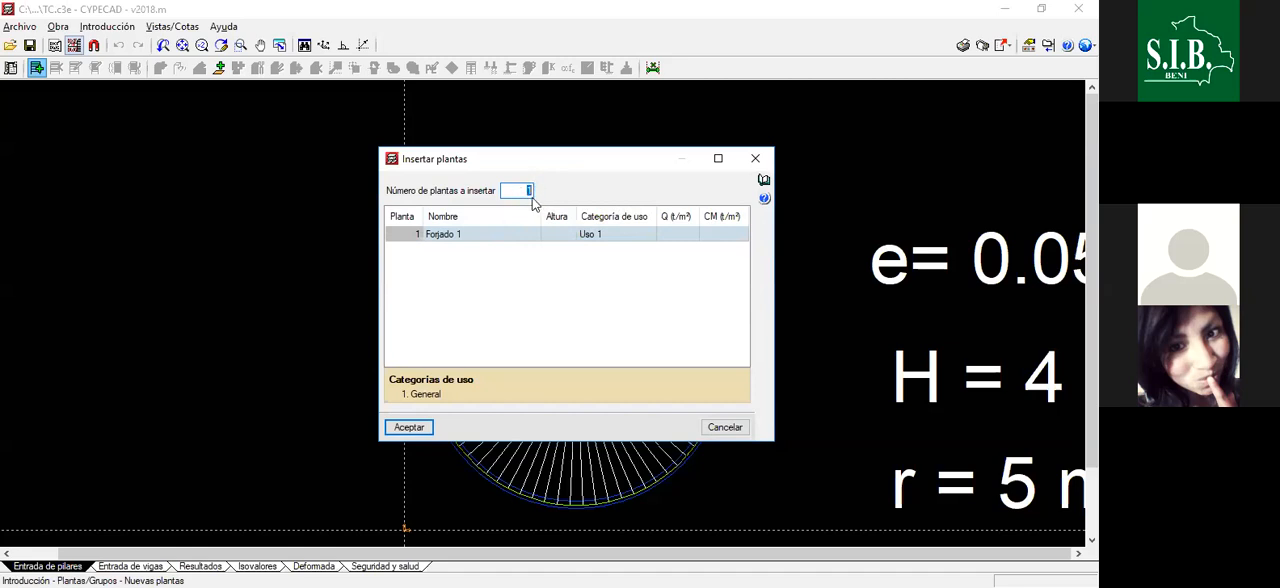
click(481, 236)
text(TAPAN)
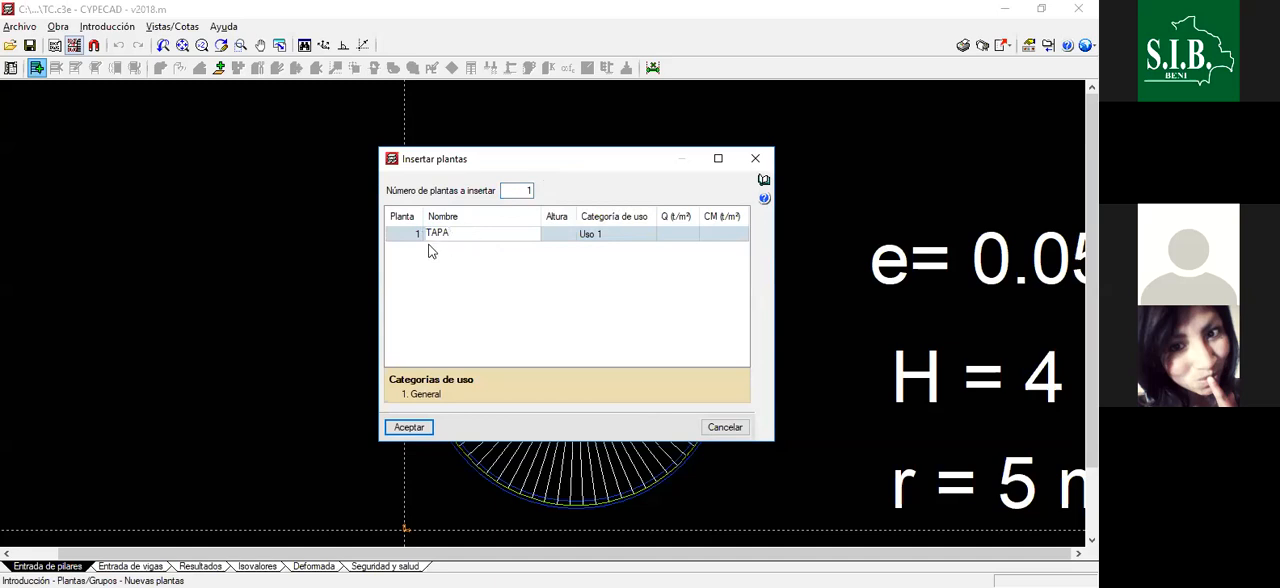
- Set the TAPA floor's height to 4.00 and its Q and CM loads to 0.00, then accept the floor
click(564, 242)
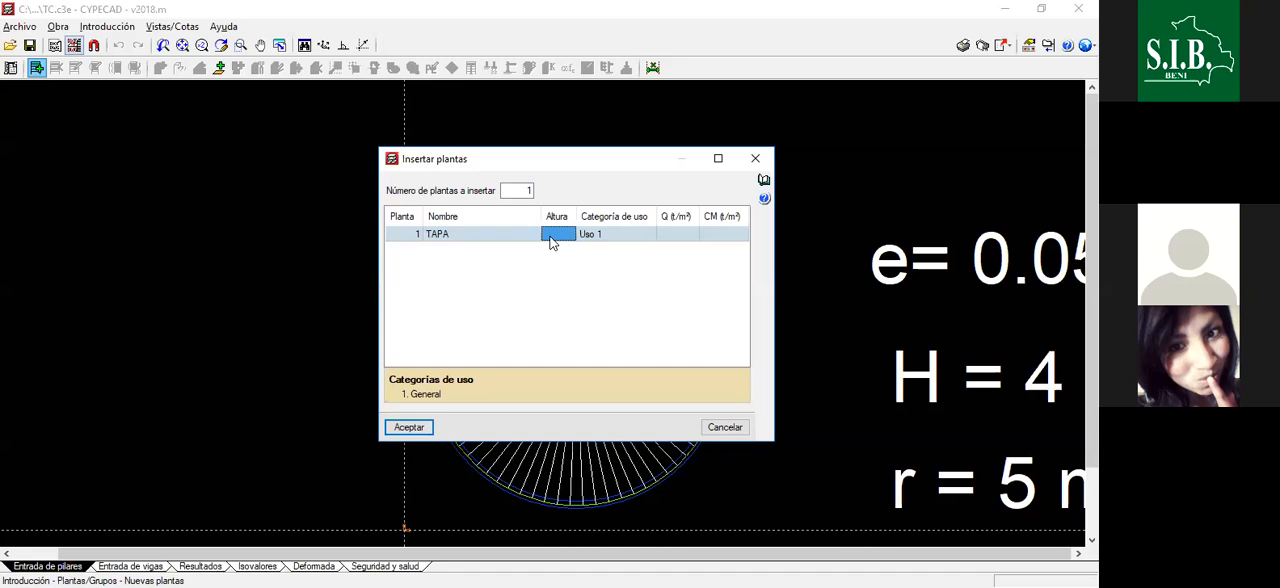
text(4)
click(636, 238)
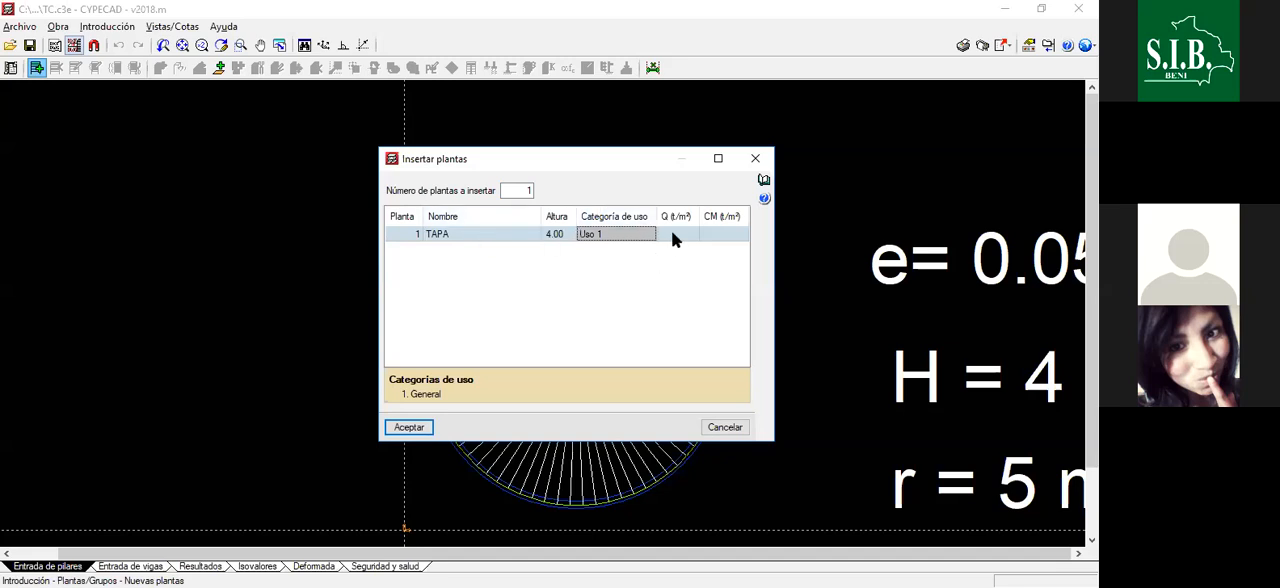
click(675, 237)
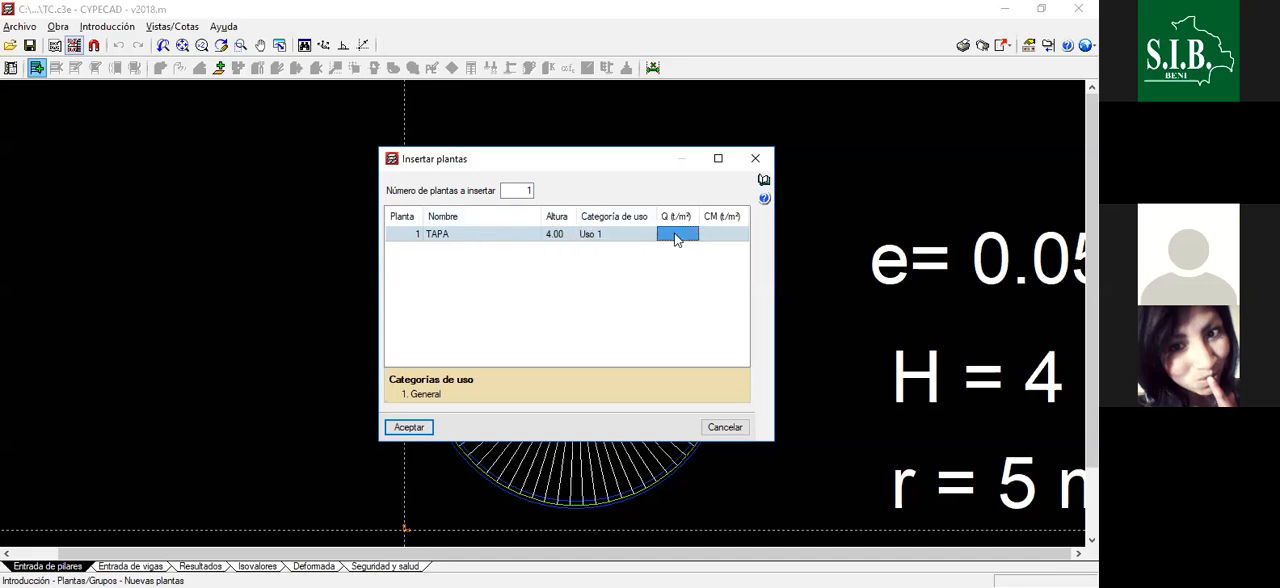
click(735, 237)
click(409, 427)
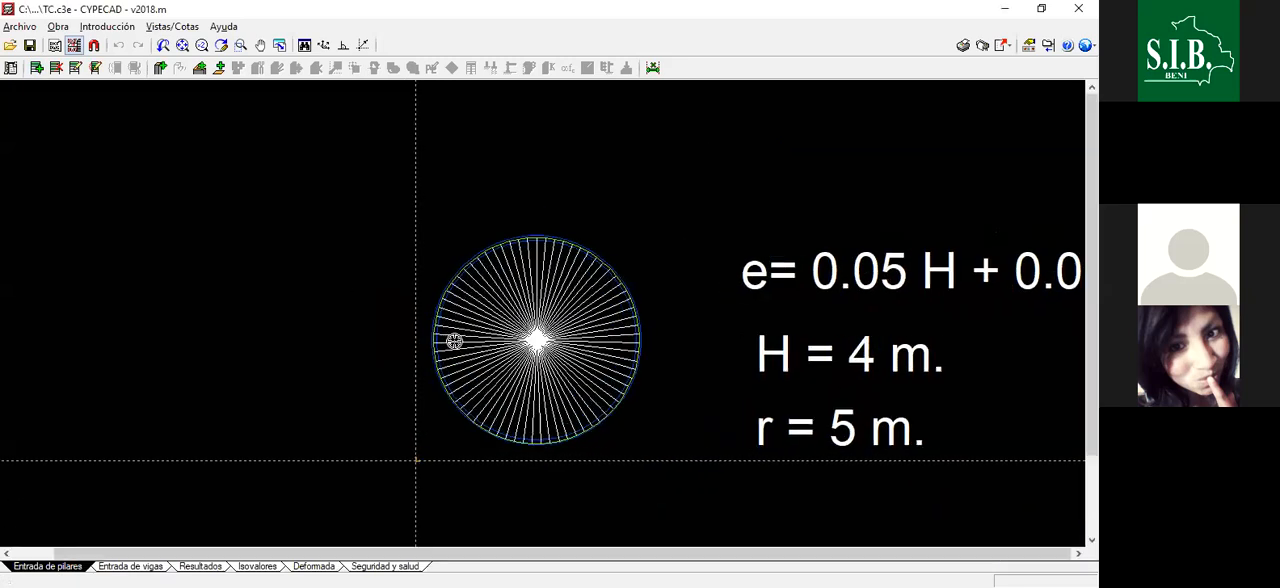
- Switch to beam input (Entrada de vigas) and select the TANQUE CIRCULAR template view for display on the TAPA floor
scroll(500, 305, down, 2)
scroll(490, 280, up, 2)
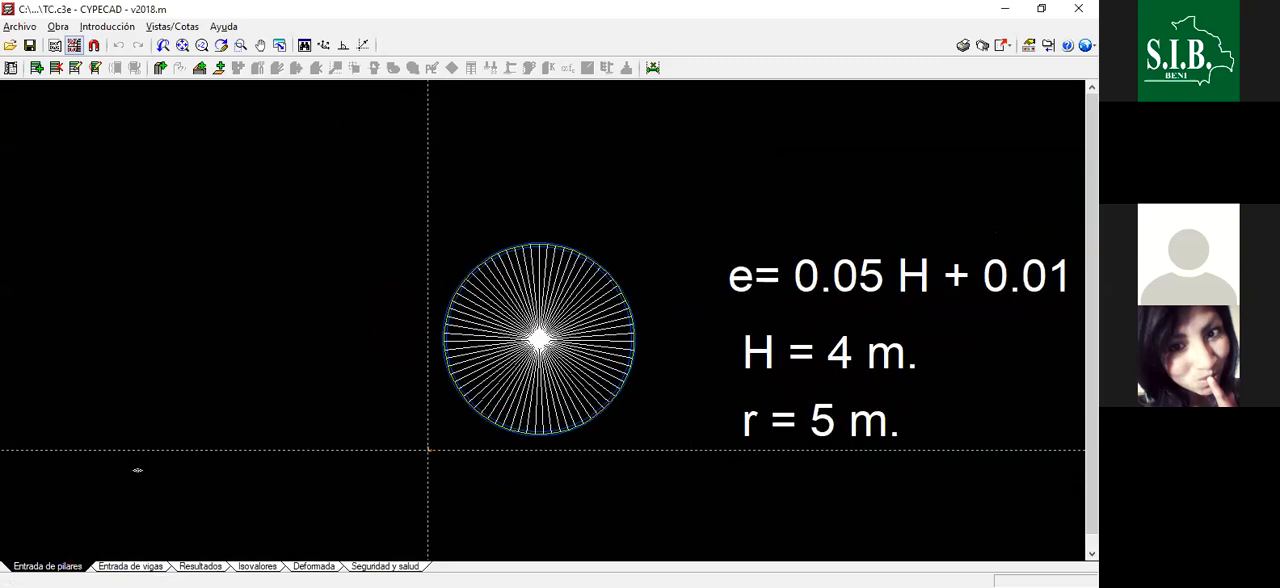
click(122, 565)
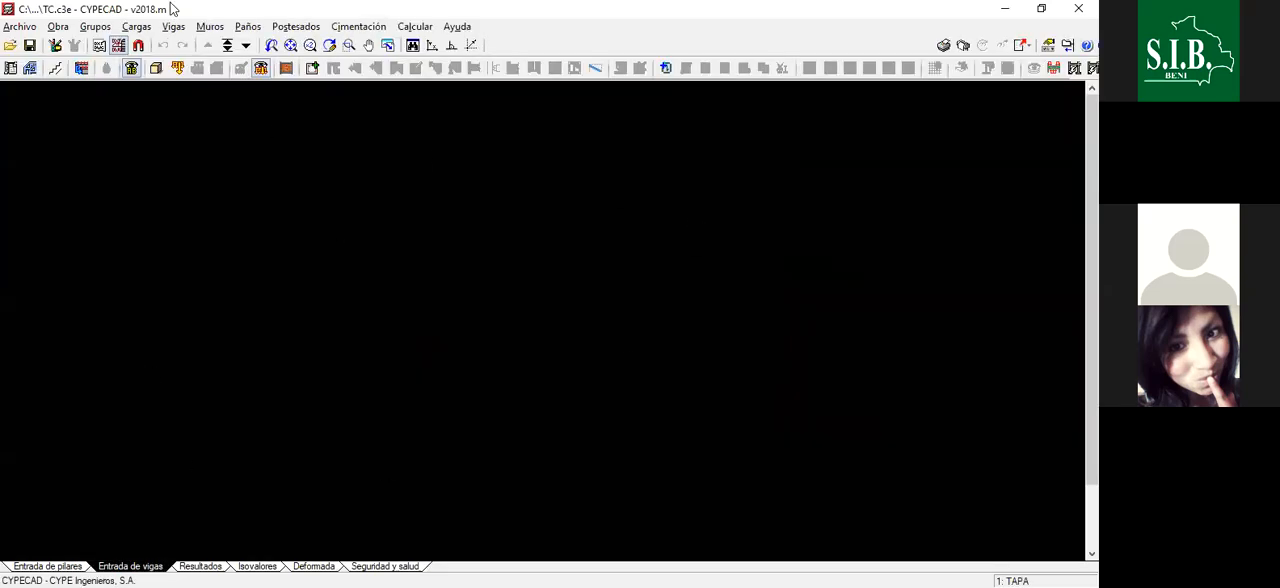
click(118, 45)
click(487, 266)
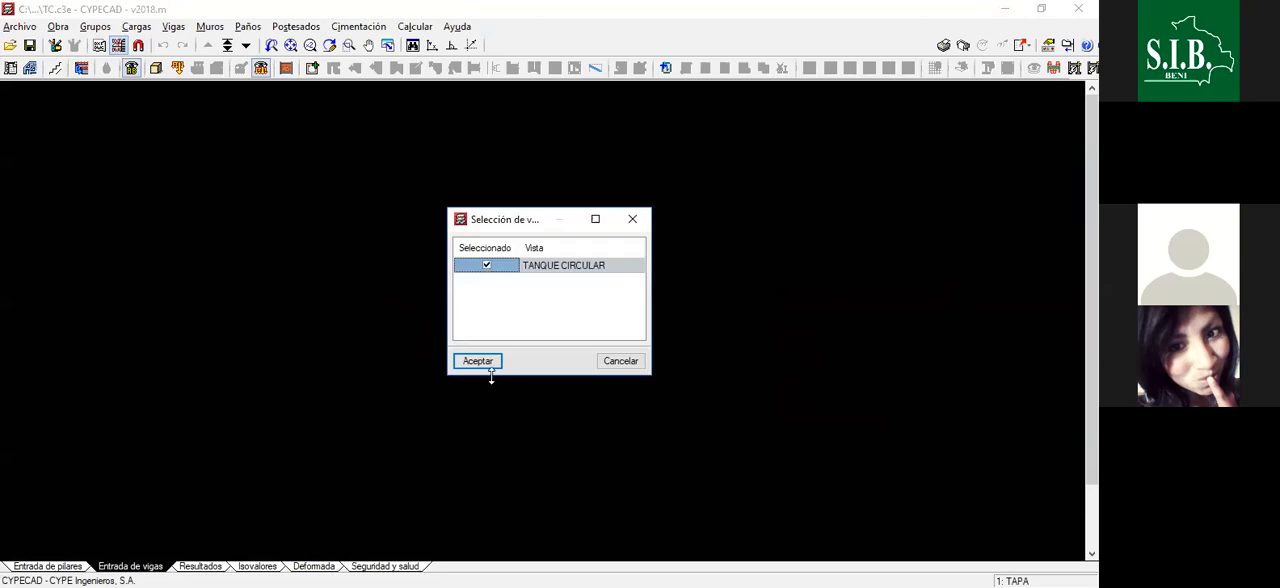
click(478, 361)
scroll(506, 289, up, 5)
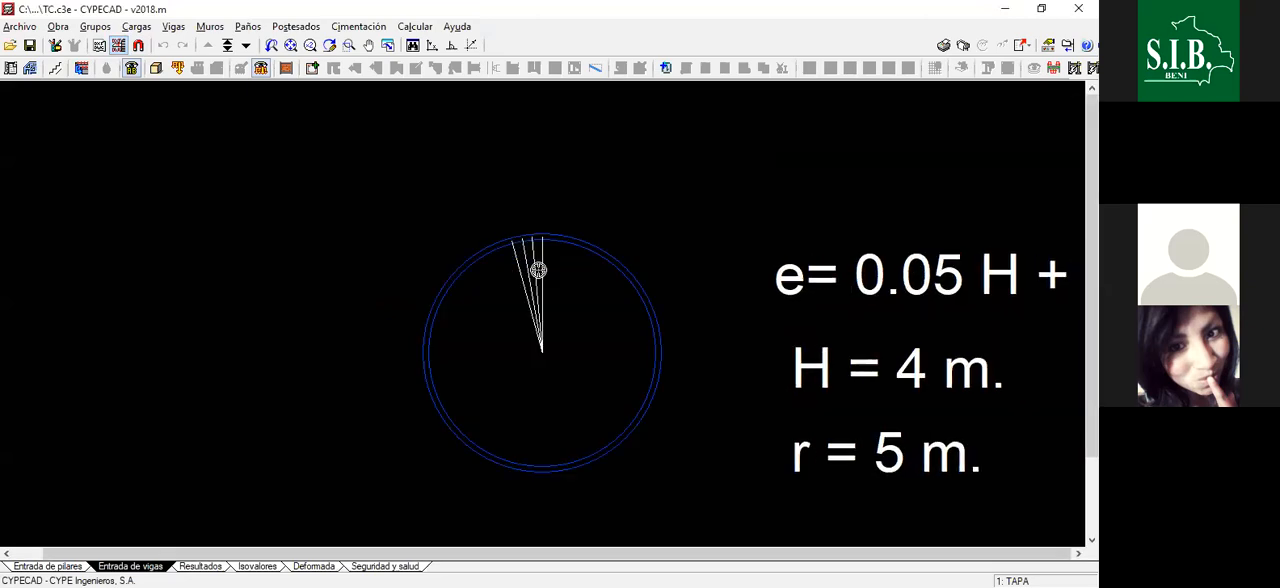
scroll(560, 248, down, 1)
scroll(514, 225, up, 4)
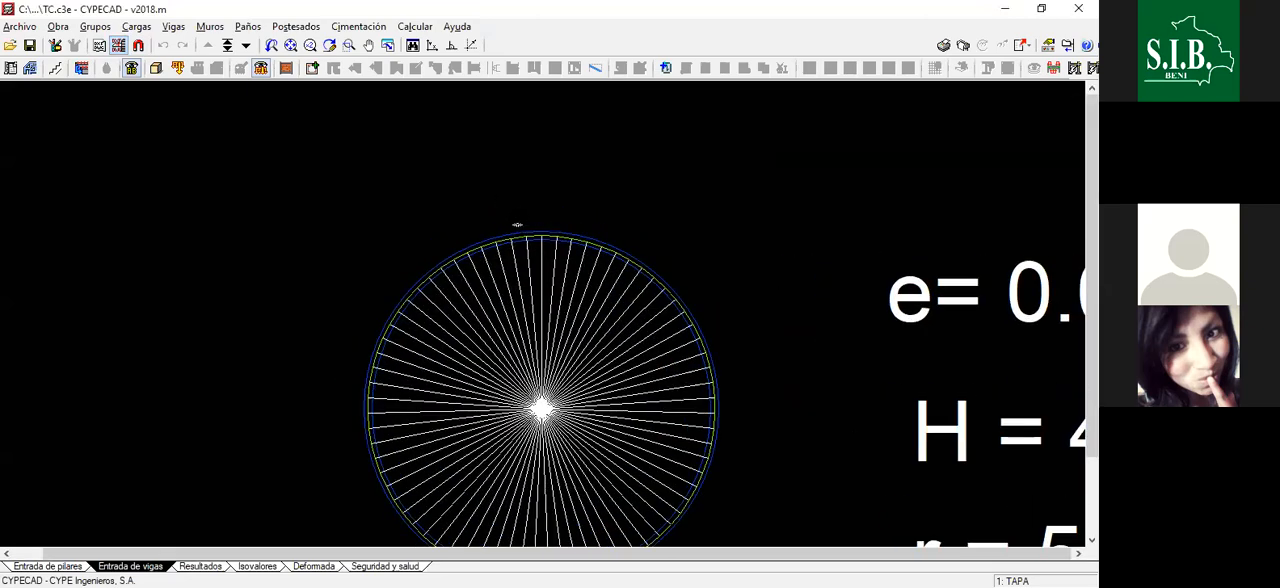
scroll(488, 233, down, 5)
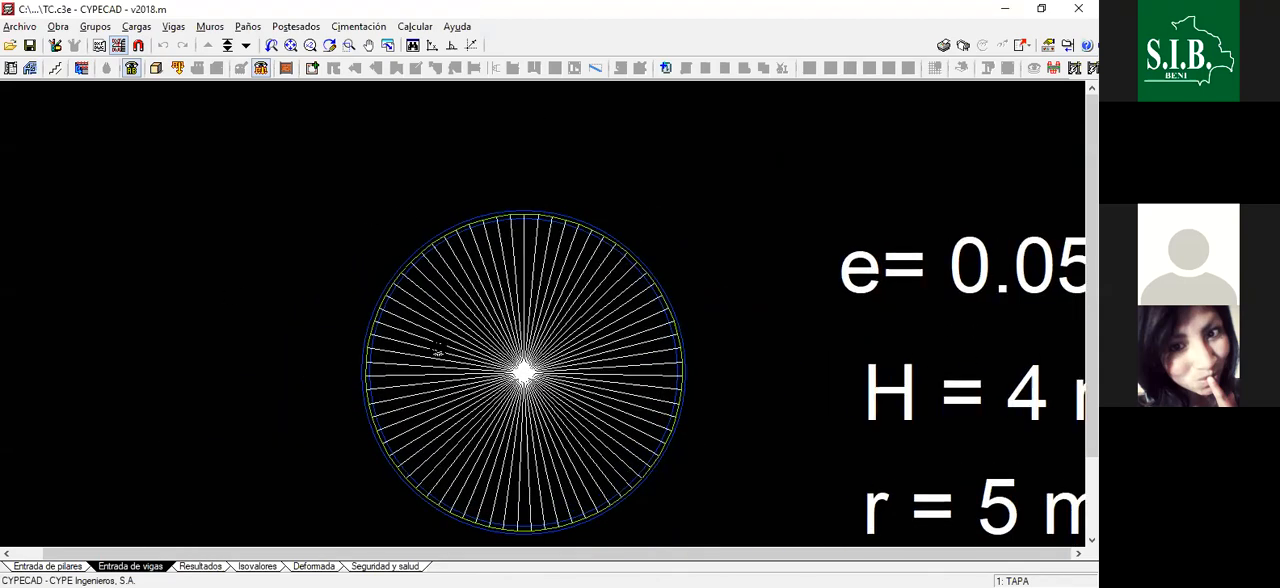
- Start entering a reinforced concrete wall (Muro de hormigón armado) up to the TAPA floor
click(210, 26)
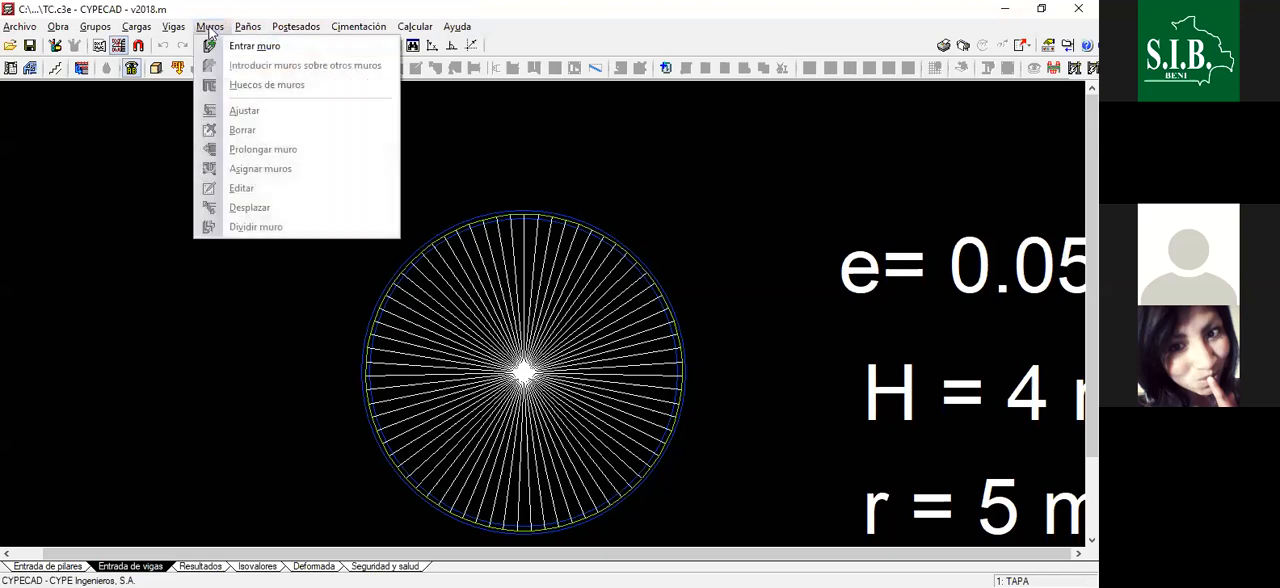
click(229, 46)
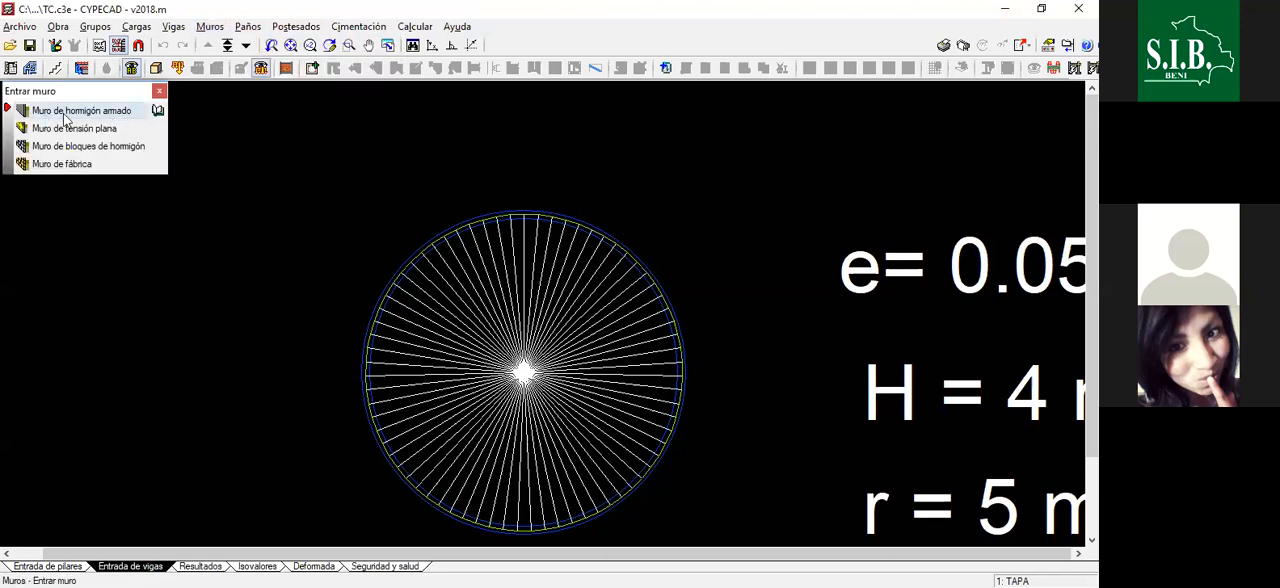
click(90, 111)
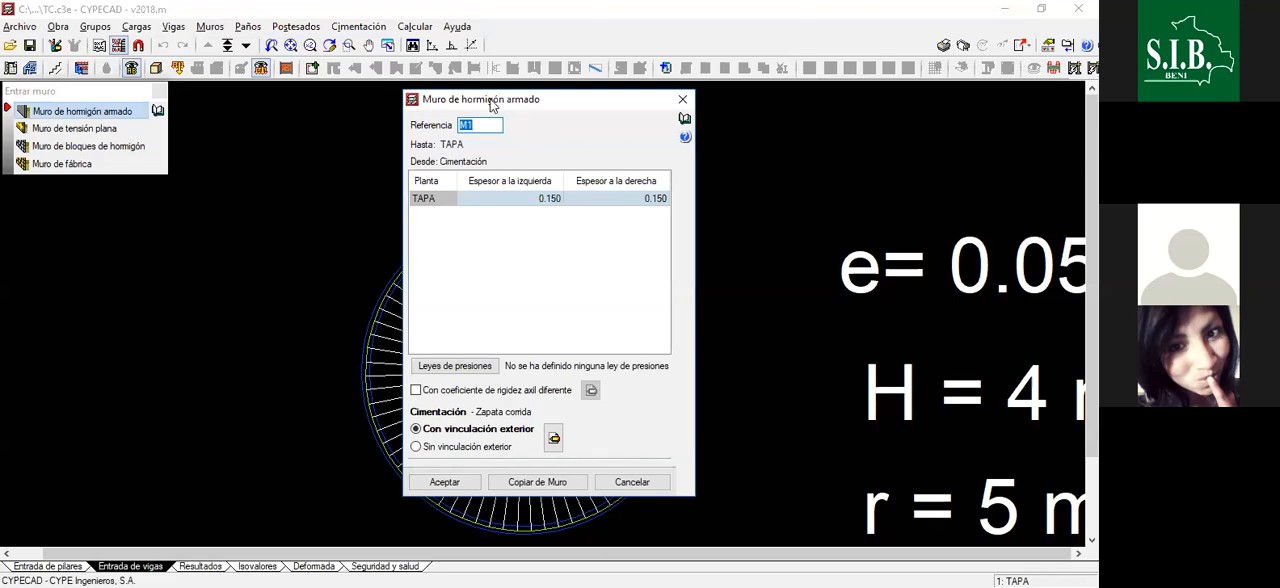
drag(489, 99, 493, 135)
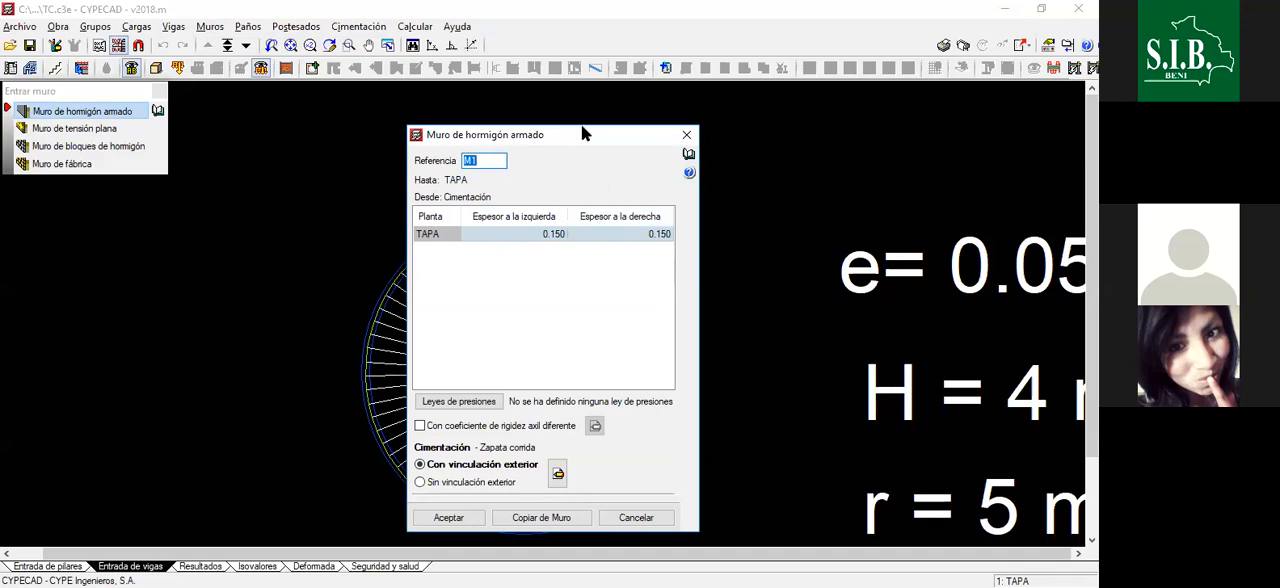
drag(577, 139, 514, 127)
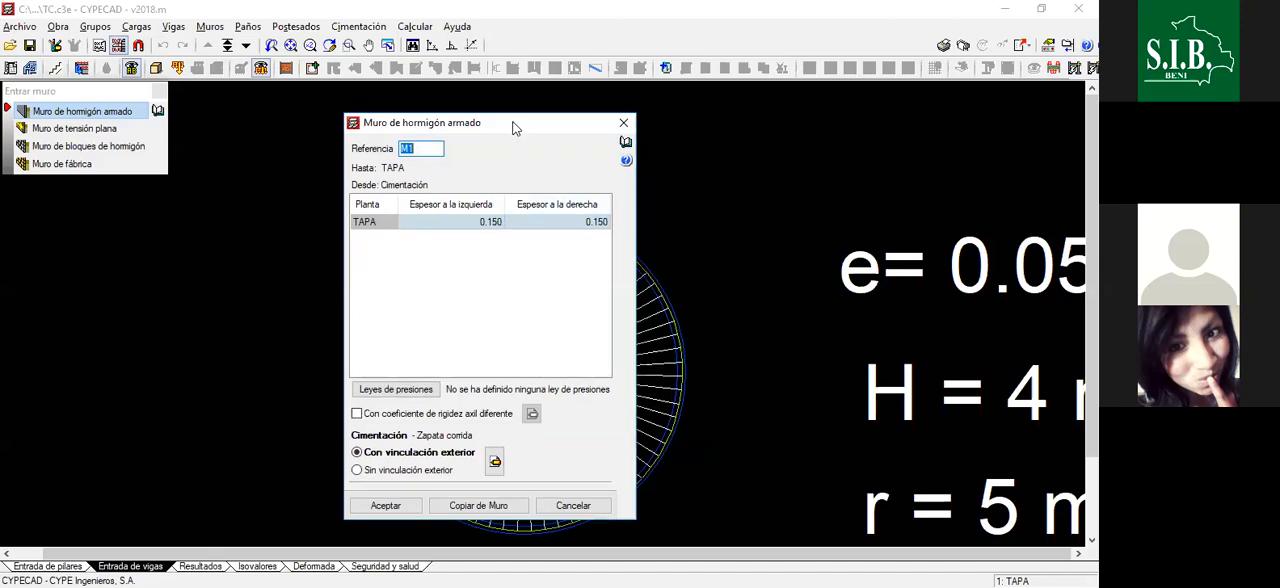
drag(514, 127, 523, 119)
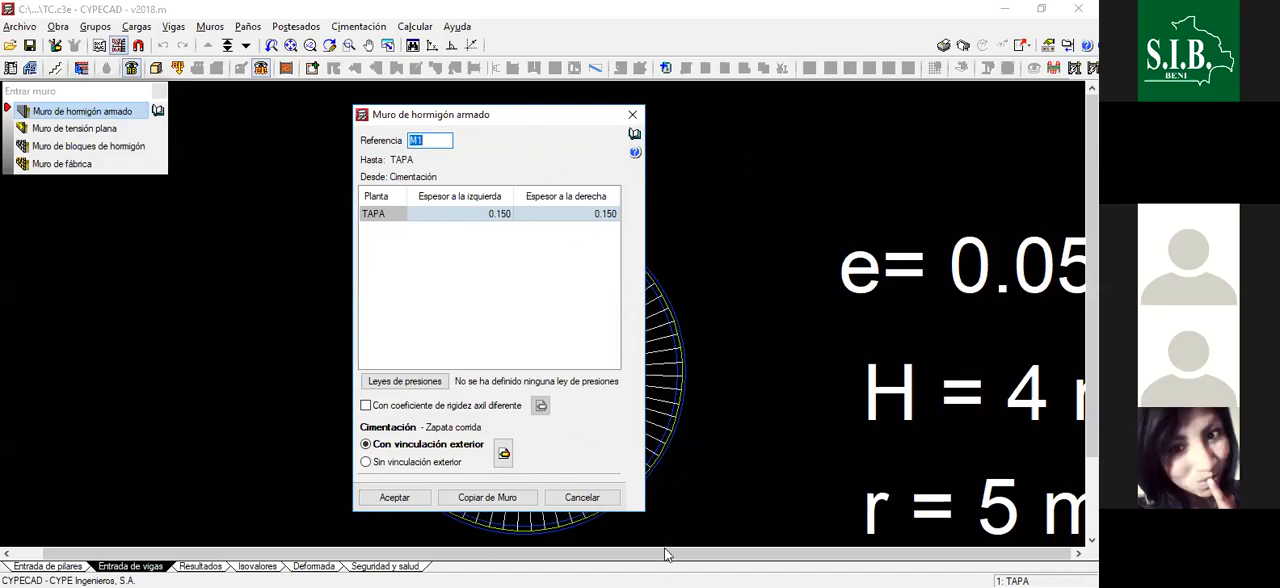
click(780, 585)
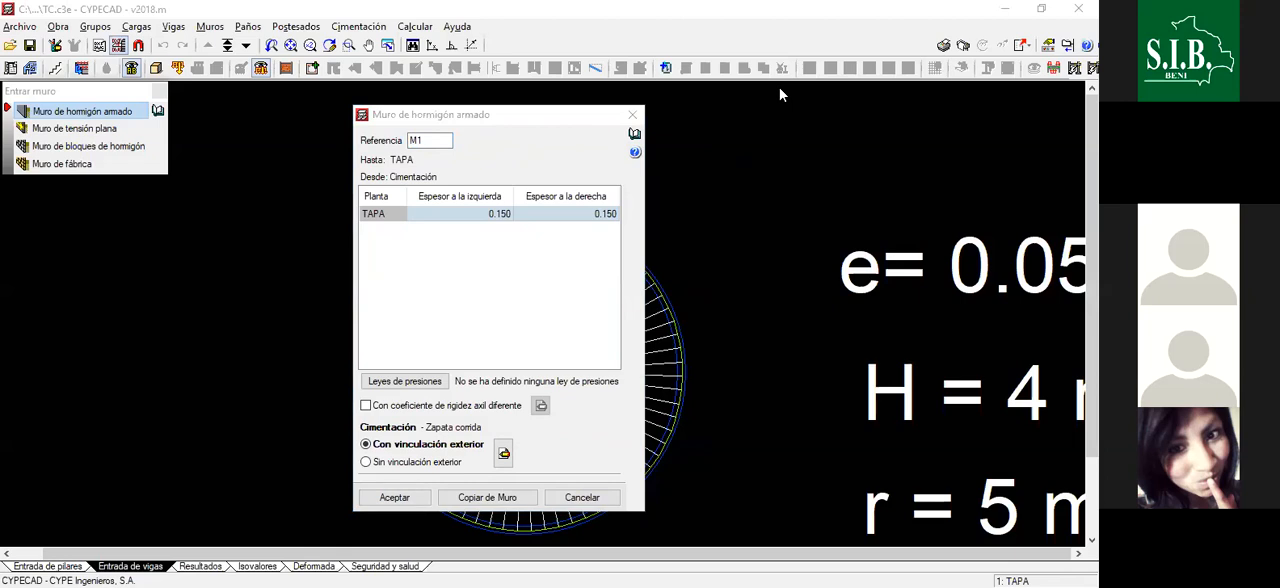
drag(486, 122, 535, 118)
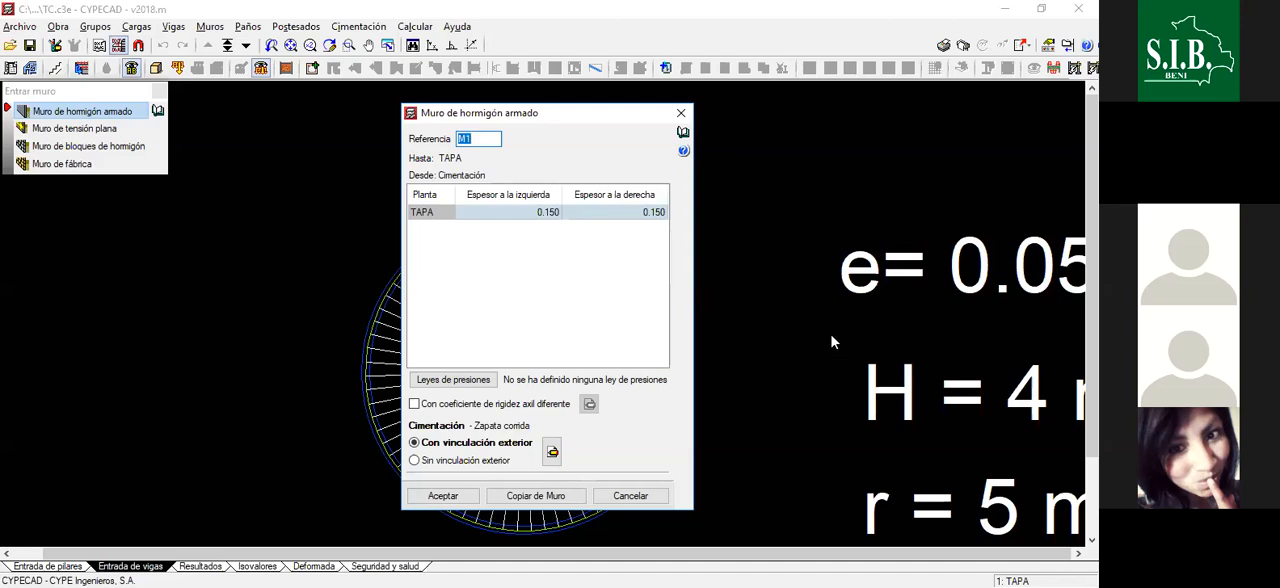
- Set the wall's left and right thicknesses at the TAPA floor to 0.125 each
click(533, 214)
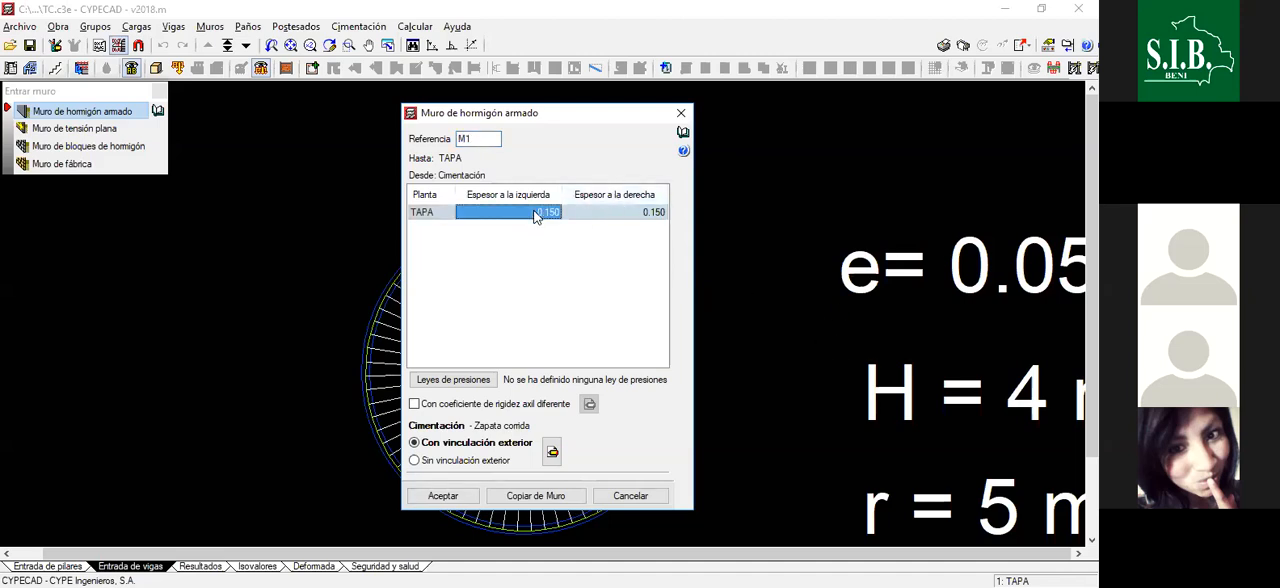
text(0.1)
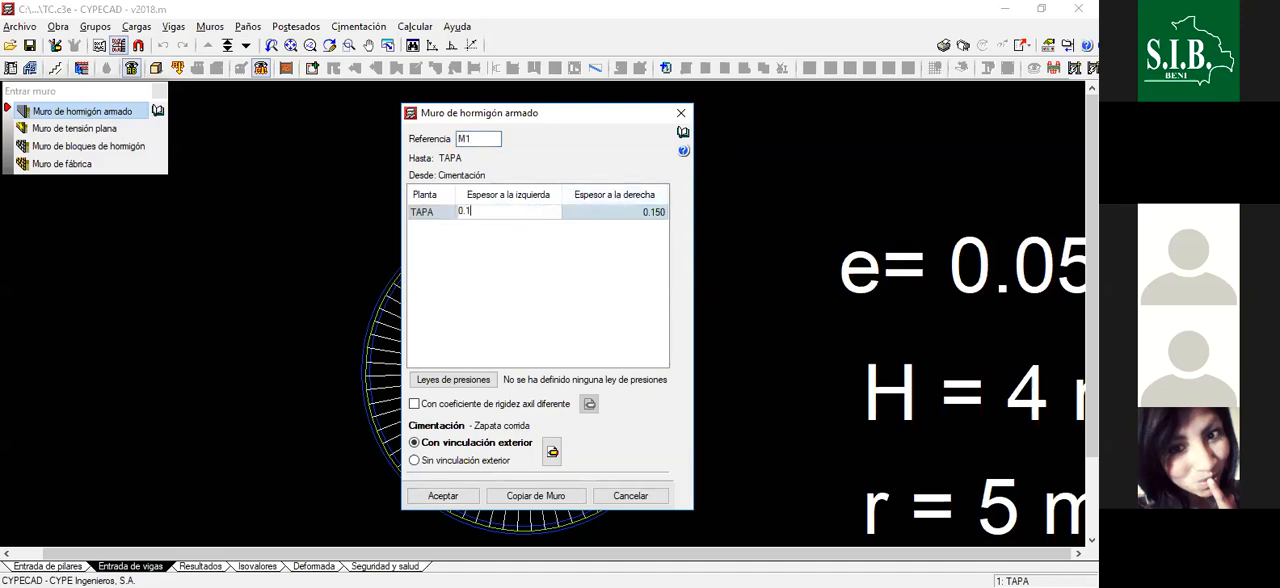
text(25)
key(Tab)
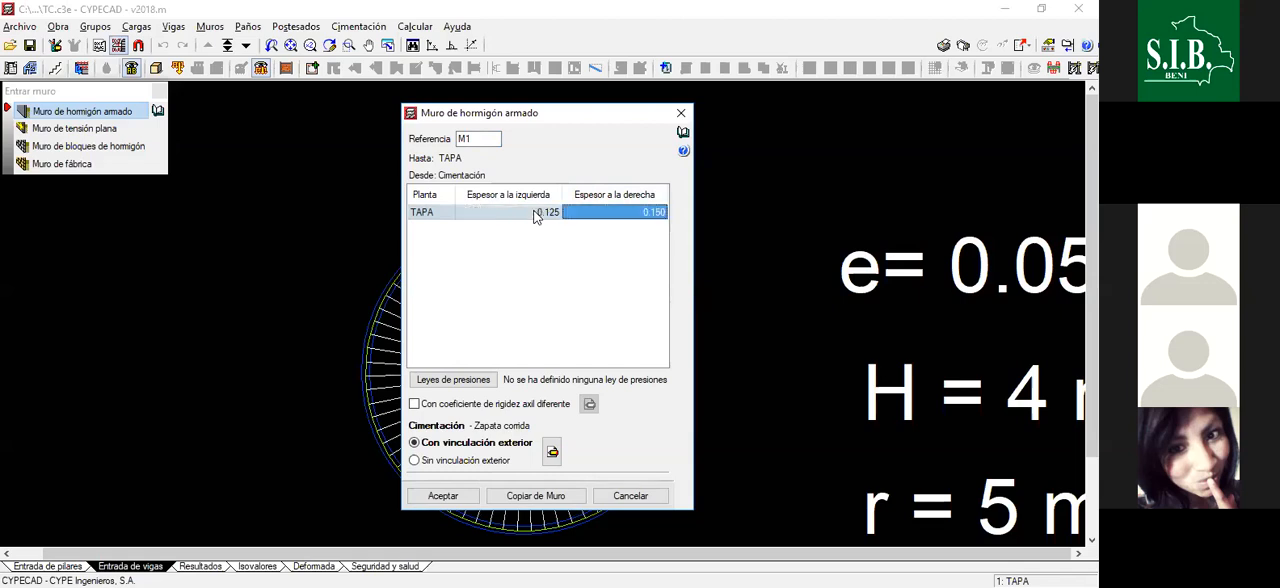
text(0.125)
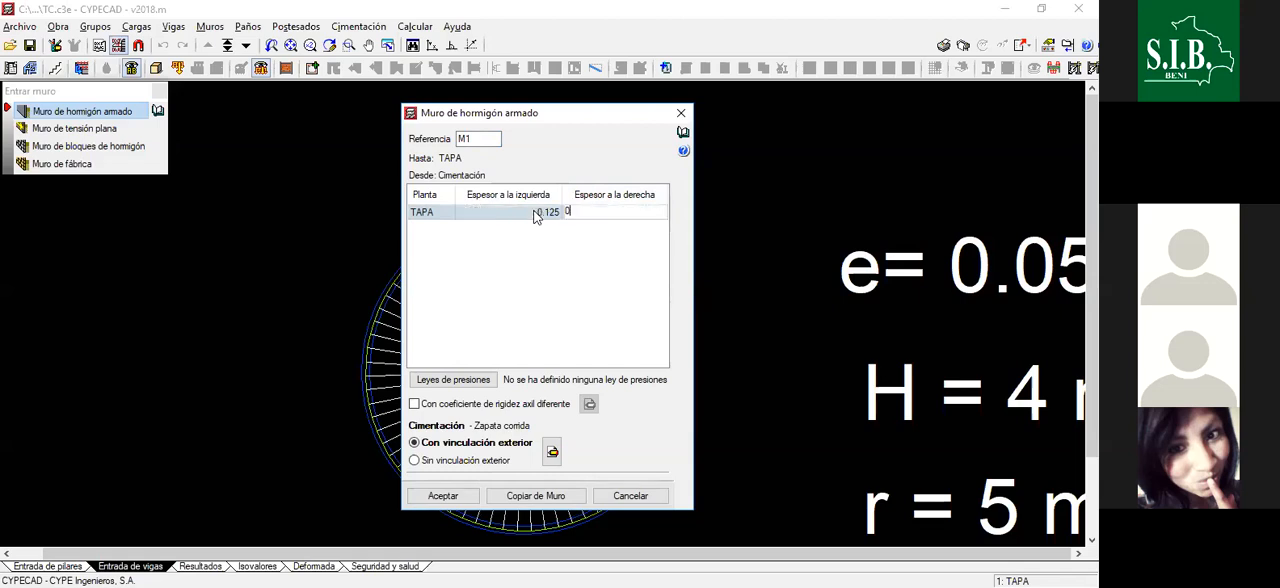
key(Tab)
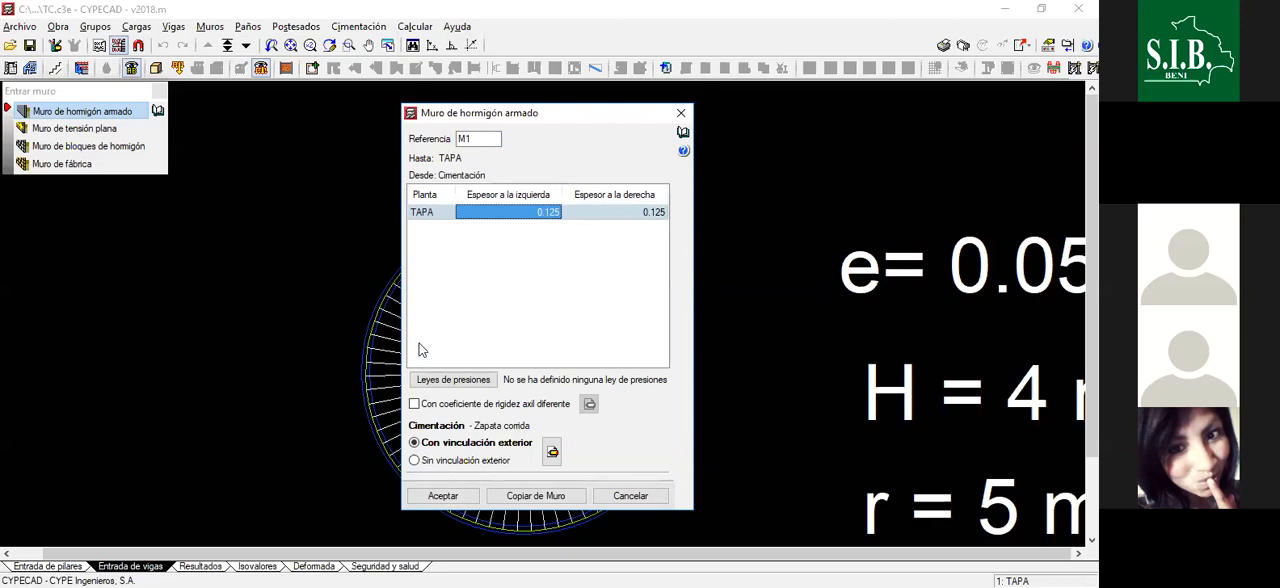
- Give the wall a foundation without exterior fixity (Sin vinculación exterior) of type Apeo, with a depth (Canto) of 0.4 m
click(416, 463)
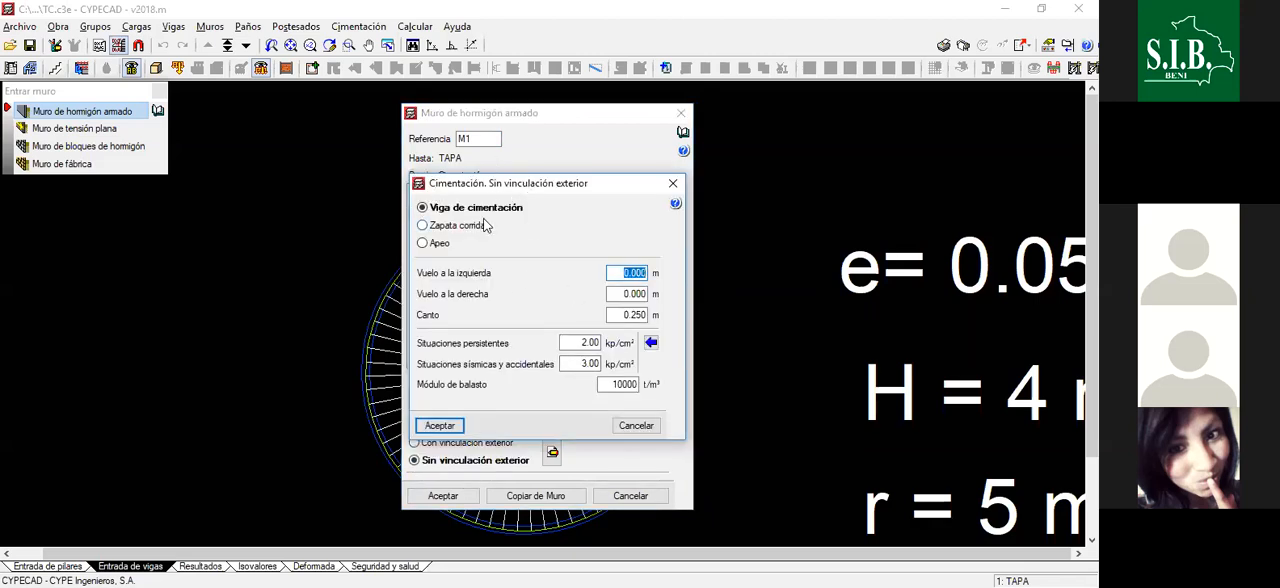
click(423, 244)
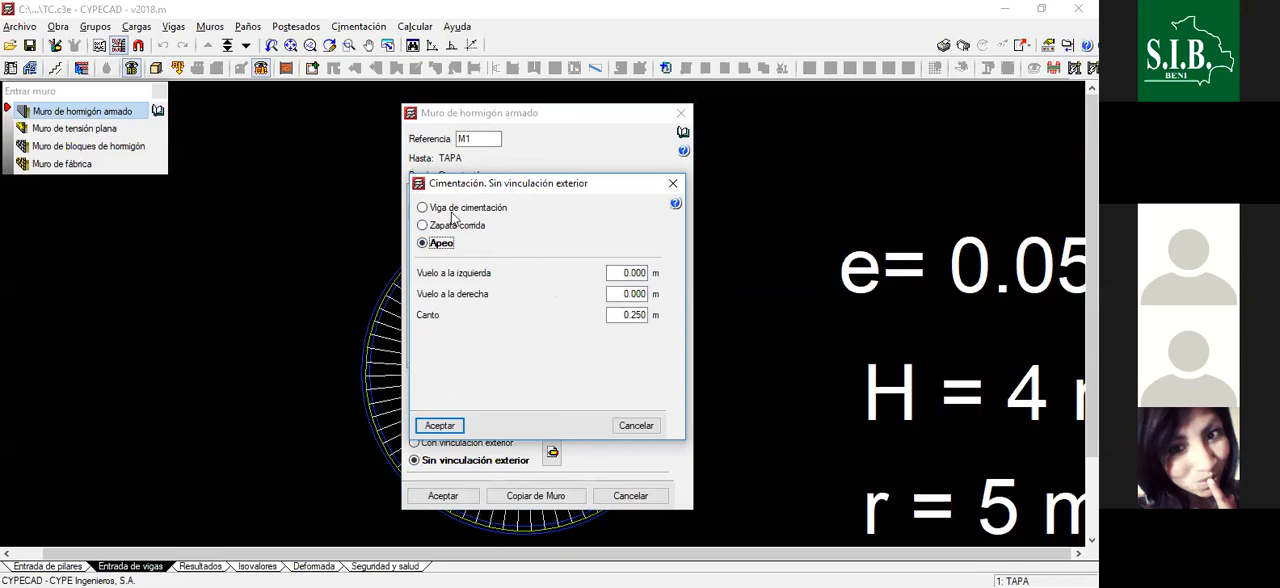
click(640, 317)
drag(631, 316, 650, 314)
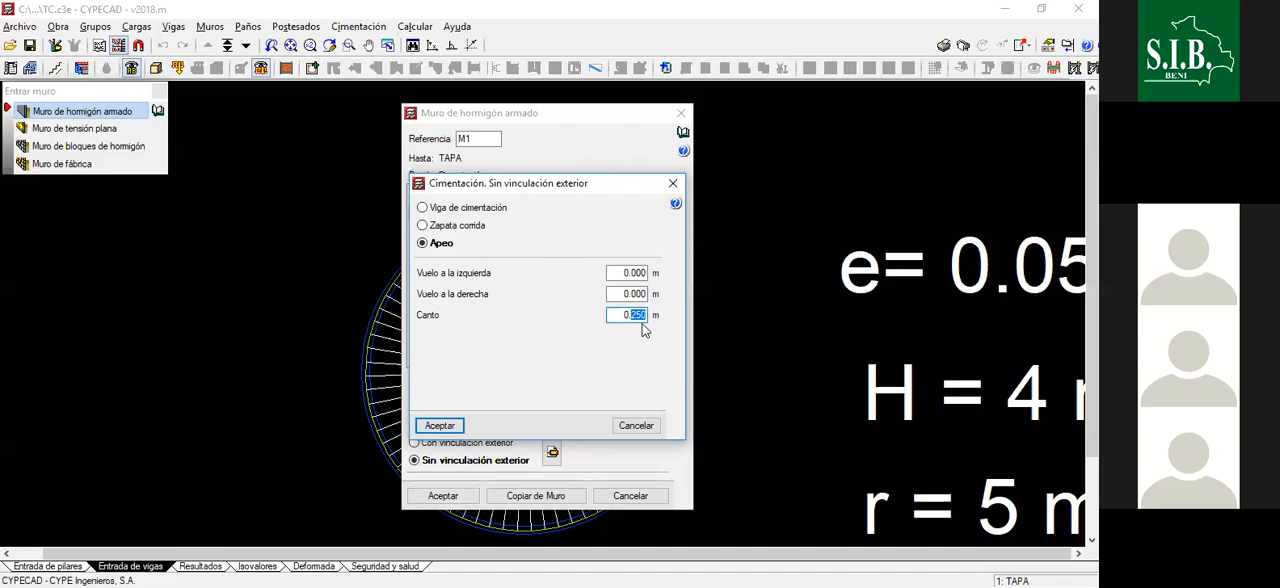
text(4)
click(446, 430)
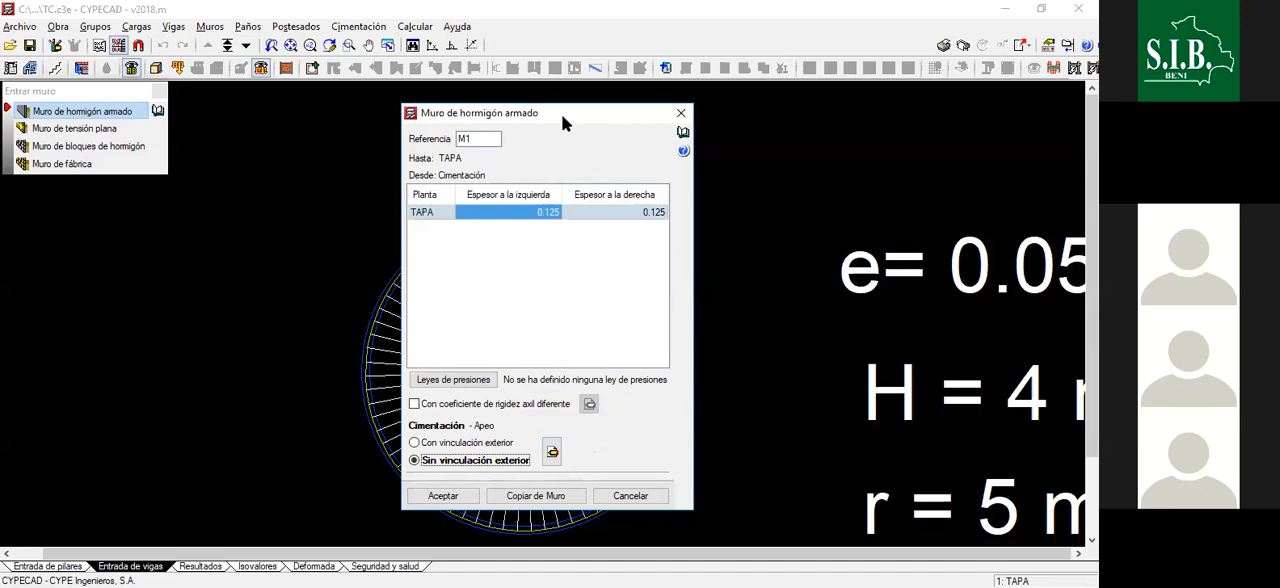
mouse_move(528, 120)
mouse_down()
mouse_move(506, 124)
mouse_move(517, 134)
mouse_up()
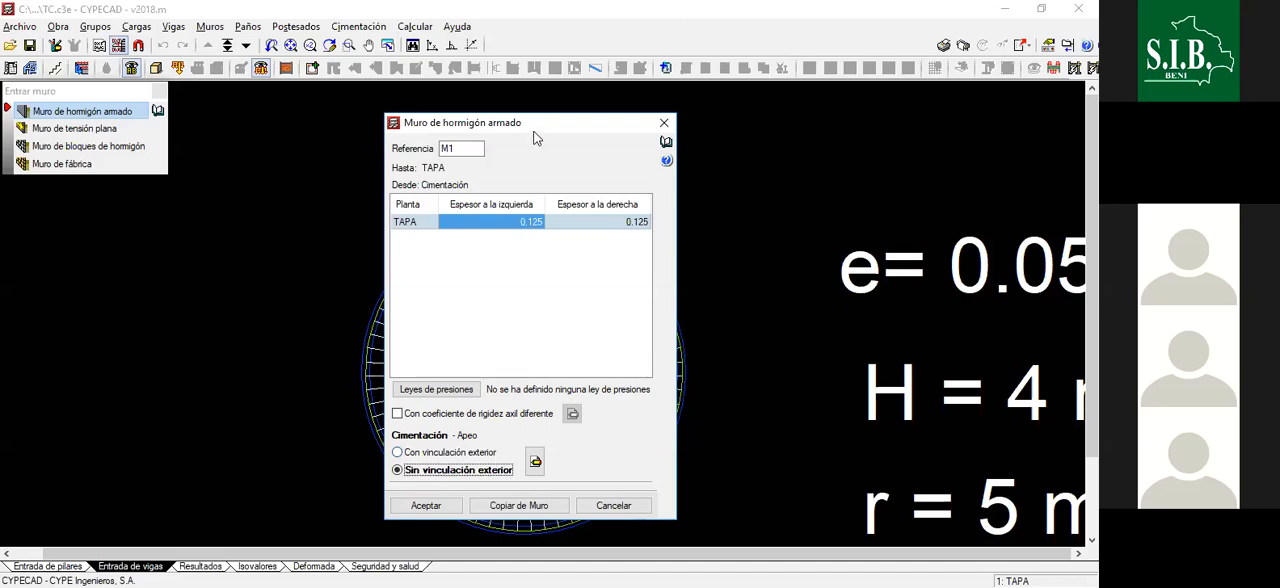
drag(534, 131, 518, 126)
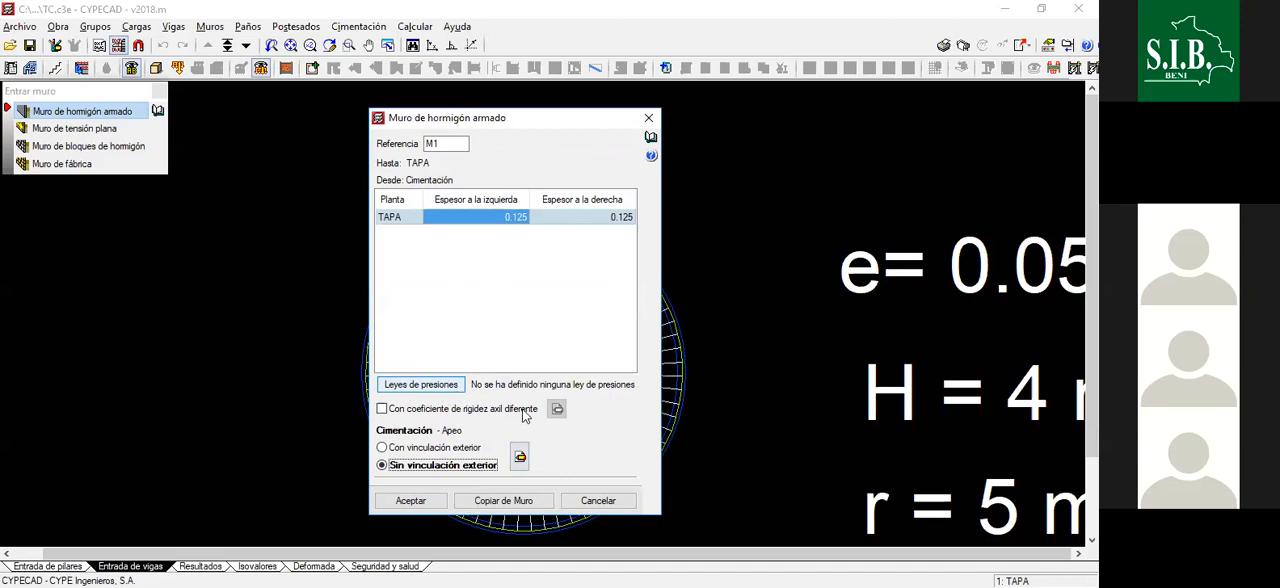
- Add a generic pressure law to the wall's list of pressure laws and name it EMPUJE DE TERRENO
click(421, 385)
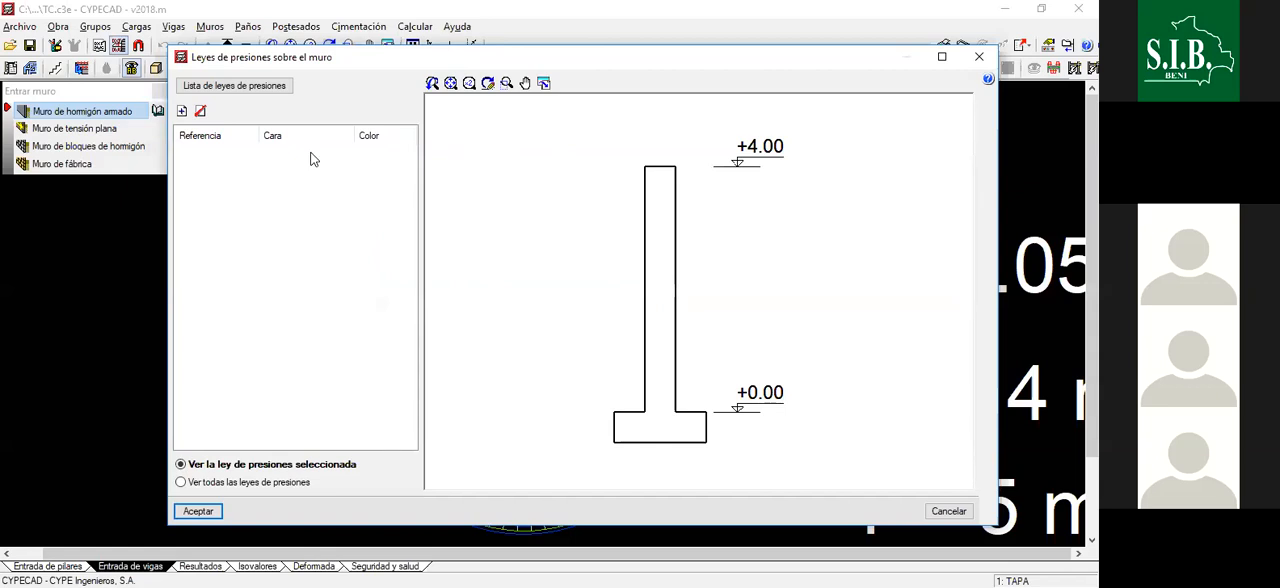
click(227, 88)
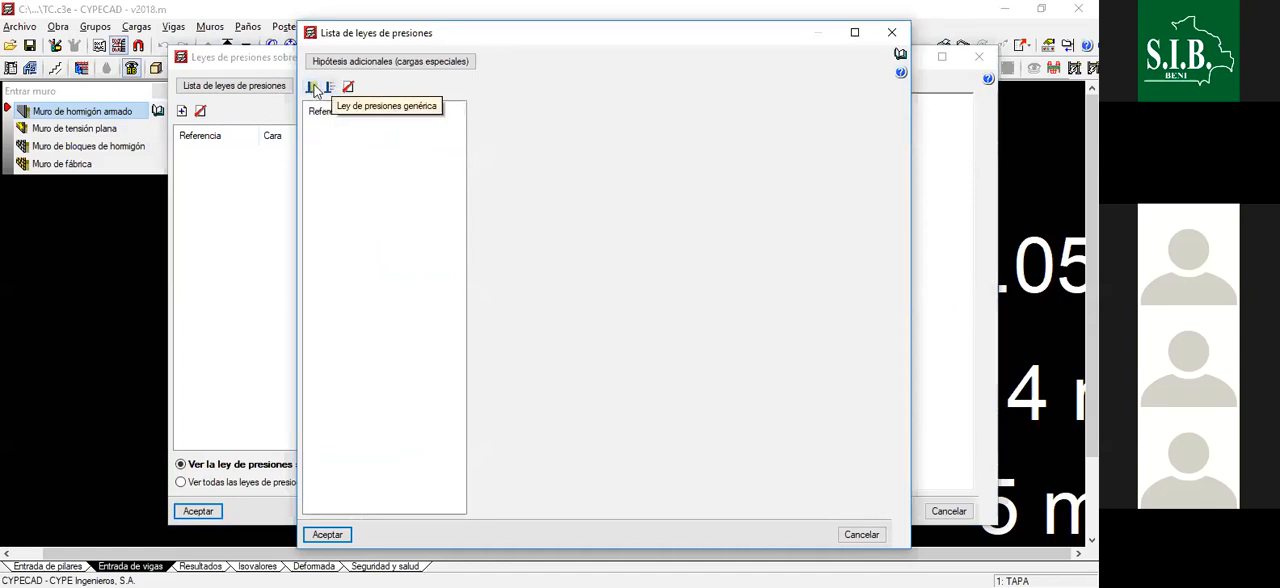
click(316, 90)
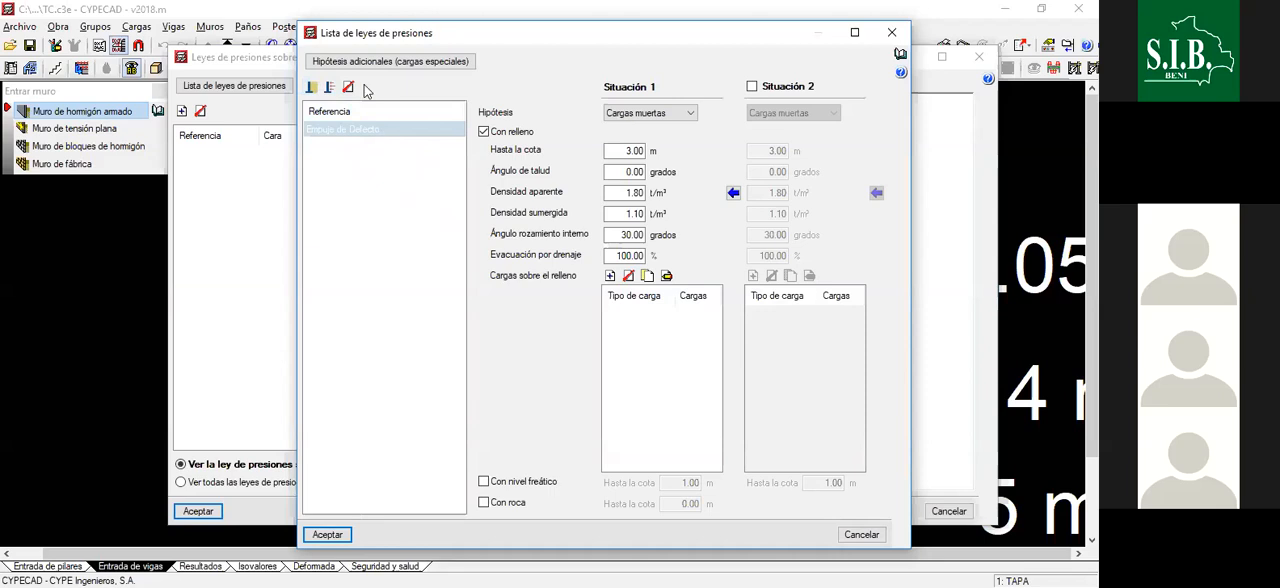
click(385, 128)
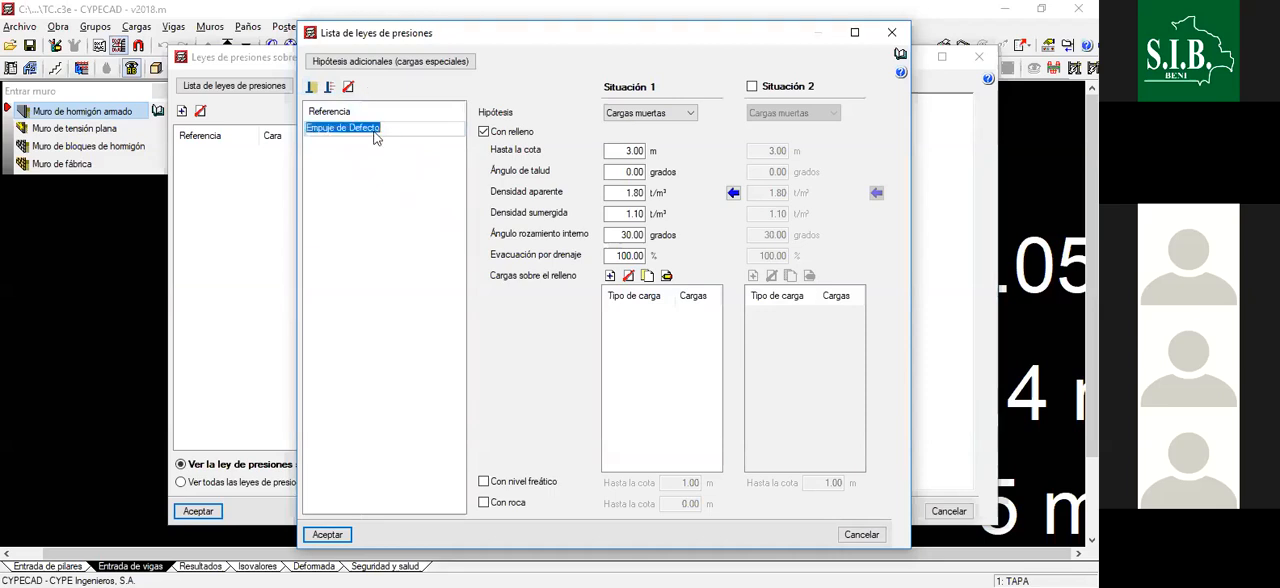
key(BackSpace)
text(EM)
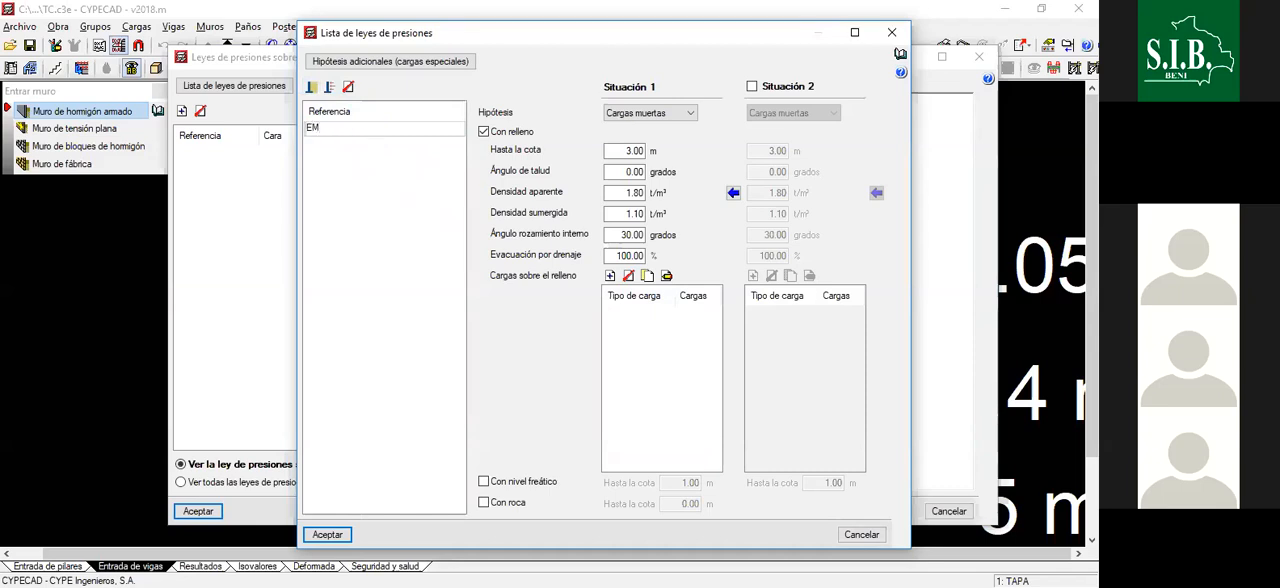
text(PUJE DE TERRENO)
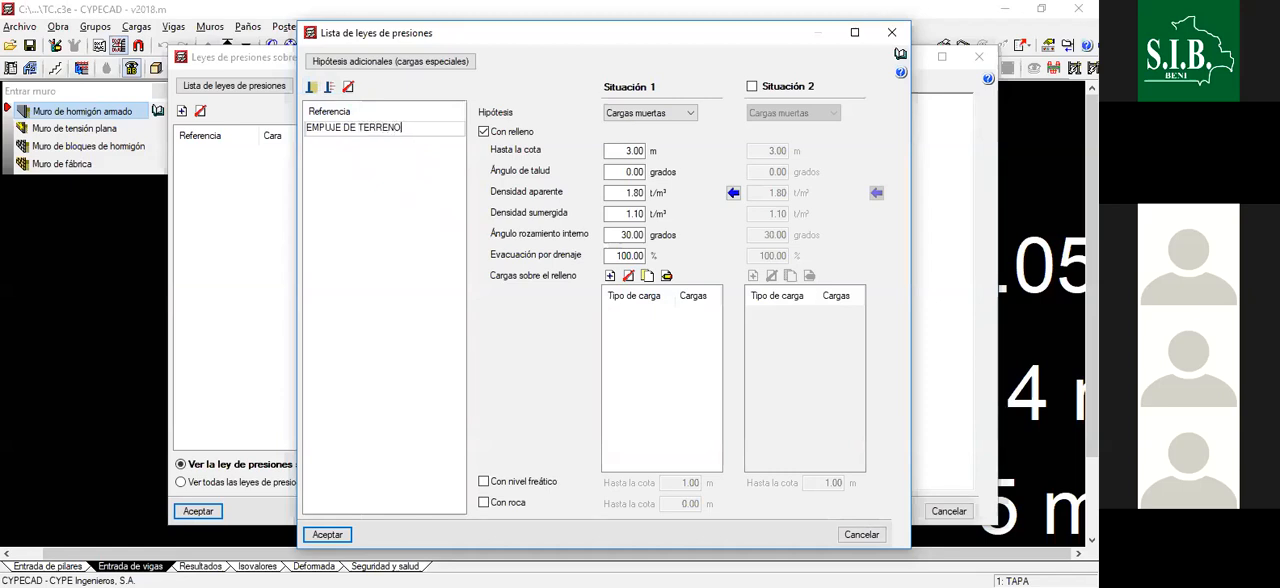
click(405, 156)
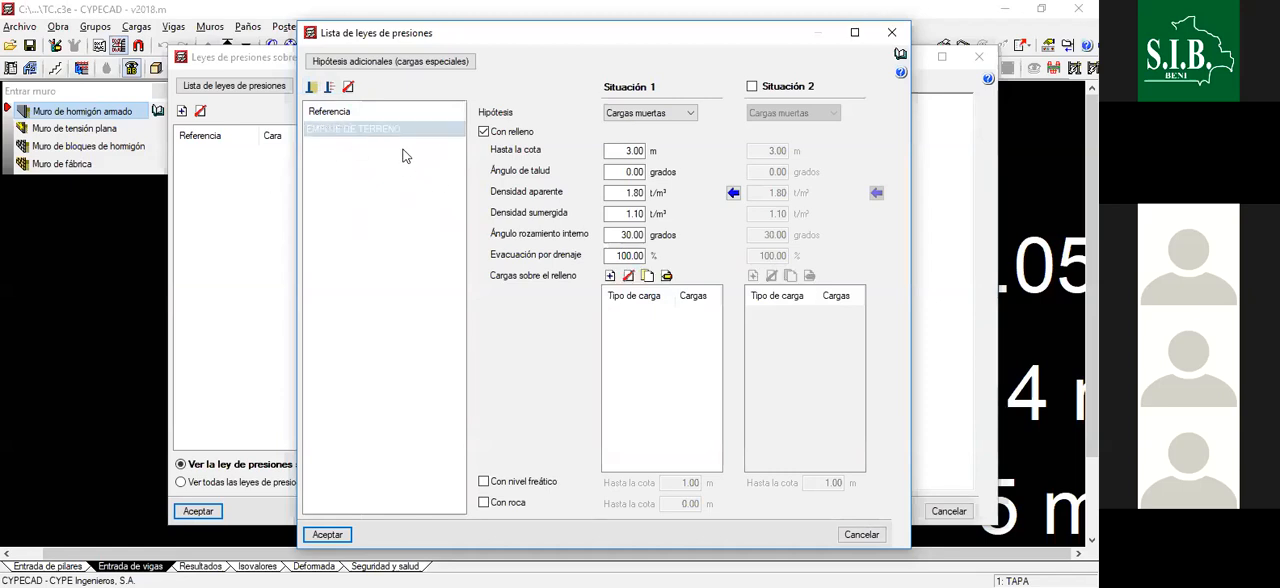
click(414, 131)
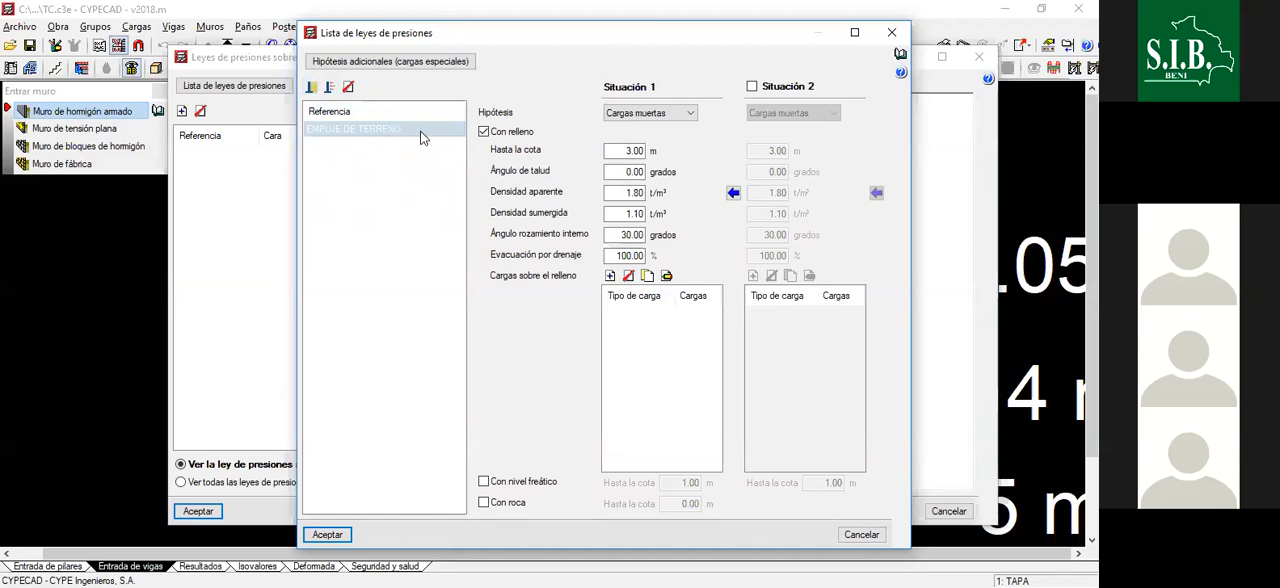
- Keep Cargas muertas as the hypothesis for Situación 1 and open its fill elevation (Hasta la cota) for editing
click(662, 116)
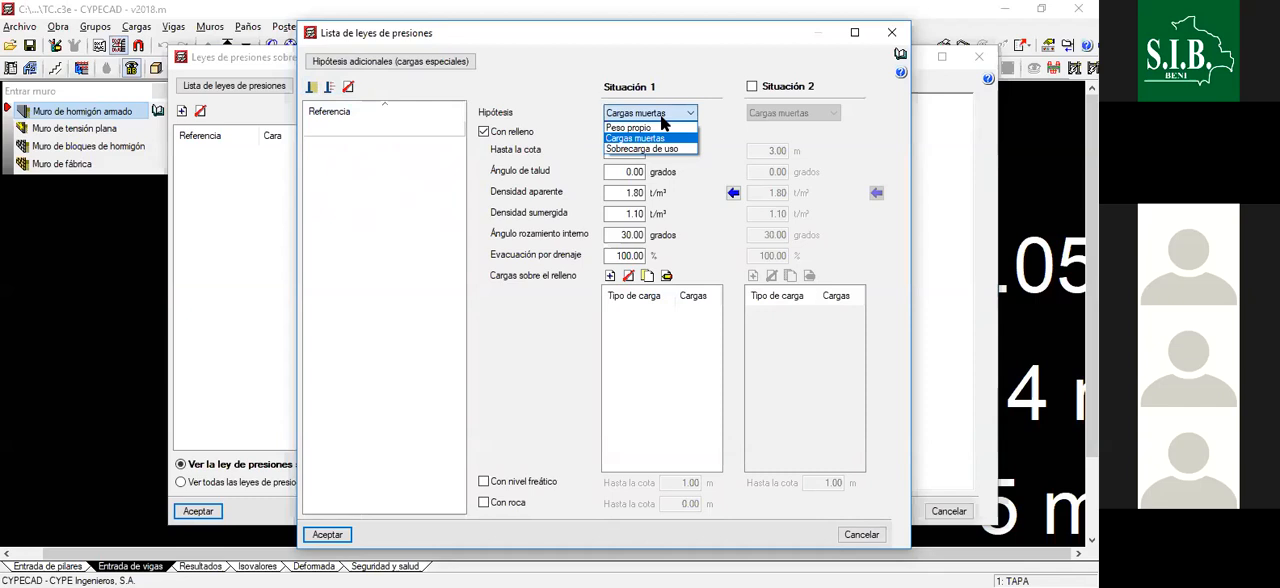
click(662, 116)
click(662, 116)
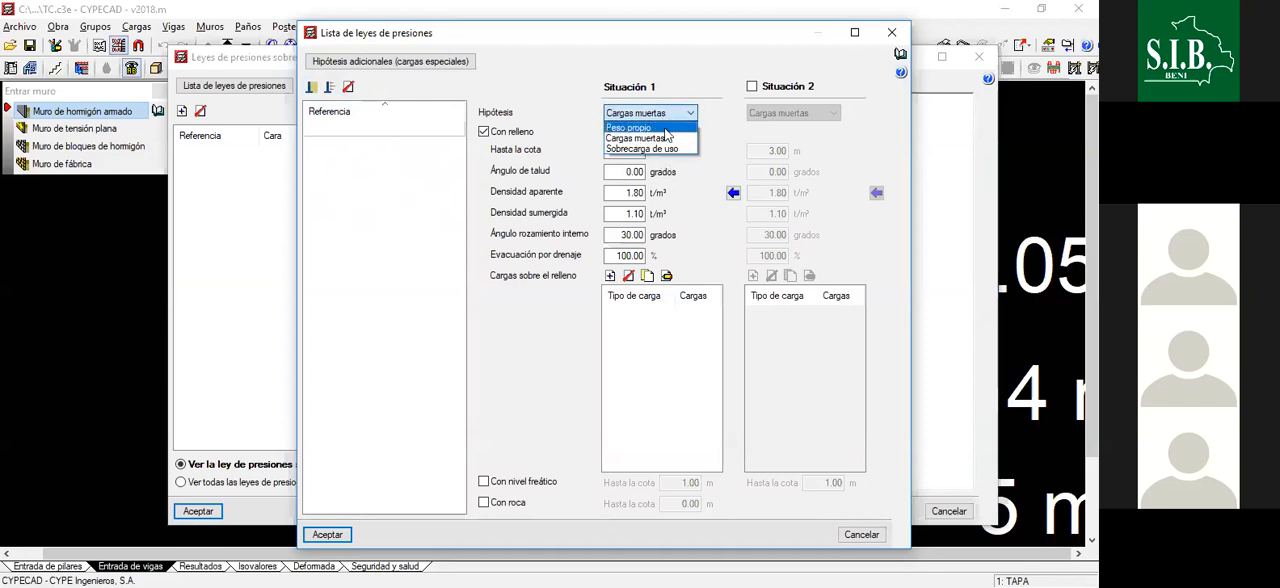
click(662, 125)
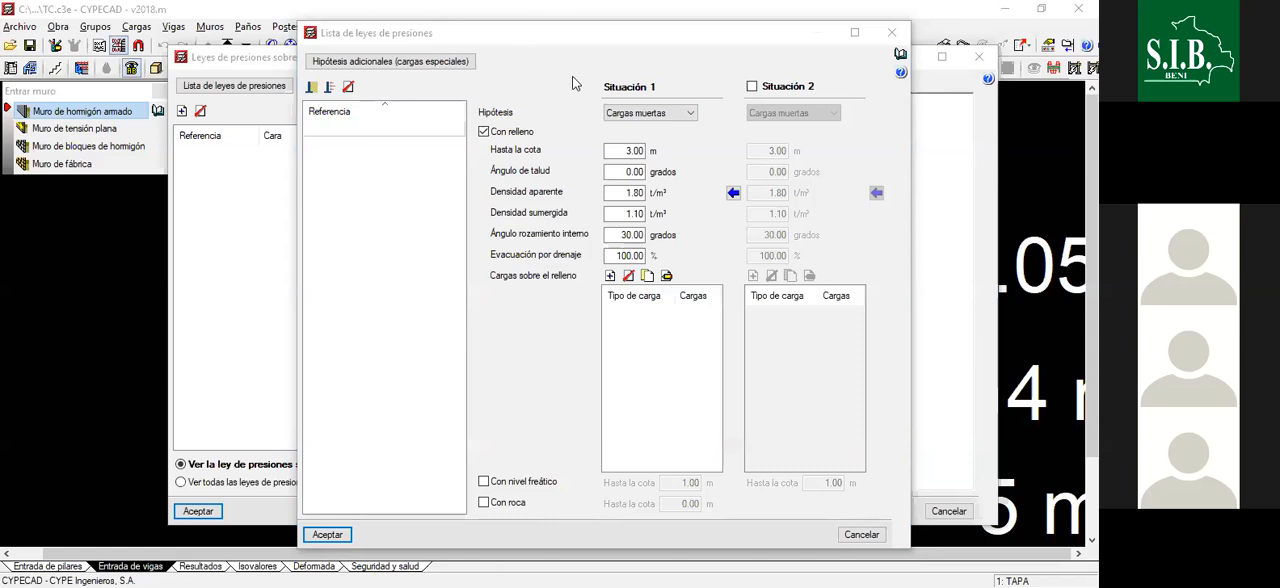
click(616, 152)
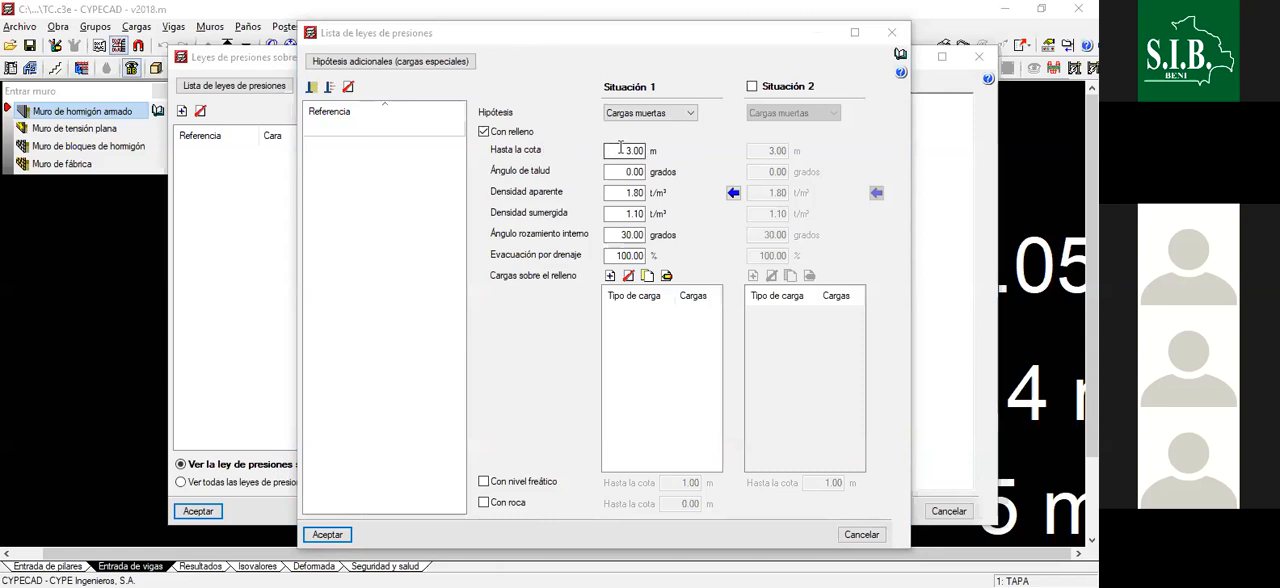
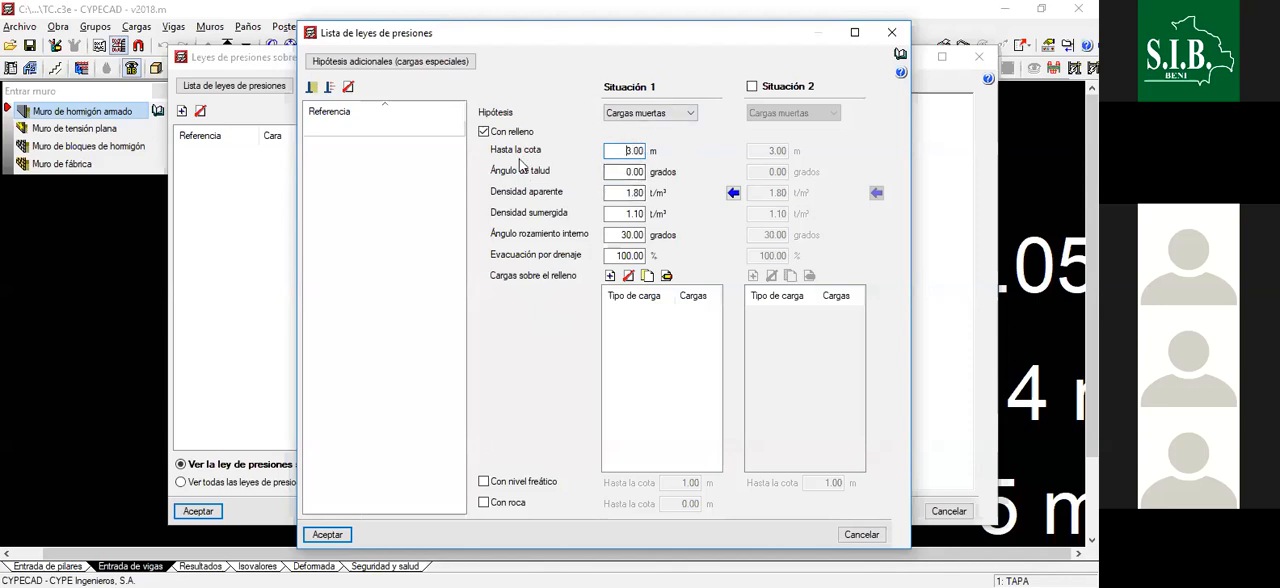
- Set the fill elevation (Hasta la cota) in Situación 1 of the EMPUJE DE TERRENO law to 1.6 m
mouse_move(643, 245)
drag(625, 150, 647, 150)
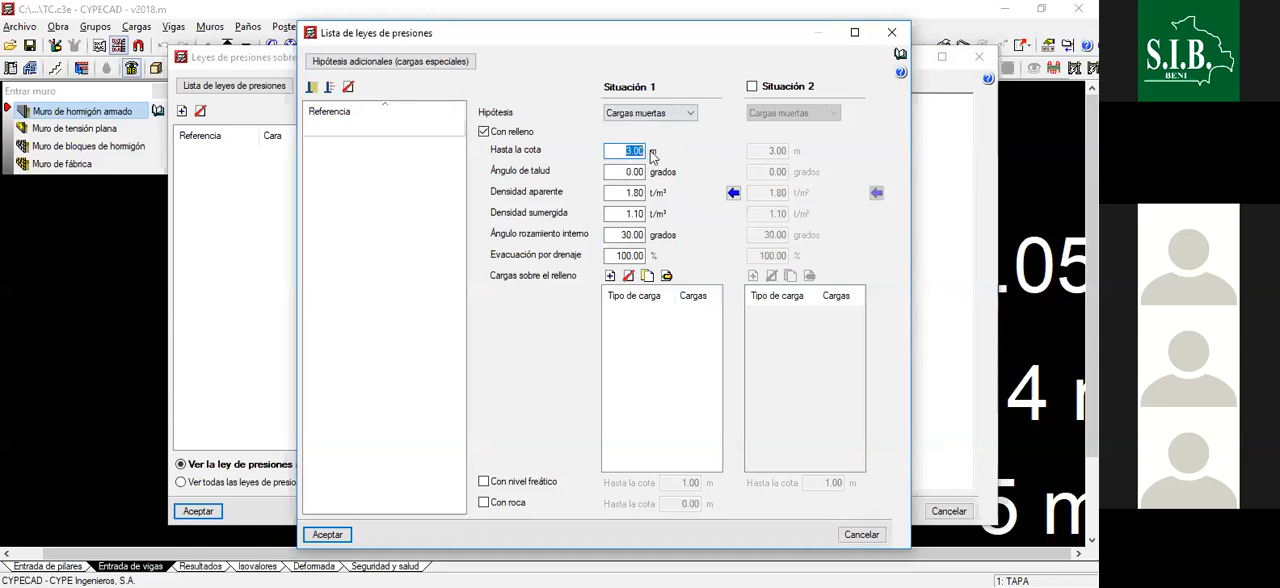
text(1.6)
key(Tab)
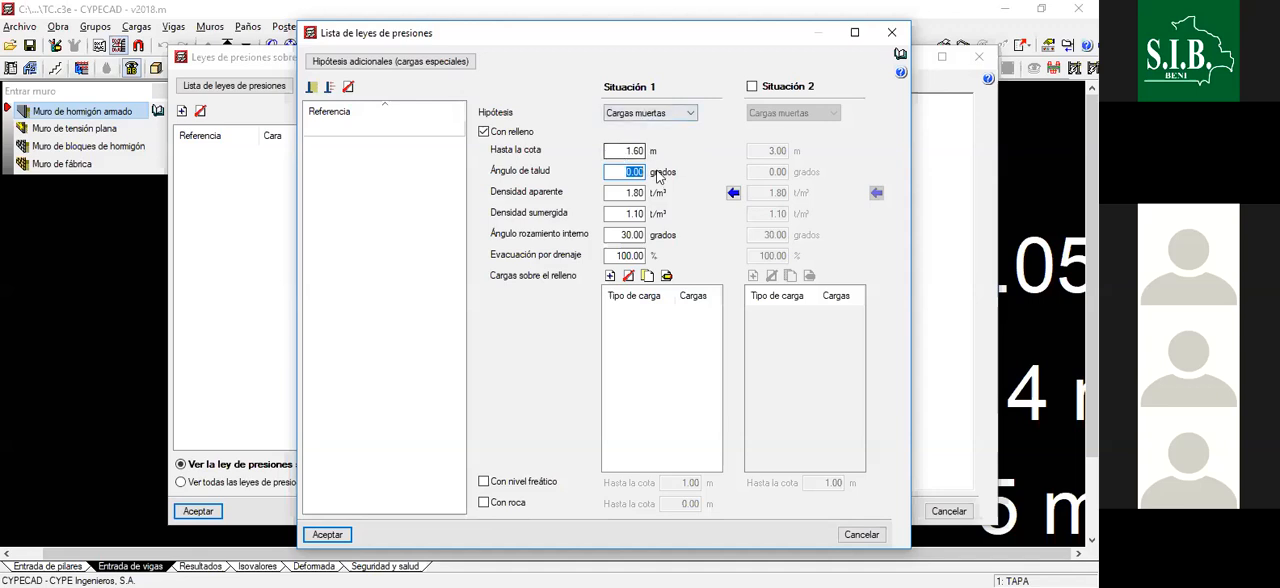
- Review the fill's apparent and submerged densities, internal friction angle and drainage percentage, and the Con nivel freático option
click(628, 193)
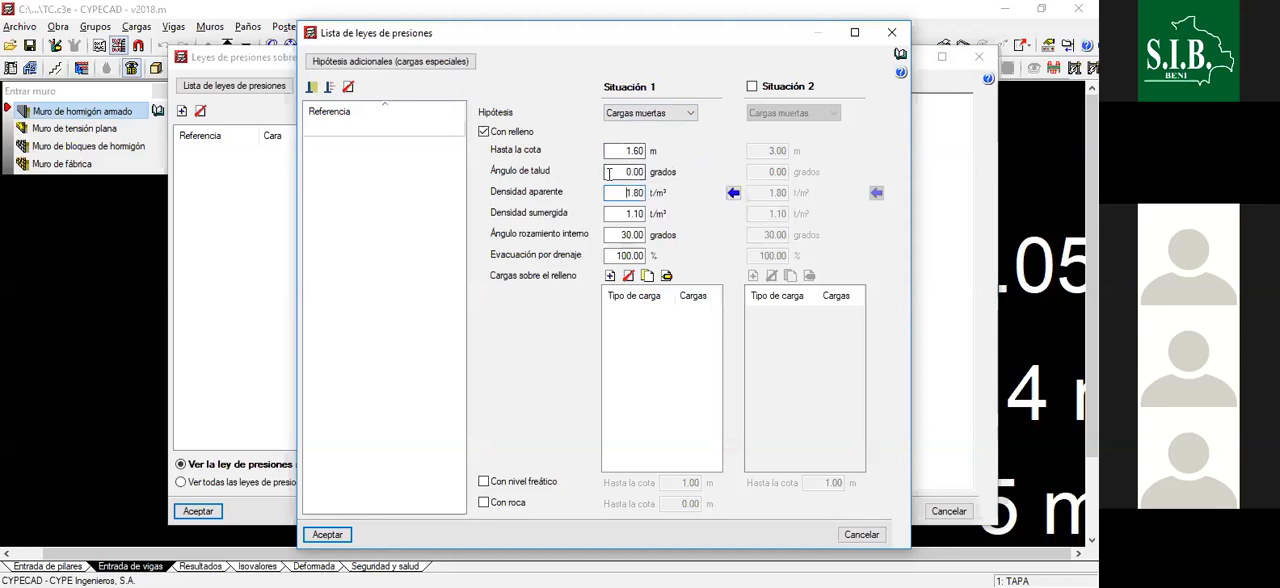
drag(620, 193, 653, 195)
click(625, 192)
click(622, 213)
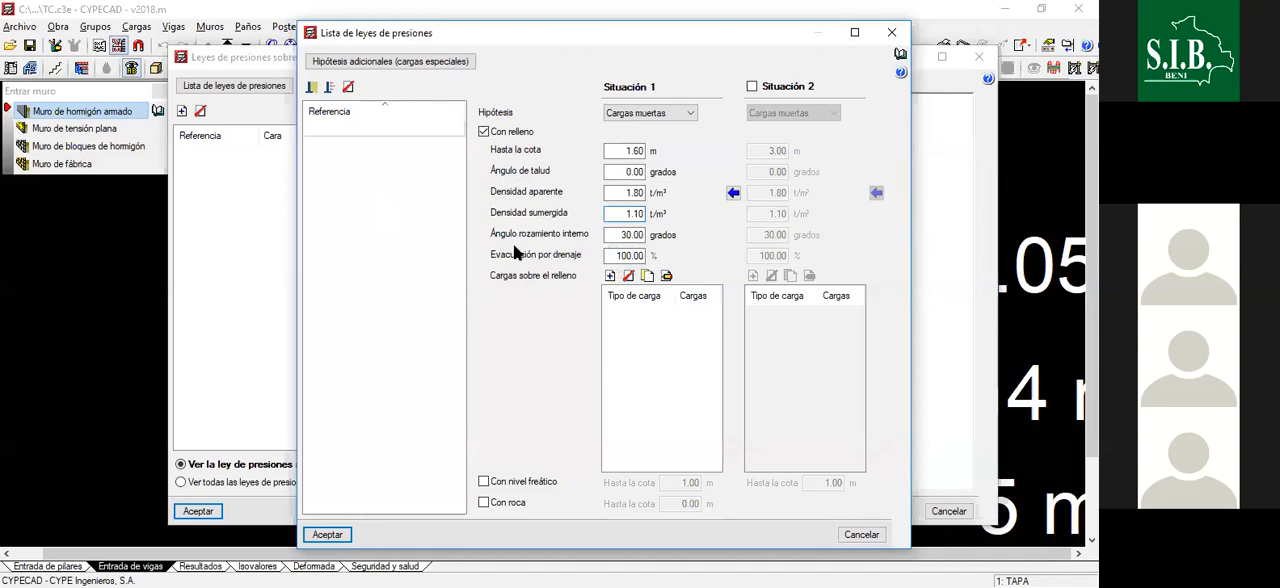
double_click(625, 256)
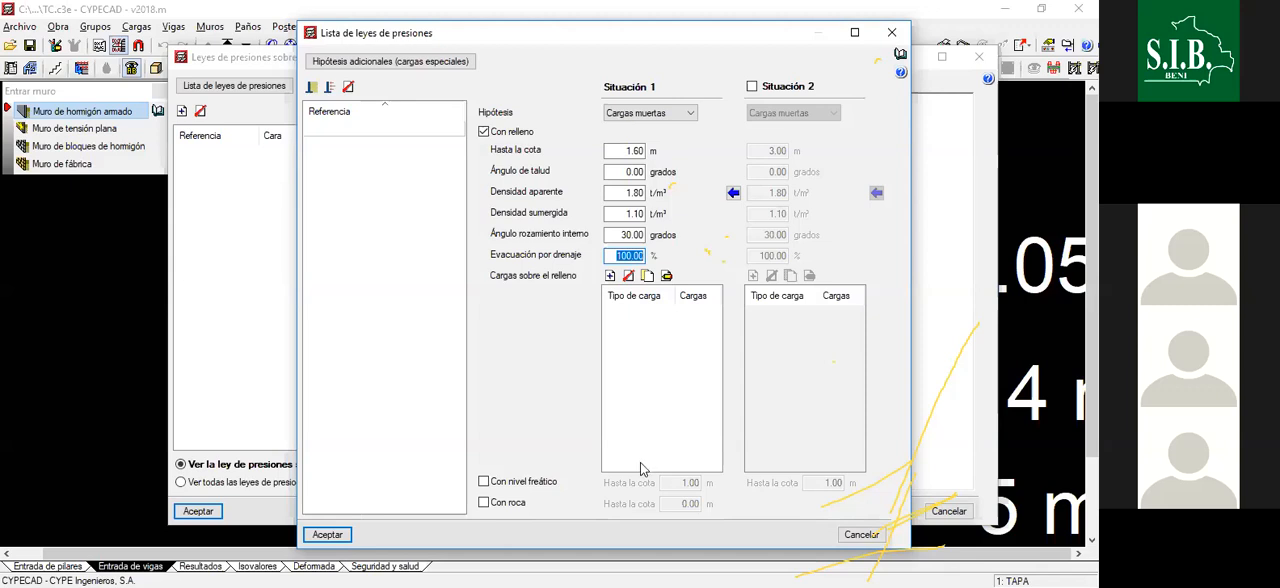
click(621, 234)
click(614, 255)
click(484, 482)
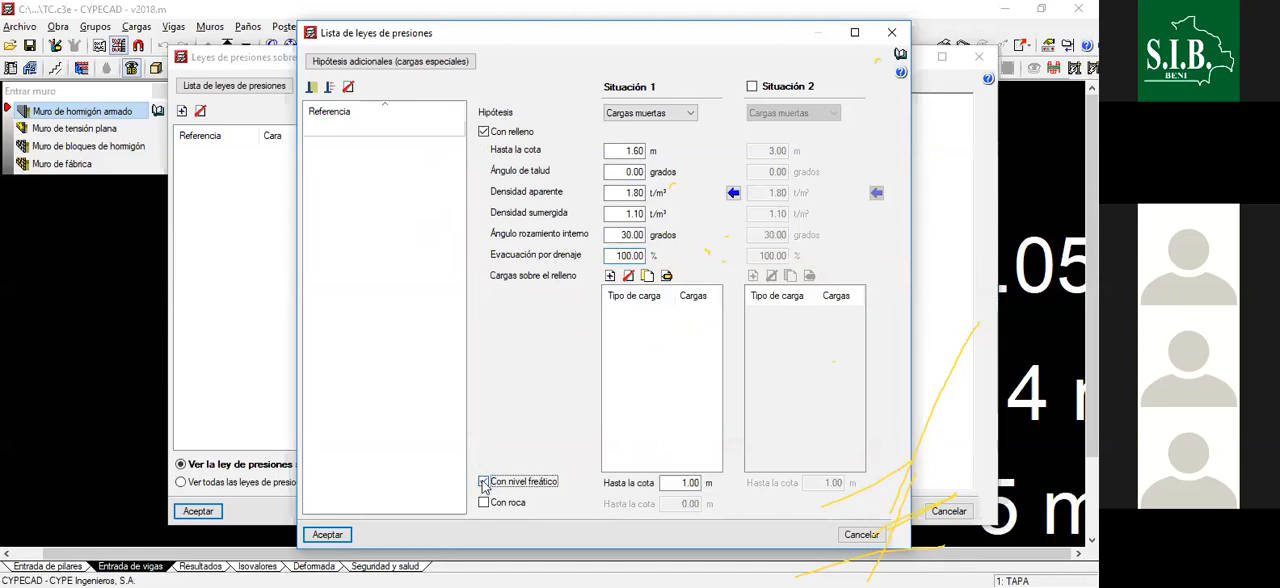
click(484, 483)
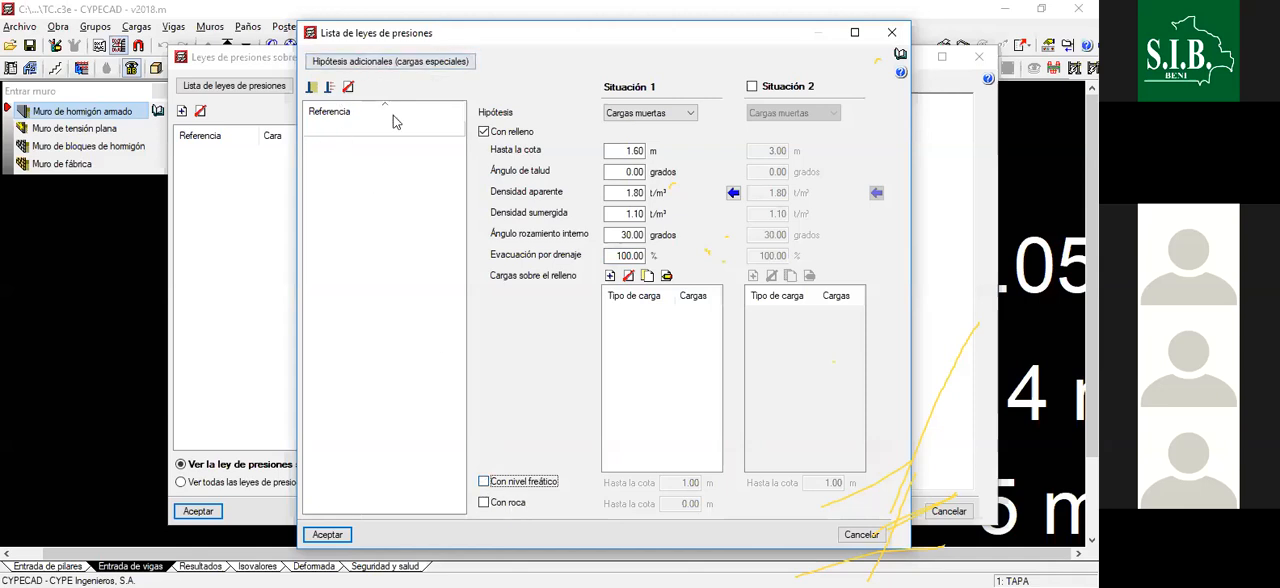
- Add a second generic pressure law below EMPUJE DE TERRENO and name it AGUA
click(414, 130)
double_click(432, 129)
click(434, 153)
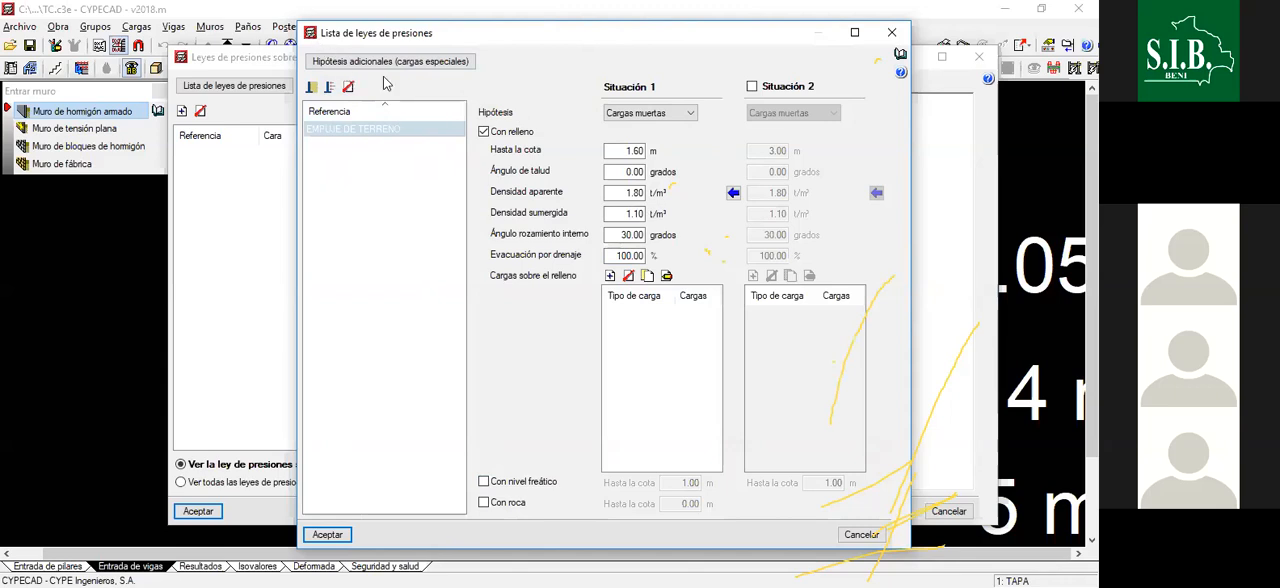
click(314, 89)
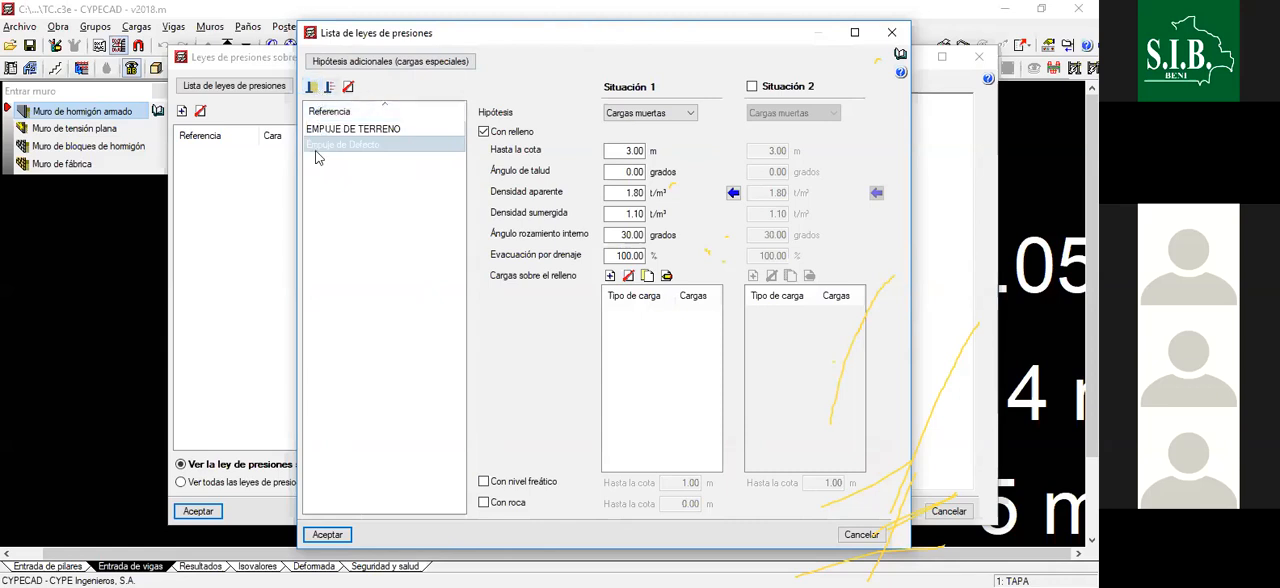
click(351, 149)
drag(328, 154, 259, 147)
click(385, 145)
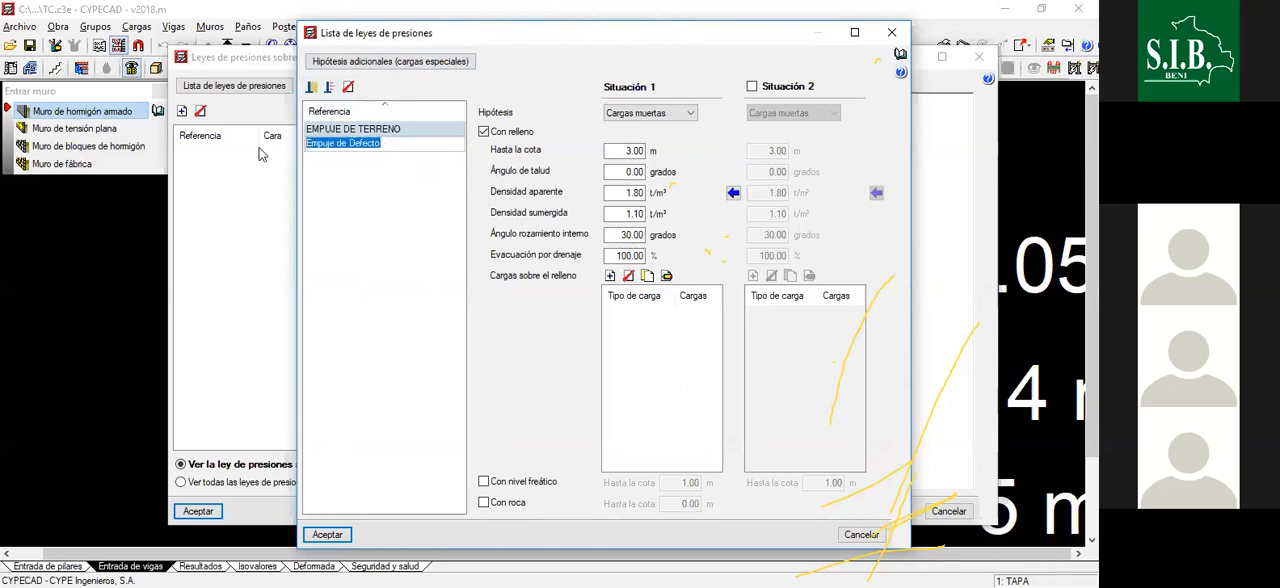
text(AGUA)
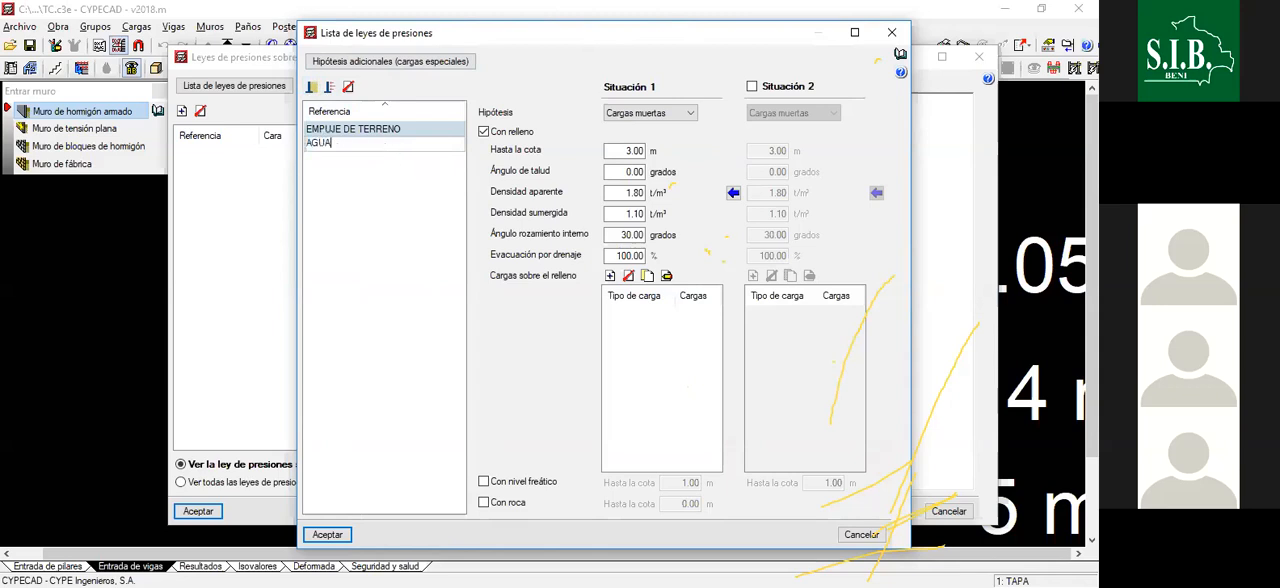
key(Return)
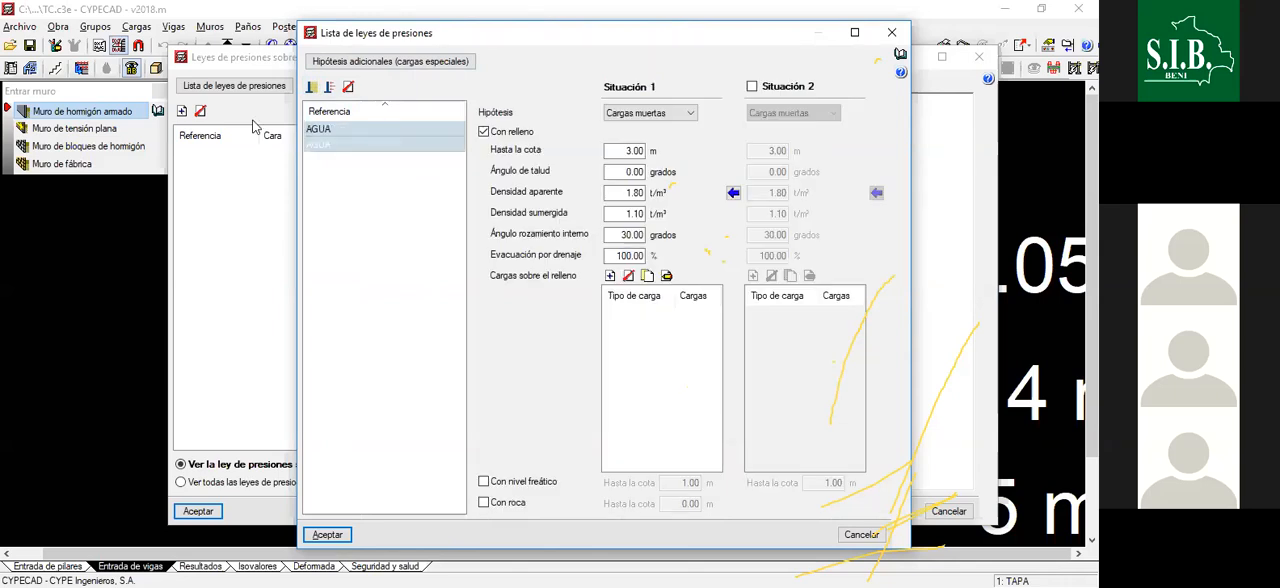
- Try to rename the first pressure law in the list back to EMPUJE DE TERRENO
click(340, 143)
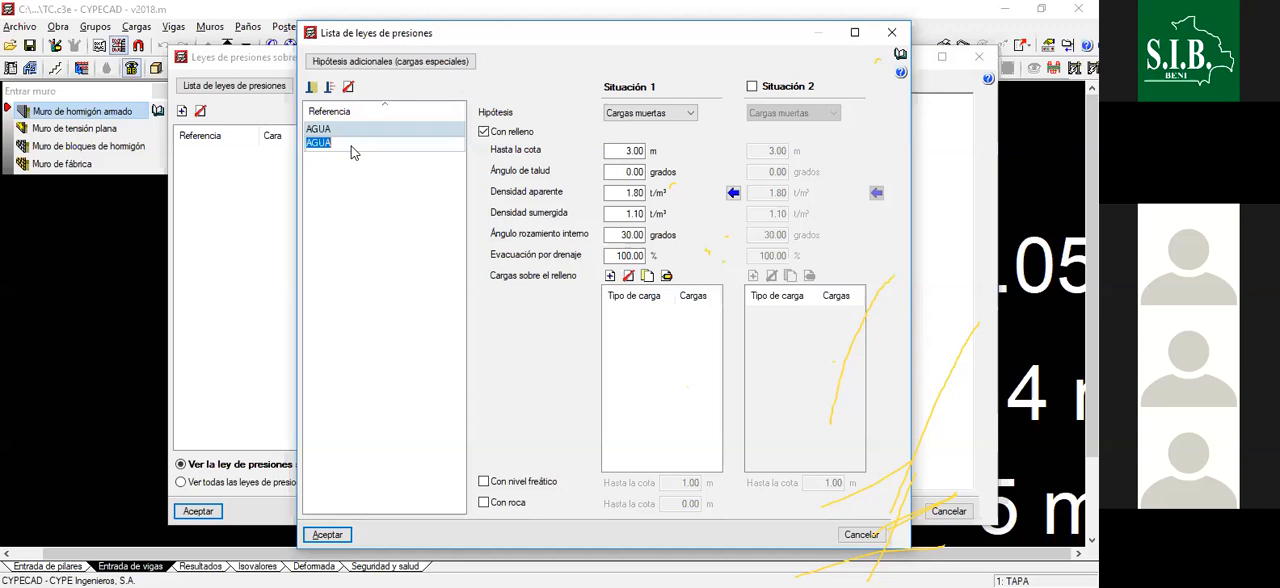
key(Return)
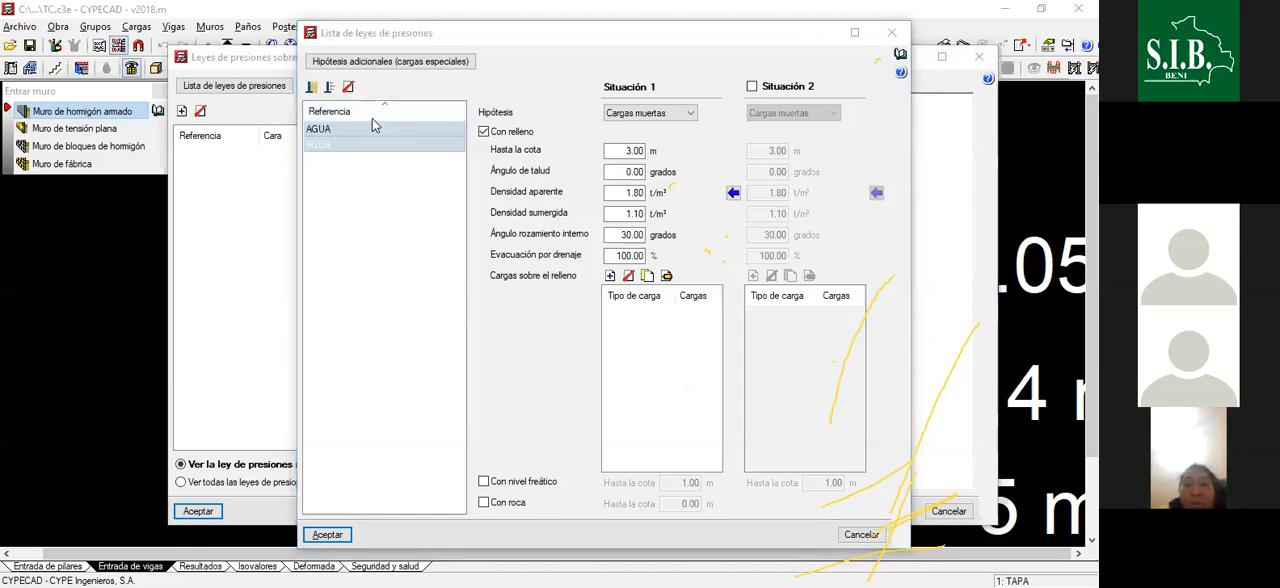
click(399, 132)
text(EMPUJE D)
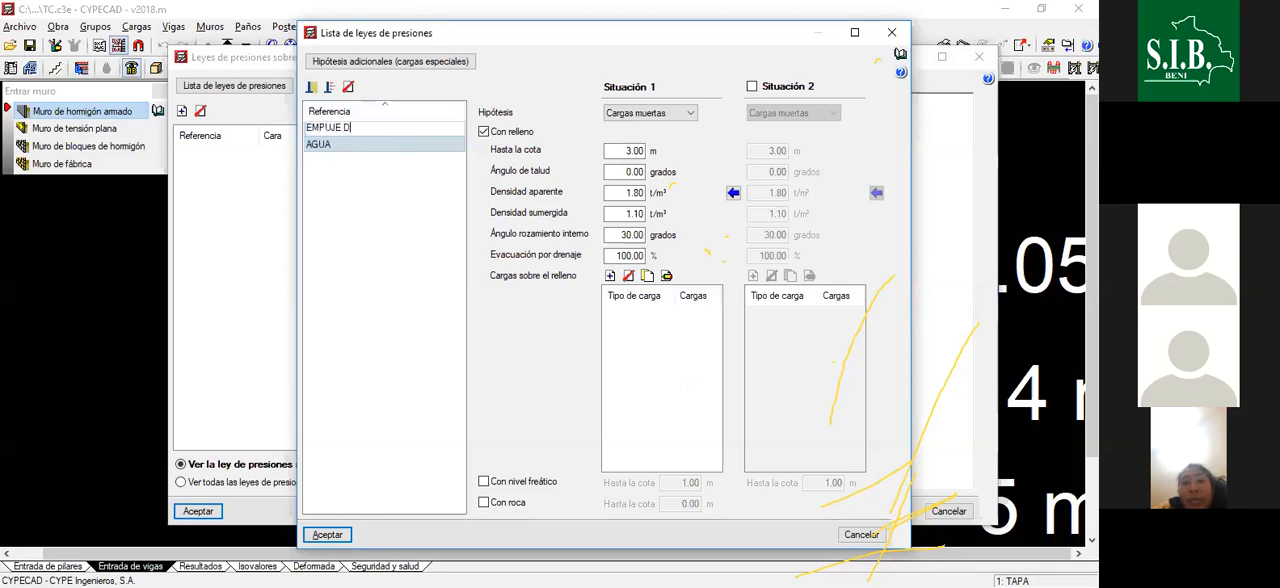
text(E TERRE)
key(Return)
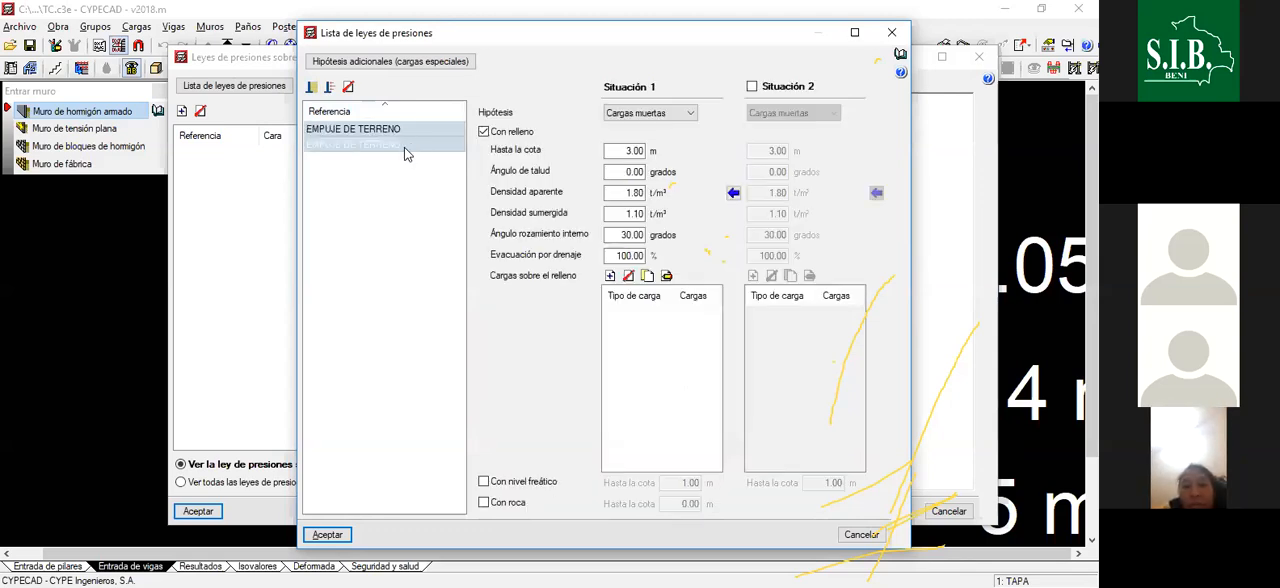
- Clear the second pressure law's name and discard all changes to the list of pressure laws
click(401, 147)
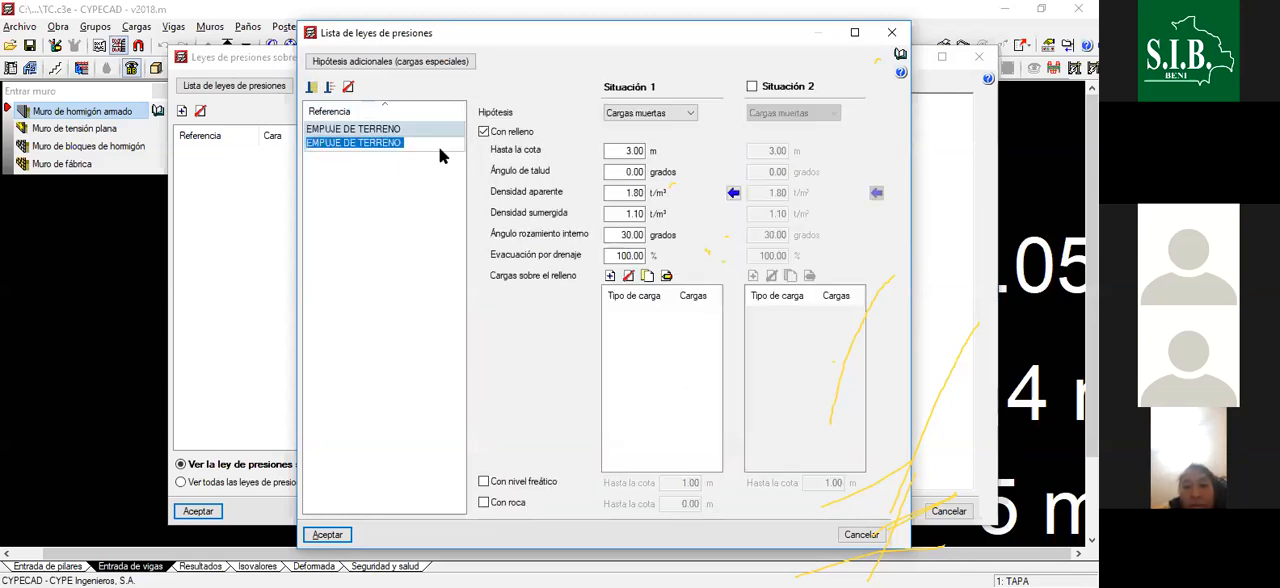
key(BackSpace)
click(426, 182)
click(362, 150)
click(363, 140)
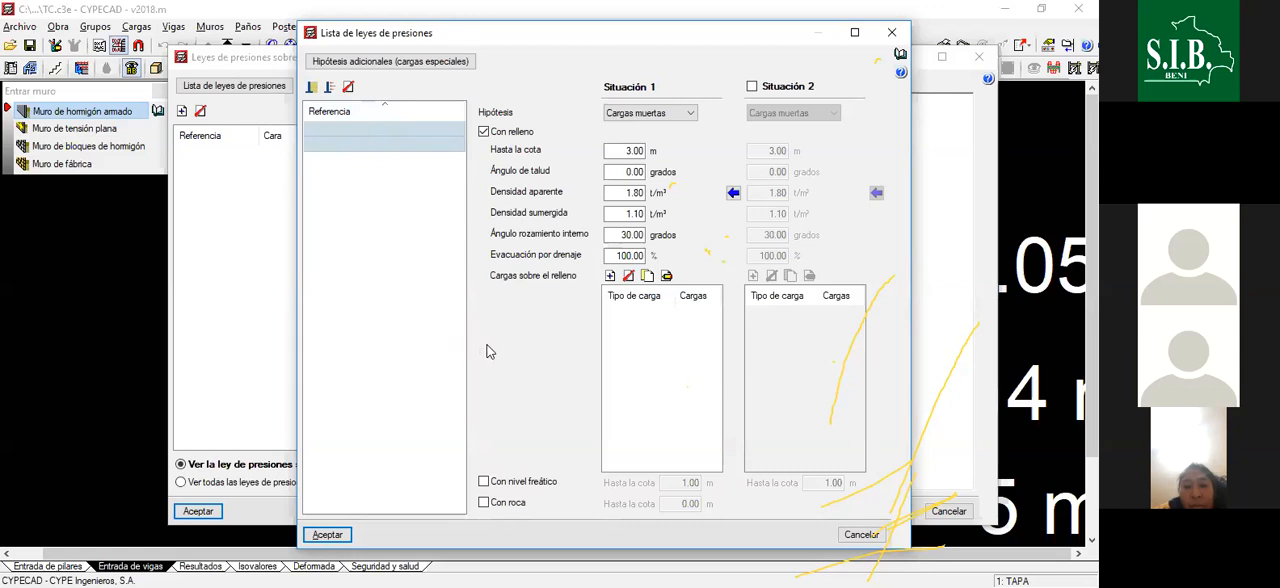
click(887, 37)
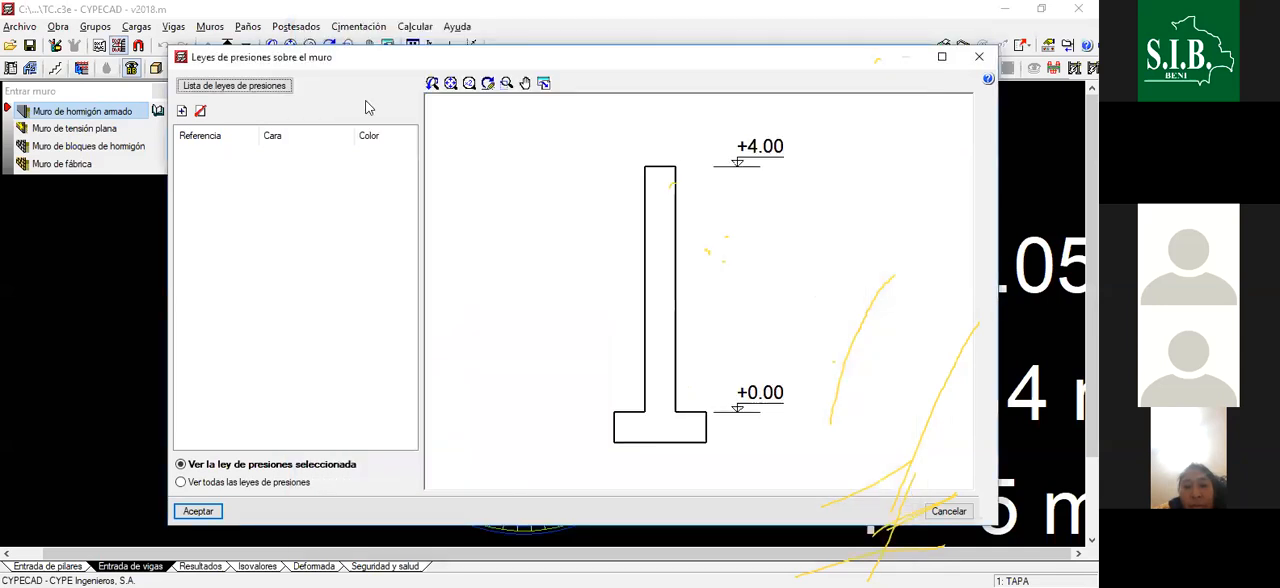
click(252, 88)
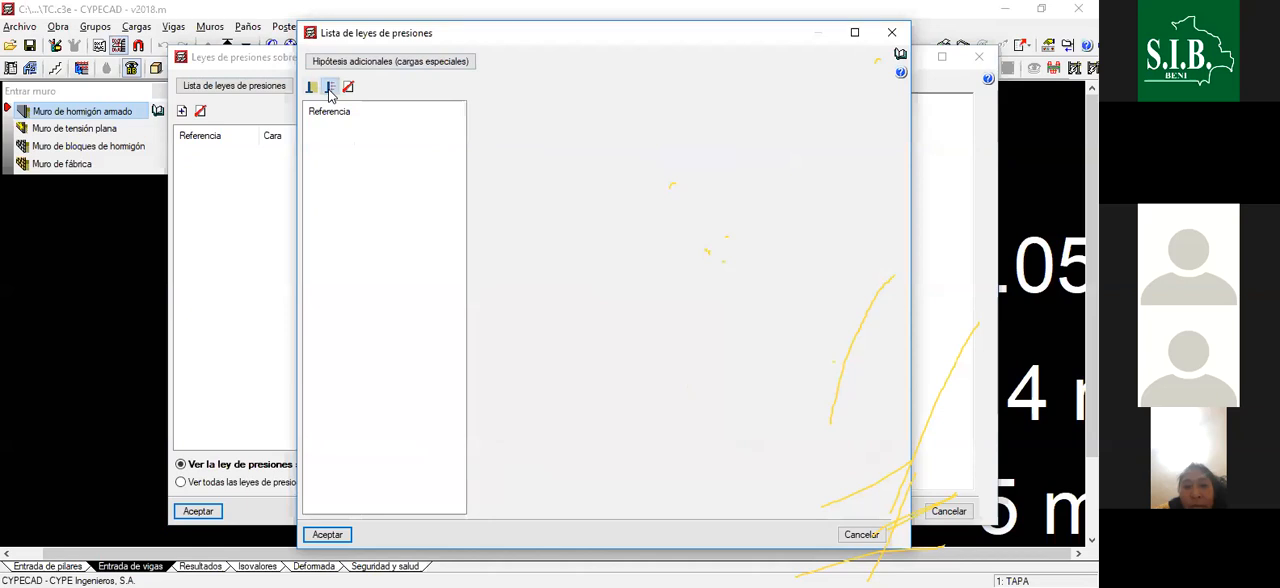
click(330, 88)
click(893, 36)
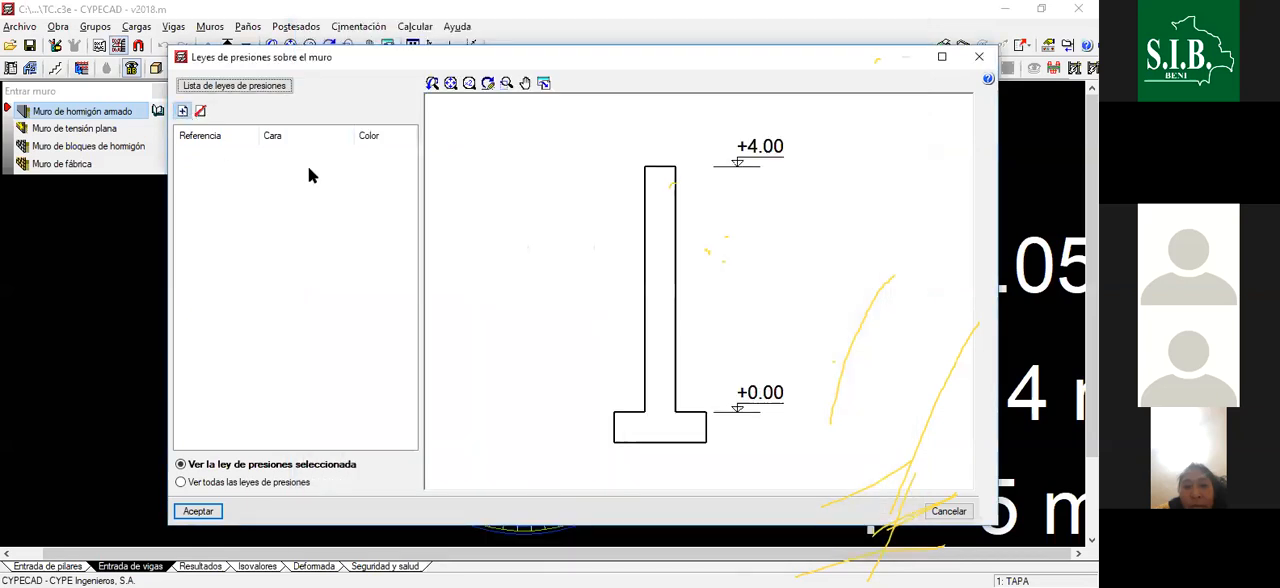
- Reopen the wall's list of pressure laws, add two generic laws and name the second one AGUA
click(234, 85)
click(311, 87)
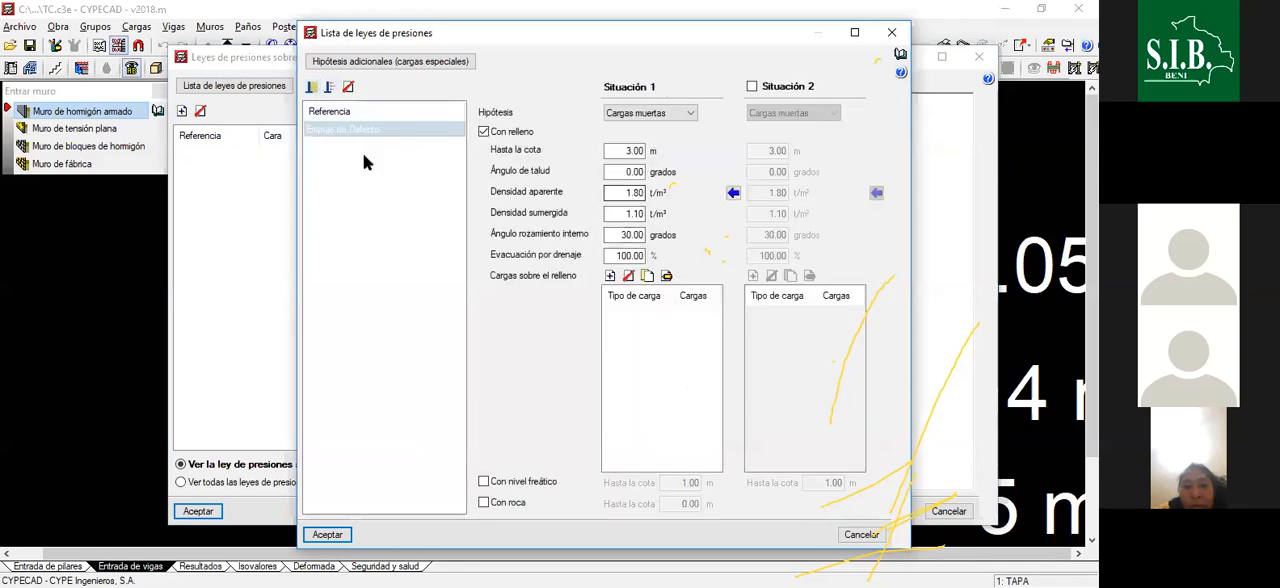
click(312, 88)
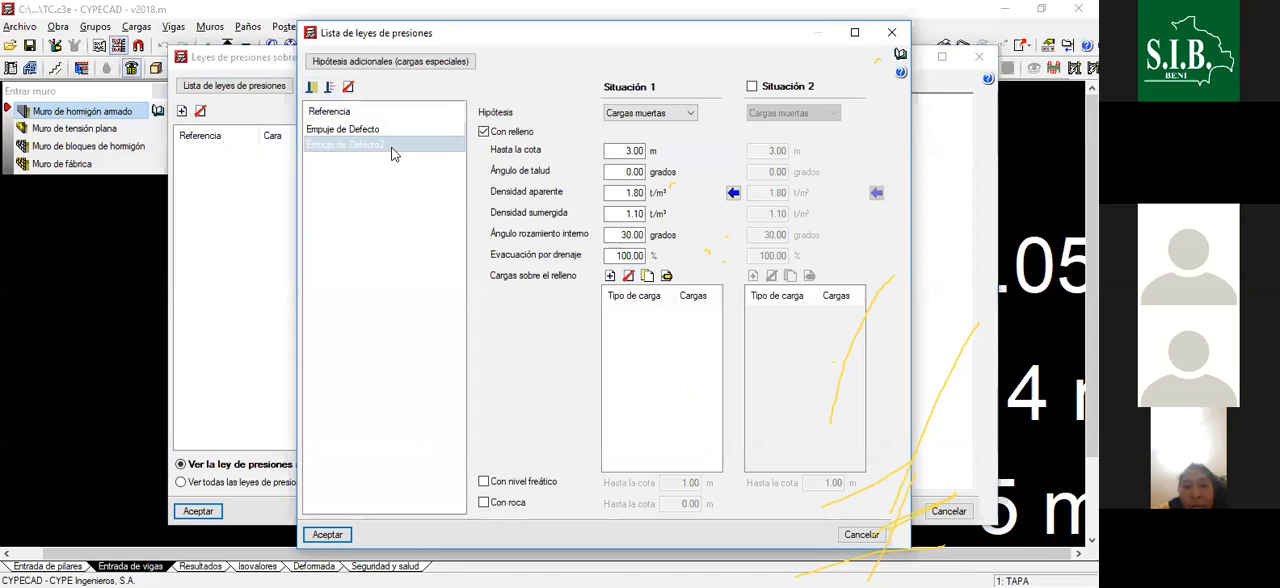
click(391, 147)
text(AGUA)
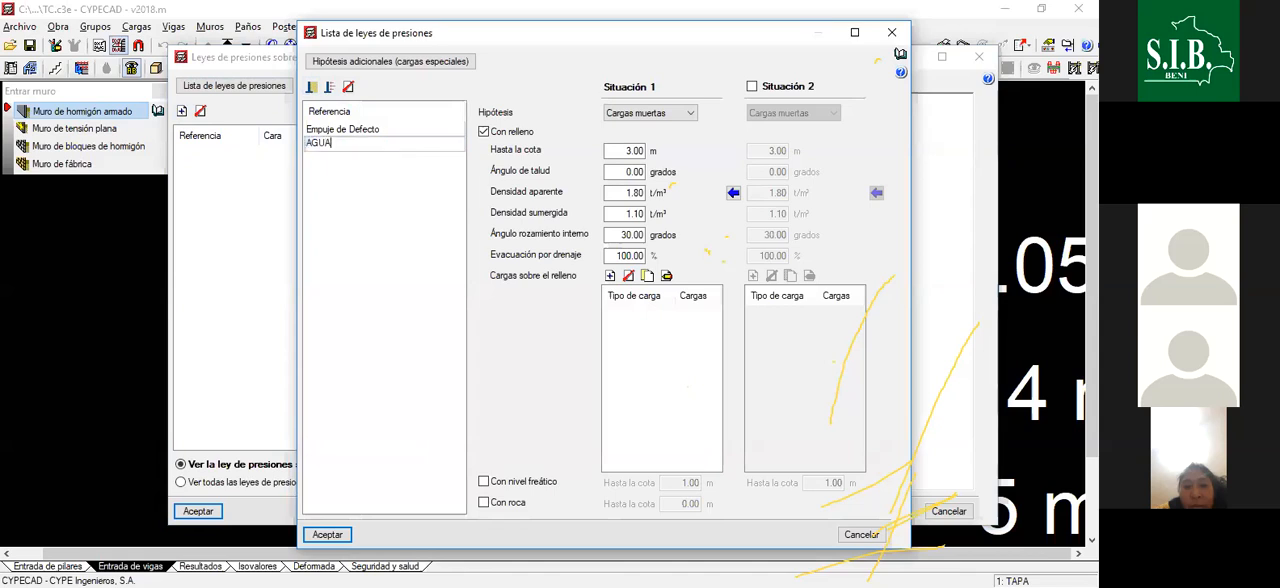
key(Return)
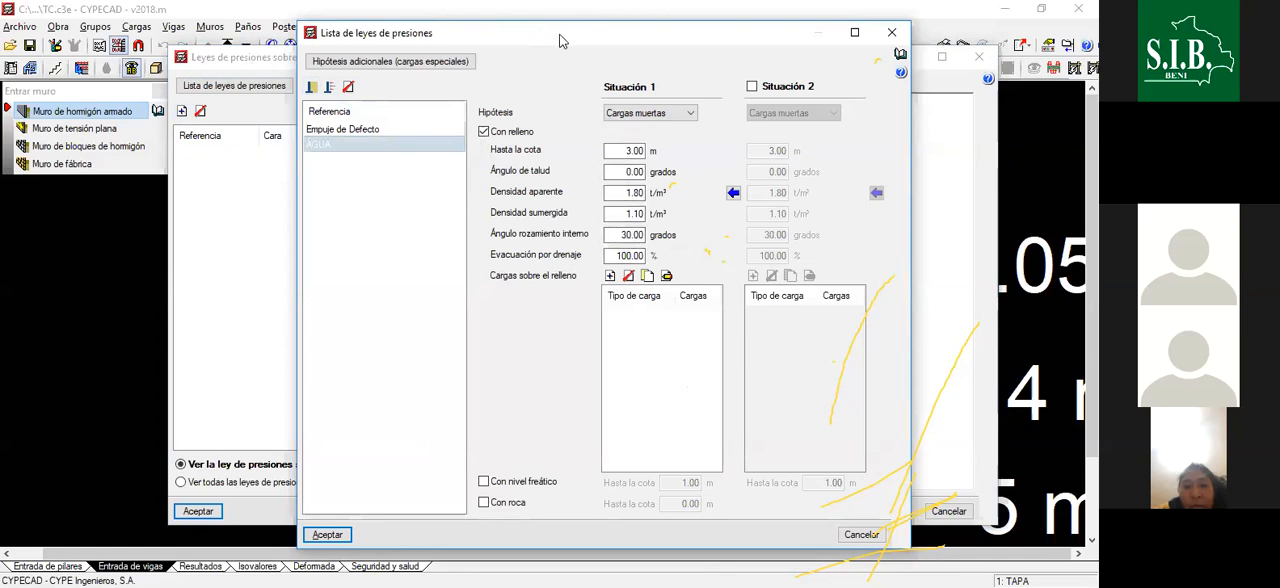
- For the AGUA law, turn off Con relleno and set the Situación 1 hypothesis to Sobrecarga de uso
drag(480, 36, 396, 29)
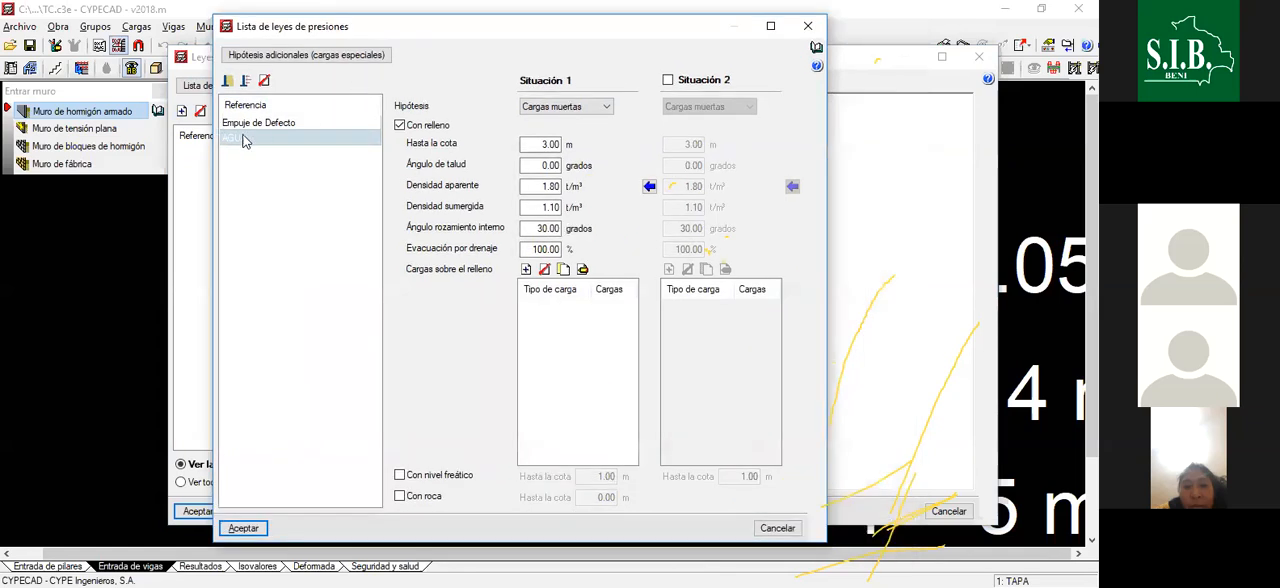
click(400, 125)
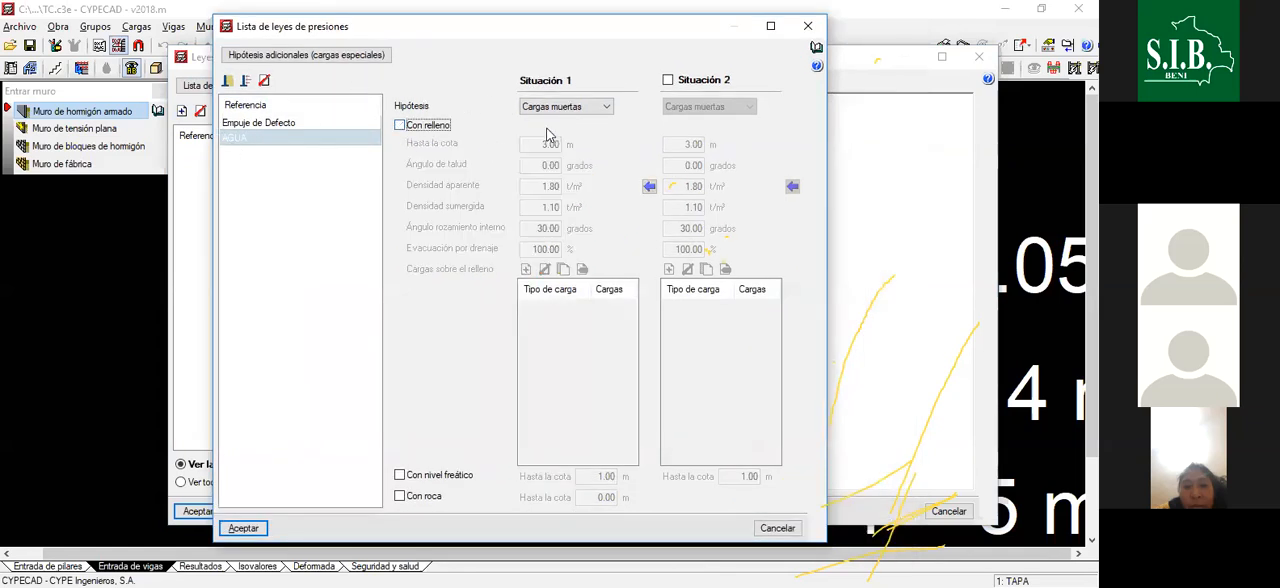
click(586, 110)
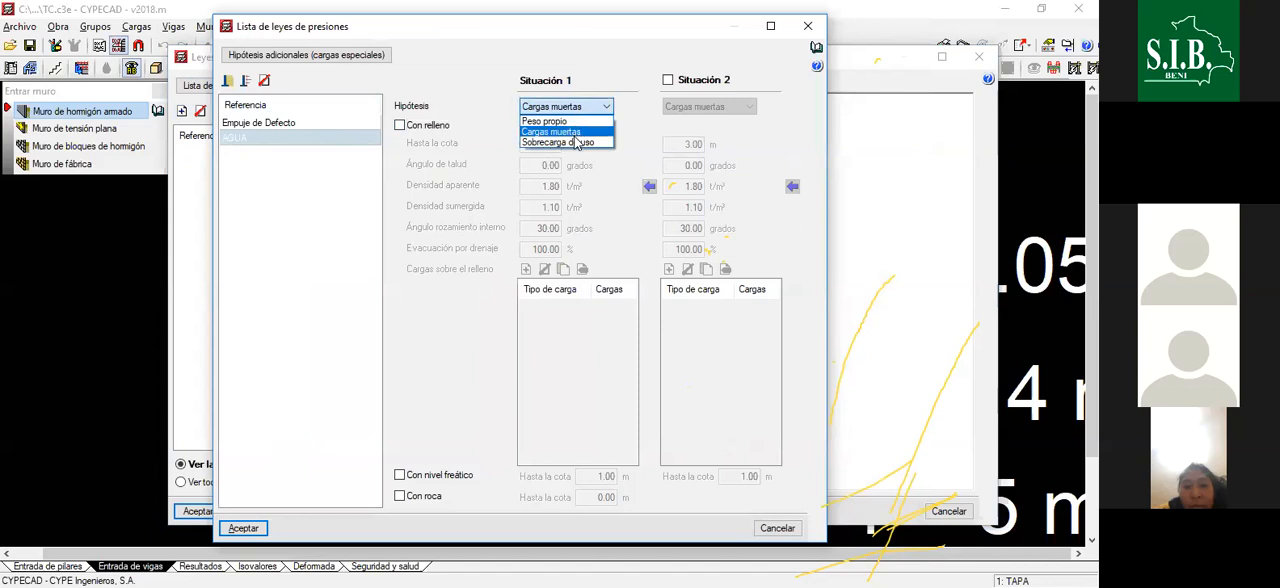
click(575, 148)
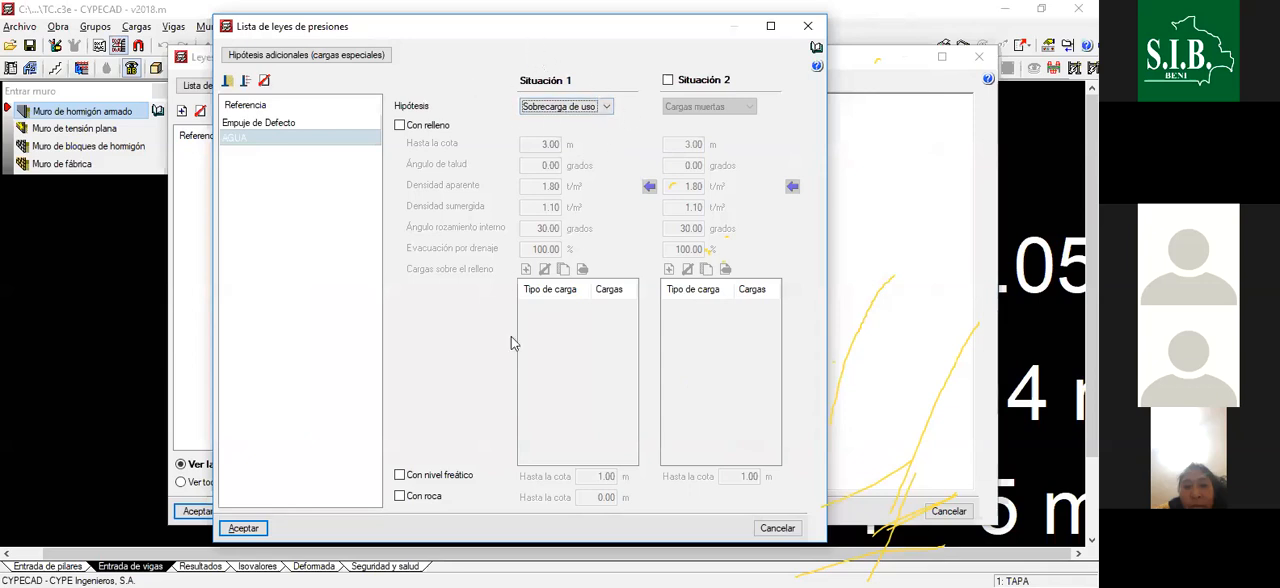
- Enable Con nivel freático for the AGUA law up to an elevation of 1.60 m
click(403, 476)
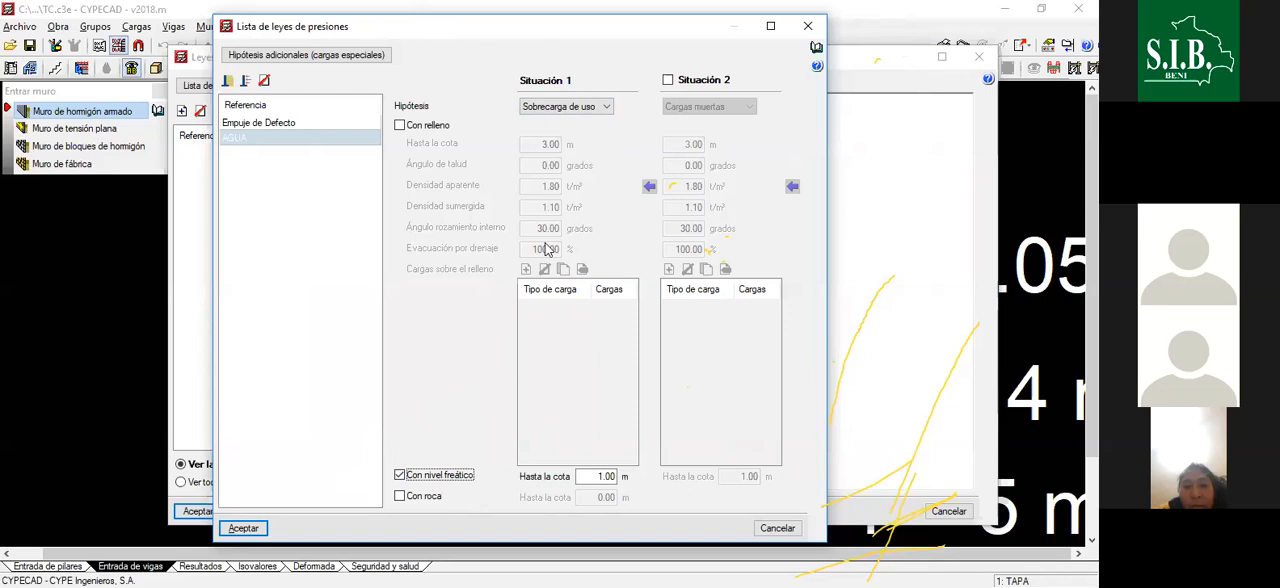
double_click(602, 477)
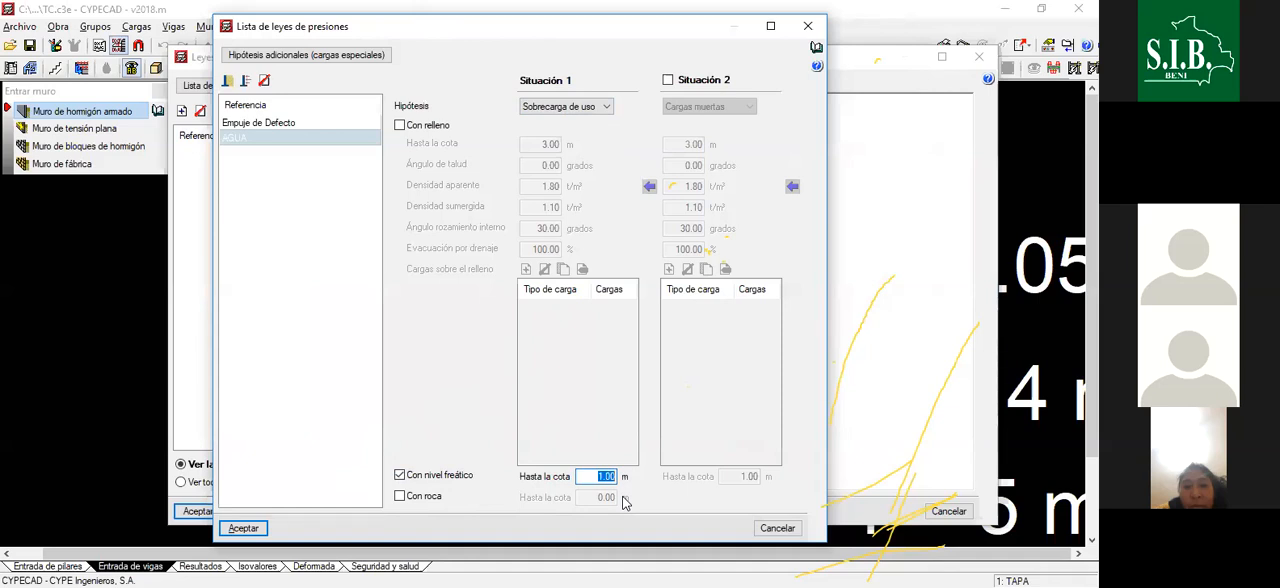
text(1)
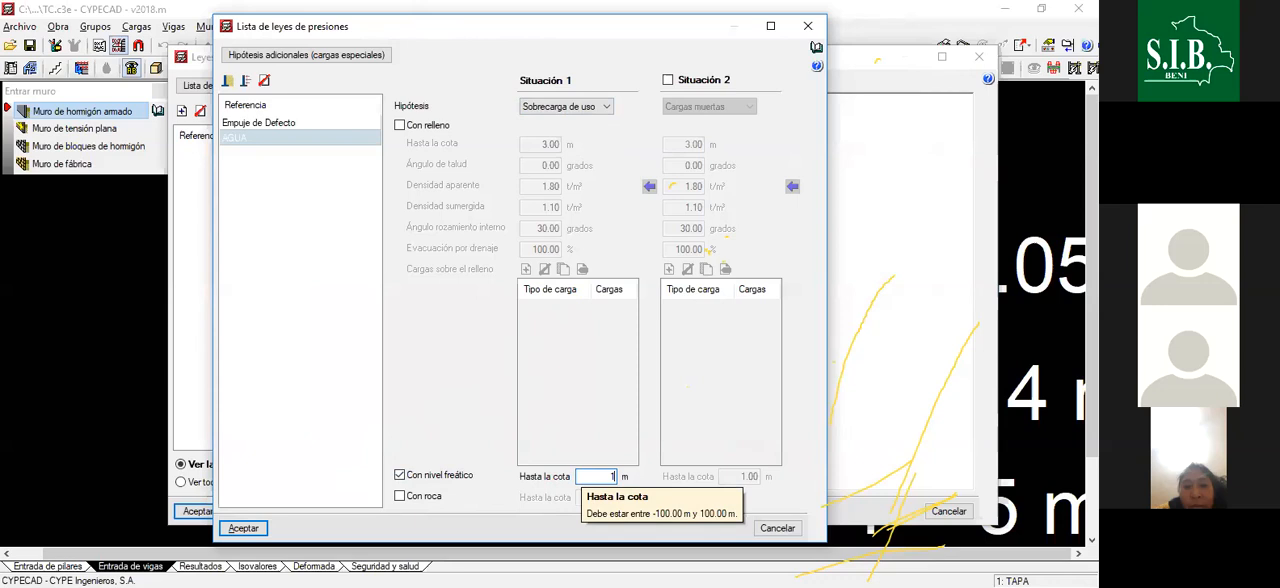
text(.60)
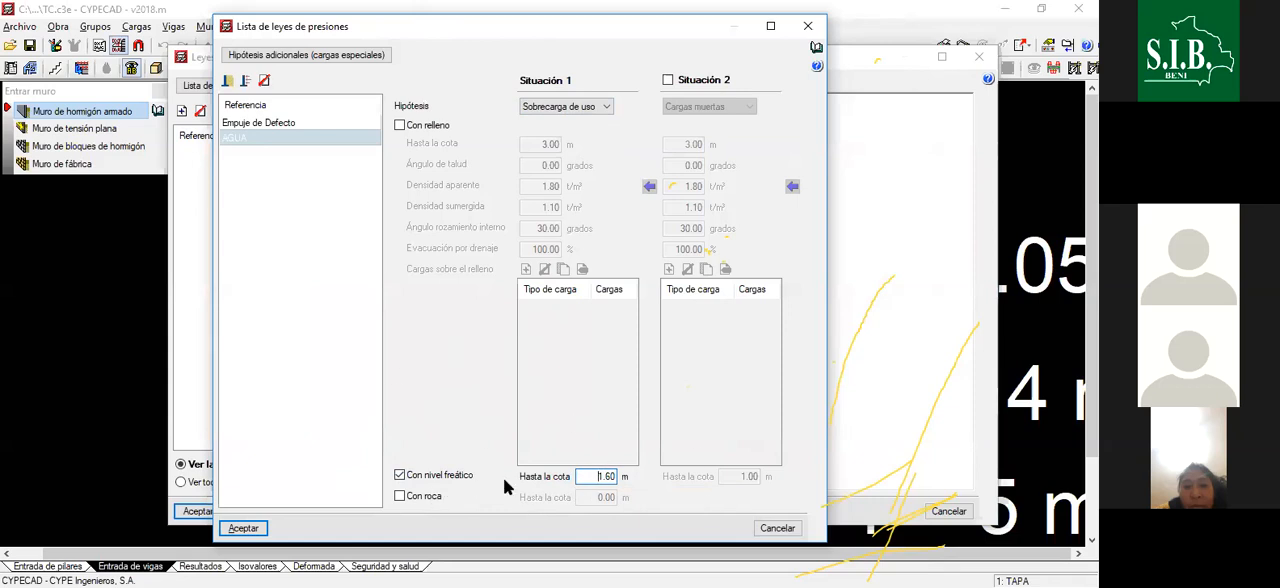
- Set the Con relleno elevation of the Empuje de Defecto law to 0.00 m and accept the list of pressure laws
click(265, 122)
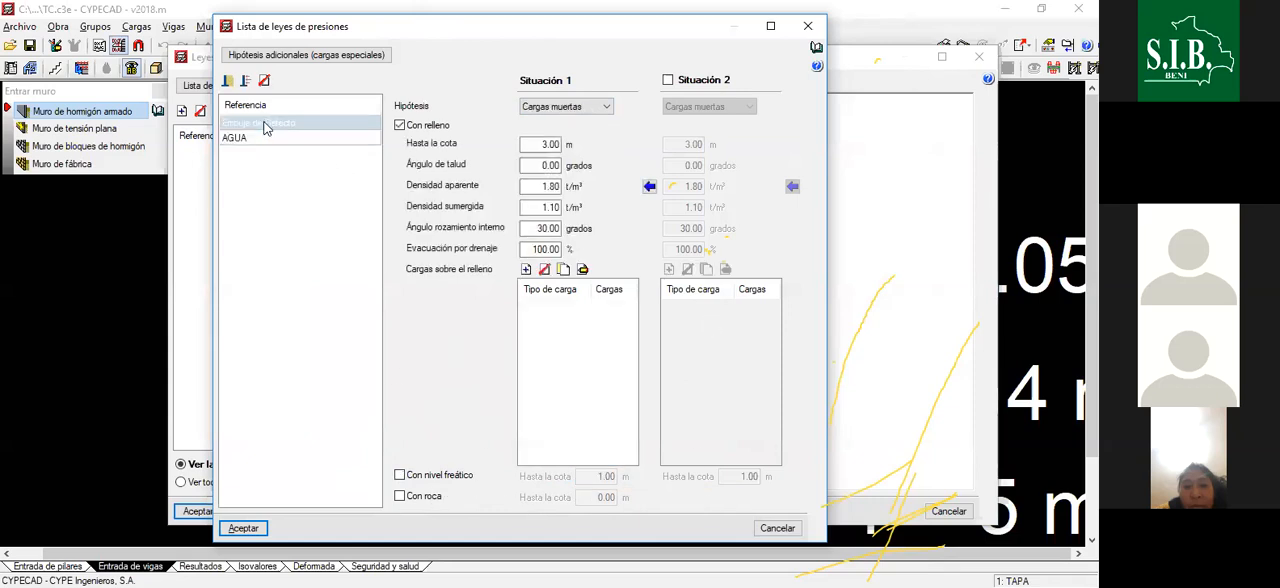
double_click(541, 144)
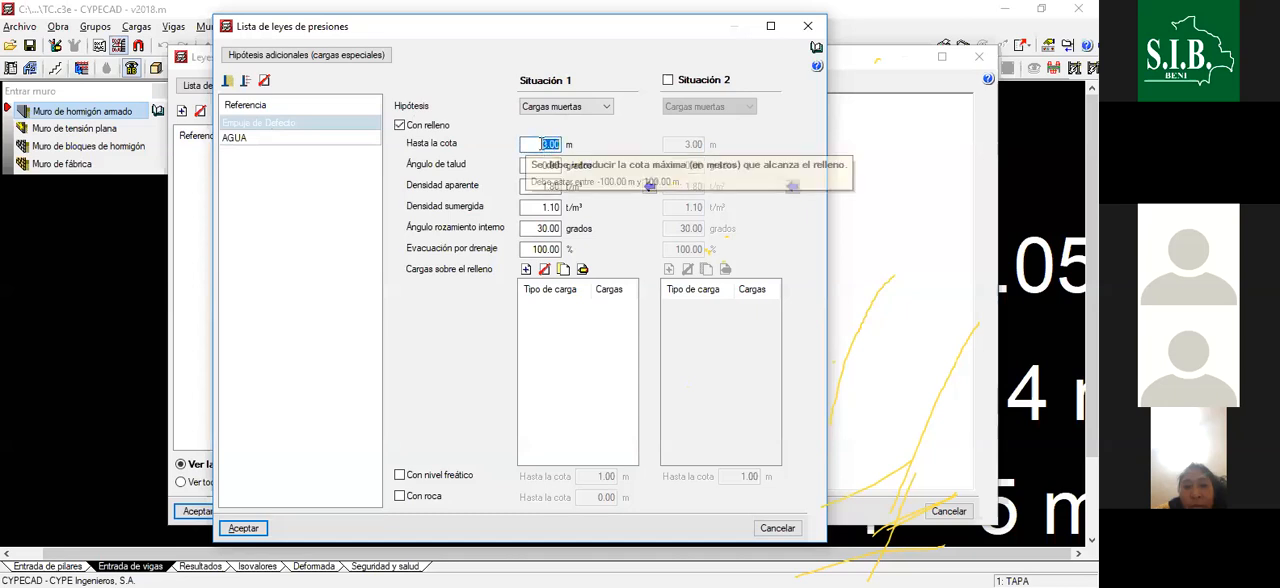
text(0.00)
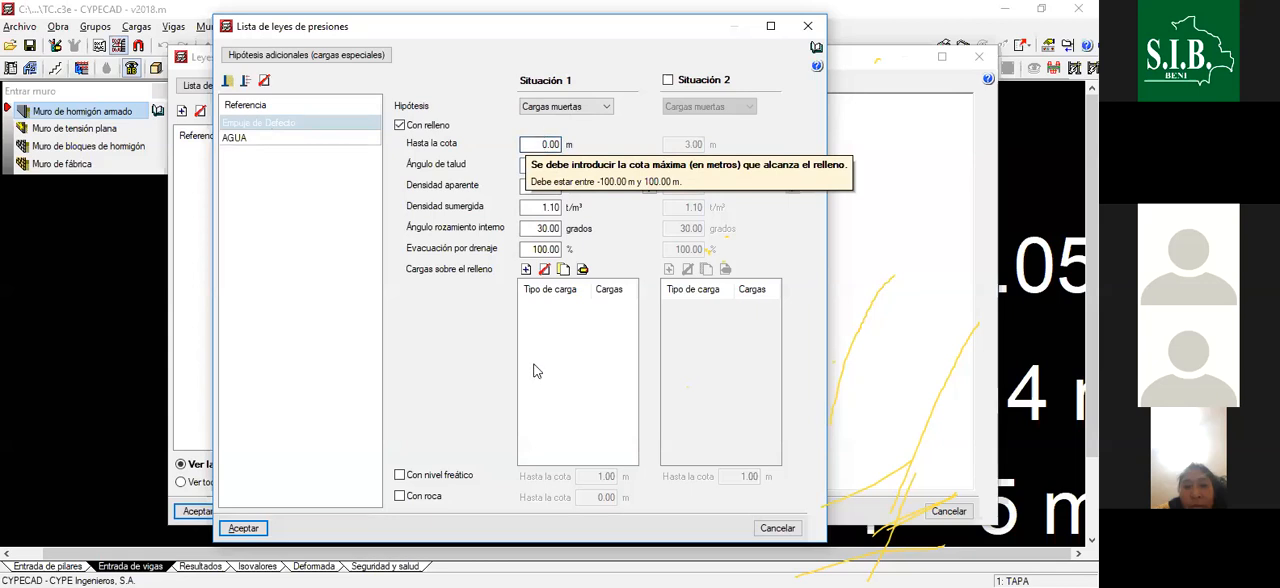
key(Tab)
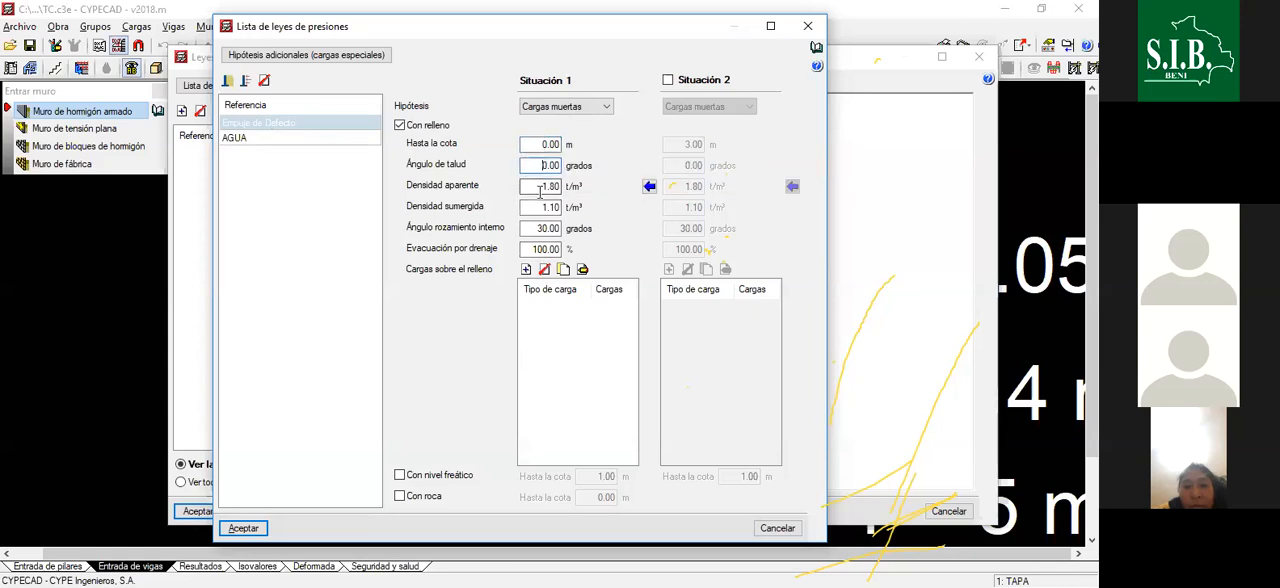
click(538, 145)
click(546, 145)
click(530, 144)
drag(530, 144, 562, 145)
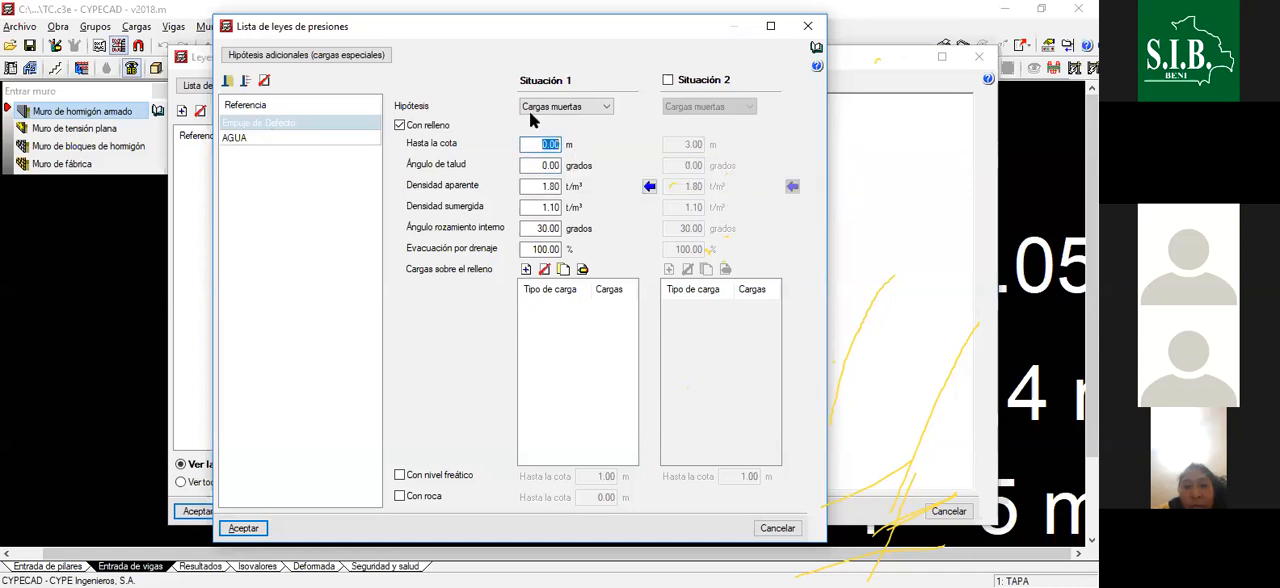
click(537, 143)
click(272, 136)
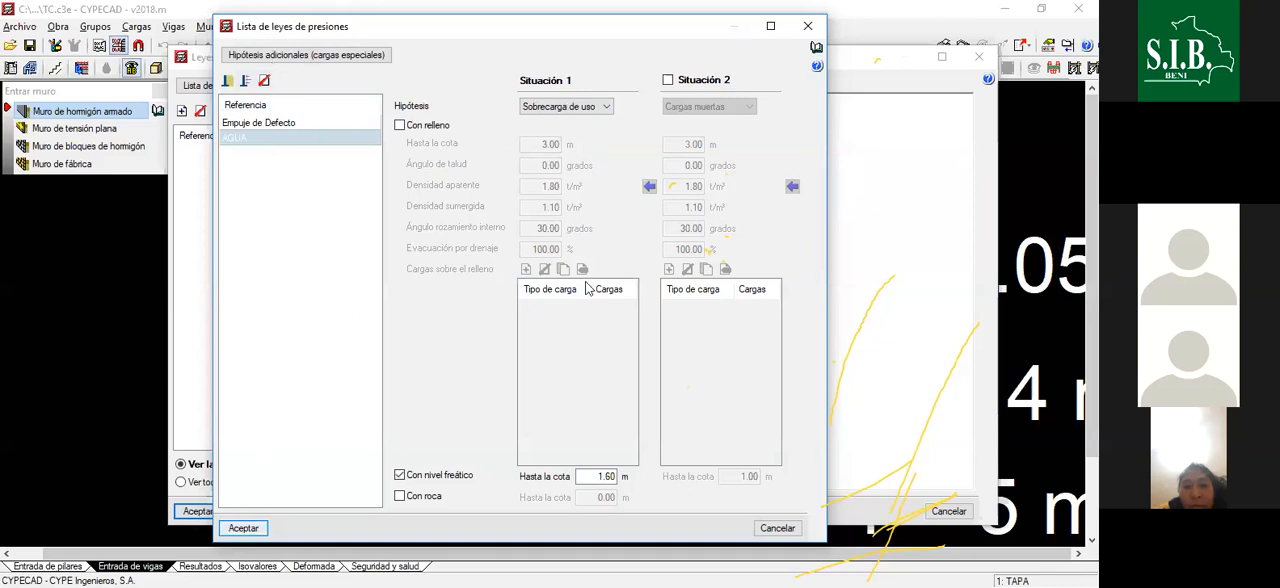
click(243, 528)
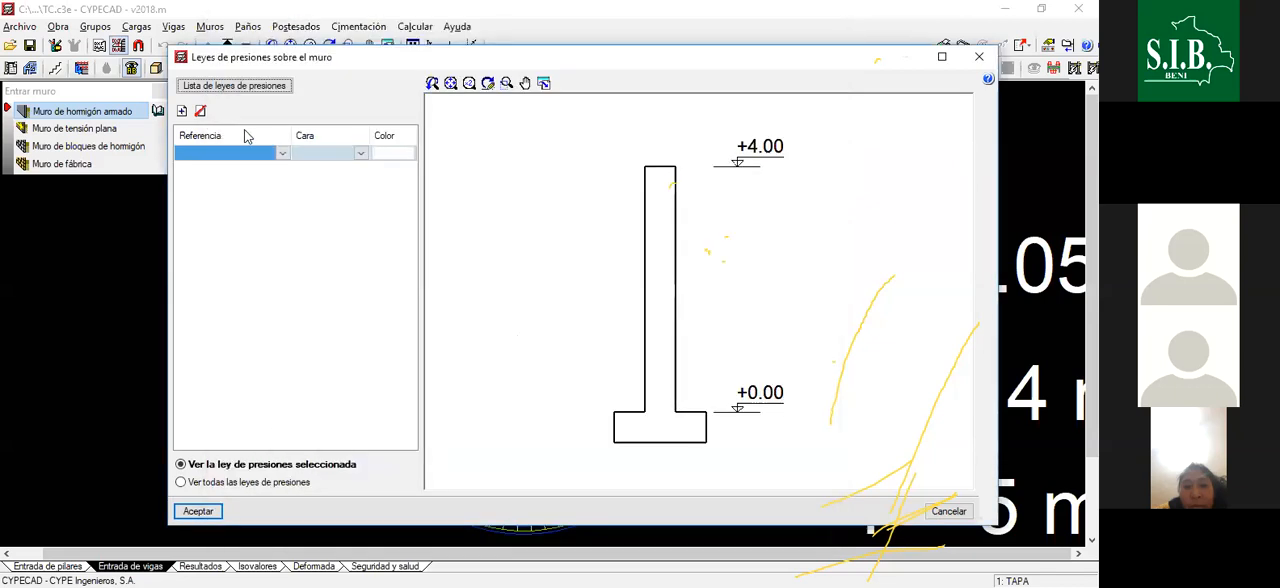
- Assign the Empuje de Defecto law to the wall's Izquierda face
click(284, 154)
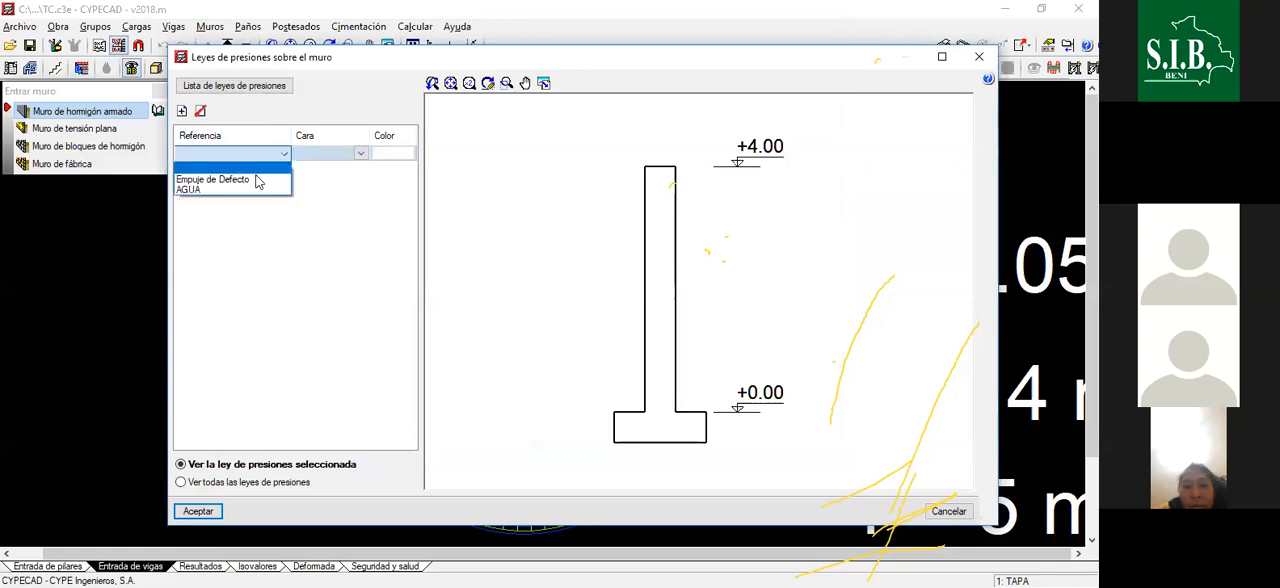
click(250, 172)
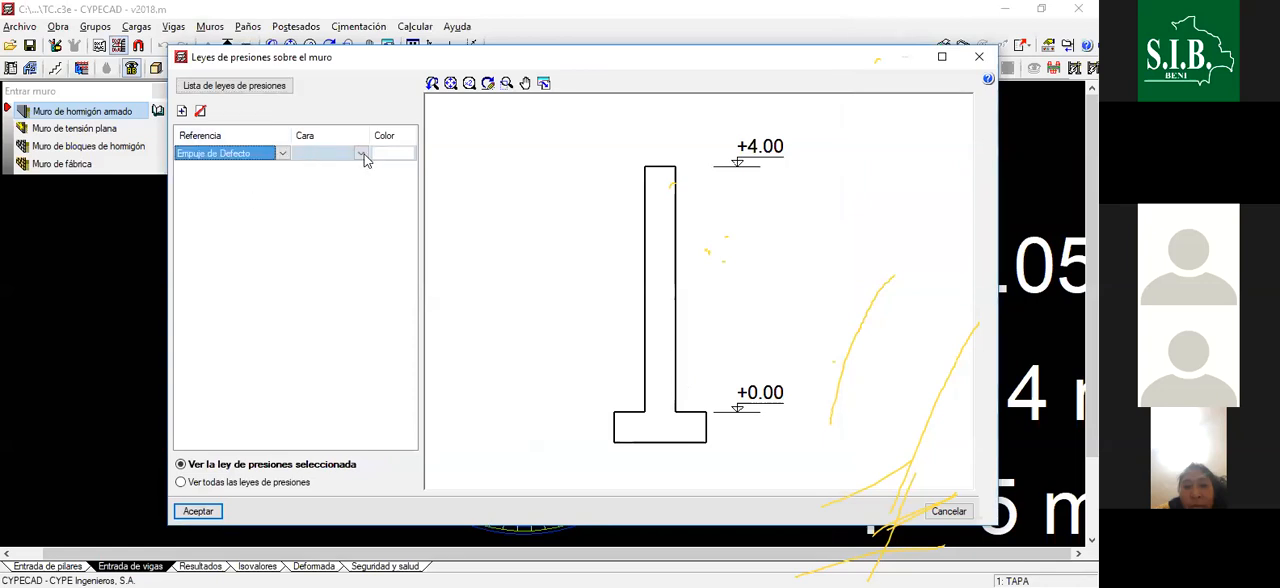
click(363, 153)
click(342, 179)
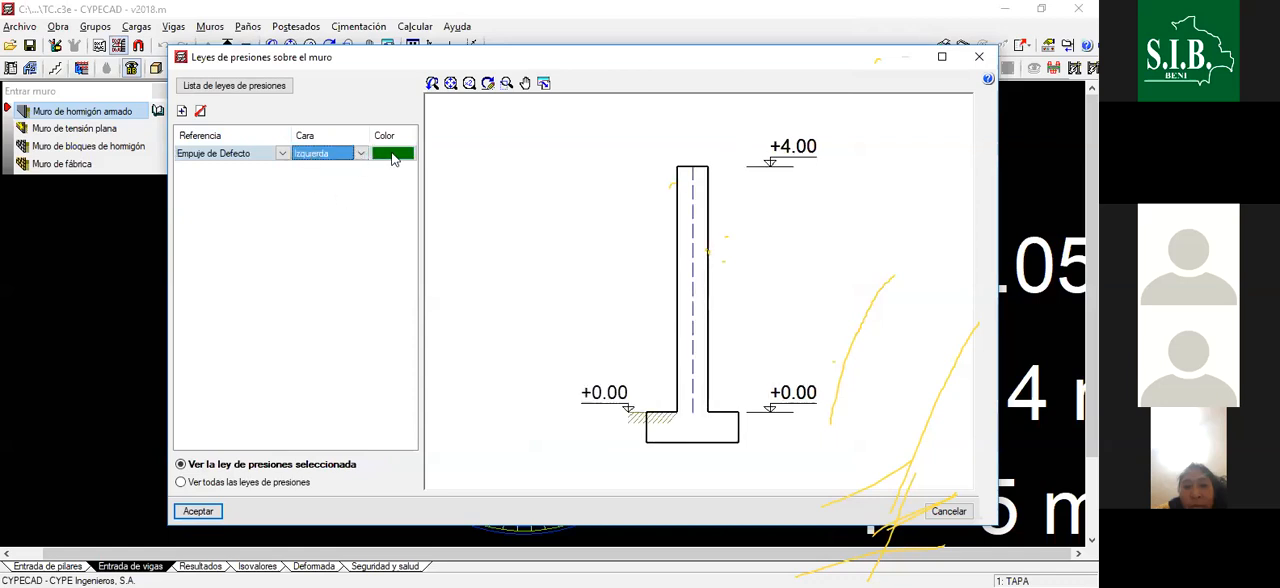
- Try AGUA as the first law's reference, then add a second law row and restore Empuje de Defecto in the first
click(284, 154)
click(257, 189)
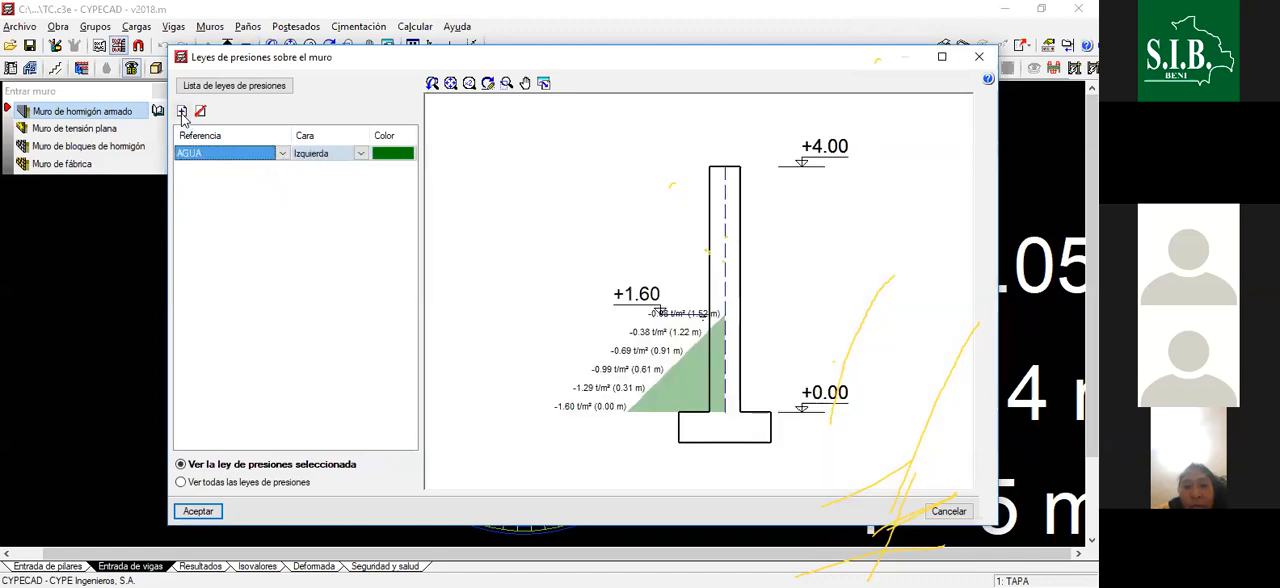
click(181, 110)
click(282, 157)
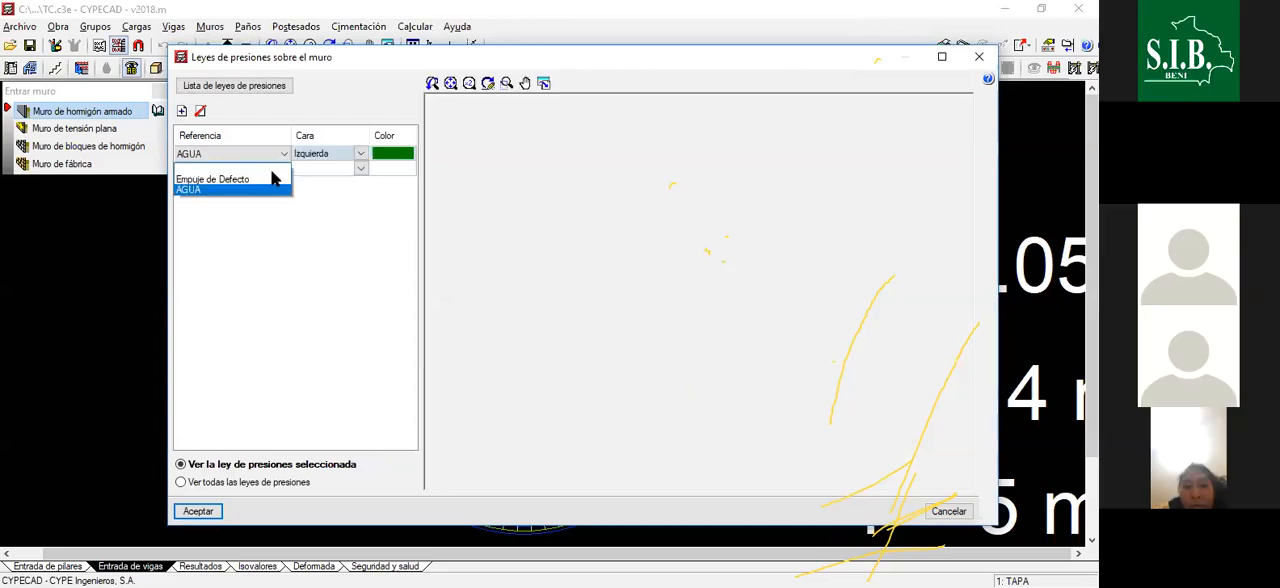
click(279, 176)
- Assign the AGUA law to the wall's Derecha face in the second row
click(283, 170)
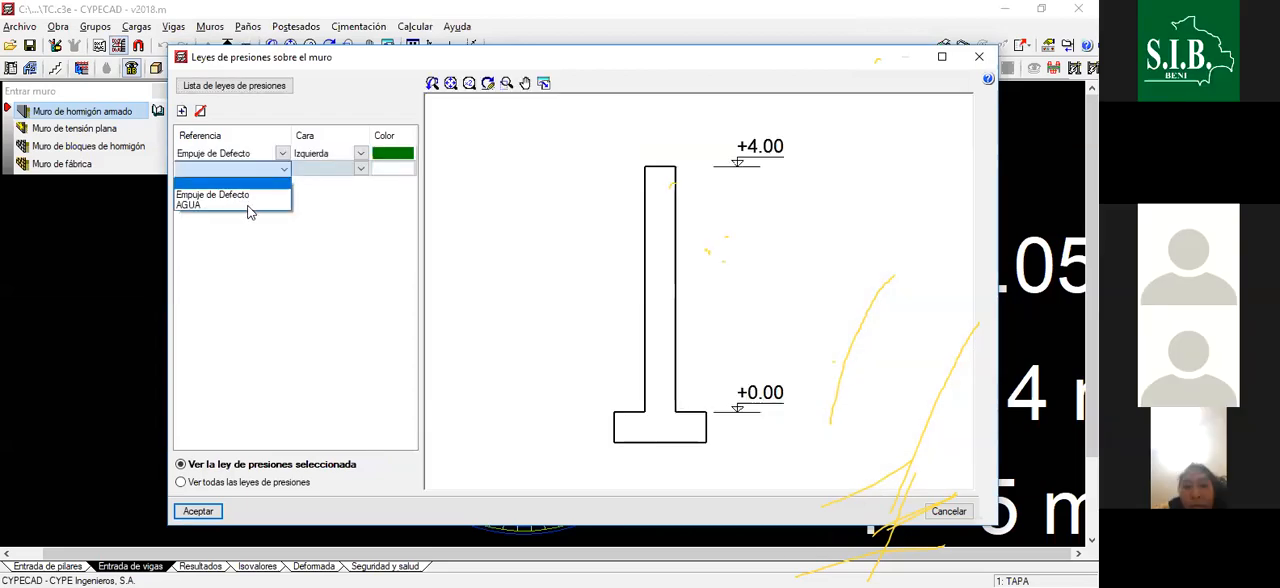
click(247, 207)
click(361, 168)
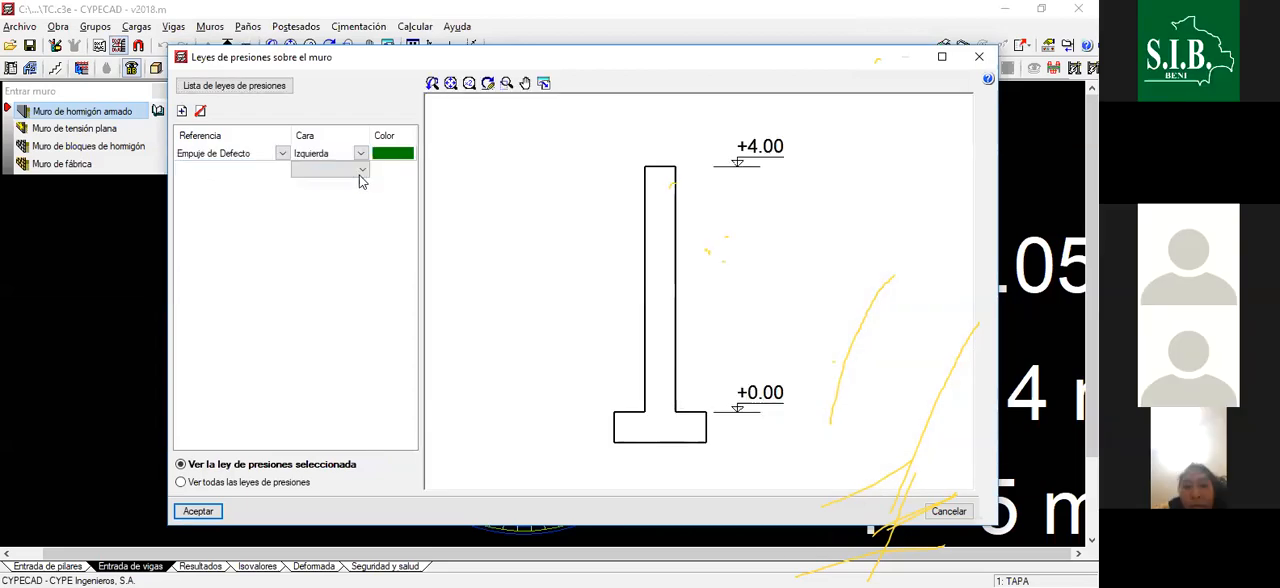
click(348, 205)
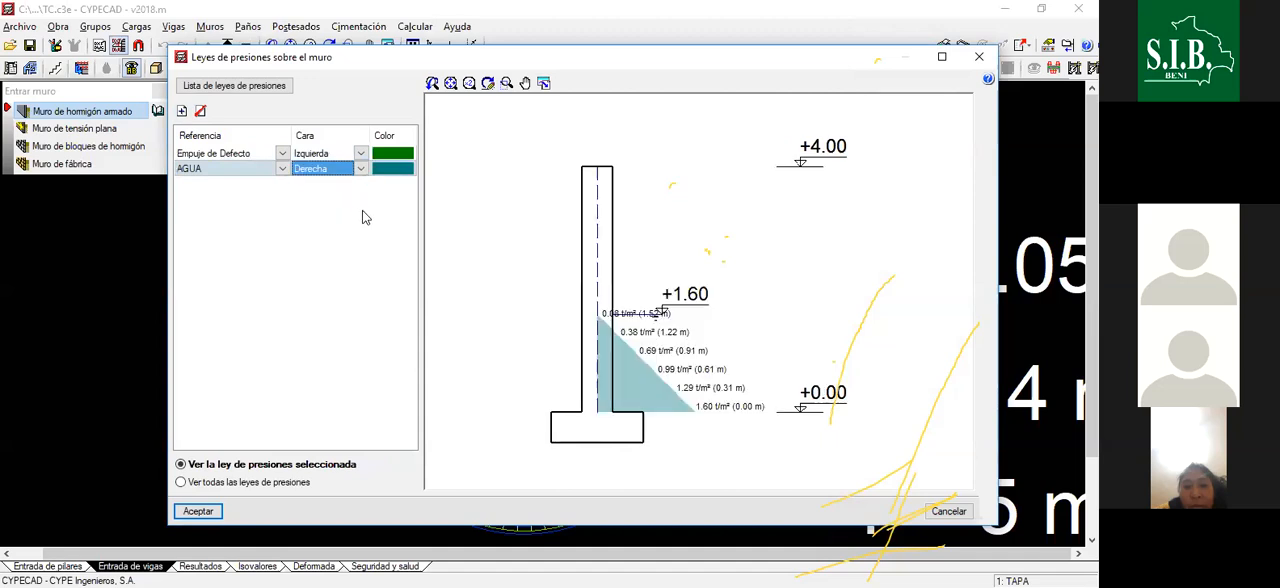
scroll(725, 227, down, 2)
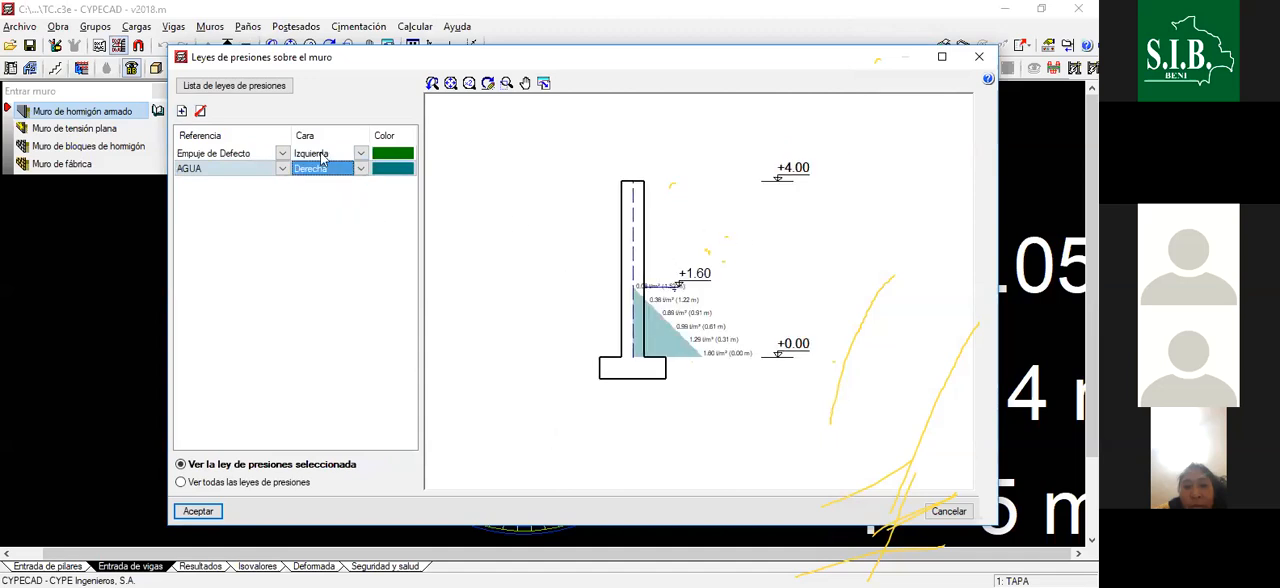
- Review the Empuje de Defecto law's face and fill settings, closing the list of pressure laws without changes
click(240, 151)
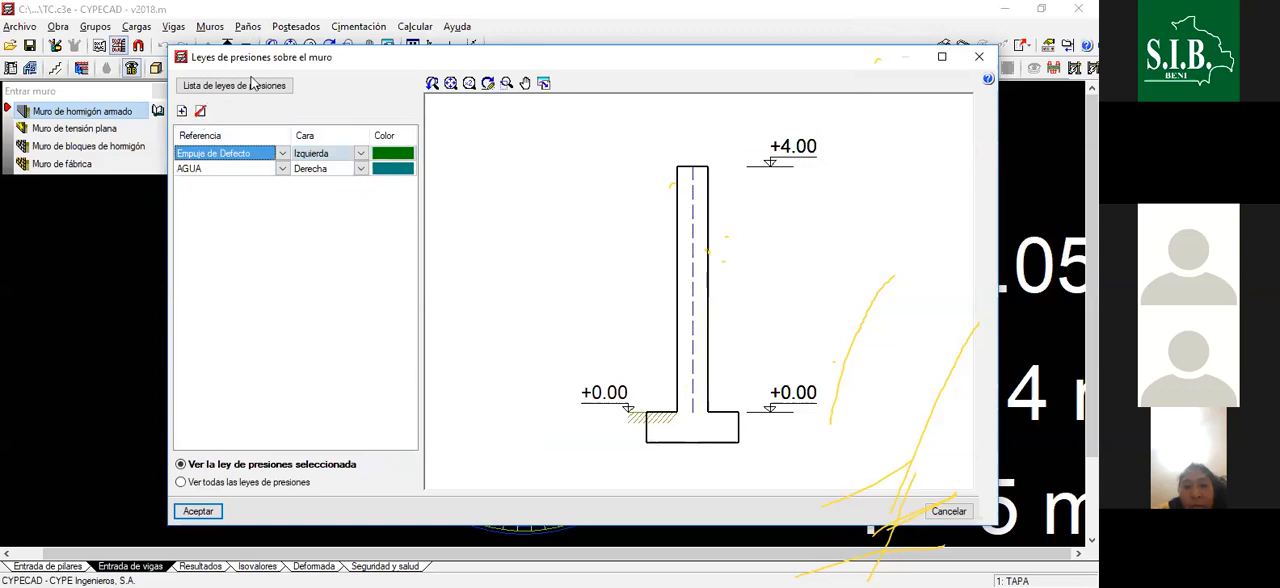
click(365, 153)
click(365, 156)
click(218, 155)
click(250, 87)
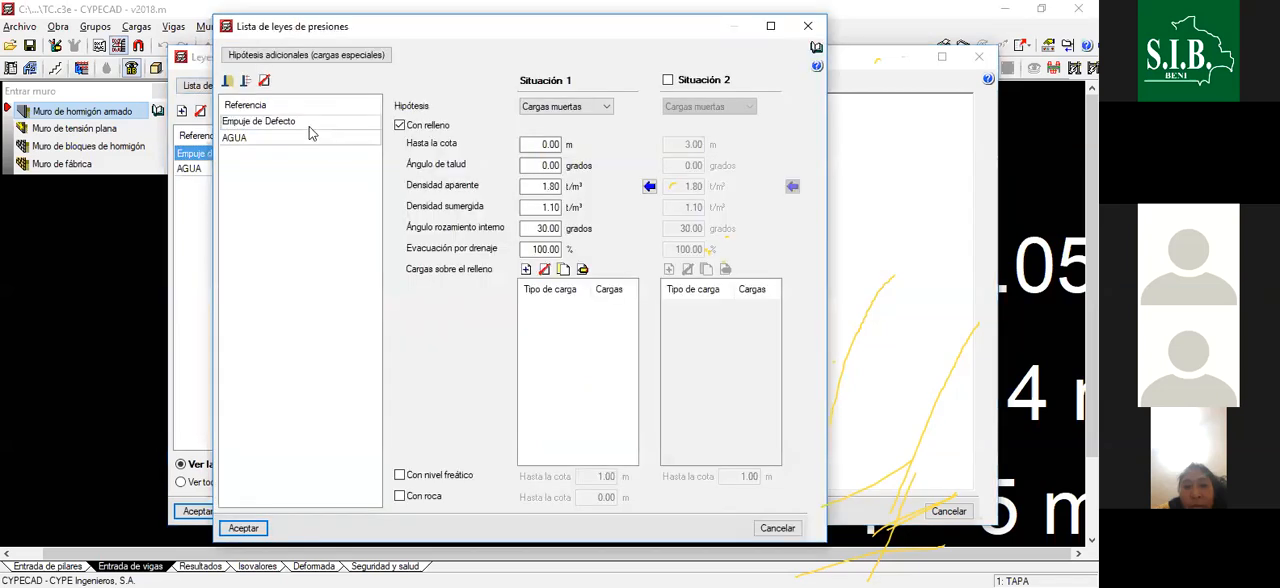
click(545, 145)
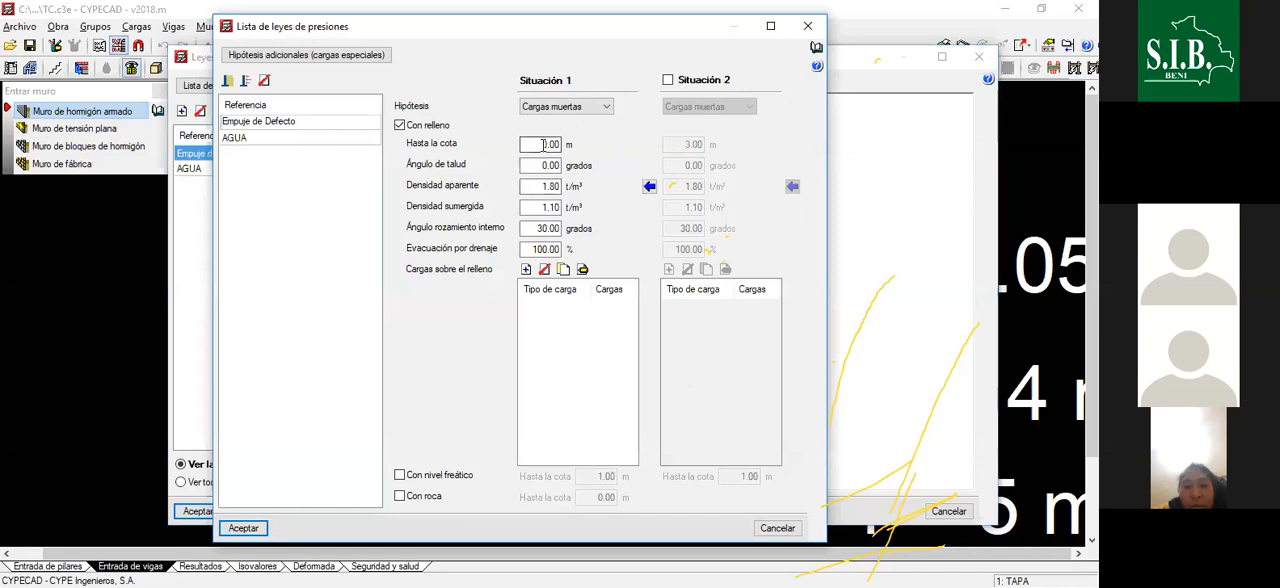
click(297, 122)
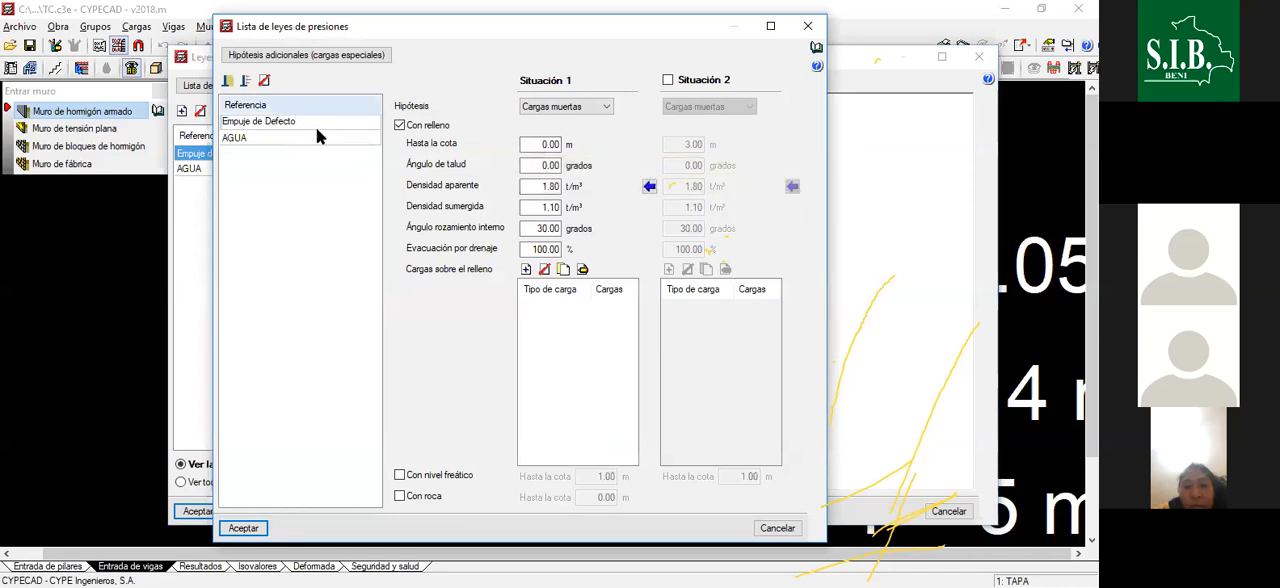
click(807, 27)
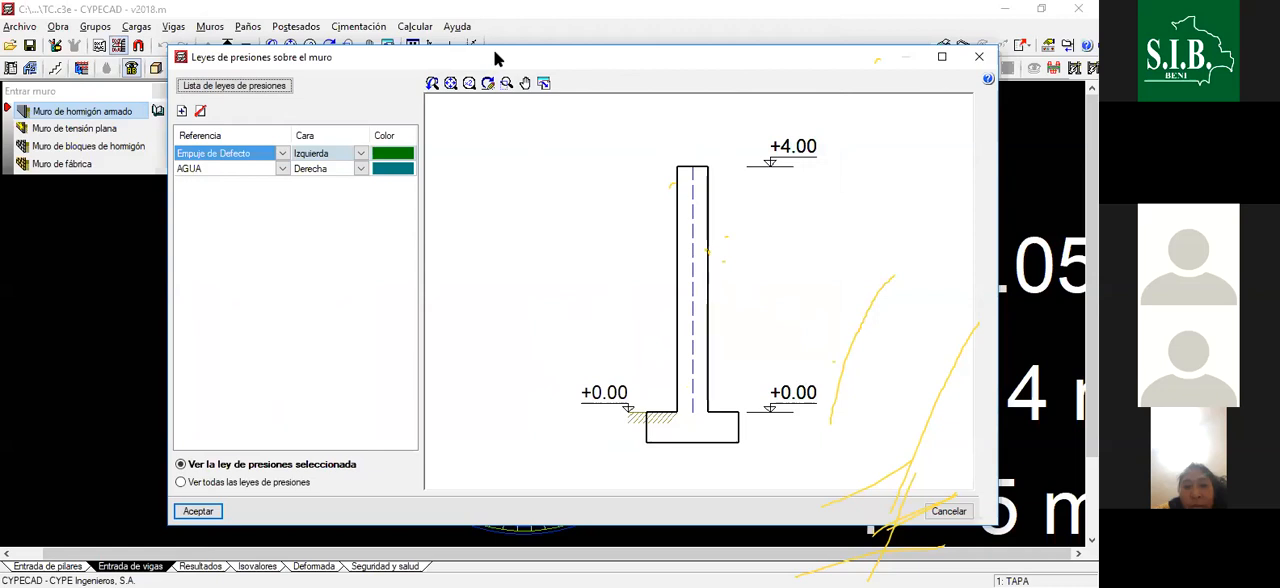
- Accept the wall's pressure laws and the definition of reinforced concrete wall M1
drag(506, 48, 524, 34)
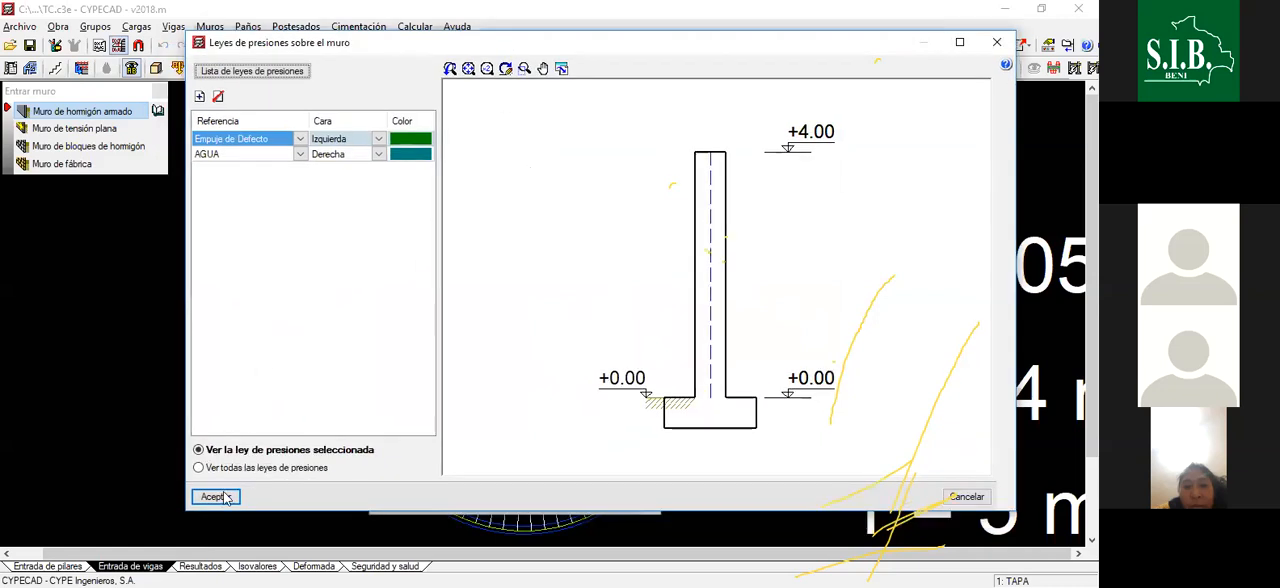
click(217, 497)
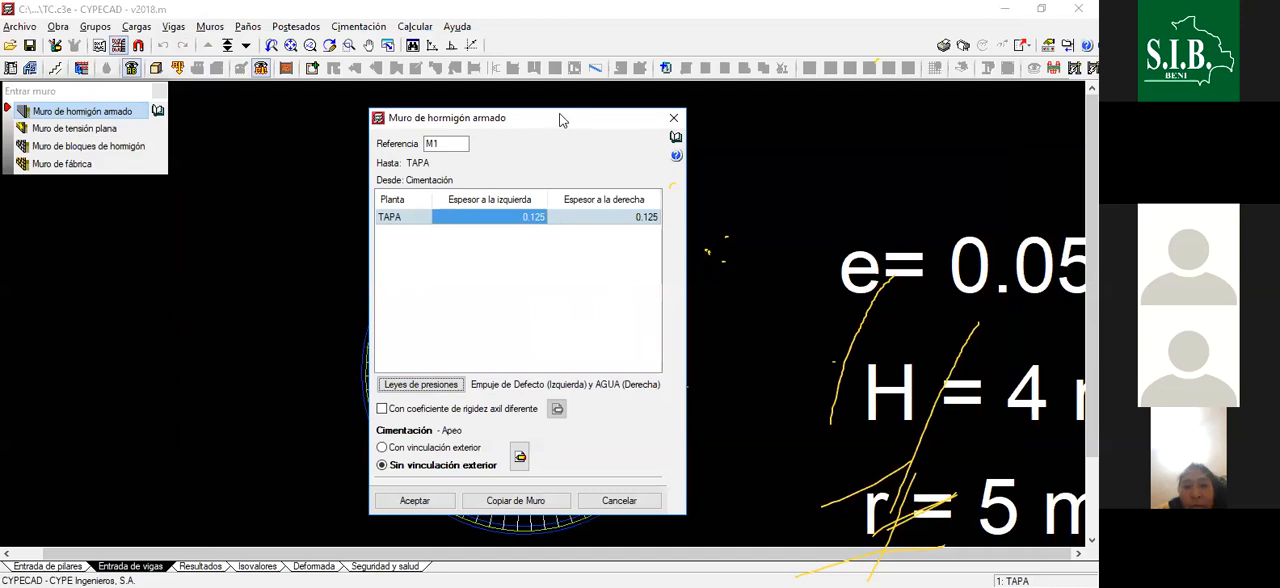
drag(562, 120, 531, 105)
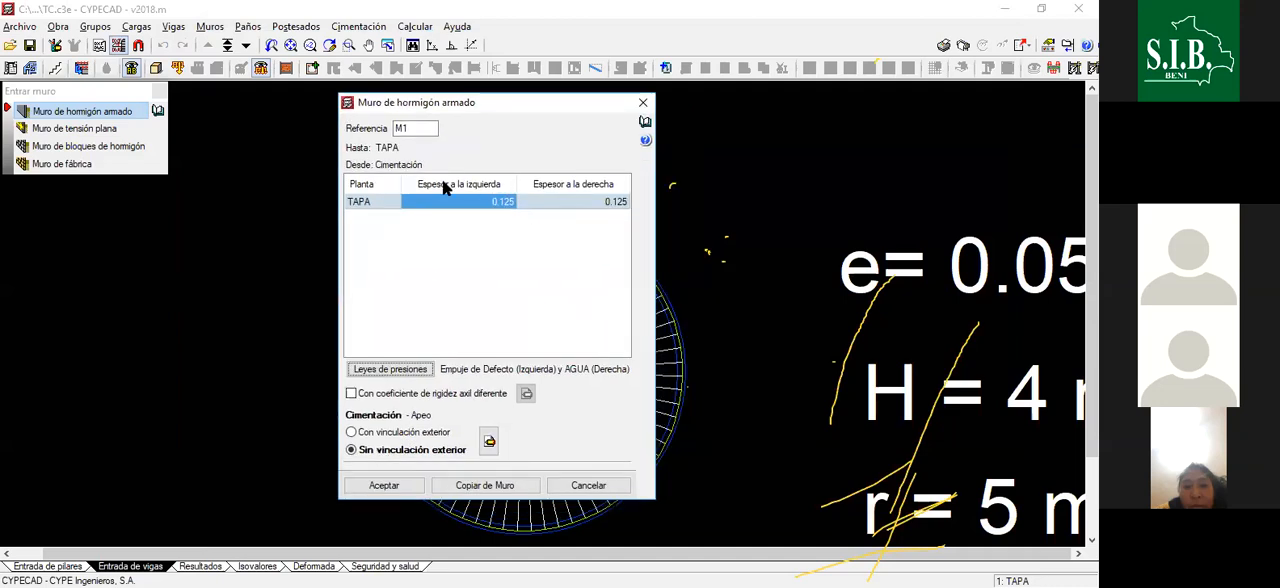
click(380, 486)
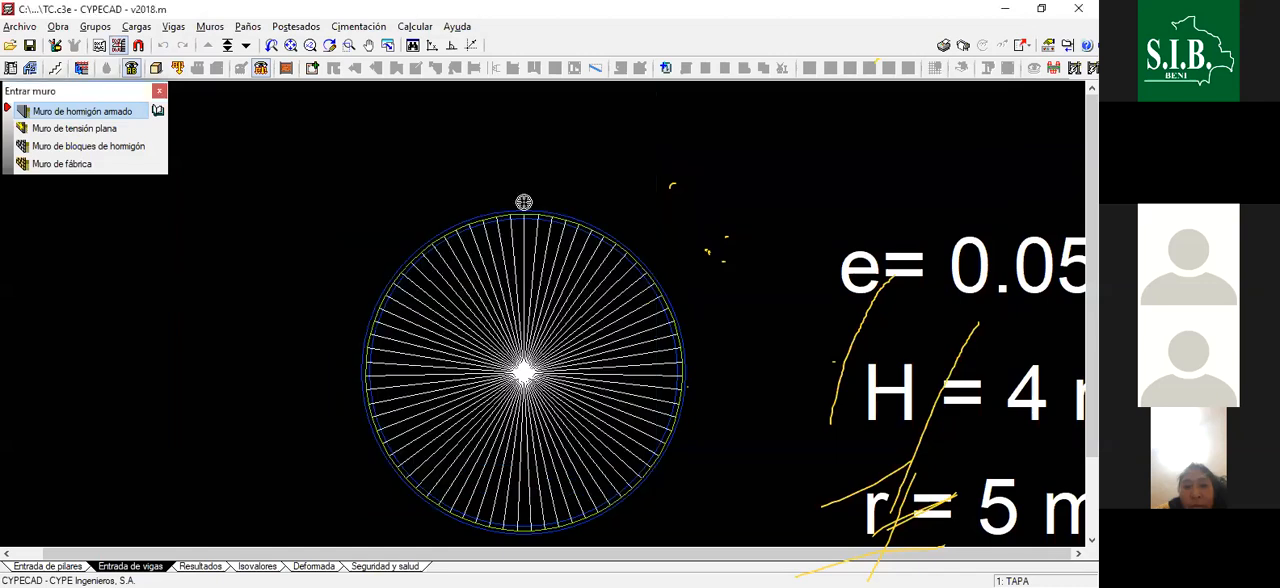
- Configure the object snaps for picking points on the DWG template of the circular tank
scroll(533, 212, up, 4)
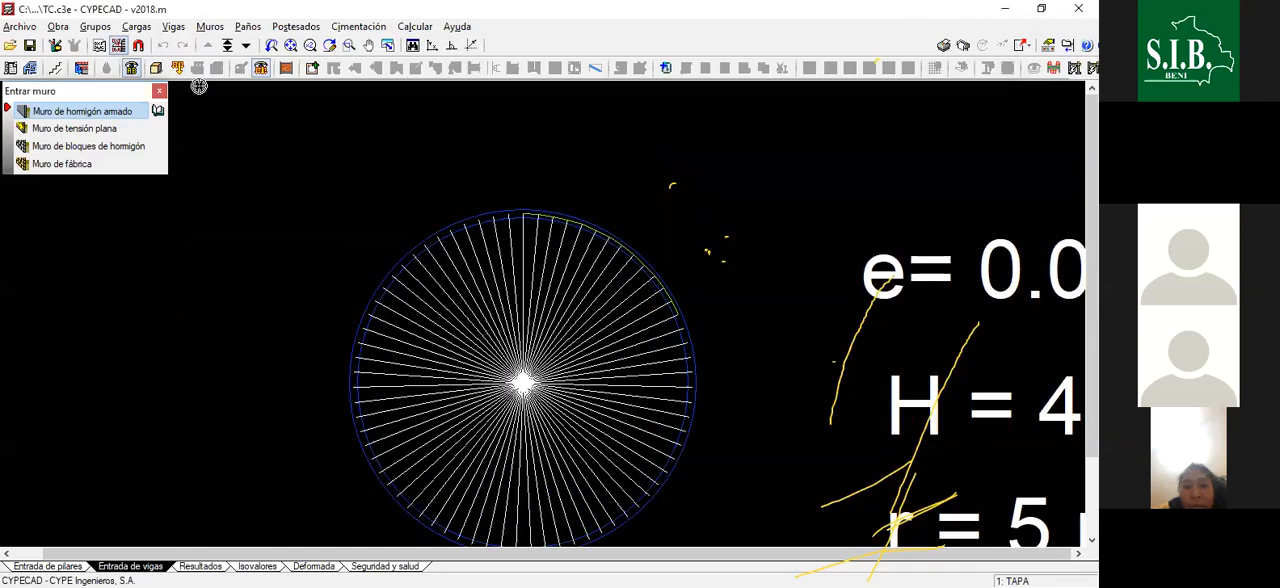
click(138, 46)
click(429, 235)
click(463, 252)
click(529, 235)
click(446, 371)
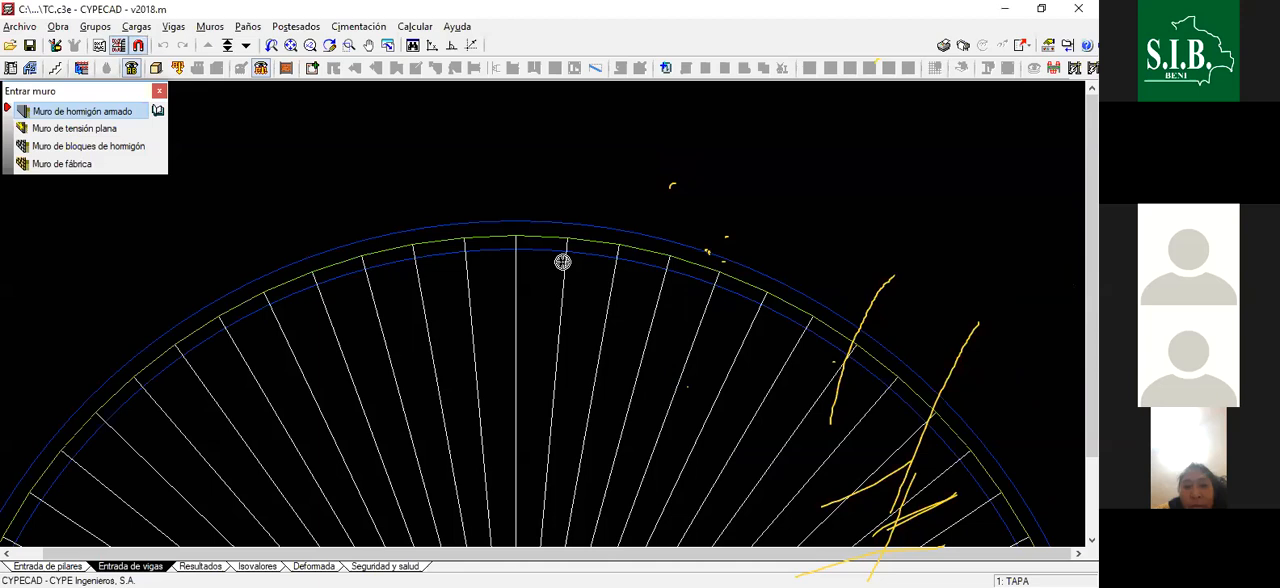
scroll(559, 241, down, 1)
scroll(546, 237, up, 1)
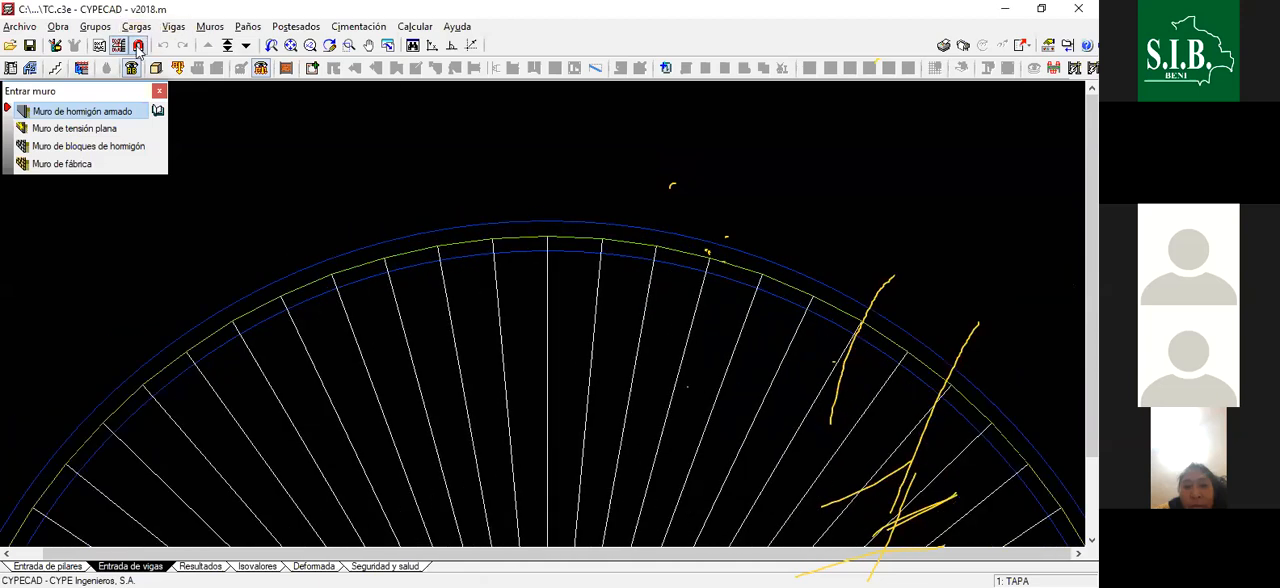
click(138, 47)
click(430, 235)
click(529, 235)
click(446, 374)
- Draw the first reinforced concrete wall segment from the circle's topmost vertex to the next vertex clockwise on the tank's middle line
scroll(562, 234, up, 4)
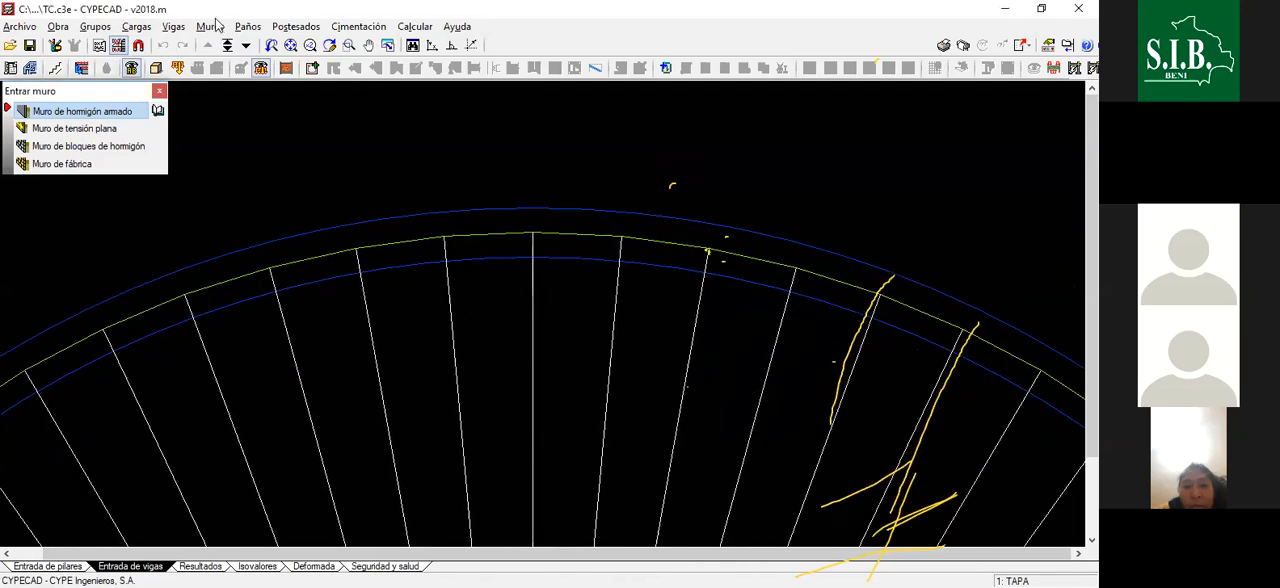
scroll(622, 237, up, 1)
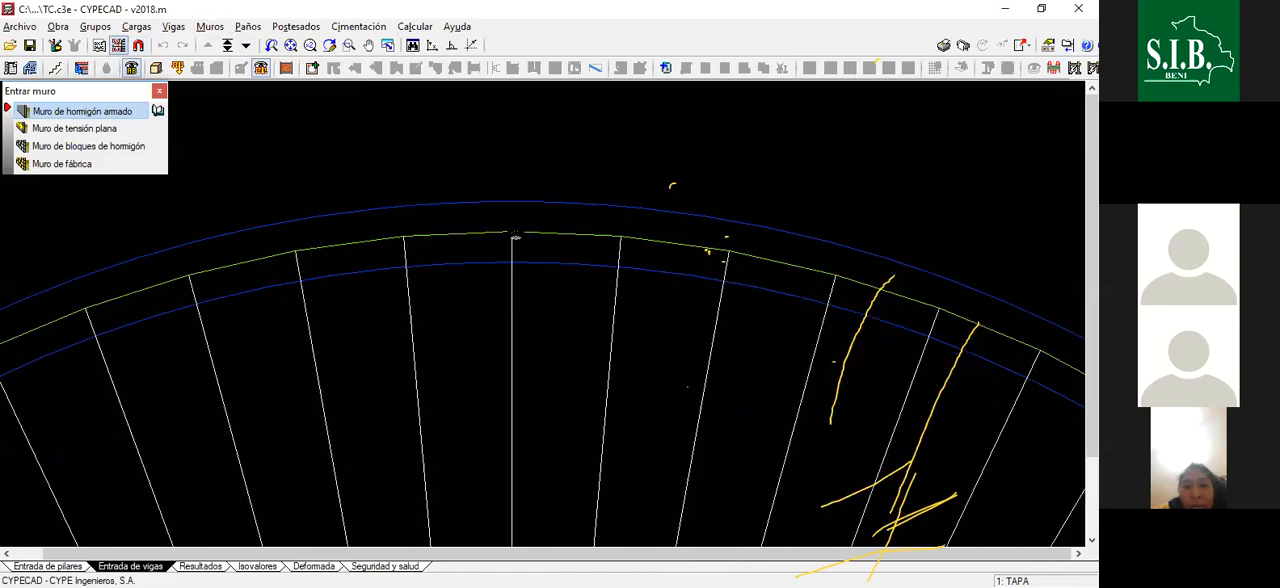
click(511, 236)
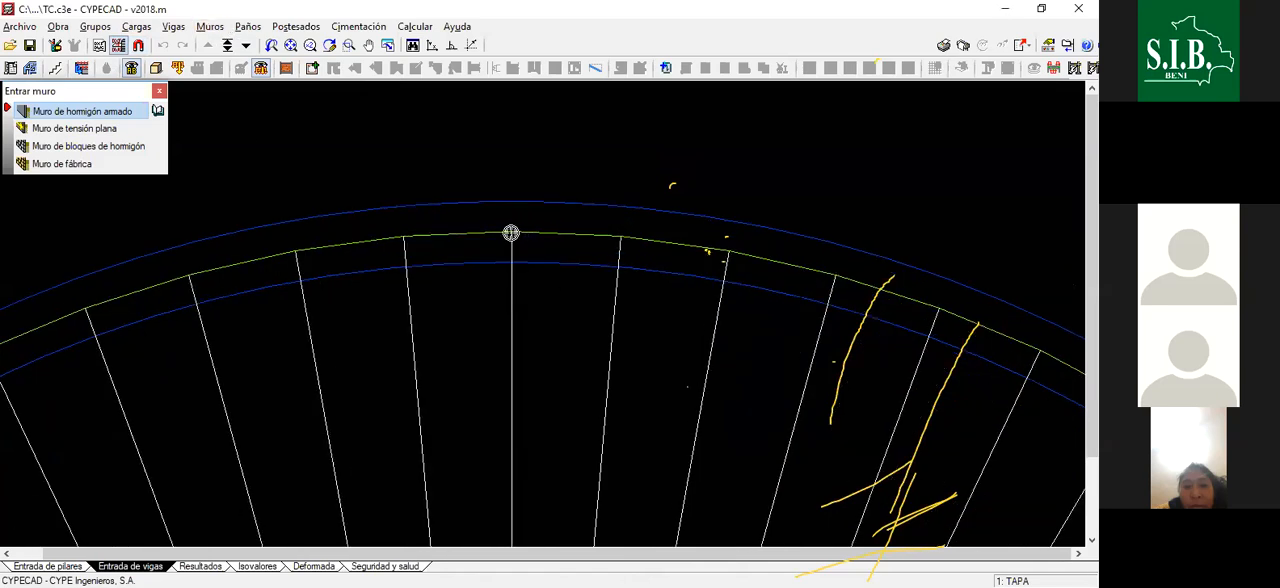
click(619, 236)
scroll(600, 292, up, 2)
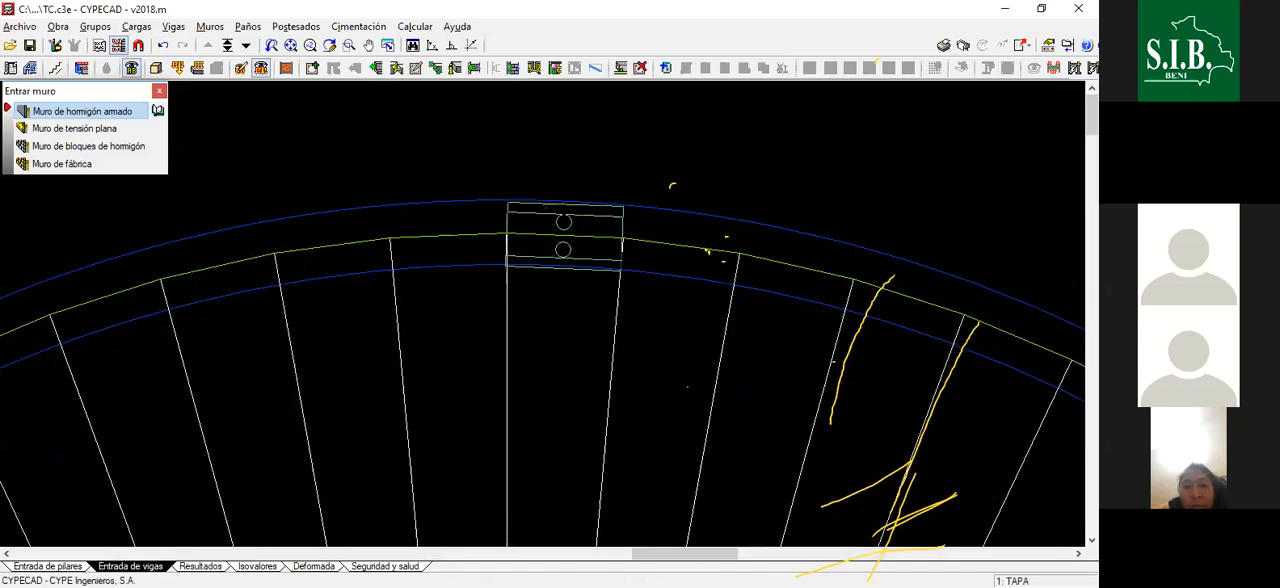
scroll(558, 229, up, 3)
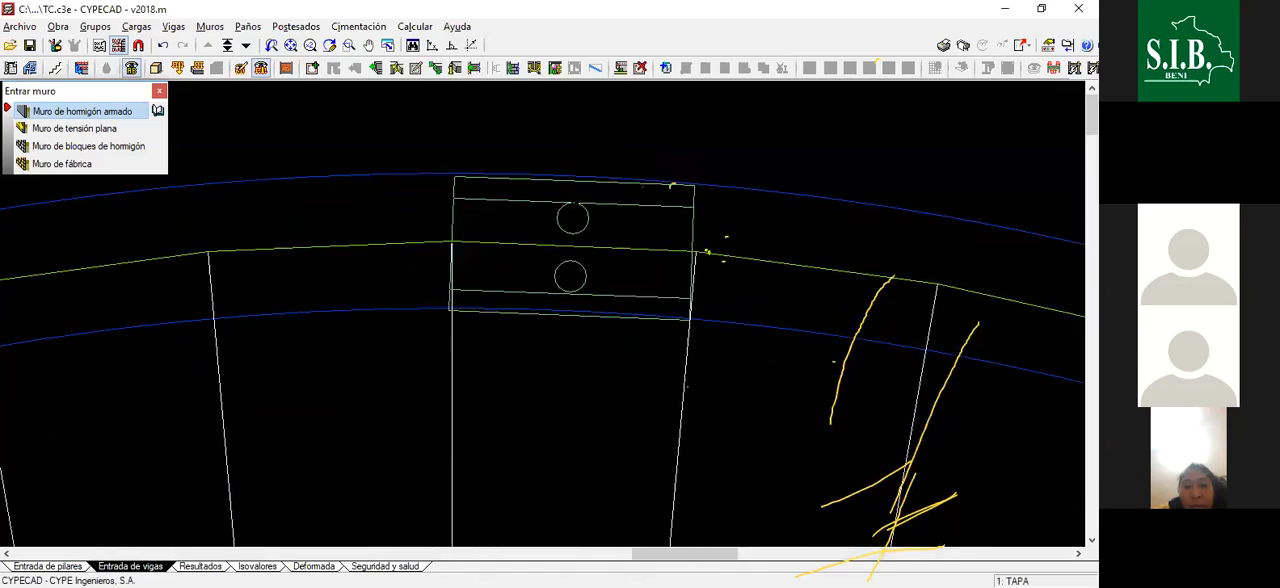
scroll(694, 266, down, 4)
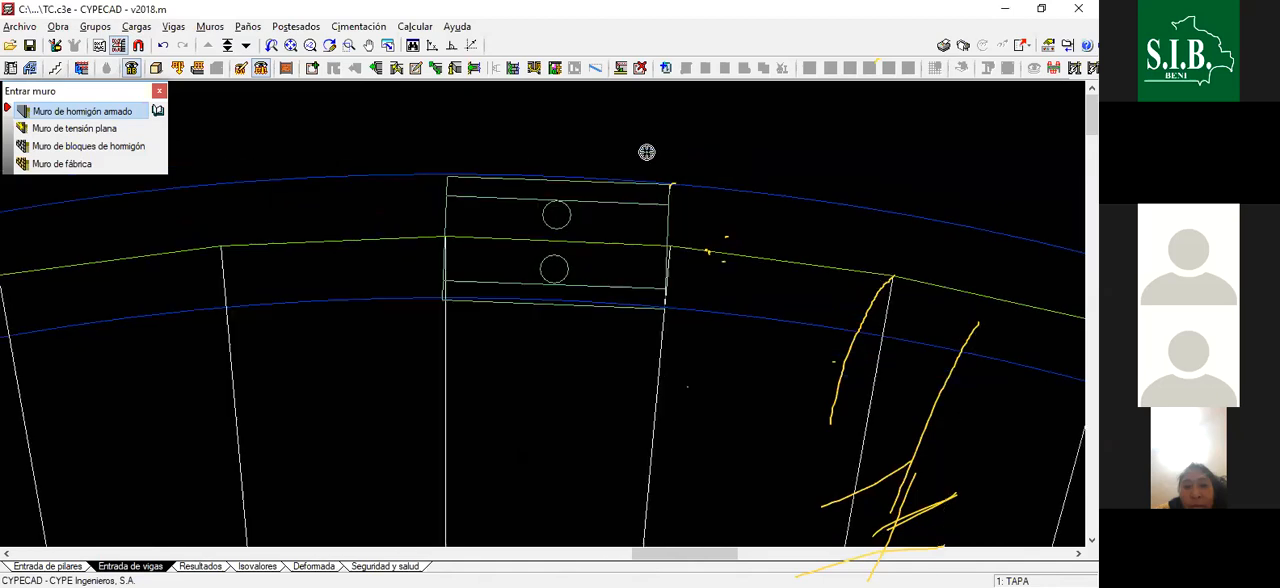
scroll(703, 120, down, 2)
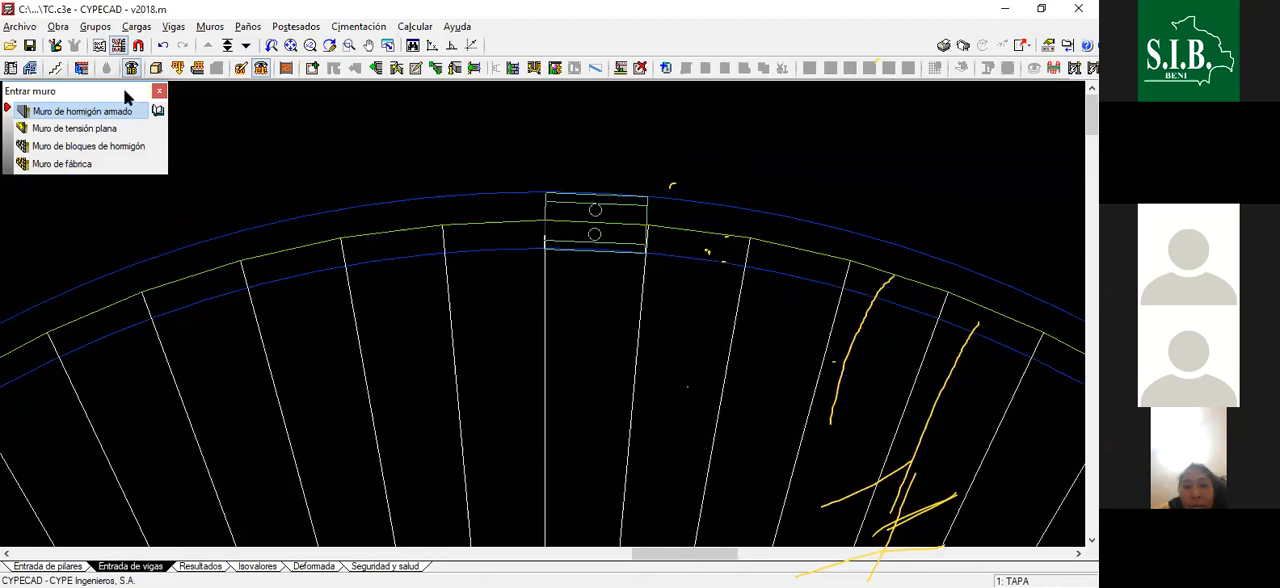
scroll(584, 217, down, 1)
scroll(455, 159, up, 1)
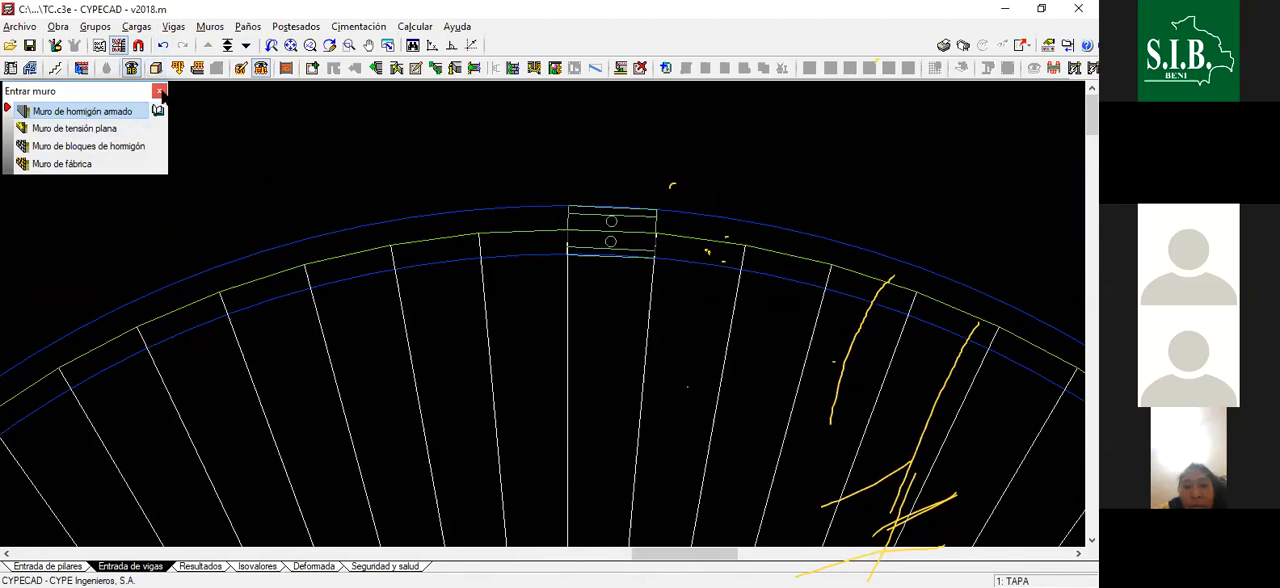
- Close the wall entry and set the foundation plane elevation to -2.00 m in the floor settings
click(160, 92)
click(50, 566)
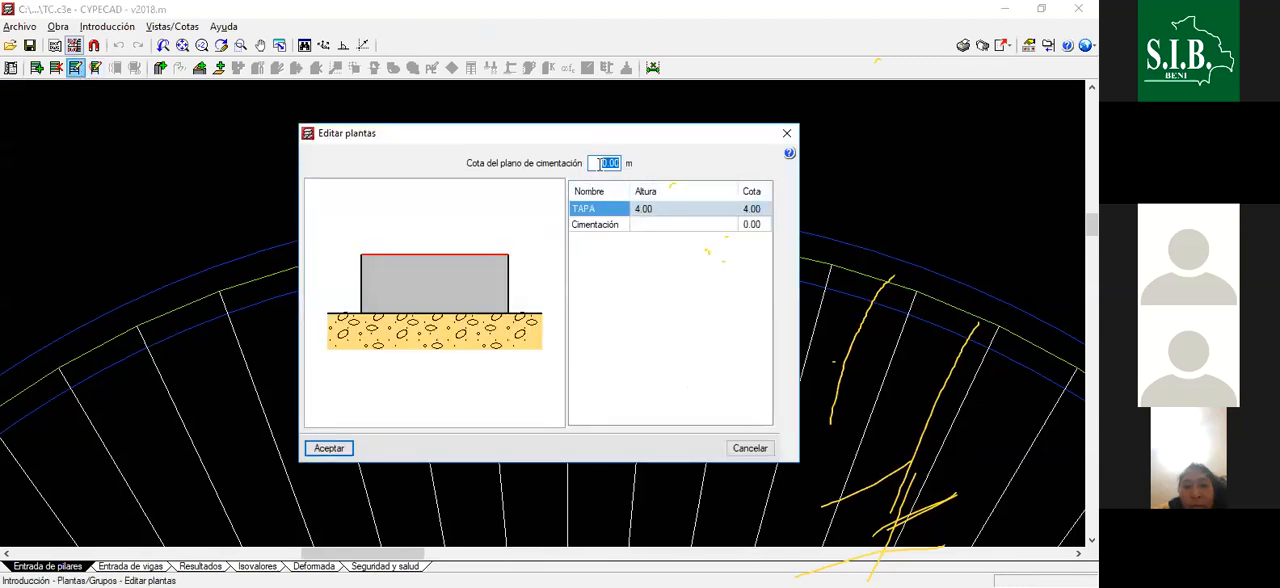
text(-2)
key(Tab)
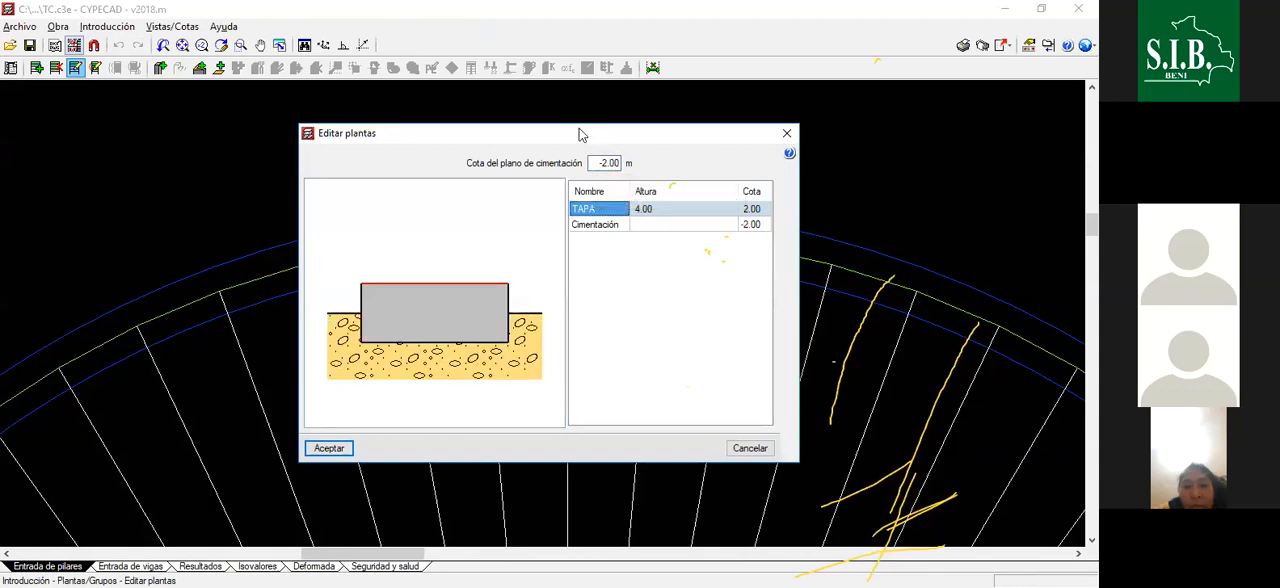
drag(543, 123, 545, 122)
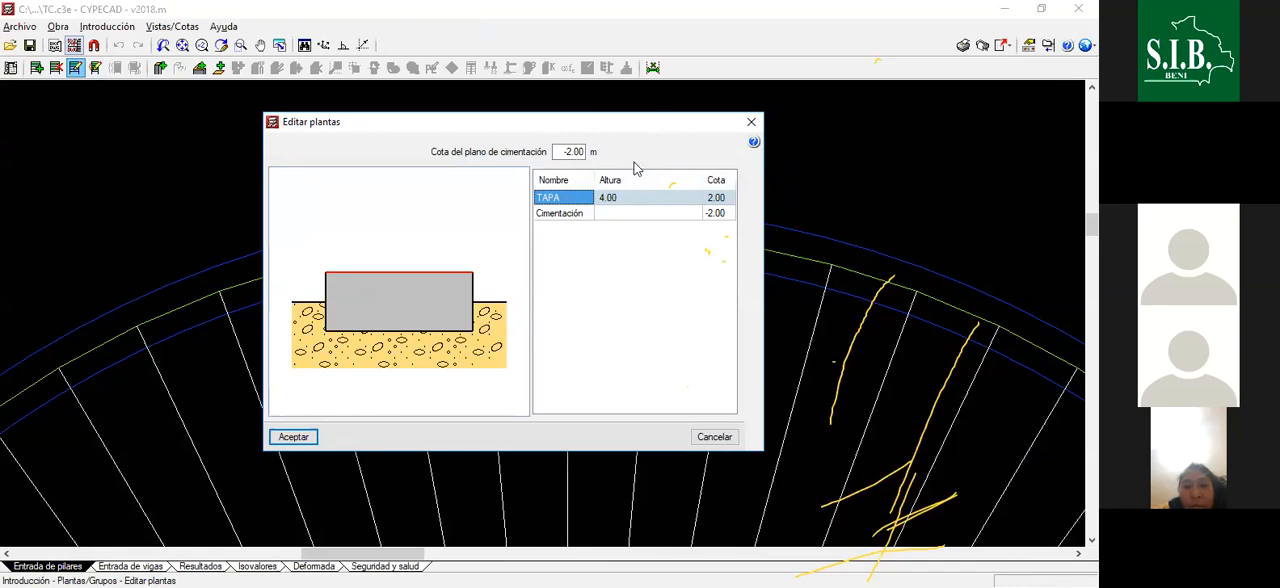
drag(548, 122, 624, 125)
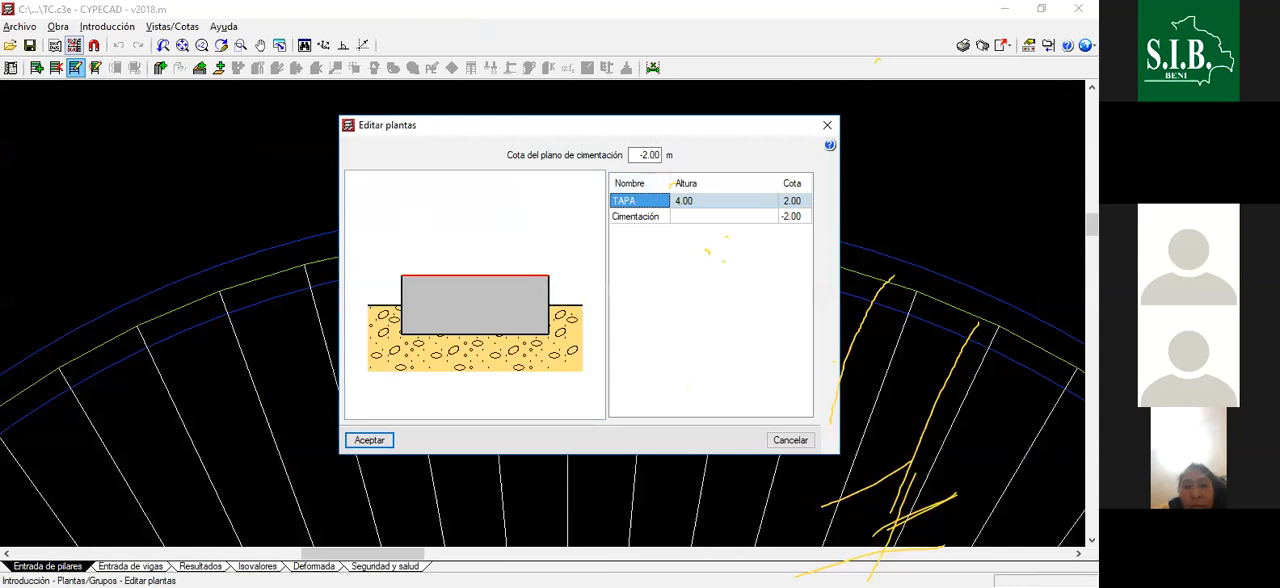
click(369, 442)
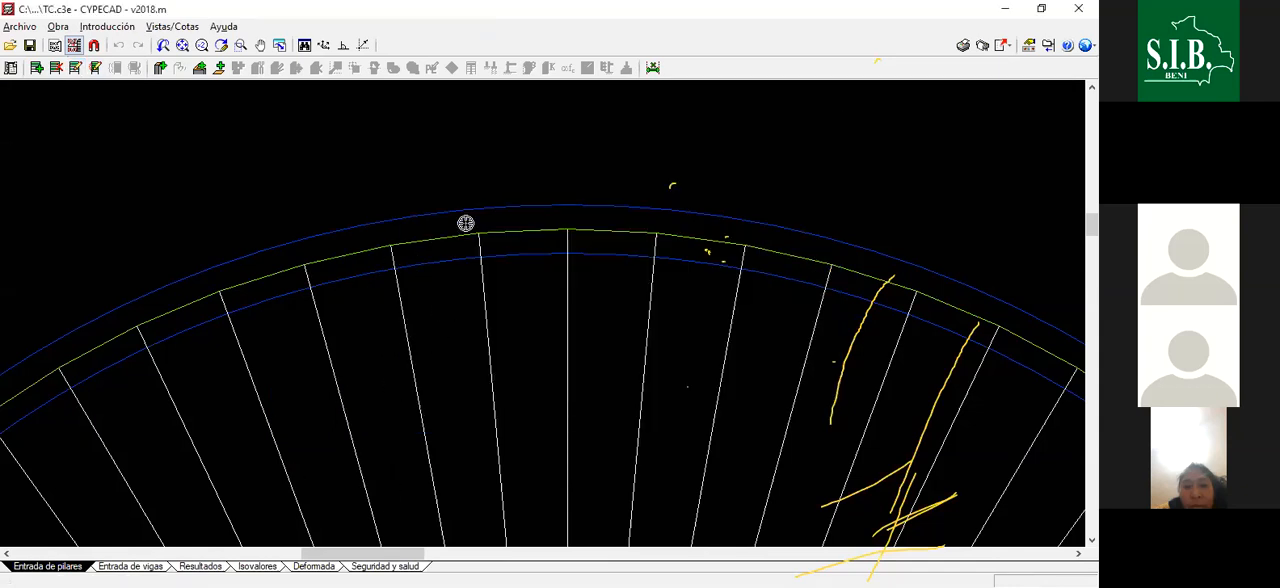
- Return from the column entry view to the beam entry view of the TAPA group
scroll(666, 256, down, 2)
scroll(543, 246, down, 4)
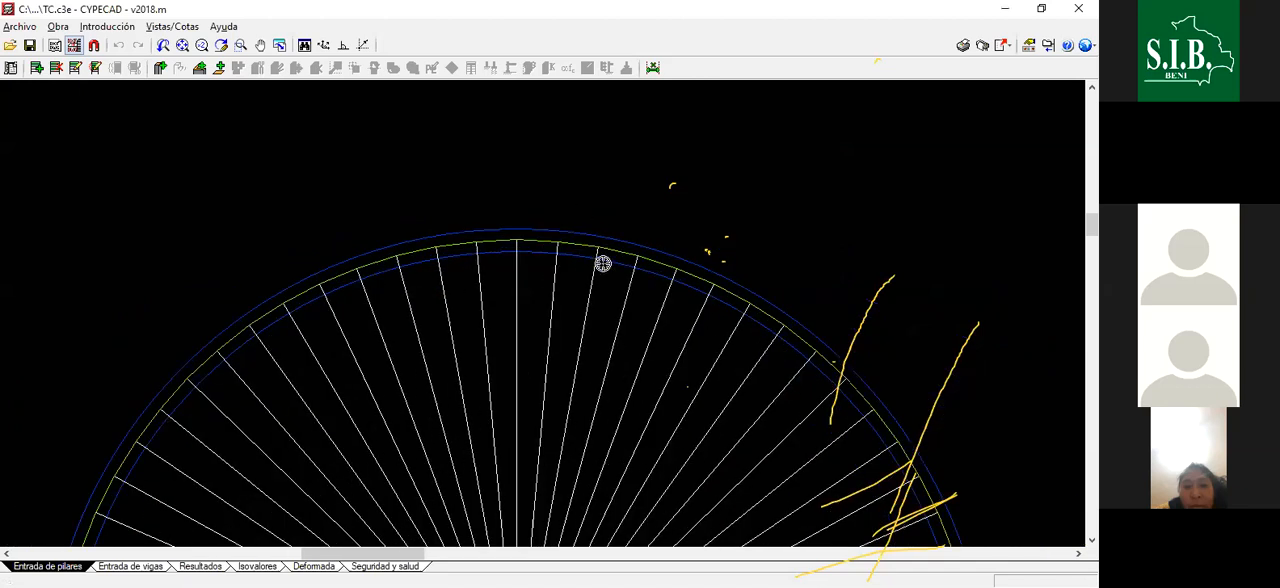
scroll(619, 260, down, 3)
scroll(571, 234, up, 3)
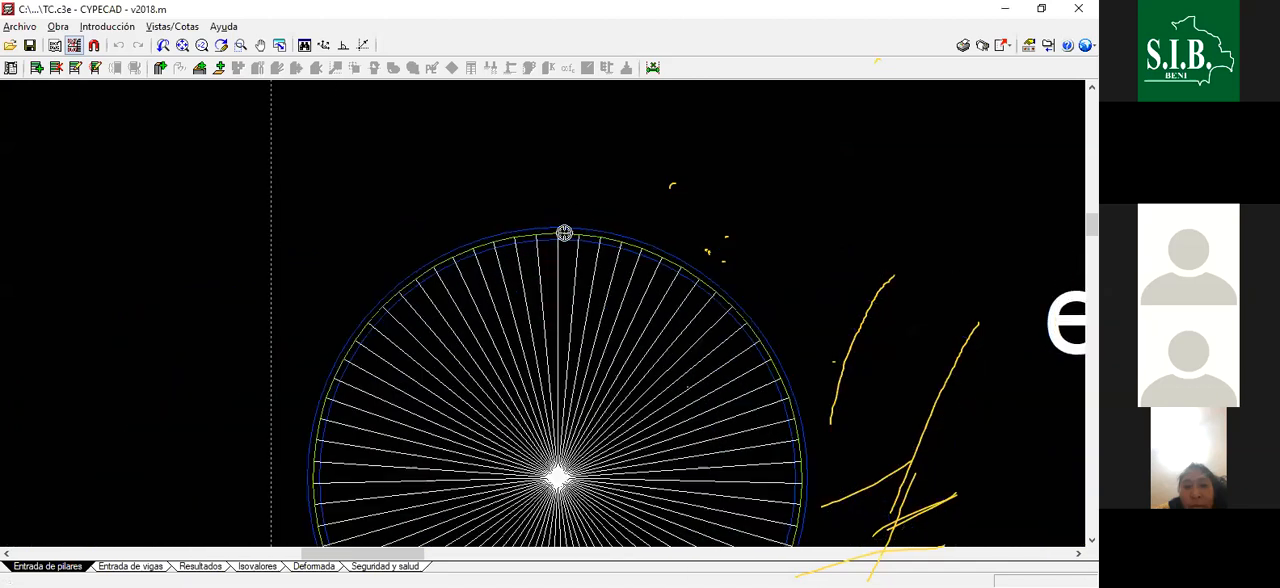
scroll(545, 230, up, 3)
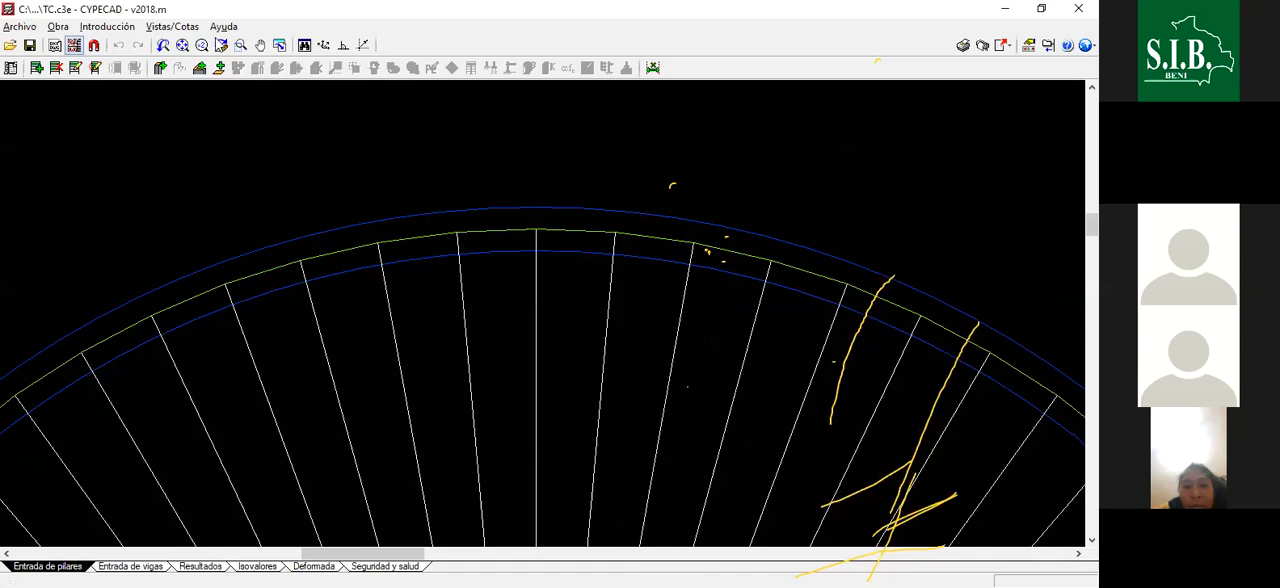
click(130, 566)
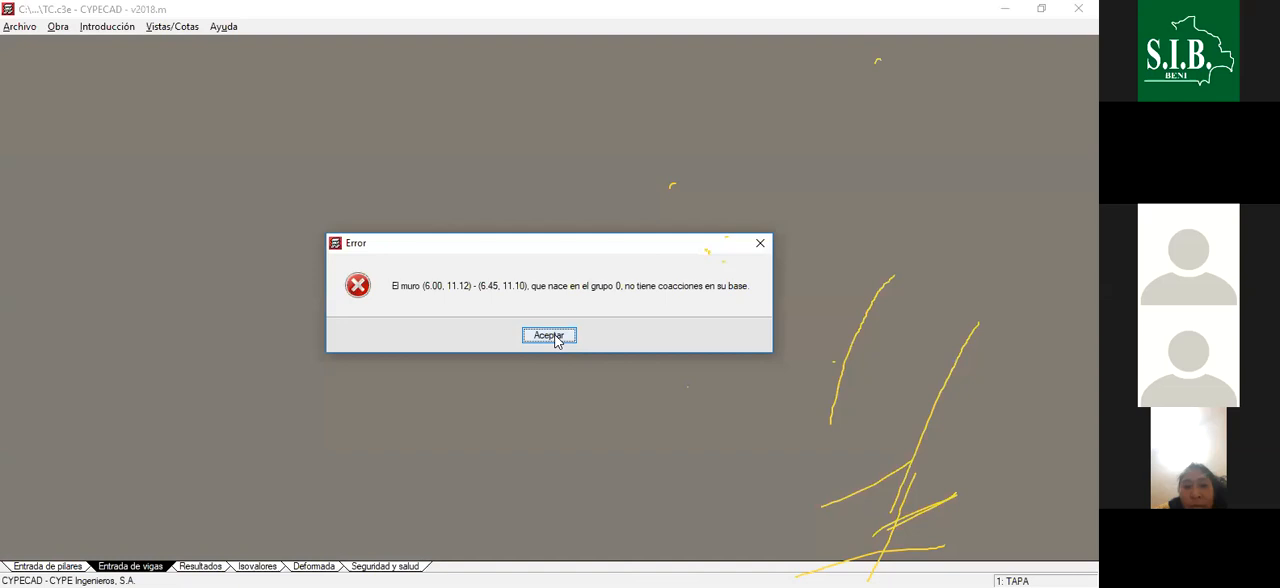
click(555, 339)
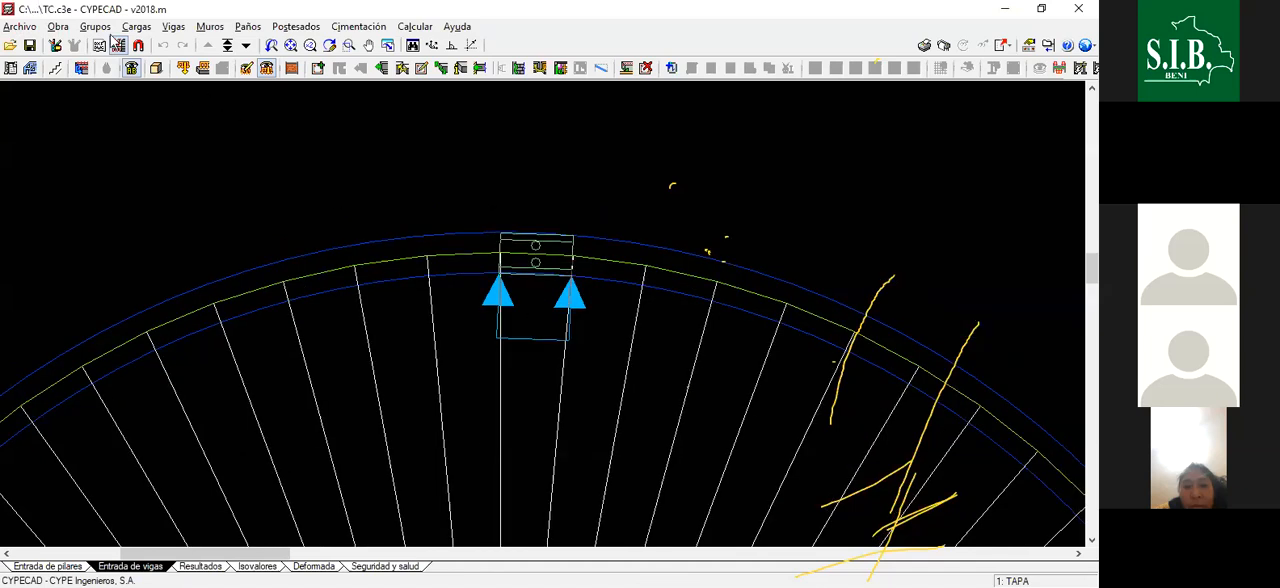
- Open the drawn wall segment for editing and examine the AGUA law's diagram in its pressure laws
click(55, 68)
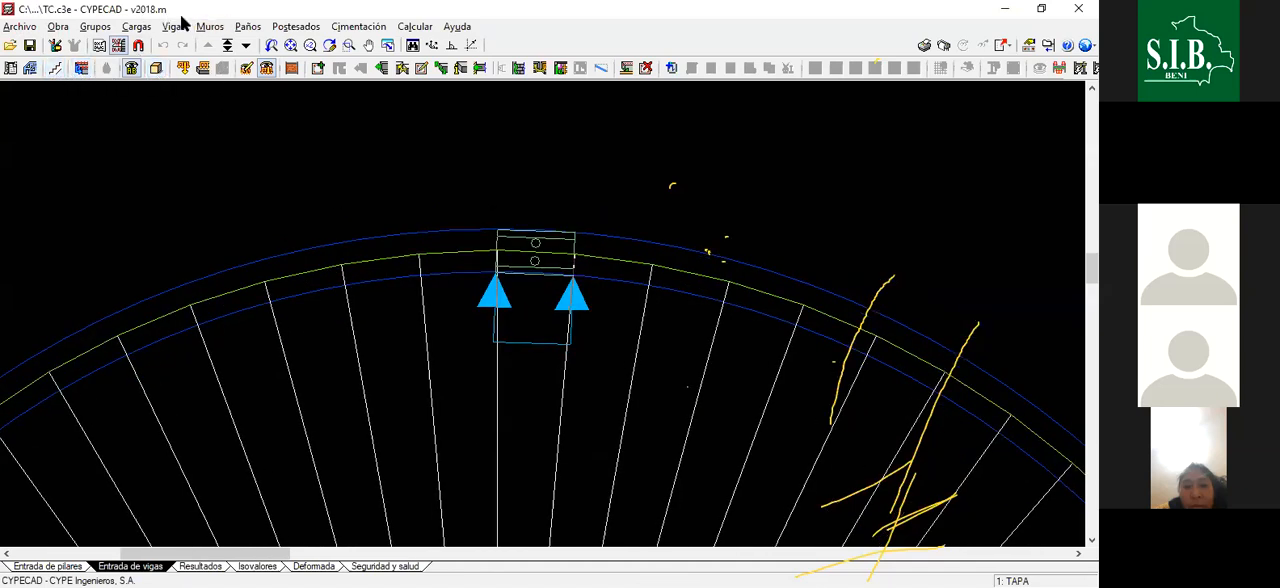
click(210, 26)
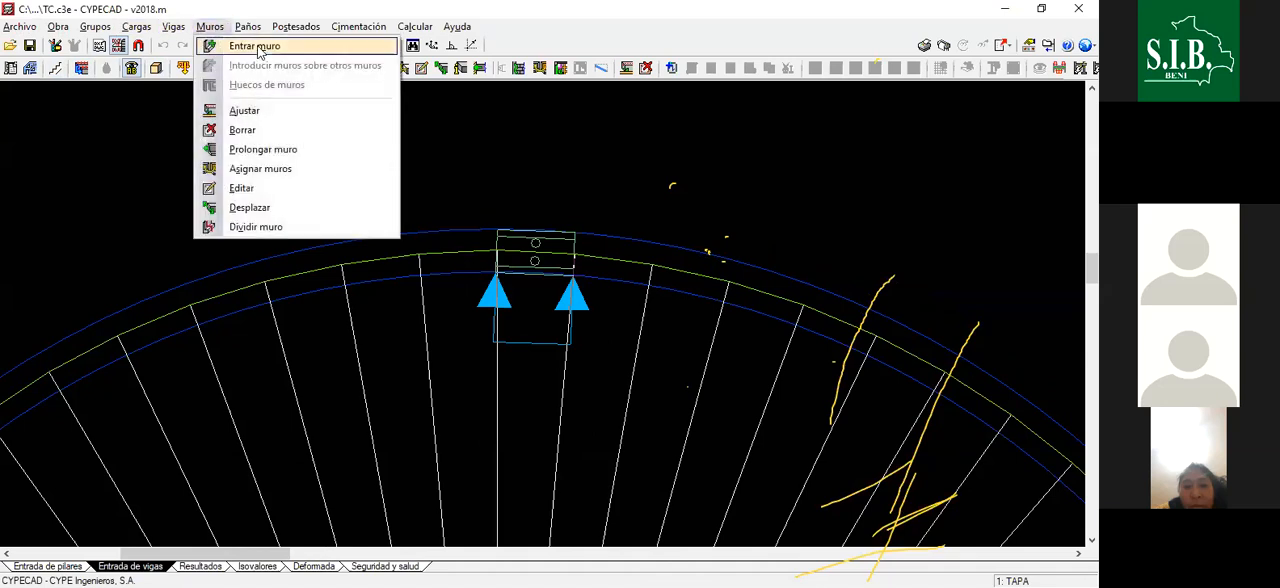
click(262, 190)
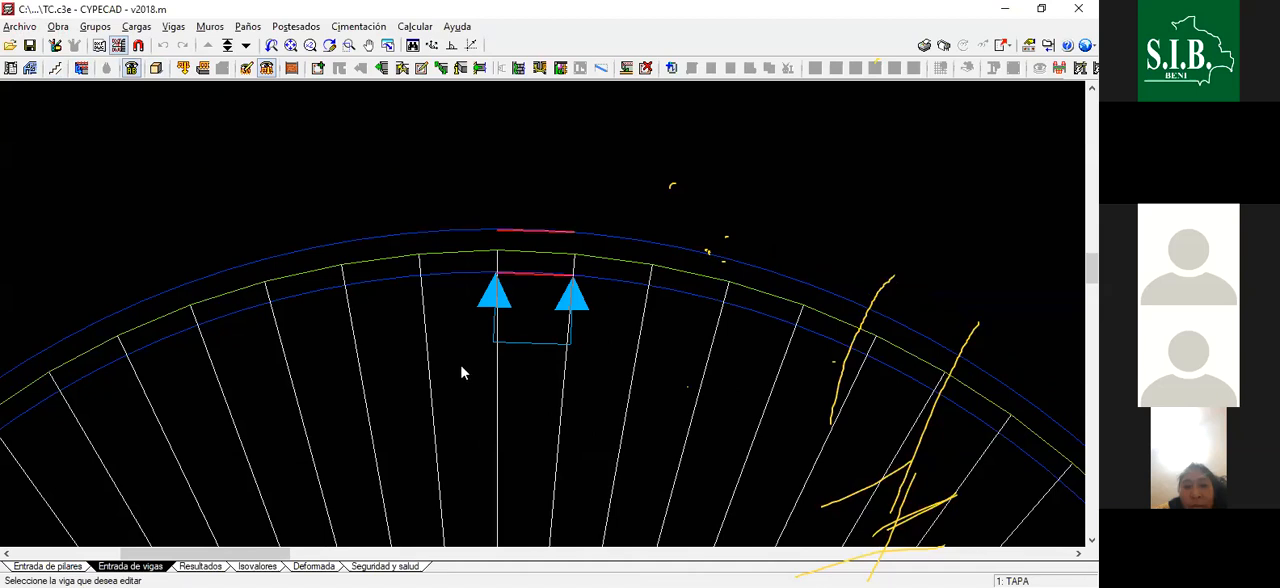
click(517, 383)
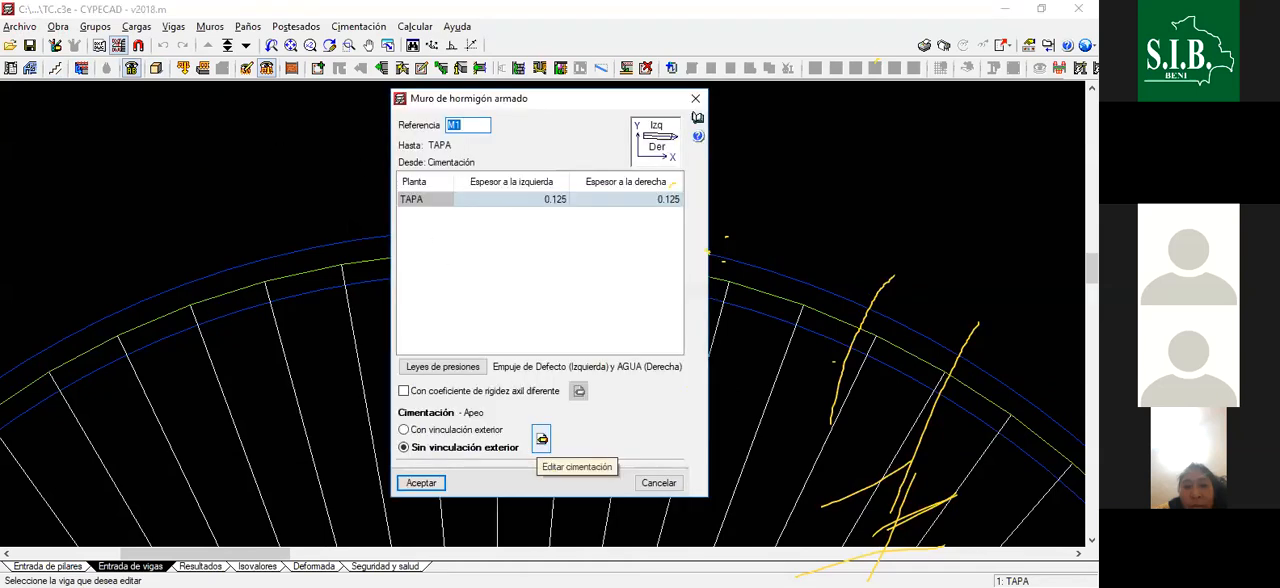
click(469, 365)
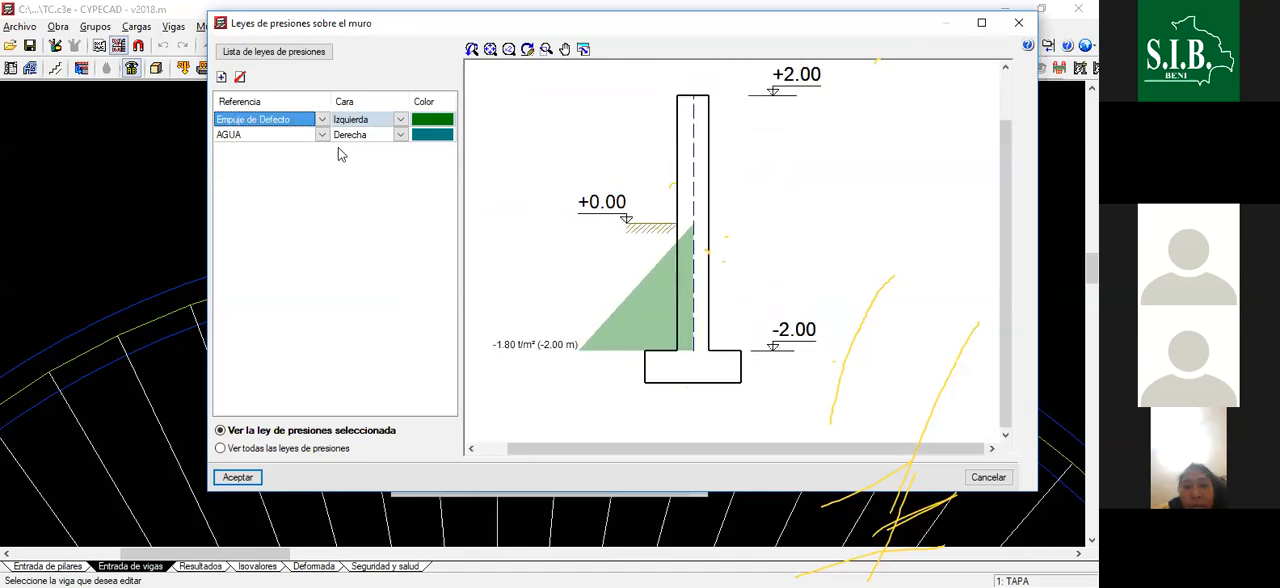
click(279, 136)
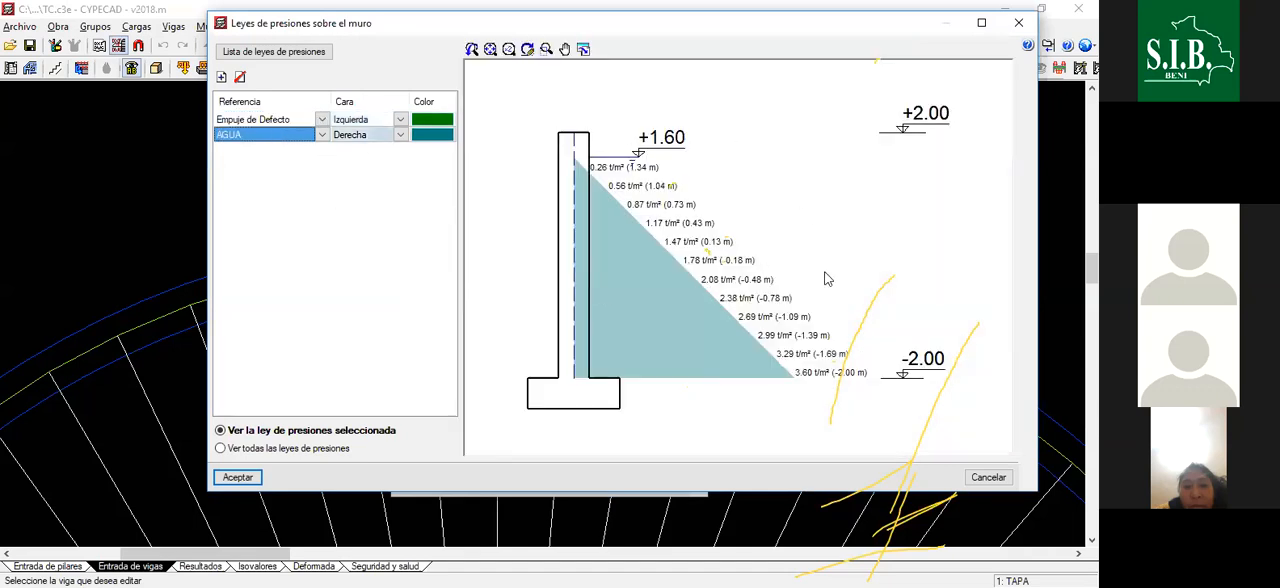
scroll(576, 252, down, 2)
scroll(581, 261, up, 2)
scroll(624, 265, up, 2)
scroll(624, 265, down, 1)
scroll(624, 265, up, 2)
scroll(557, 227, down, 3)
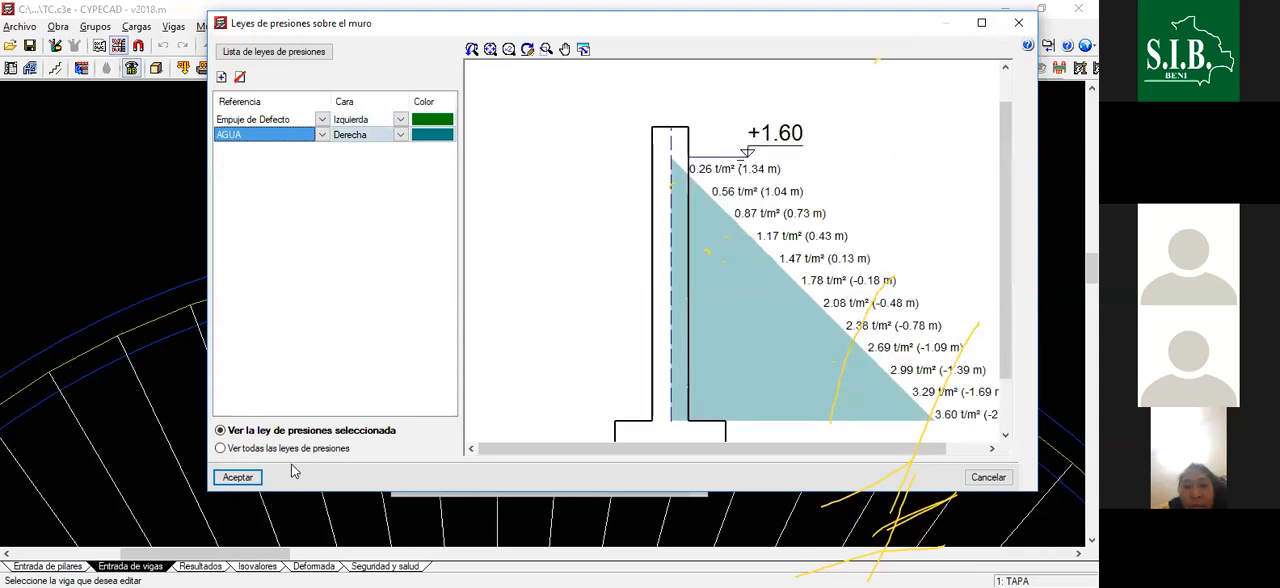
- Display all pressure laws together to compare the earth and water diagrams, then accept the laws and wall M1's definition
click(229, 455)
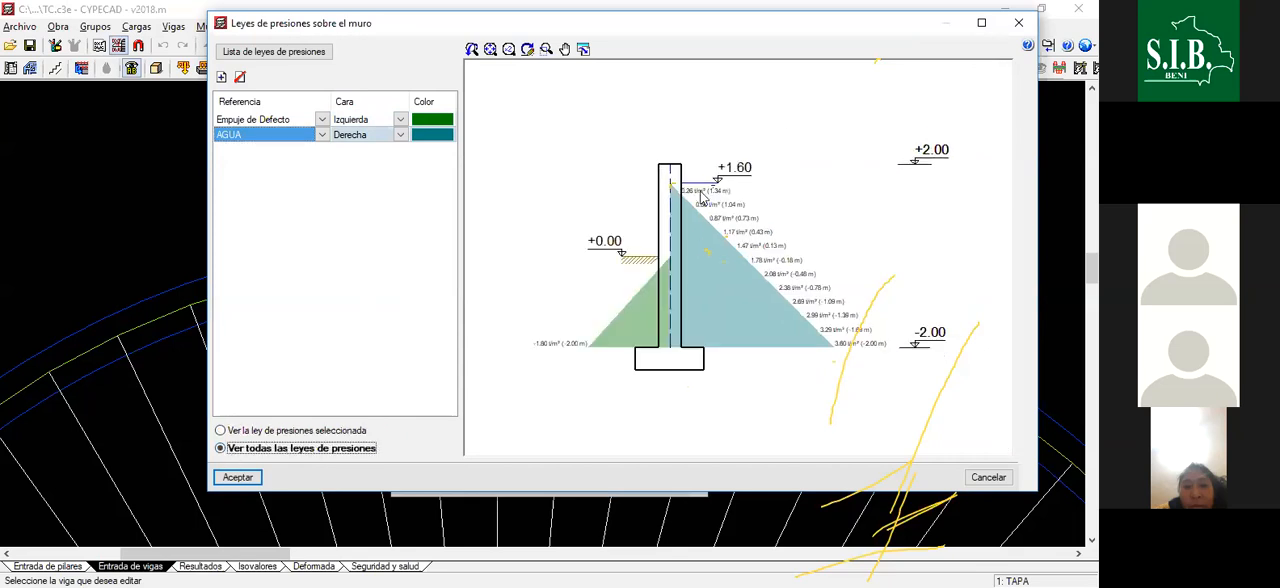
scroll(735, 190, up, 2)
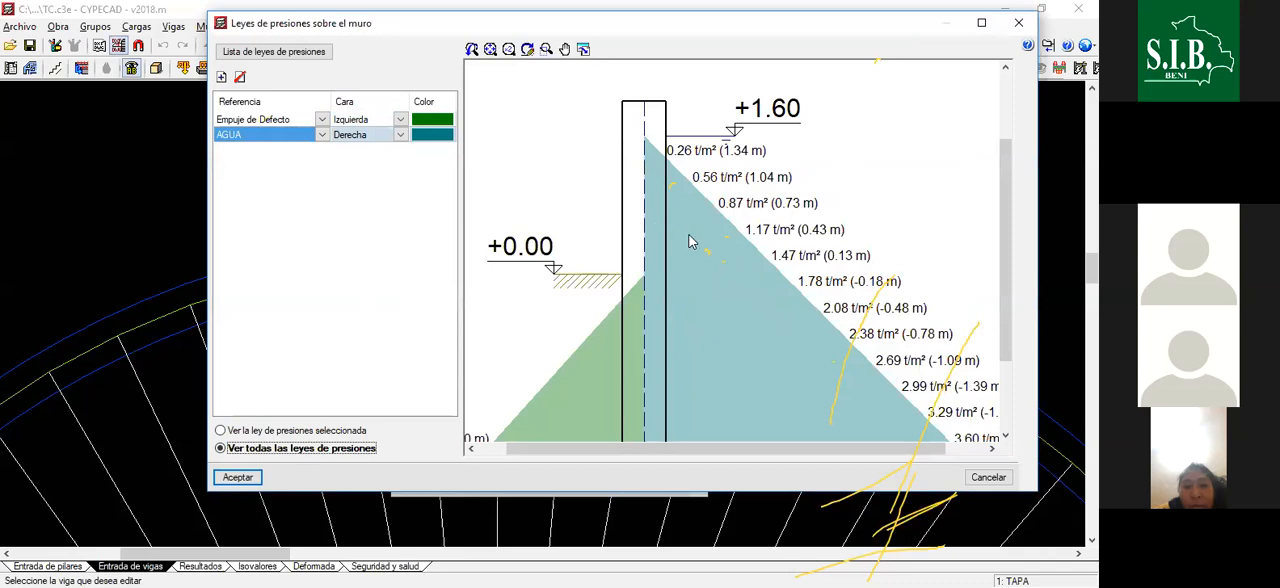
scroll(700, 241, down, 2)
scroll(724, 240, up, 1)
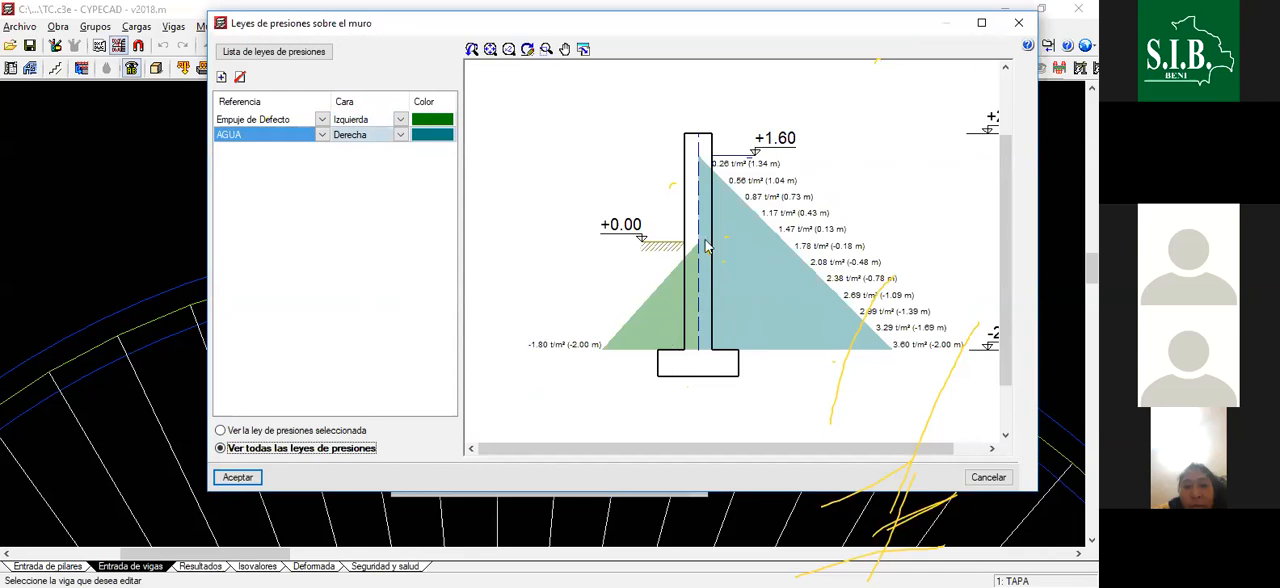
scroll(705, 250, down, 2)
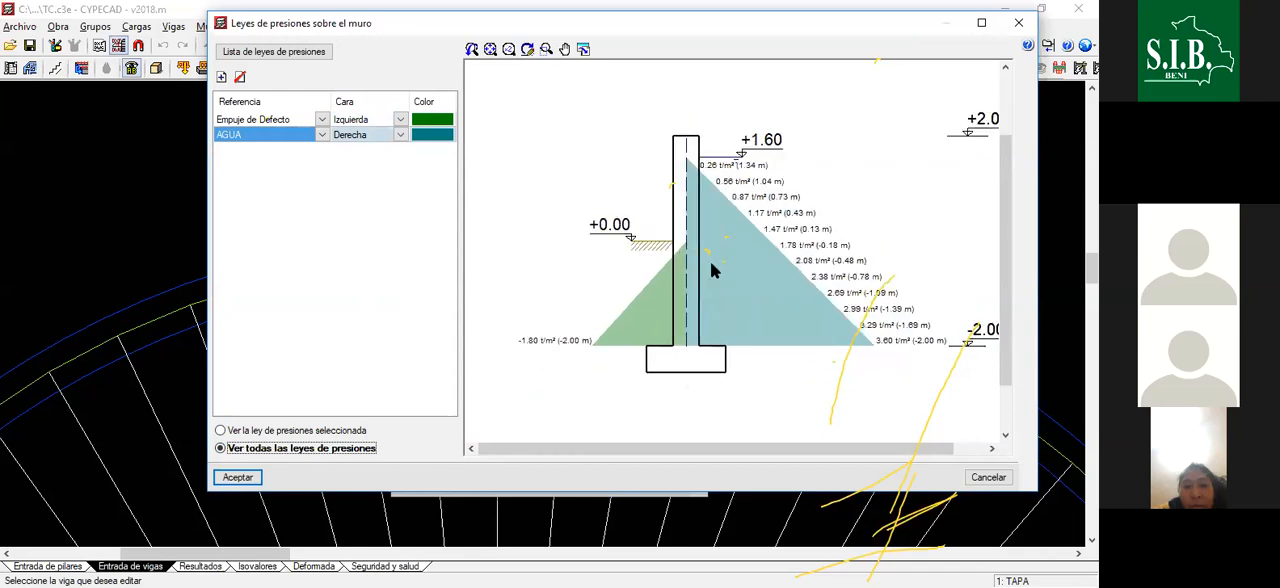
scroll(572, 254, down, 2)
scroll(818, 262, up, 3)
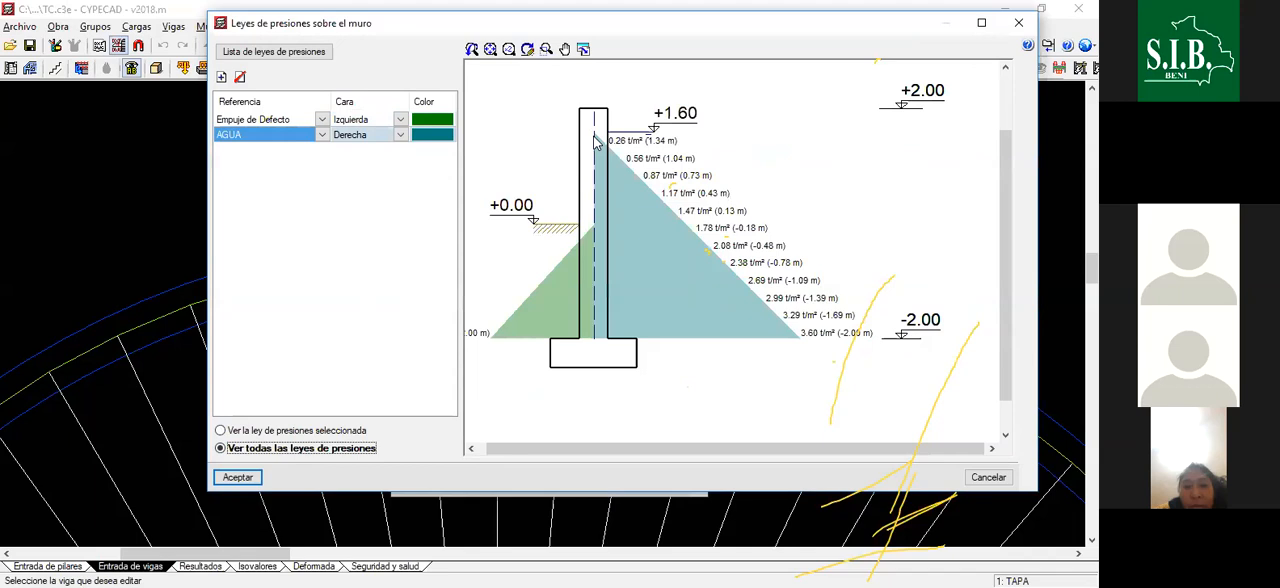
scroll(678, 152, down, 1)
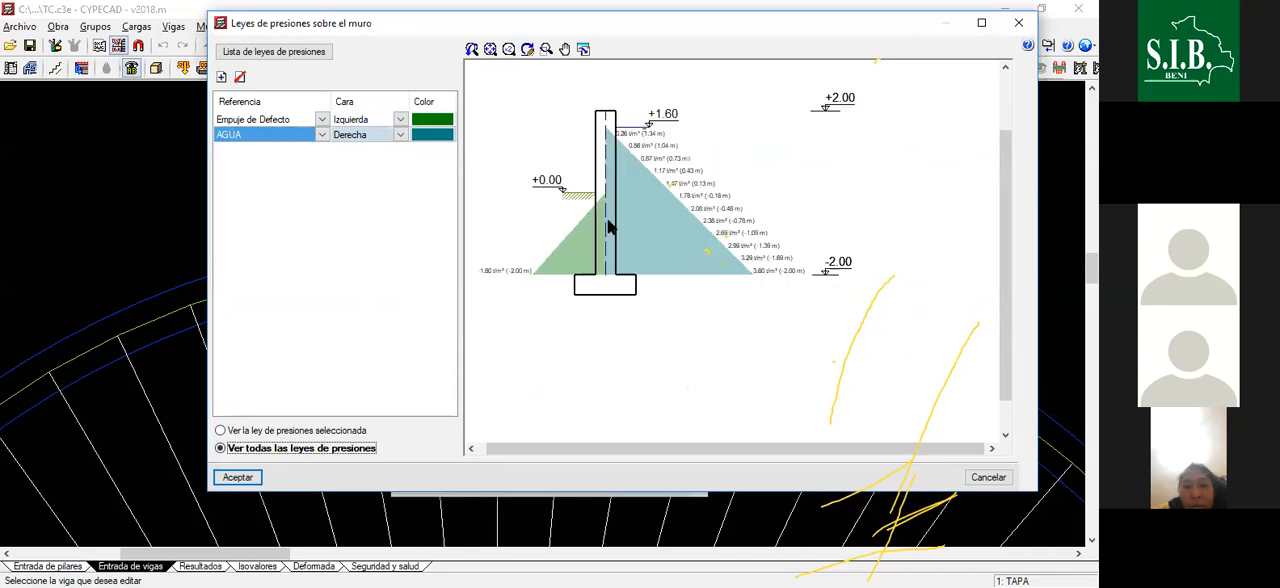
scroll(910, 217, down, 1)
scroll(725, 203, up, 3)
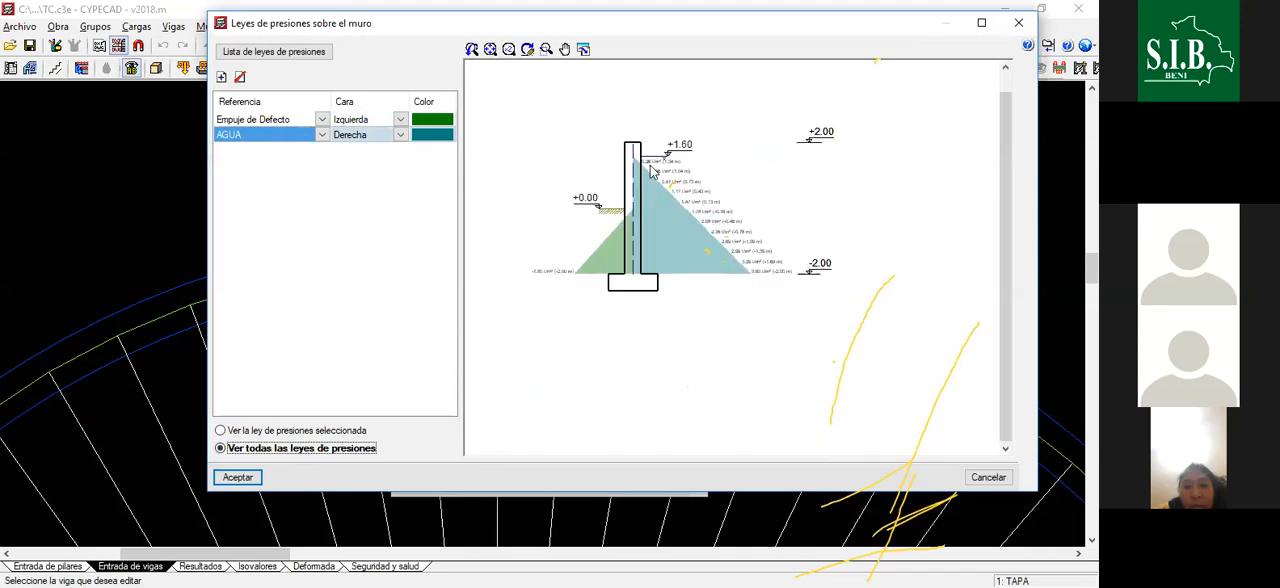
scroll(491, 298, down, 3)
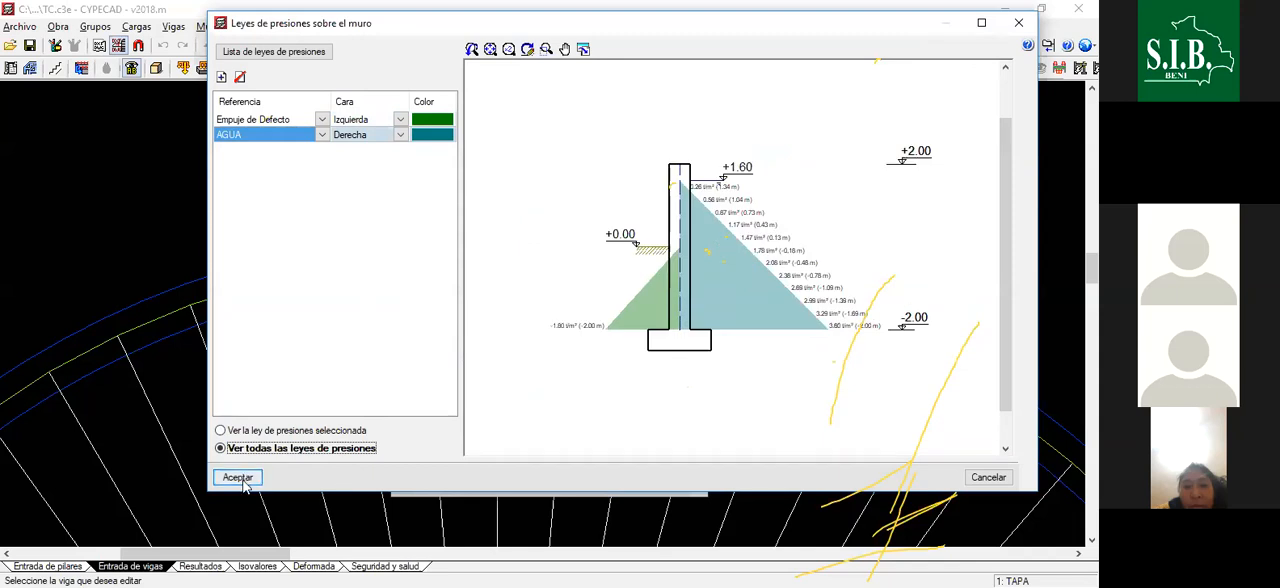
key(Return)
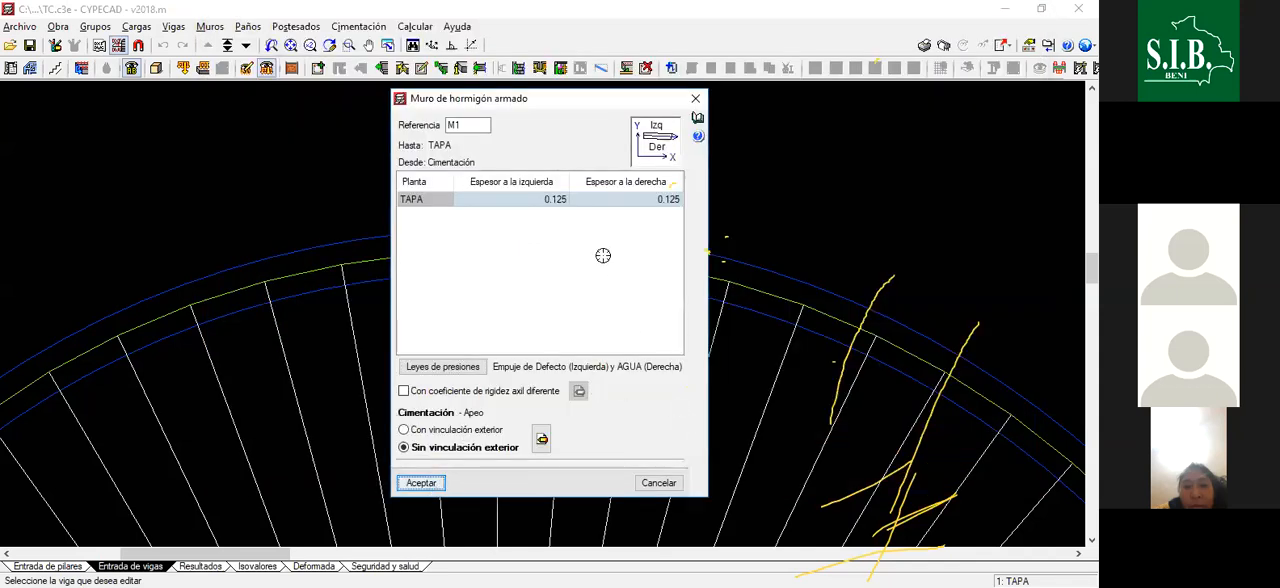
key(Return)
- Start a new reinforced concrete wall with a thickness of 0.125 m on both the left and right sides
scroll(572, 252, up, 1)
scroll(568, 244, up, 1)
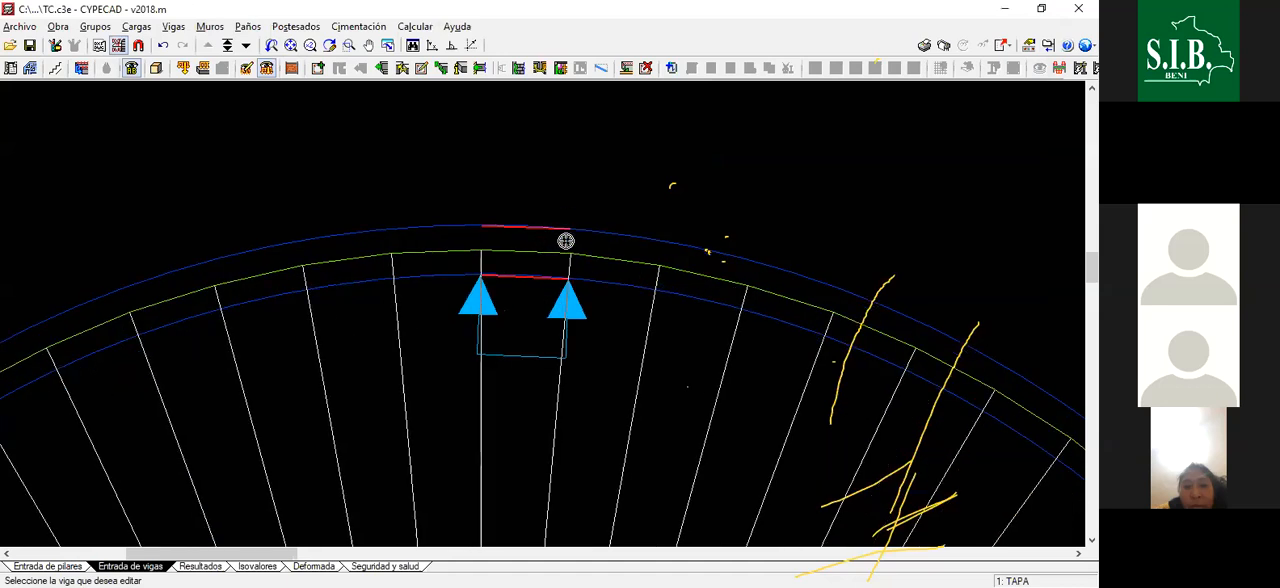
click(212, 26)
click(210, 28)
click(210, 28)
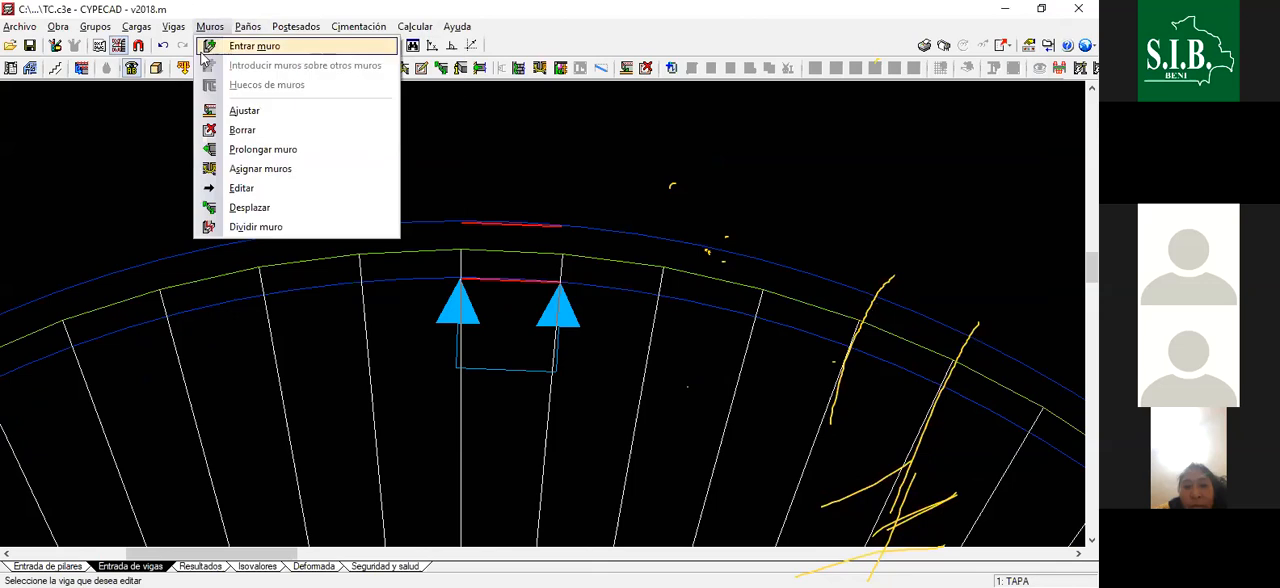
click(230, 44)
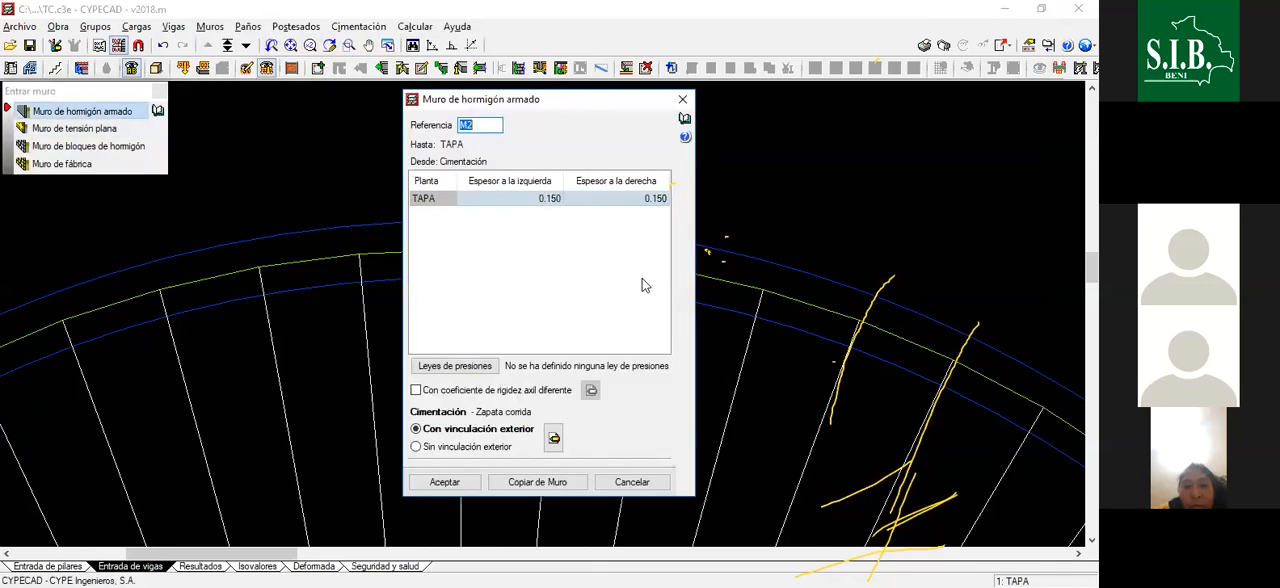
click(553, 199)
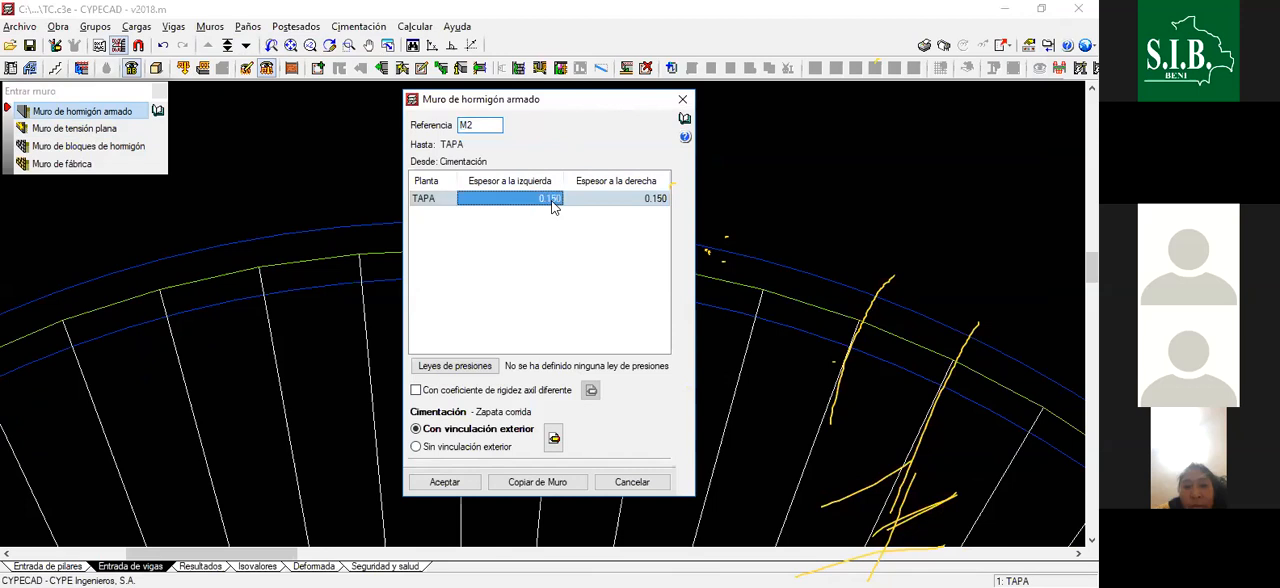
text(0.125)
key(Tab)
text(0)
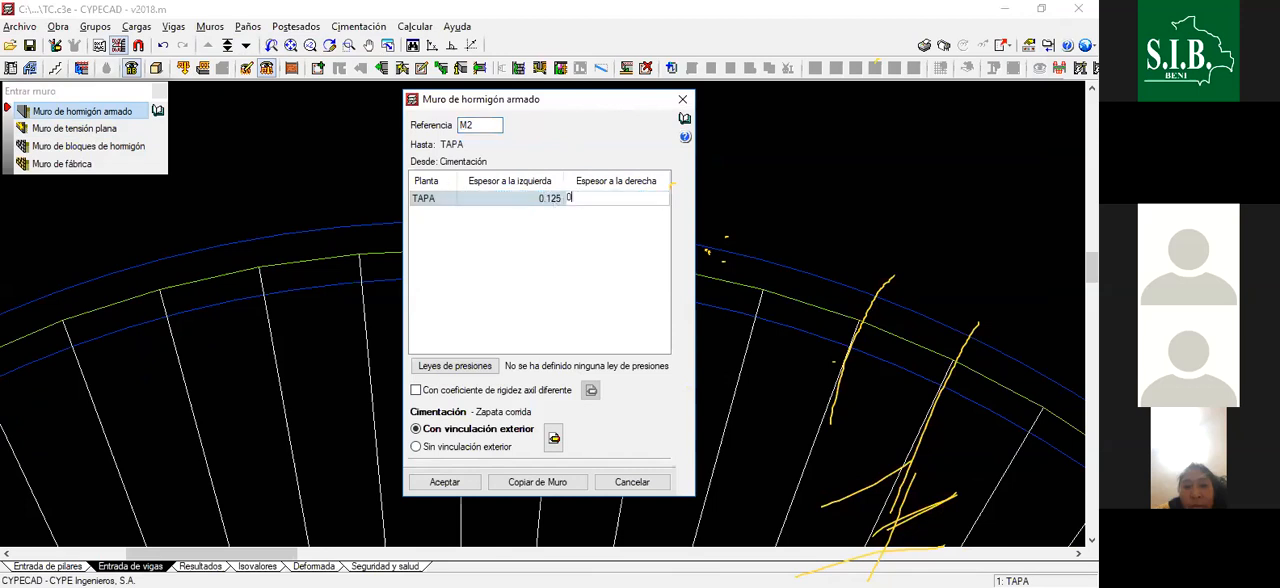
text(.125)
key(Tab)
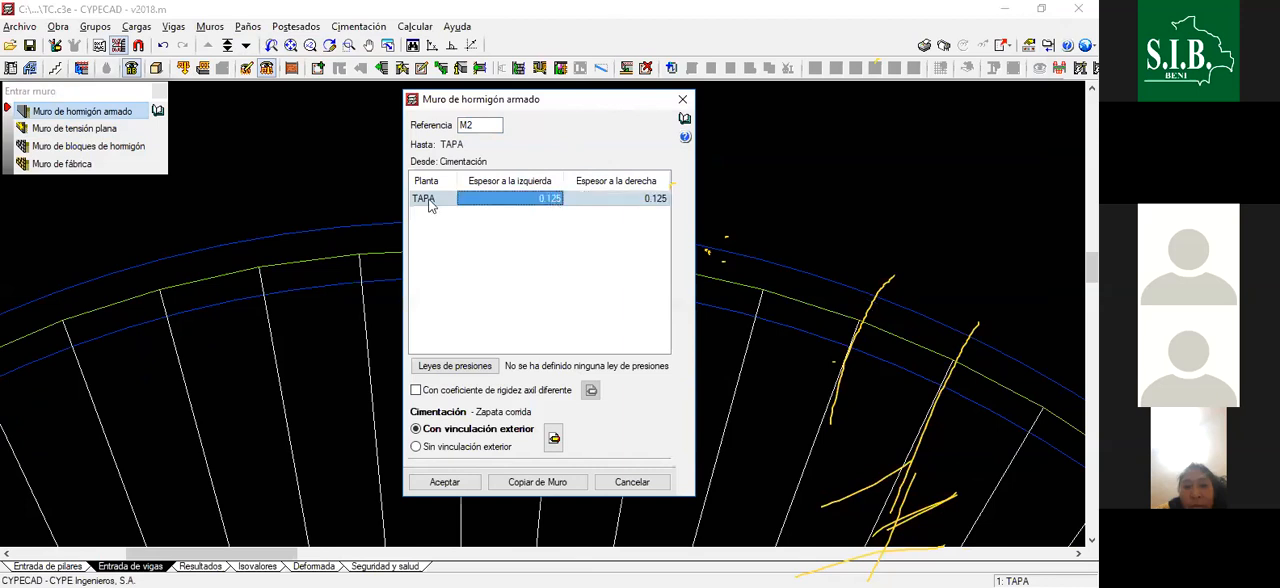
- Set wall M2's foundation without exterior restraint as Apeo with a depth of 0.40 m and accept it
click(416, 447)
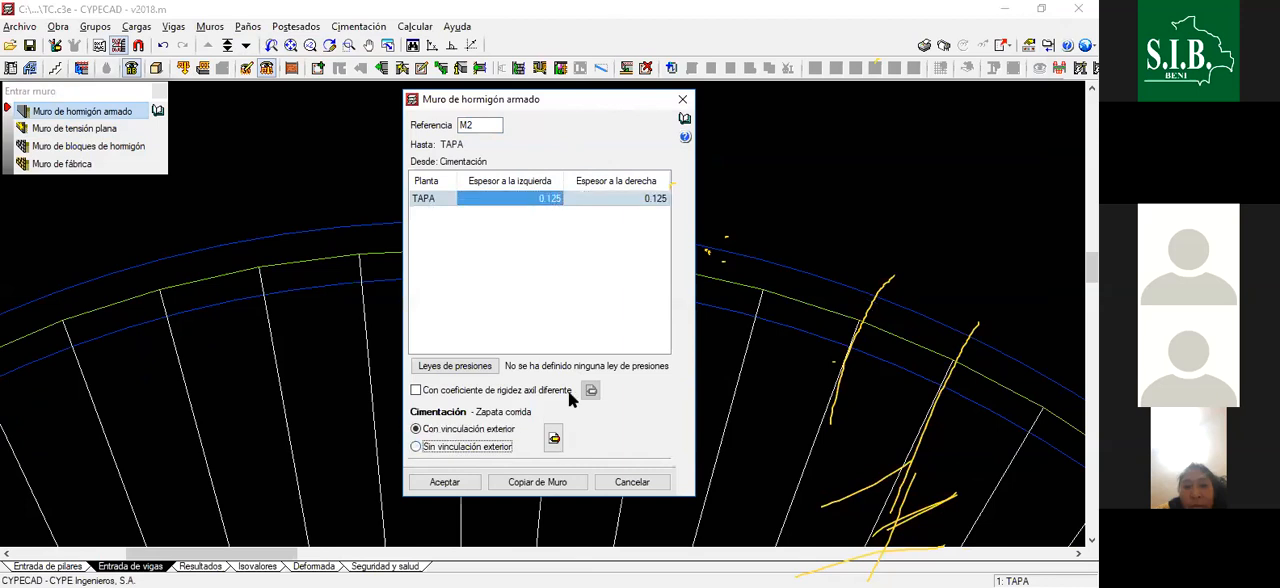
click(432, 230)
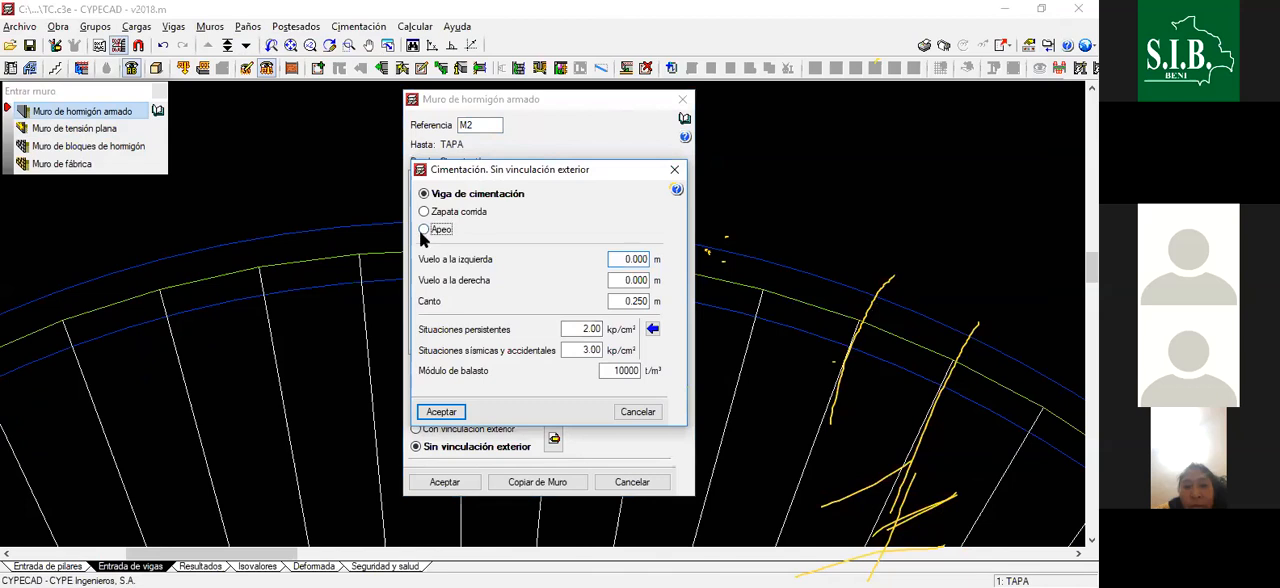
drag(628, 300, 686, 307)
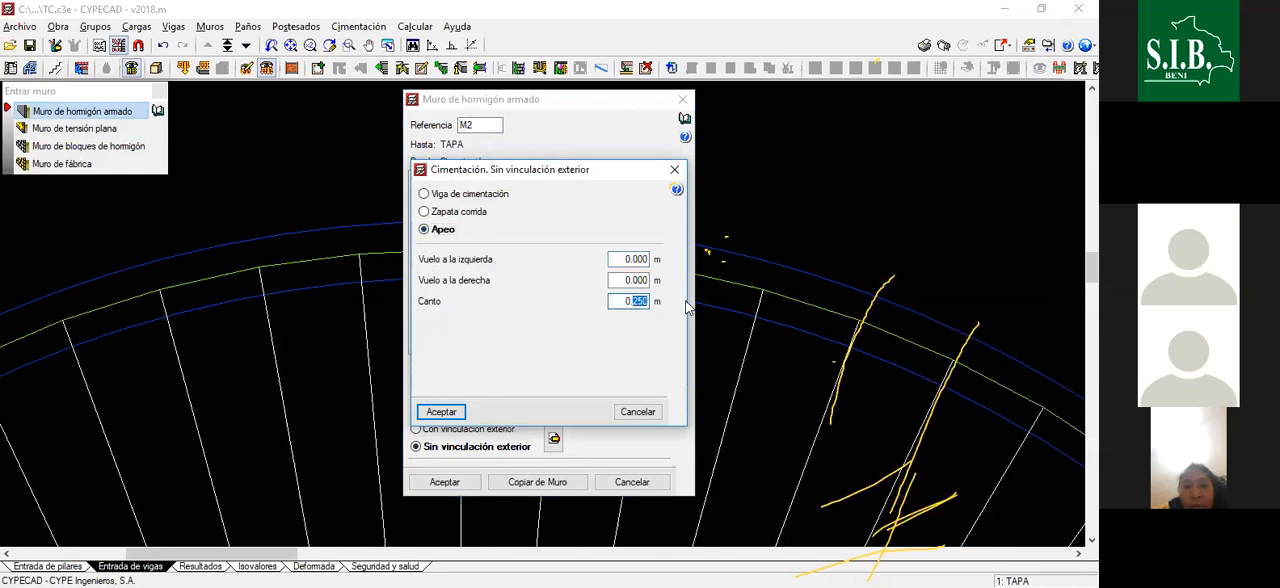
text(400)
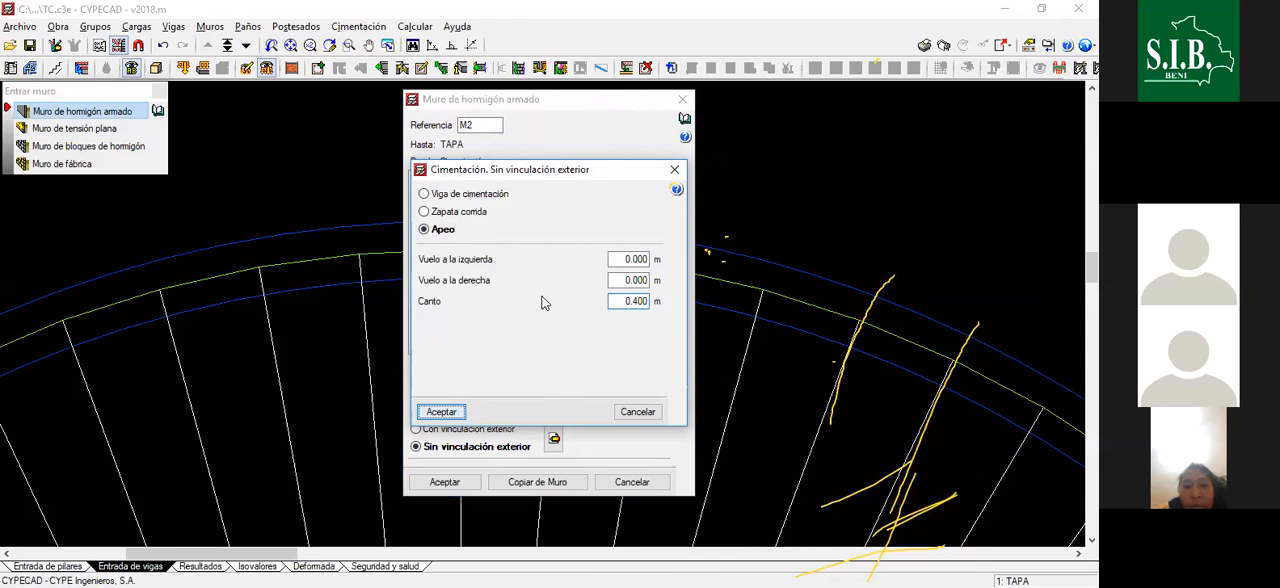
key(Return)
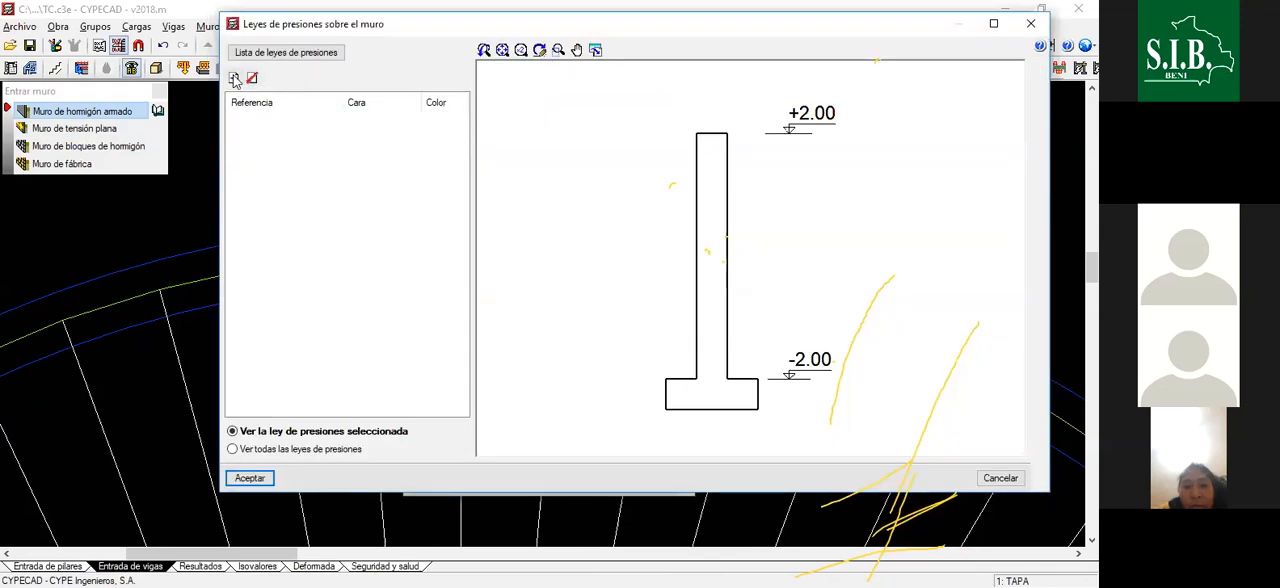
- Add the Empuje de Defecto pressure law to wall M2 on its left face (Izquierda)
click(235, 80)
click(334, 120)
click(338, 150)
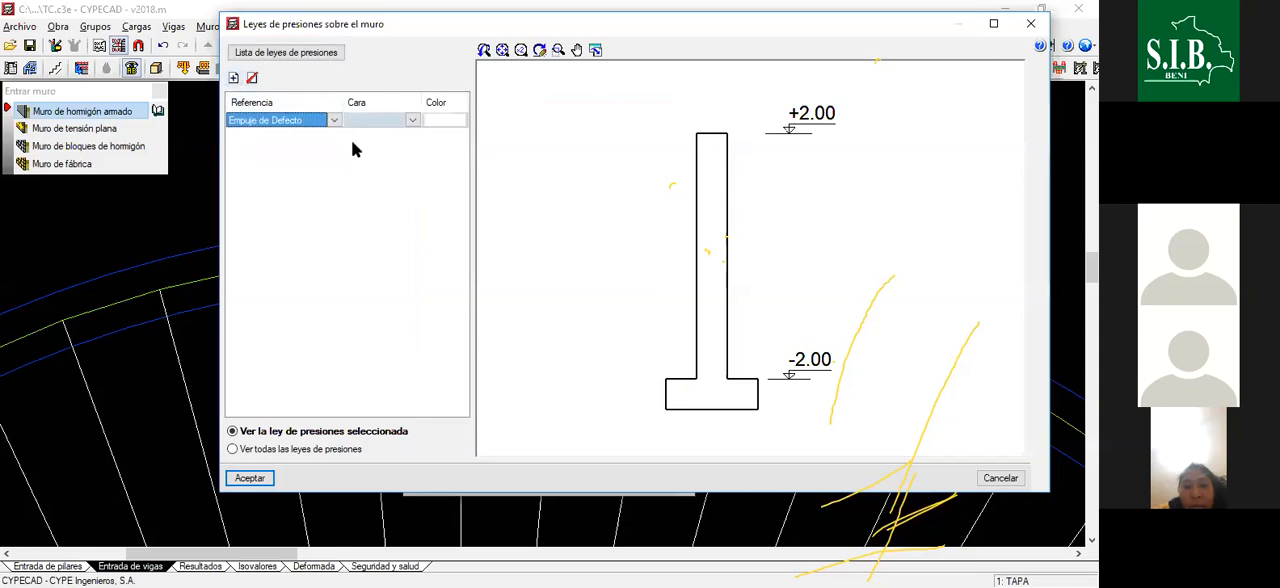
click(414, 120)
click(405, 148)
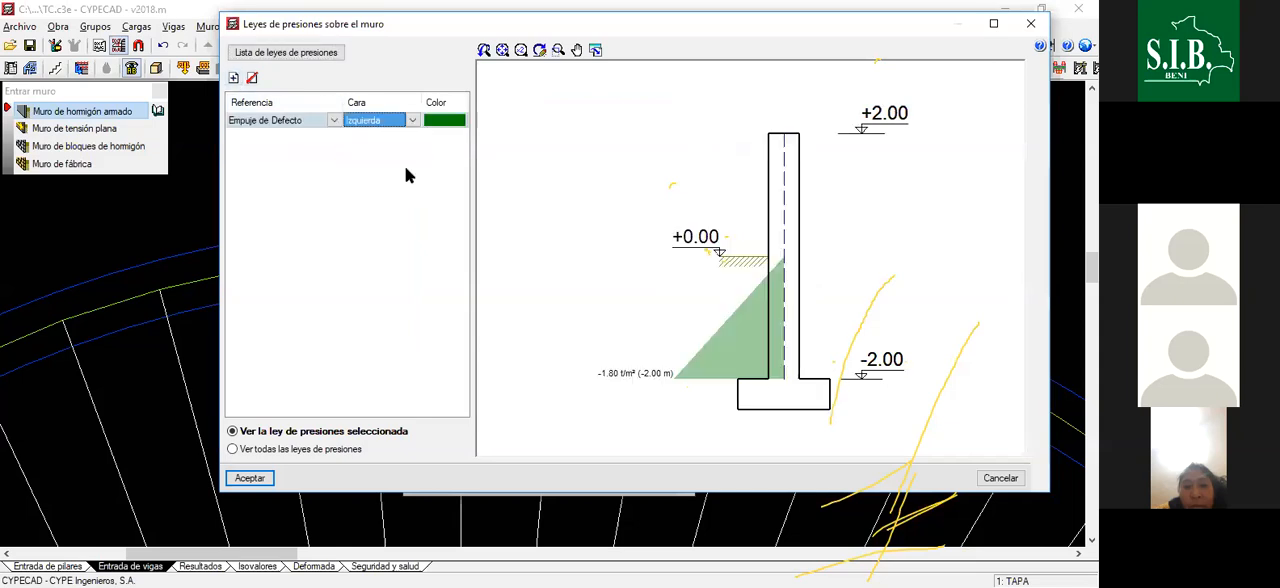
- Add a second pressure law to wall M2, assigning AGUA to its right face (Derecha)
click(233, 79)
click(333, 137)
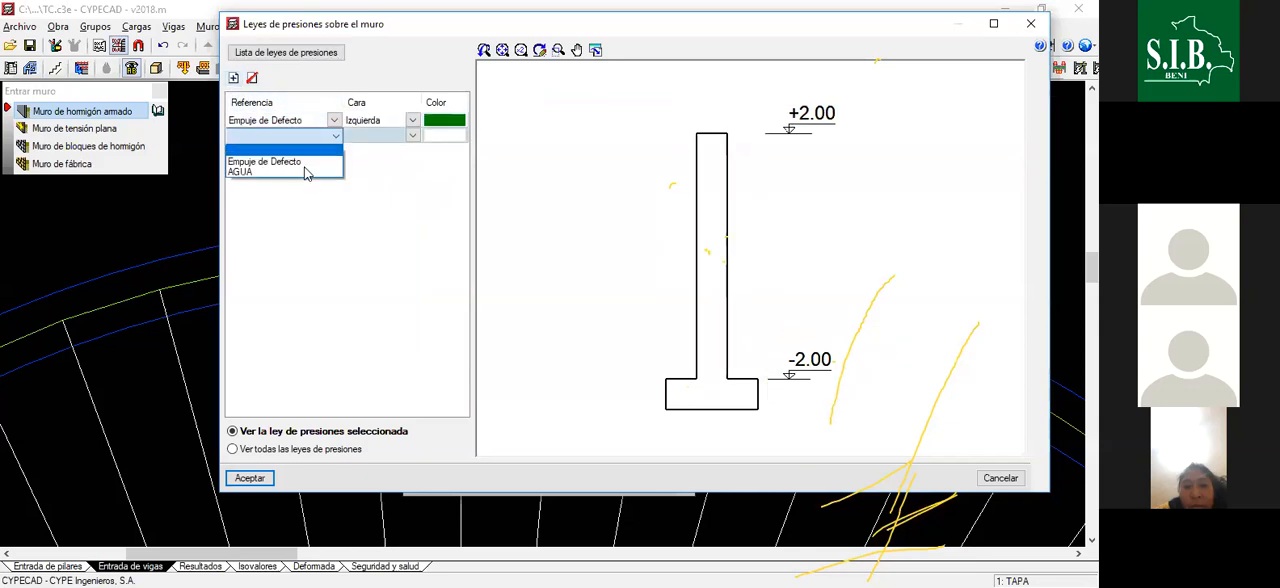
click(306, 175)
click(408, 137)
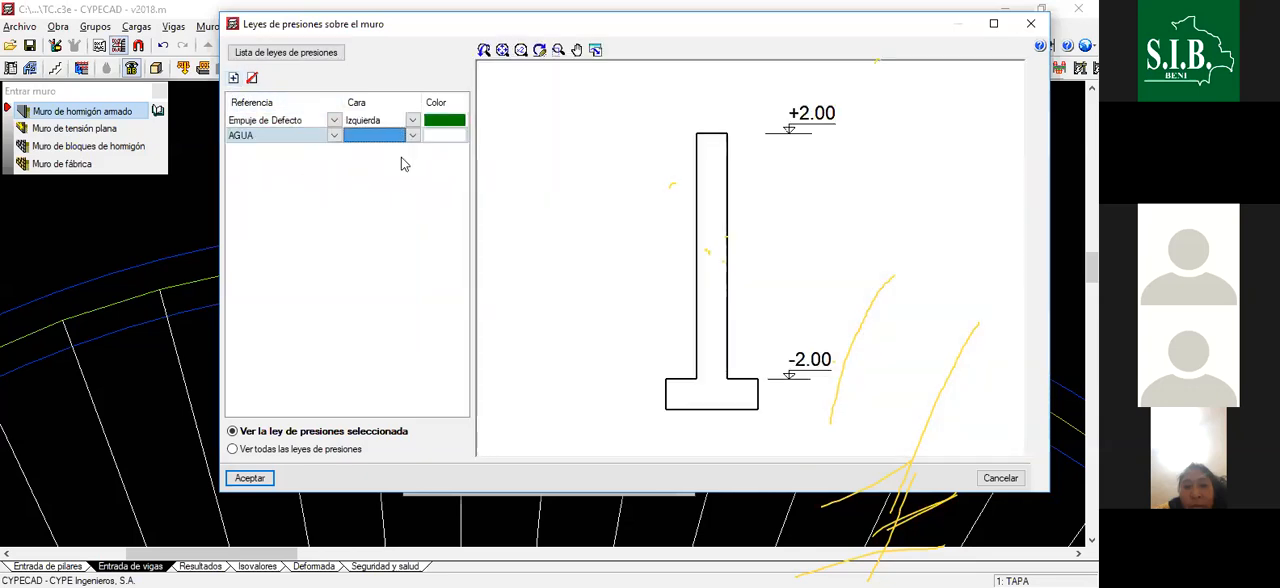
click(412, 136)
click(405, 174)
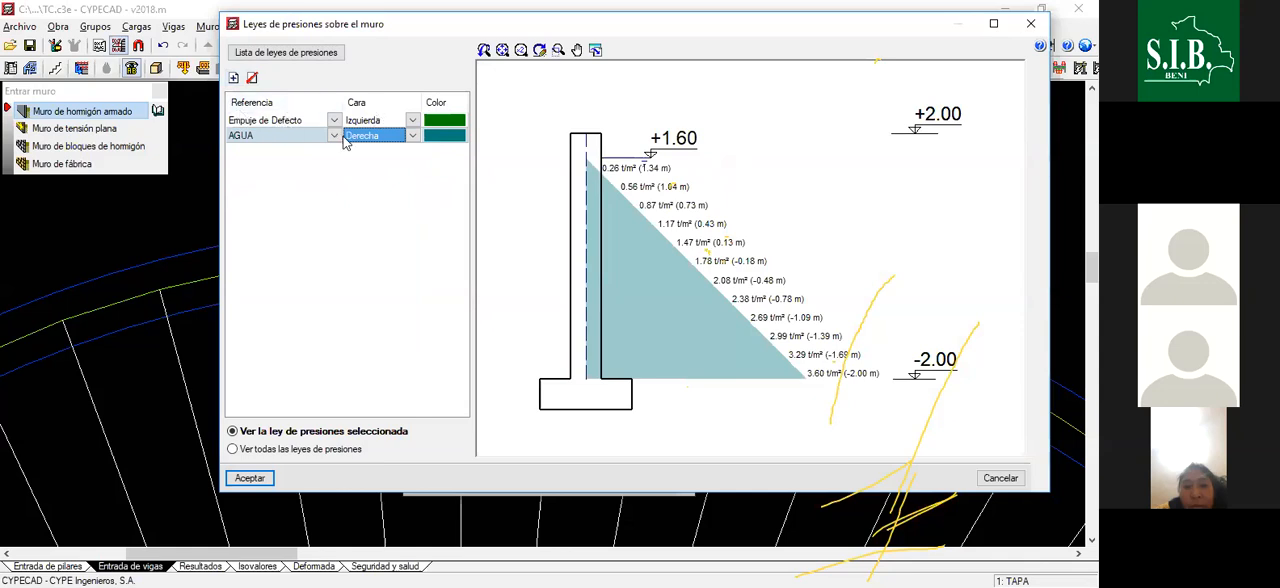
- Display all pressure laws together, then accept the laws and wall M2's definition
click(234, 452)
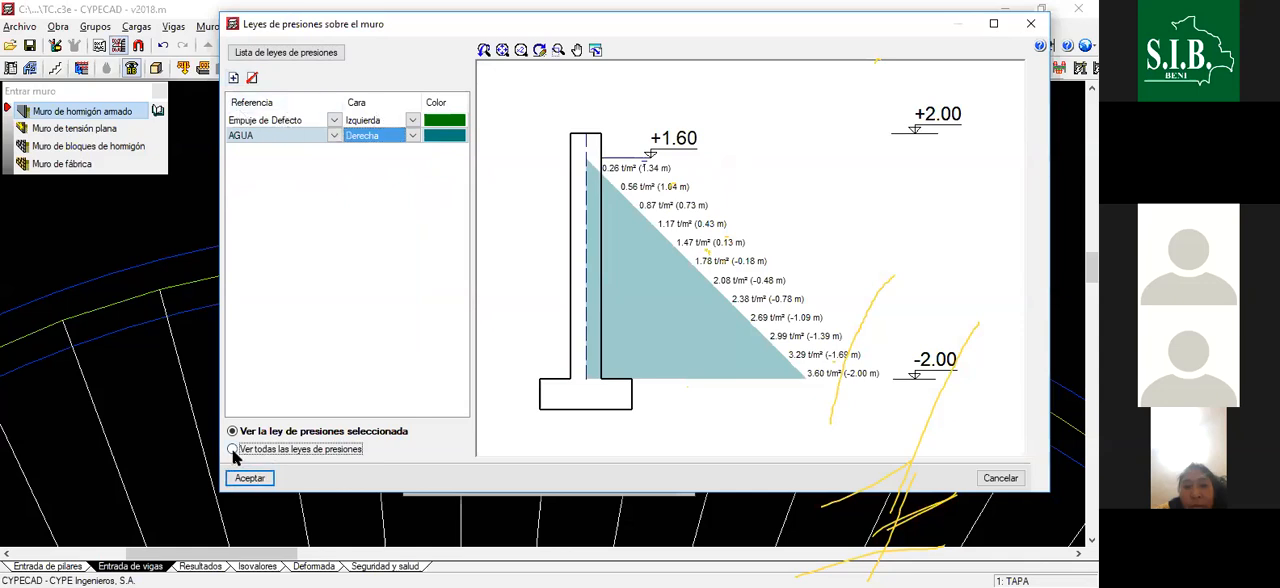
click(259, 477)
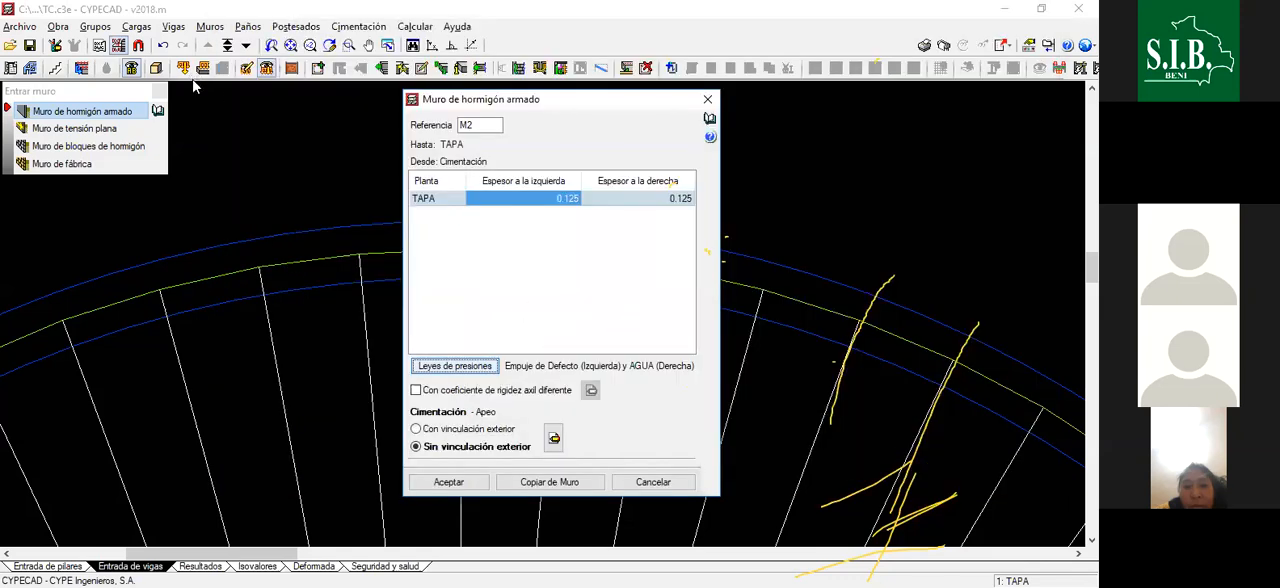
click(448, 482)
- Draw wall M2 from the end of the first wall segment to the next radial line on the tank's axis
scroll(502, 254, down, 1)
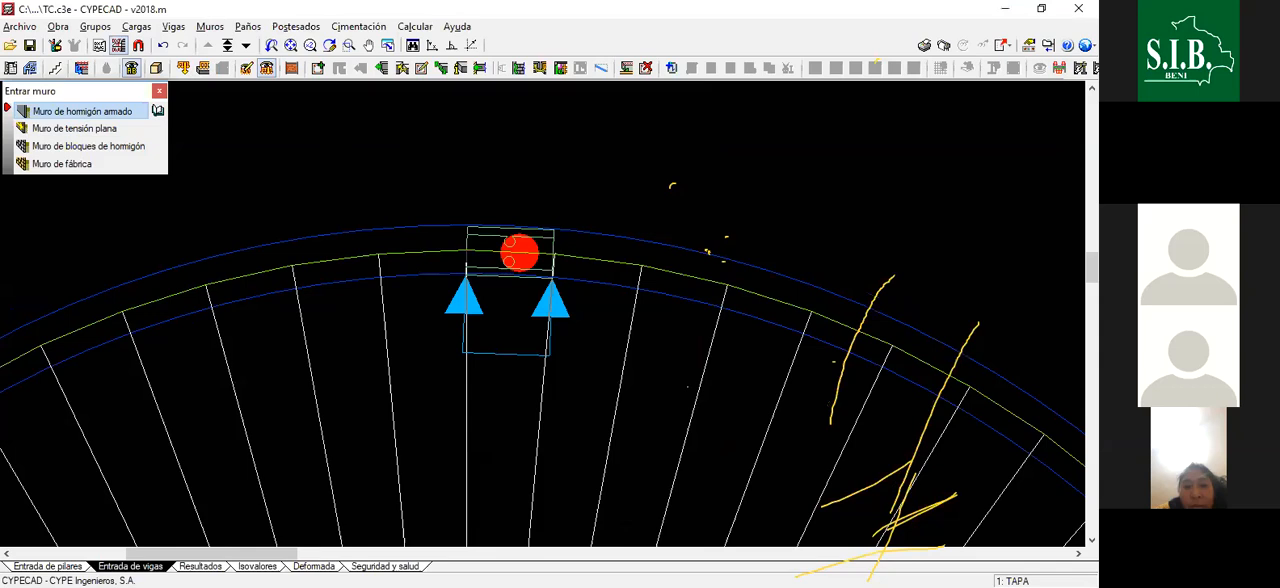
click(555, 256)
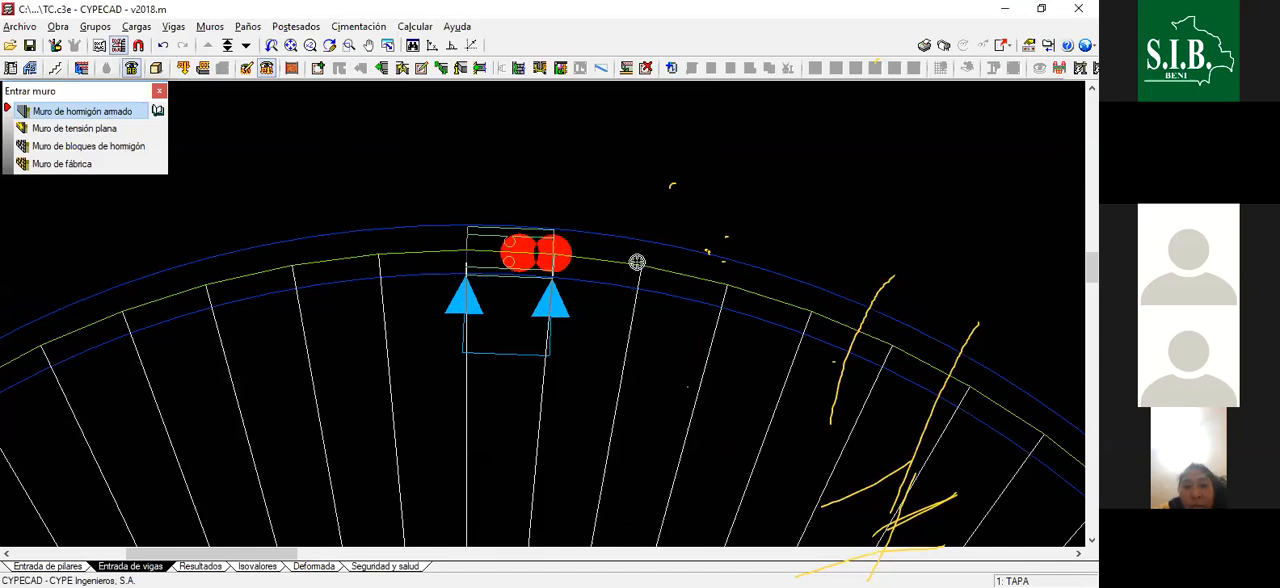
scroll(640, 262, up, 2)
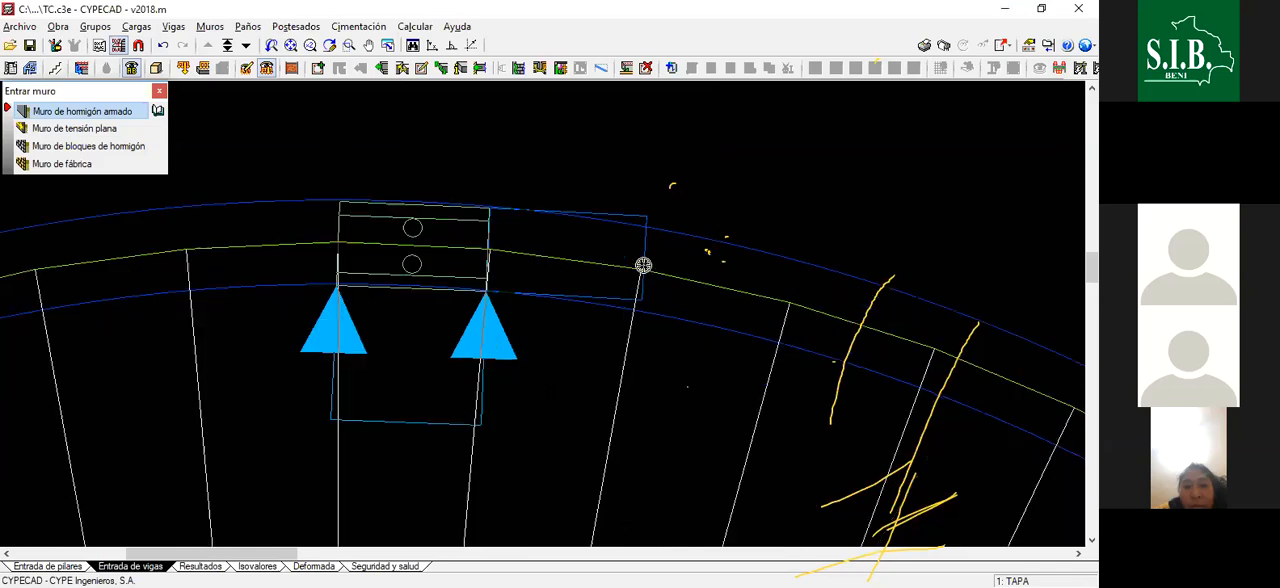
click(640, 268)
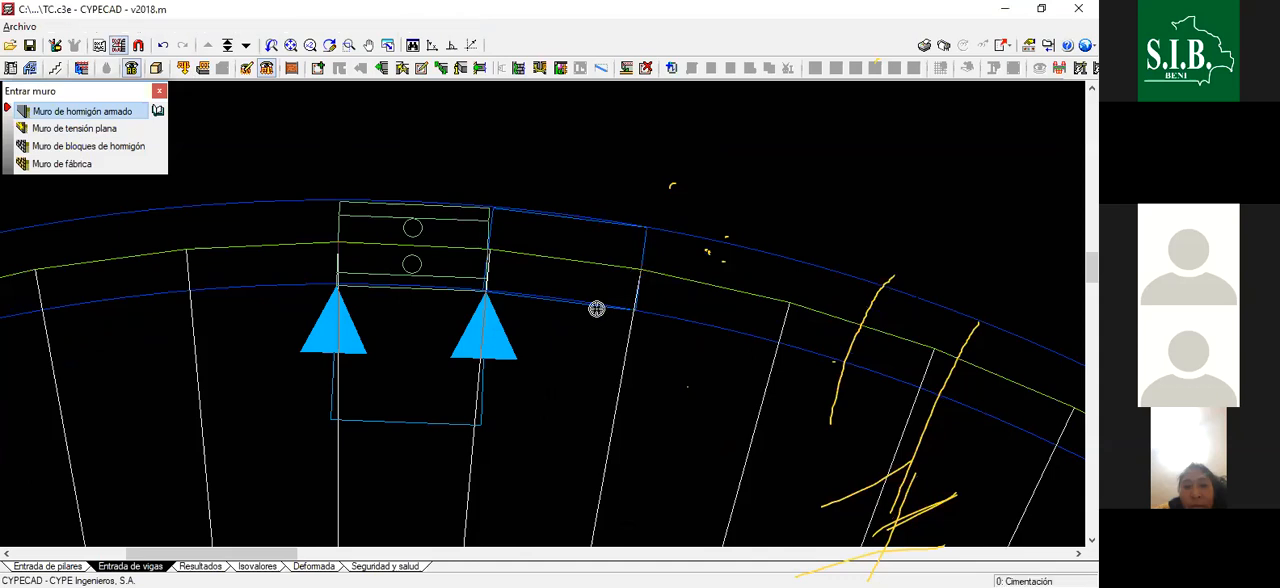
scroll(729, 146, down, 3)
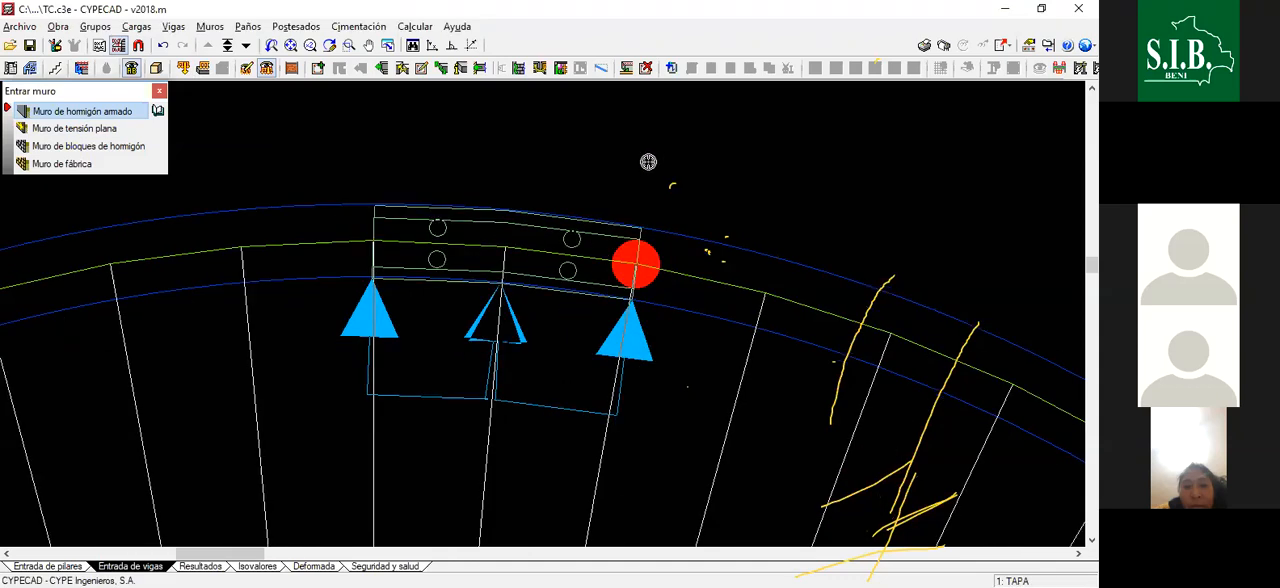
- Examine the two wall segments and their supports in the Cimentación group, then return to the TAPA group
scroll(696, 186, up, 1)
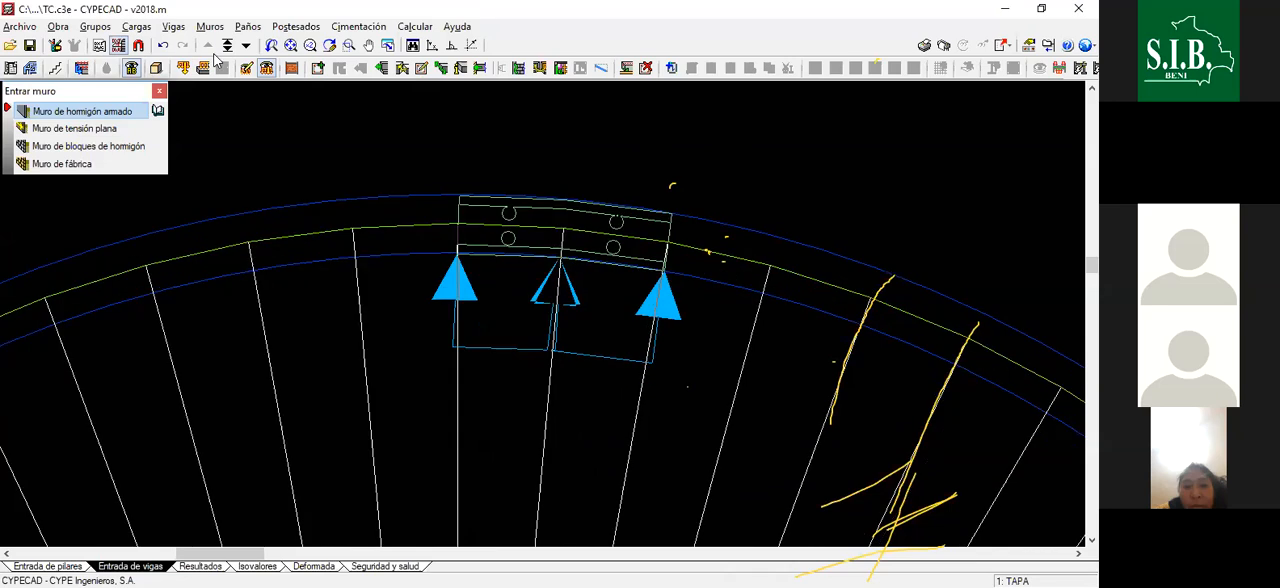
click(247, 46)
scroll(542, 270, down, 1)
scroll(571, 221, down, 4)
scroll(571, 221, up, 3)
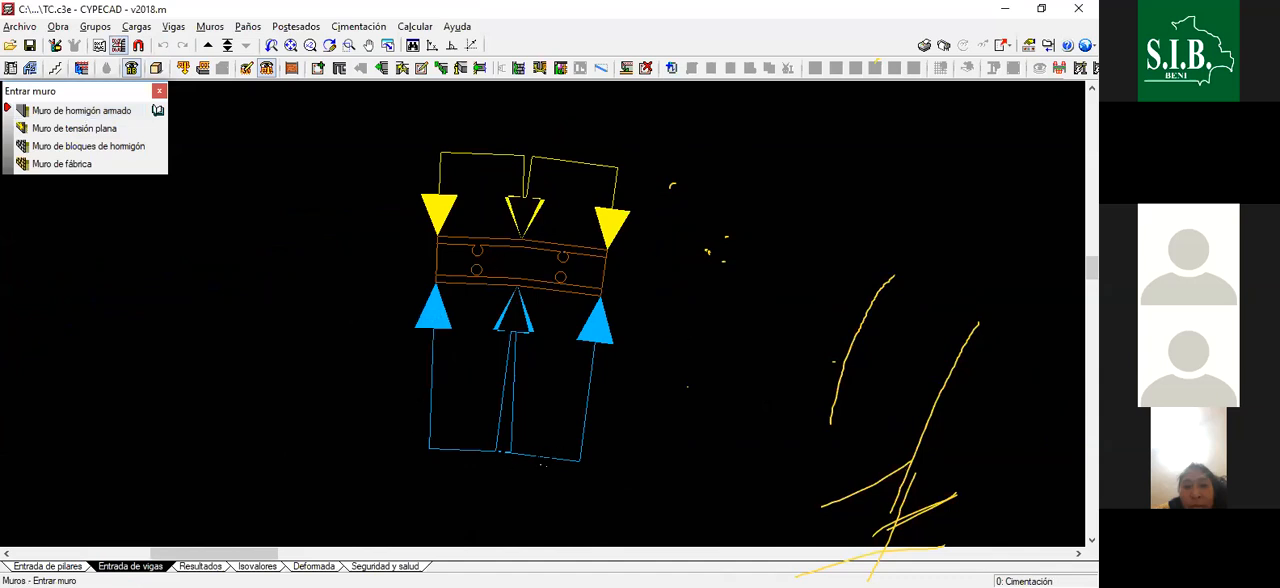
scroll(531, 366, down, 1)
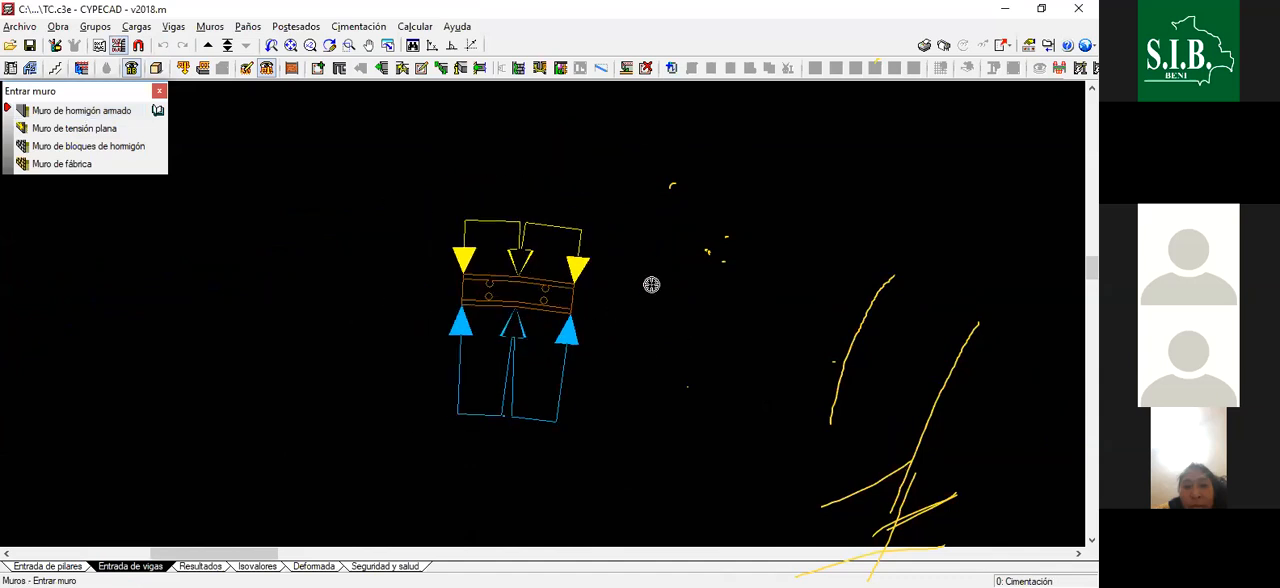
scroll(511, 269, up, 2)
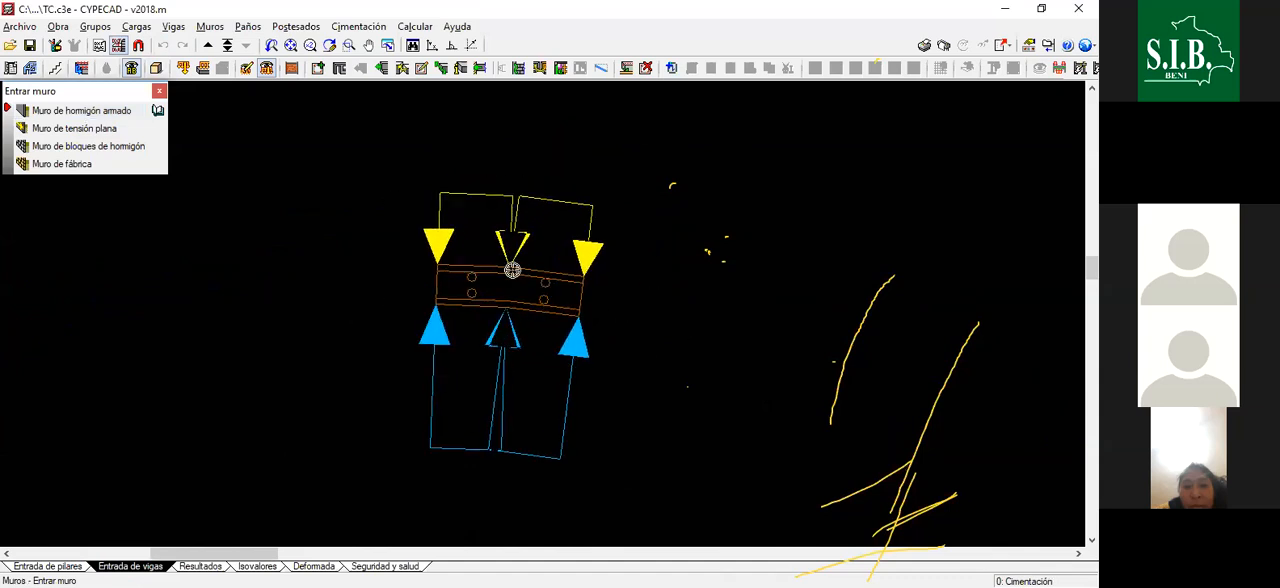
click(207, 46)
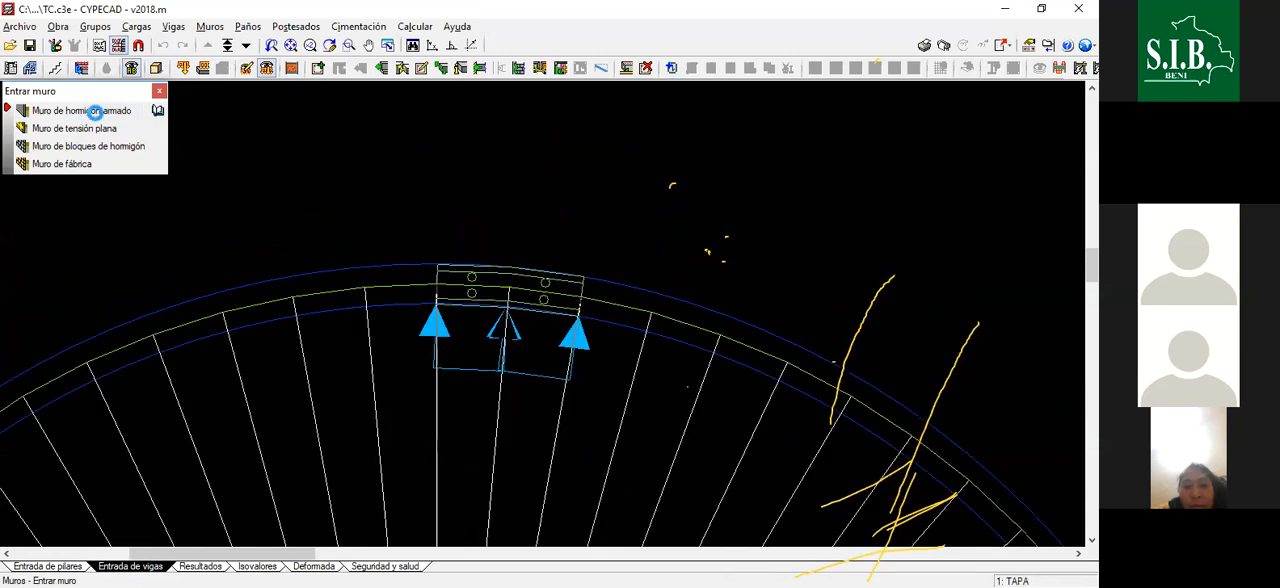
- Accept wall M3 with the same thicknesses, pressure laws and foundation, and draw it as the third segment clockwise along the tank's axis
right_click(615, 160)
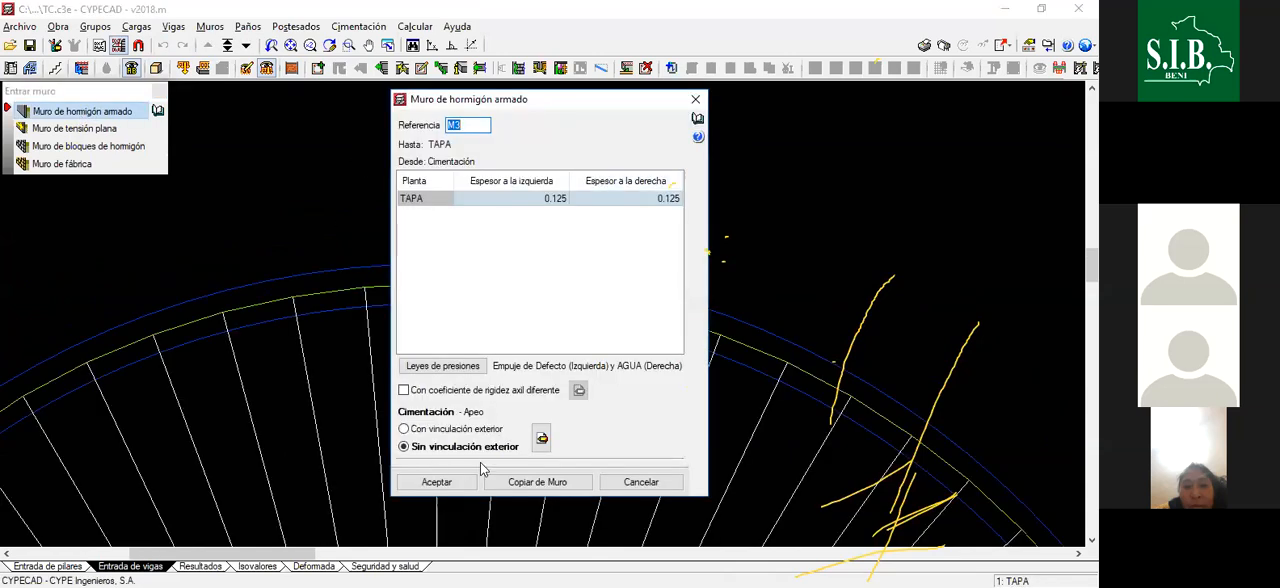
click(436, 482)
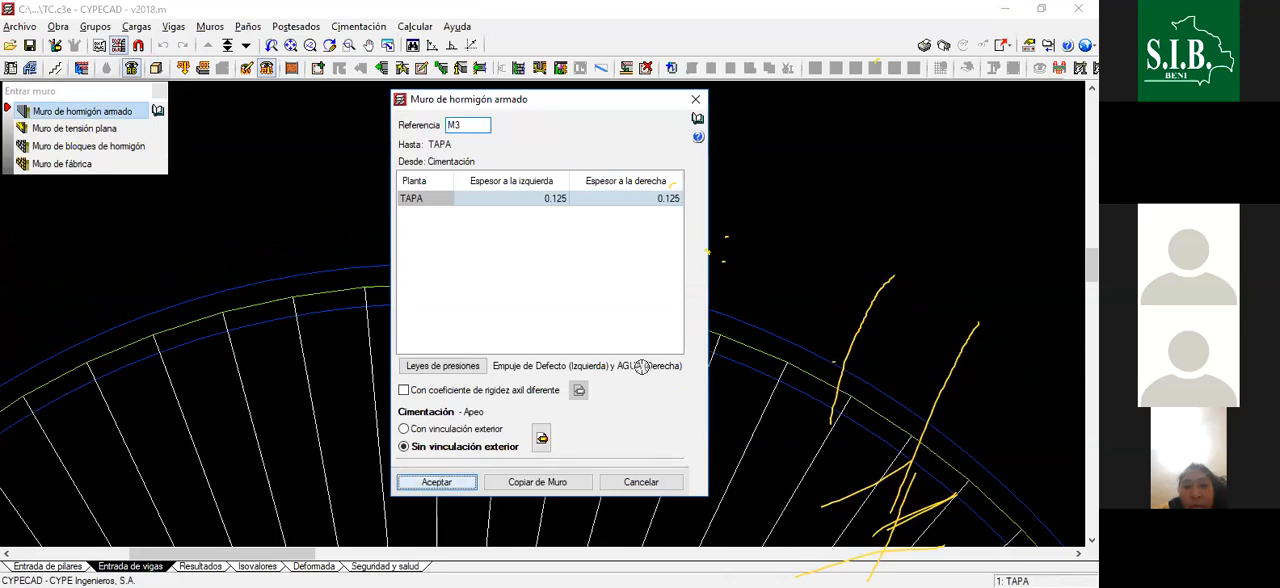
scroll(663, 305, up, 1)
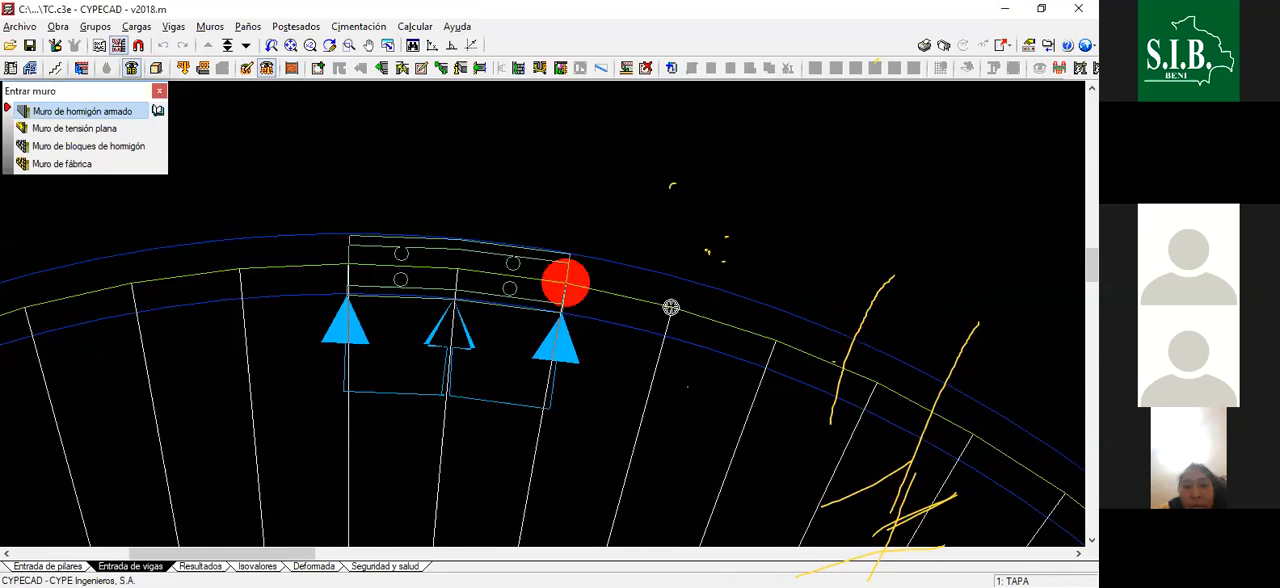
scroll(668, 300, up, 2)
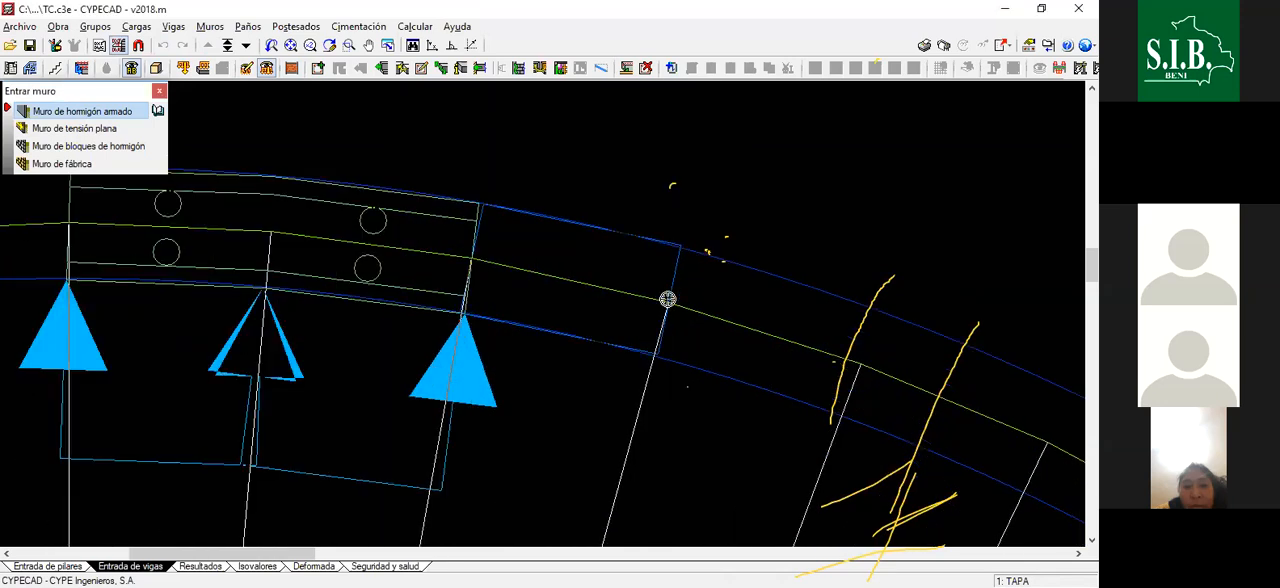
click(668, 302)
click(668, 302)
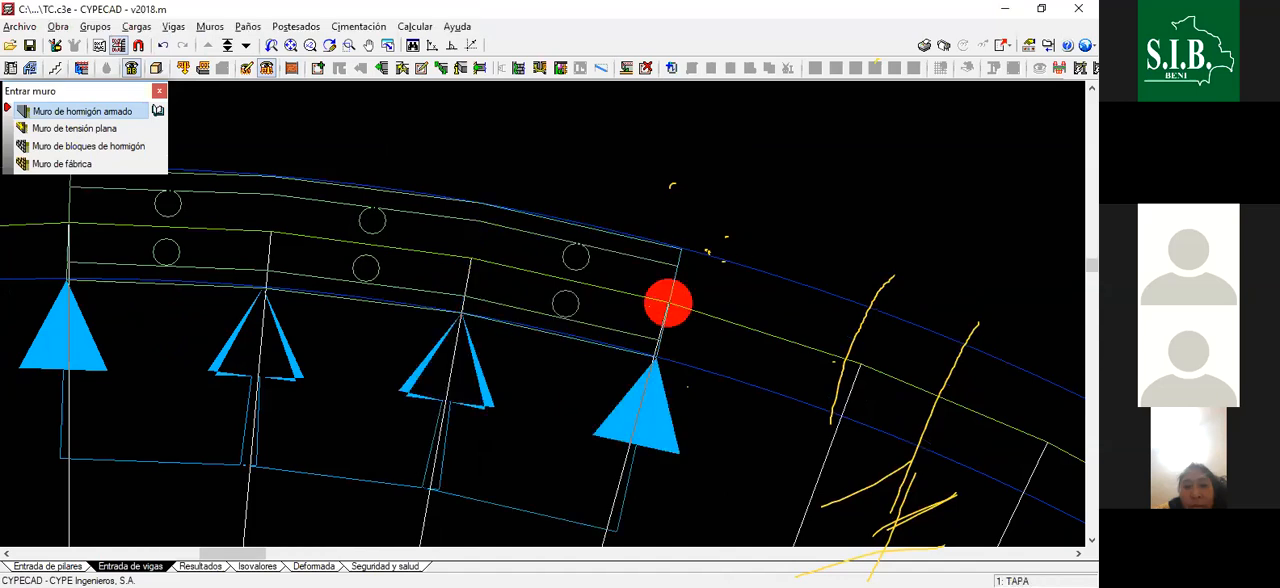
- Draw the fourth and fifth wall segments clockwise between consecutive radial lines on the tank's axis
click(859, 362)
scroll(858, 364, down, 1)
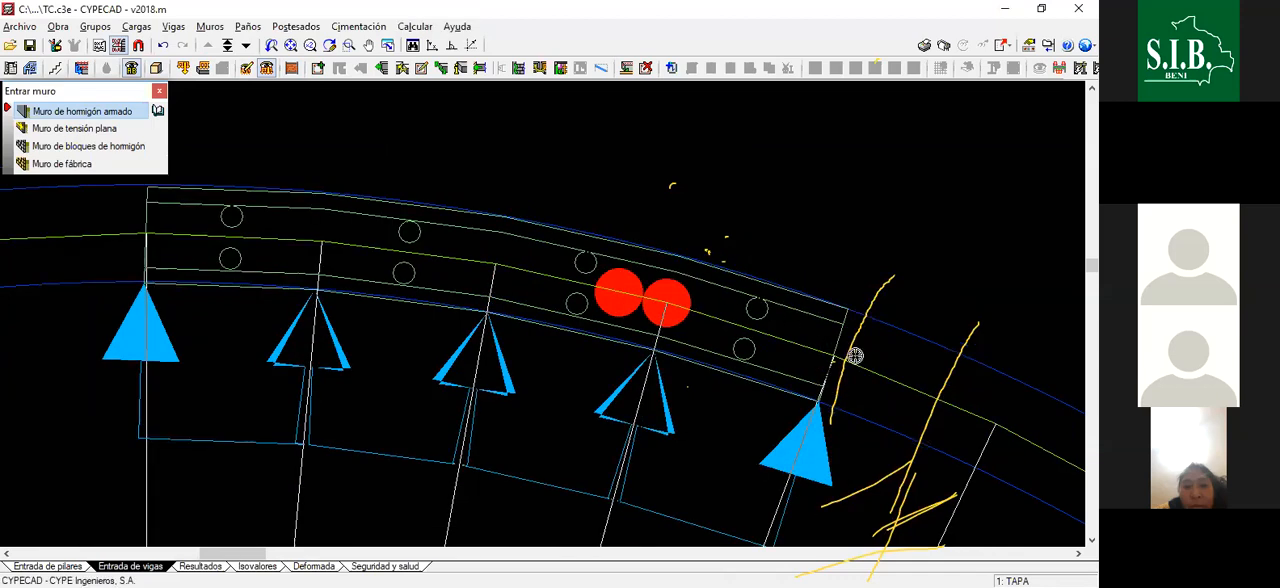
scroll(858, 364, down, 1)
middle_drag(942, 402, 858, 364)
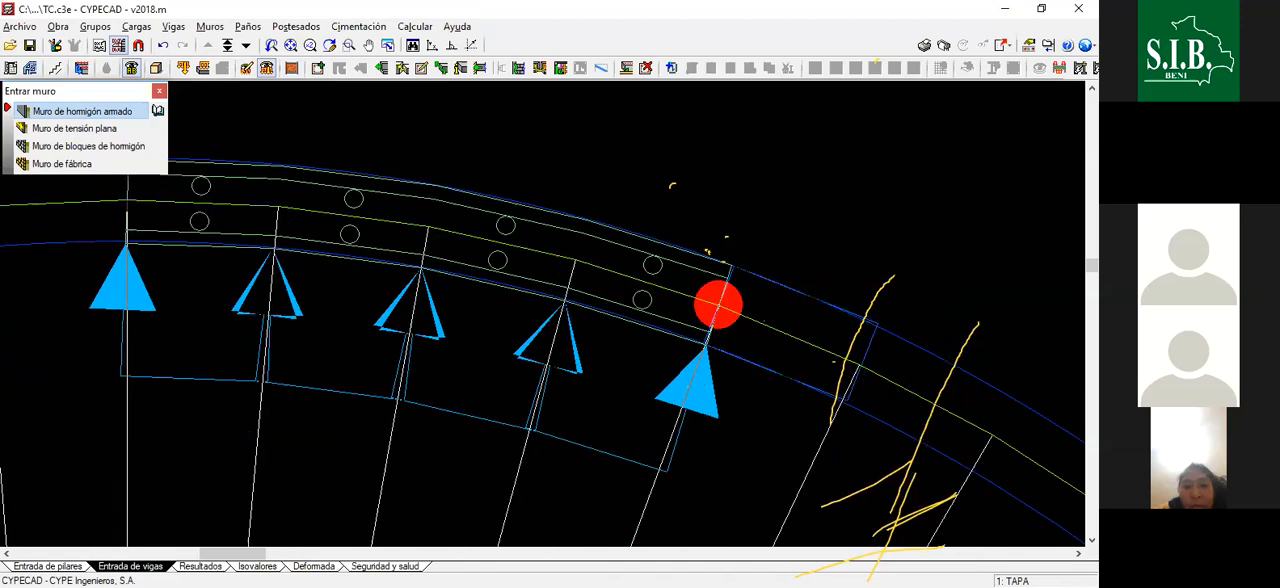
click(857, 361)
scroll(795, 334, down, 1)
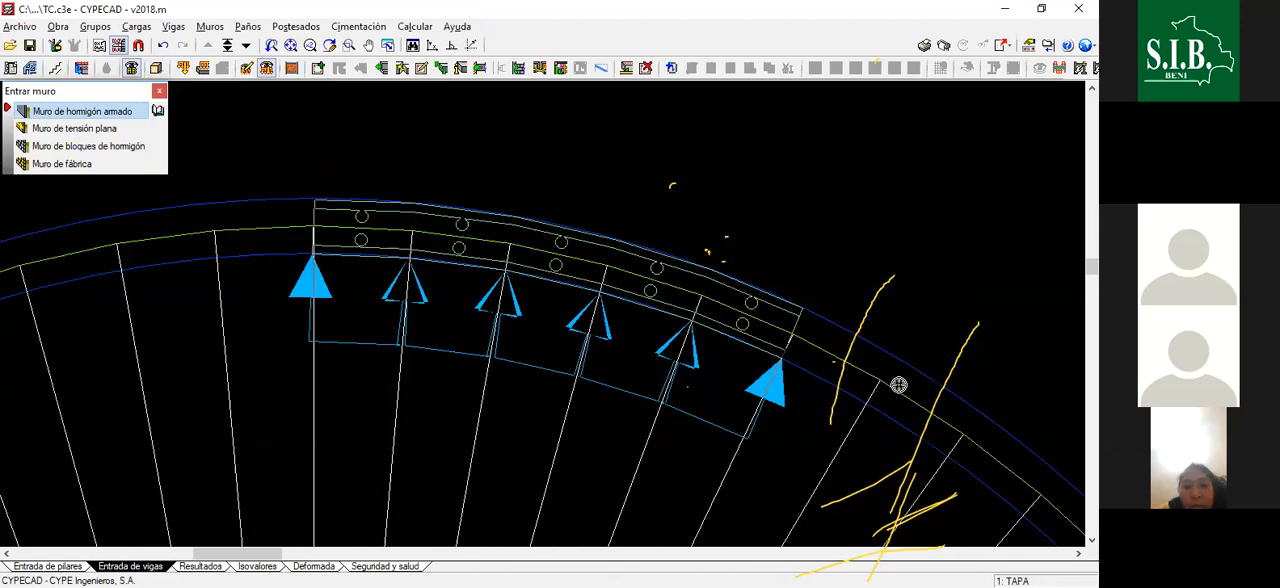
- Draw the sixth, seventh and eighth wall segments clockwise between consecutive radial lines on the tank's axis
scroll(884, 383, up, 1)
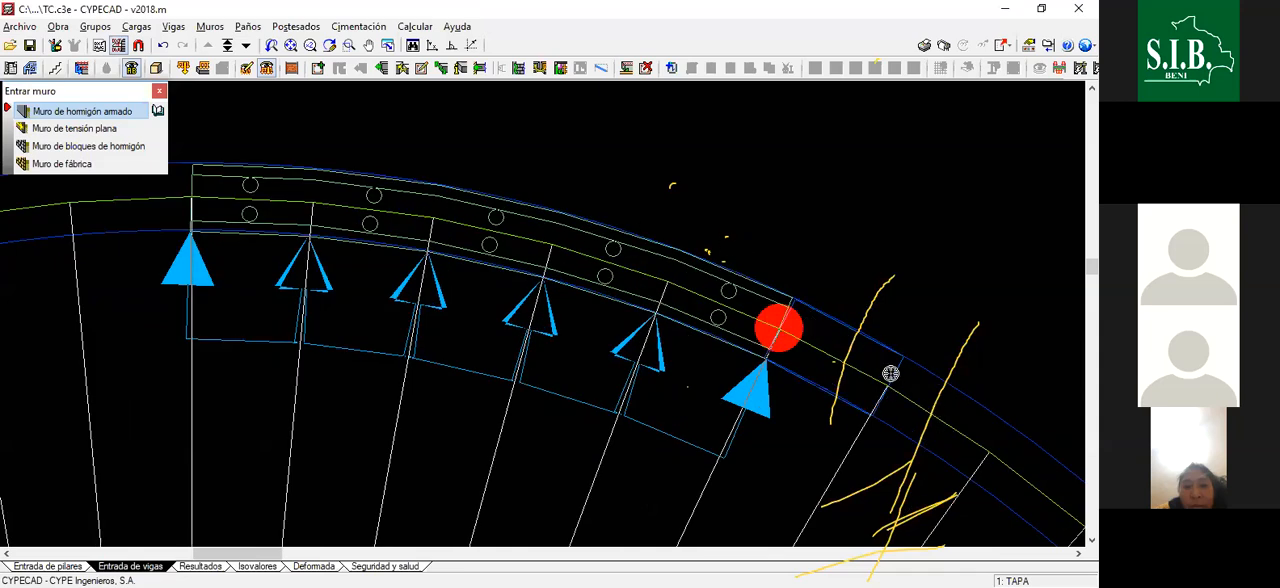
scroll(870, 367, down, 1)
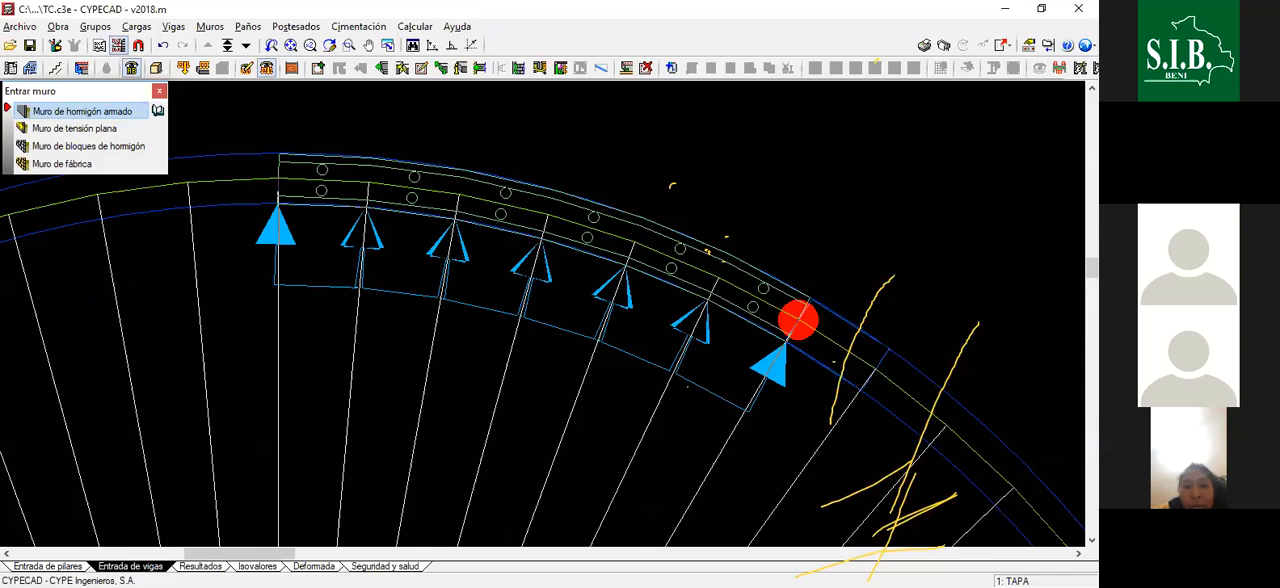
scroll(830, 350, down, 1)
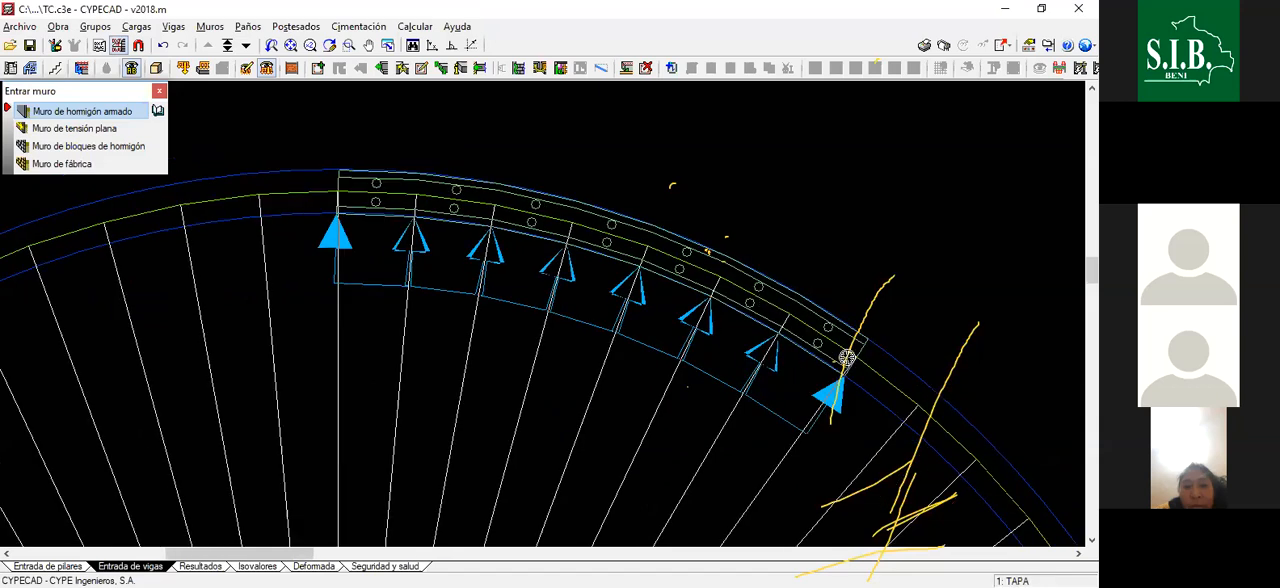
scroll(846, 358, up, 1)
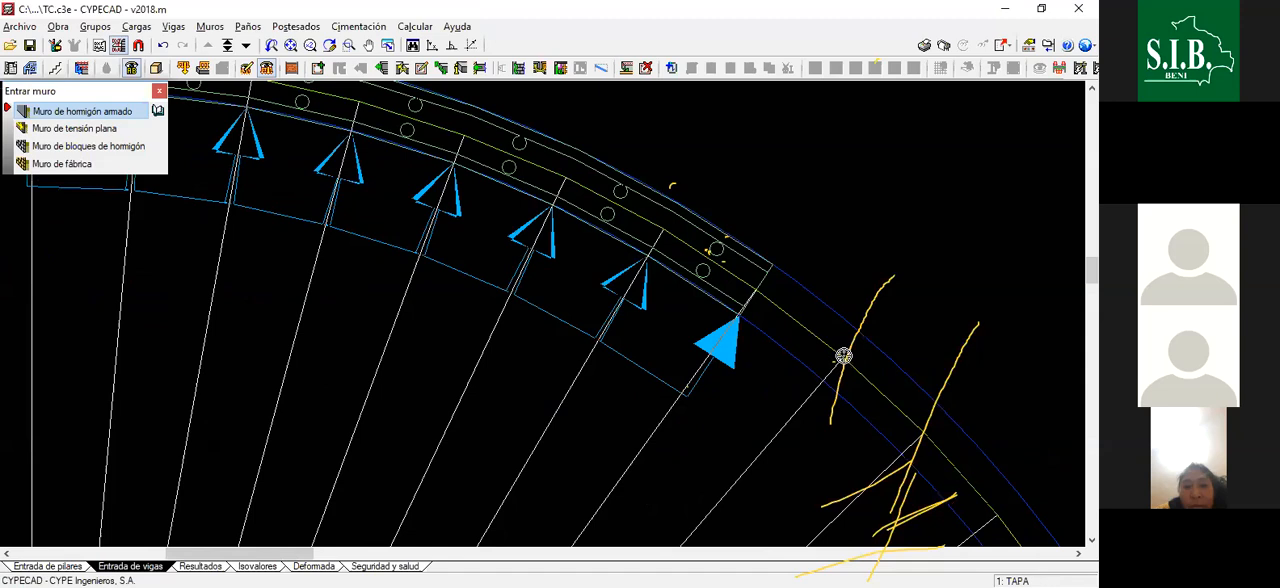
scroll(855, 370, up, 1)
click(751, 283)
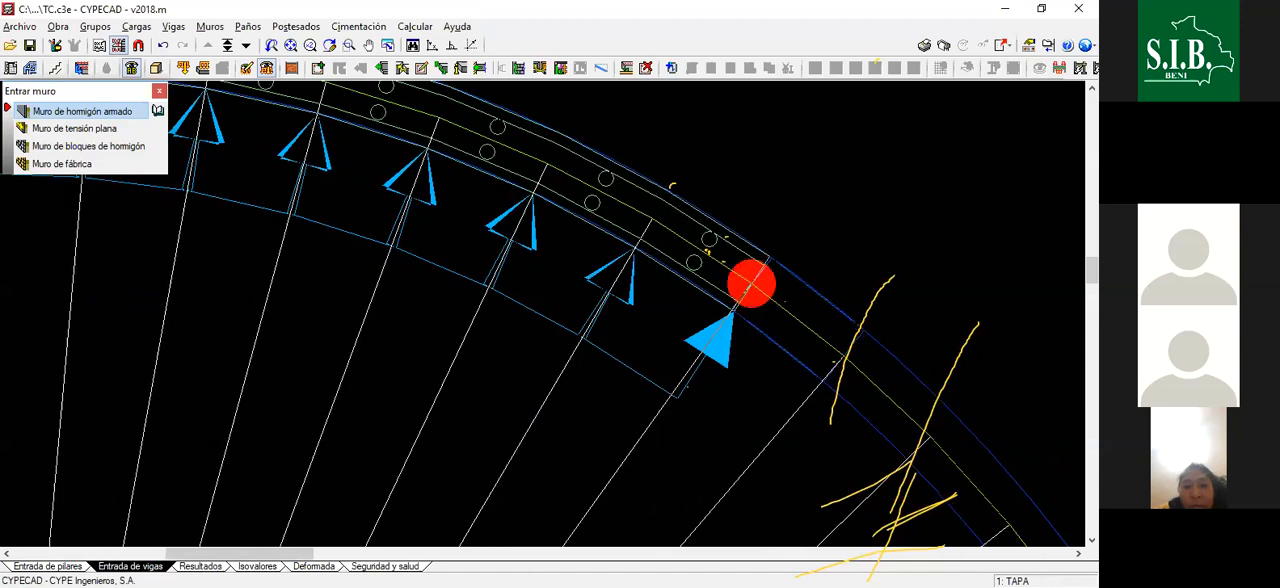
scroll(751, 283, down, 1)
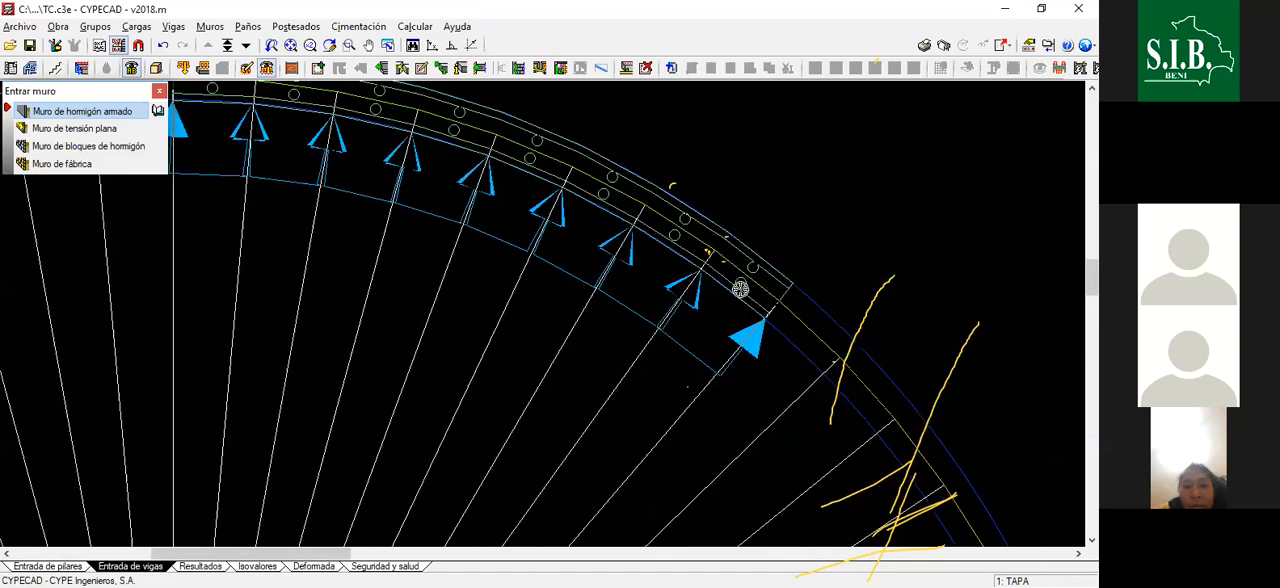
- Draw the ninth wall segment from the end of the eighth to the next radial line on the tank's axis
scroll(823, 289, down, 1)
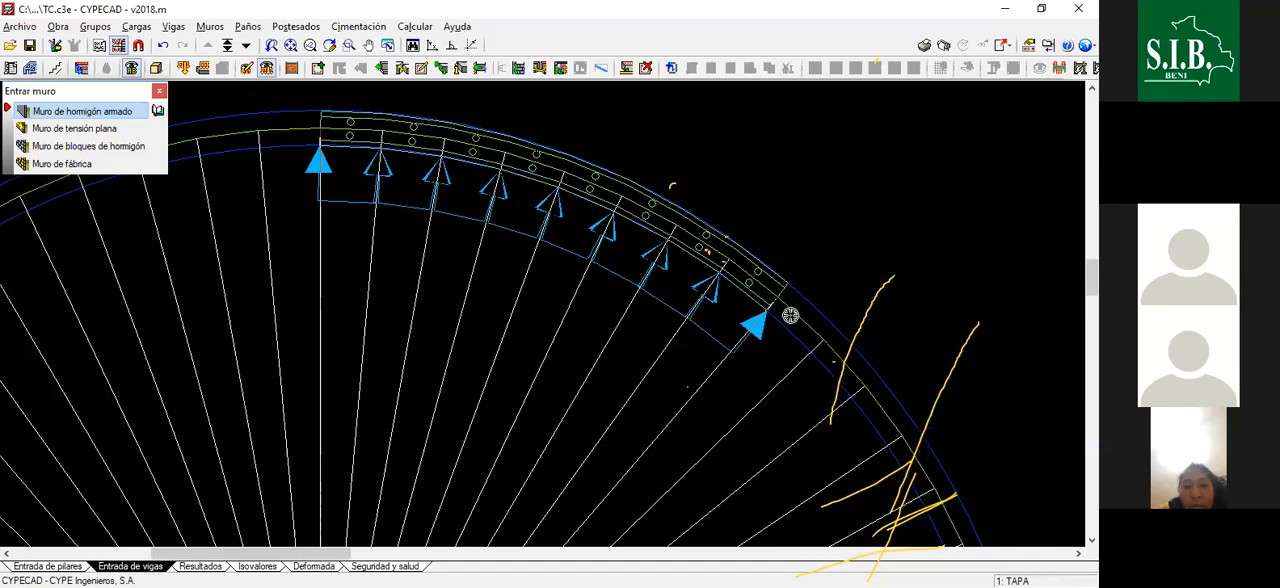
scroll(791, 316, down, 1)
scroll(790, 316, down, 1)
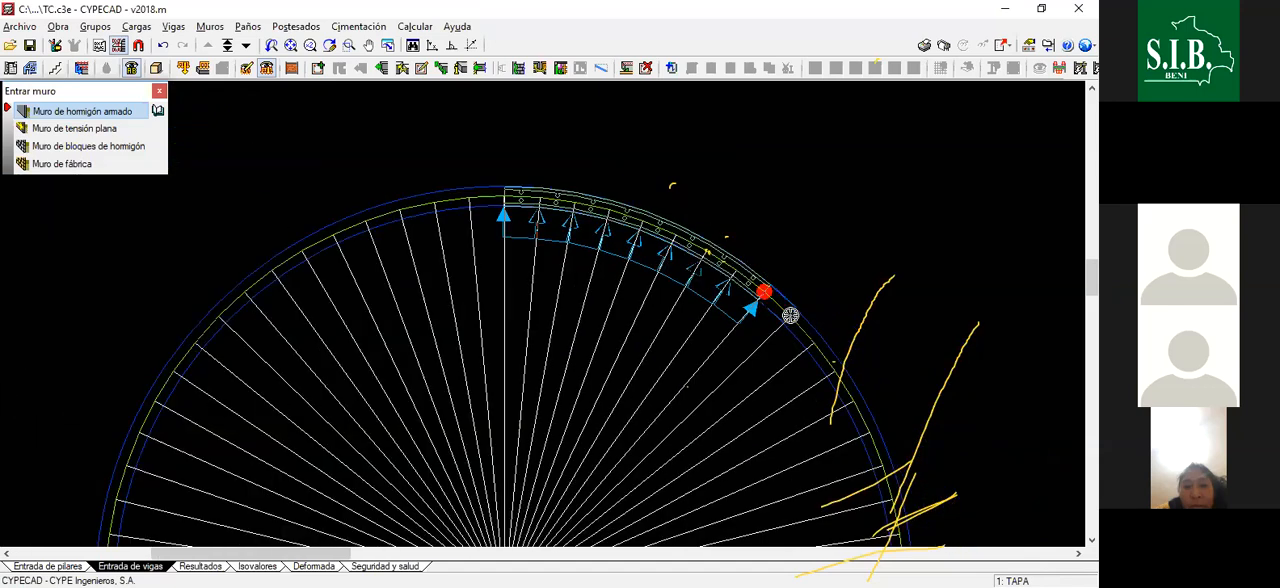
scroll(789, 317, up, 1)
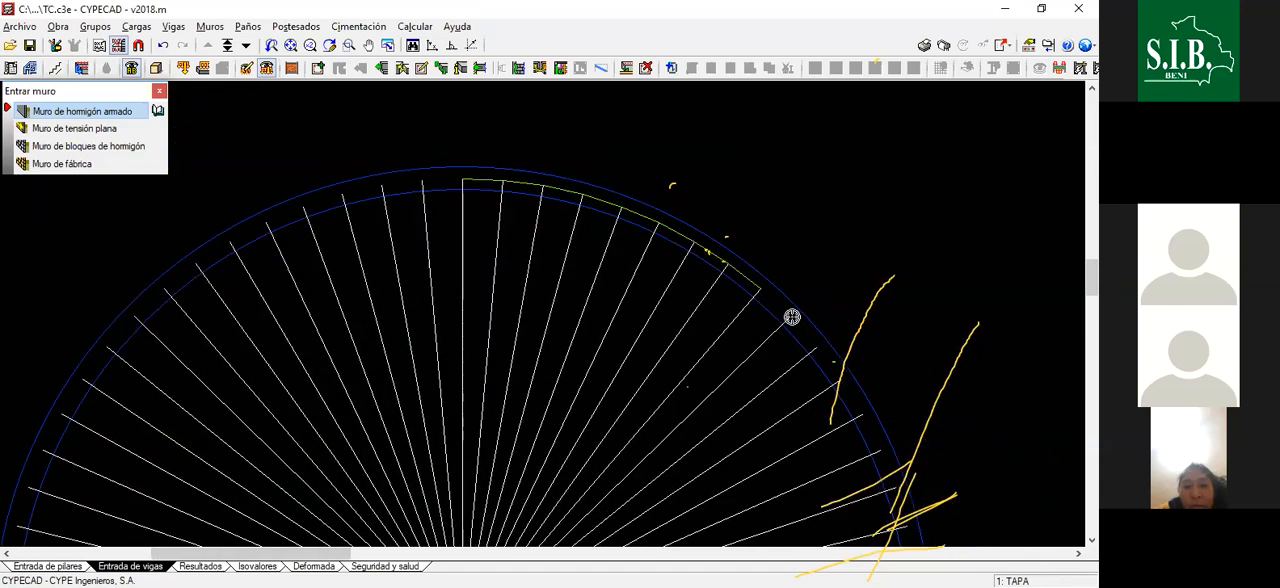
scroll(789, 317, up, 2)
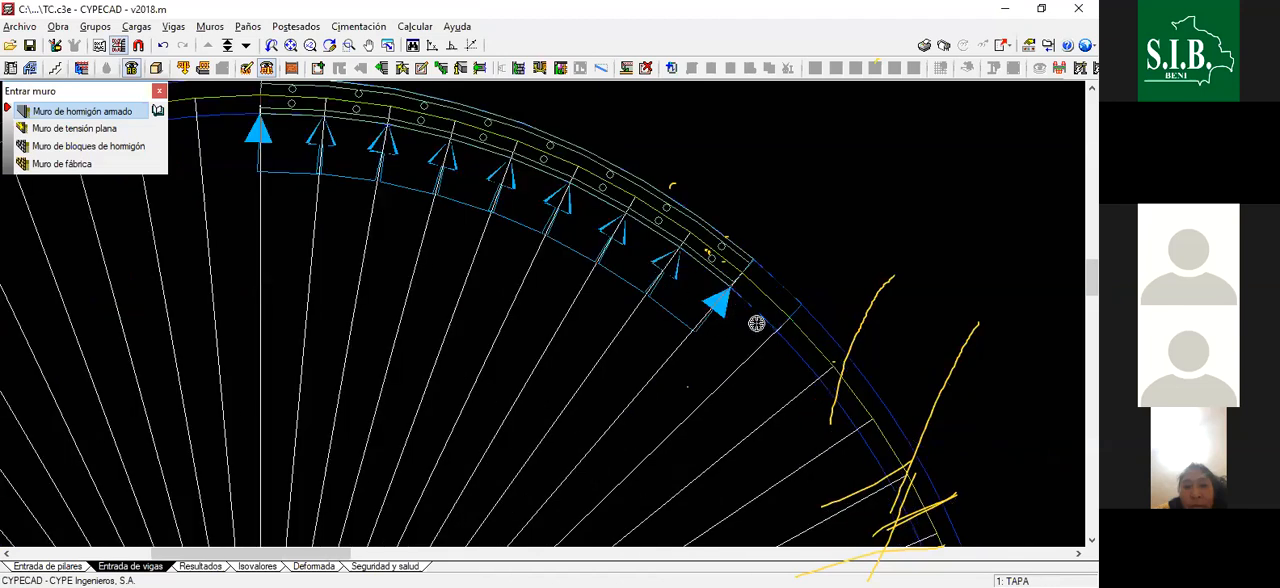
scroll(756, 323, down, 2)
scroll(767, 331, up, 2)
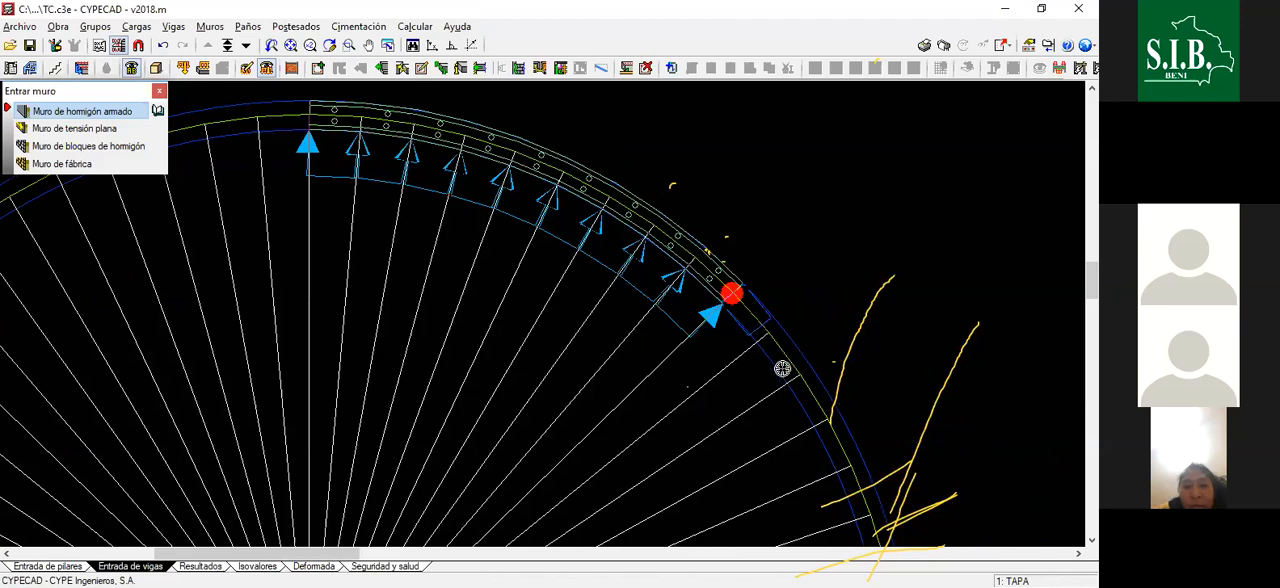
- Continue the reinforced concrete wall clockwise with the tenth, eleventh and twelfth segments, snapping each to the next radial line on the axis
scroll(770, 355, up, 1)
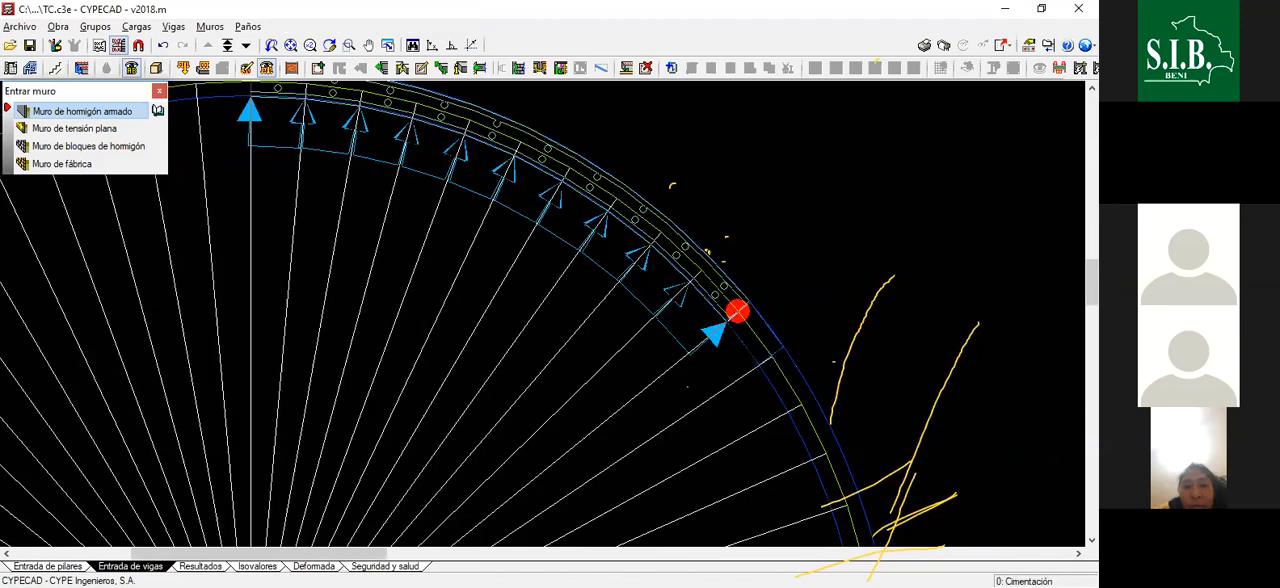
scroll(766, 362, down, 2)
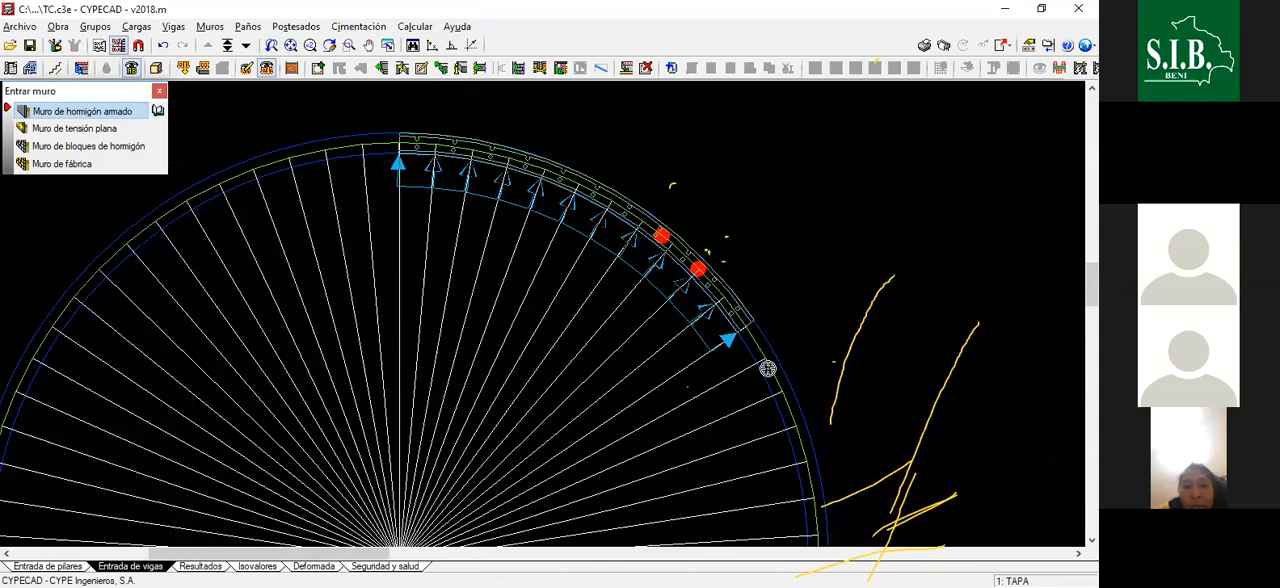
scroll(771, 354, up, 2)
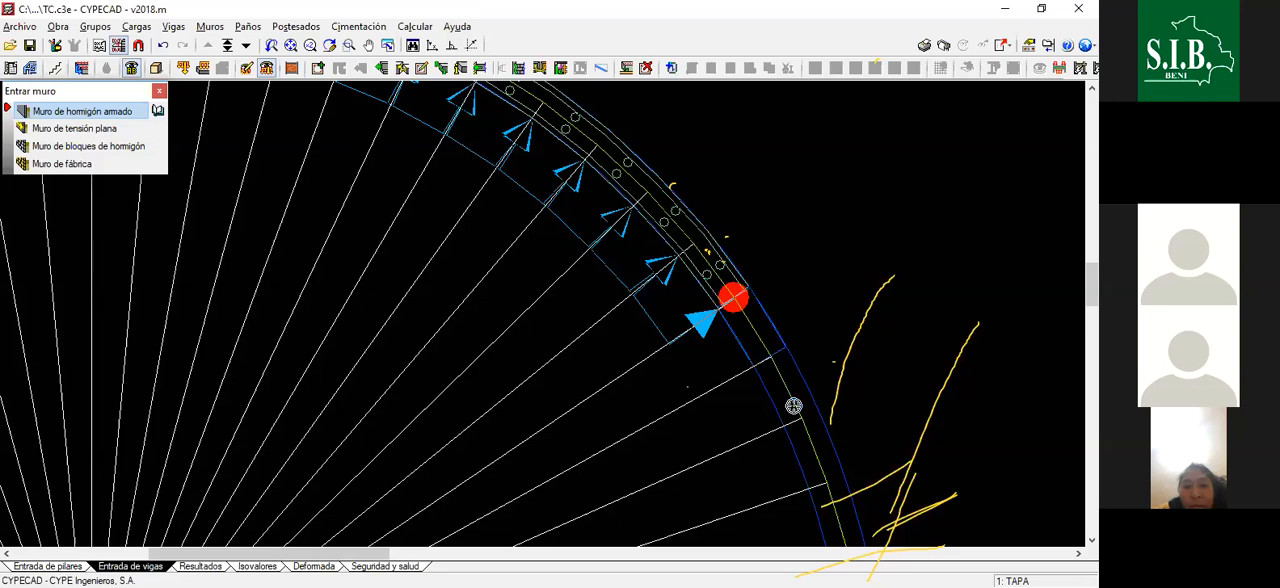
scroll(695, 304, down, 1)
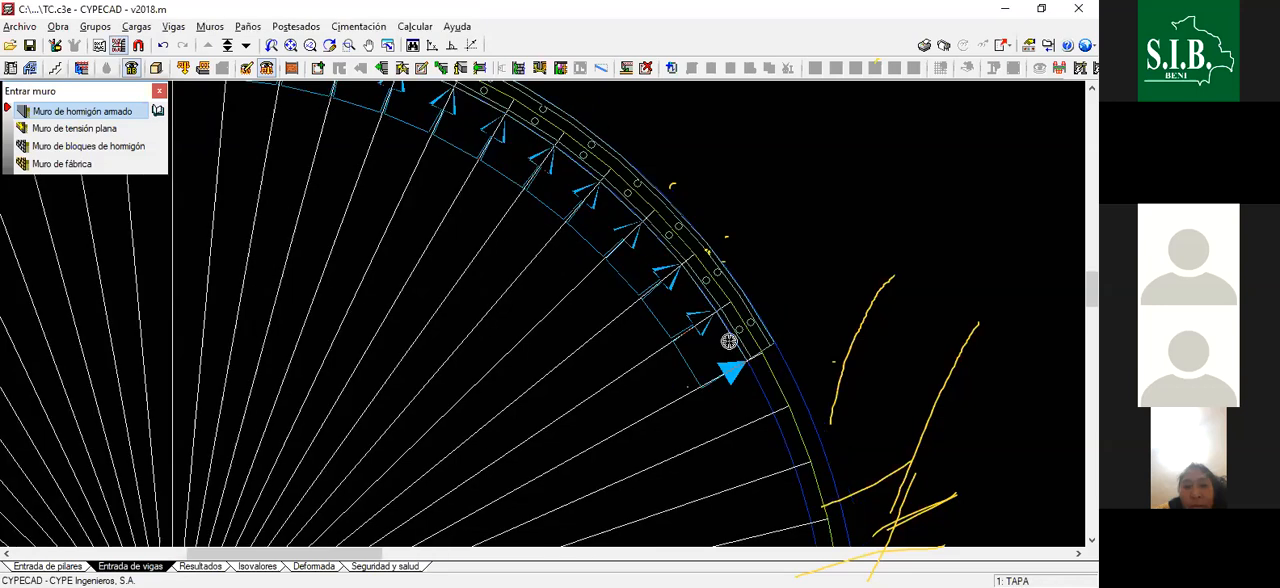
- Draw wall segments thirteen to fifteen clockwise along the tank's axis, one per radial division
scroll(735, 340, up, 1)
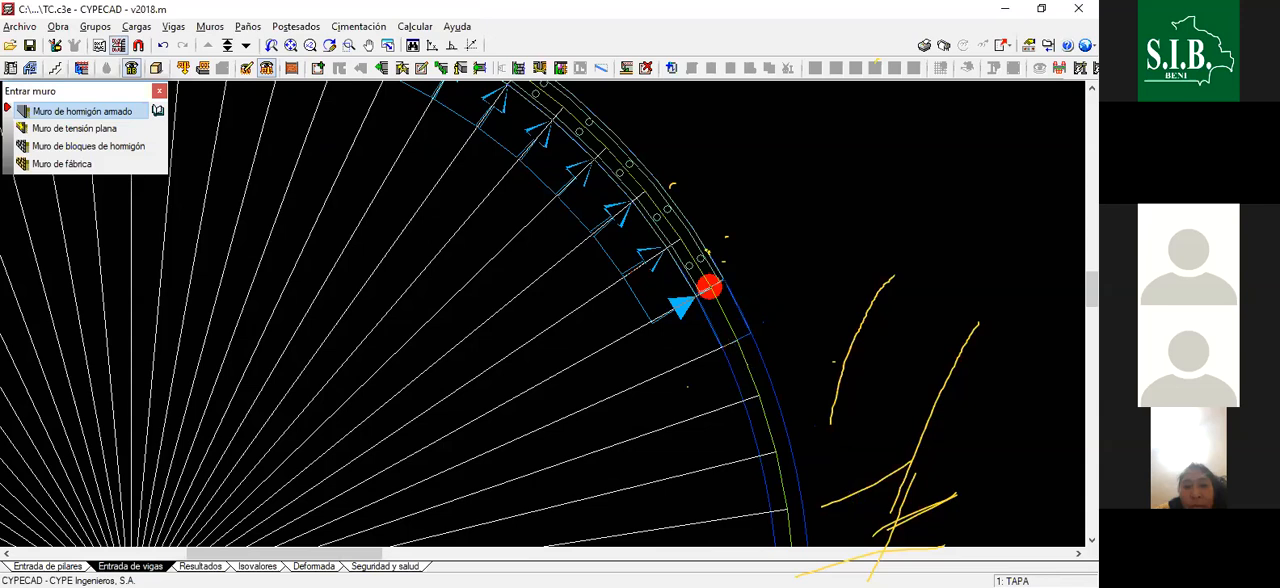
click(735, 340)
scroll(706, 356, down, 1)
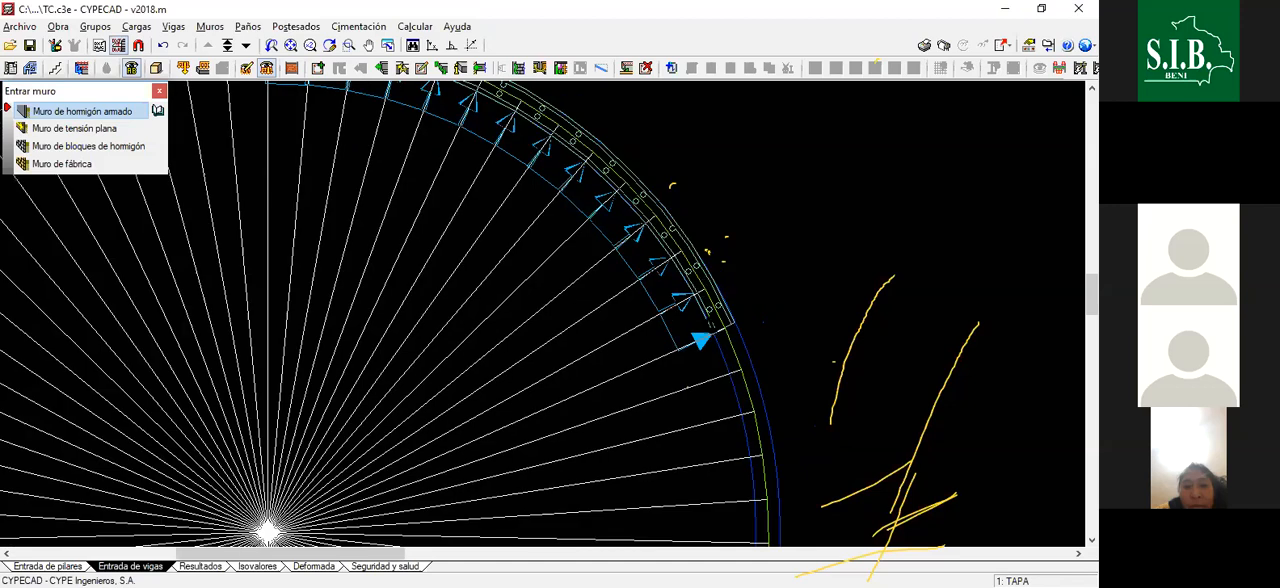
scroll(720, 337, down, 1)
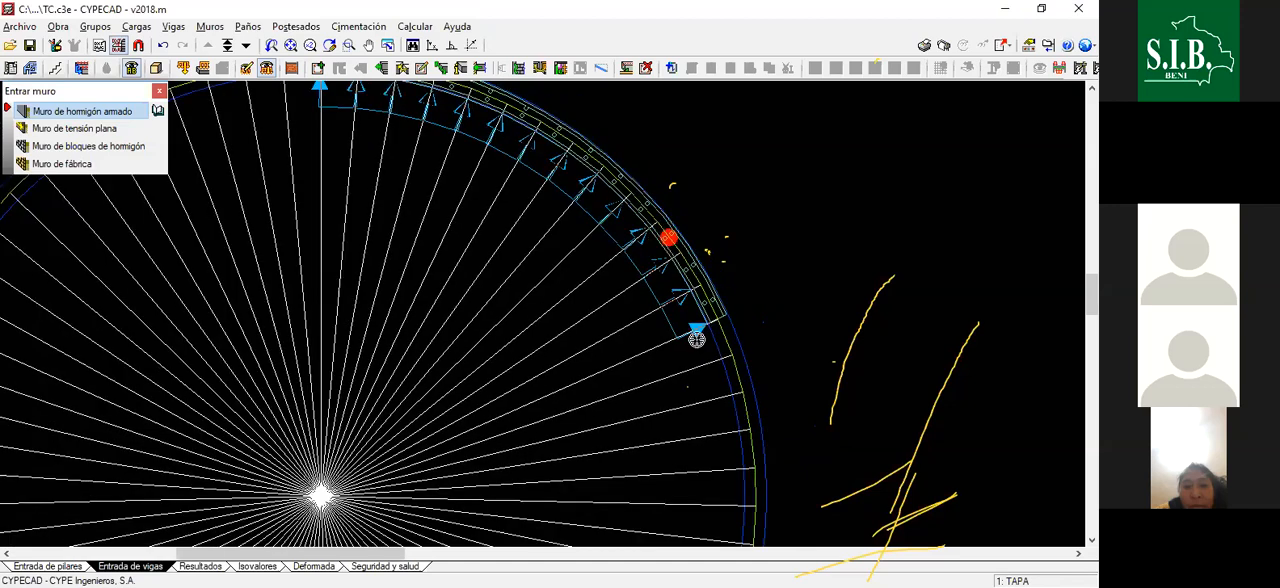
scroll(697, 335, up, 2)
scroll(695, 305, down, 2)
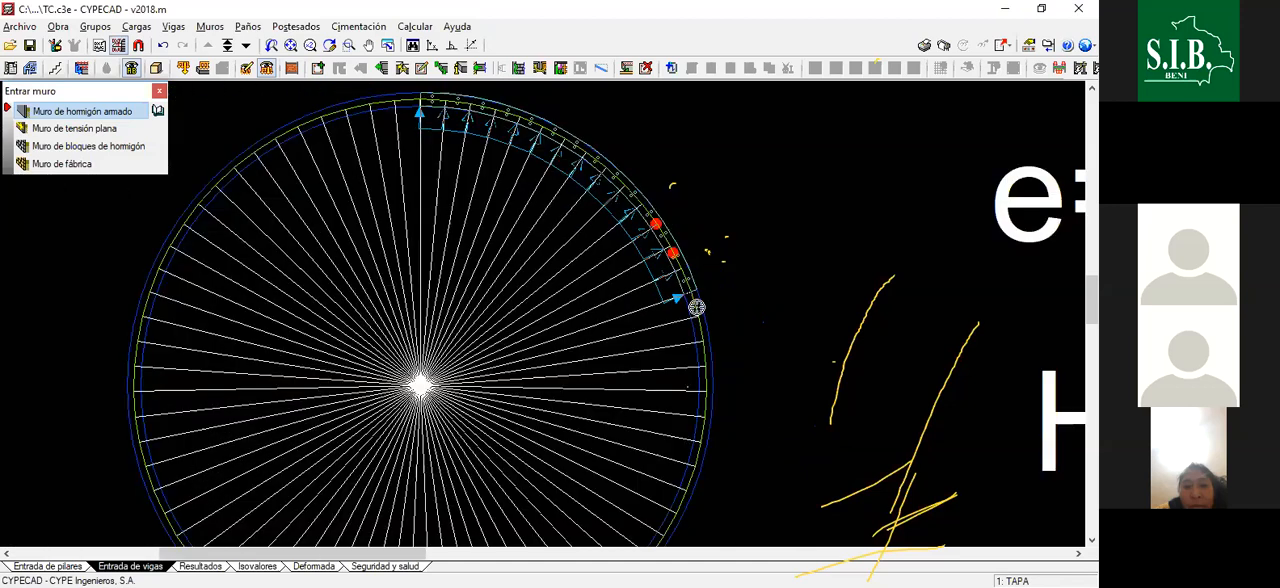
scroll(700, 340, up, 1)
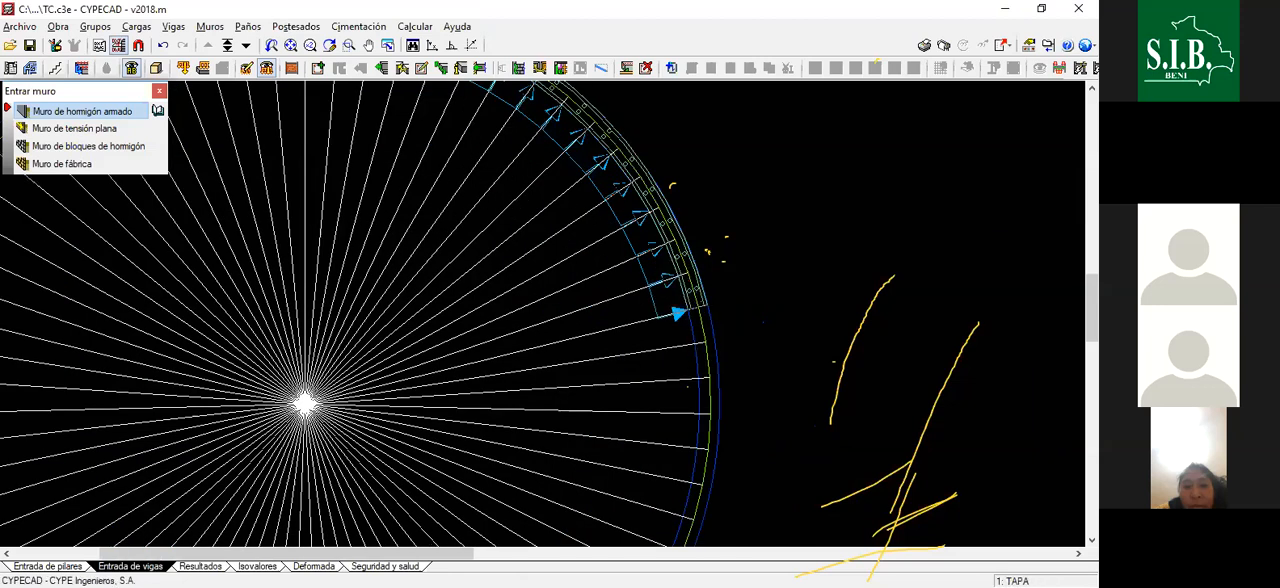
- Draw the sixteenth and seventeenth wall segments along the axis, ending just above the tank's horizontal centreline
scroll(700, 319, up, 1)
scroll(706, 333, up, 1)
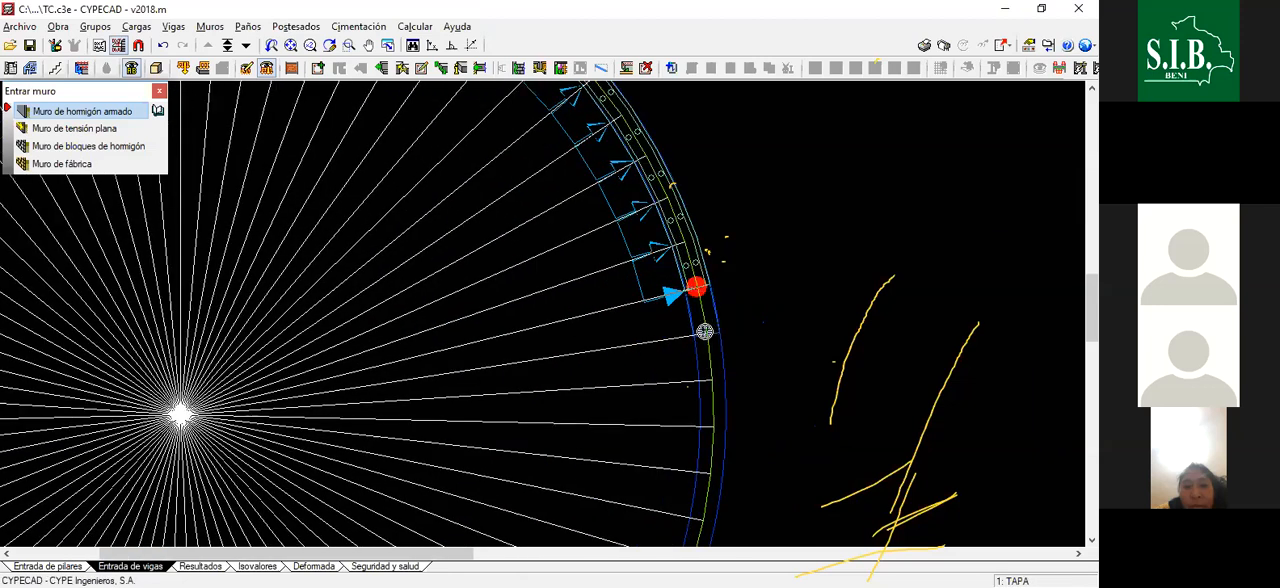
scroll(706, 327, up, 1)
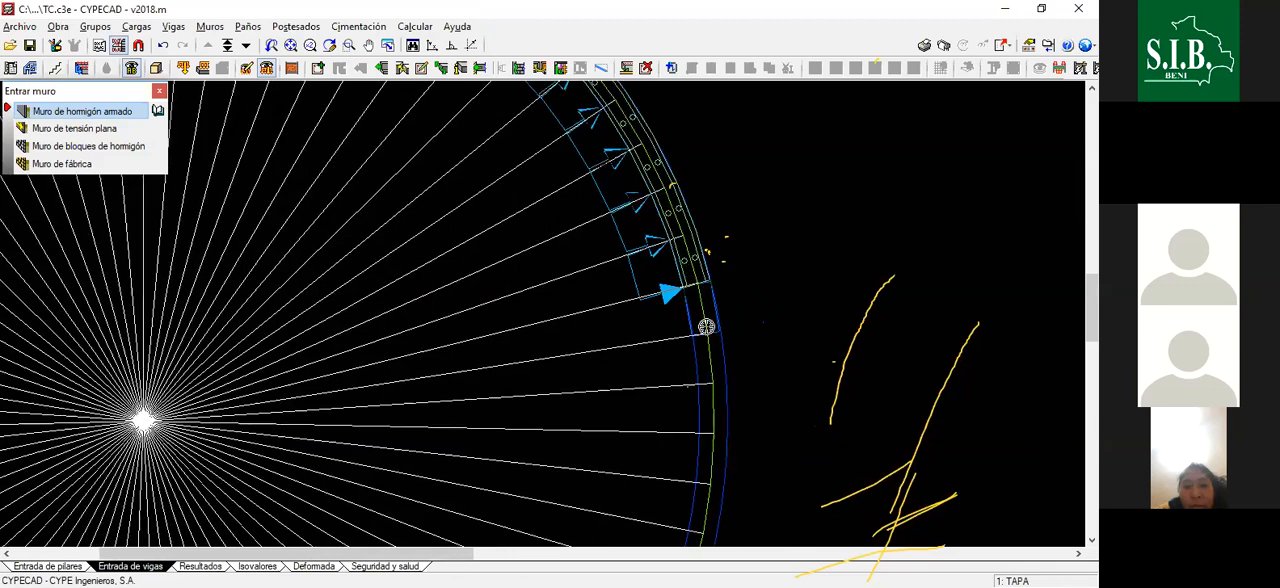
scroll(706, 331, up, 1)
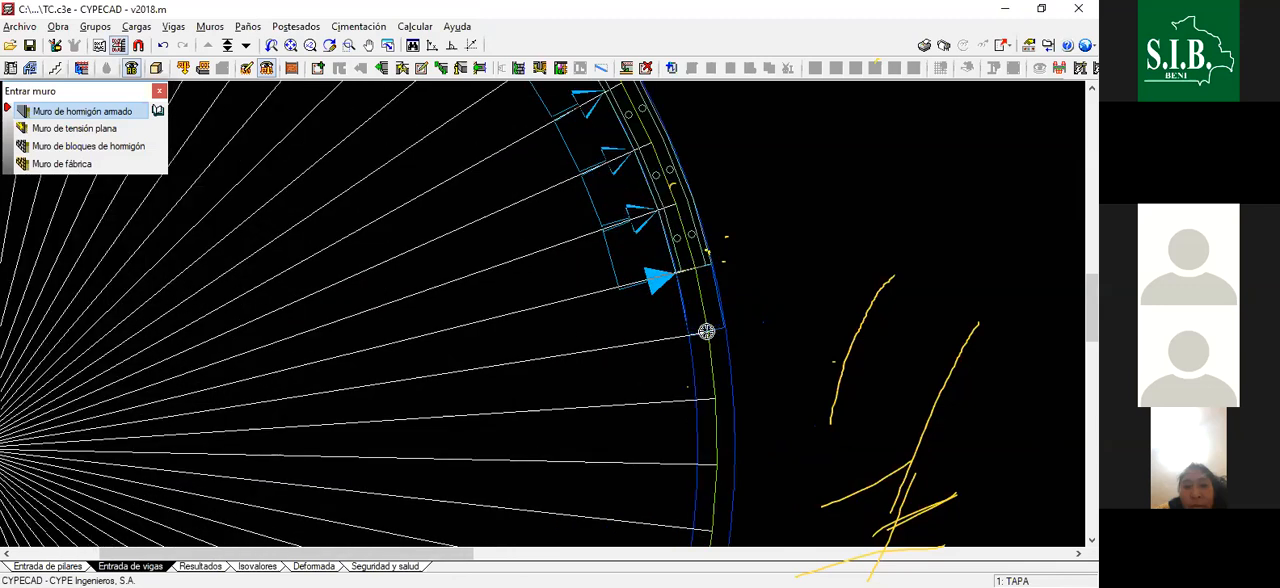
scroll(700, 340, down, 1)
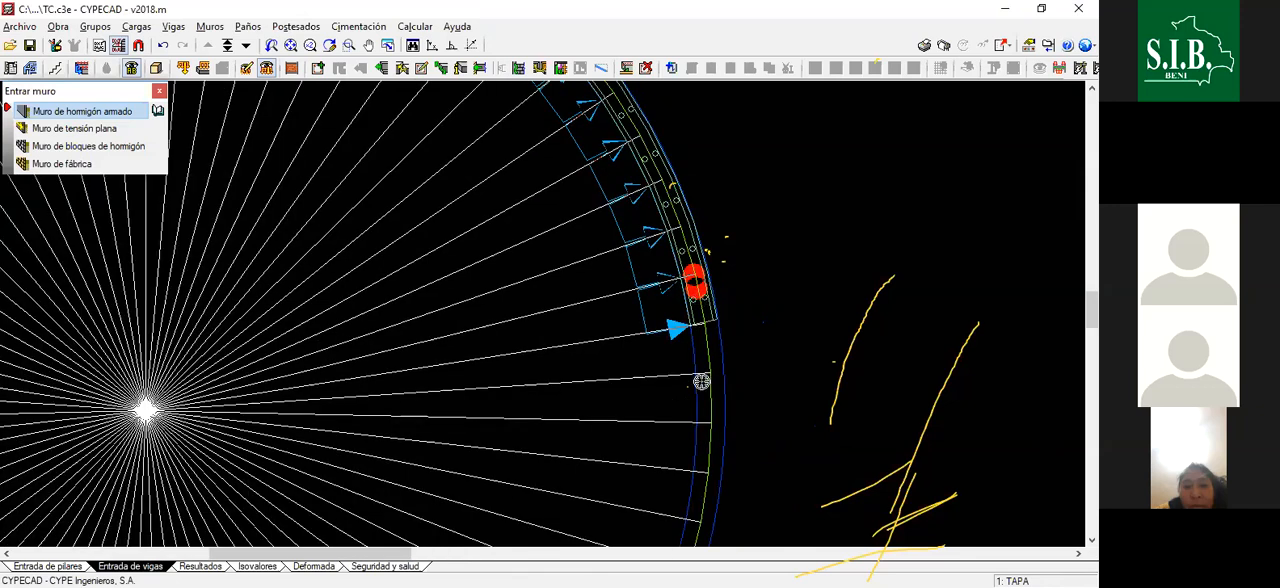
scroll(704, 357, down, 1)
scroll(704, 357, up, 1)
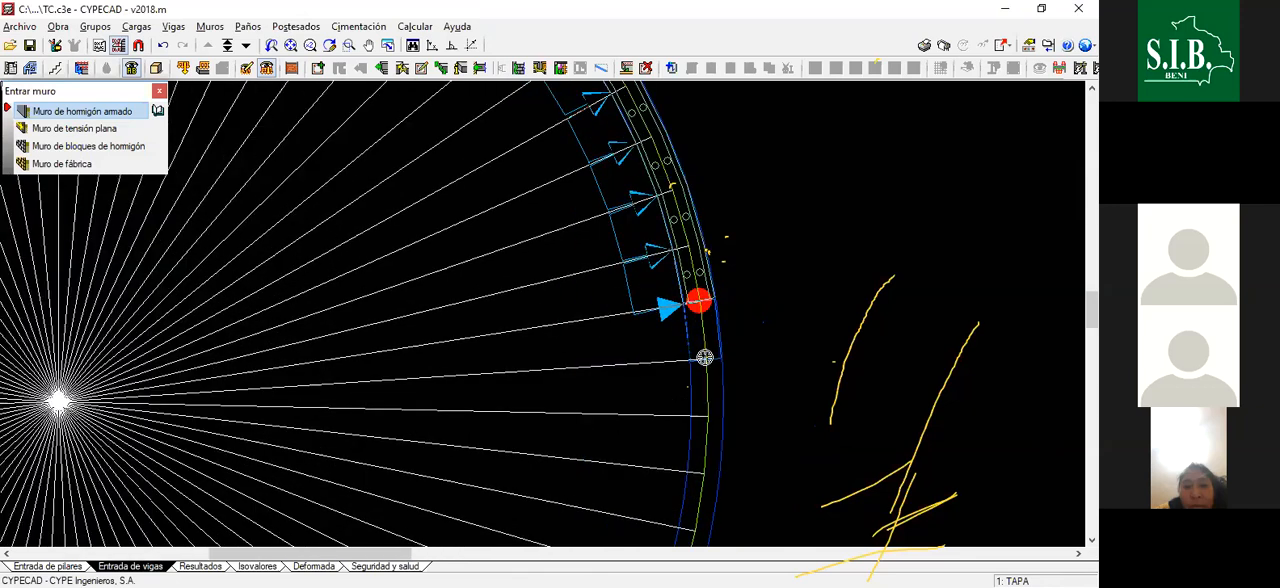
click(704, 357)
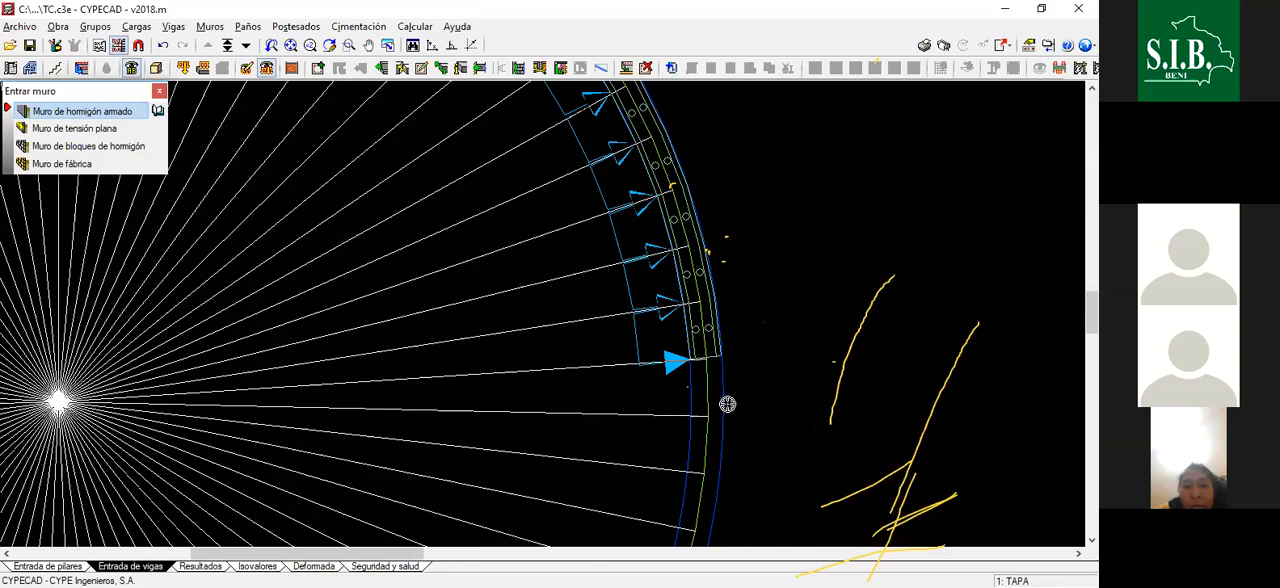
- Draw the eighteenth and nineteenth wall segments, carrying the wall past the tank's horizontal centreline into the lower half
scroll(708, 388, down, 1)
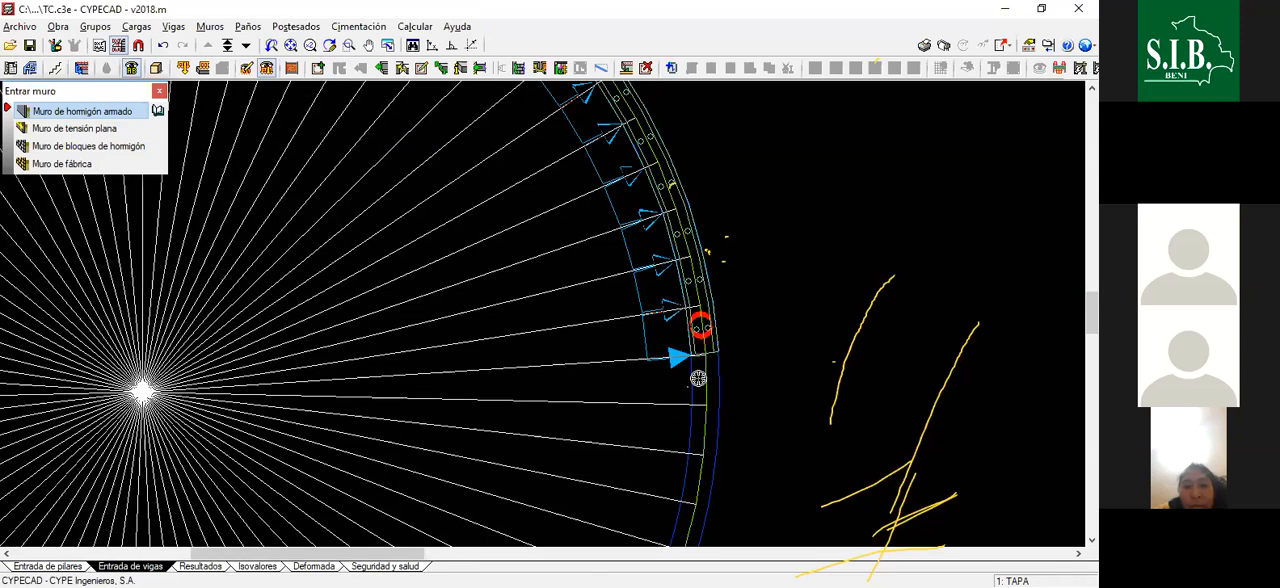
scroll(698, 378, up, 1)
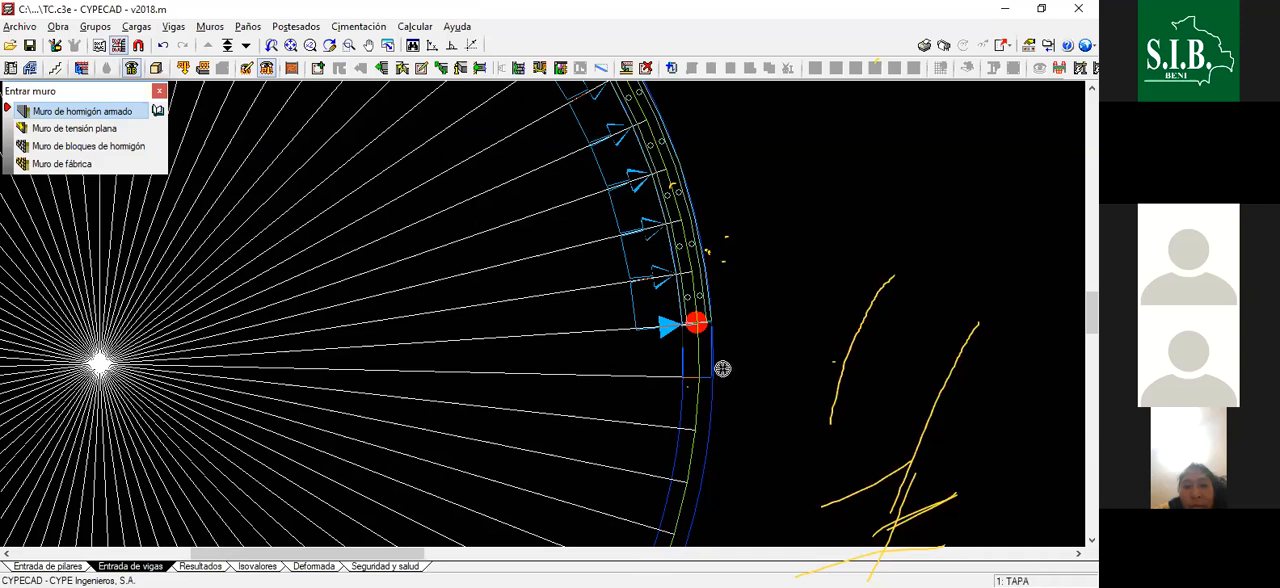
scroll(690, 370, down, 1)
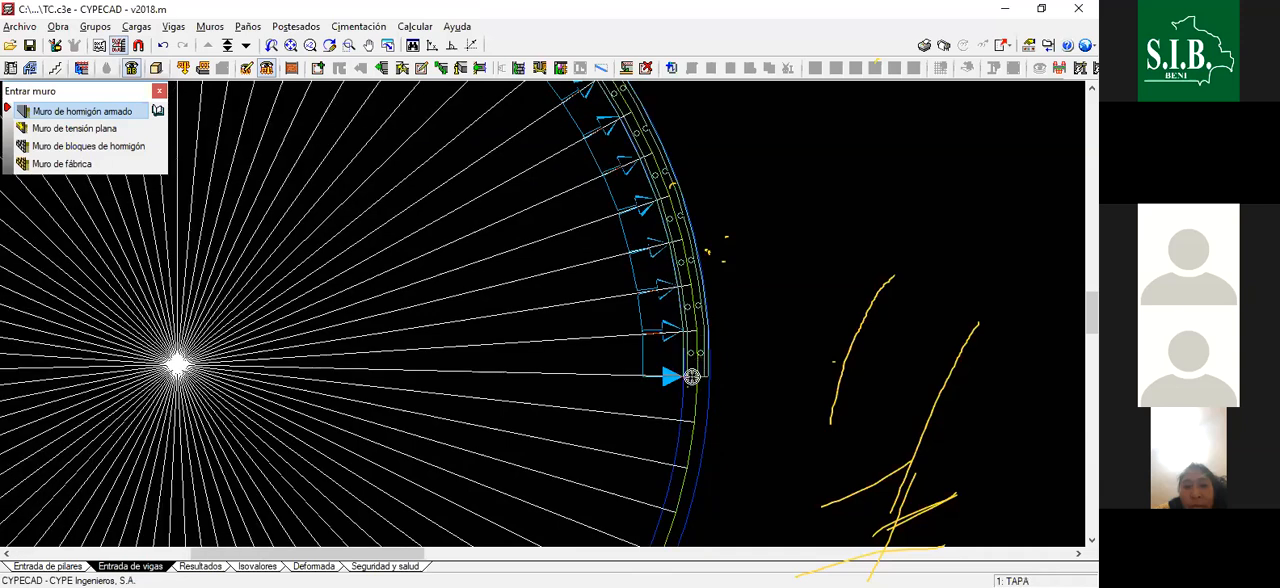
scroll(692, 377, down, 1)
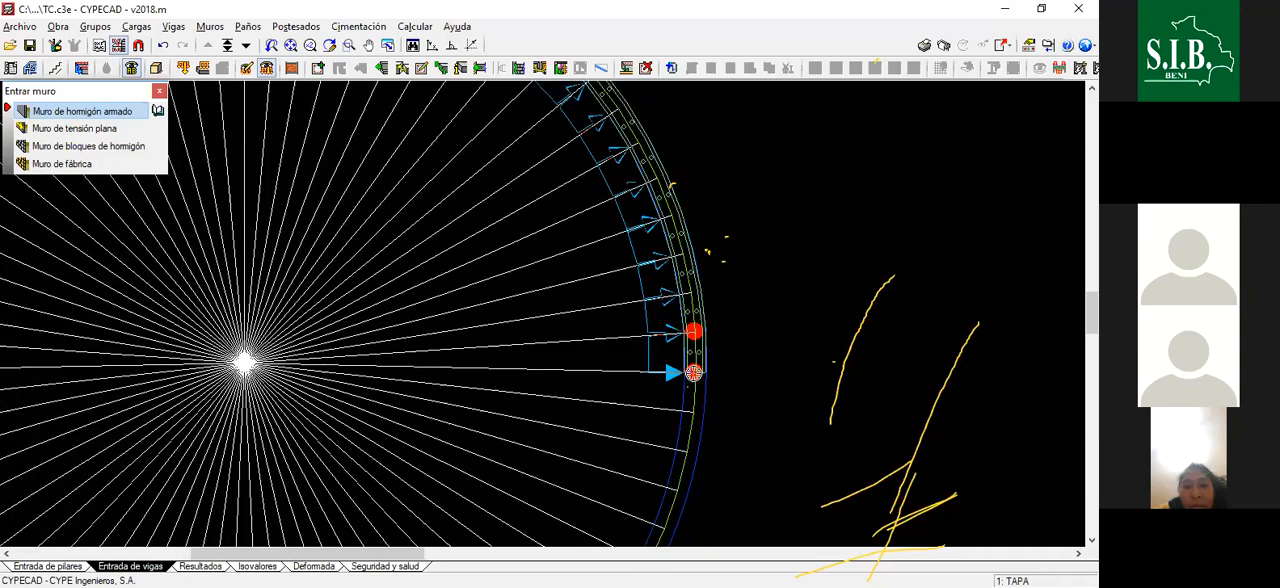
scroll(693, 375, up, 1)
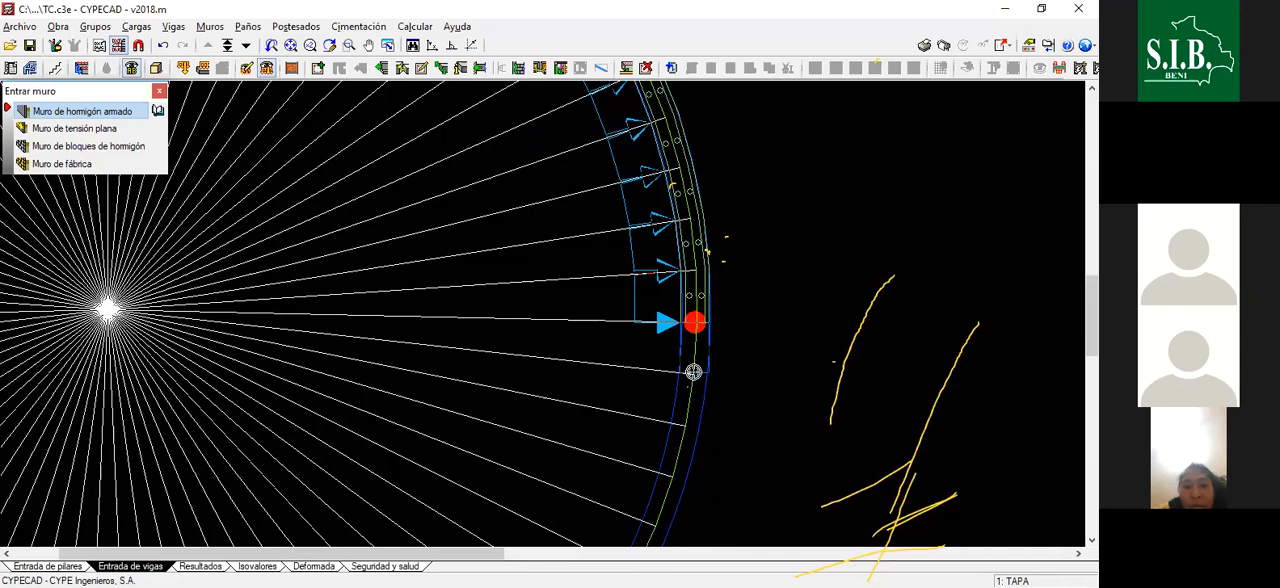
scroll(684, 369, up, 1)
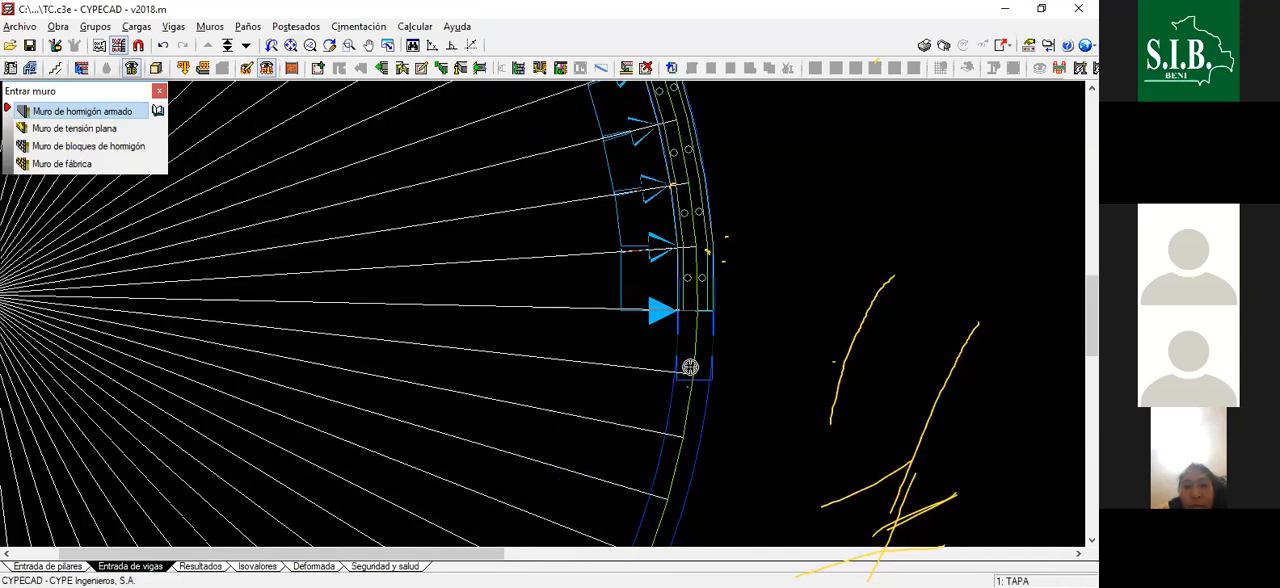
scroll(690, 367, up, 1)
click(694, 381)
scroll(693, 330, down, 1)
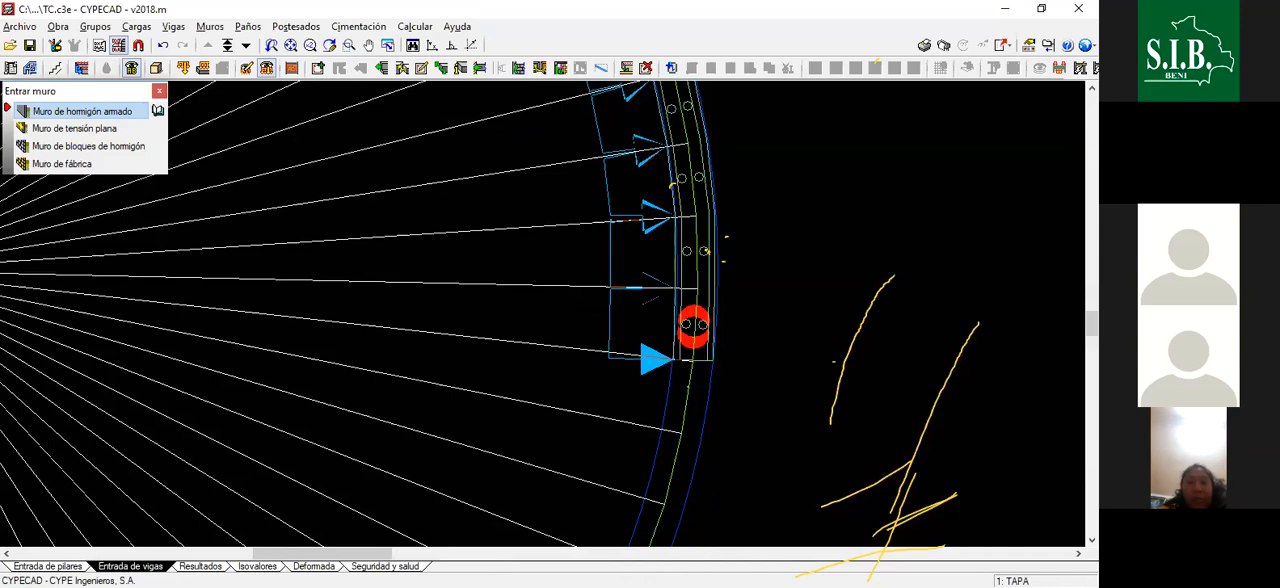
- Draw the twentieth wall segment from the end of the nineteenth to the next radial line on the tank's axis
scroll(681, 395, down, 1)
scroll(682, 396, up, 1)
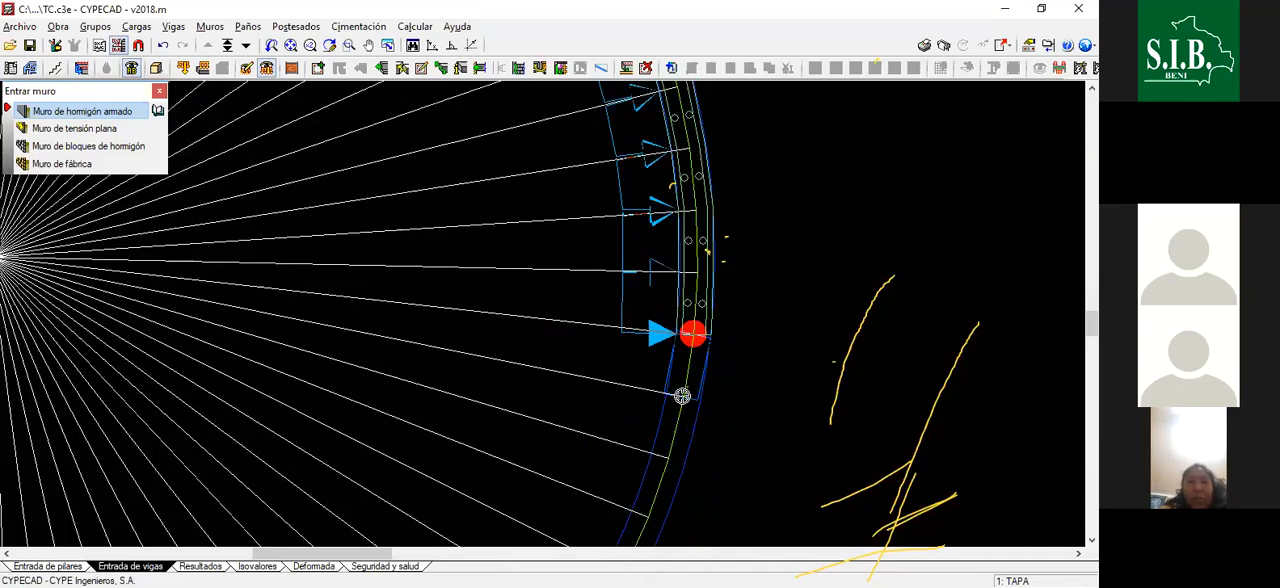
click(692, 333)
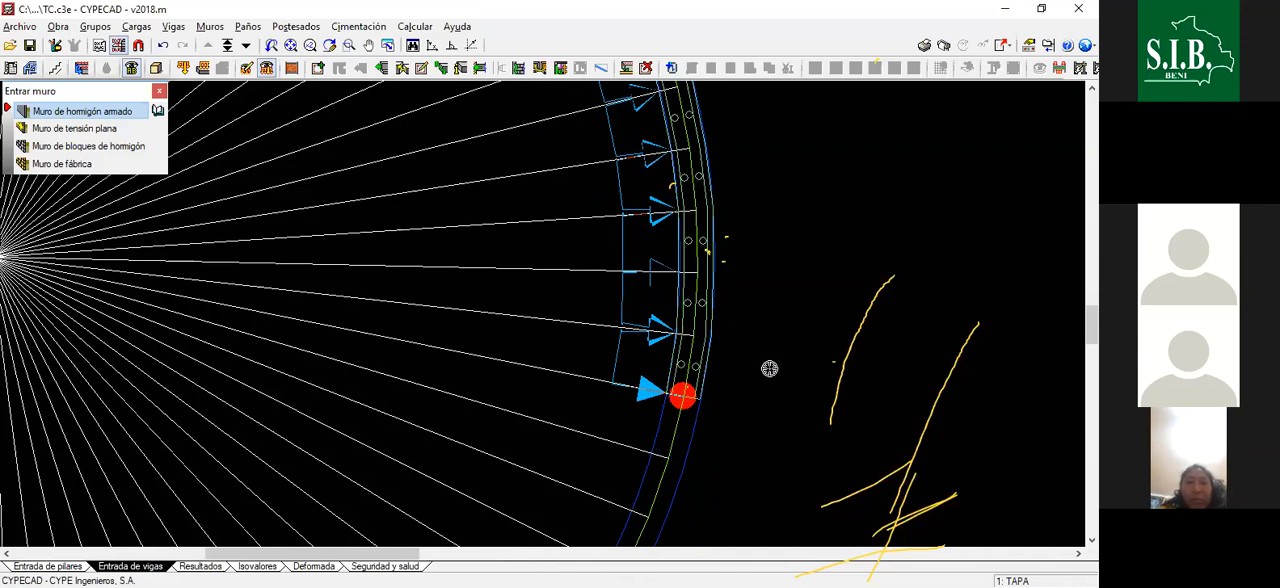
- Draw the twenty-first and twenty-second wall segments clockwise along the tank's axis, each ending at the next radial line
scroll(710, 368, down, 4)
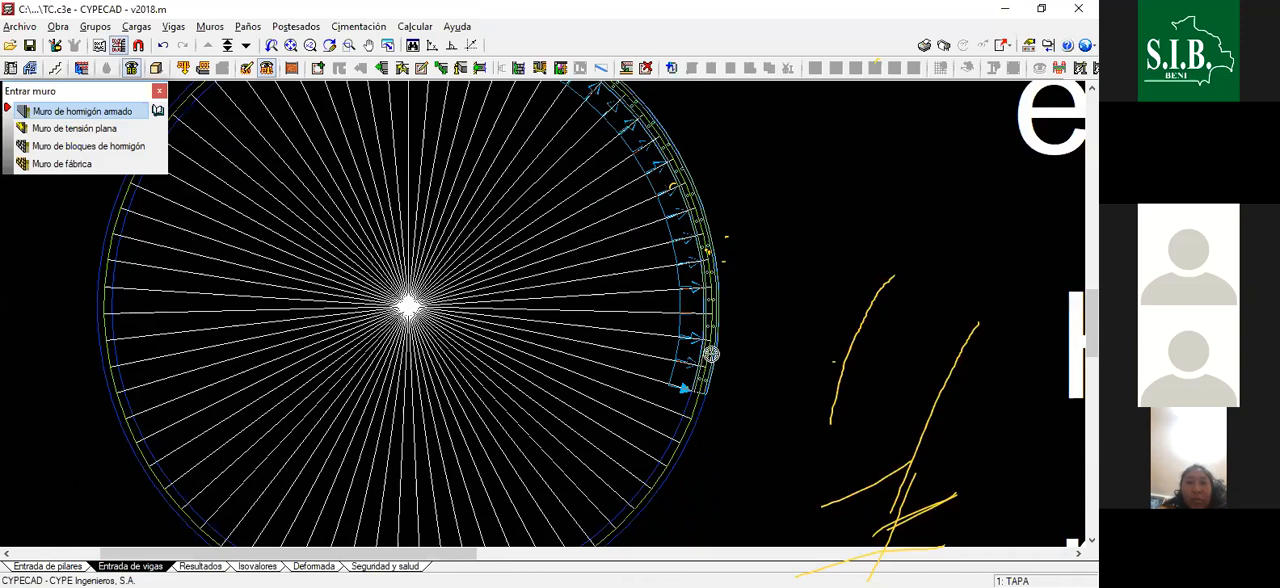
scroll(706, 381, up, 3)
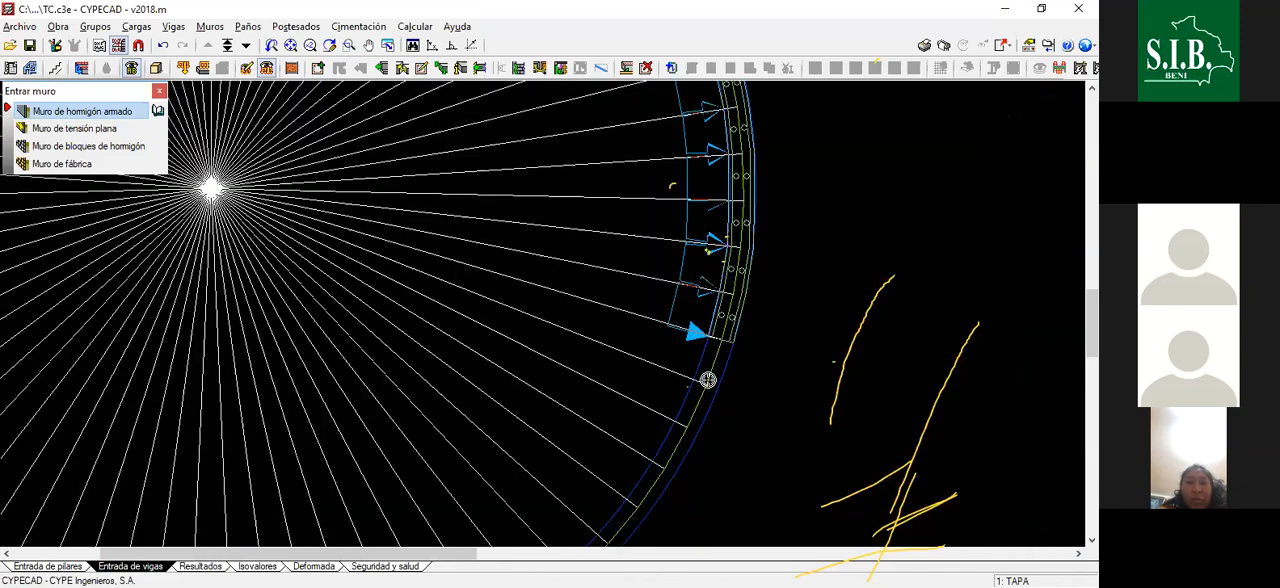
scroll(708, 380, up, 1)
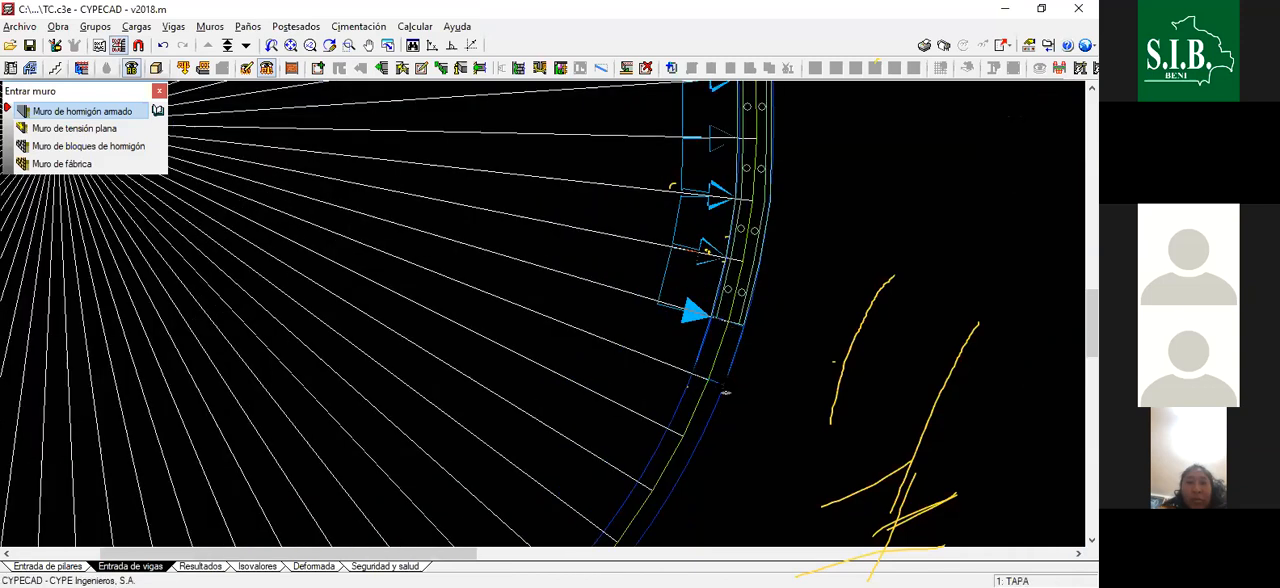
scroll(706, 389, down, 1)
scroll(688, 418, down, 2)
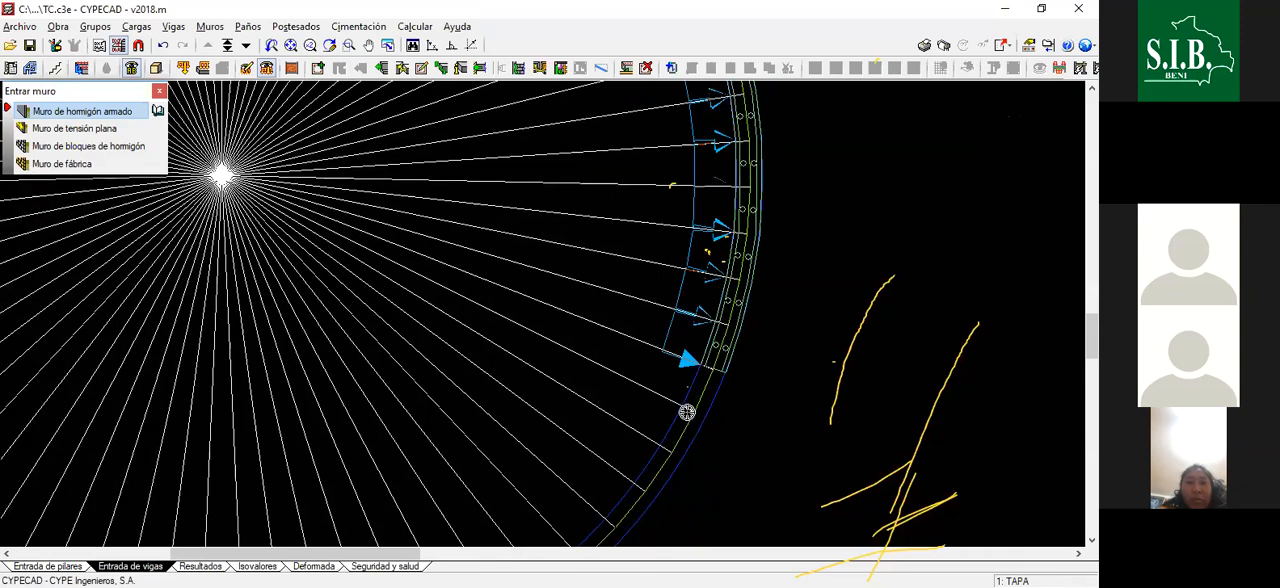
scroll(687, 415, up, 3)
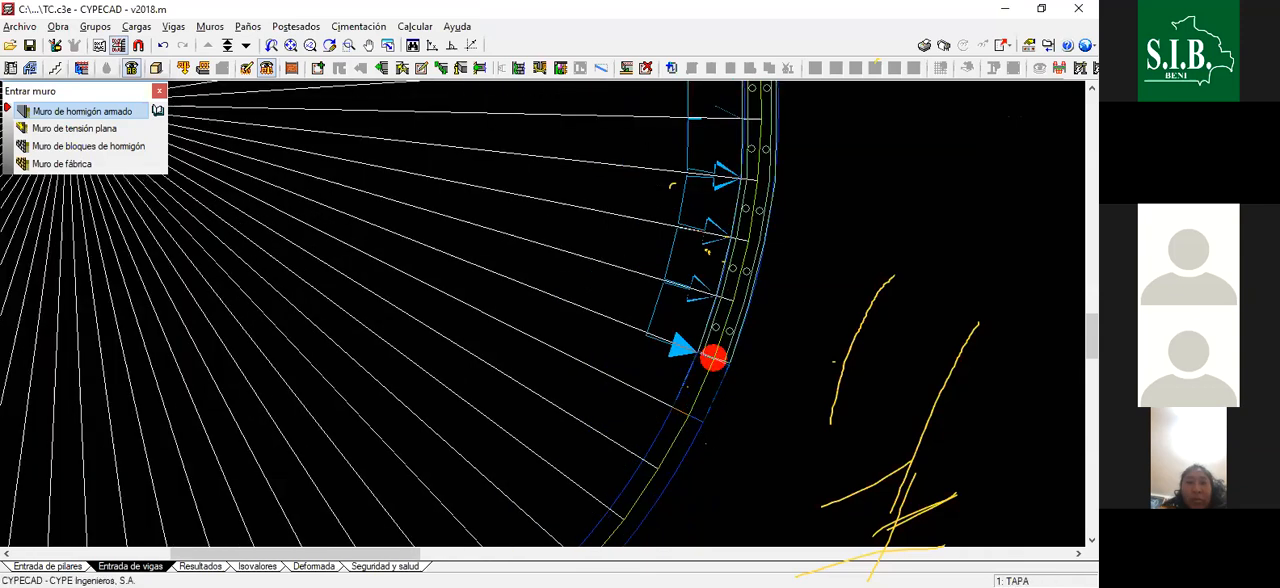
- Draw the twenty-third and twenty-fourth wall segments along the axis in the tank's lower-right quadrant, one per radial division
scroll(690, 430, down, 1)
scroll(661, 430, down, 1)
scroll(665, 429, up, 4)
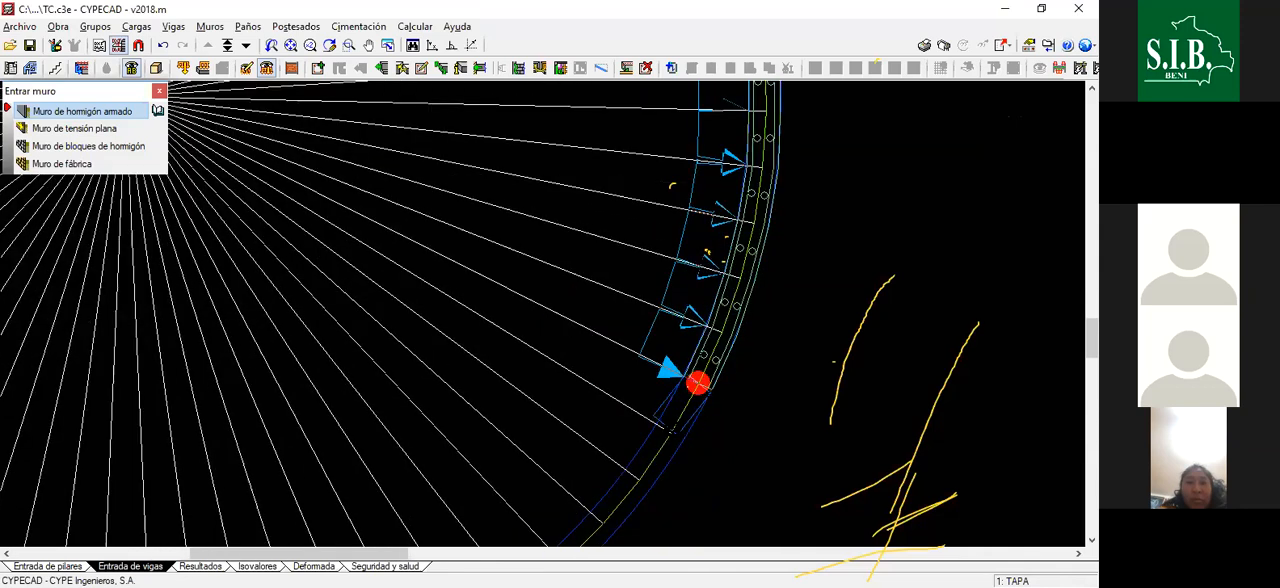
scroll(671, 428, up, 1)
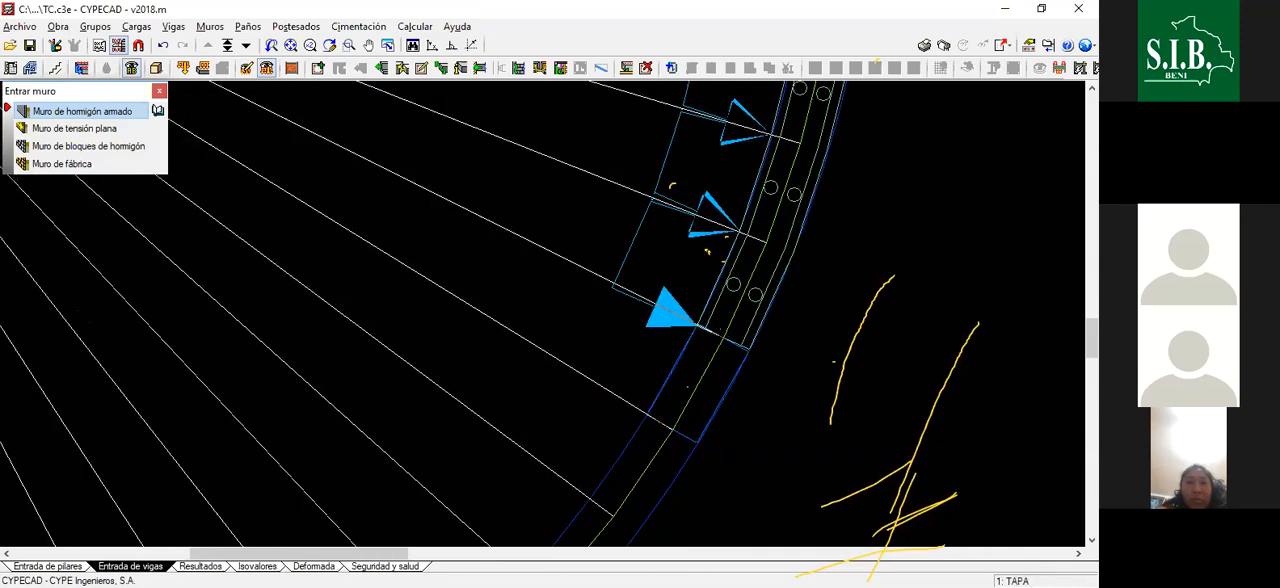
click(675, 427)
scroll(688, 408, down, 2)
scroll(697, 385, up, 1)
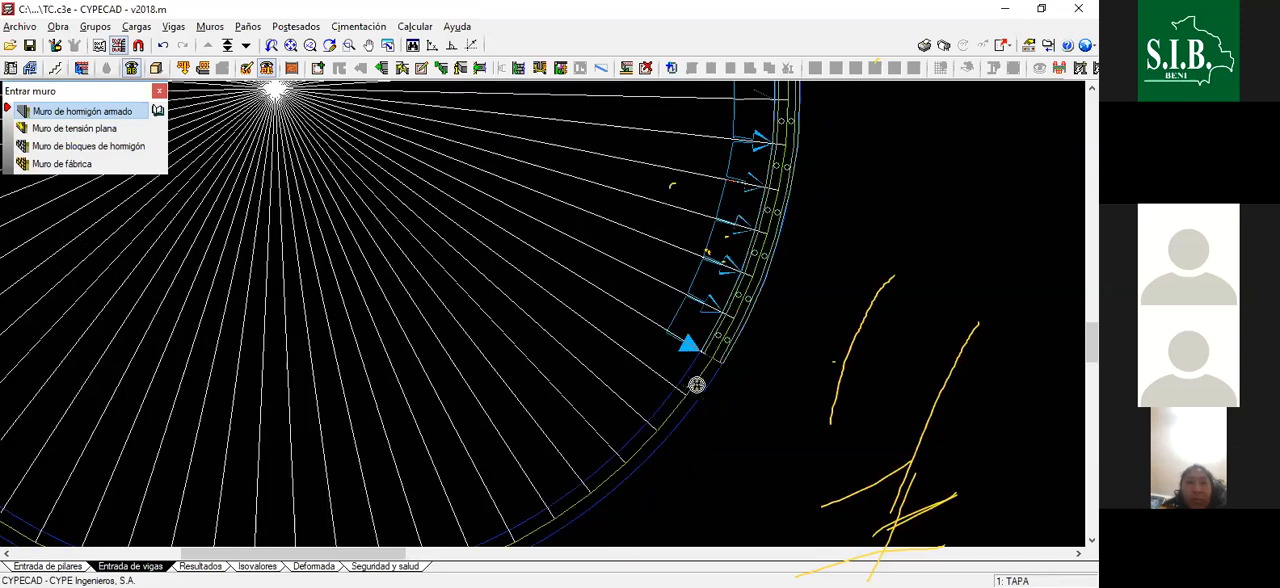
scroll(687, 389, up, 1)
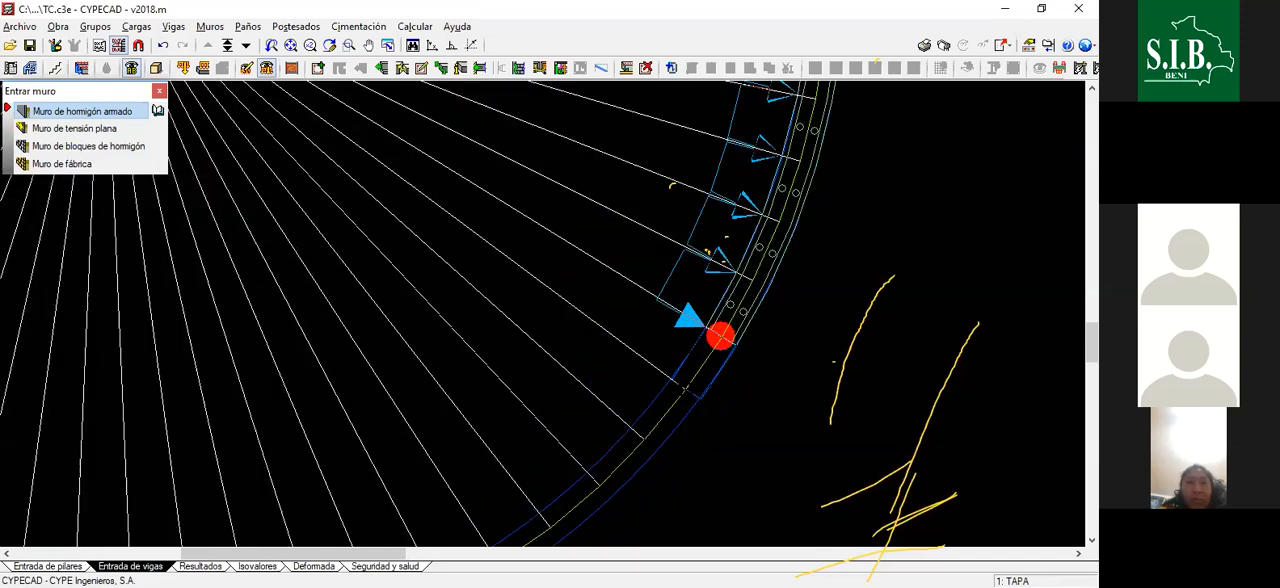
- Draw wall segments twenty-five to twenty-seven along the axis, carrying the wall to about the middle of the lower-right quadrant
scroll(686, 390, down, 1)
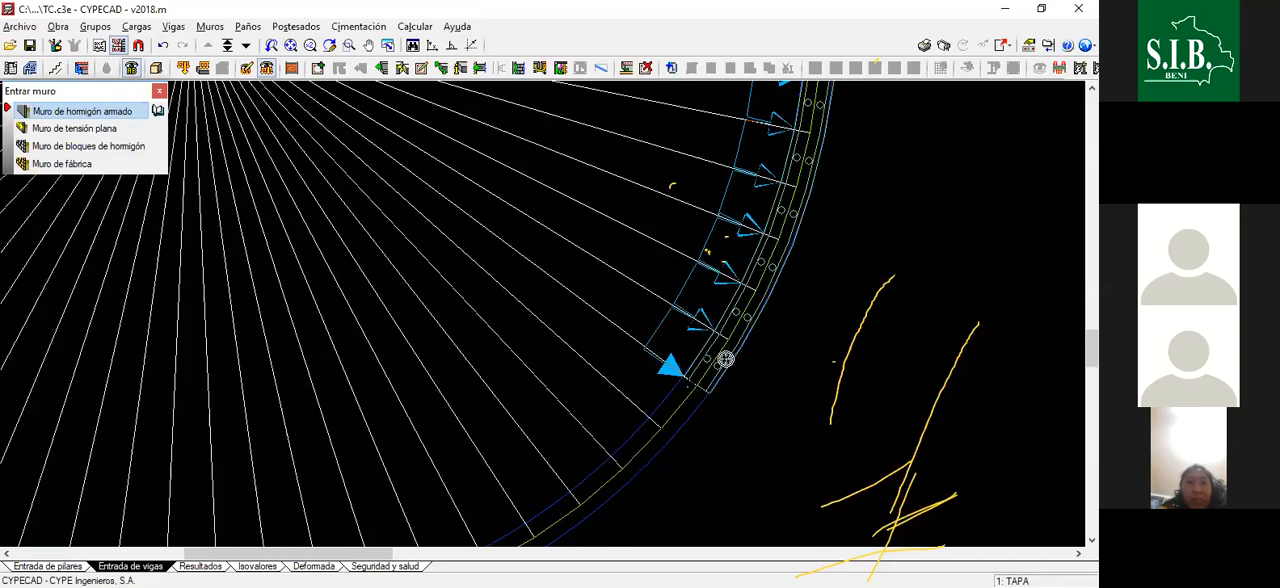
scroll(686, 388, up, 1)
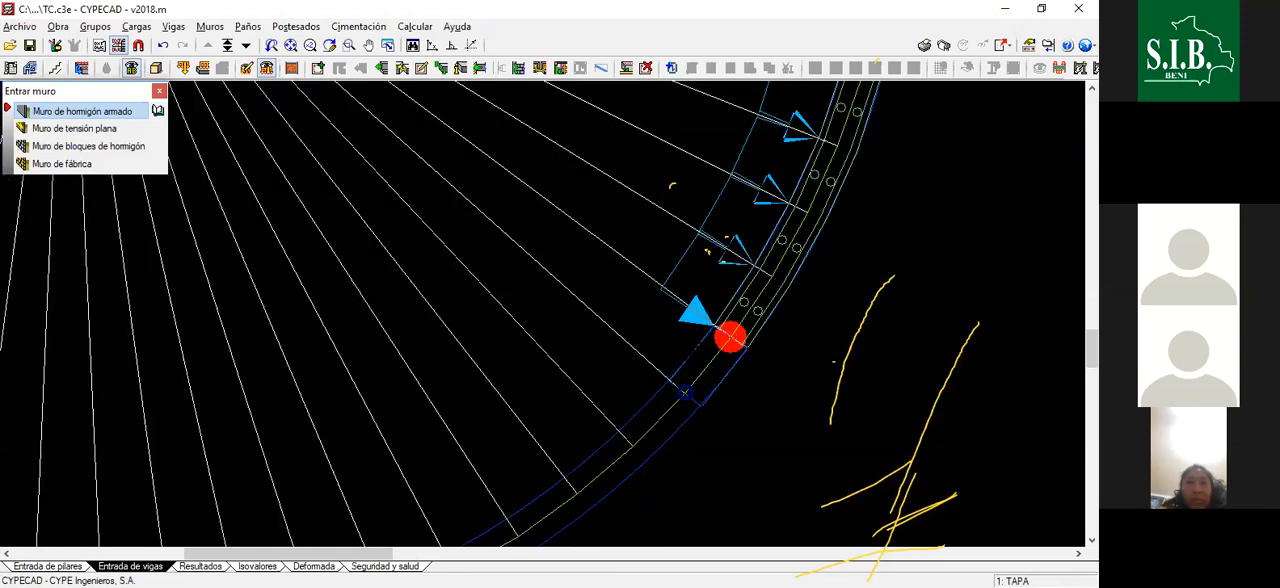
scroll(701, 394, down, 1)
scroll(690, 388, up, 1)
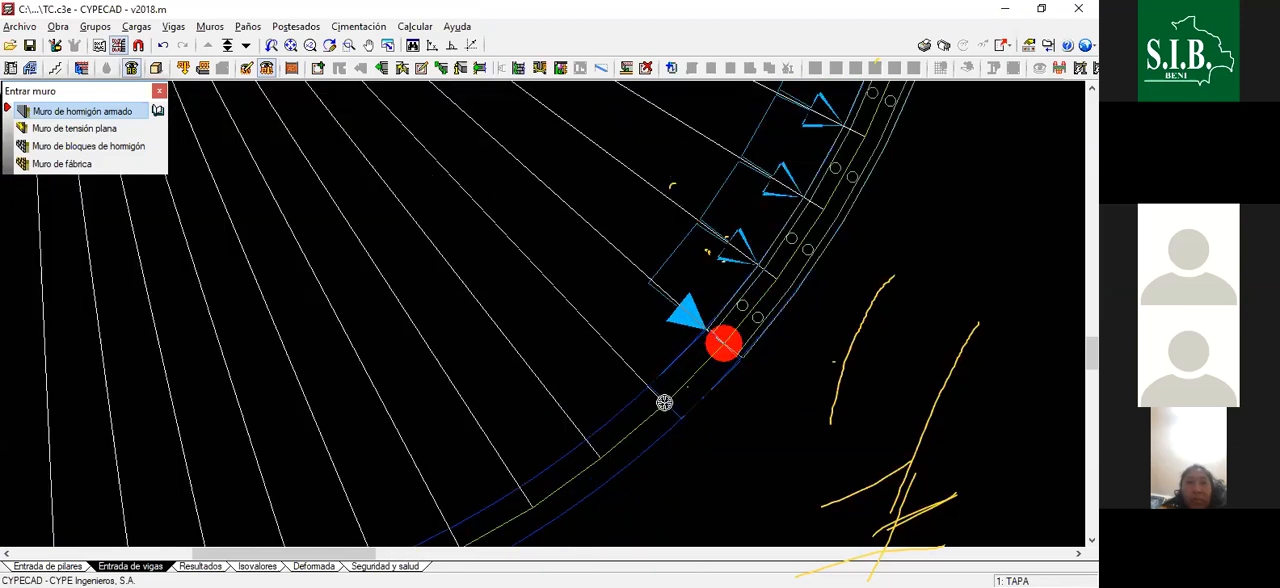
scroll(680, 394, down, 1)
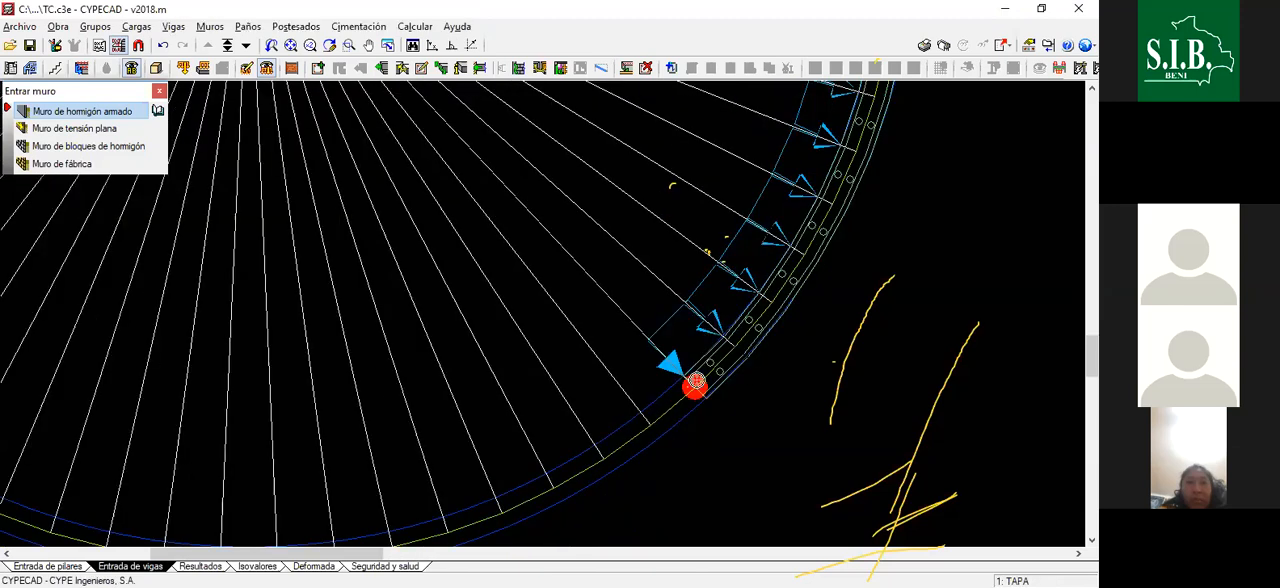
scroll(641, 420, up, 1)
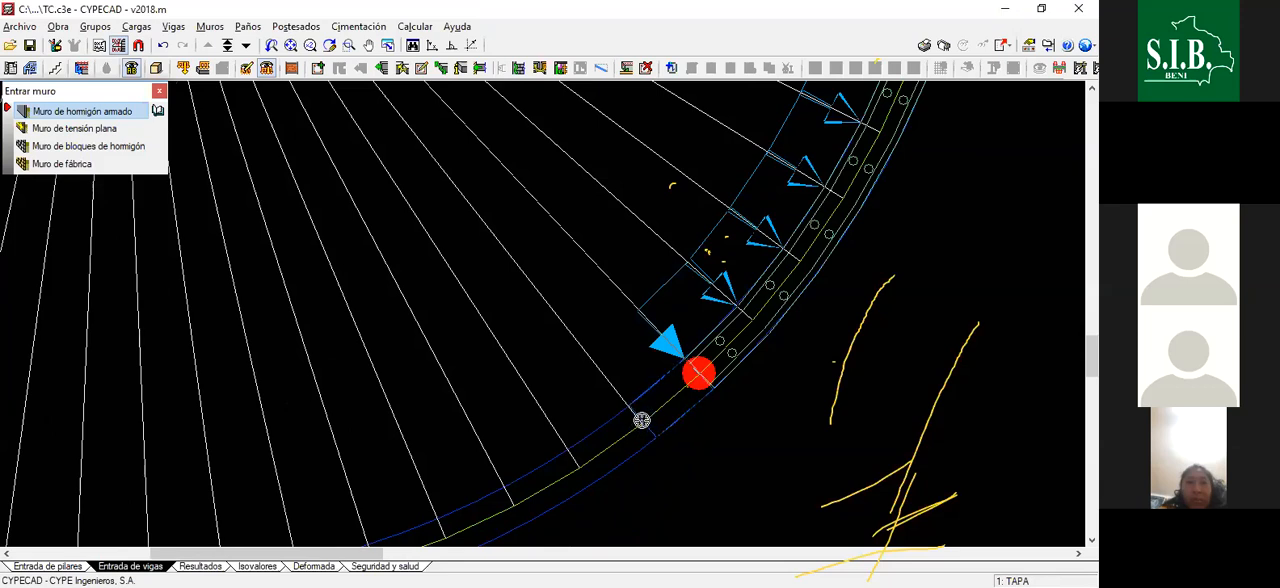
- Draw the twenty-eighth and twenty-ninth wall segments clockwise between consecutive radial lines on the tank's axis
scroll(640, 421, down, 2)
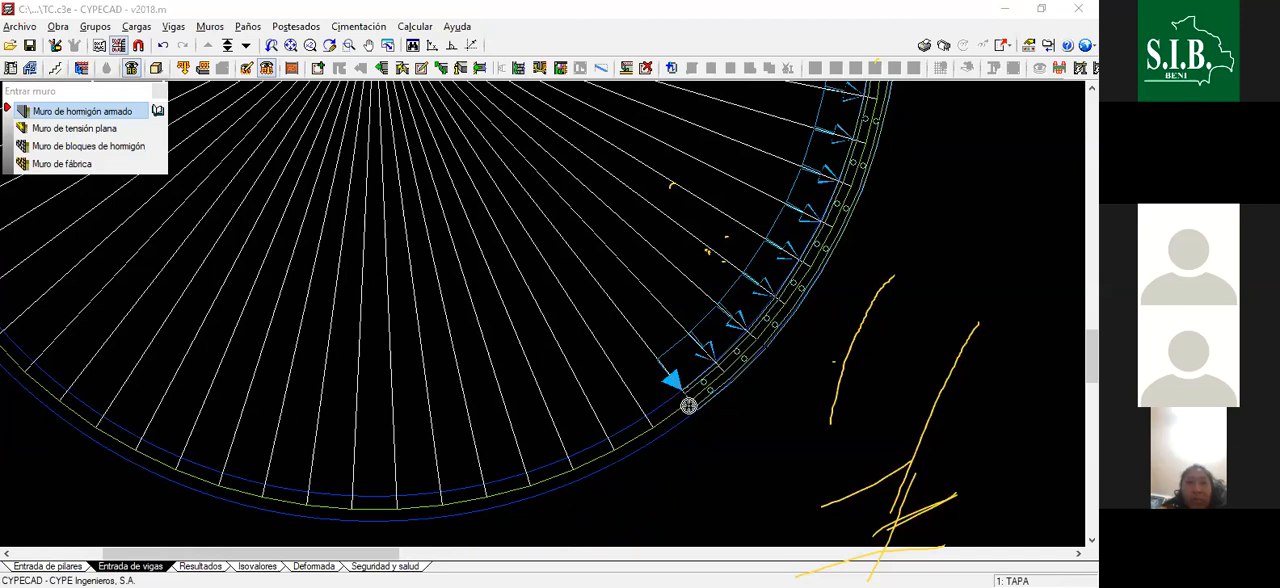
scroll(773, 380, down, 1)
scroll(656, 380, up, 2)
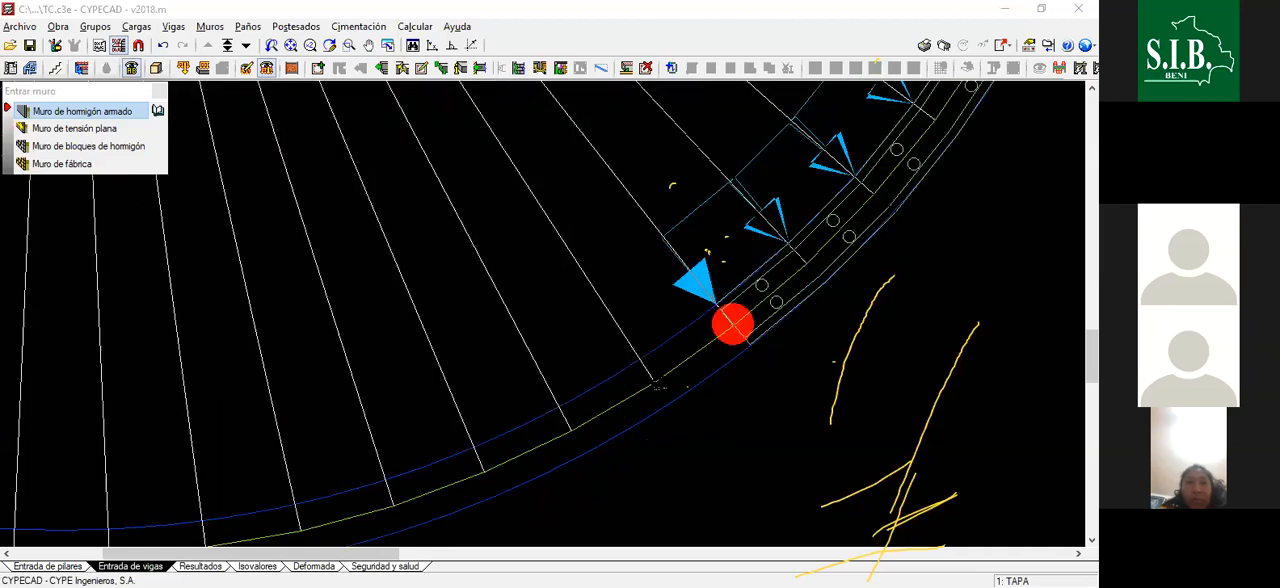
click(656, 380)
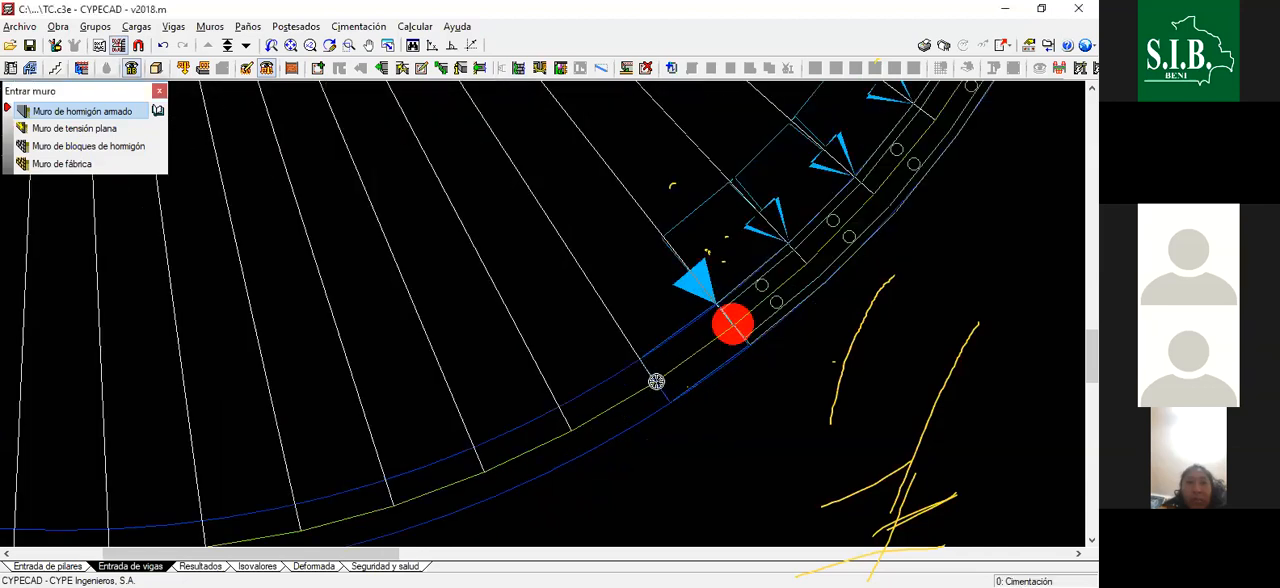
scroll(700, 380, down, 2)
scroll(680, 391, up, 2)
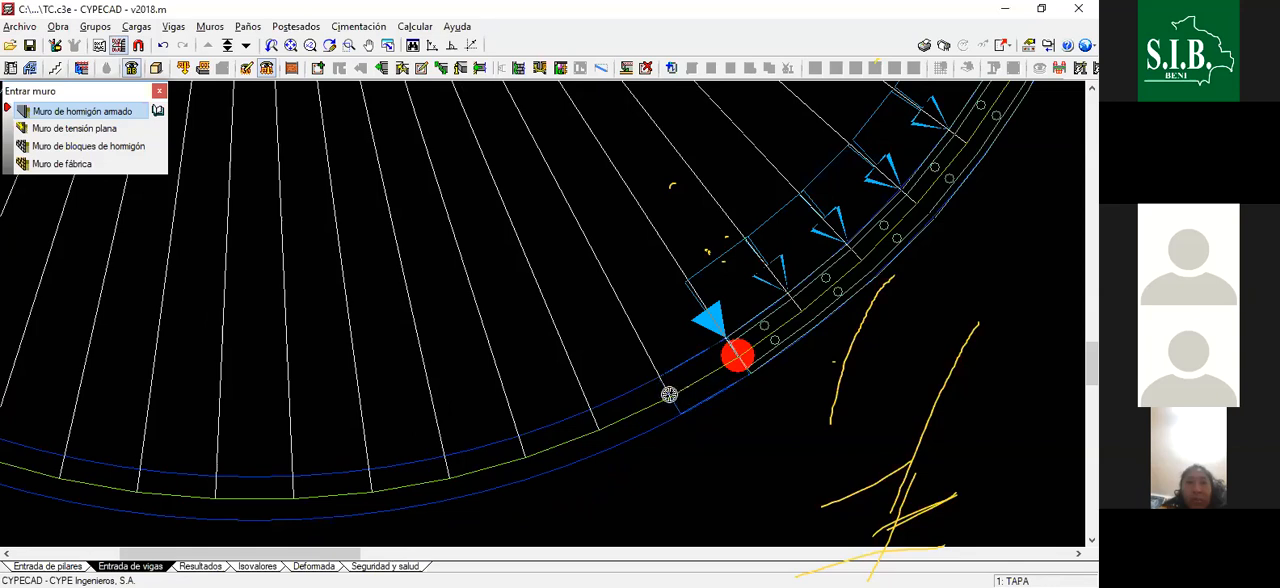
- Draw wall segments thirty to thirty-two along the axis towards the lowest point of the tank, one per radial division
scroll(766, 398, down, 2)
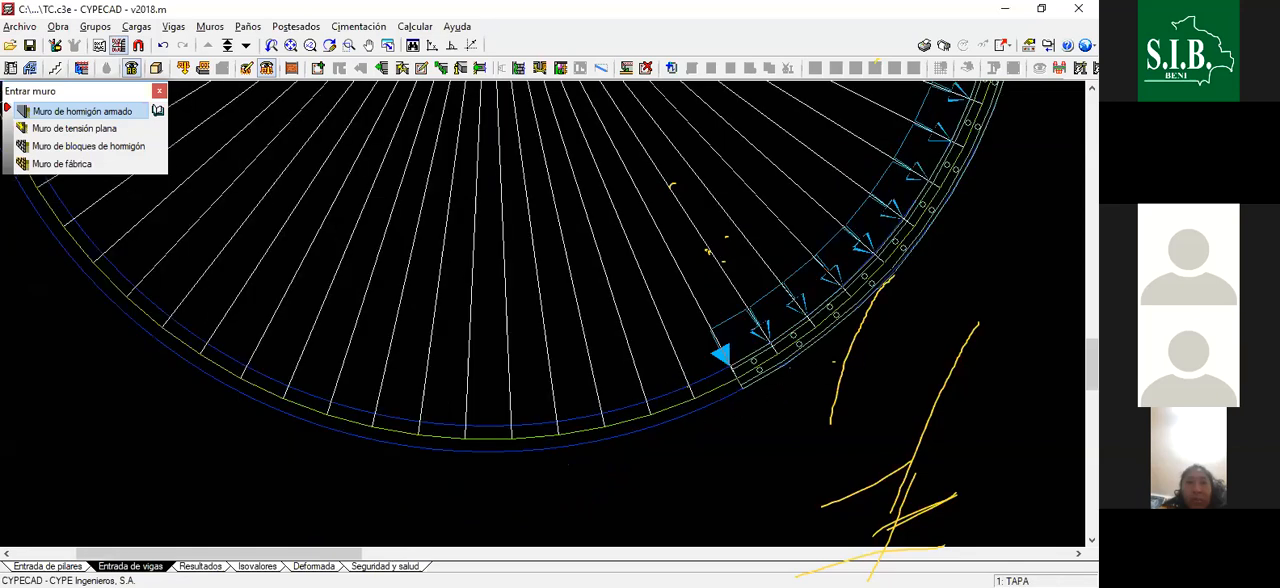
middle_drag(728, 396, 768, 390)
scroll(766, 388, up, 2)
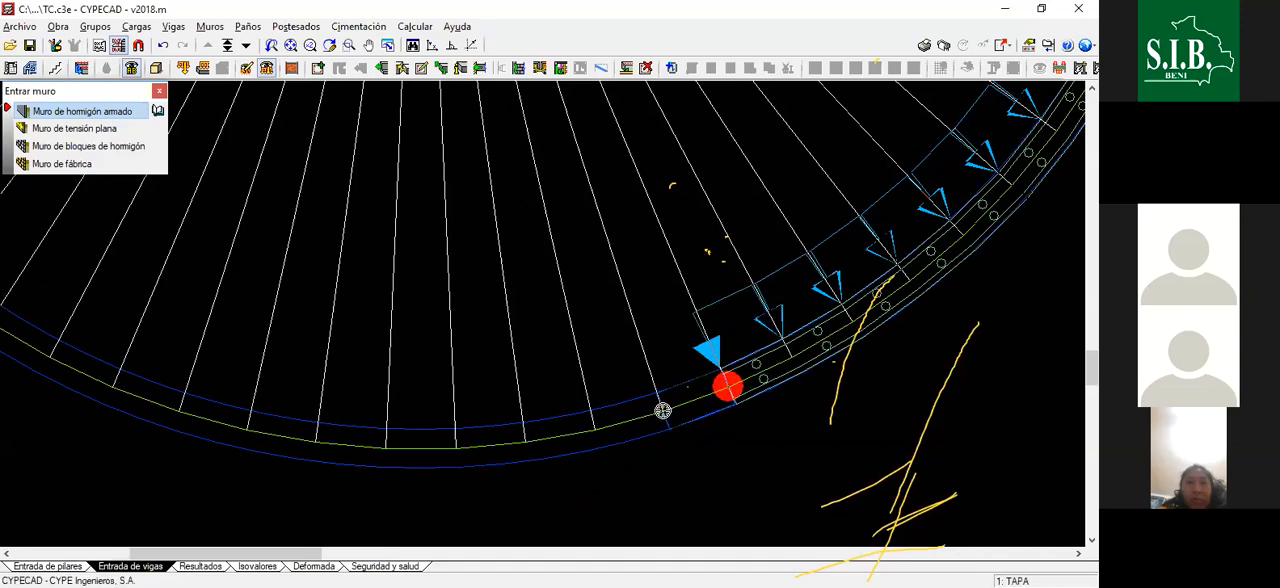
scroll(685, 406, down, 2)
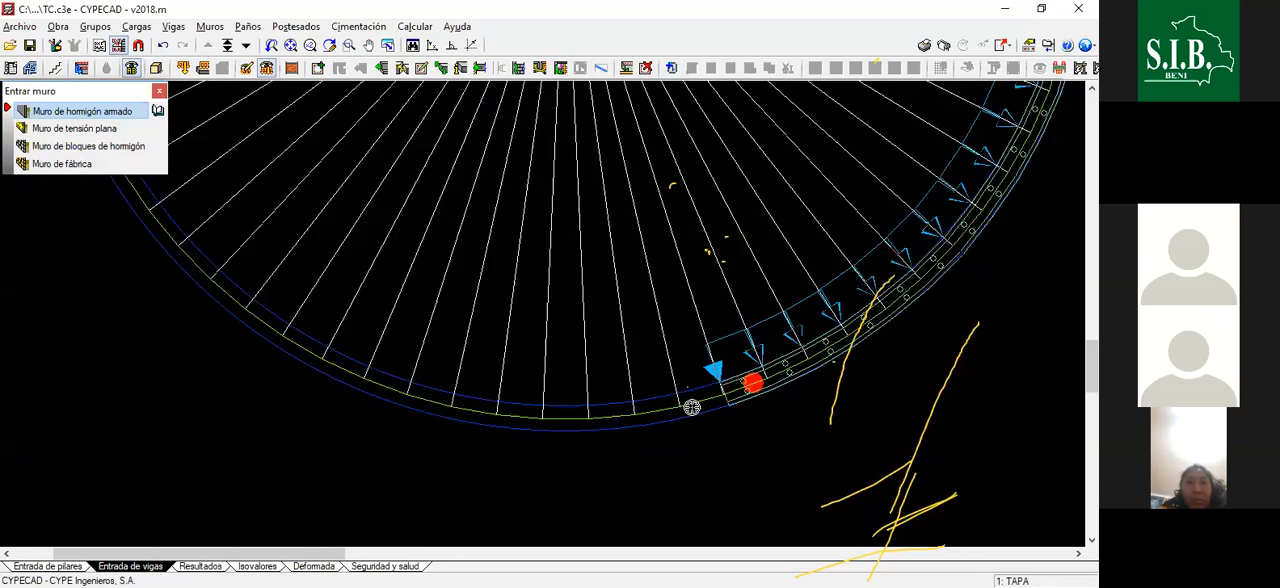
scroll(691, 407, up, 1)
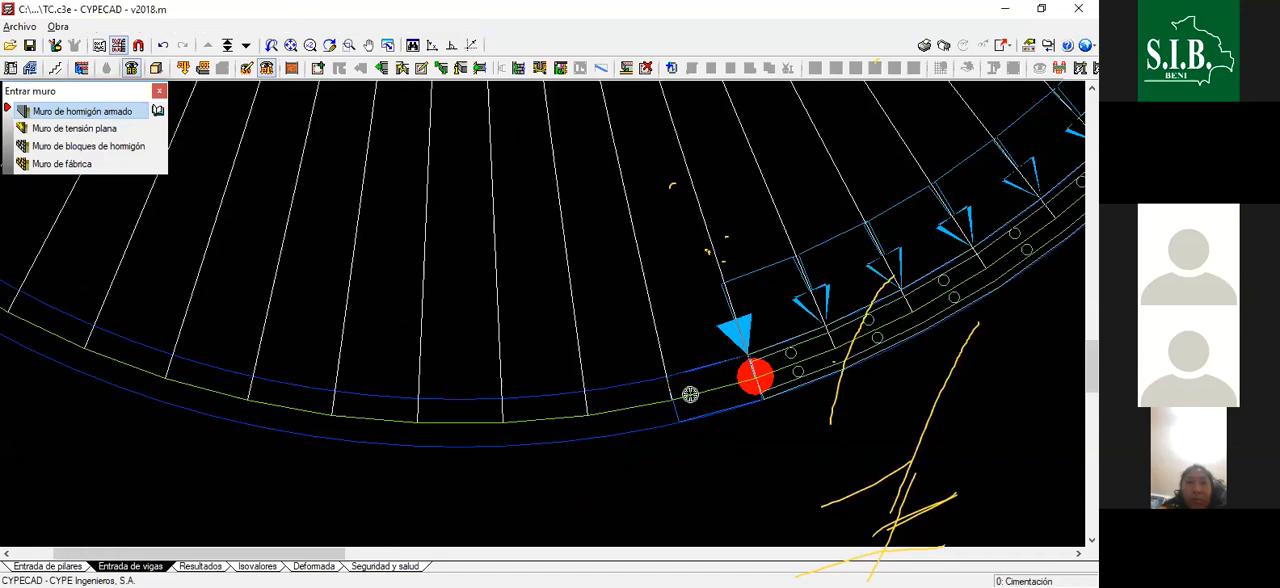
- Draw the thirty-third and thirty-fourth wall segments along the axis, ending two radial divisions short of the bottom of the tank
scroll(672, 410, down, 1)
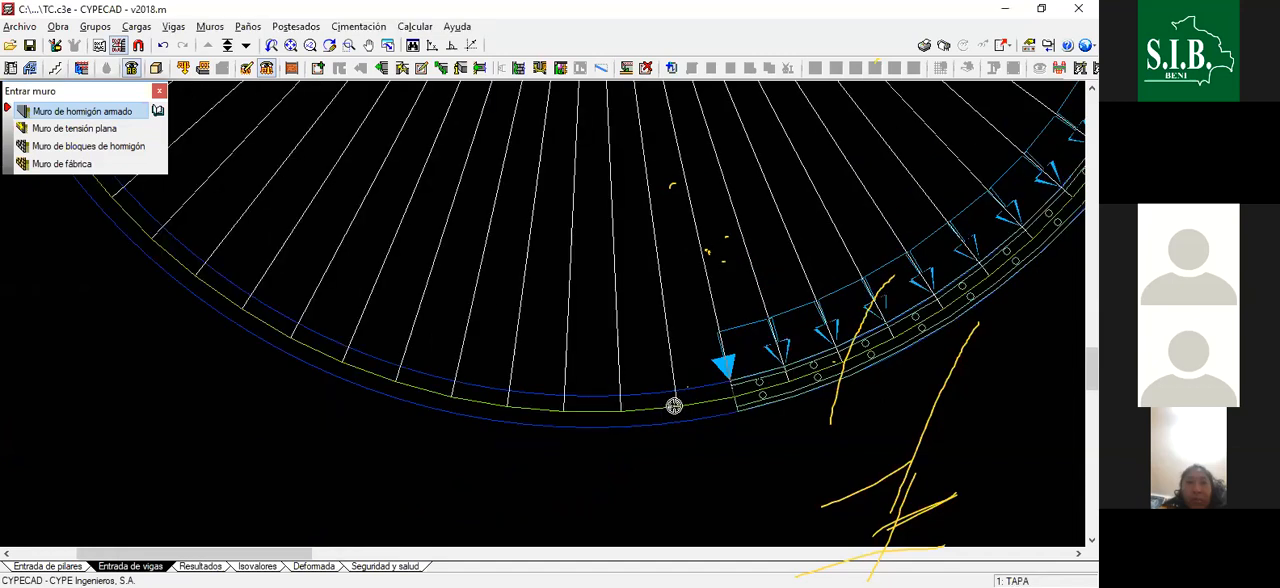
scroll(668, 430, up, 1)
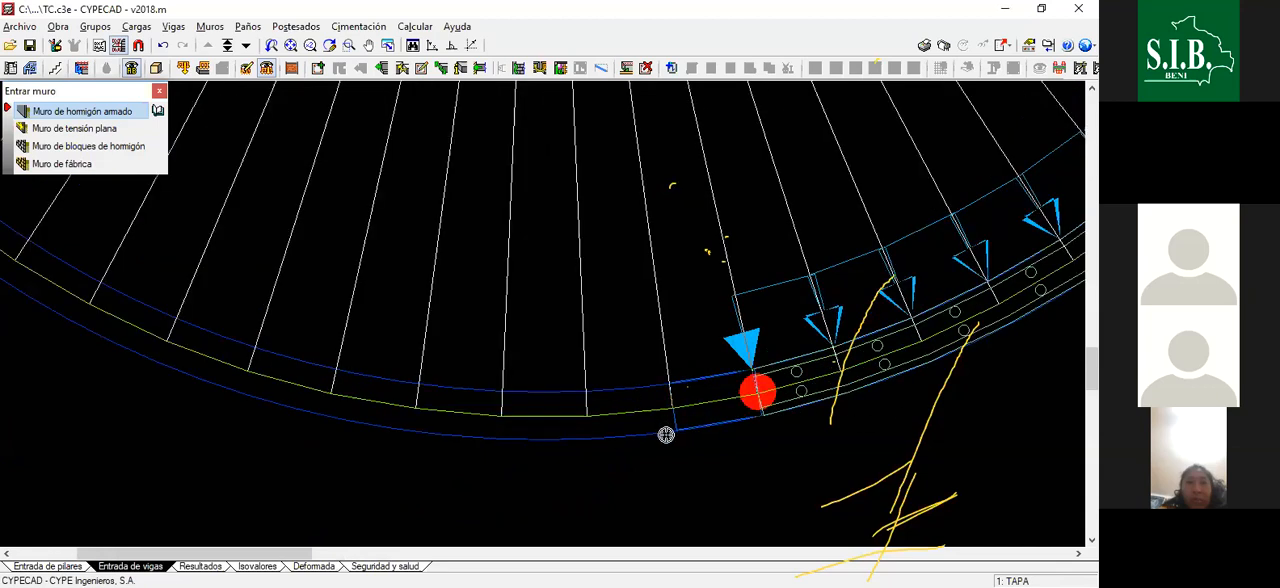
scroll(680, 418, down, 1)
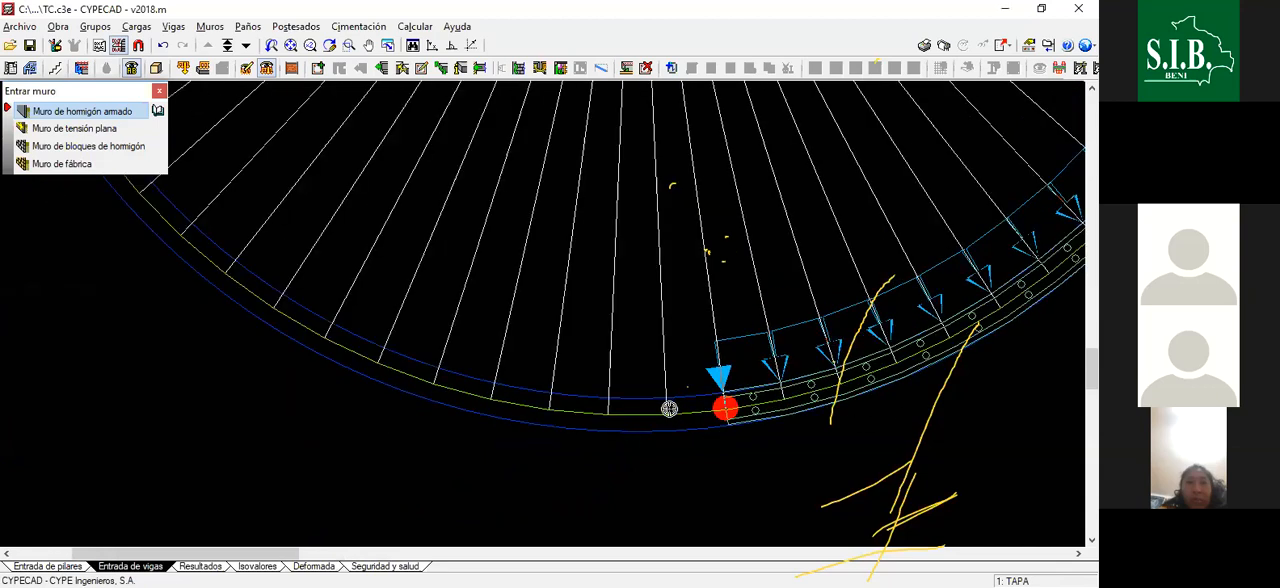
scroll(669, 409, up, 1)
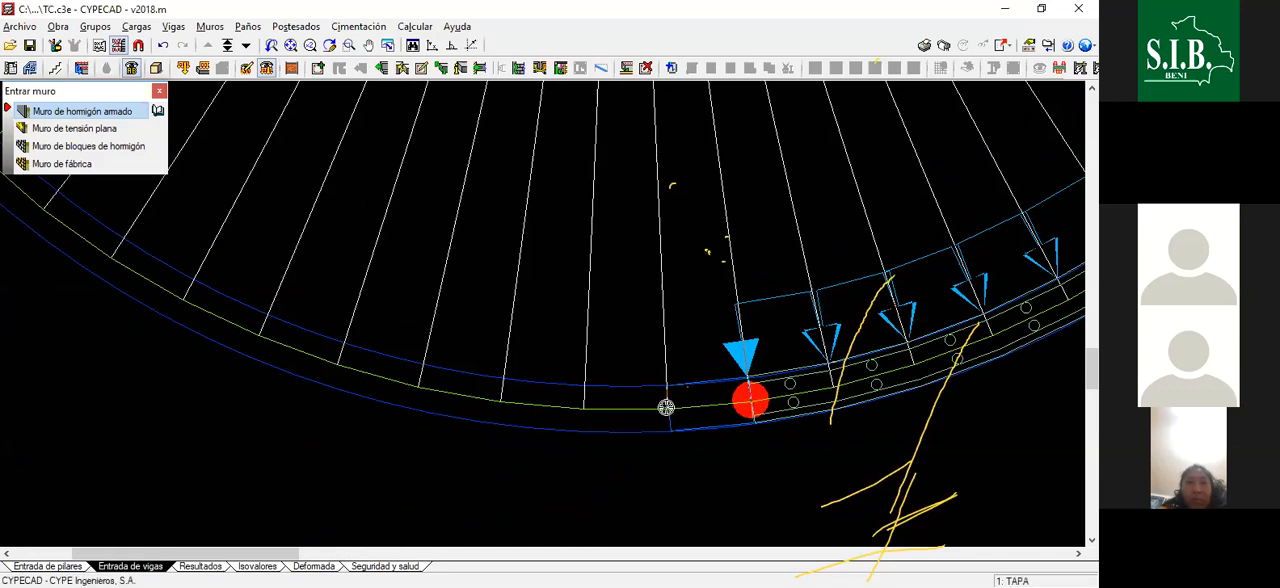
- Draw the thirty-fifth and thirty-sixth wall segments, carrying the wall across the lowest point of the tank to complete half the perimeter
click(666, 404)
scroll(734, 427, down, 1)
scroll(647, 414, up, 1)
click(647, 414)
scroll(770, 428, down, 1)
scroll(625, 404, up, 1)
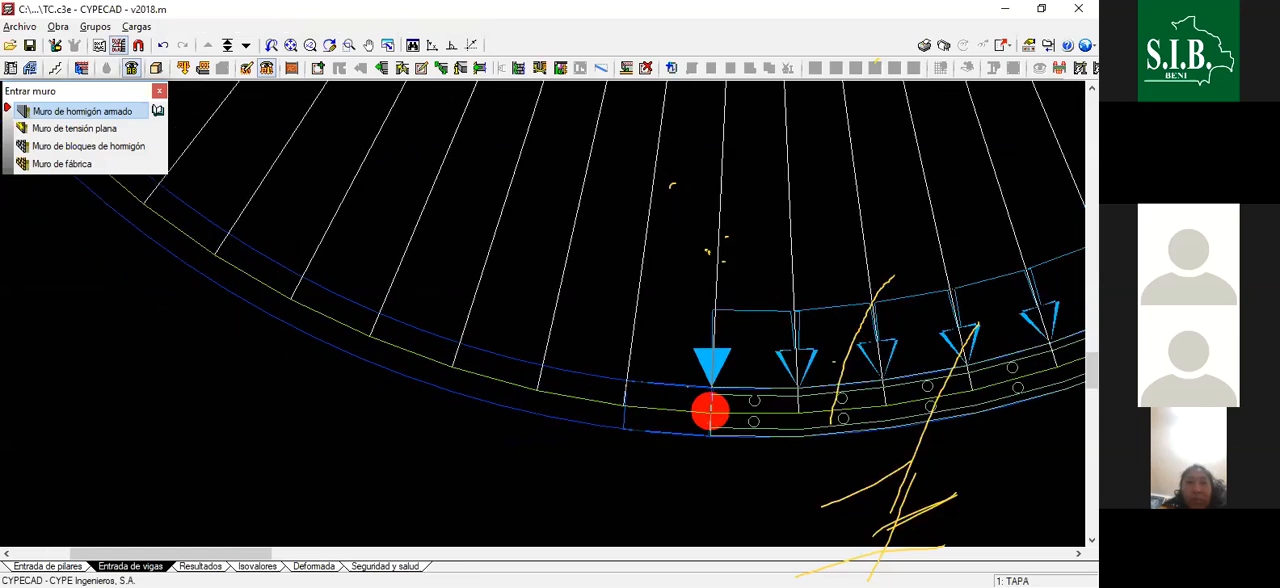
- Draw the thirty-seventh and thirty-eighth wall segments along the axis, starting the tank's lower-left quadrant
scroll(653, 403, down, 1)
middle_drag(666, 407, 716, 417)
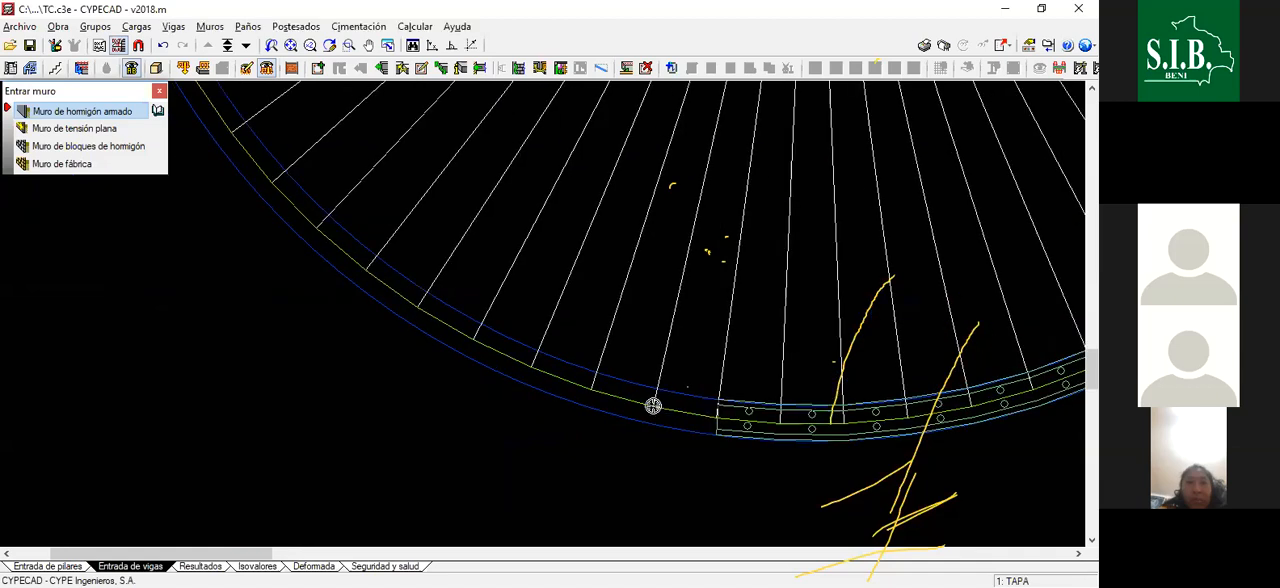
scroll(656, 405, up, 1)
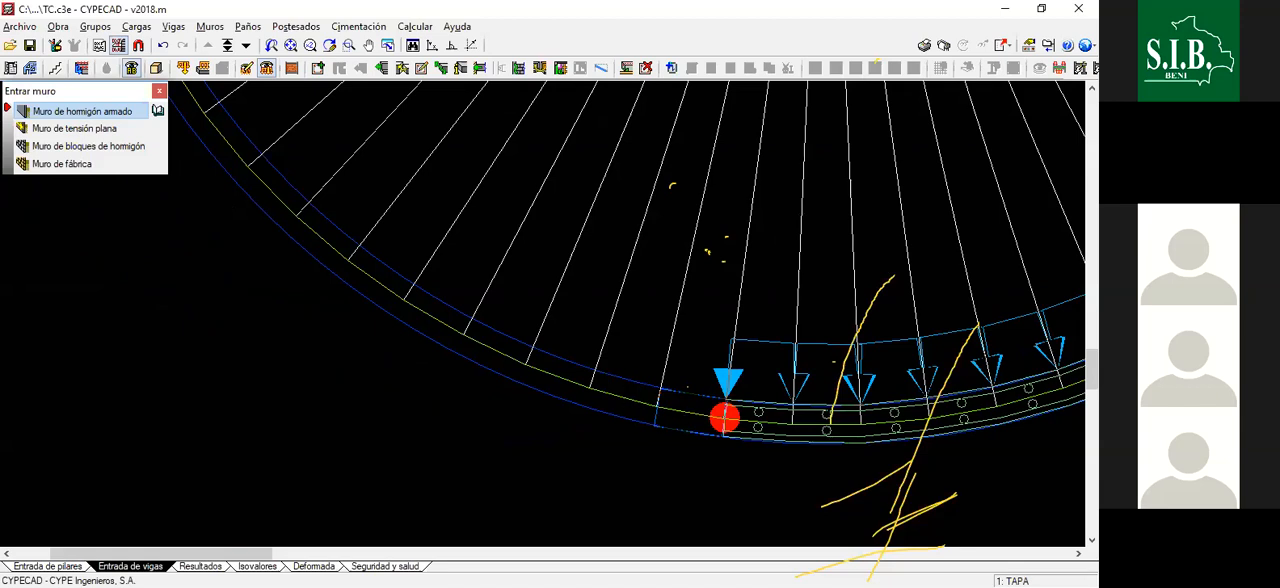
scroll(724, 418, down, 1)
scroll(690, 404, up, 2)
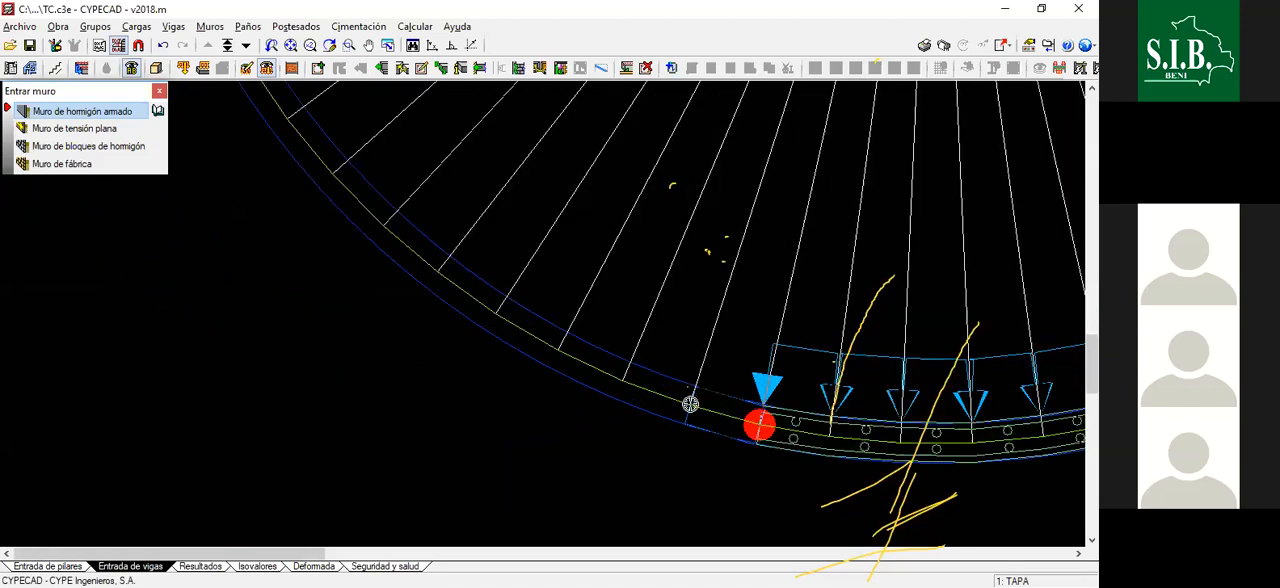
- Draw the thirty-ninth and fortieth wall segments clockwise up the lower-left part of the axis, one per radial division
scroll(655, 395, down, 1)
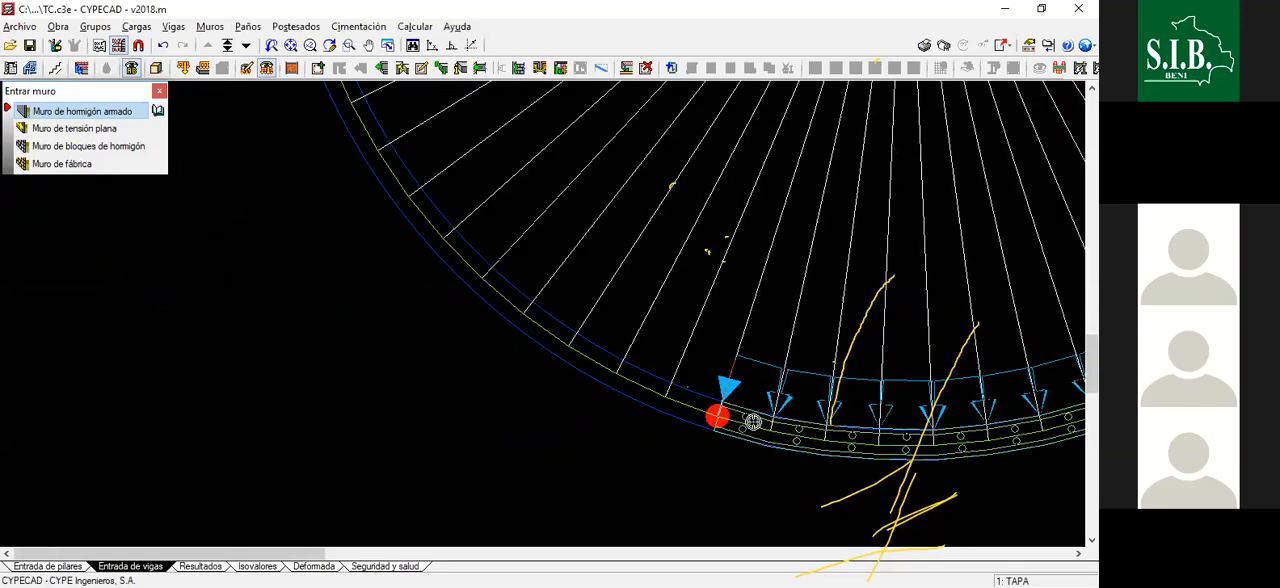
scroll(715, 413, up, 2)
click(706, 410)
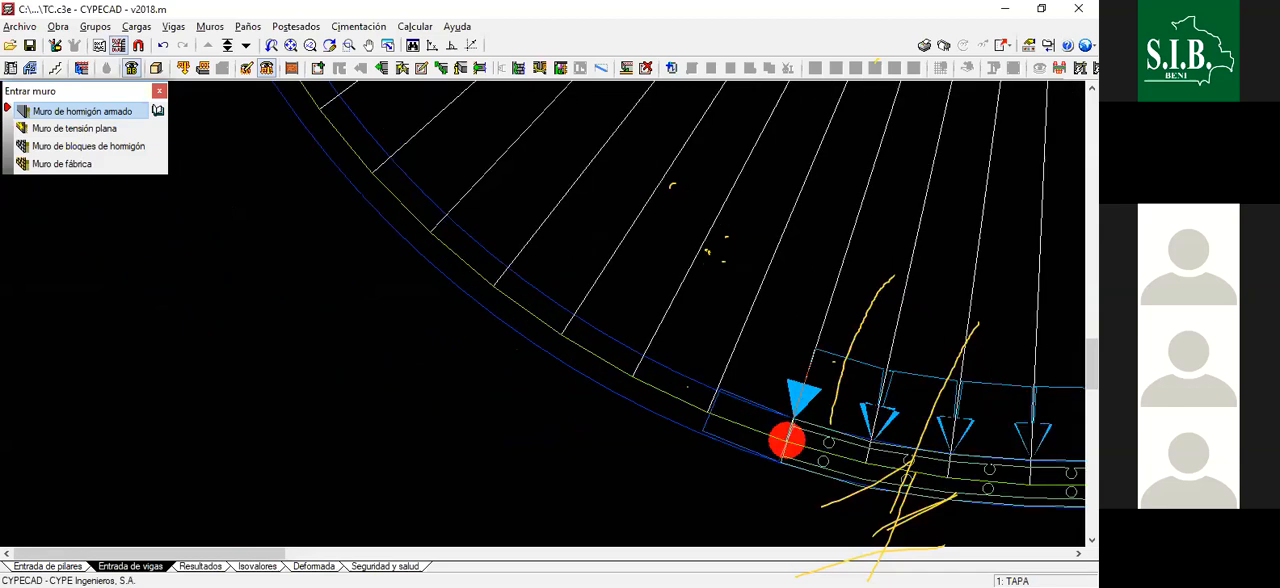
scroll(743, 434, down, 1)
scroll(709, 411, up, 1)
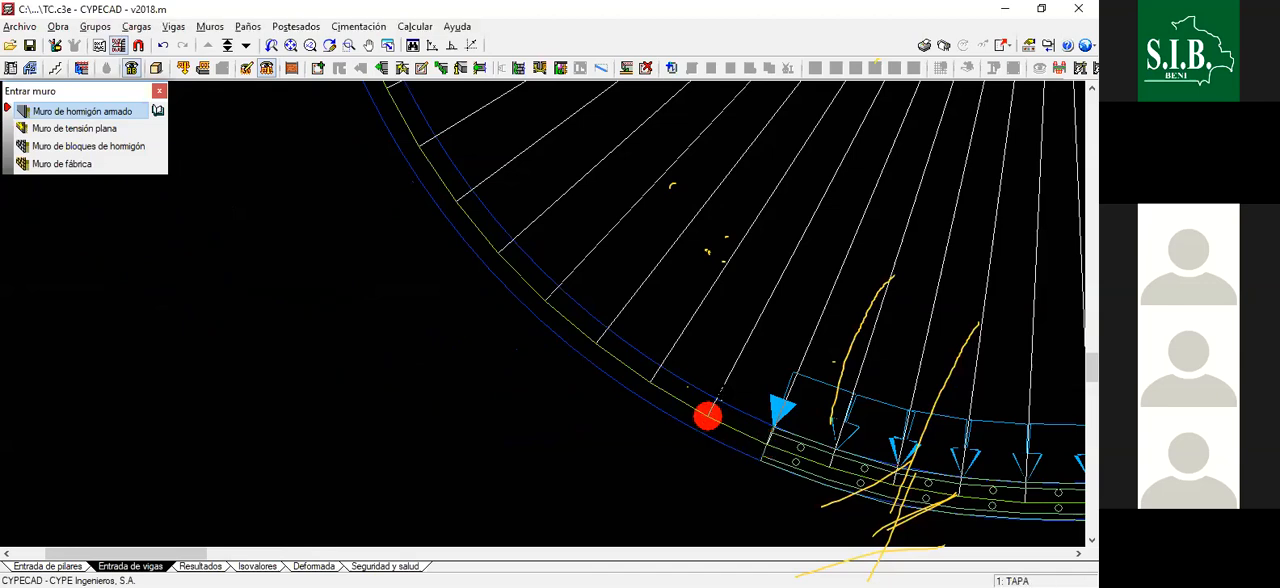
- Draw the forty-first wall segment from the end of the fortieth to the next radial line on the tank's axis
scroll(708, 416, down, 1)
scroll(706, 426, up, 1)
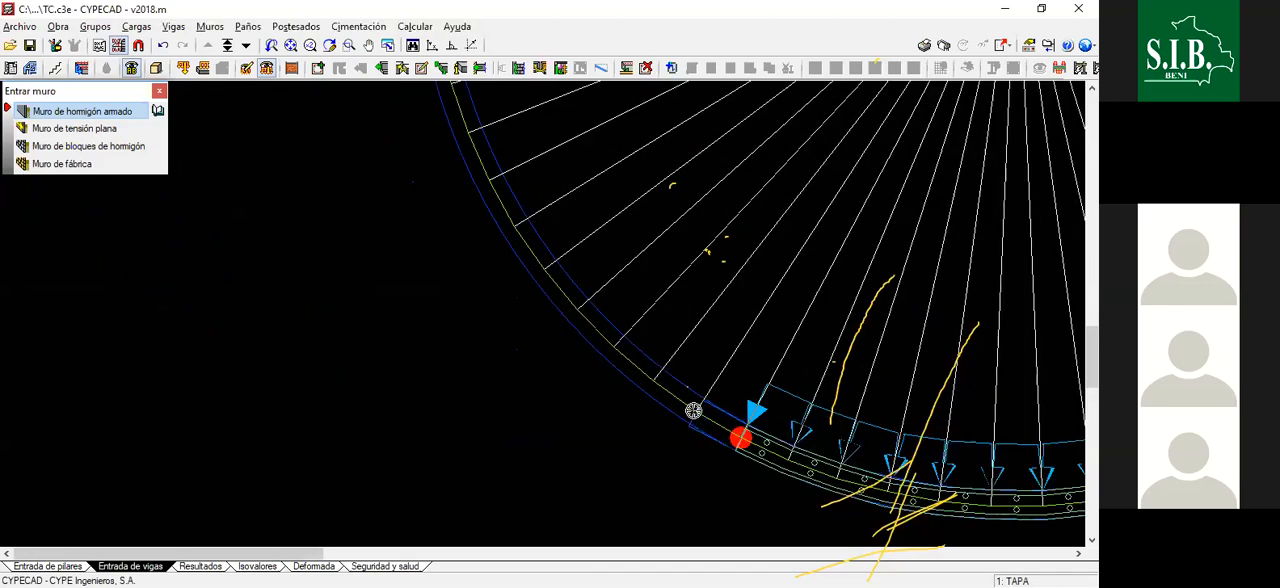
scroll(698, 414, up, 1)
scroll(696, 409, up, 1)
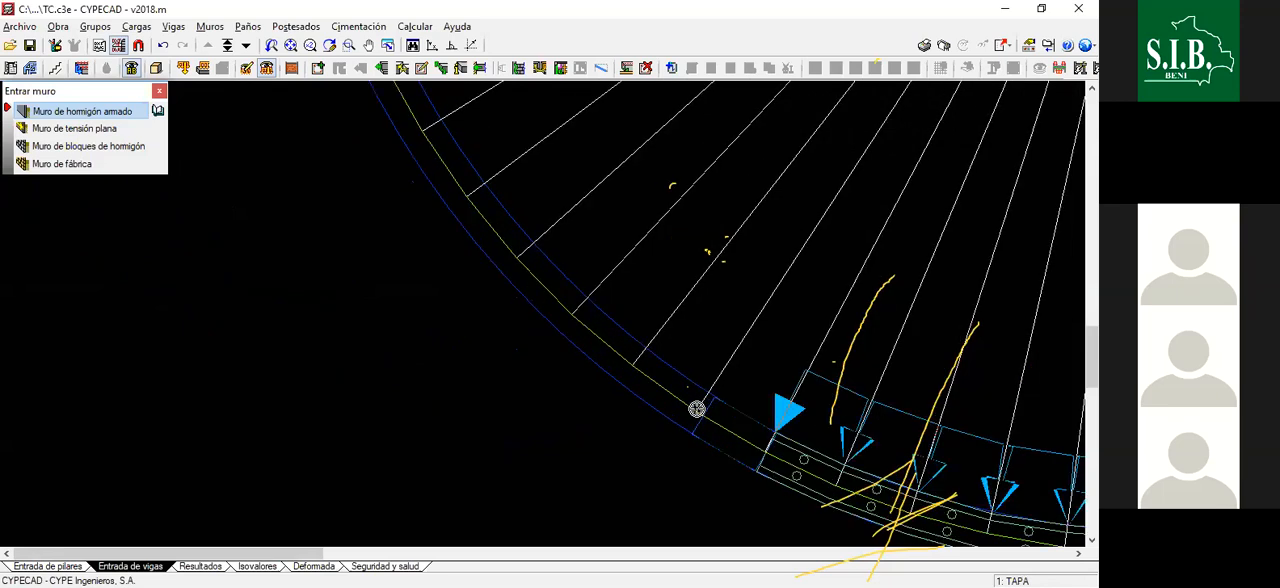
- Draw three more wall segments clockwise along the lower-left part of the axis, ending each one at the next radial line
click(698, 412)
scroll(664, 403, down, 3)
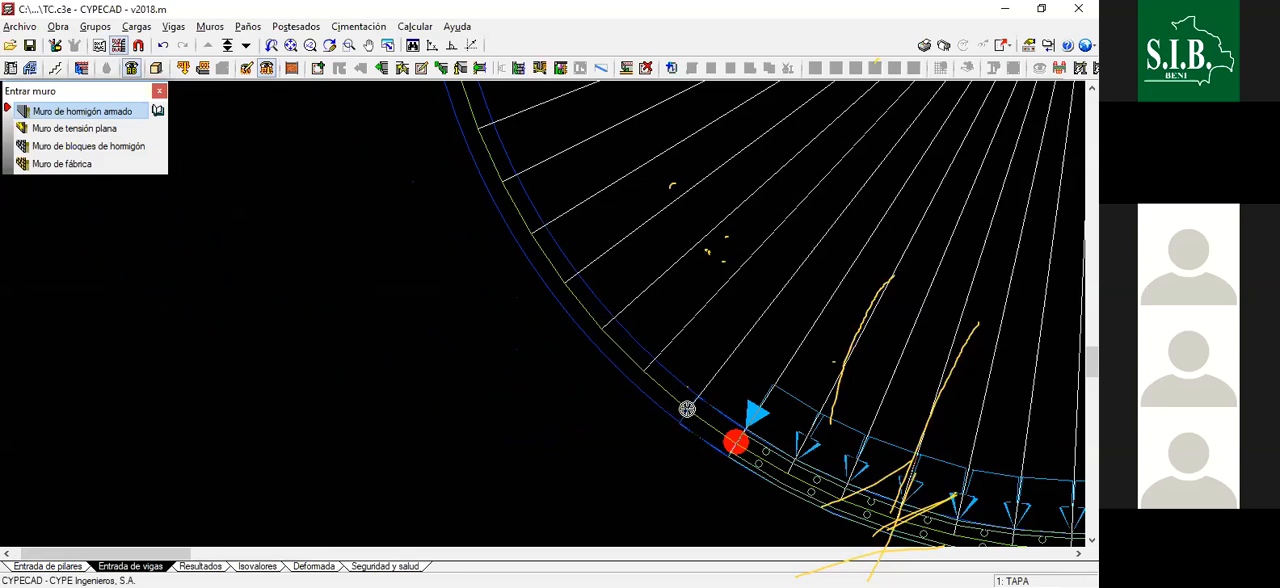
scroll(660, 375, down, 1)
scroll(661, 377, up, 1)
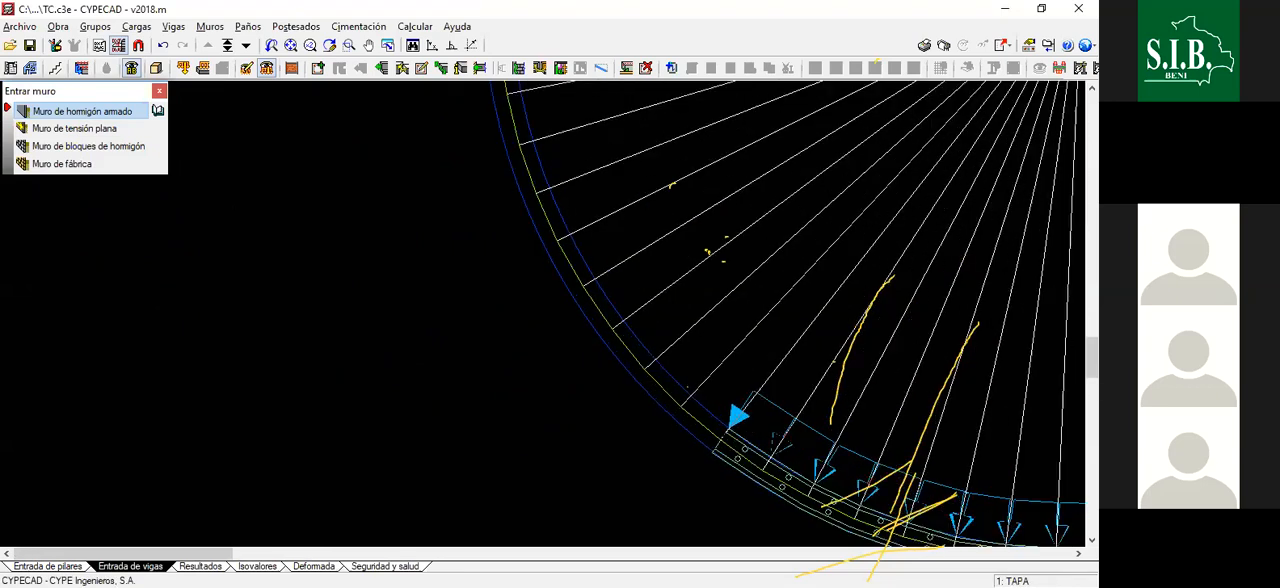
scroll(688, 412, up, 1)
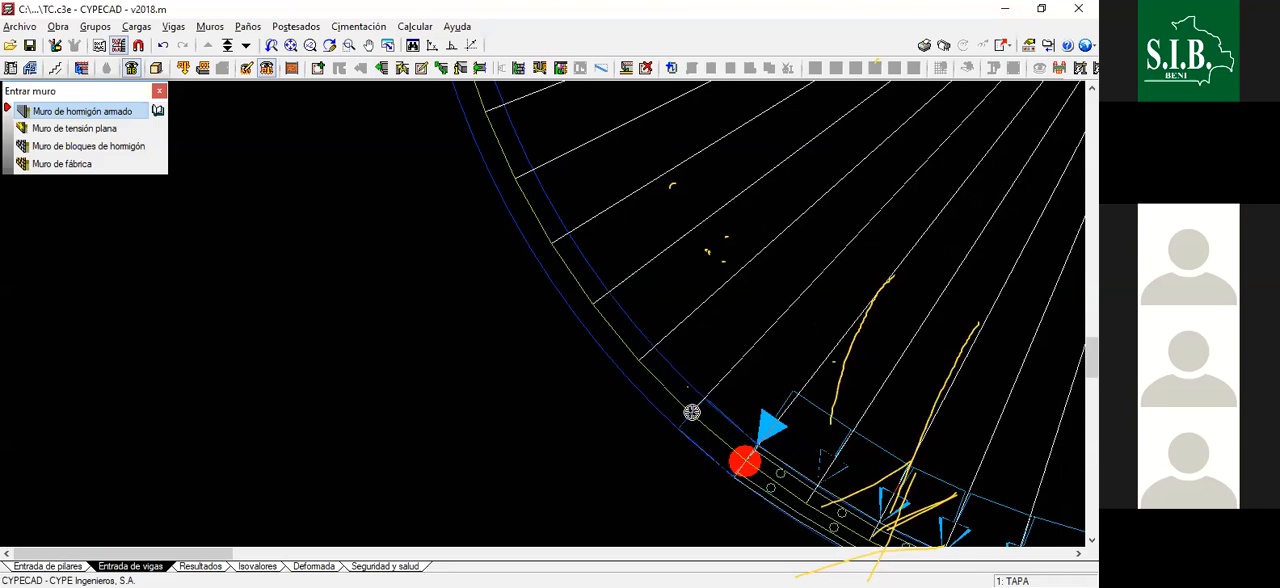
scroll(669, 374, down, 2)
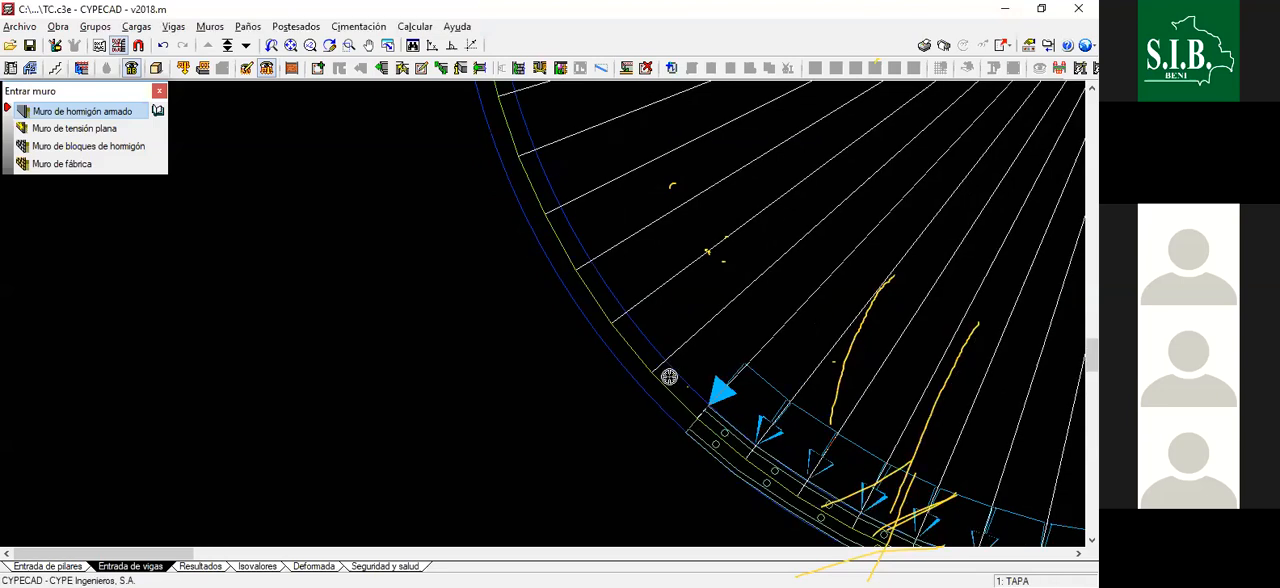
- Continue the wall with two segments across the middle of the tank's lower-left quadrant, one per radial division
scroll(717, 443, up, 2)
scroll(697, 421, up, 1)
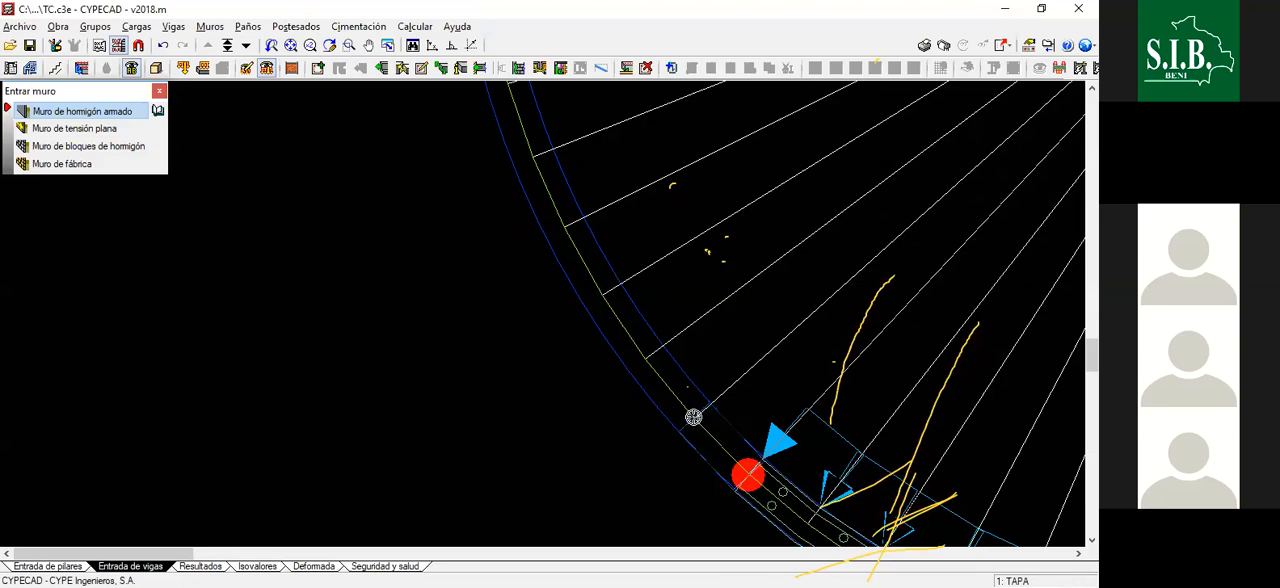
scroll(705, 400, down, 2)
scroll(736, 440, up, 2)
scroll(698, 409, up, 3)
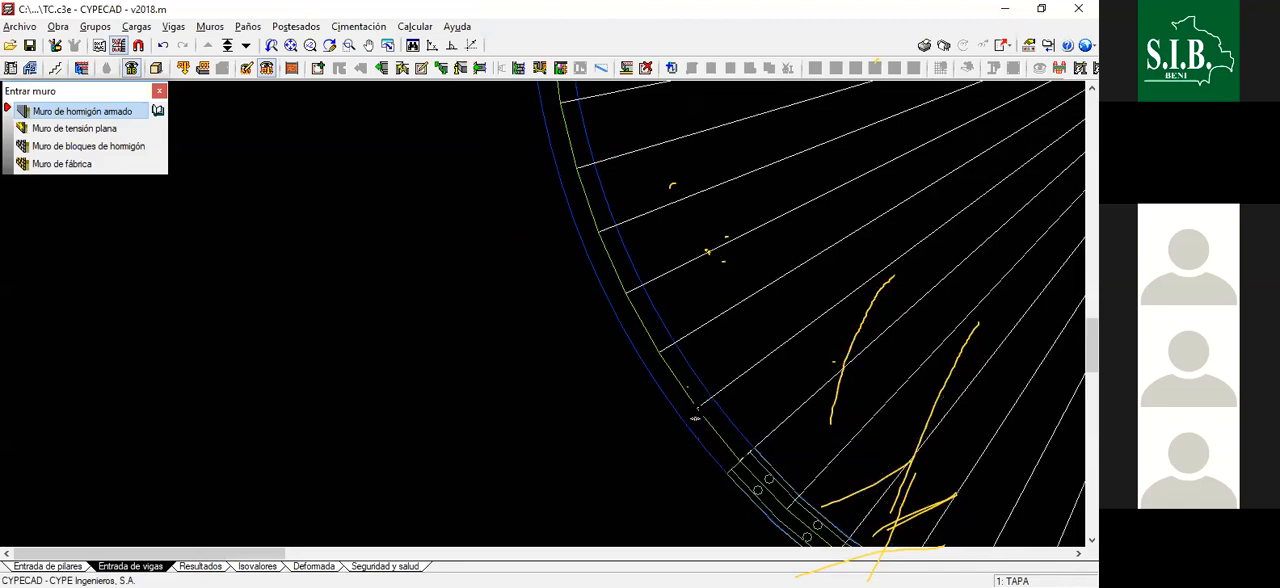
click(698, 409)
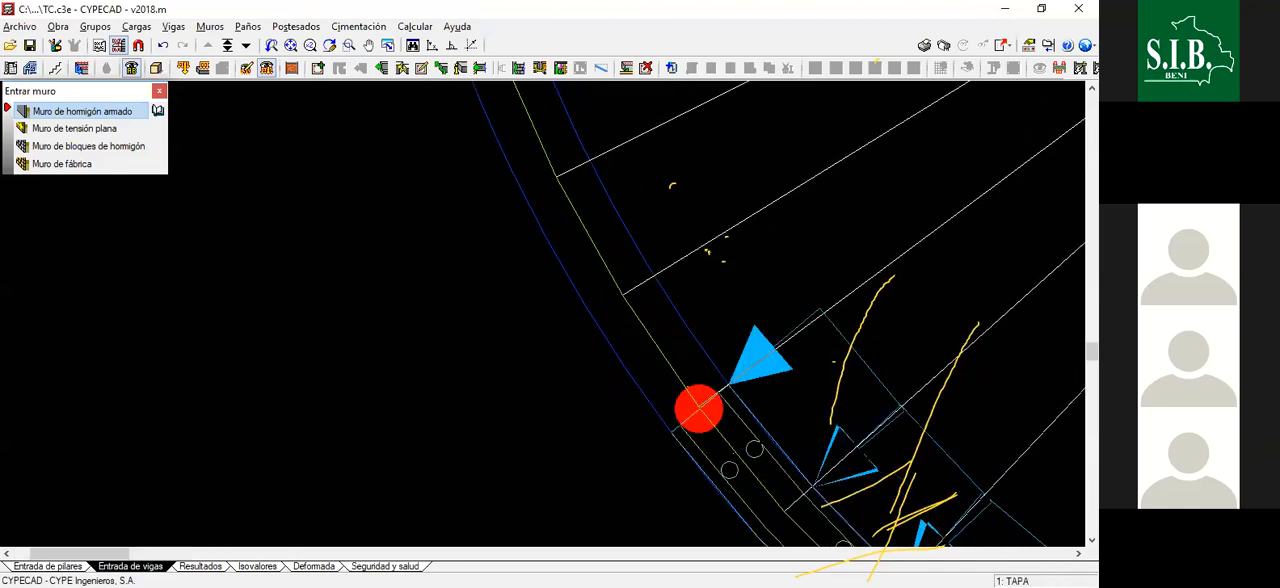
- Draw two wall segments along the axis just above the middle of the lower-left quadrant, ending on successive radial lines
scroll(736, 450, down, 2)
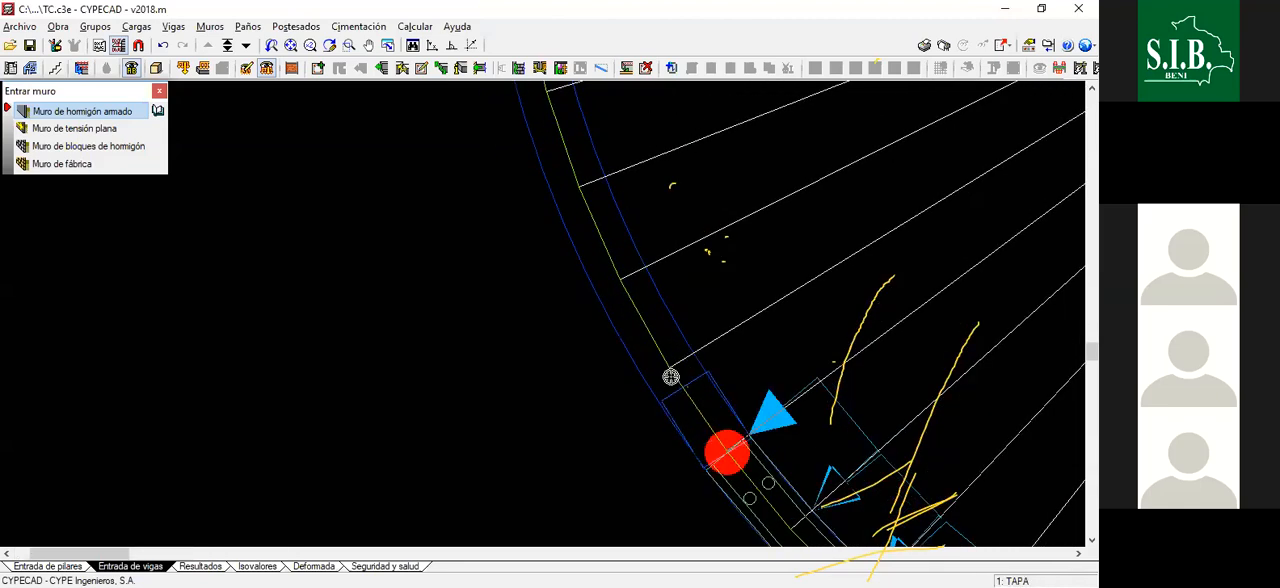
scroll(668, 366, up, 3)
scroll(679, 370, up, 1)
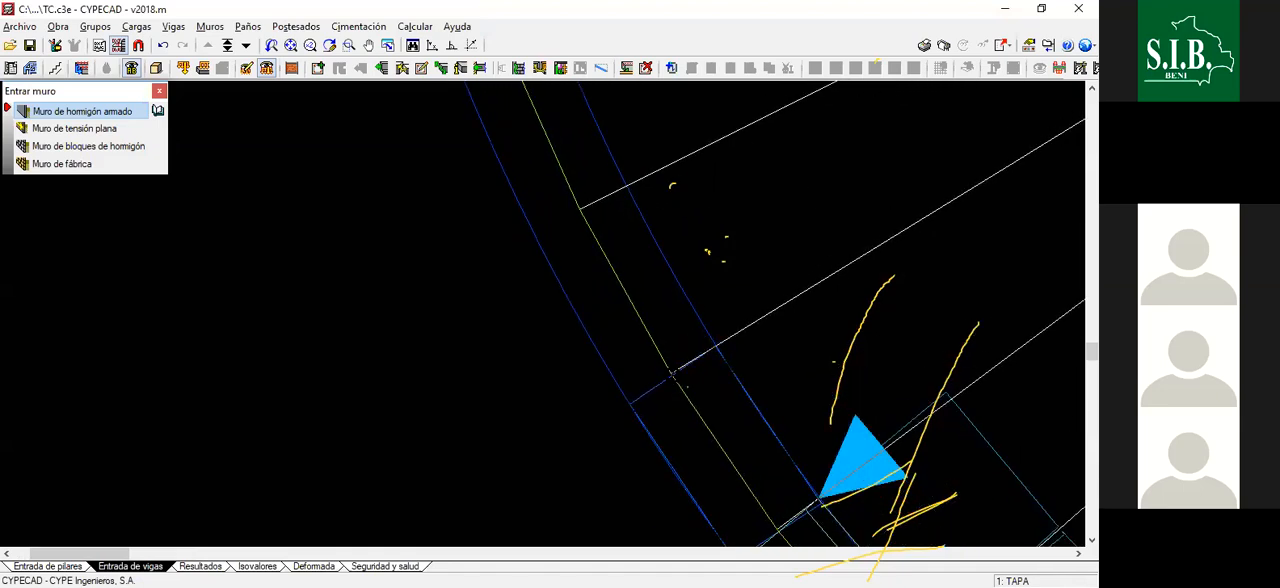
scroll(631, 289, down, 1)
scroll(623, 311, up, 2)
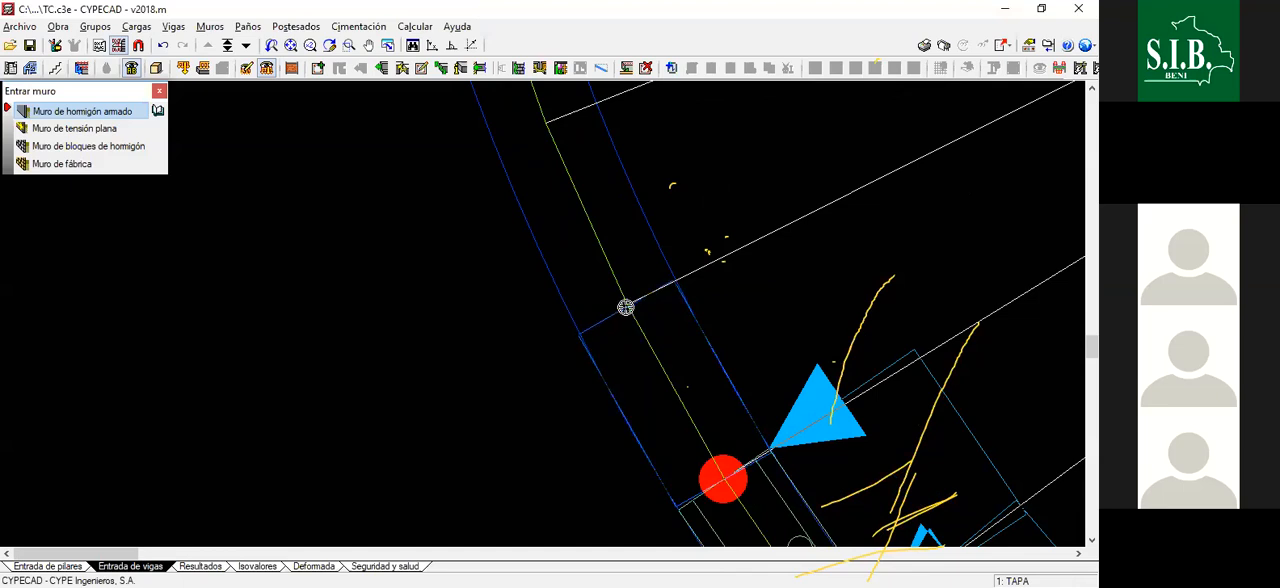
click(626, 307)
- Extend the wall by two more segments up the steeper, upper part of the lower-left quadrant, following the radial divisions
scroll(656, 375, down, 2)
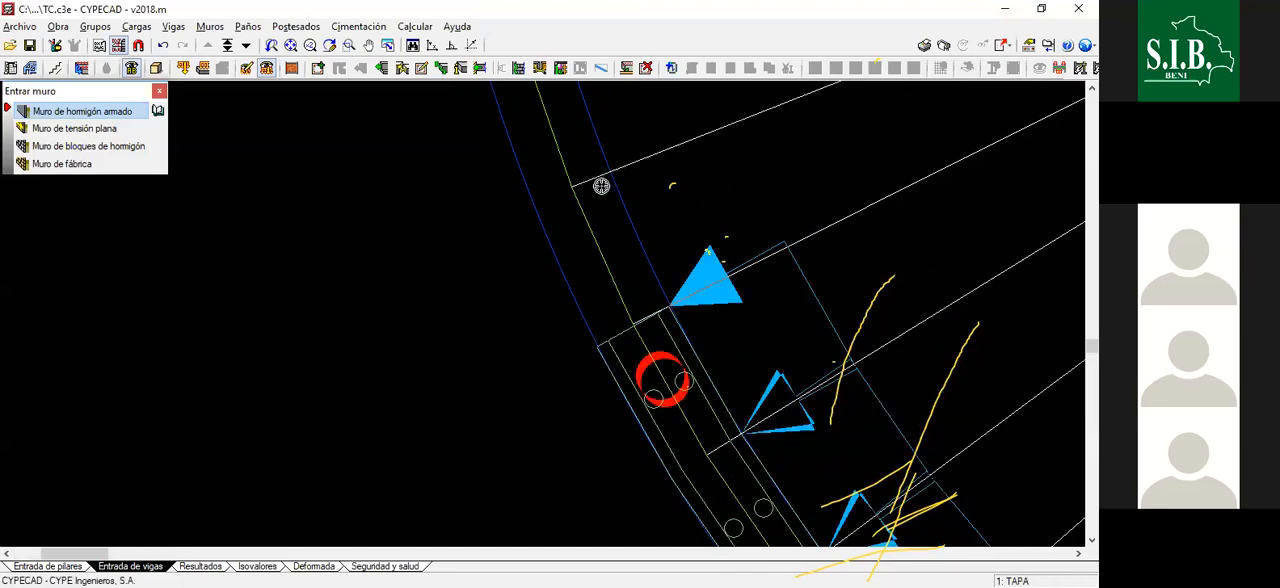
scroll(550, 95, up, 1)
scroll(600, 205, up, 1)
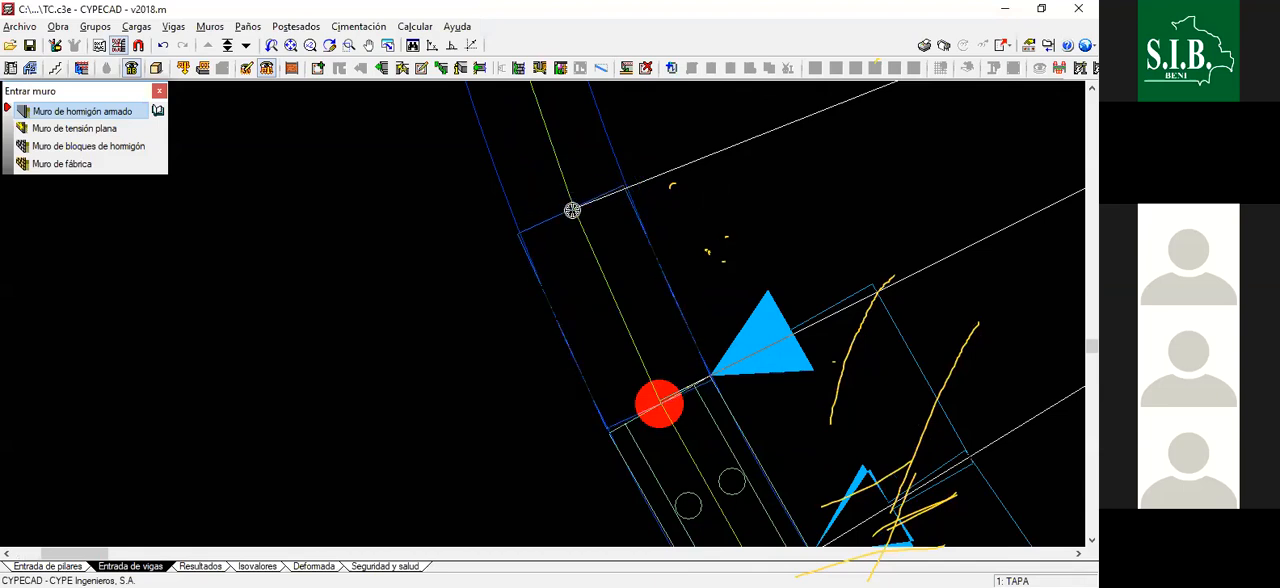
scroll(599, 292, down, 3)
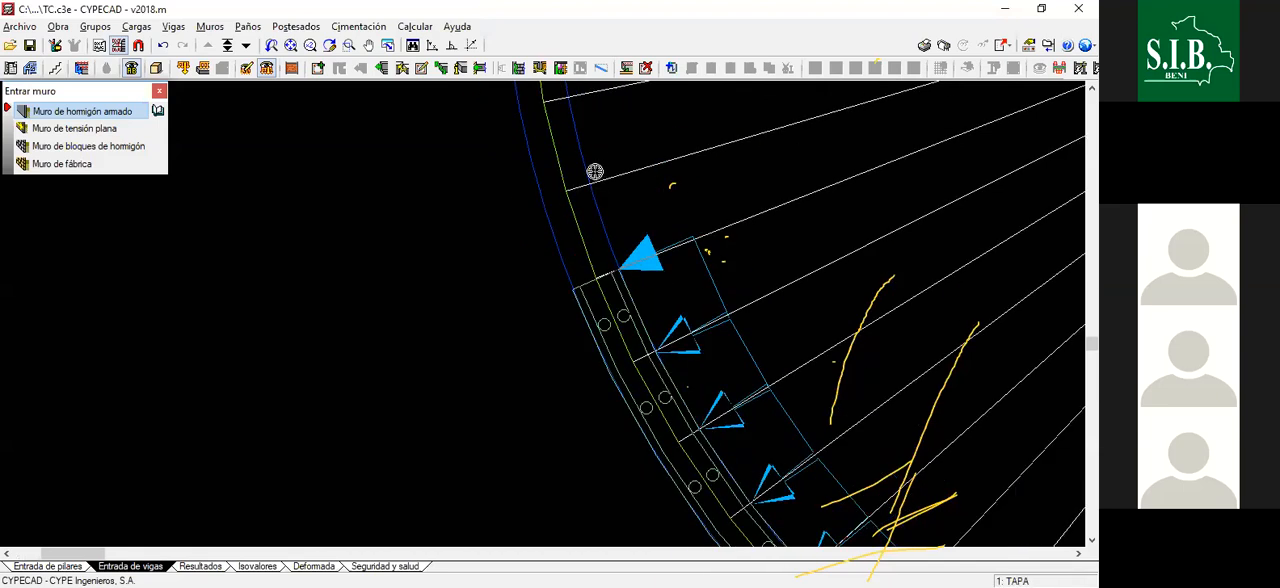
scroll(599, 292, up, 2)
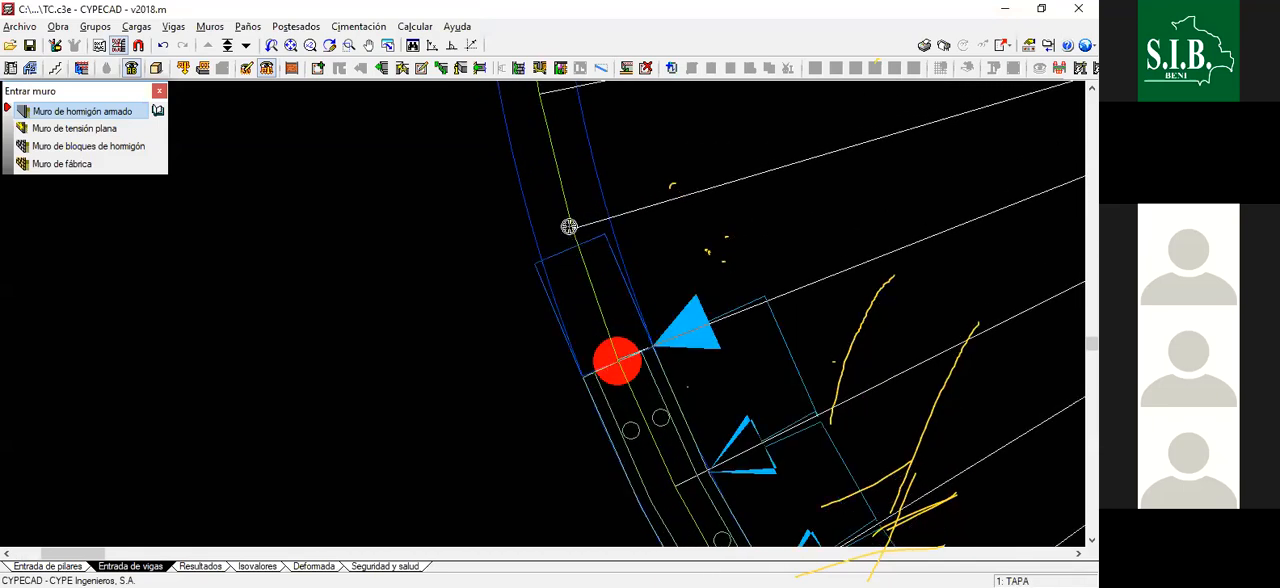
click(572, 231)
- Draw one more wall segment up the axis to the next radial line, approaching the tank's leftmost point
scroll(564, 312, down, 2)
scroll(547, 185, up, 1)
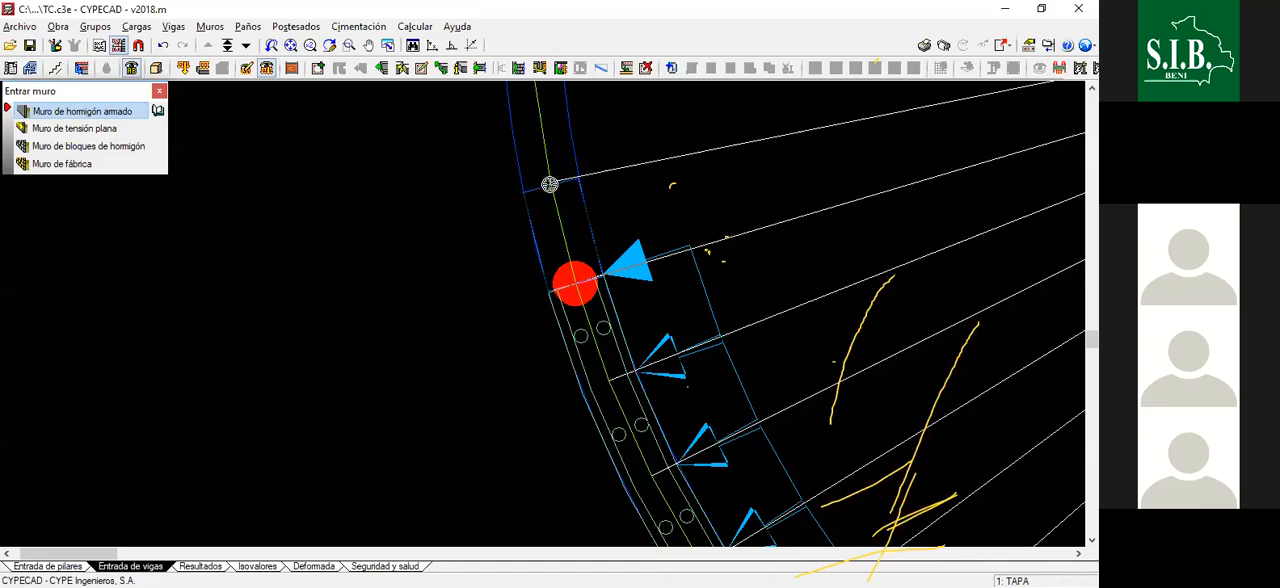
scroll(575, 283, down, 3)
scroll(574, 271, up, 3)
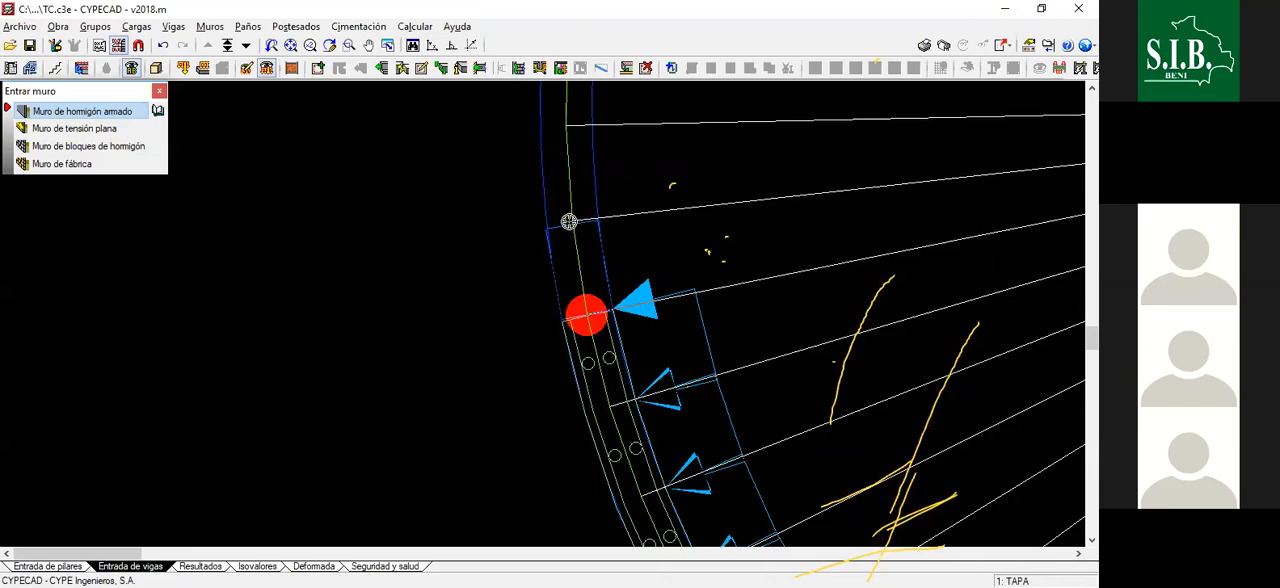
scroll(586, 314, down, 3)
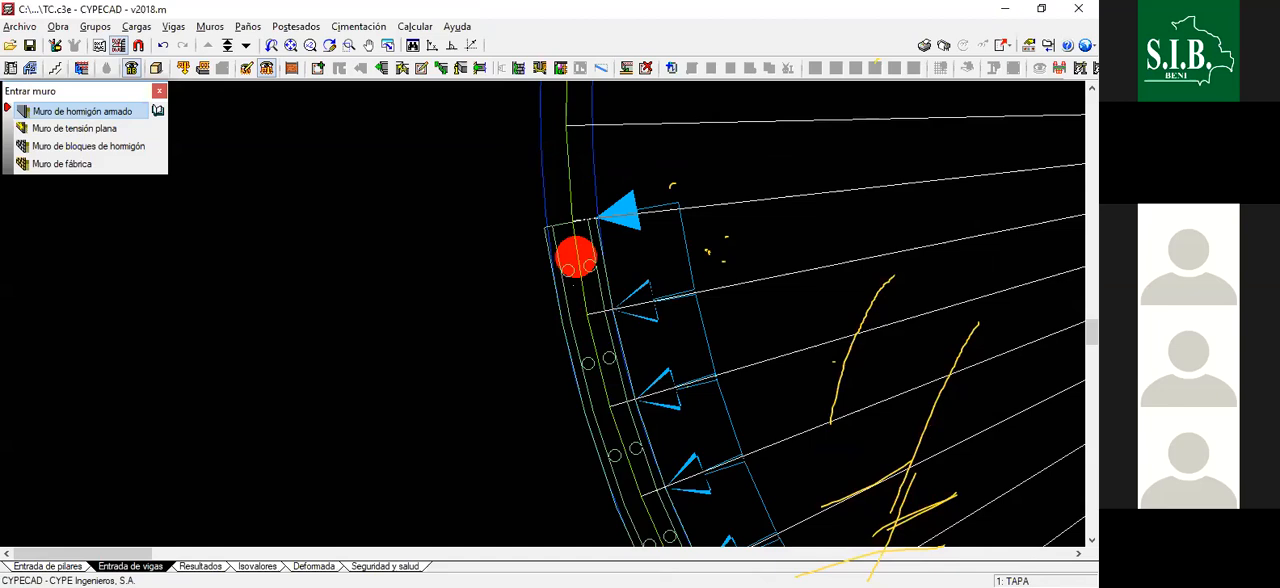
scroll(591, 256, up, 3)
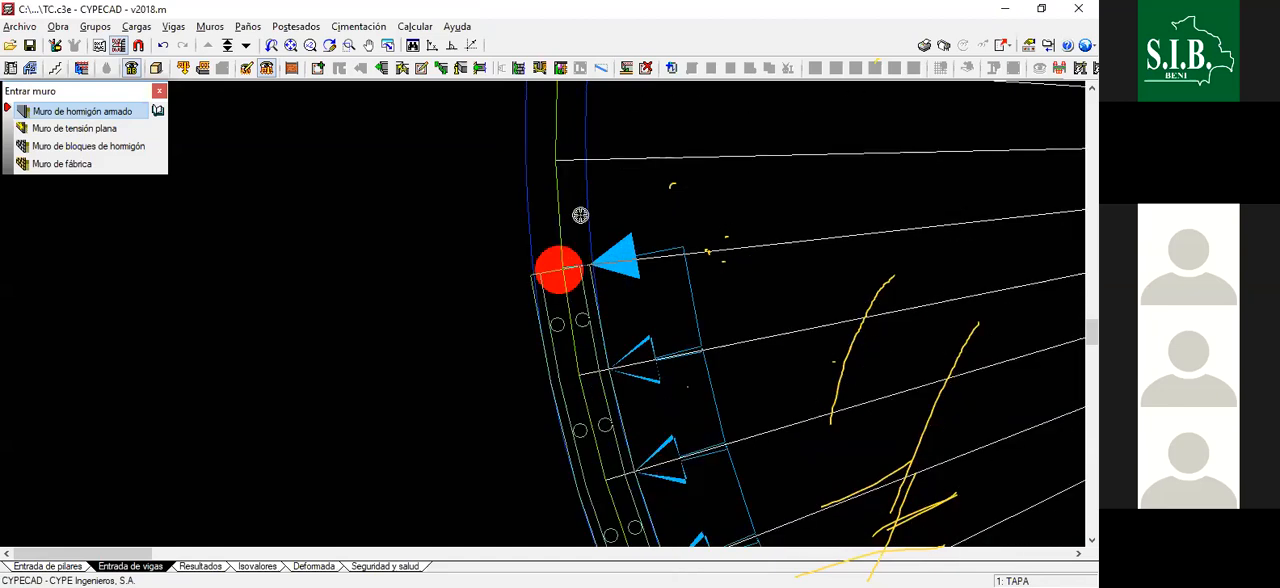
scroll(590, 225, up, 1)
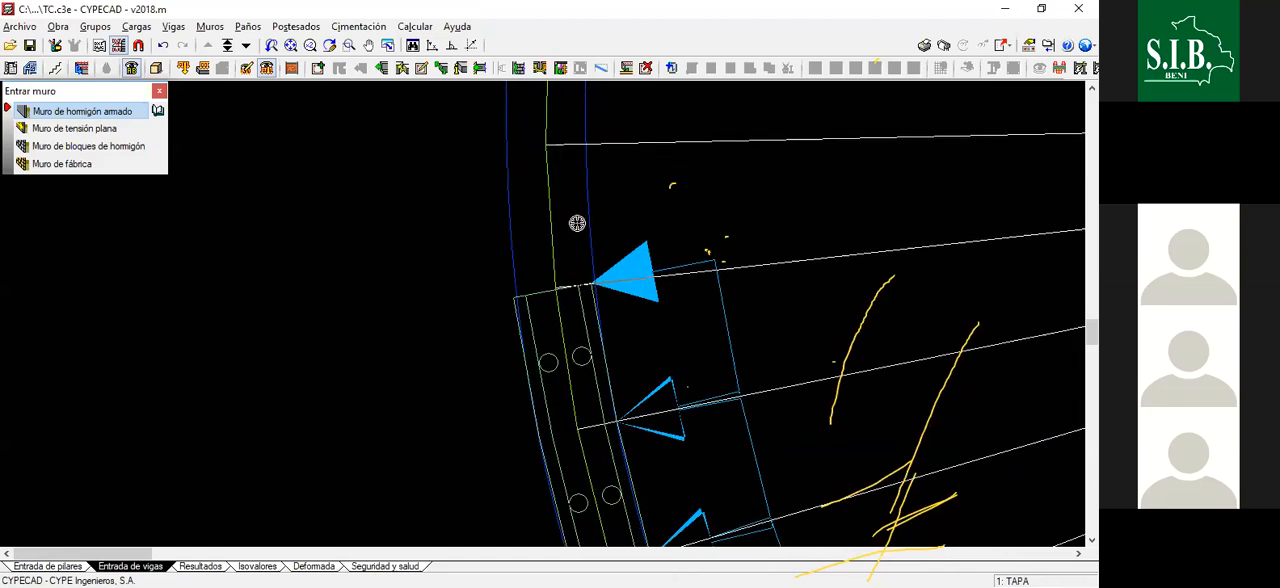
key(ctrl+z)
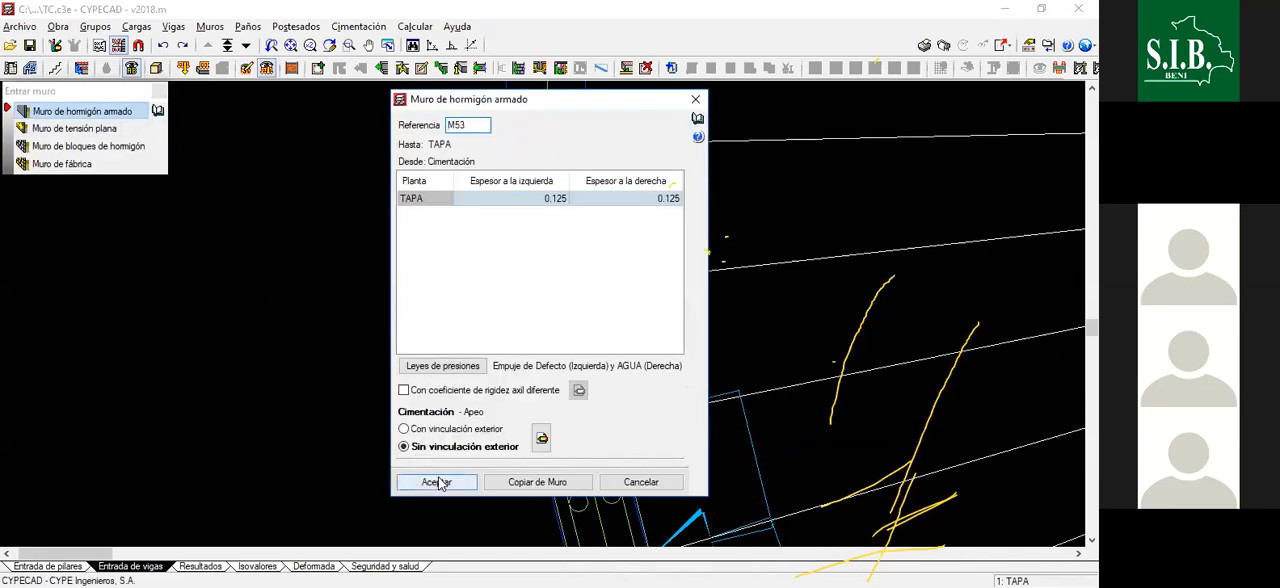
- Accept wall M53 with 0.125 thickness per side, default earth pressure left and AGUA right, and draw it to the next radial line
click(437, 482)
scroll(622, 437, up, 1)
click(555, 397)
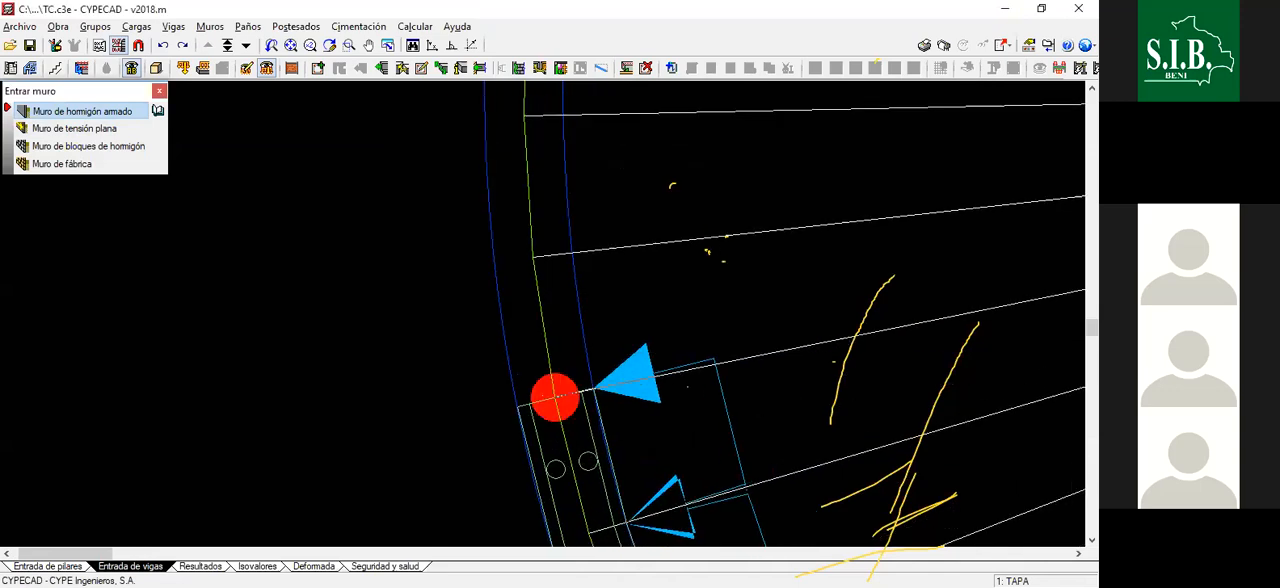
click(532, 258)
- Draw the fifty-fourth wall segment from the end of M53 to the nearly horizontal radial line at the tank's leftmost point
scroll(525, 204, down, 1)
middle_drag(523, 203, 531, 300)
scroll(530, 292, up, 2)
click(540, 366)
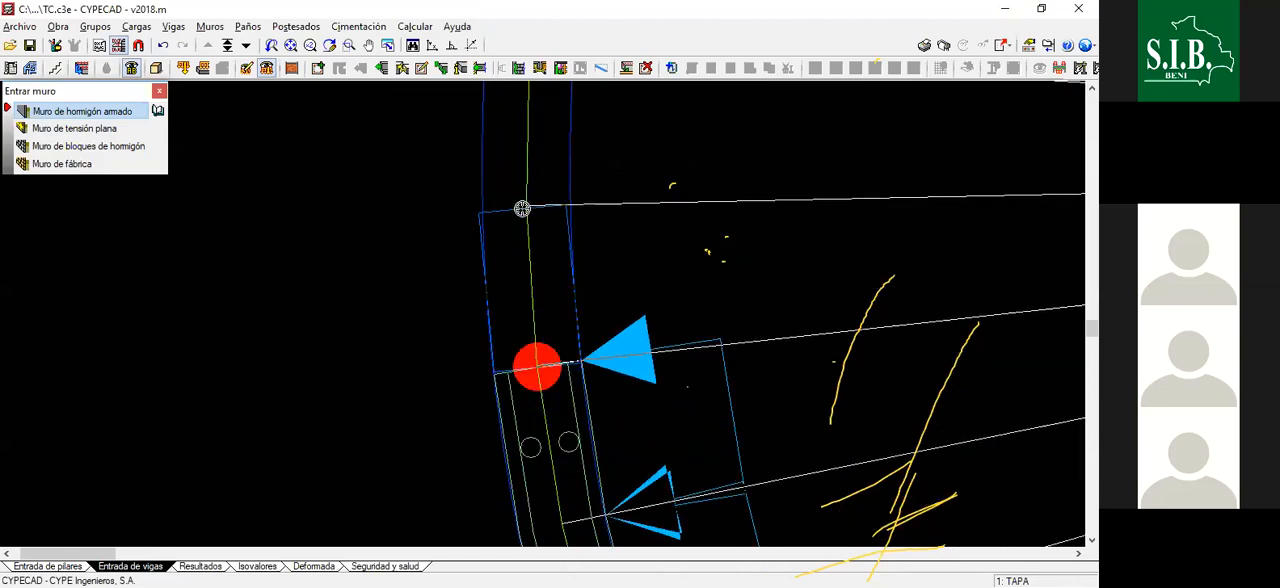
click(527, 205)
- Draw the fifty-fifth wall segment past the tank's leftmost point to the first radial line of the upper-left quadrant
scroll(531, 291, down, 5)
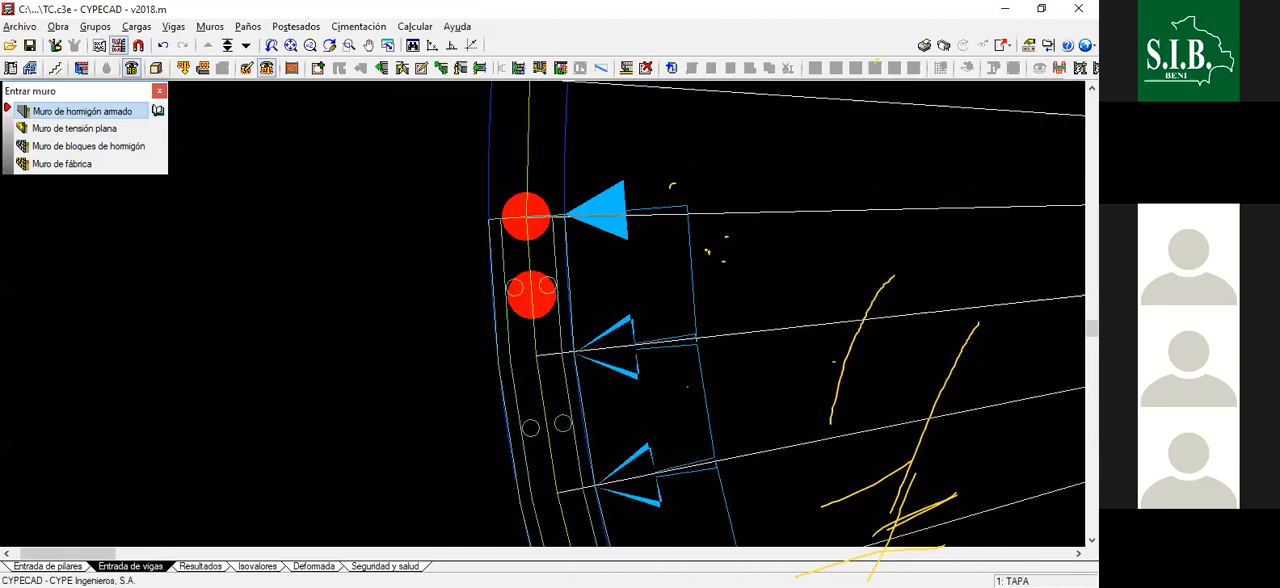
scroll(530, 148, up, 2)
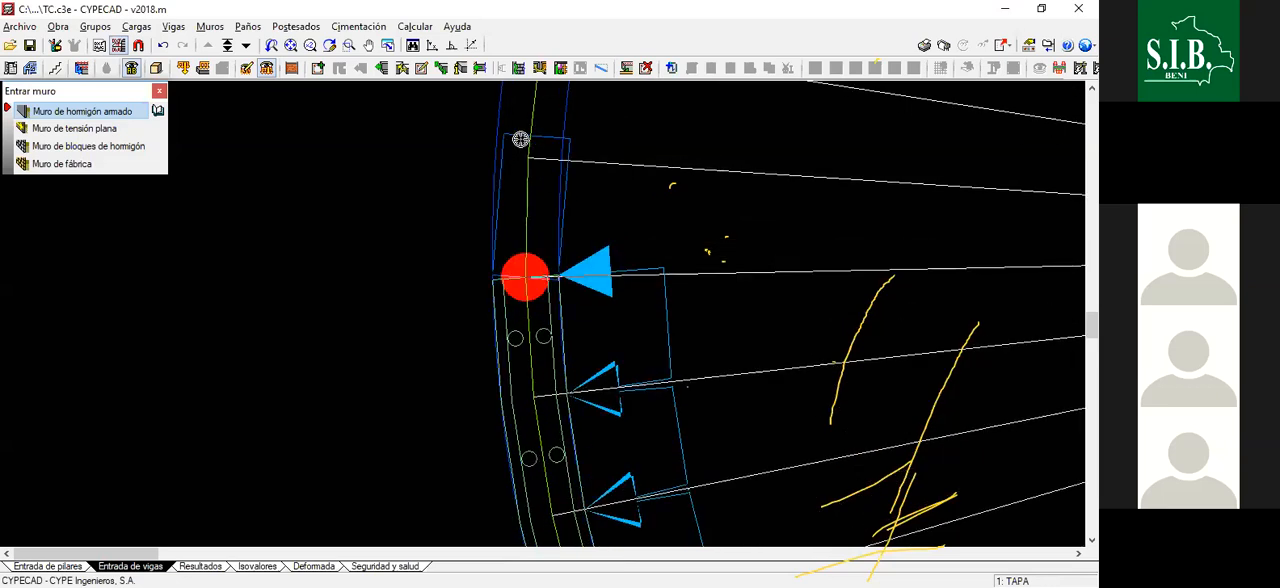
scroll(522, 137, up, 2)
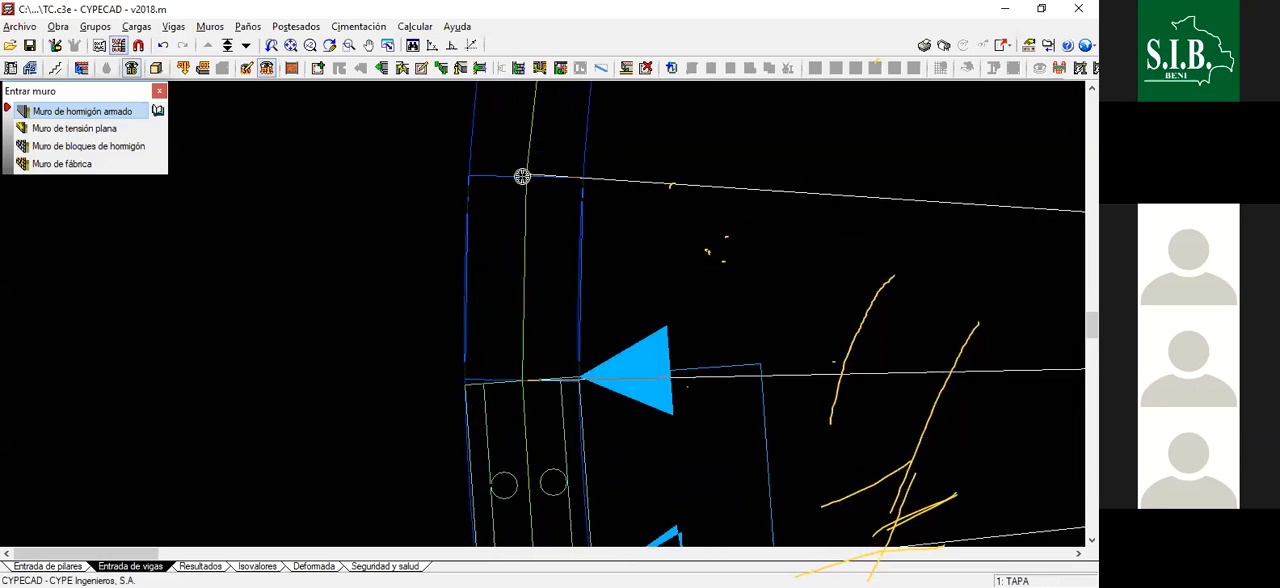
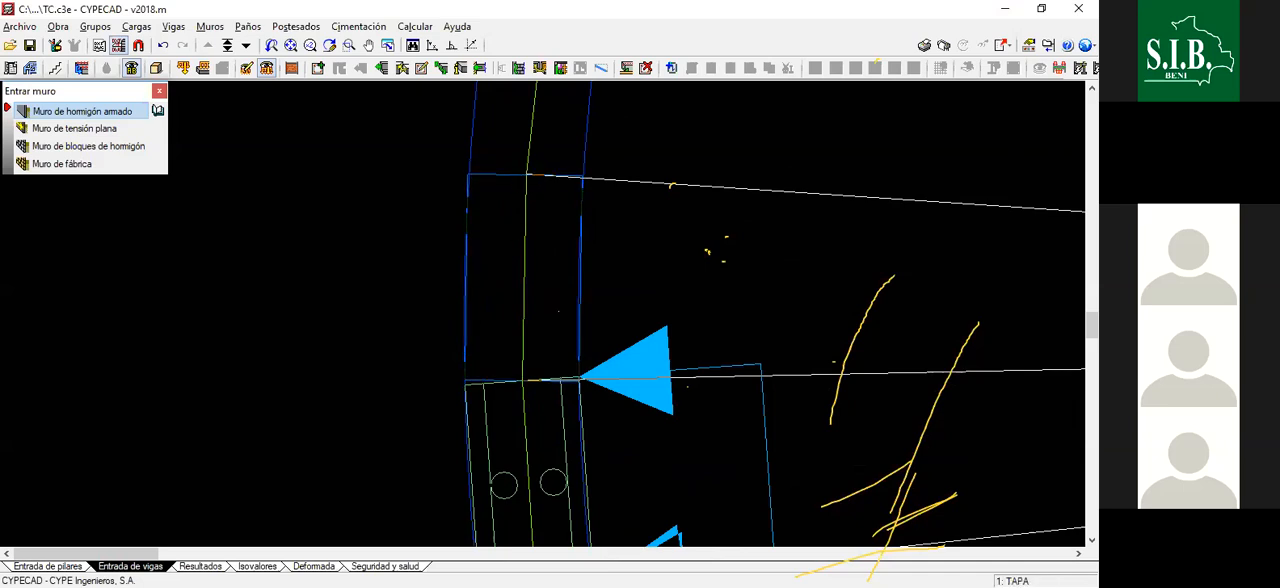
- Draw the wall segment along the tank's axis to the second radial line above its leftmost point
scroll(530, 173, down, 2)
scroll(548, 135, up, 1)
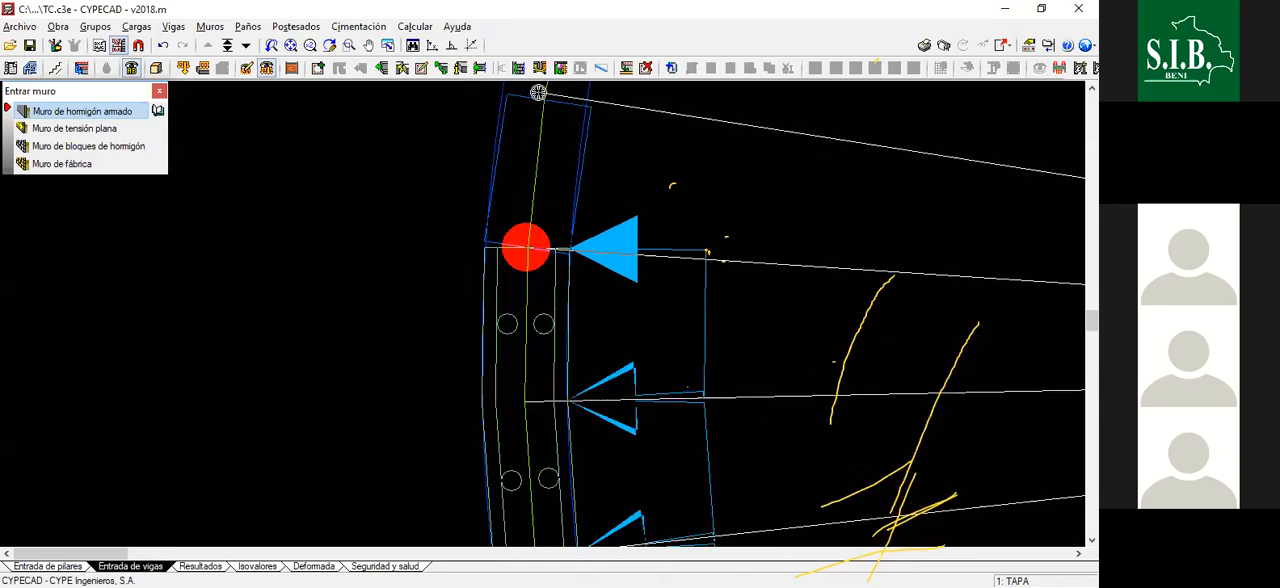
scroll(541, 204, up, 1)
scroll(535, 210, down, 2)
scroll(524, 245, up, 3)
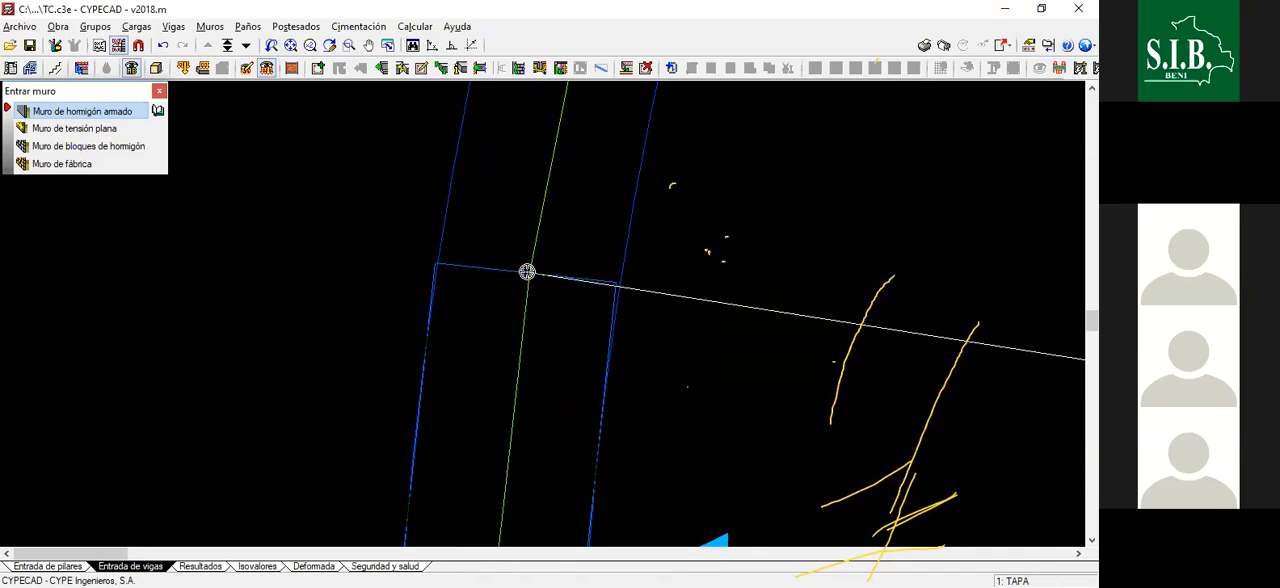
click(528, 272)
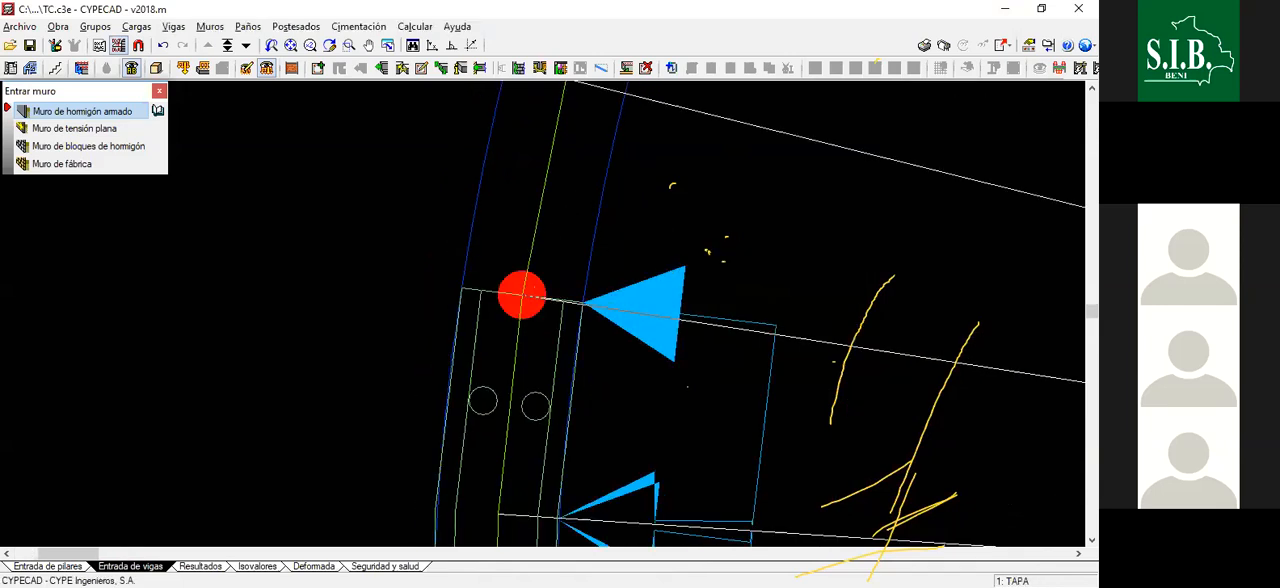
- Draw two more consecutive wall segments along the axis, ending at the third and fourth radial lines above the tank's leftmost point
scroll(512, 320, down, 3)
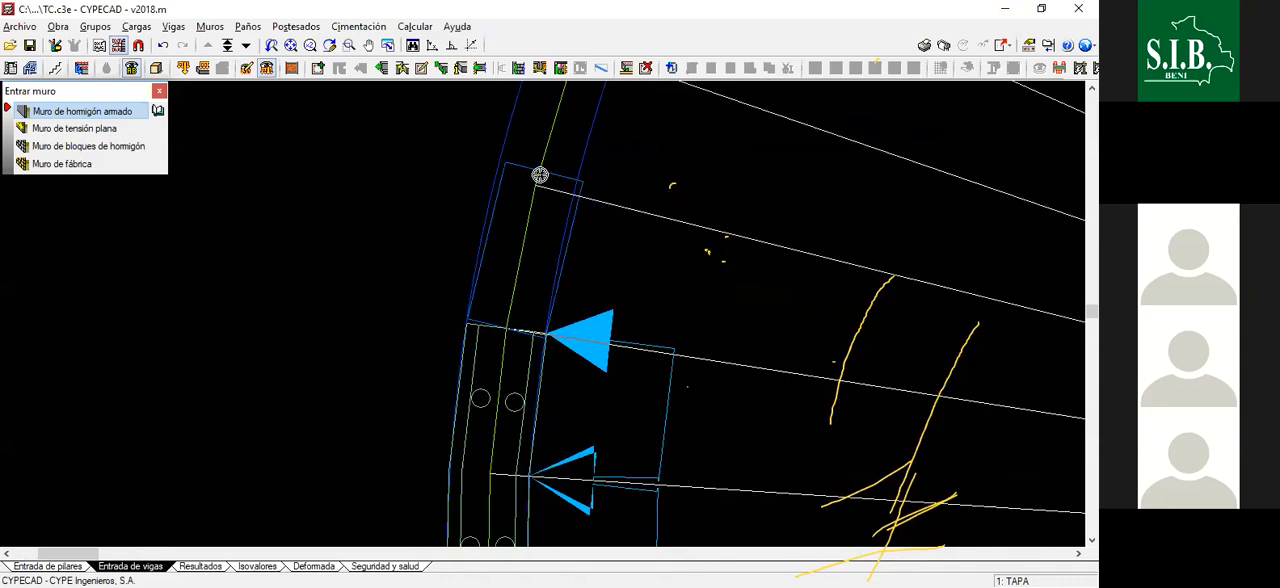
scroll(542, 170, up, 3)
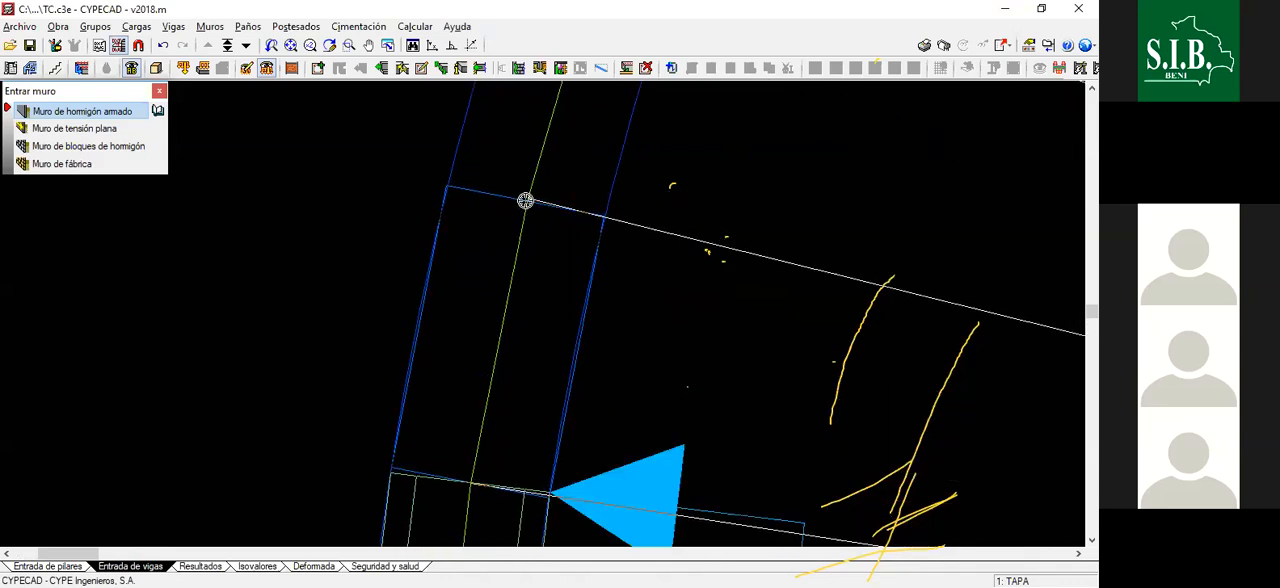
click(527, 204)
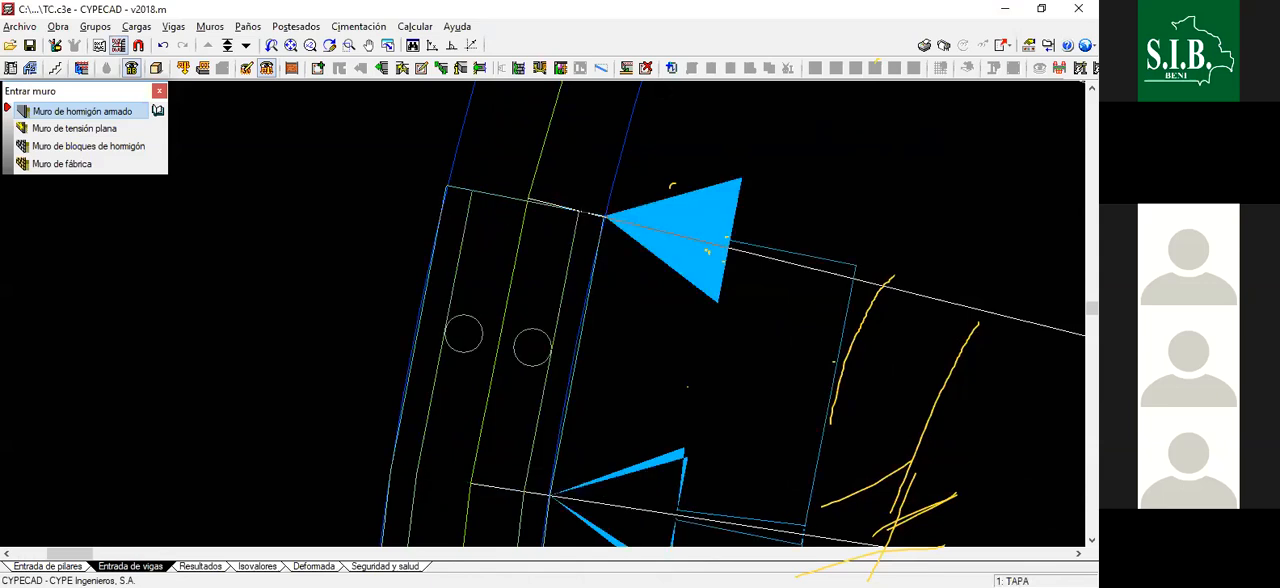
scroll(527, 202, down, 4)
scroll(540, 214, up, 2)
scroll(537, 243, up, 4)
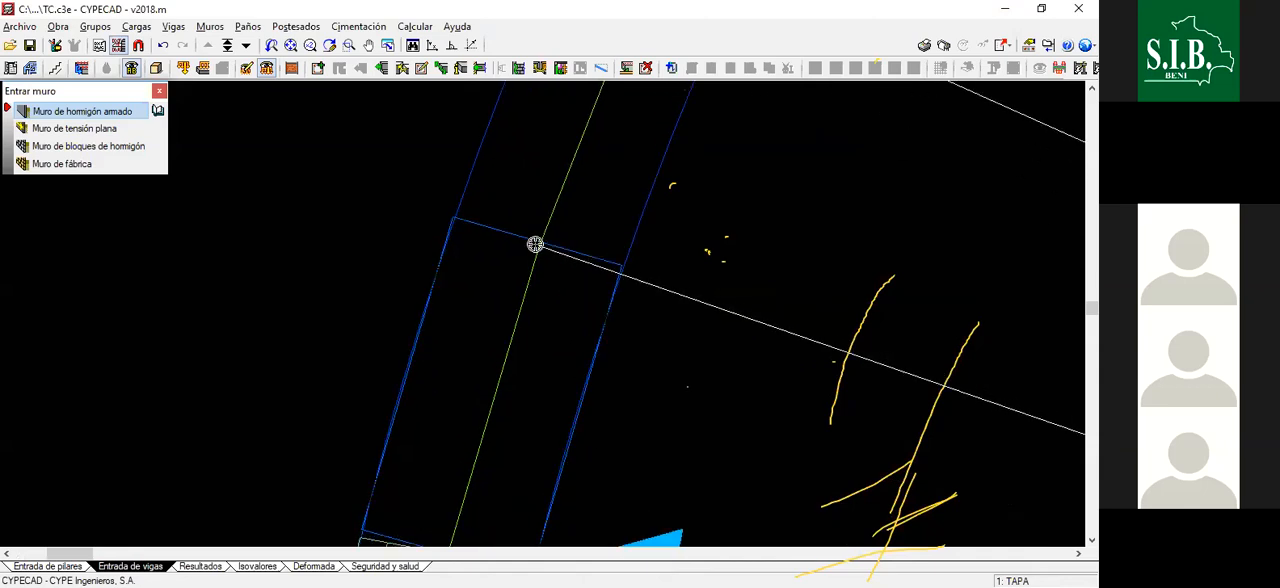
click(536, 245)
- Draw the wall segment from the fourth to the fifth radial line above the tank's leftmost point
scroll(541, 288, down, 3)
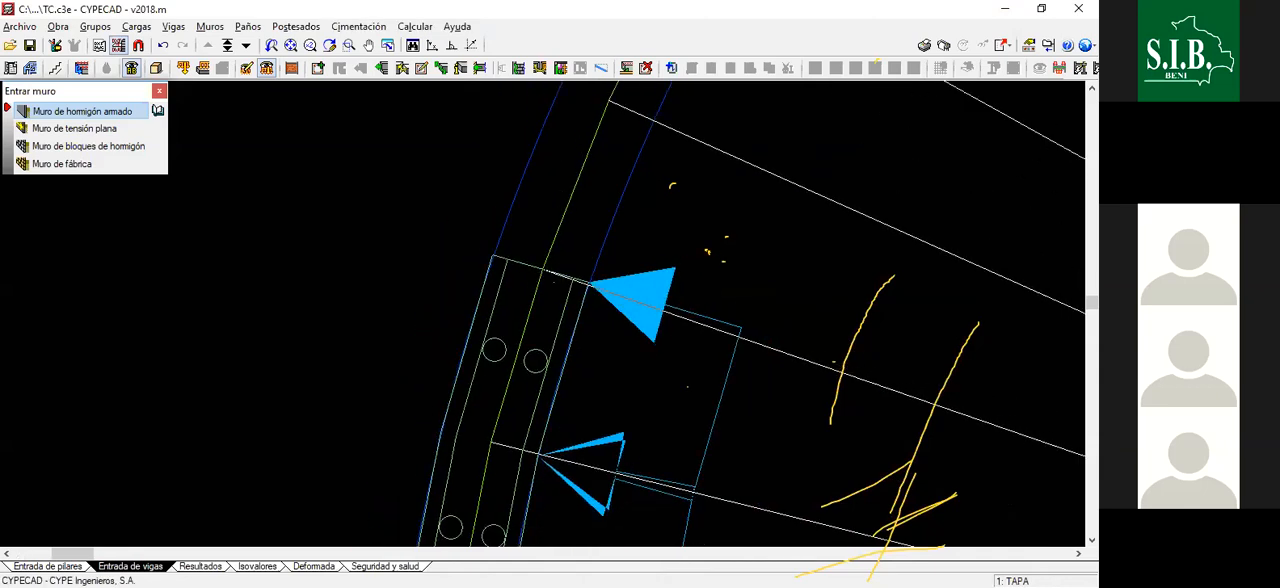
scroll(543, 286, up, 2)
scroll(577, 195, down, 2)
scroll(569, 208, up, 3)
scroll(564, 215, up, 2)
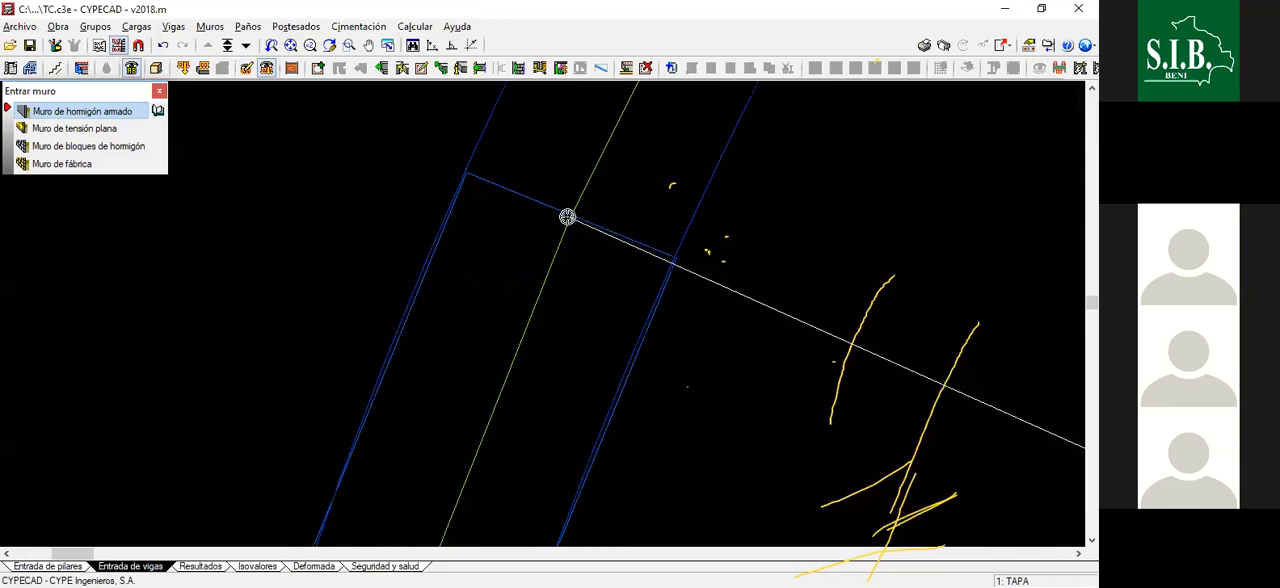
scroll(588, 200, down, 2)
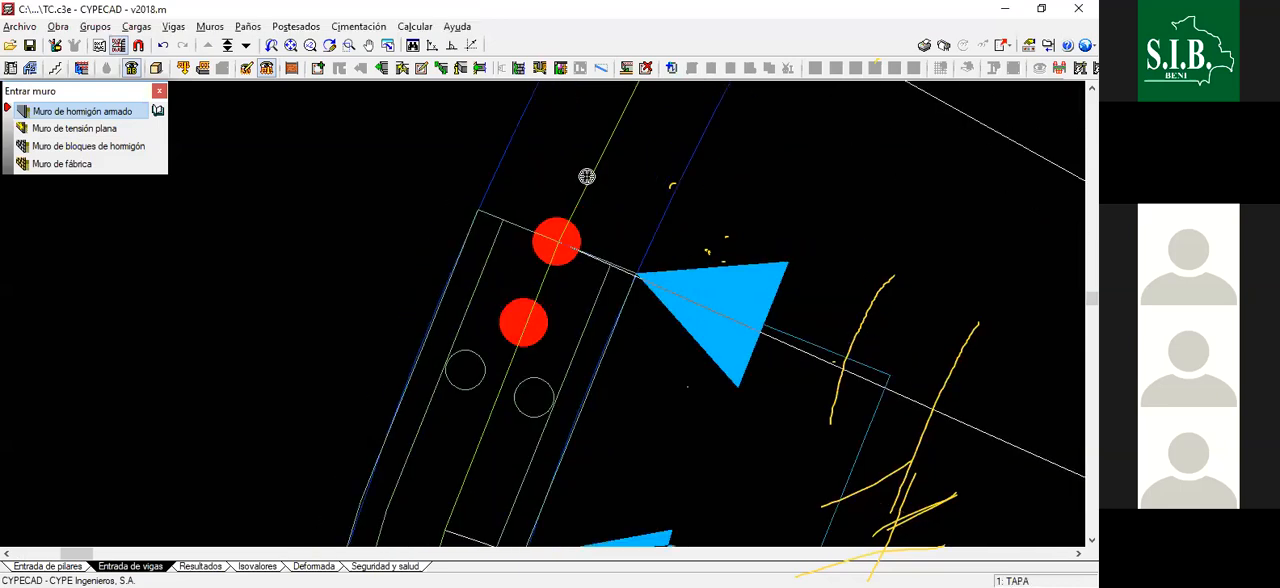
- Extend the wall along the axis with a segment ending at the sixth radial line above the leftmost point
scroll(590, 175, up, 1)
click(553, 290)
scroll(612, 190, down, 4)
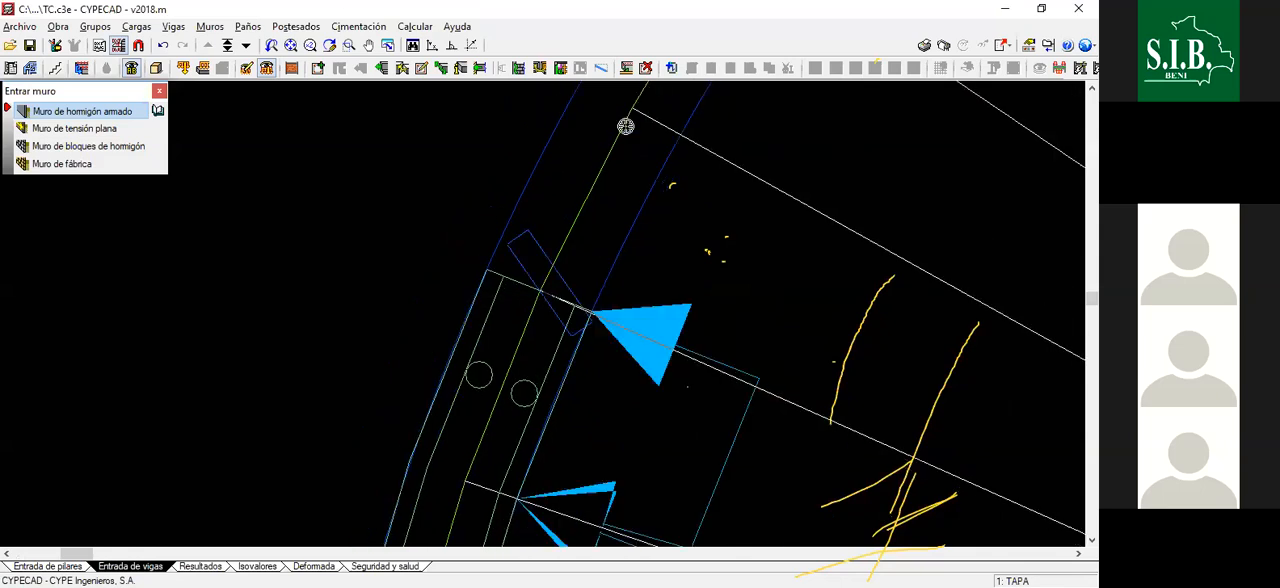
scroll(612, 158, up, 1)
scroll(610, 158, up, 3)
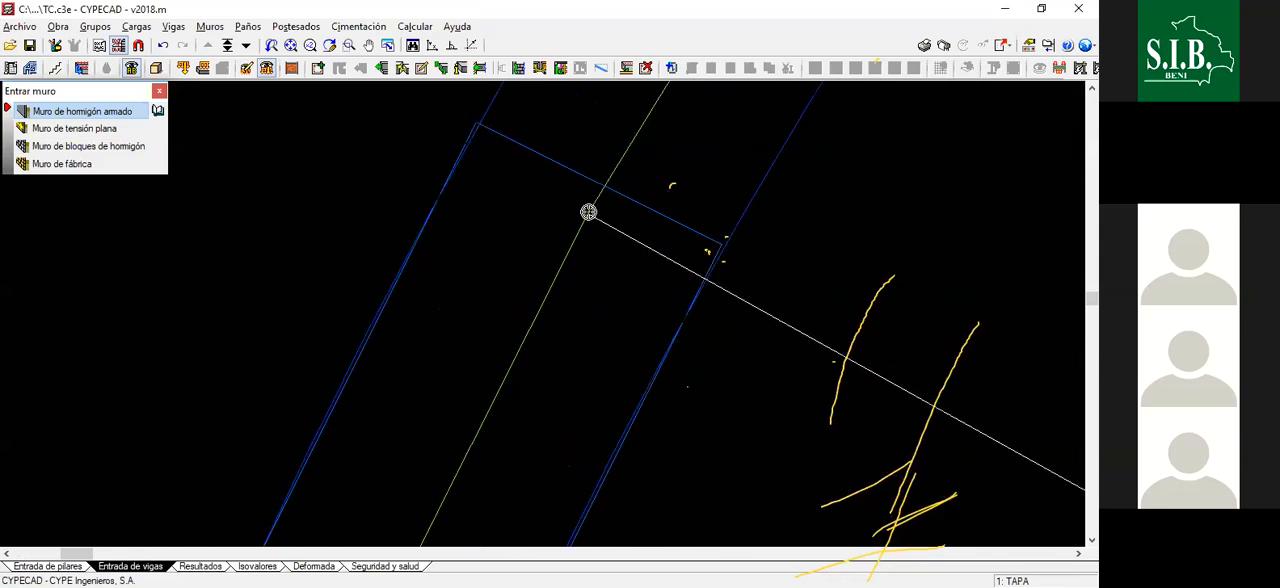
scroll(587, 214, down, 3)
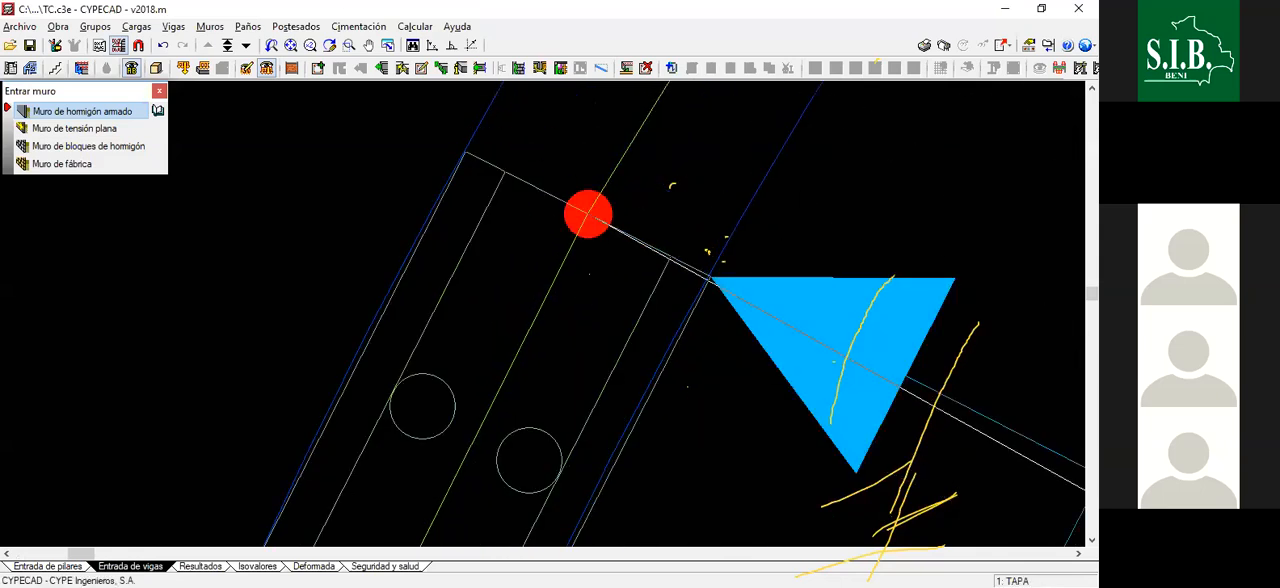
- Draw the wall segment from the sixth to the seventh radial line of the upper-left quadrant
scroll(608, 240, up, 3)
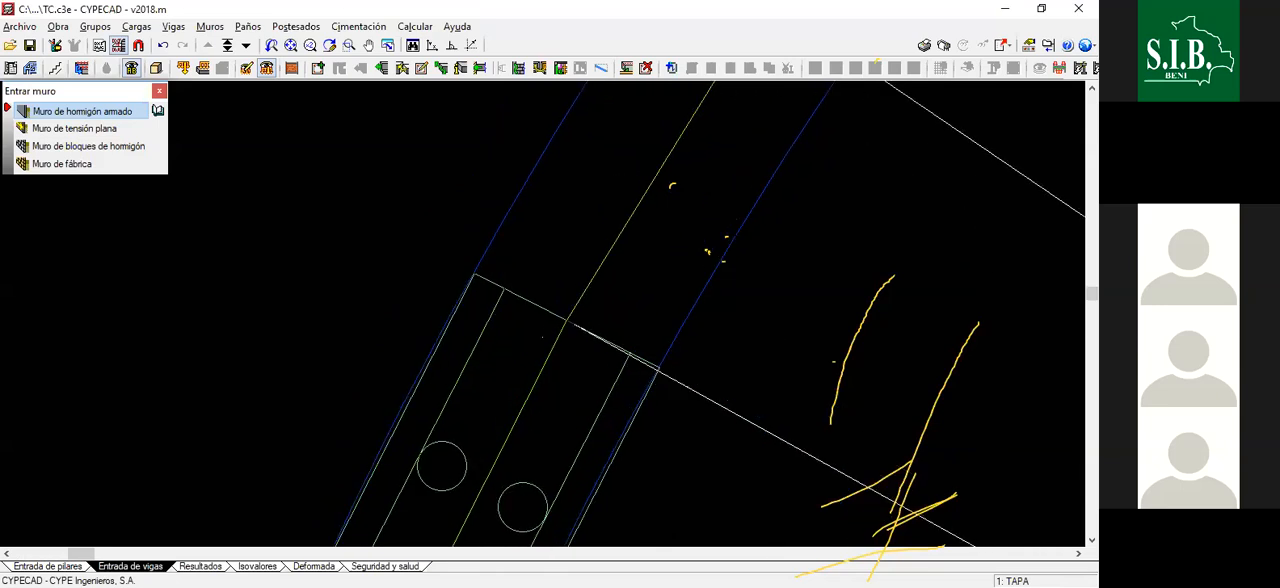
scroll(655, 224, down, 1)
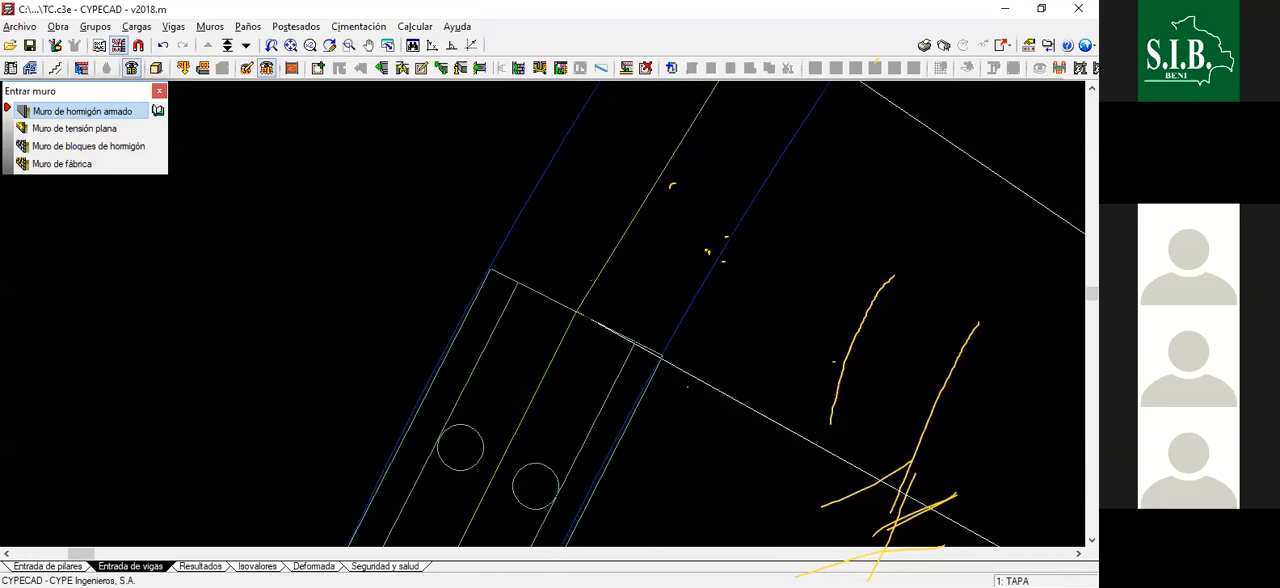
scroll(628, 248, down, 2)
scroll(647, 273, down, 3)
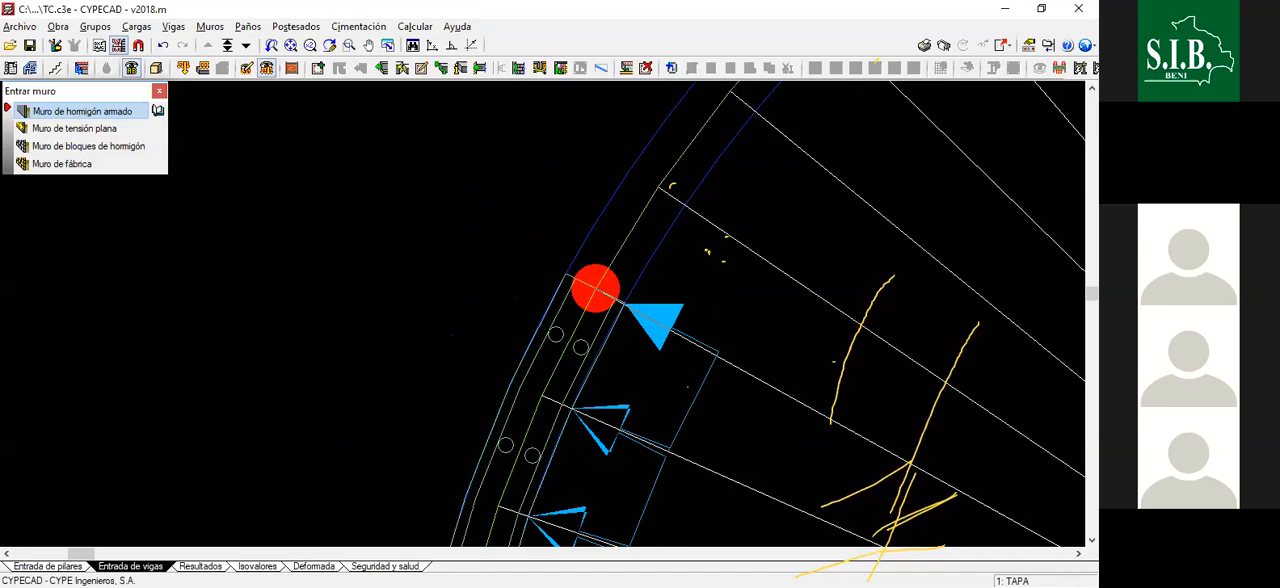
scroll(612, 268, down, 4)
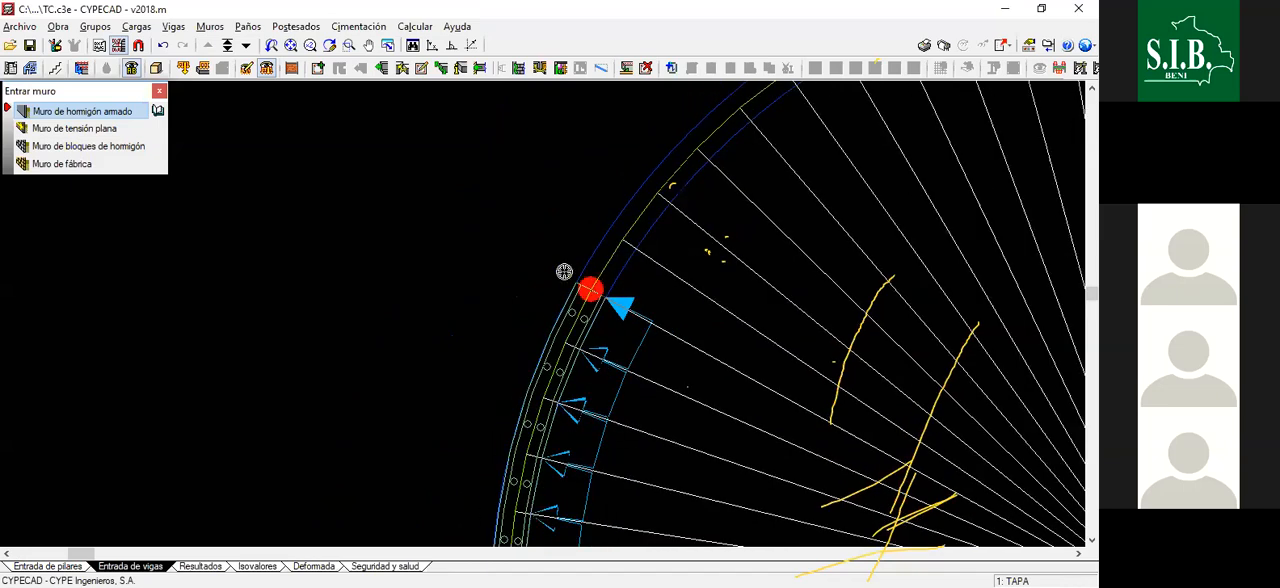
scroll(564, 272, down, 3)
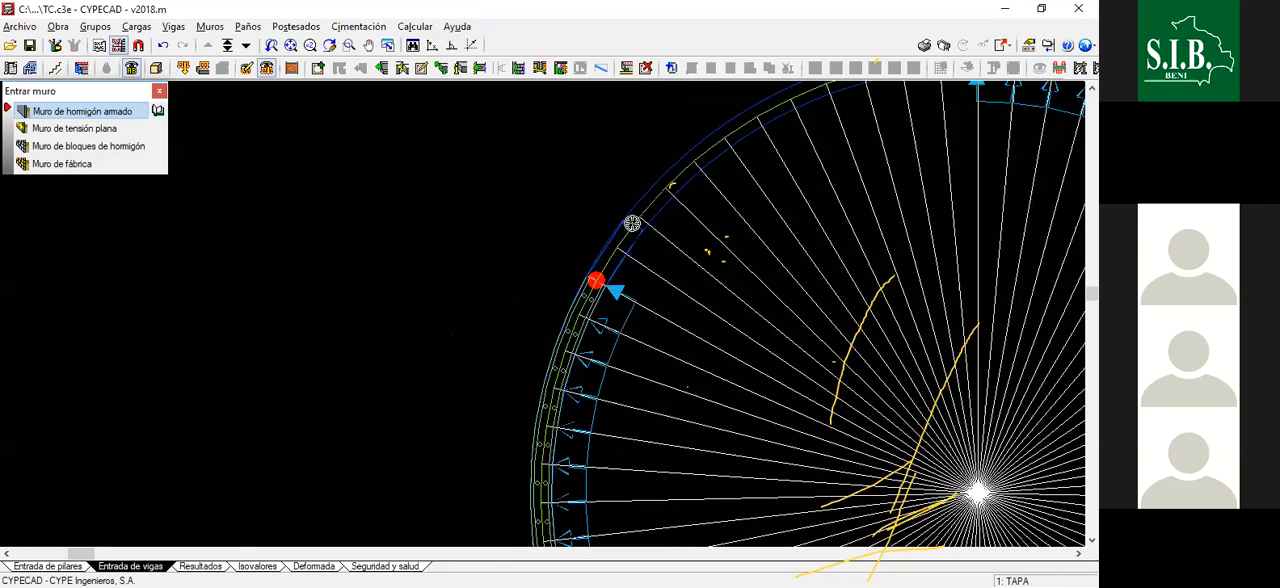
scroll(590, 270, up, 4)
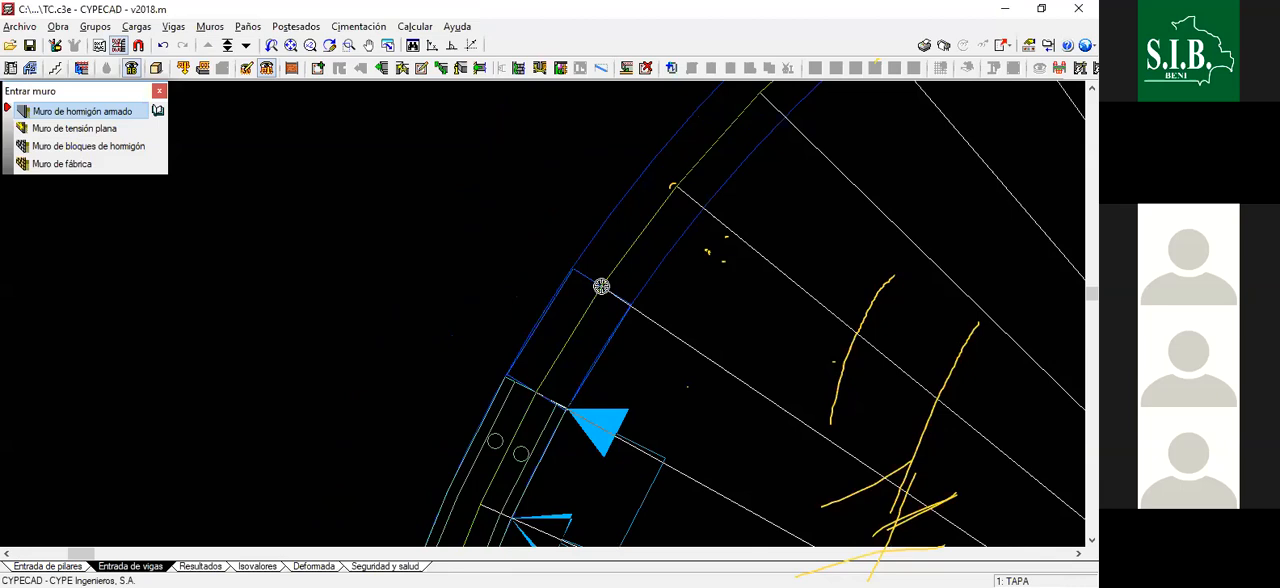
click(580, 317)
- Draw two more wall segments along the upper-left arc, ending at the eighth and ninth radial lines
scroll(580, 317, down, 1)
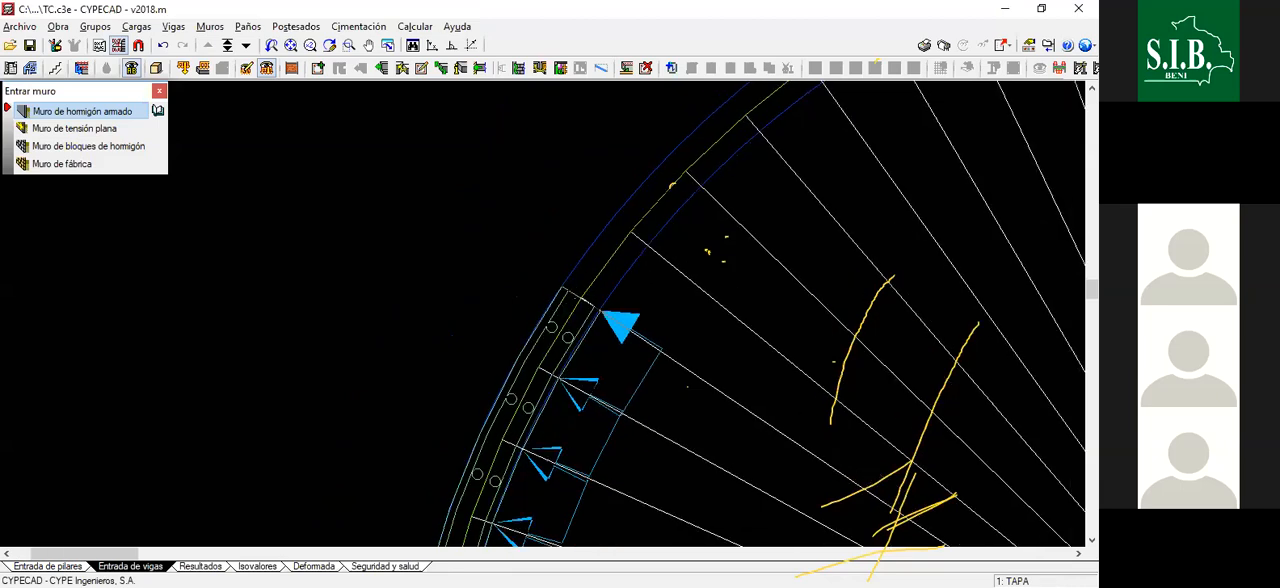
scroll(610, 260, up, 4)
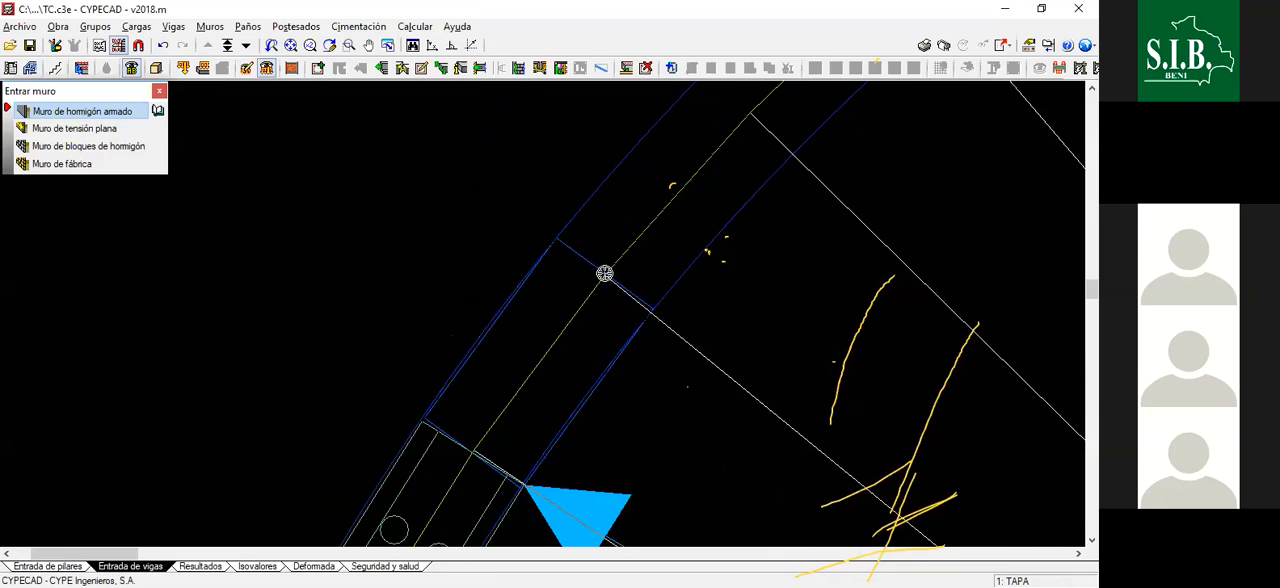
click(603, 273)
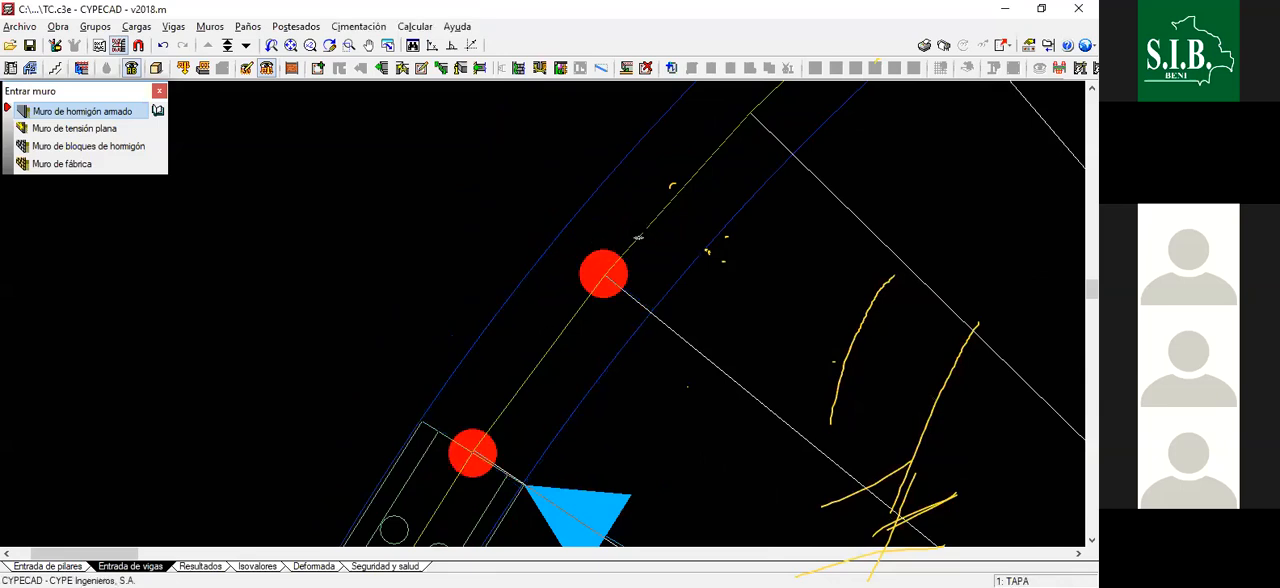
scroll(563, 337, down, 2)
scroll(654, 201, up, 1)
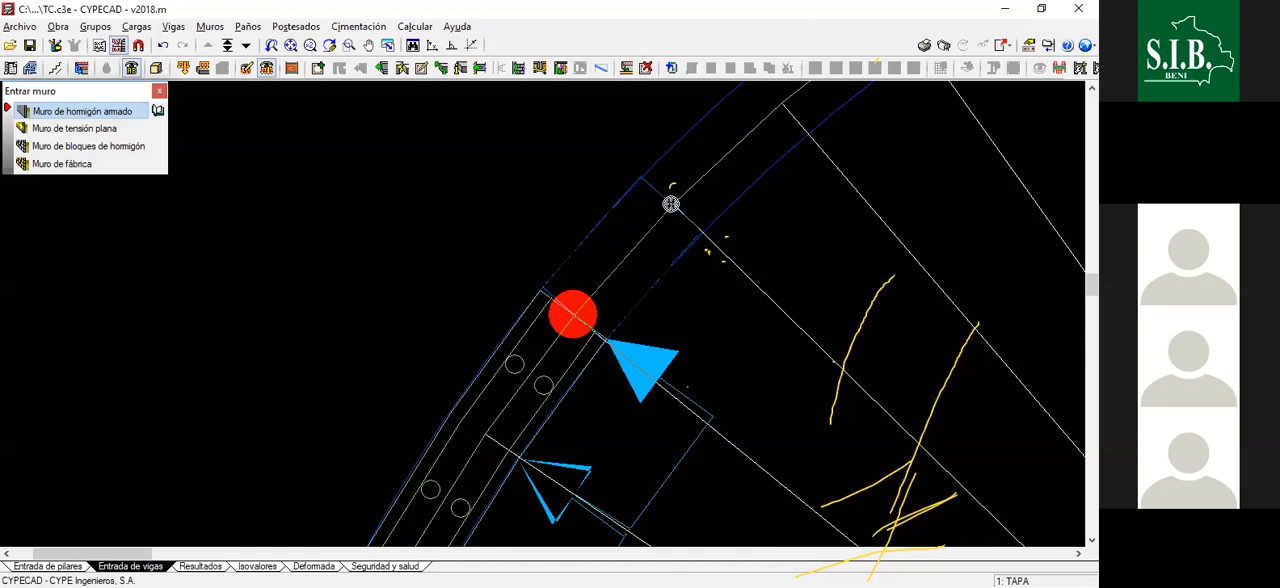
click(673, 204)
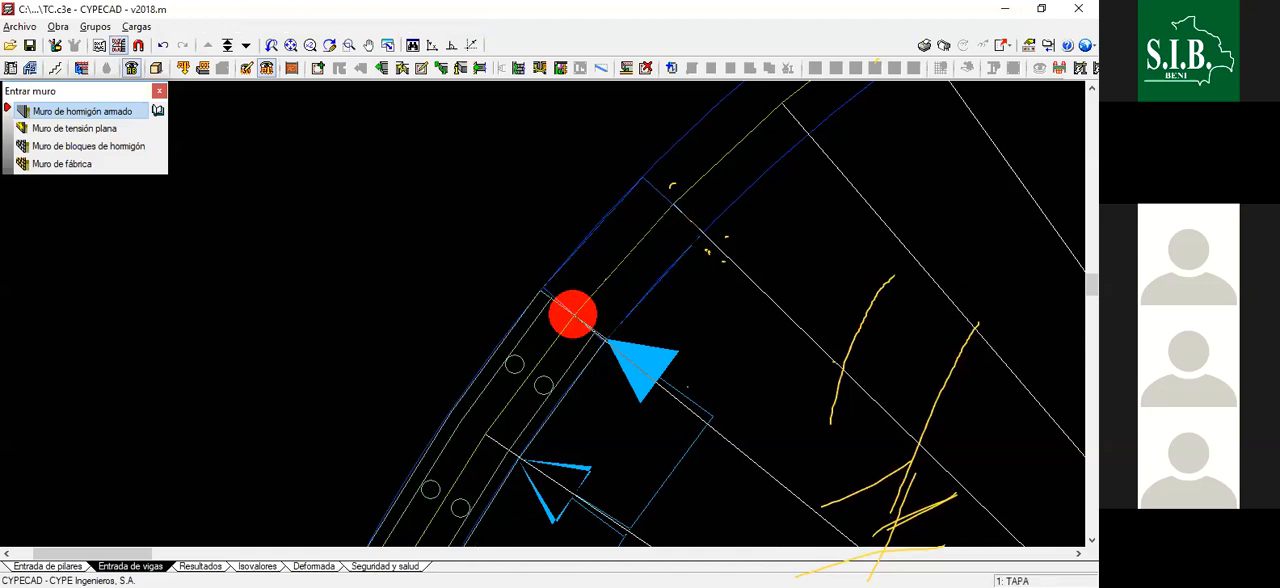
- Draw the wall segment from the ninth to the tenth radial line of the upper-left quadrant
scroll(700, 146, down, 2)
scroll(705, 120, up, 1)
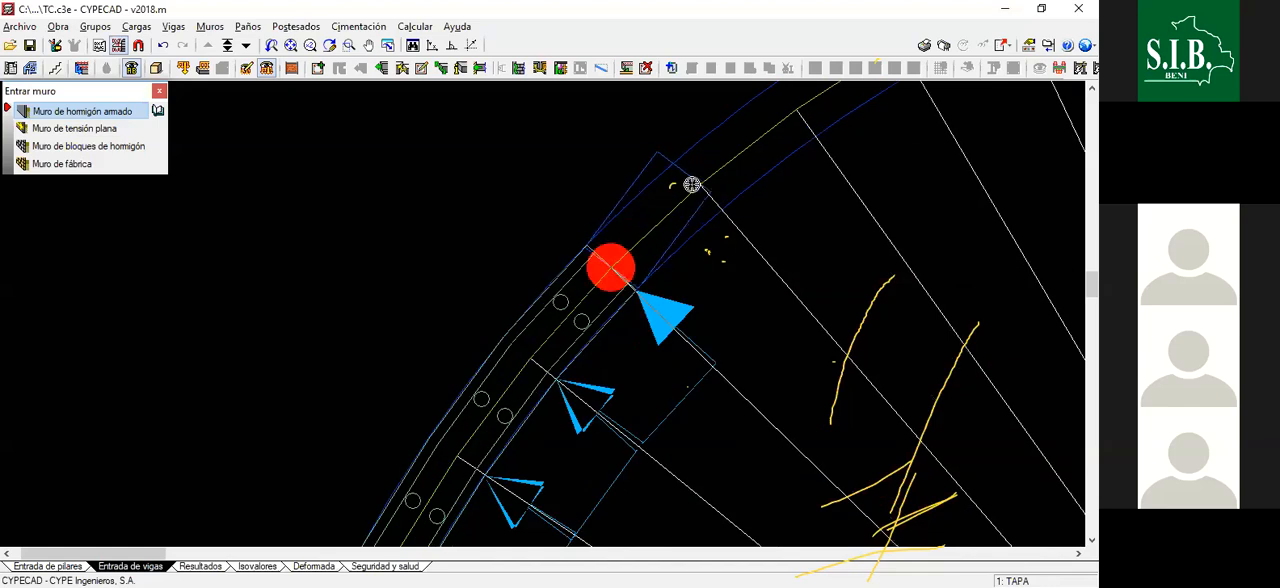
scroll(693, 184, up, 3)
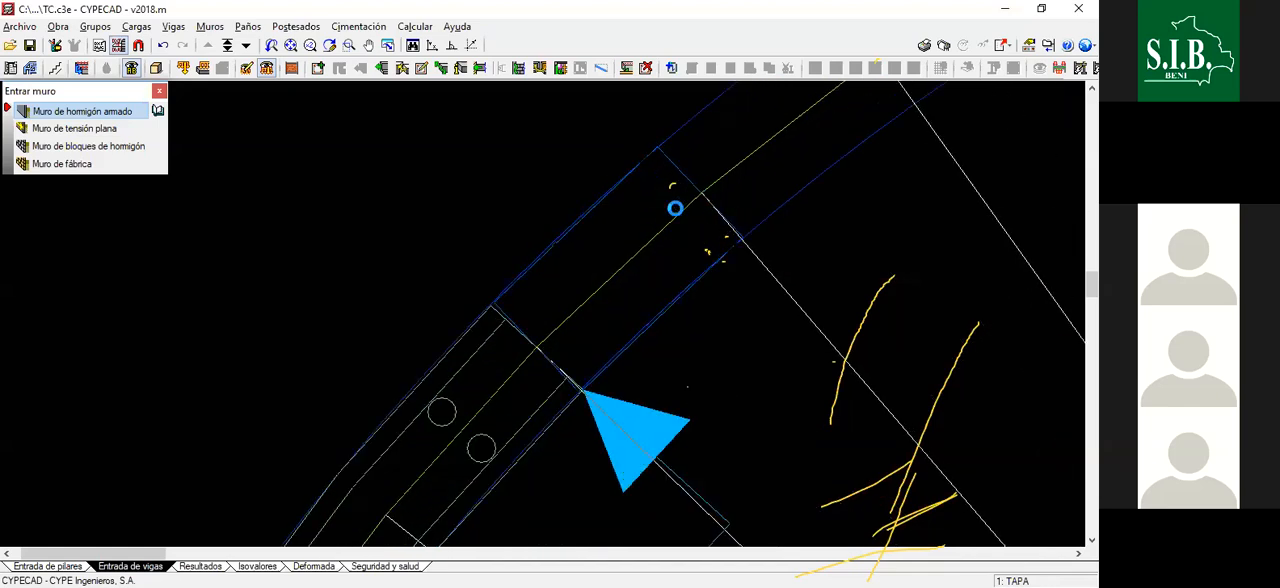
- Try a wall segment from the tenth to the eleventh radial line of the upper-left quadrant, and undo it
scroll(650, 212, down, 2)
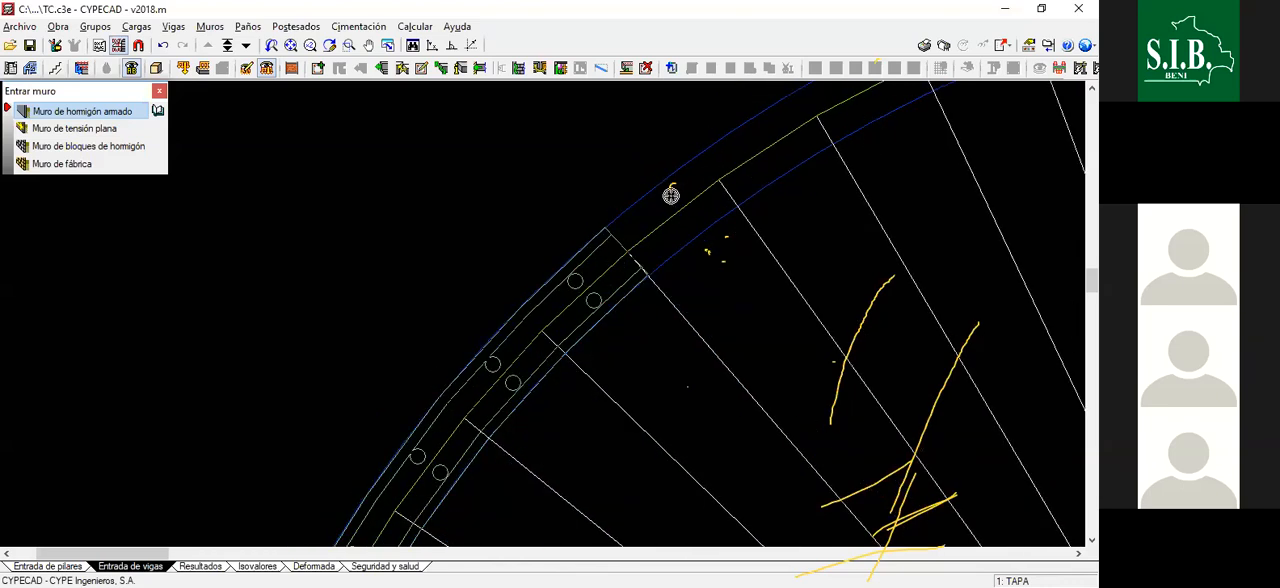
scroll(716, 165, up, 2)
scroll(716, 165, up, 5)
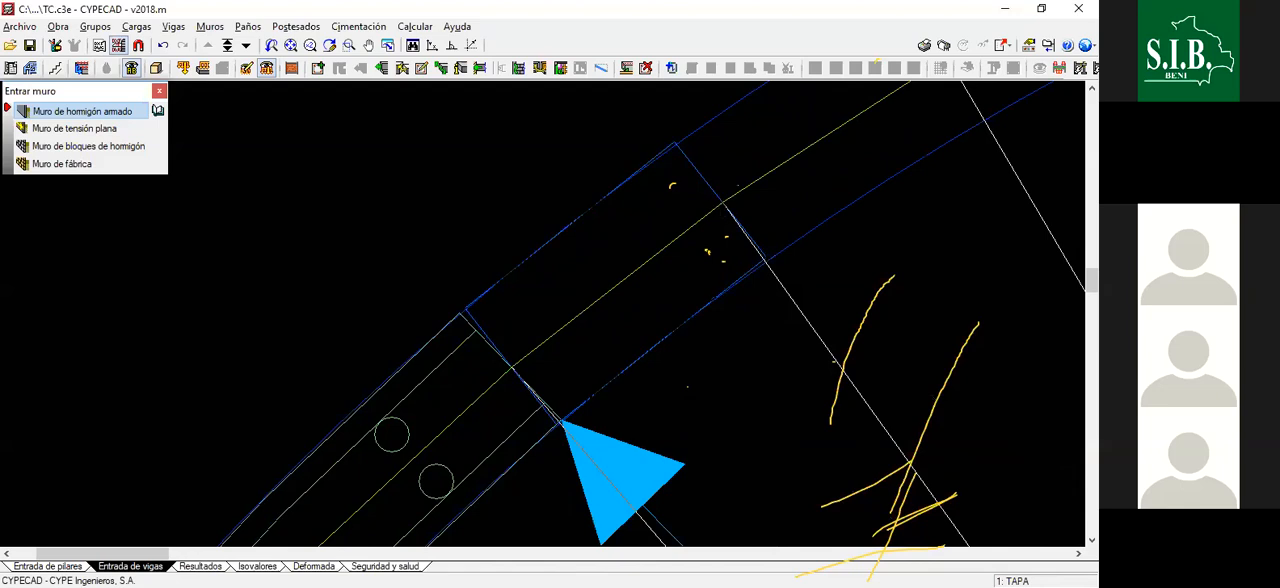
click(720, 201)
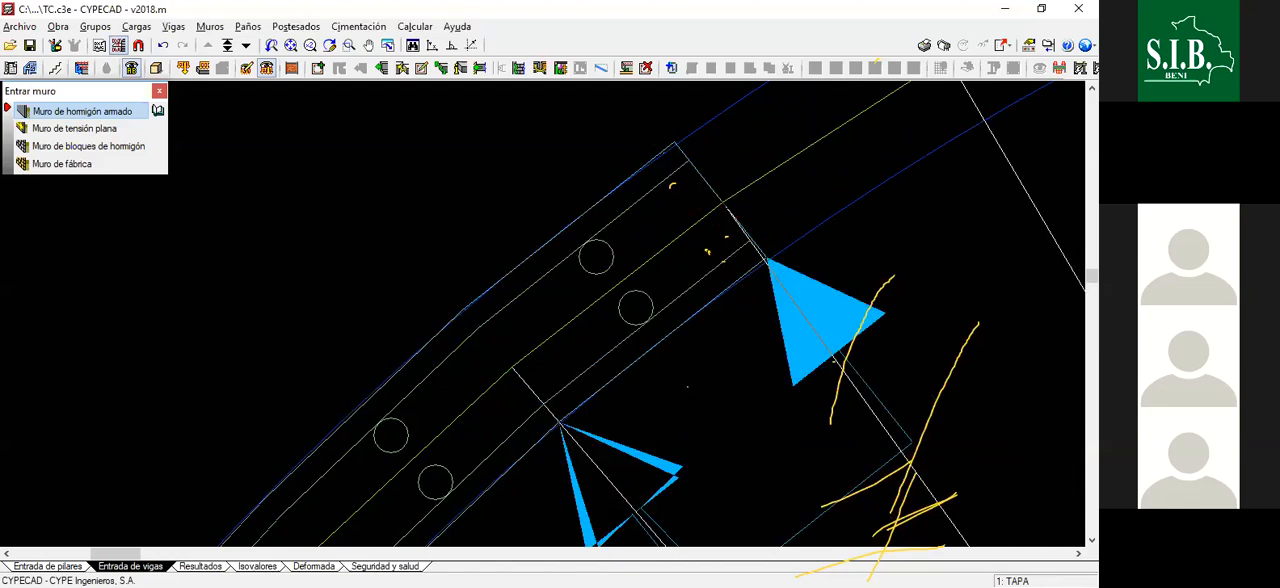
key(ctrl+z)
- Accept wall M66 with 0.125 thickness per side, default earth pressure left and AGUA right, and draw it to the eleventh radial line
click(40, 112)
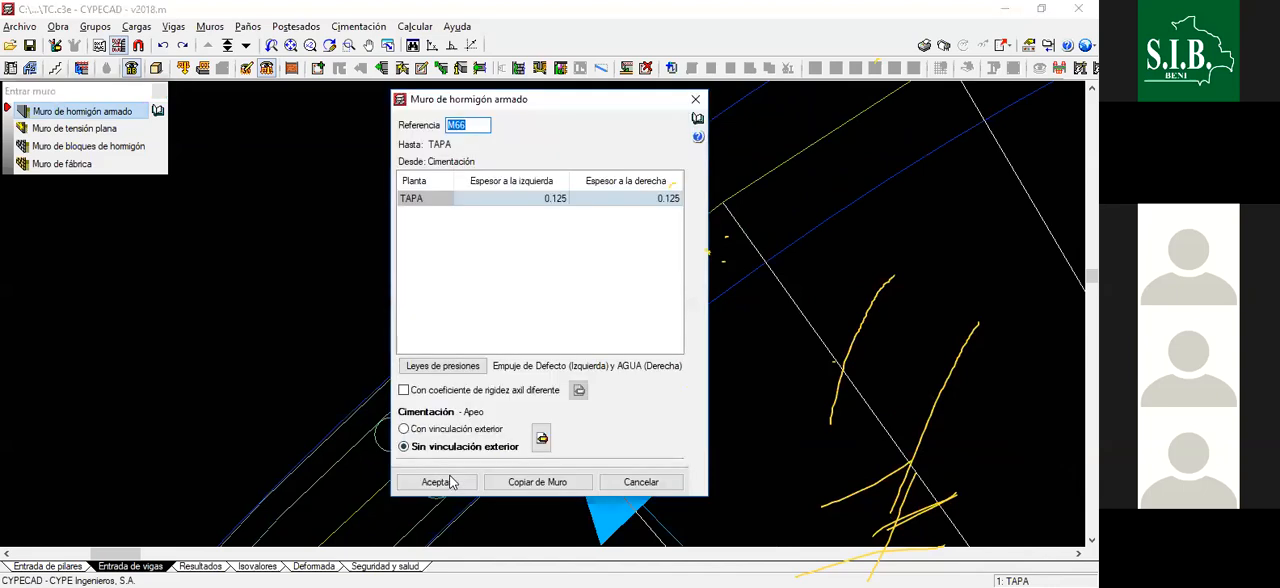
click(449, 477)
click(483, 403)
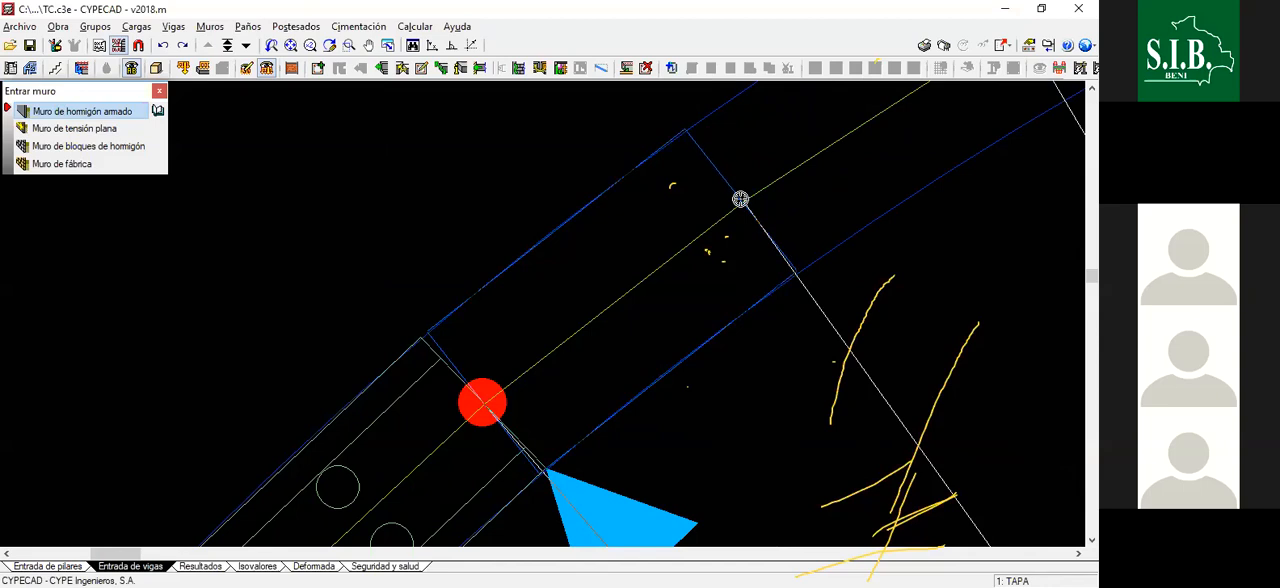
click(742, 203)
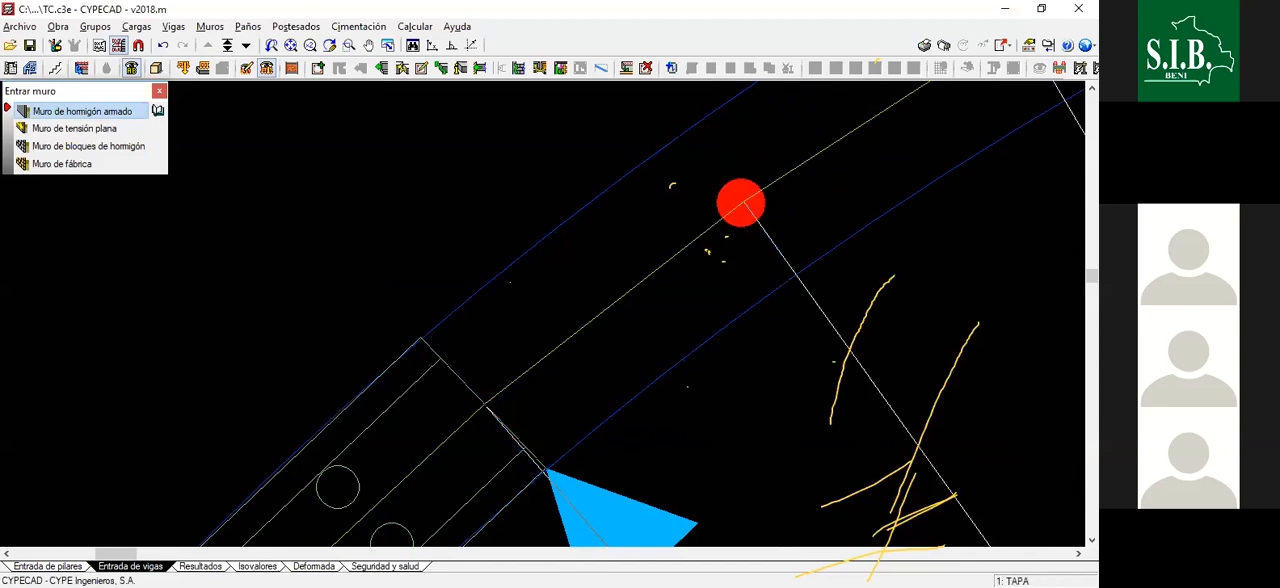
right_click(745, 200)
- Draw the wall segment from the end of M66 to the twelfth radial line of the upper-left quadrant
scroll(624, 250, down, 3)
scroll(682, 222, up, 2)
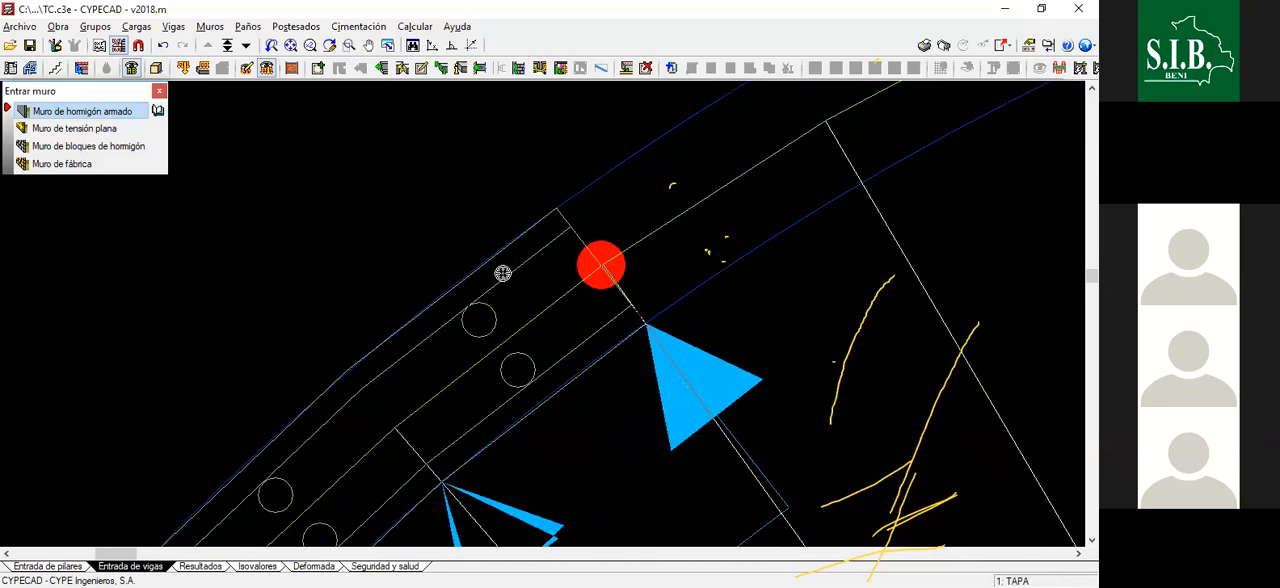
scroll(735, 165, down, 3)
scroll(724, 189, up, 2)
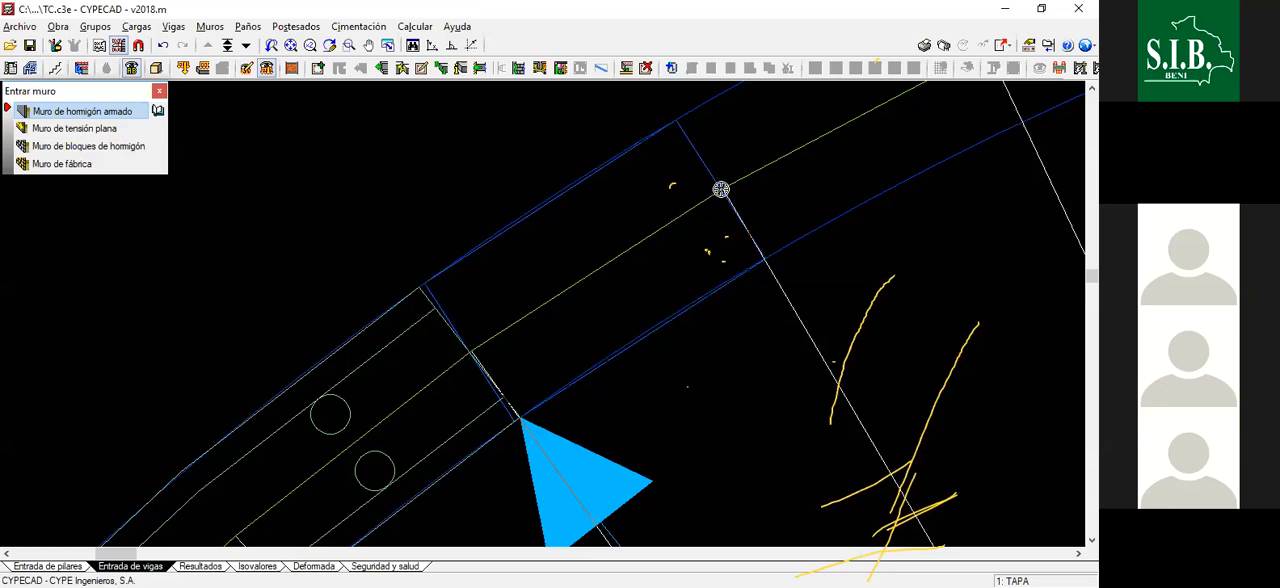
click(721, 189)
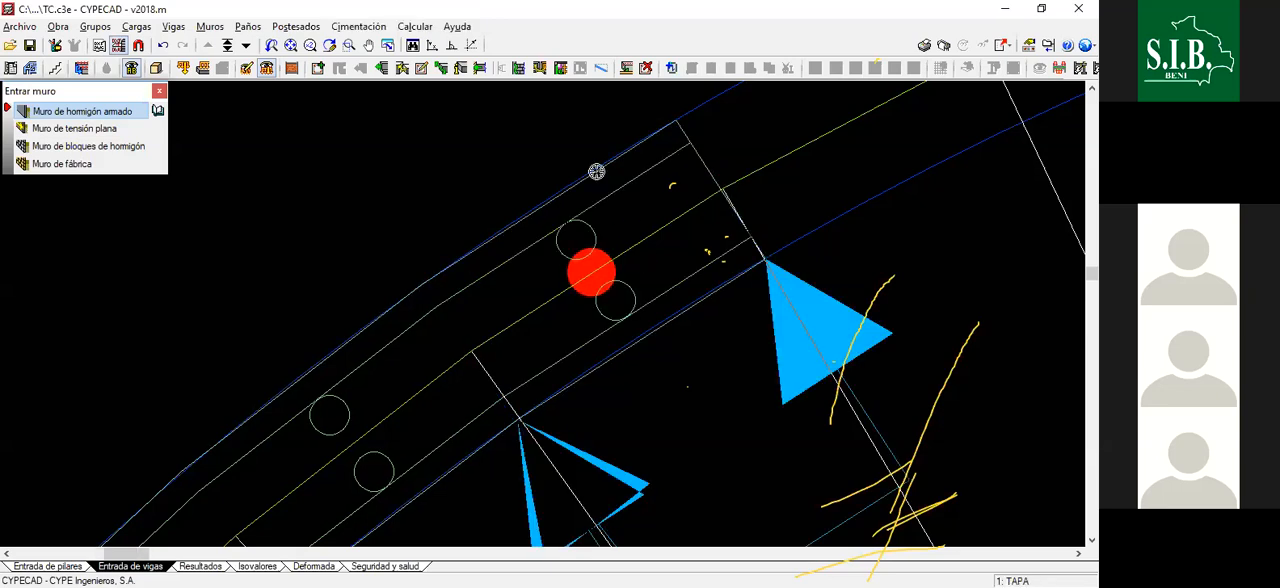
- Draw the wall segment from the twelfth to the thirteenth radial line of the upper-left quadrant
scroll(486, 265, down, 2)
scroll(630, 158, up, 2)
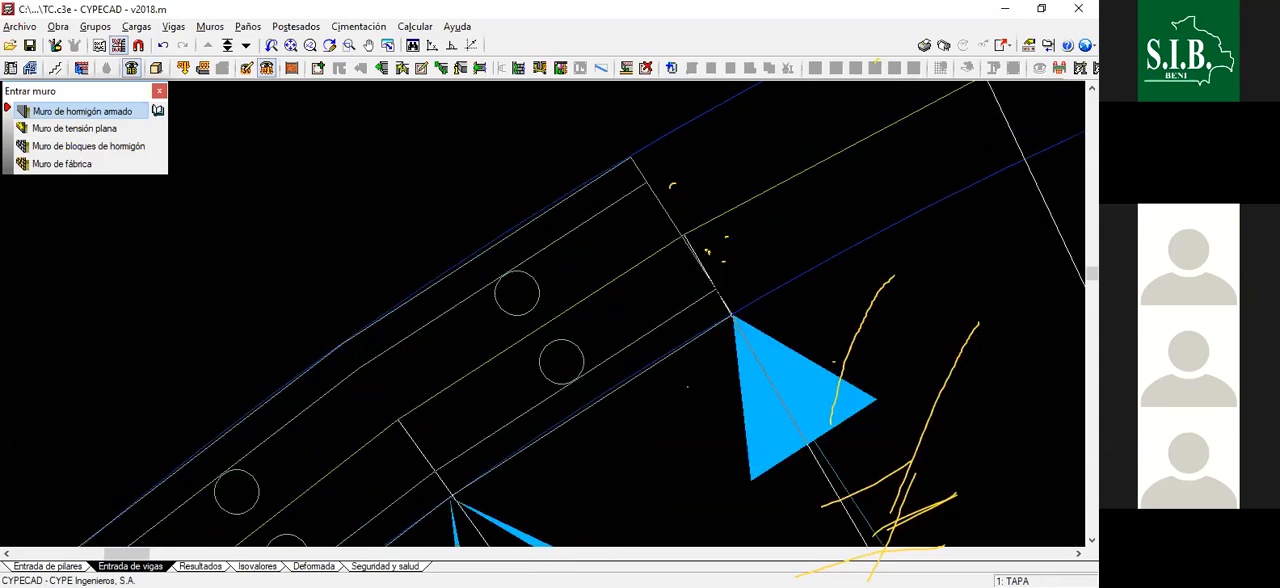
scroll(674, 298, down, 1)
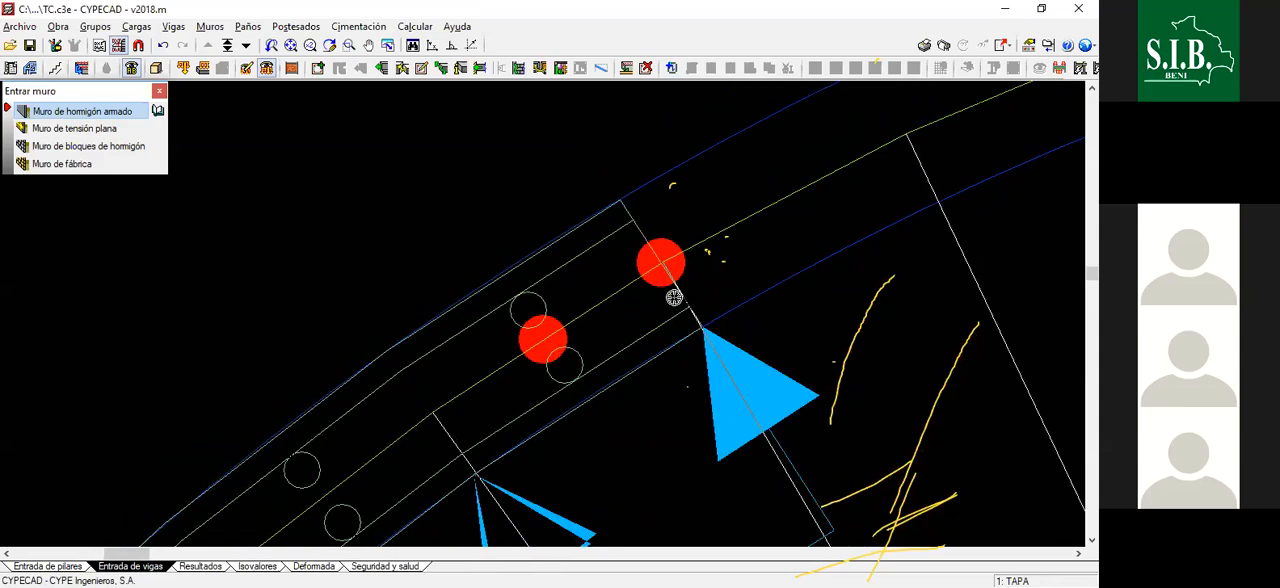
scroll(728, 215, down, 3)
scroll(699, 249, up, 3)
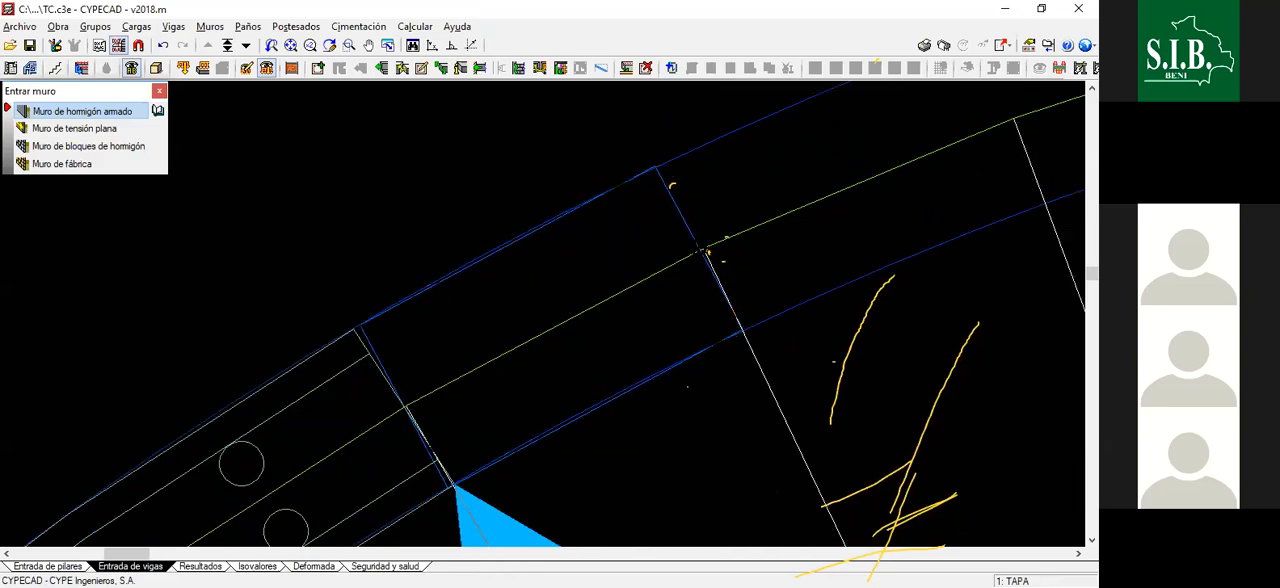
click(702, 248)
- Draw the wall segment from the thirteenth to the fourteenth radial line of the upper-left quadrant
scroll(586, 305, down, 4)
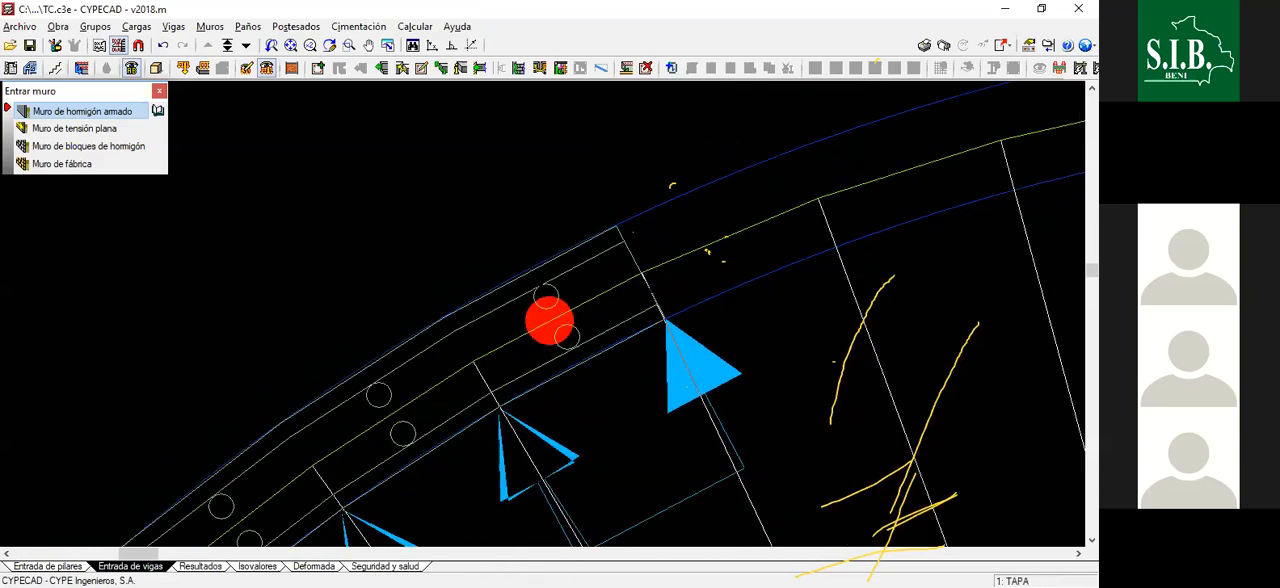
scroll(682, 245, up, 2)
scroll(634, 245, down, 1)
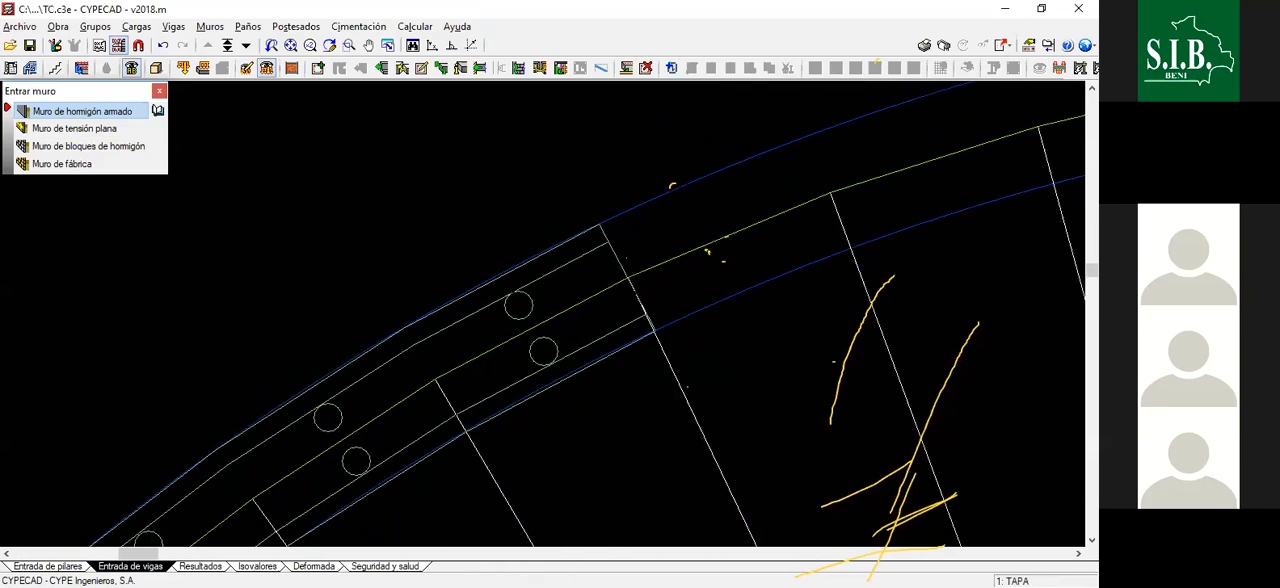
scroll(631, 243, down, 2)
scroll(619, 212, down, 1)
scroll(706, 226, down, 2)
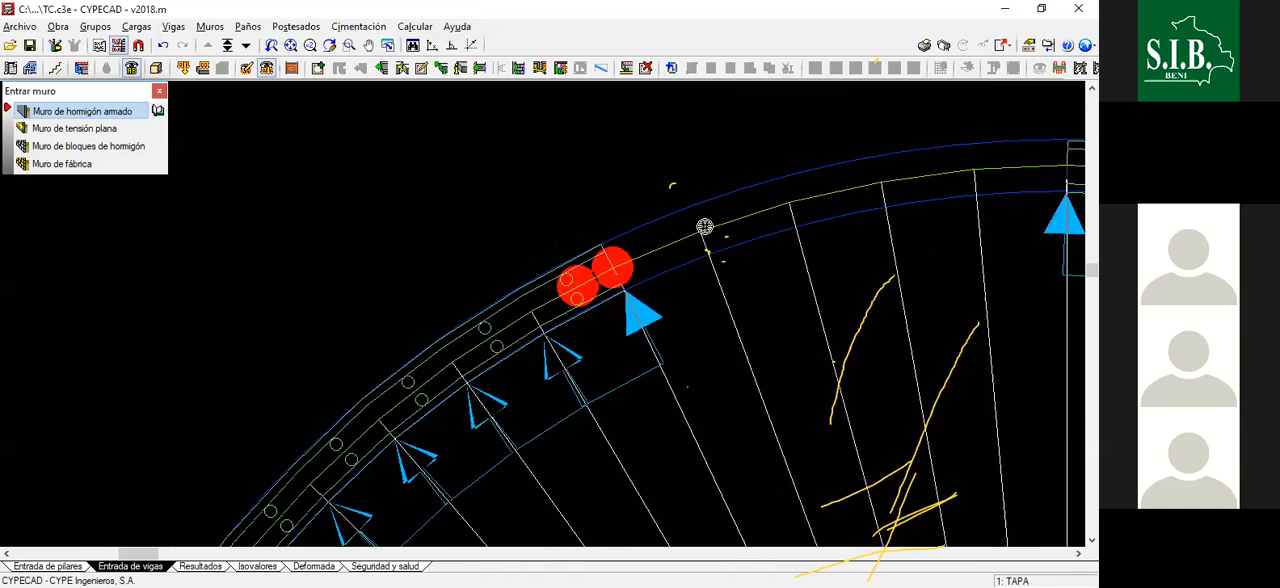
scroll(694, 235, up, 1)
scroll(694, 238, up, 3)
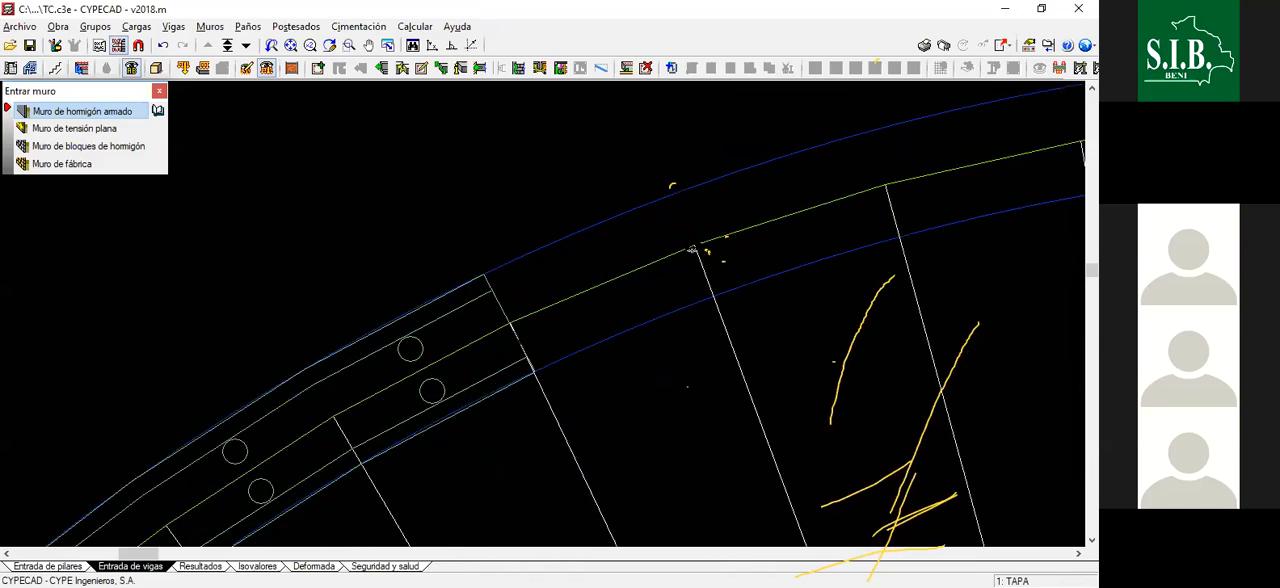
click(693, 247)
- Draw the wall segment from the fourteenth to the fifteenth radial line of the upper-left quadrant
scroll(654, 223, down, 3)
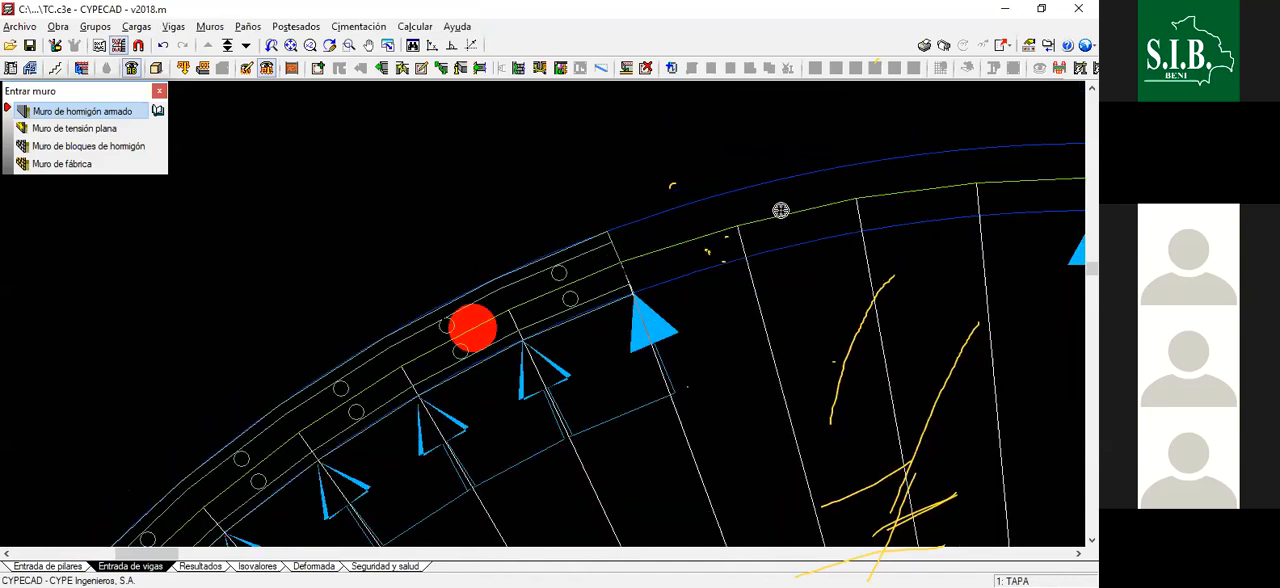
scroll(746, 232, up, 3)
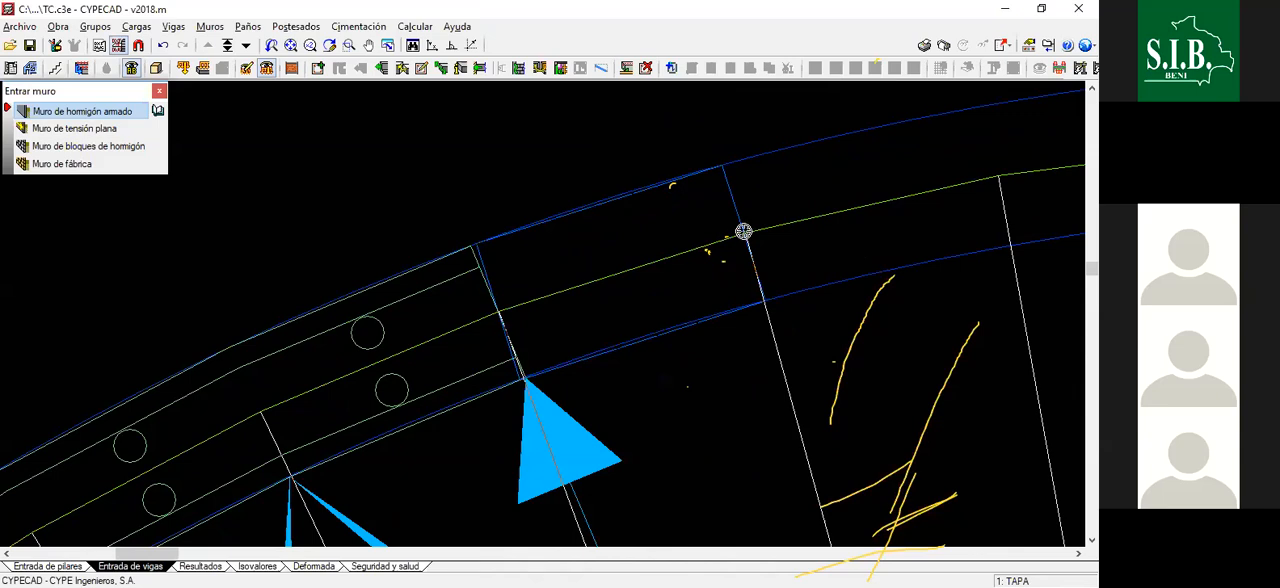
click(743, 232)
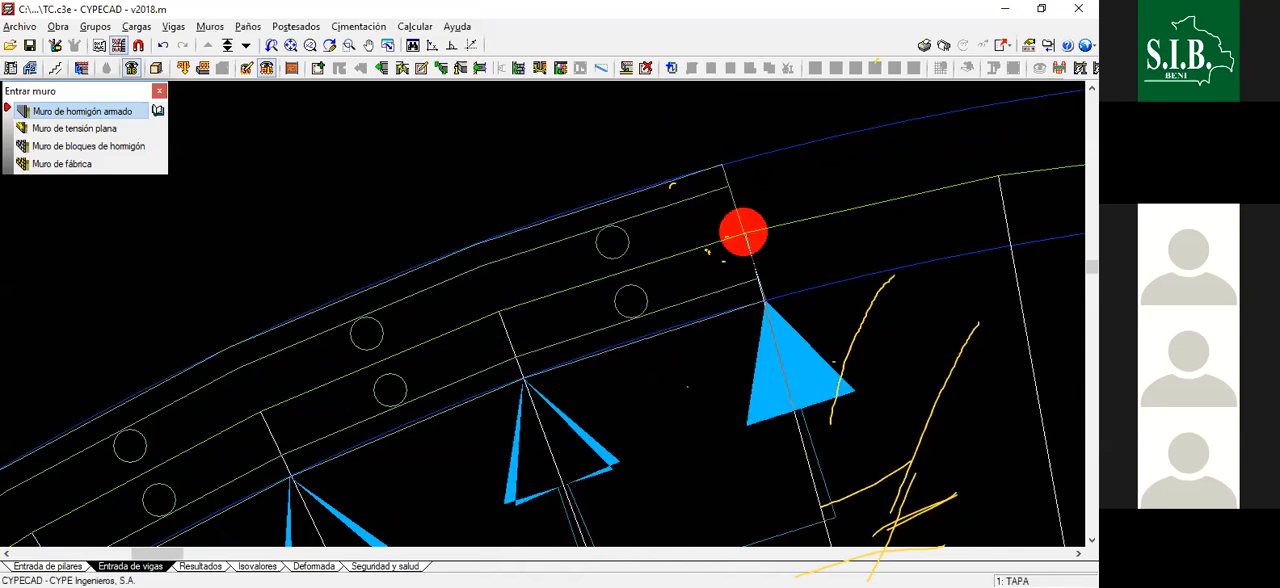
- Draw the wall segment from the fifteenth to the sixteenth radial line of the upper-left quadrant
scroll(628, 250, down, 2)
scroll(628, 281, down, 1)
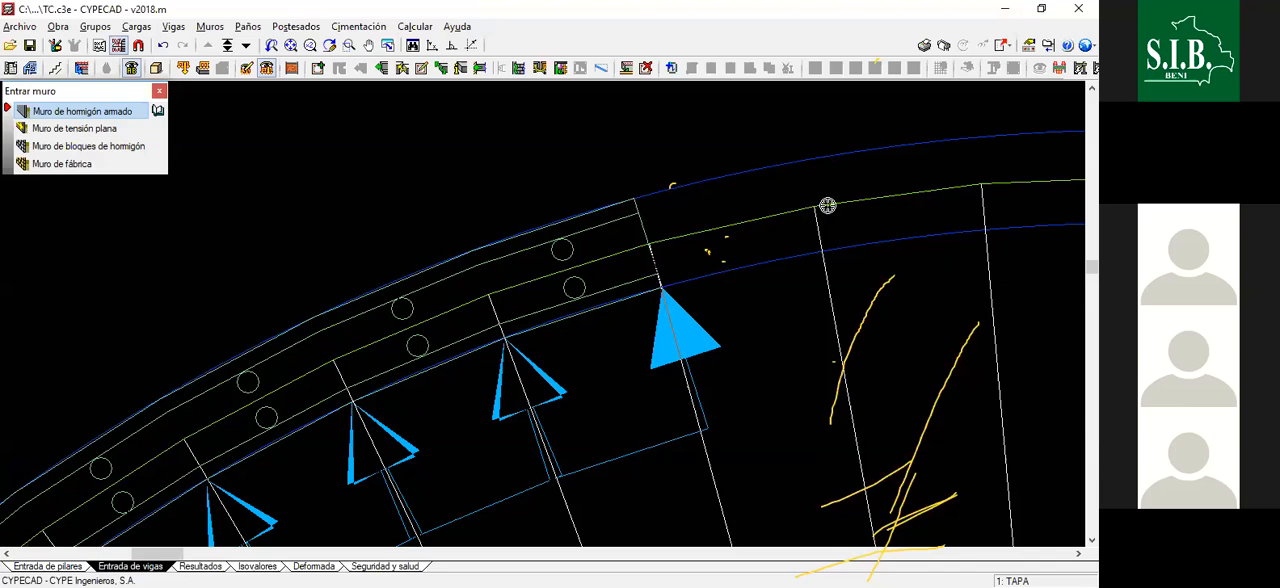
scroll(826, 204, up, 1)
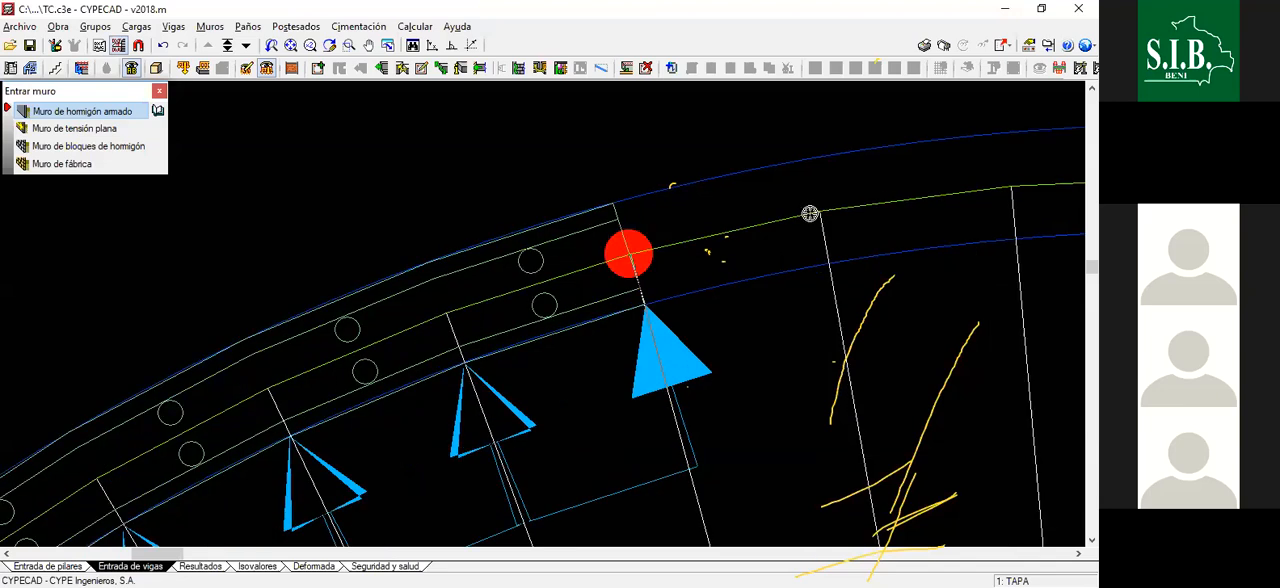
scroll(811, 213, up, 1)
click(810, 215)
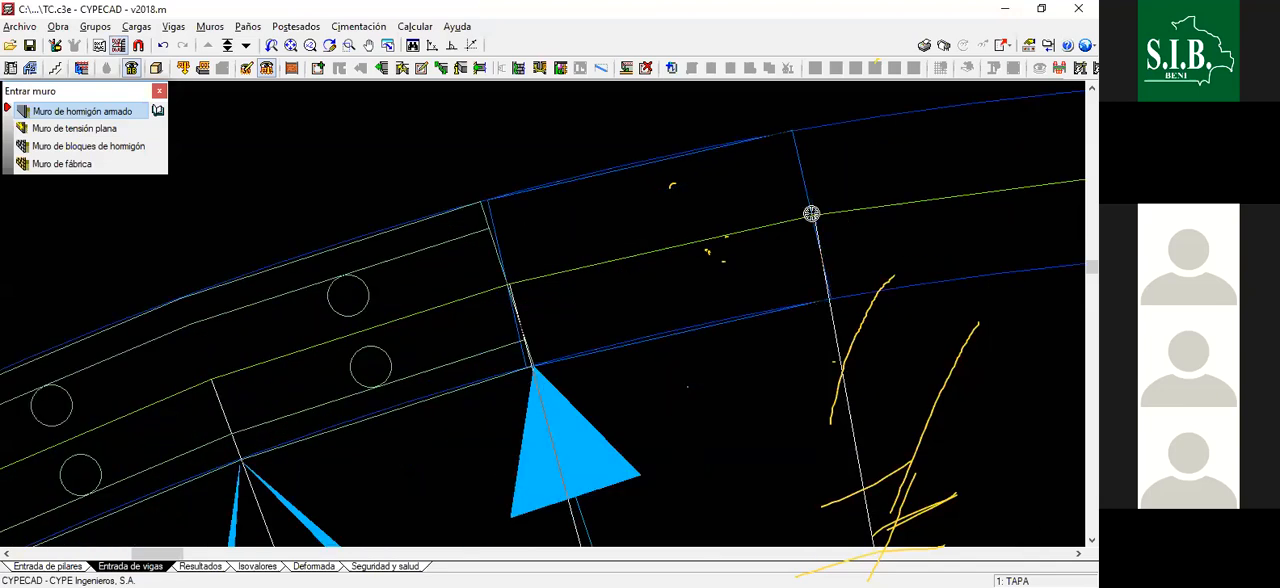
click(813, 215)
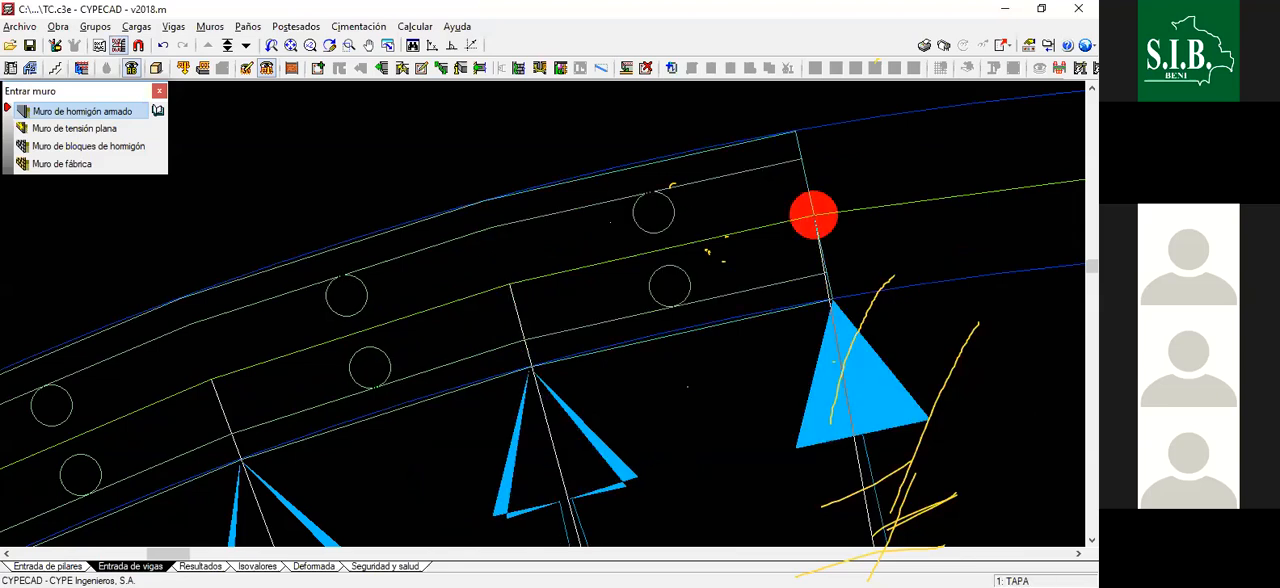
- Draw the wall segment from the sixteenth radial line to the last one before the vertical radial line
scroll(761, 227, down, 2)
scroll(757, 220, down, 1)
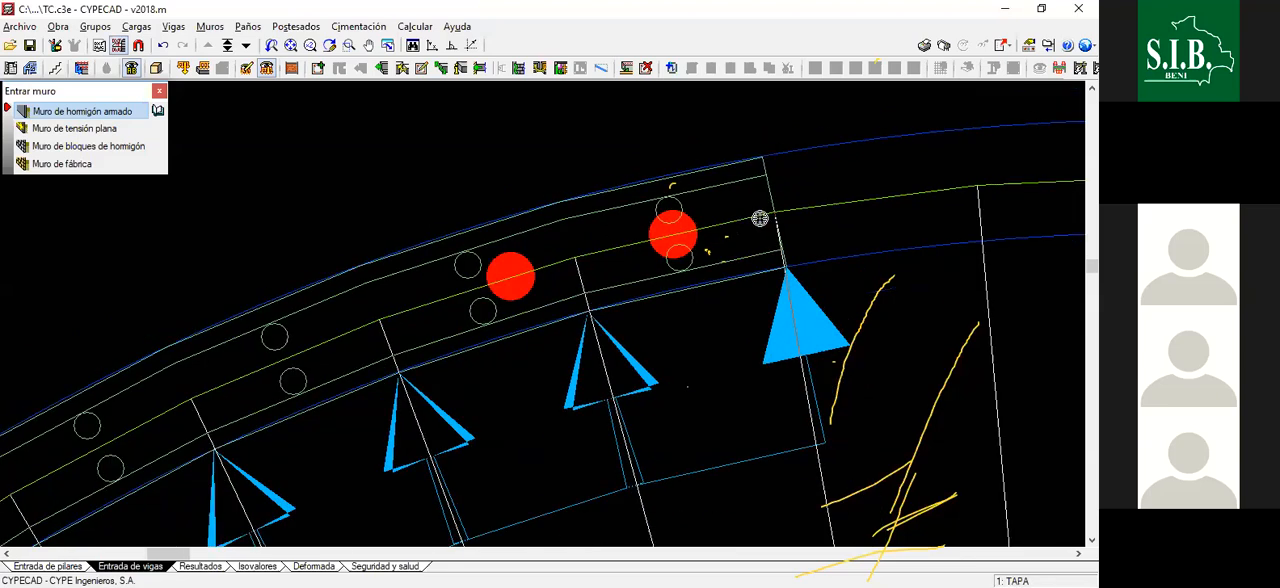
scroll(760, 224, down, 1)
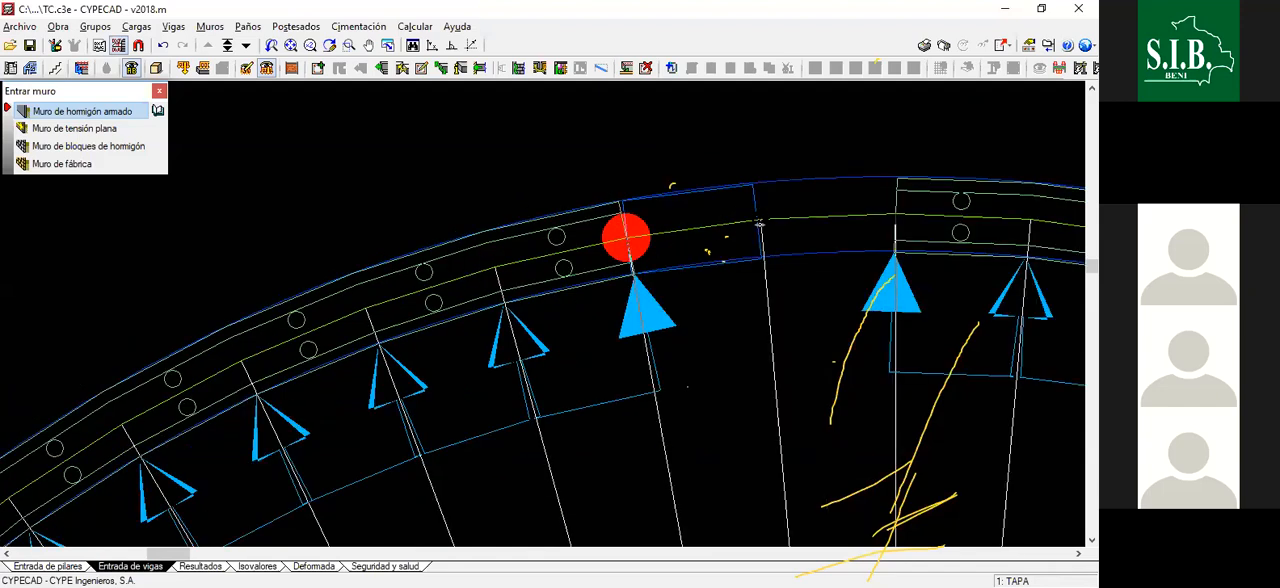
scroll(645, 247, up, 1)
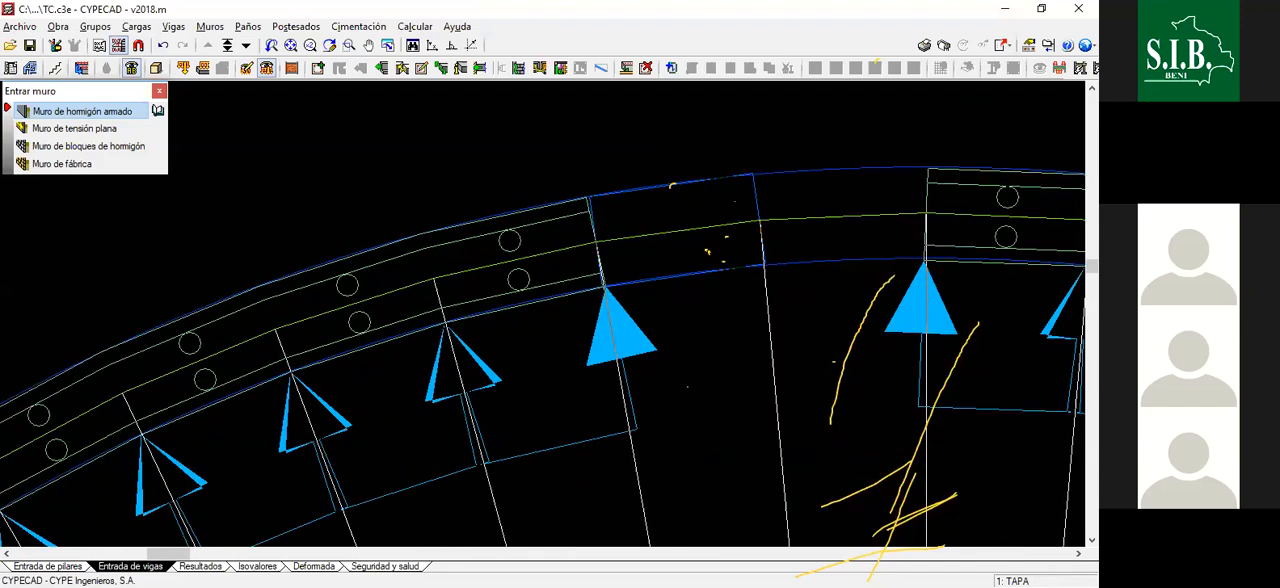
- Close the wall ring with a final segment ending at the vertical radial line, where the first wall starts
scroll(835, 217, down, 1)
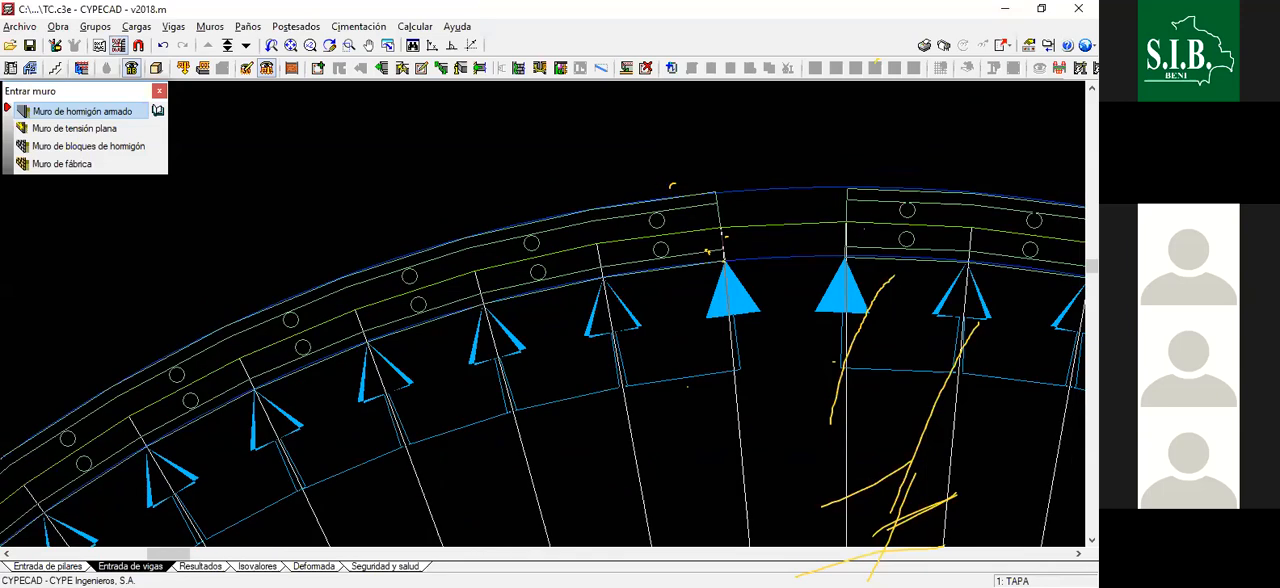
scroll(835, 160, up, 1)
scroll(843, 237, up, 1)
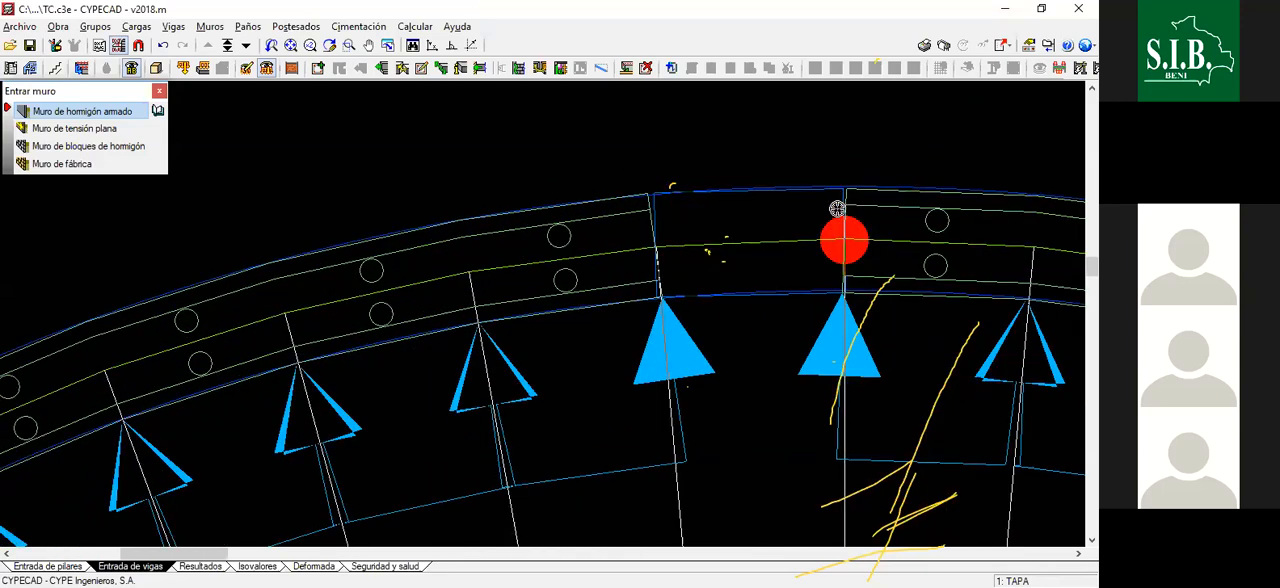
click(843, 240)
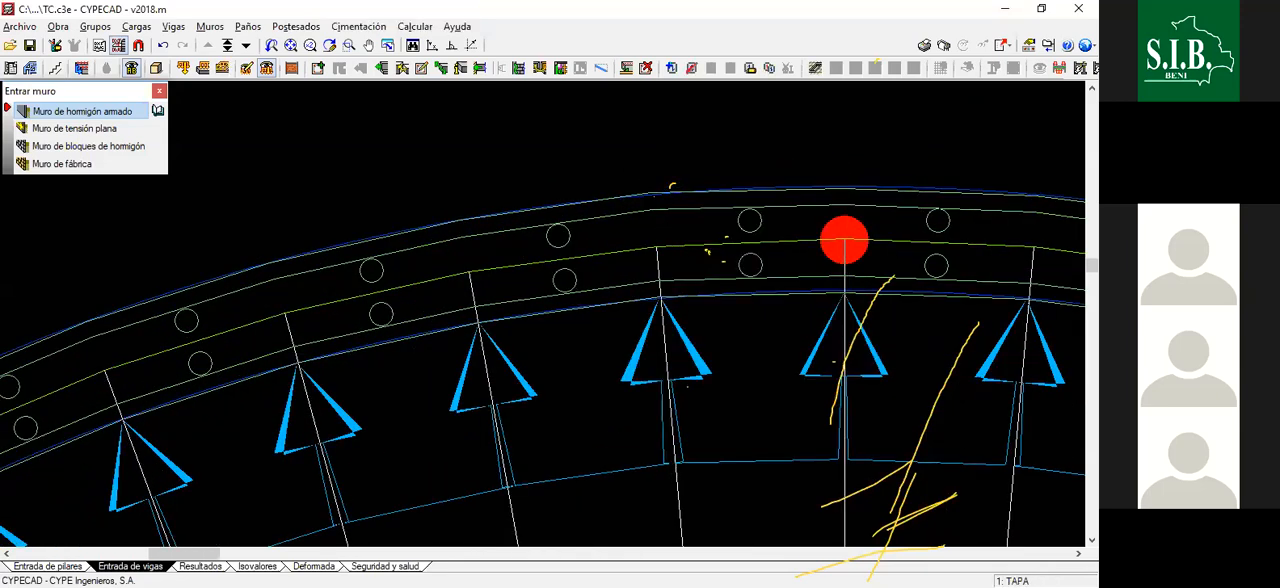
- Finish entering walls and hide the TANQUE CIRCULAR view of the DWG template
scroll(630, 165, down, 1)
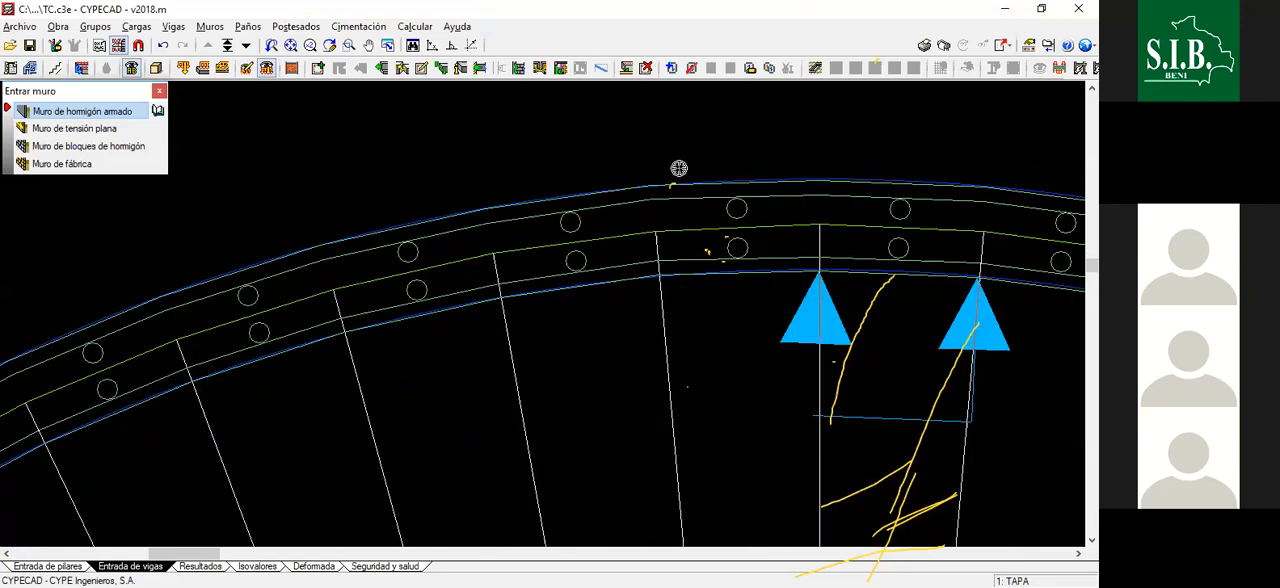
scroll(719, 294, down, 3)
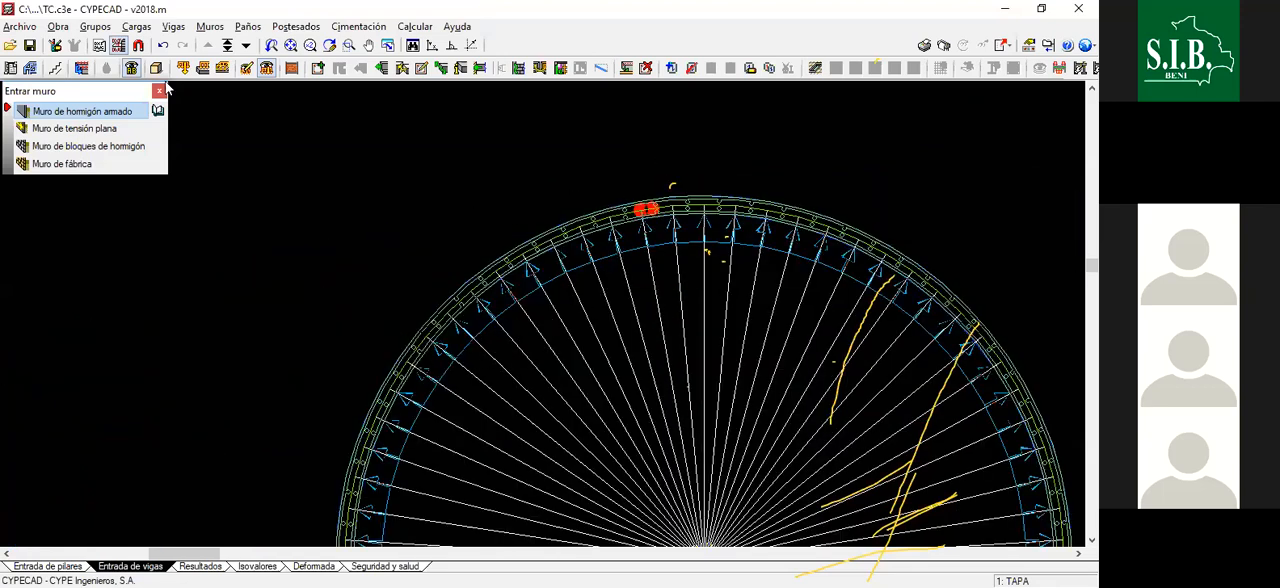
click(163, 46)
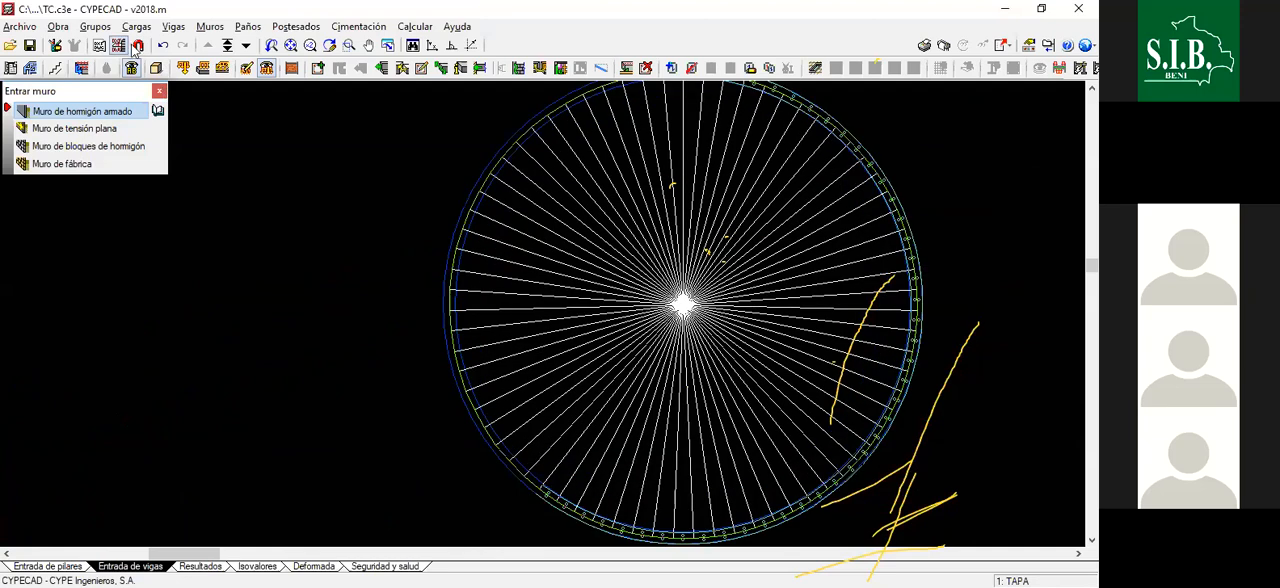
key(F4)
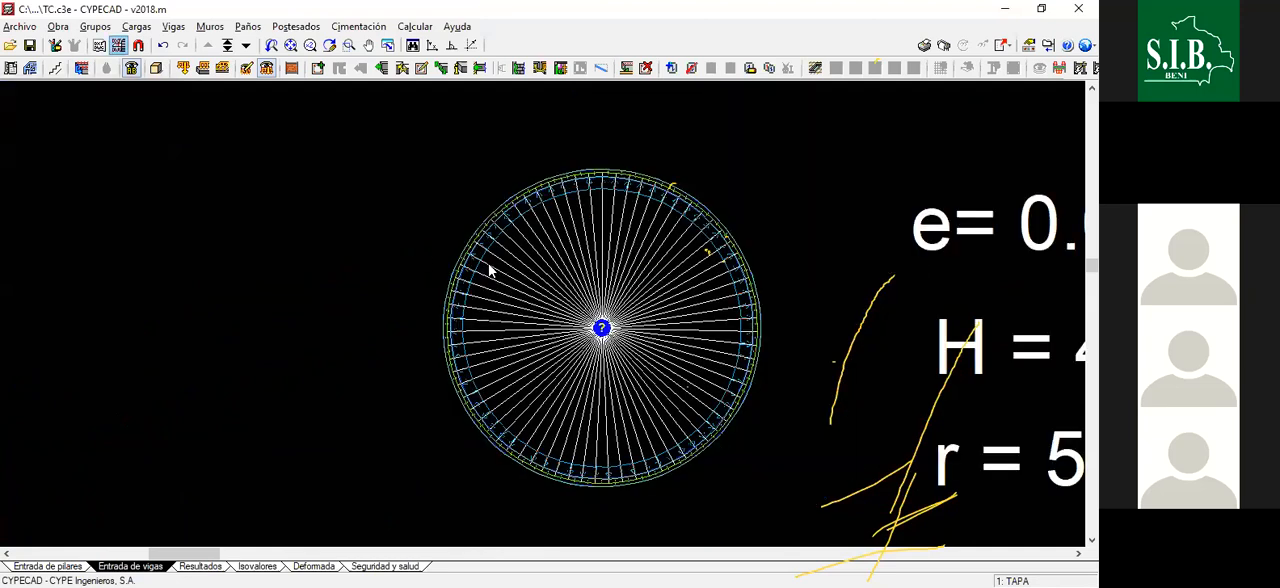
click(487, 362)
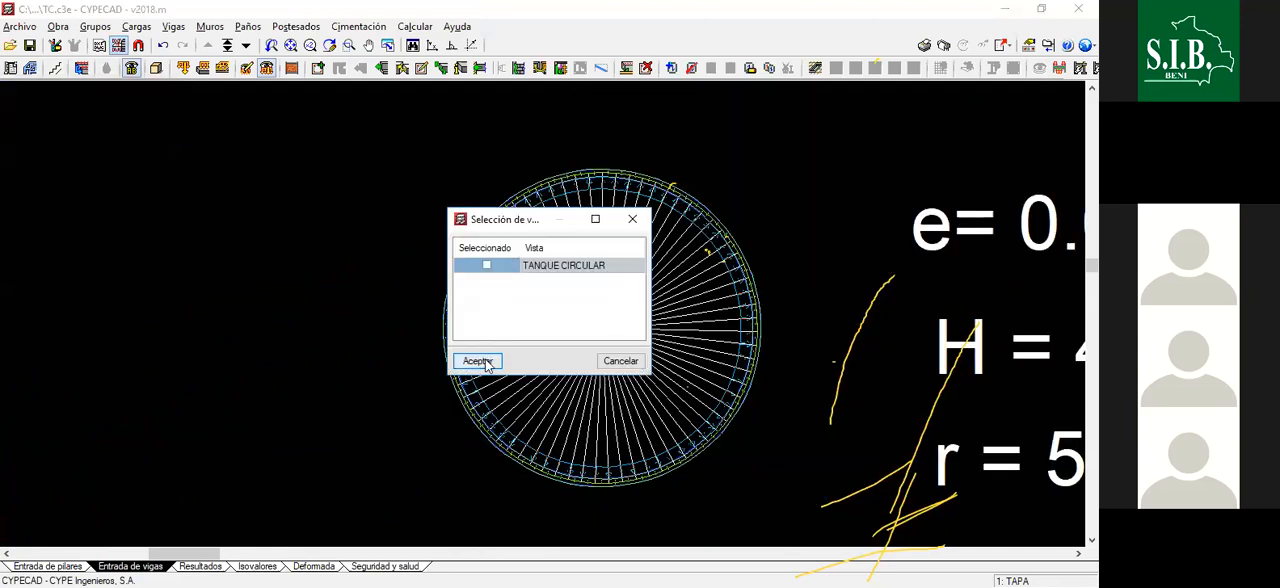
- Examine the complete ring of walls and its pressure arrows in the TAPA plan
scroll(603, 280, up, 2)
scroll(534, 212, down, 2)
scroll(586, 266, up, 5)
scroll(560, 230, down, 5)
scroll(592, 260, up, 1)
scroll(575, 260, up, 4)
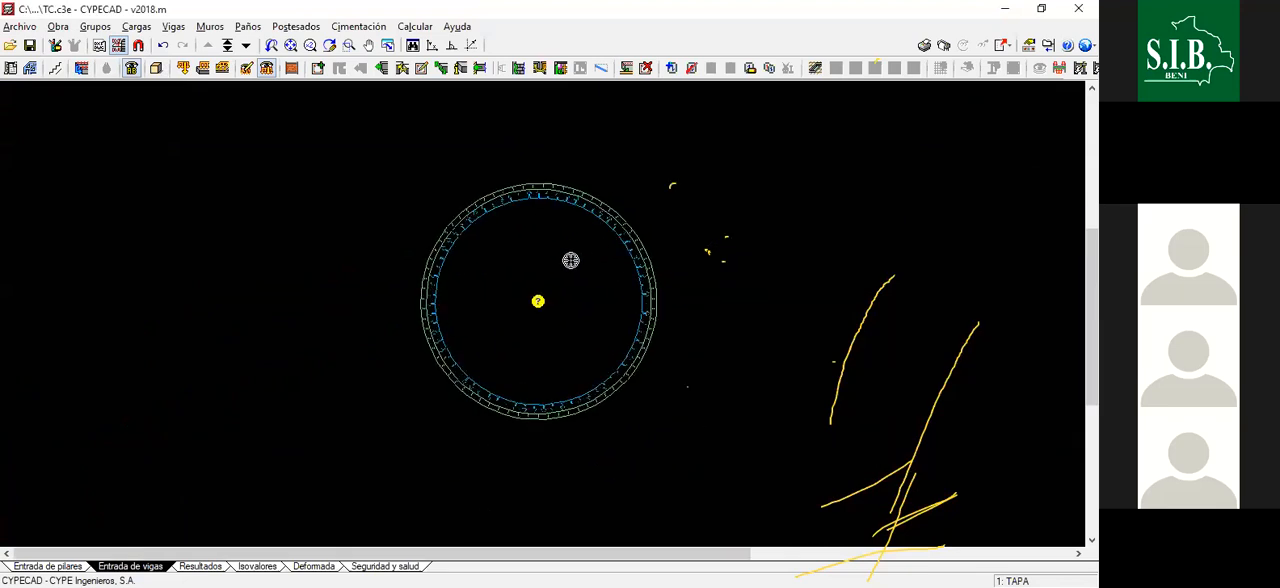
scroll(595, 251, down, 2)
scroll(589, 251, up, 4)
scroll(645, 234, up, 2)
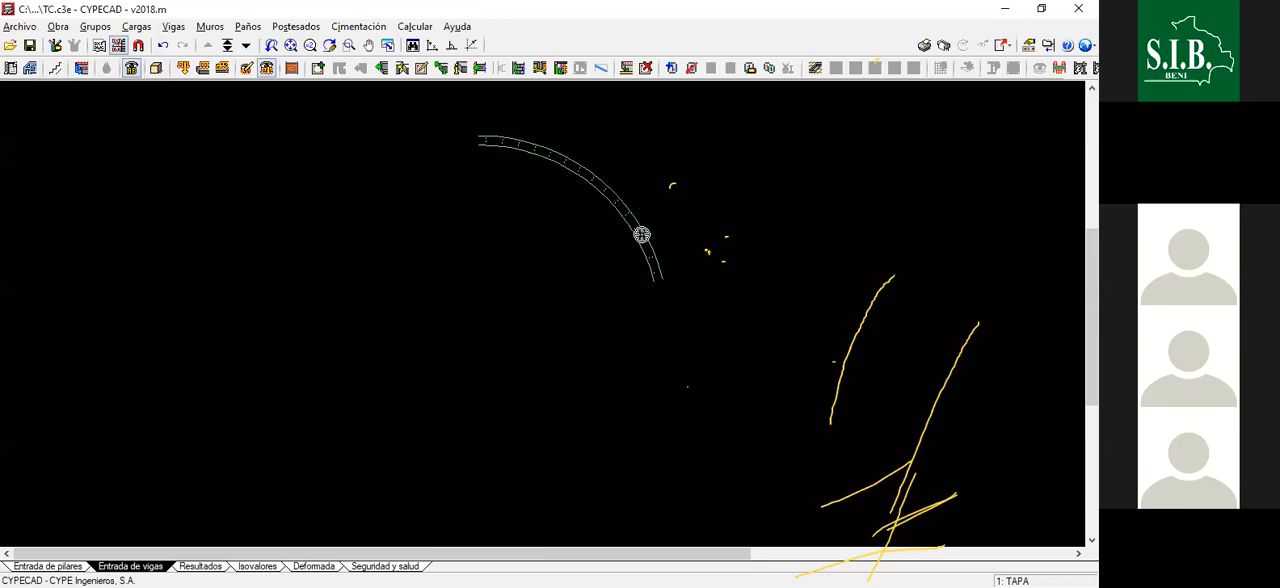
scroll(655, 300, down, 3)
scroll(878, 322, up, 2)
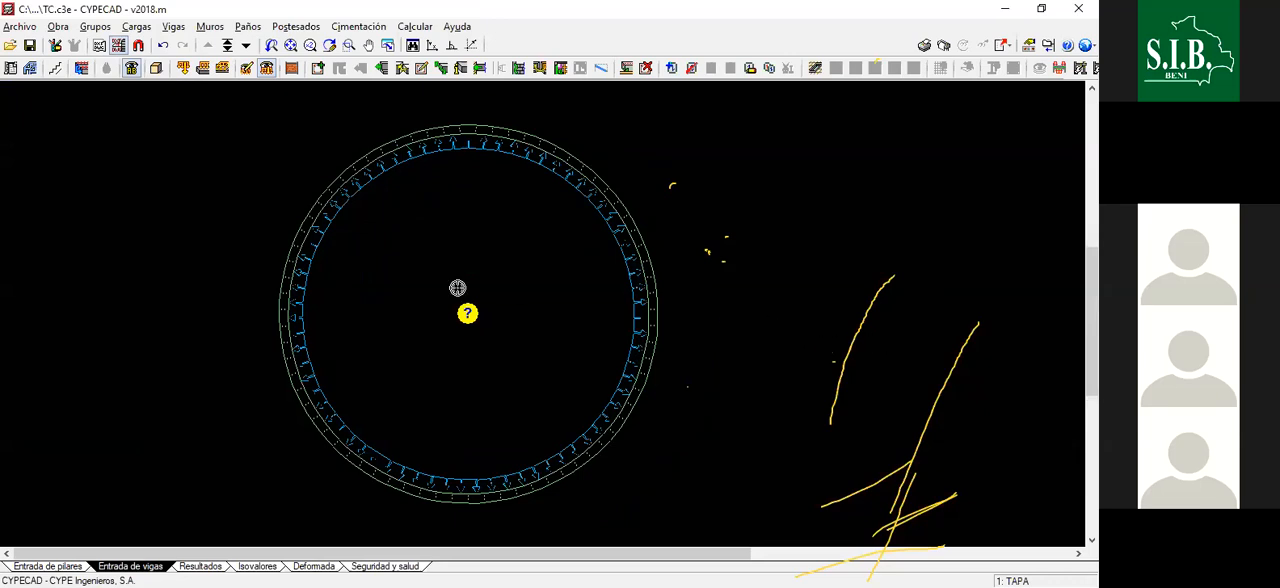
scroll(486, 228, up, 1)
scroll(517, 287, up, 1)
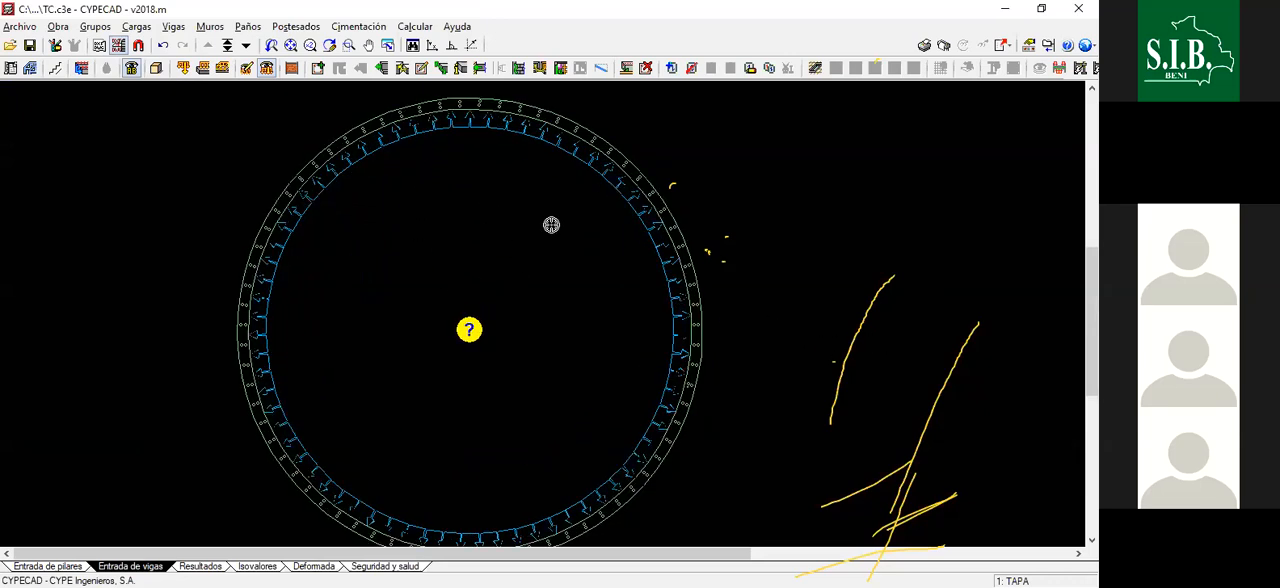
- Go down to the Cimentación group to check the earth and water pressures around the ring, and return to TAPA
click(246, 47)
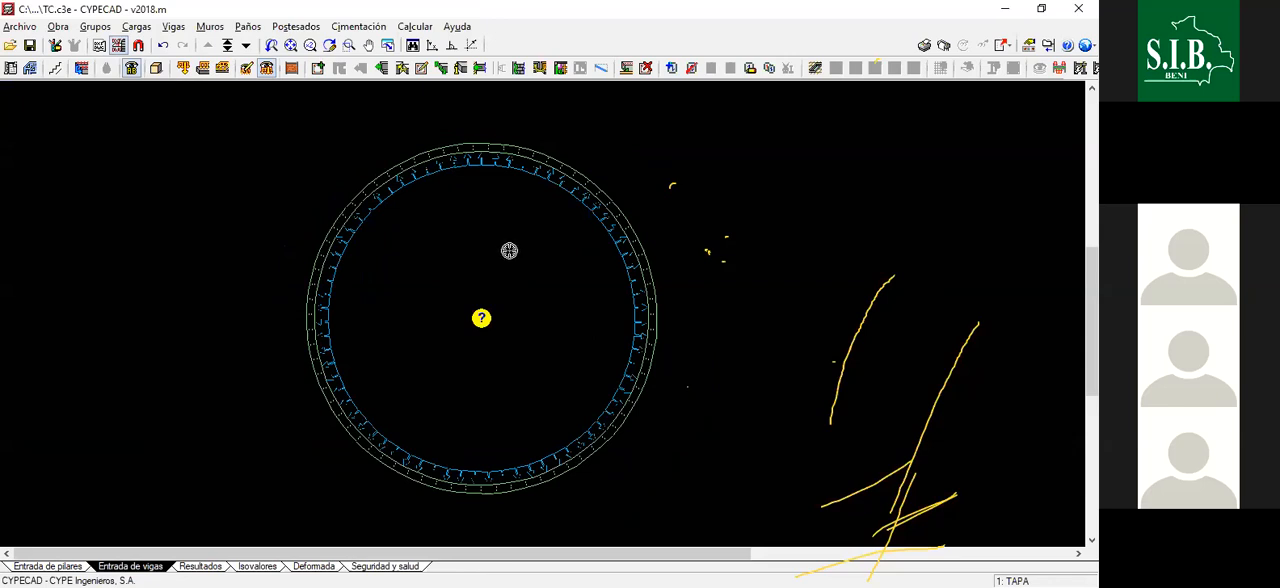
scroll(598, 255, up, 1)
scroll(604, 276, down, 1)
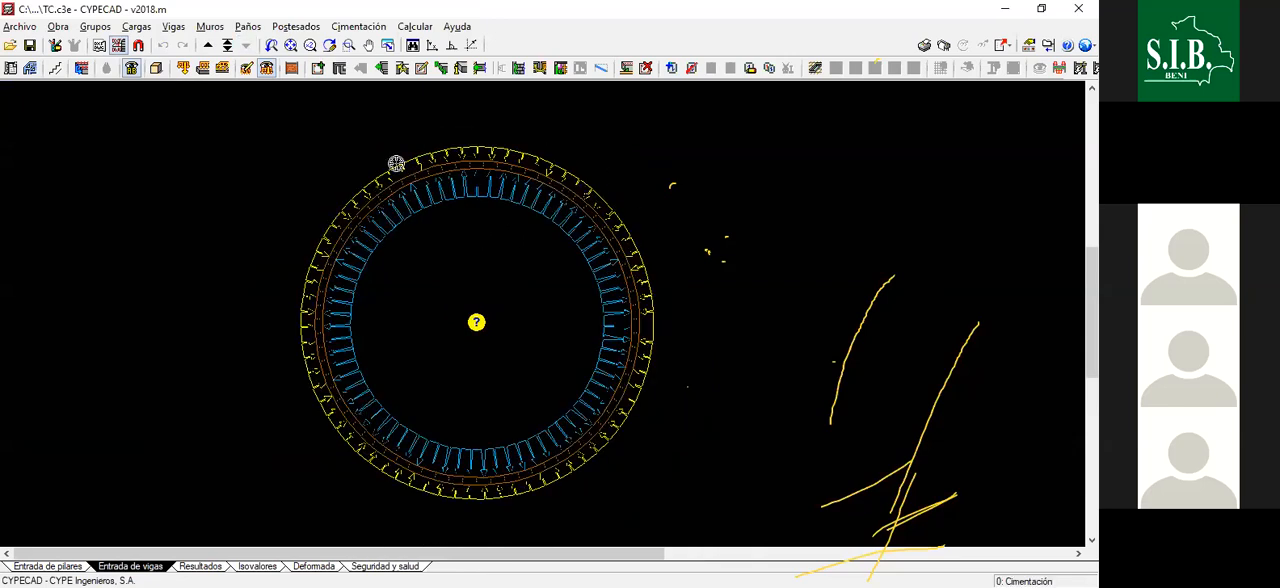
scroll(397, 163, down, 1)
scroll(560, 178, up, 1)
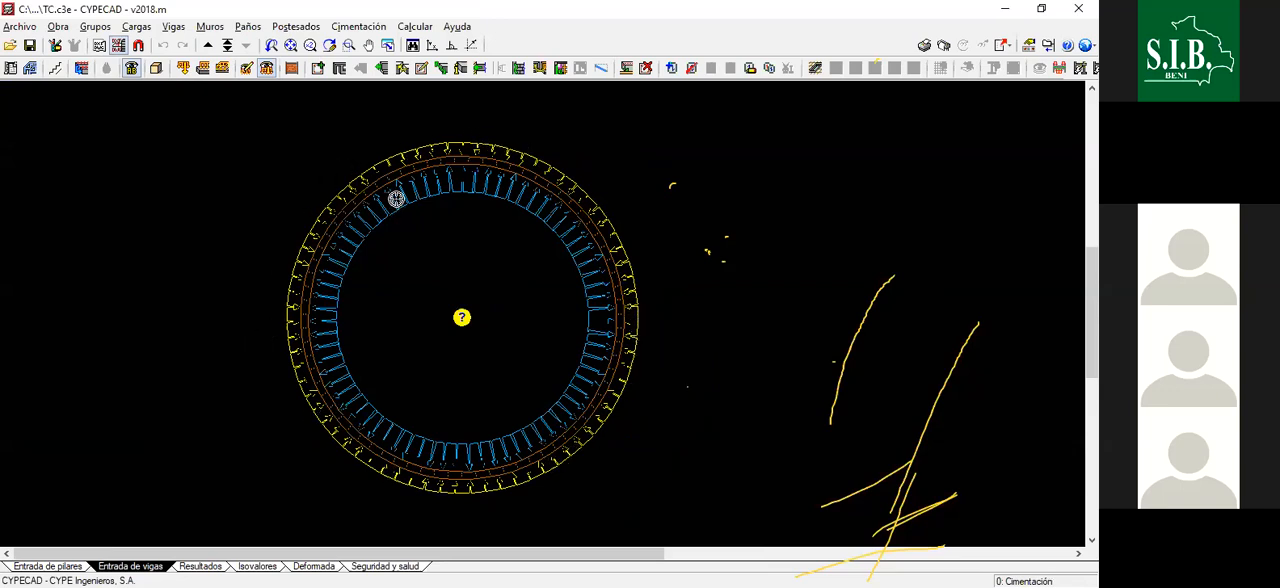
scroll(408, 210, up, 1)
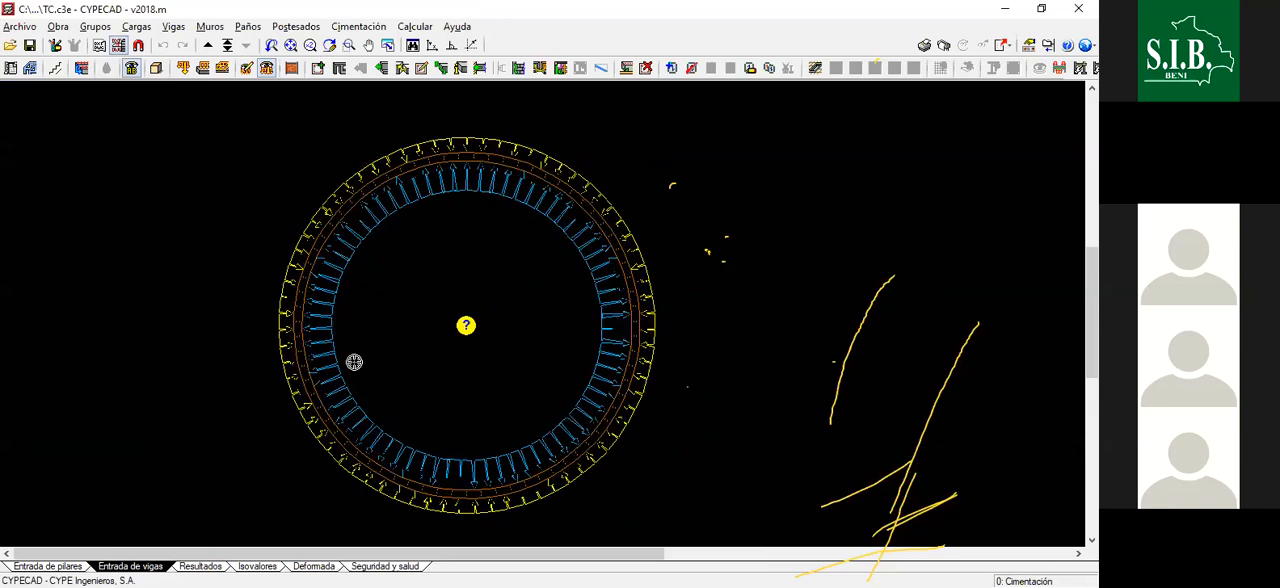
click(207, 45)
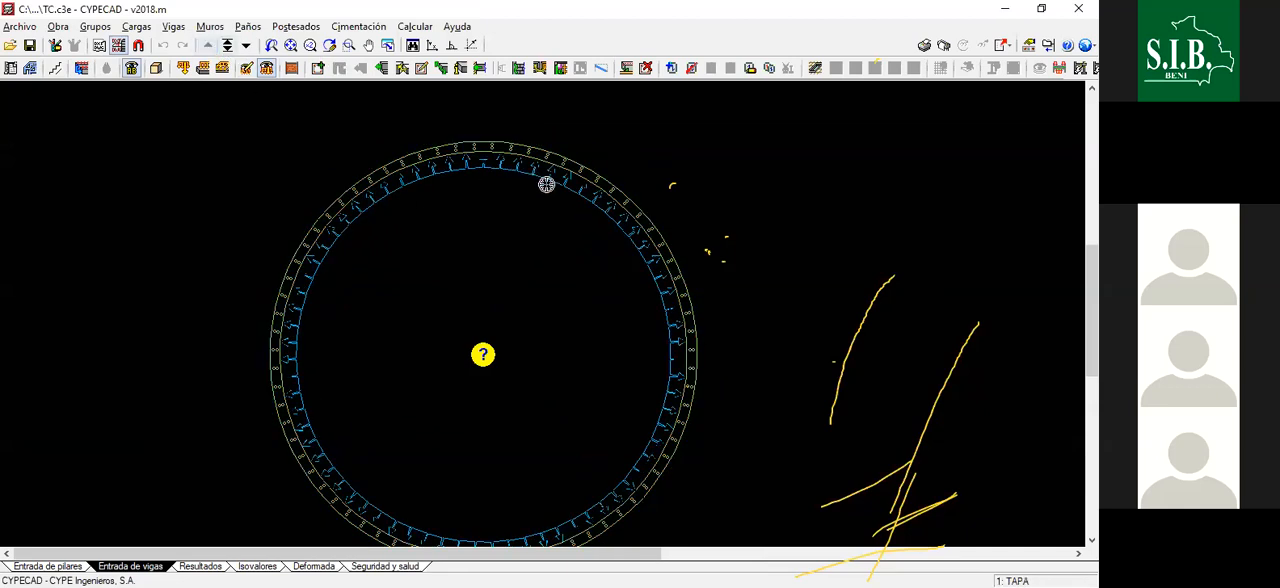
scroll(546, 183, down, 1)
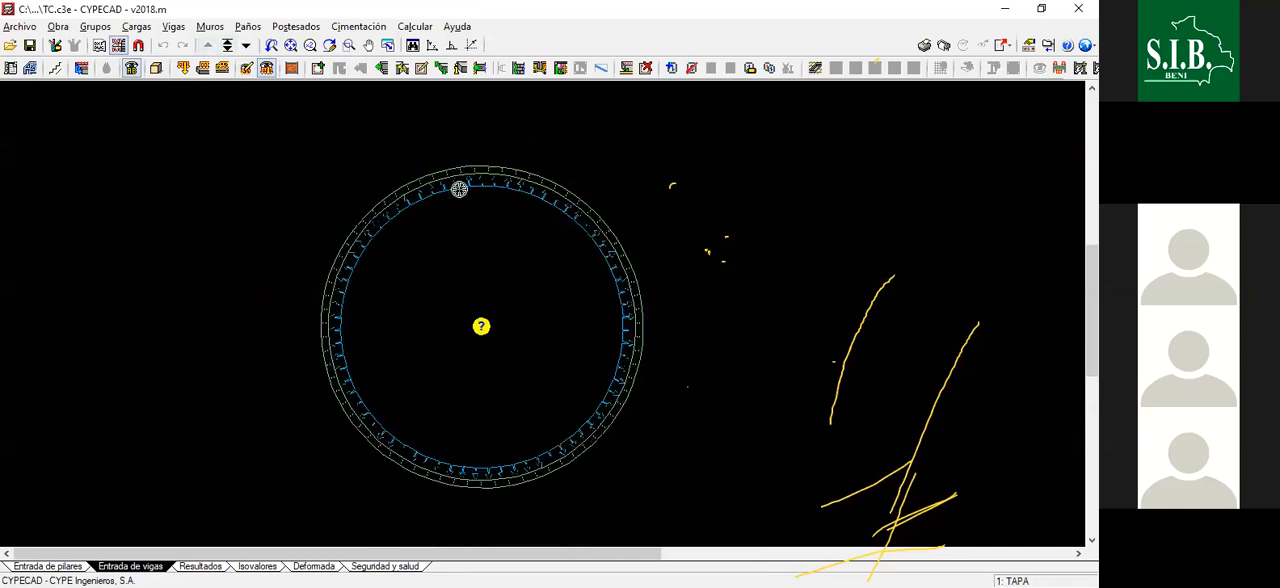
scroll(510, 365, down, 3)
scroll(653, 358, up, 2)
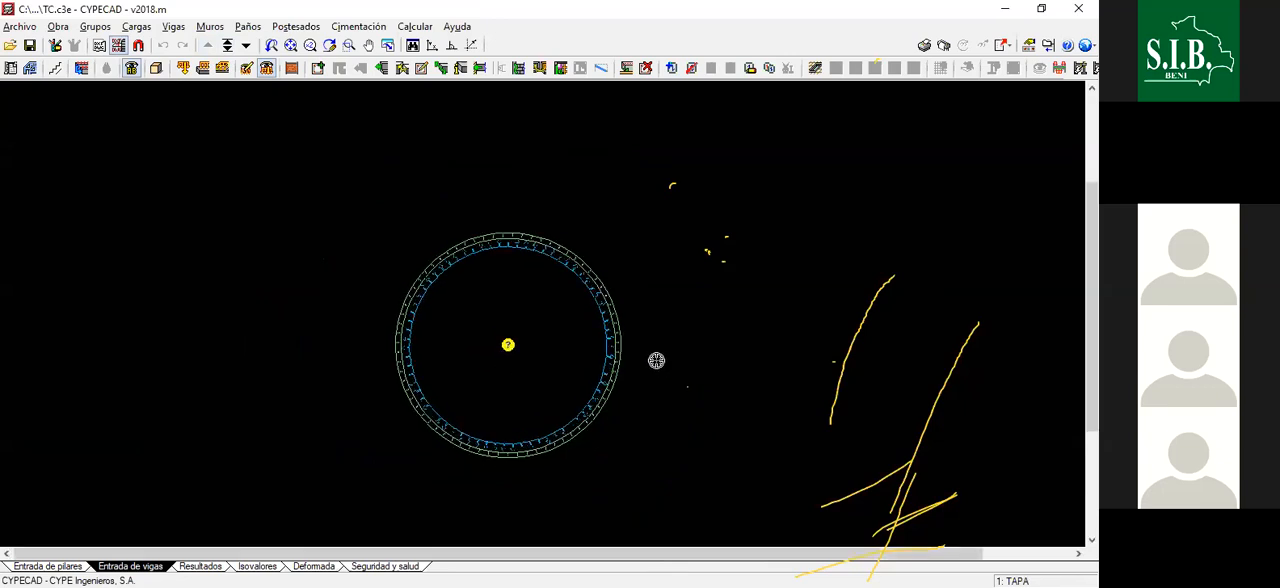
scroll(516, 208, up, 2)
scroll(515, 197, up, 3)
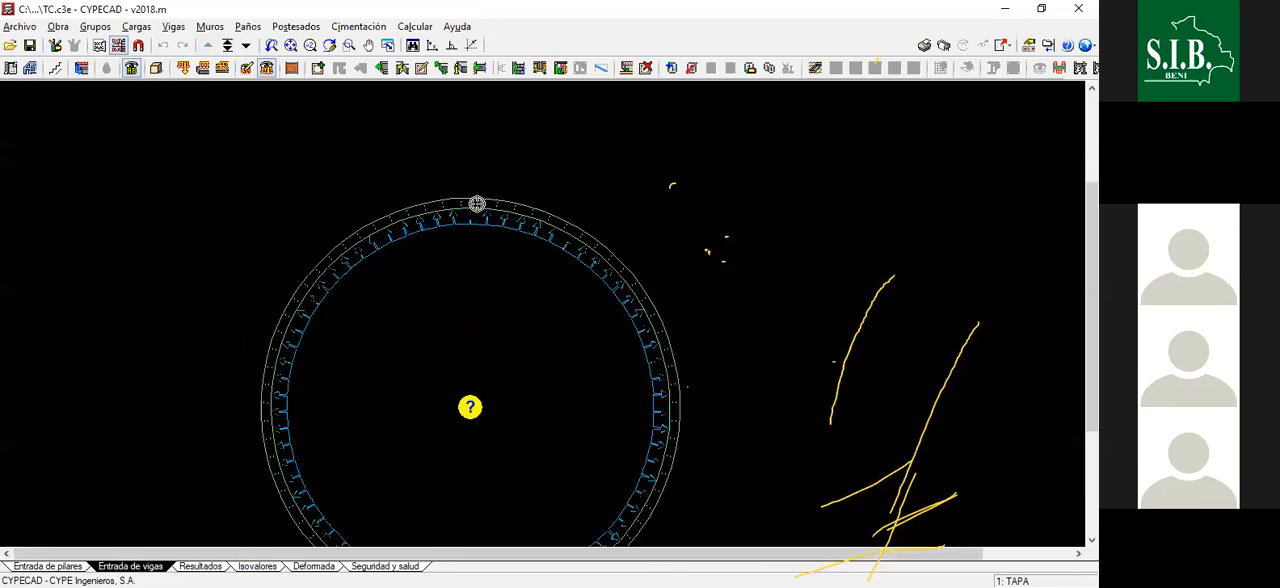
scroll(457, 251, up, 1)
scroll(457, 252, down, 5)
scroll(457, 252, up, 1)
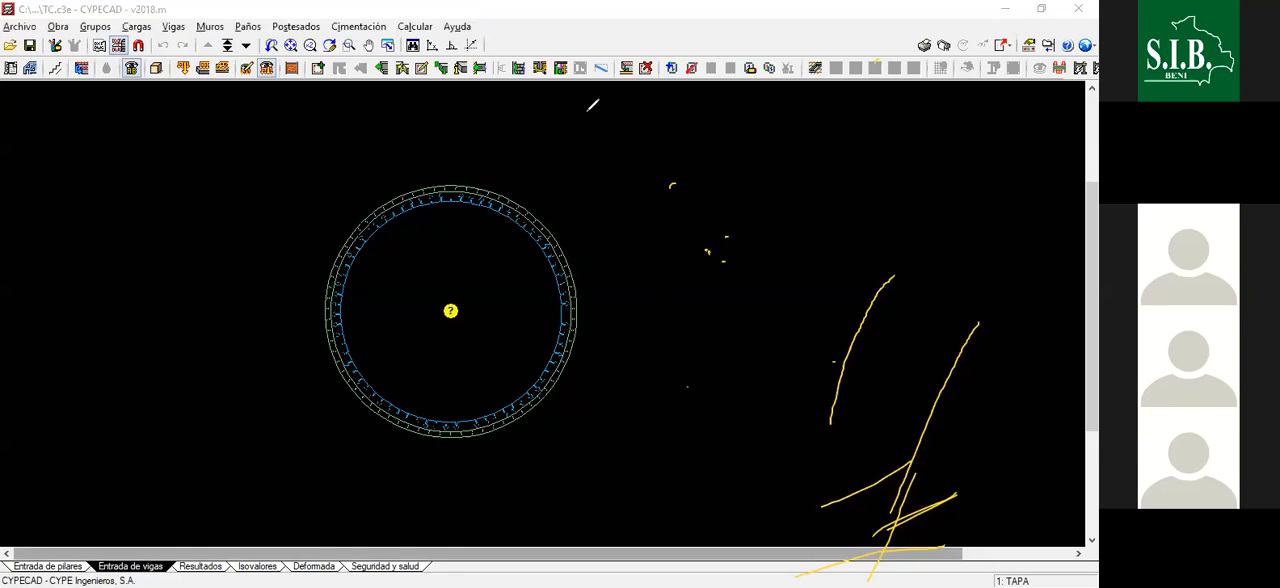
mouse_move(707, 193)
mouse_down()
mouse_move(640, 193)
mouse_move(706, 270)
mouse_move(712, 245)
mouse_up()
drag(662, 336, 685, 318)
drag(667, 411, 696, 378)
drag(791, 379, 851, 355)
mouse_move(777, 332)
mouse_down()
mouse_move(985, 337)
mouse_move(827, 578)
mouse_move(999, 557)
mouse_move(746, 471)
mouse_move(648, 577)
mouse_move(773, 503)
mouse_up()
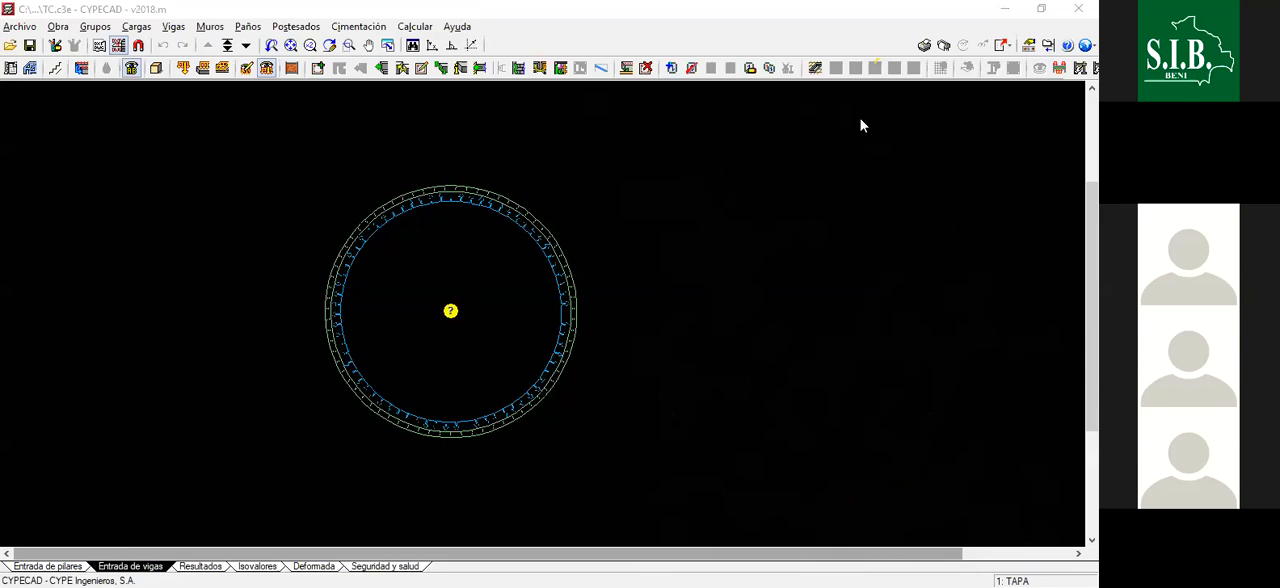
scroll(597, 294, down, 5)
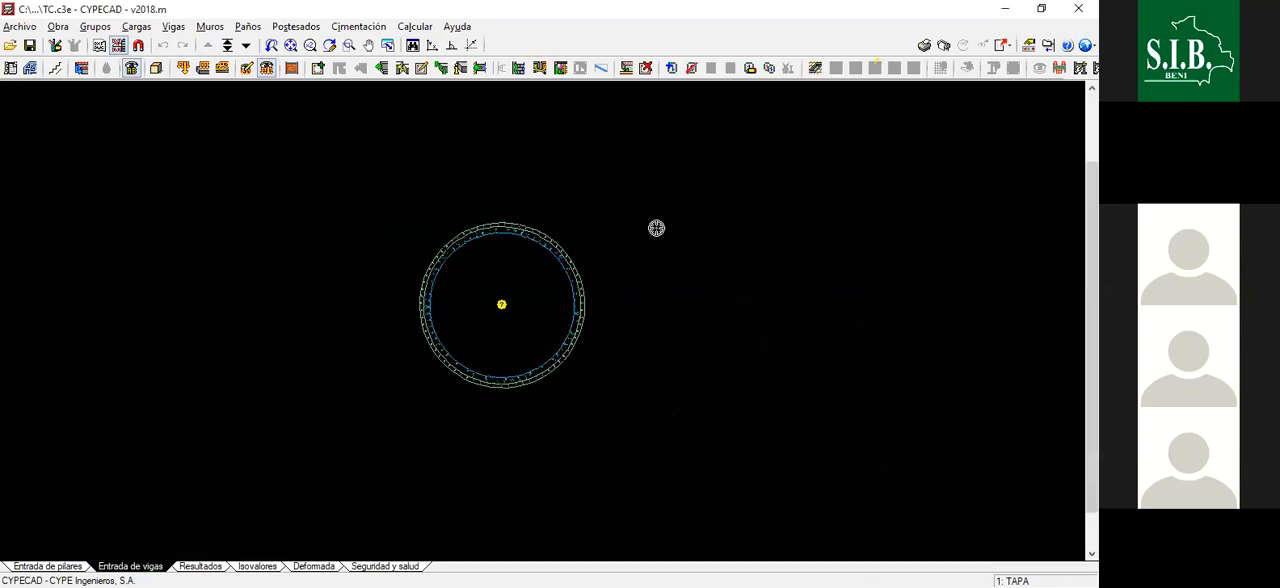
scroll(620, 245, up, 5)
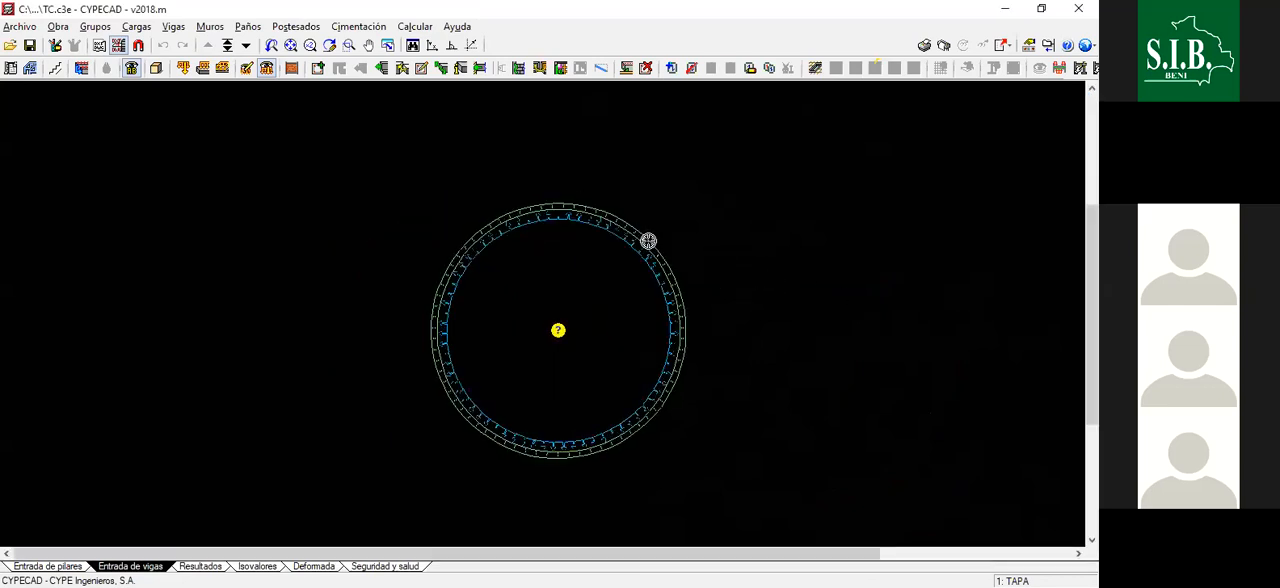
scroll(640, 245, down, 1)
scroll(477, 226, up, 1)
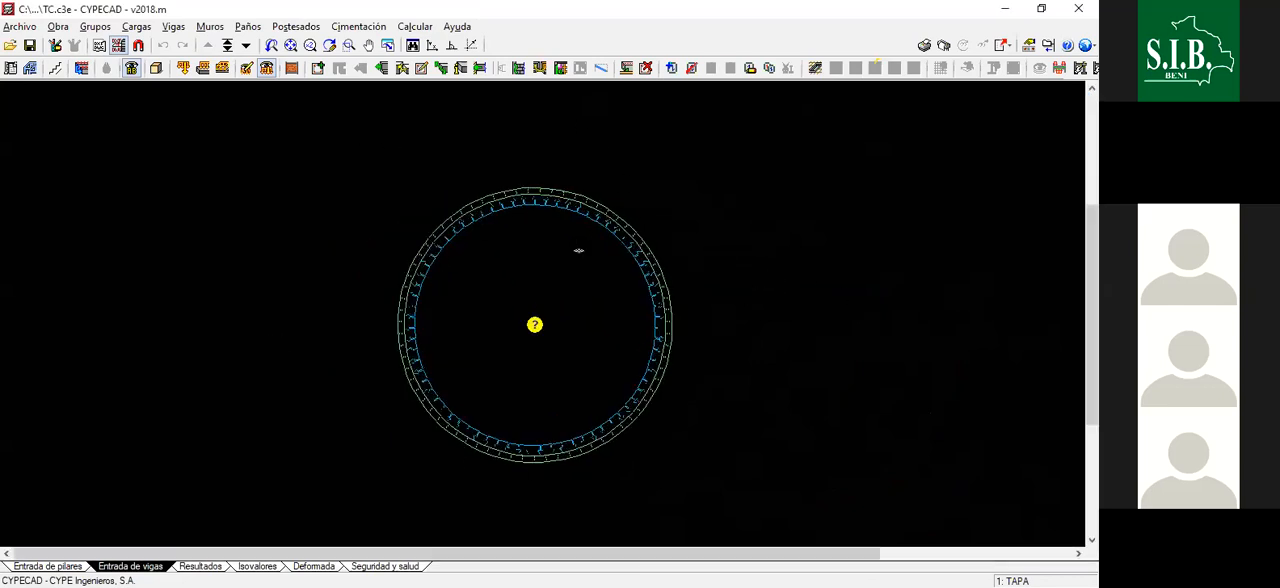
scroll(560, 208, up, 3)
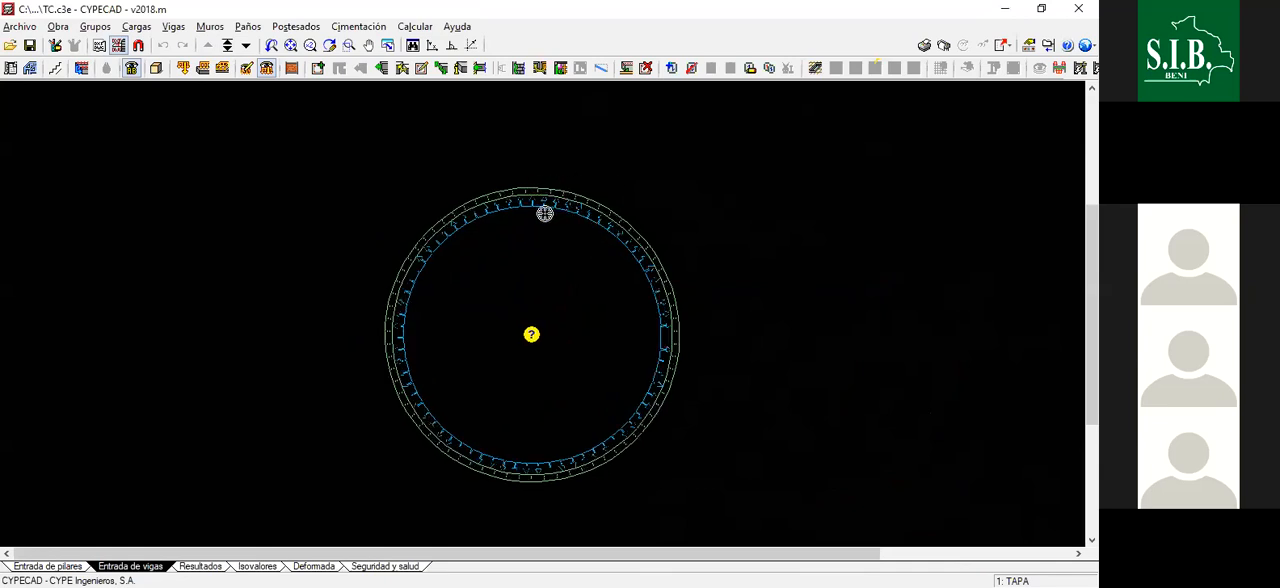
scroll(429, 251, up, 3)
scroll(206, 177, down, 4)
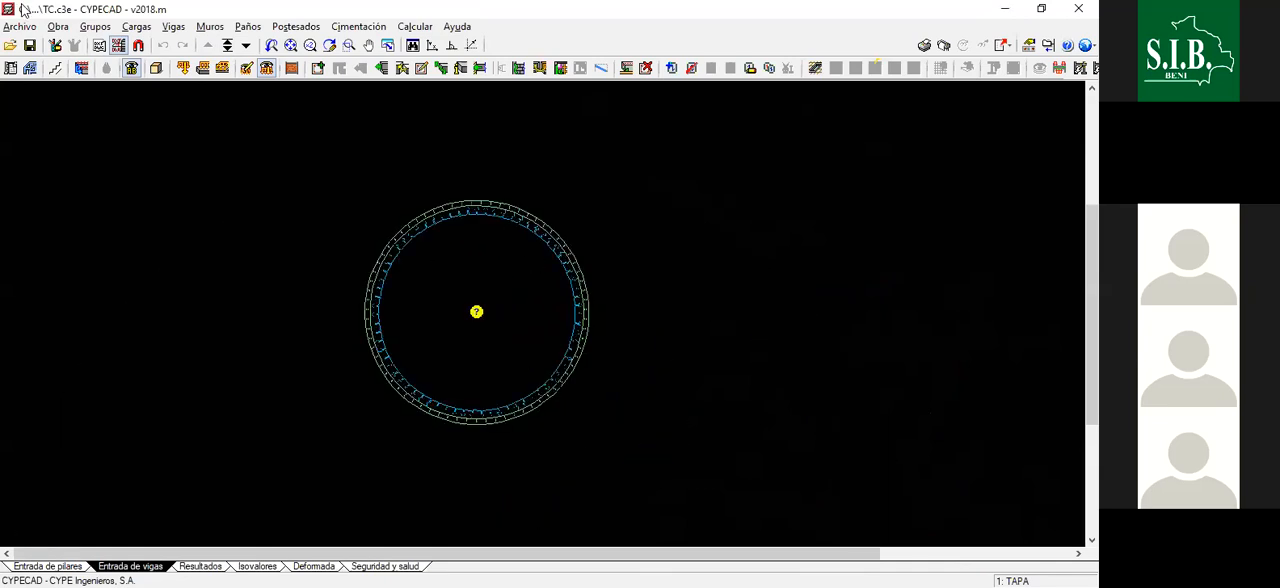
scroll(163, 87, up, 1)
- Open the 3D model of the tank and inspect the closed wall ring from above
click(159, 70)
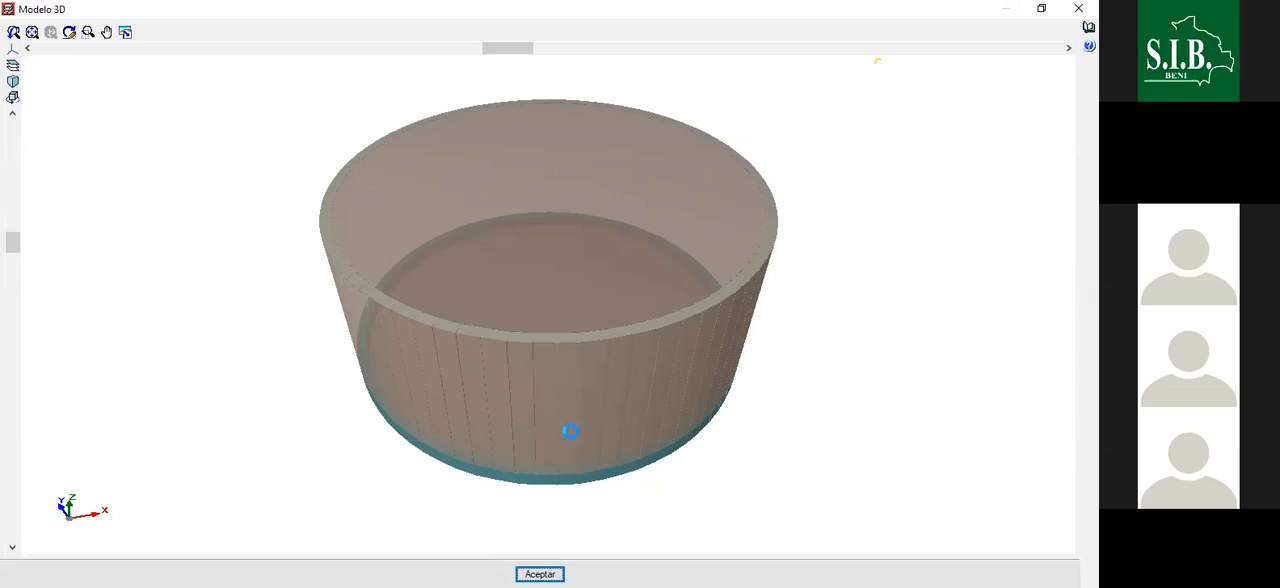
scroll(618, 185, down, 2)
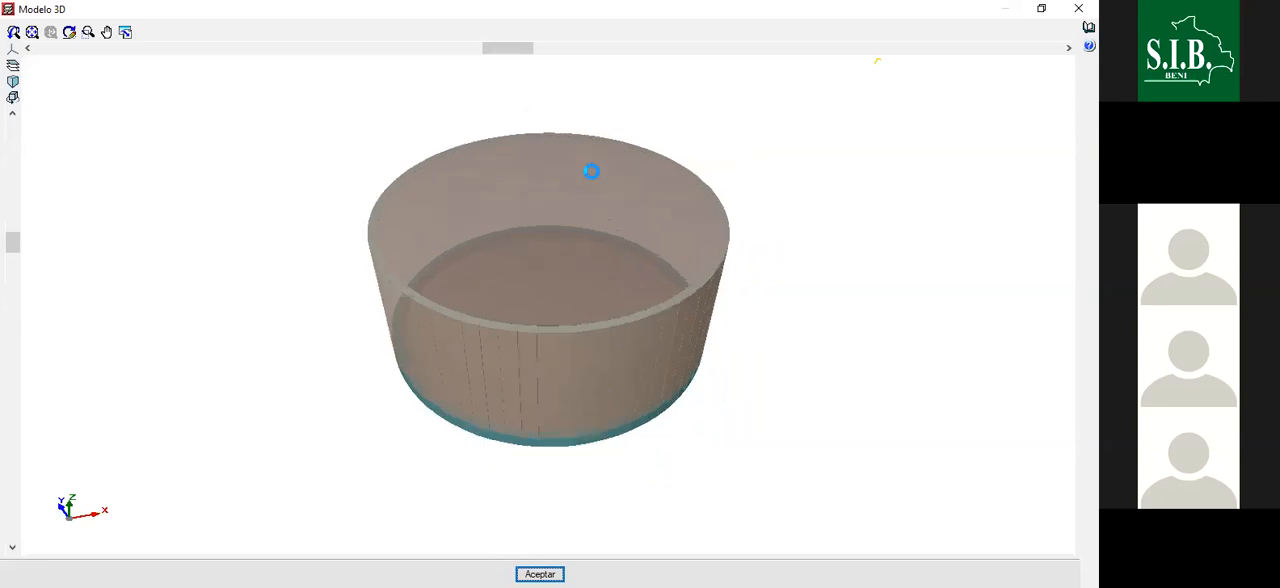
scroll(591, 171, up, 1)
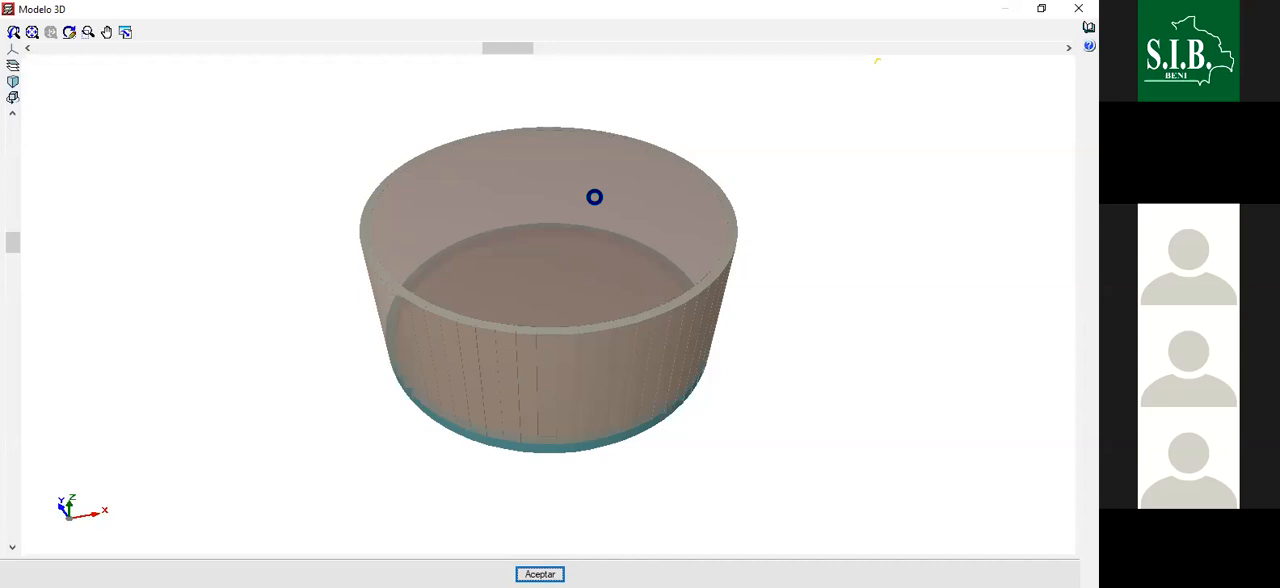
scroll(517, 320, down, 3)
scroll(515, 263, up, 2)
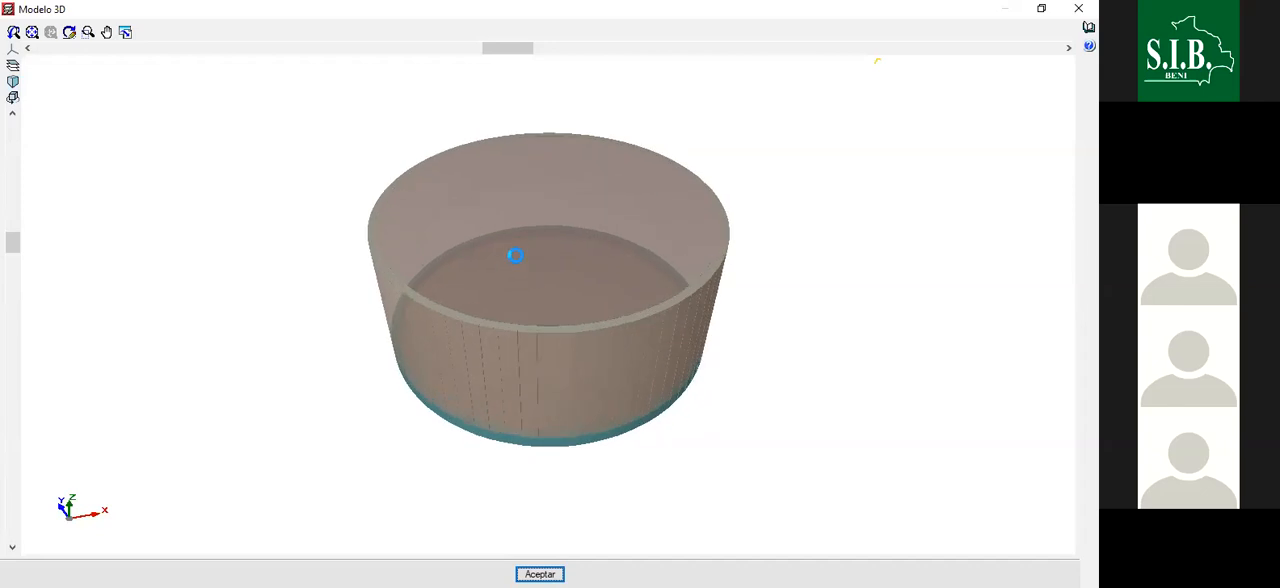
scroll(515, 257, up, 2)
scroll(645, 295, up, 3)
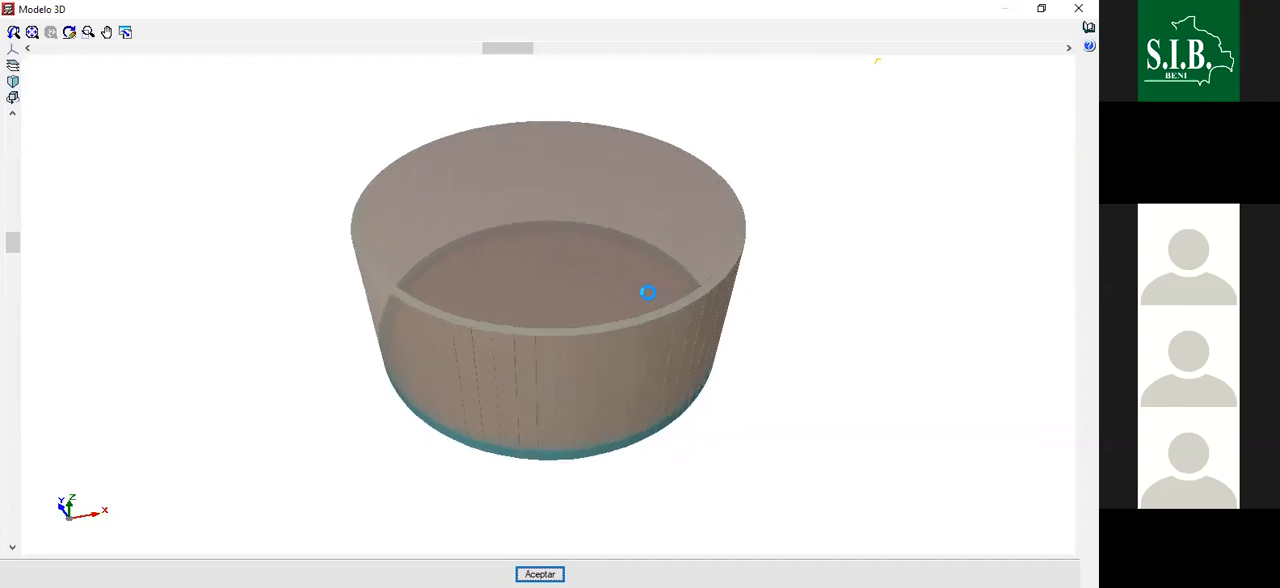
scroll(644, 300, up, 2)
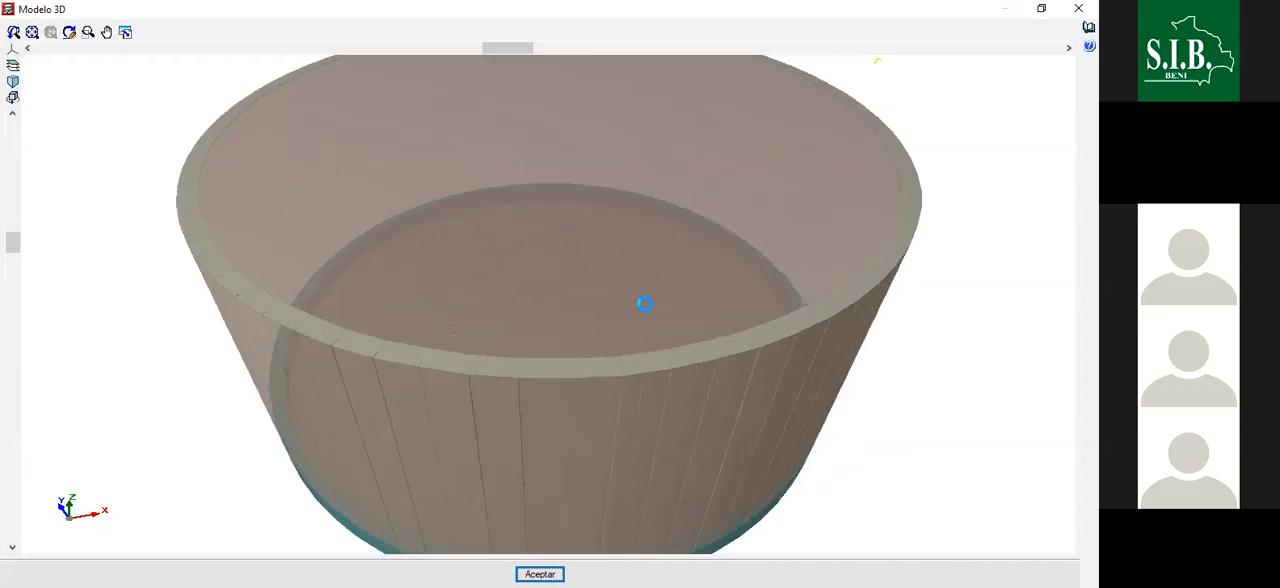
scroll(646, 303, down, 4)
scroll(614, 289, up, 2)
scroll(633, 287, down, 3)
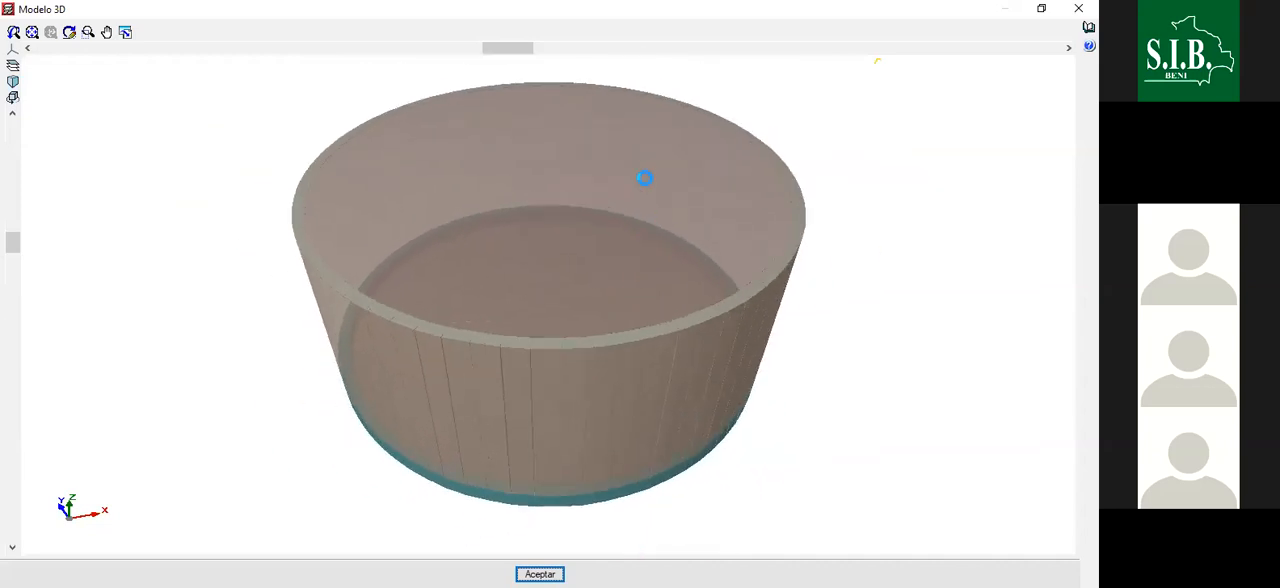
- Examine the tank walls and their base from several sides in the 3D model, and close the 3D view
drag(451, 205, 623, 251)
scroll(525, 262, up, 2)
scroll(526, 264, up, 3)
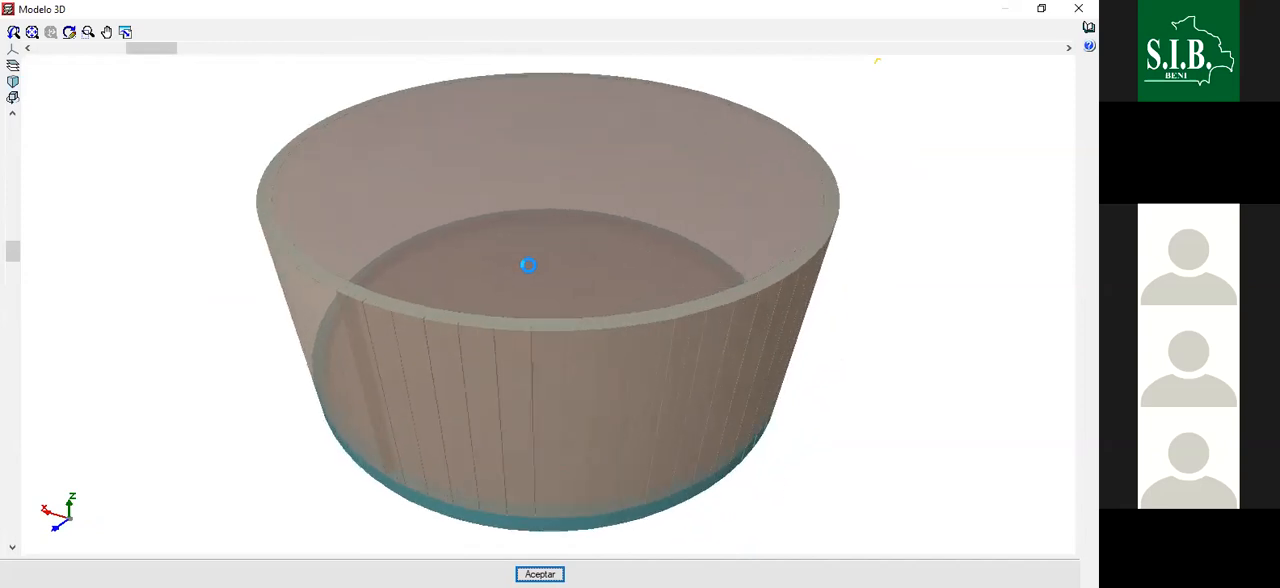
scroll(474, 240, down, 4)
mouse_move(523, 210)
mouse_down()
mouse_move(550, 196)
mouse_move(557, 206)
mouse_move(538, 216)
mouse_up()
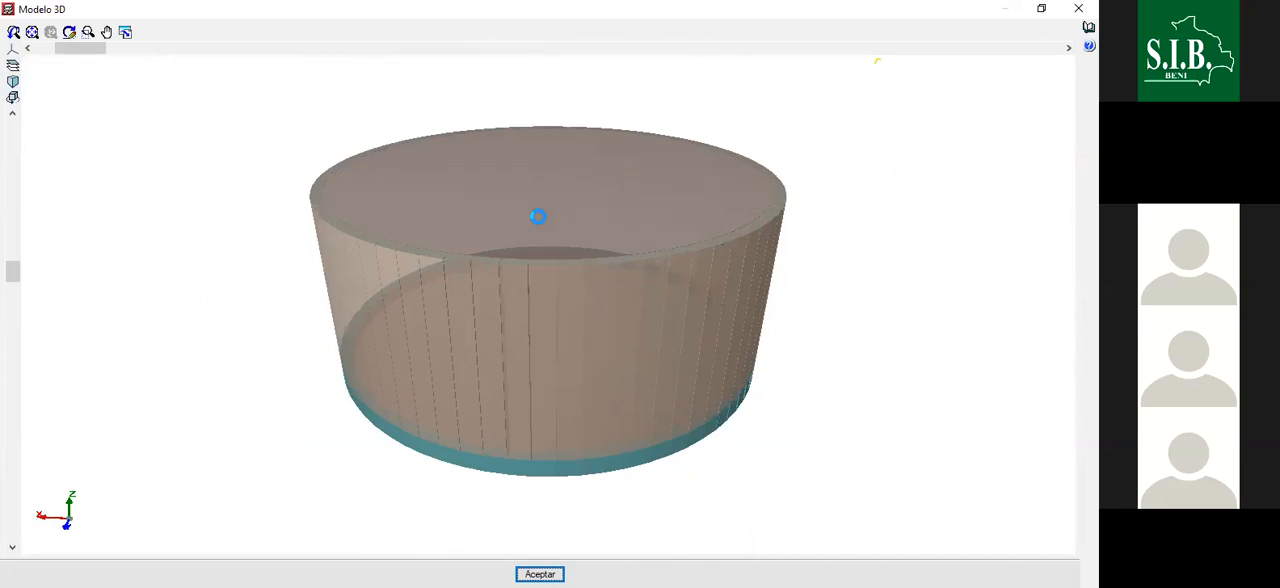
scroll(509, 131, up, 3)
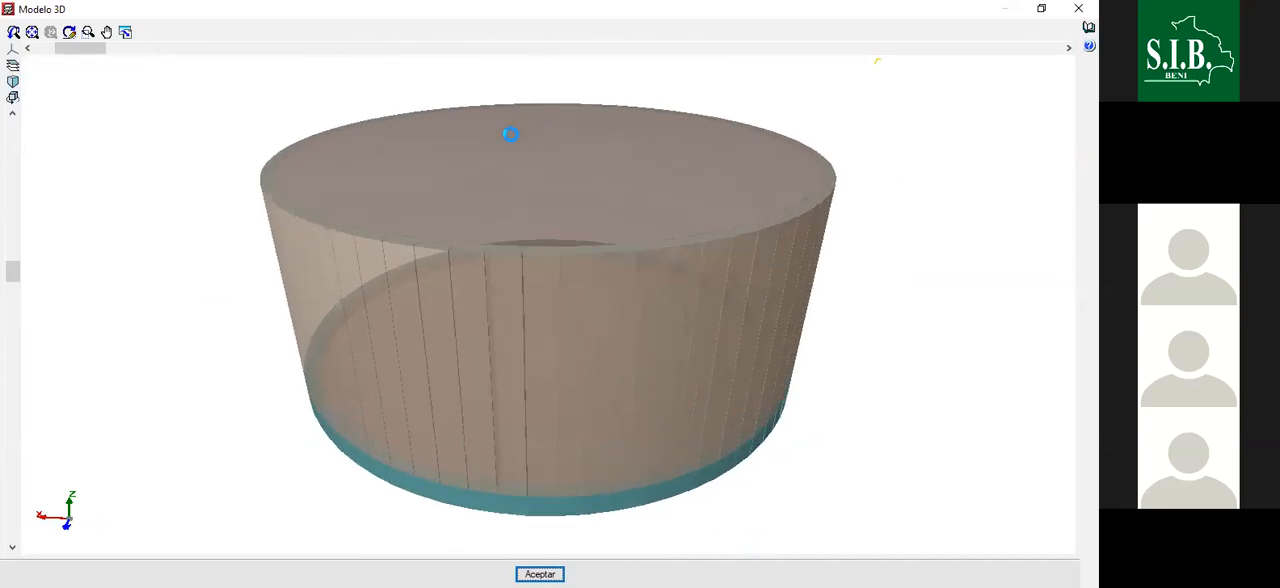
scroll(650, 474, up, 2)
scroll(648, 485, down, 3)
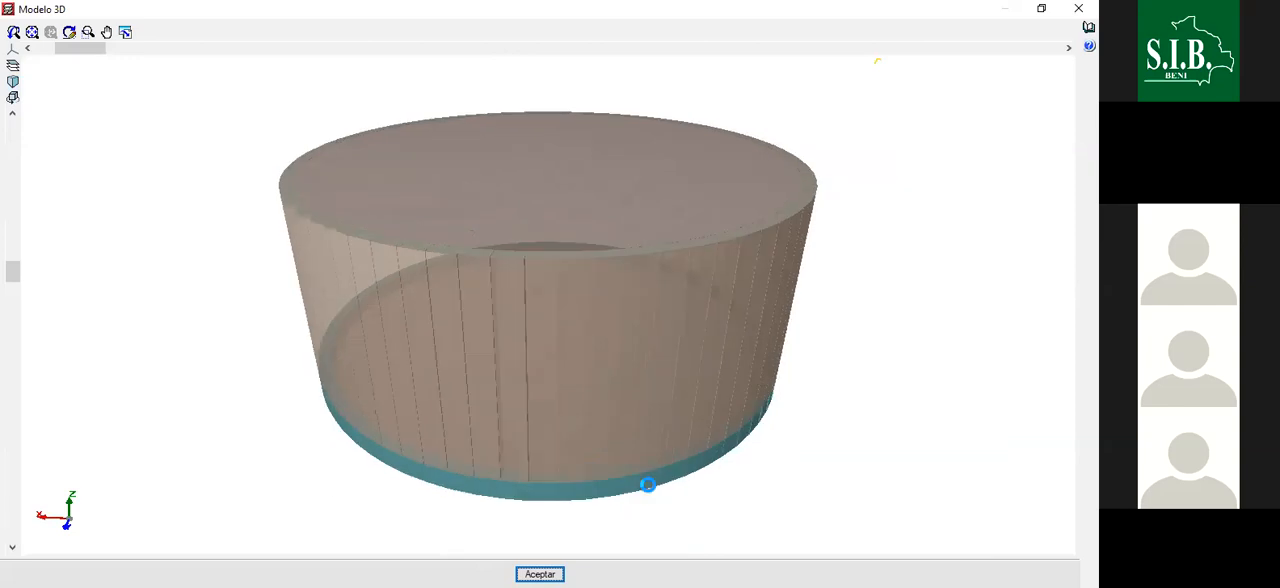
drag(529, 287, 811, 317)
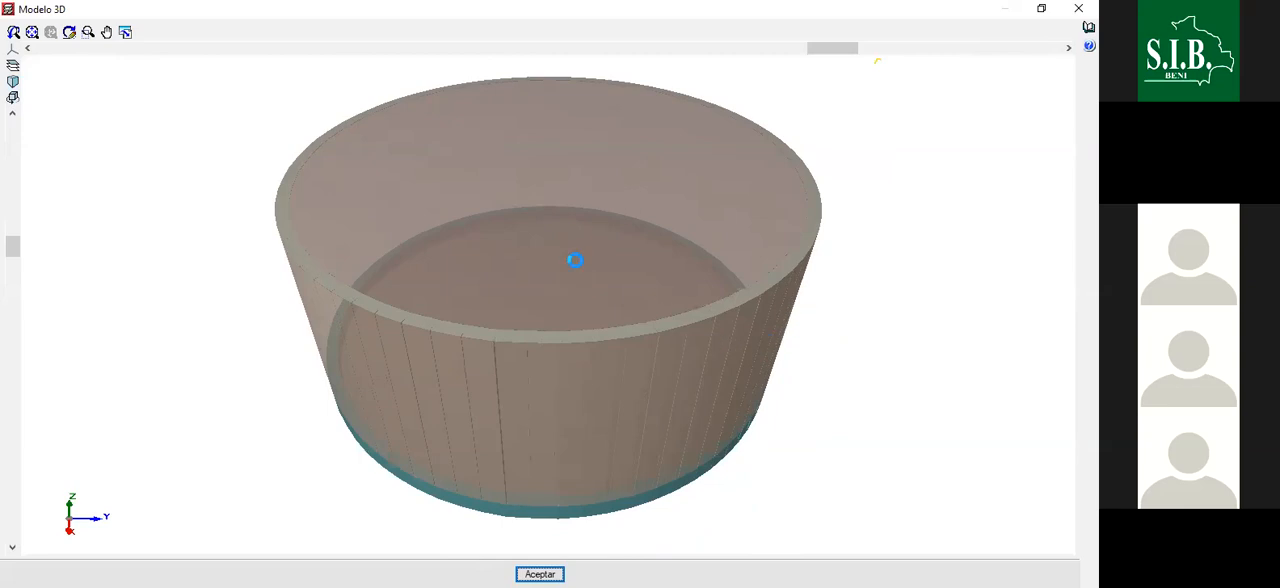
scroll(566, 290, up, 2)
scroll(571, 289, down, 5)
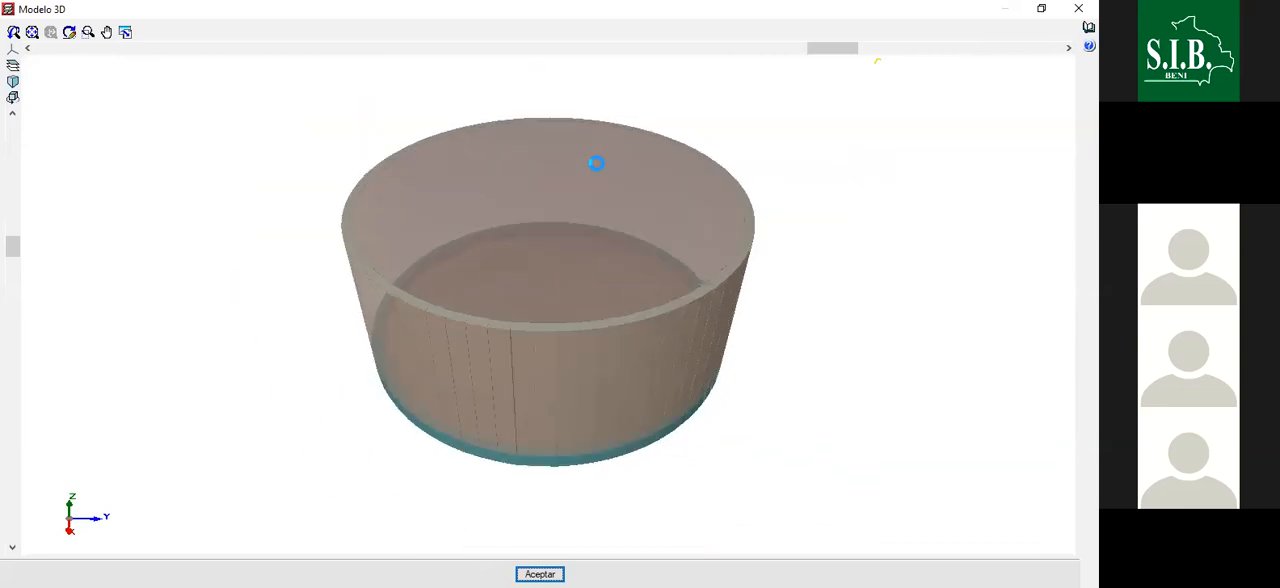
scroll(557, 240, up, 1)
drag(594, 211, 520, 163)
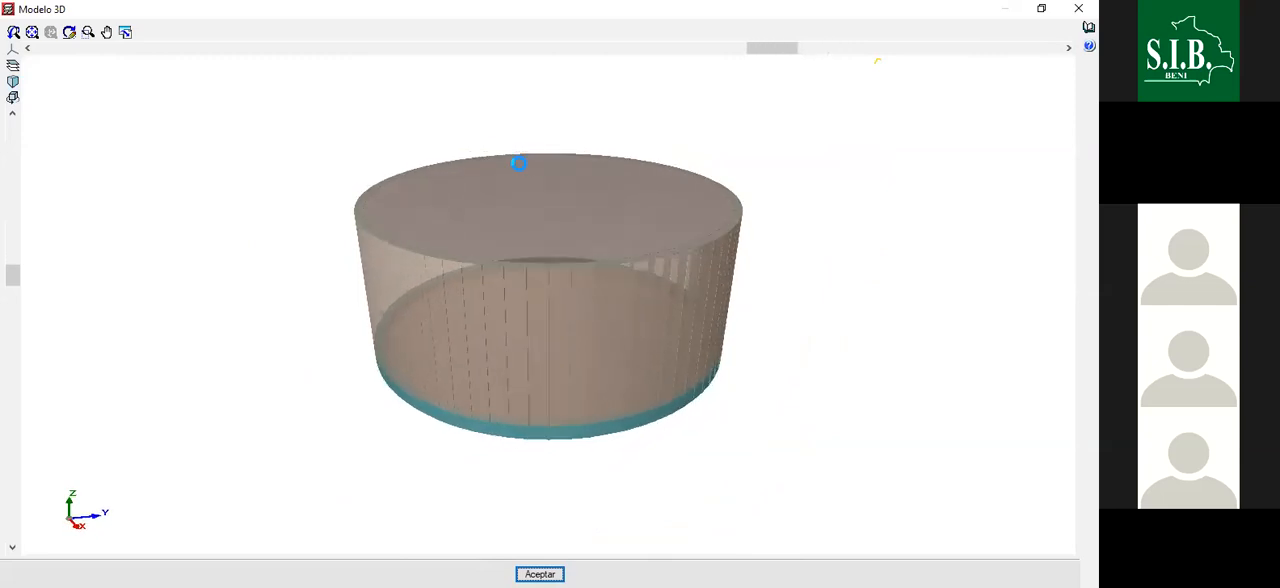
scroll(434, 399, up, 2)
scroll(434, 399, up, 1)
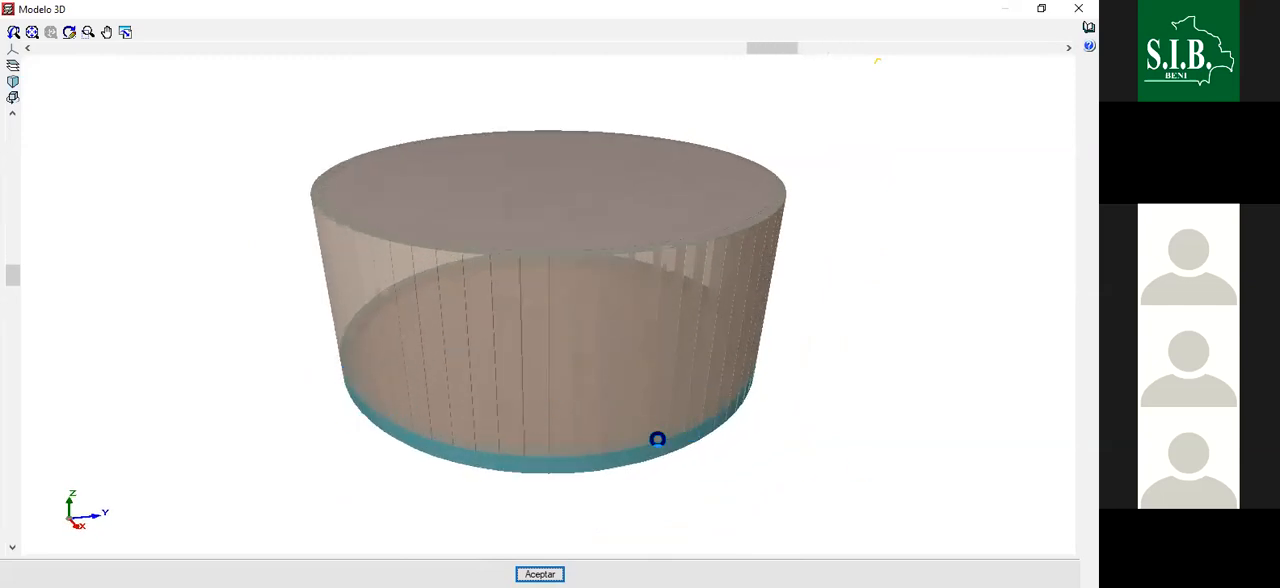
scroll(671, 220, up, 3)
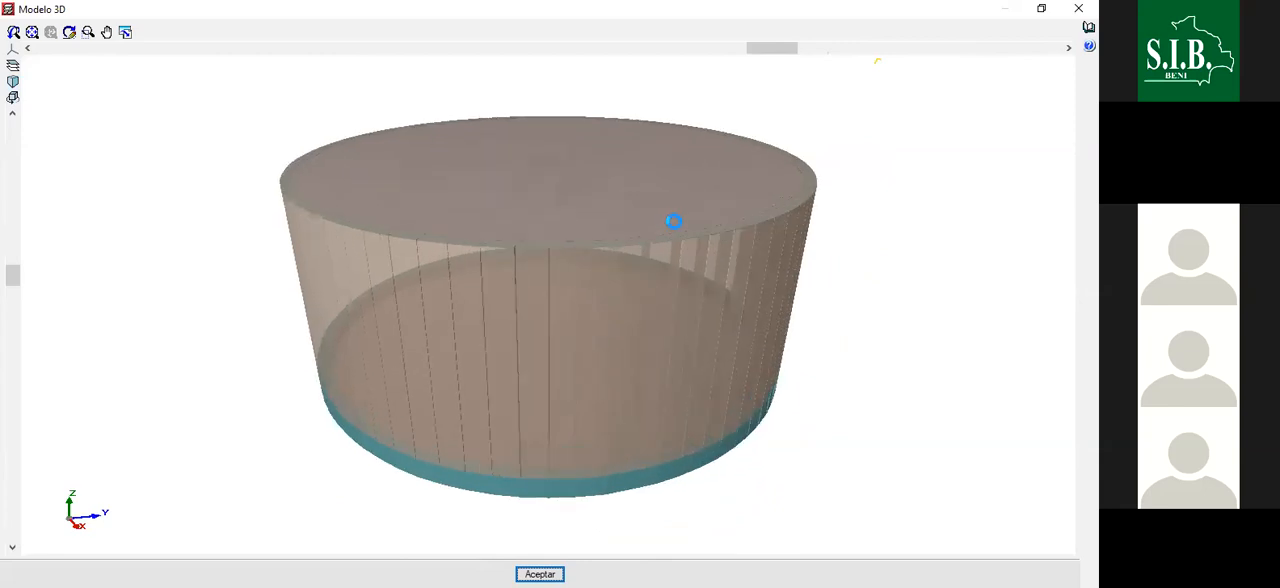
scroll(671, 222, up, 2)
scroll(717, 331, down, 4)
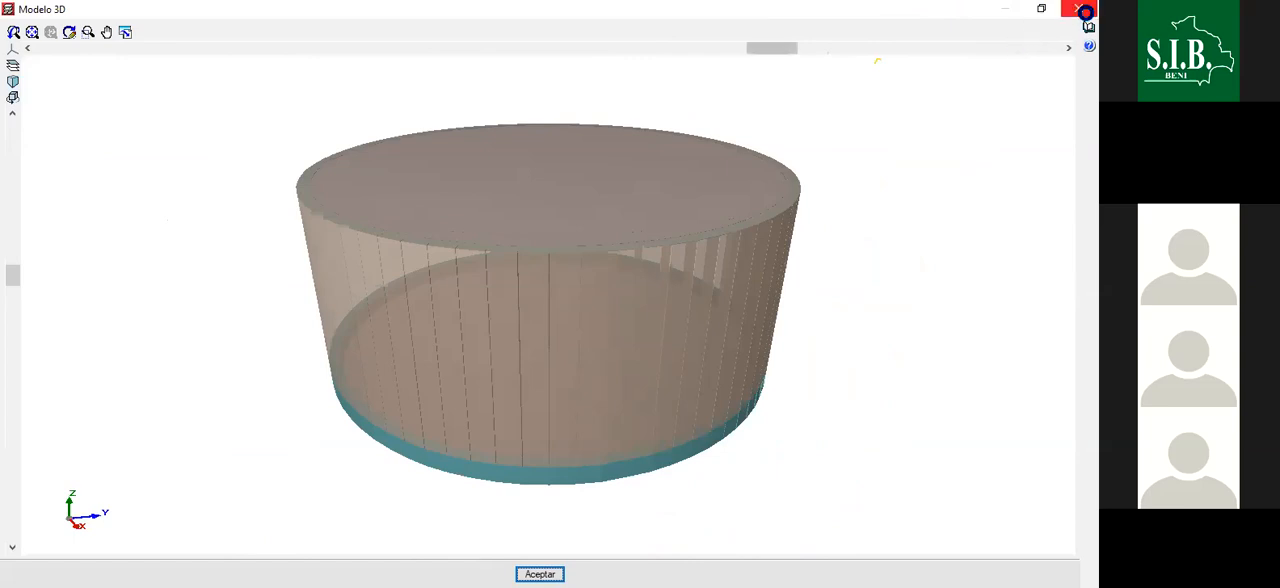
click(1078, 9)
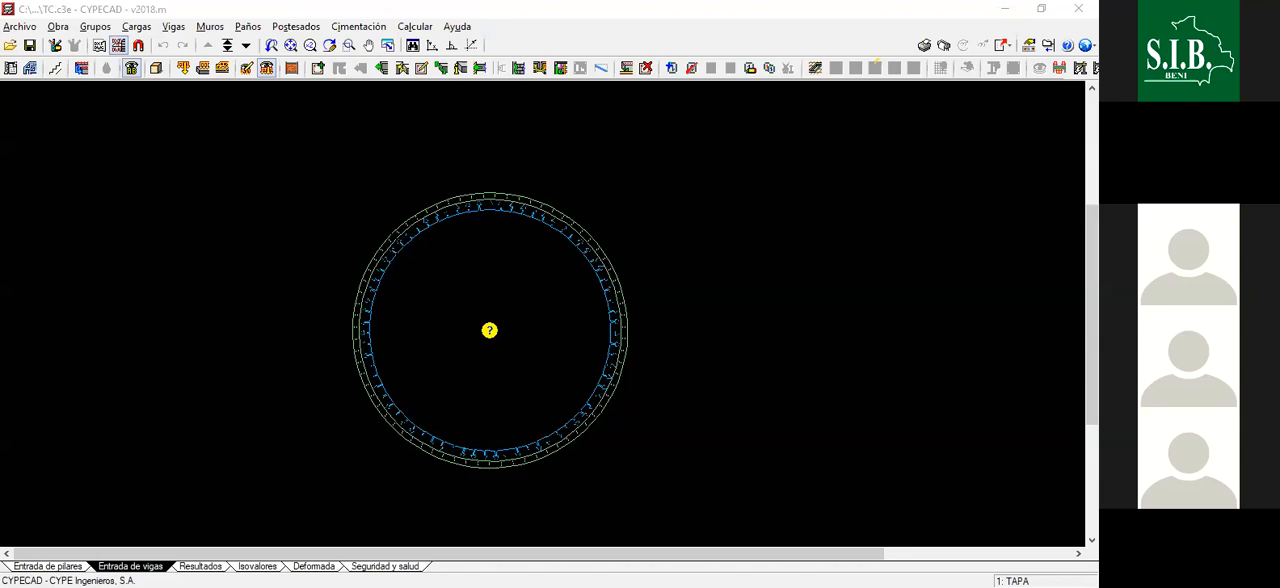
click(829, 309)
scroll(749, 294, down, 6)
scroll(653, 299, up, 6)
scroll(726, 268, up, 3)
scroll(614, 263, down, 4)
scroll(470, 232, up, 4)
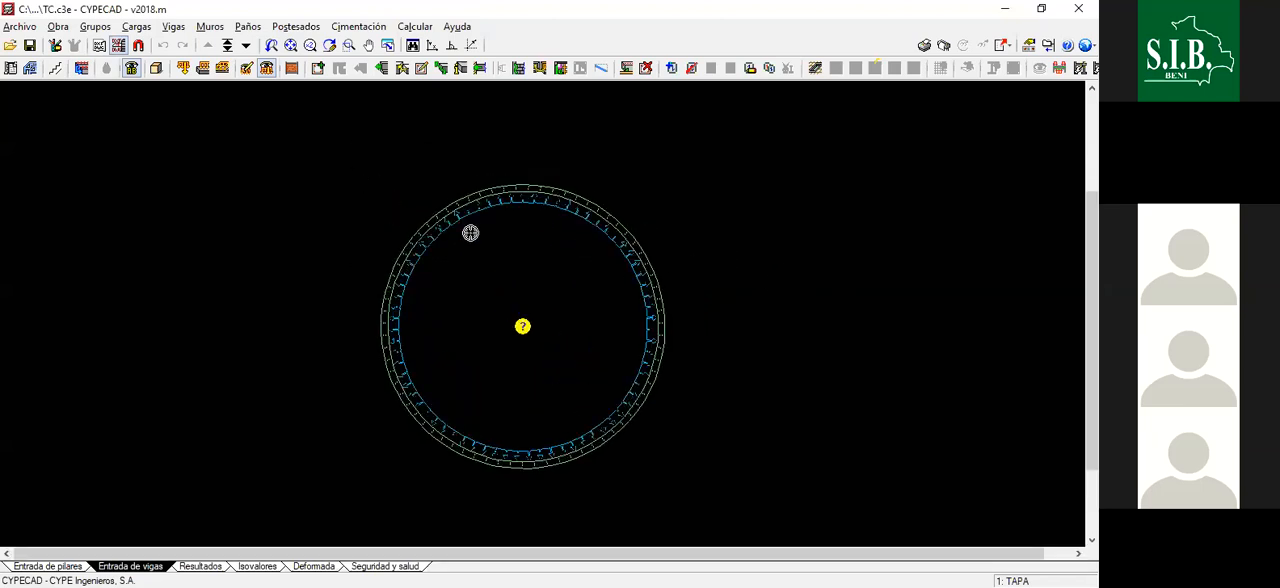
scroll(477, 282, up, 2)
scroll(597, 260, up, 2)
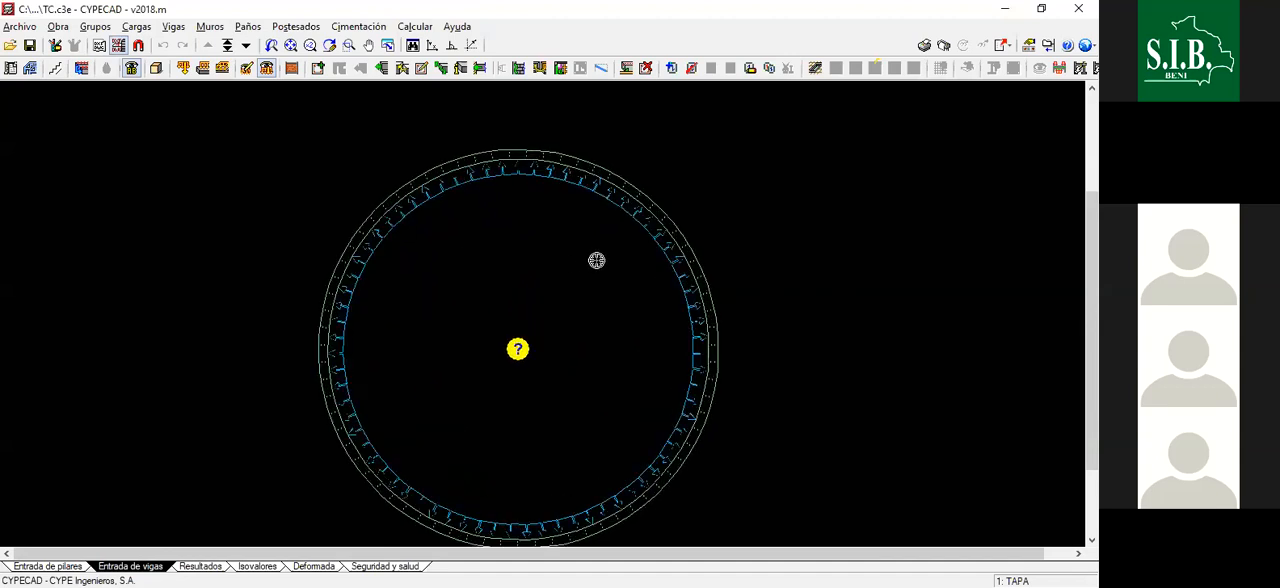
scroll(705, 271, down, 1)
scroll(630, 276, down, 1)
scroll(406, 280, up, 1)
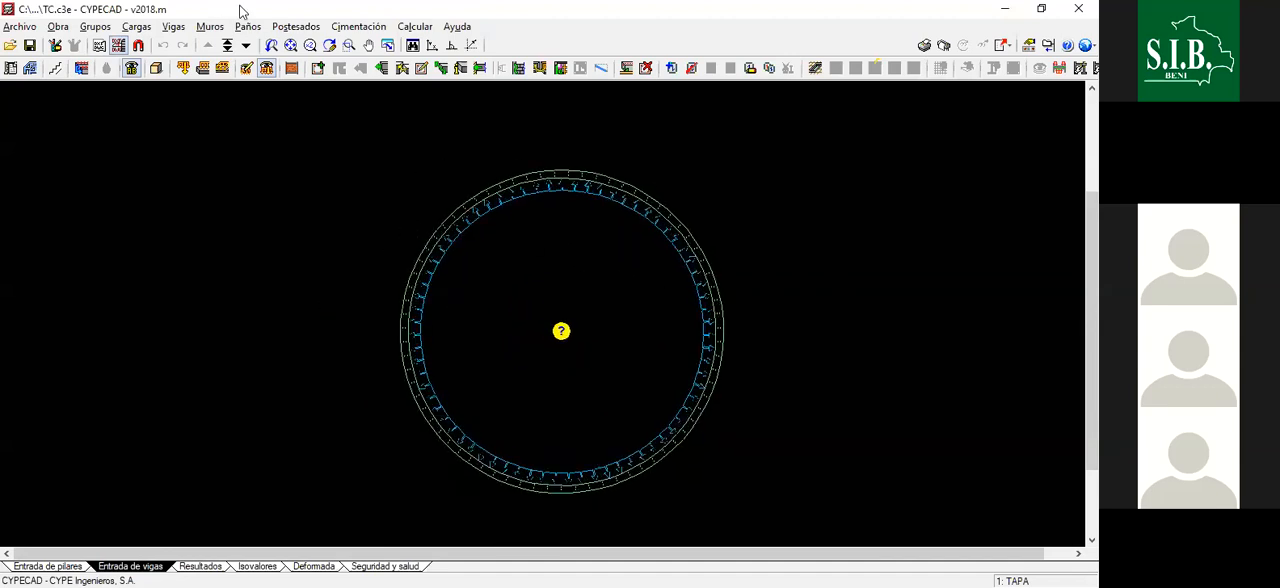
- Go down to the Cimentación group and hide the loads drawn around the wall ring
click(245, 45)
scroll(650, 215, up, 1)
scroll(745, 237, up, 1)
scroll(741, 232, down, 2)
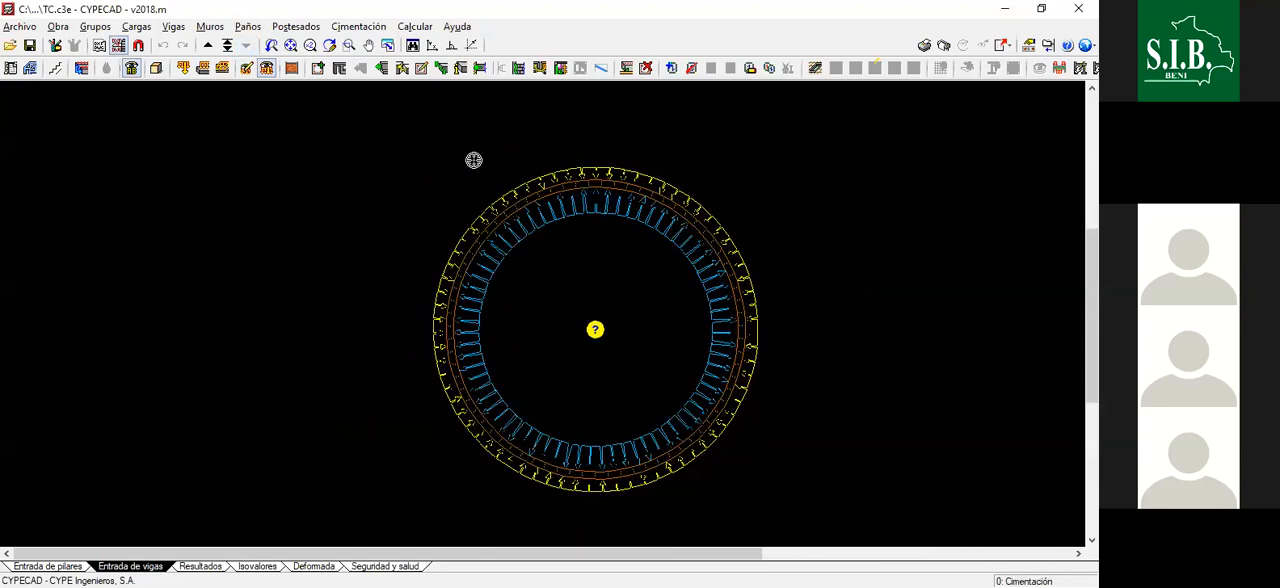
scroll(474, 160, up, 1)
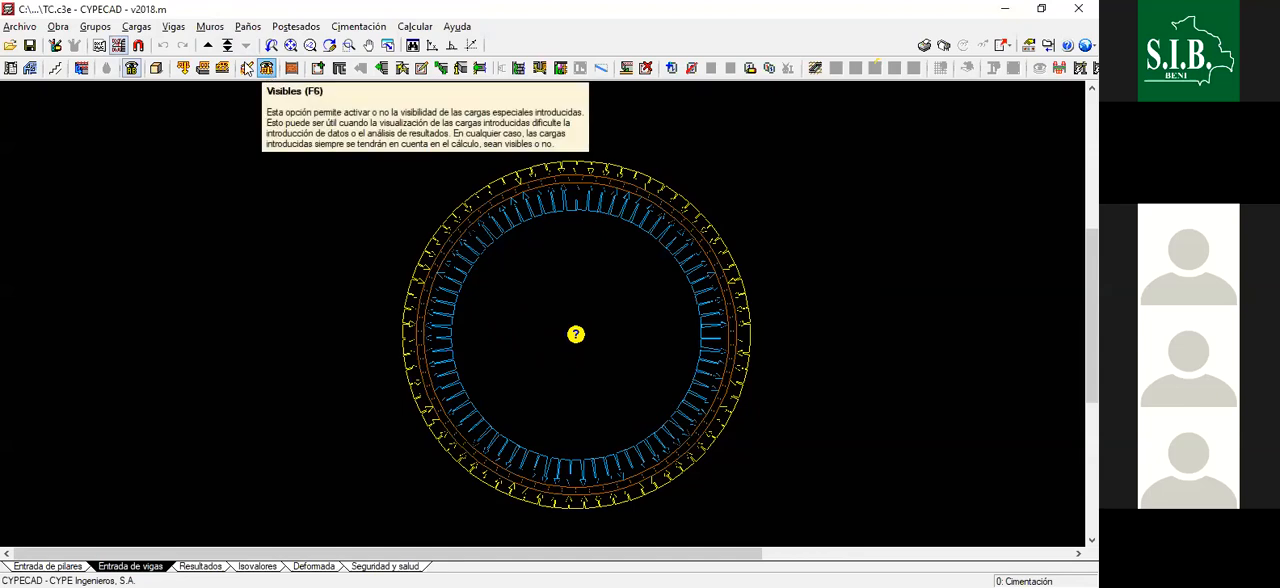
click(266, 69)
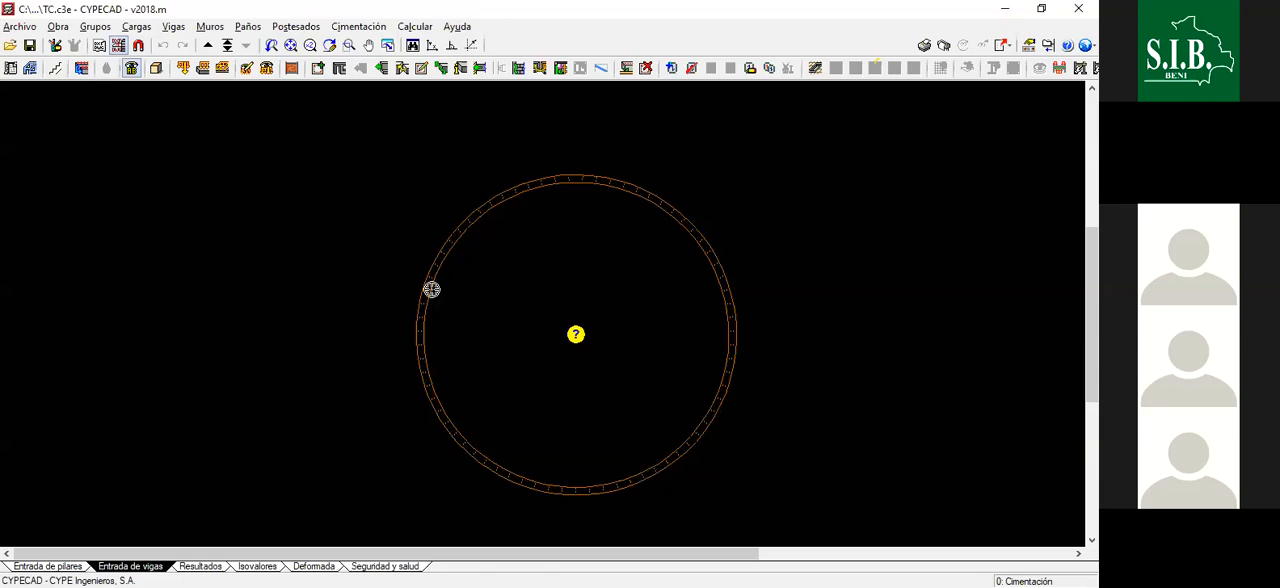
- Start entering a panel to examine the options for slabs resting on the ground, and close the settings without accepting them
click(248, 27)
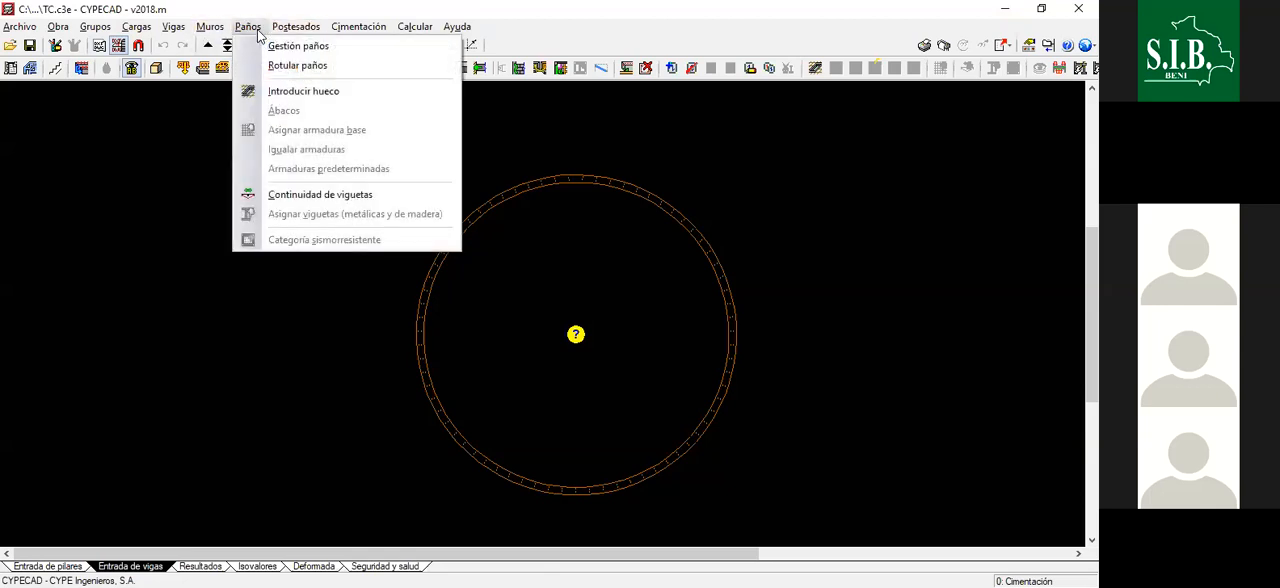
click(288, 46)
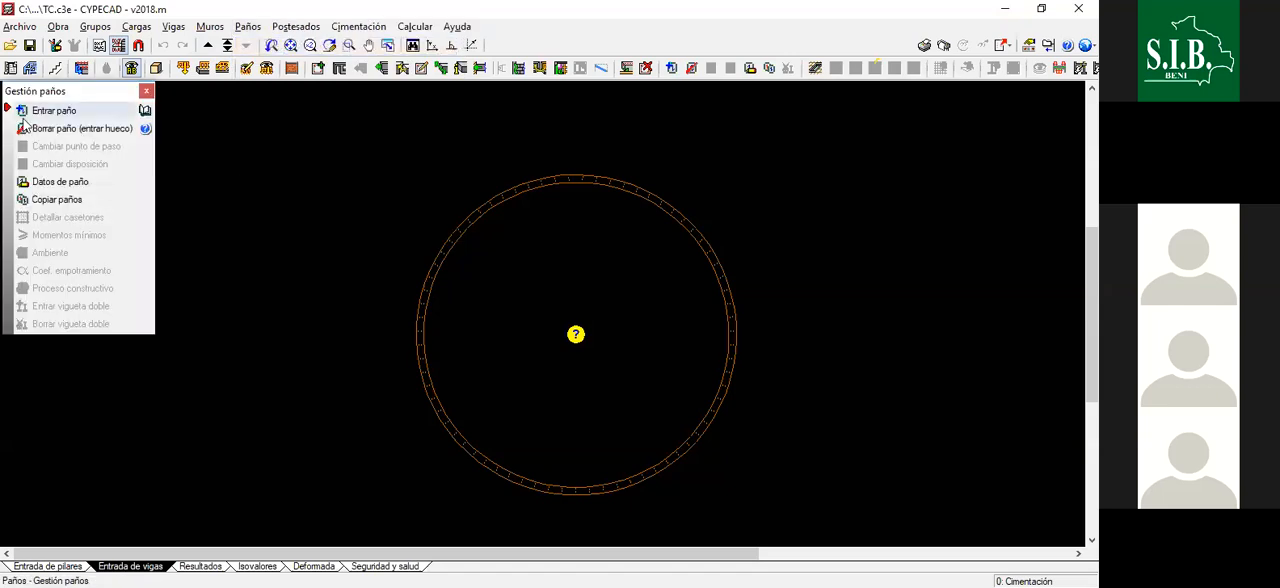
click(48, 111)
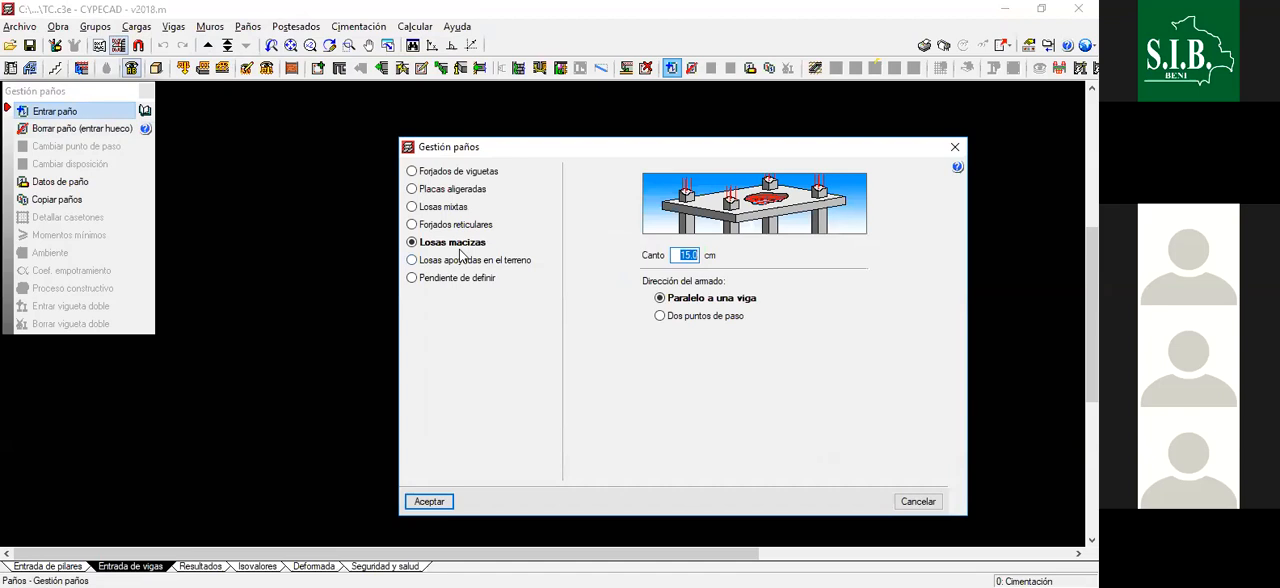
click(455, 261)
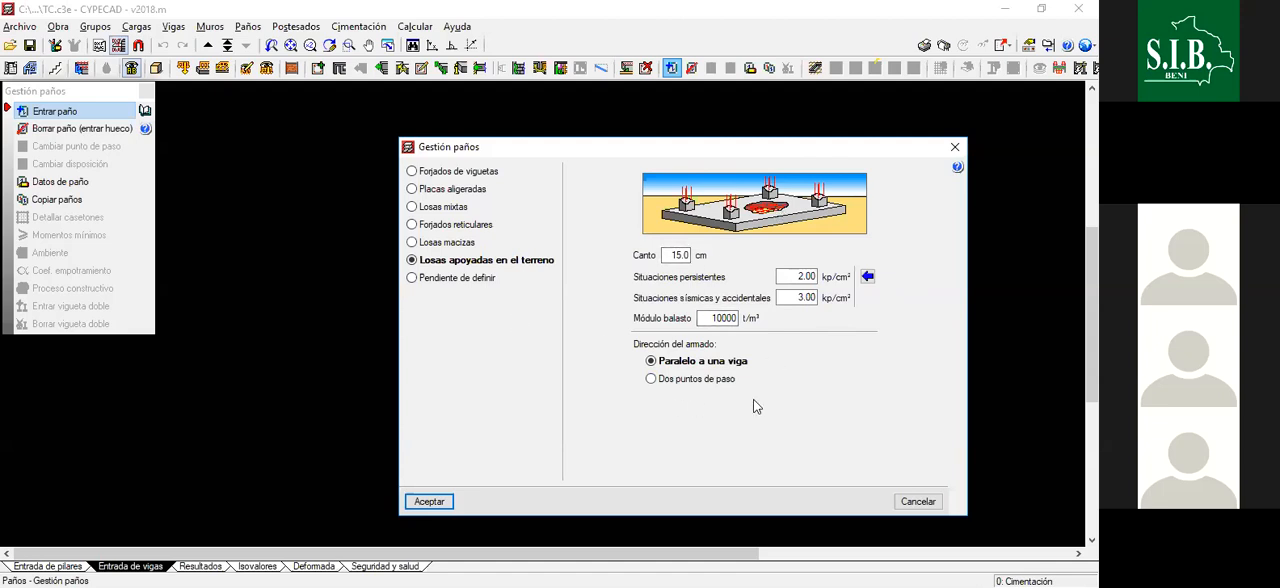
click(956, 148)
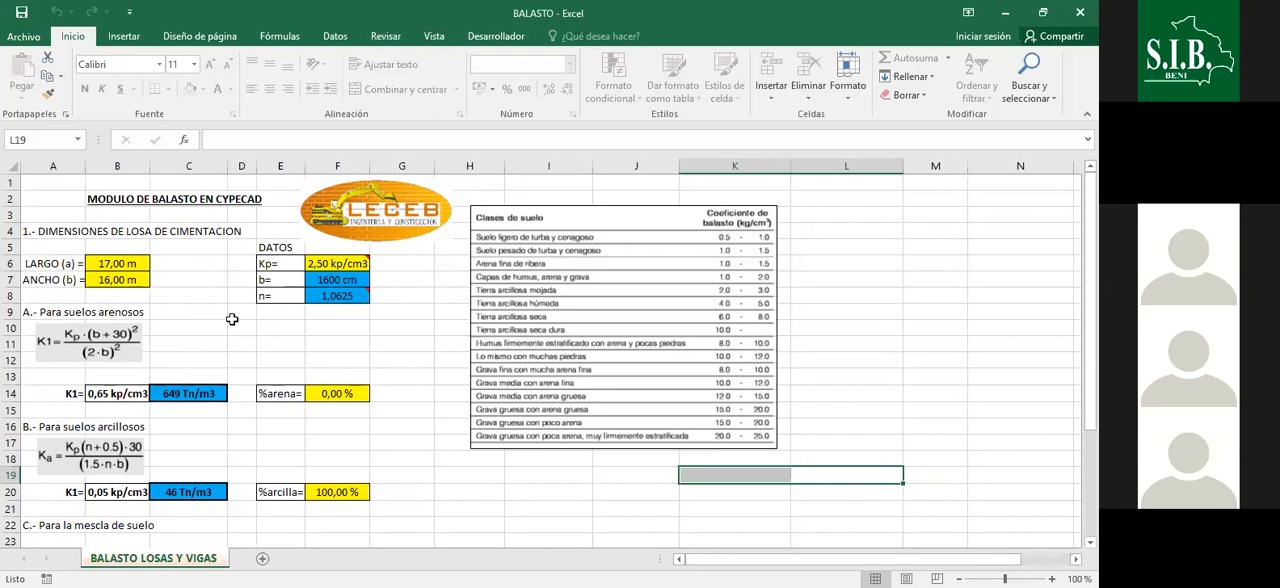
- Switch to the BALASTO workbook in Excel and examine the ballast modulus formulas and the table of coefficients by soil class
scroll(424, 414, down, 5)
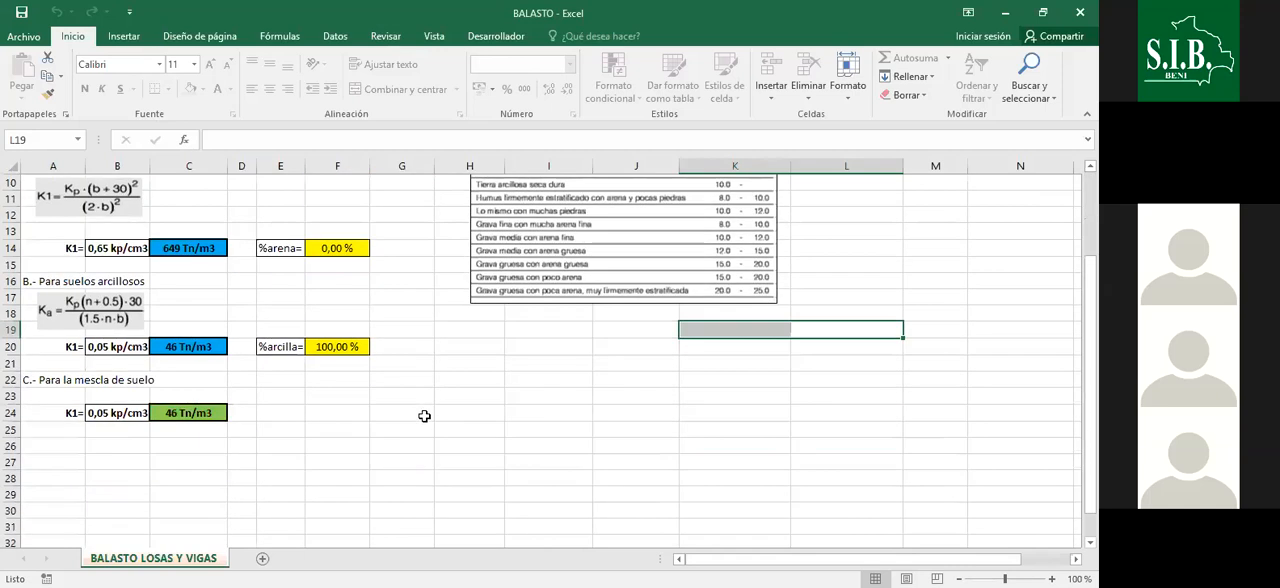
scroll(423, 418, up, 5)
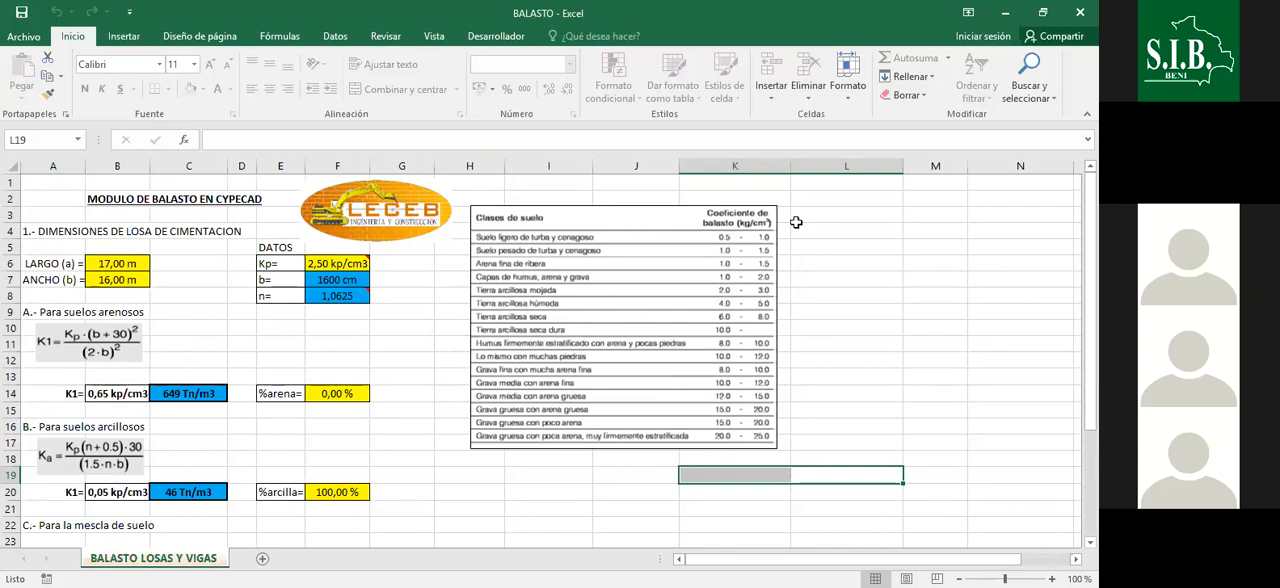
click(461, 231)
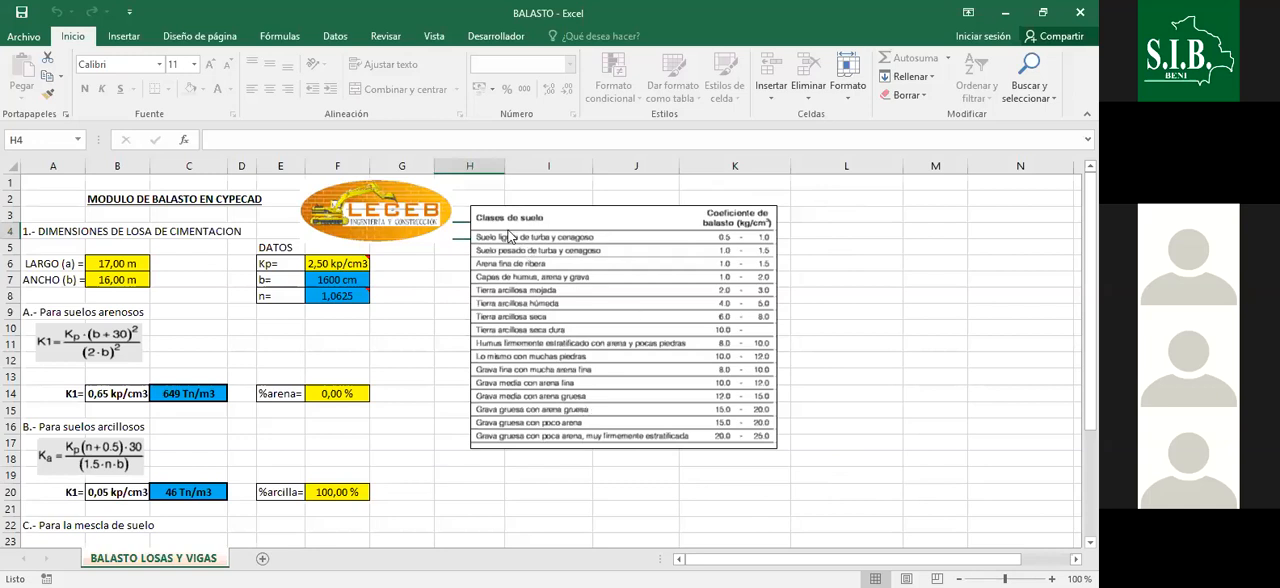
click(1038, 312)
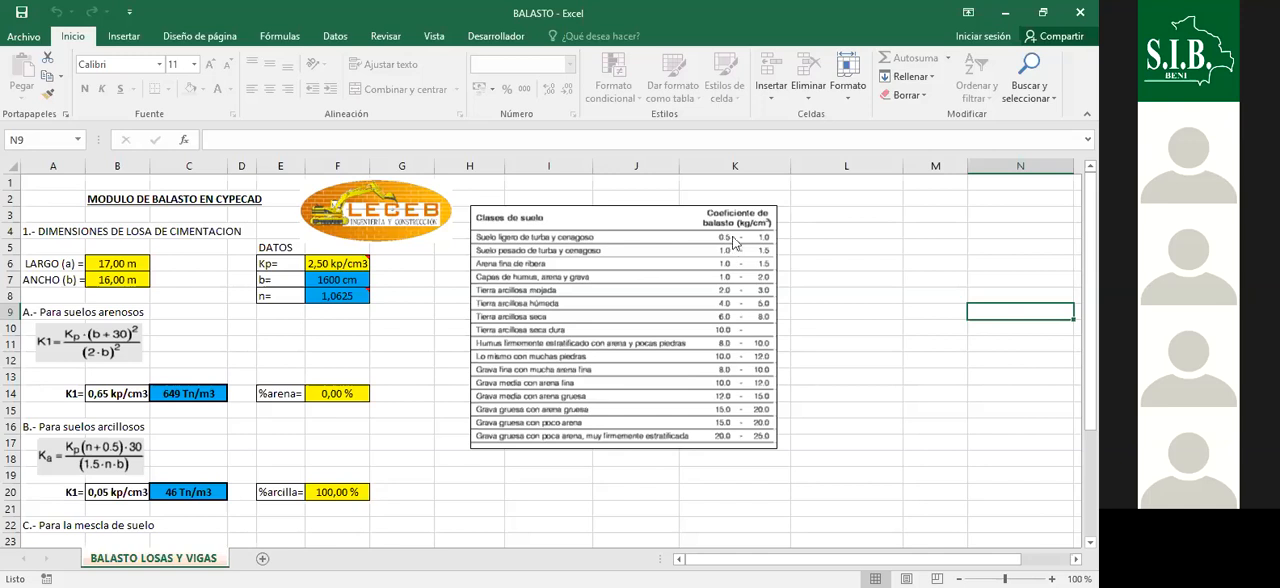
click(869, 277)
click(851, 357)
click(863, 242)
click(867, 278)
click(872, 342)
click(862, 267)
click(851, 308)
click(841, 357)
click(836, 393)
click(833, 427)
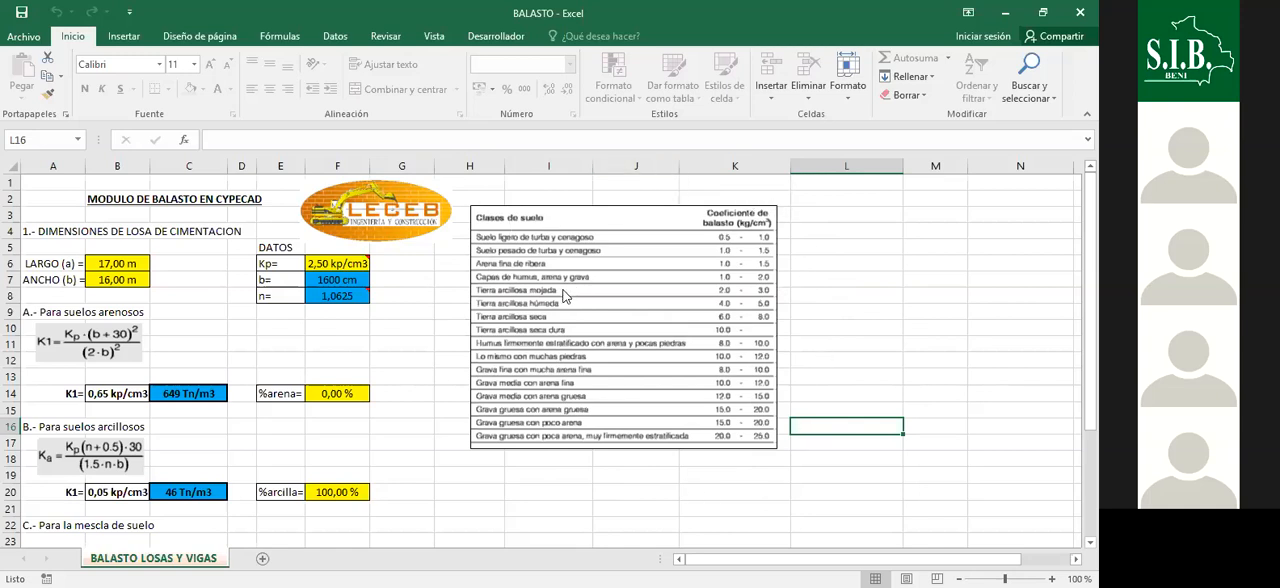
- Compare the Kp value in the DATOS block with the soil class coefficients in the ballast table
drag(935, 264, 935, 247)
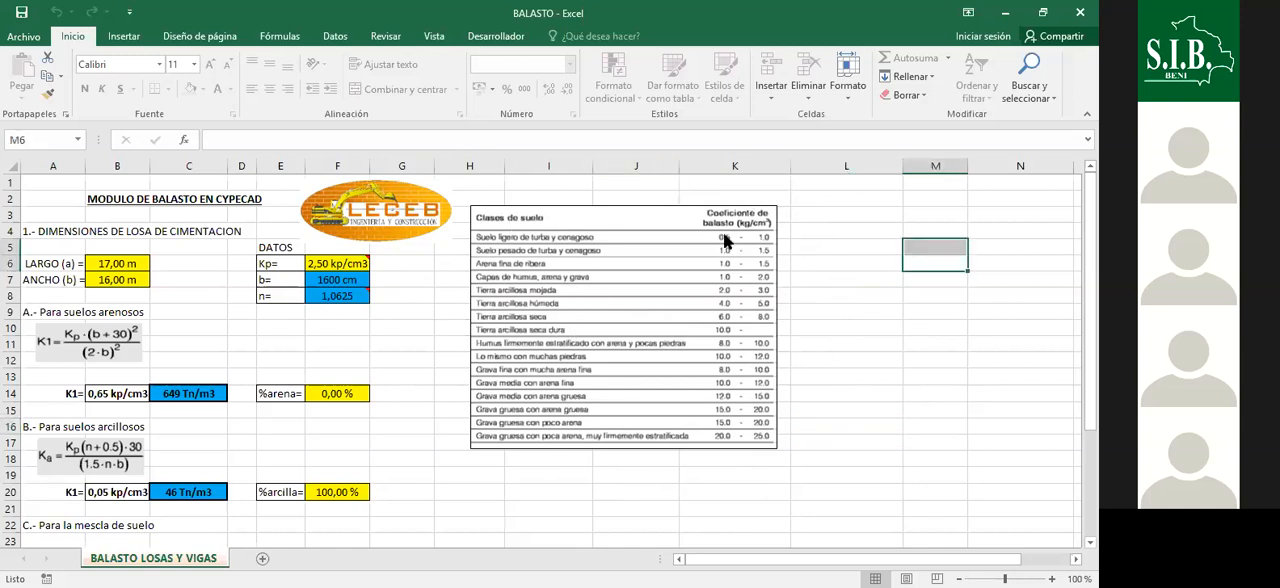
click(403, 343)
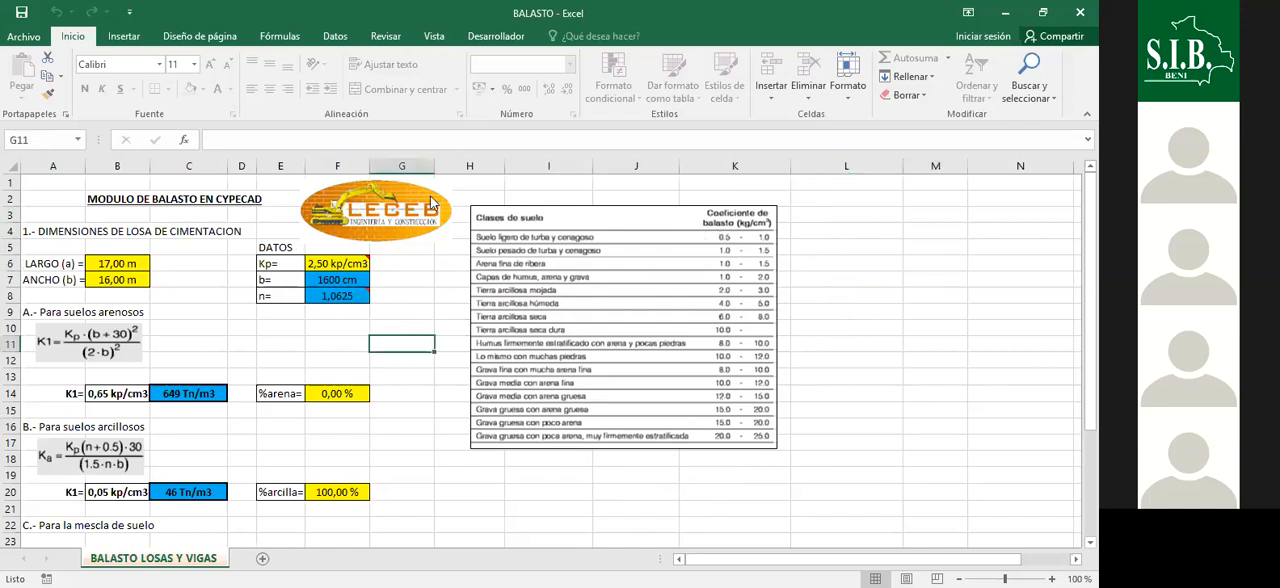
click(438, 297)
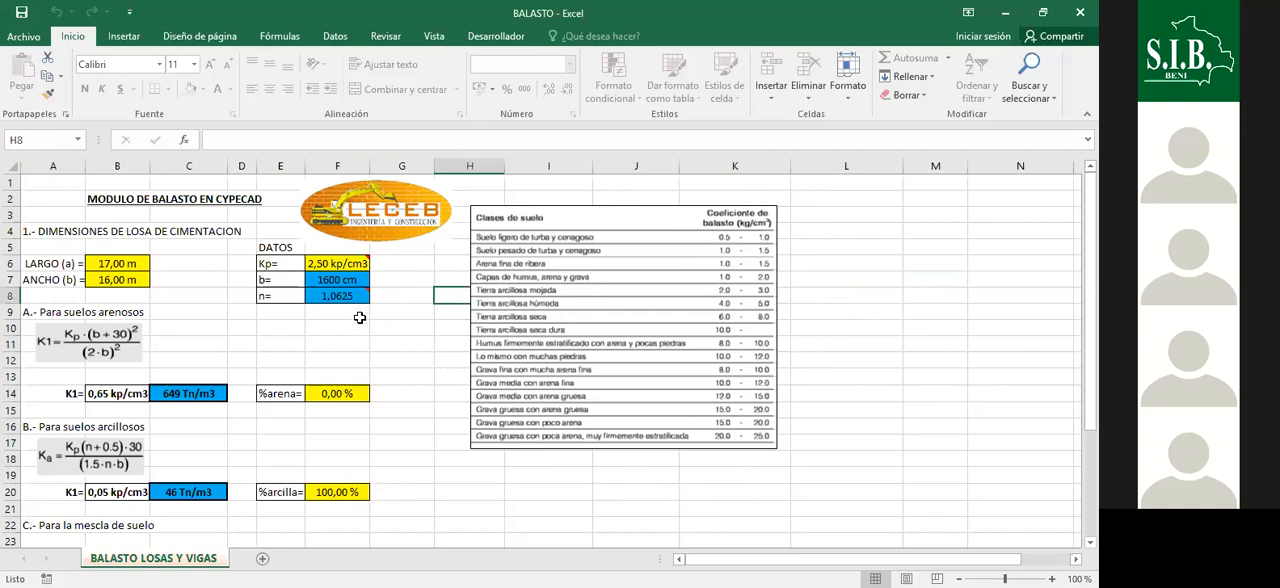
mouse_move(334, 266)
click(410, 282)
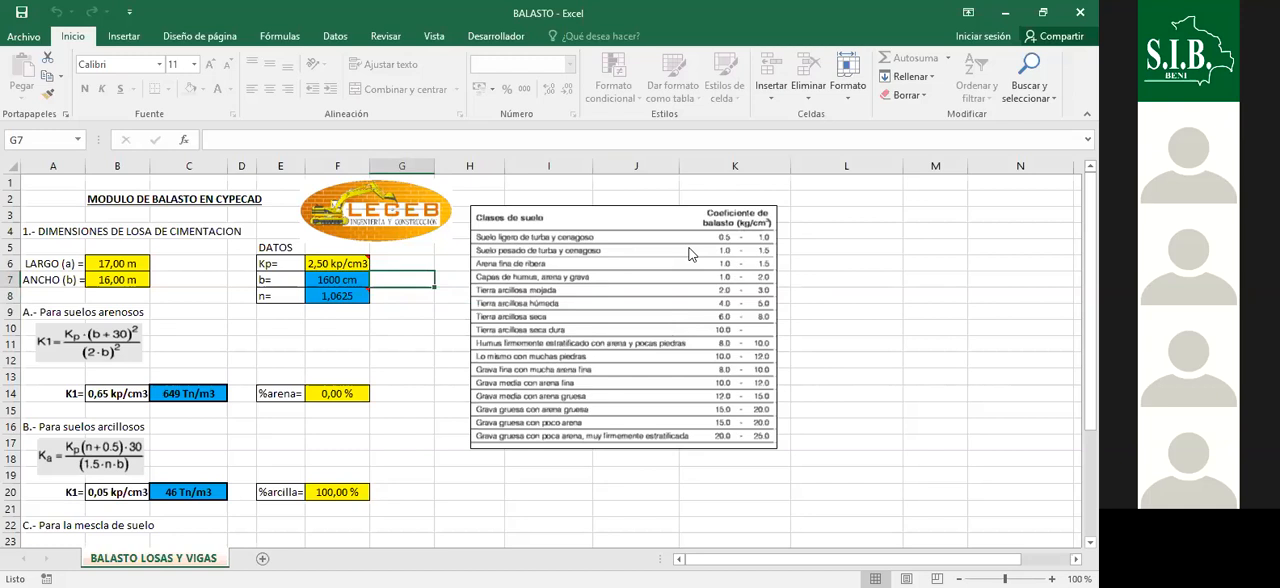
scroll(529, 300, down, 3)
scroll(529, 300, up, 3)
drag(791, 295, 865, 305)
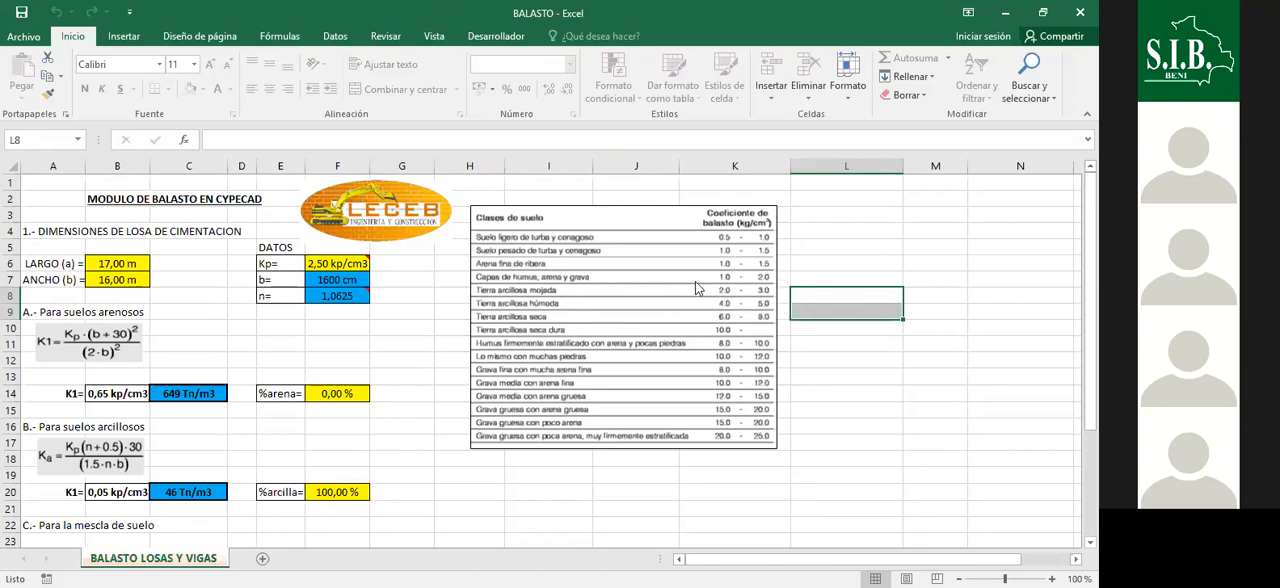
click(330, 266)
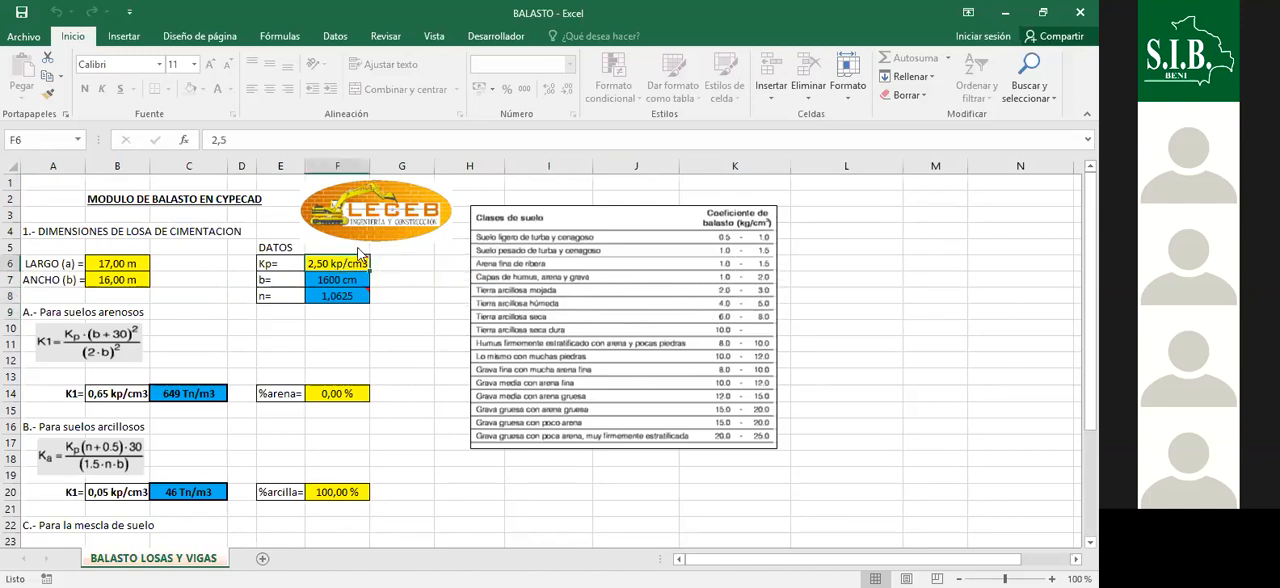
click(420, 366)
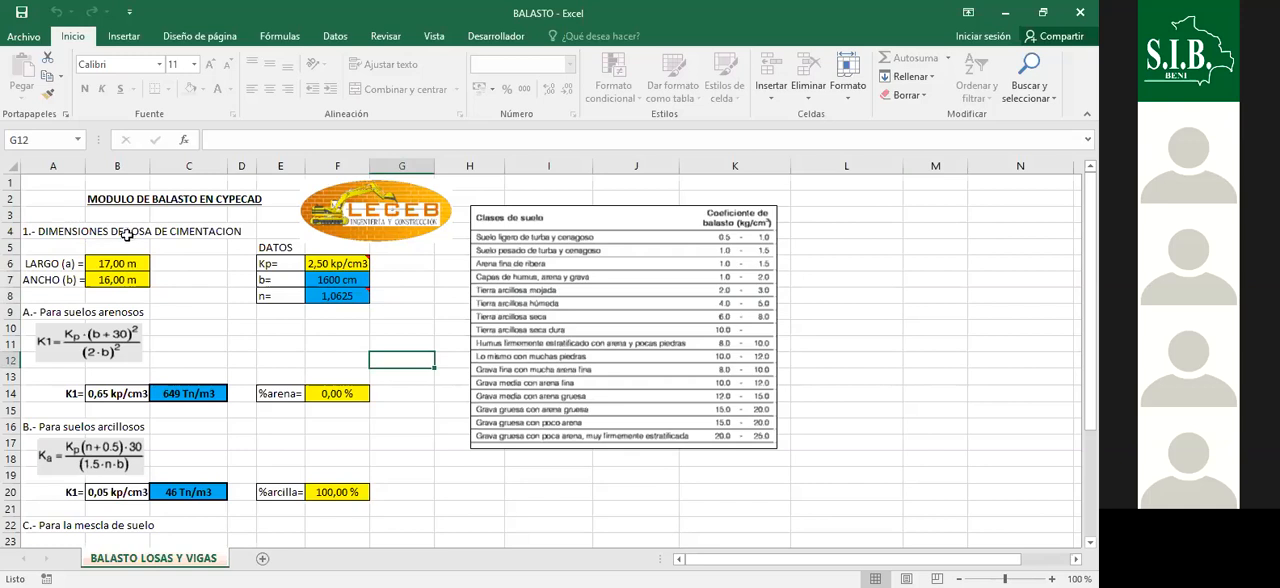
- Set the foundation slab's LARGO (a) and ANCHO (b) to 10 m each
click(142, 263)
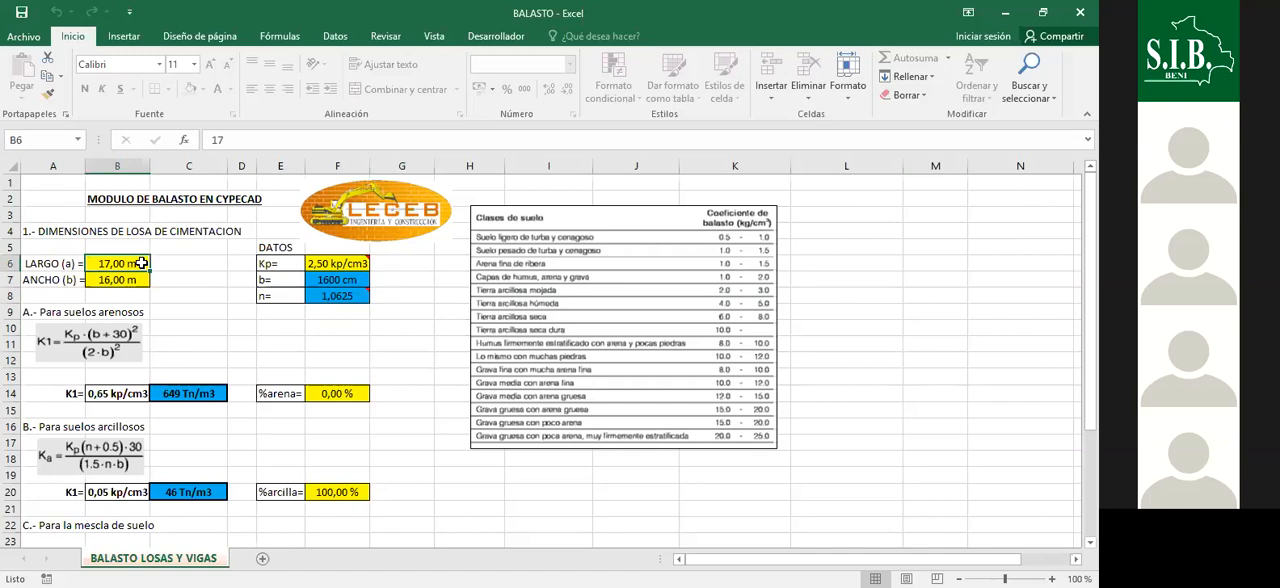
text(10)
key(Return)
text(16)
key(BackSpace)
text(0)
key(Return)
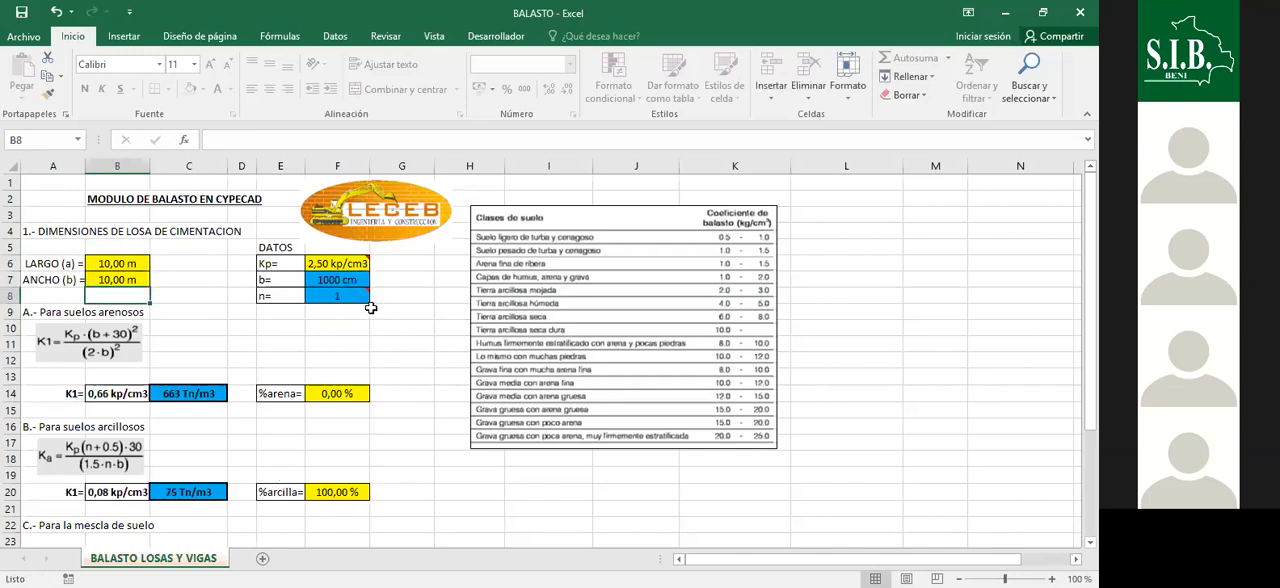
- Review the K1 ballast moduli for sandy, clayey and mixed soil, along with the sand and clay percentages
scroll(372, 318, down, 1)
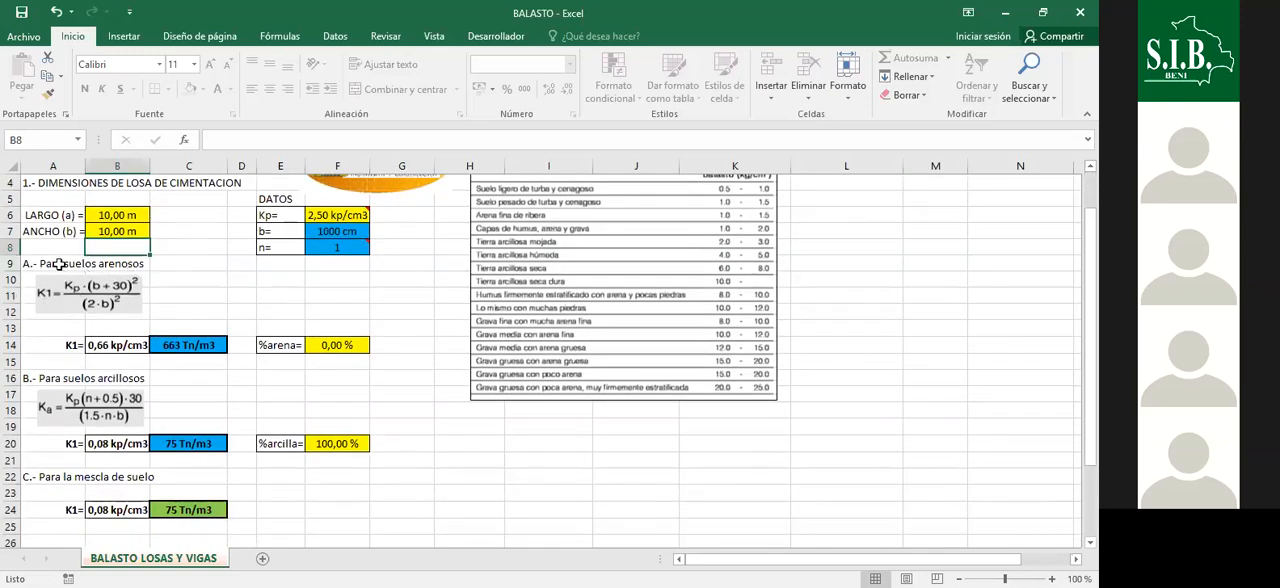
scroll(165, 343, down, 2)
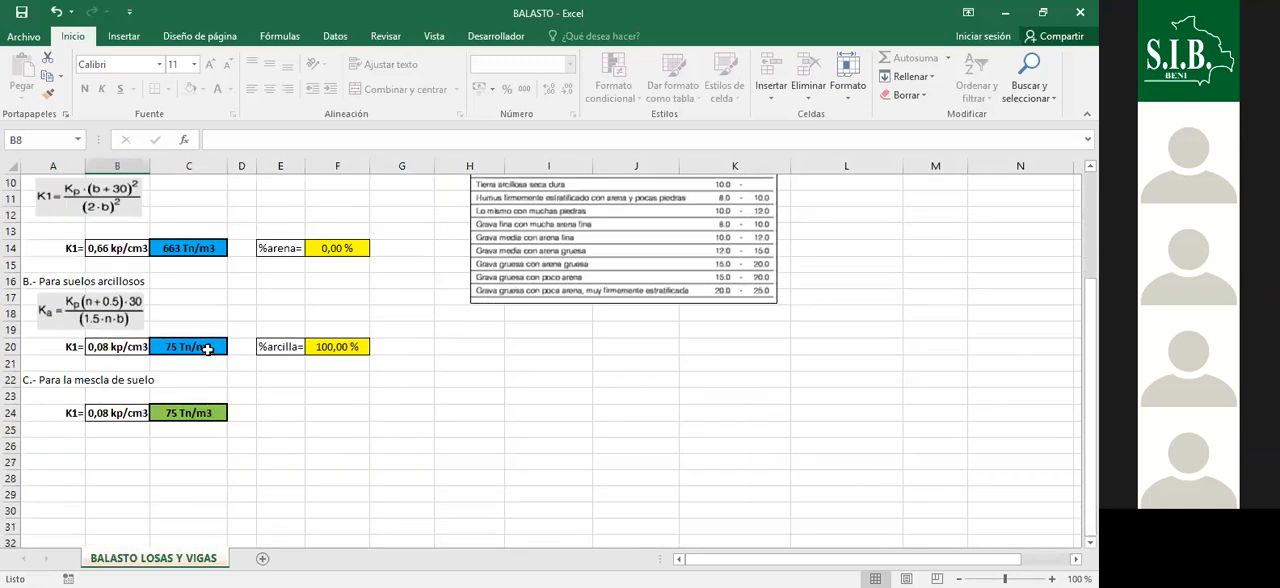
scroll(202, 327, up, 1)
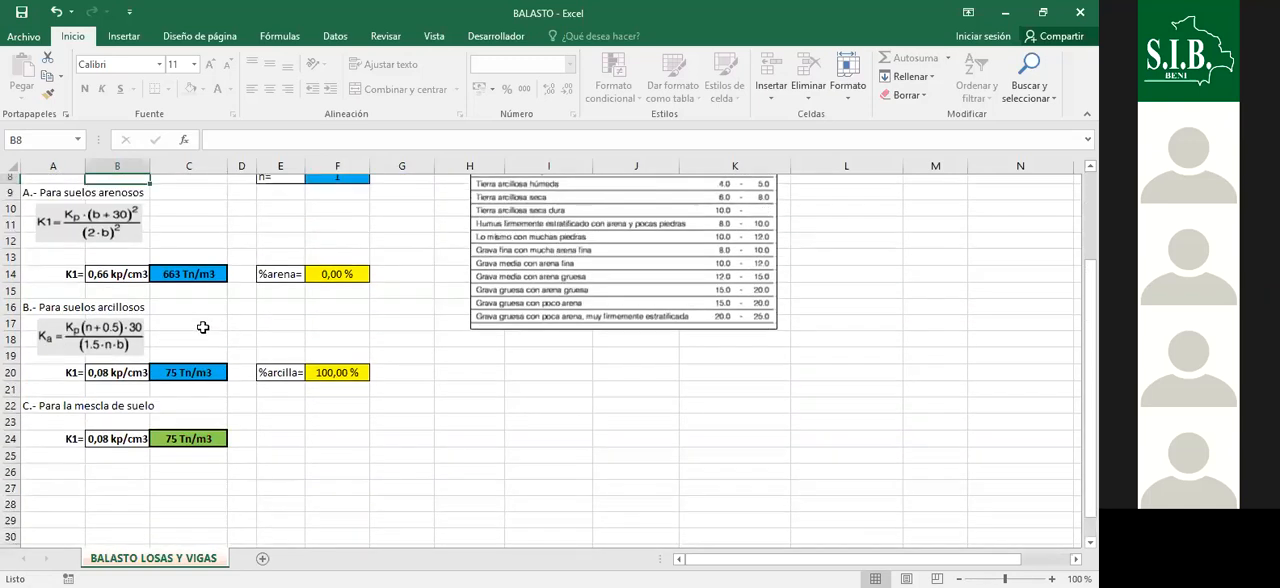
scroll(202, 327, up, 3)
scroll(198, 442, down, 1)
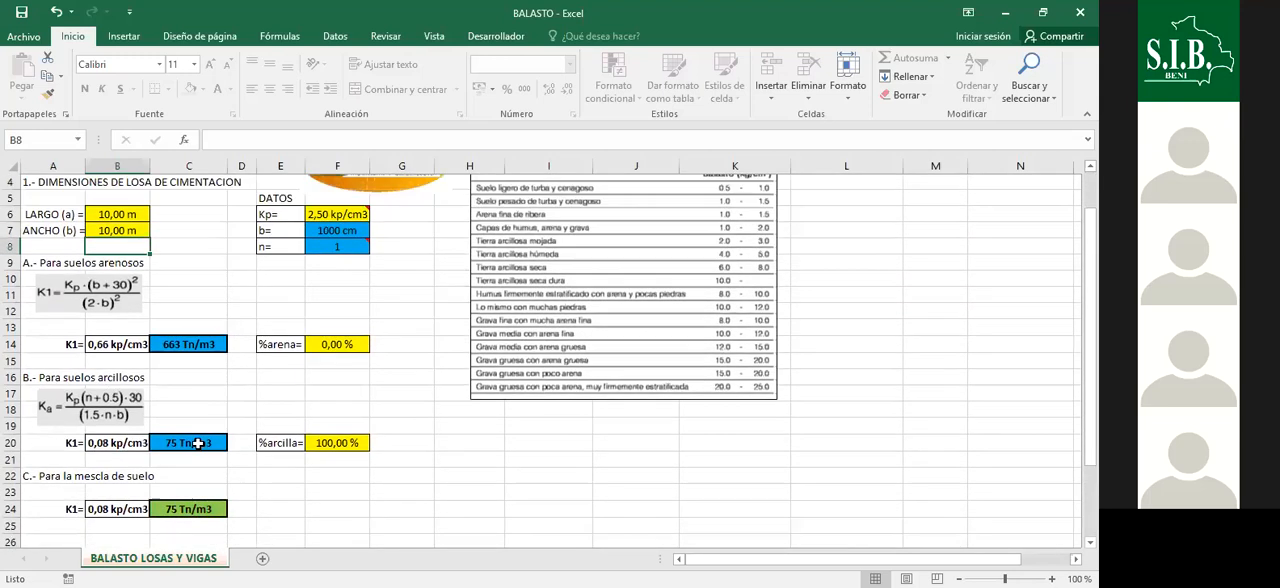
scroll(243, 265, down, 2)
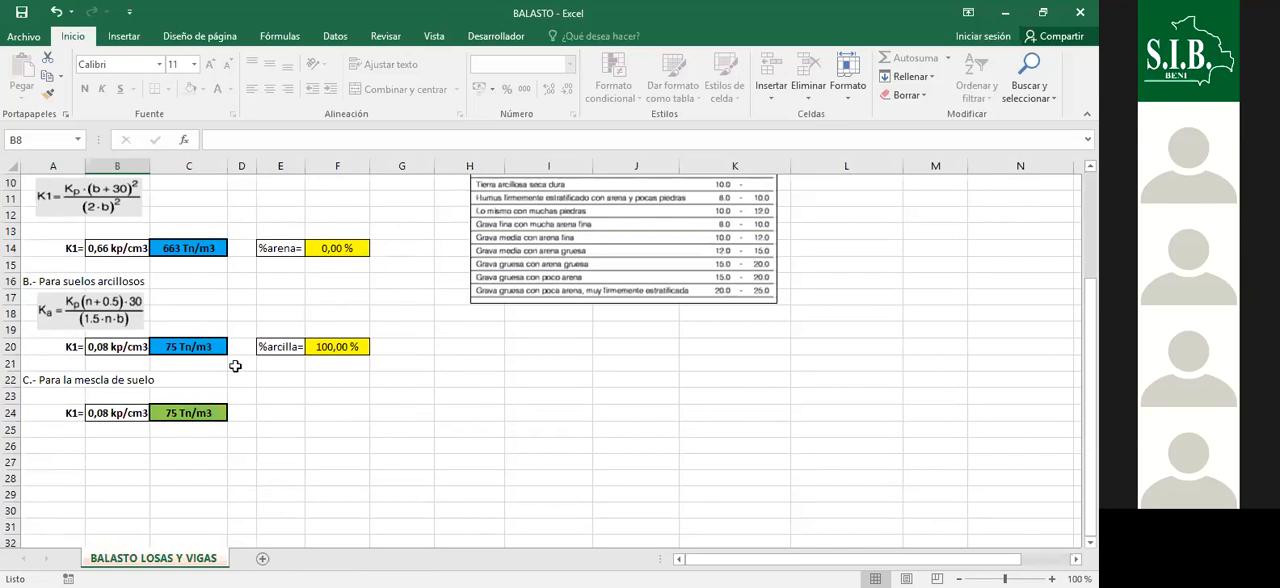
scroll(363, 387, up, 2)
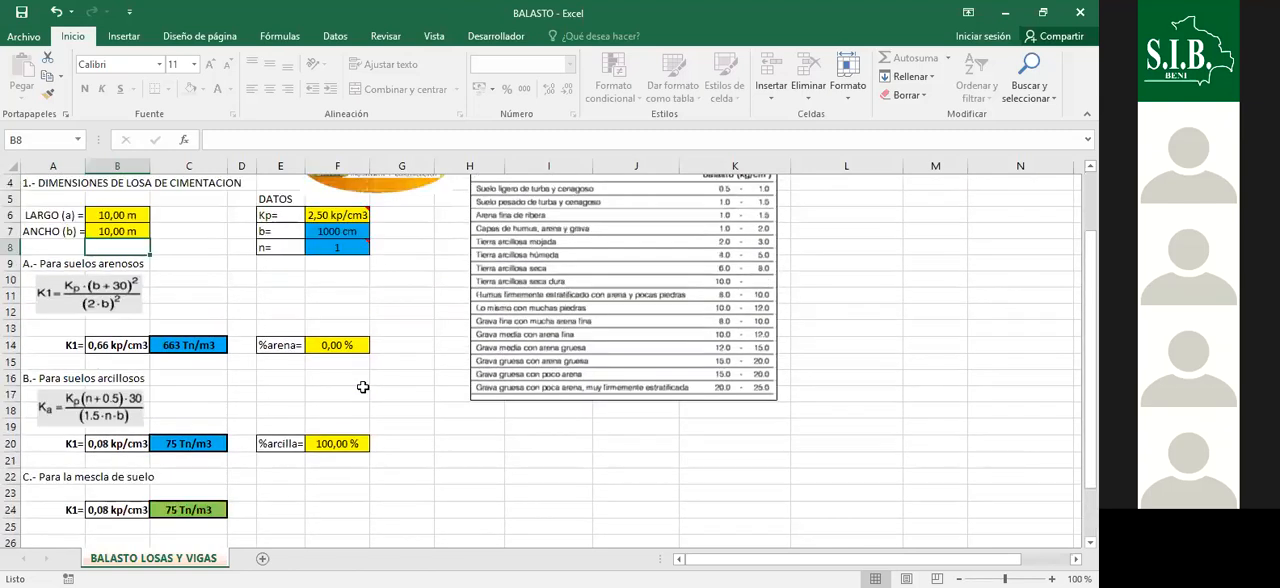
scroll(376, 337, down, 1)
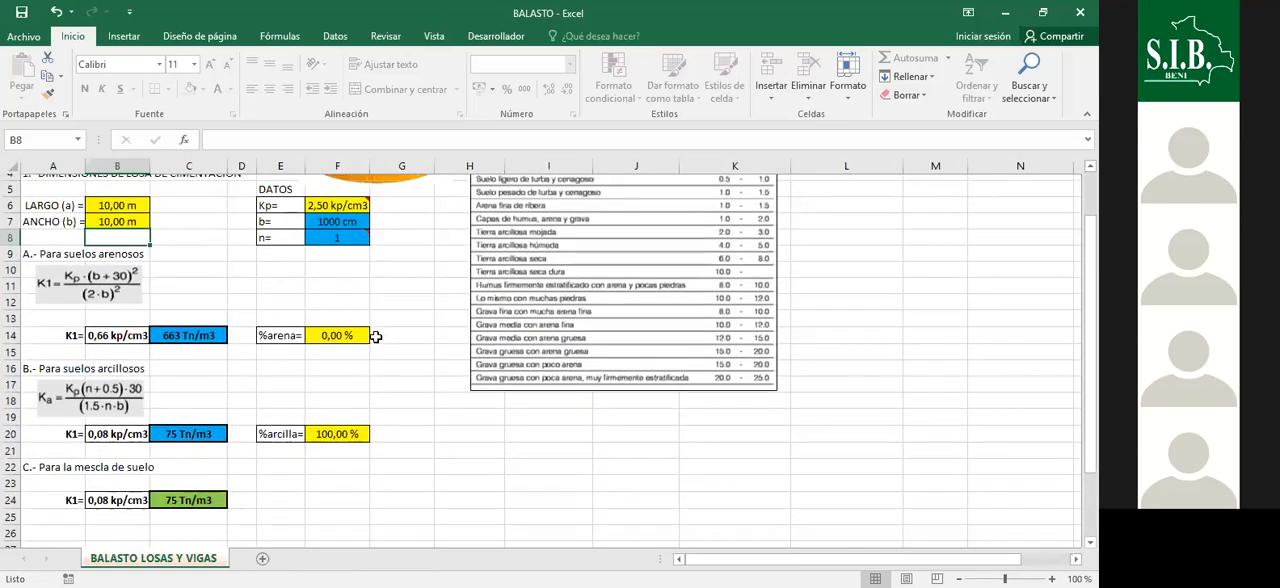
scroll(376, 337, down, 1)
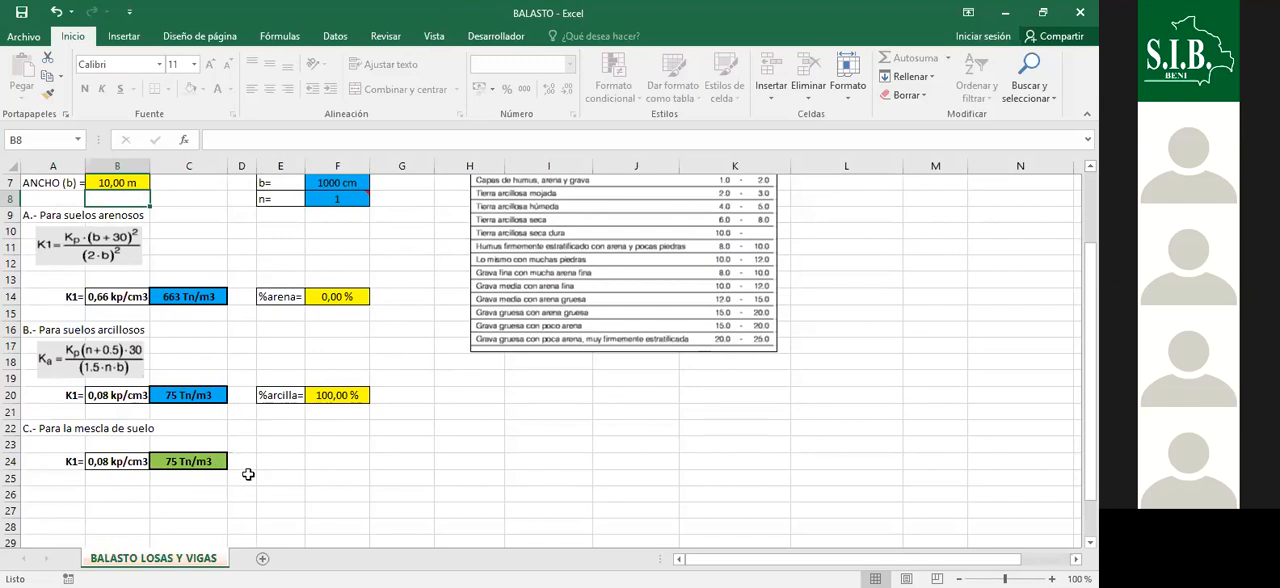
click(393, 460)
scroll(408, 488, up, 2)
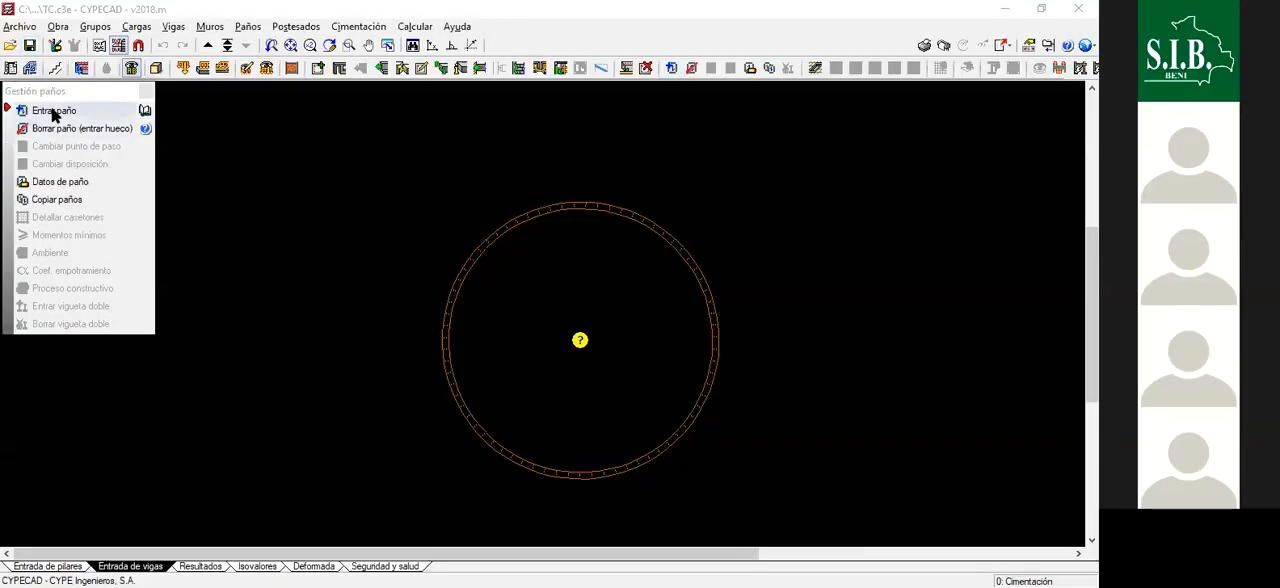
- Switch back to CYPECAD and start a new panel of type Losas apoyadas en el terreno with a 40 cm thickness
click(54, 111)
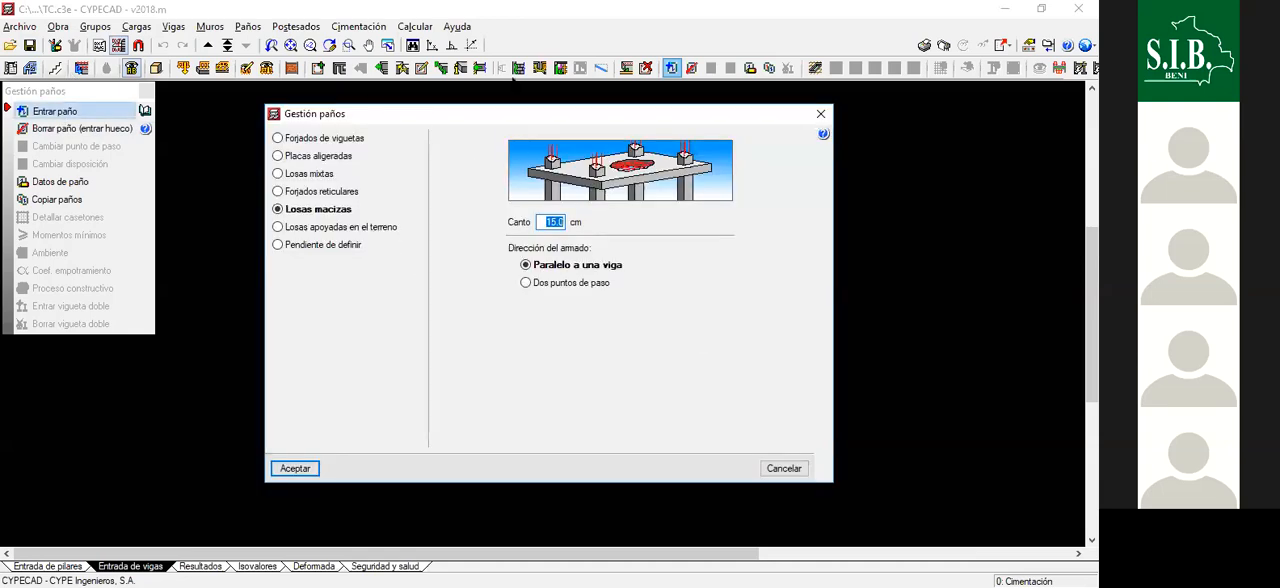
click(319, 231)
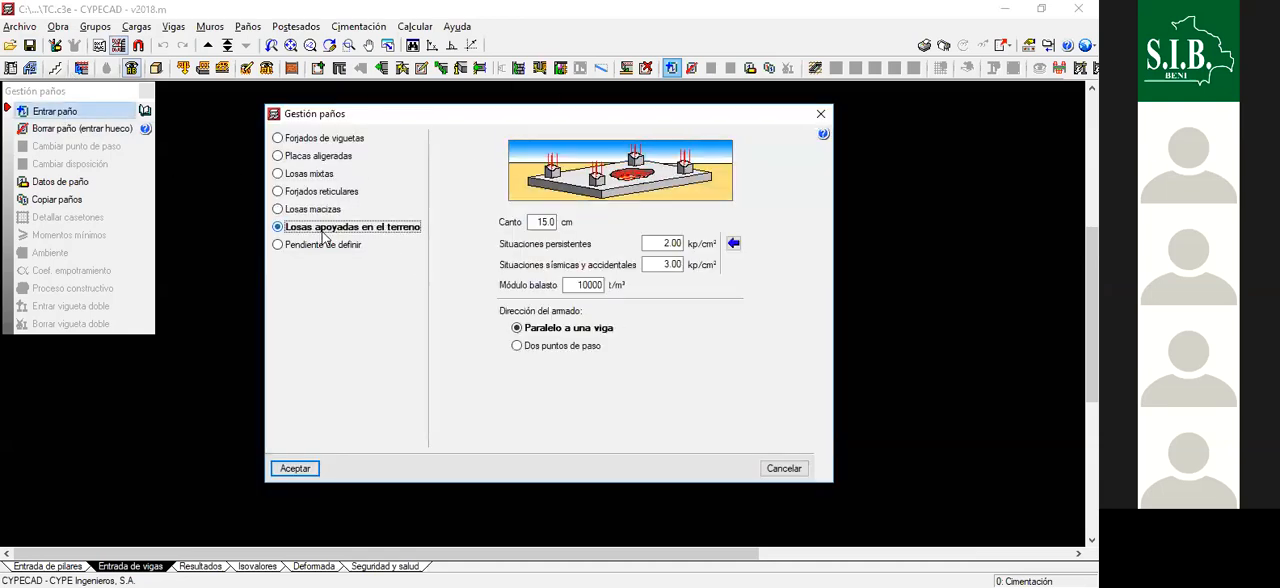
double_click(540, 222)
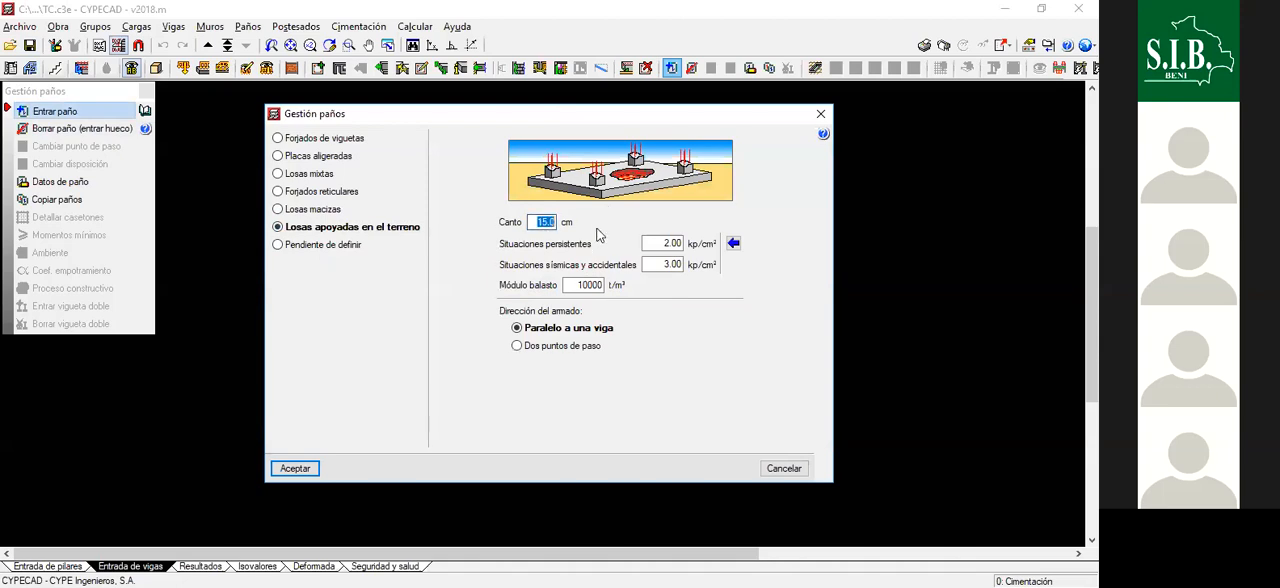
text(40)
key(Tab)
- Import the usual bearing pressures for Arcilla blanda into the slab's settings
click(733, 243)
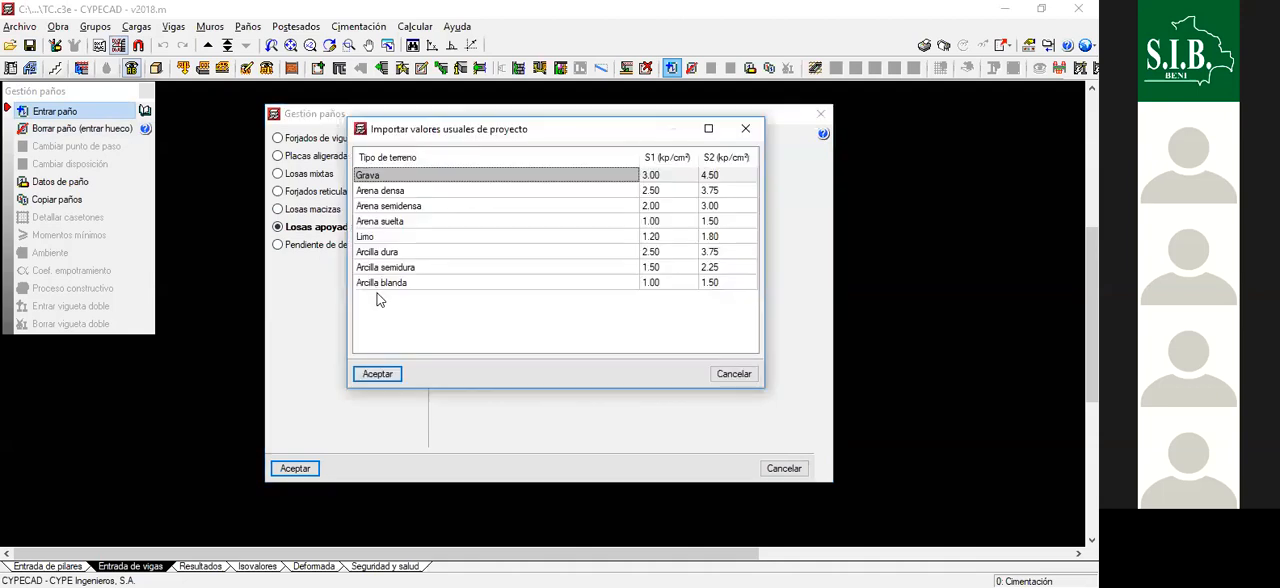
click(424, 288)
double_click(424, 285)
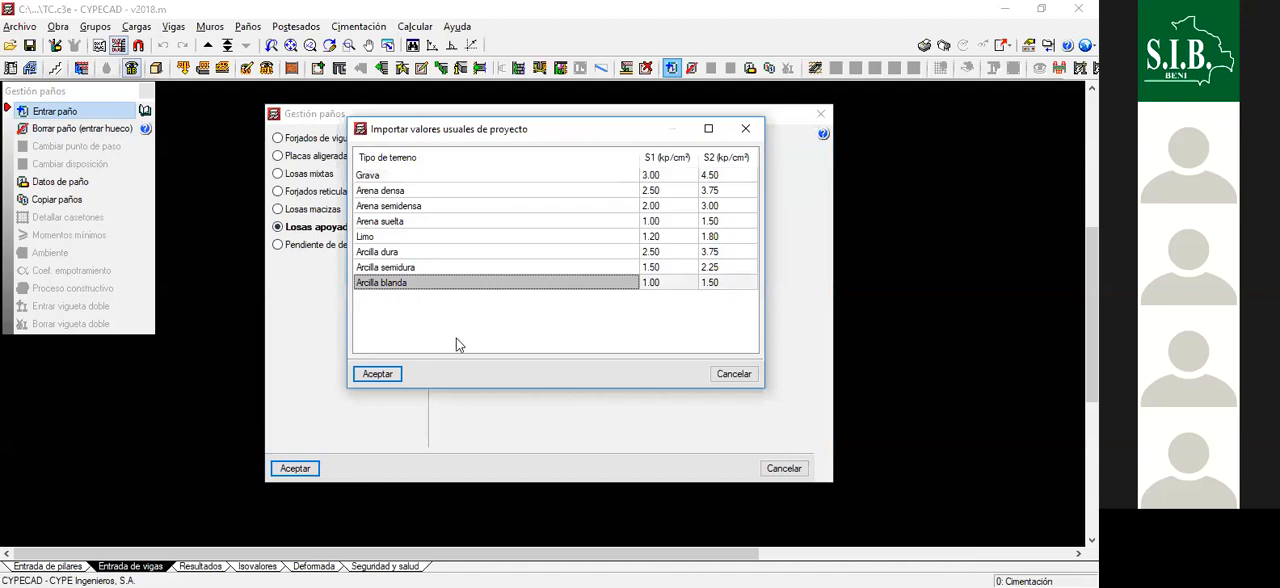
click(456, 339)
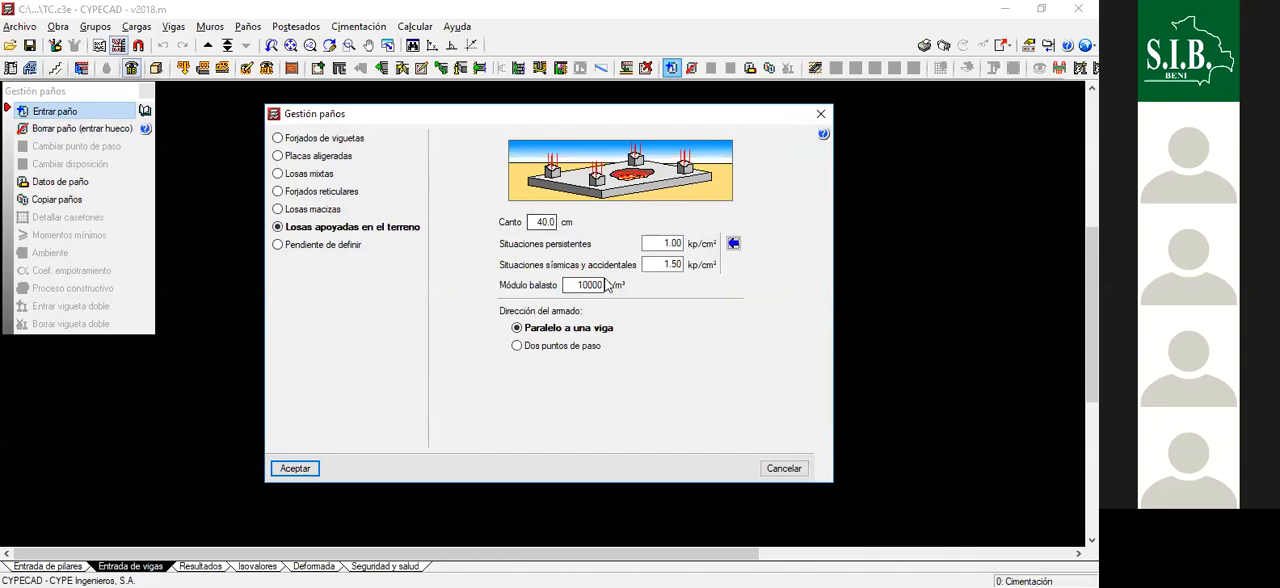
- Set the slab's Módulo balasto to 75 t/m³ and its reinforcement direction to Dos puntos de paso, accepting the panel settings
drag(575, 287, 627, 292)
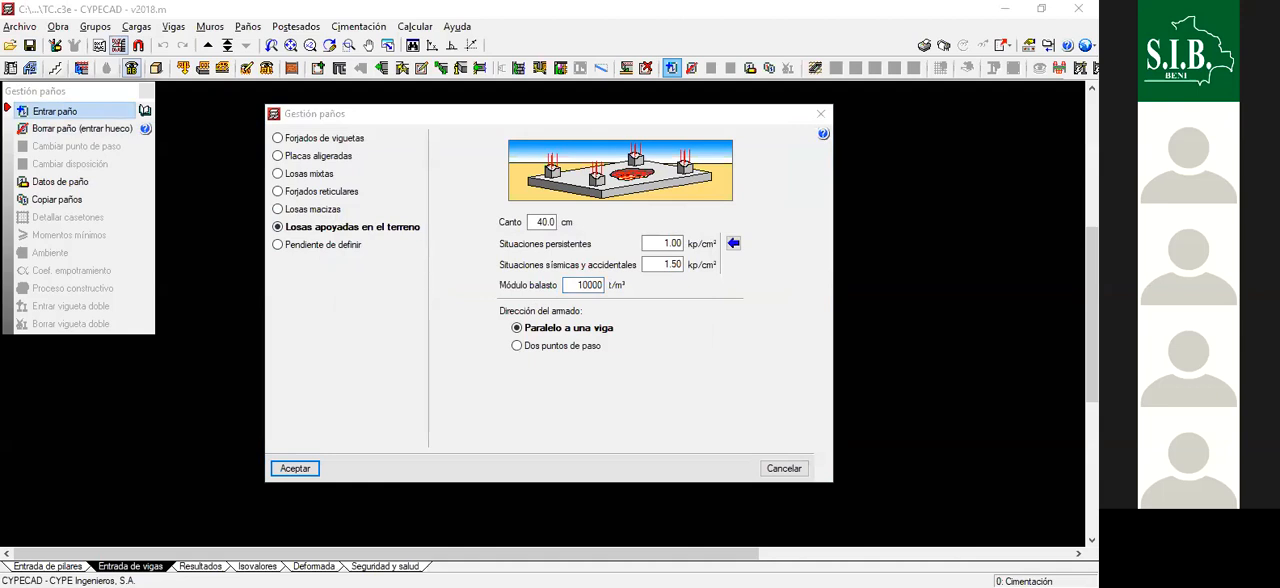
click(576, 271)
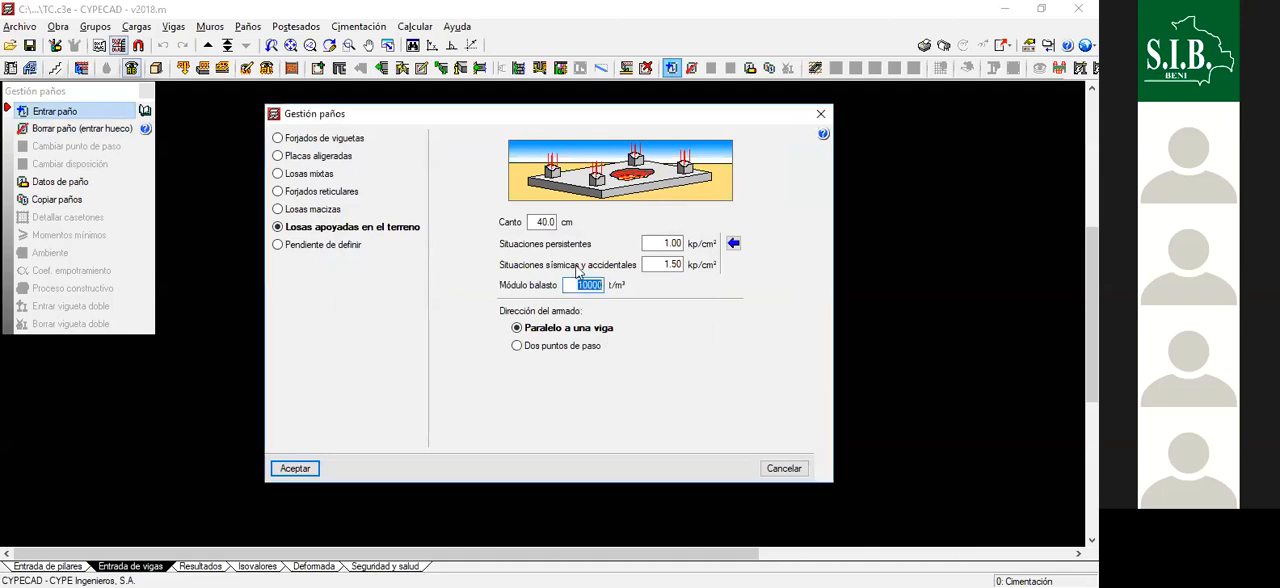
text(75)
click(516, 347)
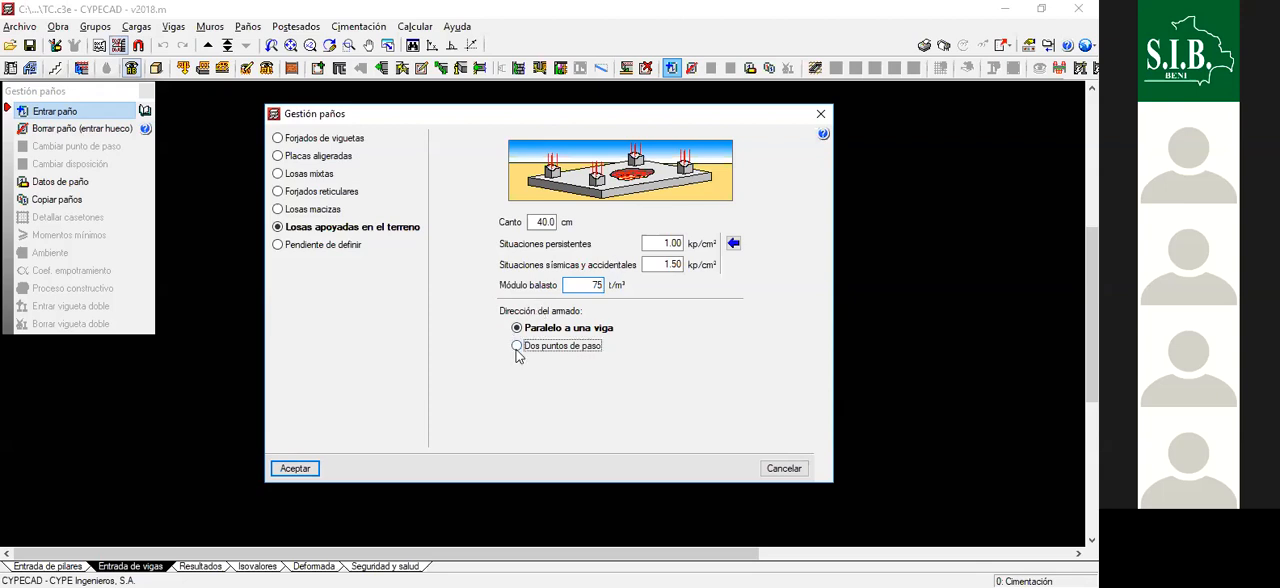
click(296, 469)
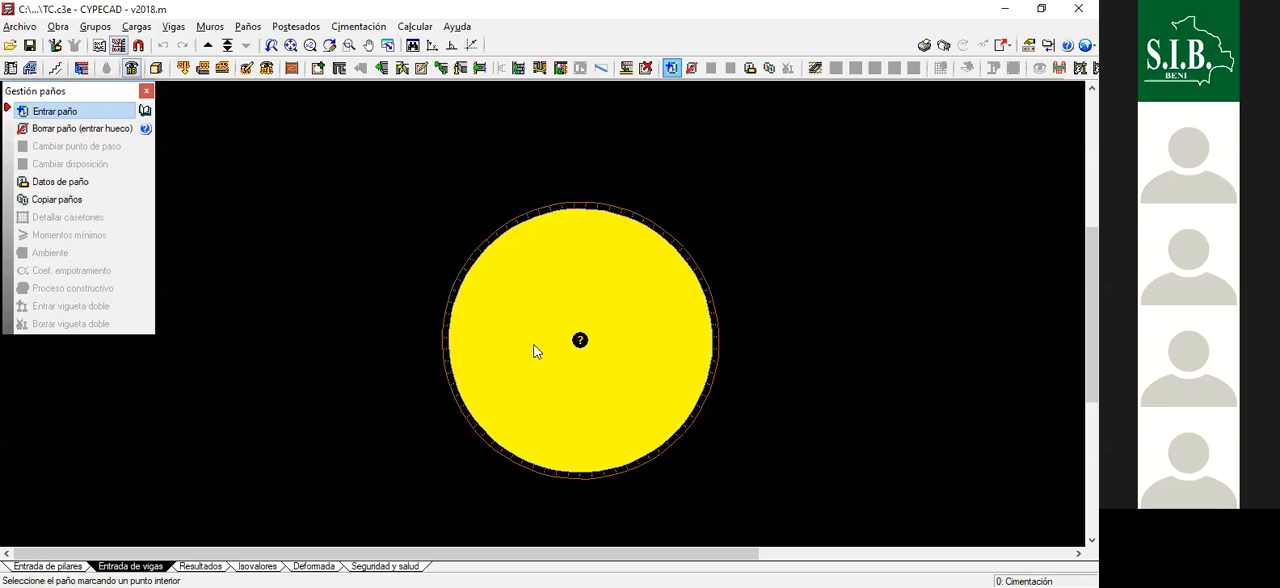
- Place the ground-supported slab inside the circular wall, aligning its reinforcement horizontally through two opposite wall points, and finish panel entry
click(534, 350)
scroll(465, 335, up, 3)
click(433, 341)
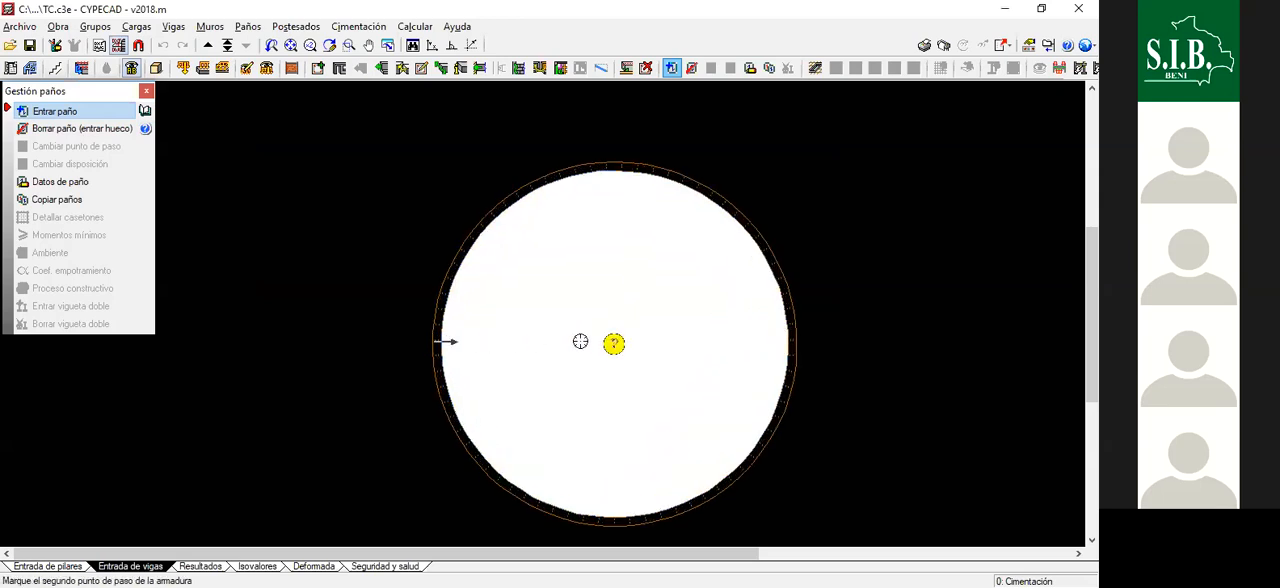
click(798, 343)
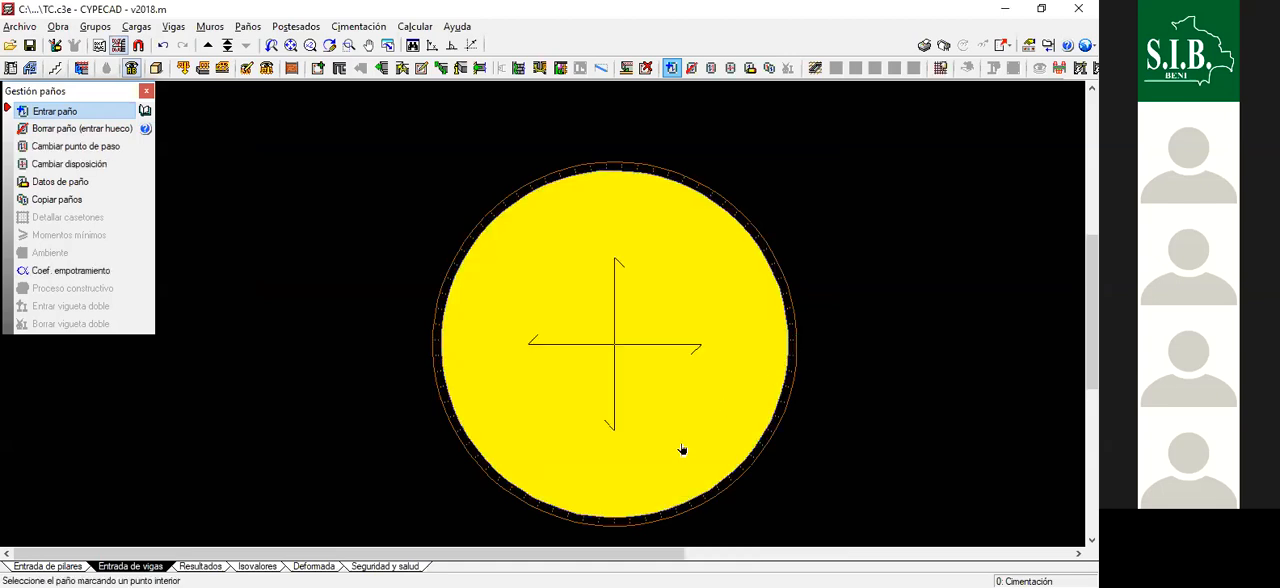
scroll(700, 355, down, 3)
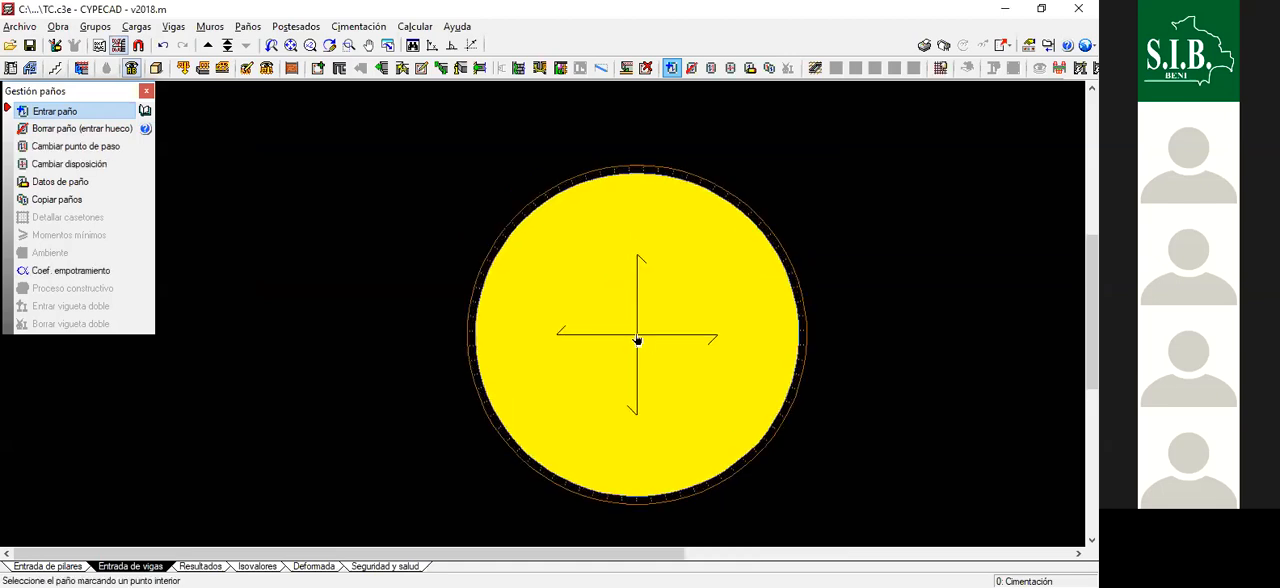
scroll(549, 300, up, 1)
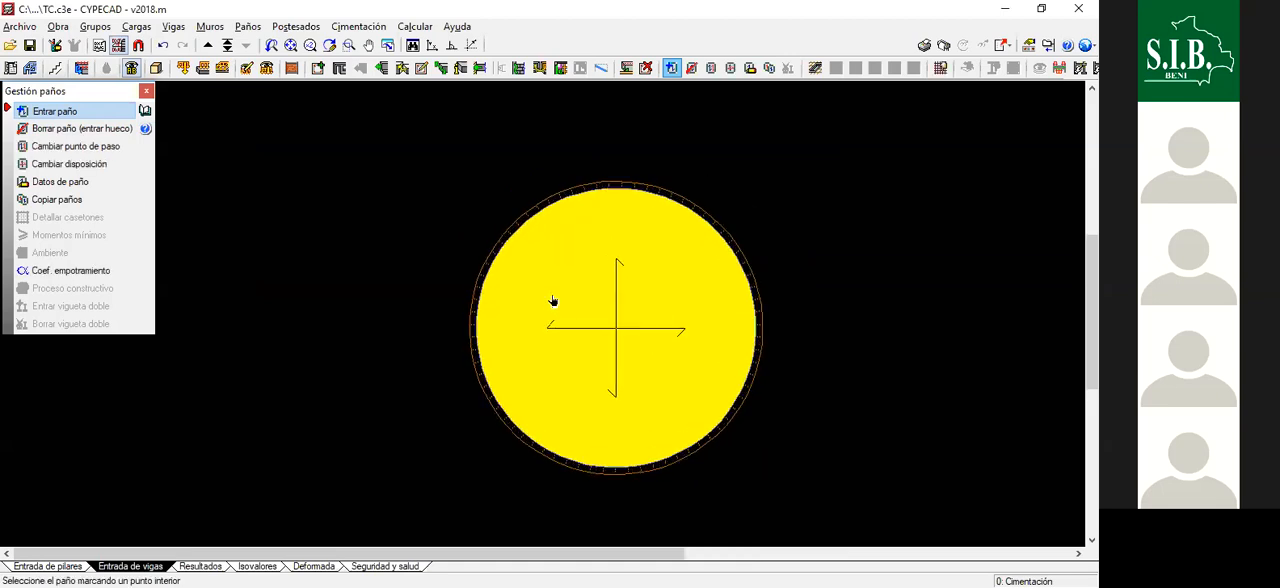
click(146, 92)
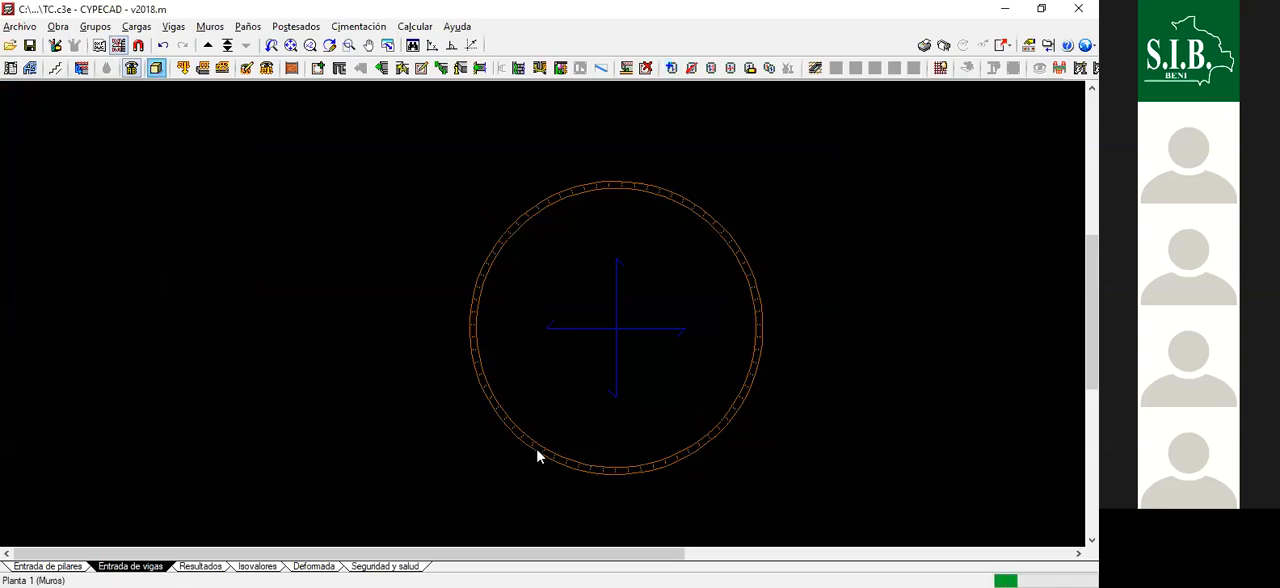
- Examine the tank and the underside of its foundation slab in the 3D model, and close the view
scroll(571, 371, up, 2)
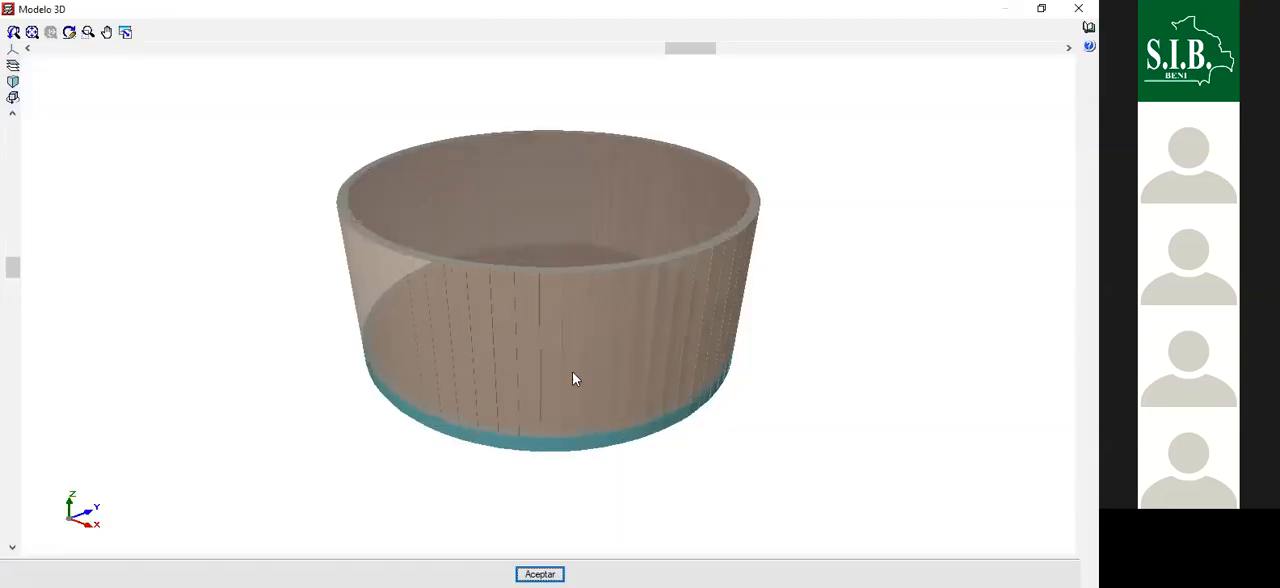
scroll(574, 413, up, 3)
middle_drag(574, 413, 863, 280)
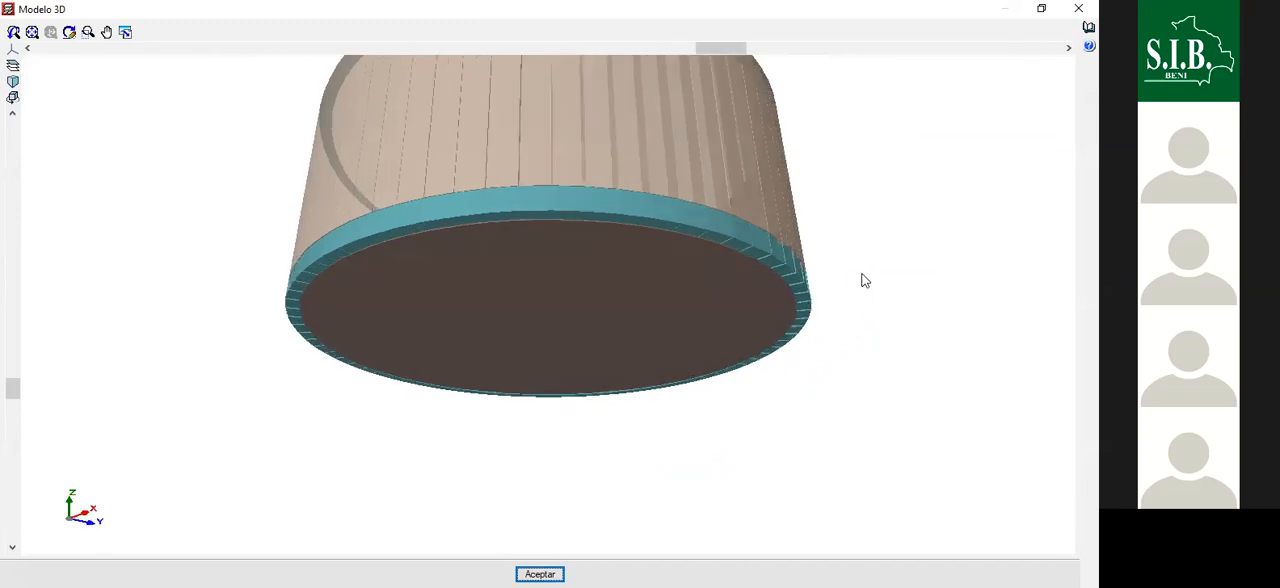
scroll(698, 244, up, 1)
scroll(697, 238, up, 2)
scroll(736, 283, down, 2)
middle_drag(527, 347, 596, 396)
scroll(606, 391, down, 1)
click(1078, 8)
- Try to move up to the next floor group and read the Cimentación incidence report
scroll(571, 305, down, 2)
middle_drag(622, 313, 571, 317)
scroll(571, 315, up, 2)
scroll(582, 311, down, 2)
click(207, 45)
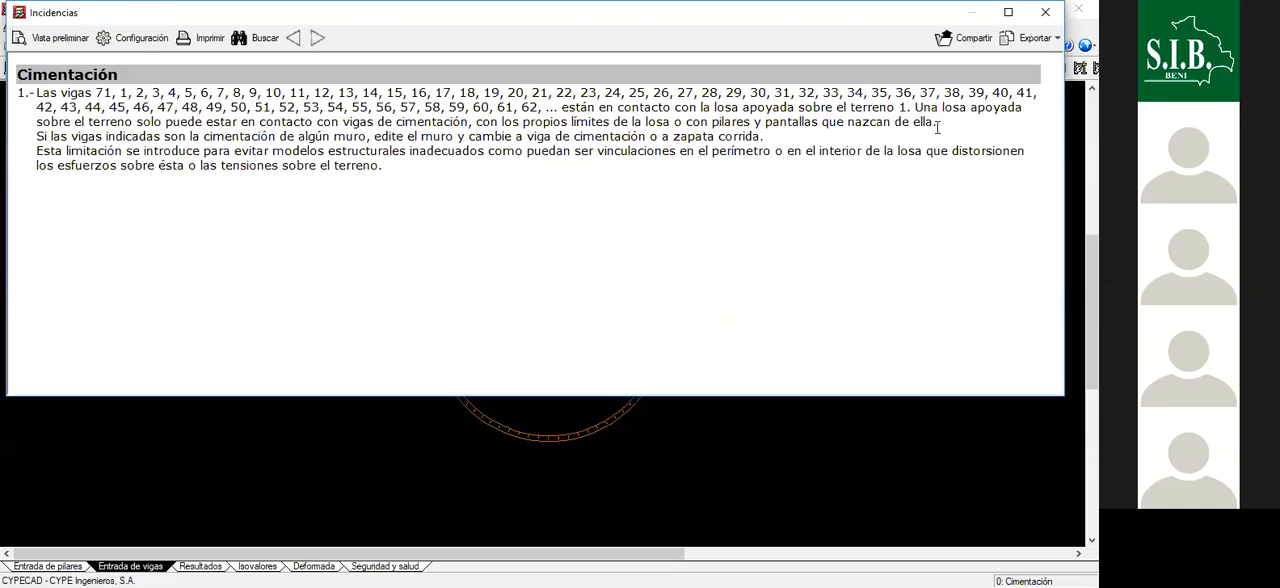
click(1045, 12)
- Start assigning a reinforced concrete wall with left and right thicknesses of 0.125 m on the TAPA floor
scroll(604, 221, up, 4)
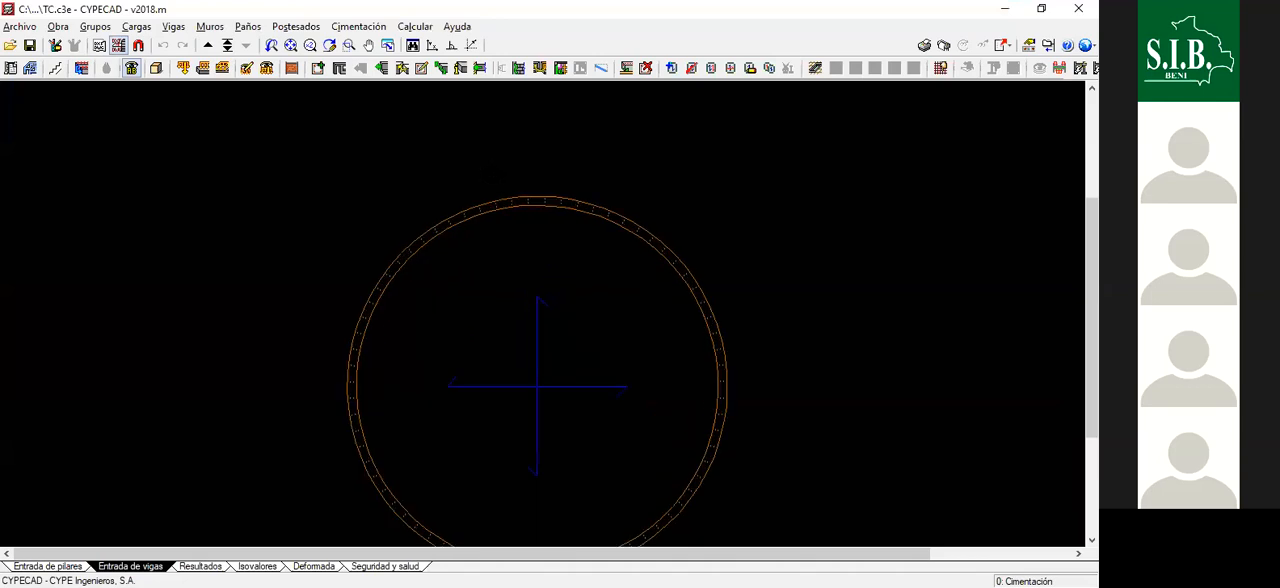
scroll(540, 195, down, 4)
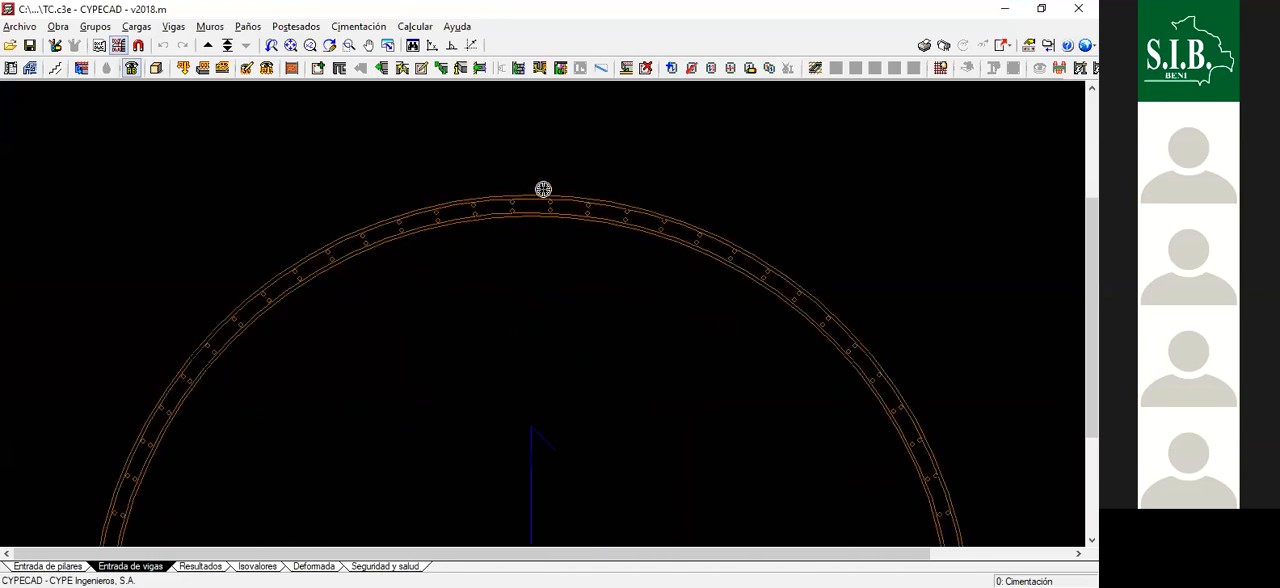
scroll(543, 397, up, 1)
scroll(566, 131, up, 3)
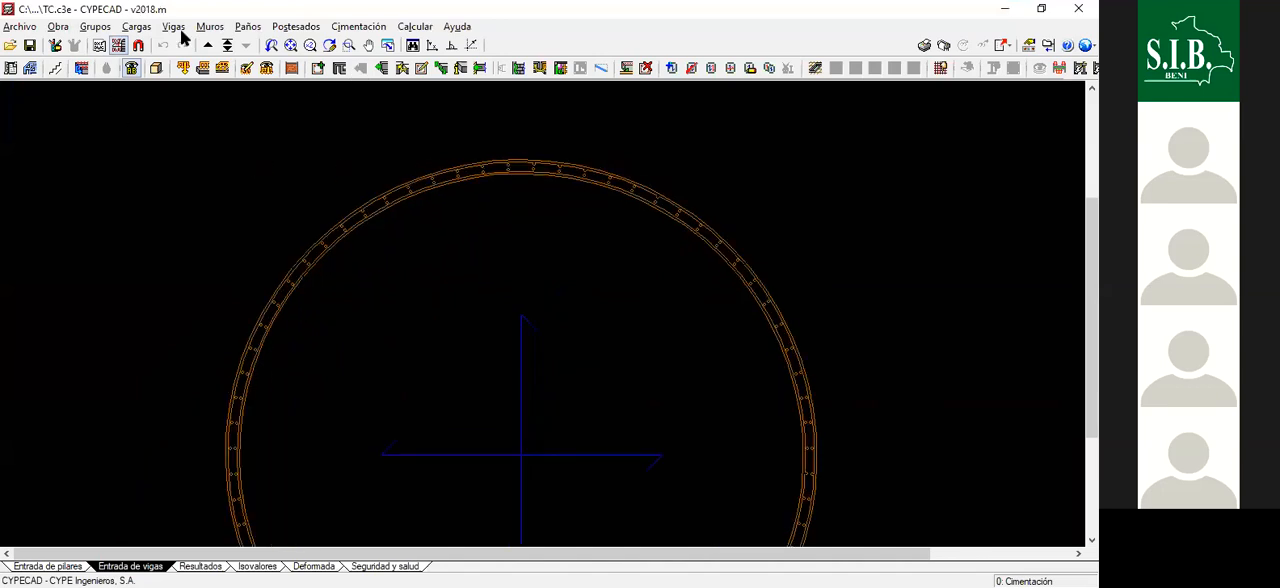
click(214, 30)
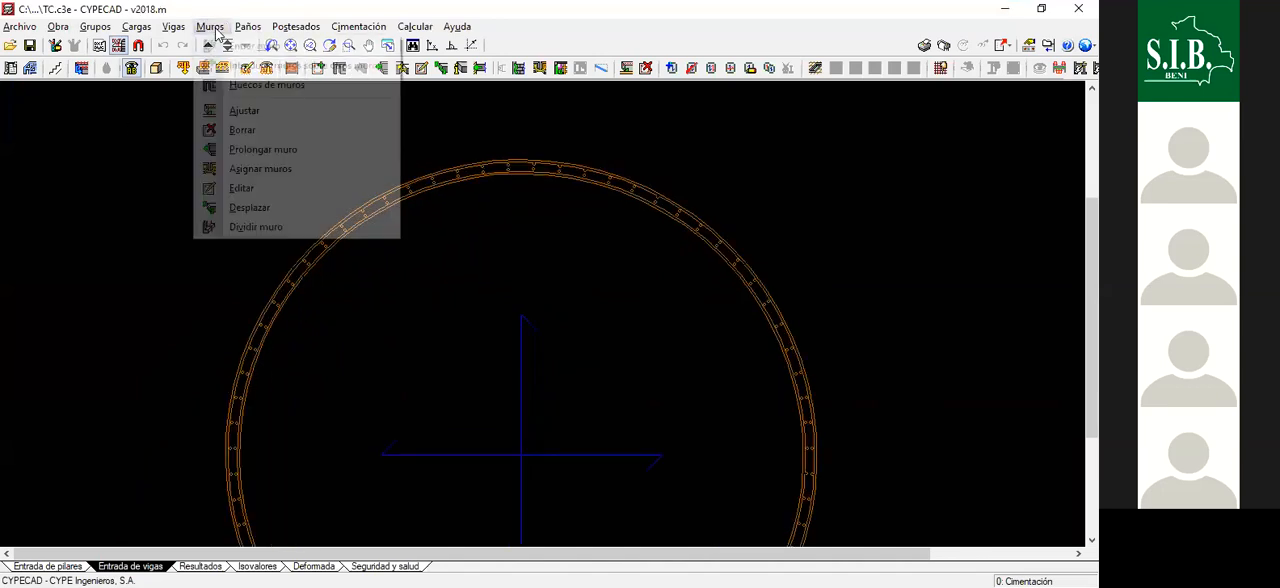
click(262, 169)
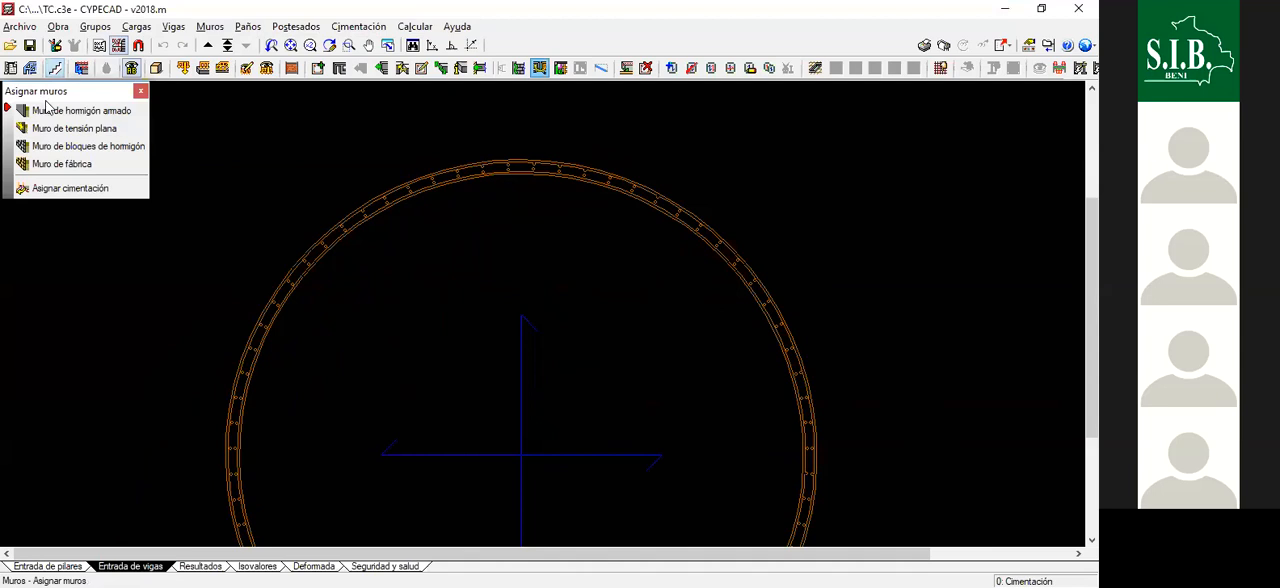
click(75, 111)
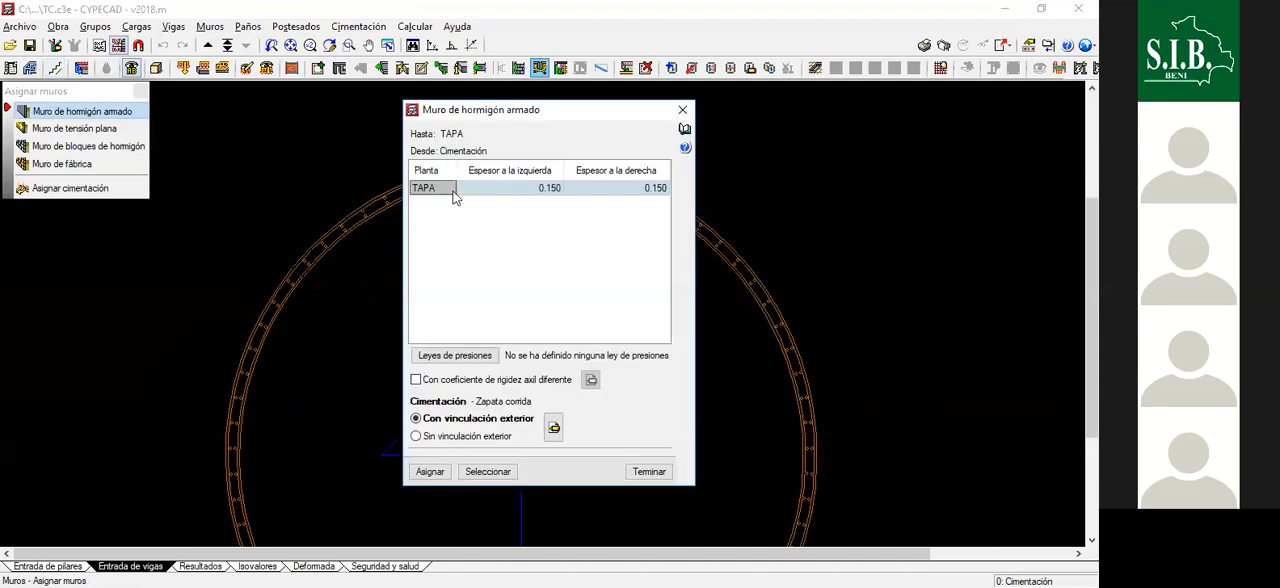
click(548, 190)
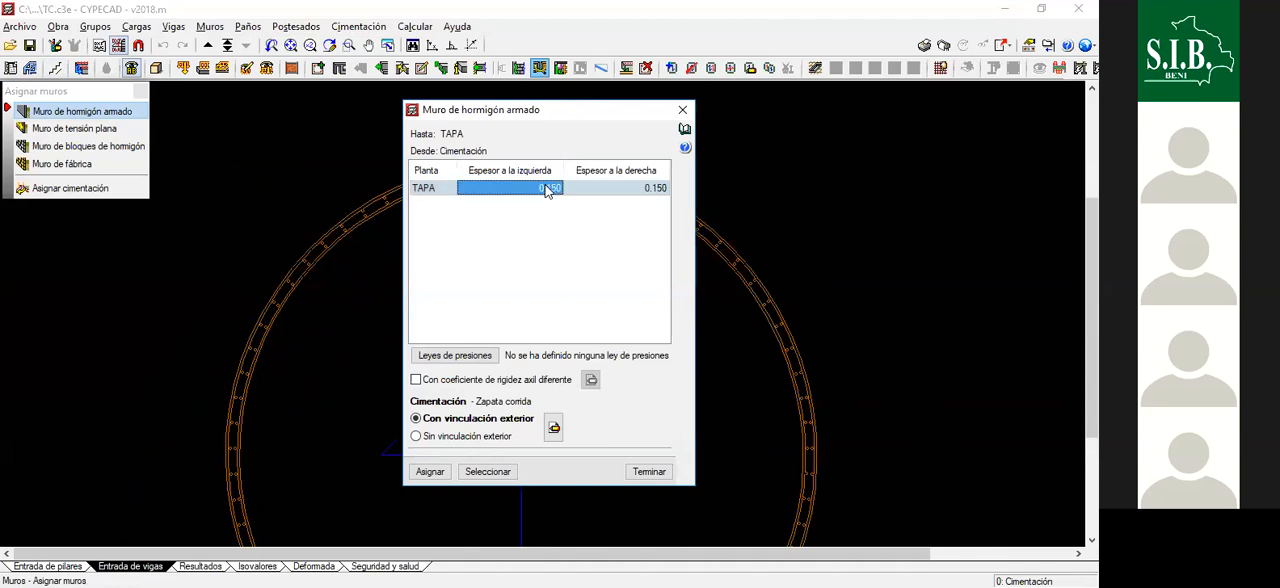
text(00)
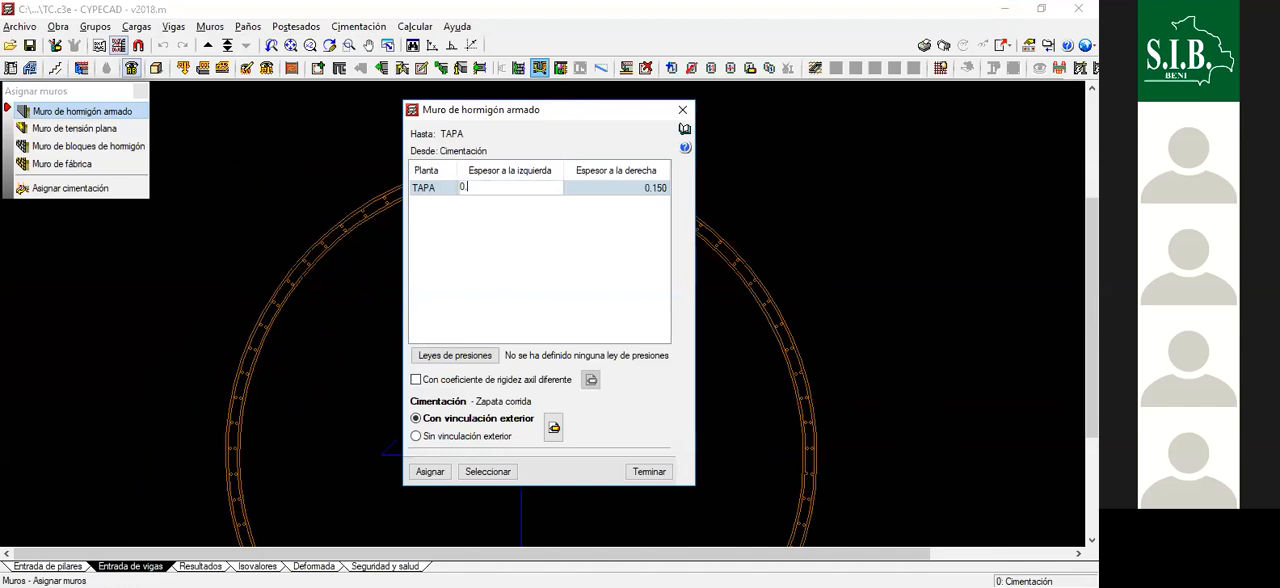
text(125)
key(Tab)
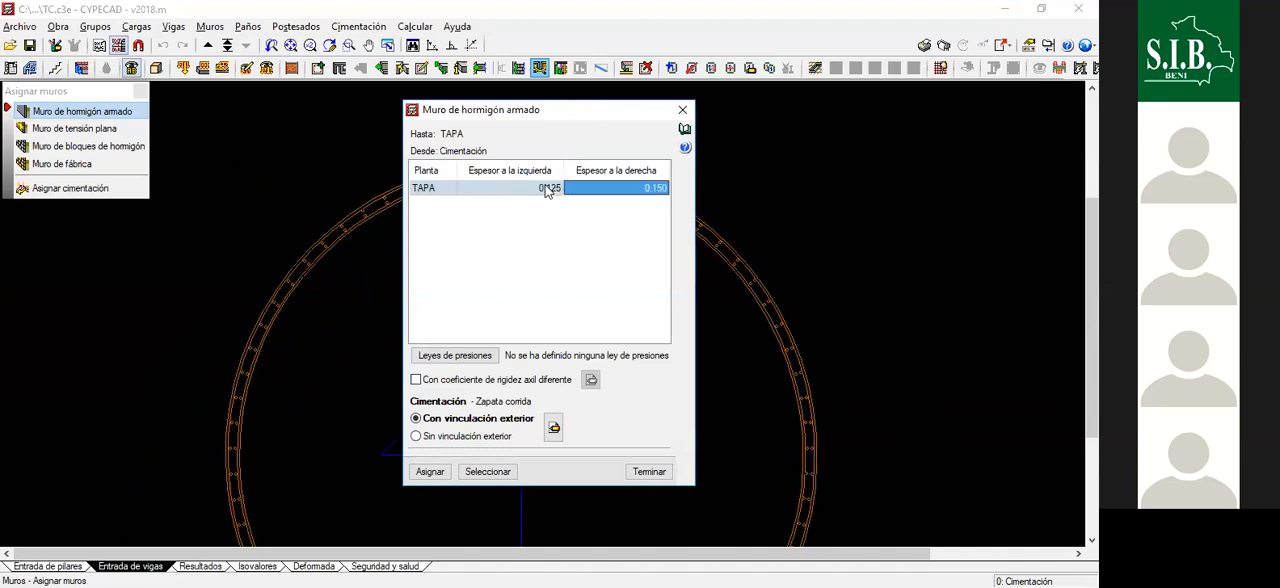
text(0)
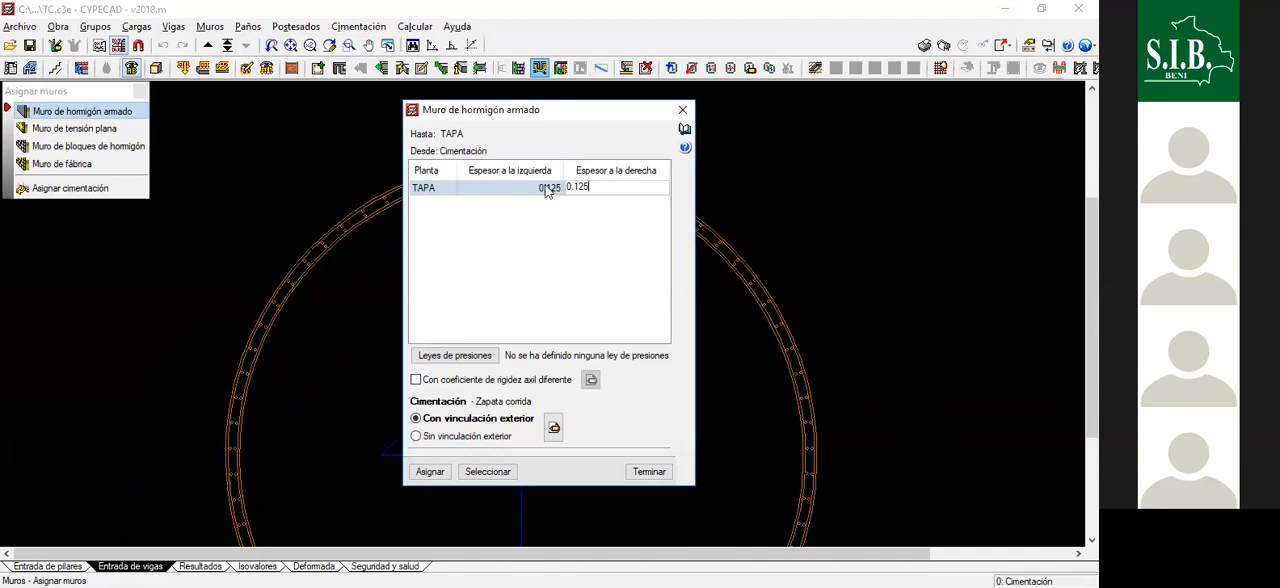
click(547, 190)
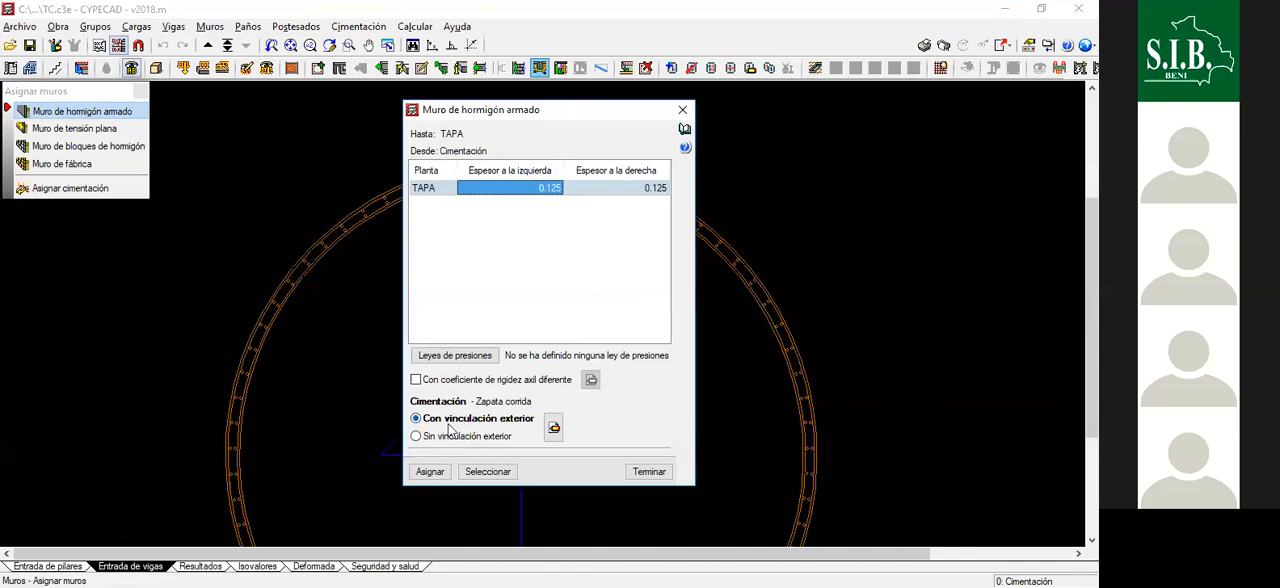
- Change the wall foundation to Sin vinculación exterior as a Viga de cimentación with a 0.40 m depth
click(417, 437)
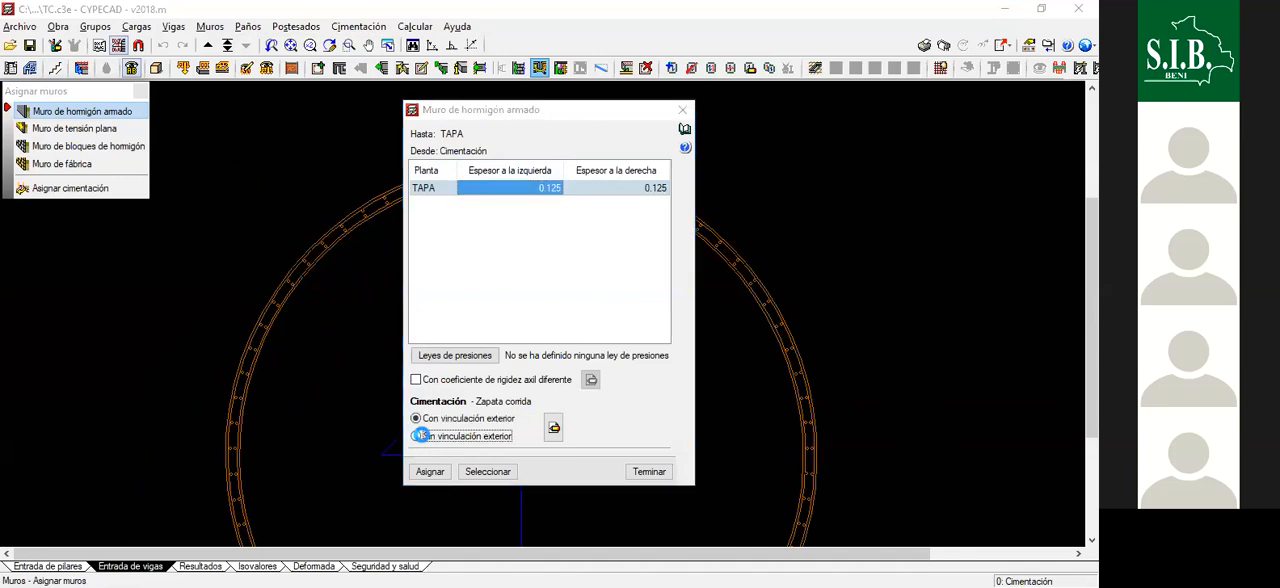
click(554, 426)
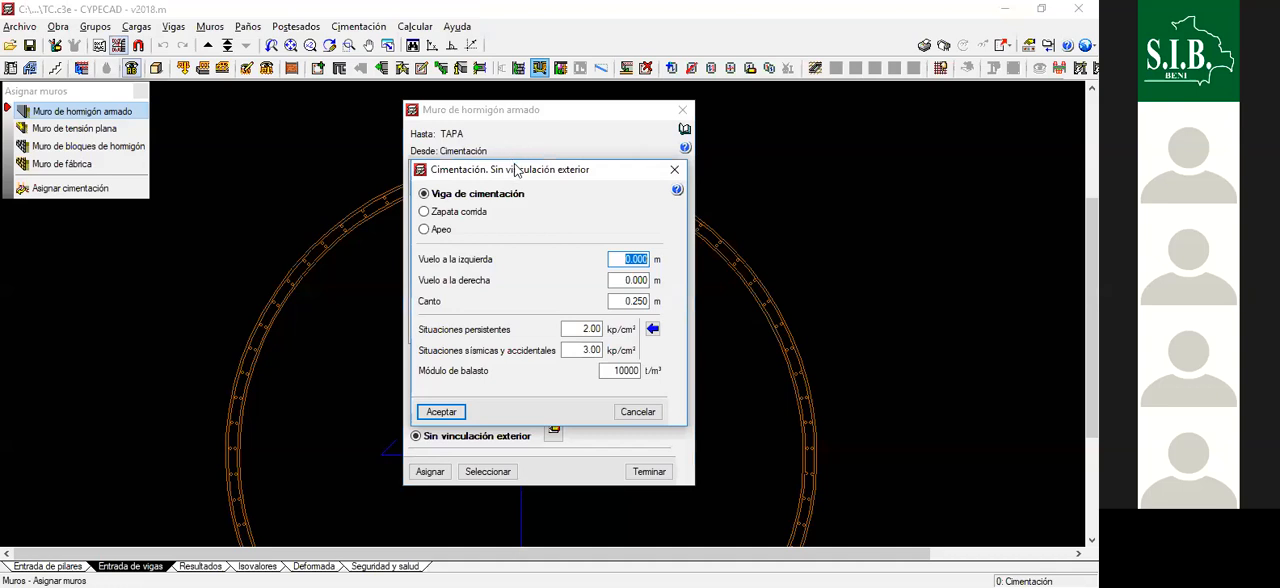
drag(477, 167, 502, 129)
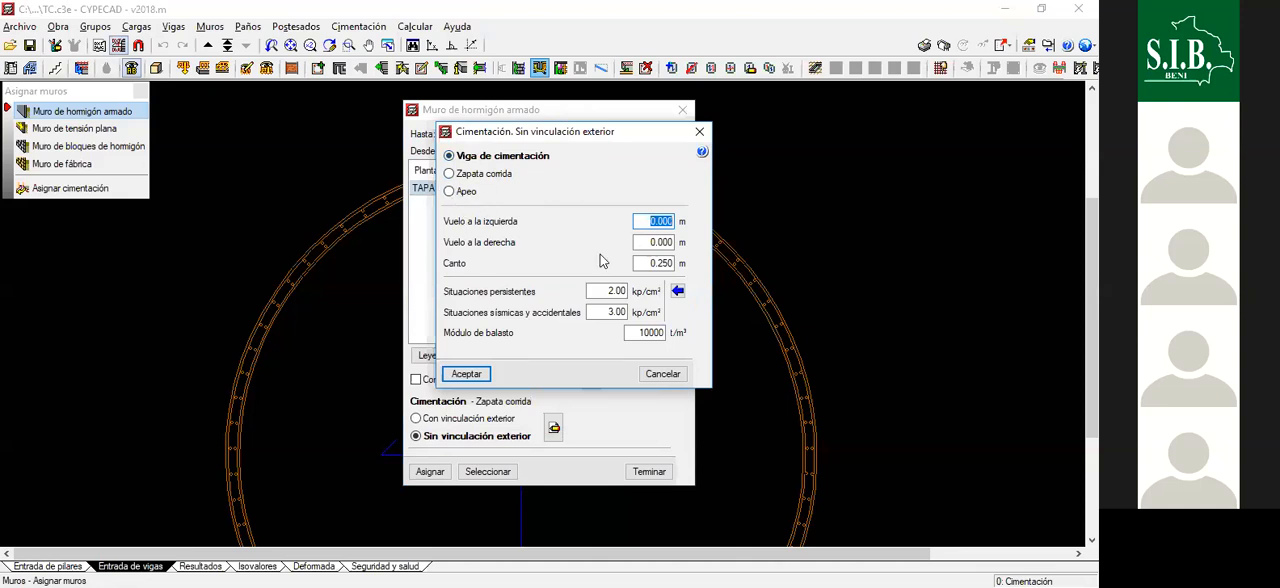
click(663, 263)
double_click(663, 263)
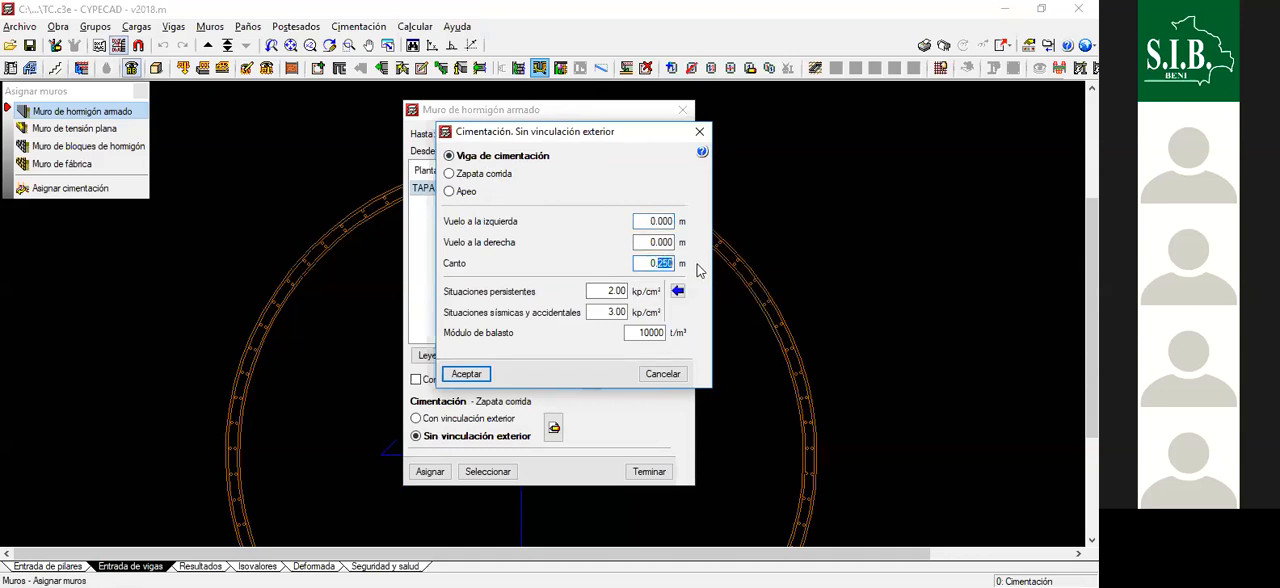
text(40)
- Import the Arcilla blanda bearing pressures for the foundation beam, set its ballast modulus to 75 t/m³ and accept the foundation settings
click(605, 291)
click(678, 291)
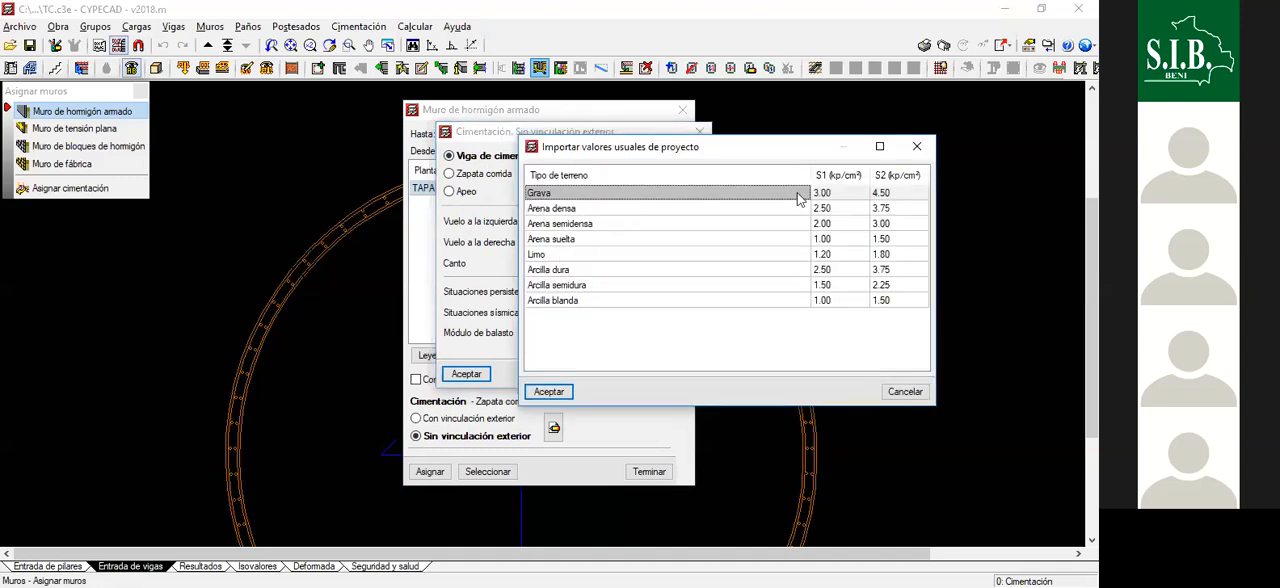
double_click(727, 301)
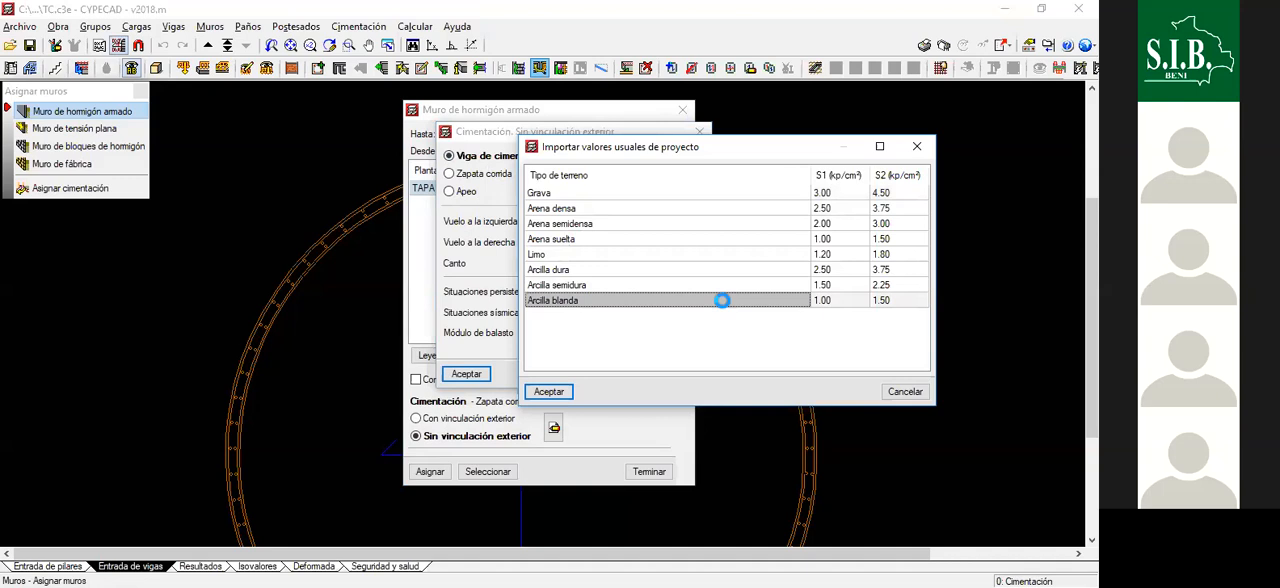
click(468, 298)
key(Tab)
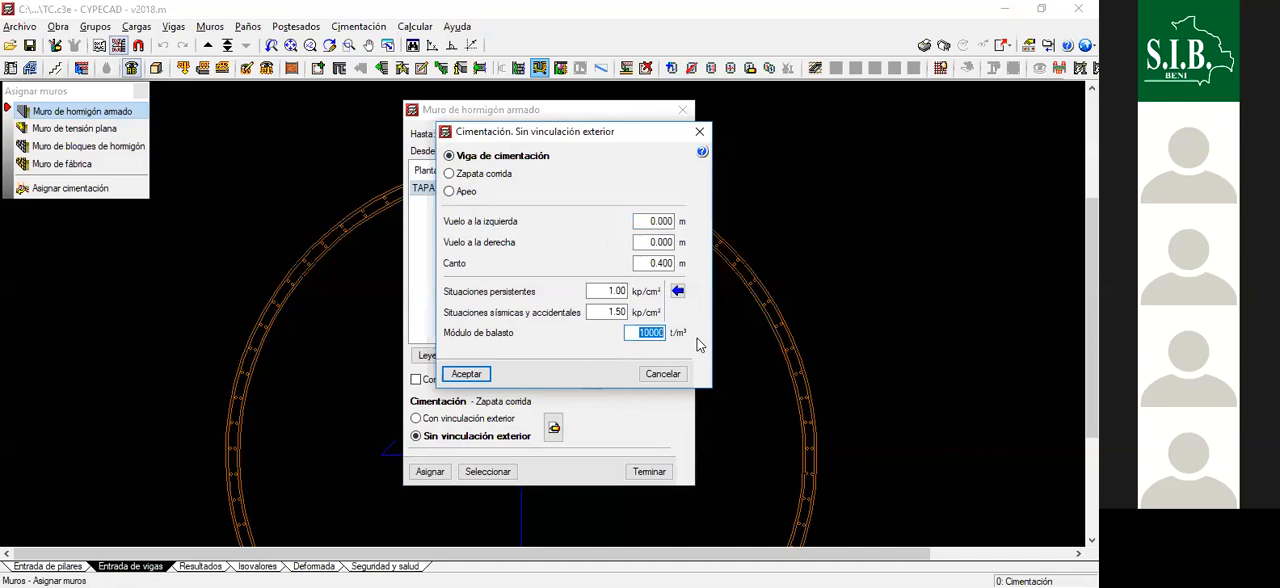
text(75)
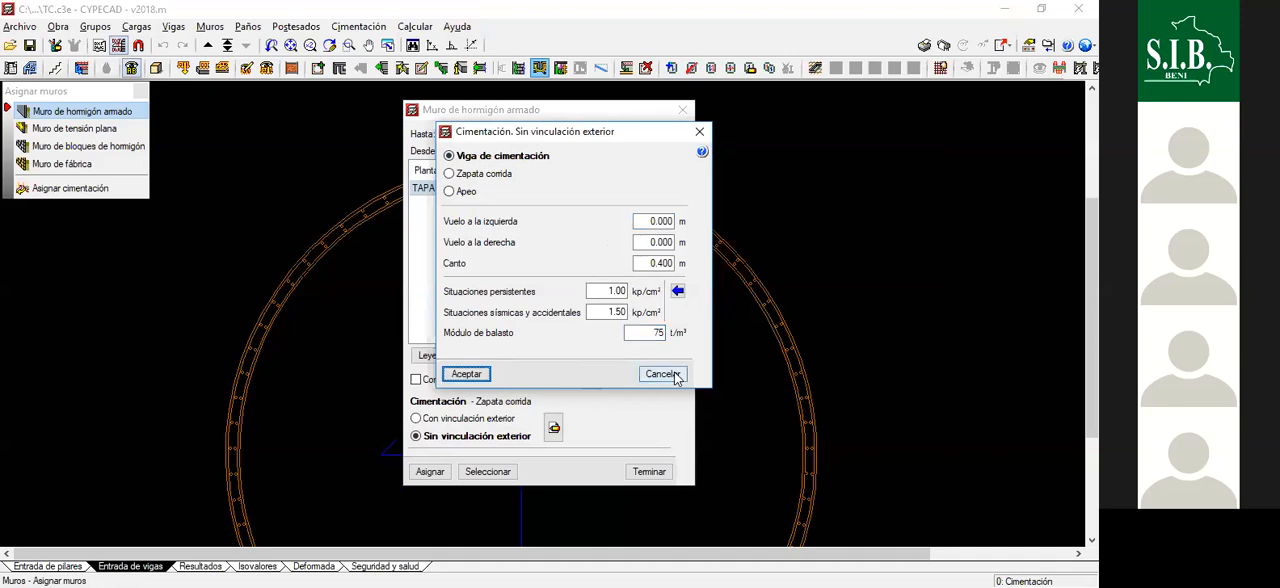
click(470, 374)
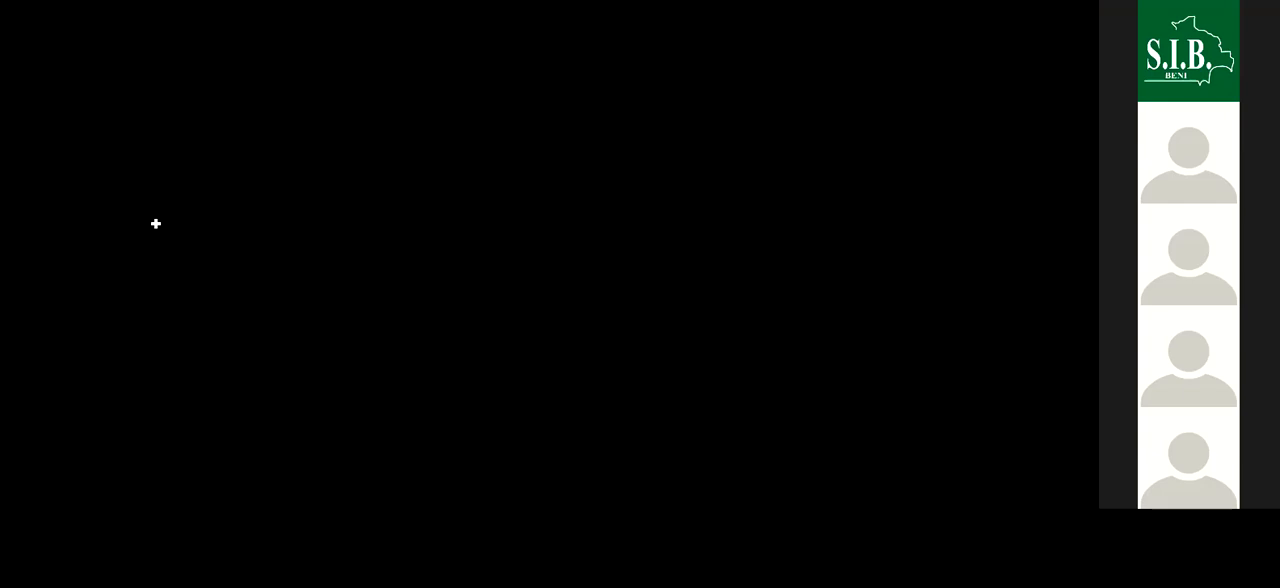
- Switch to the BALASTO workbook in Excel and set the foundation's LARGO (a) to 31 m
scroll(207, 255, up, 1)
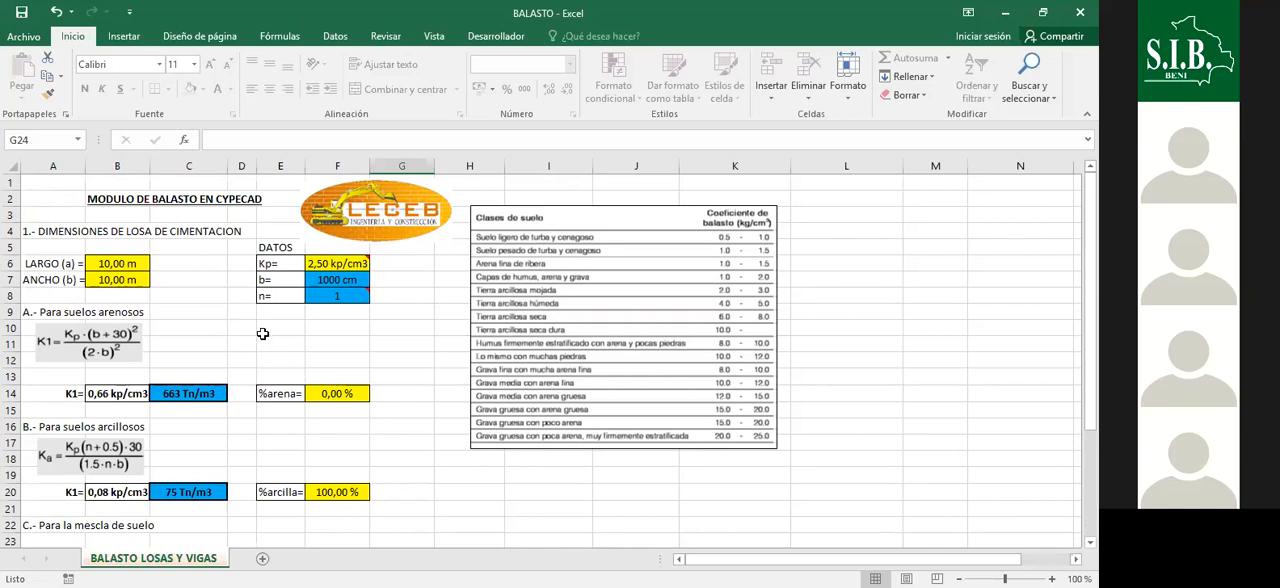
click(120, 280)
click(118, 263)
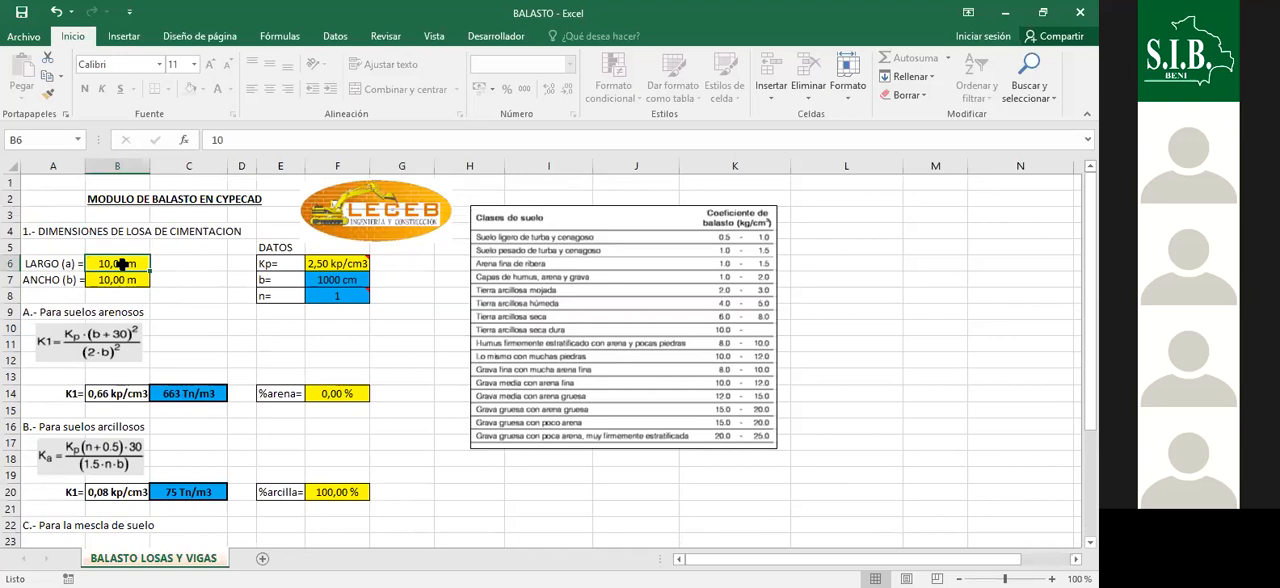
text(31)
key(Return)
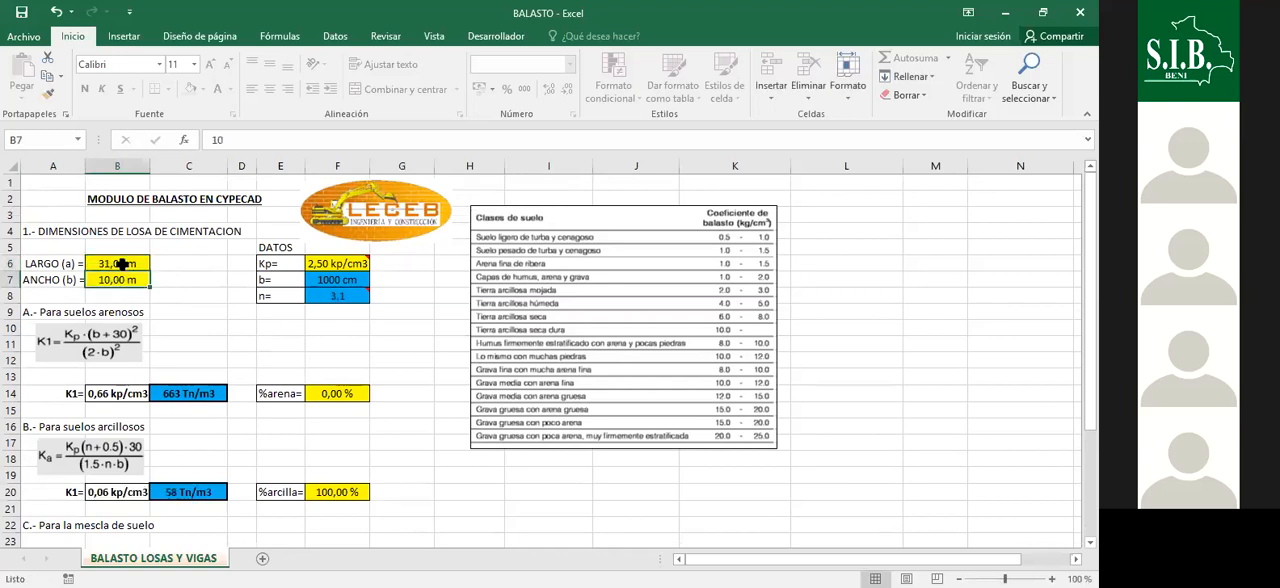
- Set the foundation's ANCHO (b) to 0,25 m and check the K1 ballast modulus for the soil mixture
text(0,25)
key(Return)
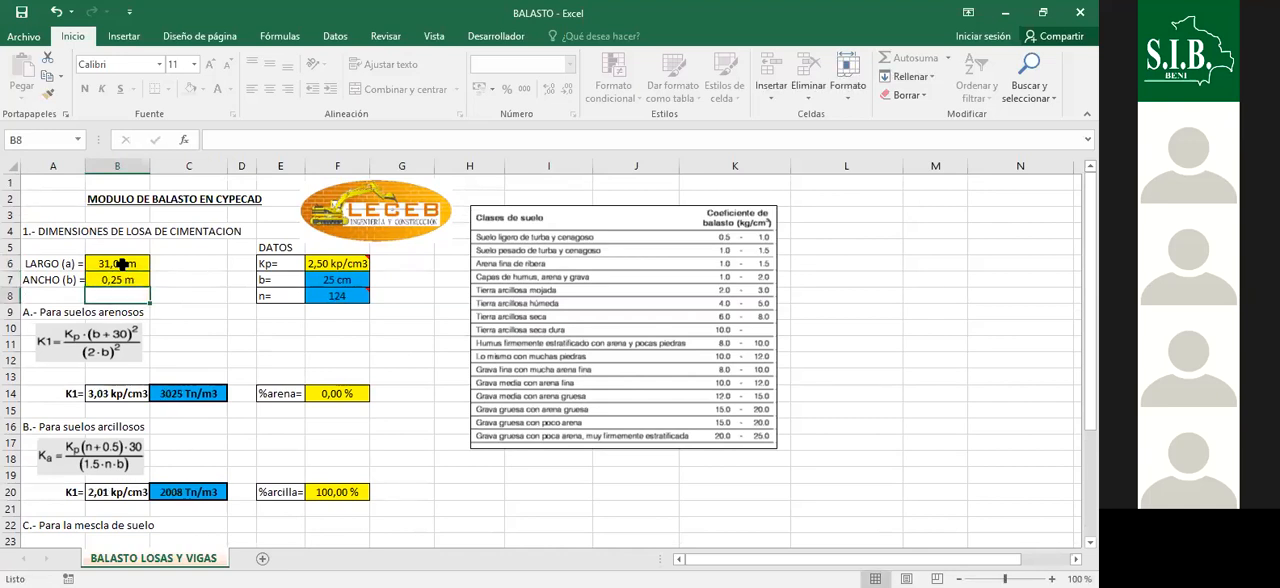
scroll(180, 407, down, 3)
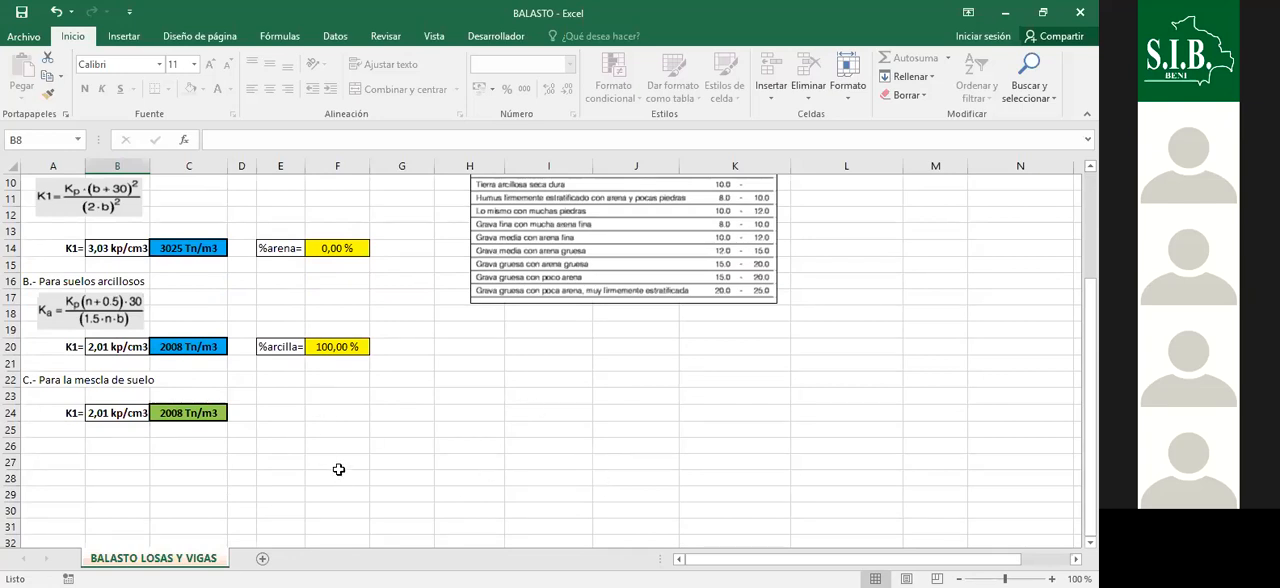
click(275, 410)
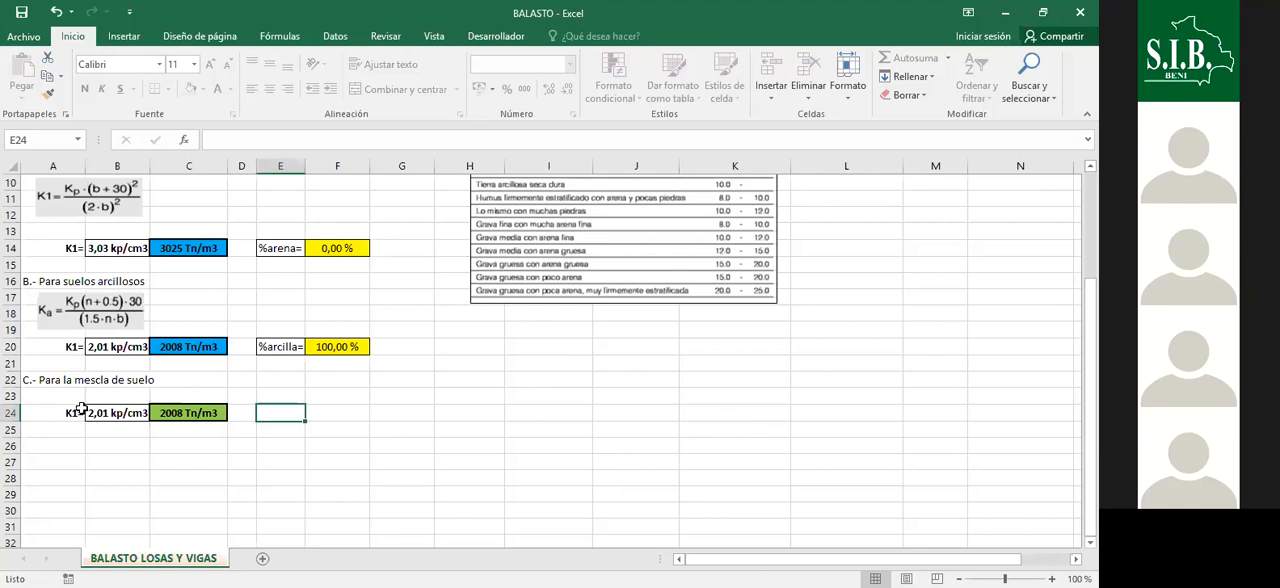
drag(55, 396, 250, 428)
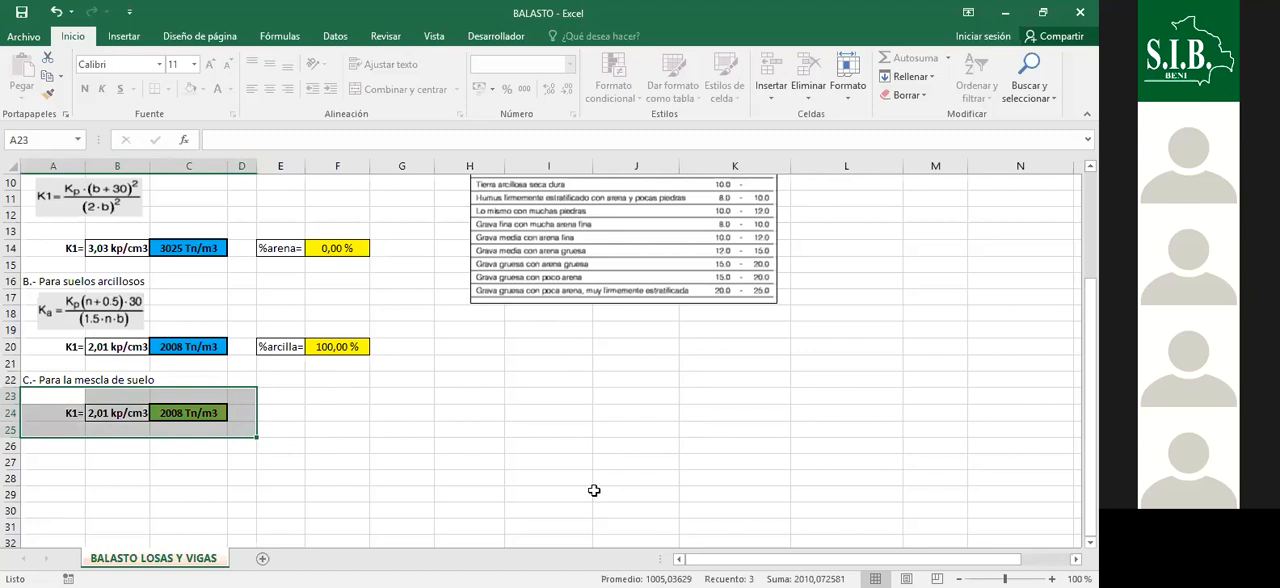
- Switch back to CYPECAD, set the foundation beam's Módulo de balasto to the value calculated in Excel and accept the foundation settings
key(alt+Tab)
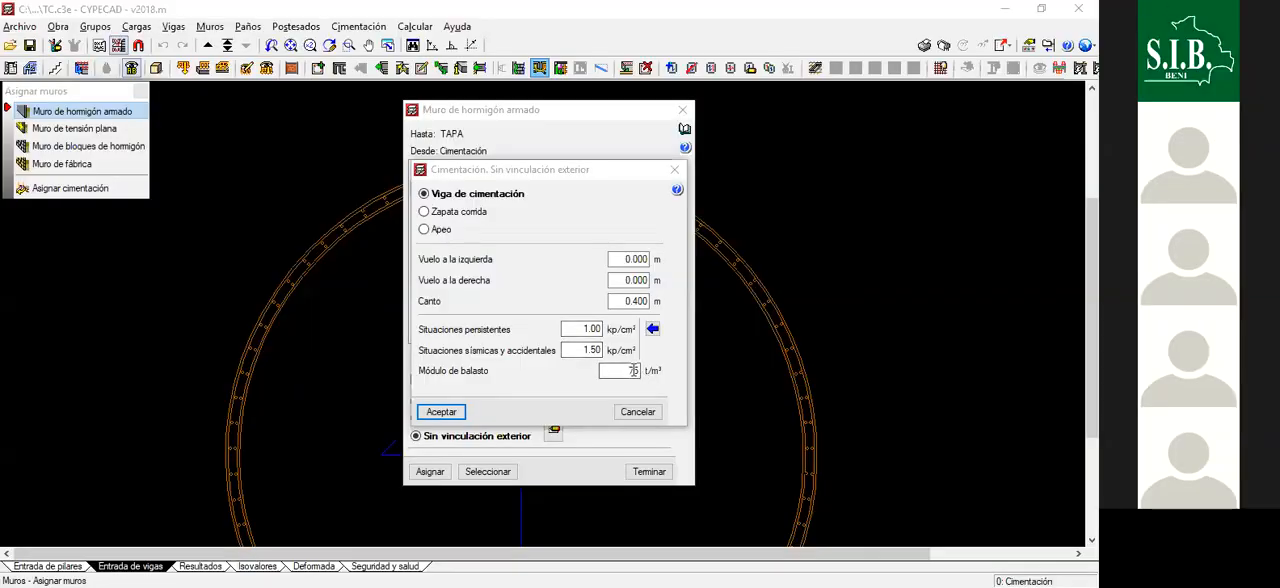
double_click(633, 370)
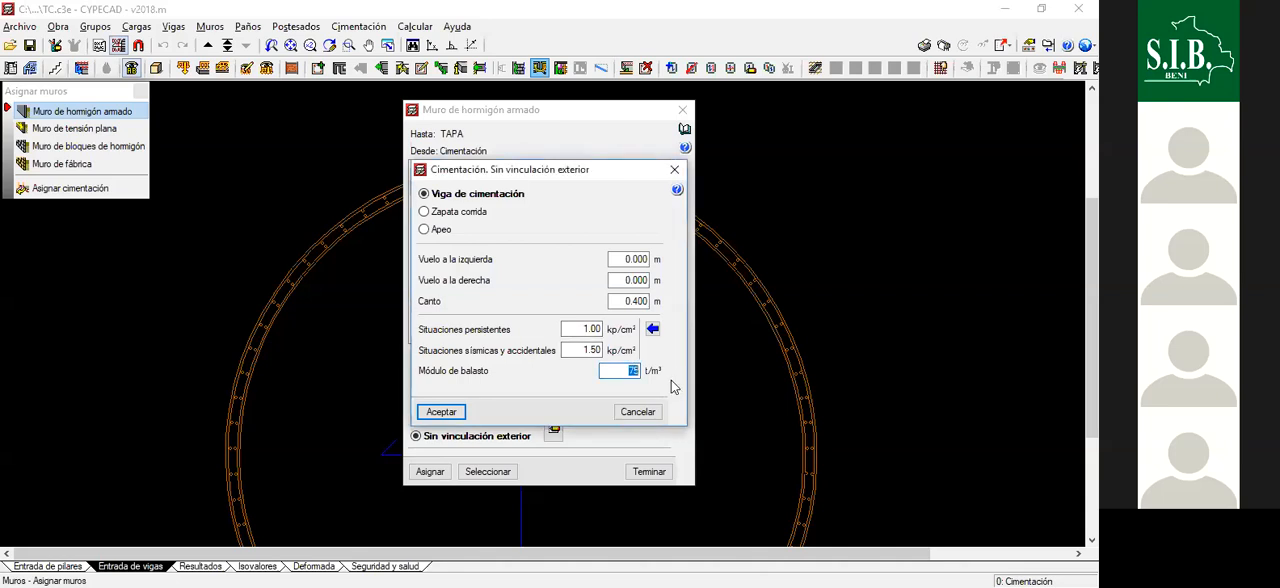
text(2000)
click(440, 412)
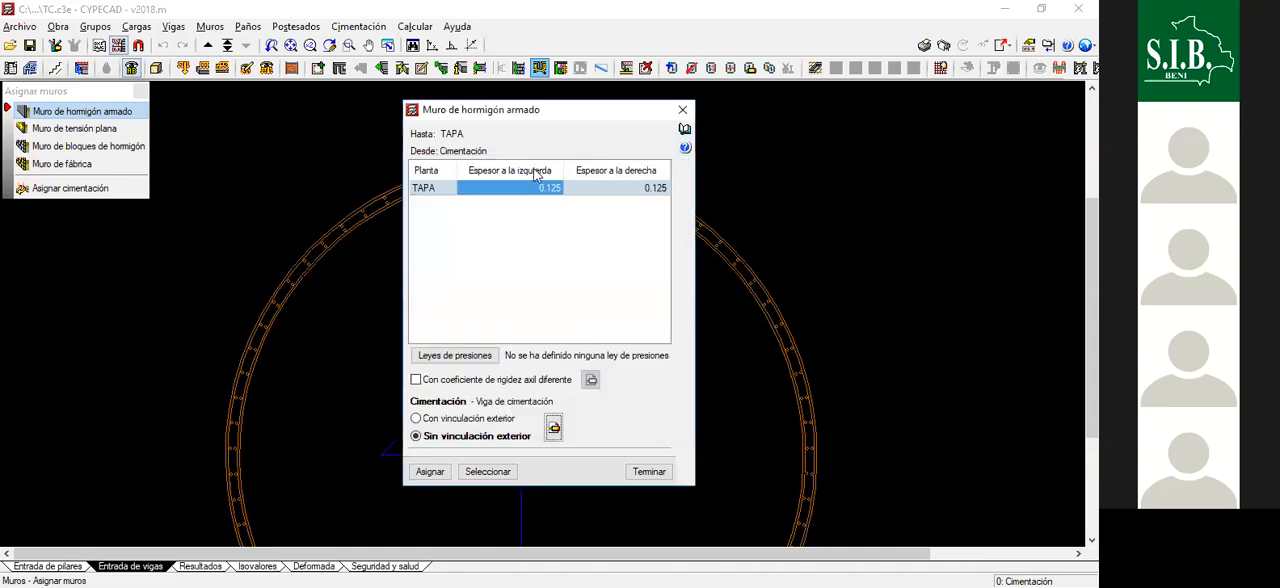
- Add the Empuje de Defecto pressure law to the Izquierda face of the reinforced concrete wall
click(455, 356)
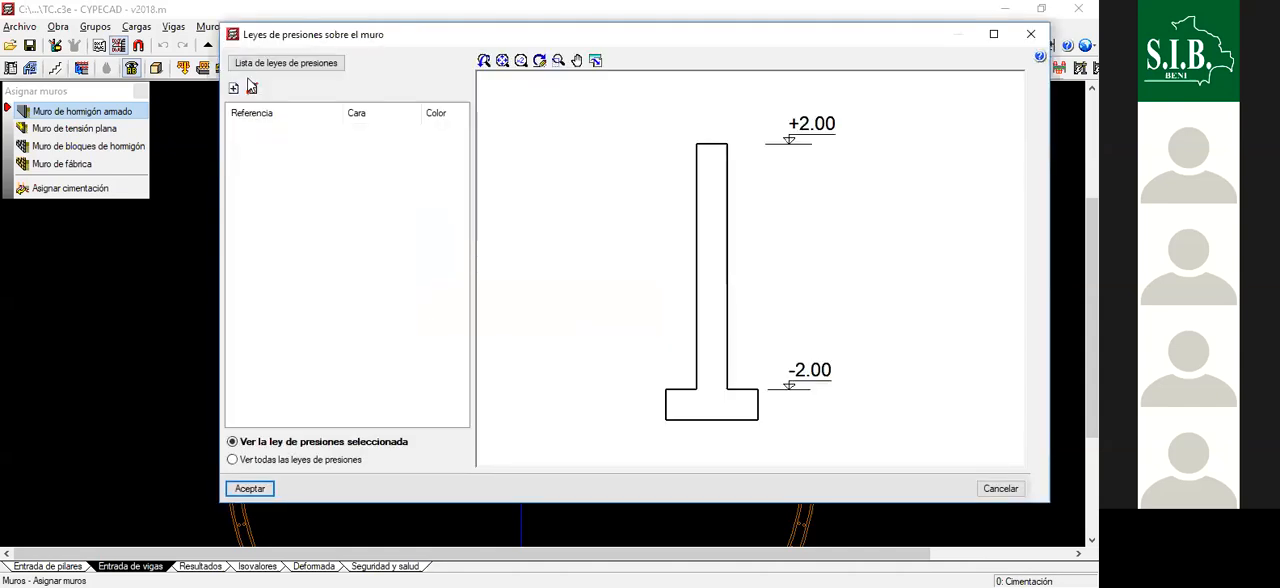
click(234, 89)
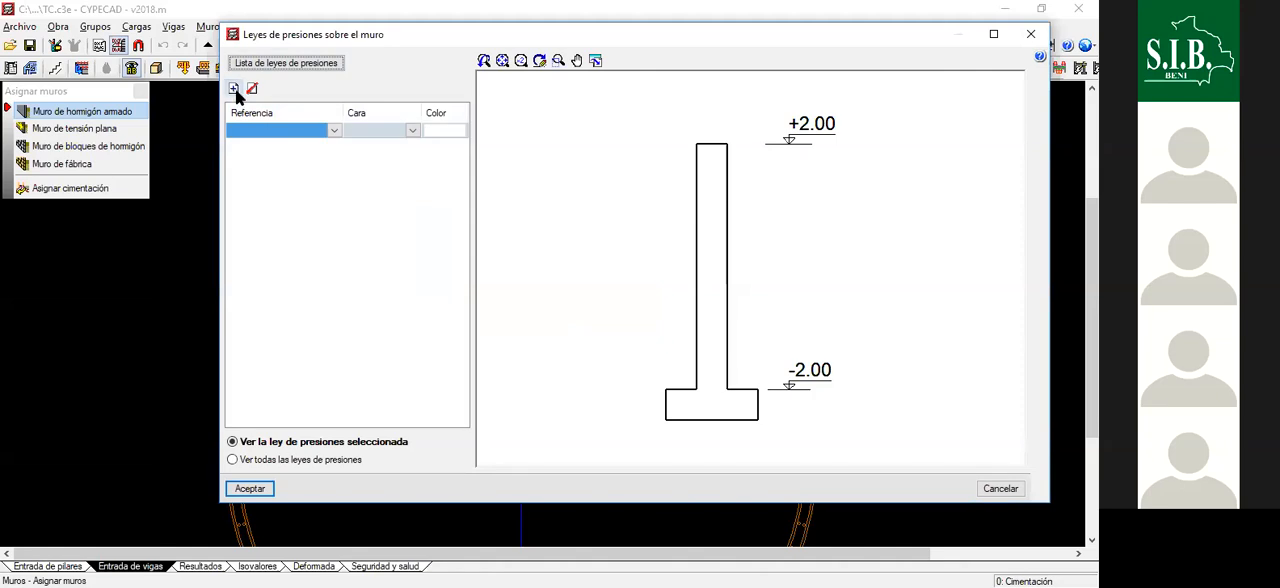
click(334, 131)
click(293, 158)
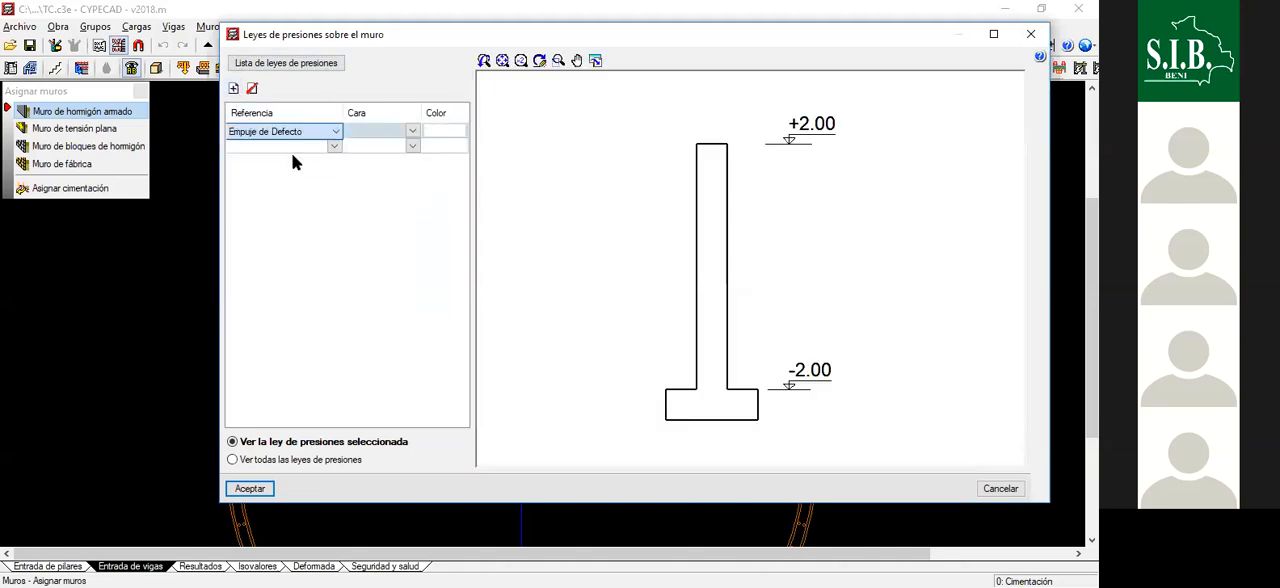
click(413, 130)
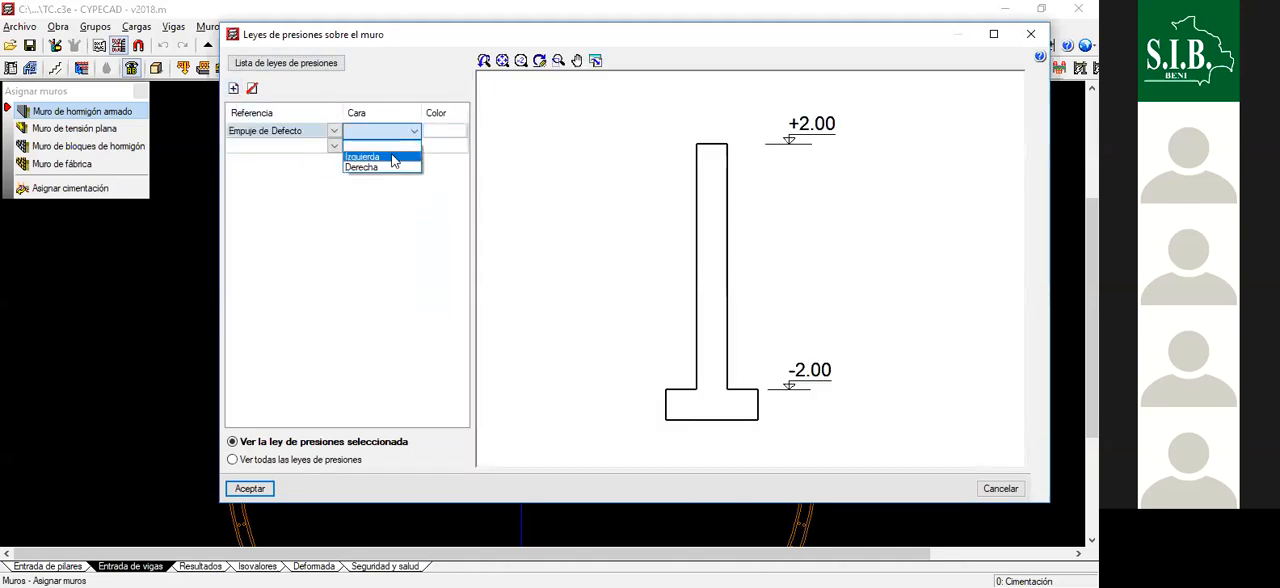
click(380, 157)
- Add the AGUA pressure law to the wall's Derecha face, display all pressure laws together and accept them
click(334, 146)
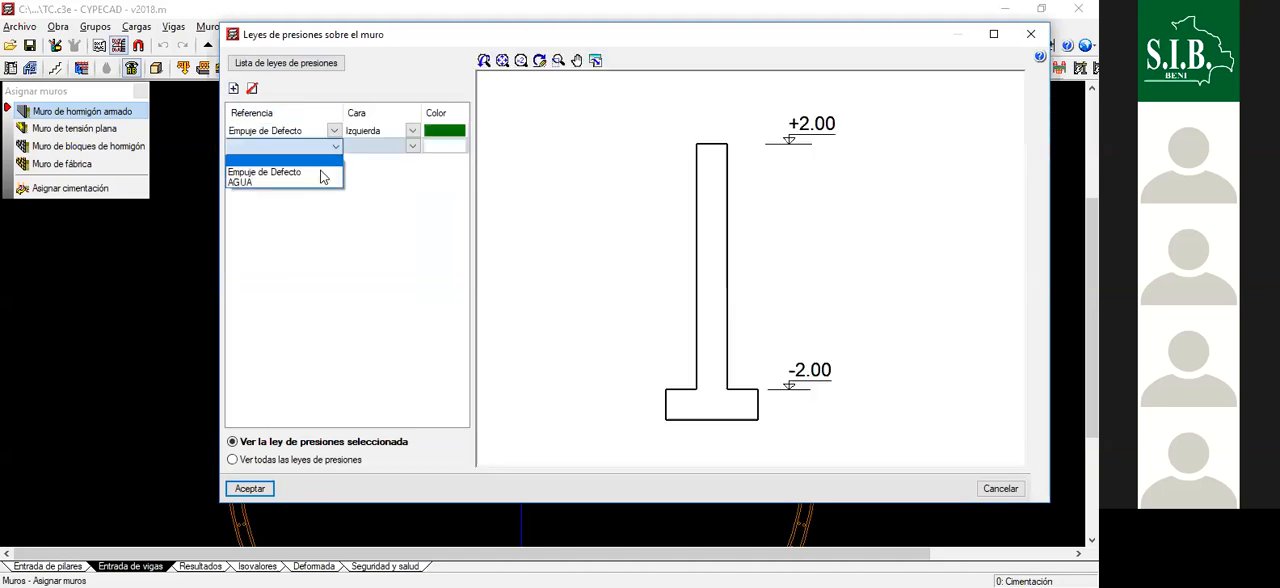
click(336, 178)
click(410, 146)
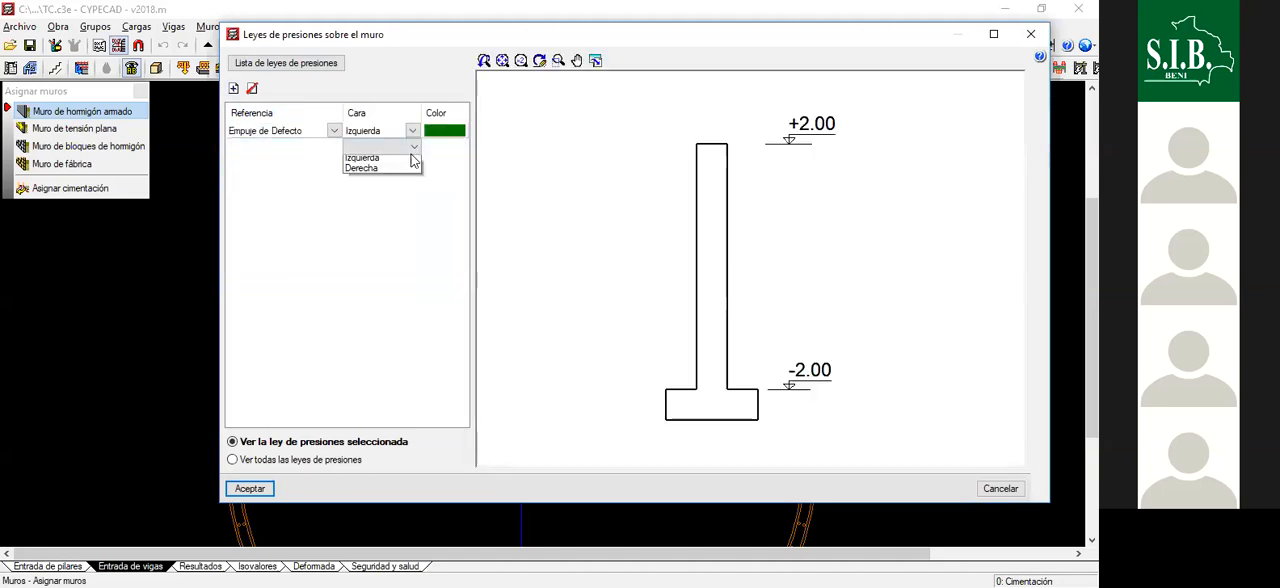
click(392, 180)
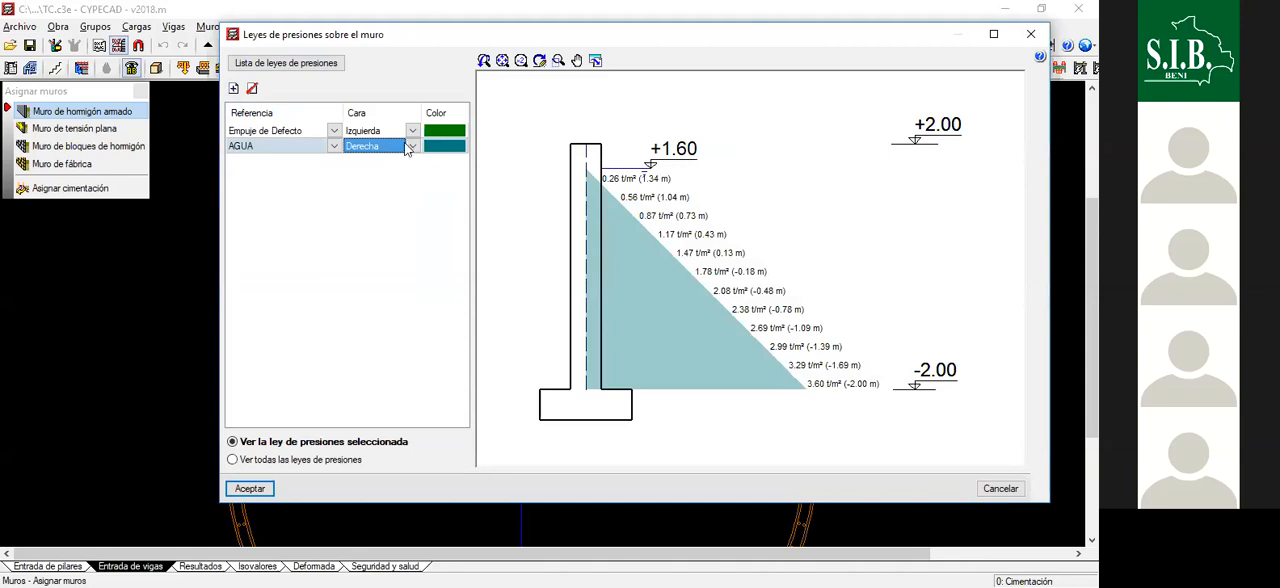
click(294, 462)
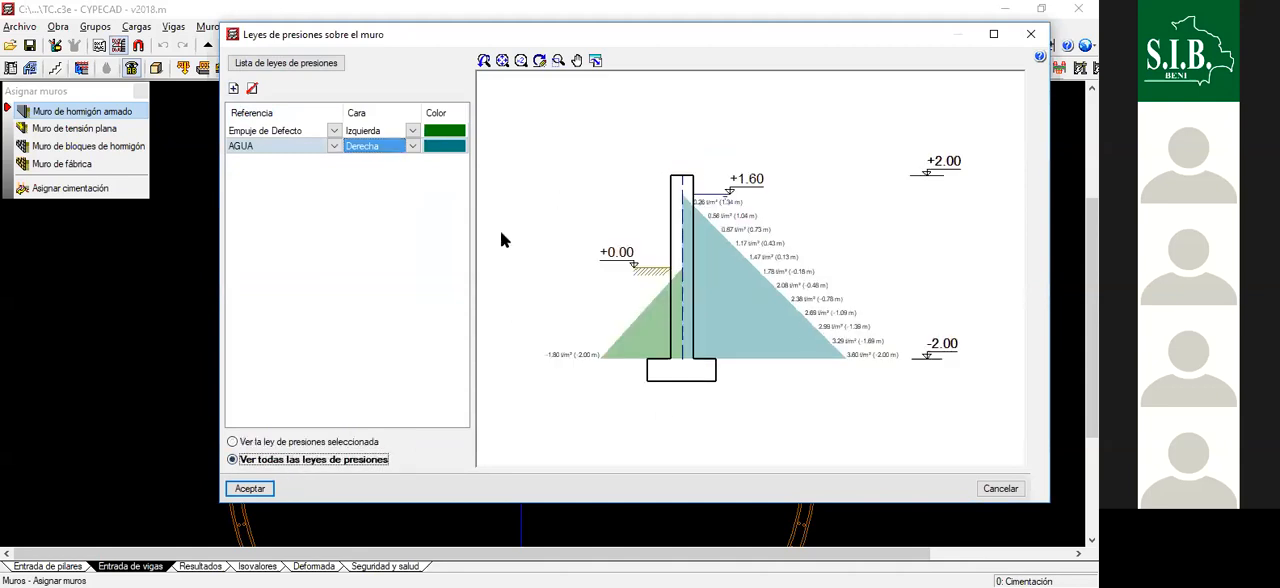
click(259, 490)
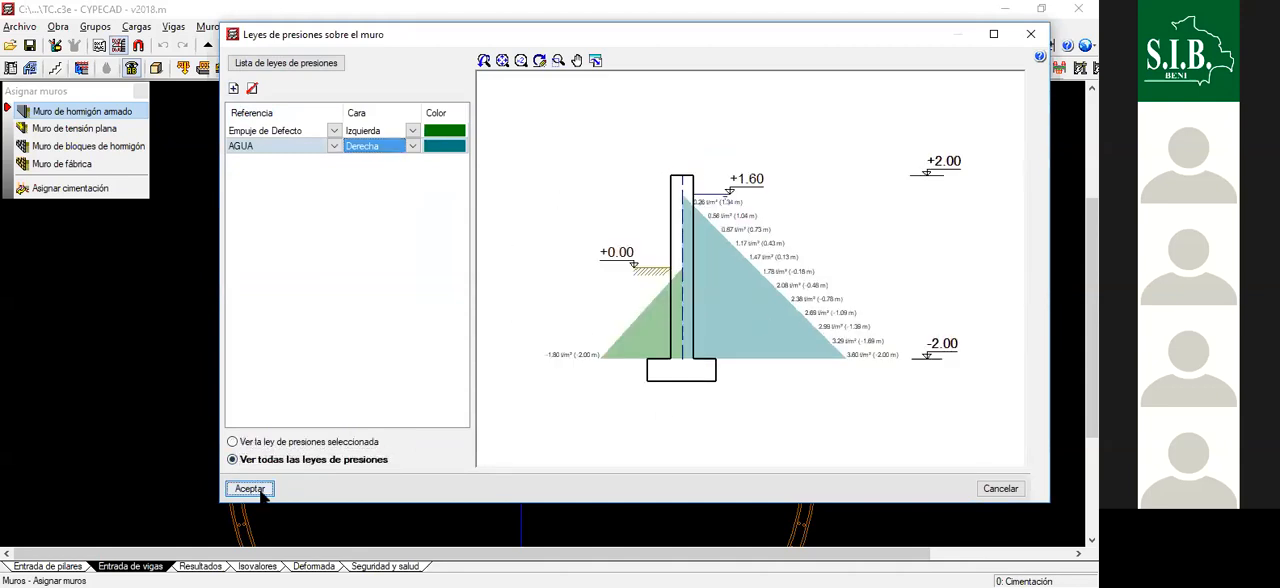
- Assign the configured wall properties to the entire circular wall with a capture window around it
click(434, 474)
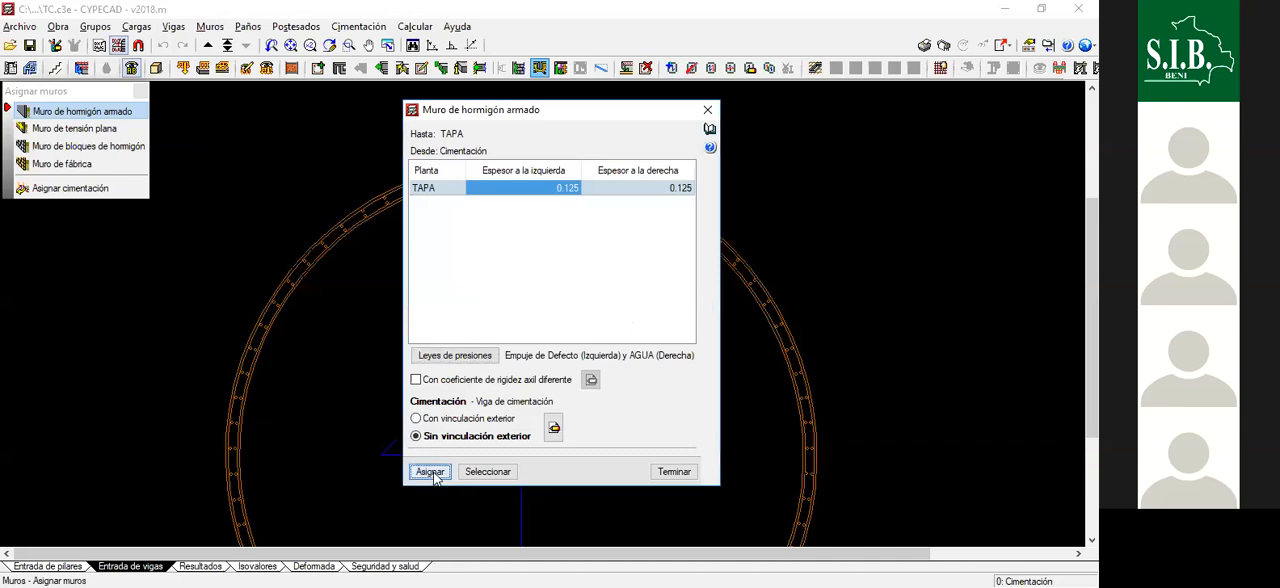
scroll(566, 143, down, 6)
click(712, 159)
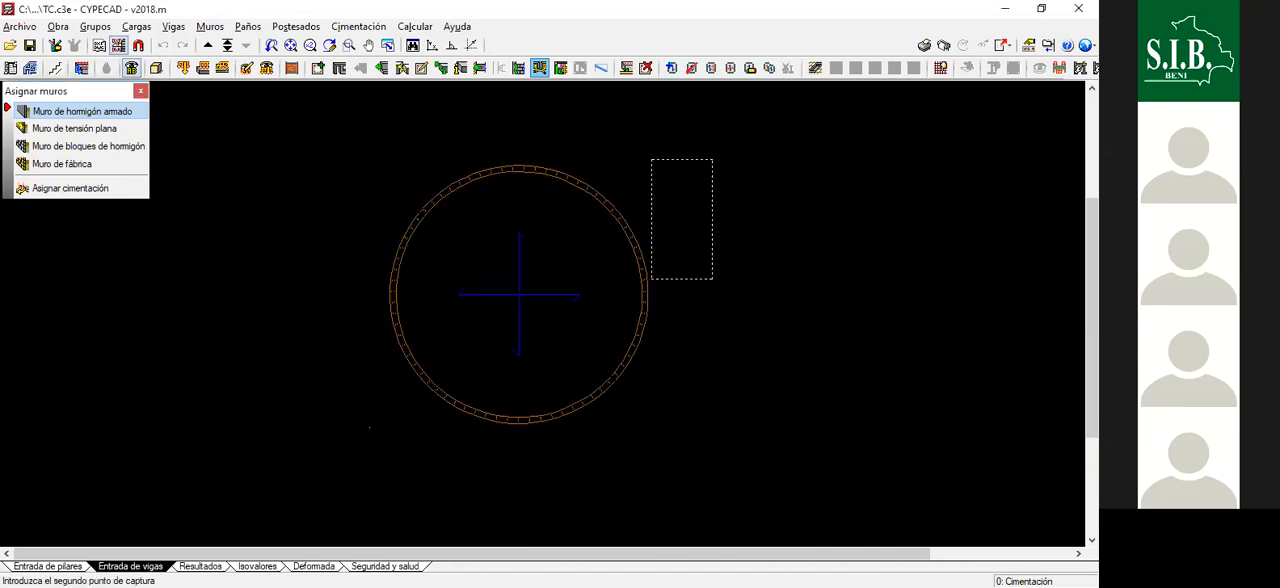
click(358, 428)
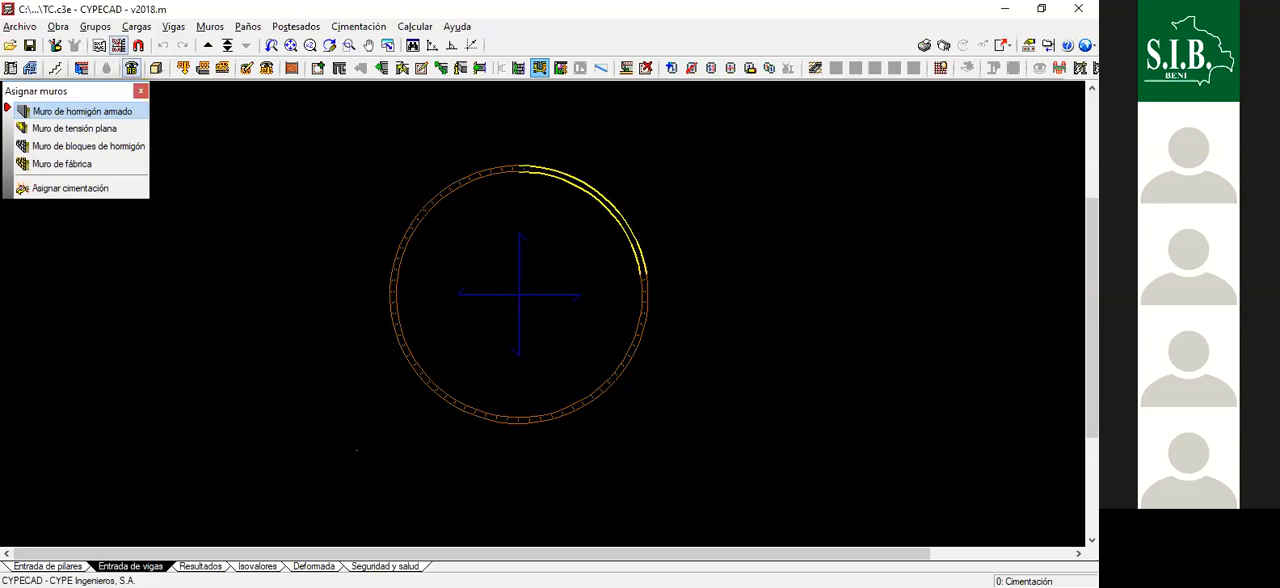
key(alt+Tab)
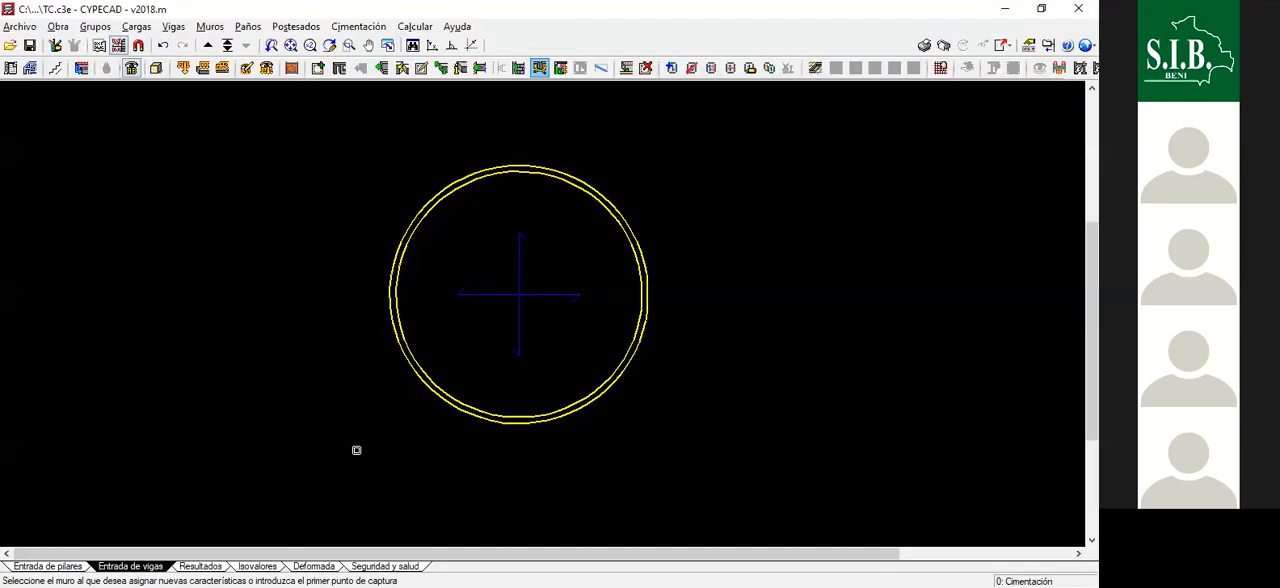
- Turn on the display of the wall pressure loads in plan and finish the wall assignment
scroll(573, 206, down, 4)
scroll(573, 206, up, 4)
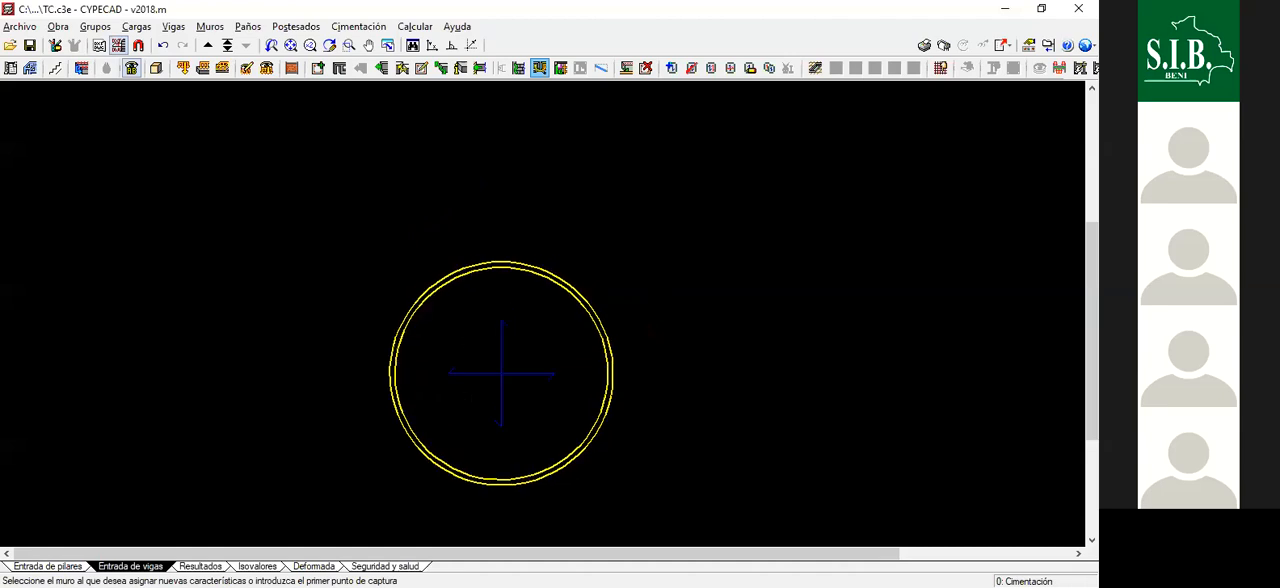
click(266, 67)
click(265, 70)
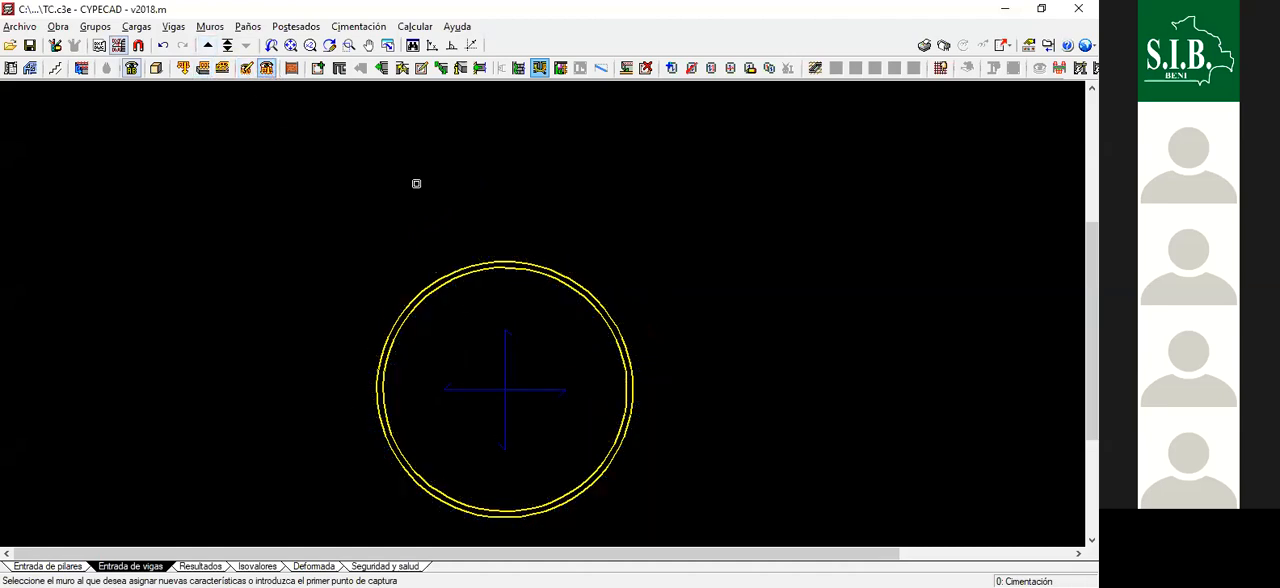
scroll(491, 208, down, 3)
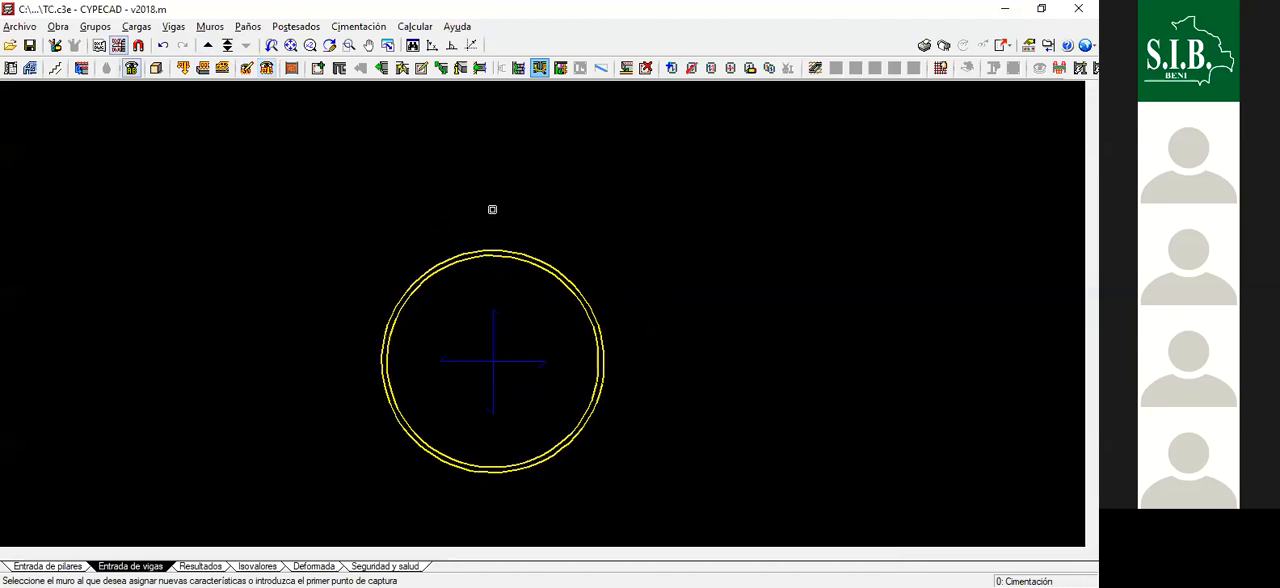
scroll(437, 235, up, 1)
click(266, 67)
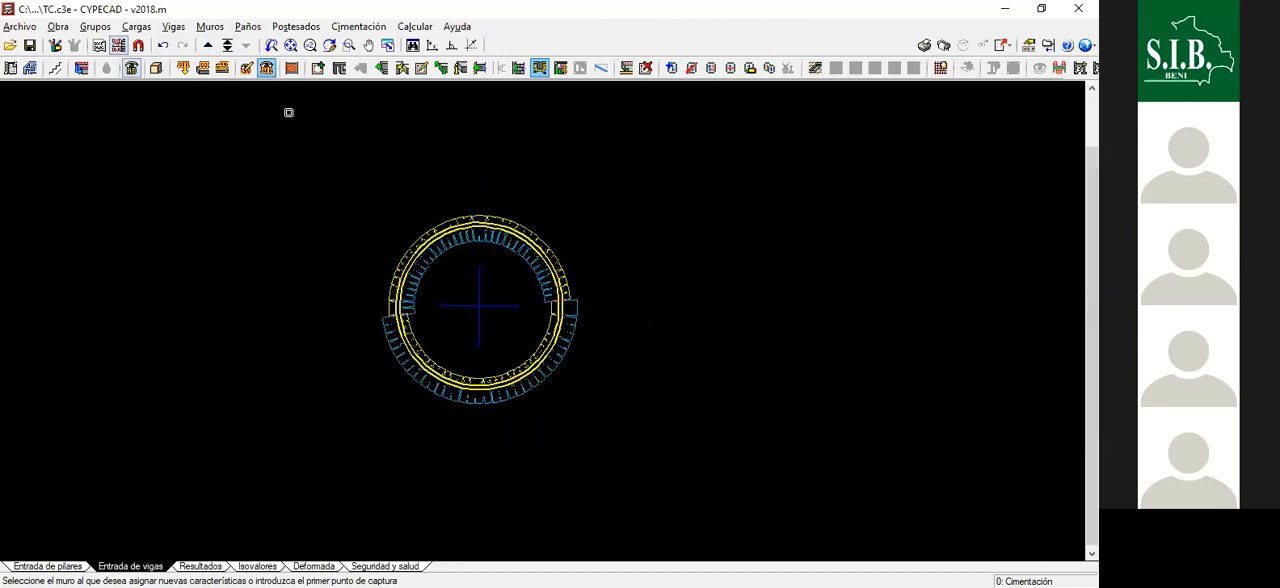
click(333, 175)
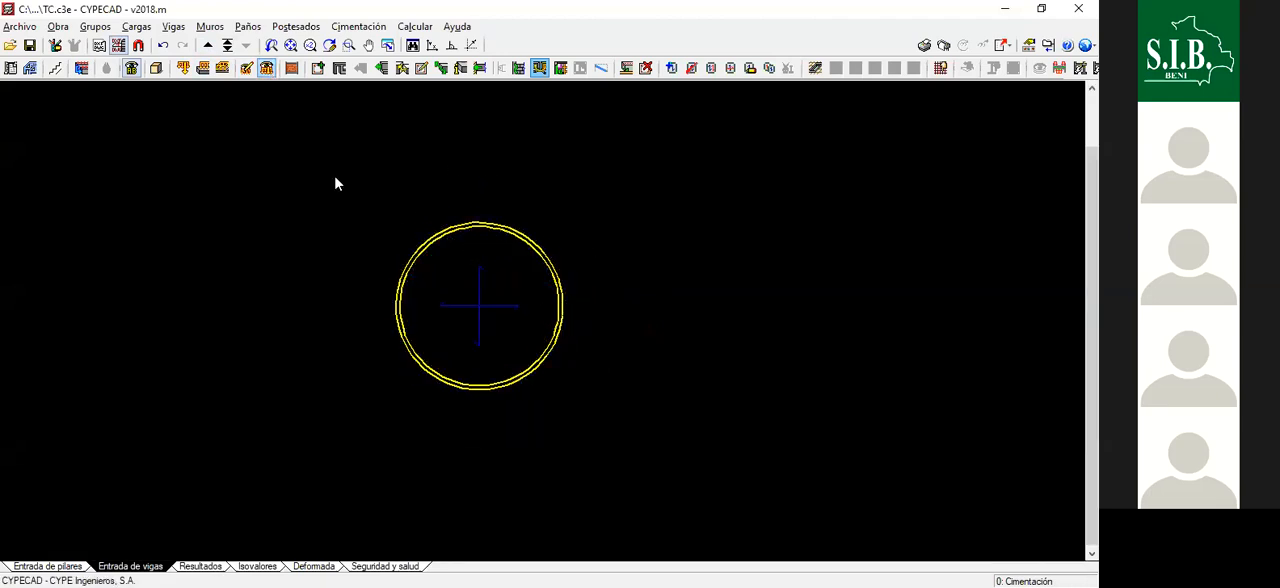
click(662, 471)
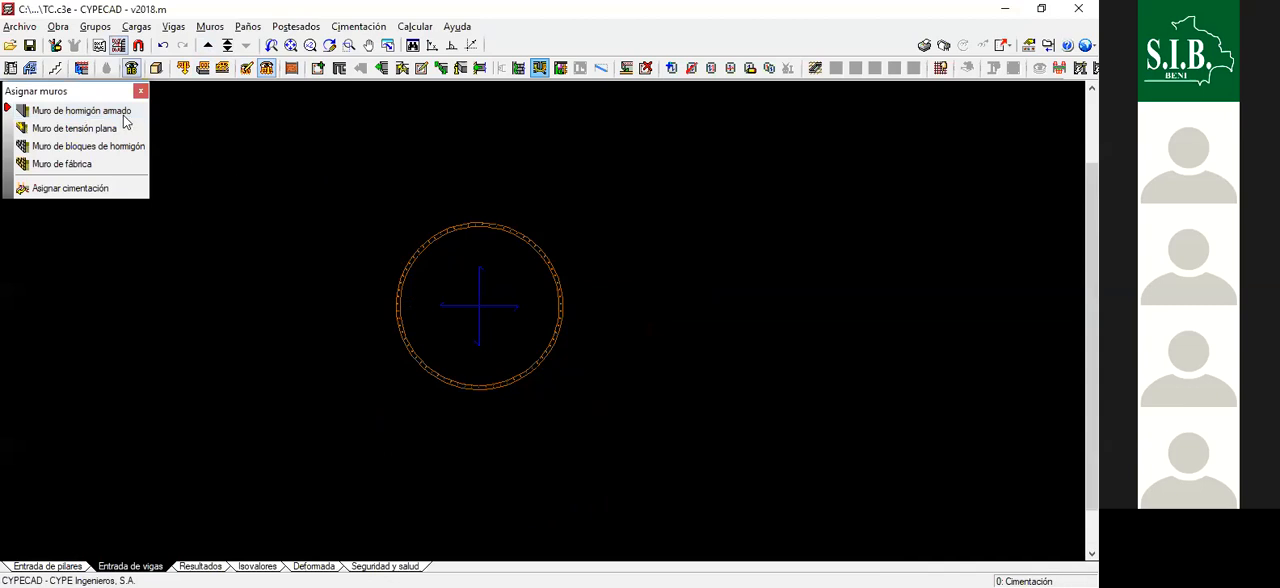
- Go up to the TAPA floor and examine the direction of the pressure arrows around the circular wall
click(207, 45)
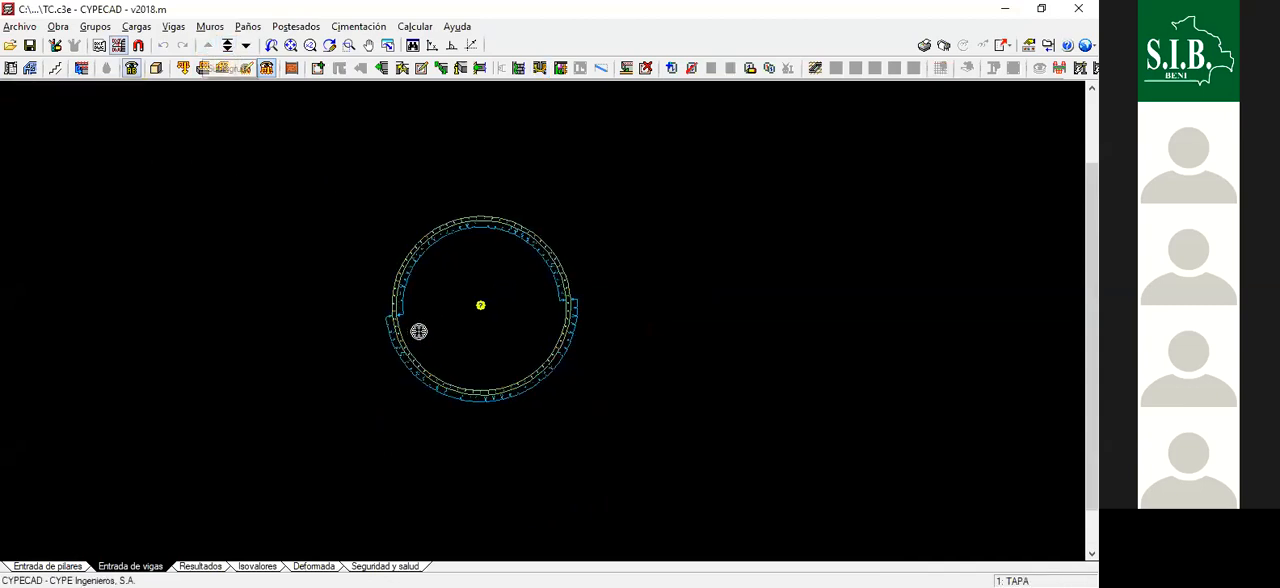
scroll(431, 334, up, 4)
scroll(488, 199, up, 2)
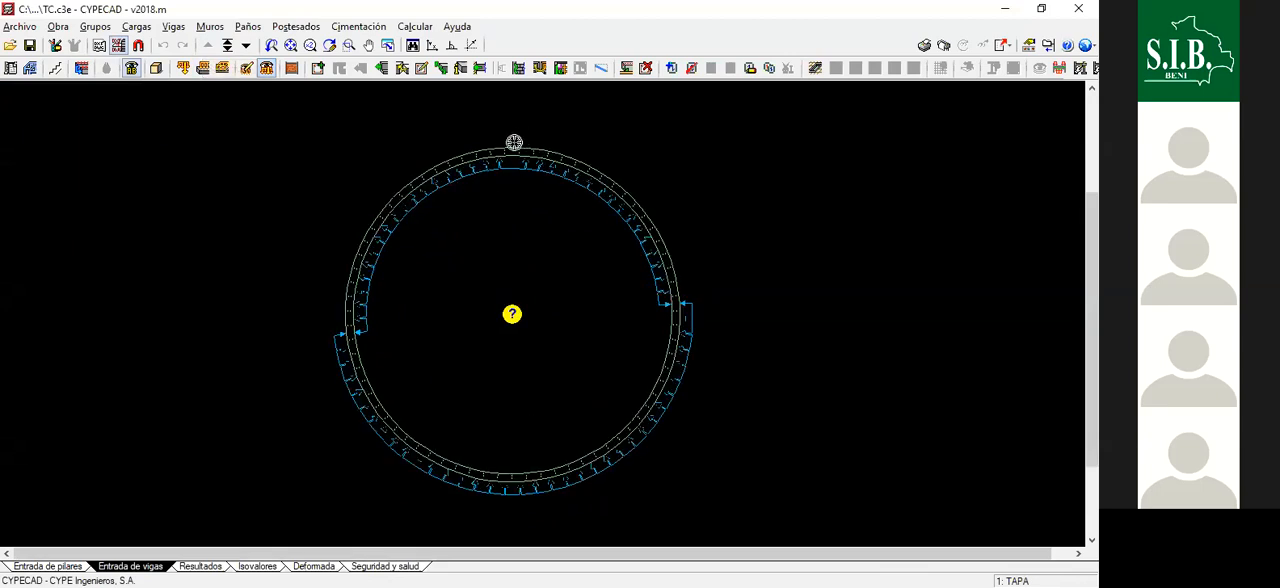
scroll(489, 148, up, 3)
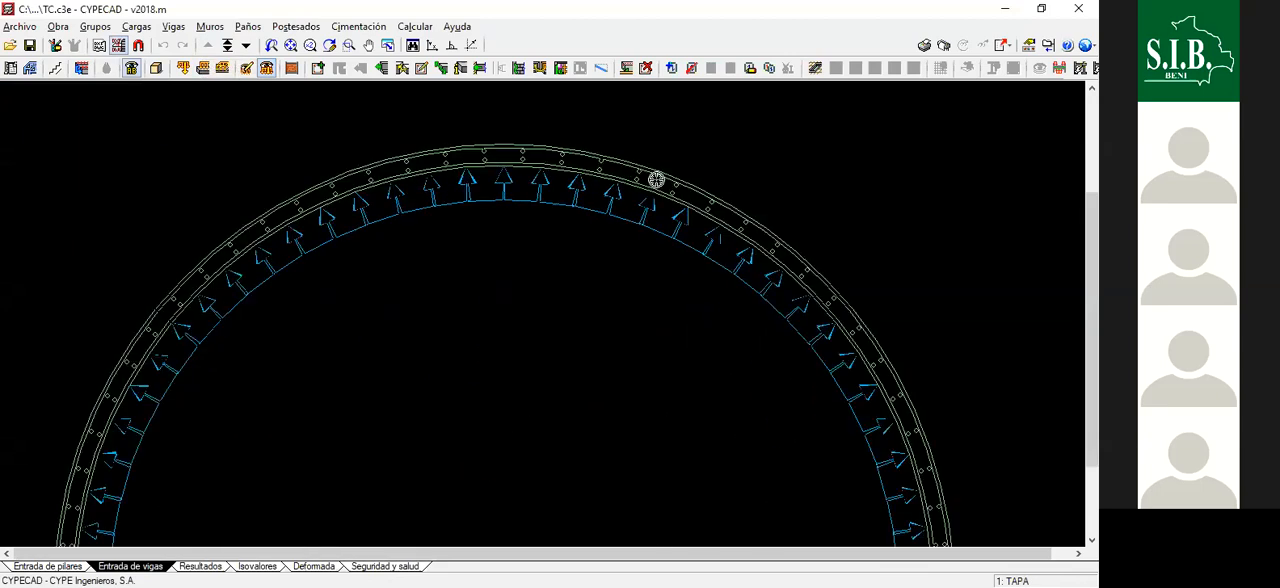
scroll(597, 274, down, 5)
scroll(607, 287, up, 2)
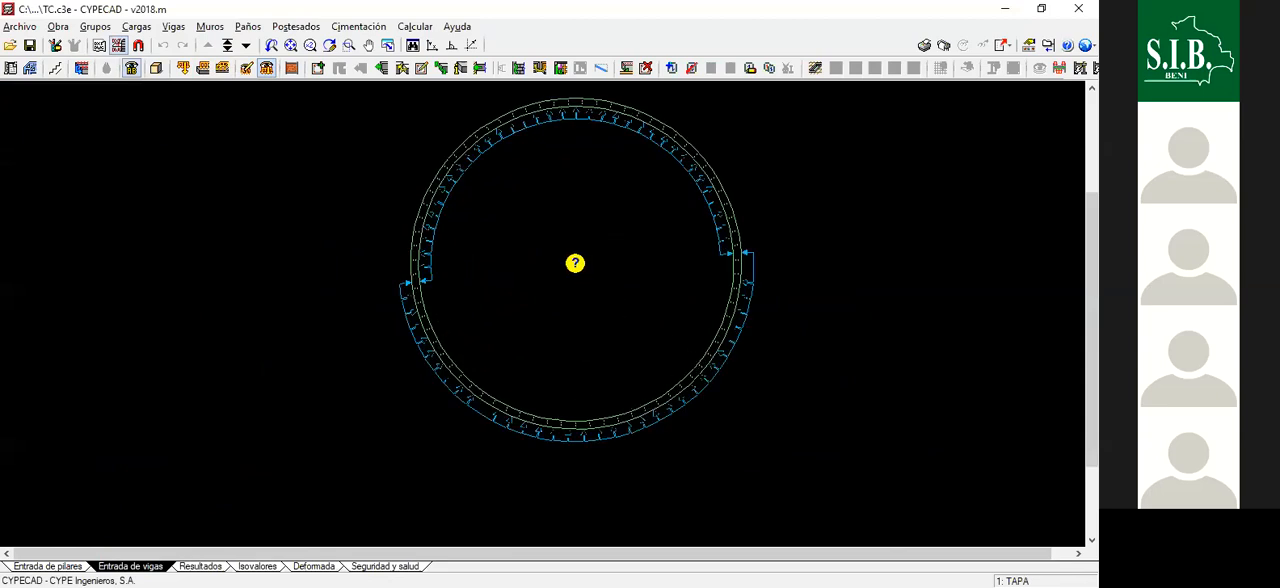
scroll(740, 269, up, 2)
scroll(800, 245, up, 2)
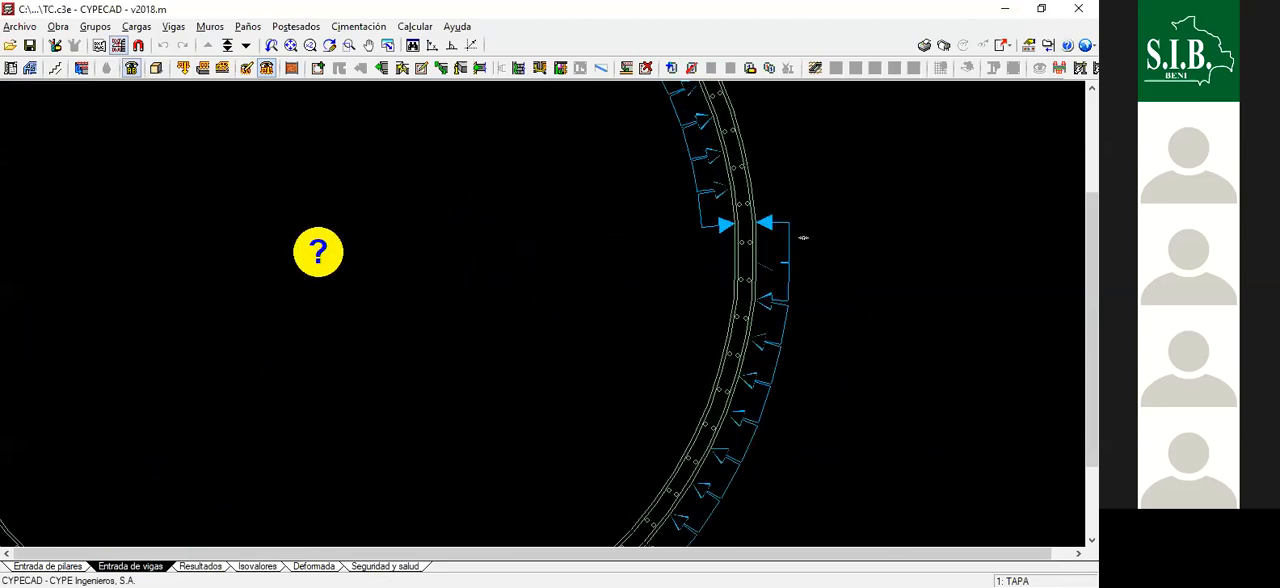
scroll(768, 265, up, 3)
scroll(777, 277, down, 1)
scroll(797, 257, down, 5)
scroll(586, 209, up, 1)
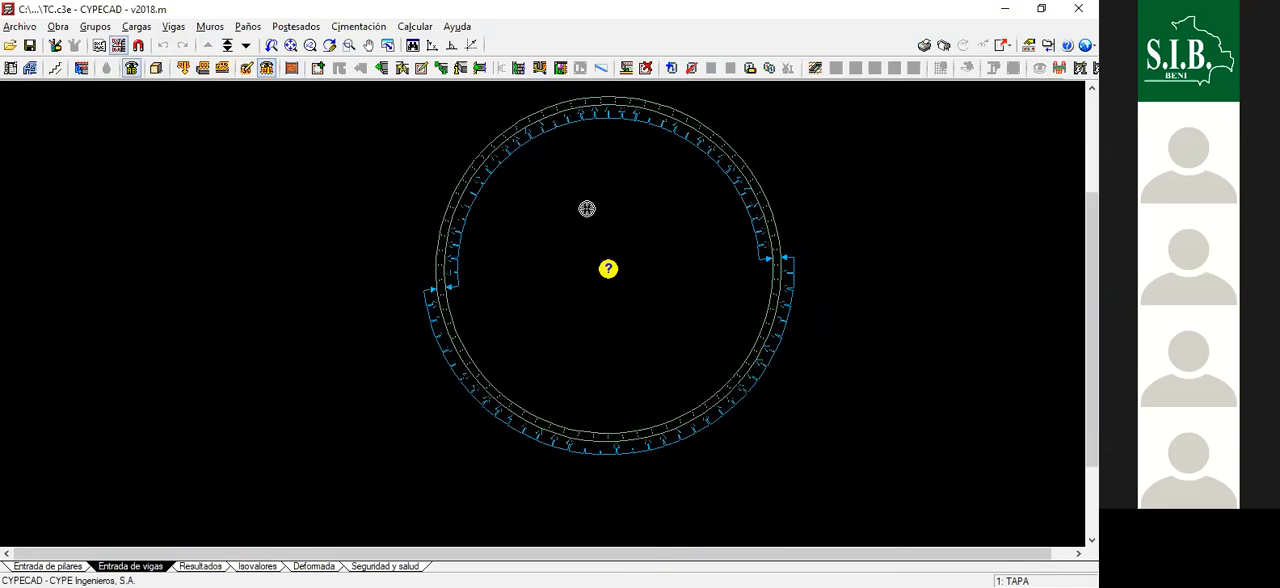
- Return to the Cimentación floor and examine the soil and water pressure directions around the wall
click(245, 45)
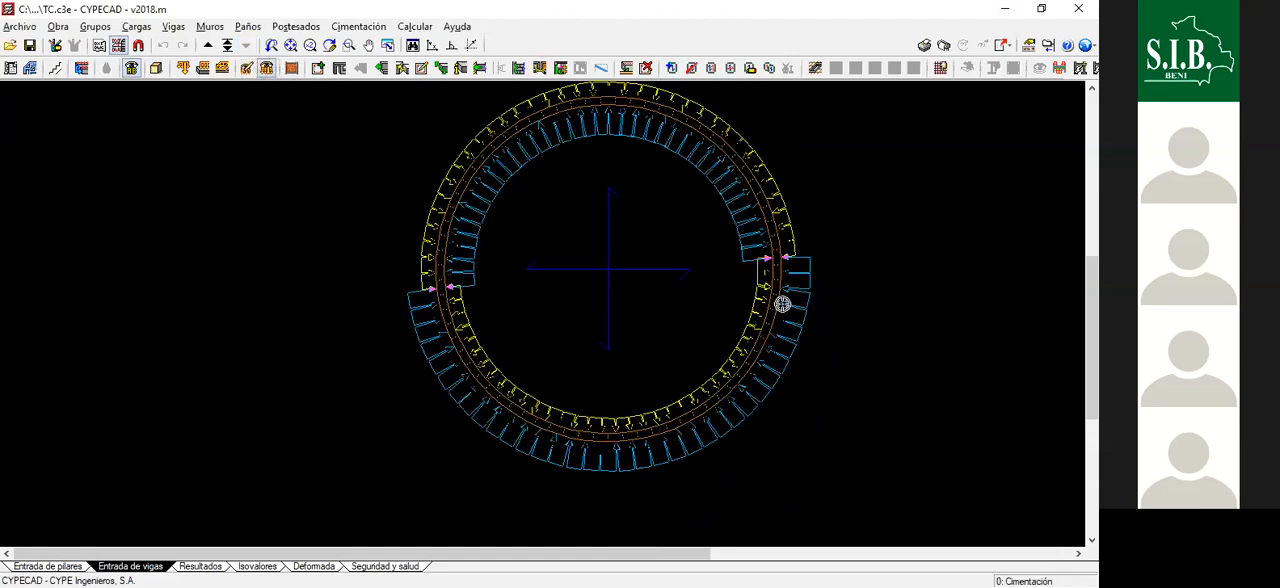
scroll(540, 400, down, 2)
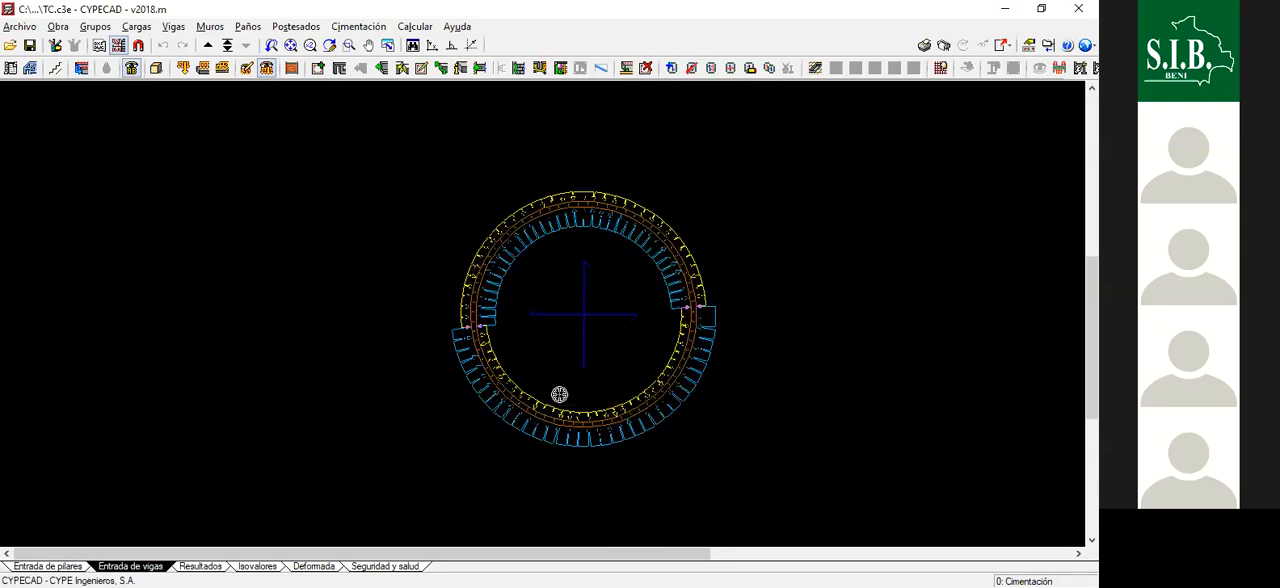
scroll(443, 331, up, 1)
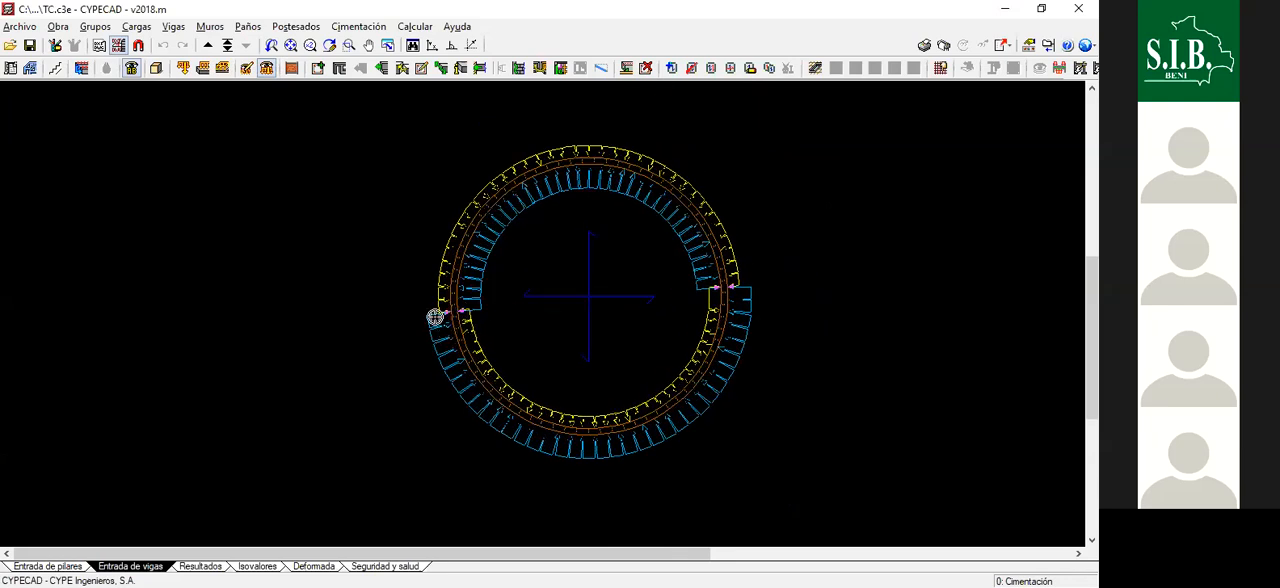
- Draw a straight auxiliary line across the circular tank through the two points where the pressure arrows switch sides
scroll(434, 317, up, 2)
scroll(436, 316, up, 3)
scroll(448, 322, down, 2)
click(53, 45)
click(44, 129)
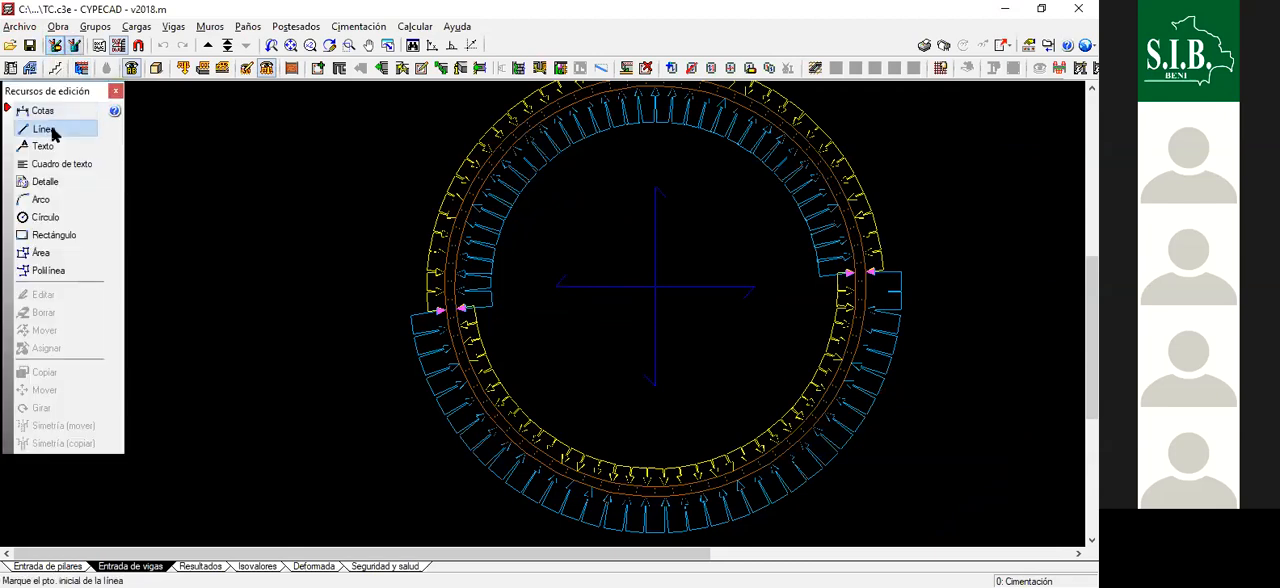
click(509, 328)
click(386, 311)
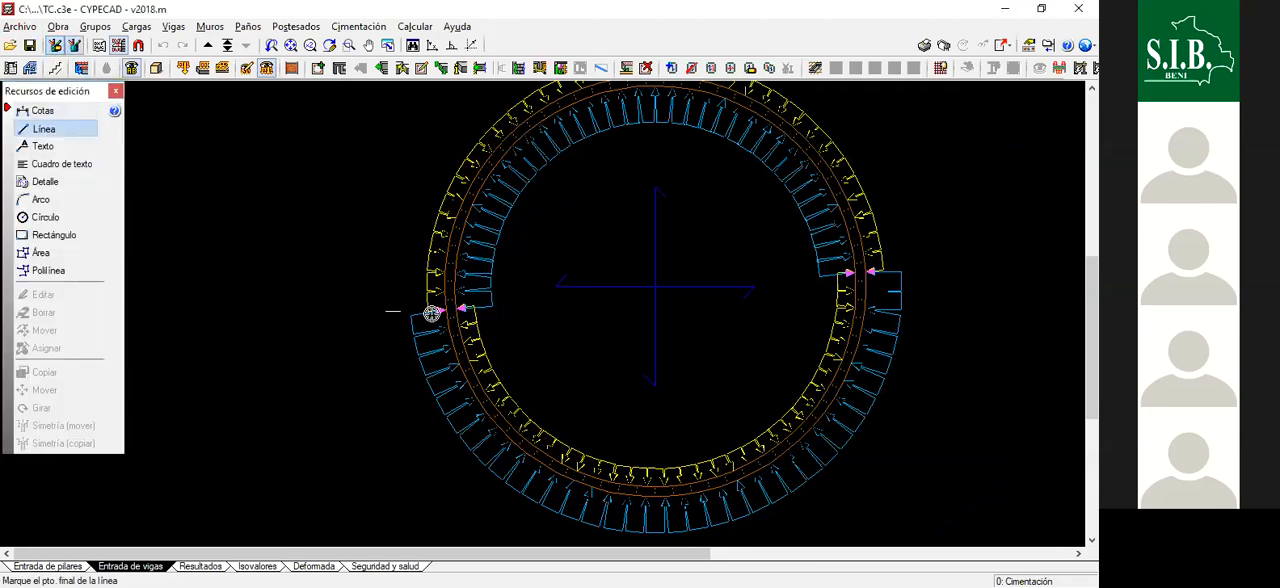
click(975, 264)
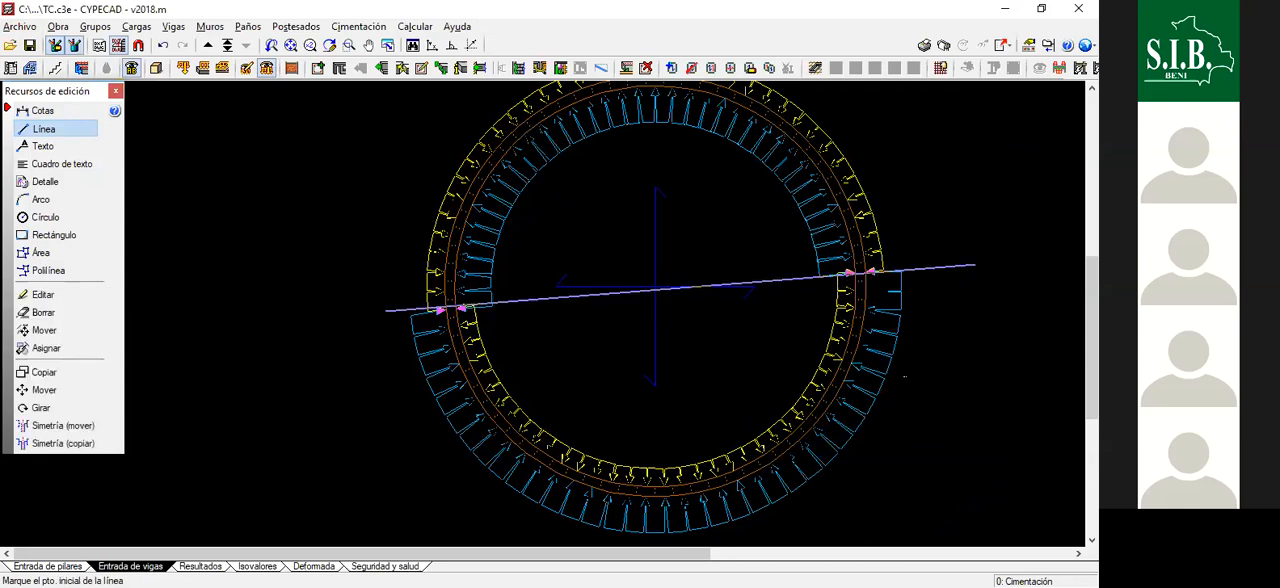
scroll(560, 283, down, 2)
scroll(548, 294, up, 1)
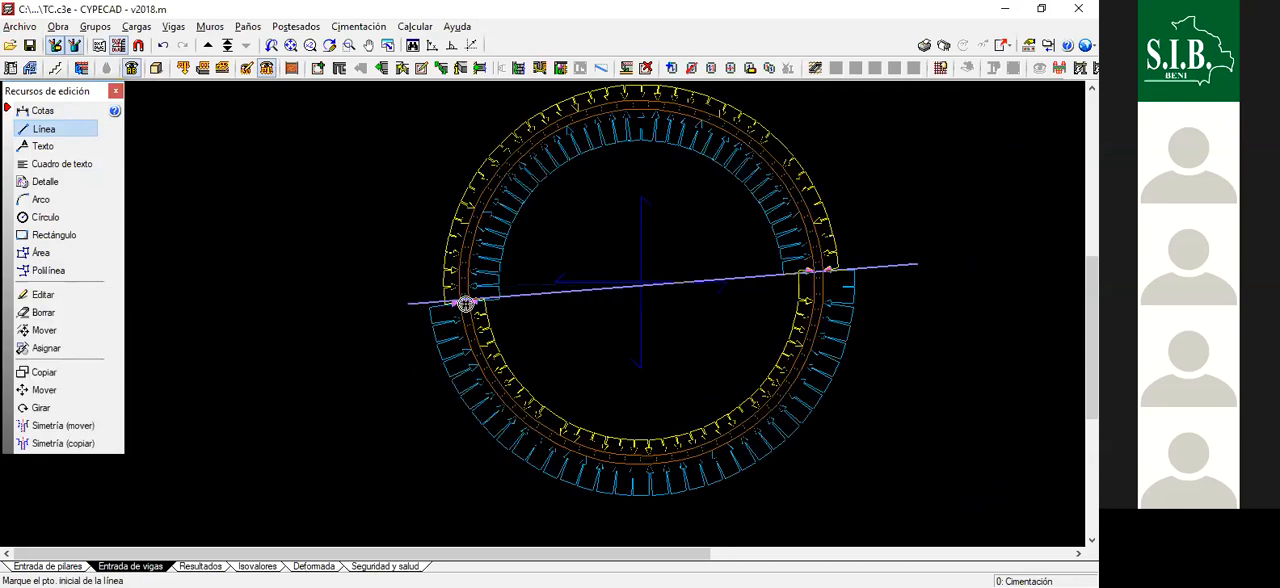
scroll(889, 303, down, 1)
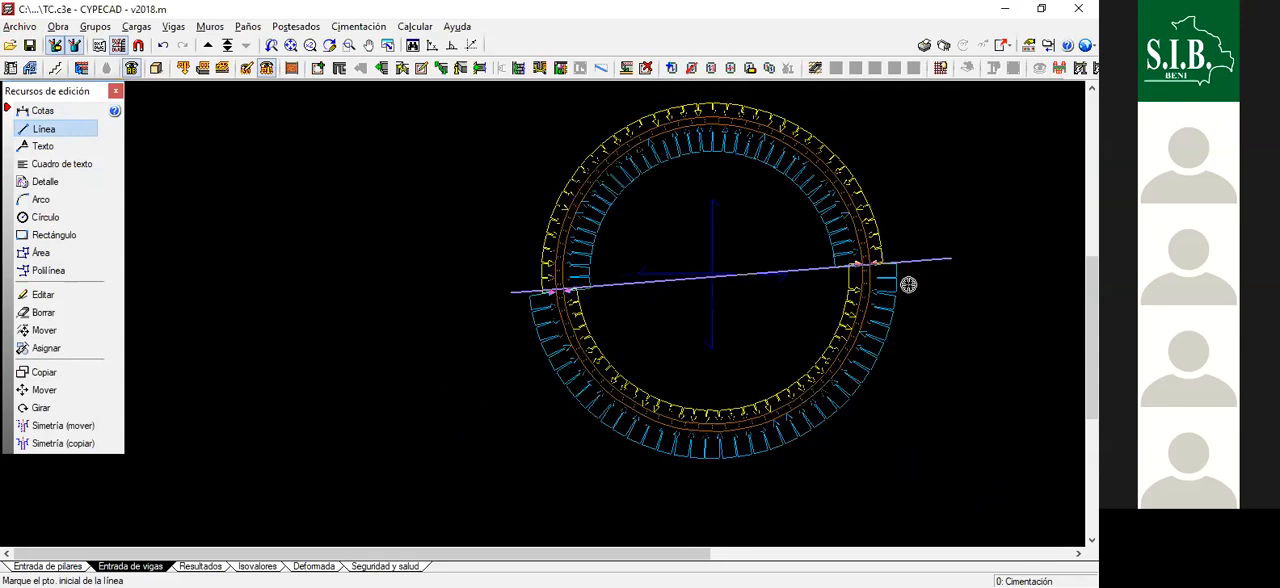
click(115, 93)
- Open the wall segment just below the auxiliary line for editing and examine the faces of its pressure laws
click(209, 26)
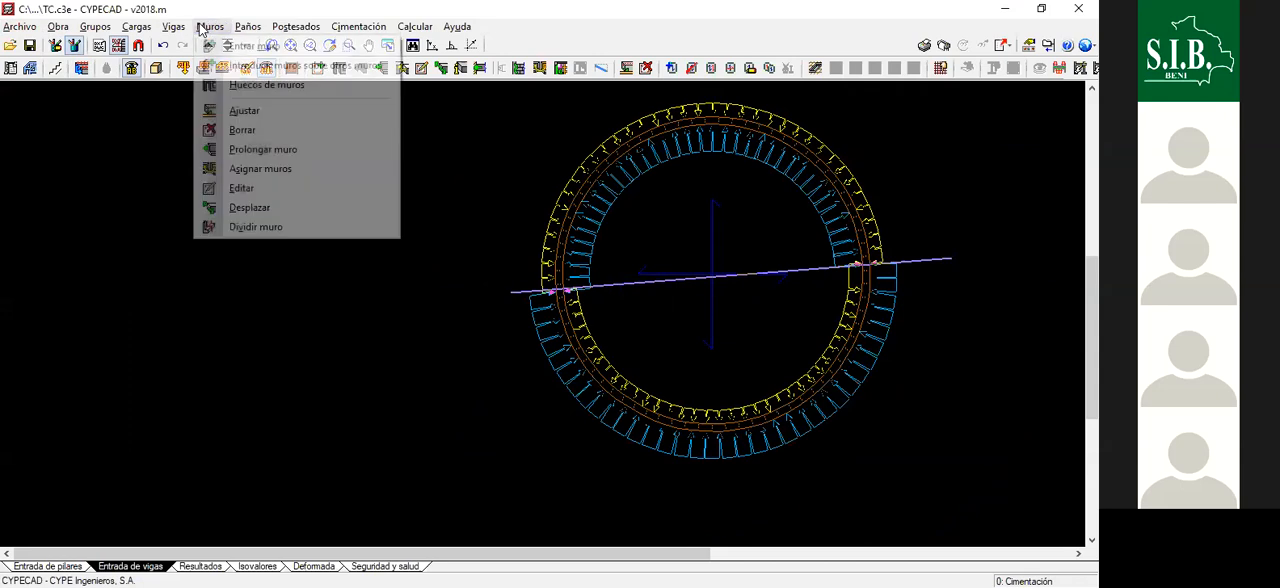
click(250, 188)
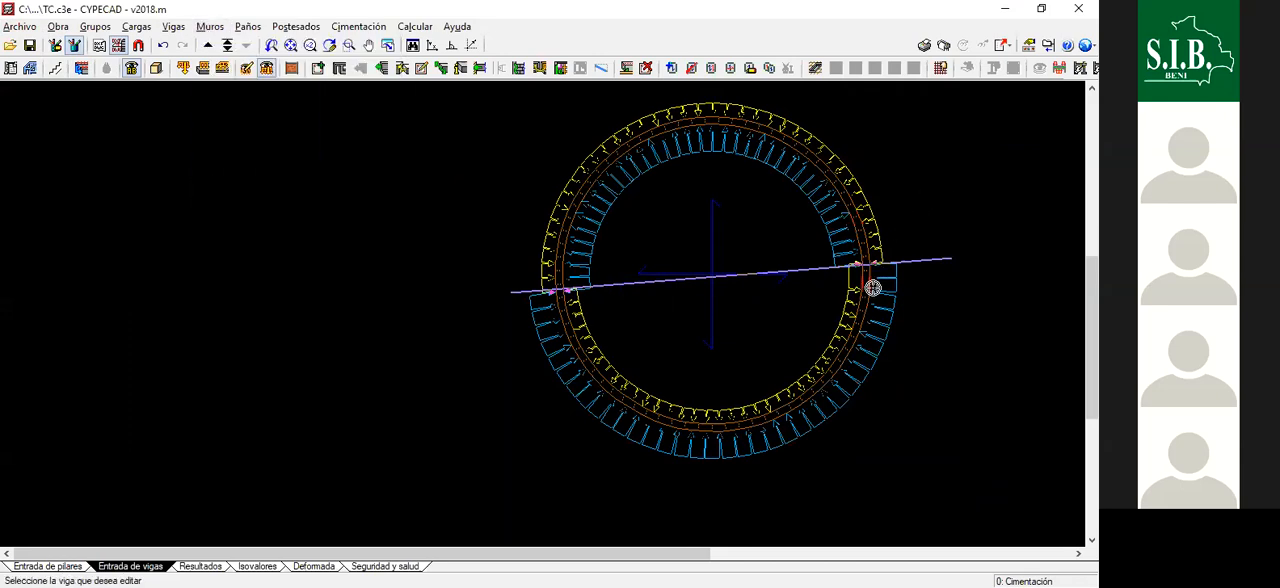
click(874, 272)
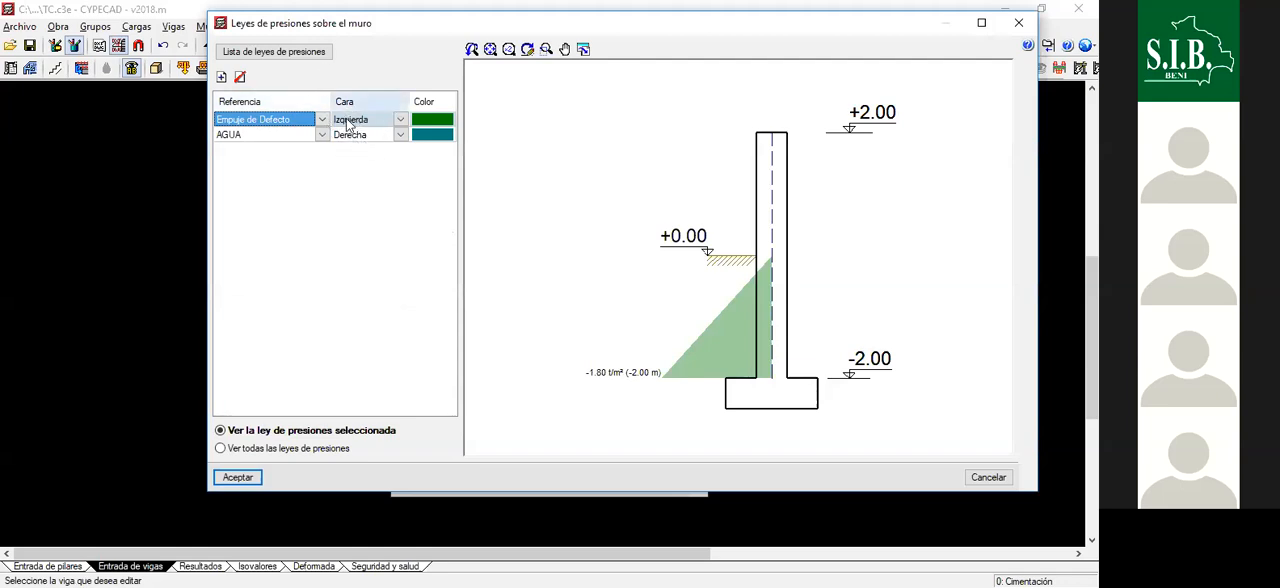
click(1013, 31)
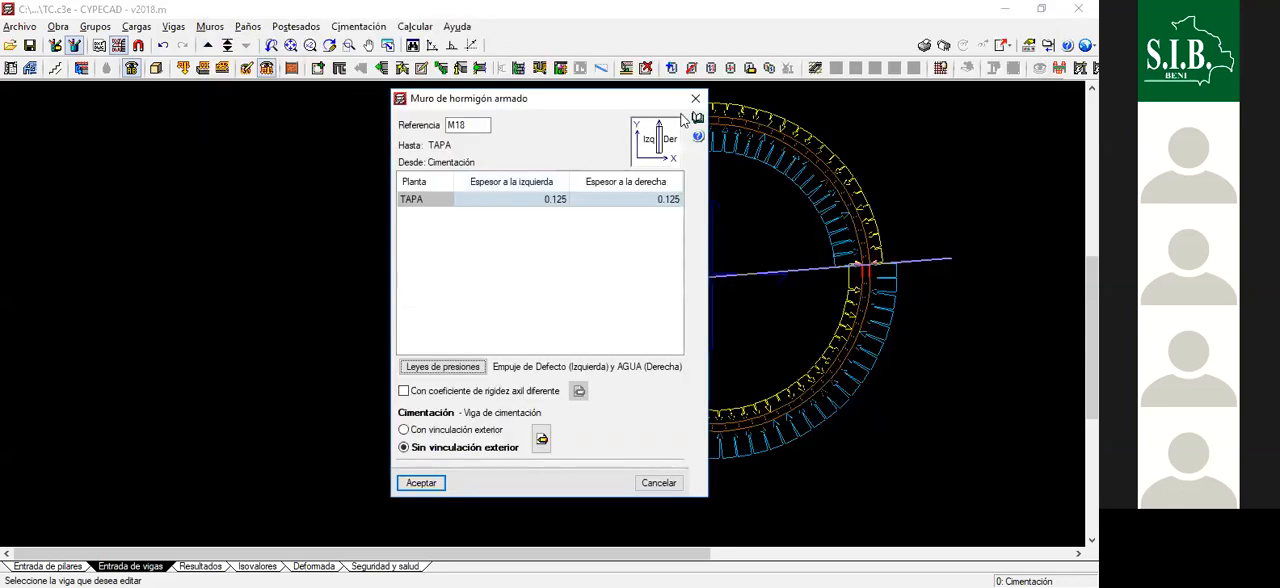
click(696, 99)
- Start a reinforced concrete wall assignment with left and right thicknesses of 0.125 on the TAPA floor
click(209, 26)
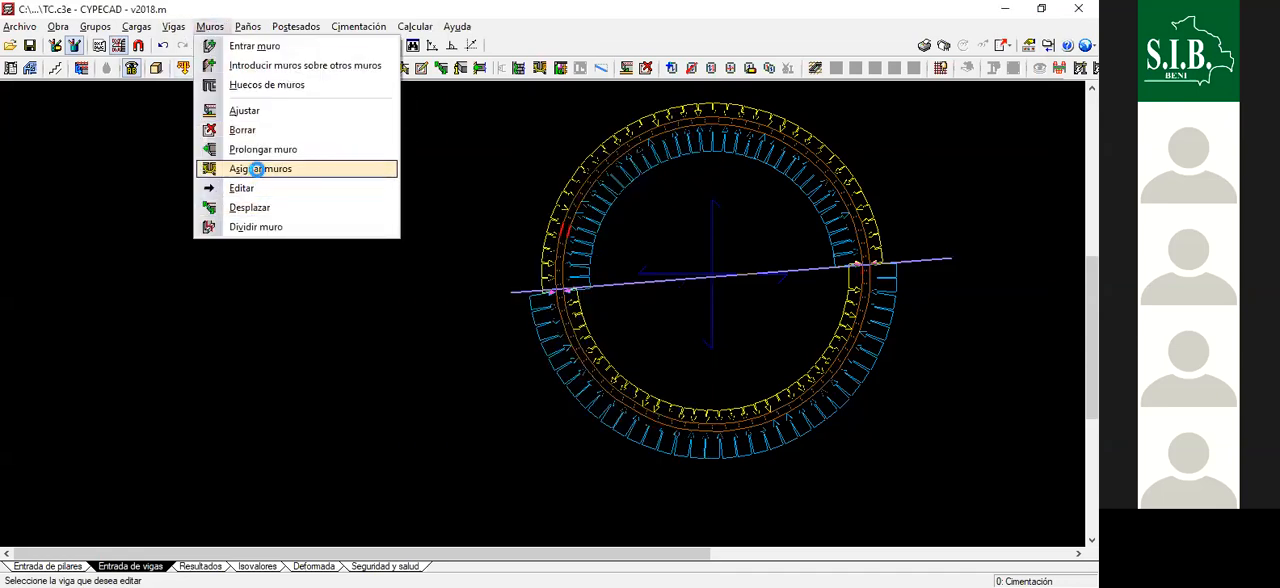
click(258, 170)
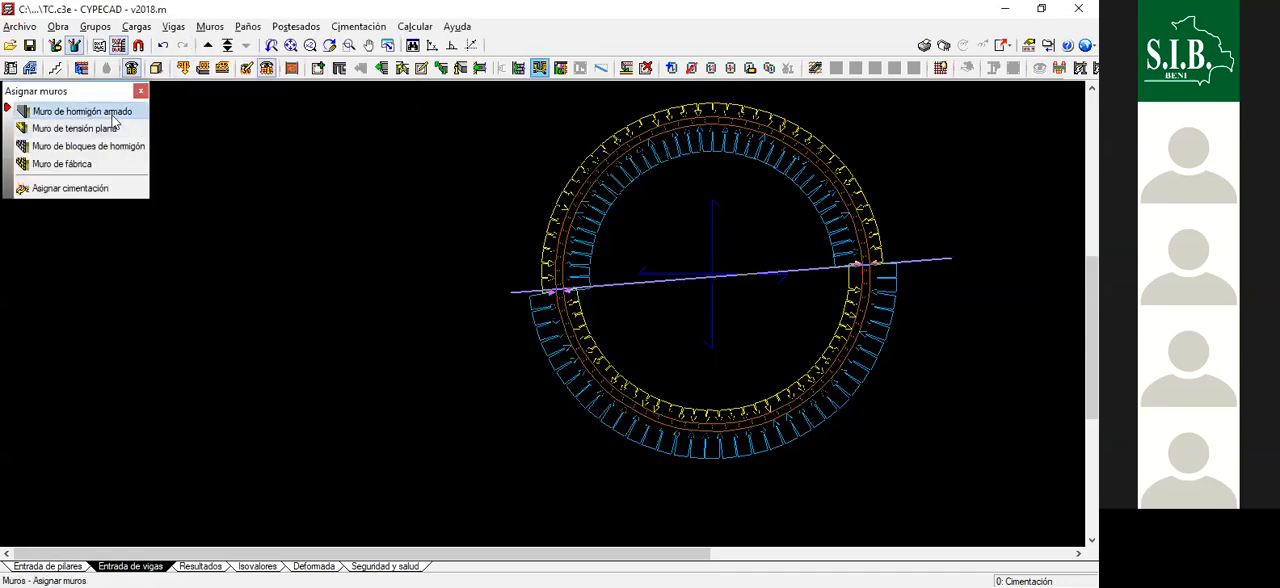
click(82, 111)
click(563, 193)
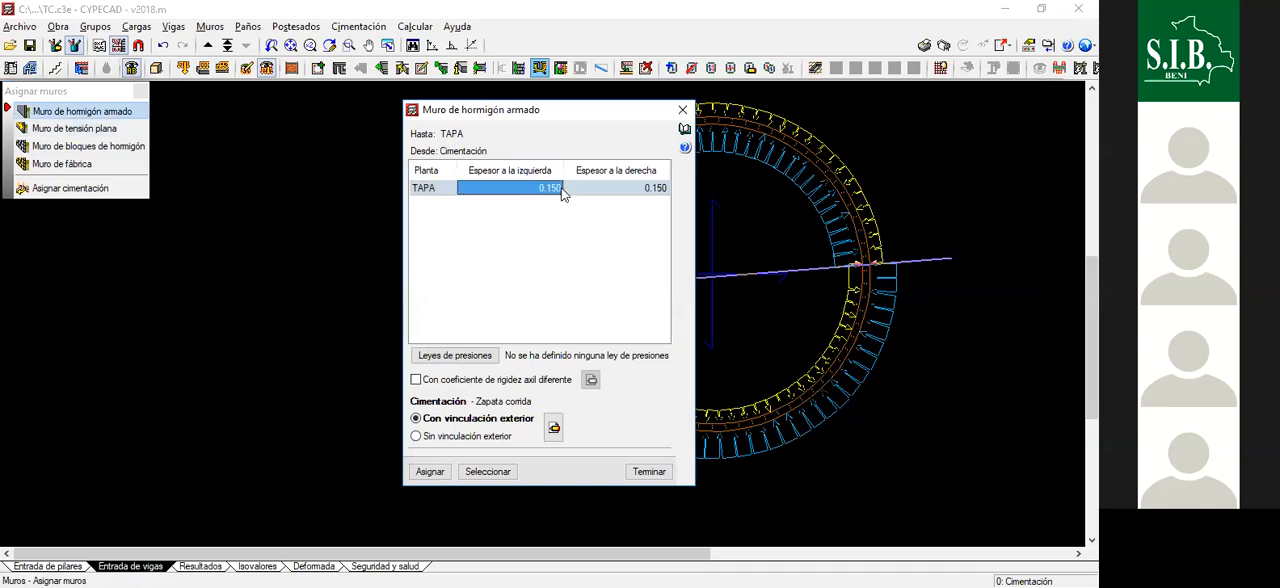
text(0.)
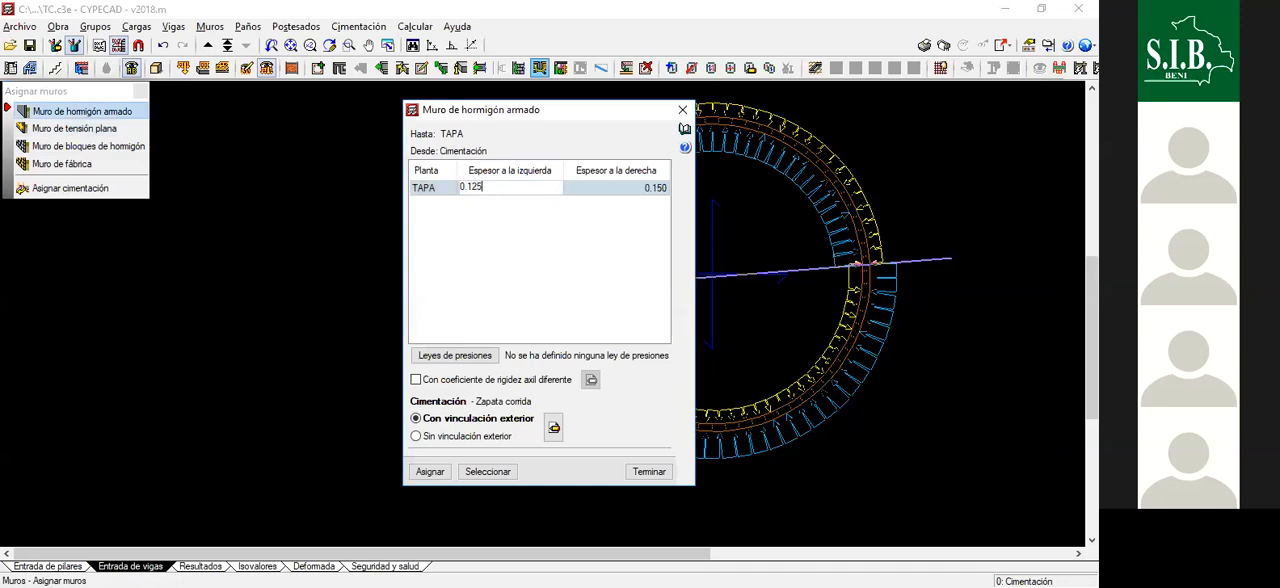
key(Return)
text(0.125)
key(Return)
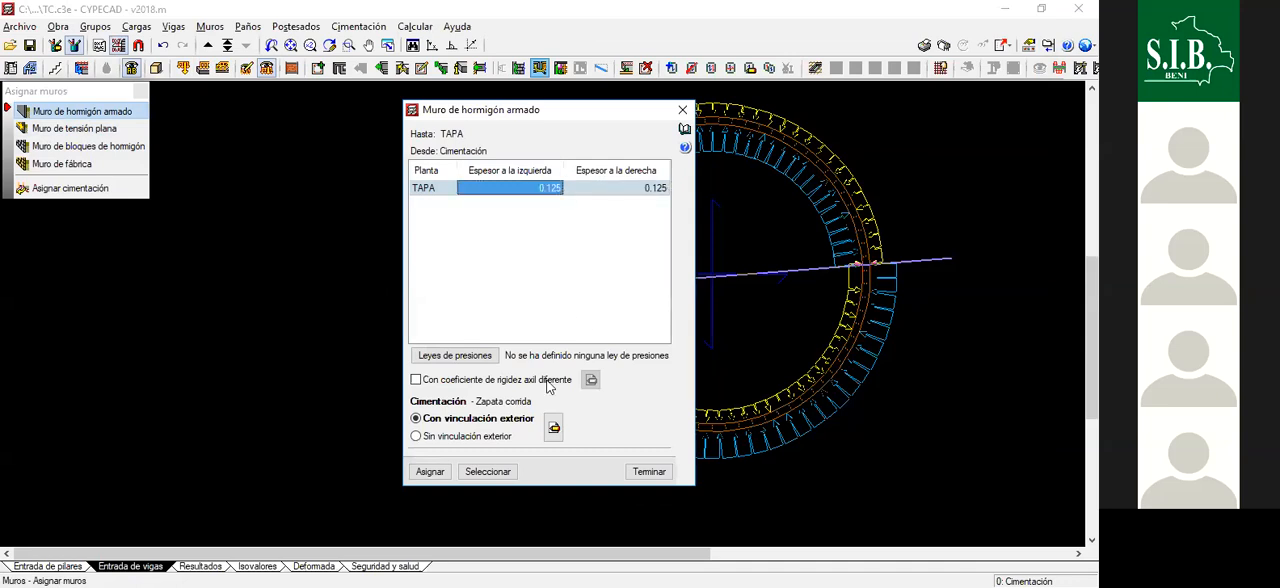
- Define the foundation without external restraint as a foundation beam: 0.400 m depth, Arcilla blanda soil stresses and 2008 t/m³ ballast modulus
click(461, 437)
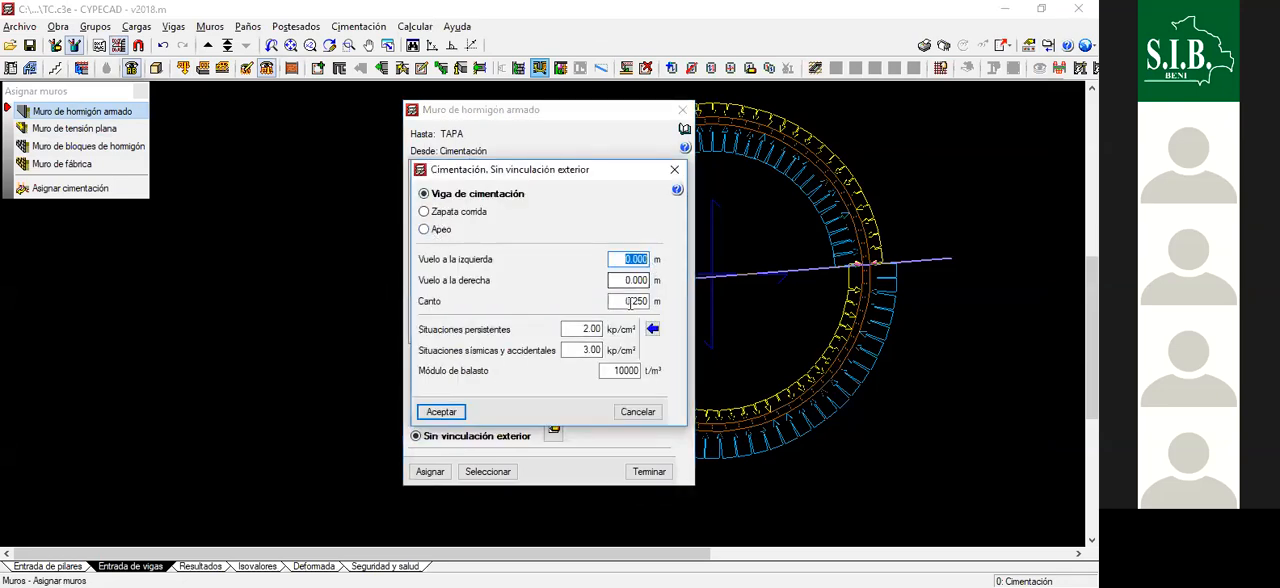
drag(633, 300, 649, 301)
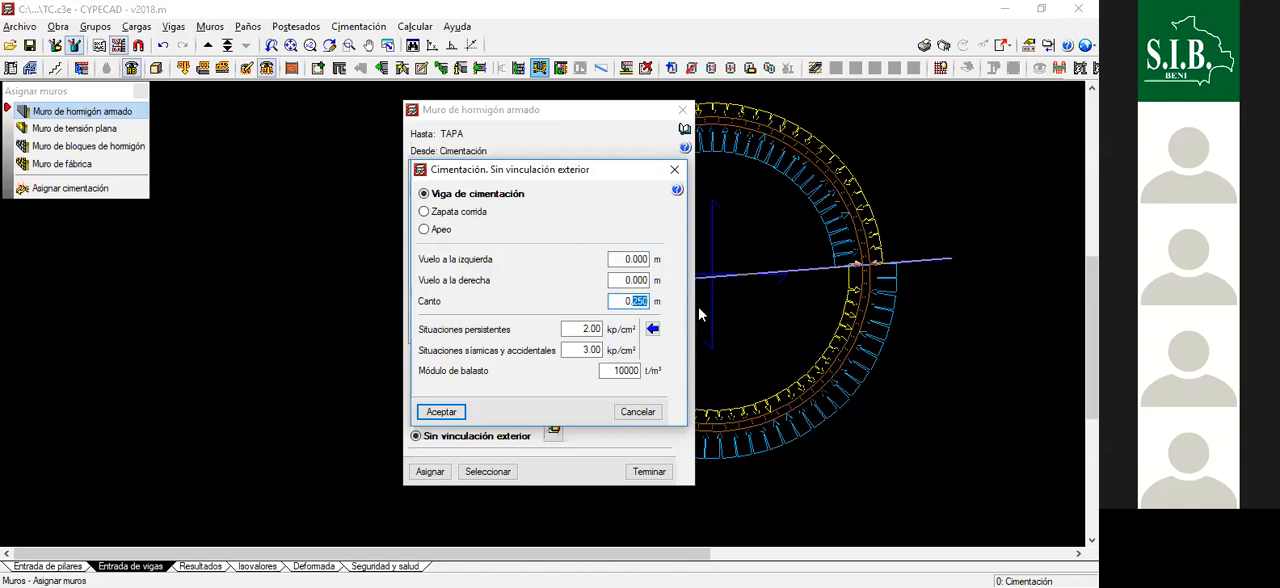
text(400)
key(Tab)
click(655, 331)
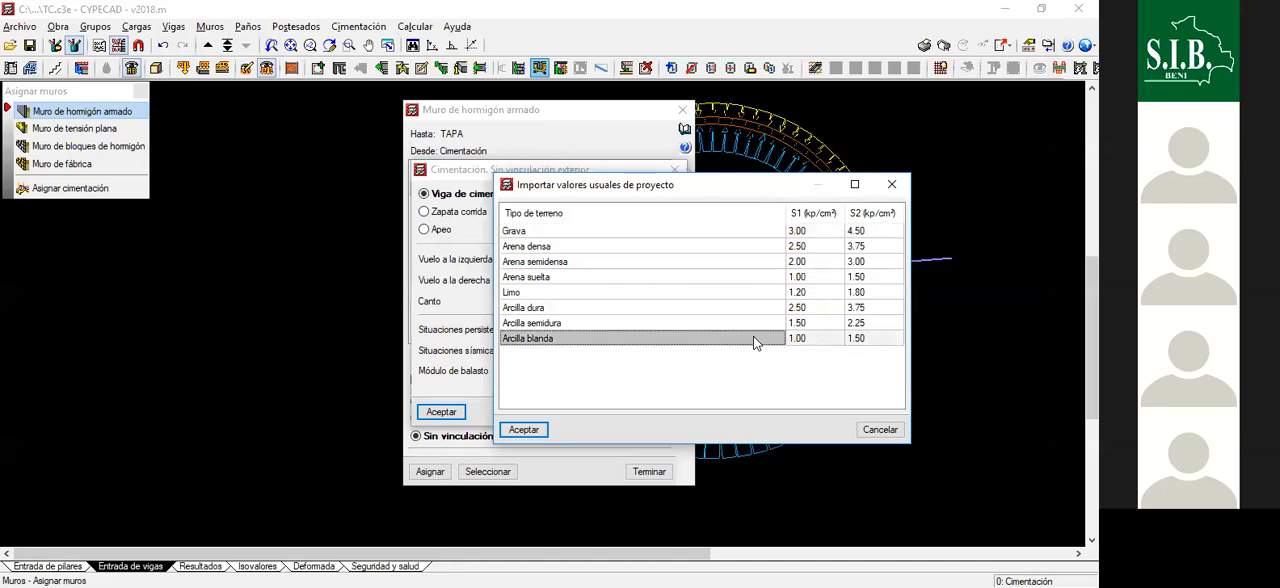
key(Return)
text(2008)
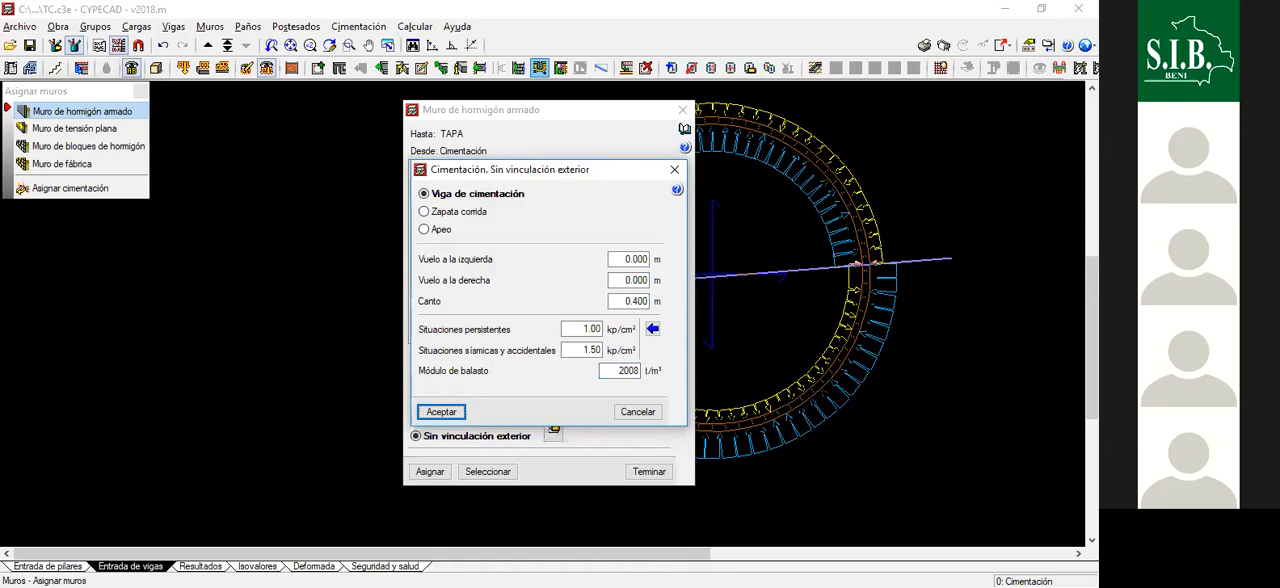
click(442, 412)
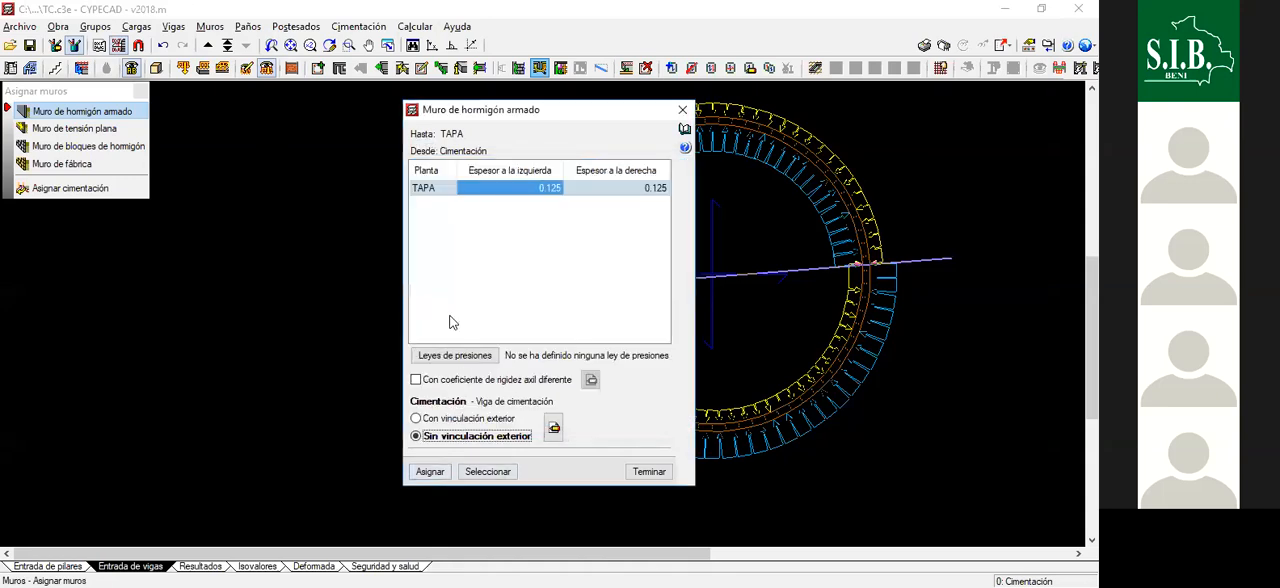
- Add the Empuje de Defecto and AGUA pressure laws to the wall being assigned
click(459, 362)
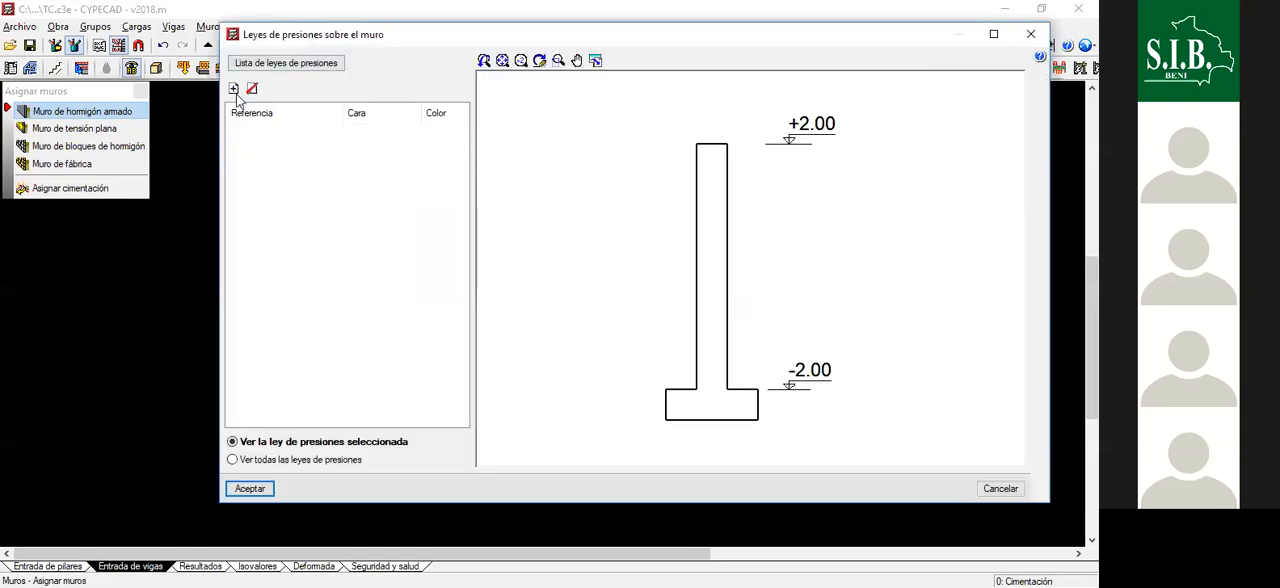
click(236, 90)
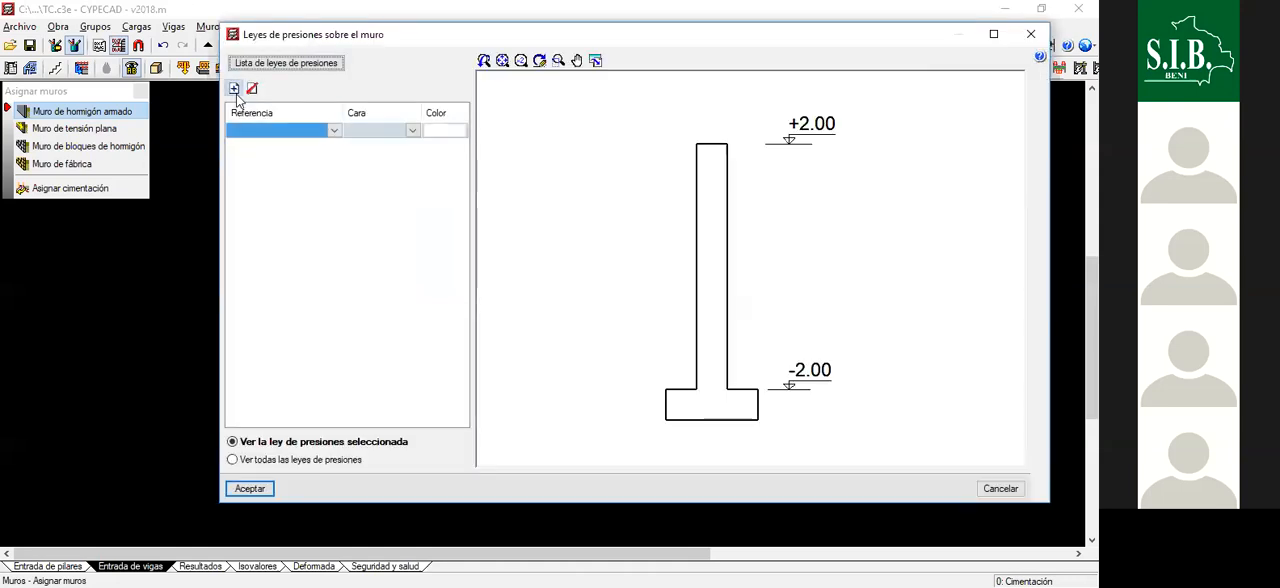
click(335, 130)
click(325, 156)
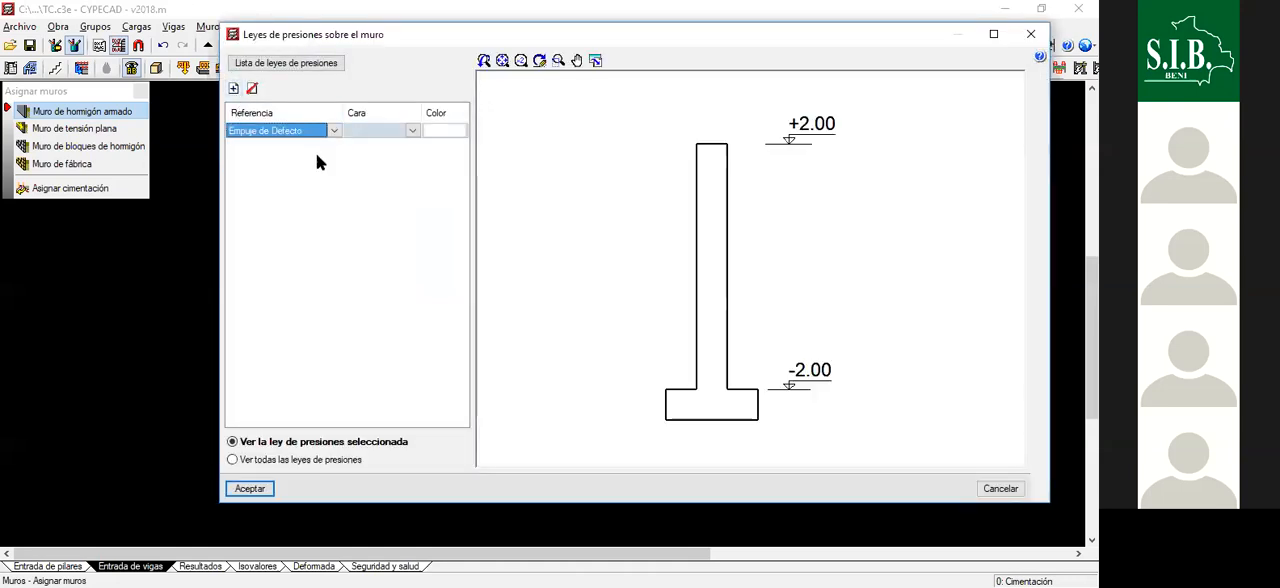
click(234, 88)
click(336, 146)
click(288, 181)
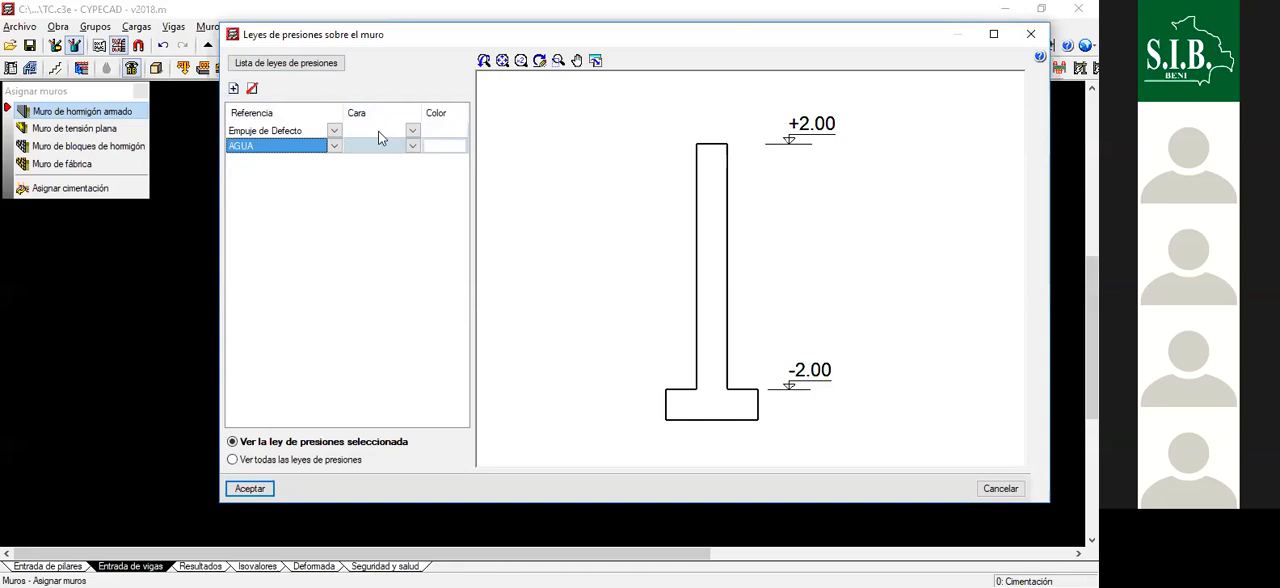
- Apply Empuje de Defecto to the Derecha face and AGUA to the Izquierda face, check all pressure laws together and accept them
click(411, 131)
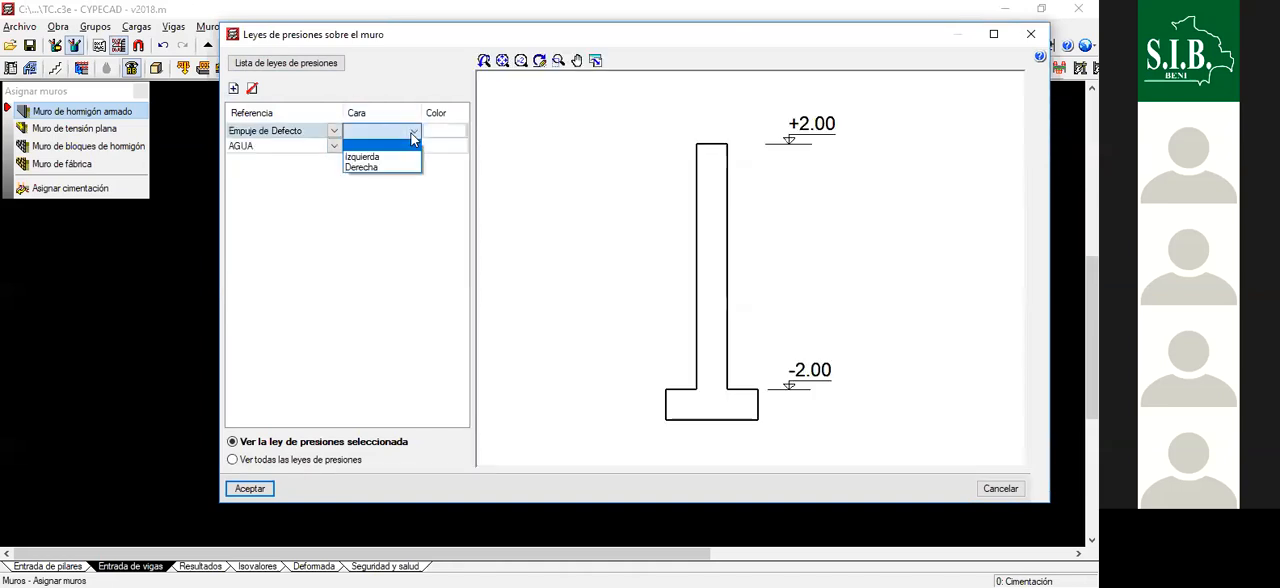
click(398, 167)
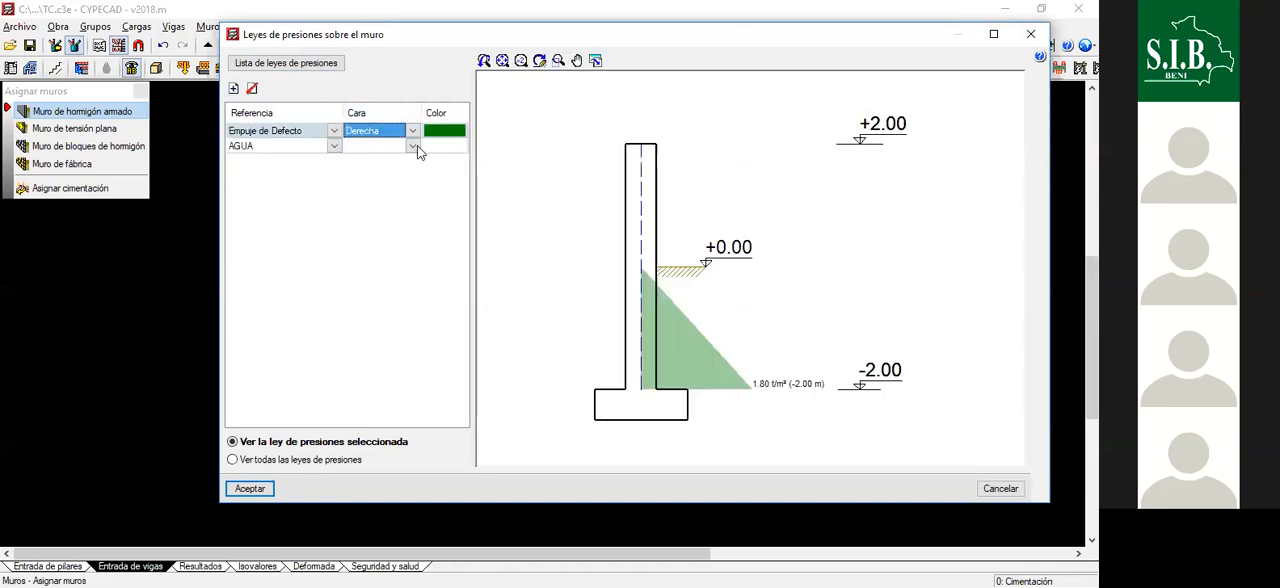
click(412, 146)
click(398, 175)
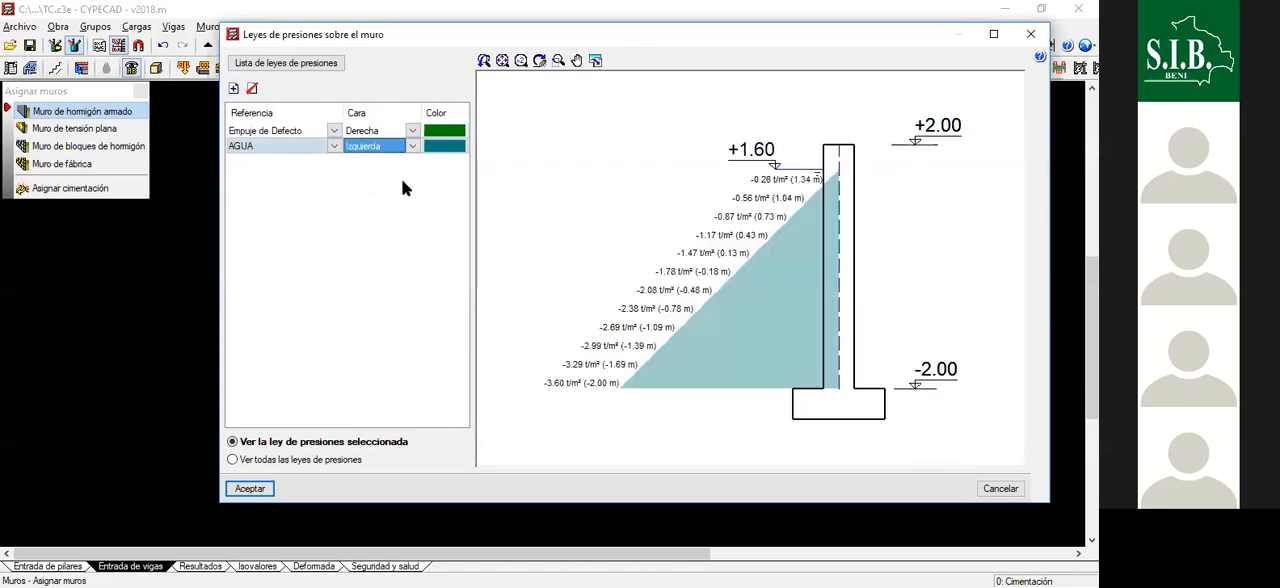
click(233, 460)
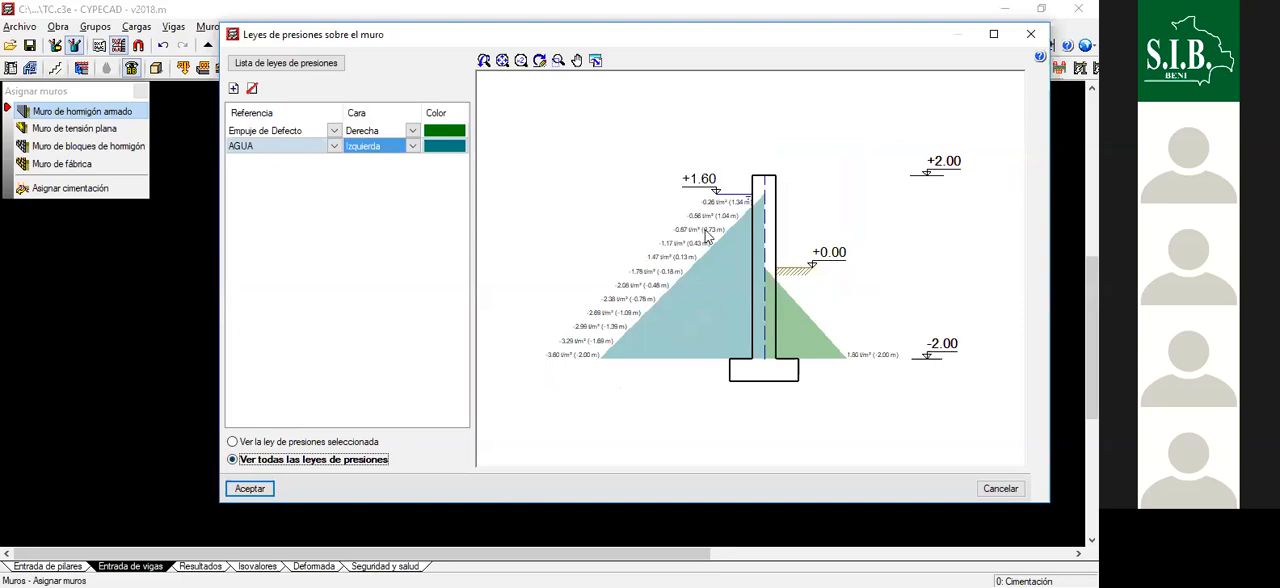
scroll(706, 237, down, 4)
scroll(744, 209, up, 7)
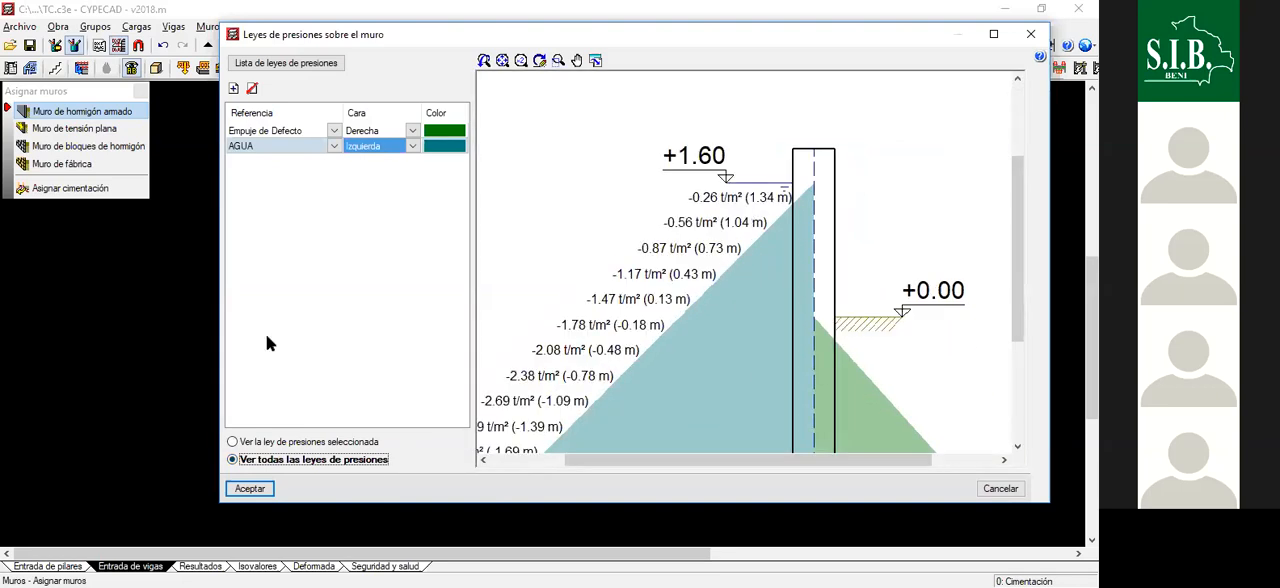
click(264, 490)
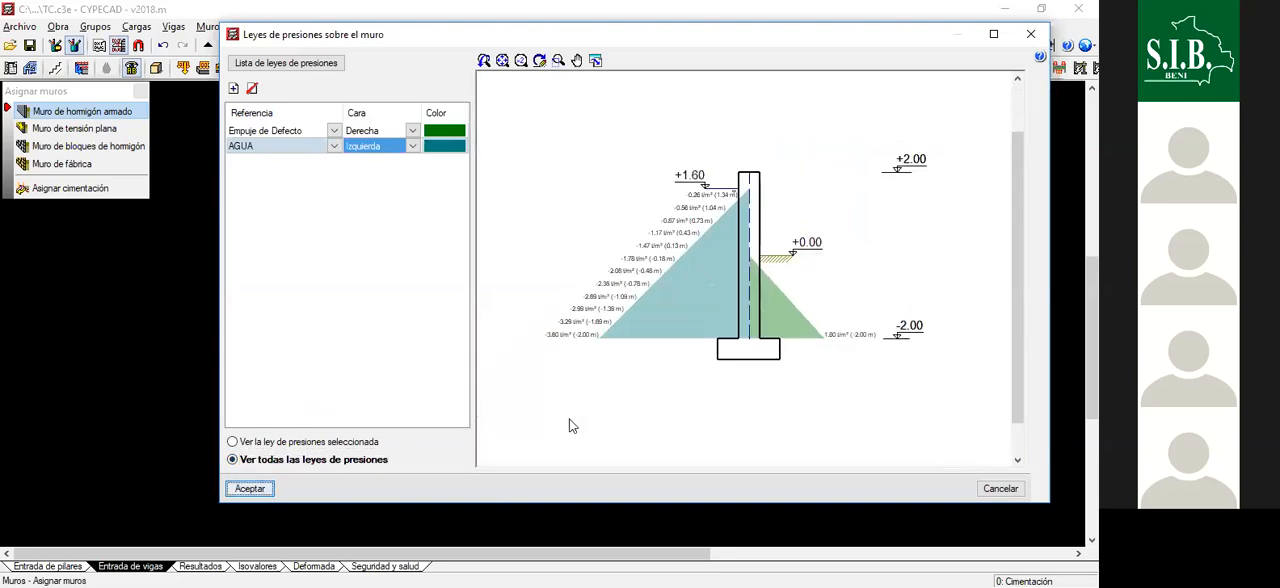
- Apply the configured reinforced concrete wall to the ring segments from the east end of the lower half towards the bottom
click(430, 471)
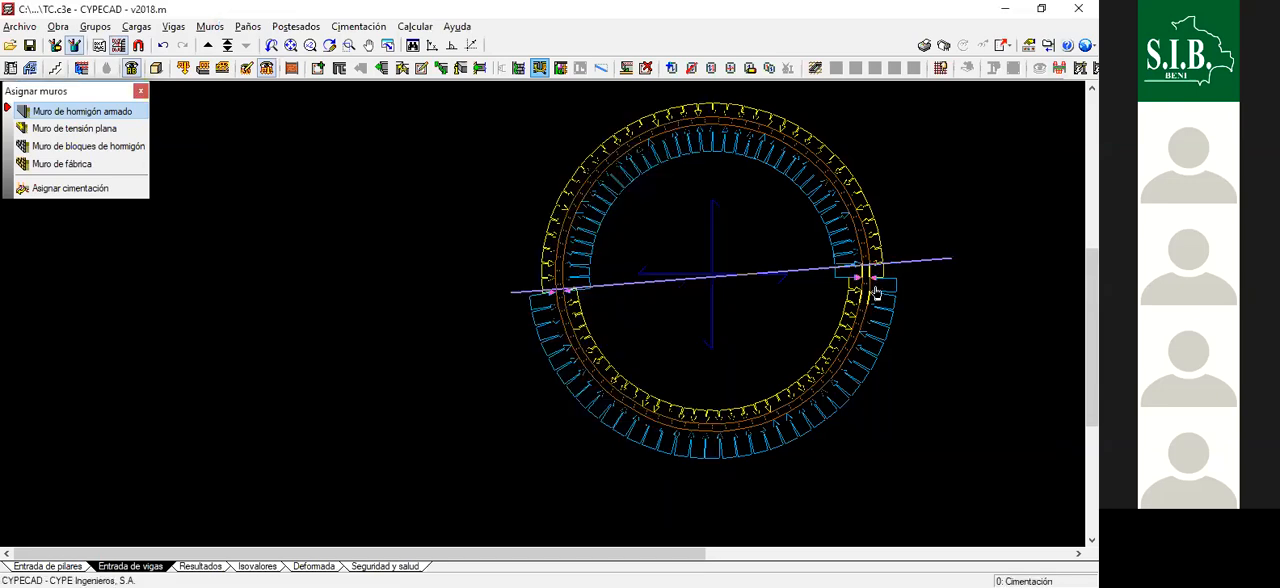
scroll(786, 280, down, 1)
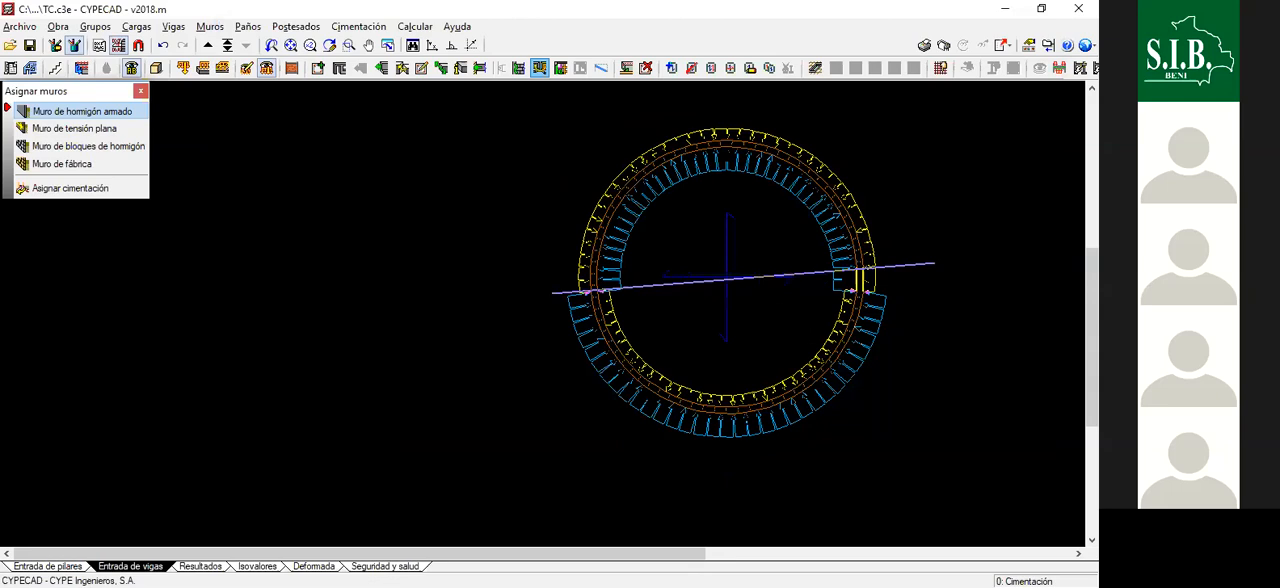
scroll(721, 267, down, 2)
scroll(730, 266, down, 2)
scroll(812, 320, up, 3)
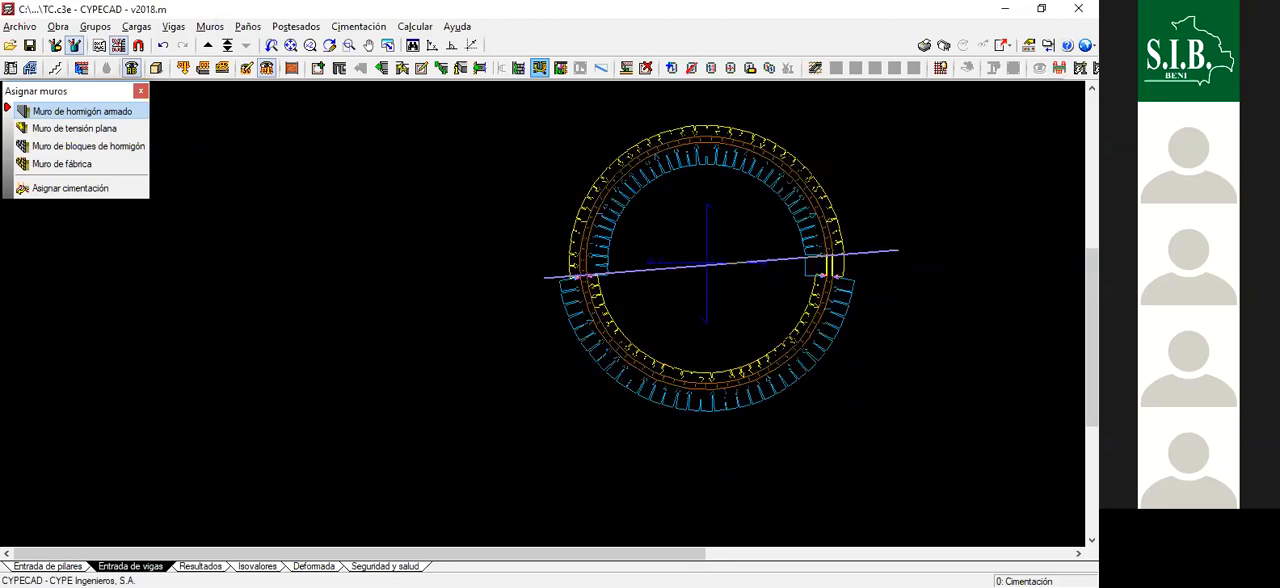
click(830, 287)
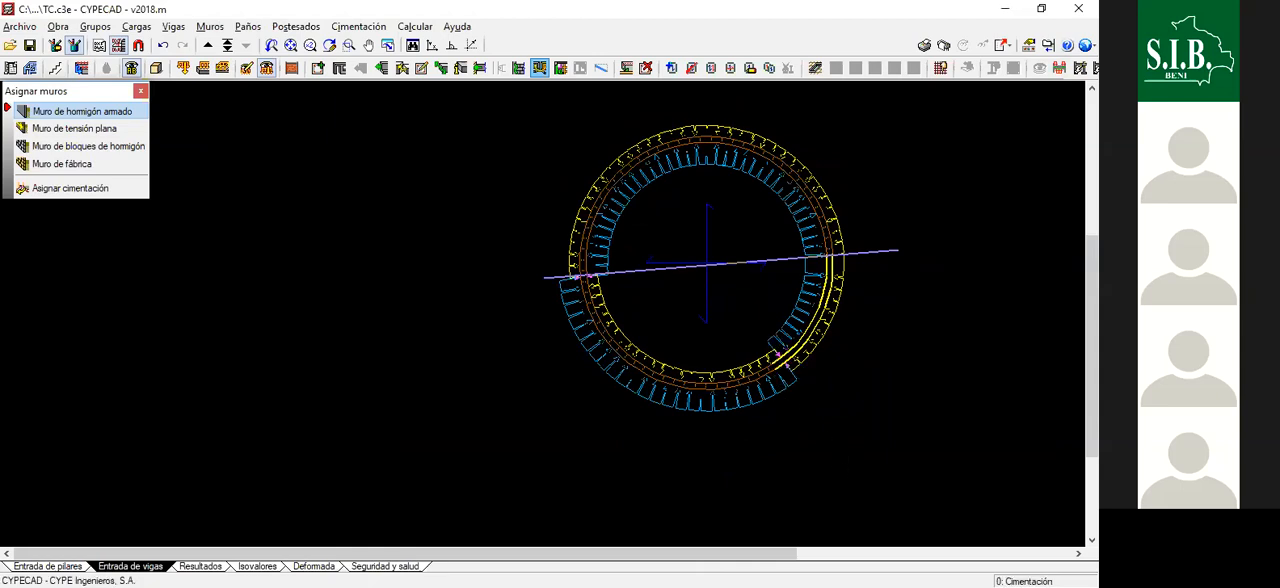
click(756, 385)
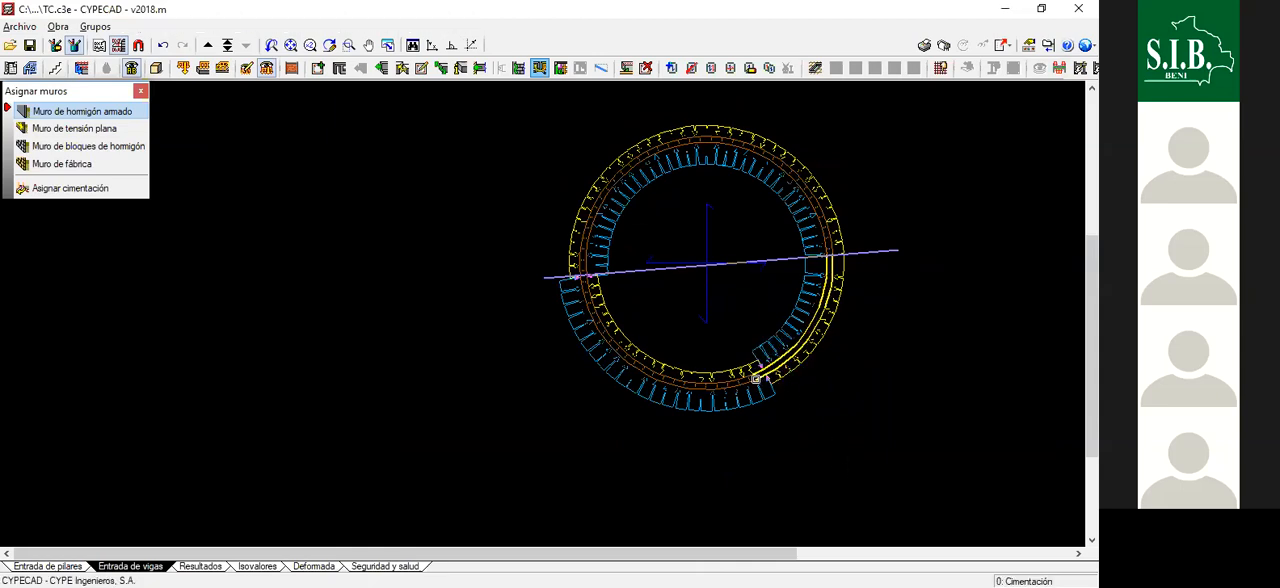
click(743, 384)
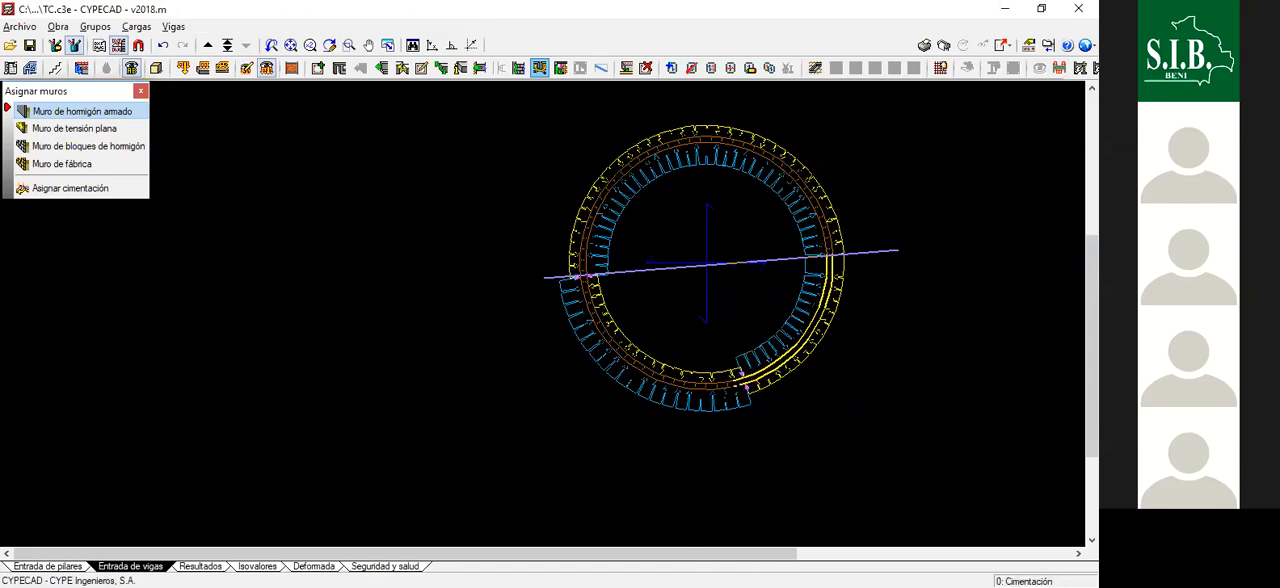
- Apply the configured wall to the remaining lower-half segments, from the bottom round to the west end, and finish the assignment
click(704, 392)
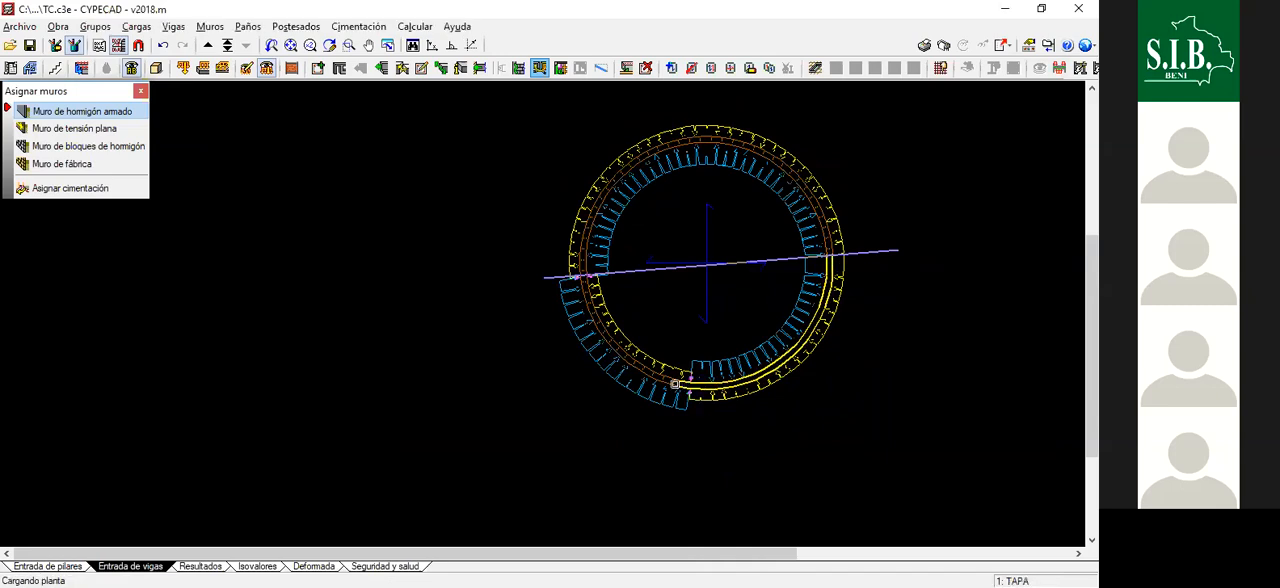
click(678, 381)
click(657, 379)
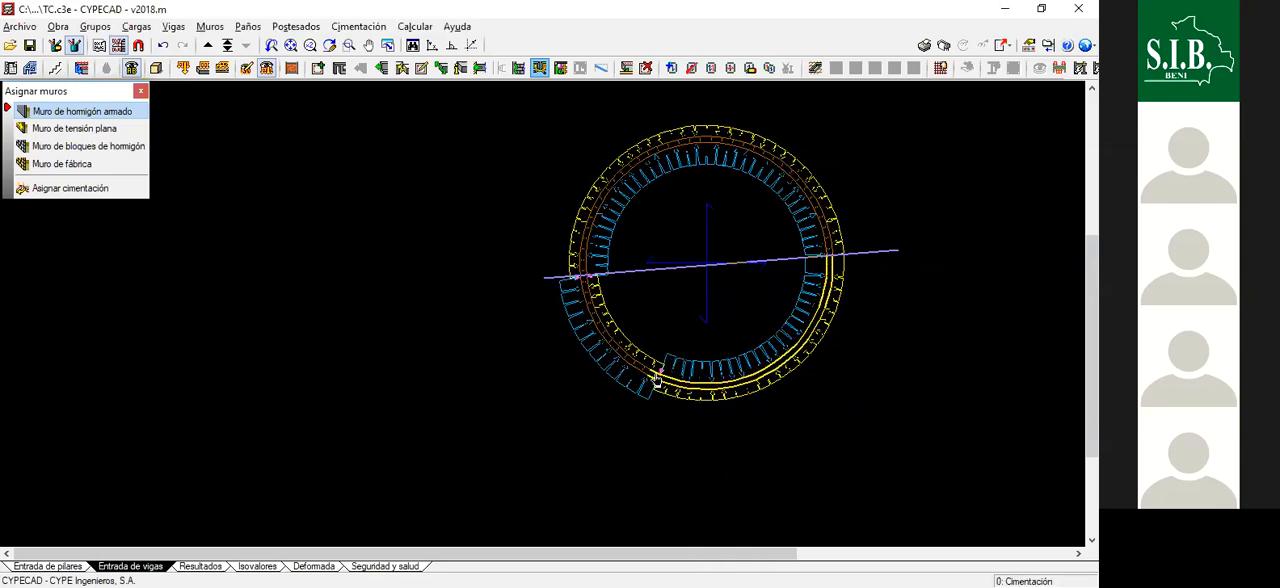
click(632, 364)
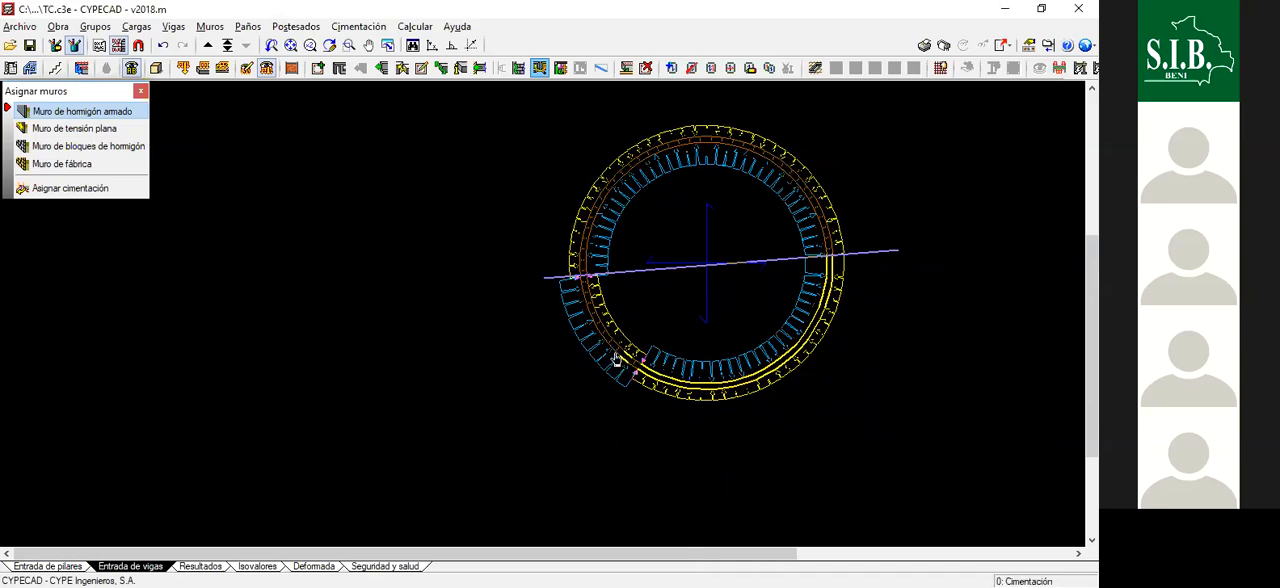
click(606, 345)
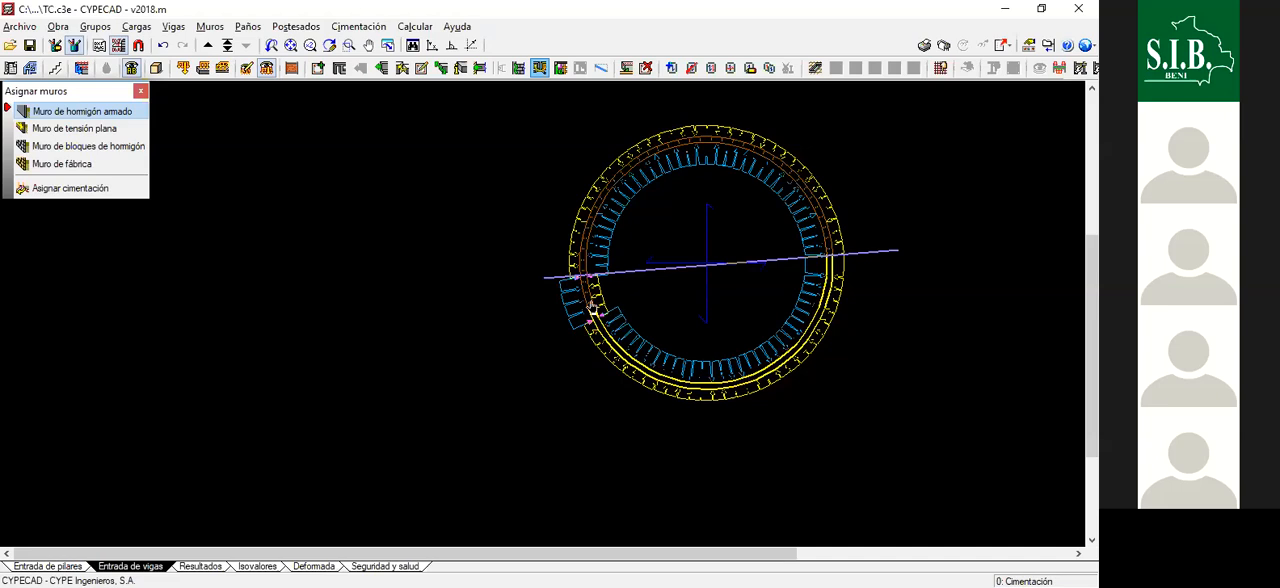
click(590, 304)
click(583, 295)
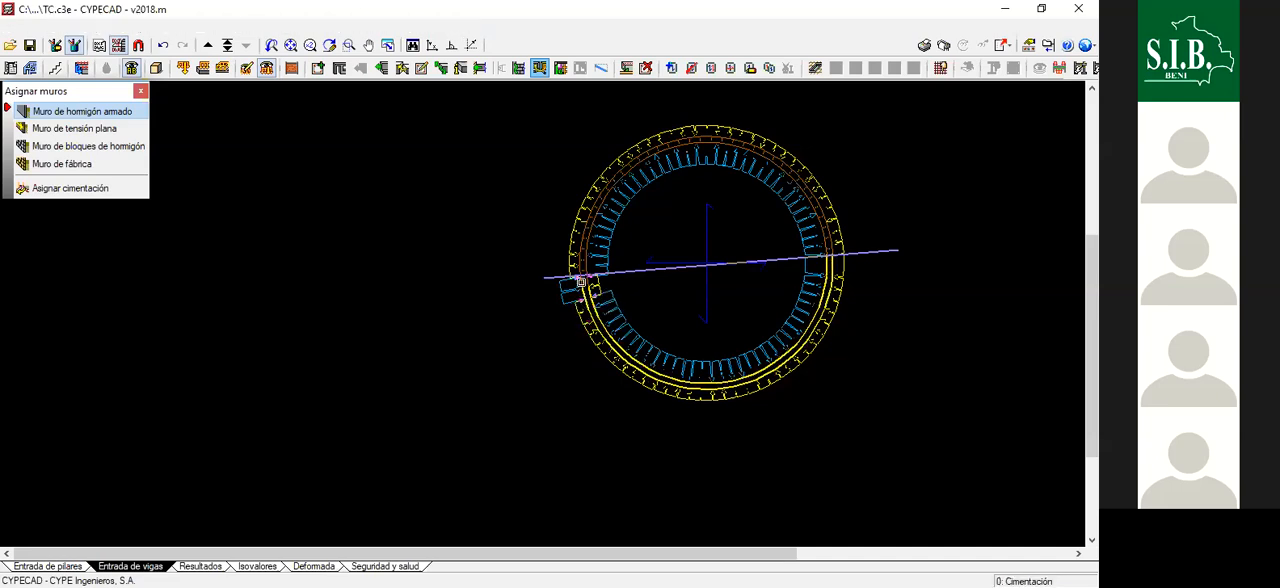
click(579, 288)
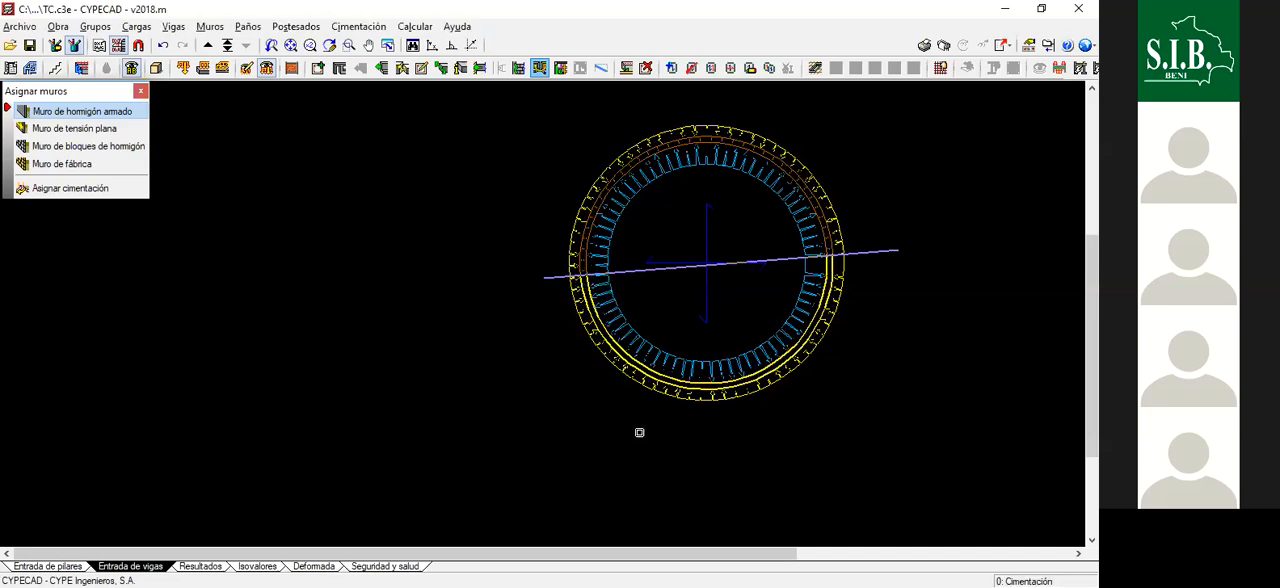
scroll(729, 449, down, 1)
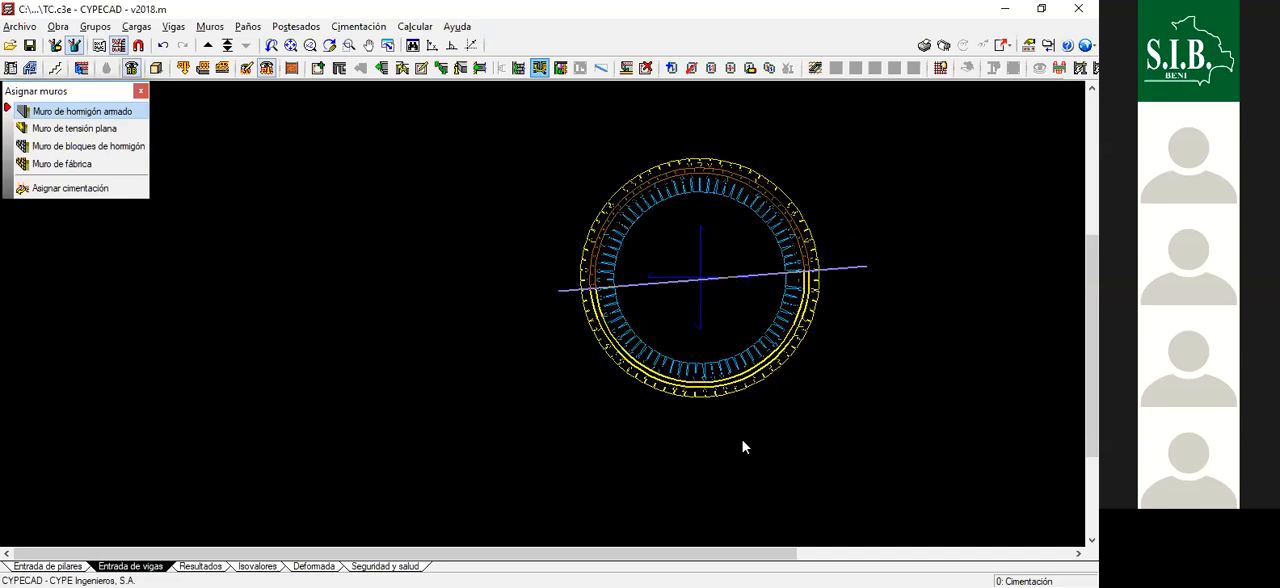
scroll(741, 438, down, 1)
right_click(448, 470)
click(662, 474)
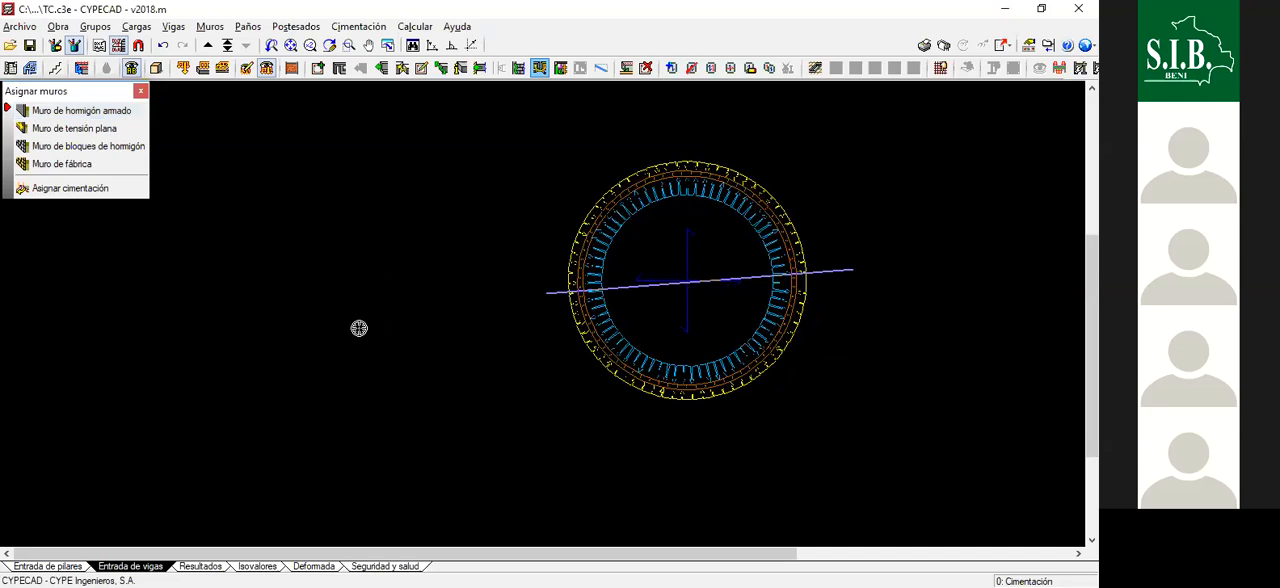
- Go up to the TAPA floor, check the circular wall in plan and close the wall assignment tool
click(291, 48)
click(207, 45)
scroll(645, 236, down, 4)
scroll(645, 237, up, 5)
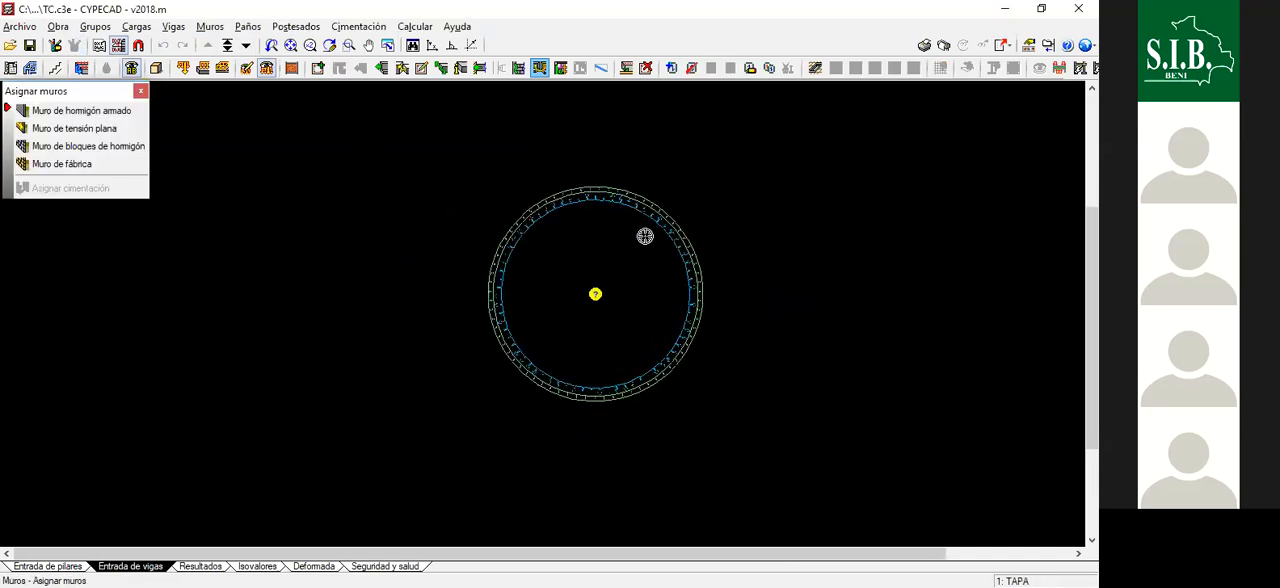
scroll(614, 398, up, 1)
scroll(610, 358, up, 2)
scroll(591, 267, up, 3)
scroll(589, 285, down, 5)
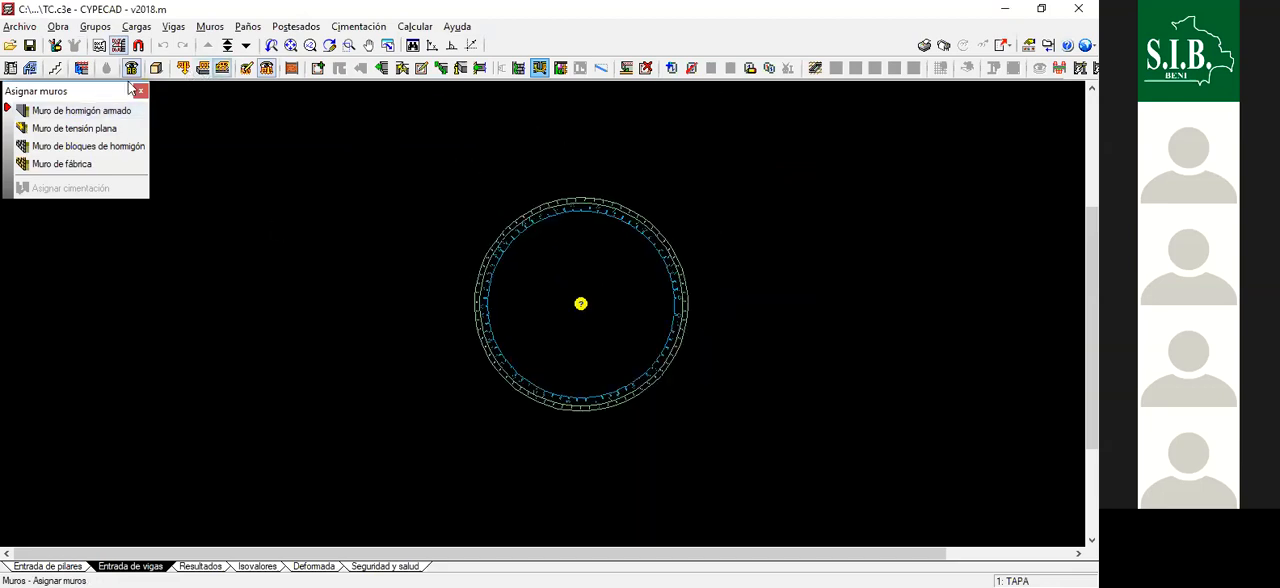
click(141, 92)
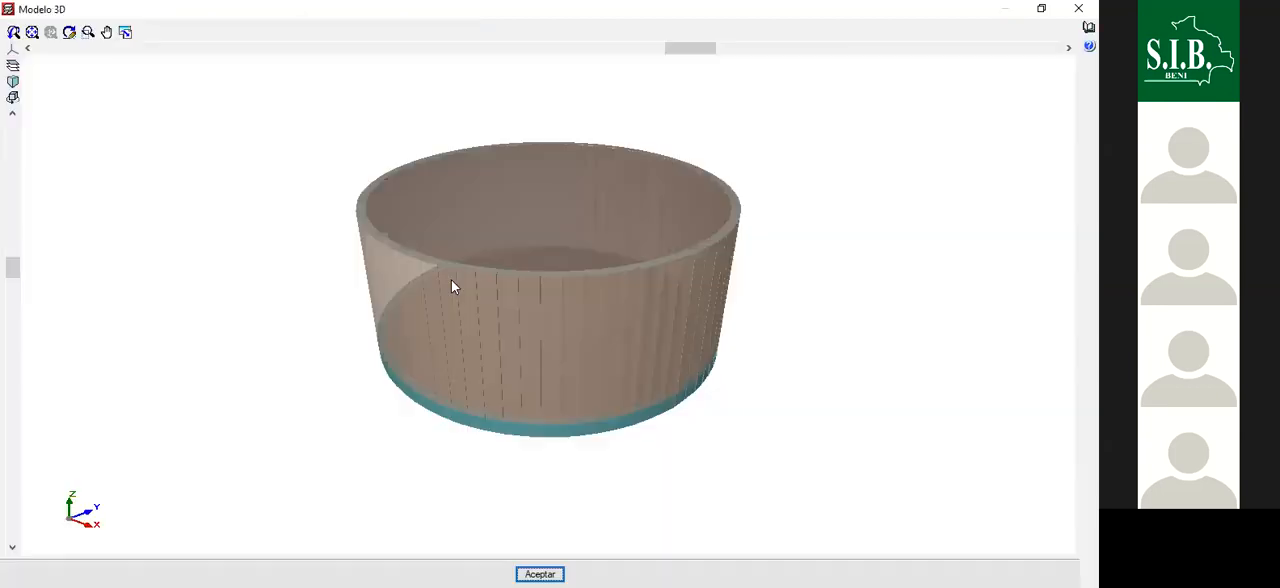
scroll(451, 280, down, 2)
click(1076, 5)
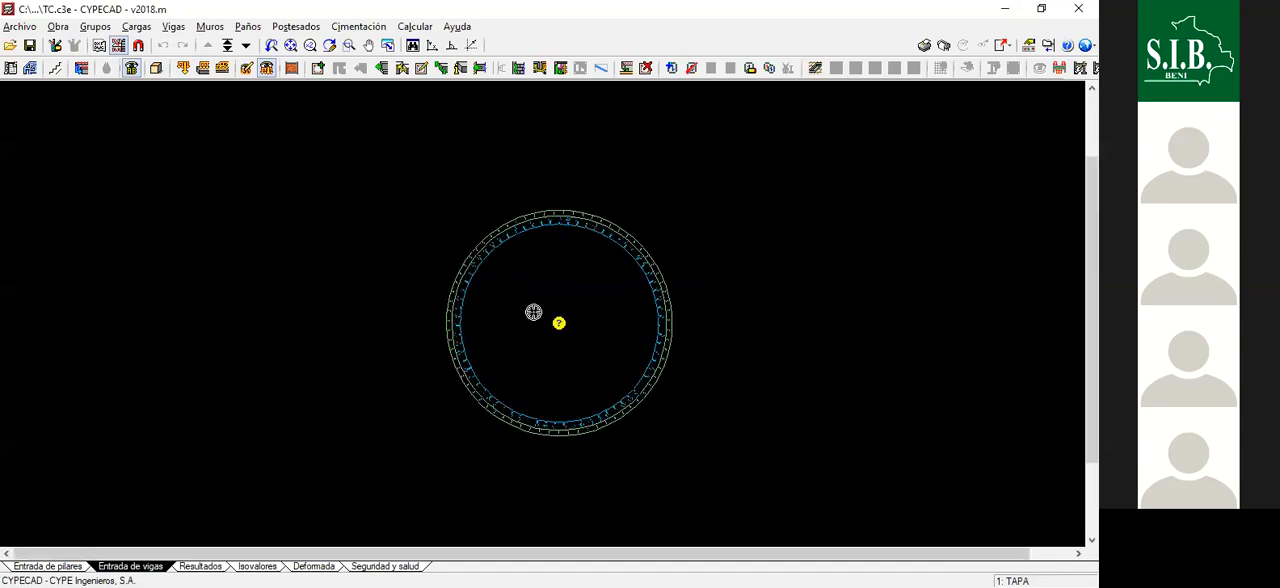
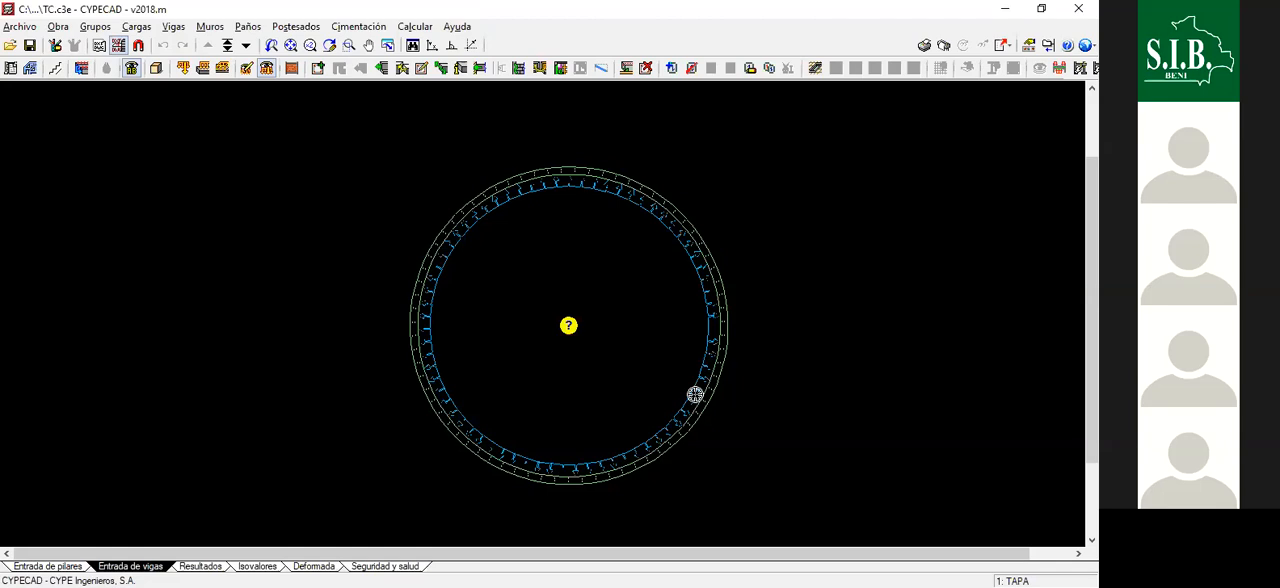
scroll(548, 285, up, 1)
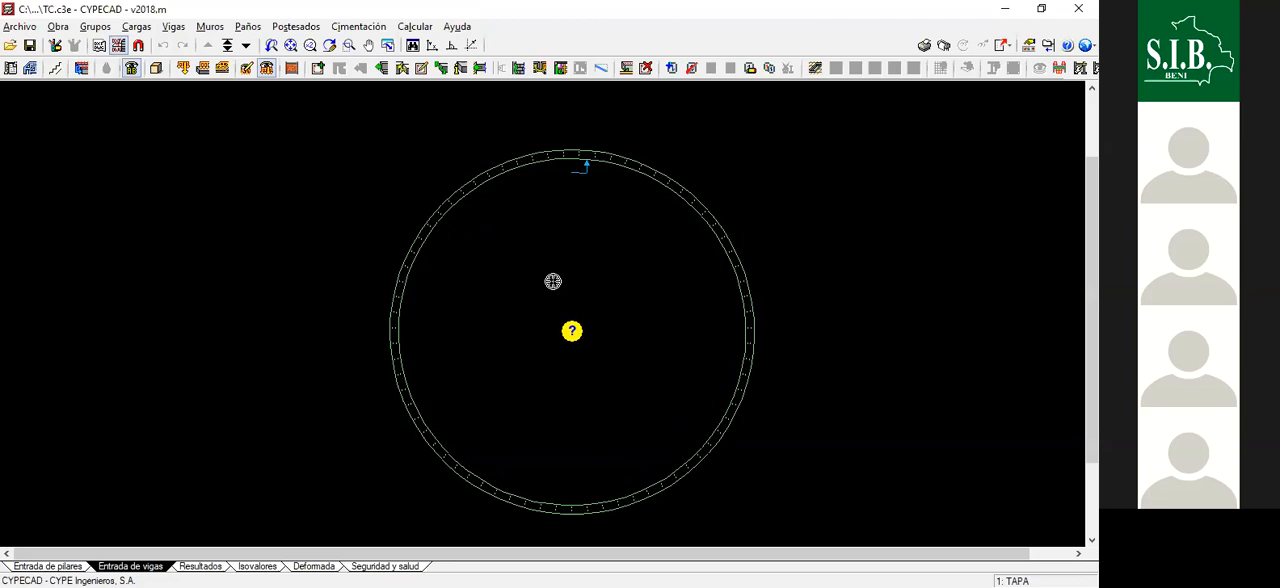
scroll(545, 279, up, 2)
scroll(511, 215, down, 2)
scroll(547, 268, up, 1)
scroll(589, 300, up, 1)
scroll(563, 331, down, 2)
scroll(563, 331, up, 2)
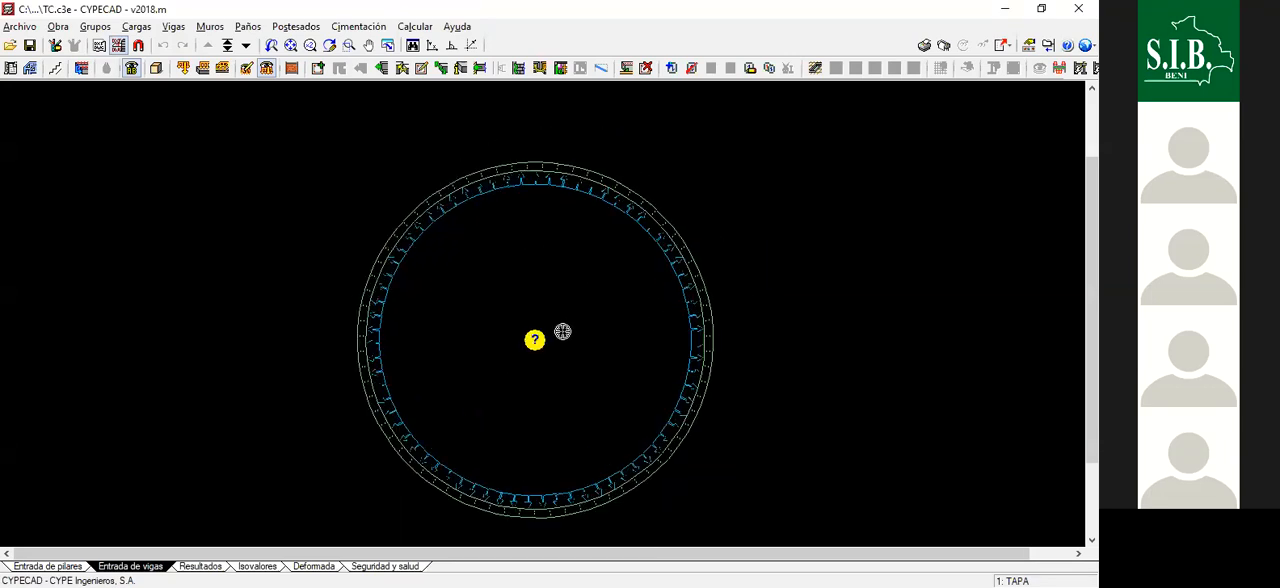
scroll(677, 334, down, 1)
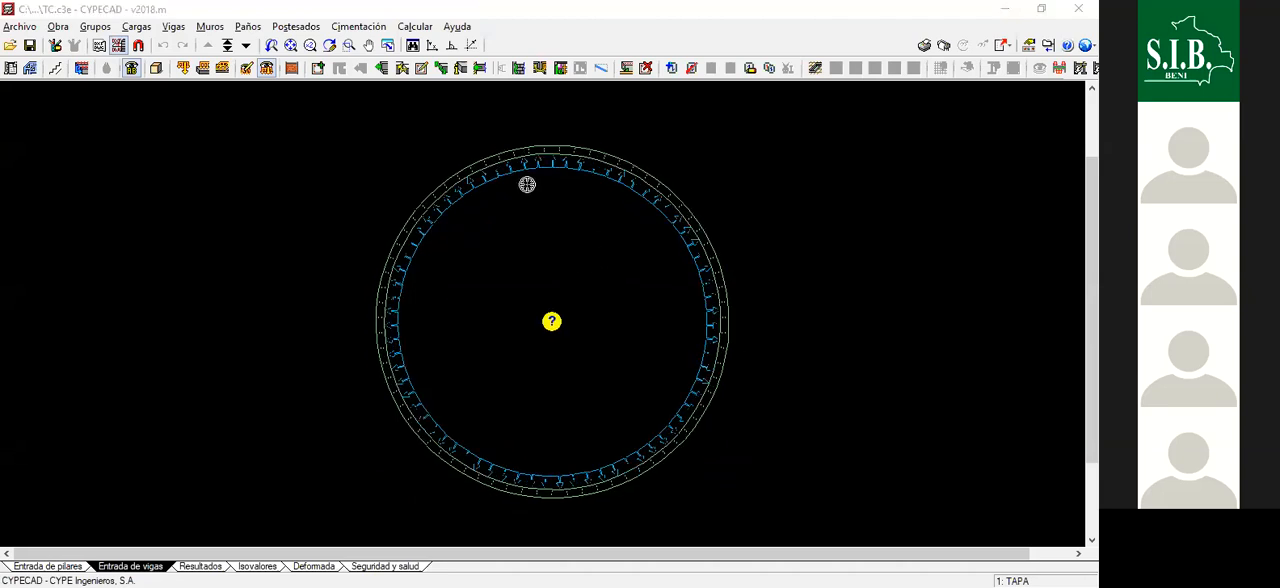
scroll(537, 252, up, 1)
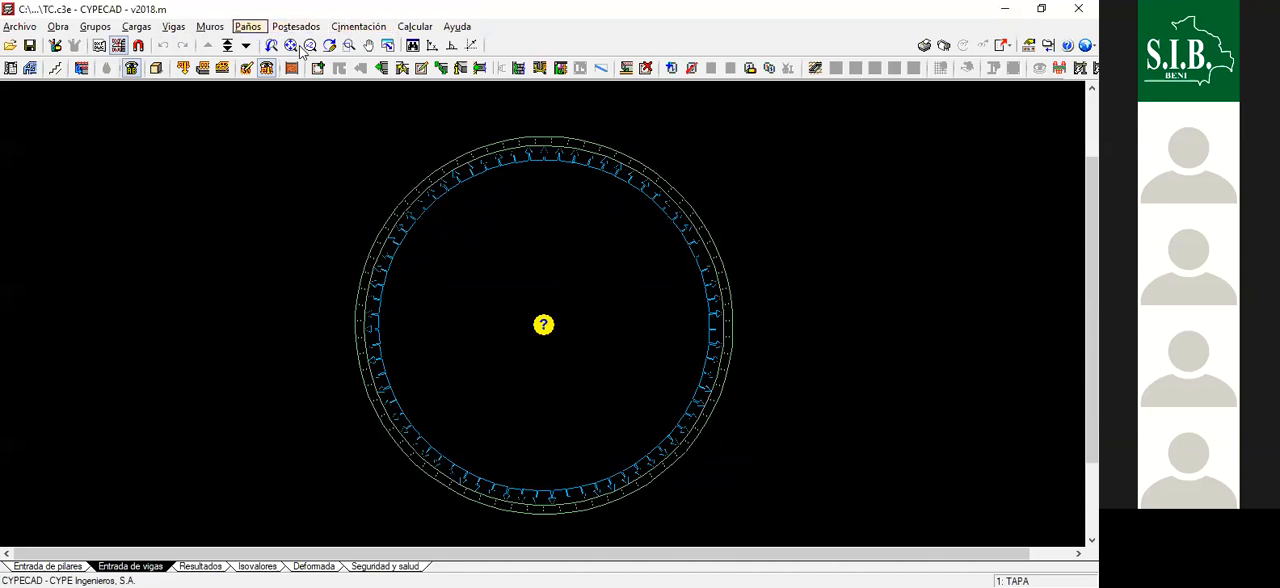
- Configure a new panel as a solid slab (Losas macizas) 20 cm thick, with reinforcement direction defined by Dos puntos de paso
click(248, 26)
key(Return)
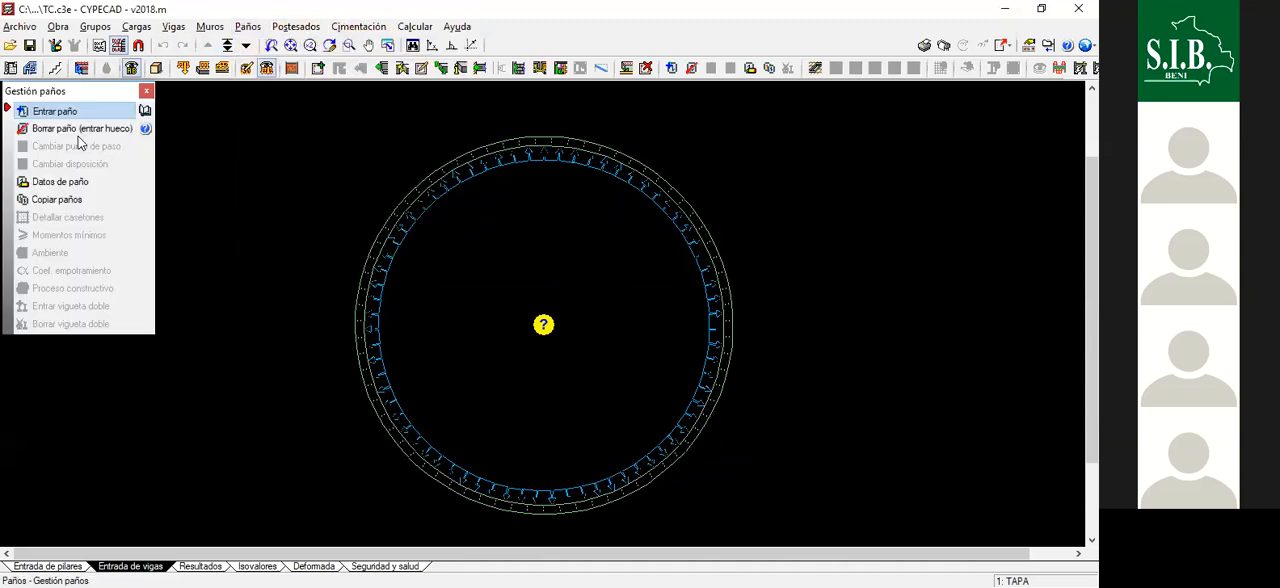
click(323, 209)
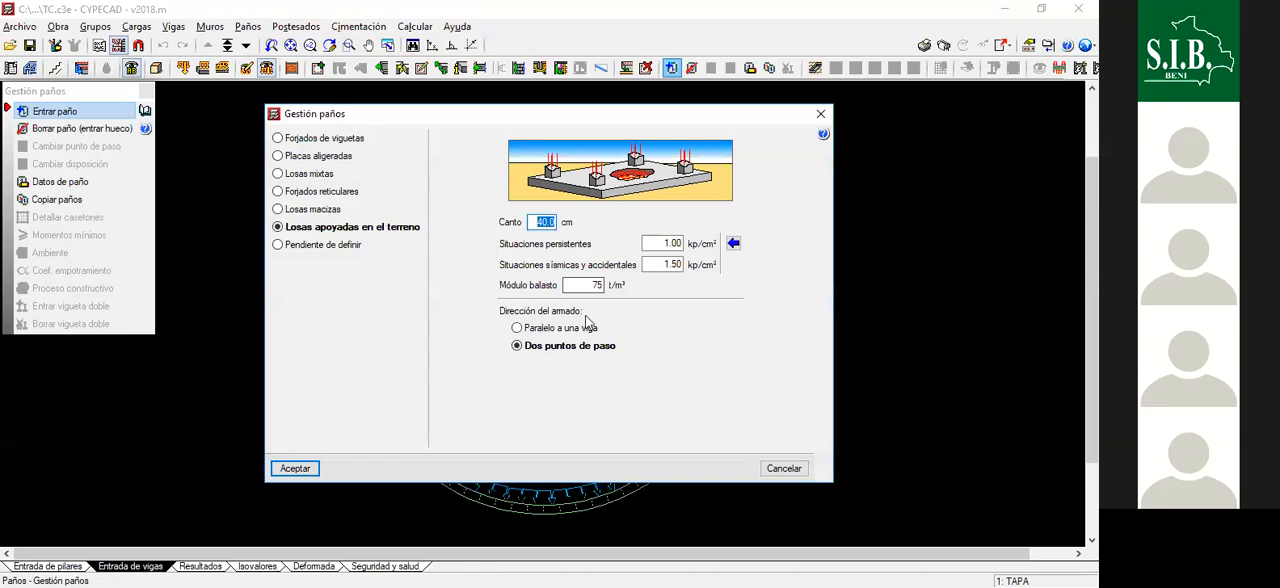
drag(547, 222, 605, 241)
text(20)
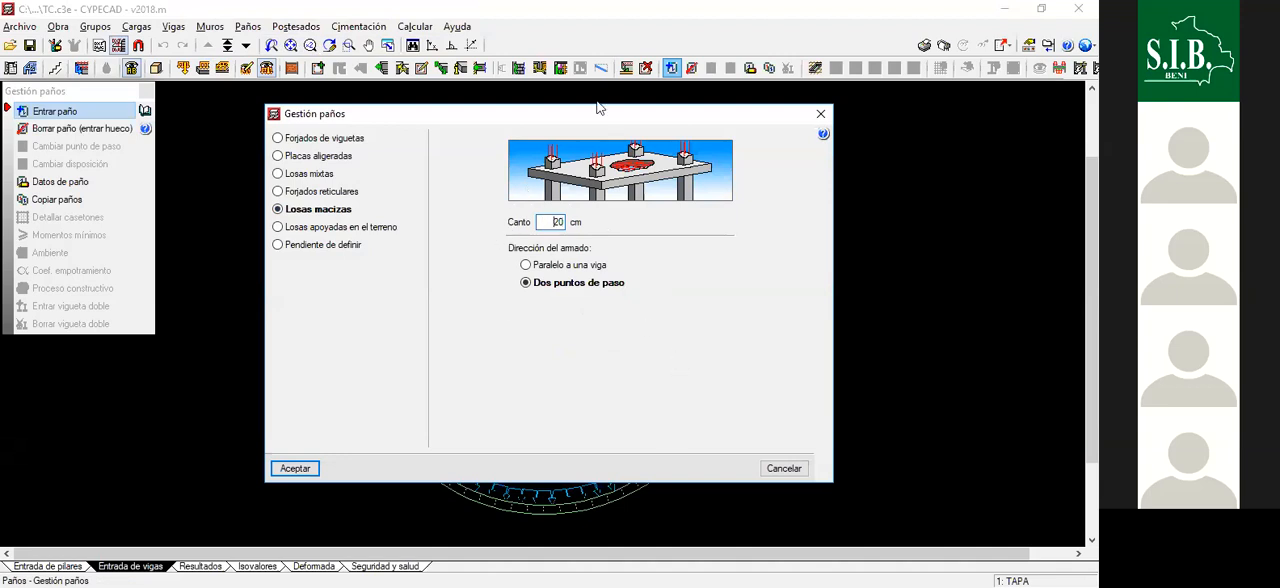
click(293, 469)
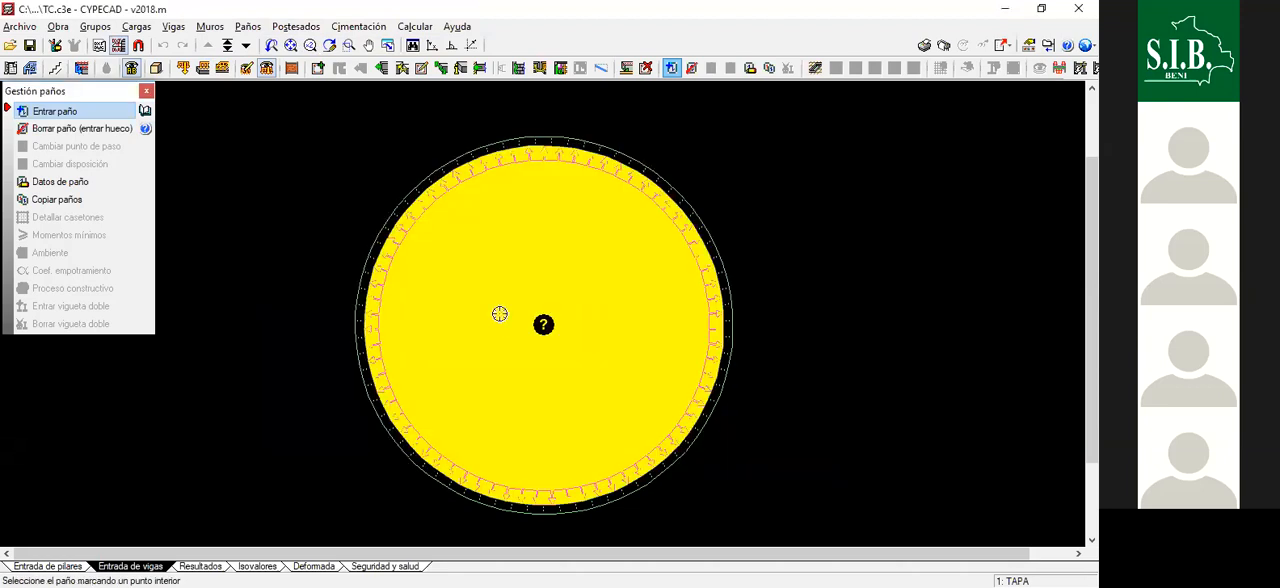
- Place the solid slab inside the circular wall on the TAPA floor, align its reinforcement horizontally across the ring, and close panel management
click(361, 317)
click(722, 312)
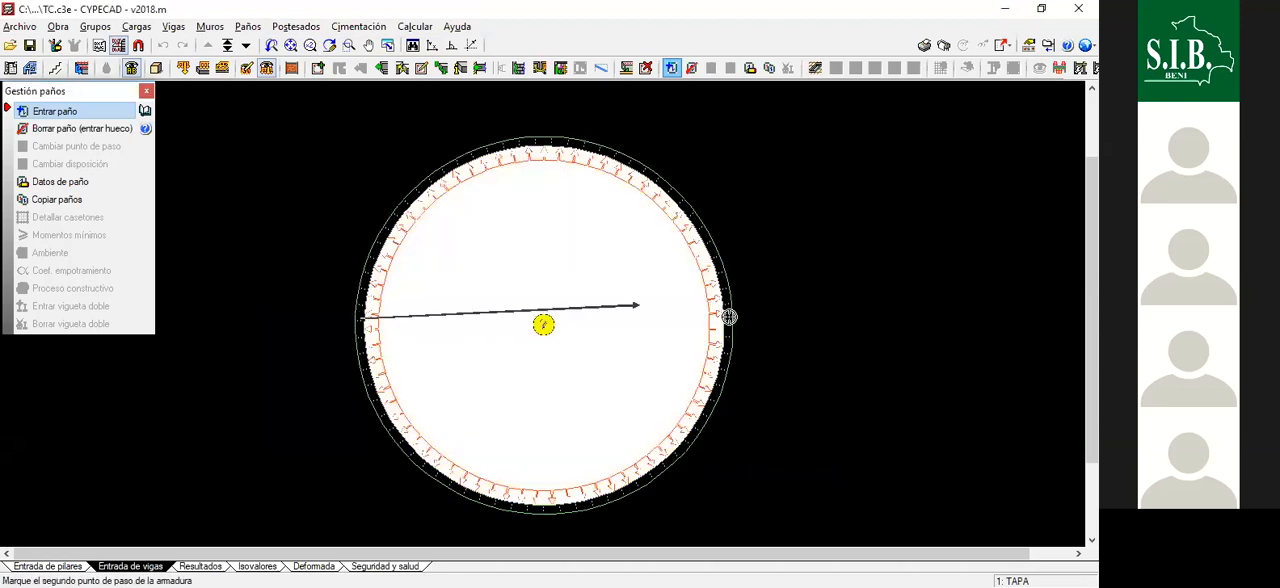
click(728, 314)
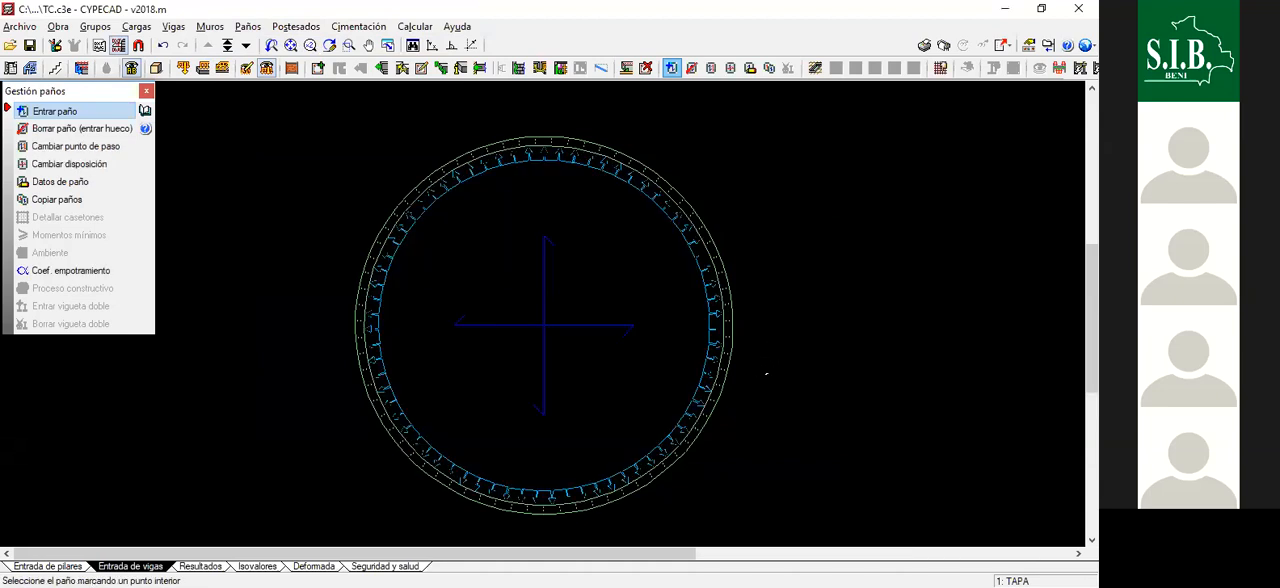
click(600, 245)
scroll(585, 163, down, 1)
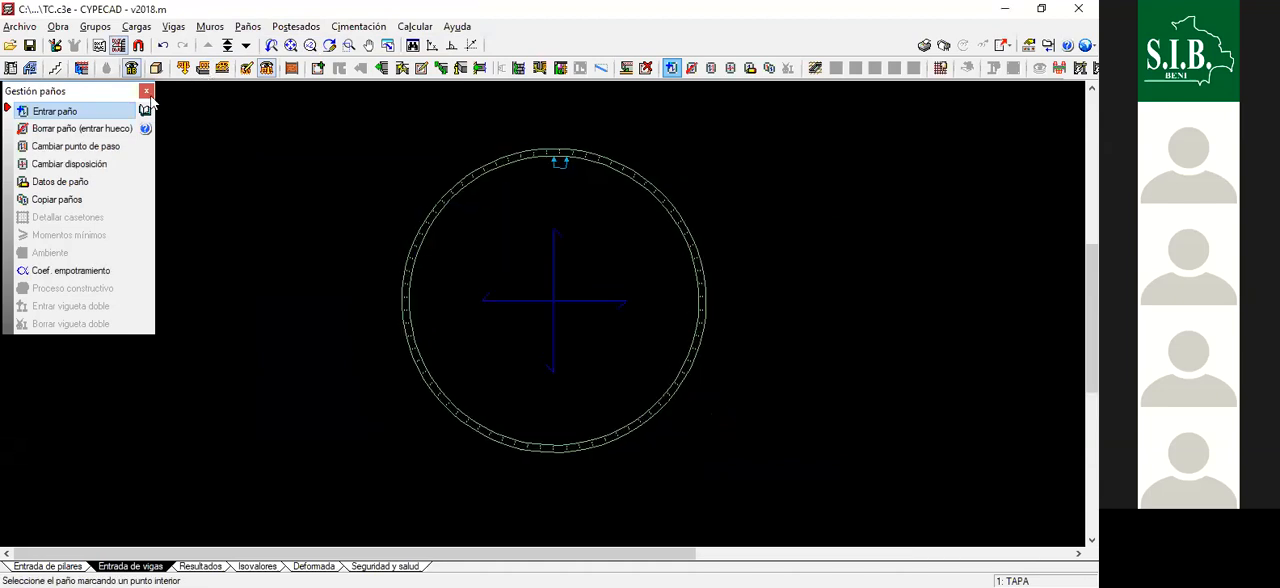
click(146, 91)
- Inspect the tank with its top slab in the building's 3D view, and close the view
click(155, 67)
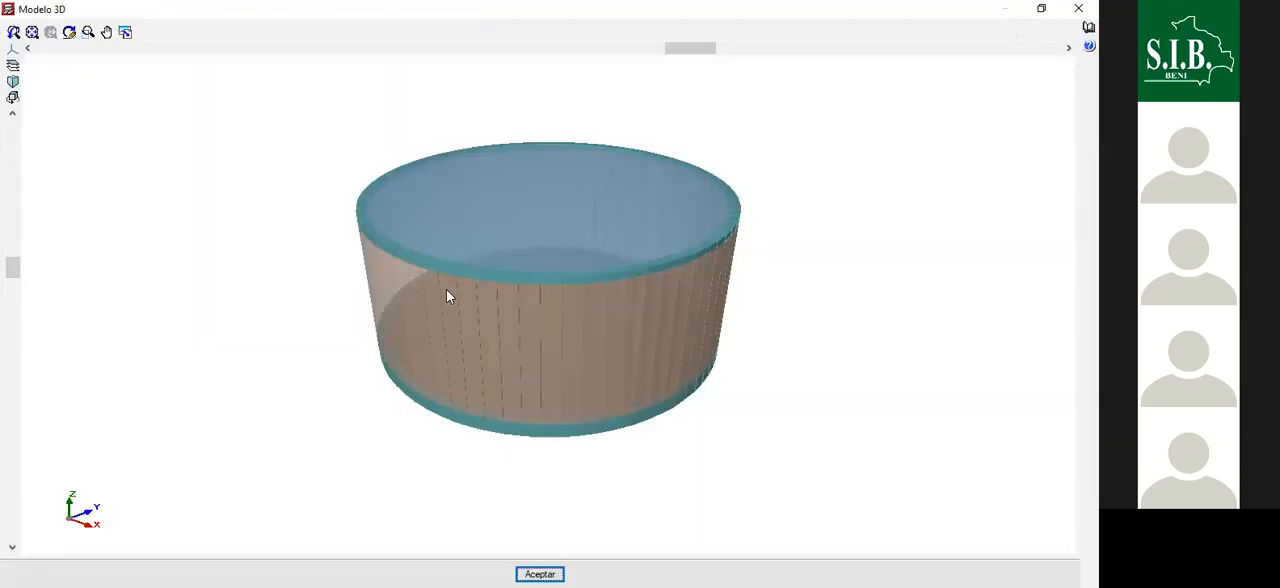
scroll(446, 289, down, 1)
drag(455, 335, 950, 280)
click(1077, 8)
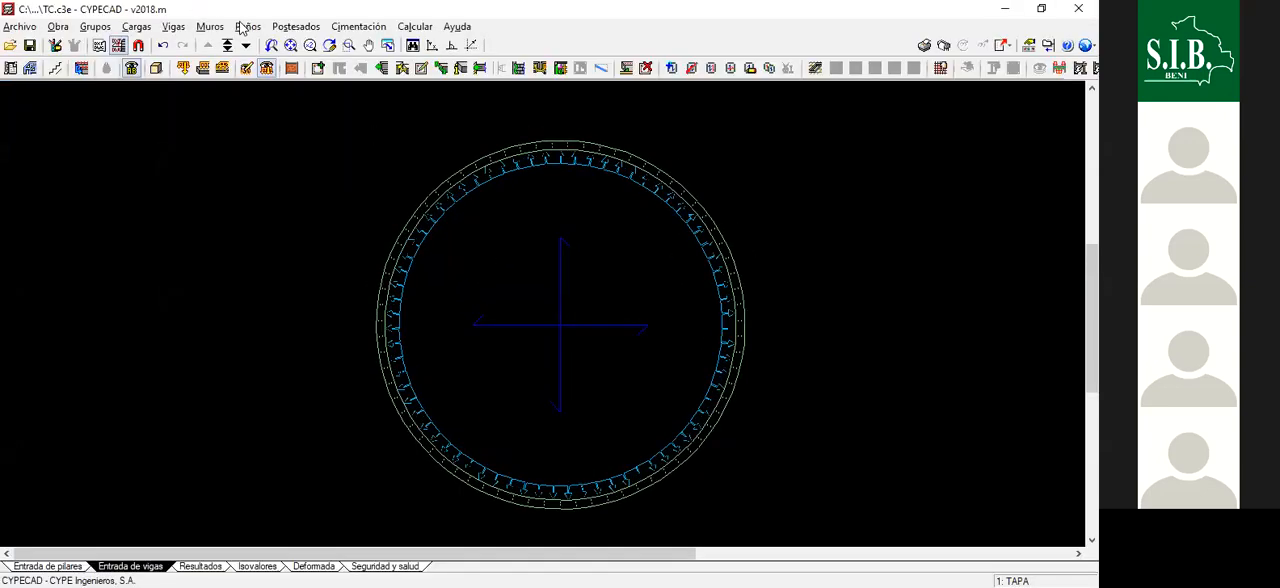
- Start a rectangular opening with angle 0 in the top slab, using Zuncho no estructural o límite as its edge beam
click(247, 27)
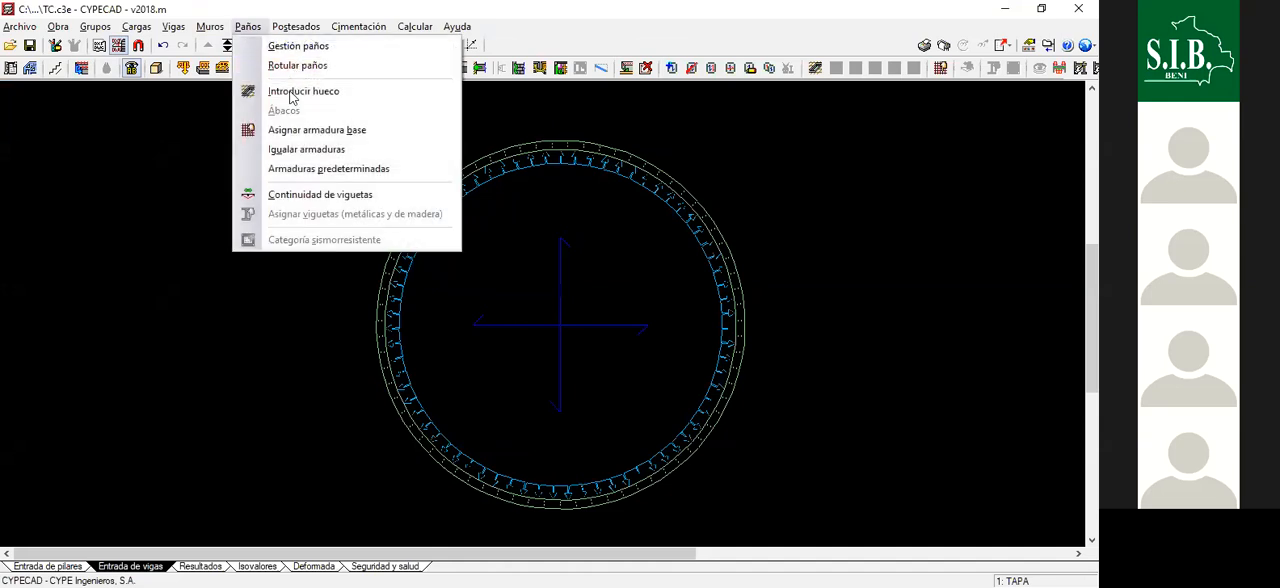
click(291, 94)
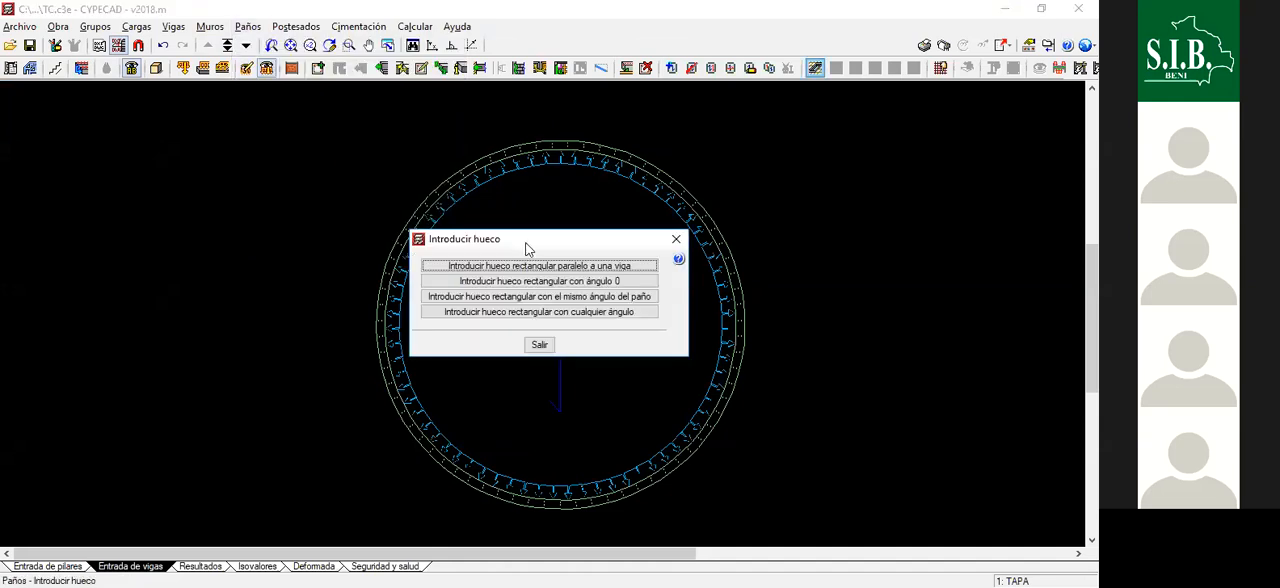
drag(527, 248, 163, 170)
click(175, 204)
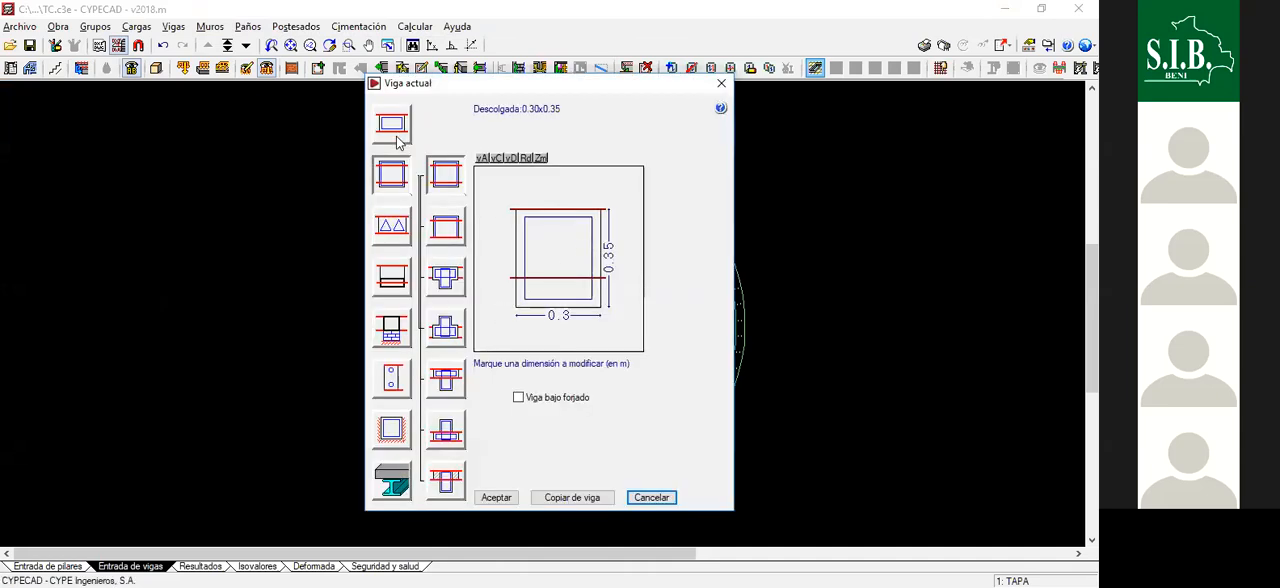
click(392, 378)
click(447, 428)
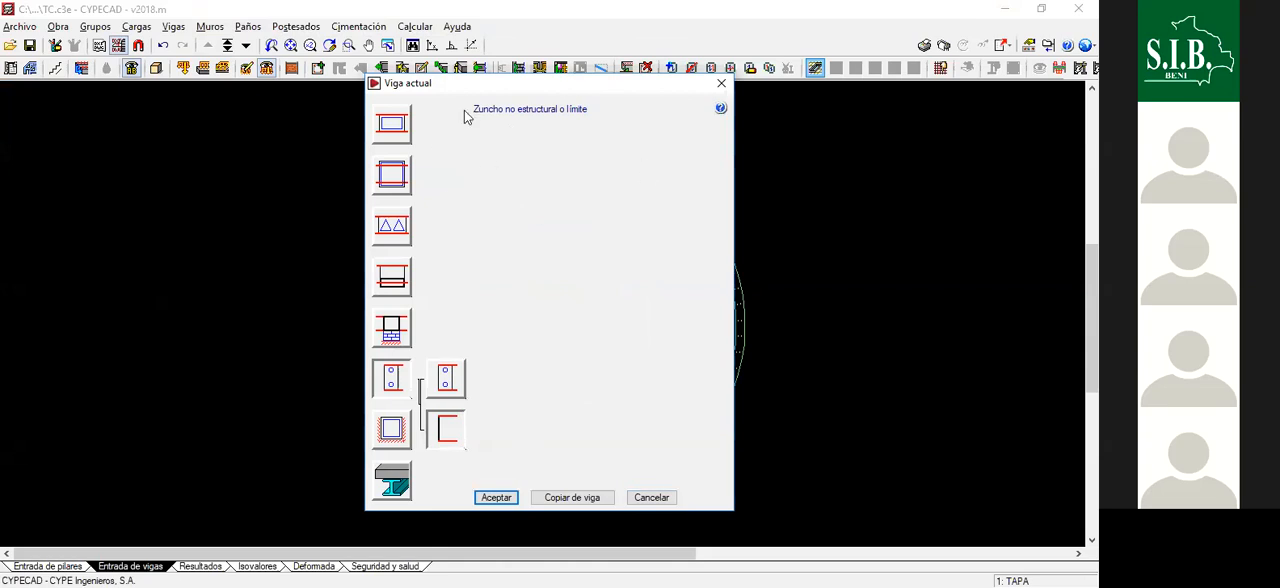
click(497, 498)
- Draw the small rectangular opening in the upper-left part of the top slab by its two diagonal corners
scroll(454, 239, up, 1)
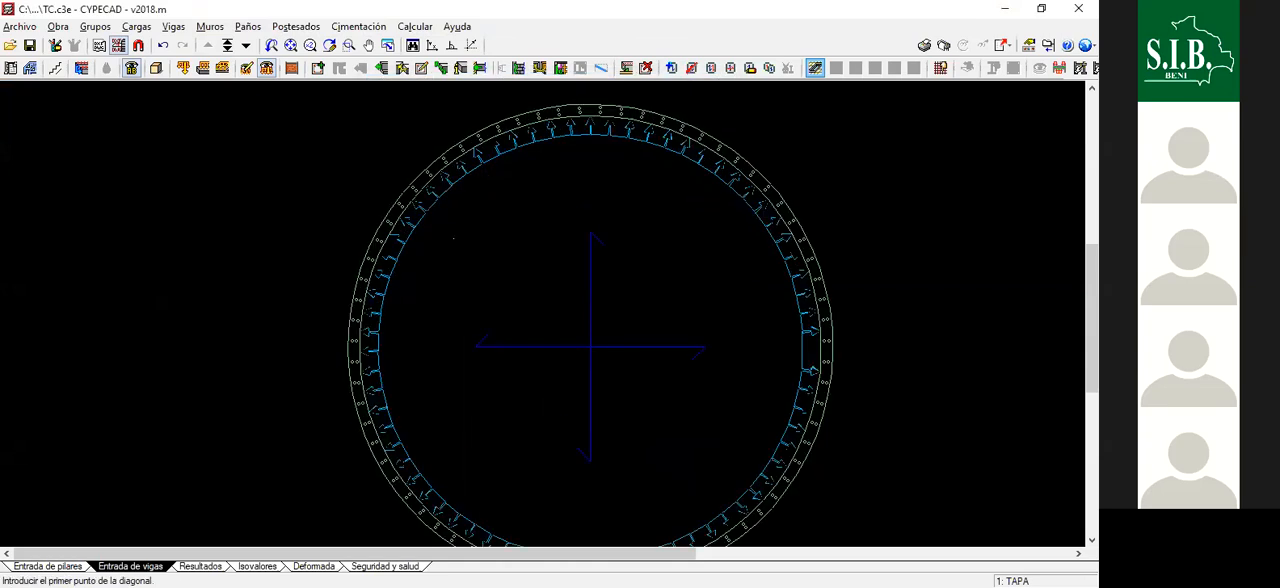
click(540, 245)
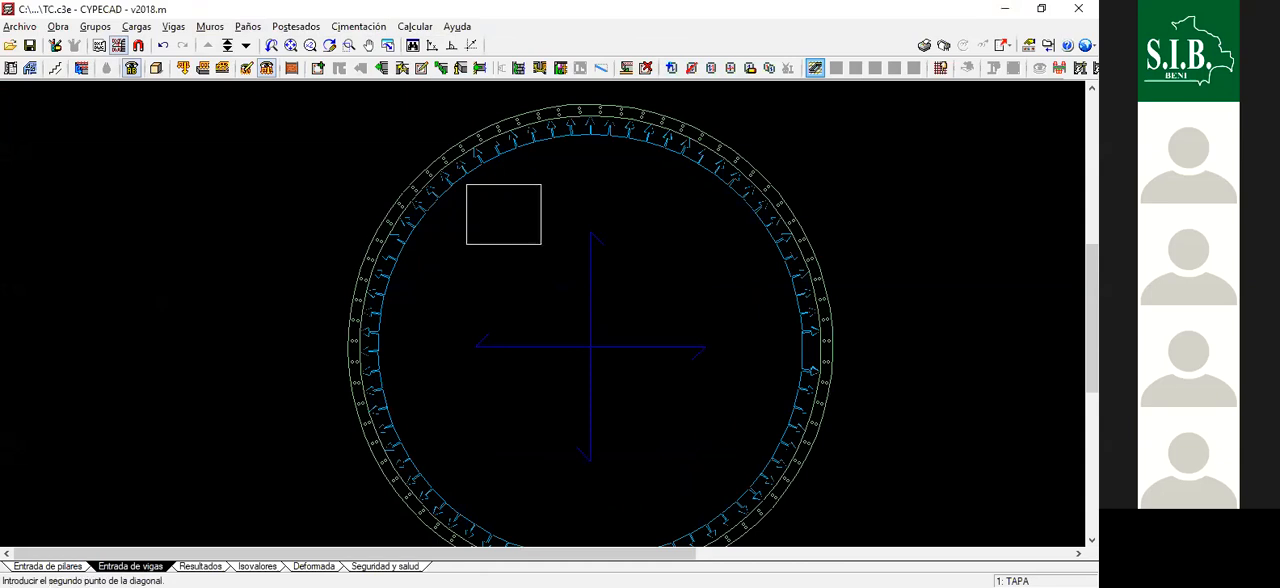
click(541, 244)
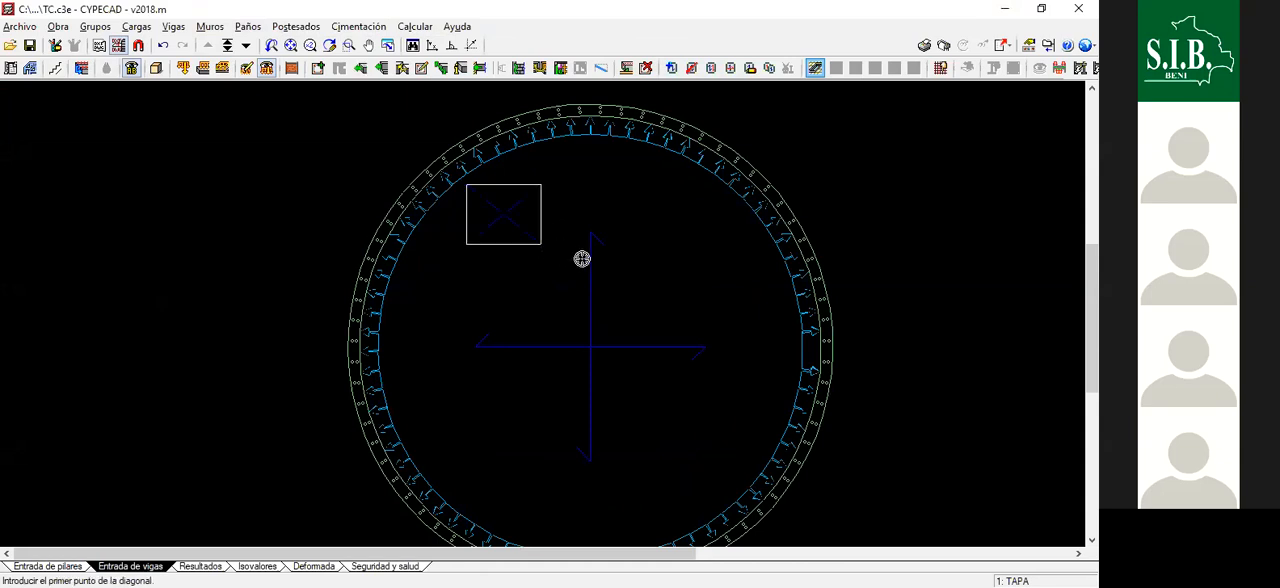
scroll(582, 259, down, 4)
- Orbit the tank's 3D model to examine the access opening in the top slab, and close the view
click(156, 68)
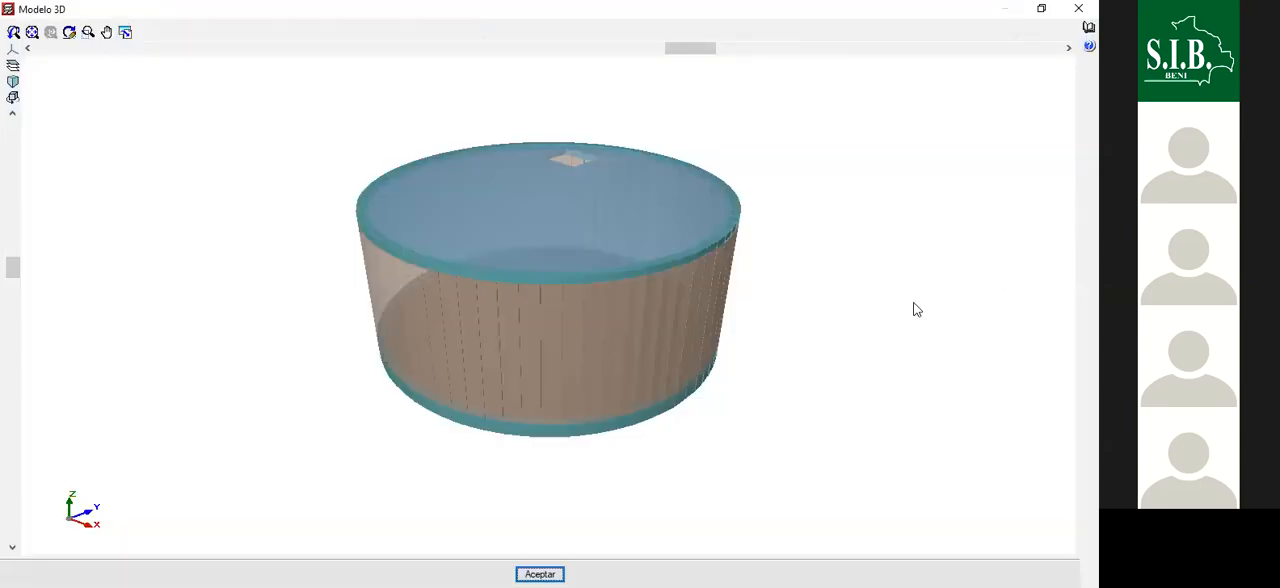
drag(626, 322, 723, 273)
scroll(587, 296, up, 2)
scroll(530, 303, up, 1)
drag(532, 251, 488, 290)
drag(621, 366, 664, 346)
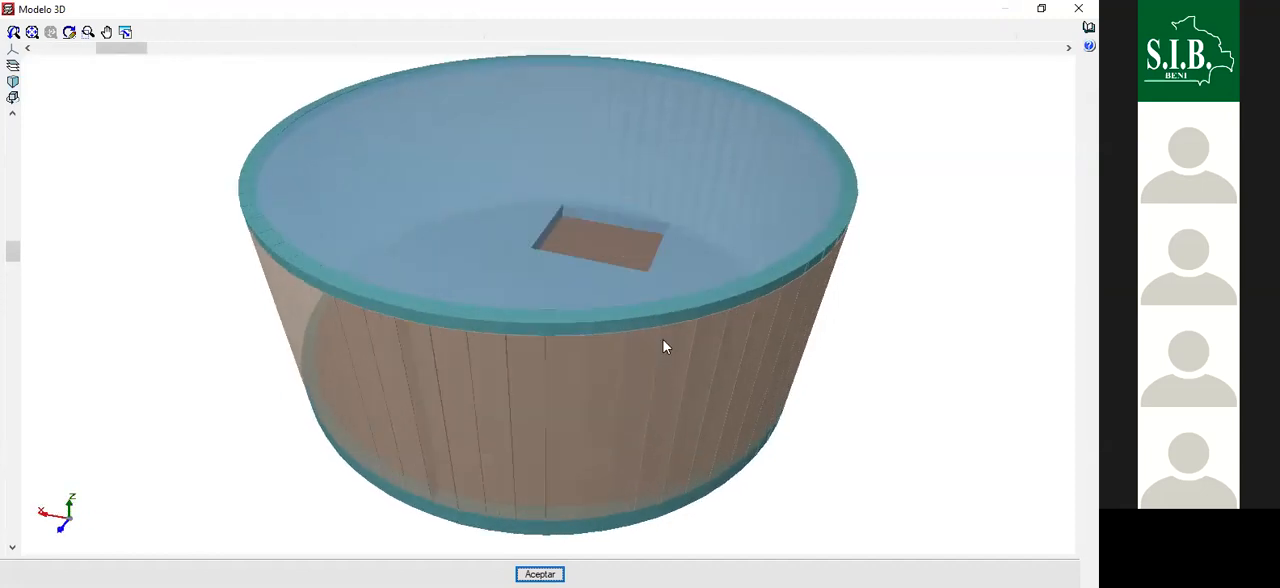
drag(511, 169, 672, 168)
click(1074, 8)
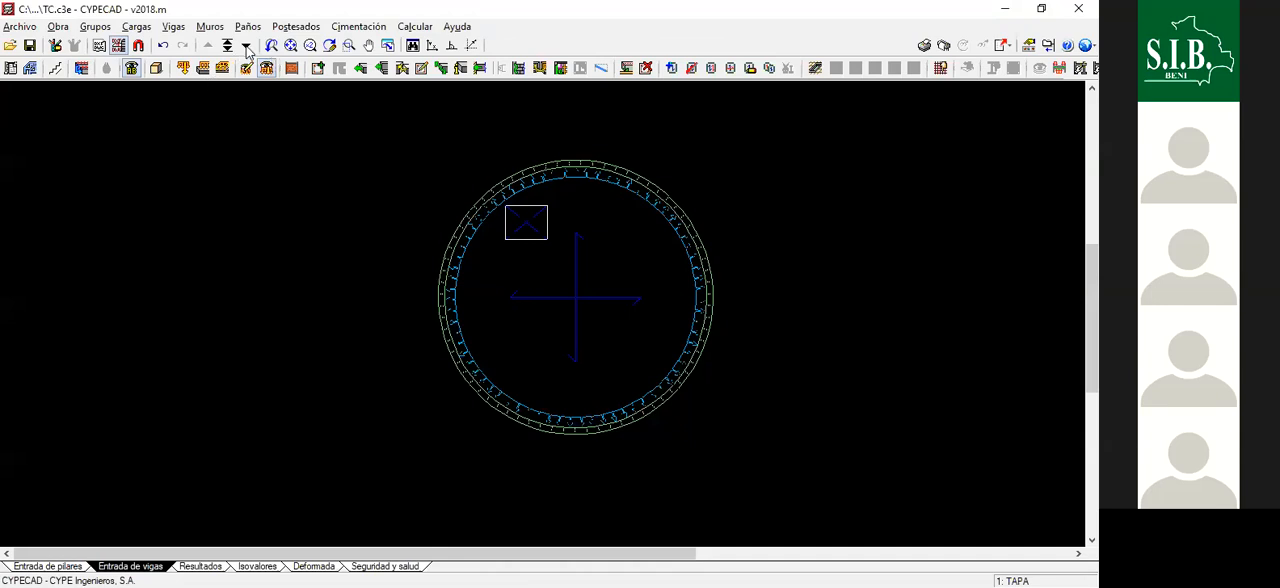
- Go down to the Cimentación floor and delete the auxiliary line that crosses the tank
click(245, 45)
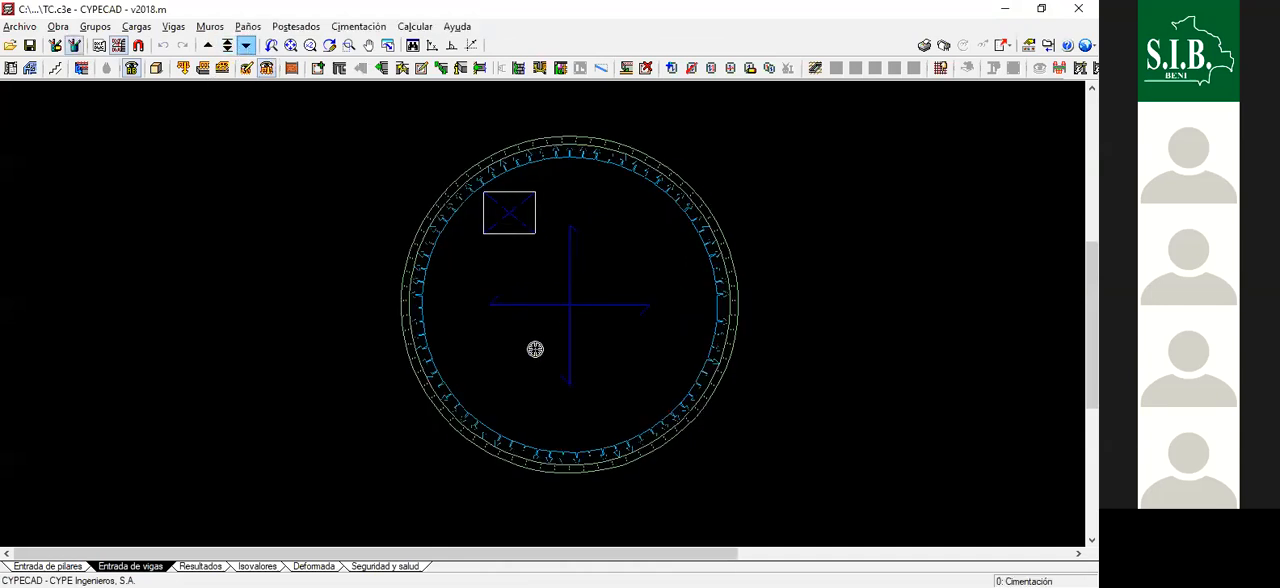
scroll(610, 354, down, 2)
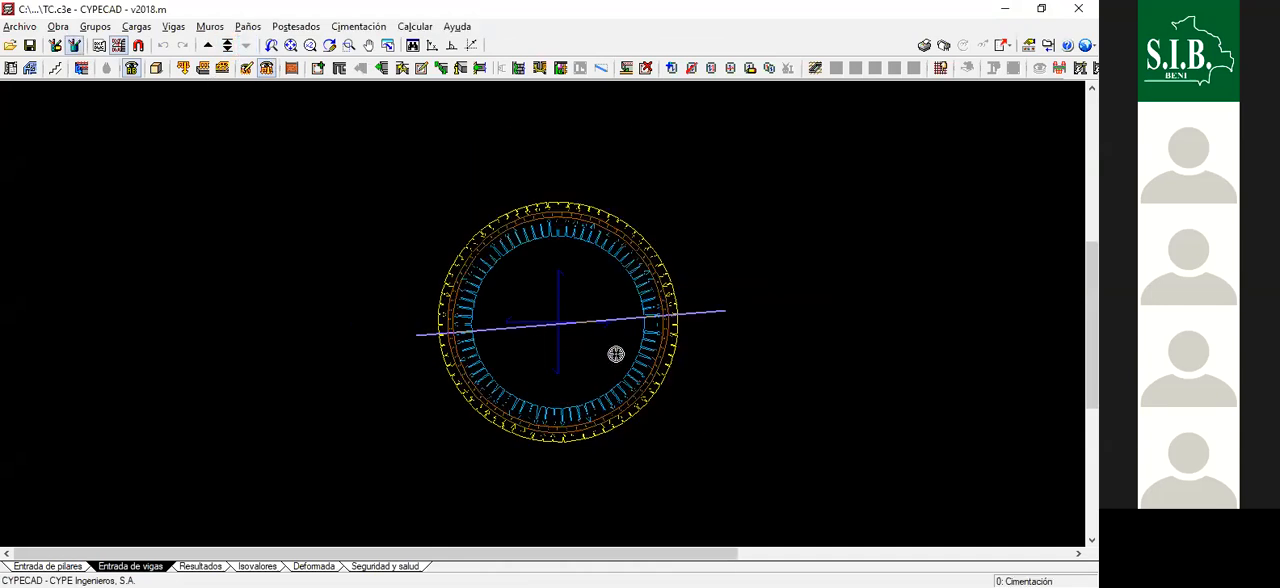
scroll(602, 274, up, 2)
scroll(641, 239, down, 1)
scroll(679, 502, up, 2)
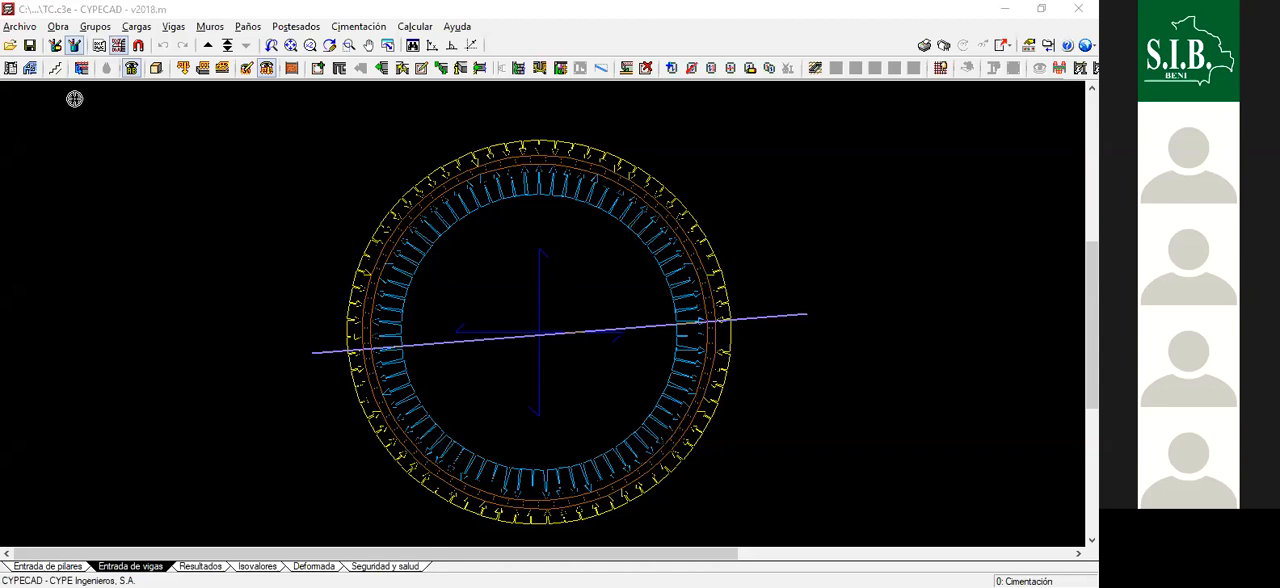
click(76, 47)
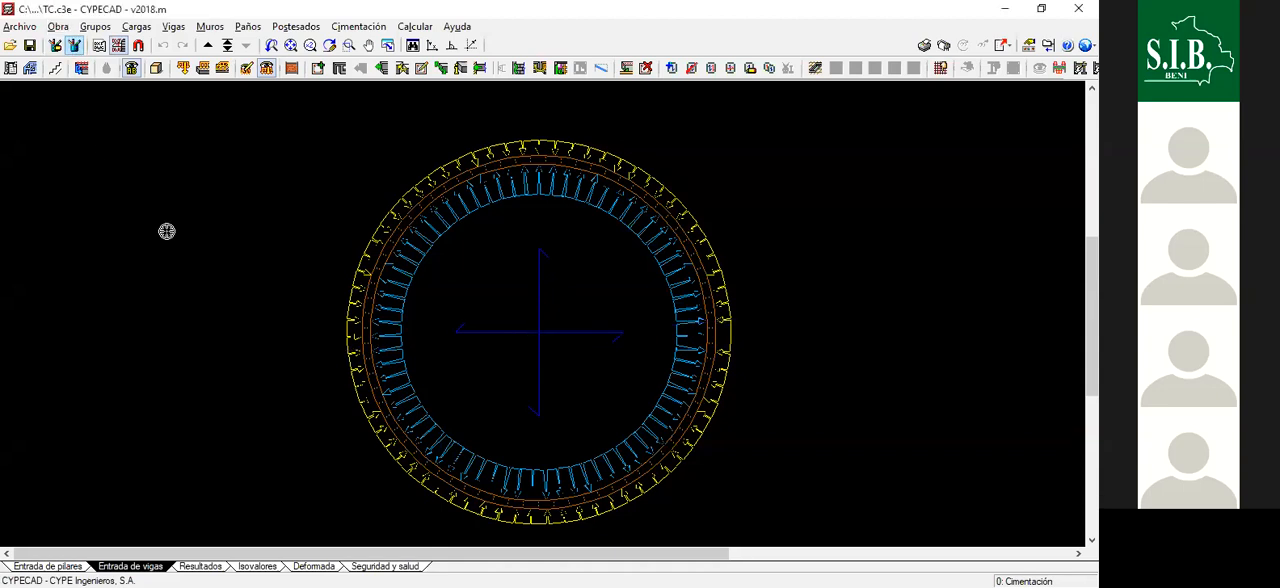
click(57, 46)
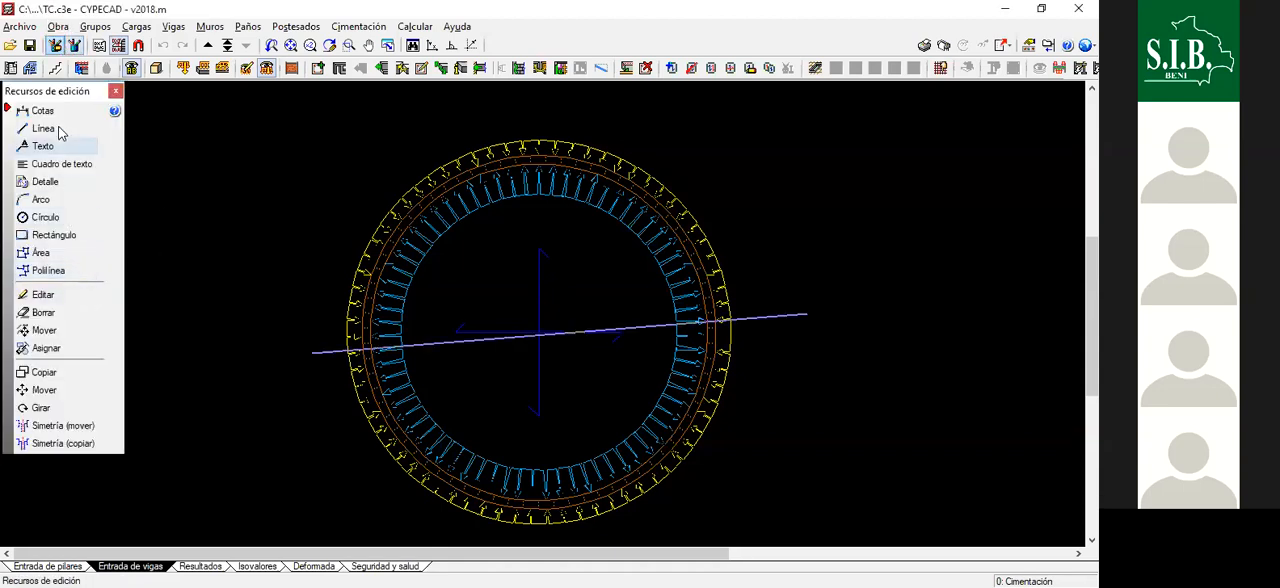
click(58, 313)
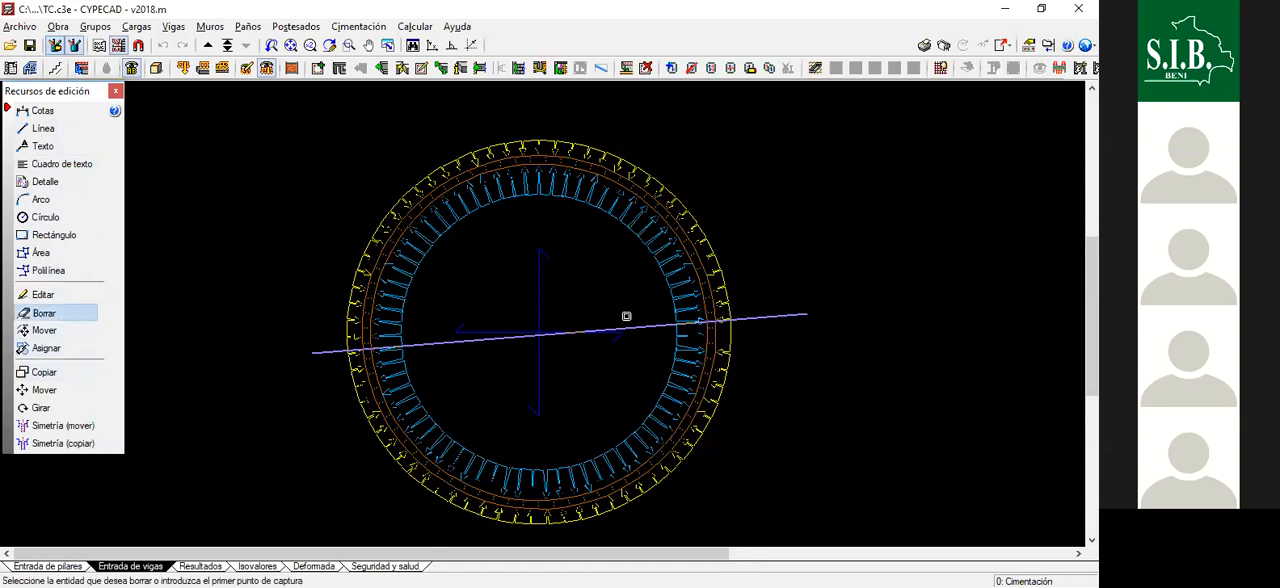
click(643, 329)
- Examine the foundation slab and the wall pressures around the ring in plan, and go back up to the TAPA floor
scroll(689, 309, down, 2)
scroll(660, 336, up, 3)
scroll(660, 336, up, 1)
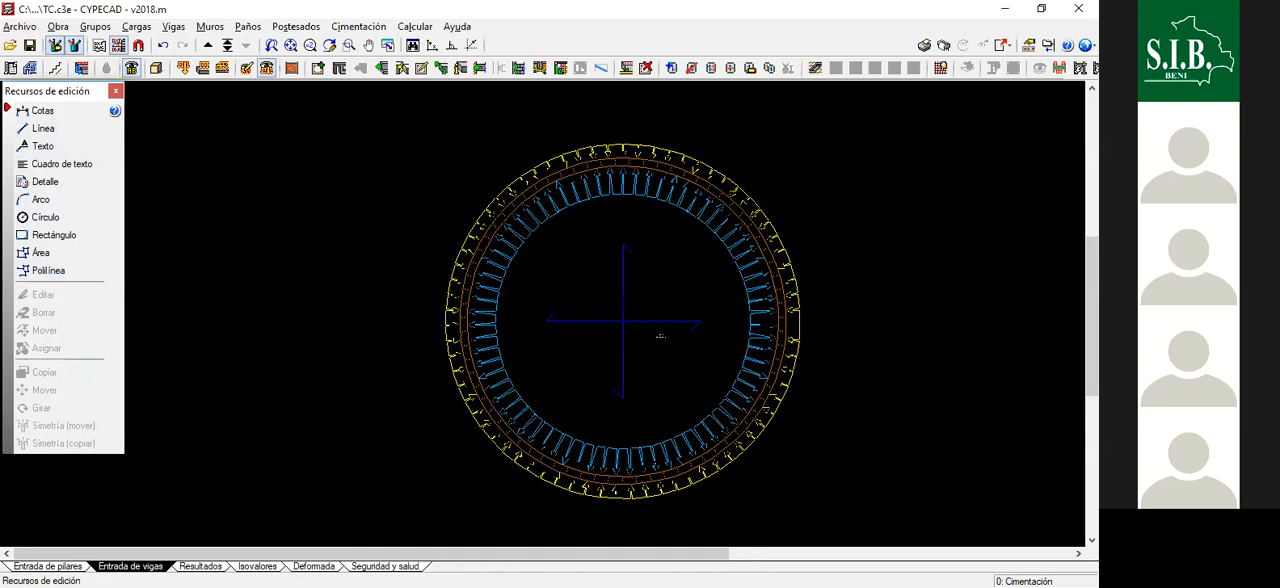
scroll(545, 245, down, 1)
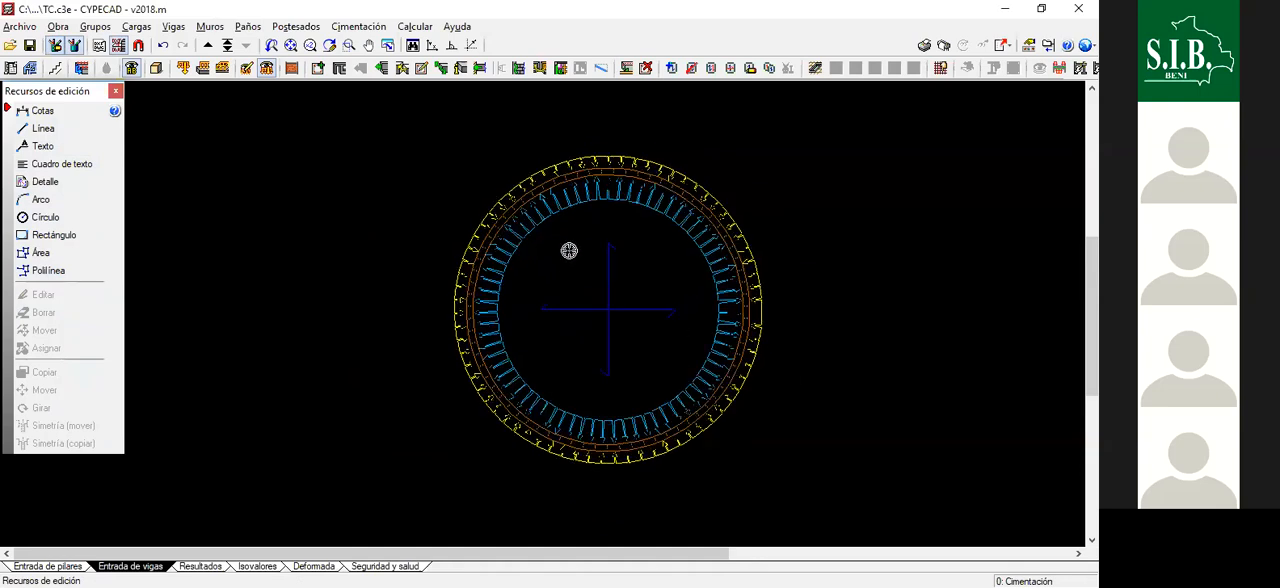
scroll(564, 260, up, 3)
scroll(520, 209, down, 4)
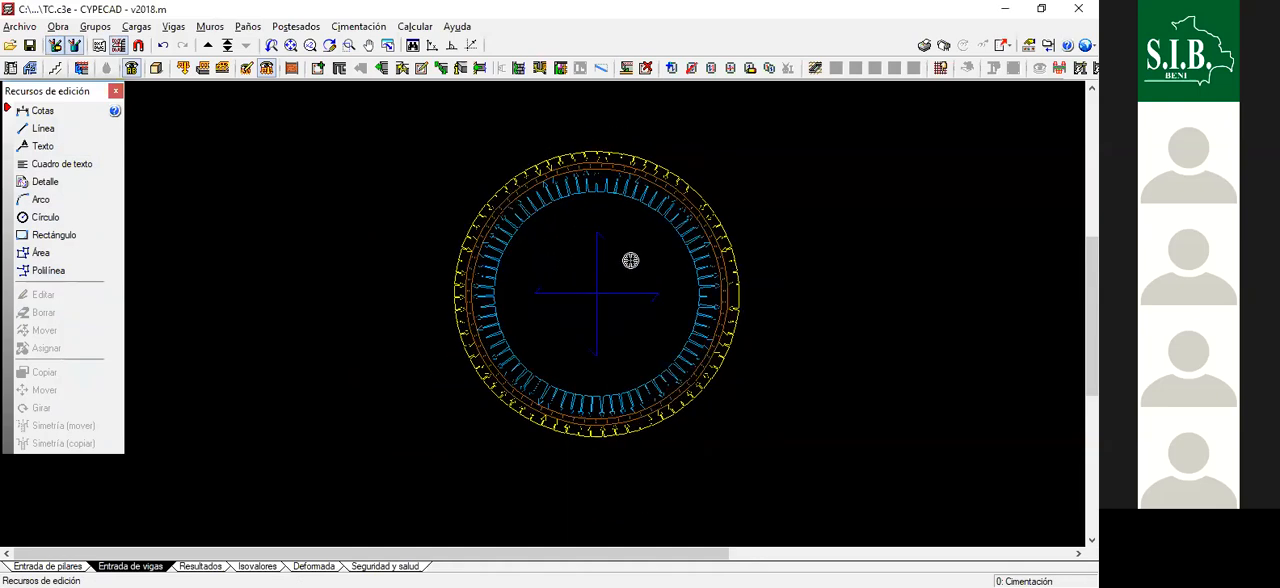
scroll(640, 264, up, 1)
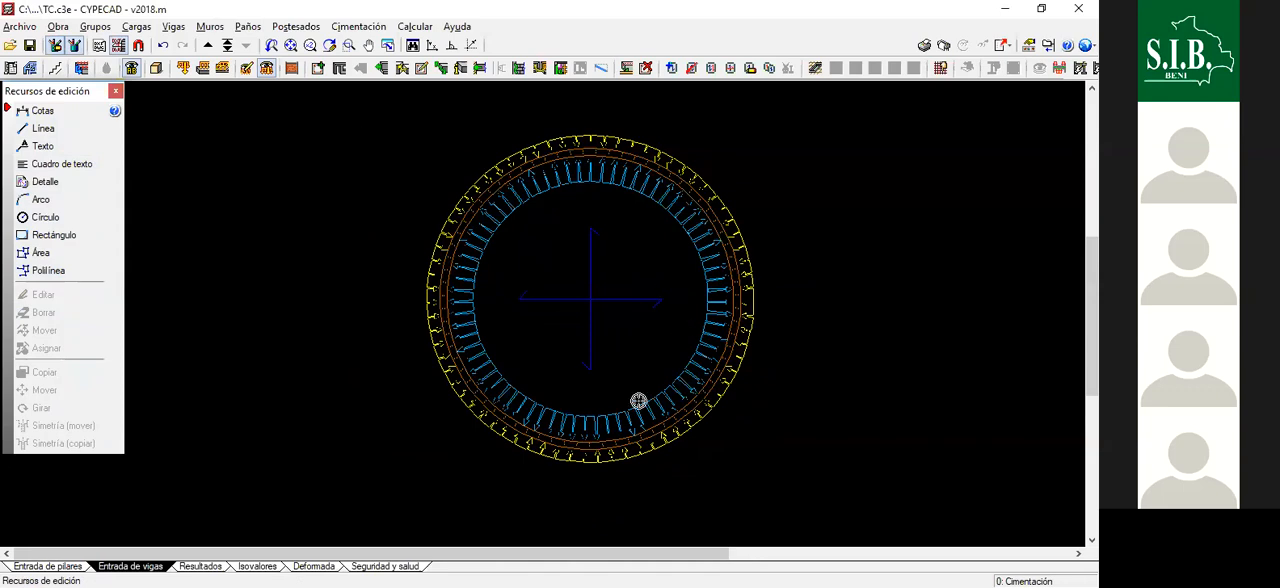
scroll(684, 392, down, 2)
scroll(622, 275, up, 1)
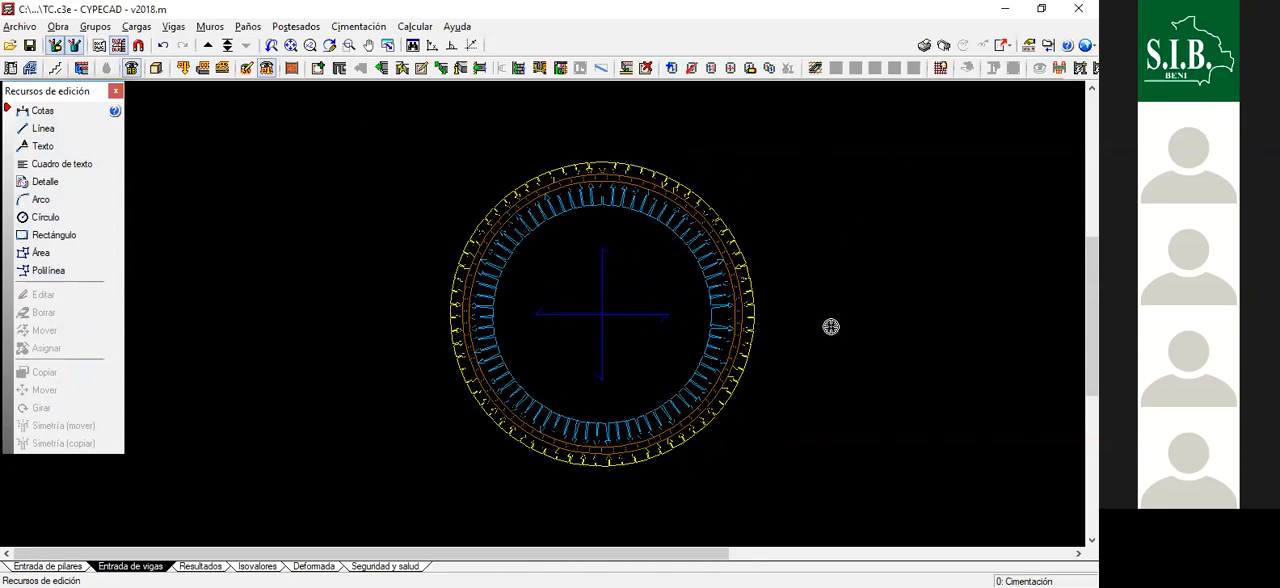
click(207, 46)
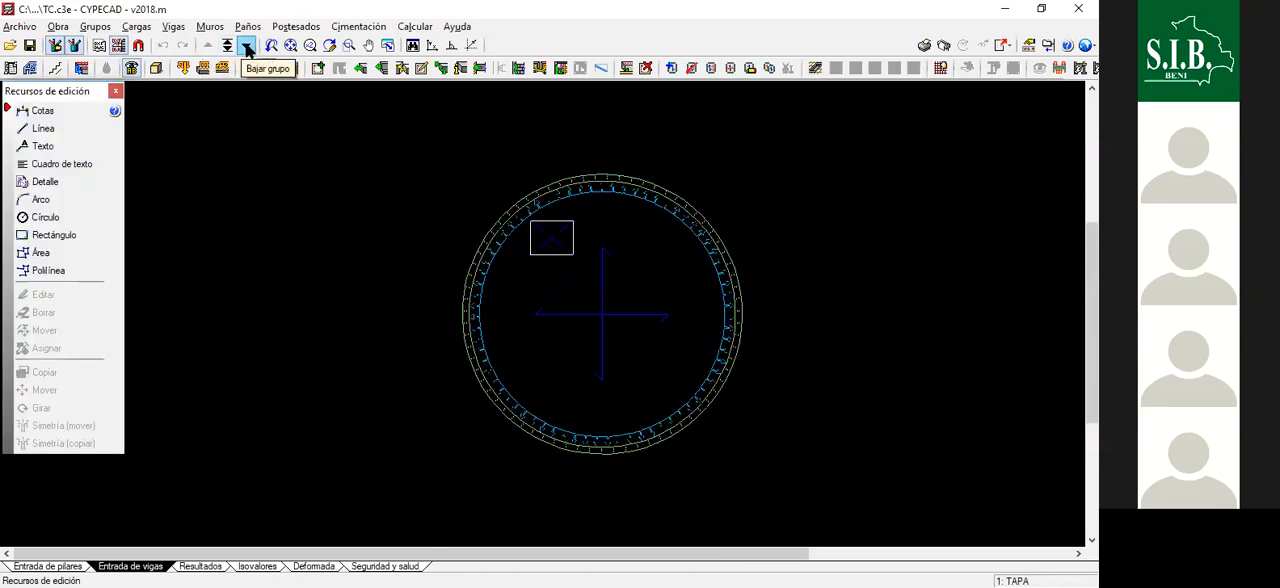
- Close the editing resources palette and go down to the Cimentación floor
scroll(589, 251, down, 2)
scroll(694, 308, up, 1)
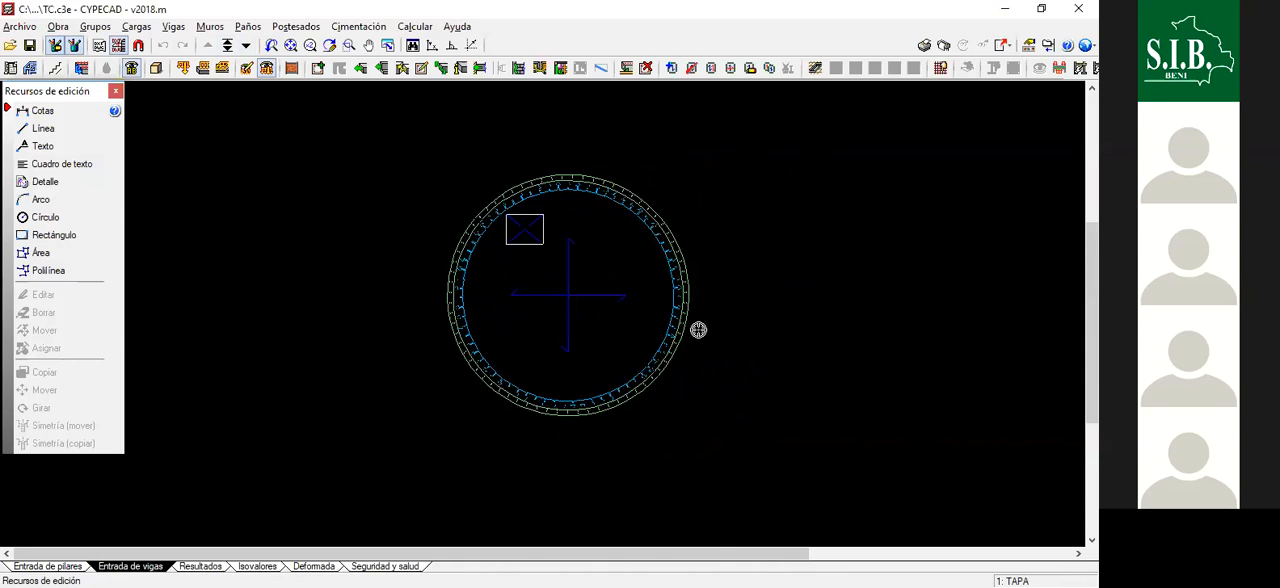
click(267, 70)
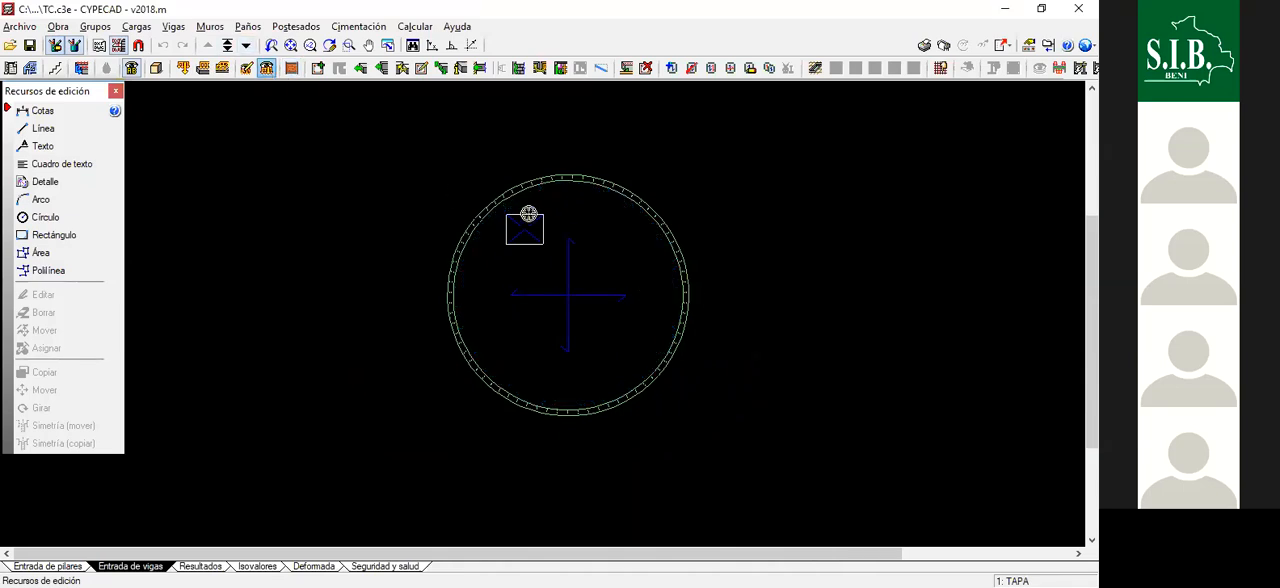
click(115, 92)
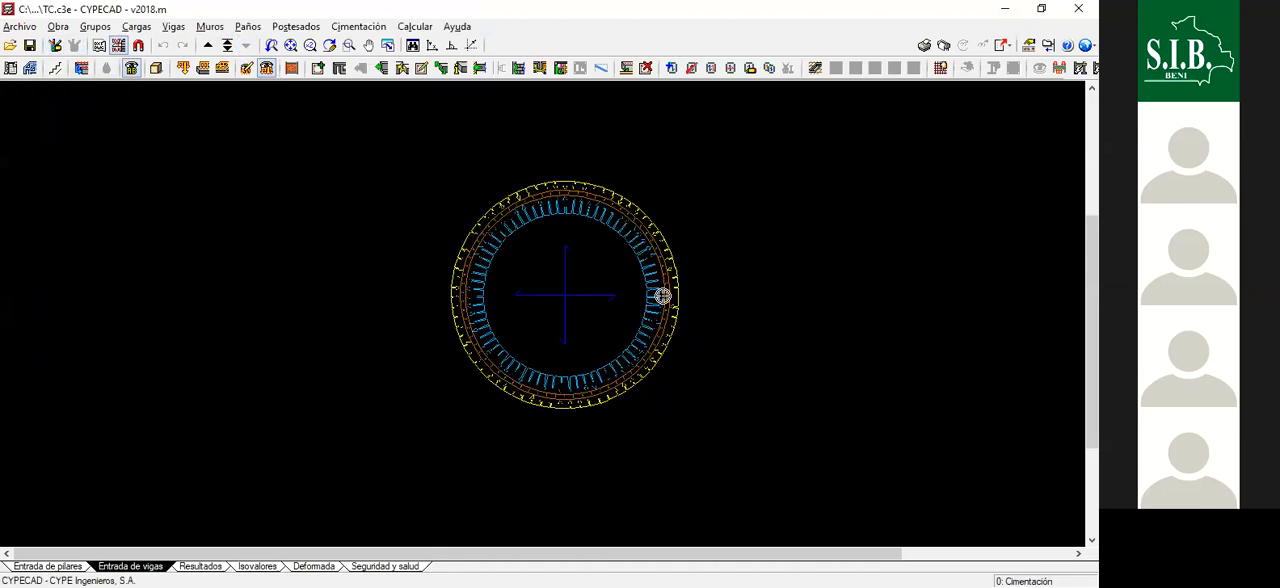
- Compare the wall pressures in plan on the TAPA and Cimentación floors, ending on Cimentación
scroll(607, 286, up, 1)
scroll(469, 164, up, 1)
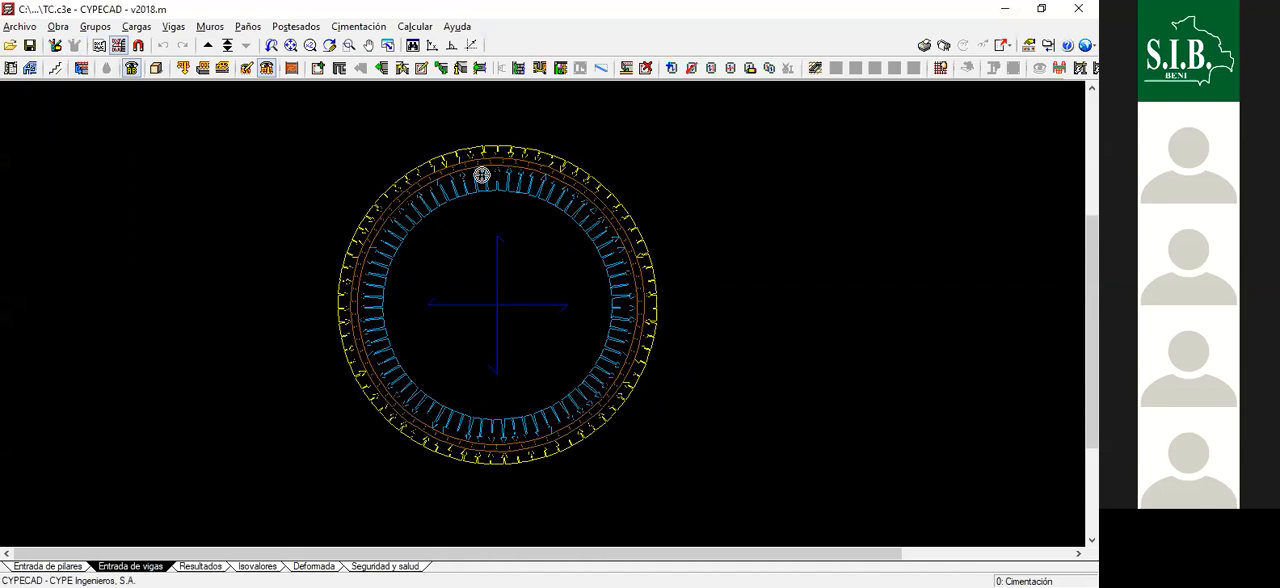
scroll(482, 215, down, 2)
click(207, 45)
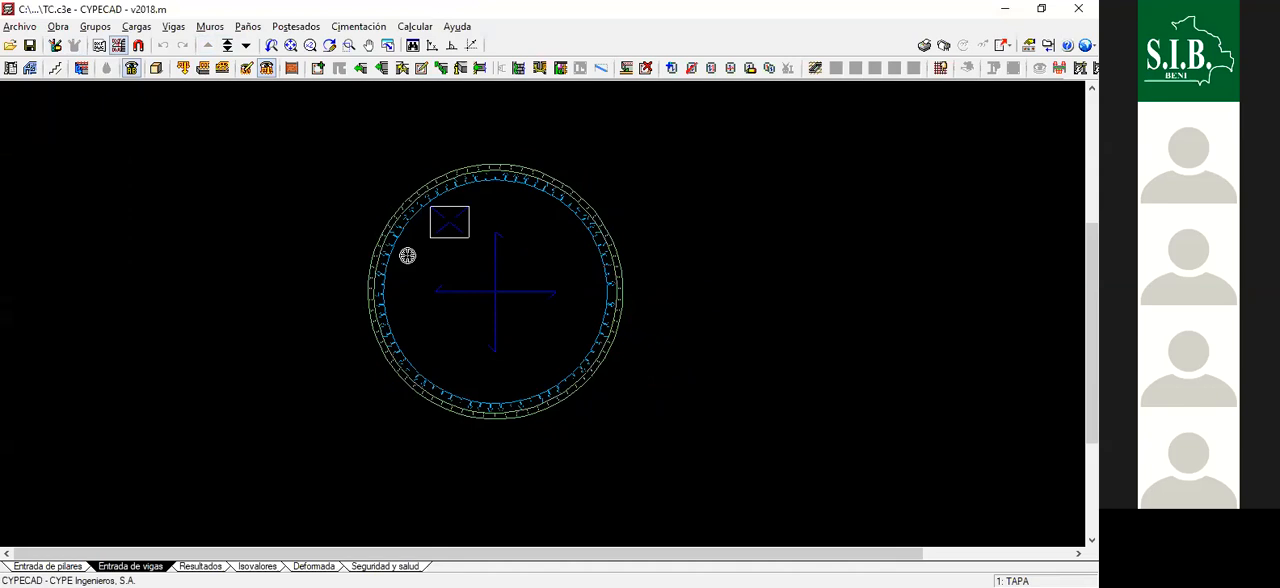
click(245, 45)
scroll(422, 241, up, 2)
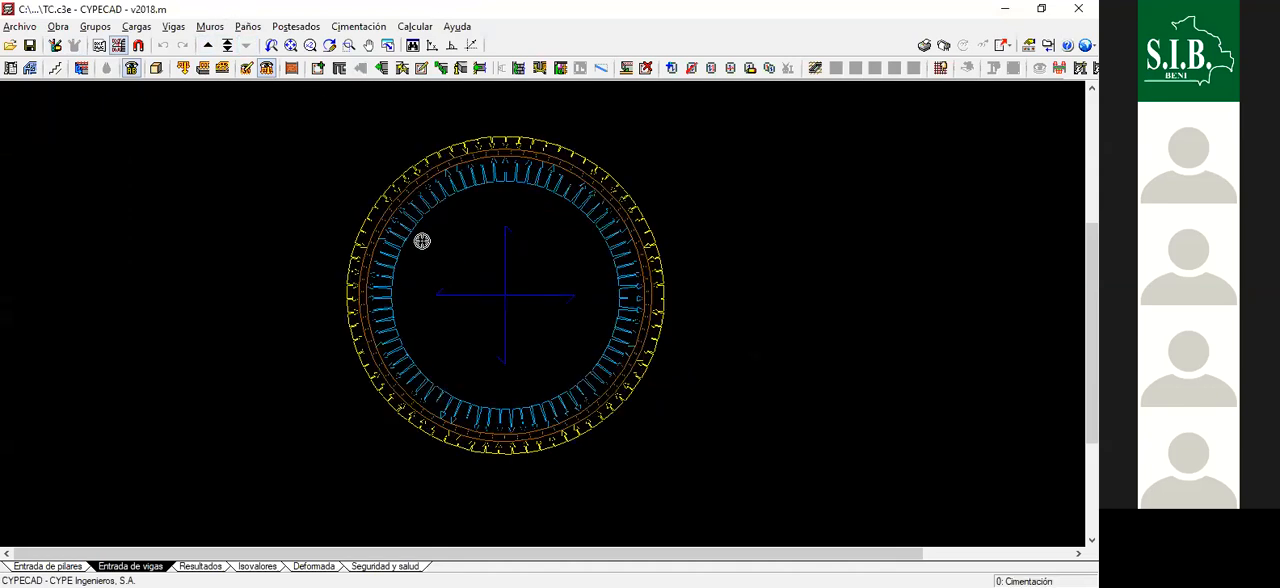
scroll(422, 241, up, 1)
scroll(453, 260, up, 1)
scroll(456, 263, down, 4)
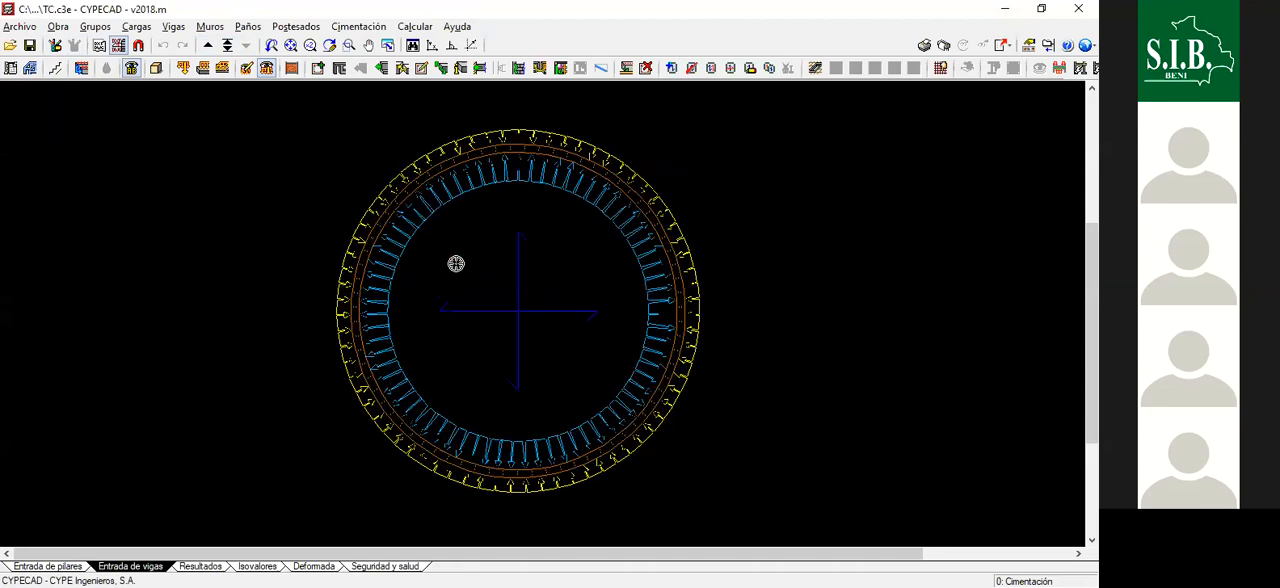
scroll(456, 263, up, 2)
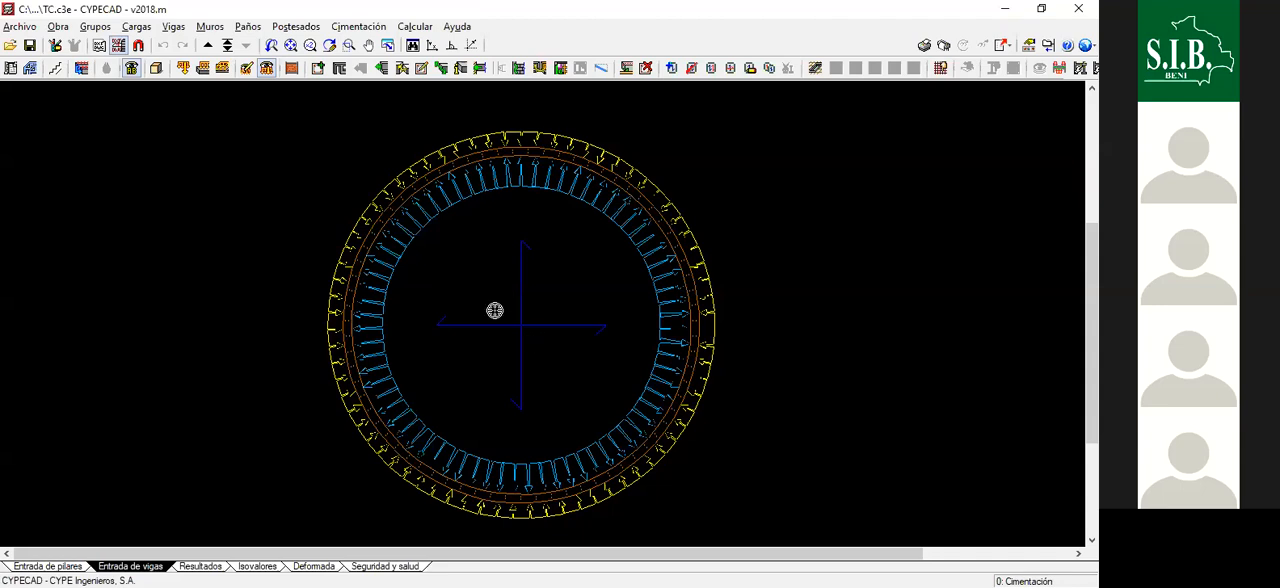
- Examine the inner and outer pressure arrows along the circular wall on the Cimentación floor
scroll(486, 186, up, 2)
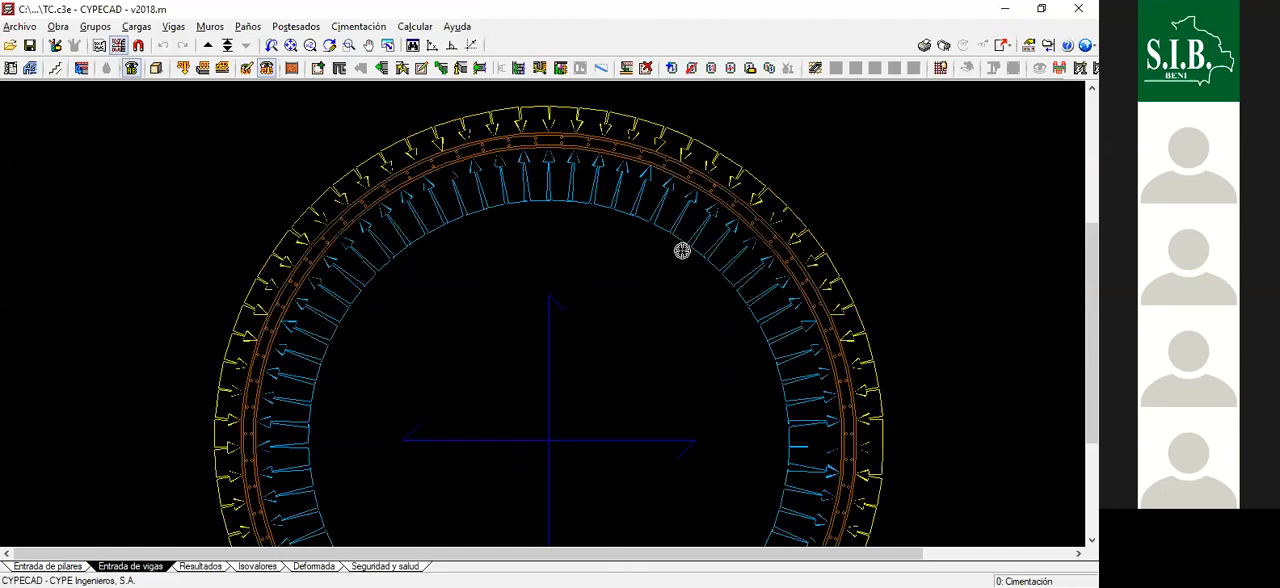
scroll(491, 191, up, 2)
scroll(471, 157, down, 2)
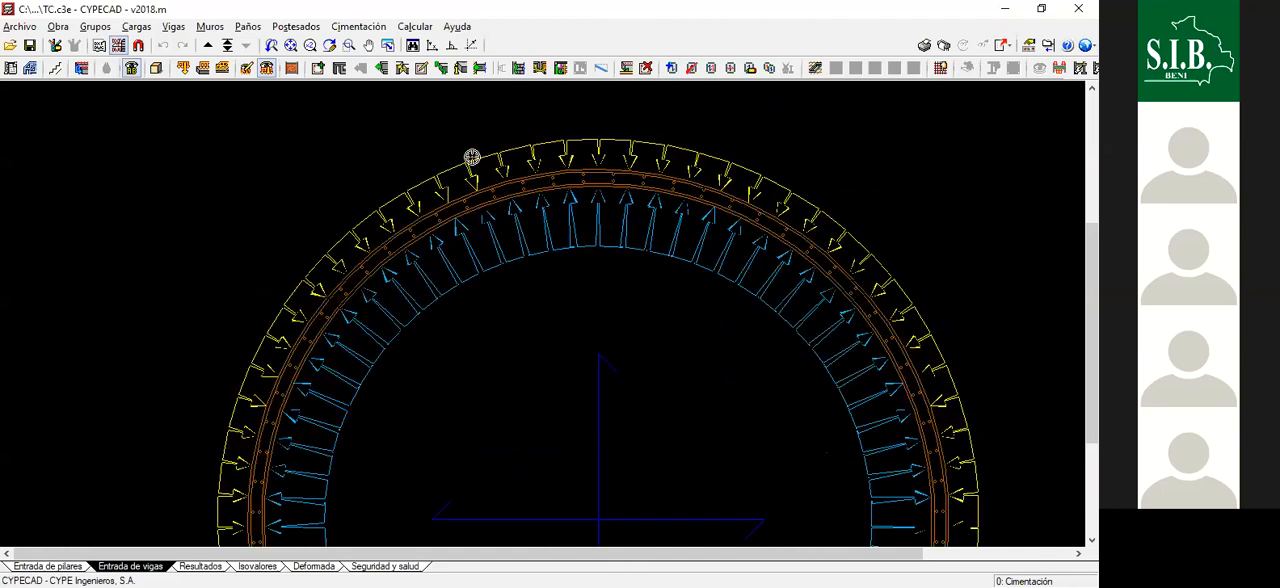
scroll(571, 231, up, 2)
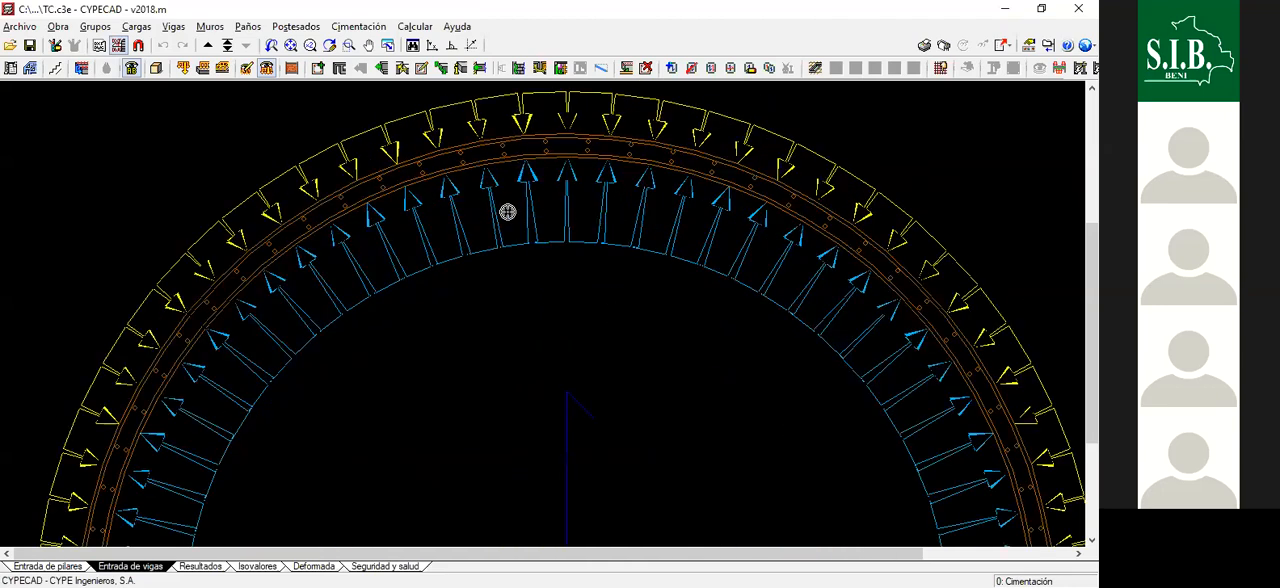
scroll(506, 214, down, 2)
scroll(500, 216, up, 1)
scroll(517, 203, down, 2)
scroll(528, 206, up, 3)
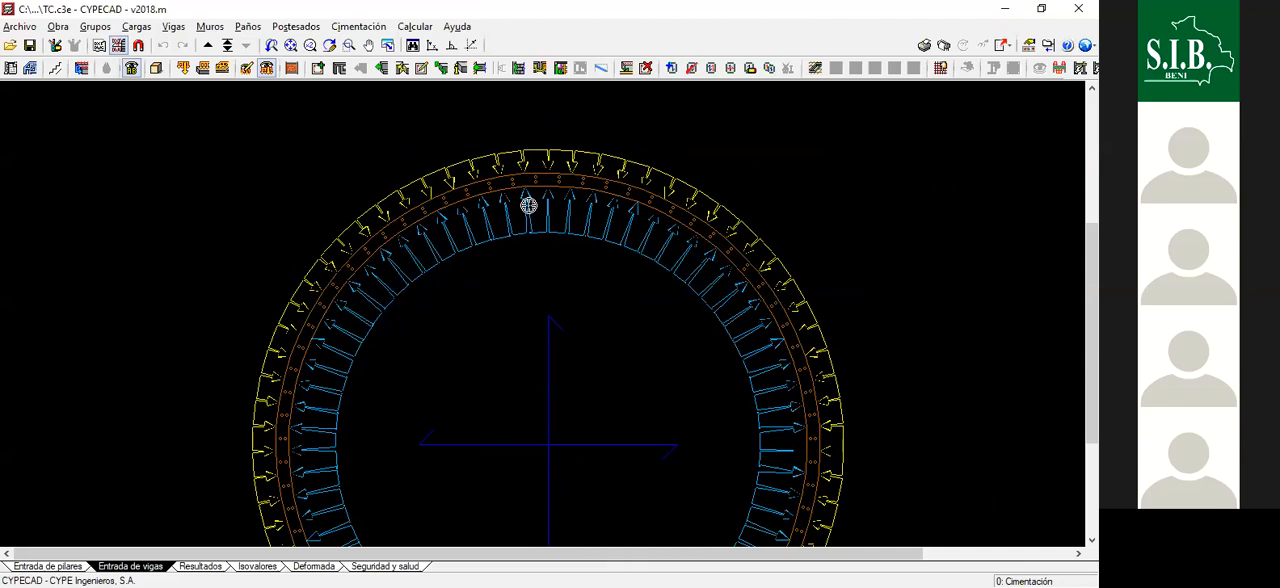
scroll(557, 209, down, 1)
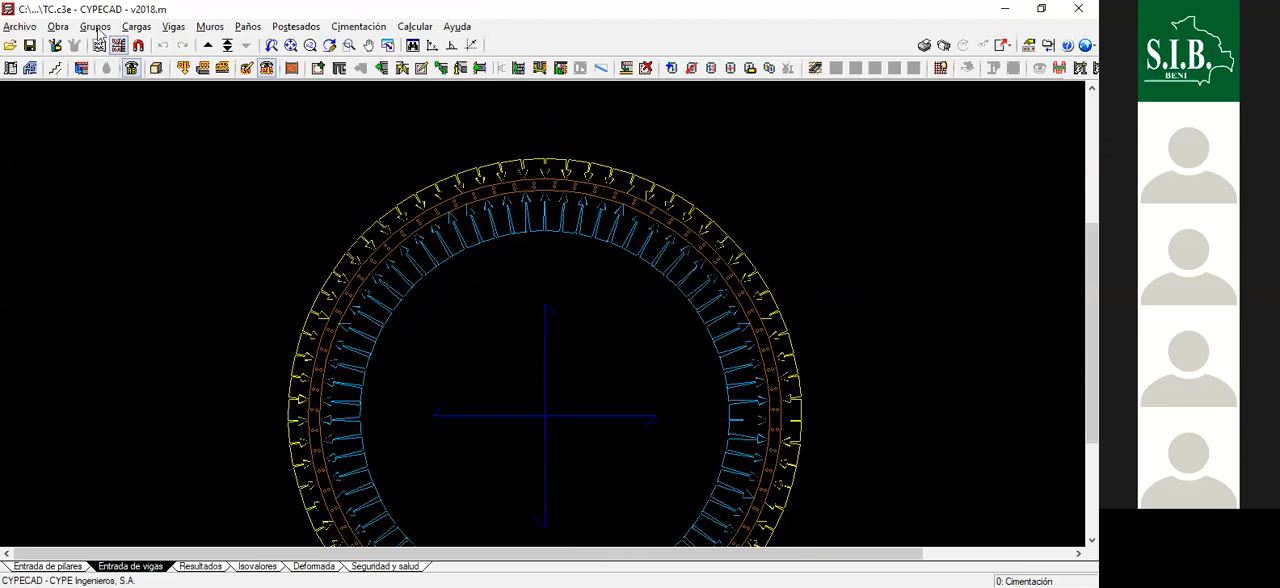
scroll(132, 114, down, 1)
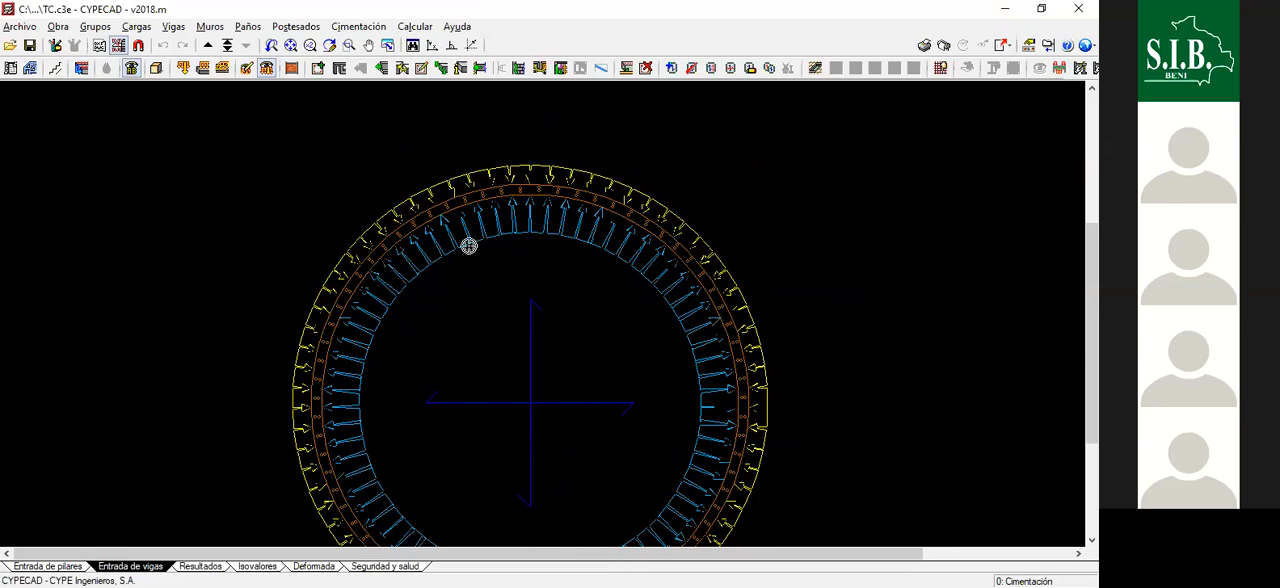
scroll(469, 244, down, 1)
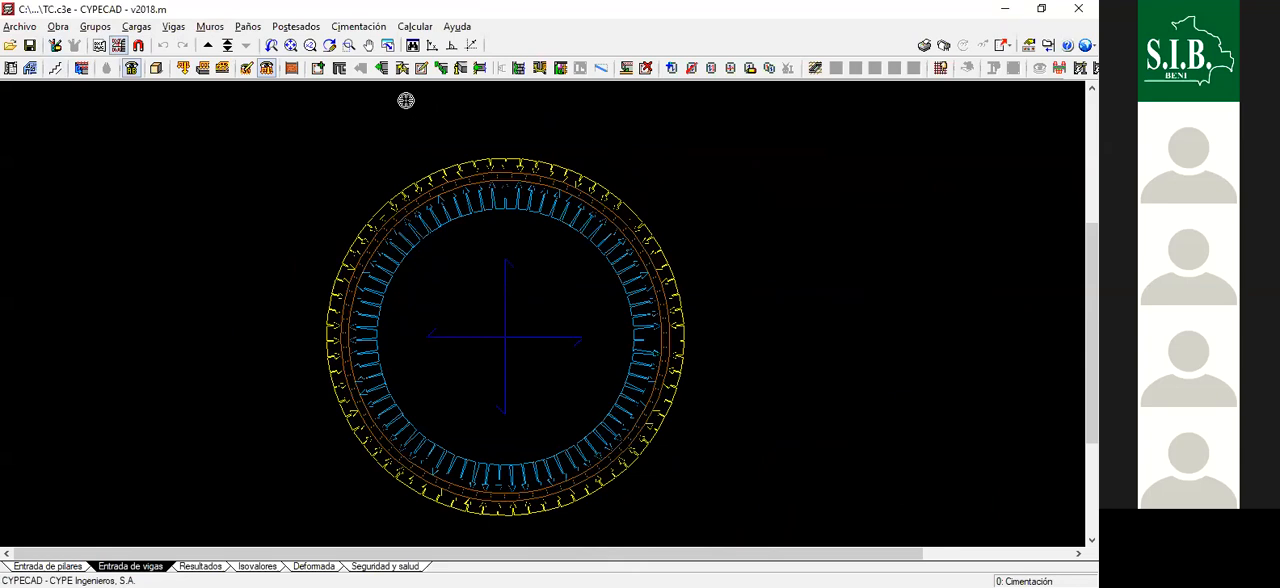
- Apply a 3.6 t/m² surface load with the Sobrecarga de uso hypothesis to the circular foundation slab
click(202, 69)
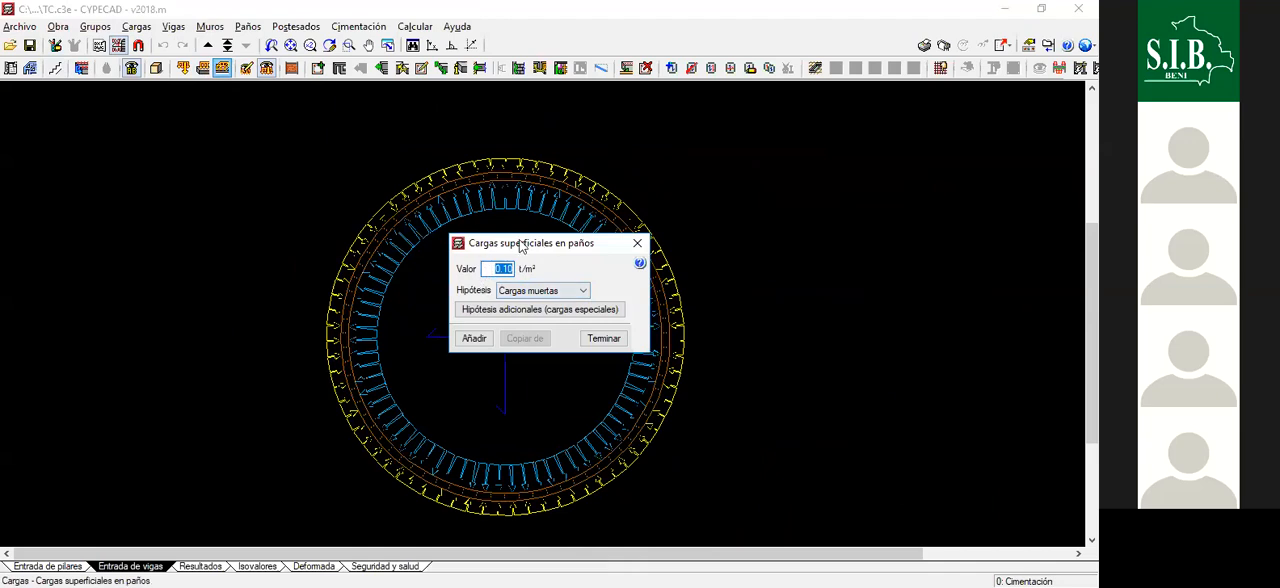
click(540, 290)
click(545, 329)
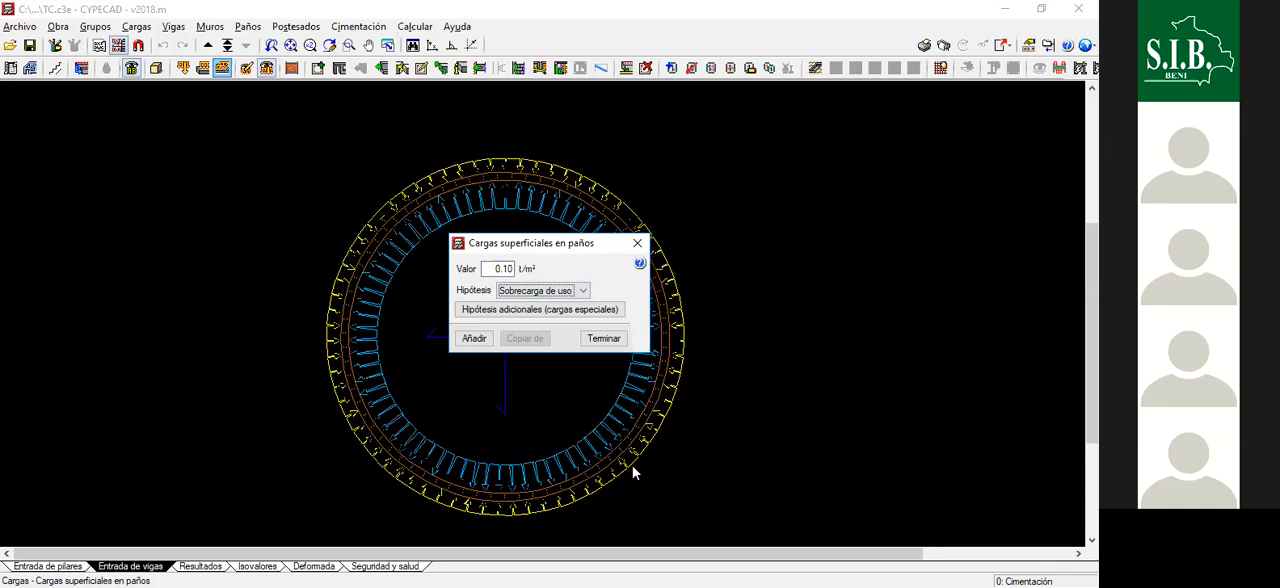
key(shift+Tab)
text(3.6)
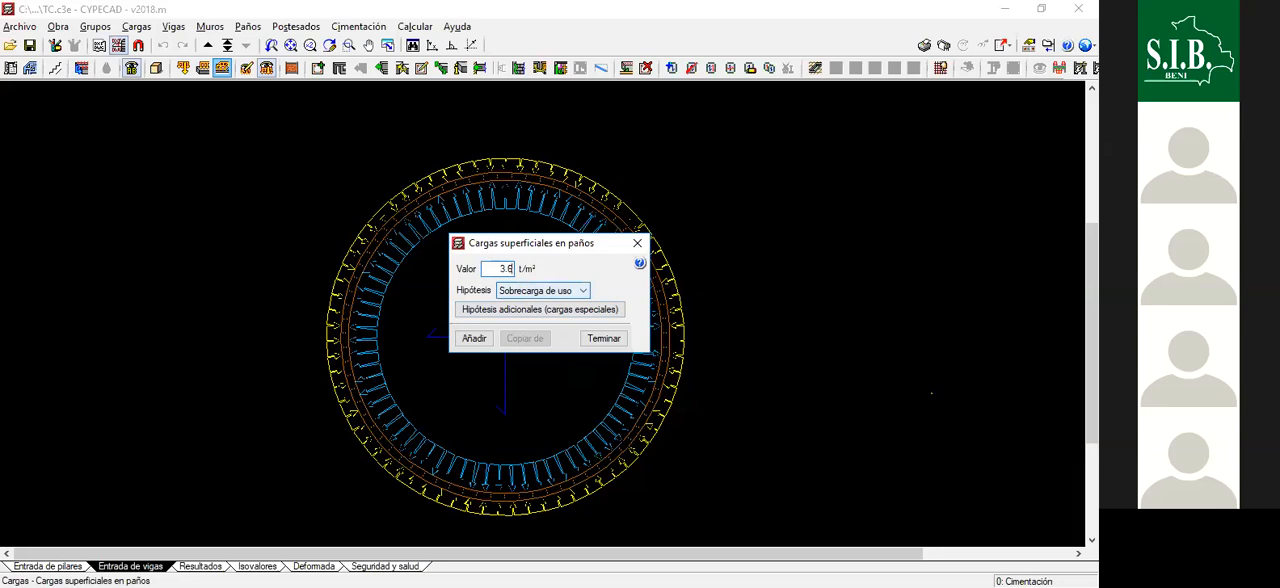
click(475, 339)
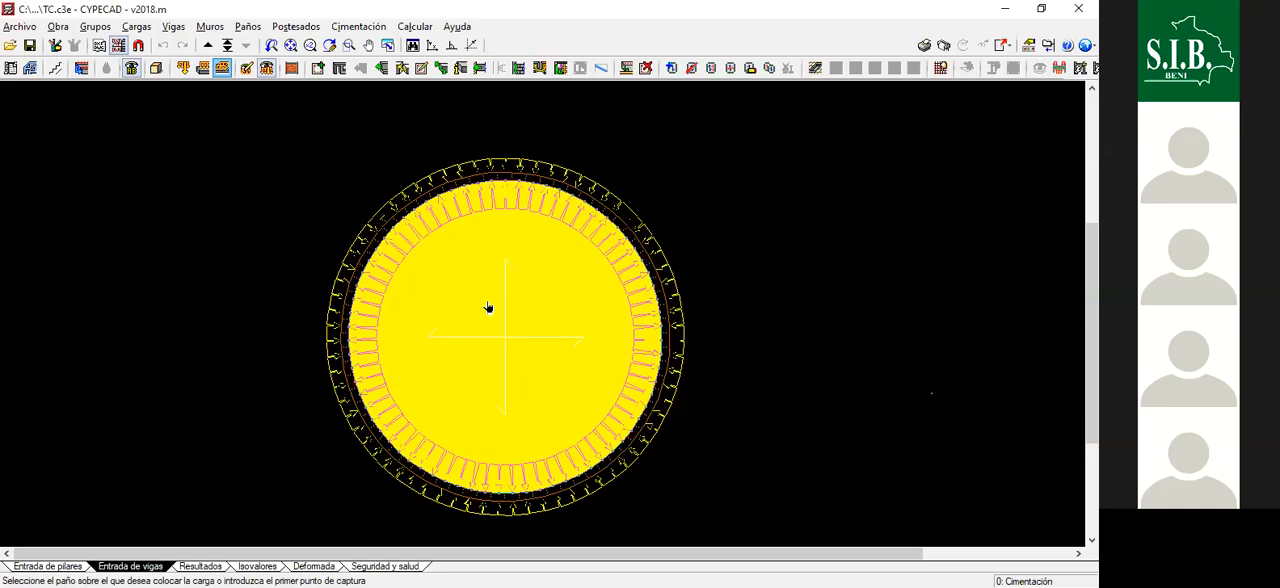
click(514, 326)
scroll(572, 327, down, 1)
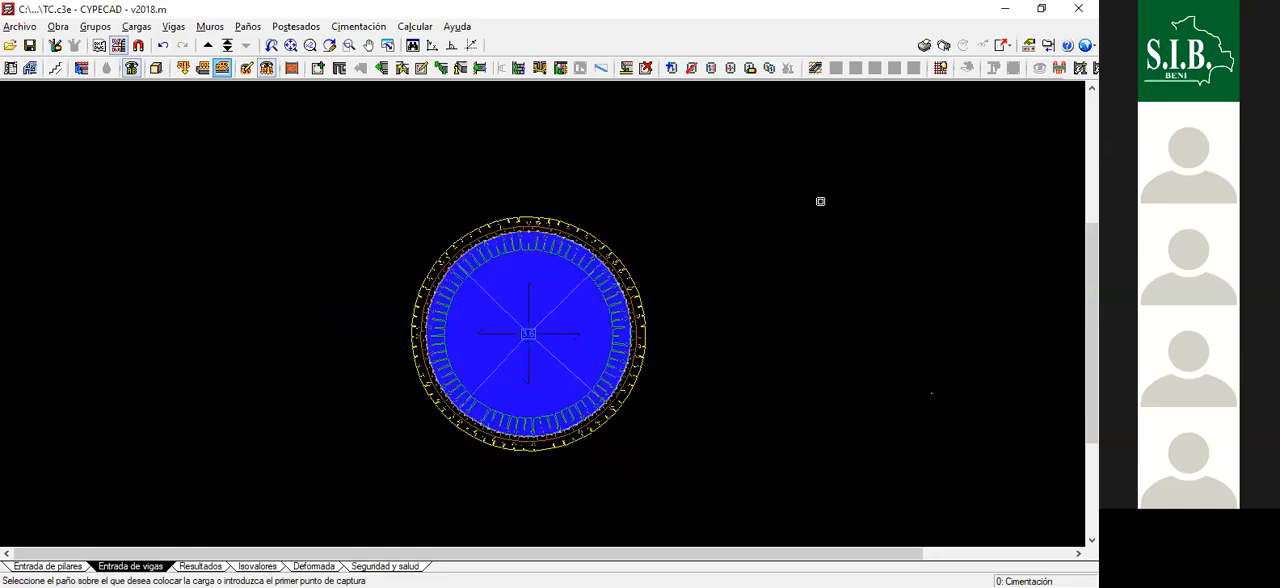
scroll(712, 289, up, 1)
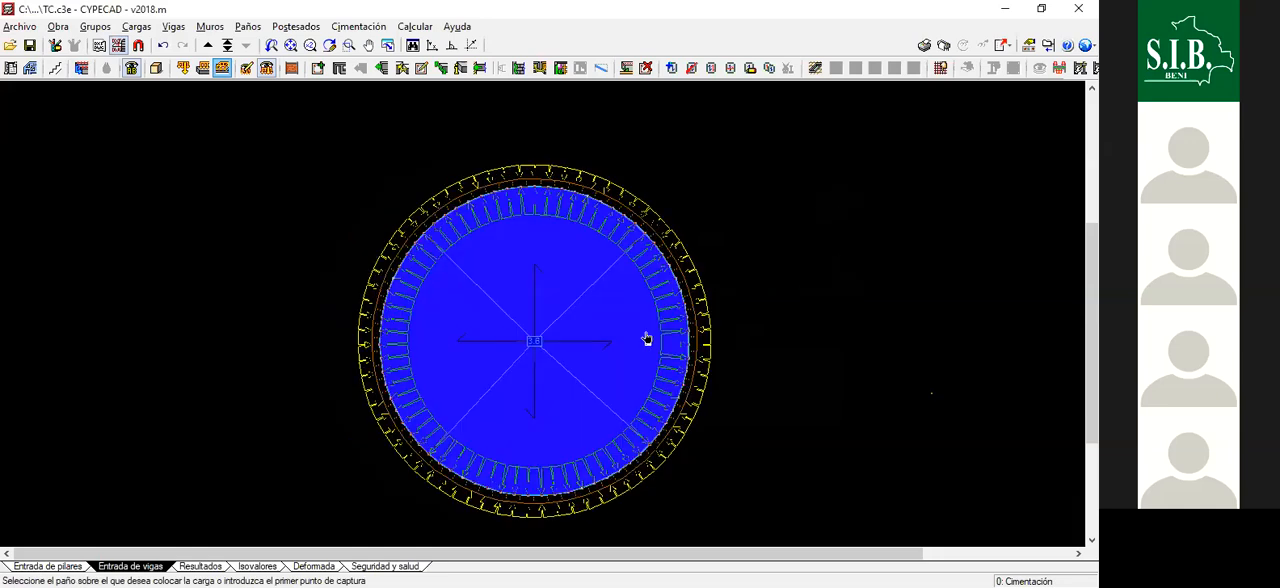
- Try to place the same surface load again over the slab with captures, accepting repeated loads at first and declining the last one
click(931, 393)
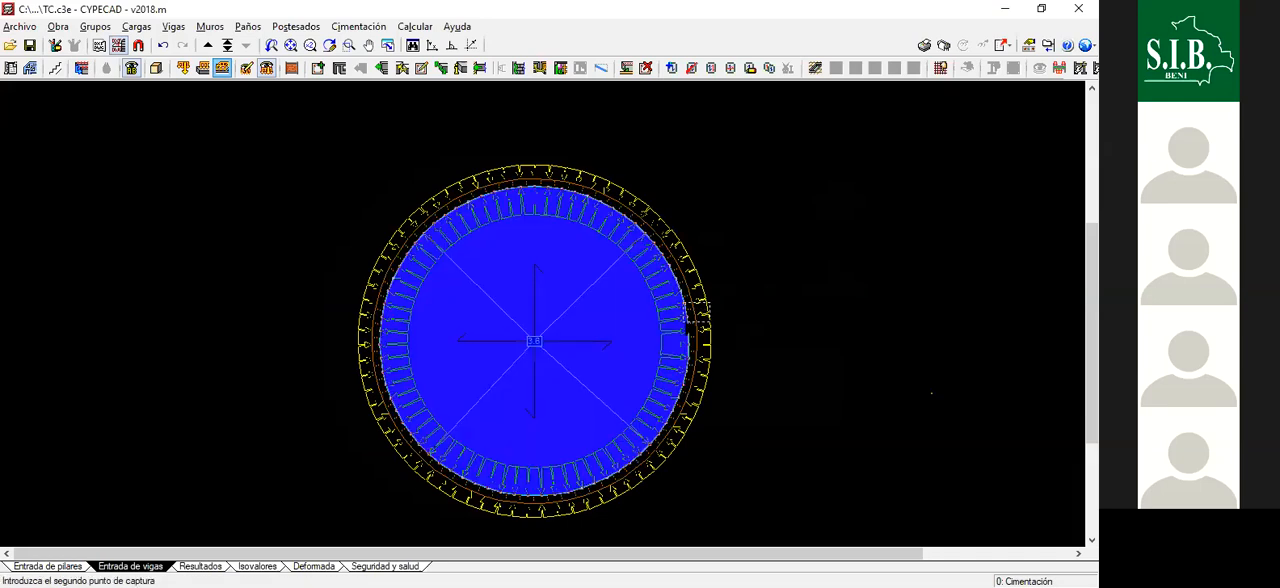
click(425, 324)
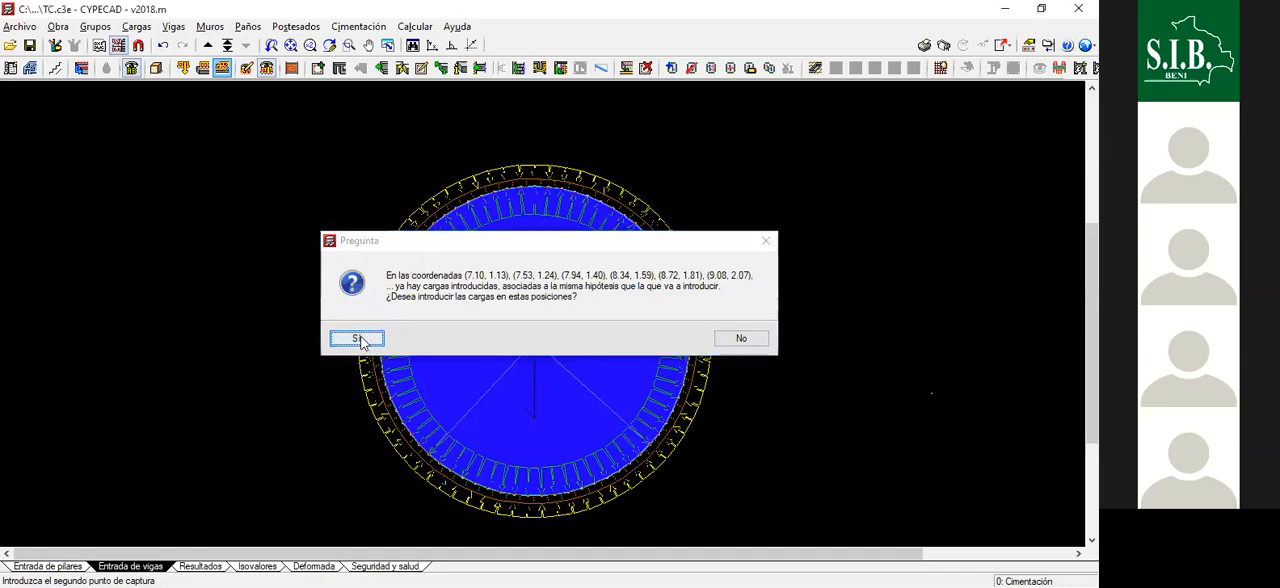
key(Return)
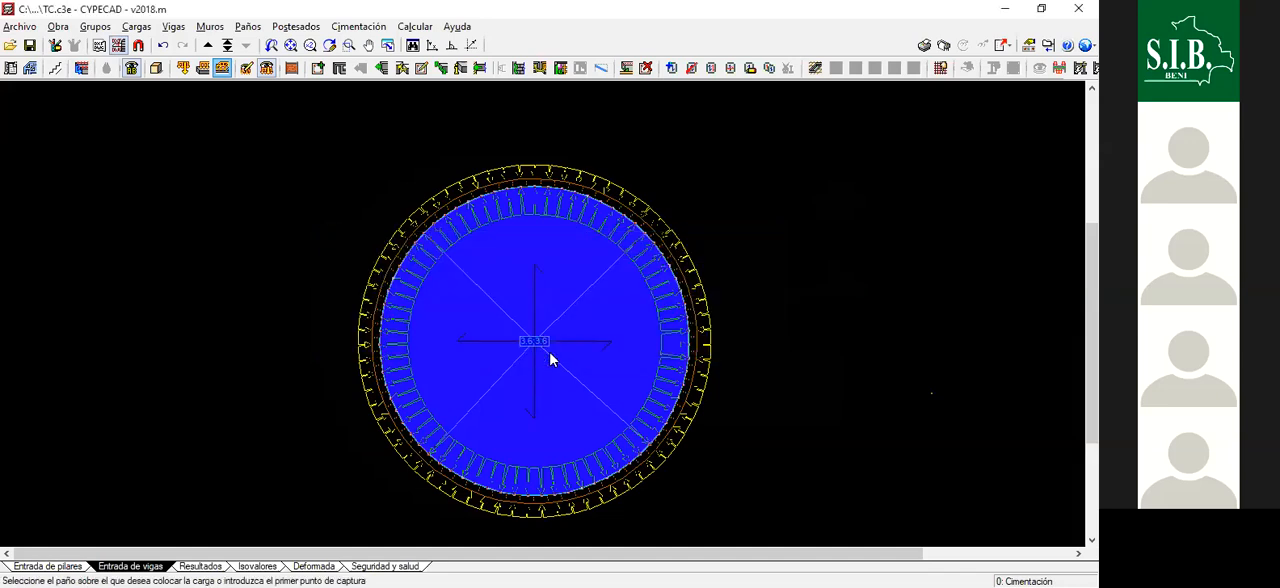
click(362, 336)
key(Return)
click(495, 185)
click(496, 190)
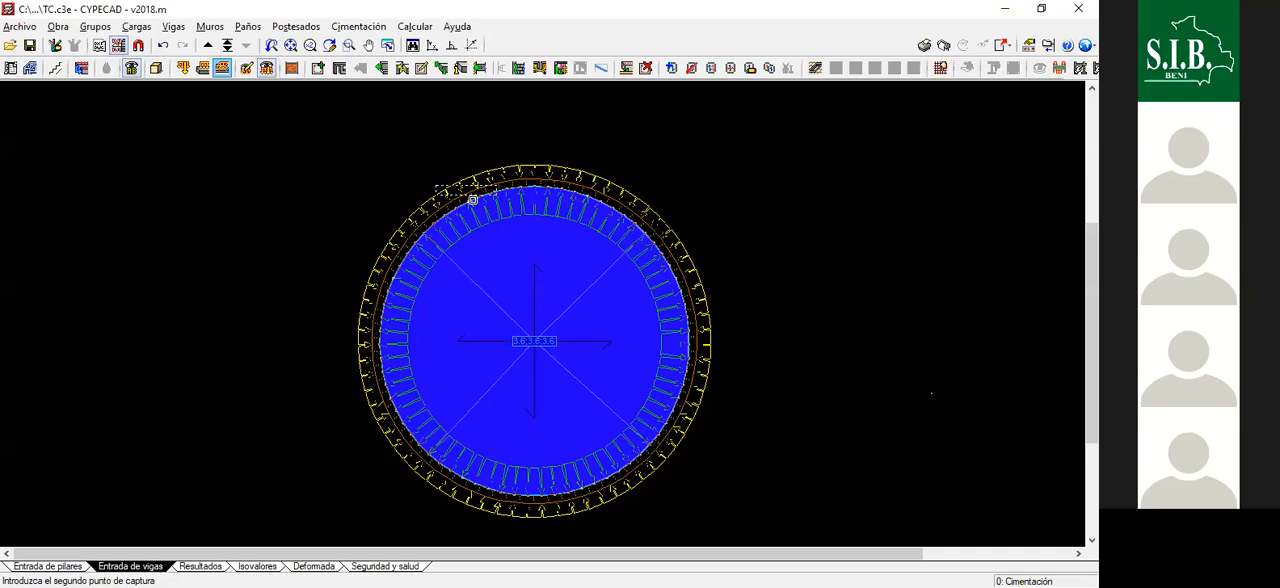
click(473, 219)
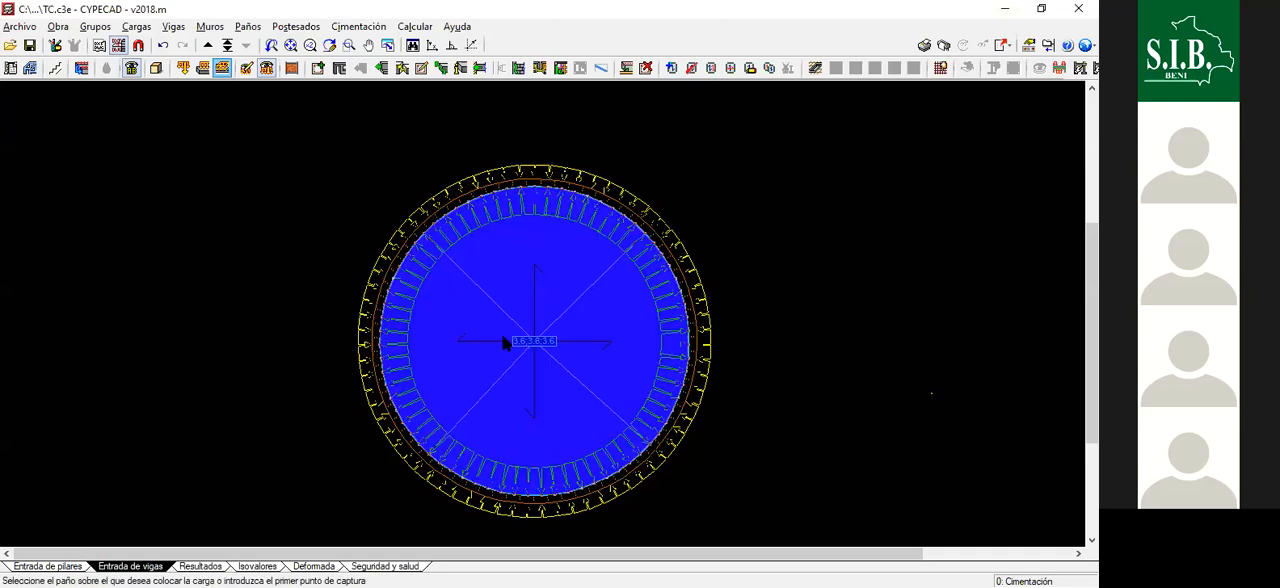
click(637, 329)
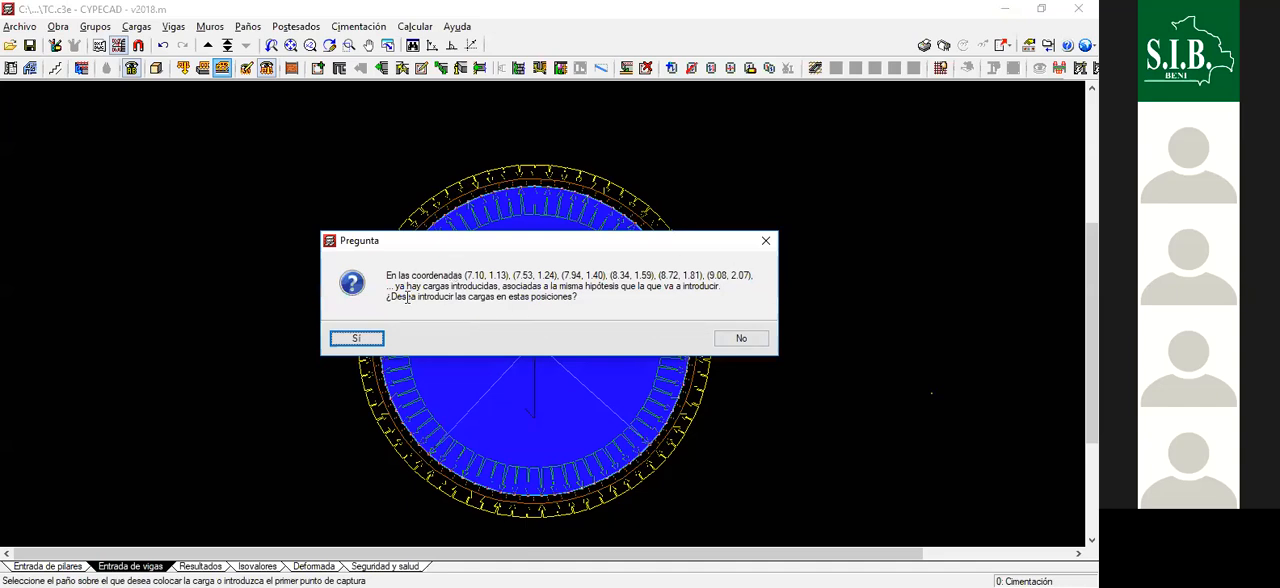
click(735, 341)
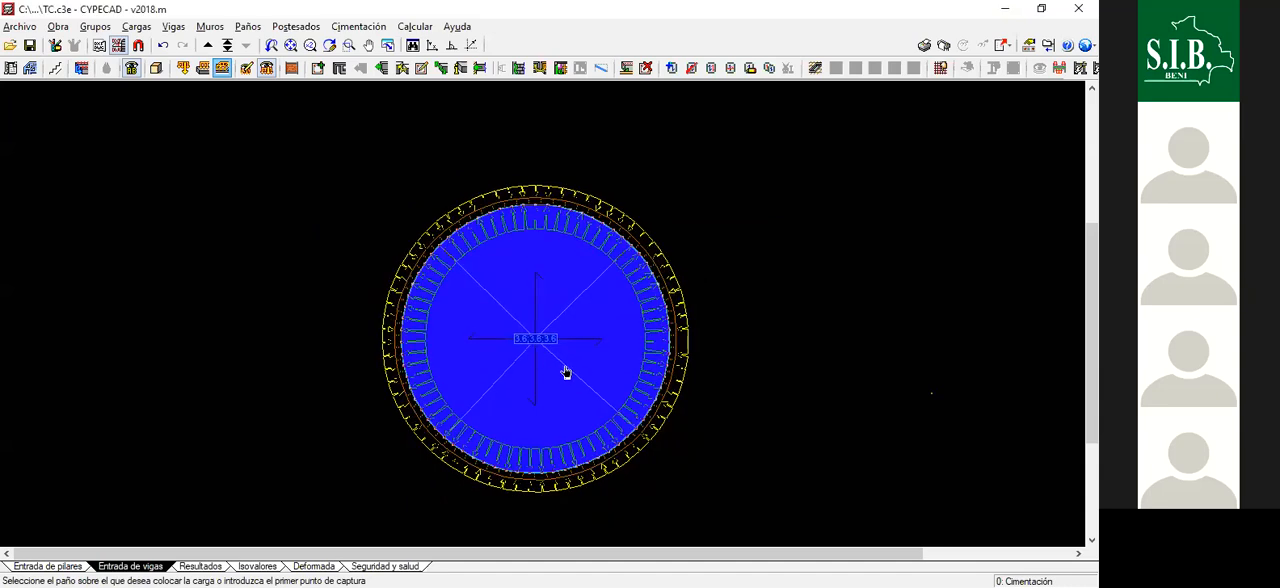
- Delete the repeated 3.6 t/m² Sobrecarga de uso surface loads on the foundation slab, leaving a single one
click(222, 72)
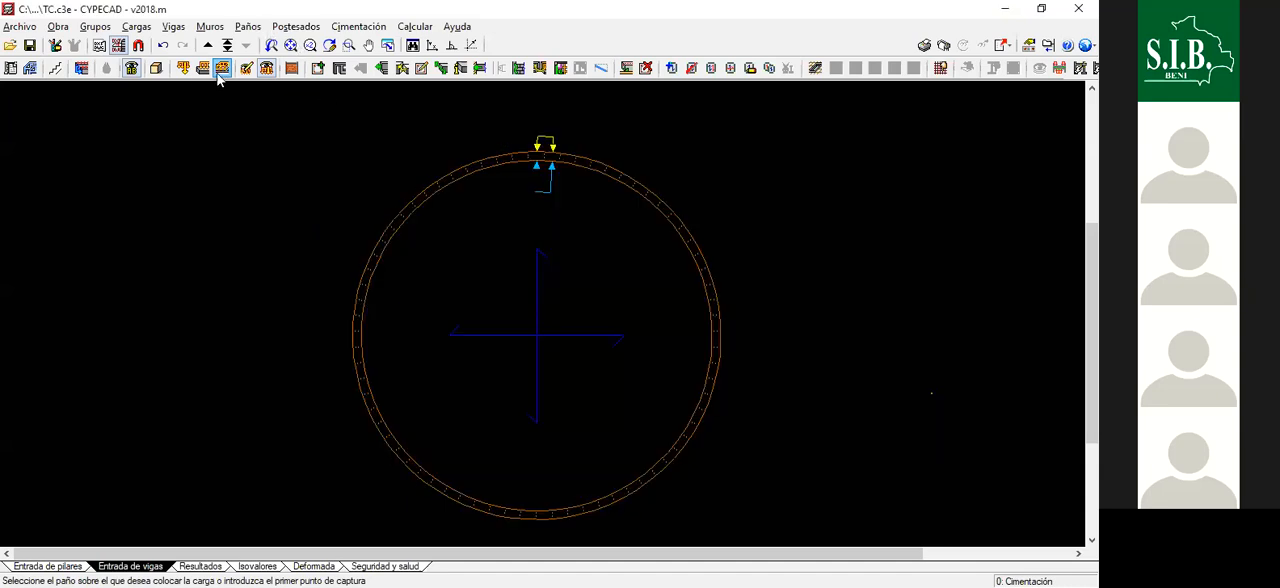
click(185, 70)
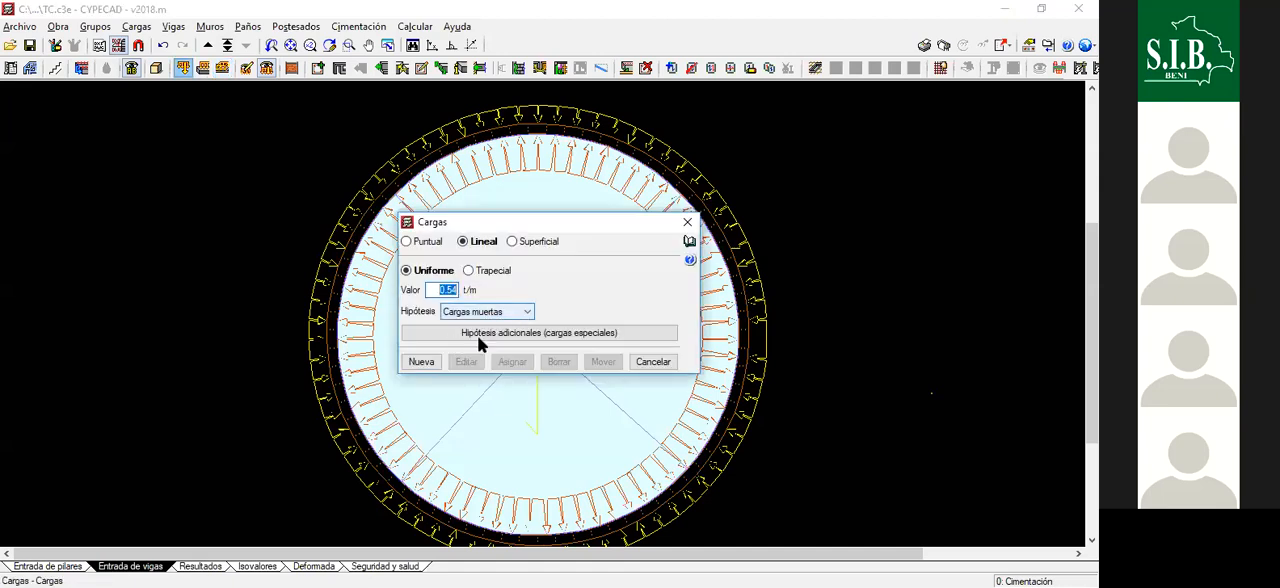
click(492, 312)
click(494, 348)
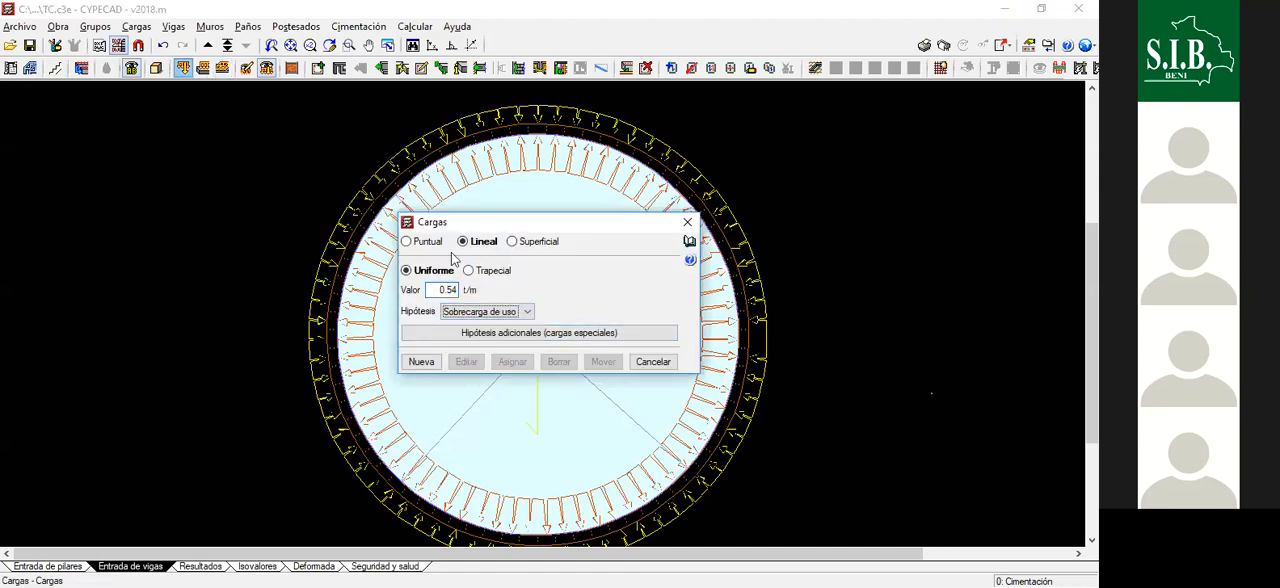
click(513, 243)
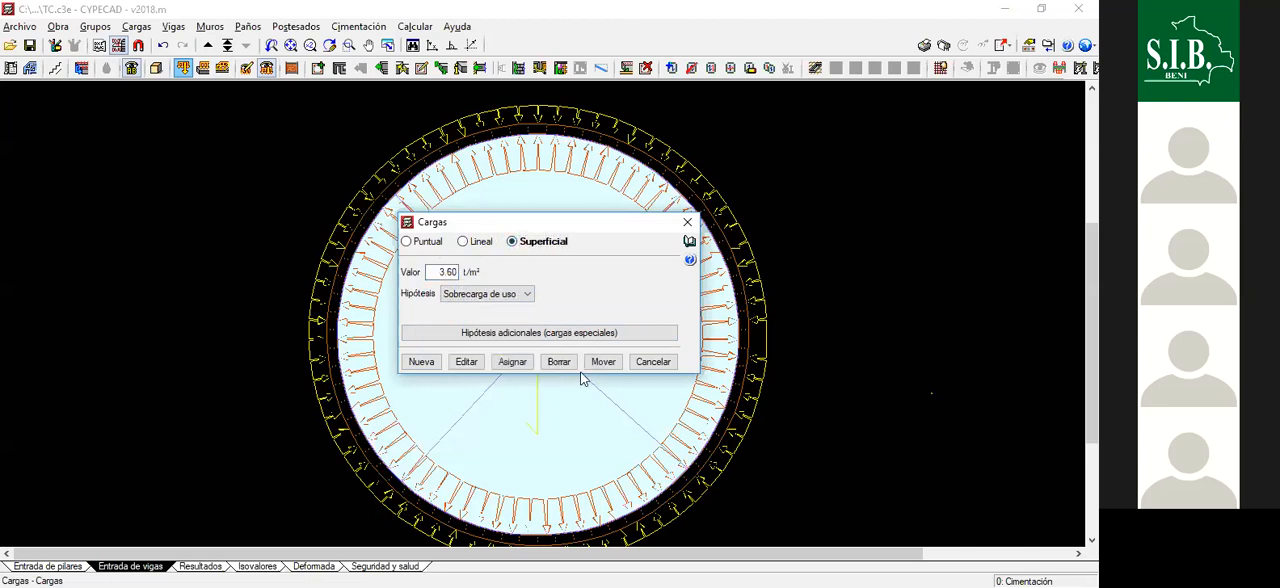
click(556, 360)
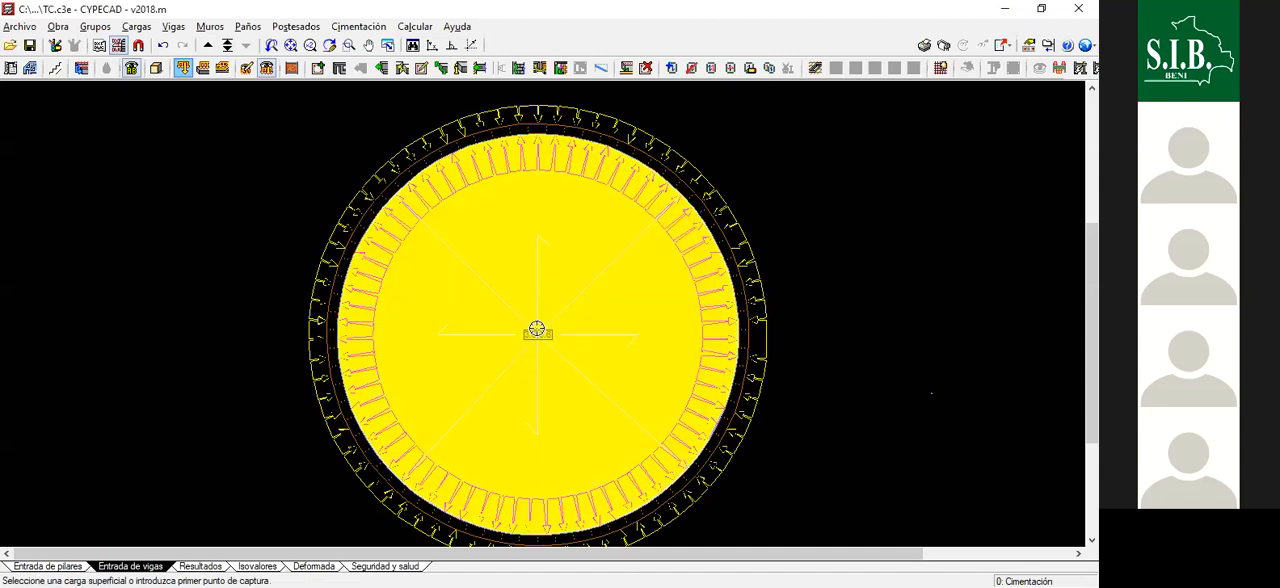
scroll(655, 250, down, 2)
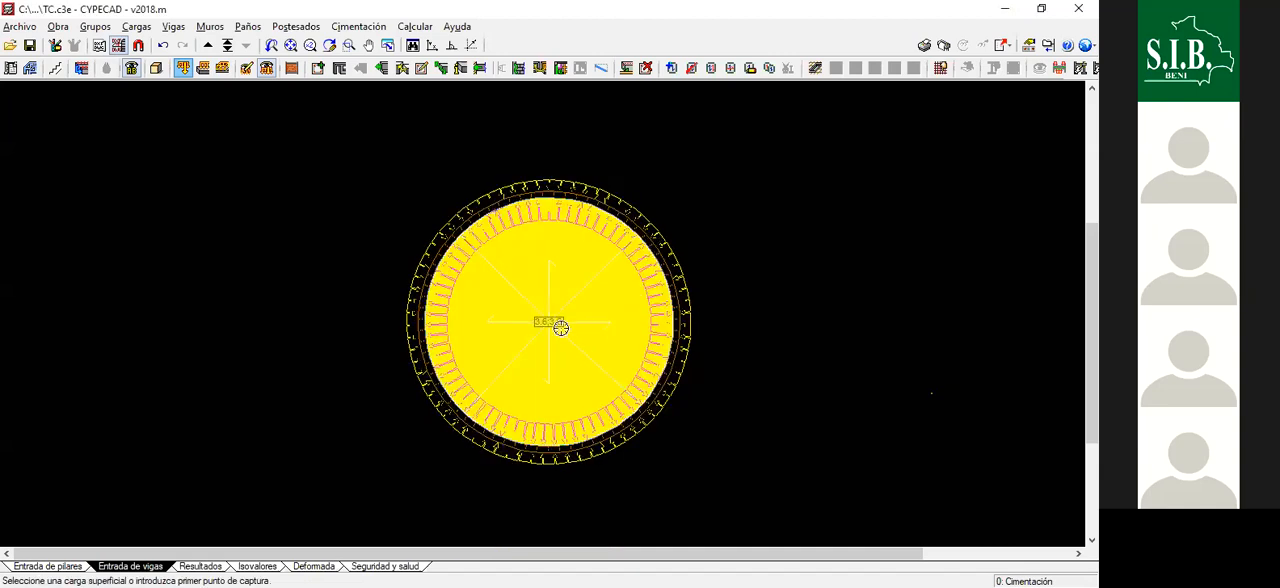
scroll(565, 331, up, 2)
scroll(701, 194, down, 1)
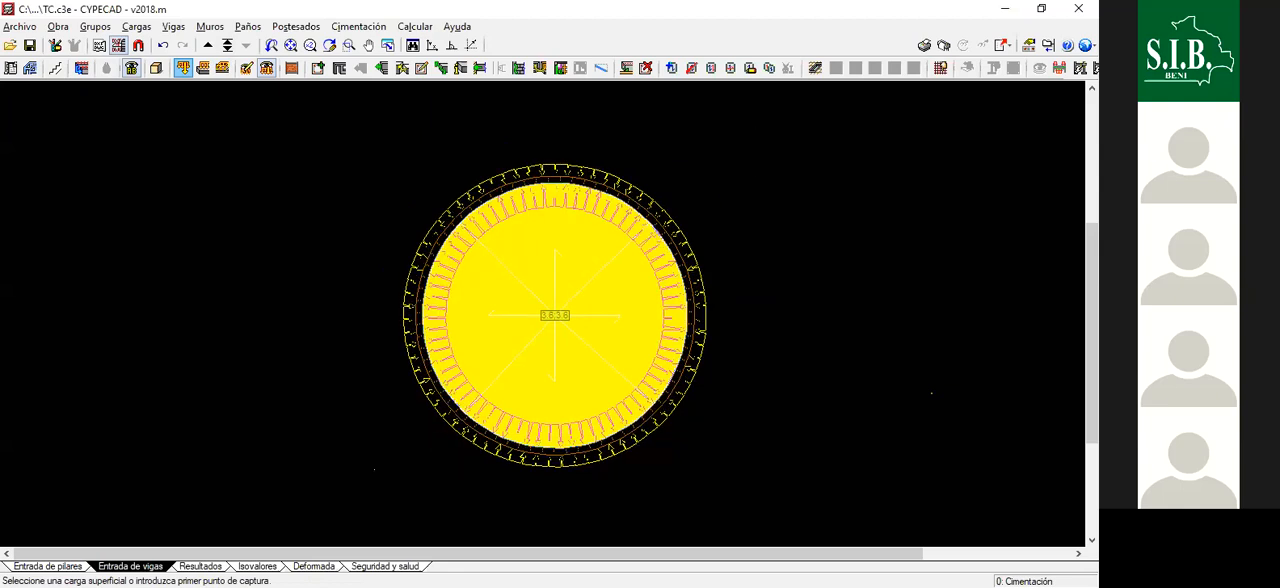
click(526, 337)
right_click(577, 317)
click(686, 225)
scroll(531, 277, up, 1)
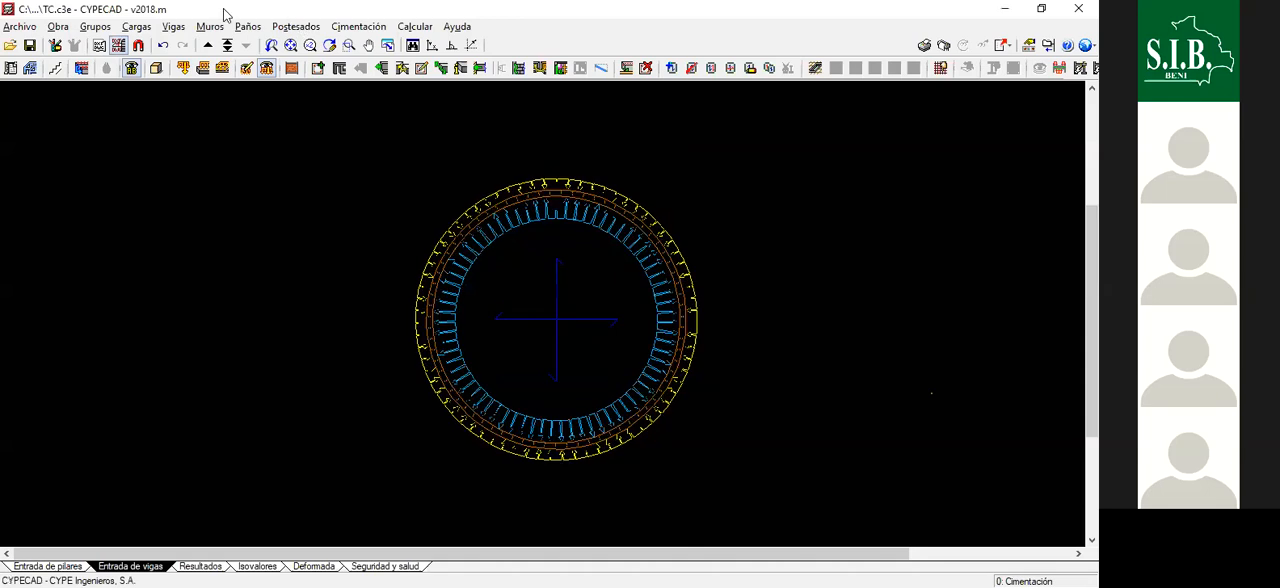
click(222, 68)
click(476, 338)
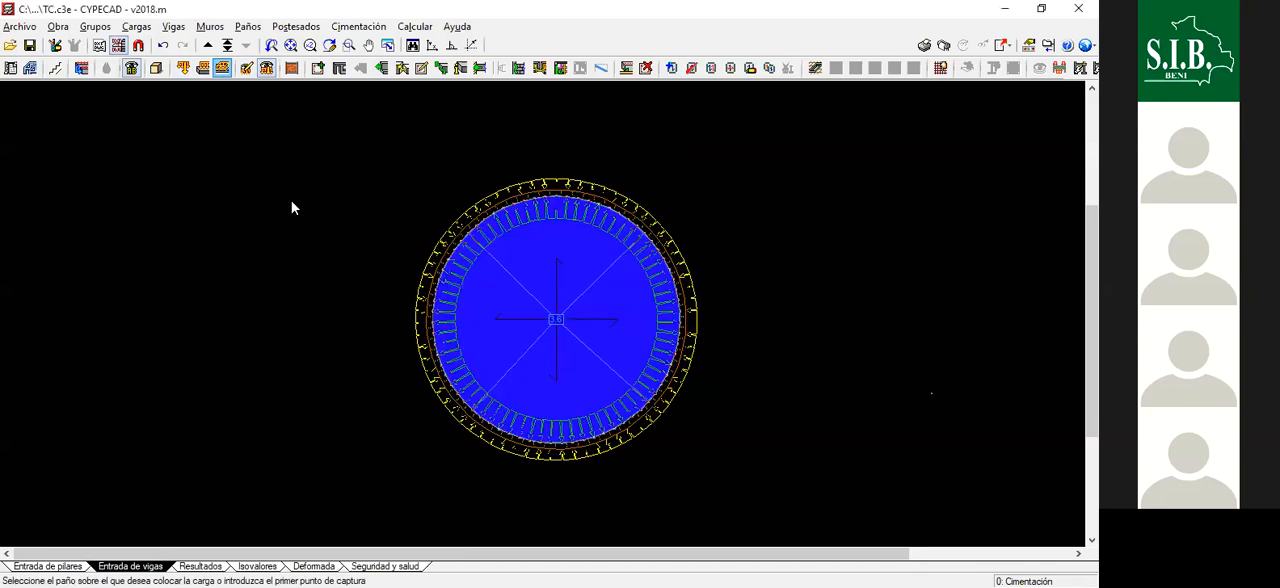
click(577, 343)
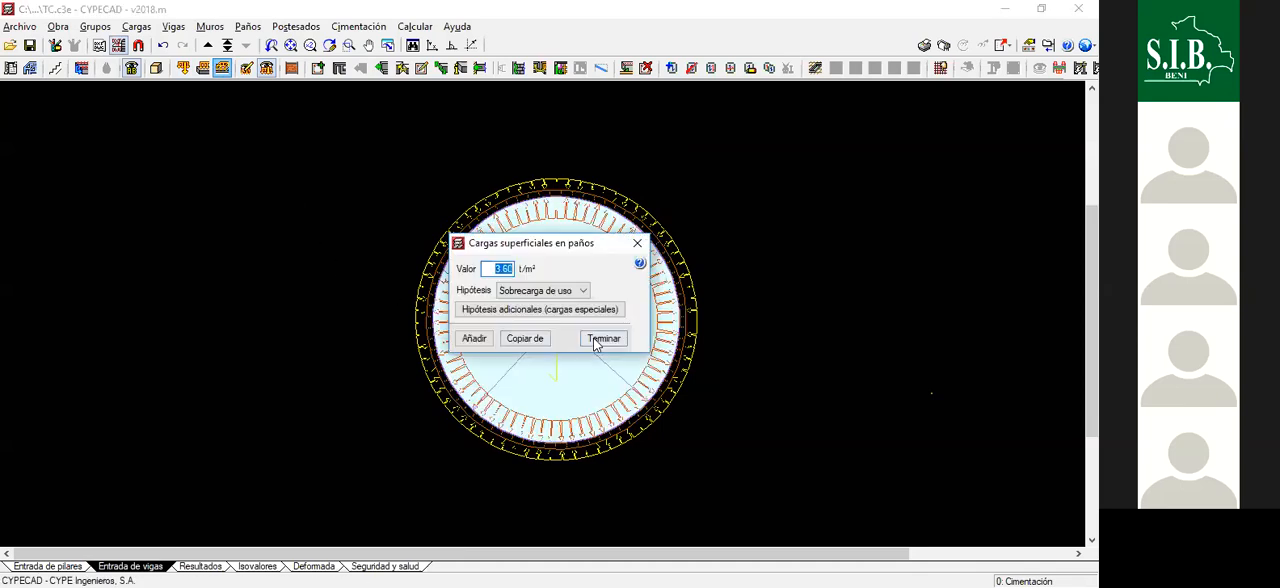
click(604, 338)
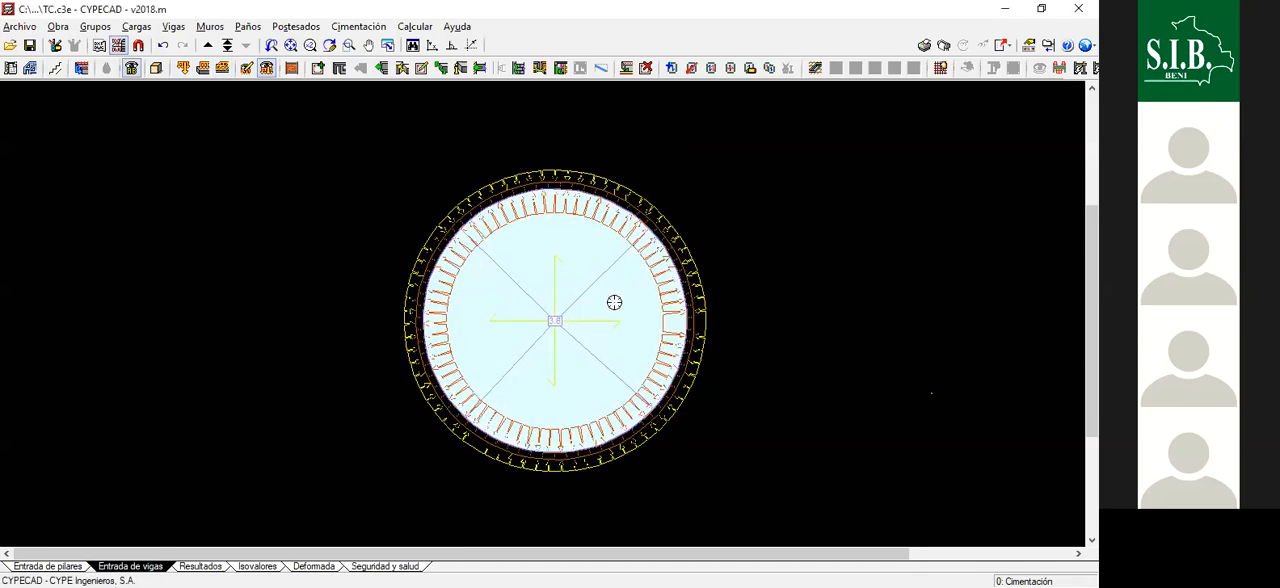
scroll(661, 327, up, 2)
scroll(661, 327, down, 3)
- Go up to the TAPA floor and apply a 0.25 t/m² surface load with the Sobrecarga de uso hypothesis to the top slab
click(208, 46)
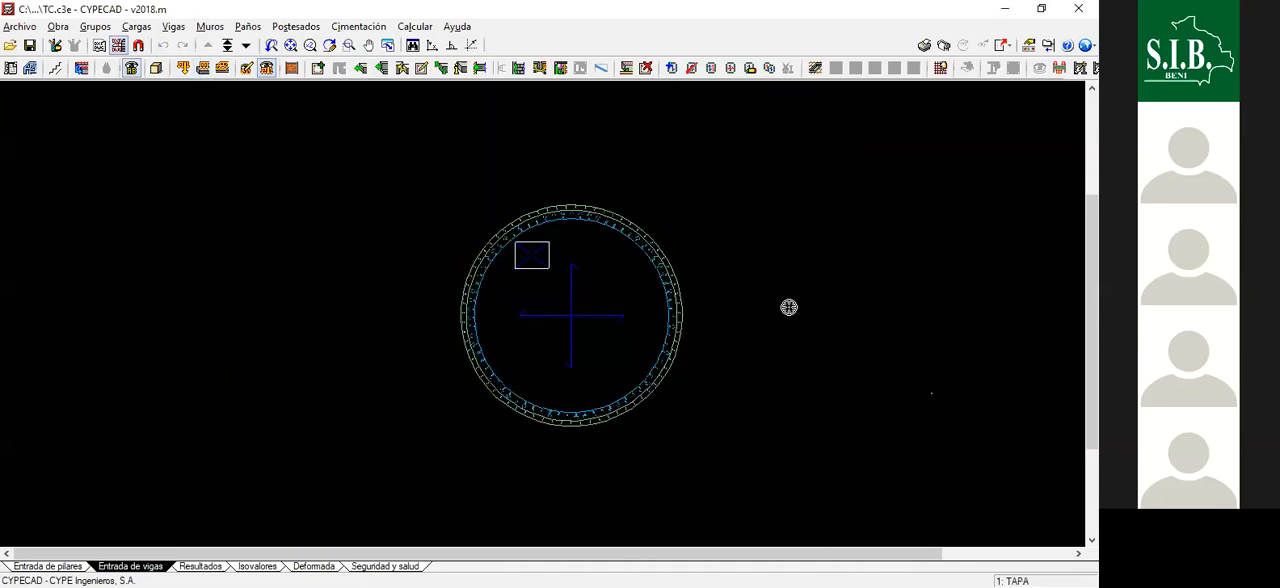
scroll(585, 320, up, 2)
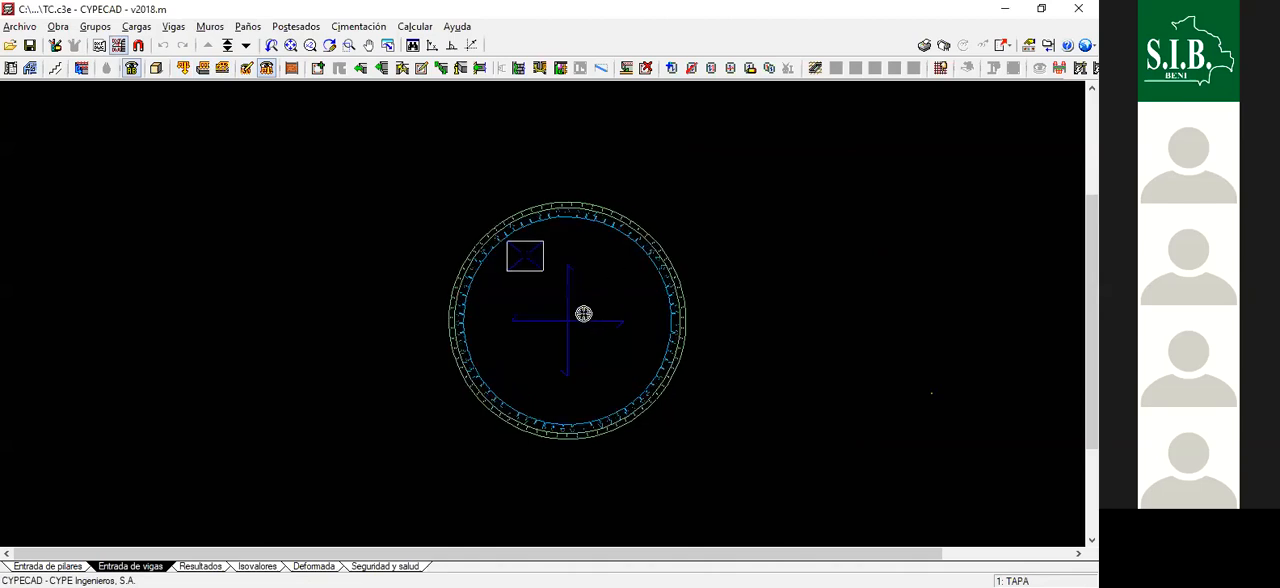
scroll(570, 290, up, 3)
scroll(611, 255, down, 1)
scroll(606, 251, up, 1)
scroll(606, 251, down, 1)
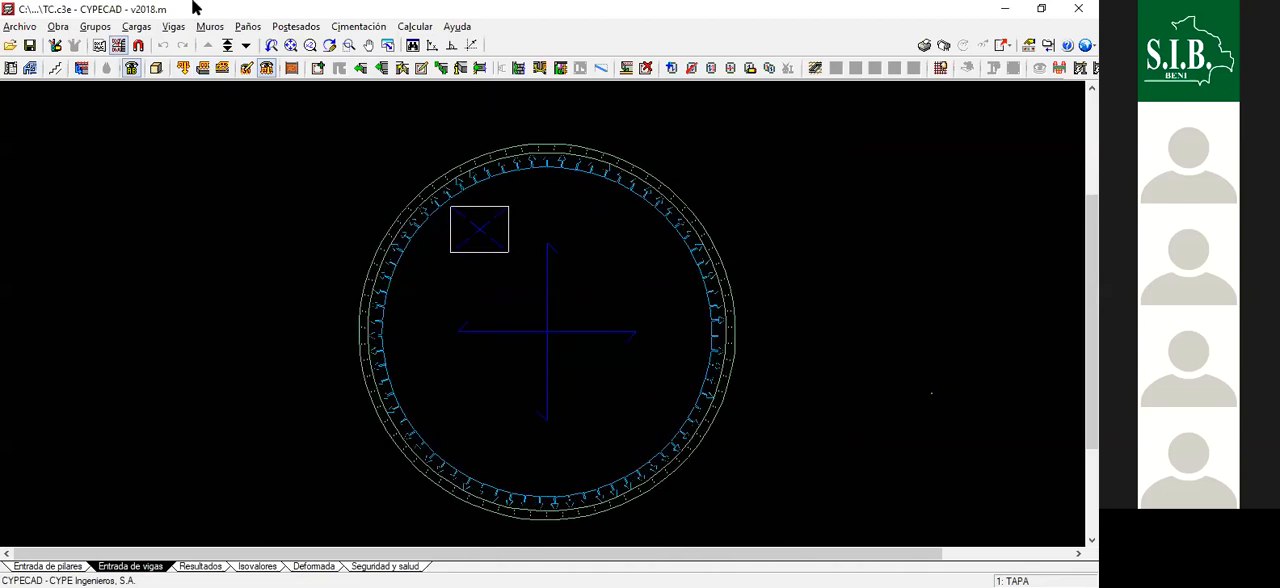
click(222, 67)
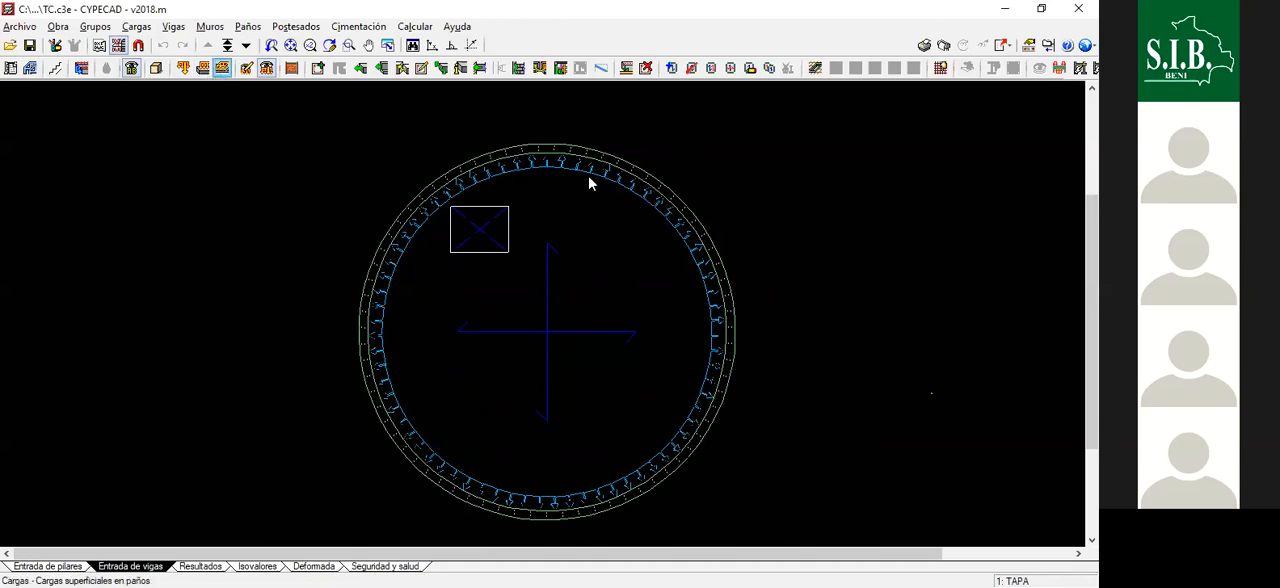
mouse_move(582, 248)
mouse_down()
mouse_move(900, 182)
mouse_move(906, 154)
mouse_up()
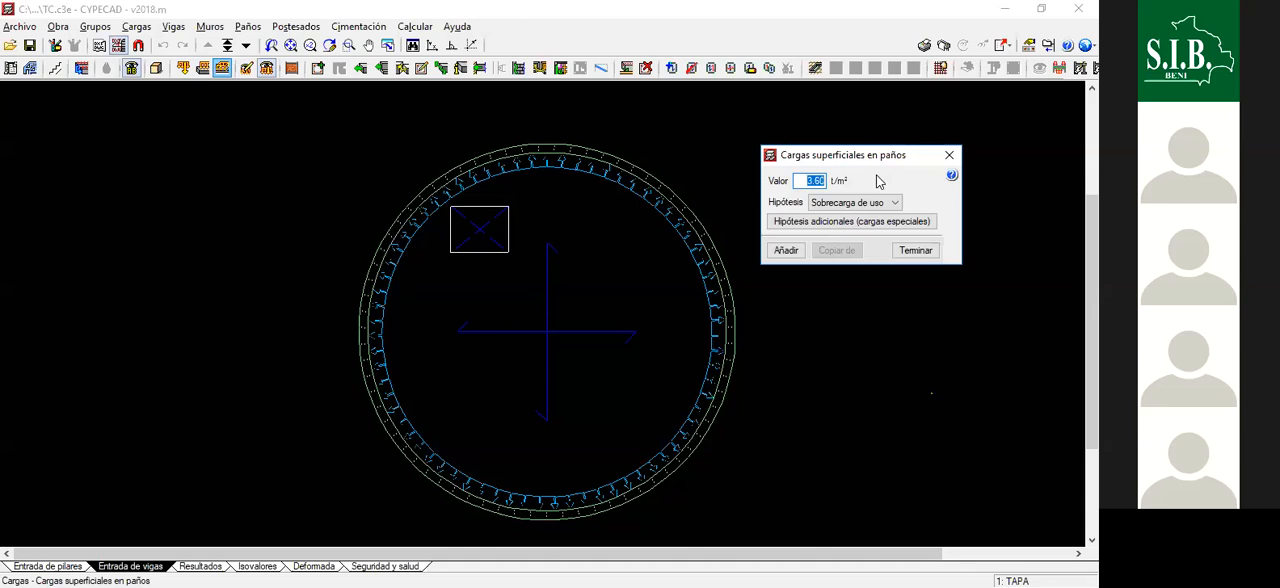
text(25)
key(Tab)
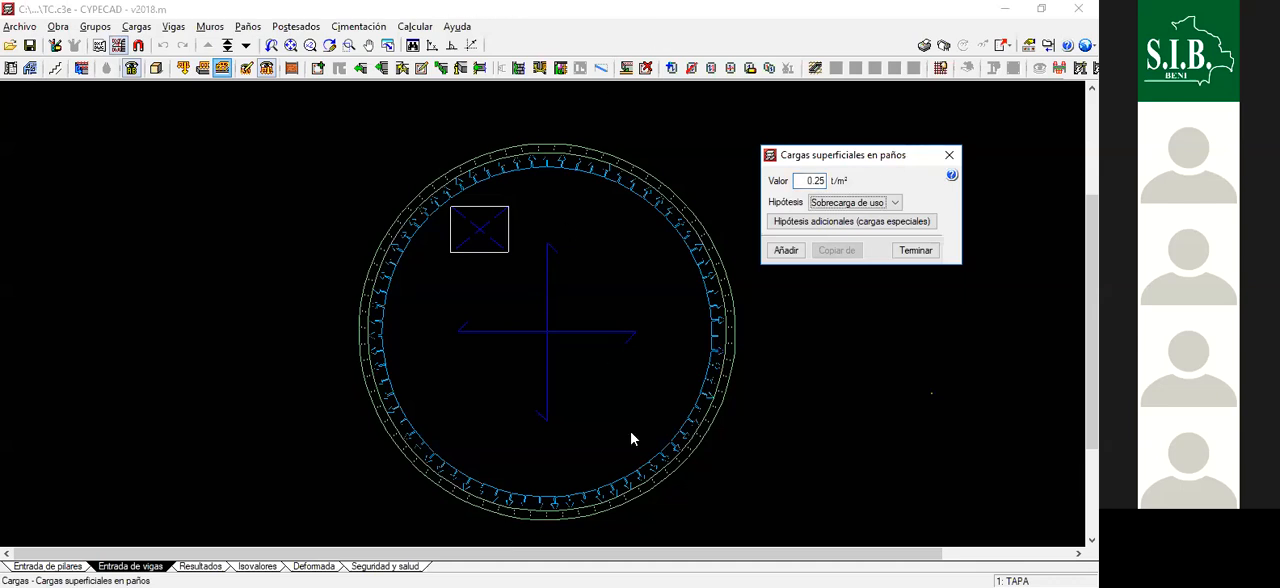
click(870, 205)
click(878, 204)
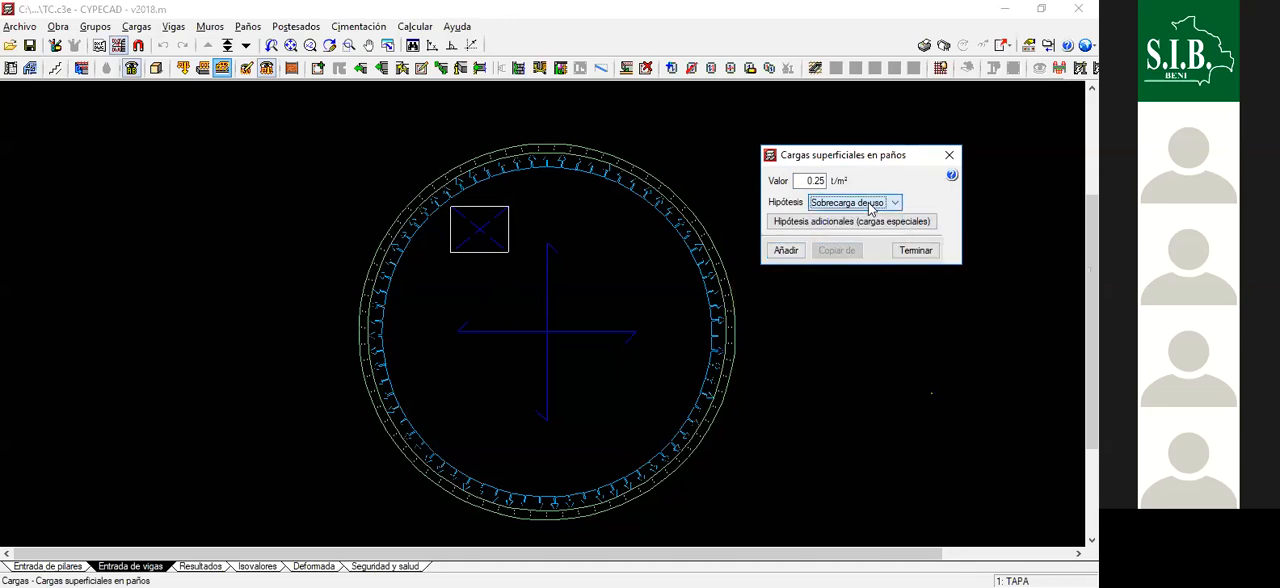
click(788, 251)
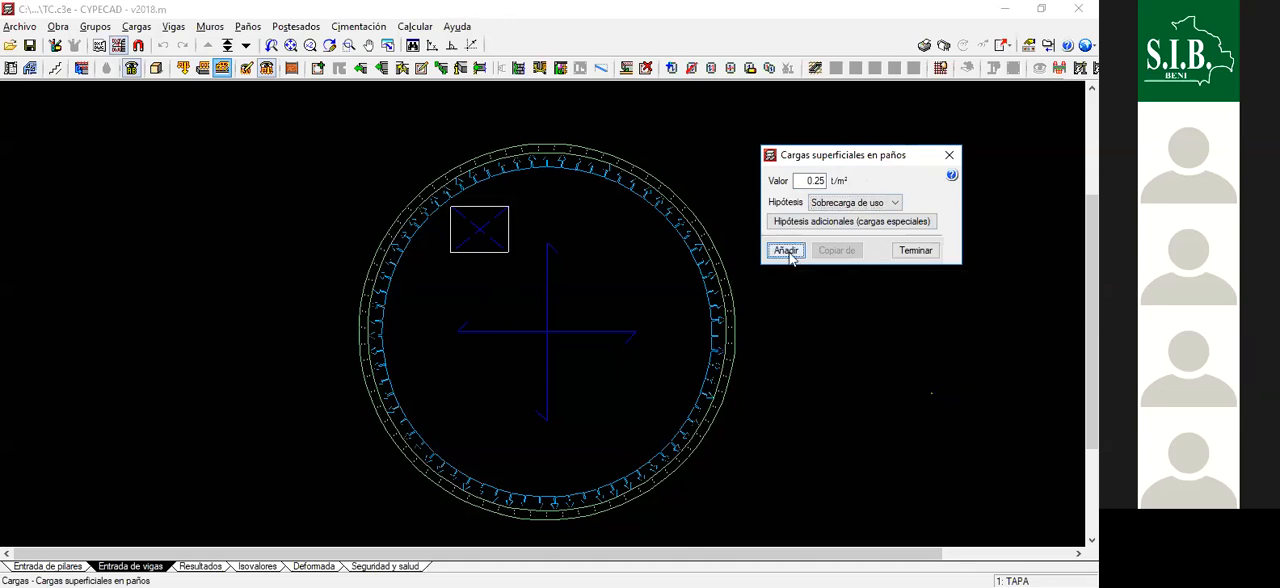
click(572, 297)
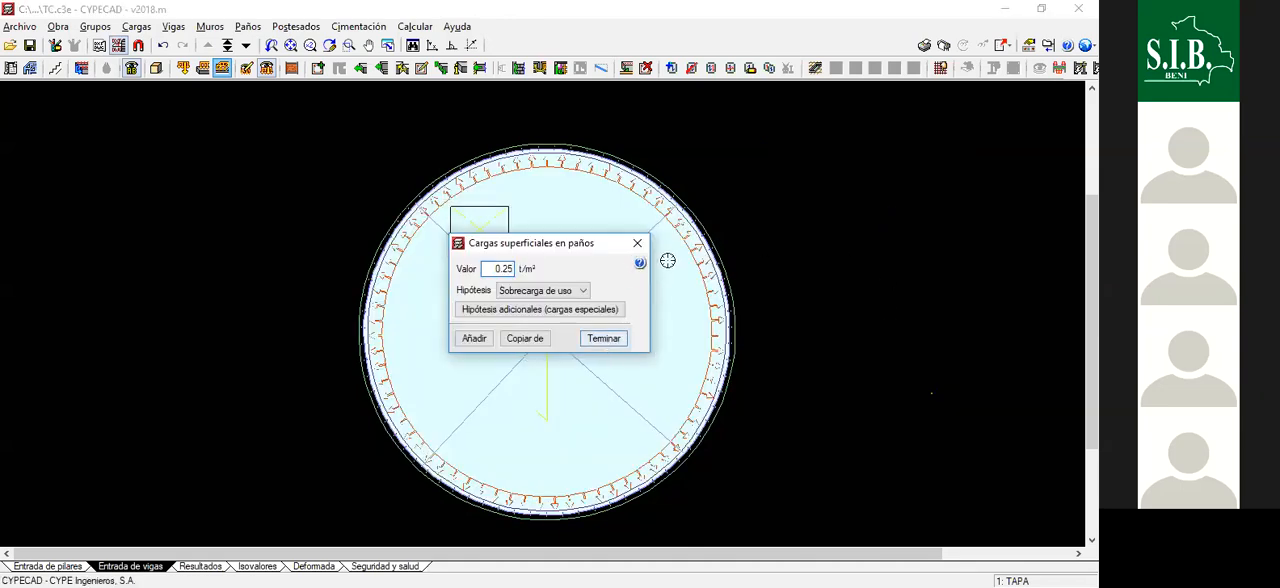
click(608, 341)
scroll(672, 275, down, 5)
scroll(697, 303, up, 3)
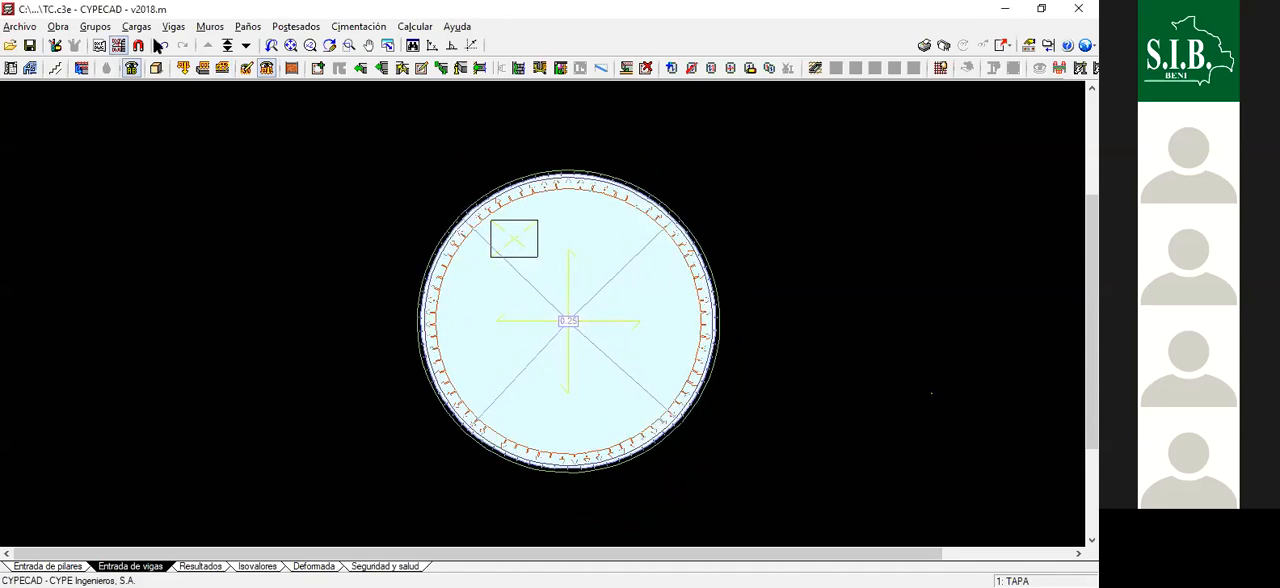
- Review the complete tank in the 3D model from the side and above, then close the 3D view
click(155, 67)
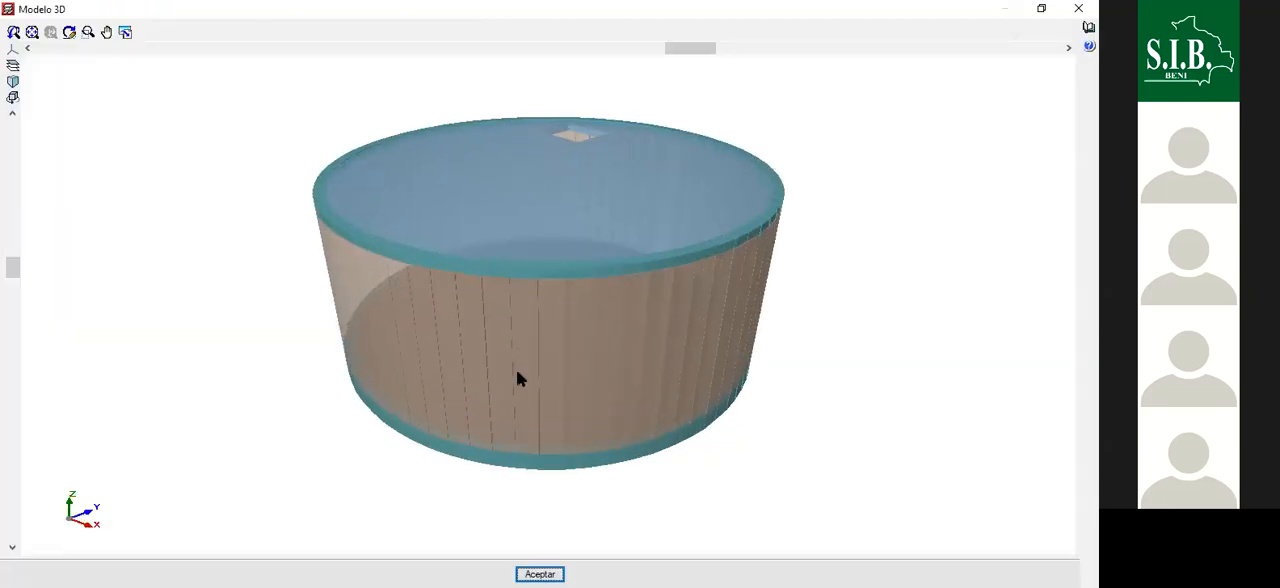
scroll(516, 371, down, 1)
drag(650, 331, 1018, 139)
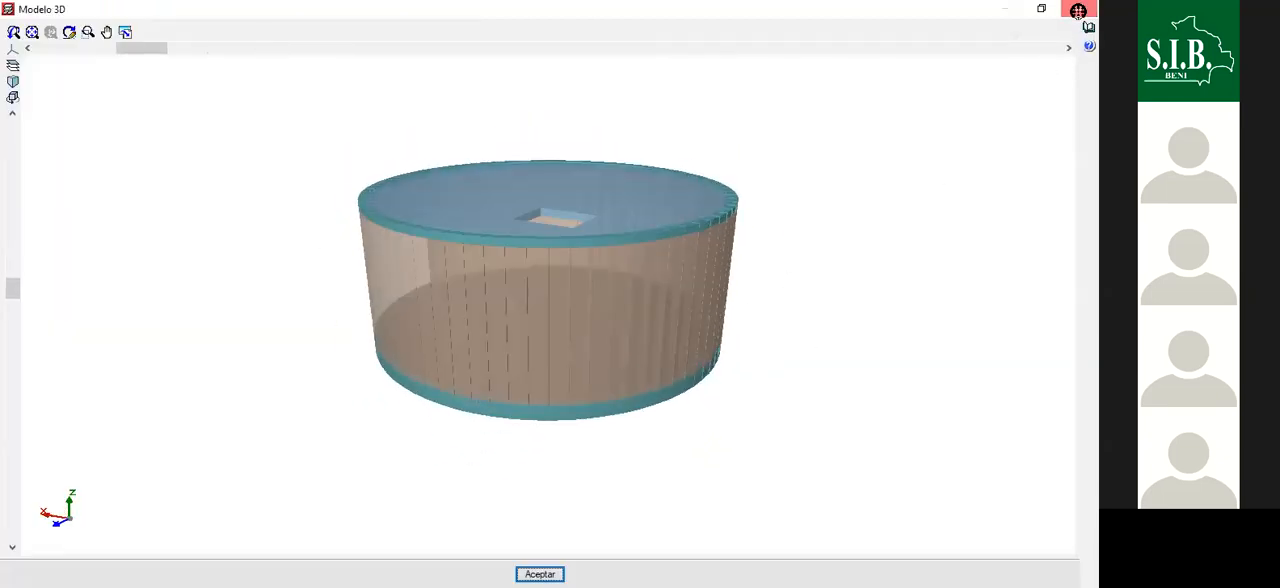
click(1078, 8)
- Examine the top slab's edge, the wall pressure arrows and the access opening in the TAPA floor plan
scroll(526, 128, down, 2)
scroll(549, 191, up, 1)
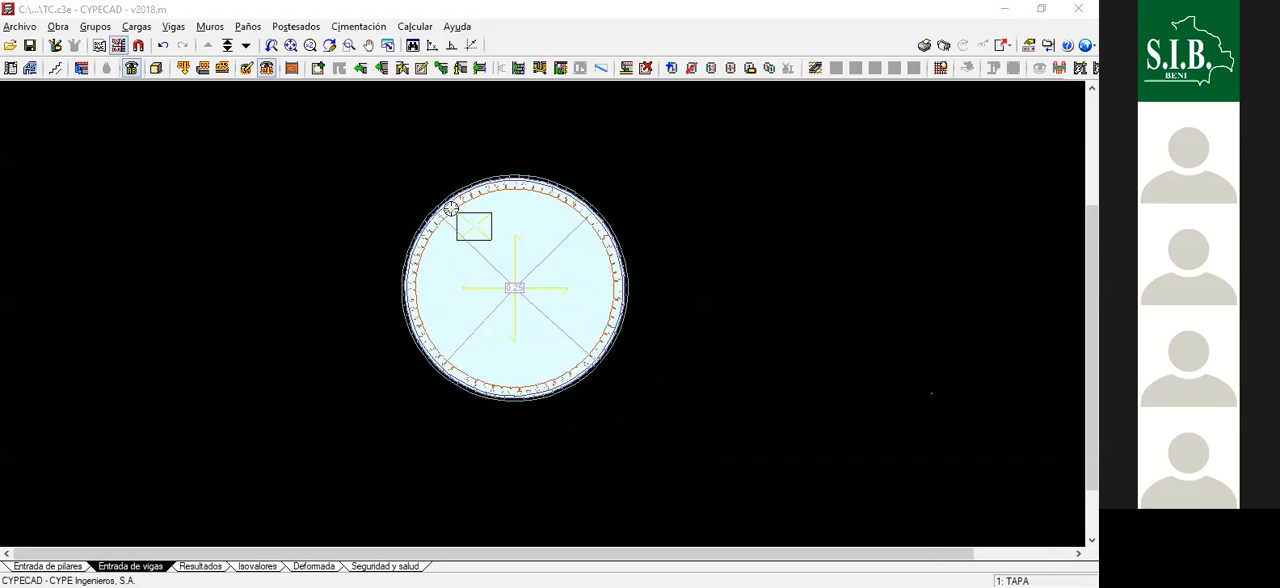
scroll(512, 175, up, 5)
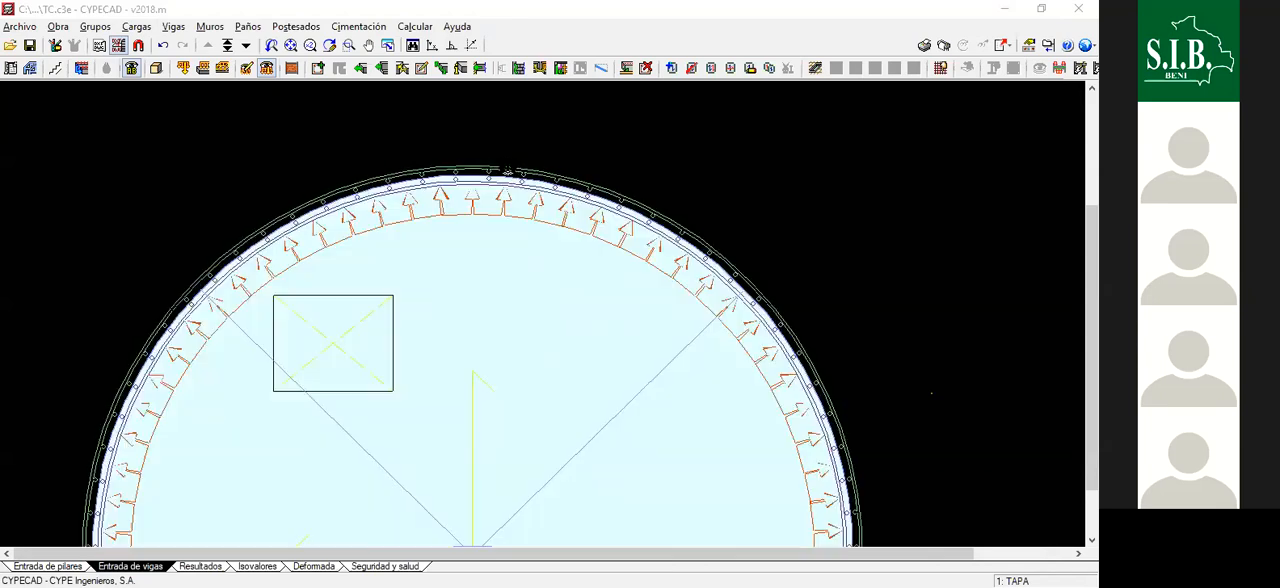
scroll(480, 175, up, 2)
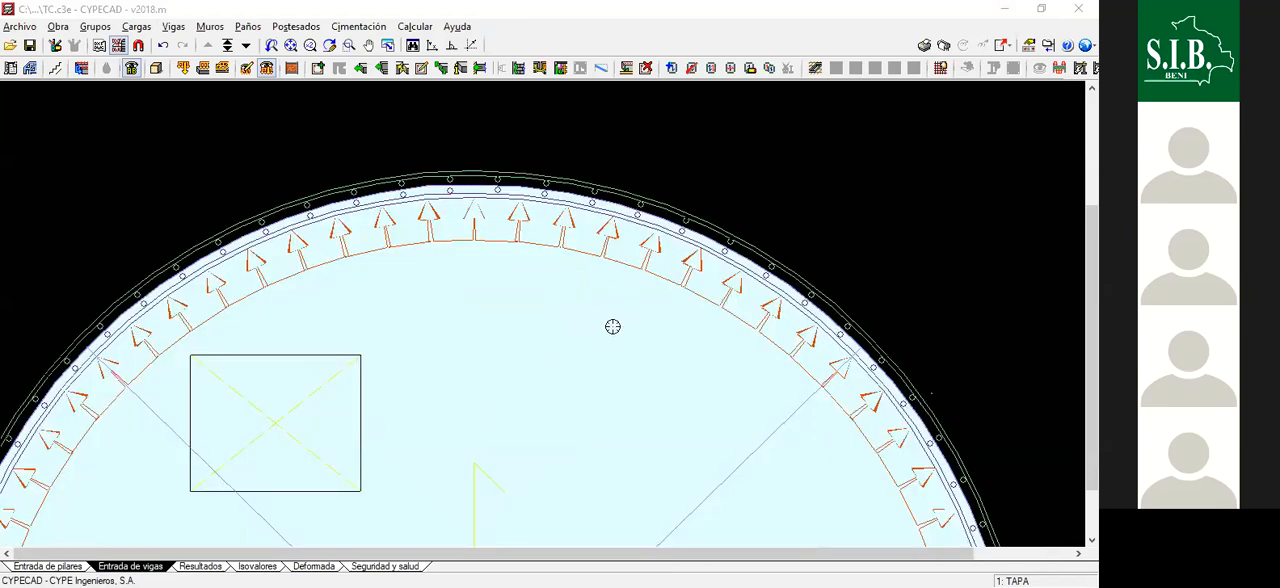
scroll(500, 185, up, 4)
scroll(266, 443, down, 1)
scroll(820, 368, down, 5)
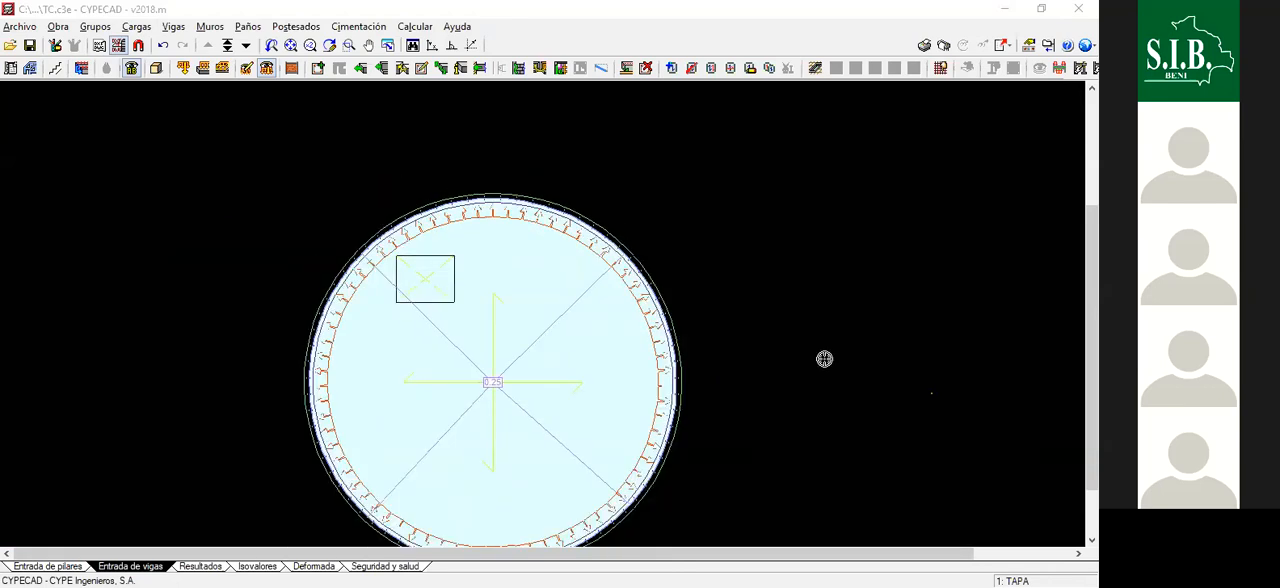
scroll(824, 359, down, 2)
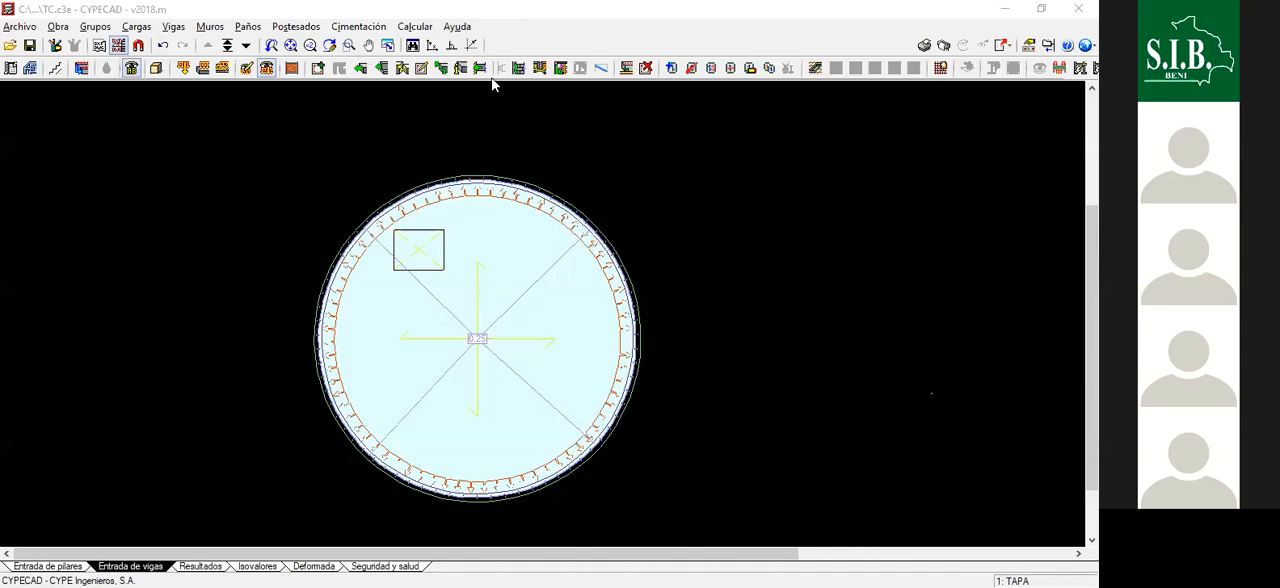
- Calculate the whole structure including the foundation, declining to edit the loads of group 0, and close the calculation error report
click(416, 27)
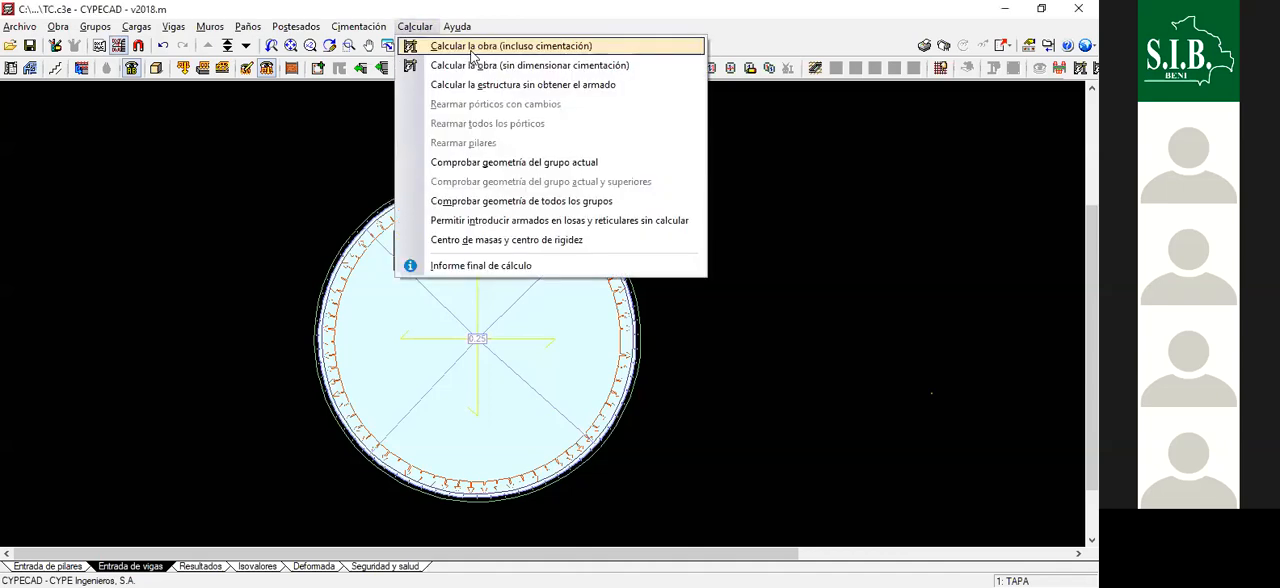
click(474, 46)
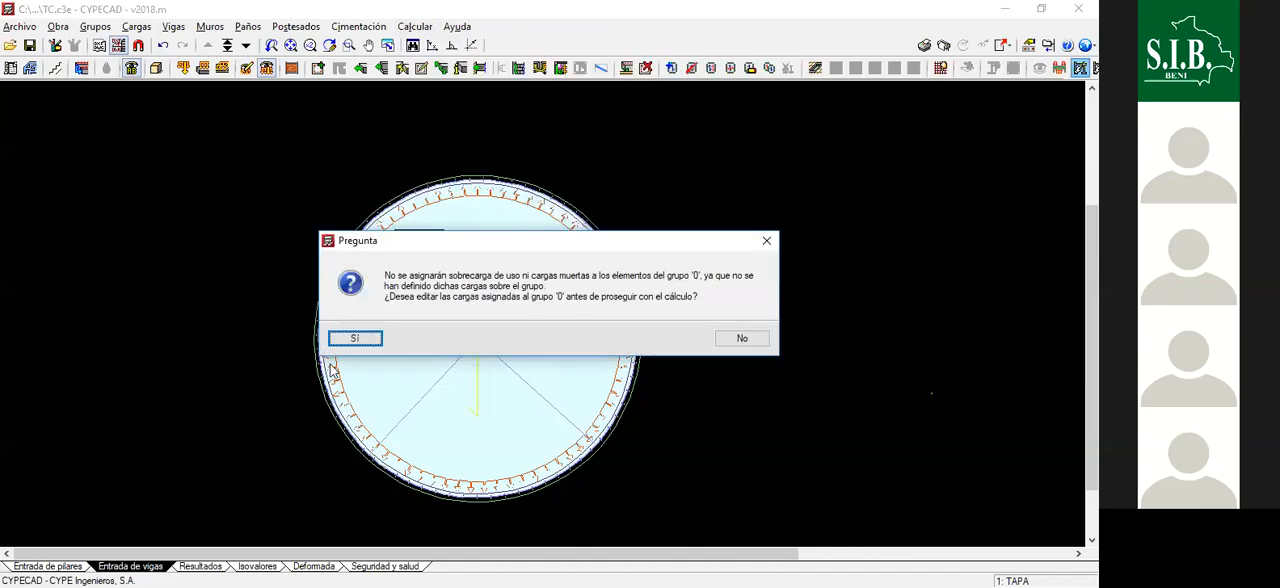
click(742, 340)
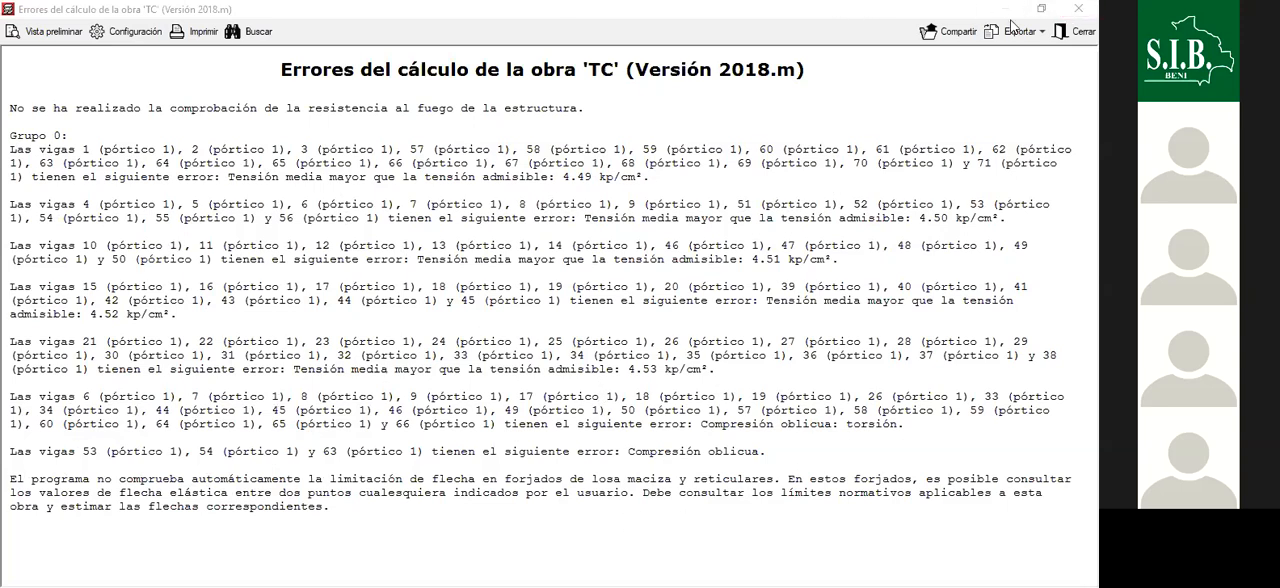
click(1077, 12)
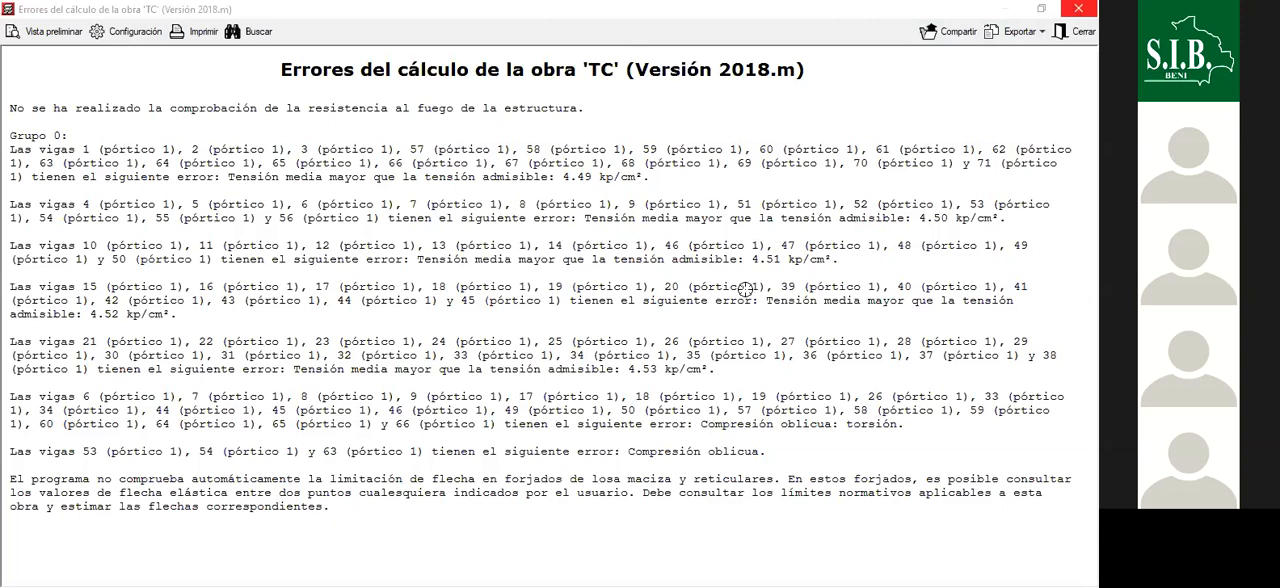
scroll(740, 308, up, 1)
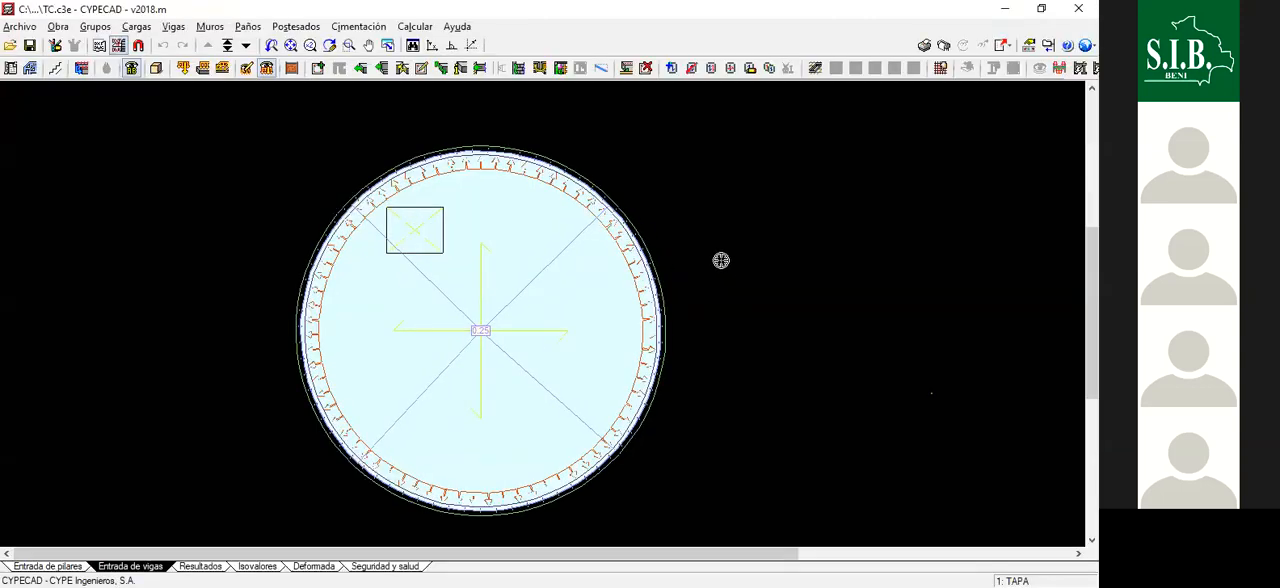
- Go down to the Cimentación floor and switch to its calculation results
click(246, 47)
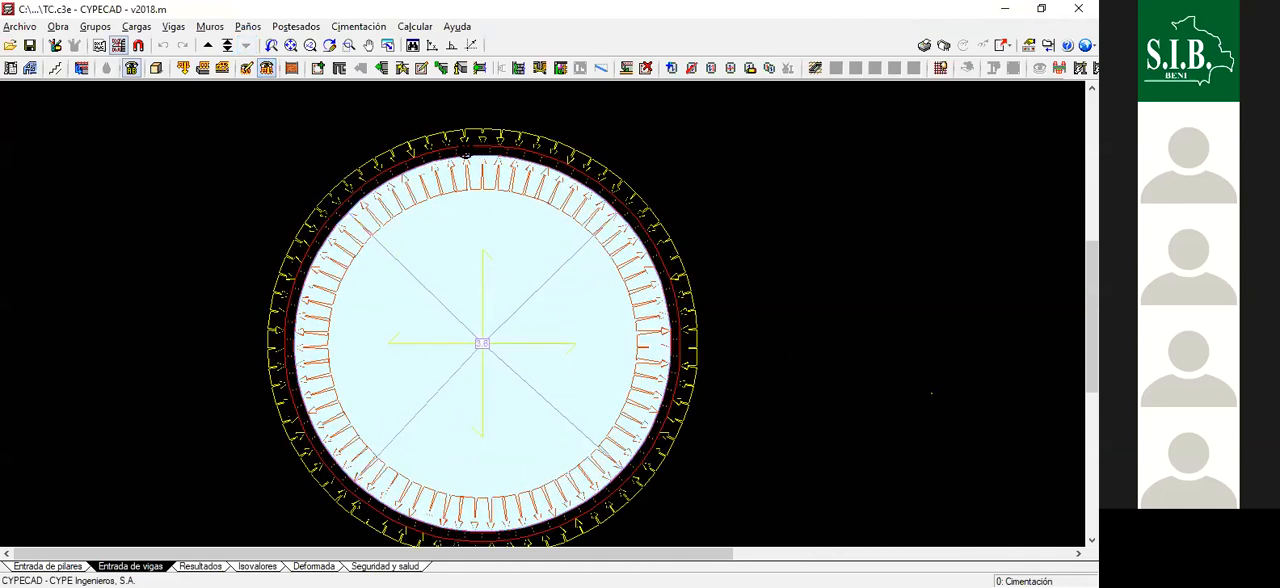
scroll(466, 152, up, 4)
scroll(542, 175, up, 2)
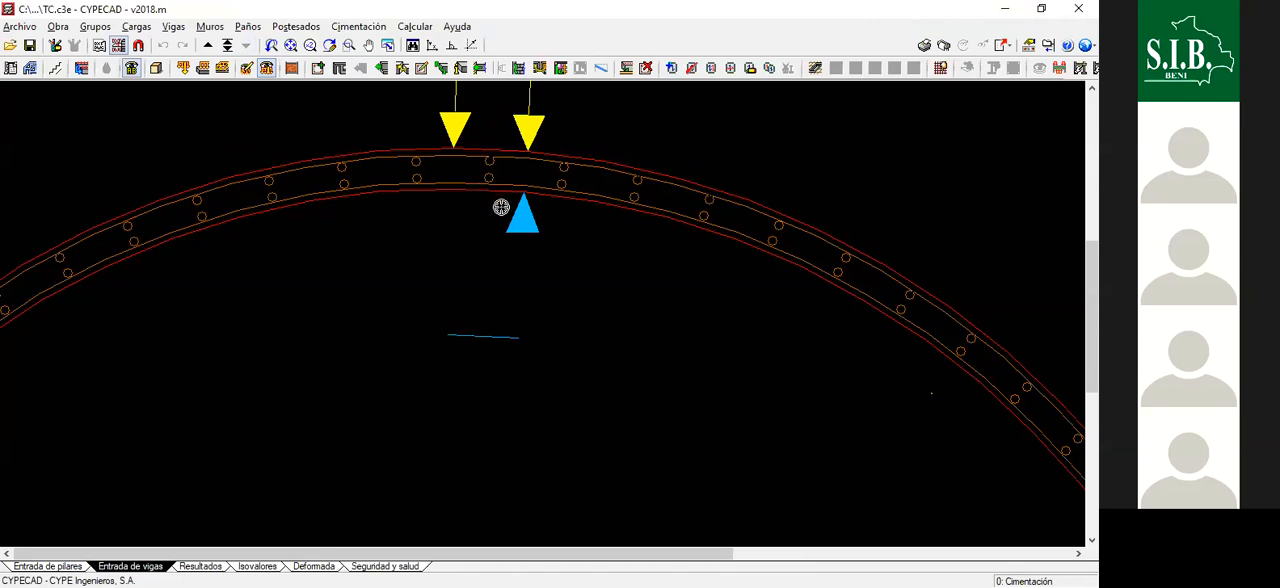
scroll(501, 207, up, 2)
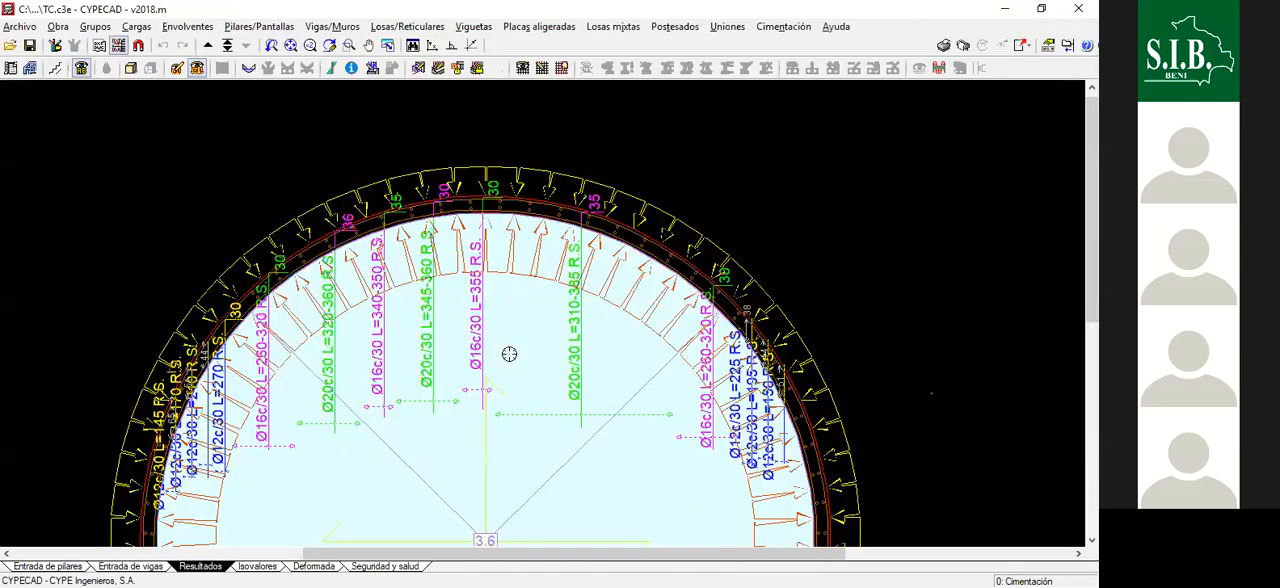
- Hide the loads in the Cimentación results plan so only the reinforcement and the wall are drawn
scroll(600, 258, down, 3)
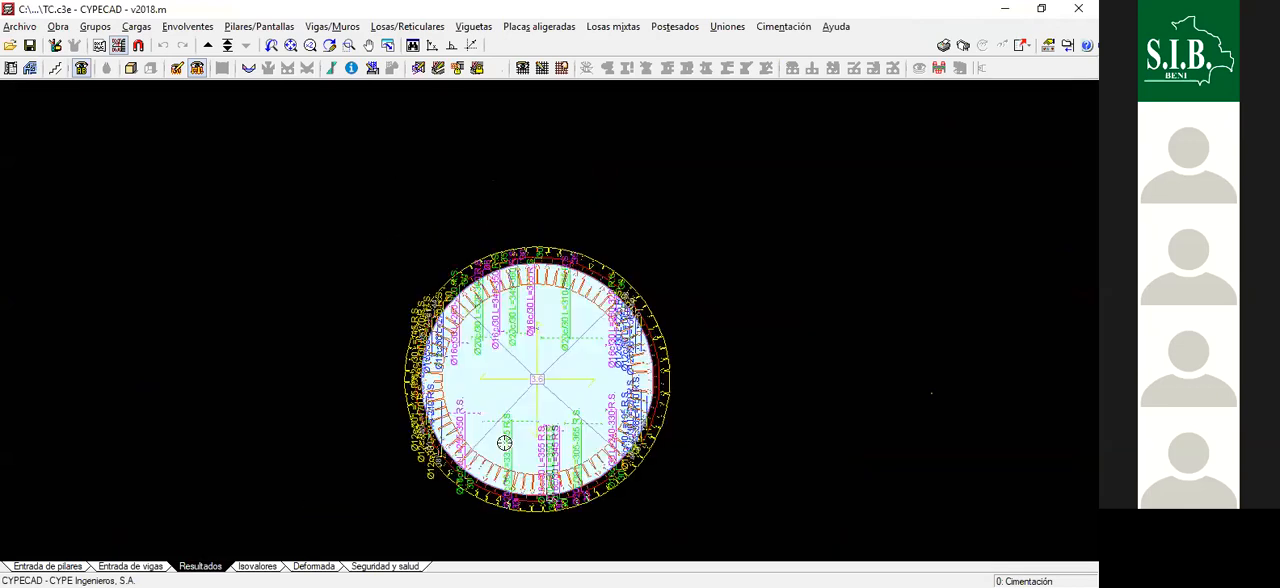
scroll(510, 350, up, 3)
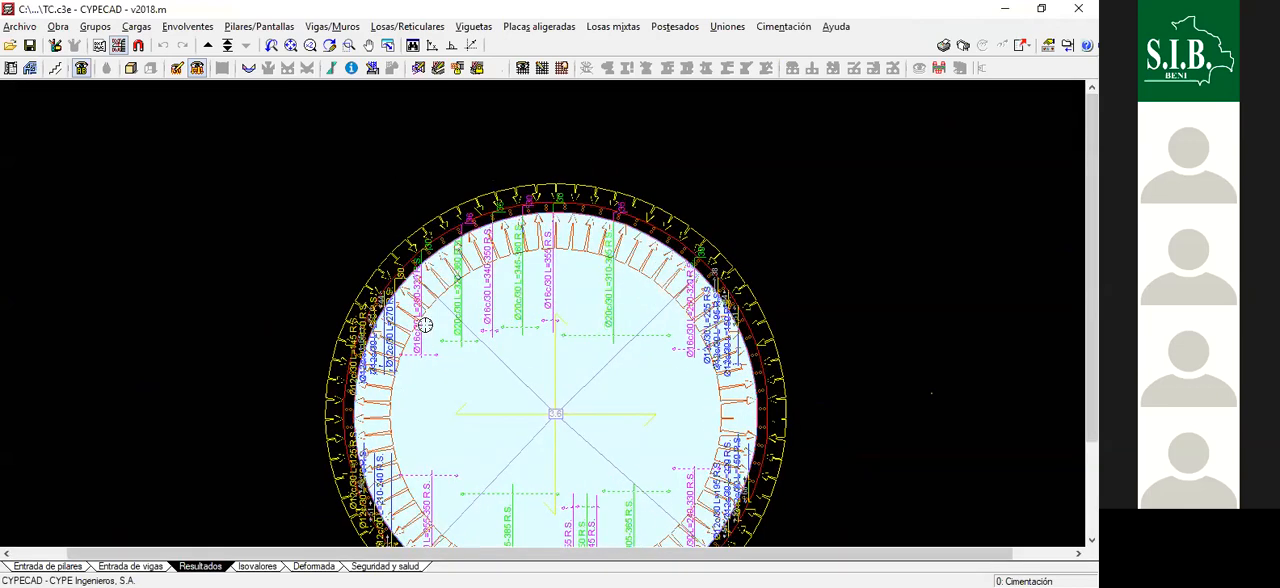
scroll(443, 349, up, 2)
scroll(470, 300, up, 1)
scroll(483, 349, down, 3)
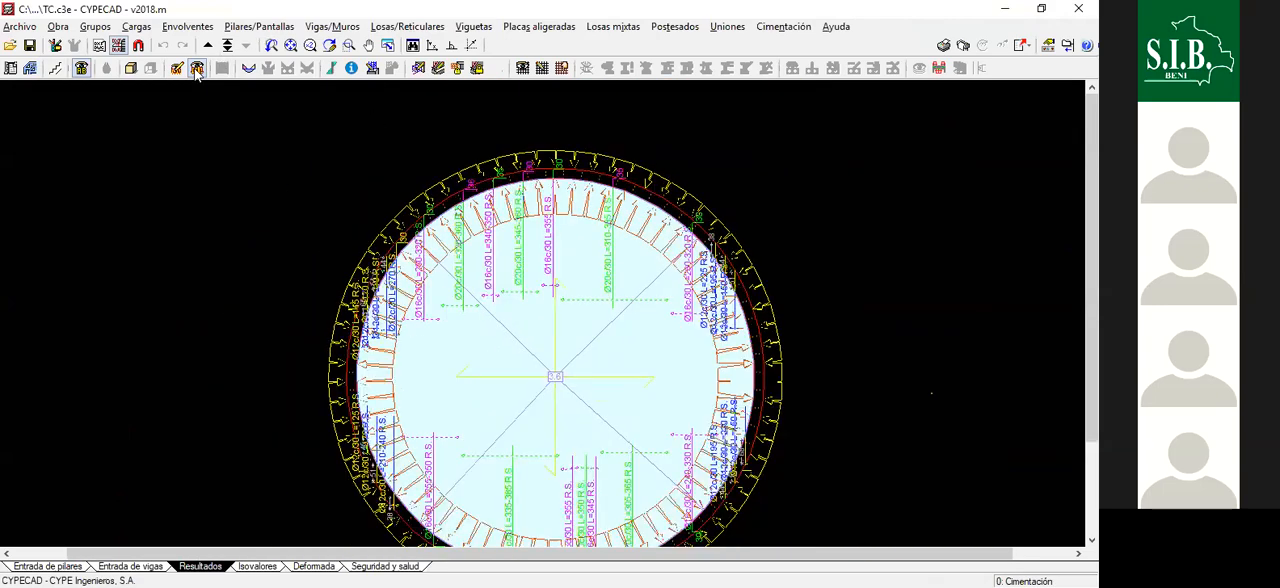
click(197, 68)
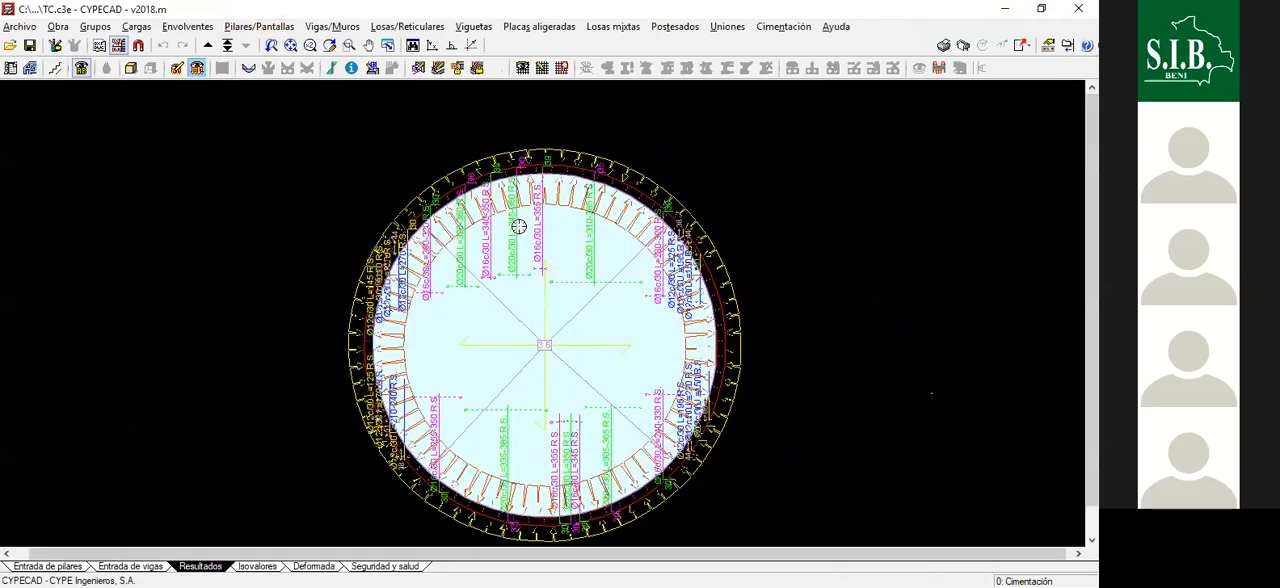
- Examine the longitudinal top reinforcement of the foundation slab and its bar labels along the circular wall
scroll(592, 255, up, 2)
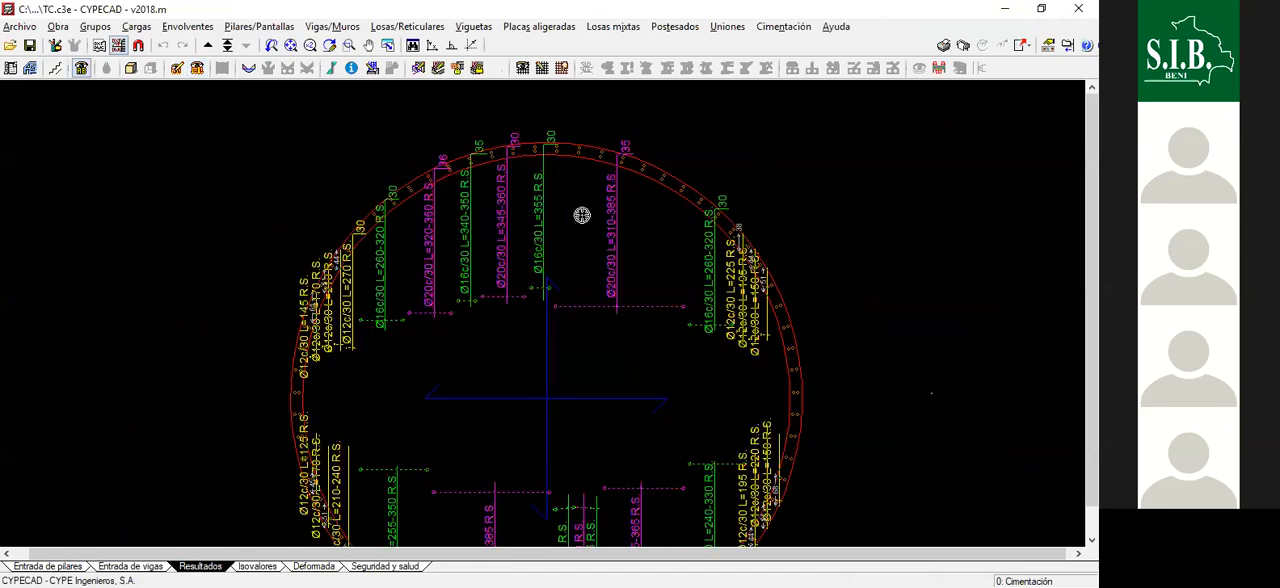
scroll(351, 343, down, 2)
scroll(606, 336, up, 1)
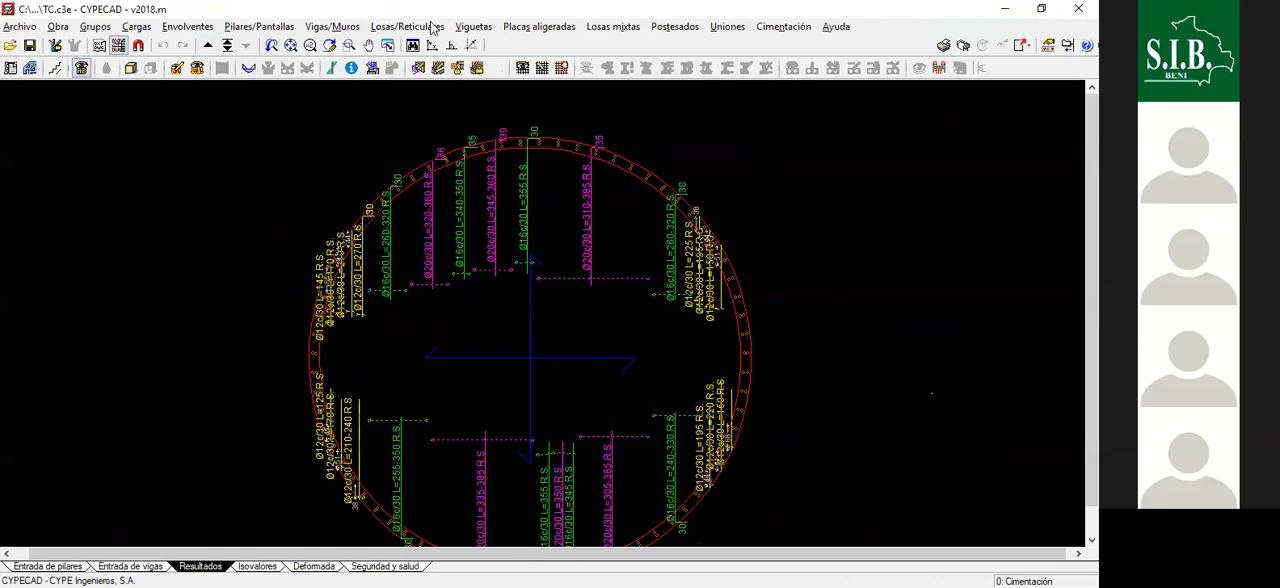
scroll(457, 137, up, 3)
scroll(456, 152, up, 3)
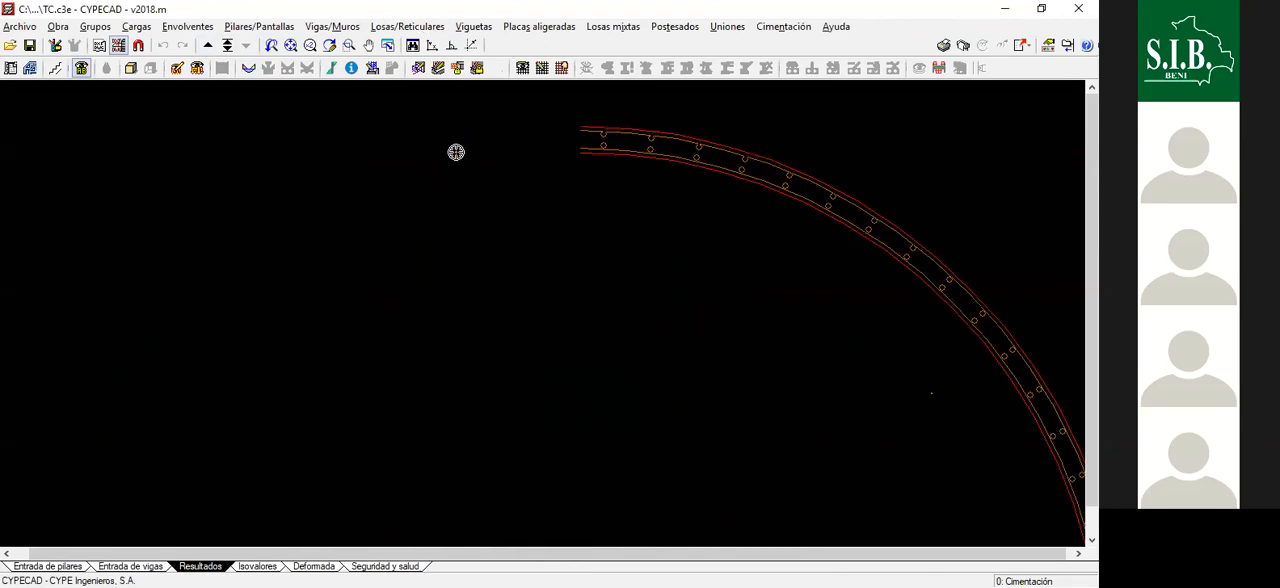
scroll(456, 152, up, 1)
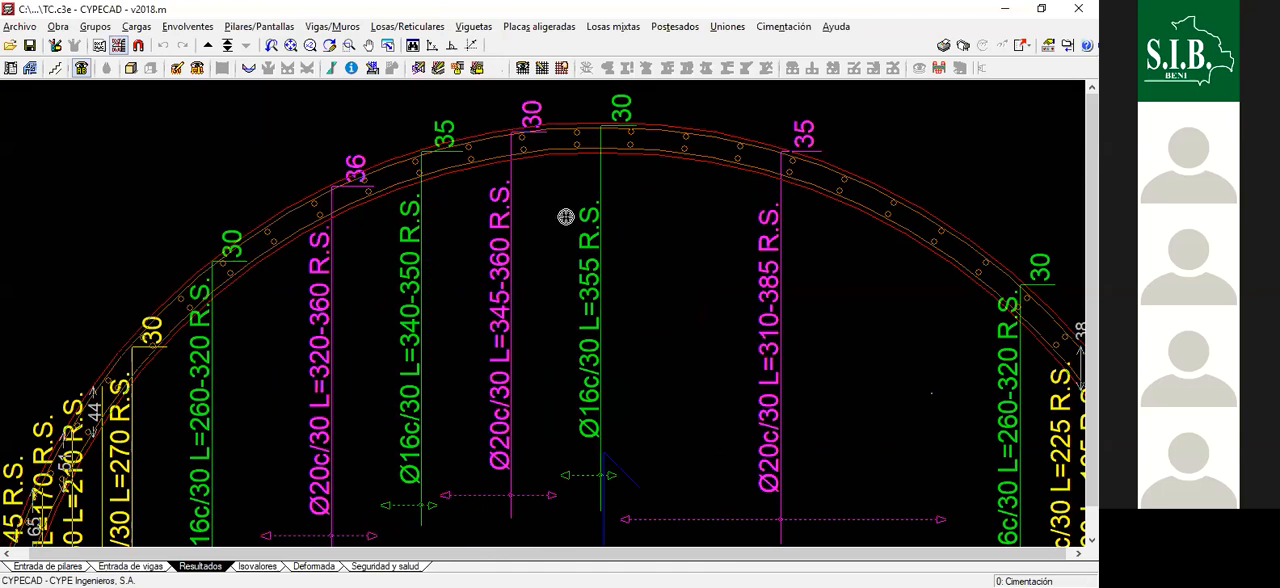
scroll(605, 295, down, 2)
scroll(567, 191, down, 3)
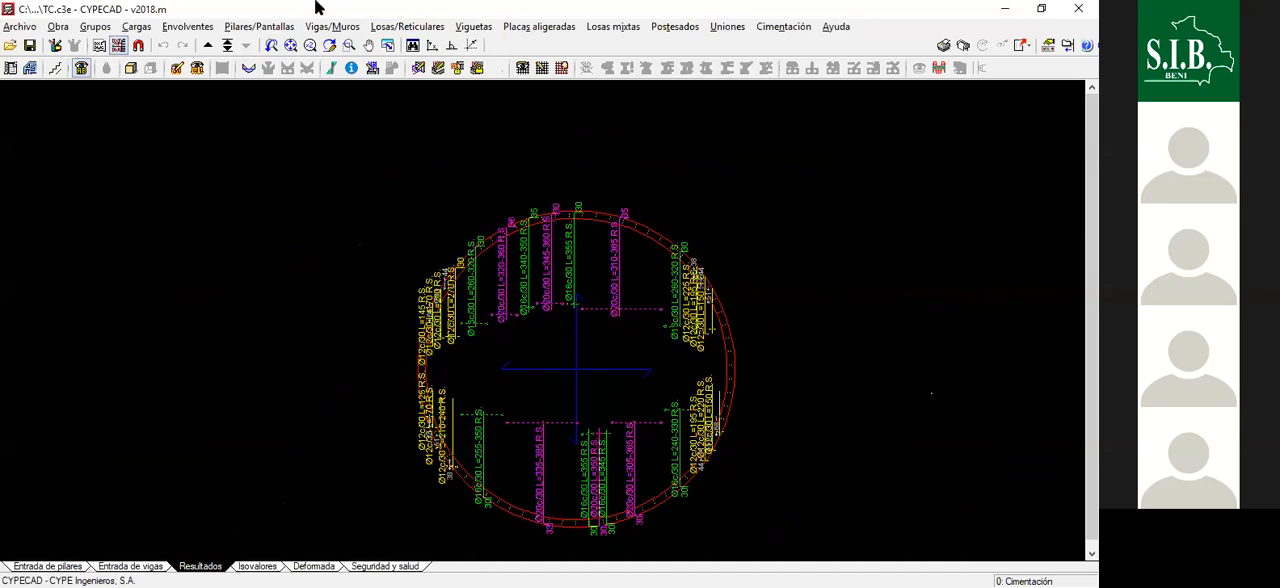
click(432, 30)
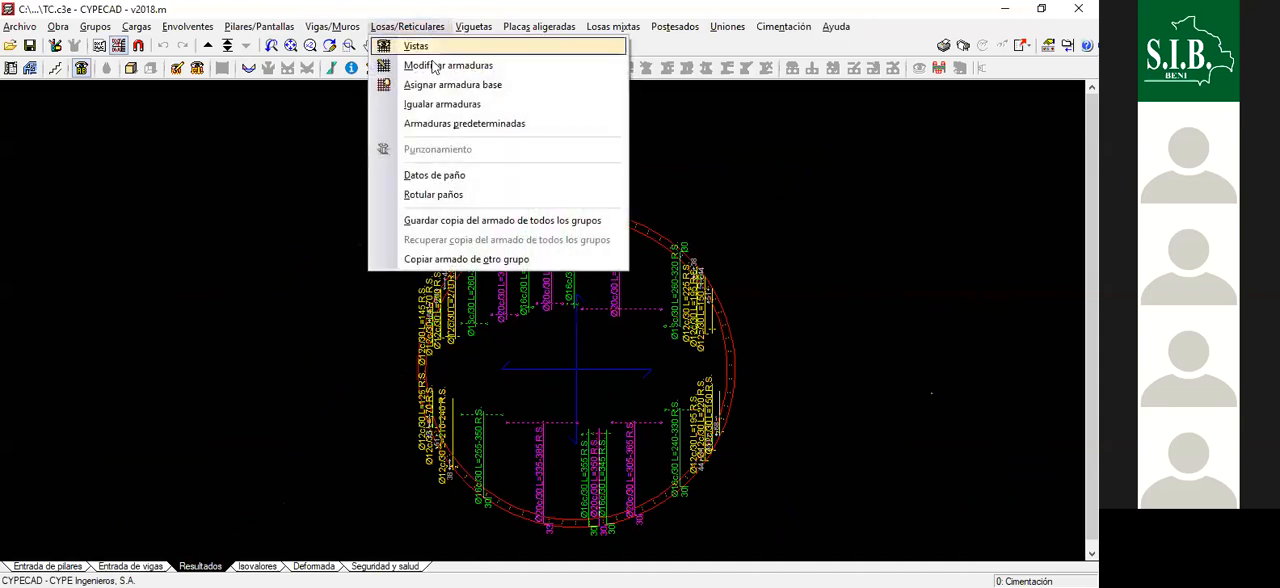
click(433, 66)
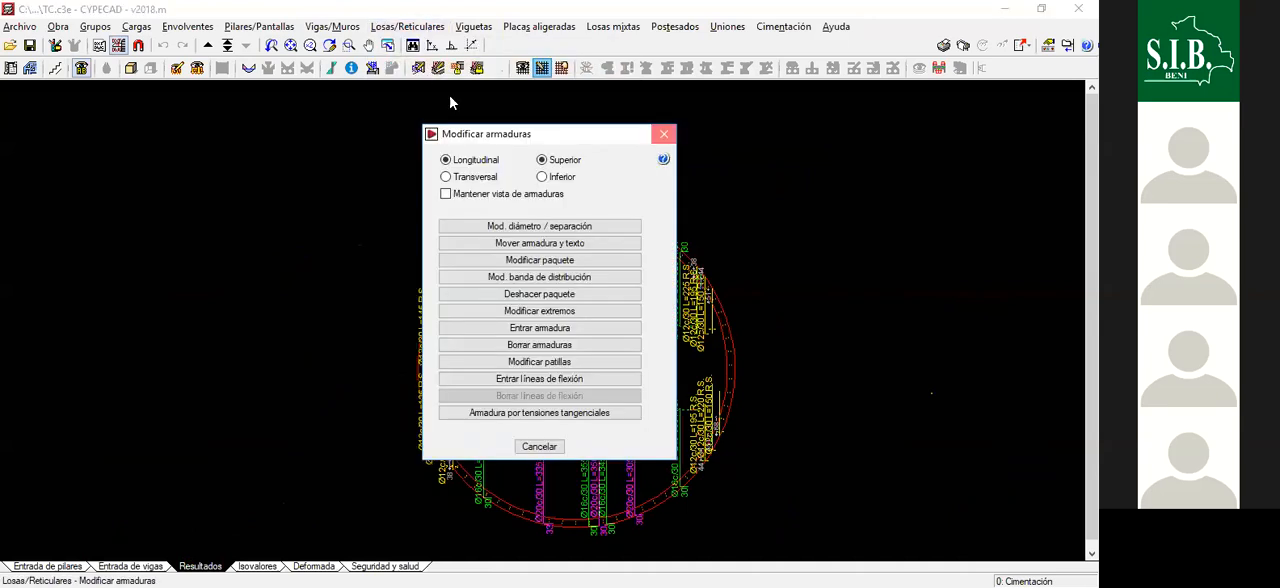
key(Escape)
- Set the slab reinforcement view to show Transversales instead of Longitudinales, keeping Superior enabled
click(407, 26)
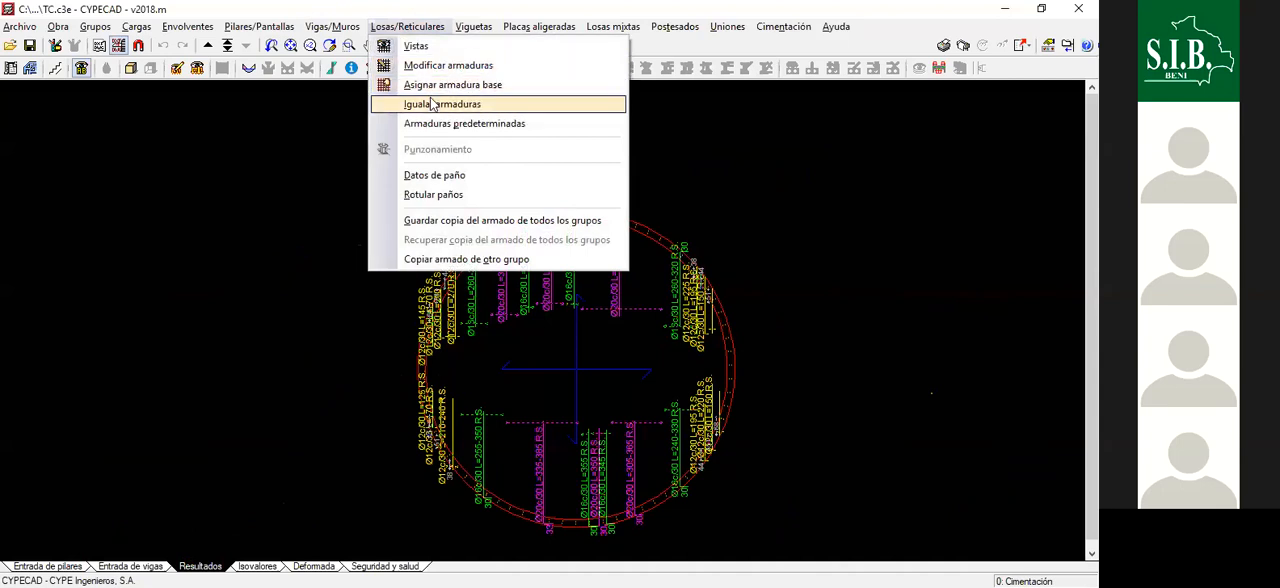
click(415, 46)
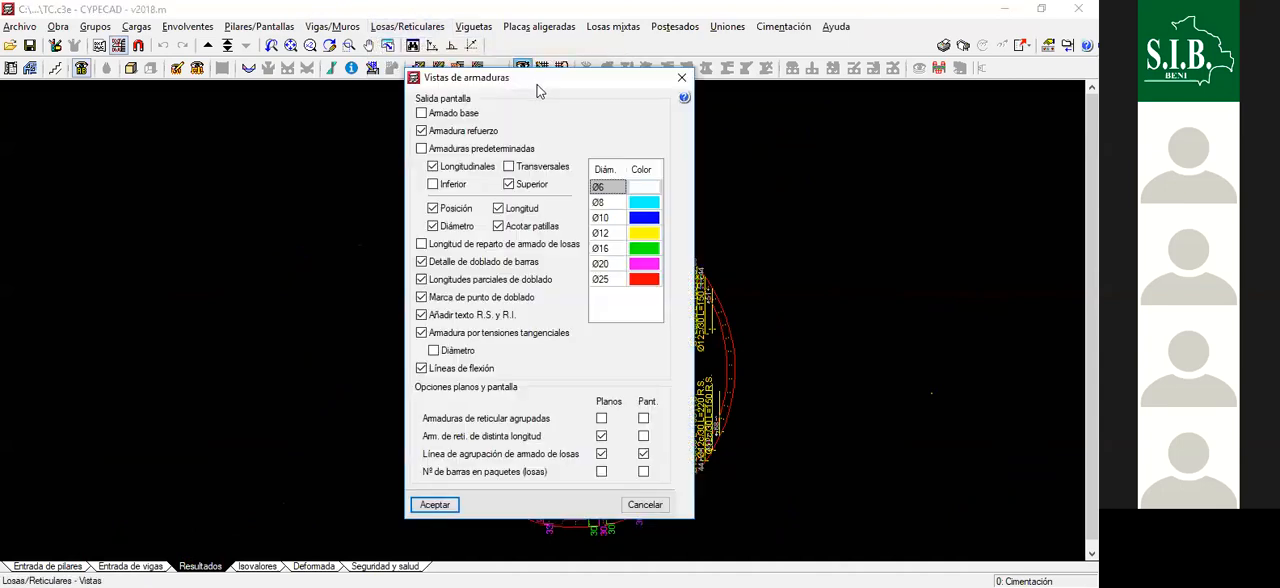
drag(534, 88, 864, 109)
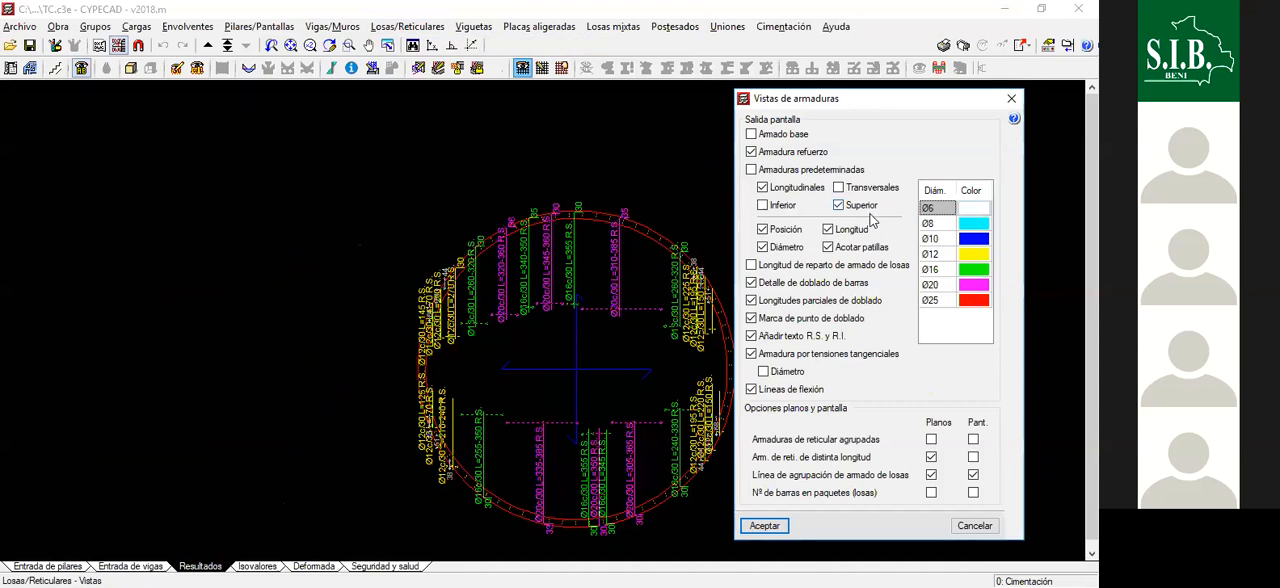
click(840, 188)
click(763, 188)
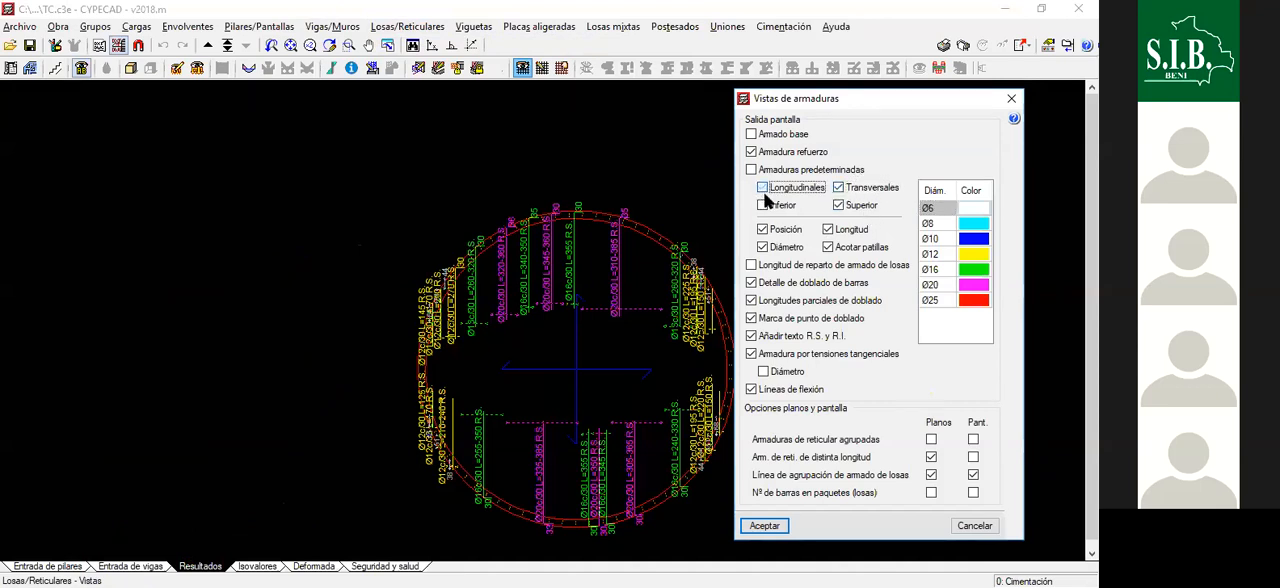
click(760, 525)
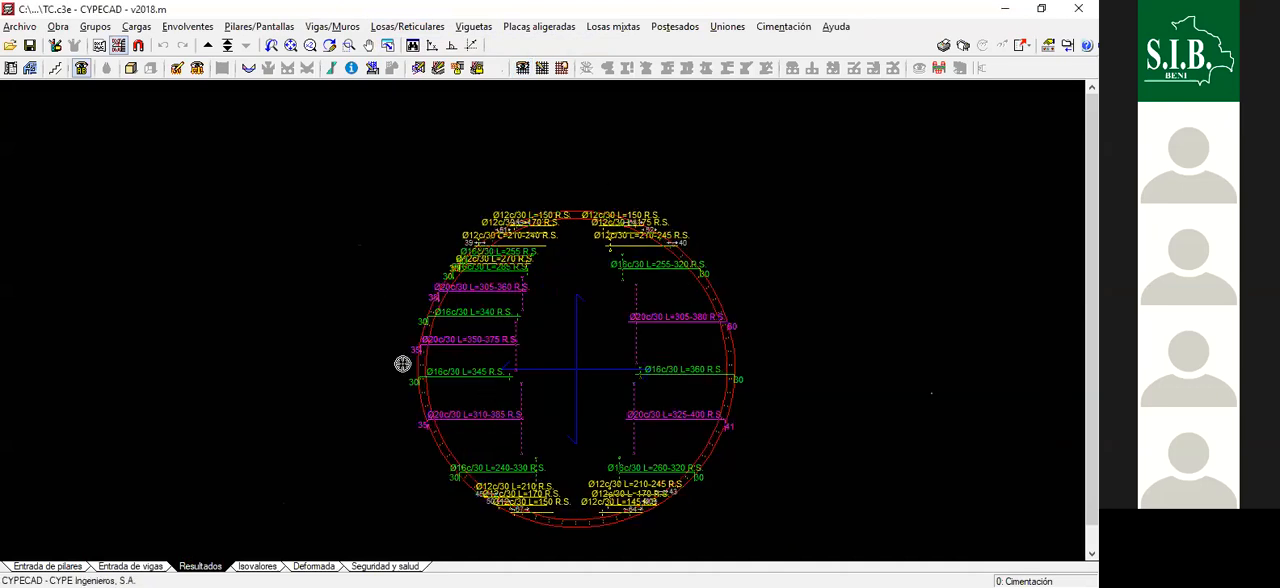
- Examine the transverse top reinforcement of the foundation slab and its bar labels
scroll(520, 302, up, 1)
scroll(520, 300, up, 1)
scroll(516, 245, down, 1)
scroll(577, 282, down, 2)
scroll(618, 258, up, 2)
scroll(430, 242, down, 2)
scroll(505, 254, up, 1)
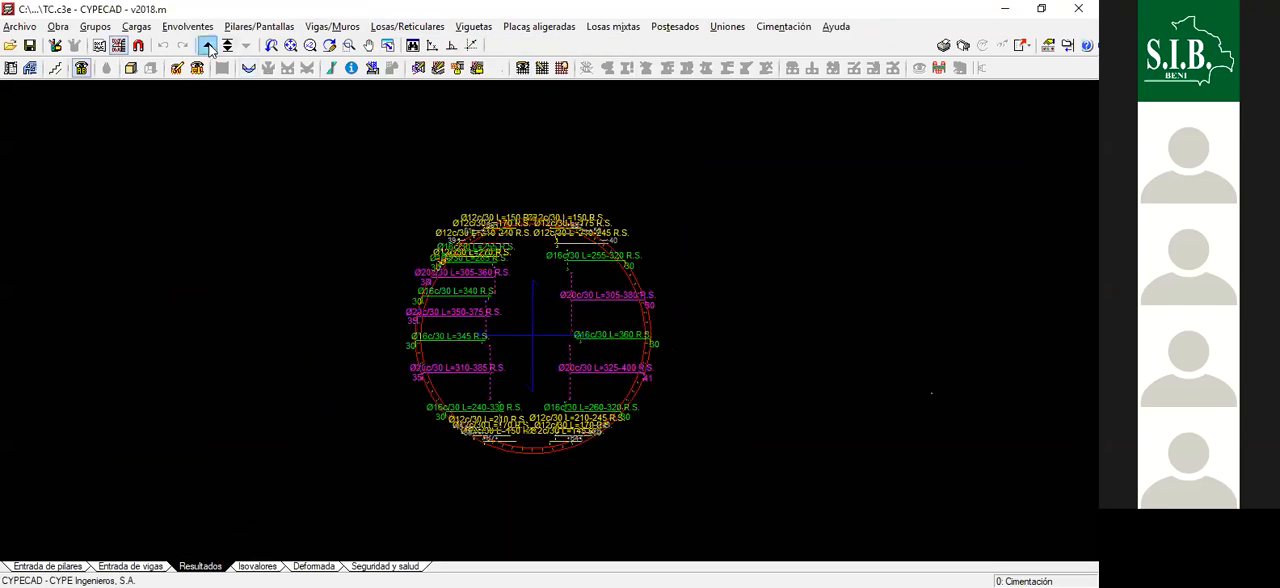
- Set the slab reinforcement view to show Inferior instead of Superior for the transverse bars
click(407, 26)
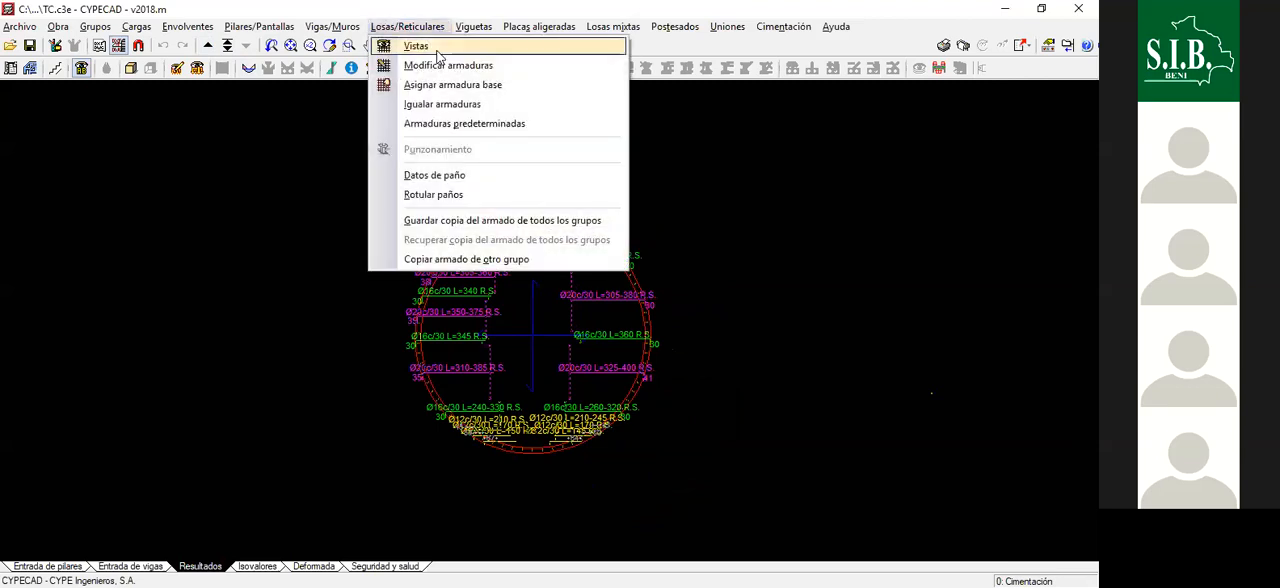
click(420, 45)
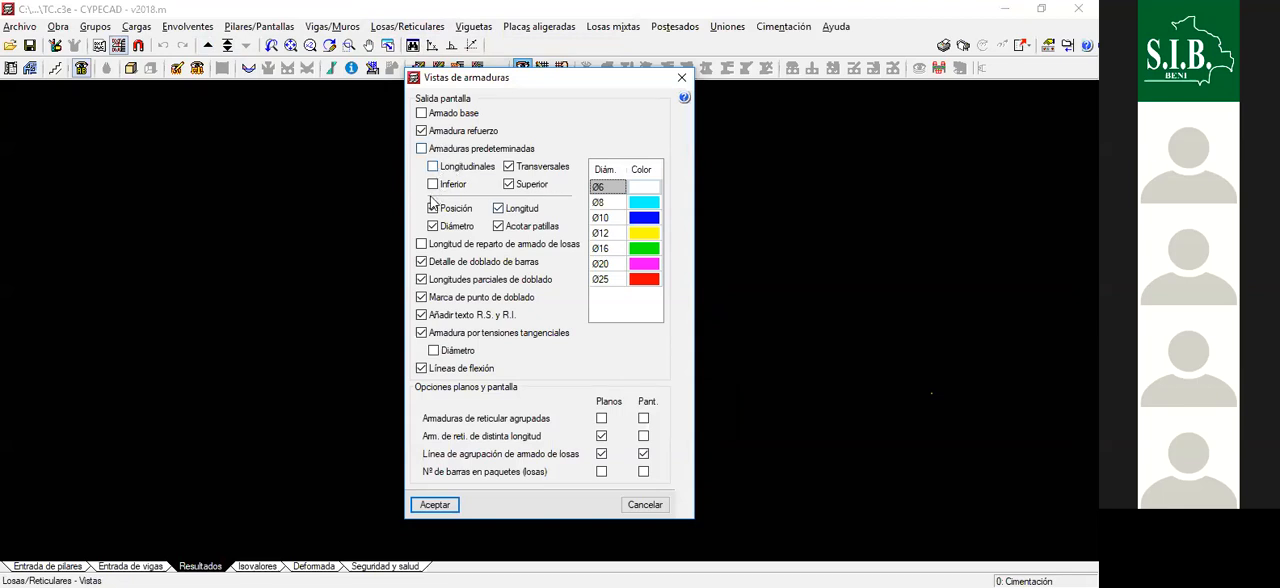
click(434, 185)
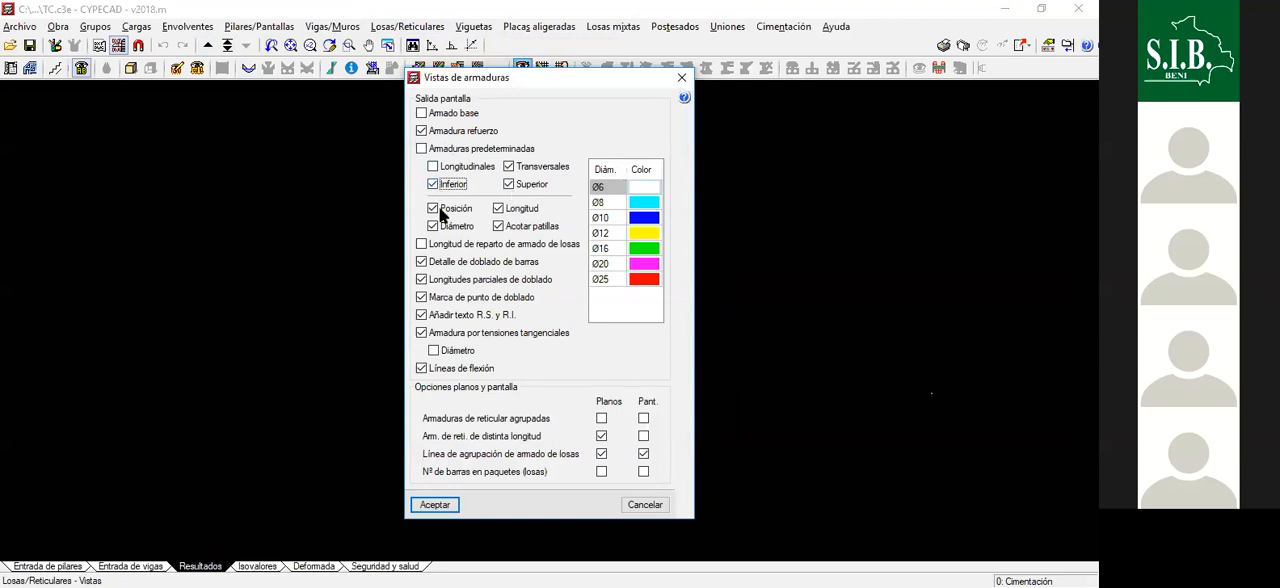
click(511, 185)
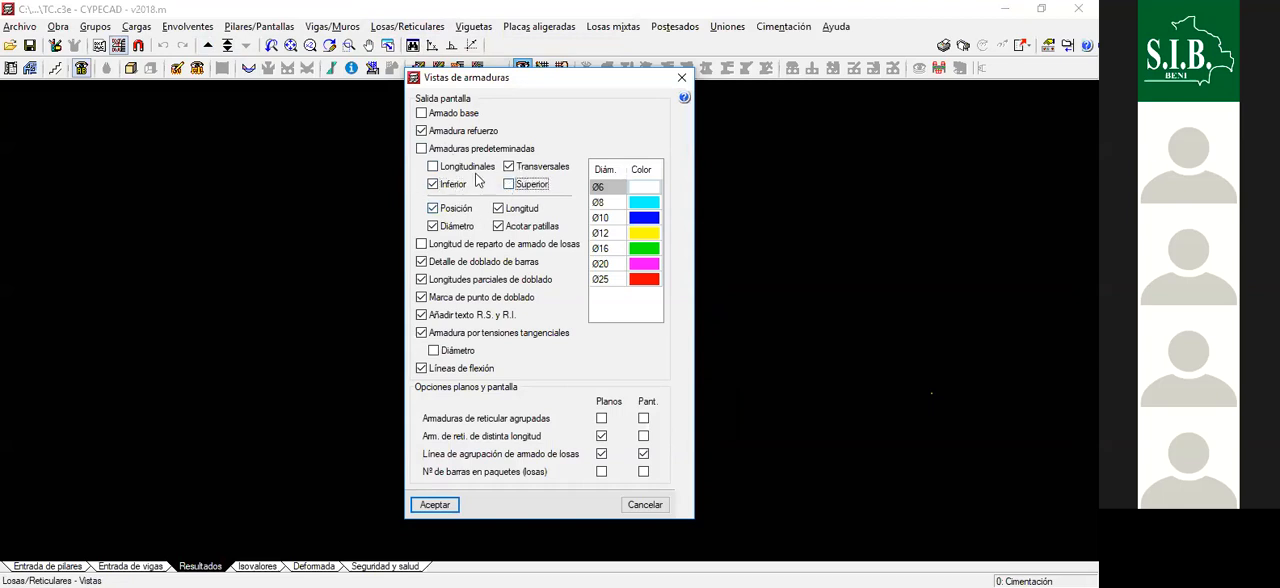
click(435, 505)
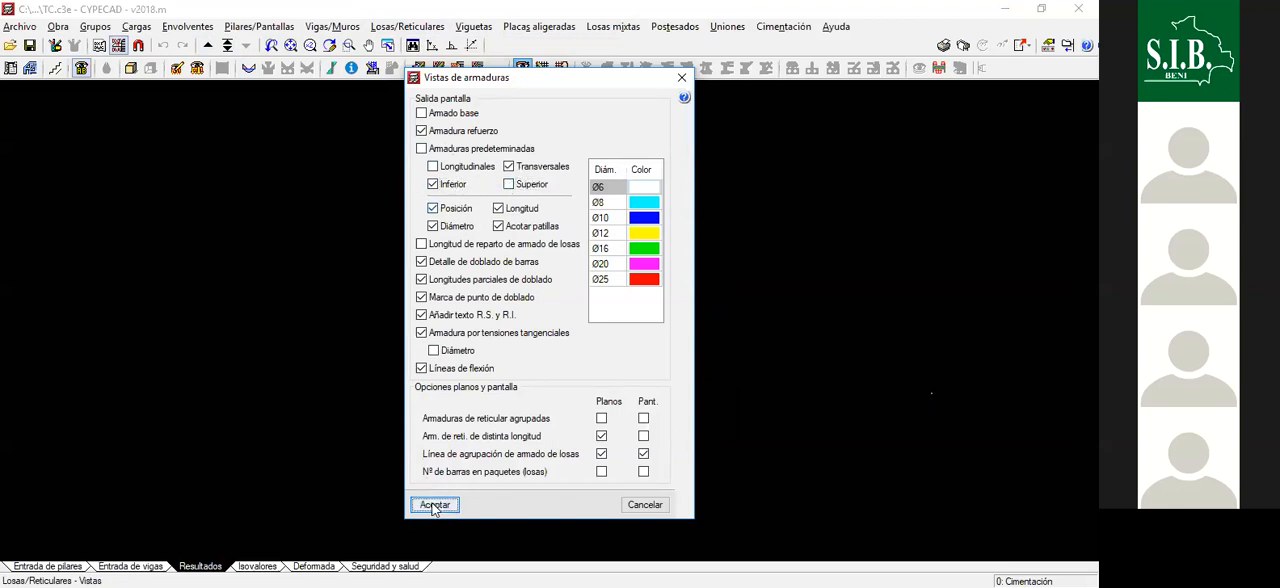
- Examine the transverse bottom reinforcement across the foundation slab, checking the bar diameters, spacings, lengths and end offsets
scroll(515, 378, up, 1)
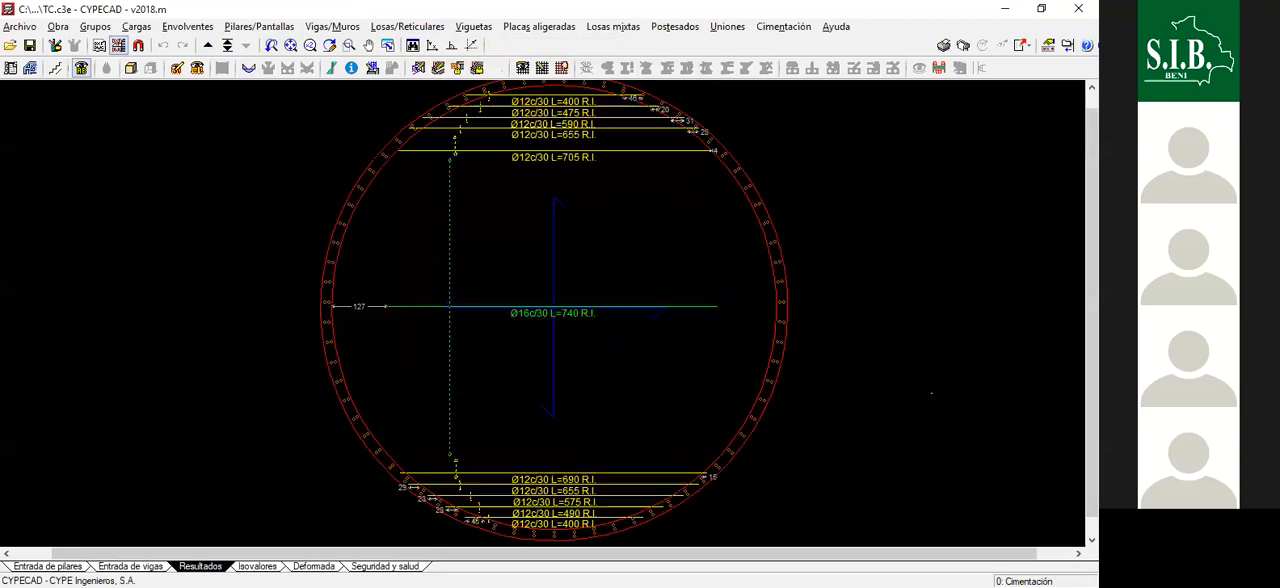
scroll(523, 326, down, 1)
scroll(544, 302, up, 1)
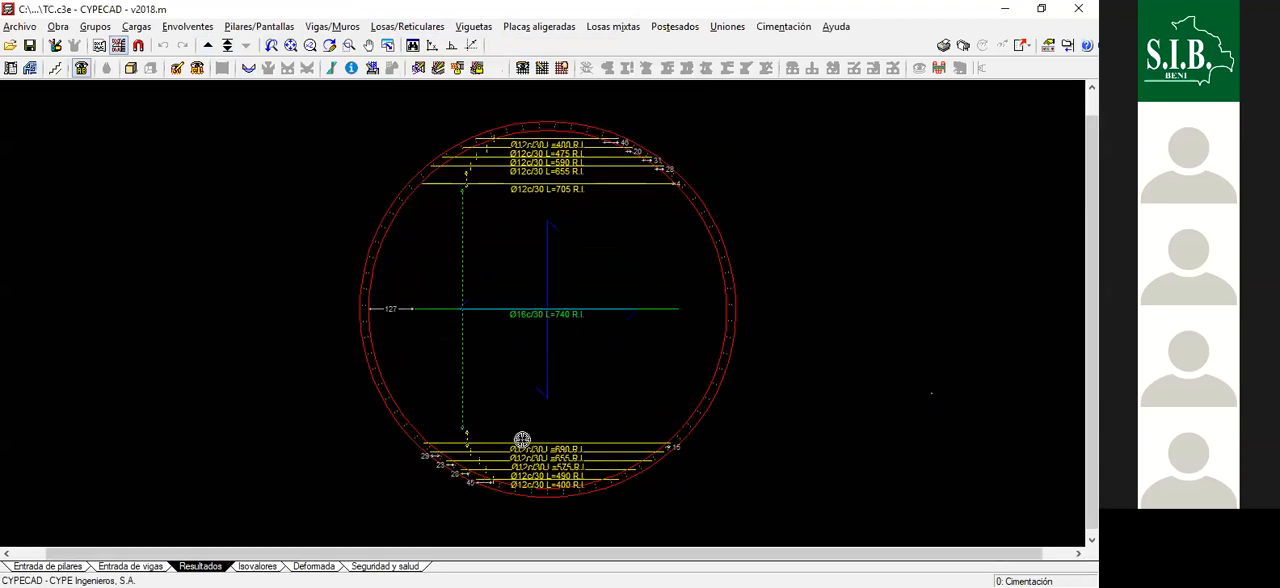
scroll(525, 327, up, 3)
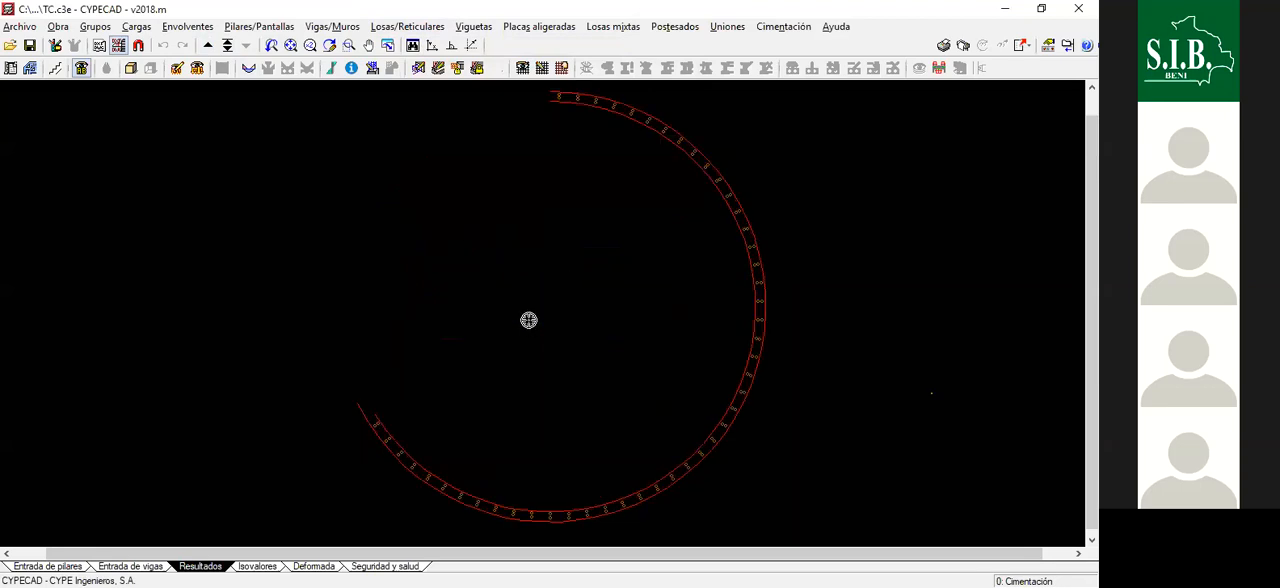
scroll(551, 328, down, 5)
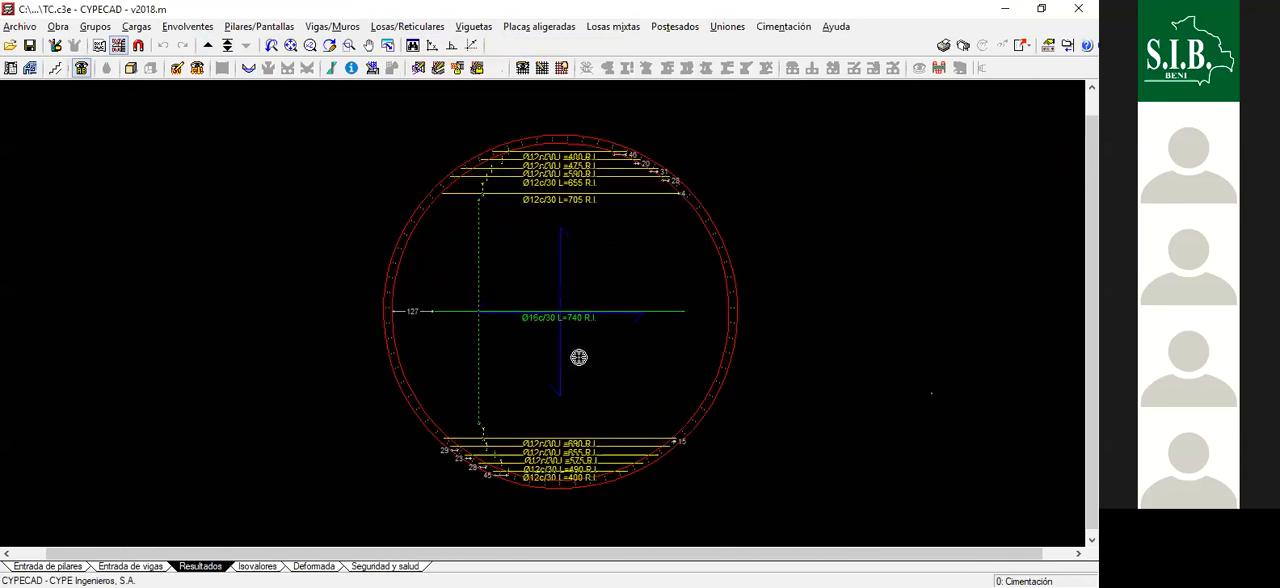
scroll(557, 177, up, 3)
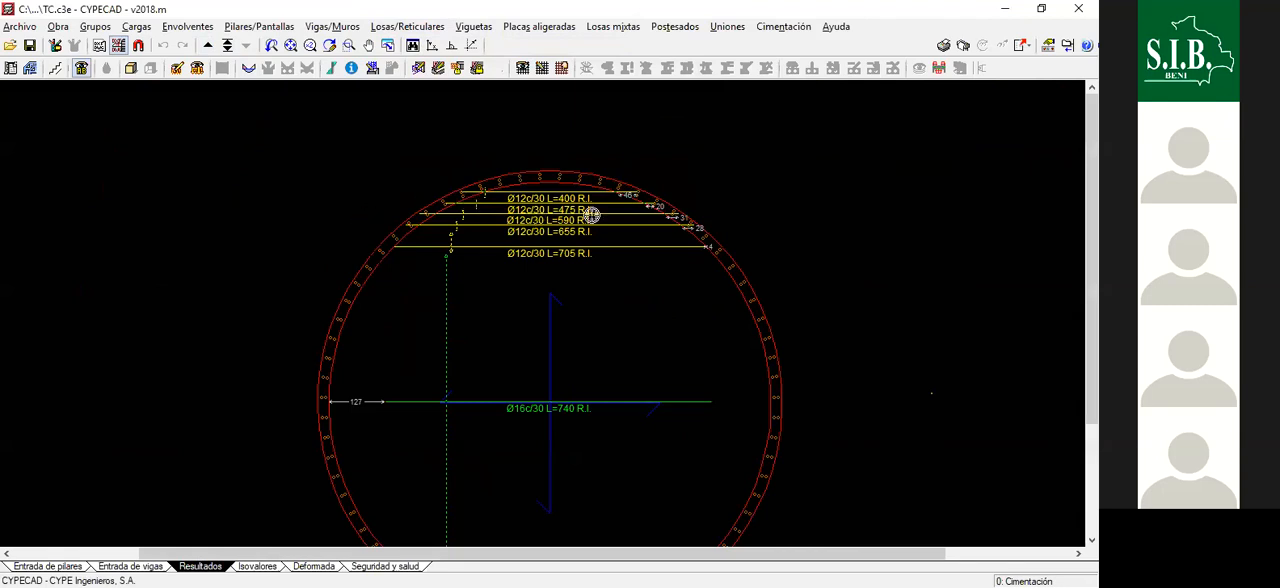
scroll(625, 270, down, 2)
scroll(537, 225, down, 2)
scroll(554, 365, up, 3)
scroll(554, 366, up, 1)
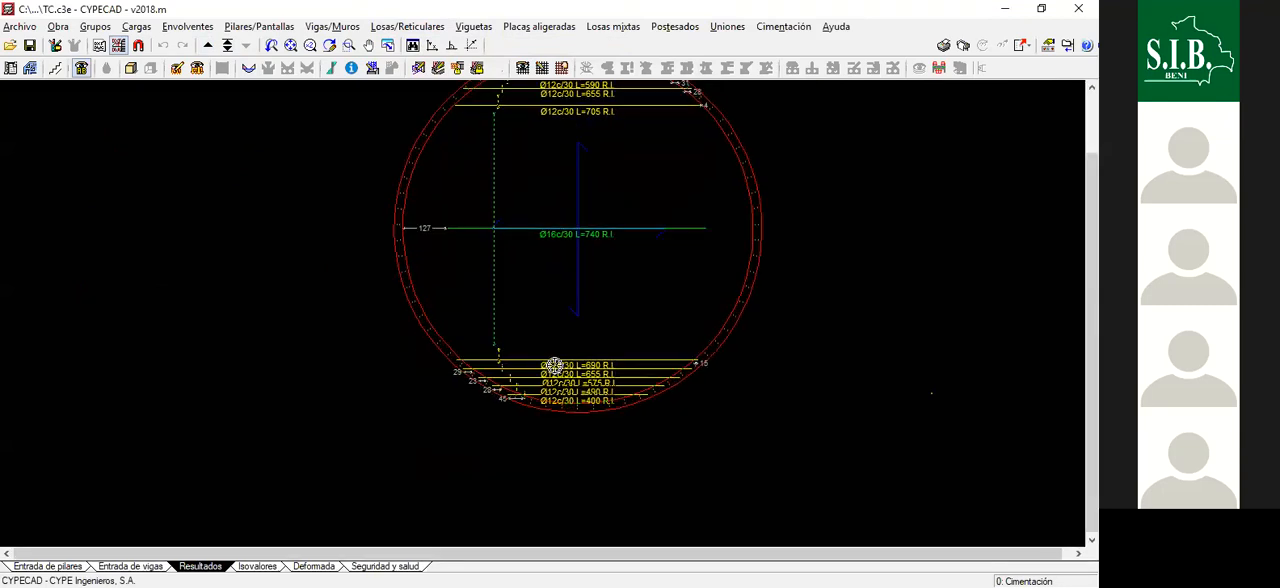
scroll(567, 338, down, 1)
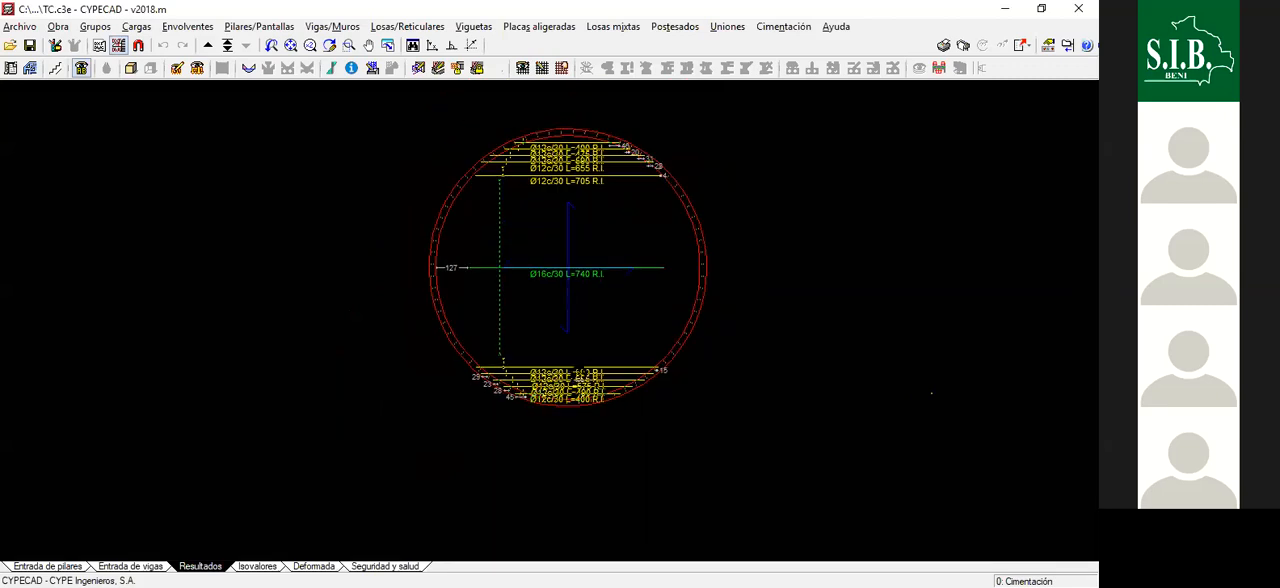
scroll(560, 258, up, 1)
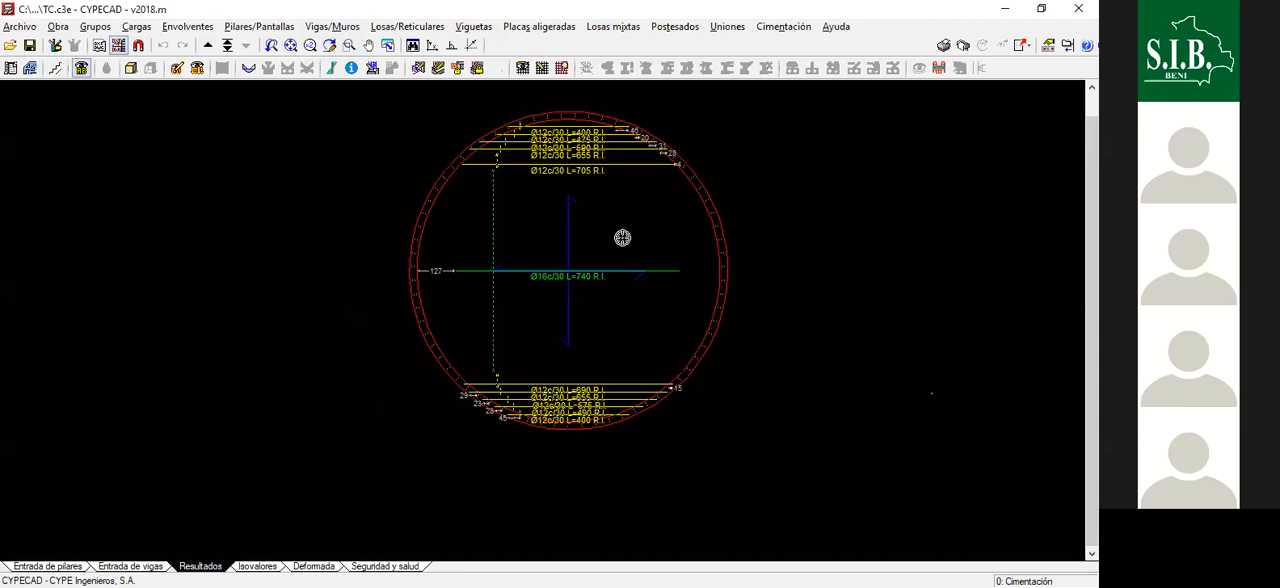
scroll(603, 80, up, 2)
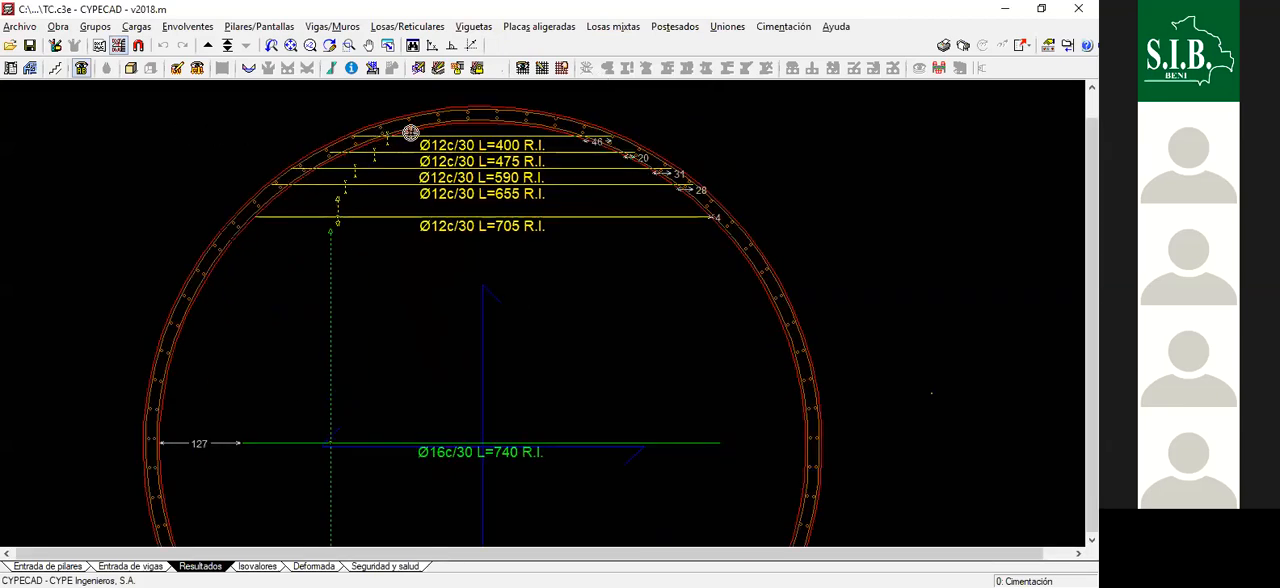
scroll(399, 133, down, 1)
scroll(399, 133, down, 2)
scroll(570, 178, up, 2)
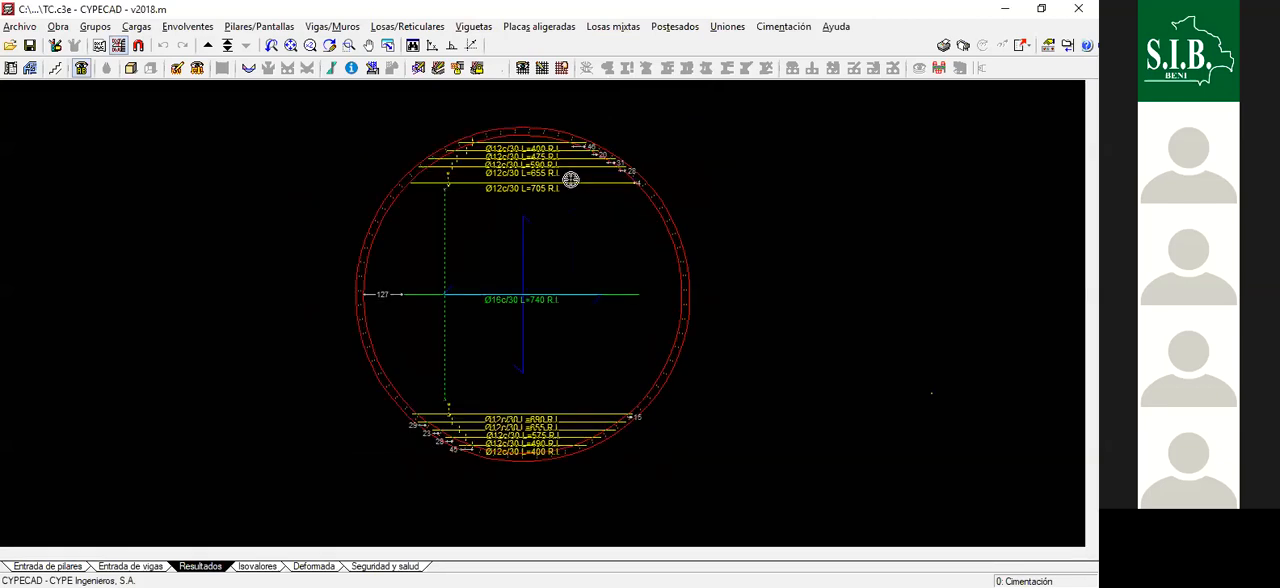
- Examine the short Ø12 transverse bottom bars near the foundation slab's upper edge, comparing their lengths and end offsets
scroll(474, 237, up, 2)
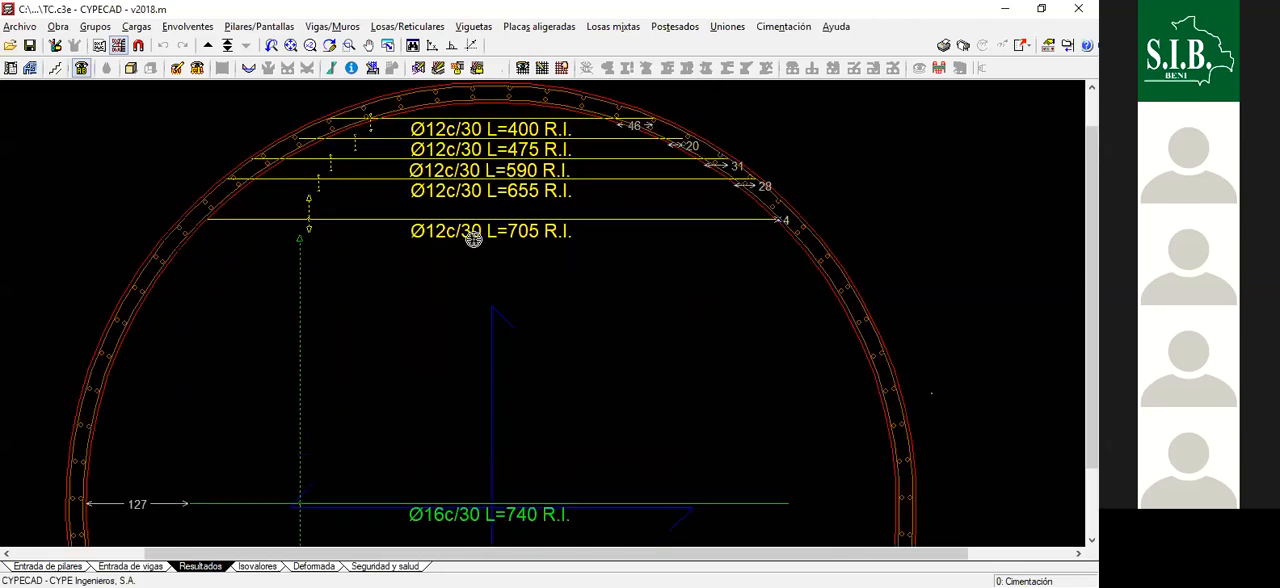
scroll(514, 230, up, 1)
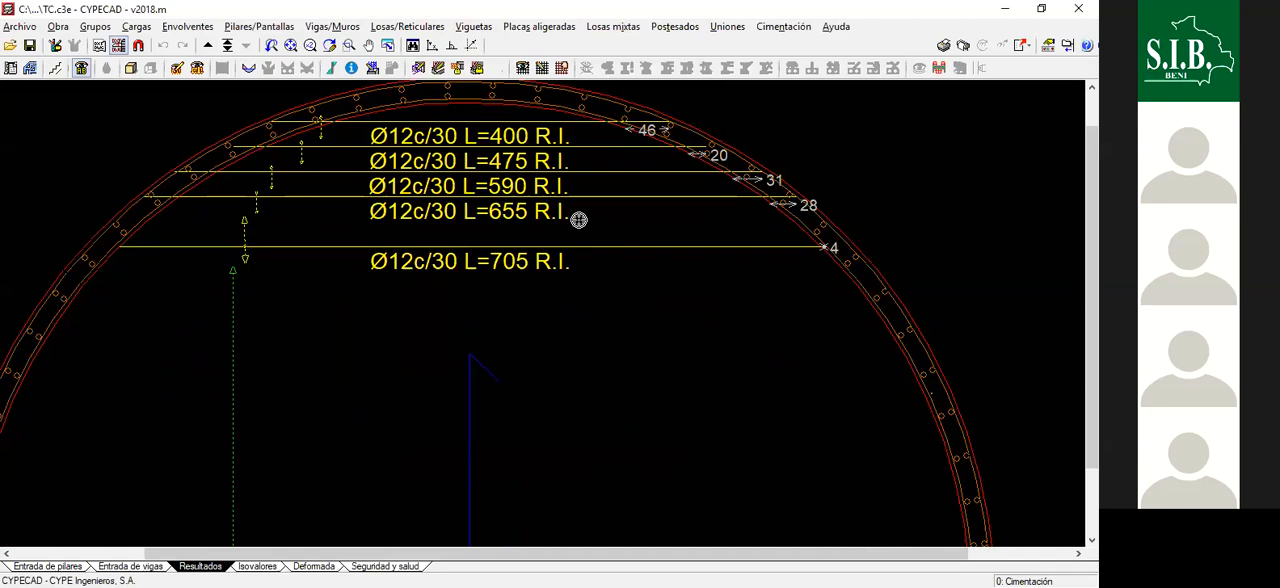
scroll(740, 221, up, 2)
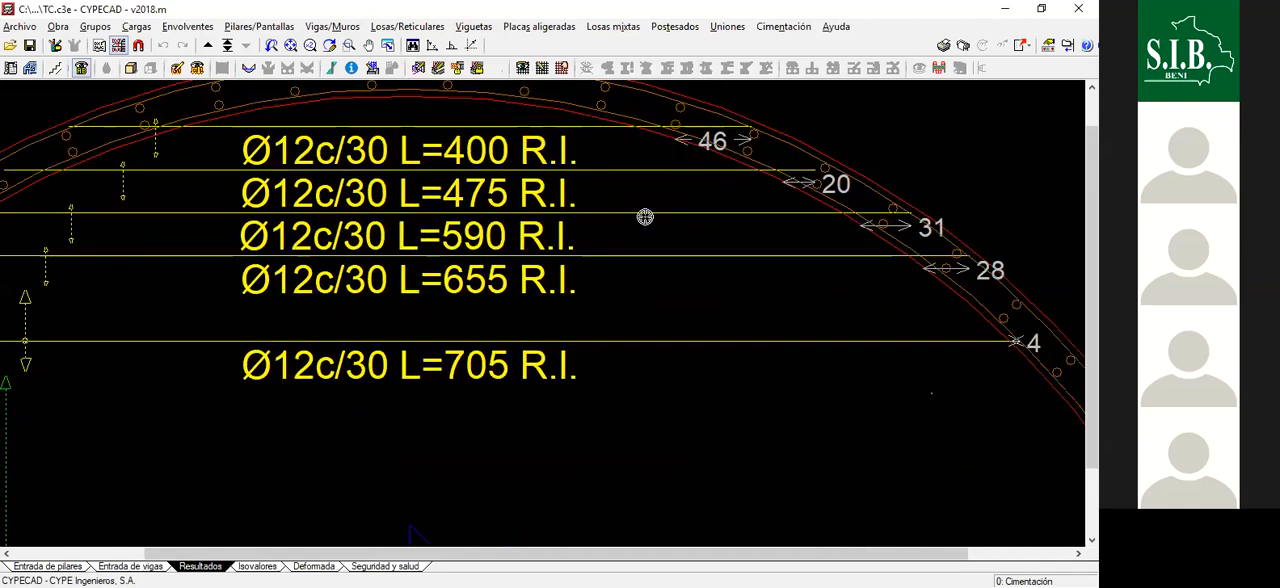
scroll(459, 222, down, 1)
scroll(459, 222, down, 1)
scroll(506, 271, up, 2)
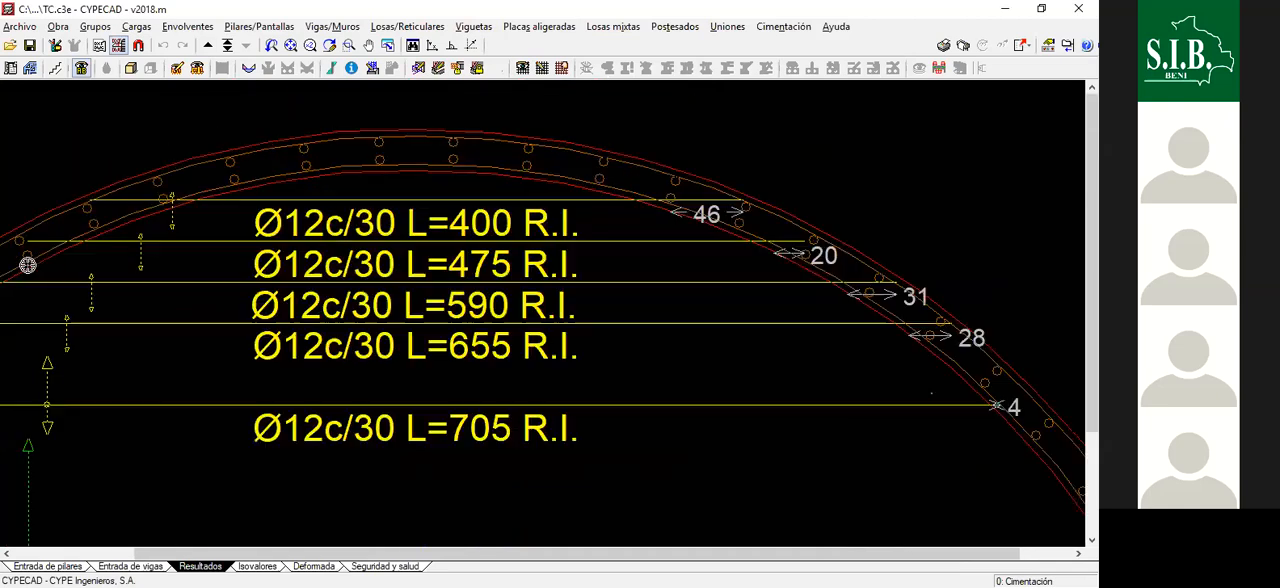
scroll(223, 317, down, 2)
scroll(512, 251, down, 2)
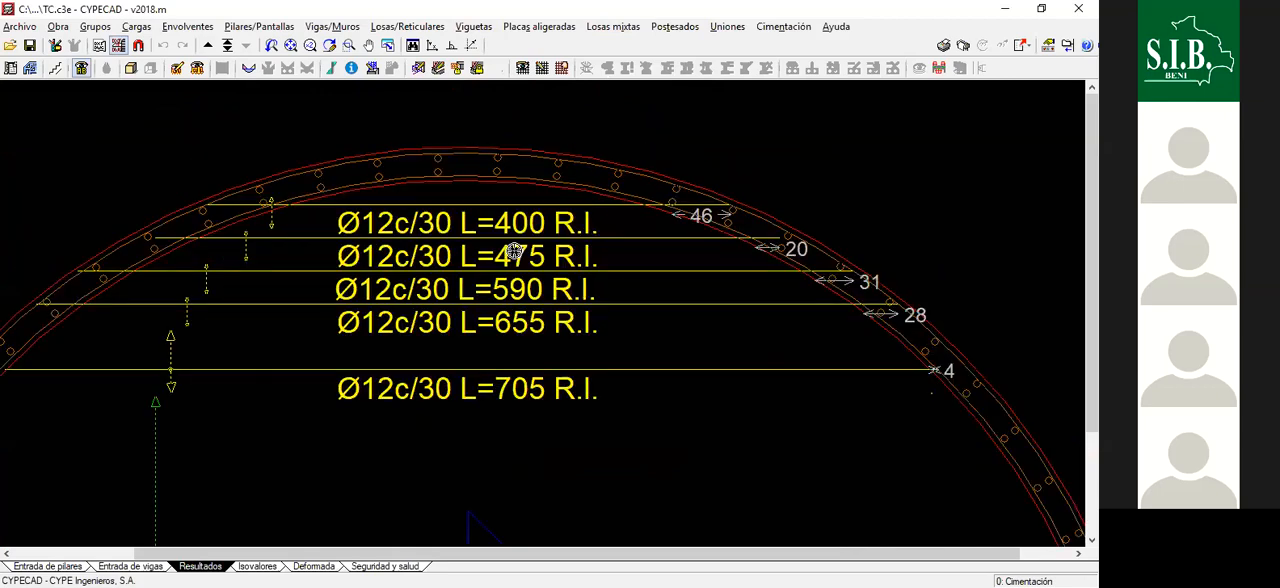
scroll(531, 240, up, 1)
scroll(529, 337, up, 1)
scroll(449, 137, down, 4)
scroll(541, 200, up, 2)
scroll(443, 266, up, 1)
scroll(357, 154, down, 4)
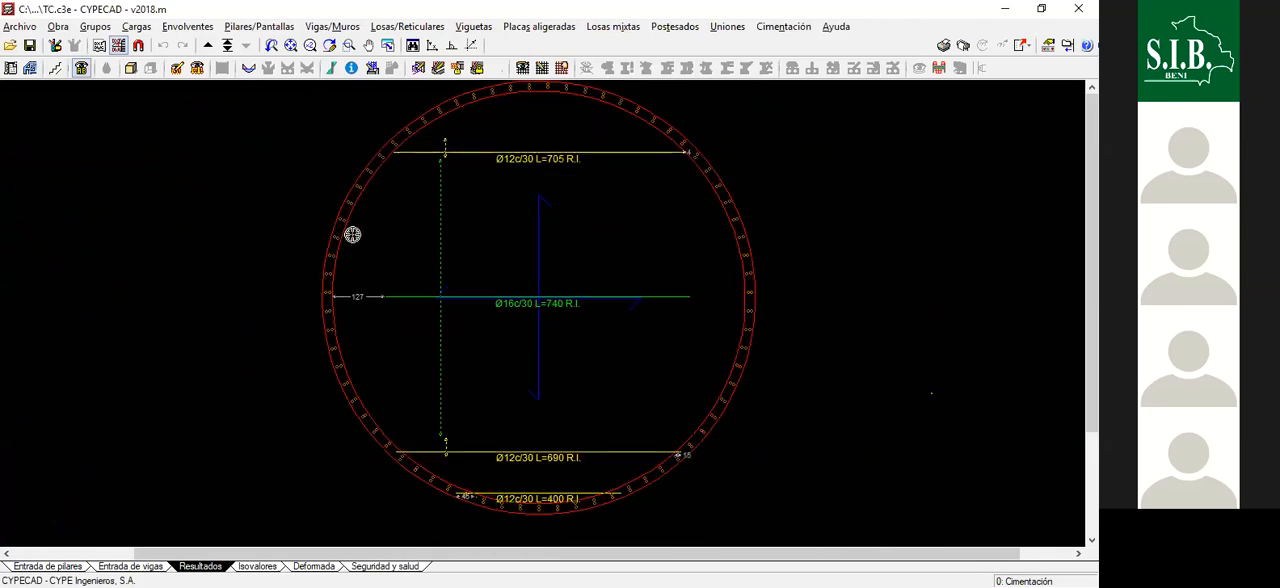
- Set the slab reinforcement view to show Armado base instead of Armadura refuerzo, with Longitudinales, Transversales, Inferior and Superior all enabled
click(407, 26)
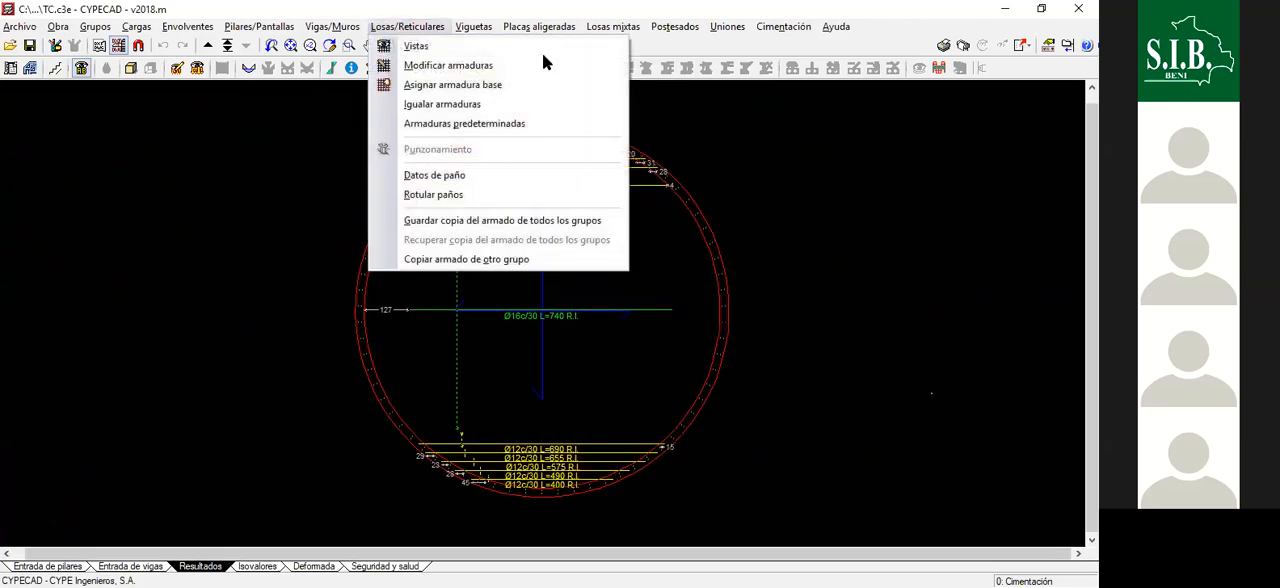
click(416, 47)
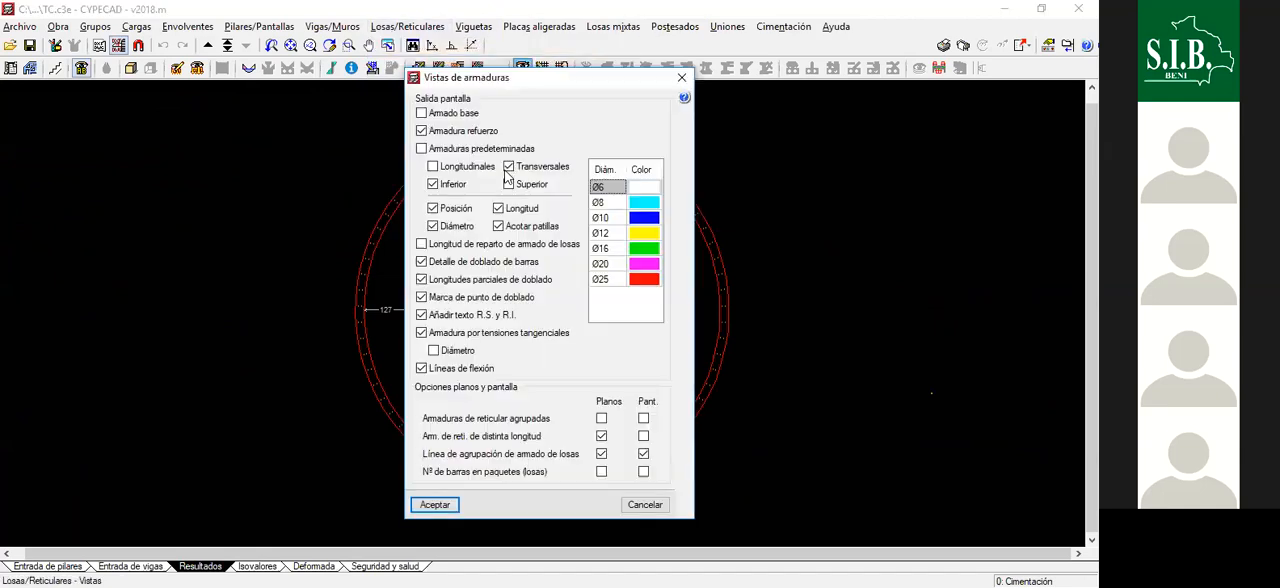
click(421, 131)
click(421, 113)
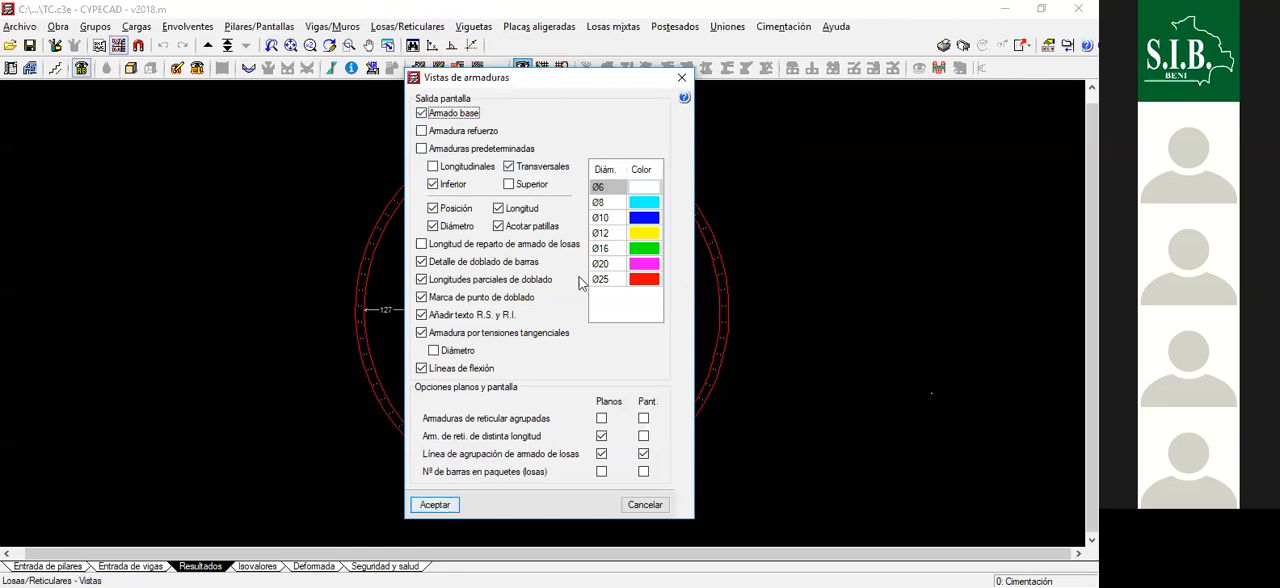
click(433, 167)
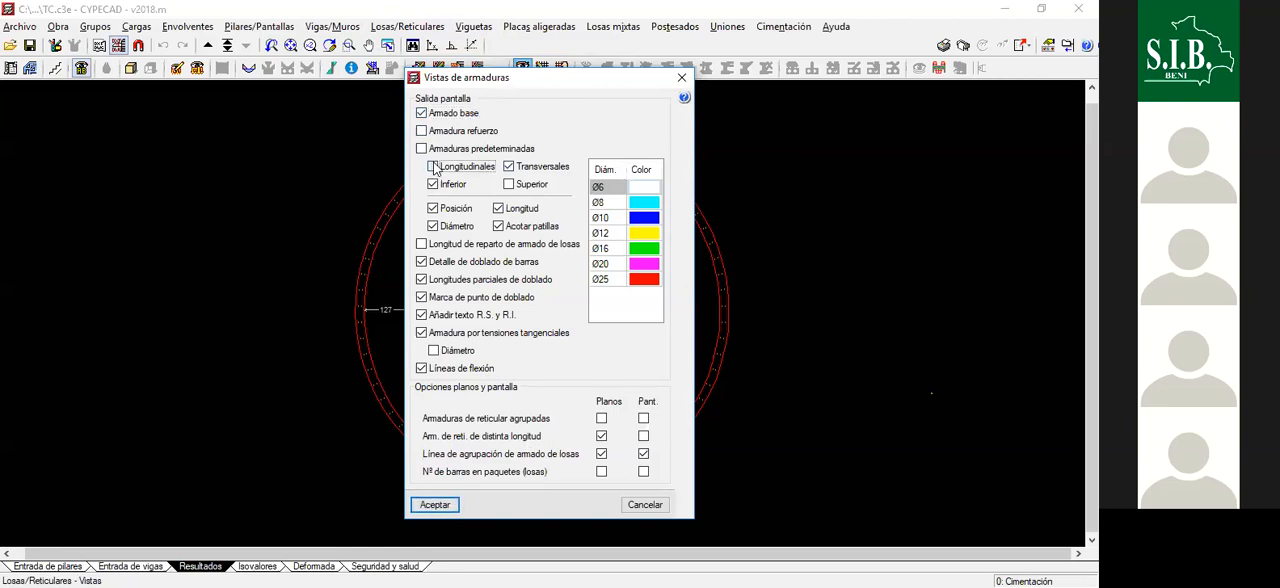
click(509, 185)
click(454, 506)
- Examine the base reinforcement labels at the centre of the foundation slab in both directions
scroll(469, 269, up, 5)
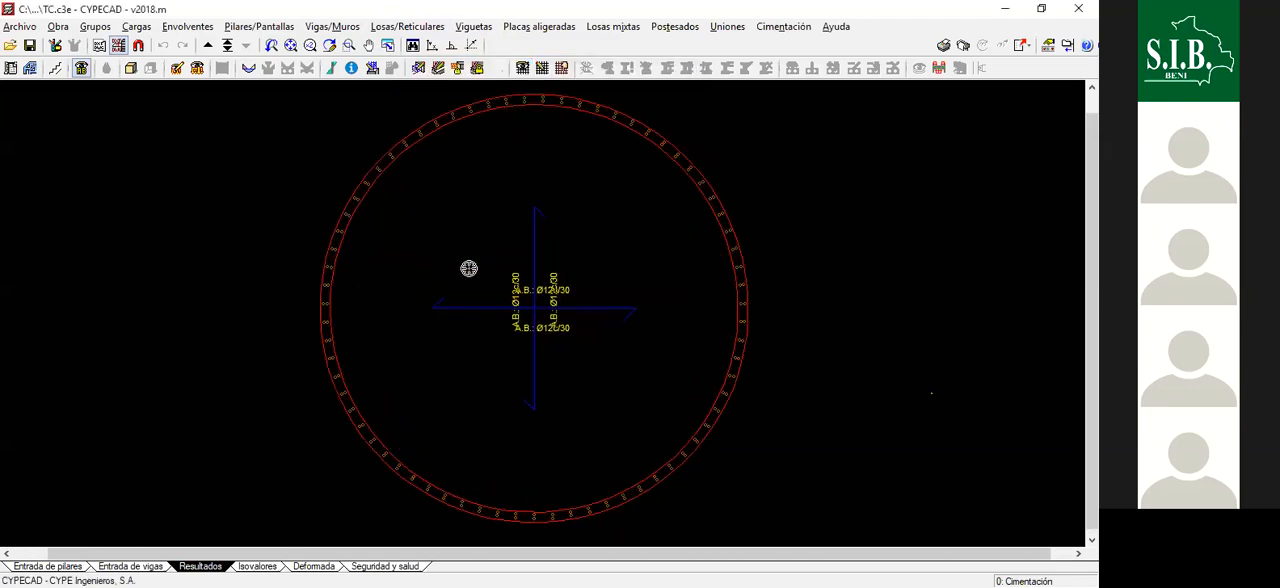
scroll(594, 316, up, 3)
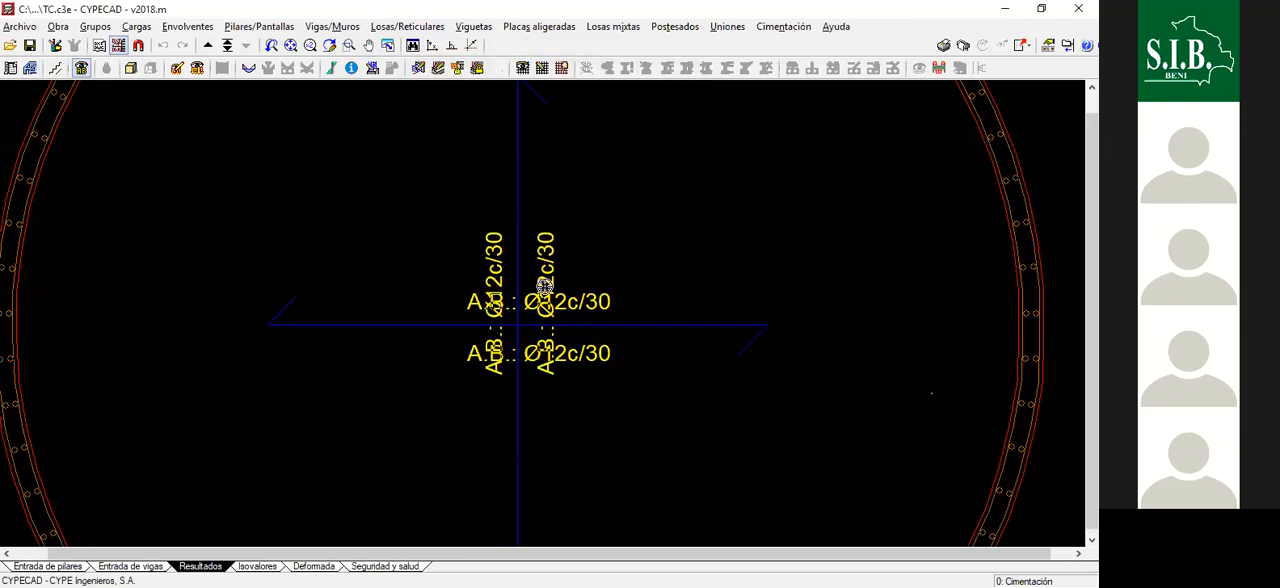
scroll(590, 314, down, 5)
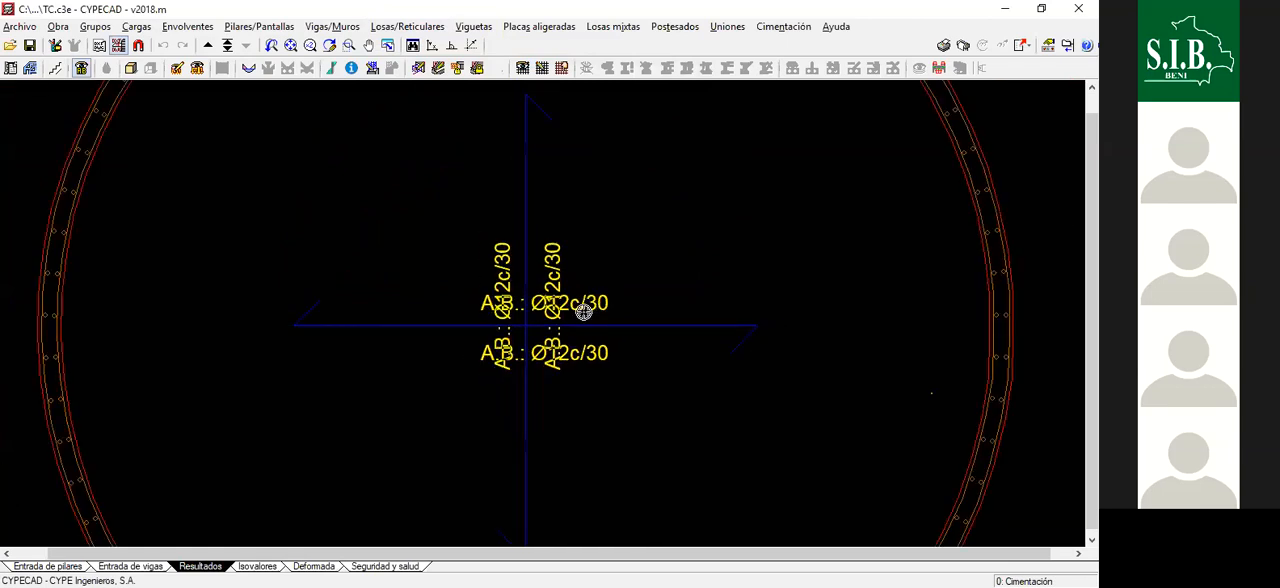
scroll(689, 225, up, 1)
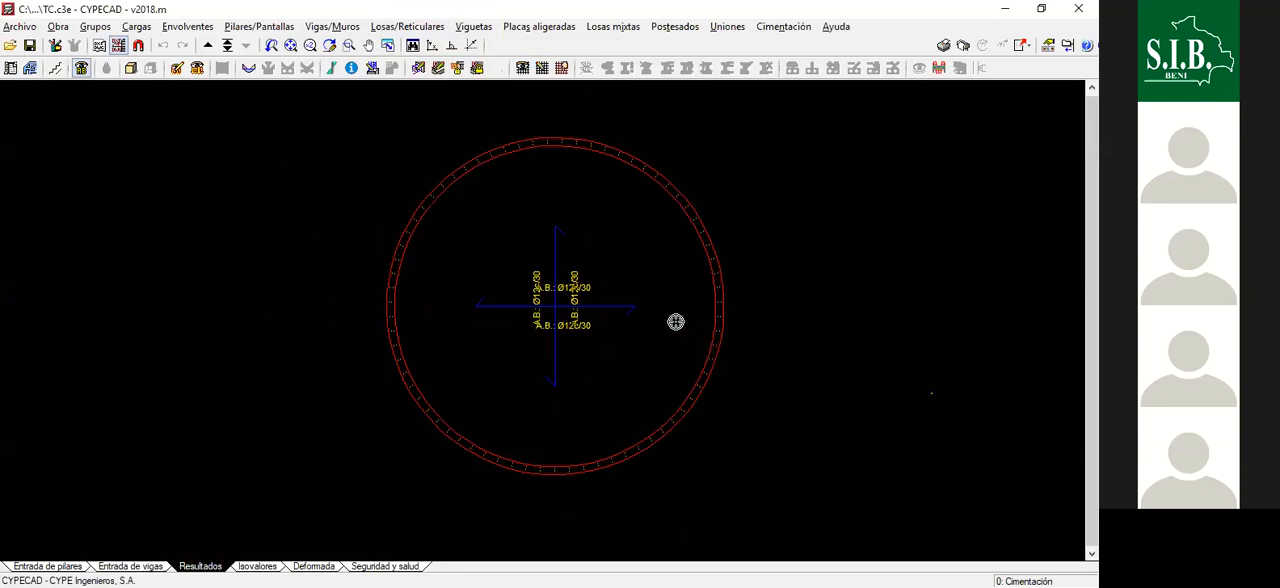
click(420, 28)
click(458, 67)
scroll(560, 238, down, 2)
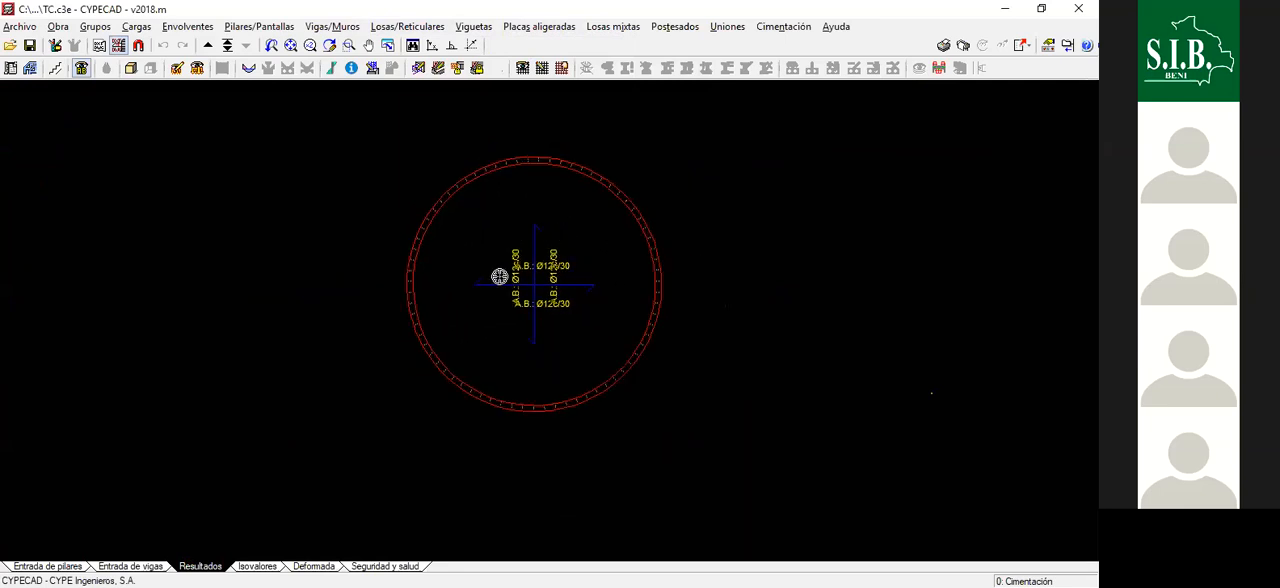
scroll(508, 277, up, 4)
scroll(591, 278, down, 2)
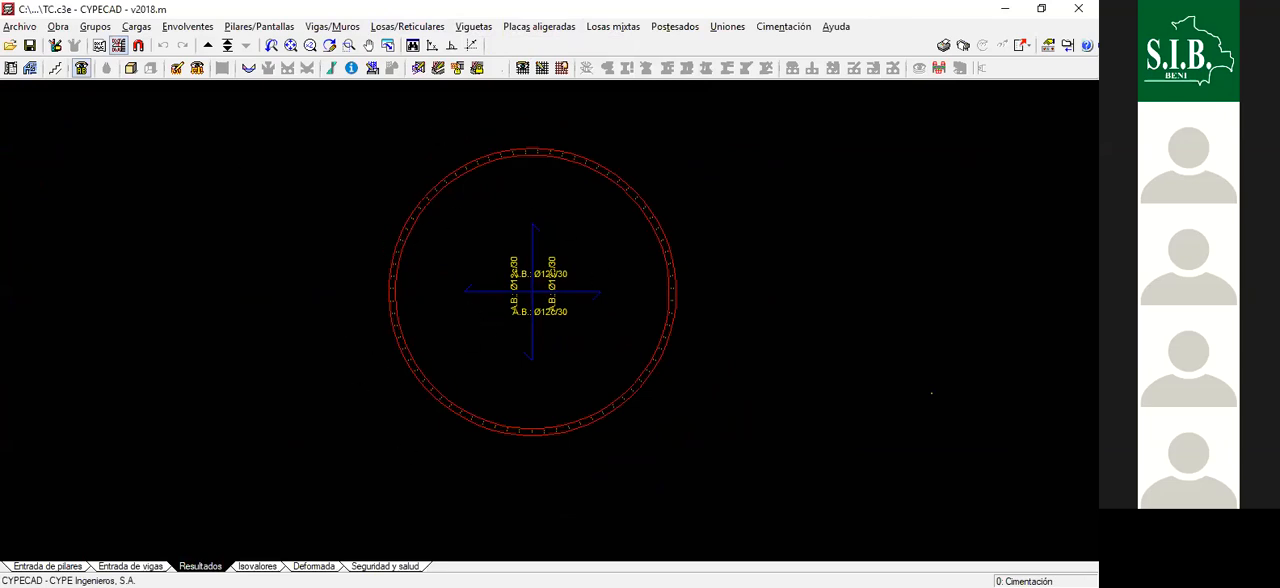
- Display the foundation slab's isovalues for Tensiones sobre el terreno with Tensión máxima selected
click(260, 566)
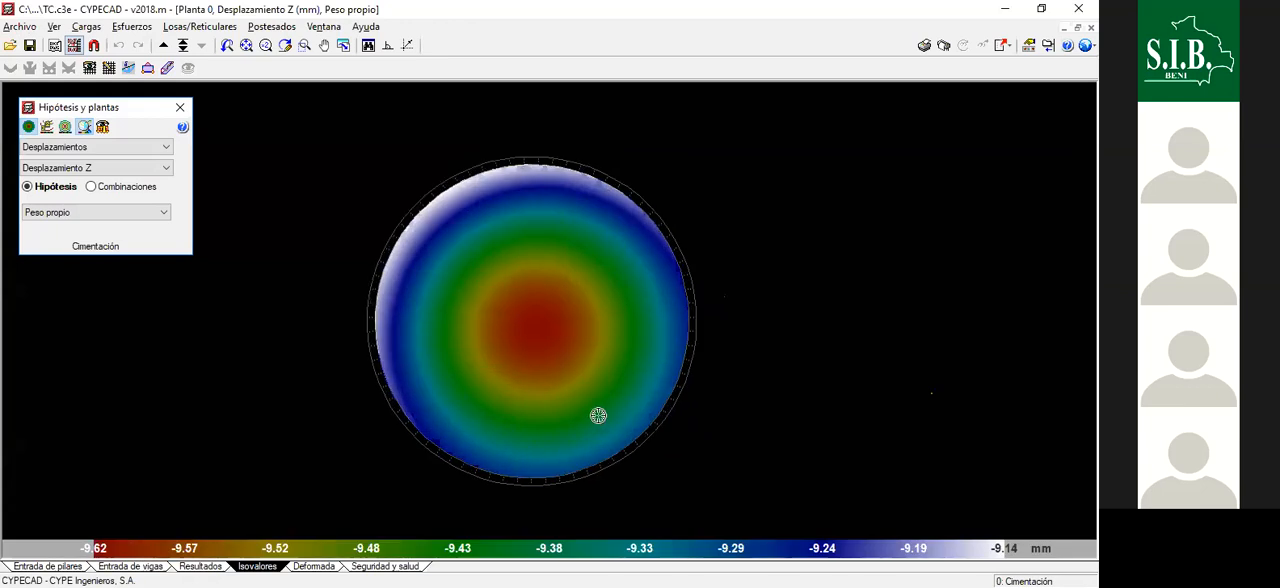
click(121, 147)
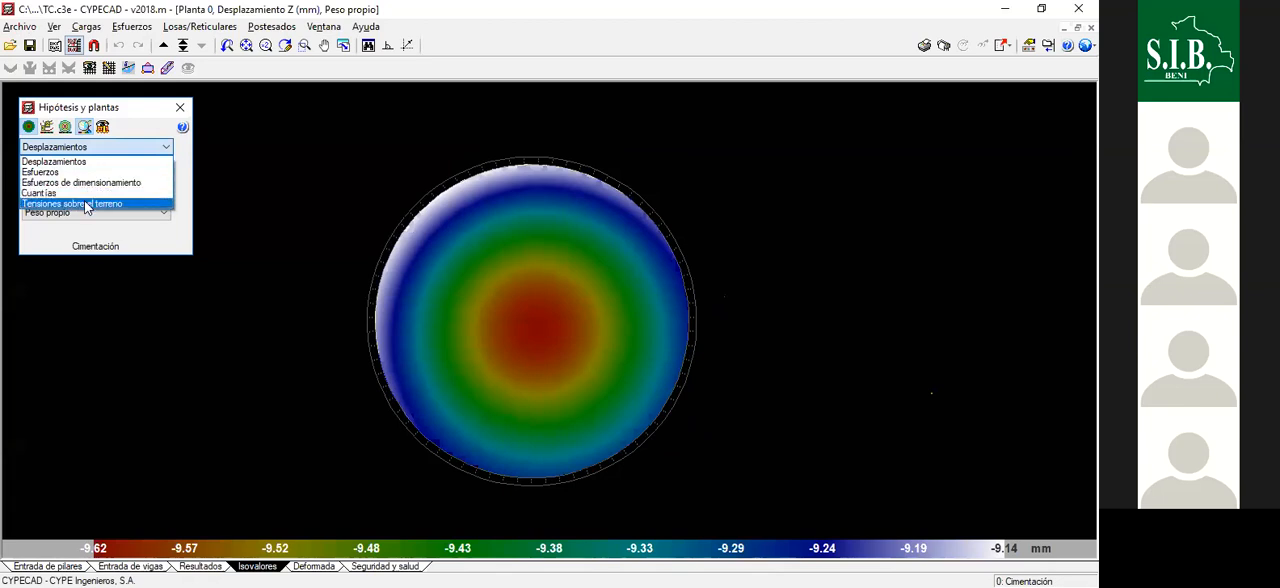
click(67, 204)
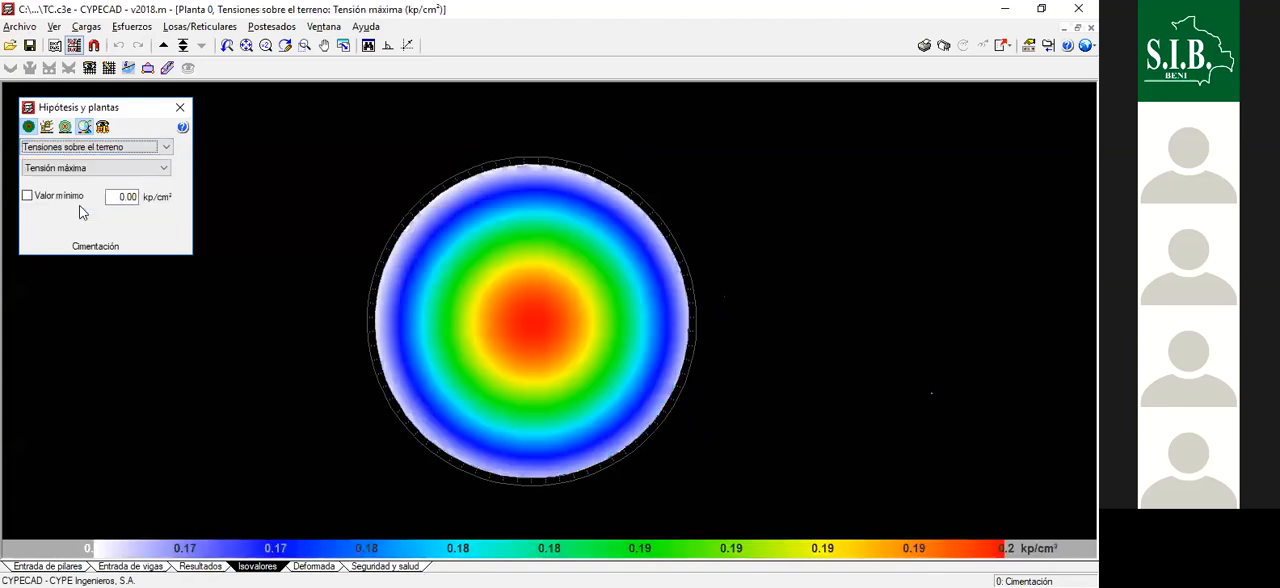
click(64, 170)
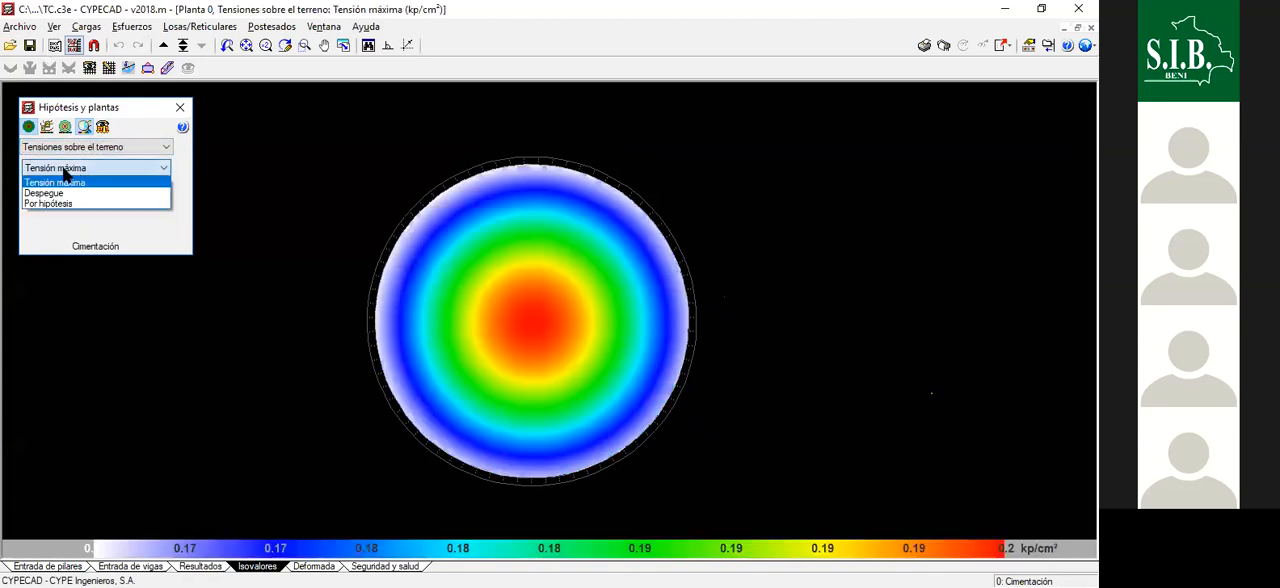
click(80, 181)
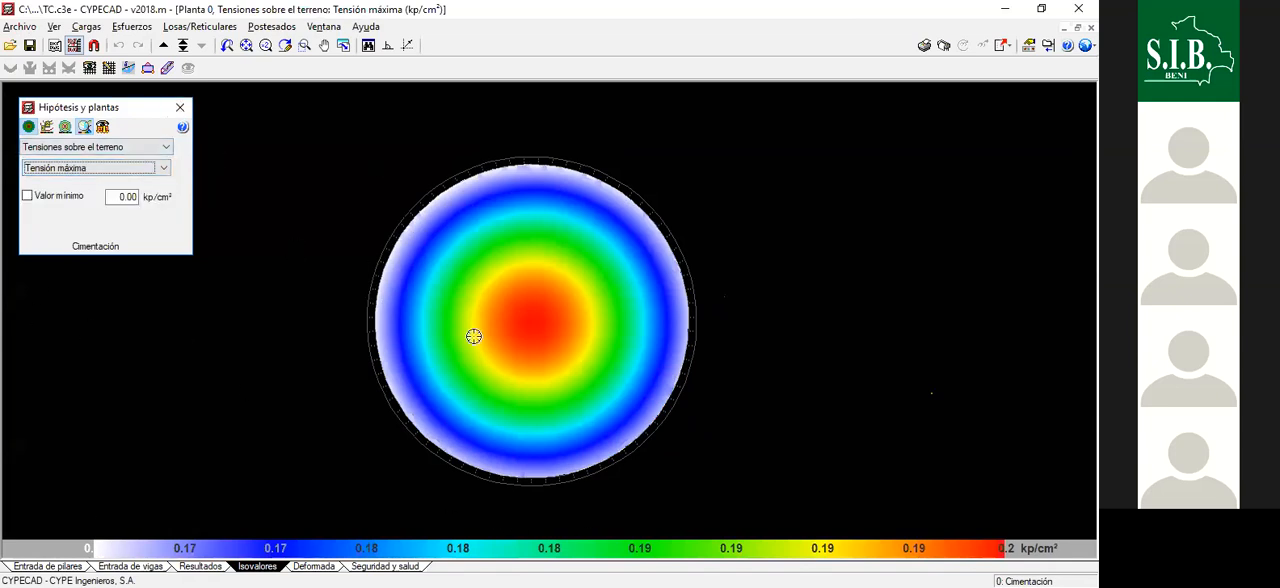
- Examine the maximum soil stress distribution across the slab against the kp/cm² colour scale
scroll(570, 305, down, 1)
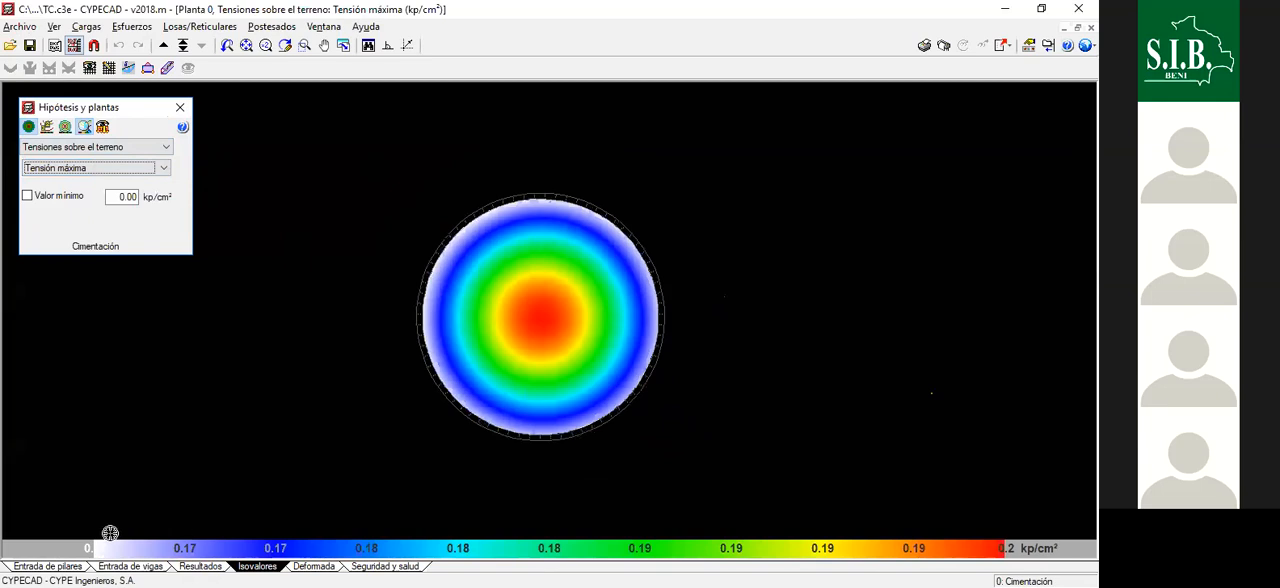
scroll(934, 551, up, 1)
scroll(1012, 550, up, 1)
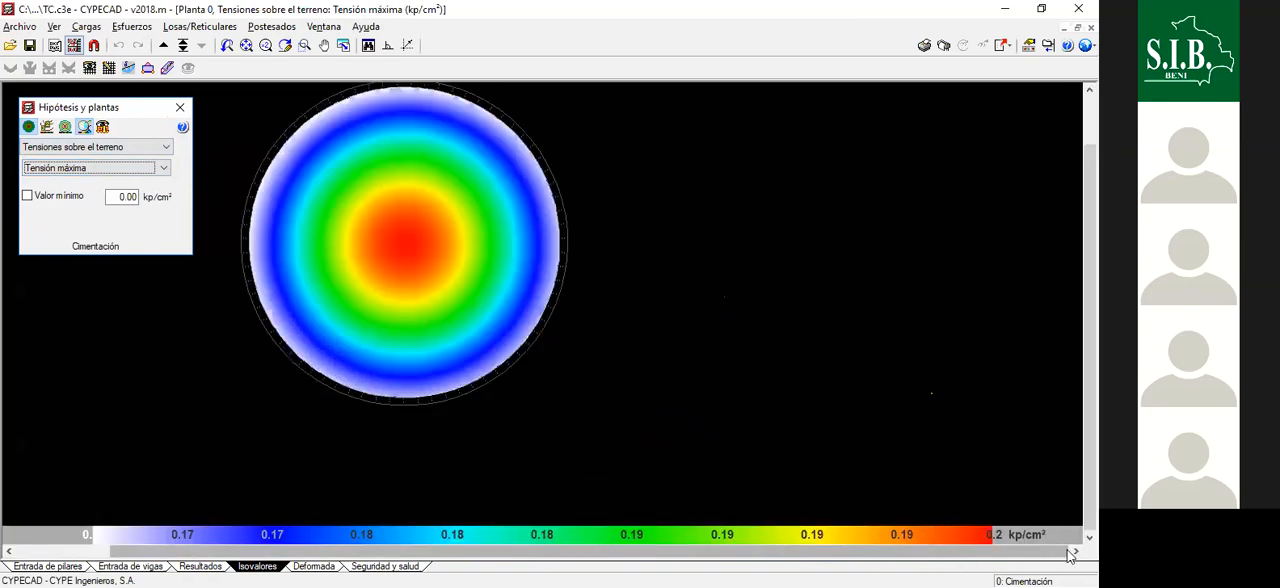
scroll(903, 437, down, 2)
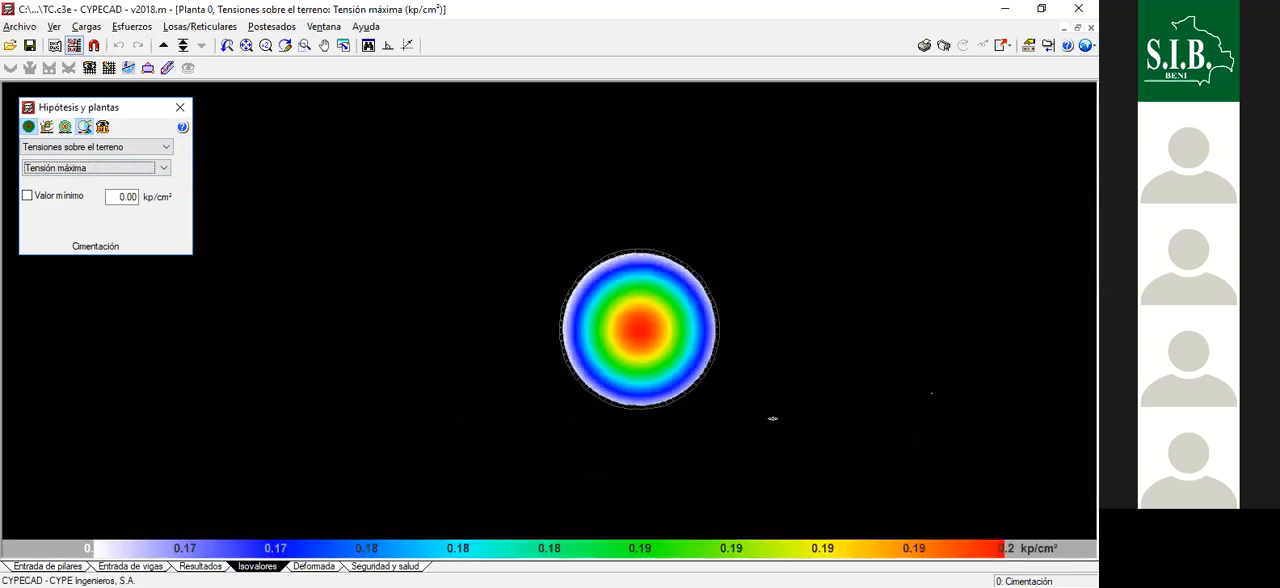
scroll(740, 410, up, 3)
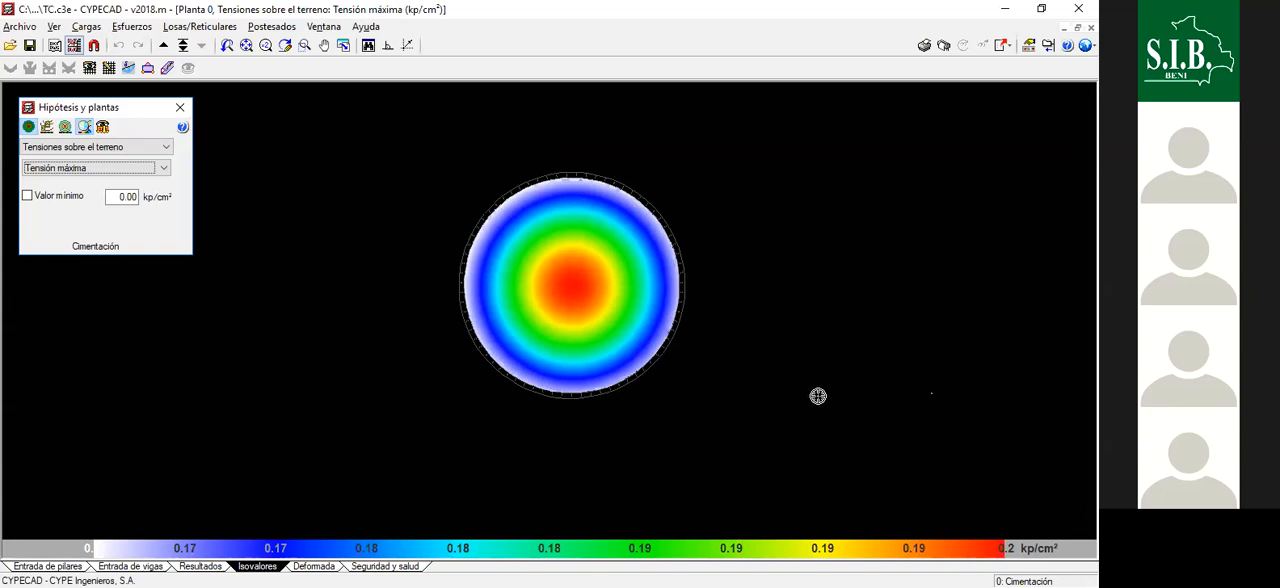
scroll(674, 231, up, 1)
scroll(702, 258, up, 1)
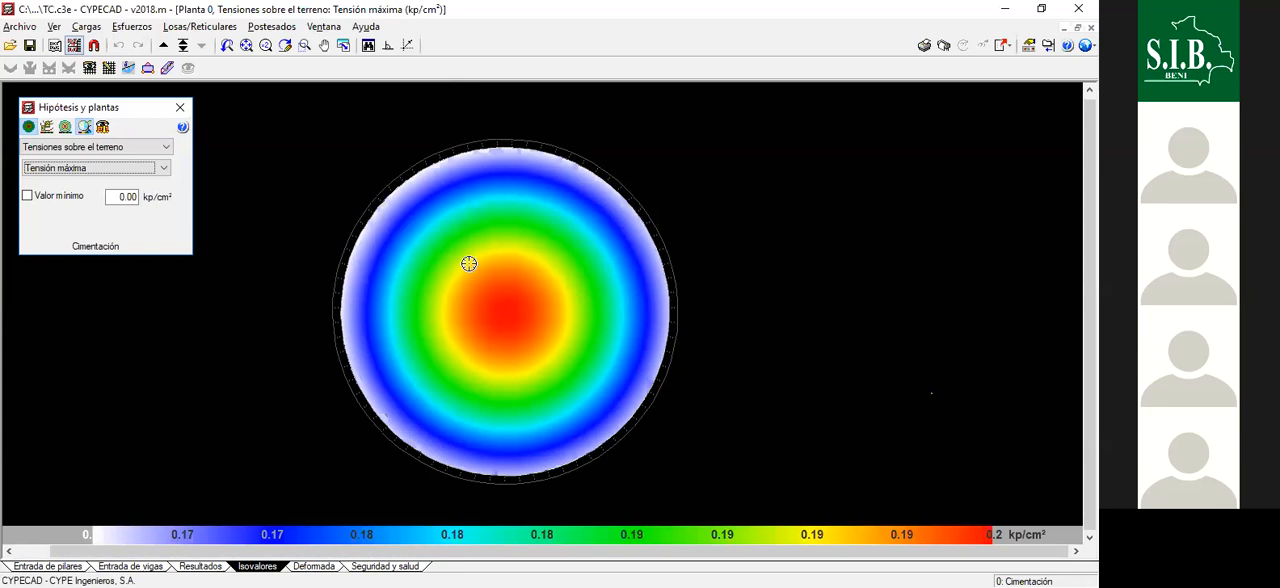
scroll(580, 290, down, 2)
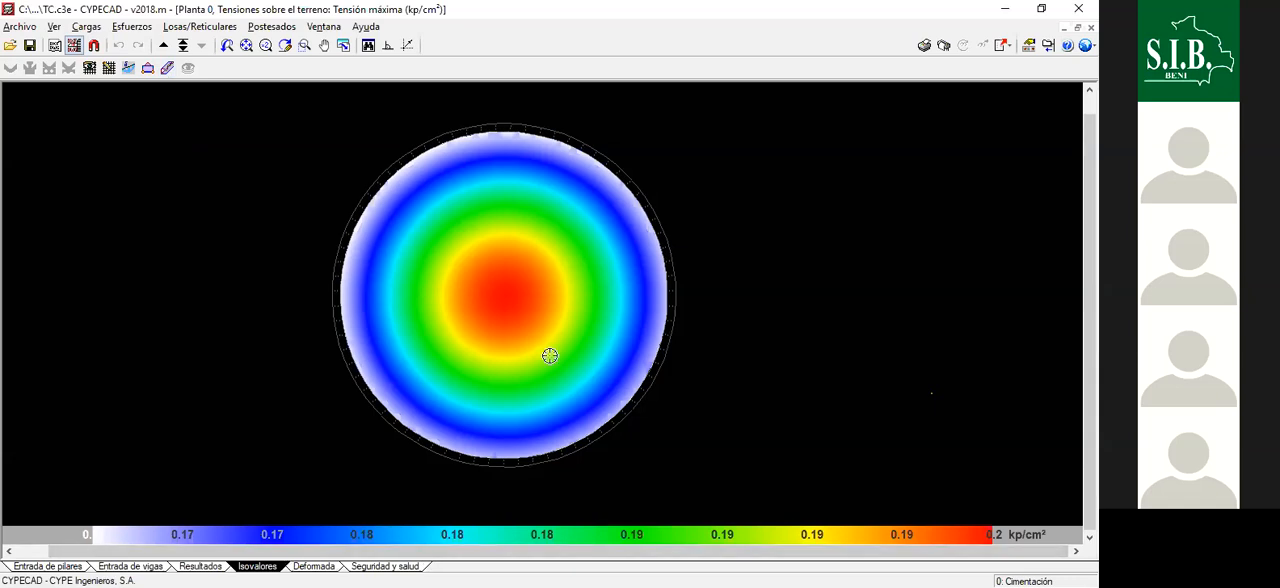
- Display the tank's deformed shape for the load combination PP+CM+Qa
click(314, 566)
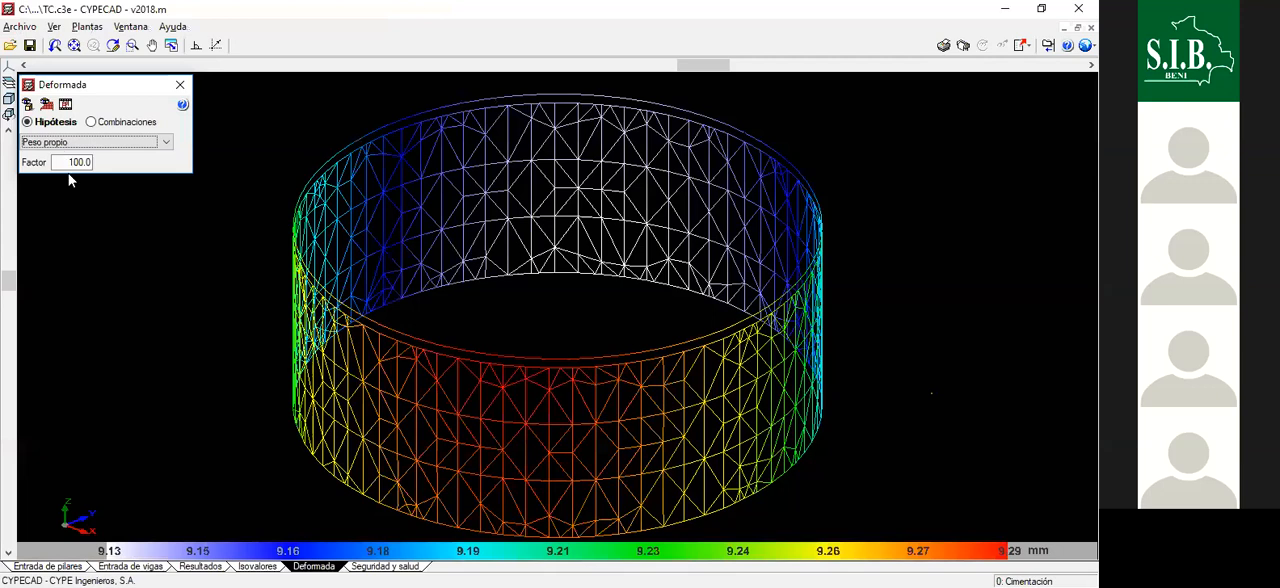
click(72, 142)
click(68, 175)
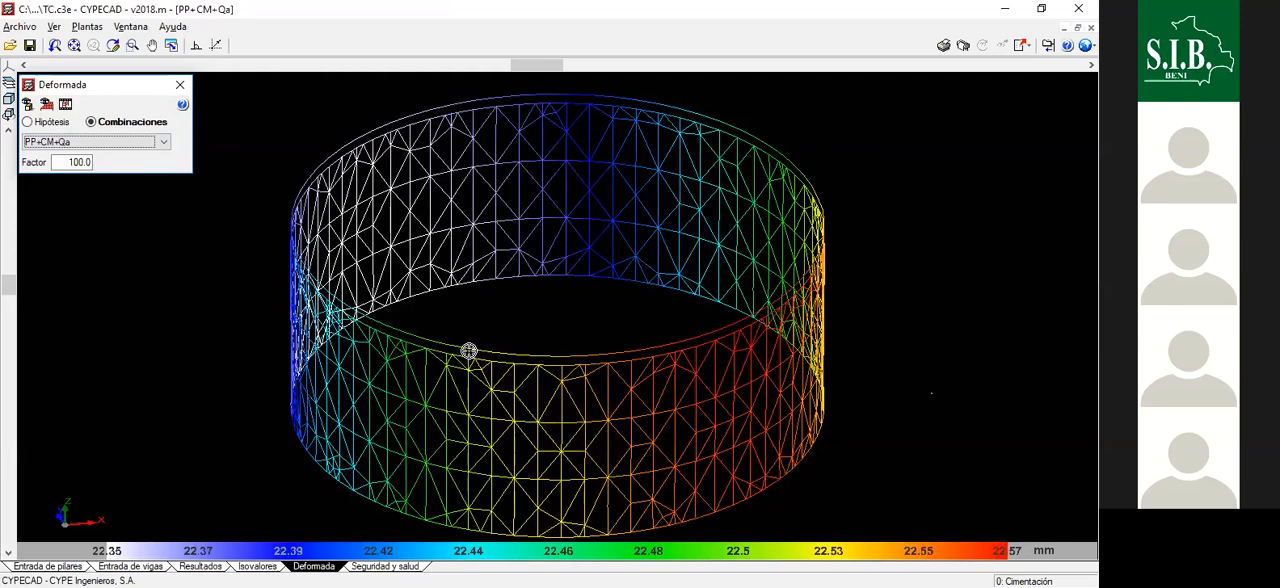
- Set the deformation scale factor to 300 and inspect the deformed tank wall from another angle
click(69, 162)
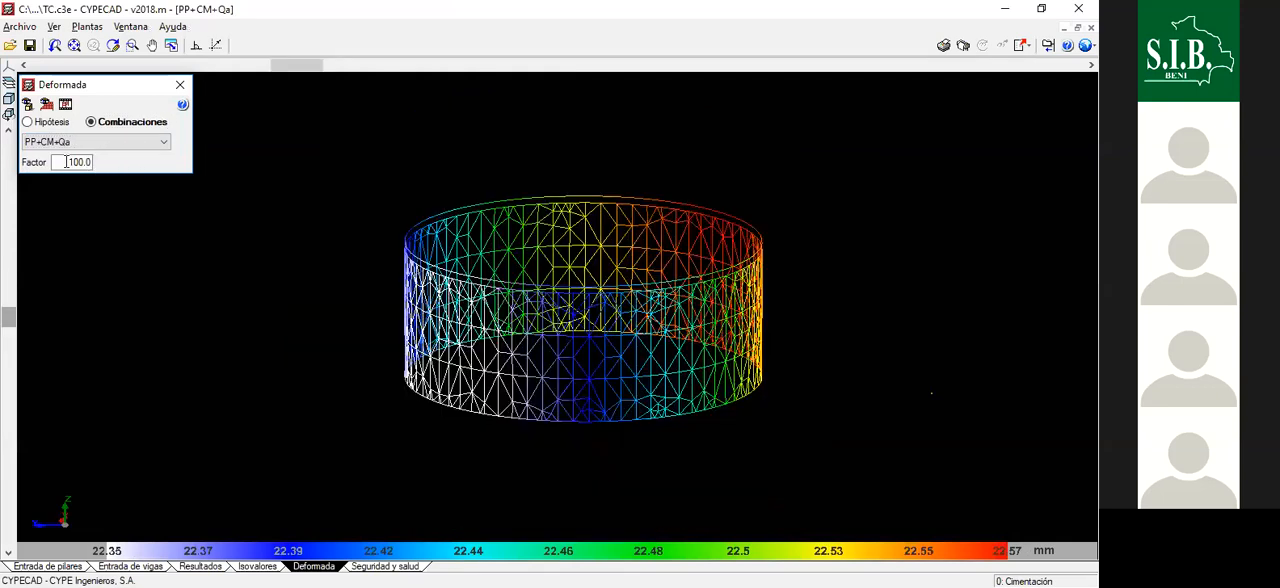
click(157, 163)
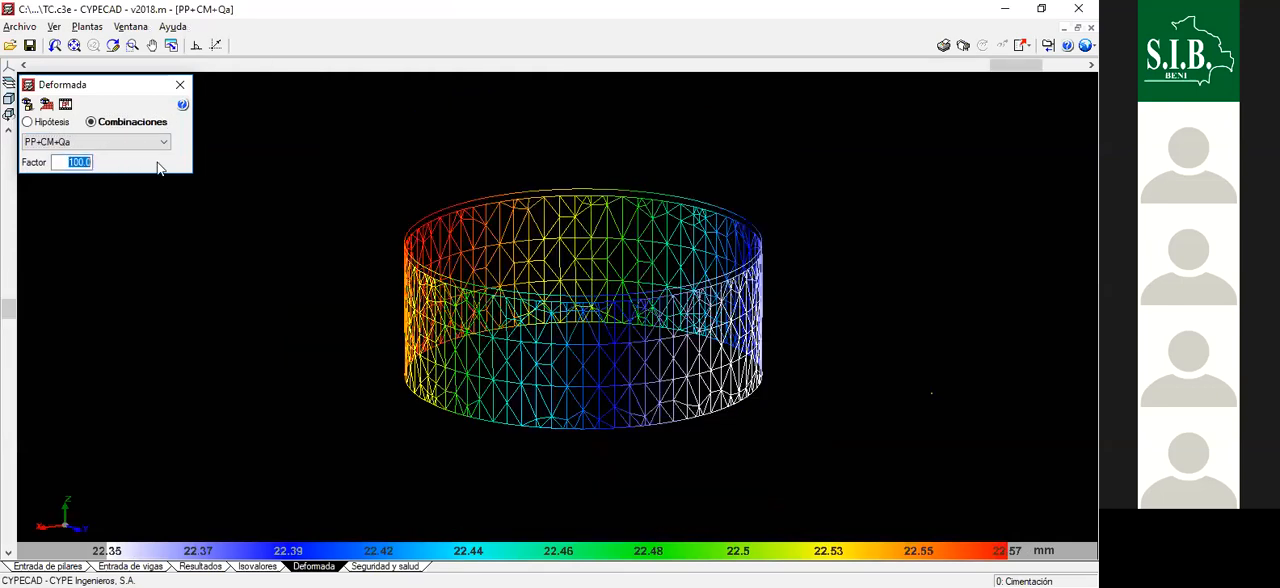
text(300.0)
key(Return)
drag(462, 324, 483, 410)
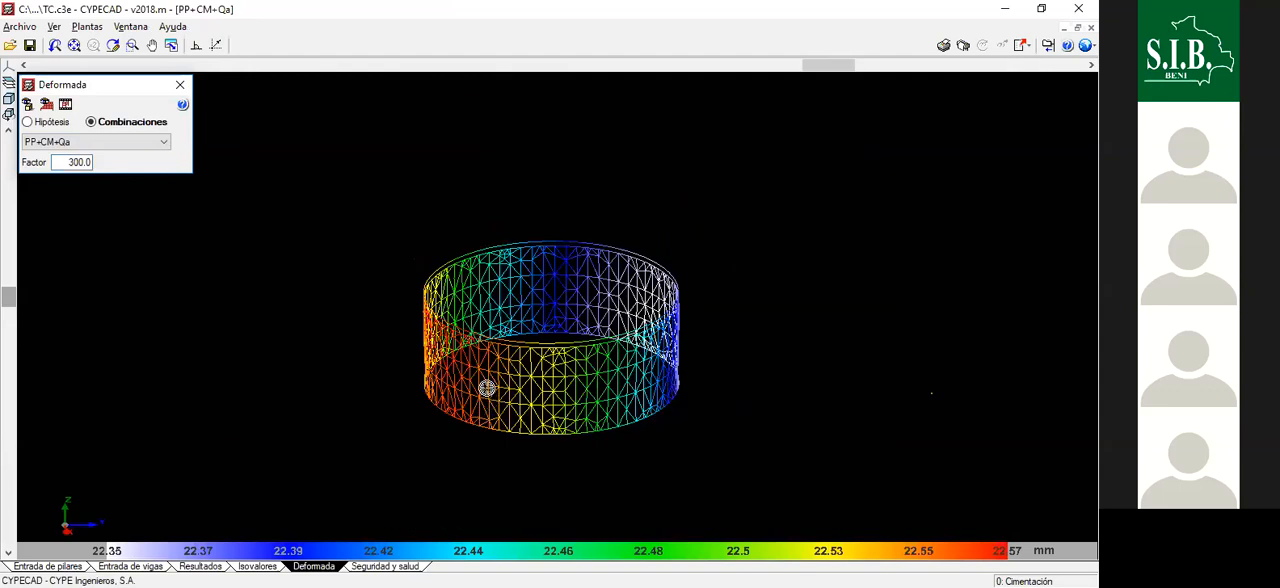
scroll(450, 372, up, 2)
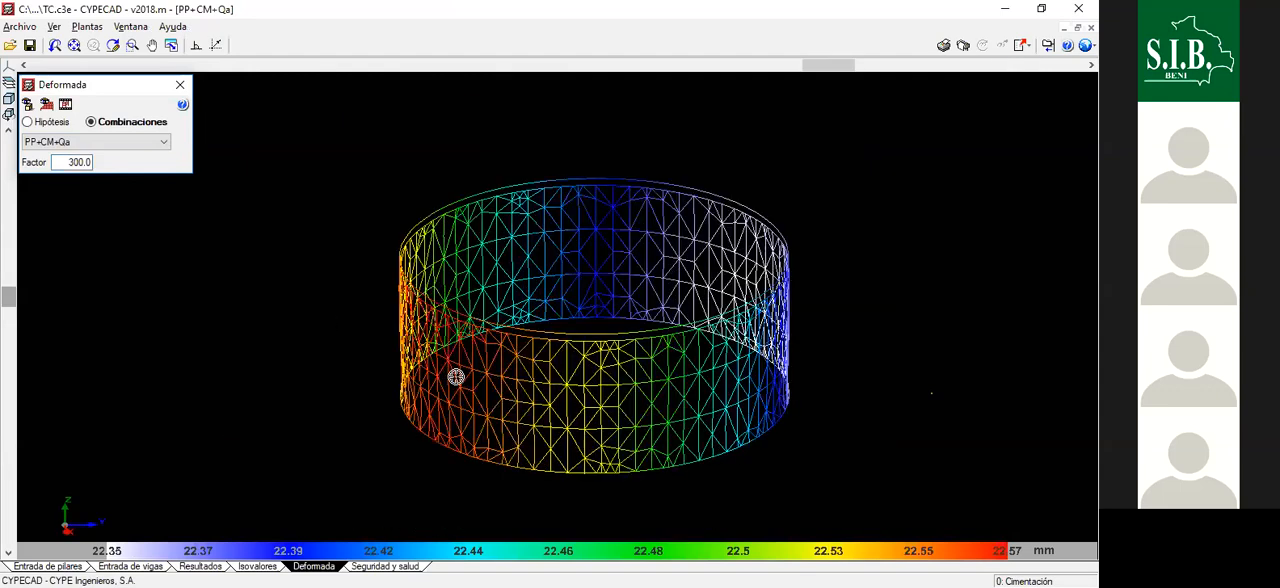
scroll(646, 363, down, 1)
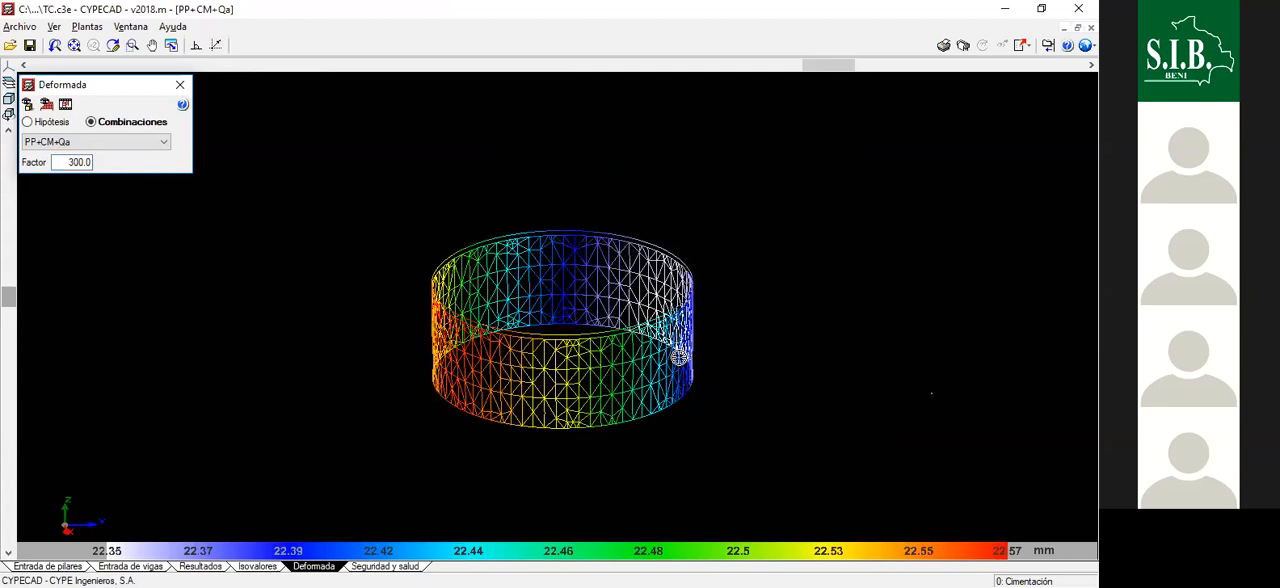
- Inspect the deformed tank under PP+CM+Qa from several angles and open its deformation animation
drag(490, 348, 456, 345)
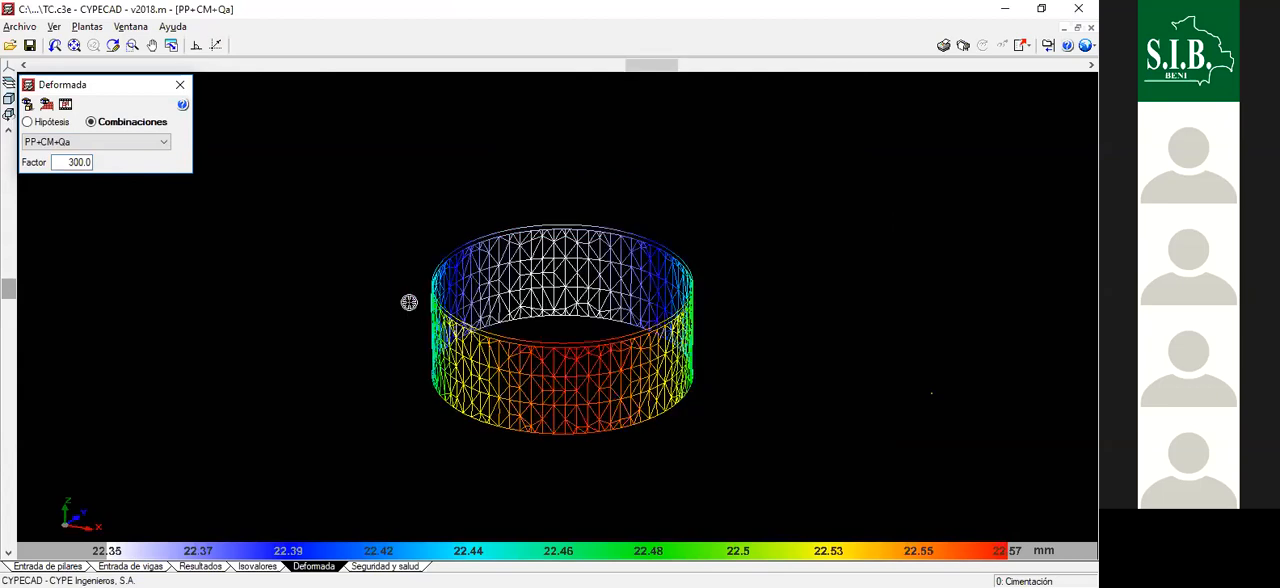
drag(409, 300, 643, 343)
middle_drag(479, 374, 658, 369)
middle_drag(427, 225, 67, 104)
click(68, 104)
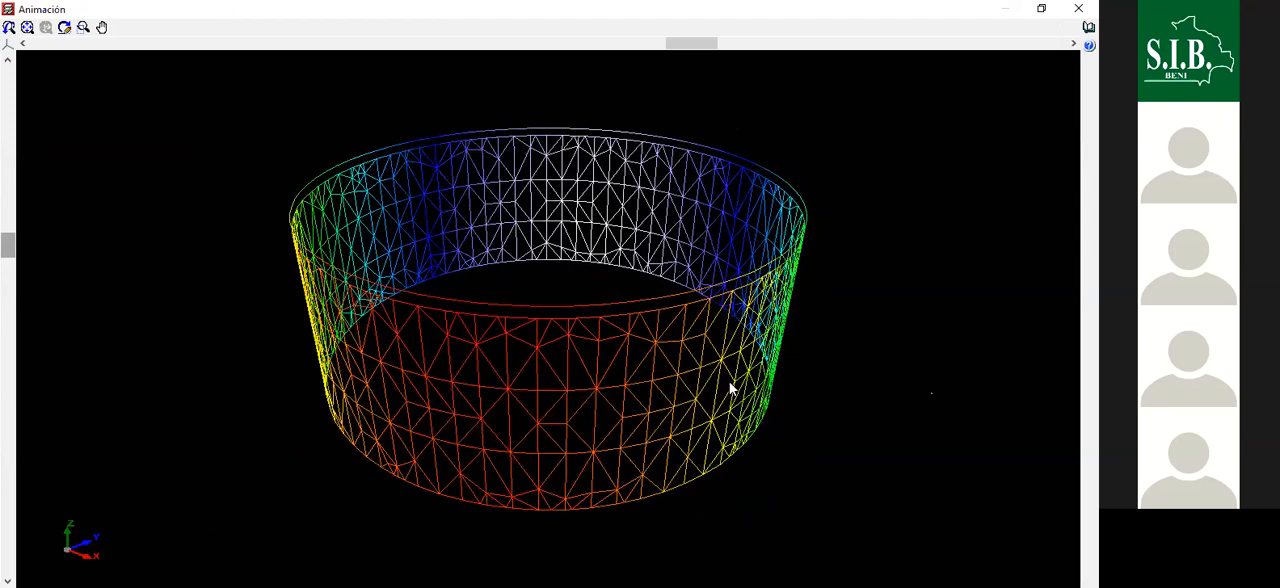
- Examine the animated deformation of the tank wall from several sides, and return to the calculation results
drag(712, 388, 626, 393)
drag(815, 368, 591, 374)
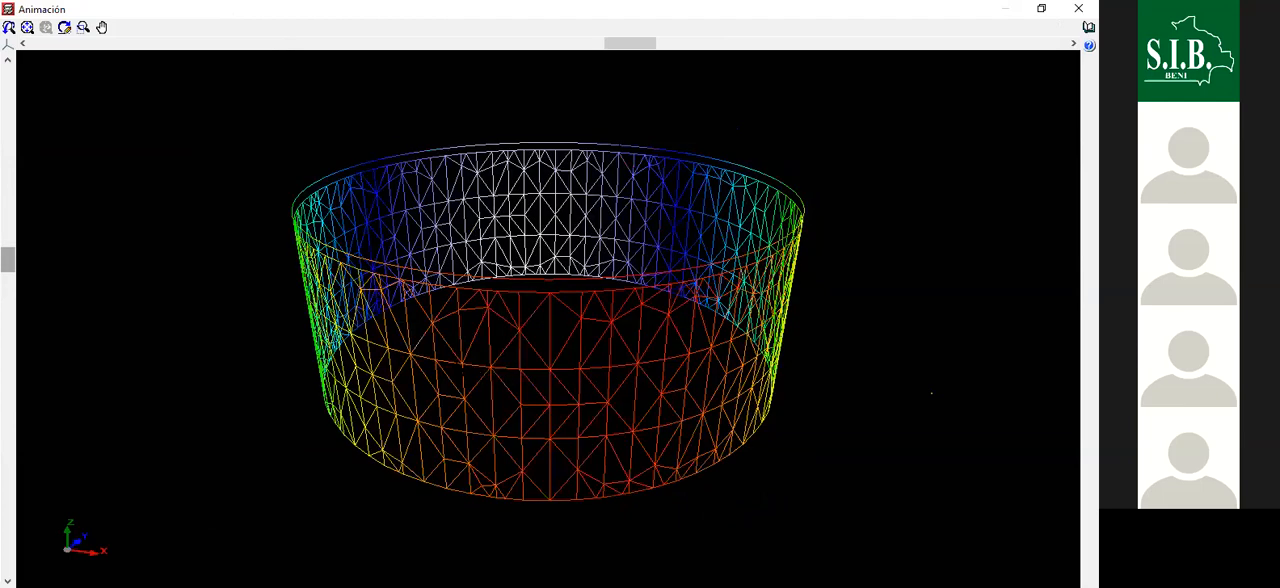
drag(731, 340, 640, 366)
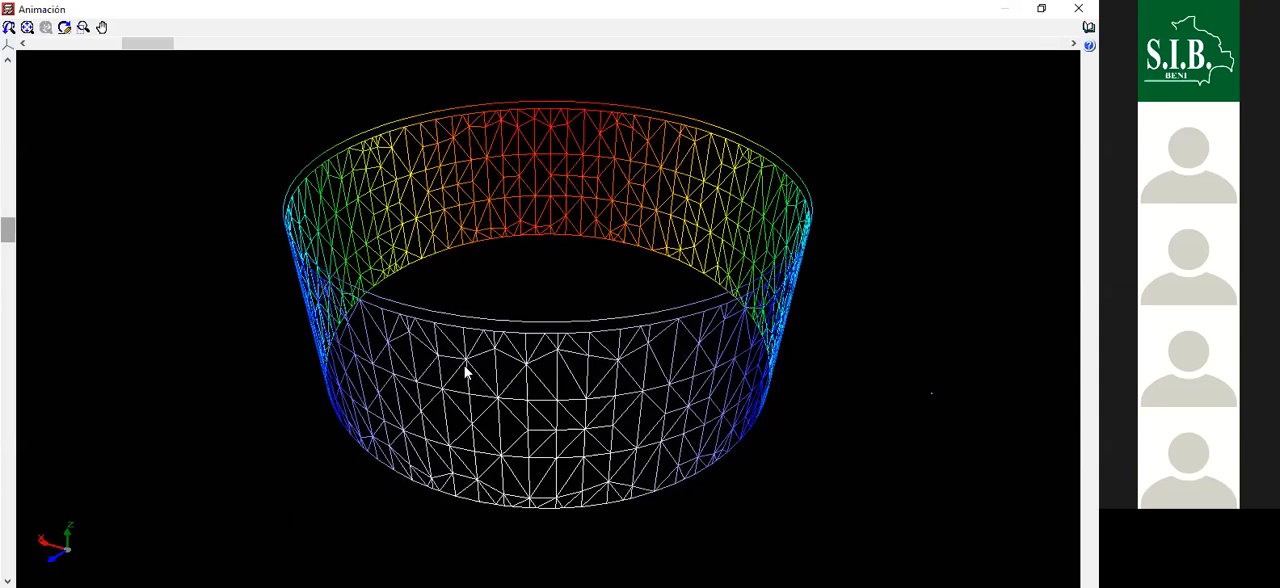
middle_drag(464, 366, 546, 371)
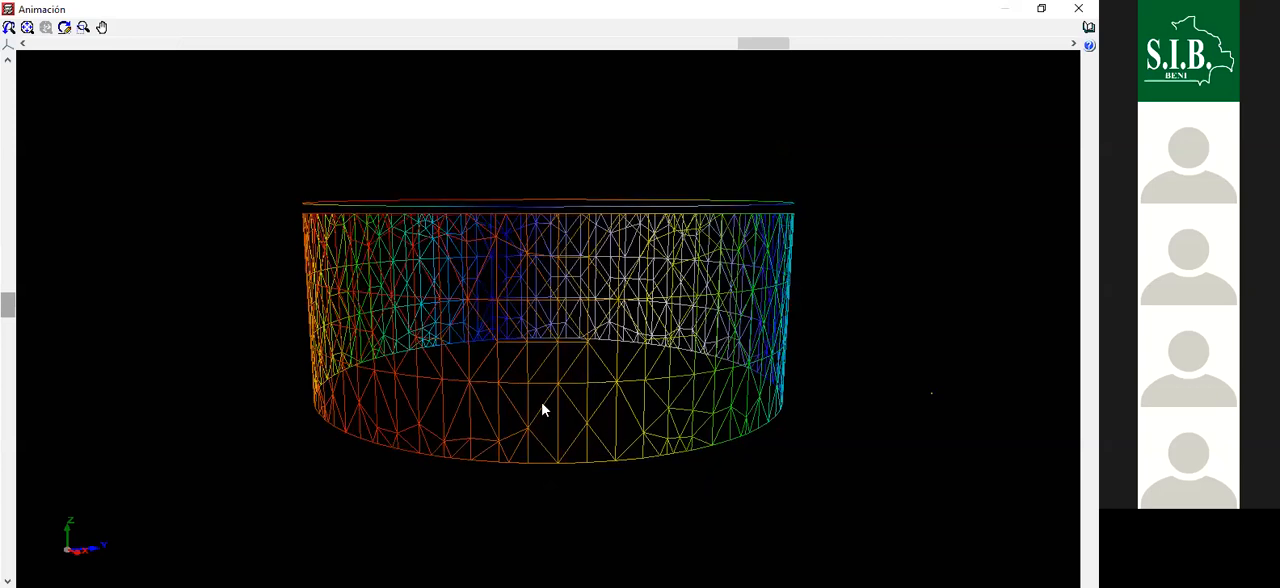
middle_drag(637, 391, 412, 338)
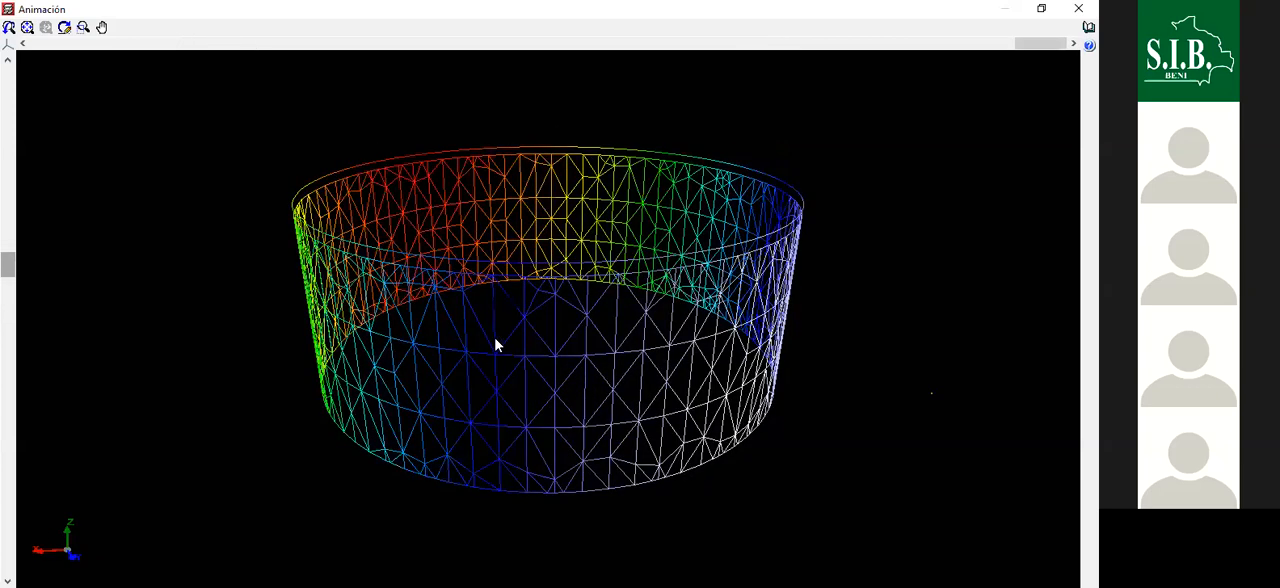
middle_drag(517, 340, 525, 175)
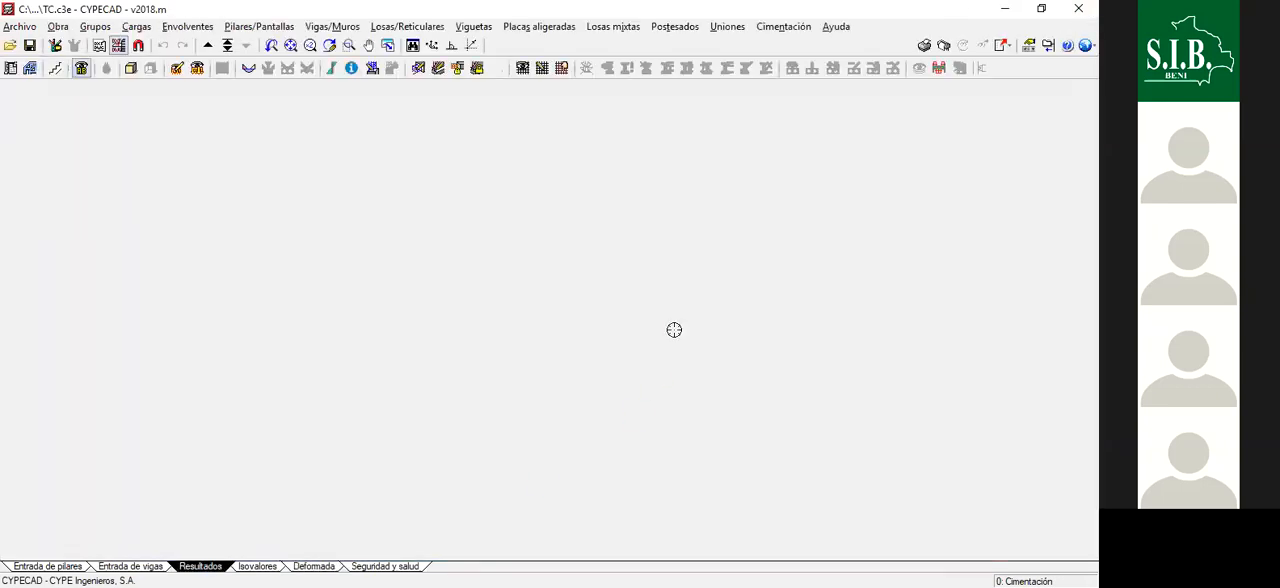
- Show the TAPA floor in the results and open the reinforcement editor for wall M1
scroll(517, 260, down, 3)
scroll(590, 213, up, 2)
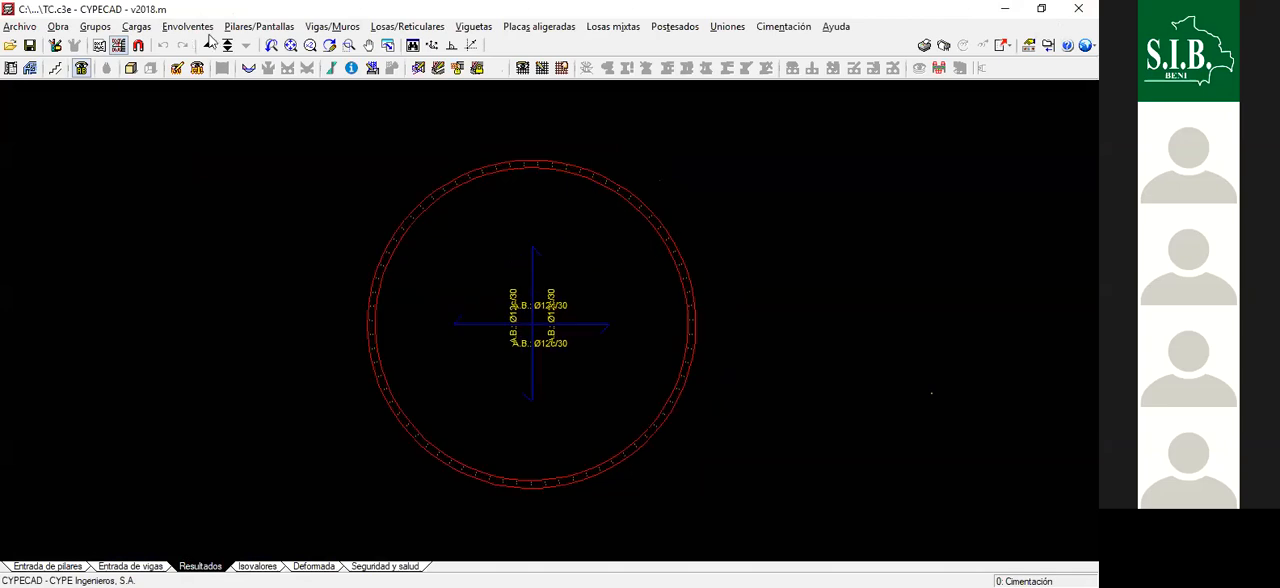
click(208, 44)
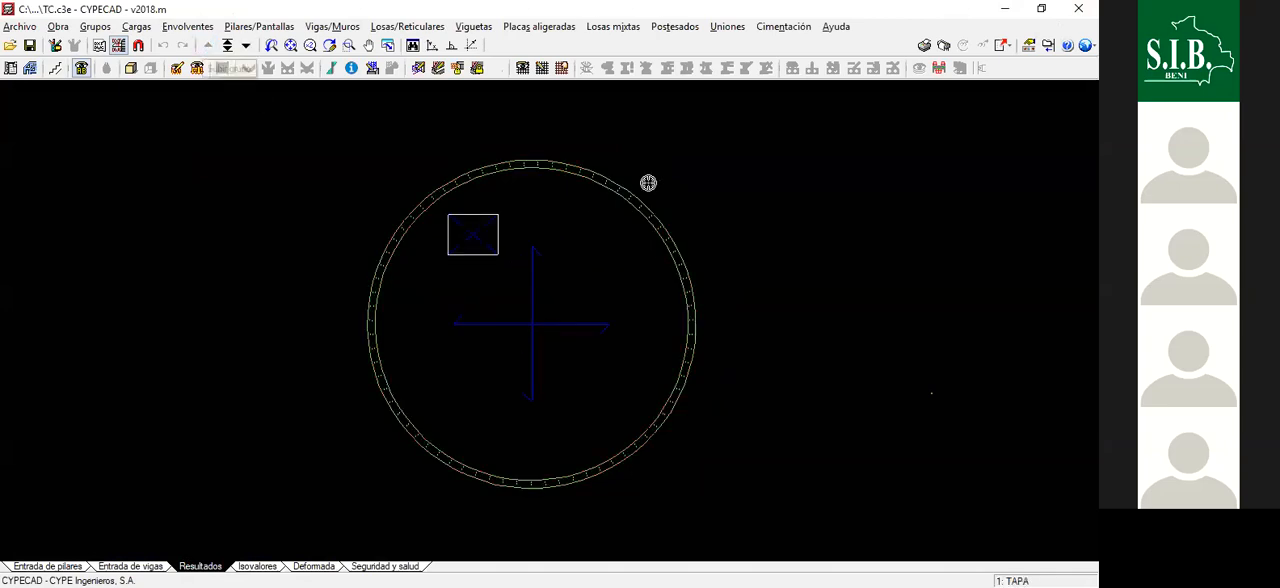
click(338, 30)
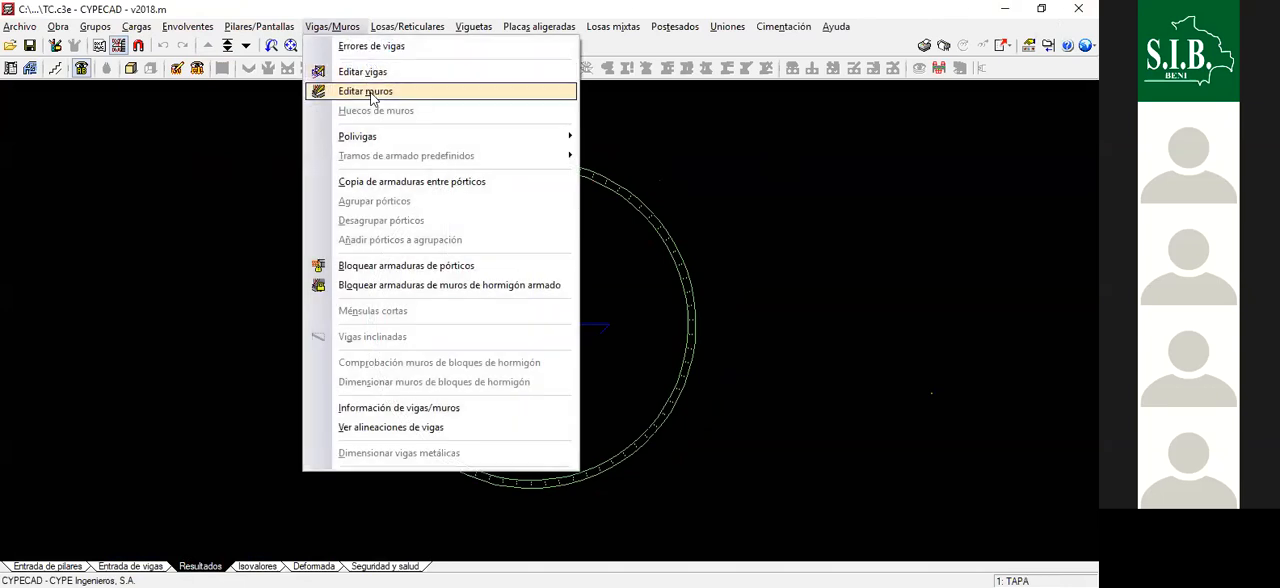
click(366, 92)
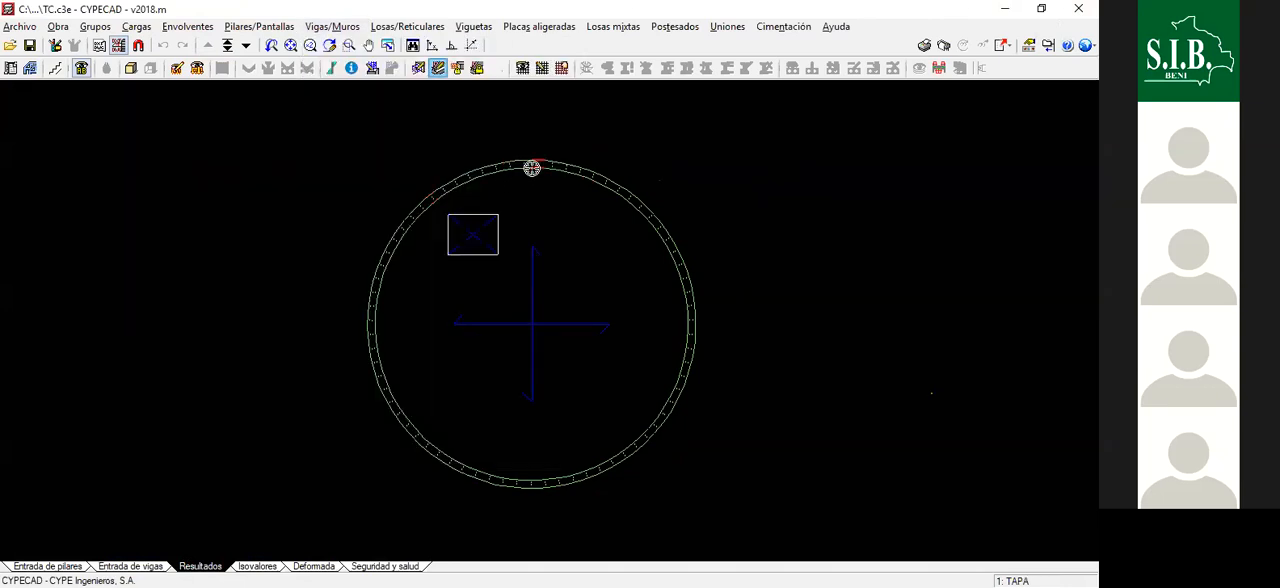
click(532, 168)
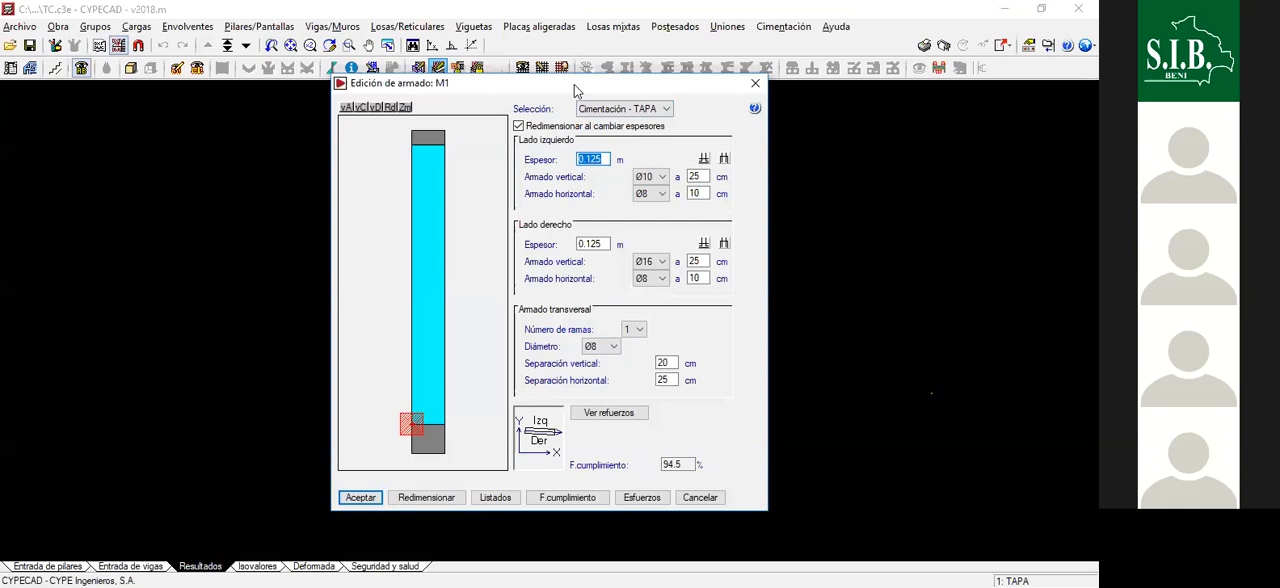
drag(776, 44, 766, 43)
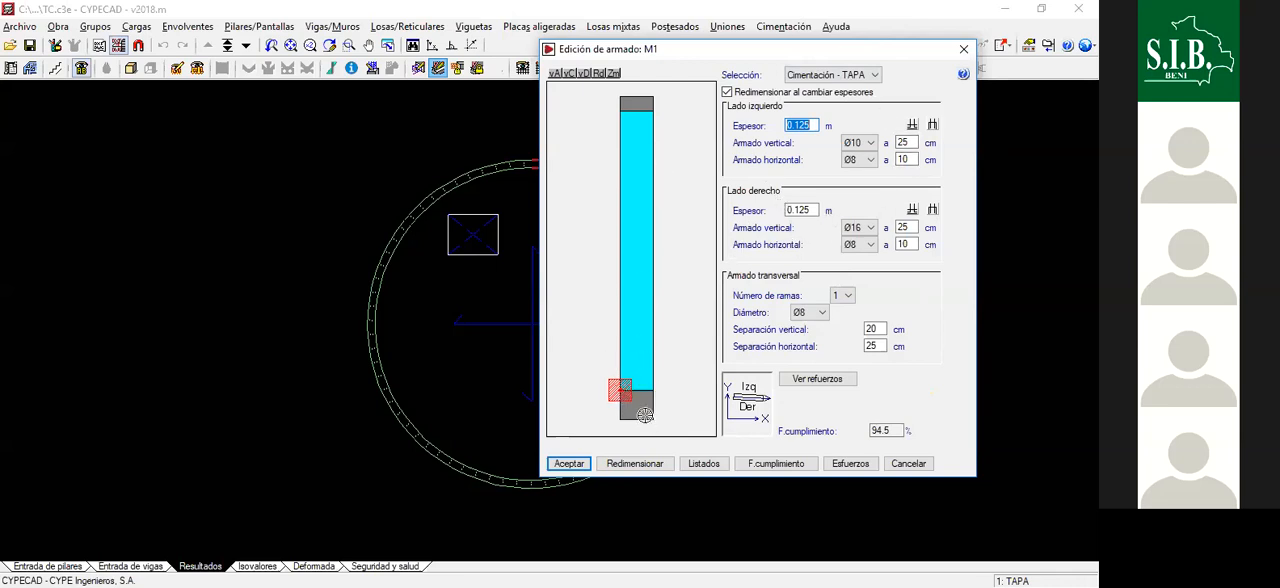
- Try Ø12 bars for the horizontal reinforcement on both the left and right sides of wall M1
click(868, 160)
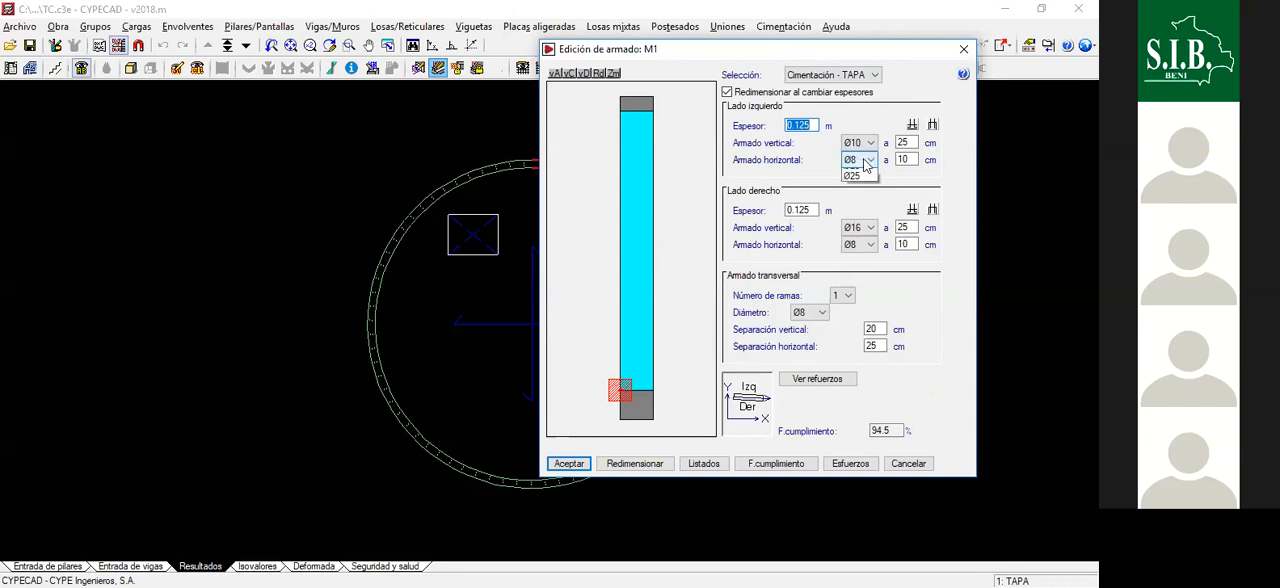
click(870, 159)
click(870, 159)
click(862, 195)
click(860, 165)
click(858, 205)
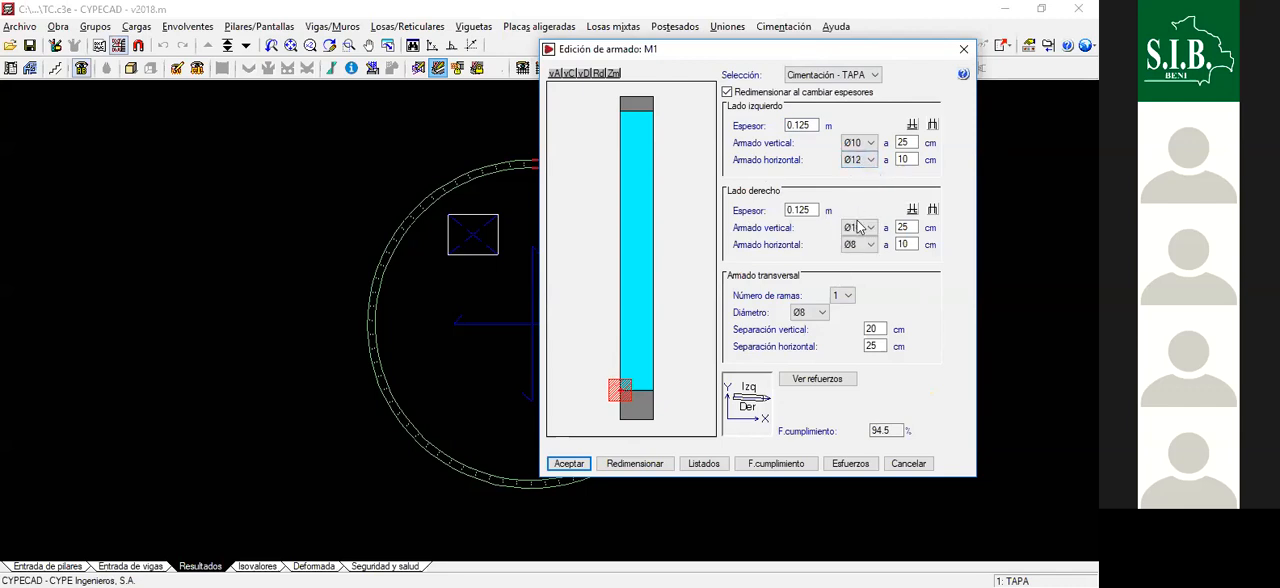
click(860, 247)
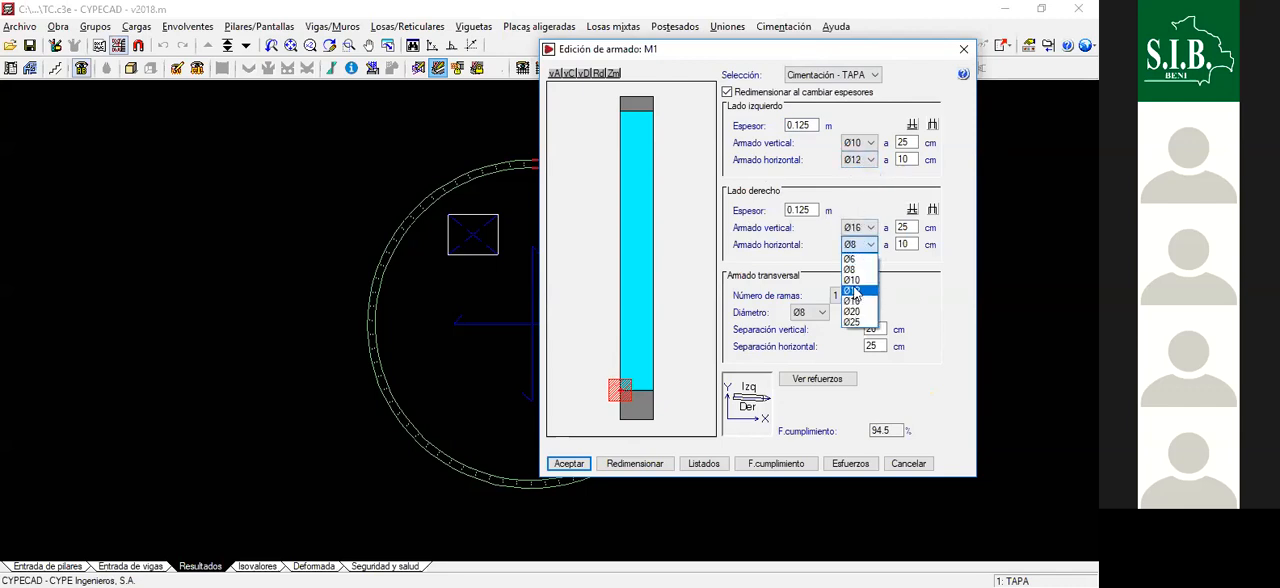
click(855, 290)
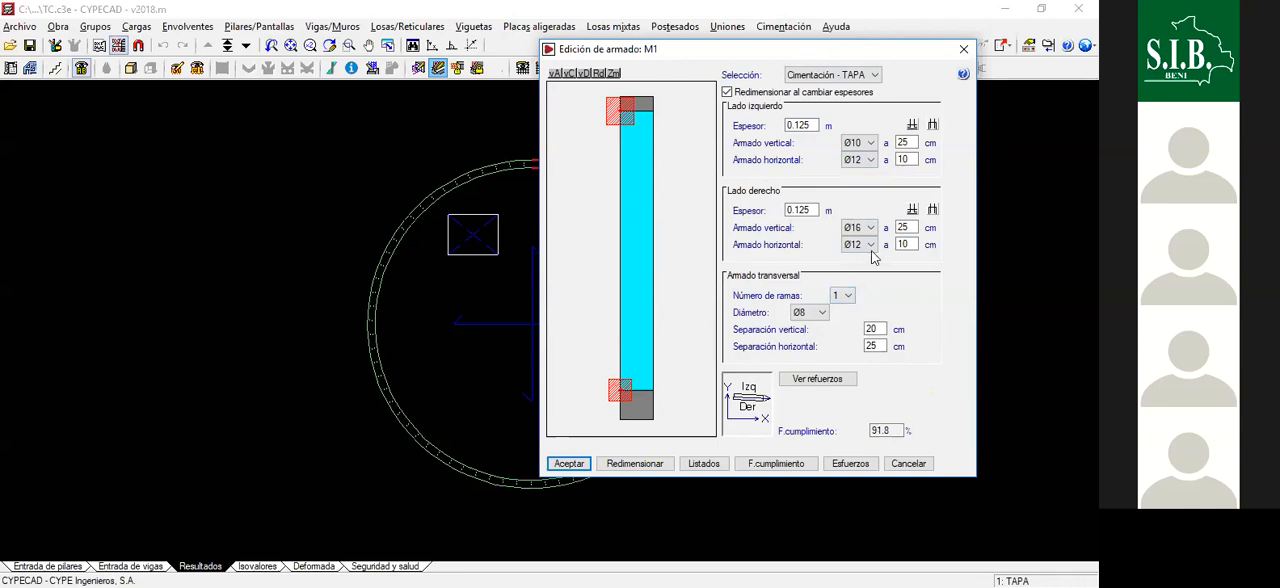
- Try Ø10 bars for the right side's horizontal reinforcement, and Ø20 followed by Ø16 for its vertical reinforcement
click(860, 245)
click(856, 281)
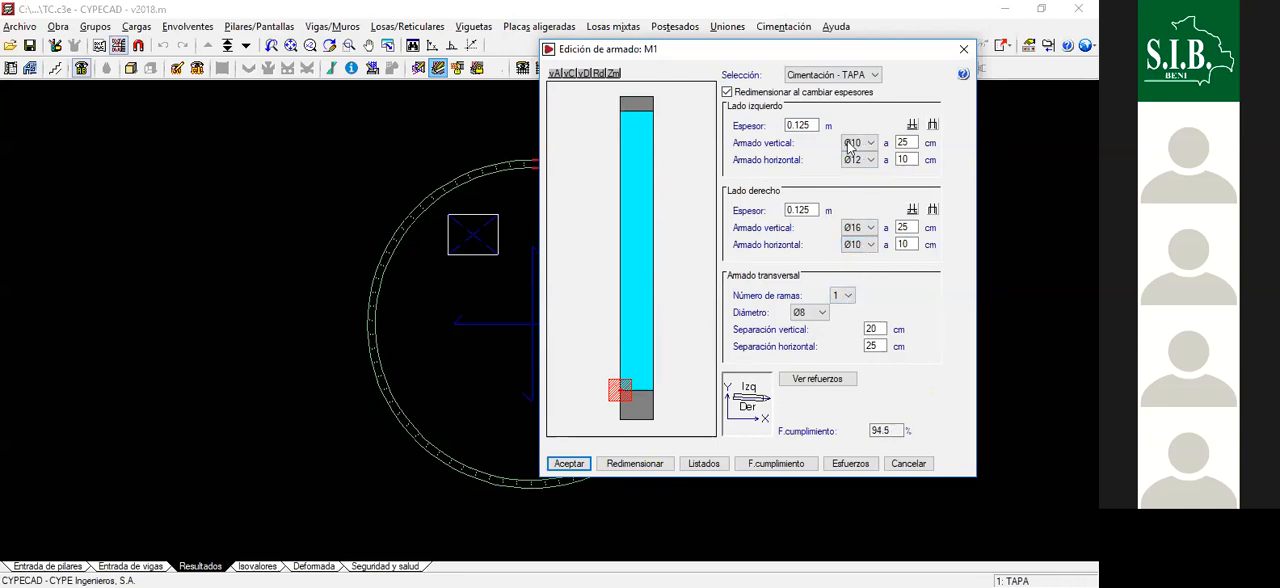
click(860, 228)
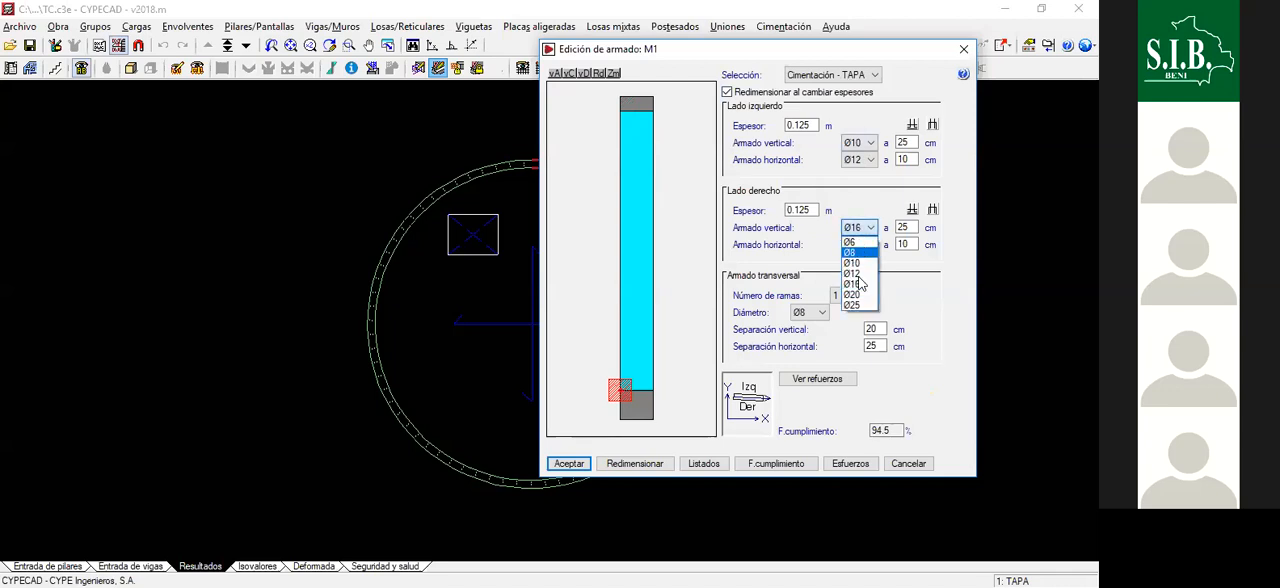
click(851, 294)
click(860, 228)
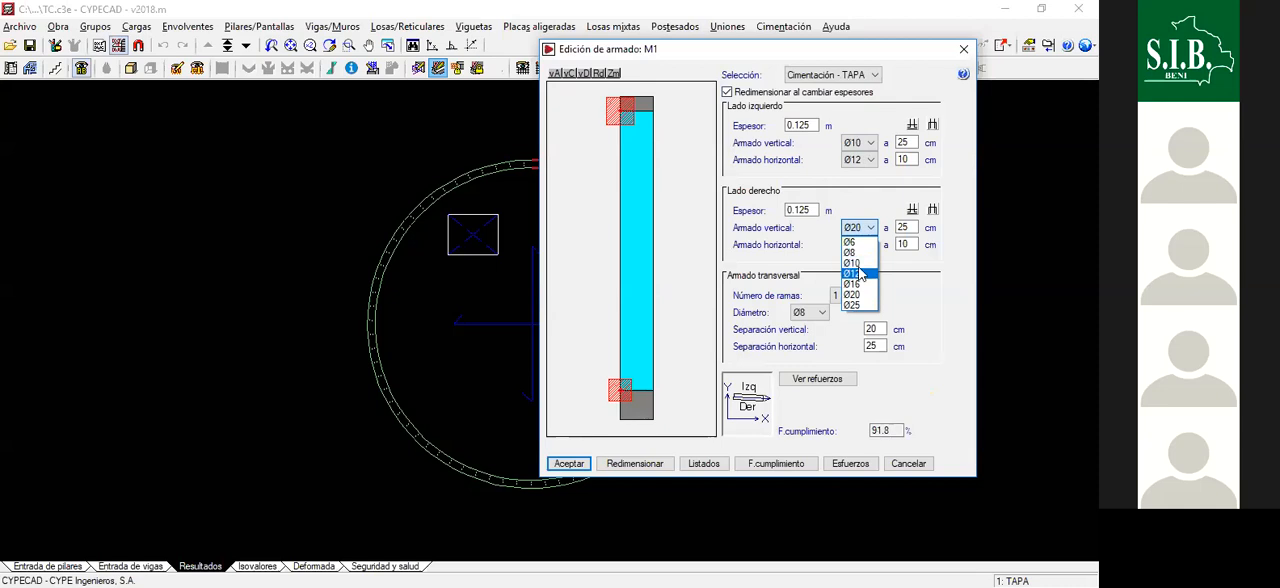
click(852, 284)
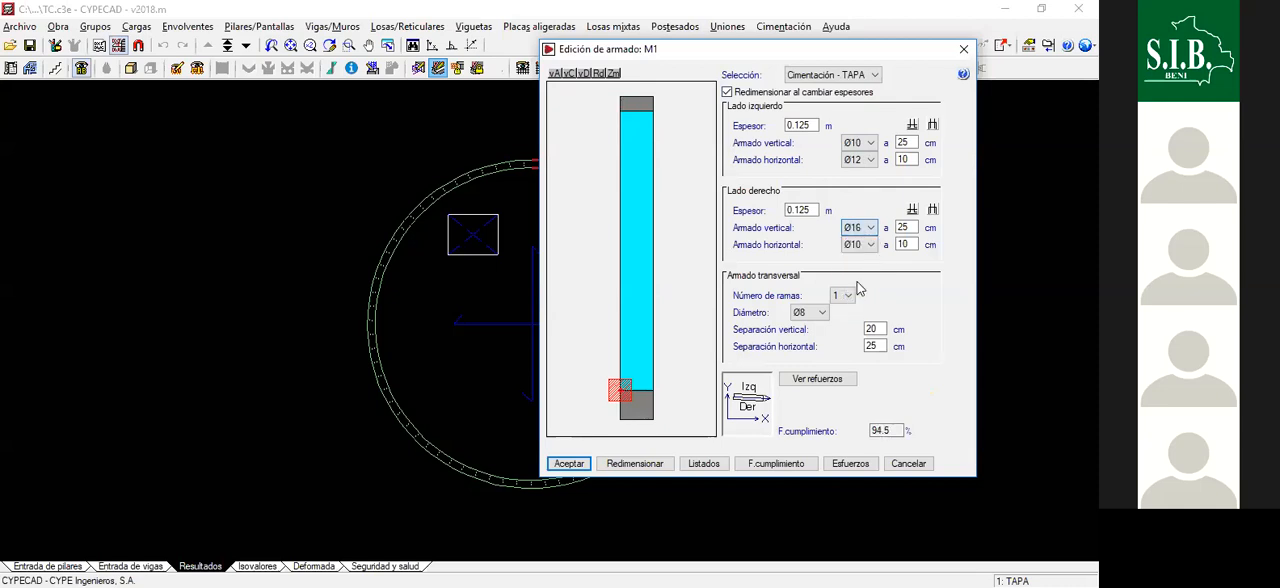
- Try Ø12 vertical and Ø10 horizontal reinforcement on the left side of wall M1
click(852, 150)
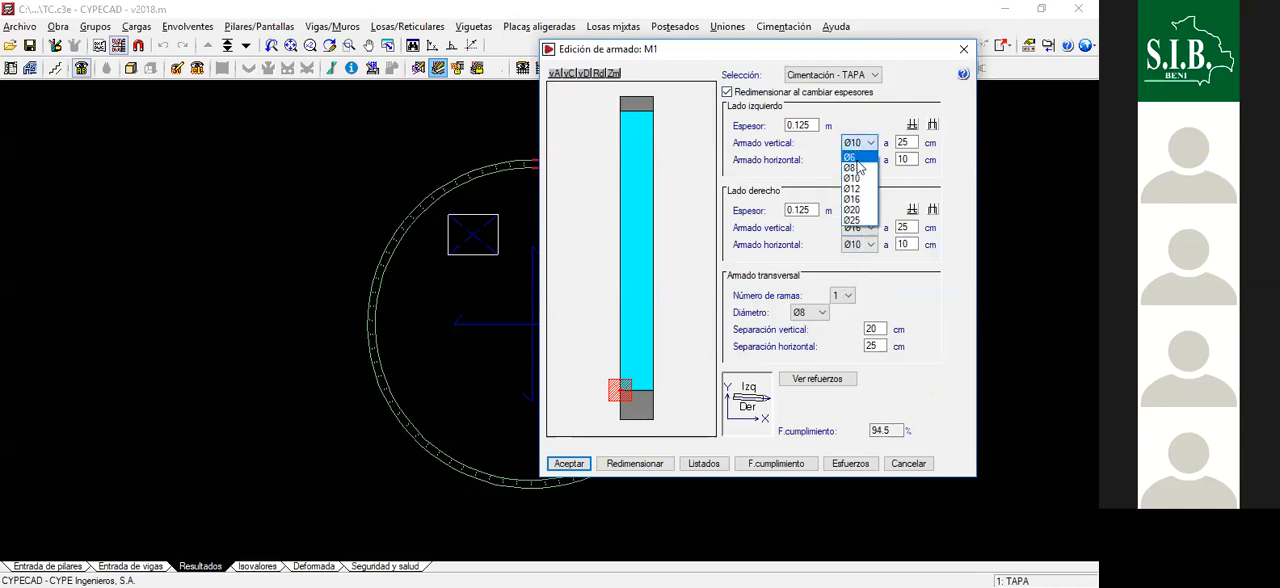
click(853, 189)
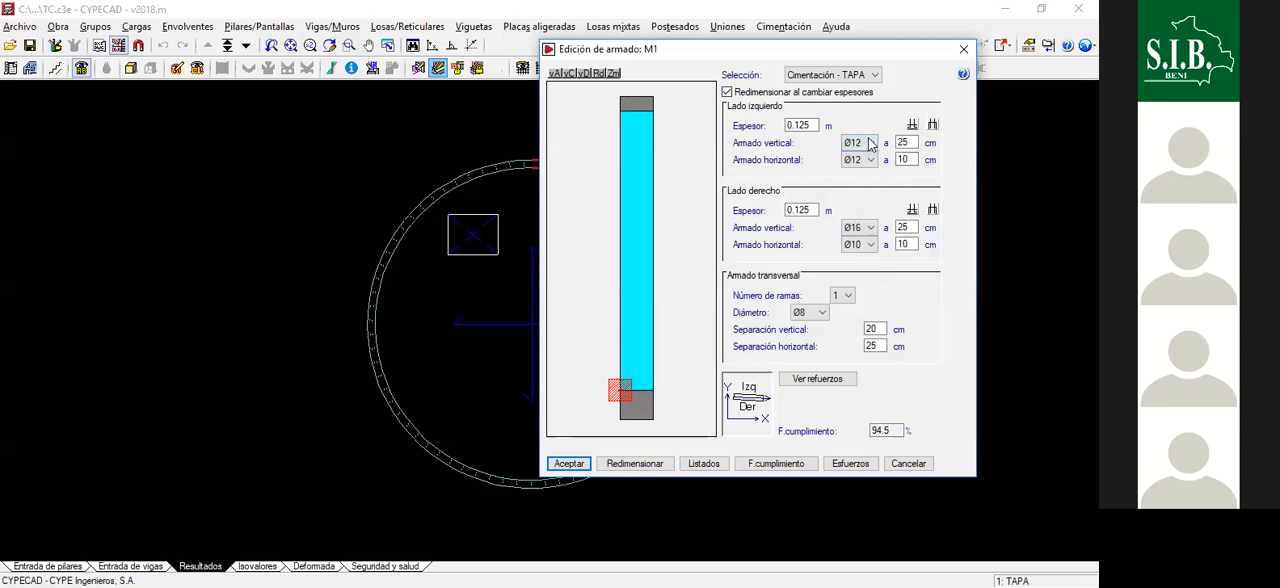
click(870, 143)
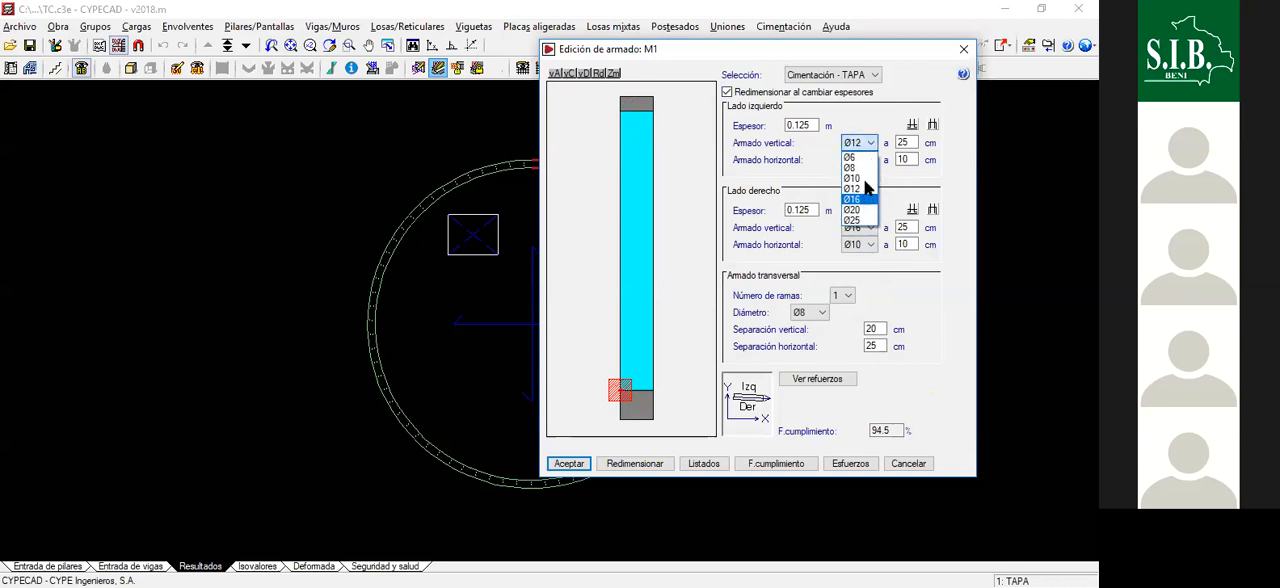
click(866, 190)
click(870, 143)
click(866, 189)
click(870, 160)
click(858, 199)
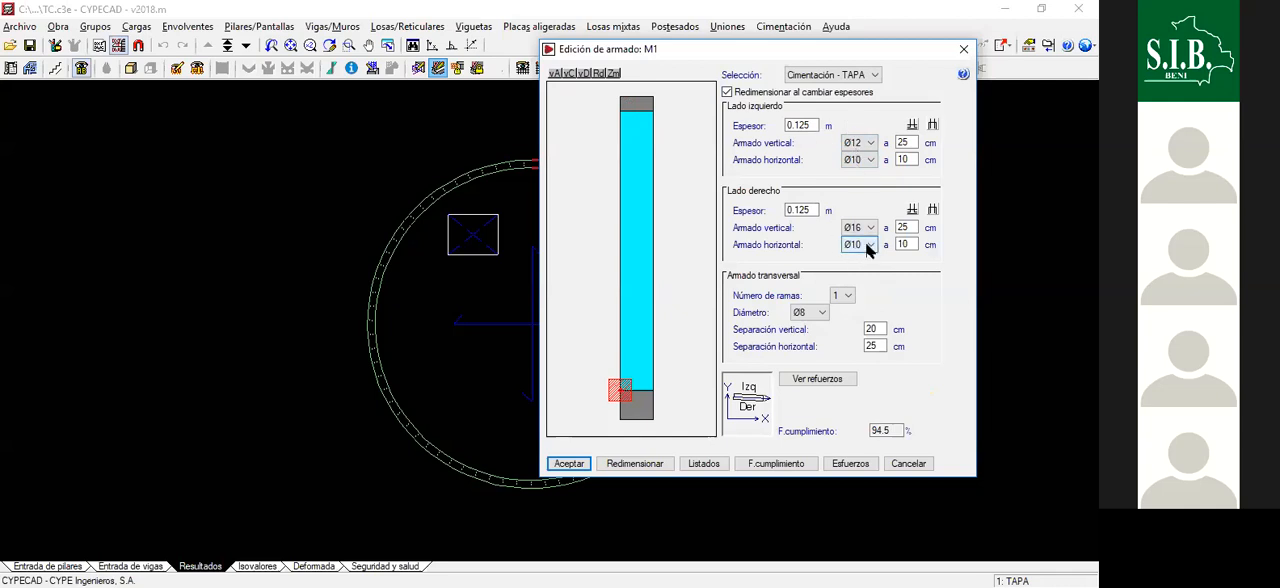
- Try Ø16 for the right side's horizontal reinforcement and for the left side's vertical and horizontal reinforcement
click(868, 246)
click(860, 284)
double_click(902, 246)
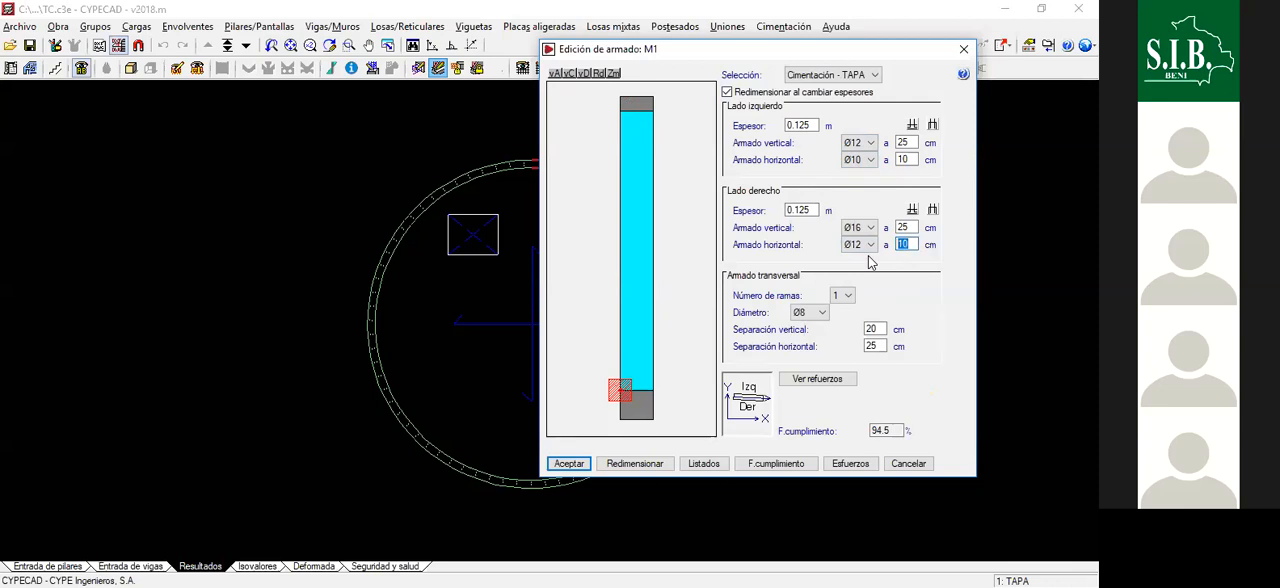
click(866, 245)
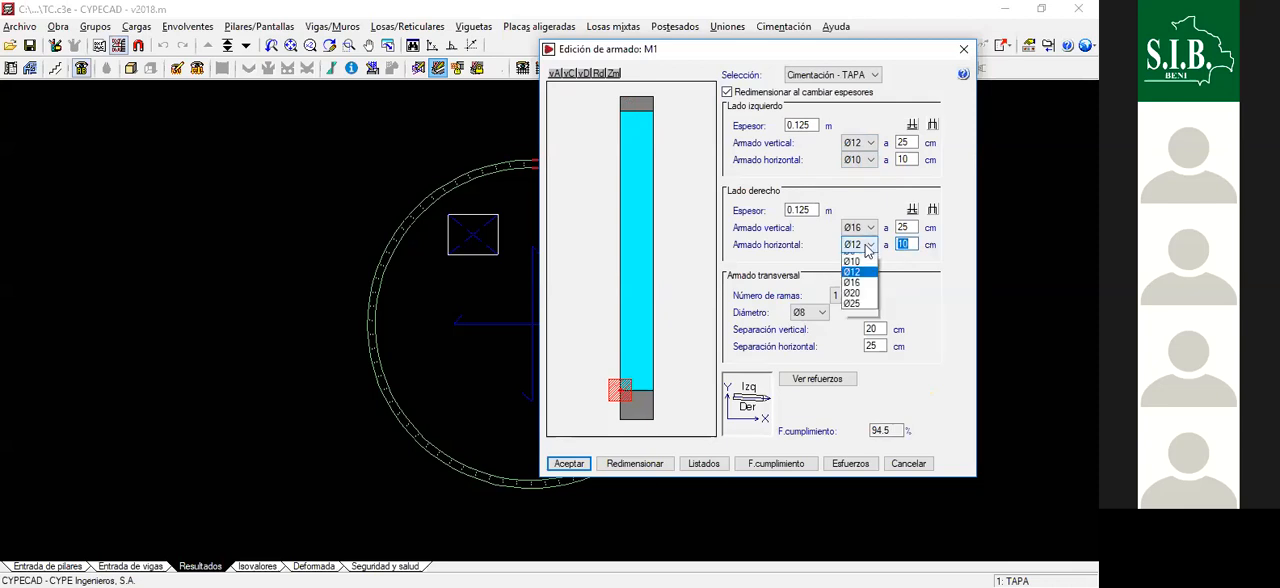
click(860, 301)
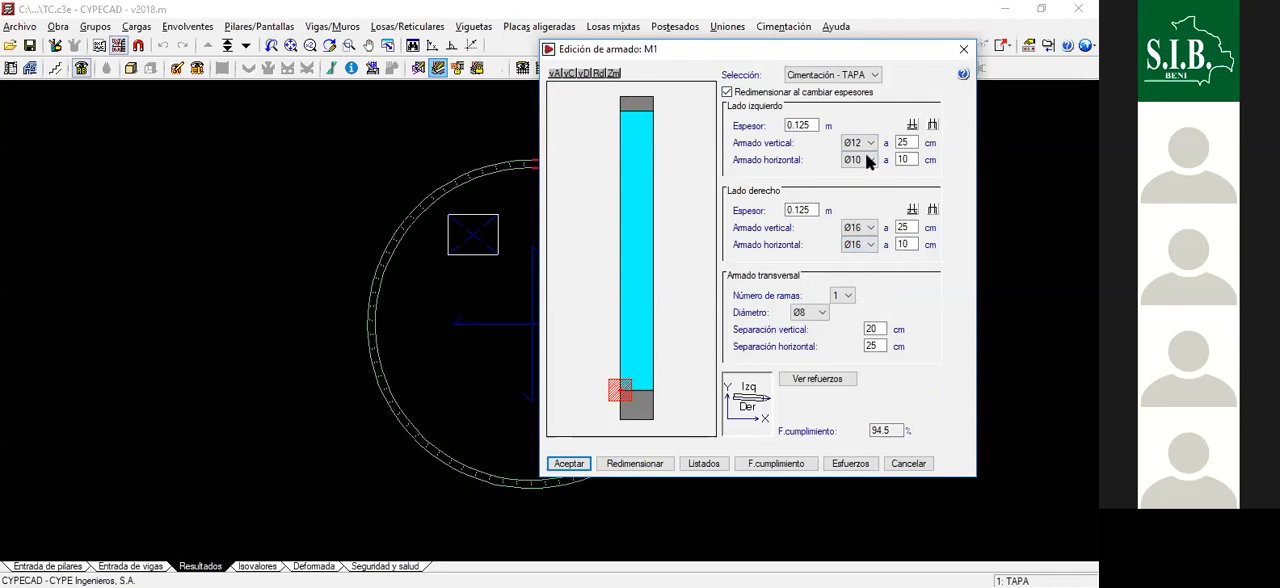
click(868, 146)
click(860, 198)
click(866, 160)
click(862, 216)
- Try Ø8 transverse reinforcement with 15 cm vertical and horizontal spacing in wall M1
click(820, 313)
click(805, 327)
click(820, 313)
click(812, 337)
key(Tab)
text(1)
key(Tab)
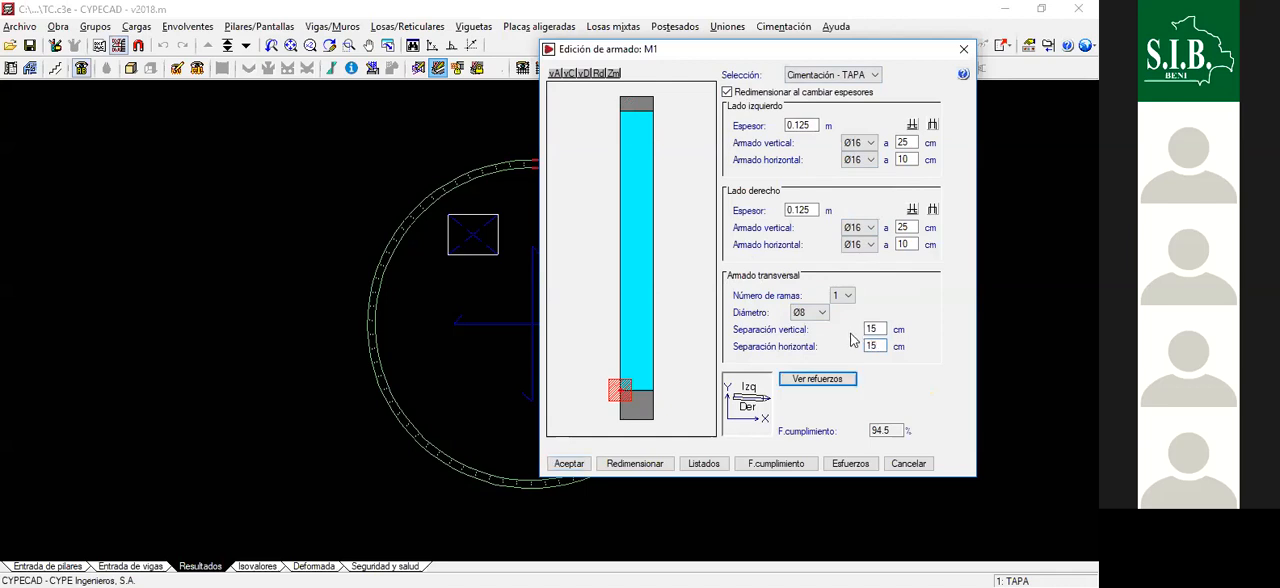
- Show the additional reinforcement view for wall M1, and leave its editor without accepting the changes
click(815, 382)
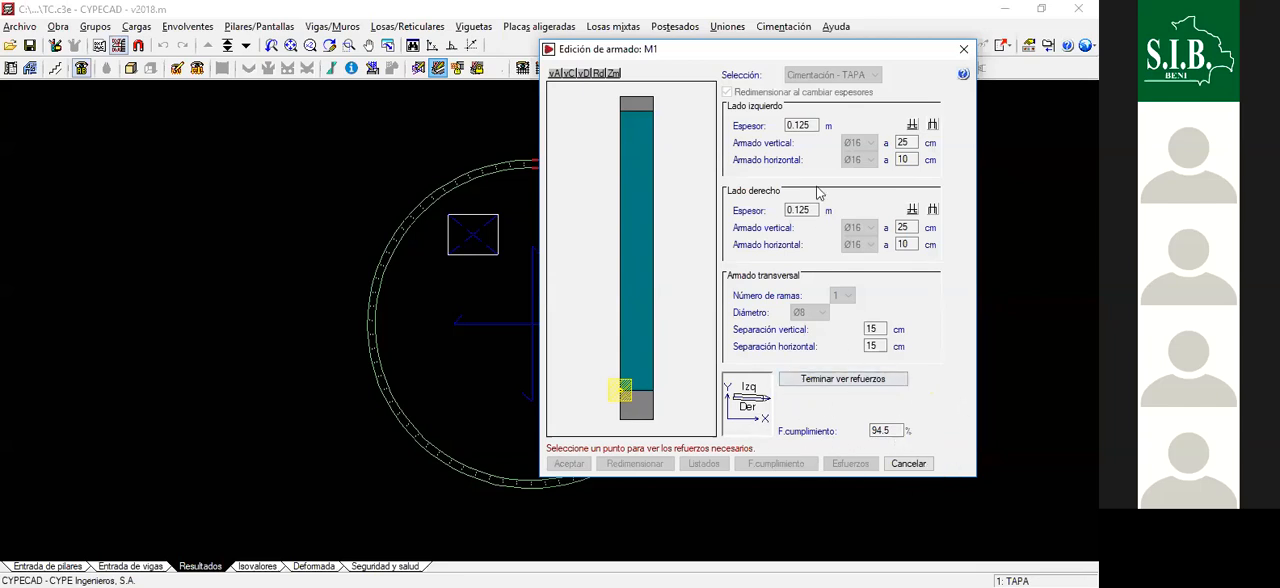
drag(783, 54, 753, 54)
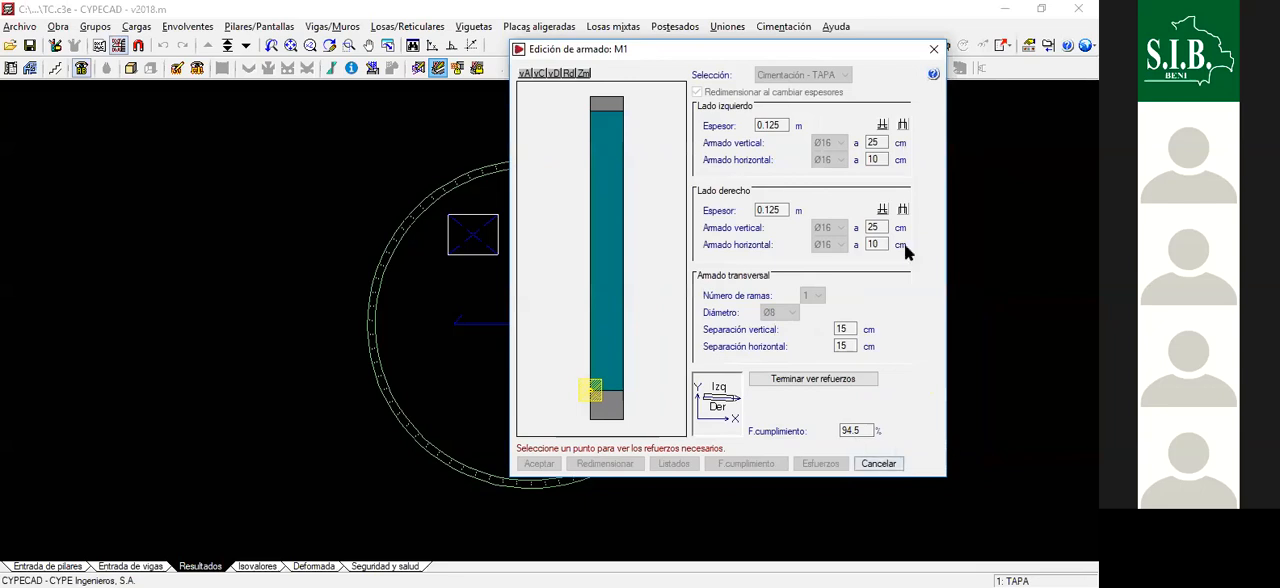
click(937, 50)
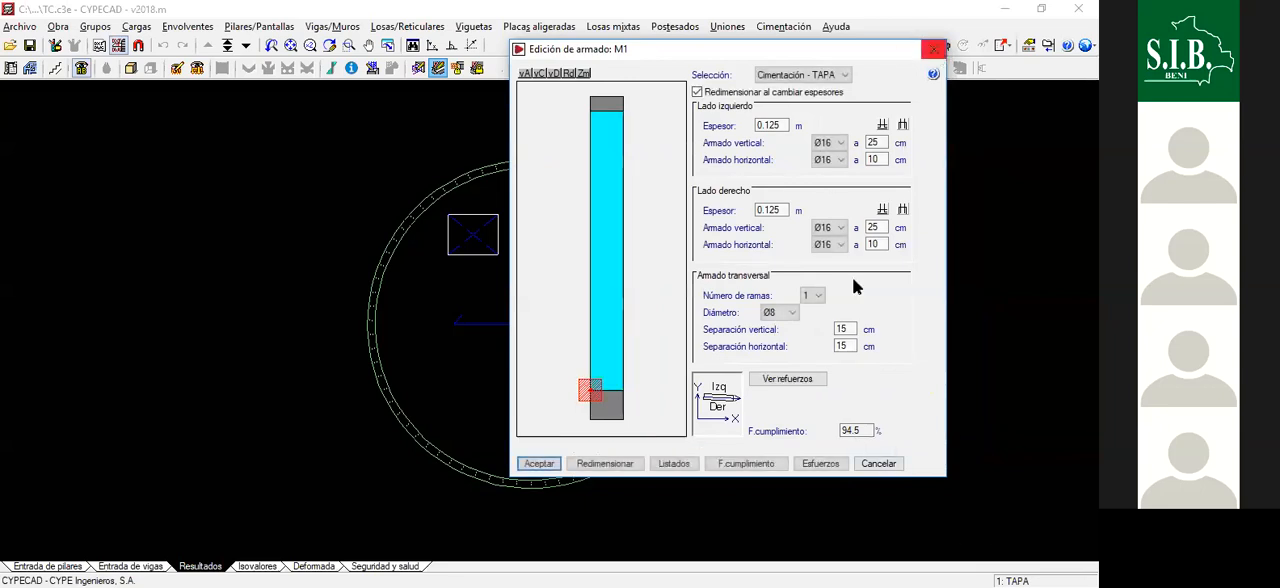
click(880, 464)
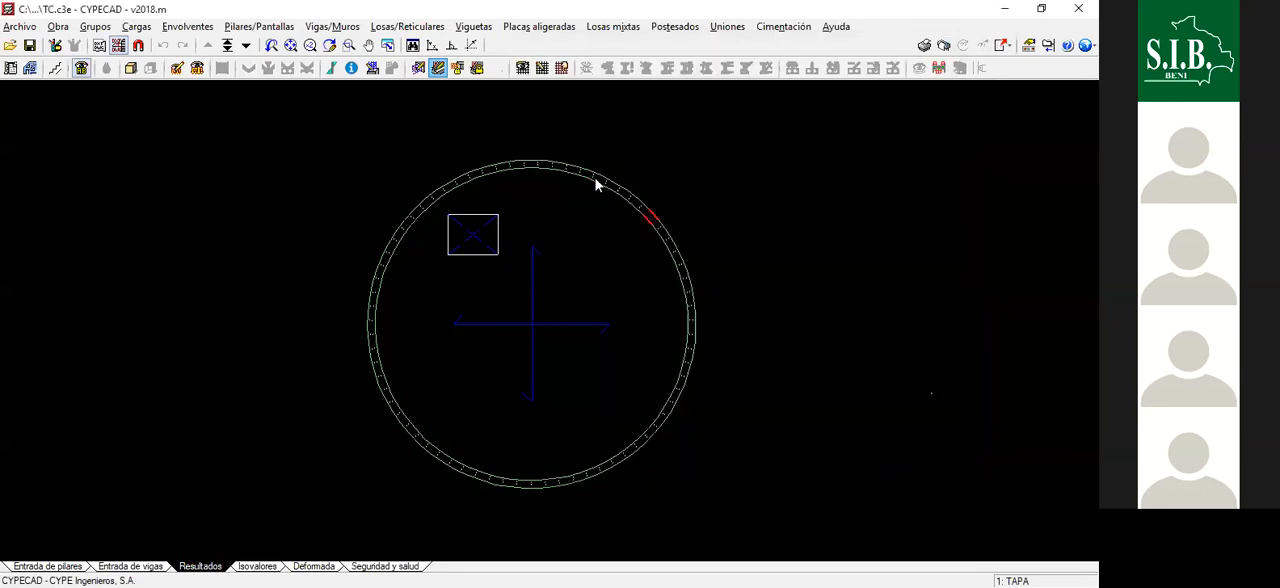
- Review the vertical, horizontal and transverse reinforcement of wall M5 in its reinforcement editor
click(595, 183)
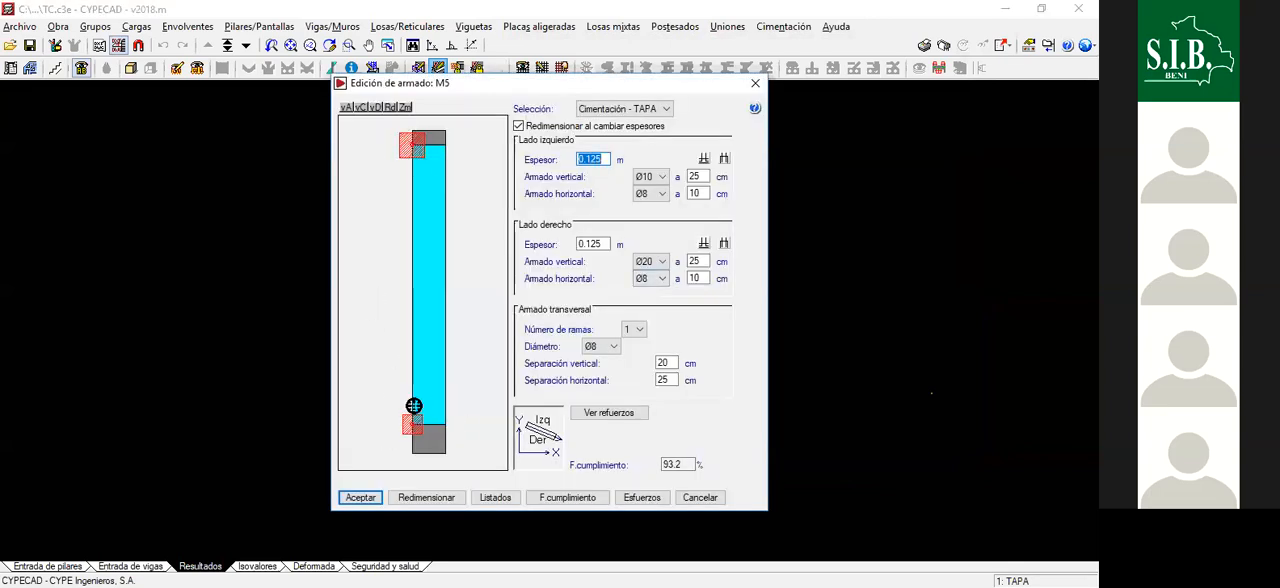
drag(503, 91, 745, 96)
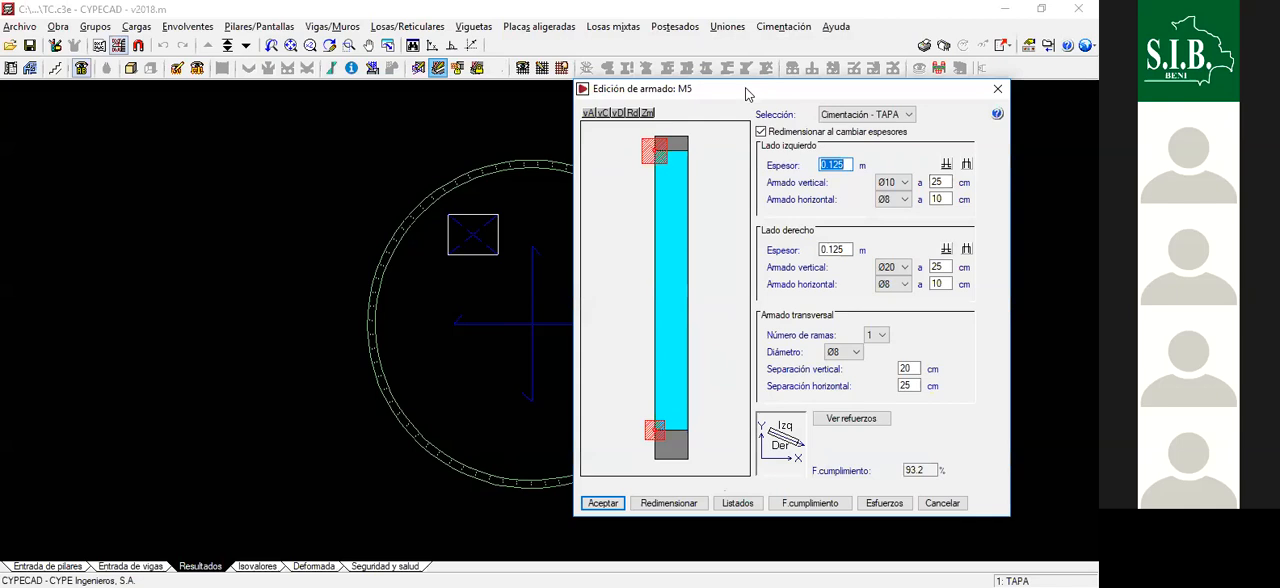
drag(737, 93, 725, 105)
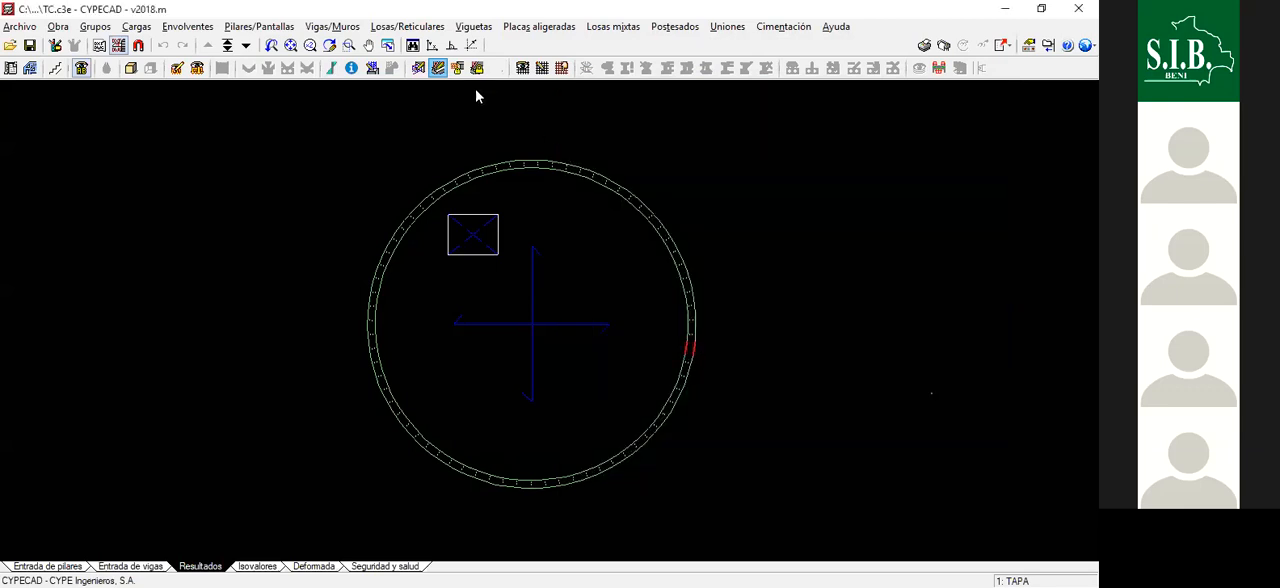
- Review the reinforcement of wall M20 on both sides, and leave its editor without changes
drag(518, 97, 739, 116)
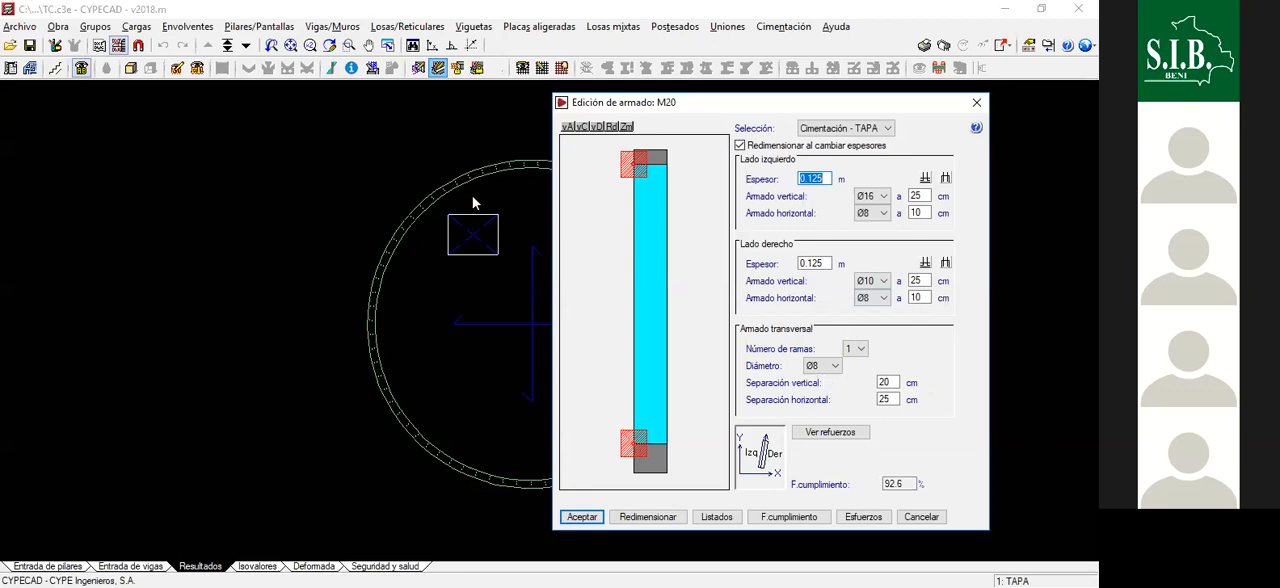
click(499, 170)
drag(770, 104, 760, 82)
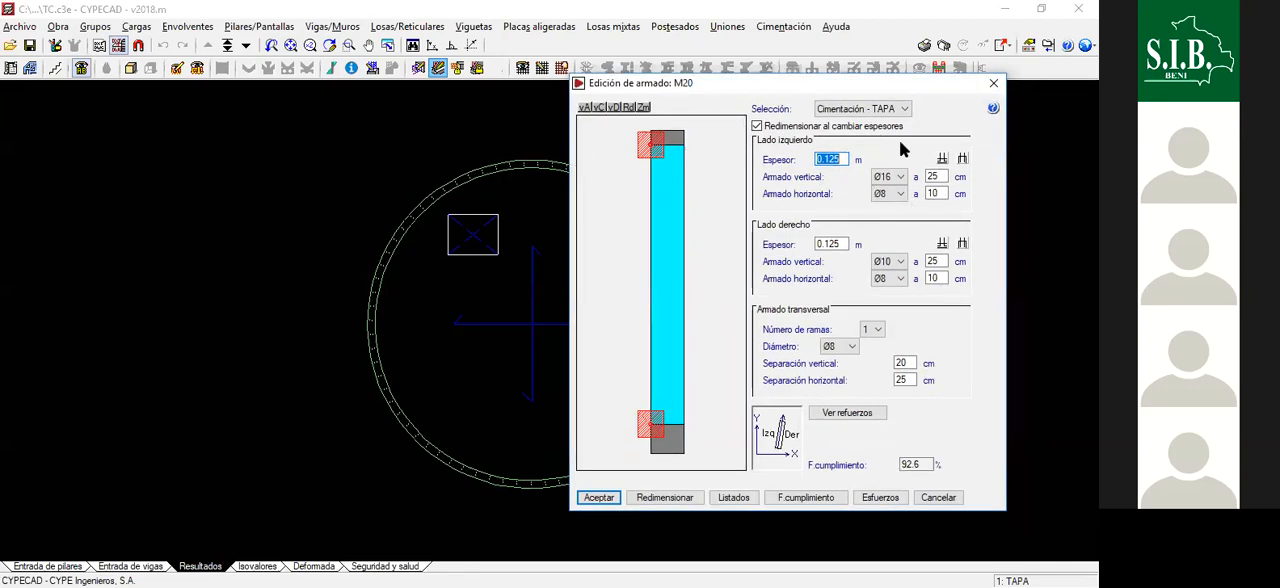
click(995, 87)
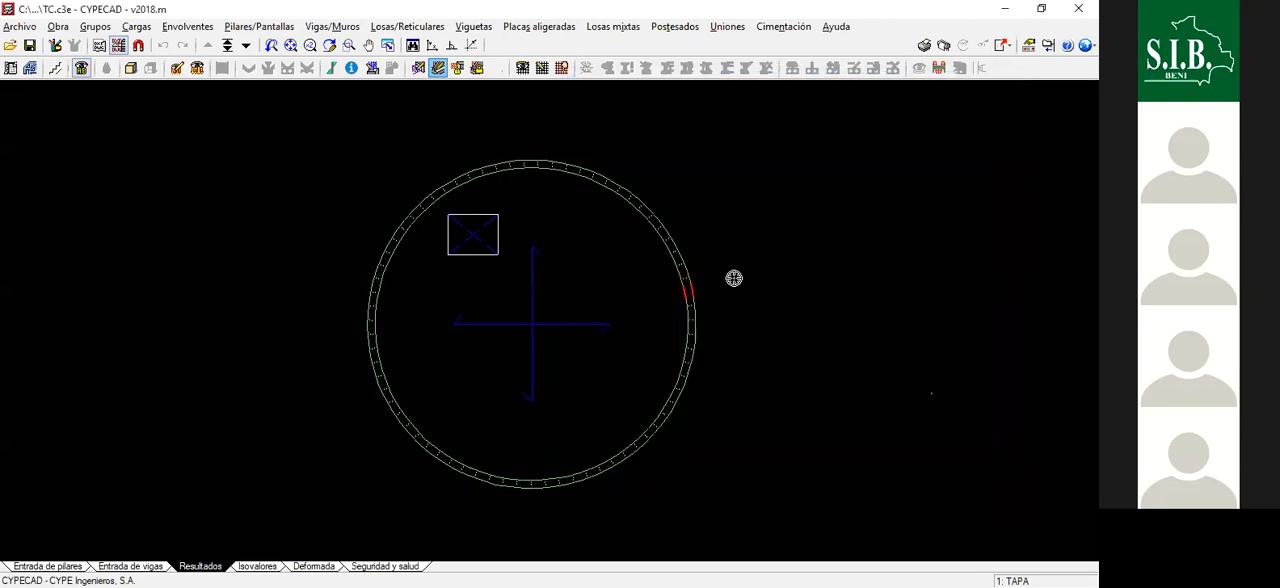
- Check the reinforcement of wall M69 at the lower left of the ring, and leave its editor without changes
scroll(721, 360, down, 1)
scroll(697, 356, up, 2)
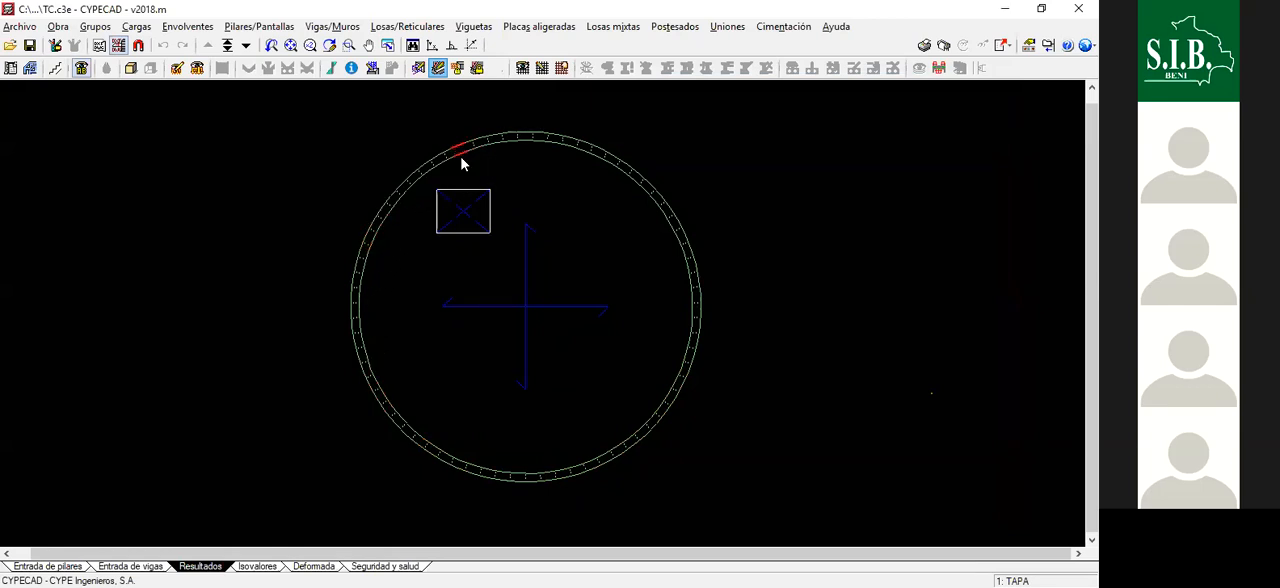
click(396, 427)
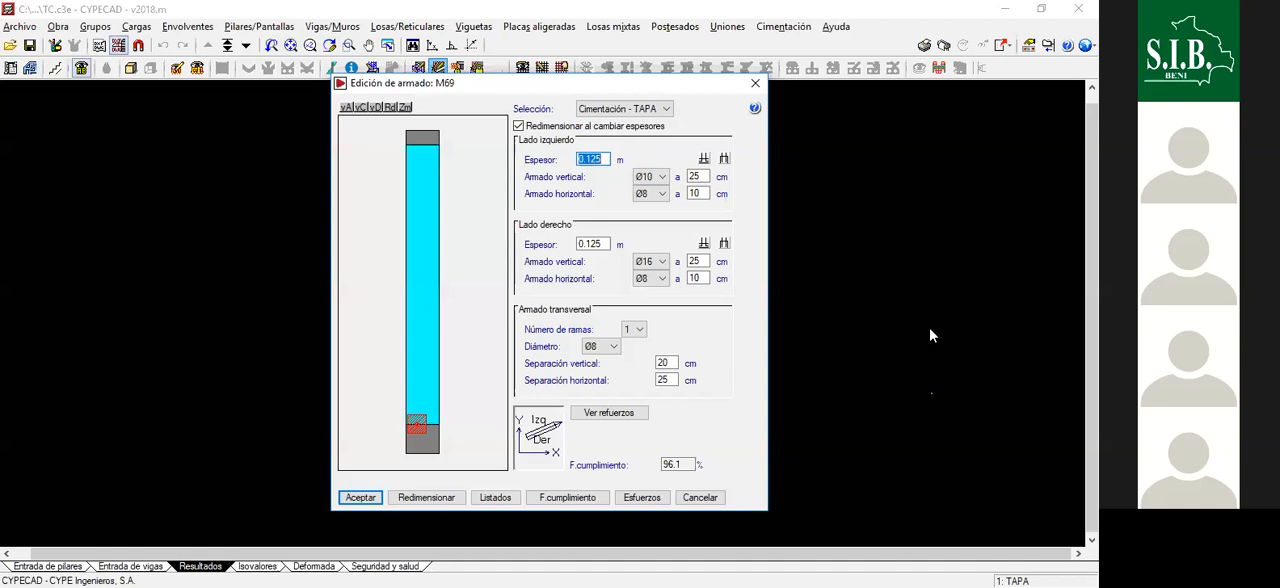
click(755, 83)
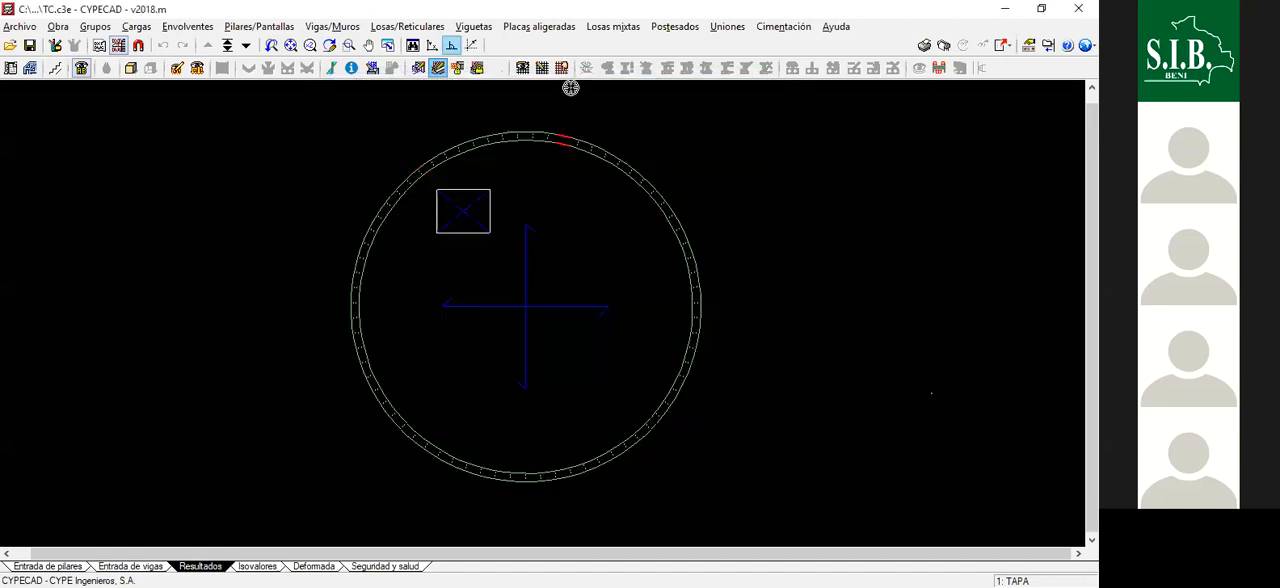
- Configure the slab reinforcement view to show the additional lower longitudinal and transverse bars, with base and upper reinforcement hidden
scroll(630, 318, down, 1)
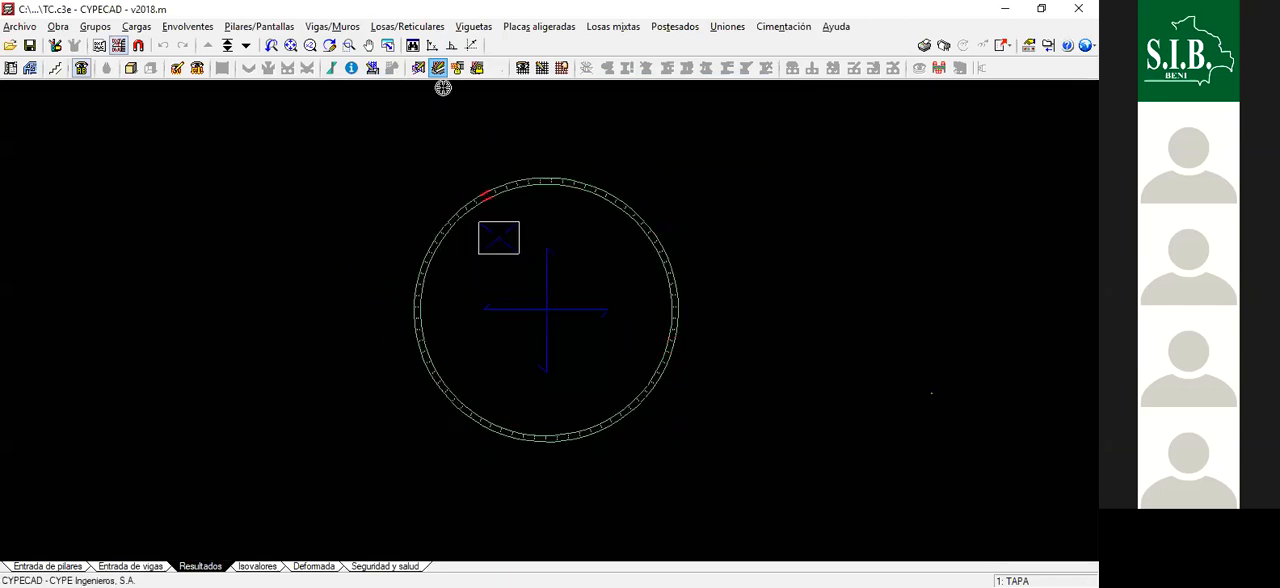
click(405, 28)
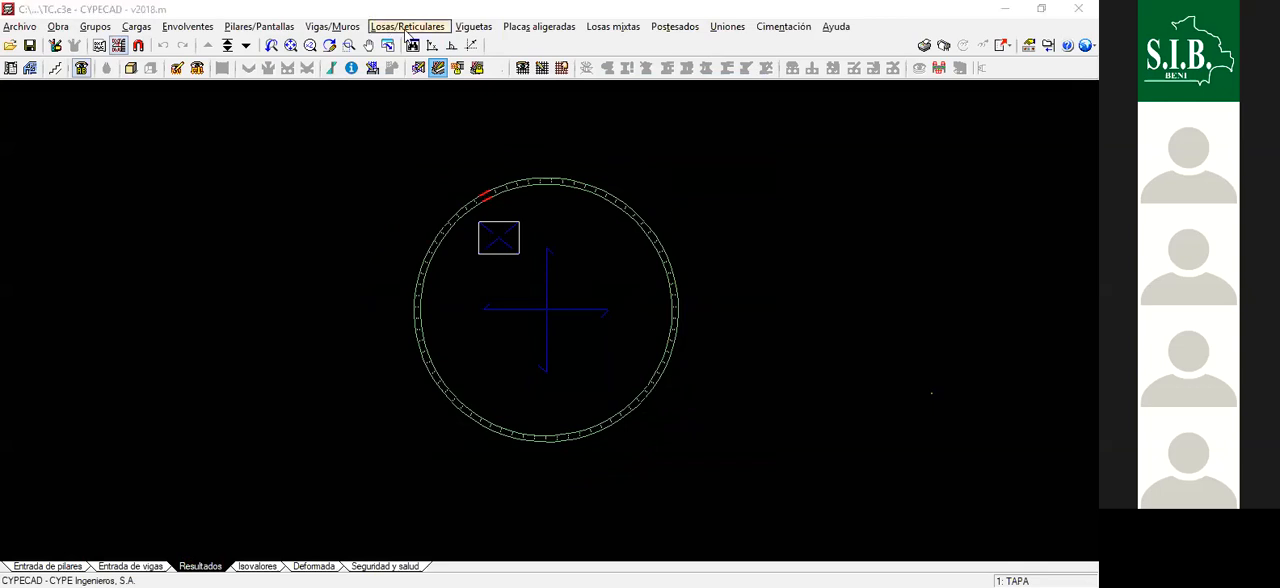
click(428, 50)
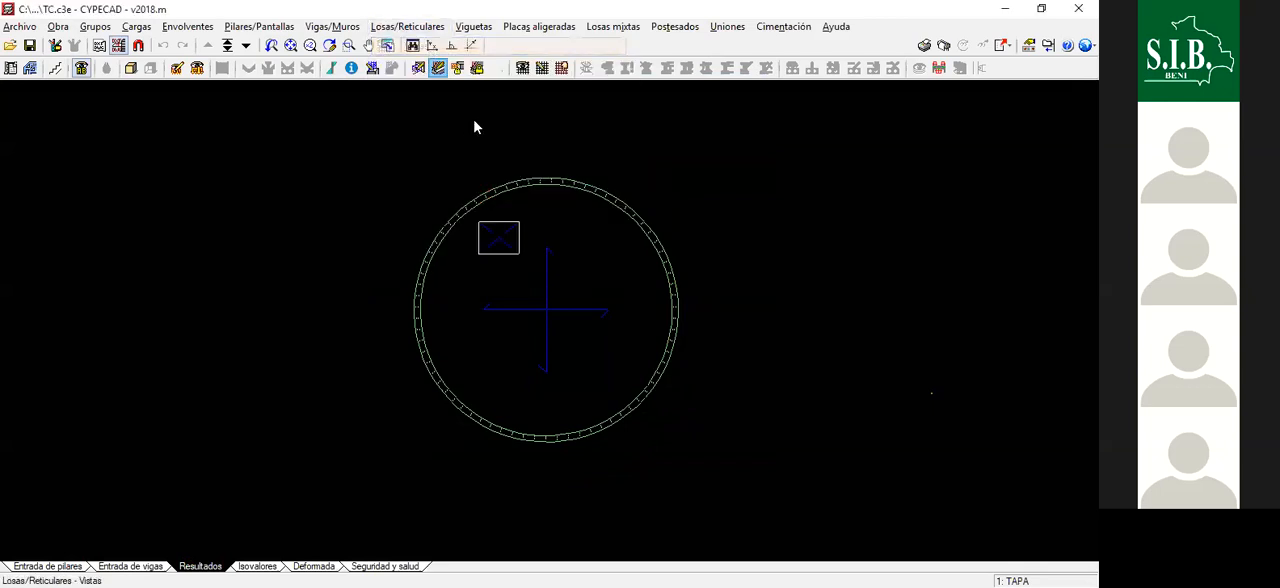
click(422, 131)
click(432, 114)
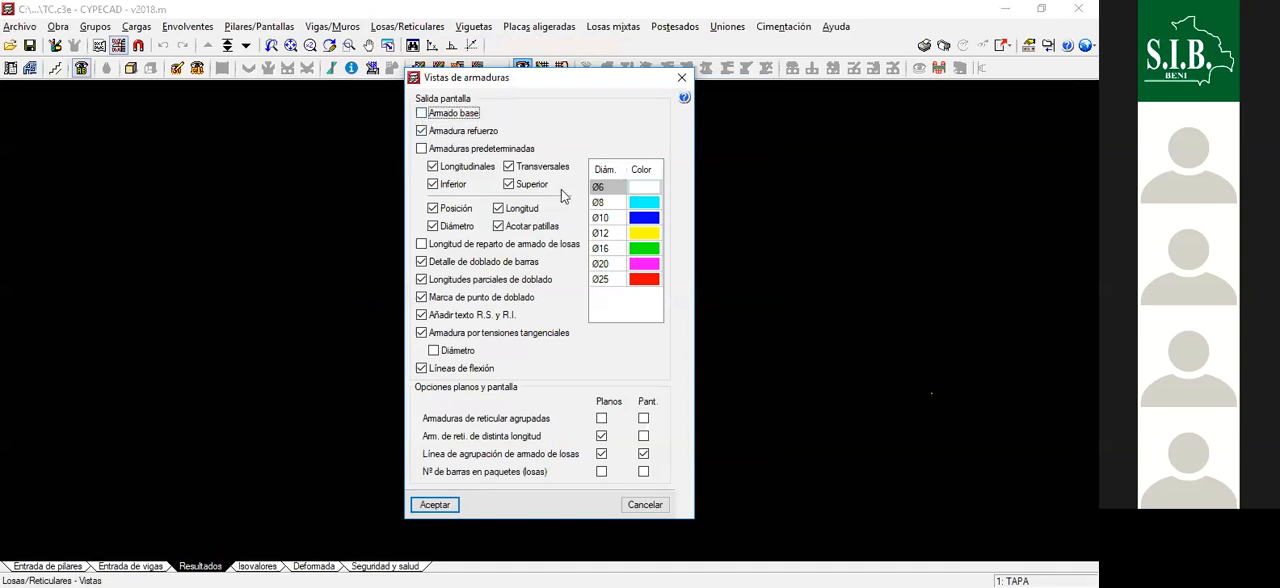
click(510, 185)
click(509, 184)
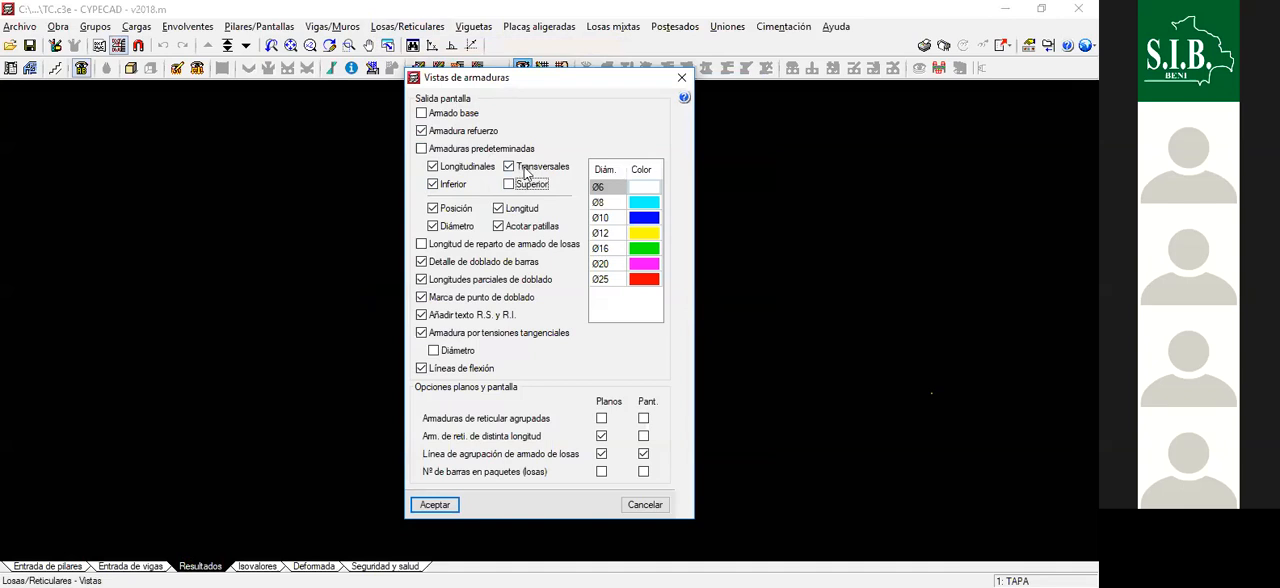
click(431, 507)
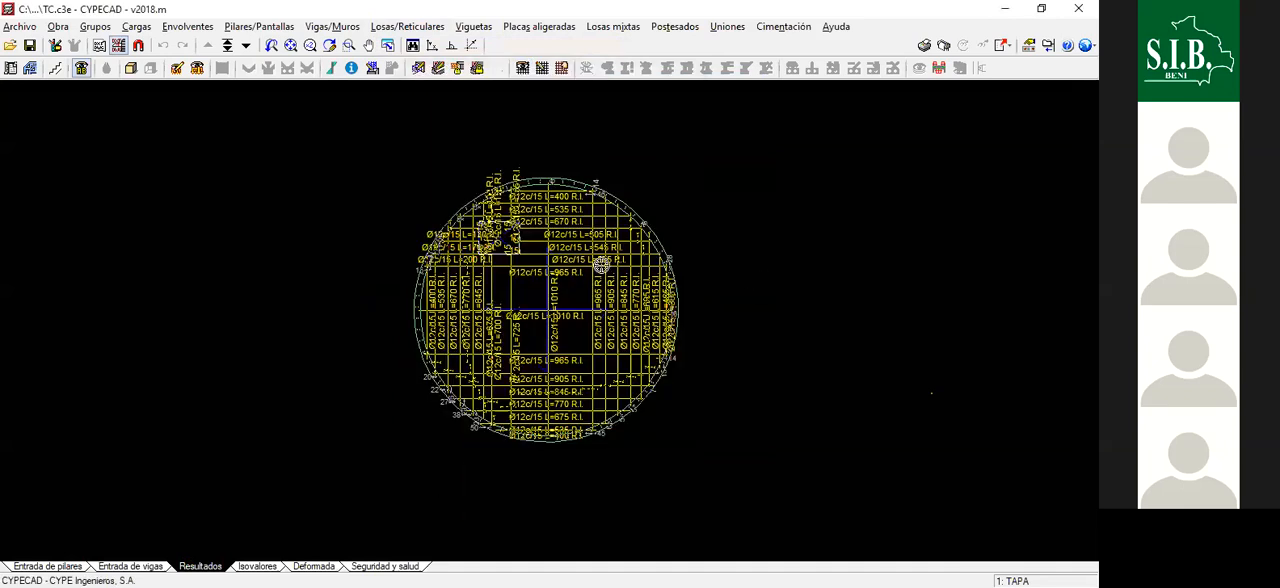
- Examine the lower reinforcement of the TAPA slab, including the bars around the opening and along the circular edge
scroll(544, 302, up, 3)
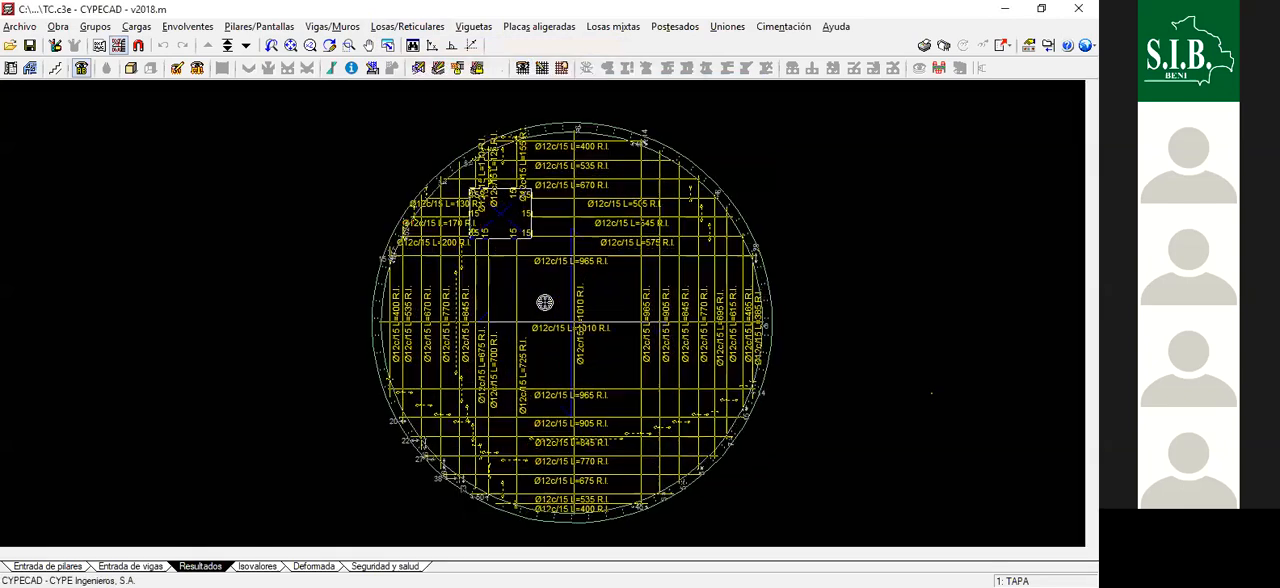
scroll(600, 160, down, 2)
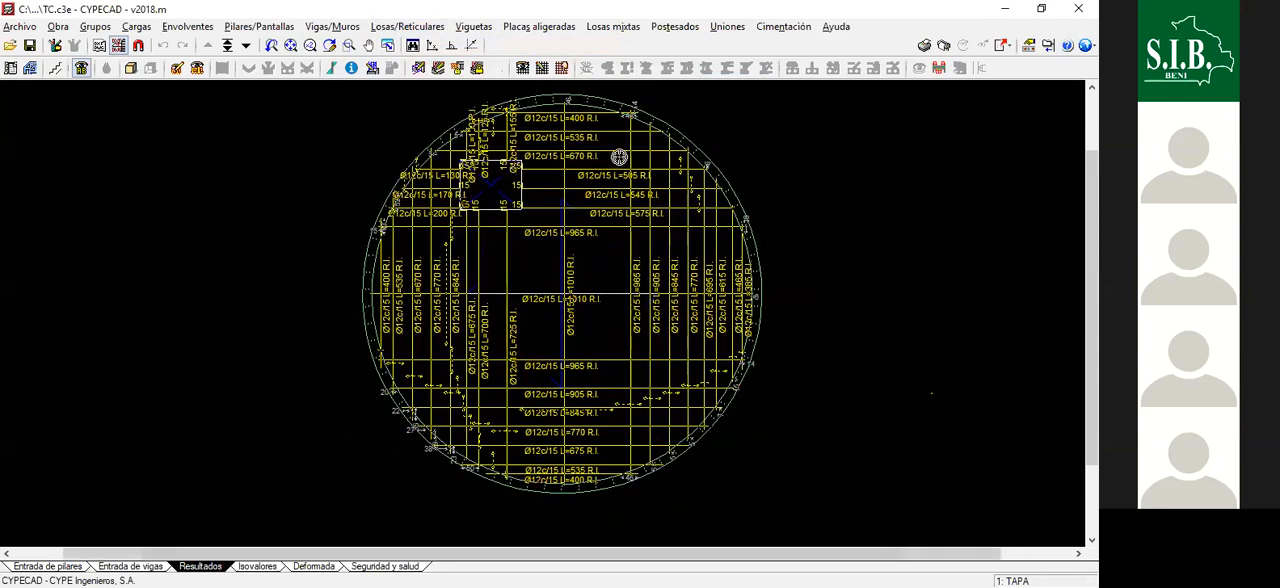
scroll(617, 157, up, 1)
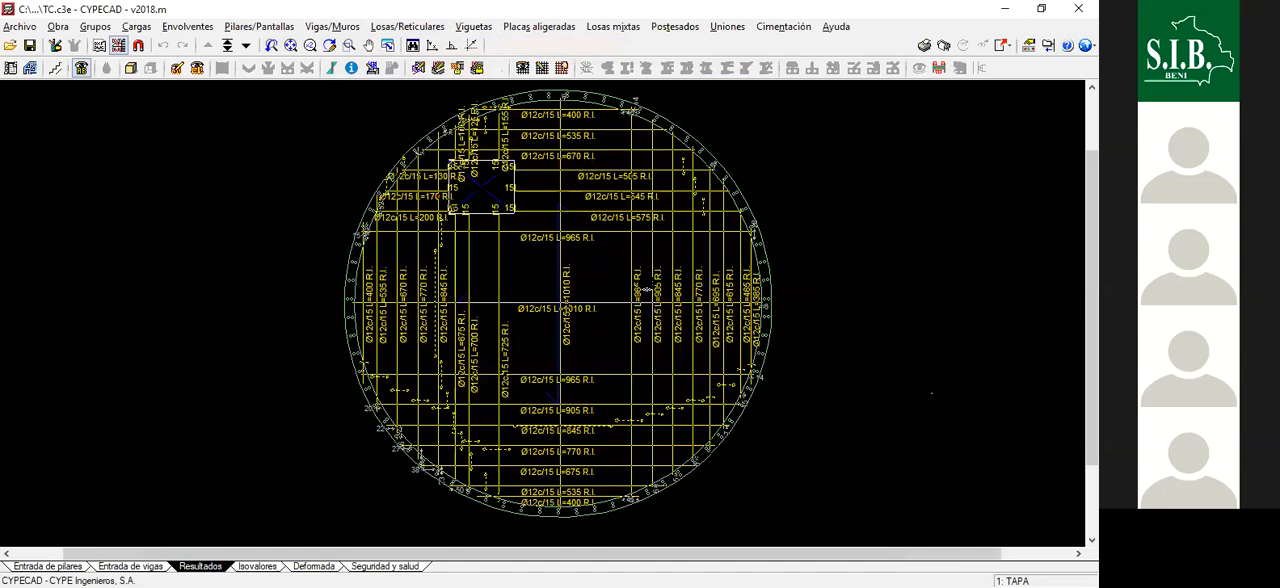
scroll(569, 285, down, 2)
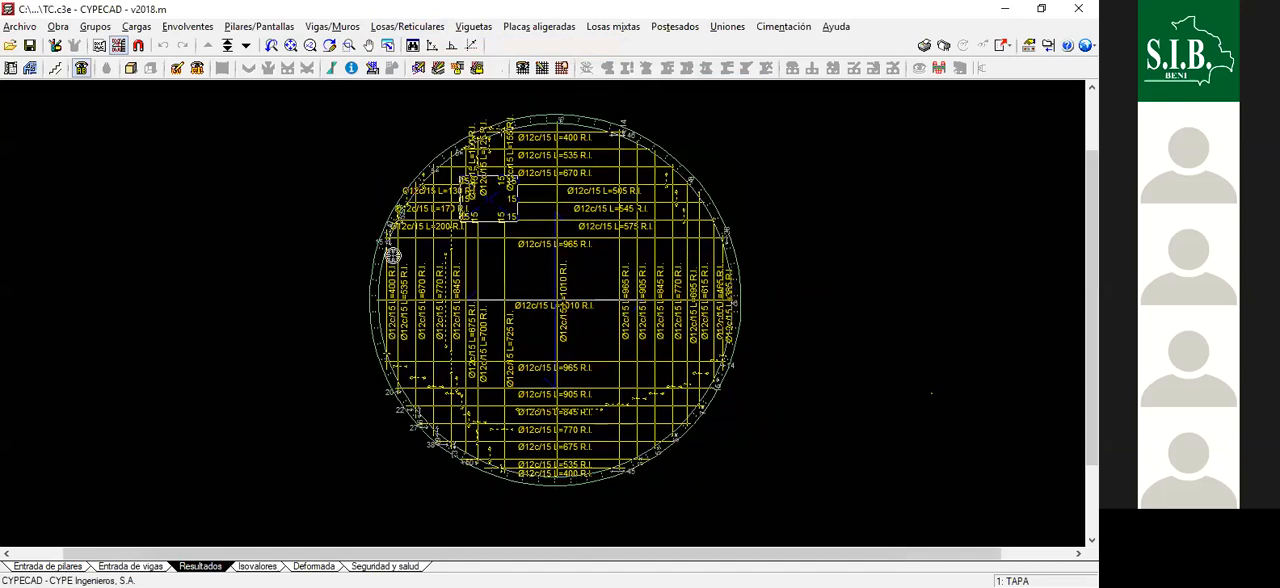
scroll(411, 185, up, 2)
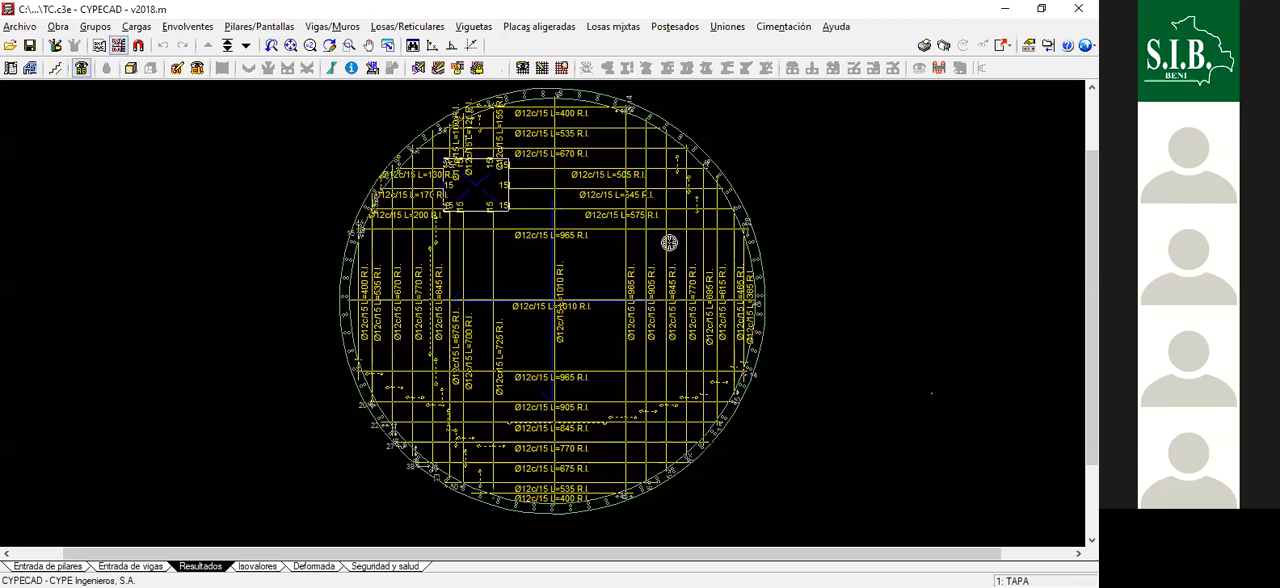
scroll(640, 290, down, 1)
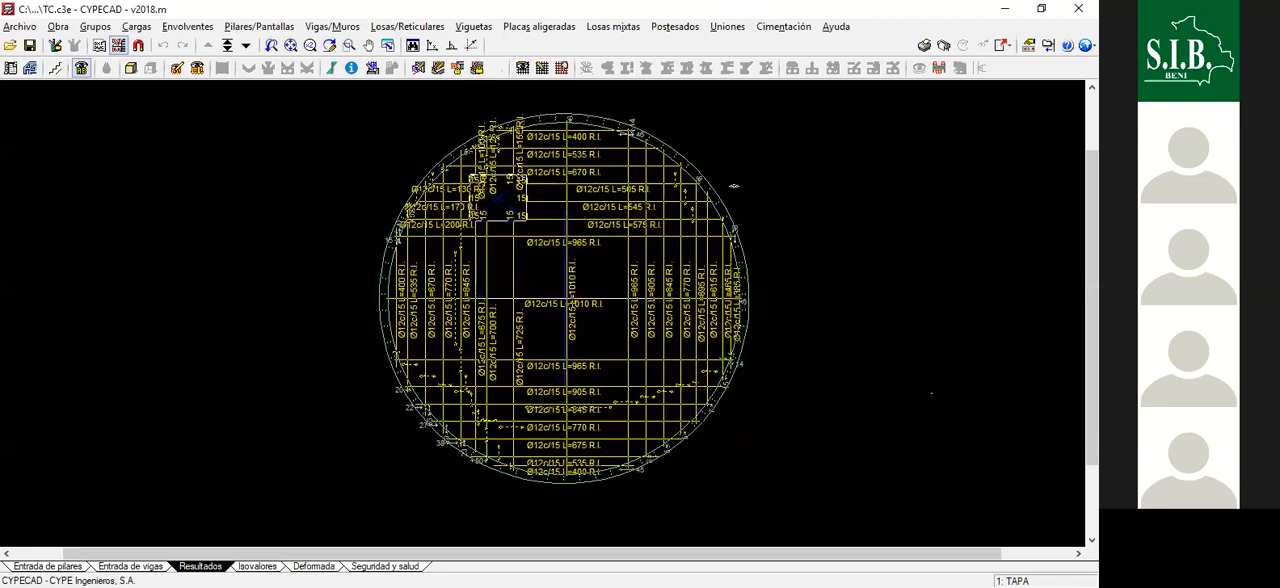
scroll(734, 186, up, 2)
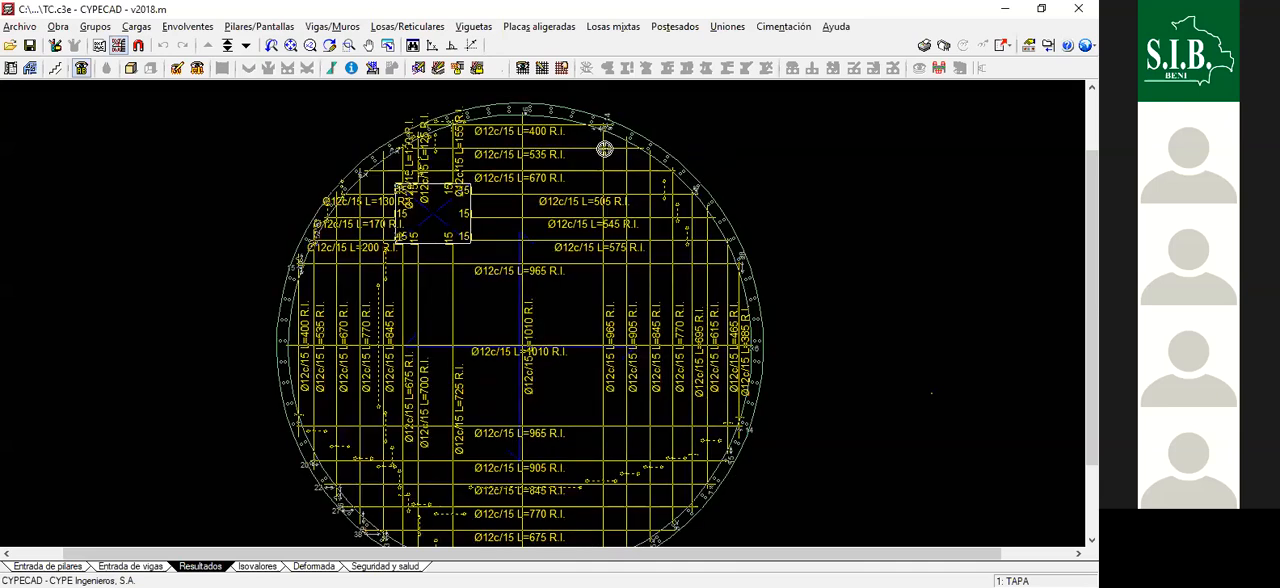
scroll(751, 257, up, 1)
scroll(727, 155, up, 1)
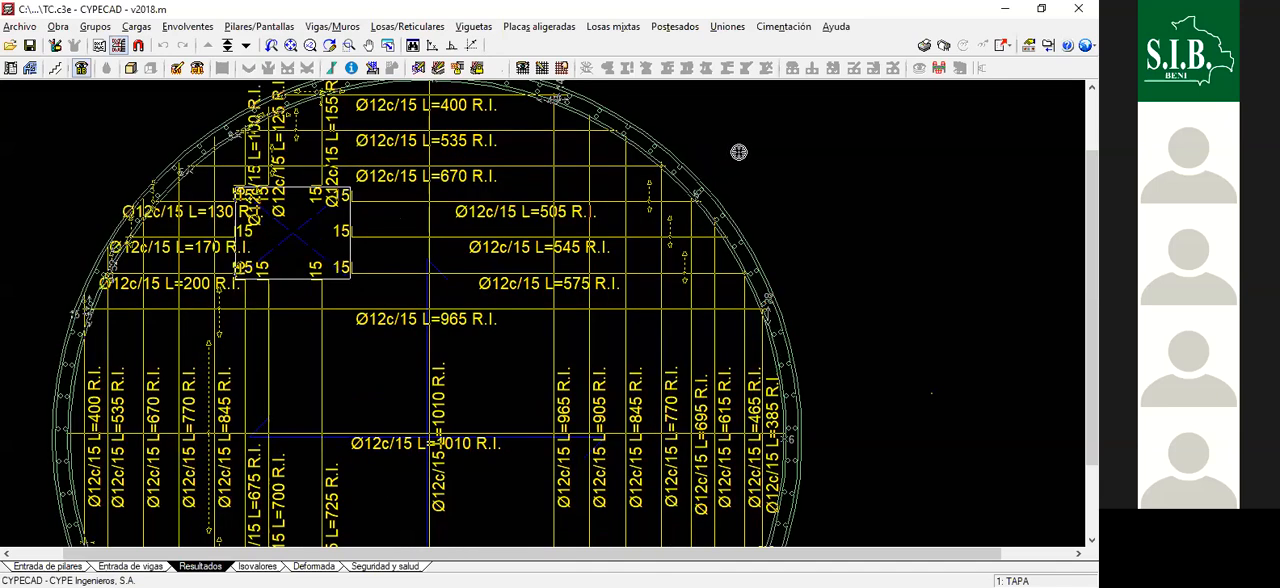
scroll(742, 190, up, 1)
scroll(780, 362, up, 1)
scroll(713, 218, down, 2)
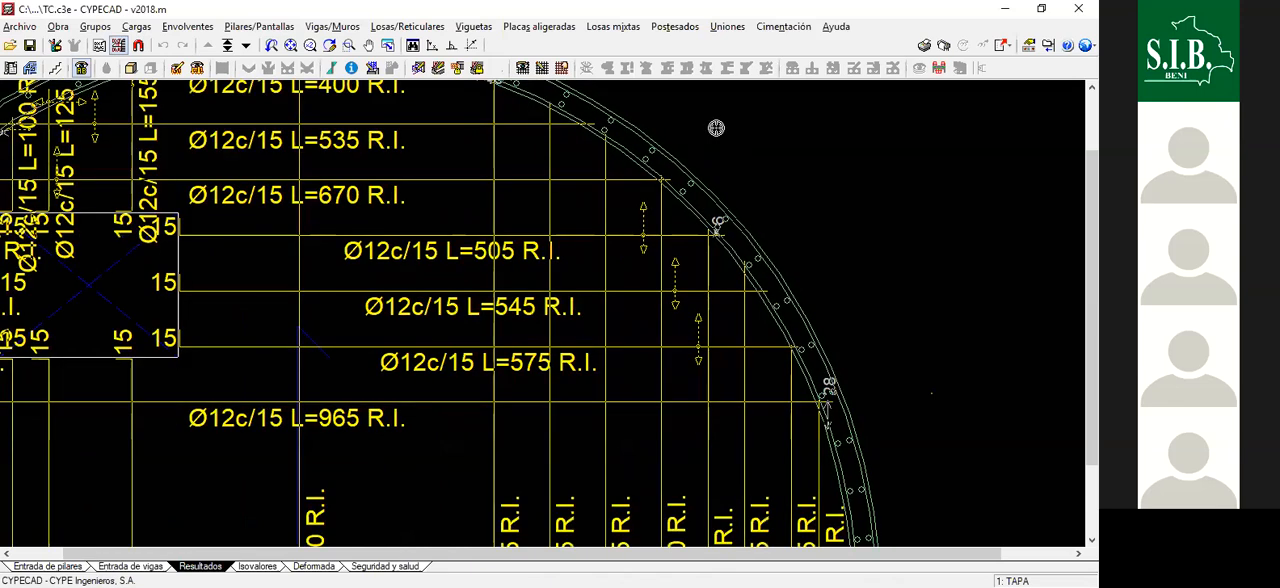
scroll(689, 210, up, 1)
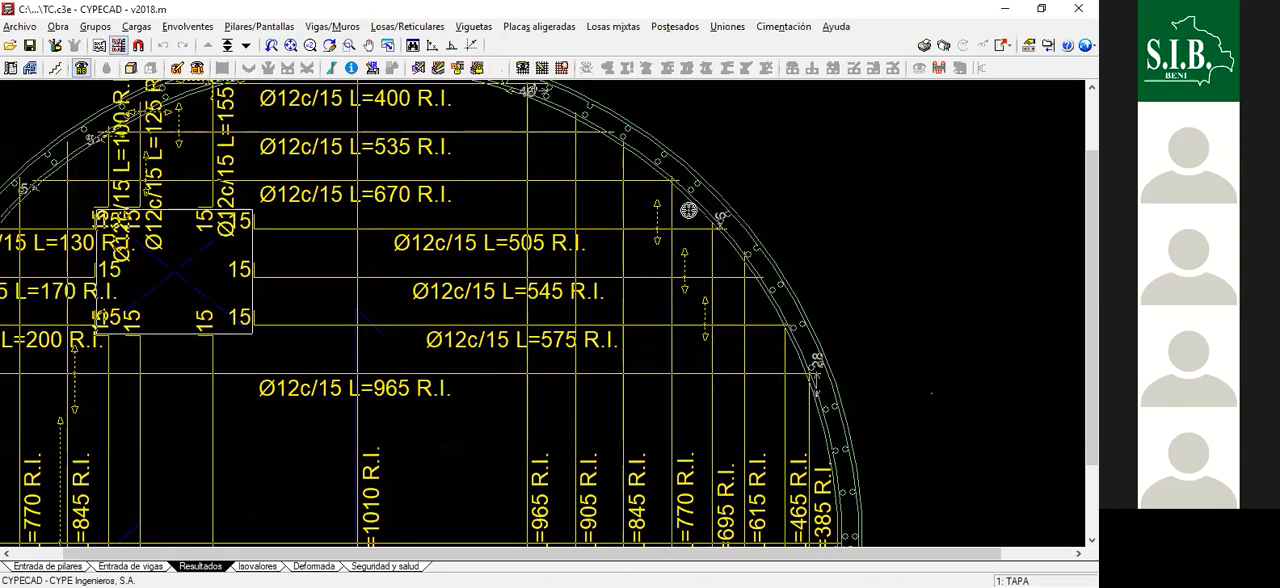
scroll(689, 210, down, 1)
scroll(650, 150, down, 1)
scroll(679, 370, up, 1)
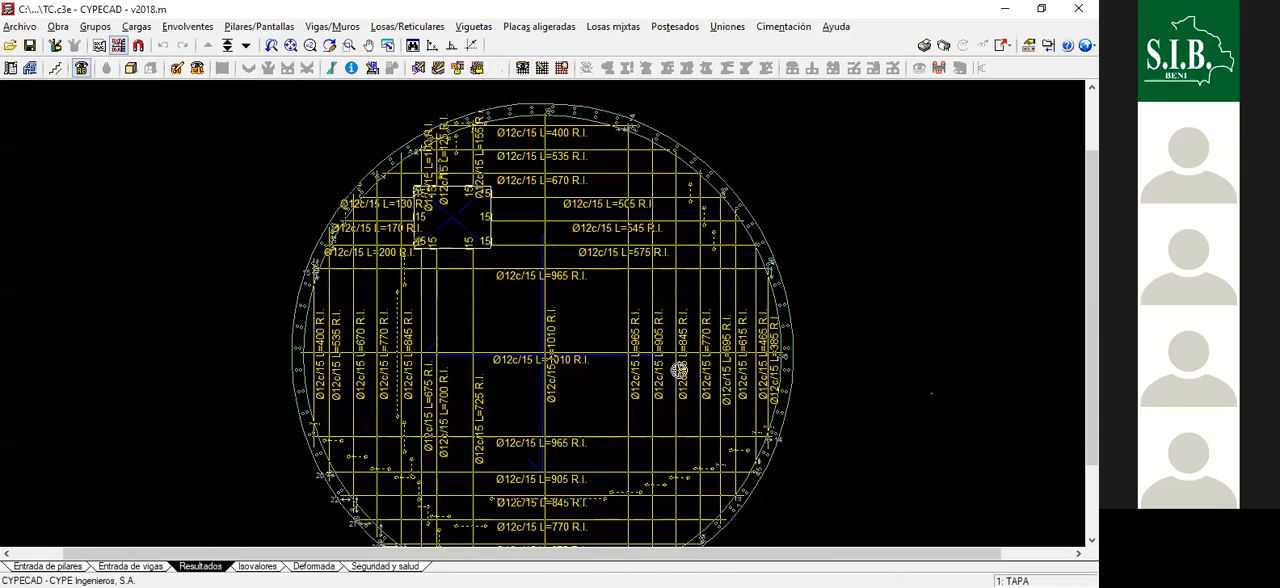
scroll(674, 251, down, 1)
scroll(812, 194, down, 1)
scroll(545, 260, up, 1)
scroll(543, 231, up, 1)
scroll(600, 268, up, 1)
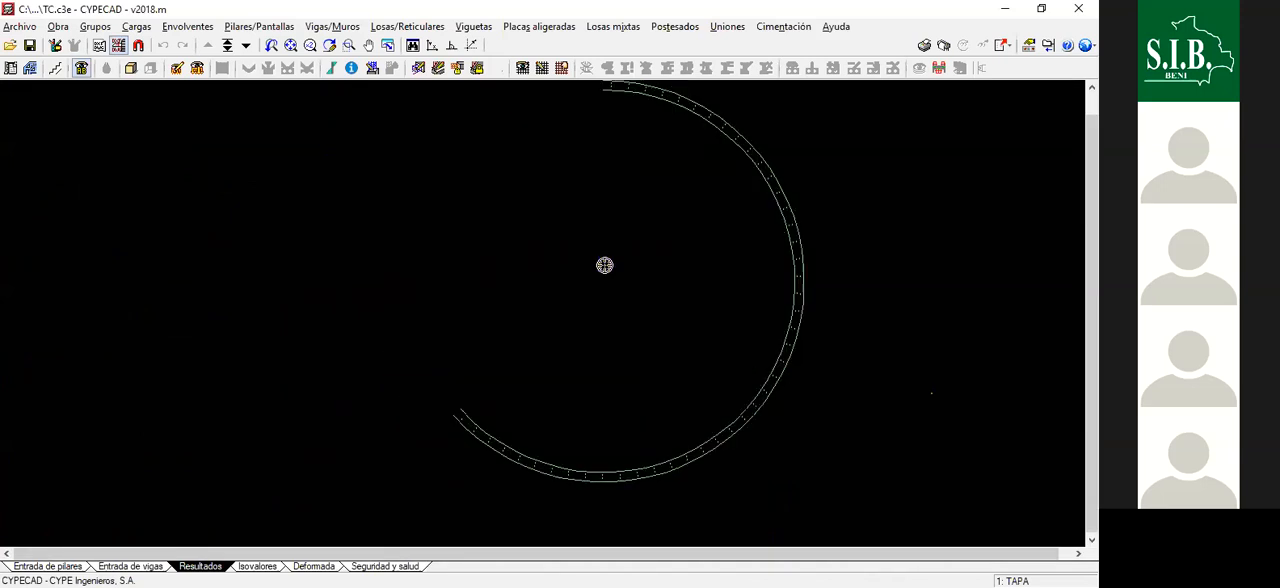
scroll(517, 246, up, 1)
scroll(566, 257, up, 1)
scroll(601, 176, up, 1)
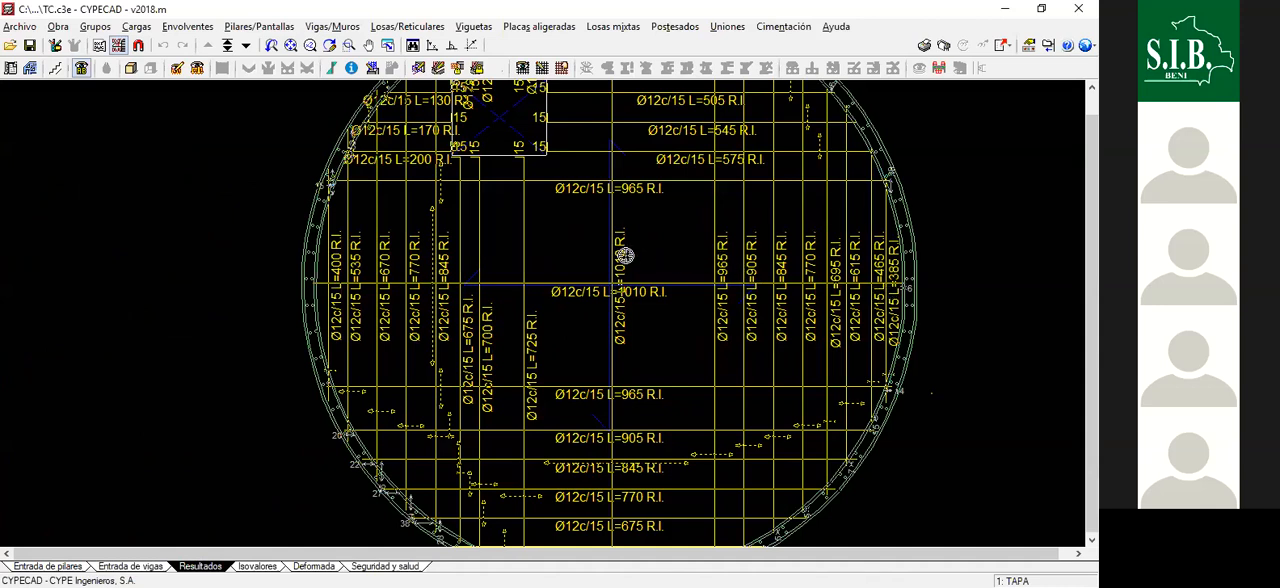
scroll(623, 256, down, 4)
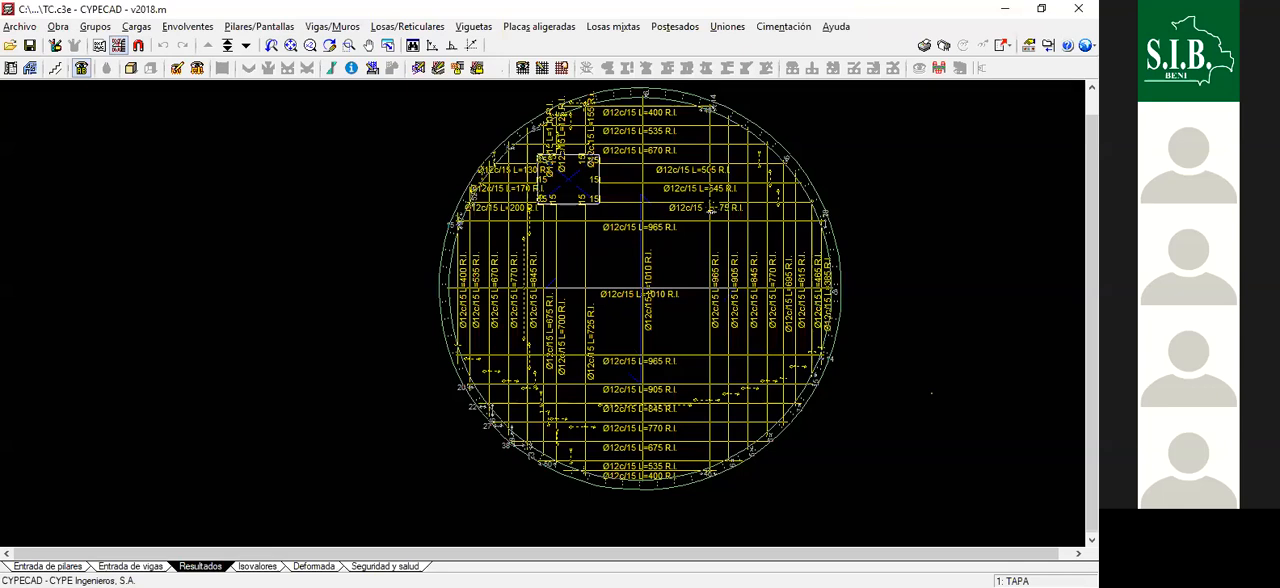
scroll(618, 202, up, 1)
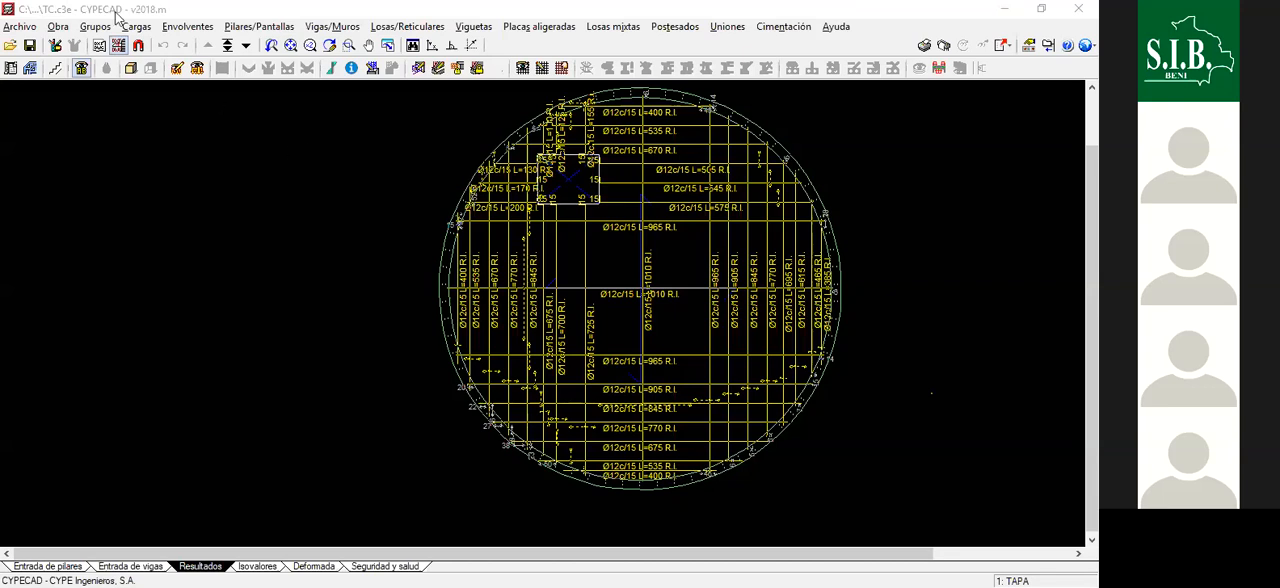
- Display the TANQUE CIRCULAR template view over the slab and bring the wall thickness formula notes into view
scroll(474, 371, down, 1)
scroll(870, 349, down, 4)
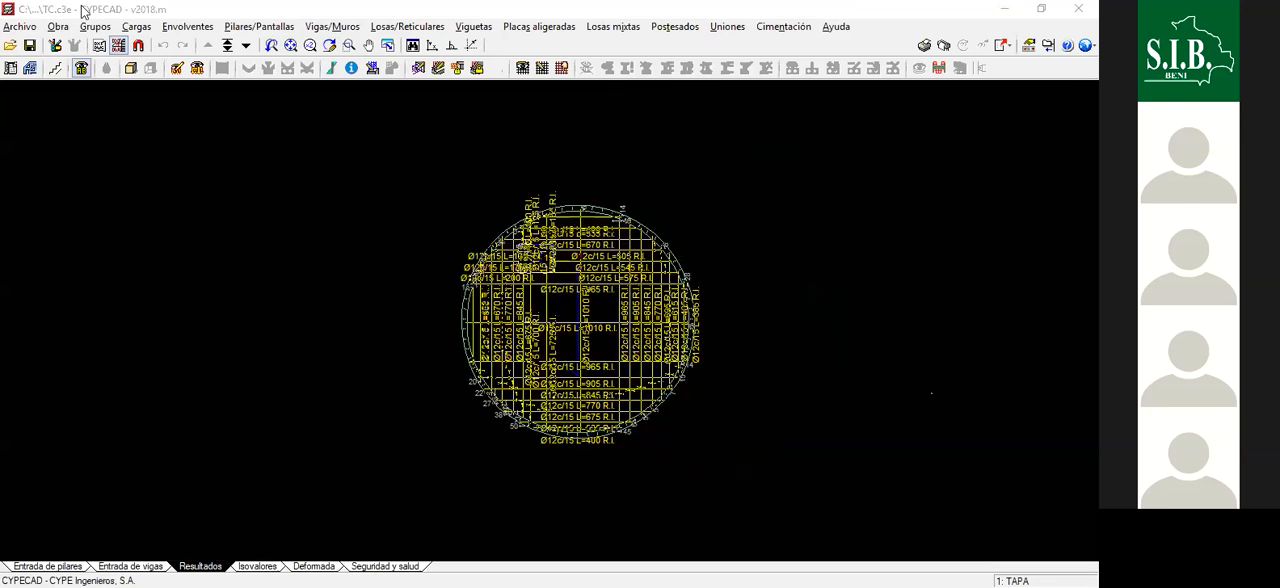
scroll(870, 349, up, 2)
click(119, 46)
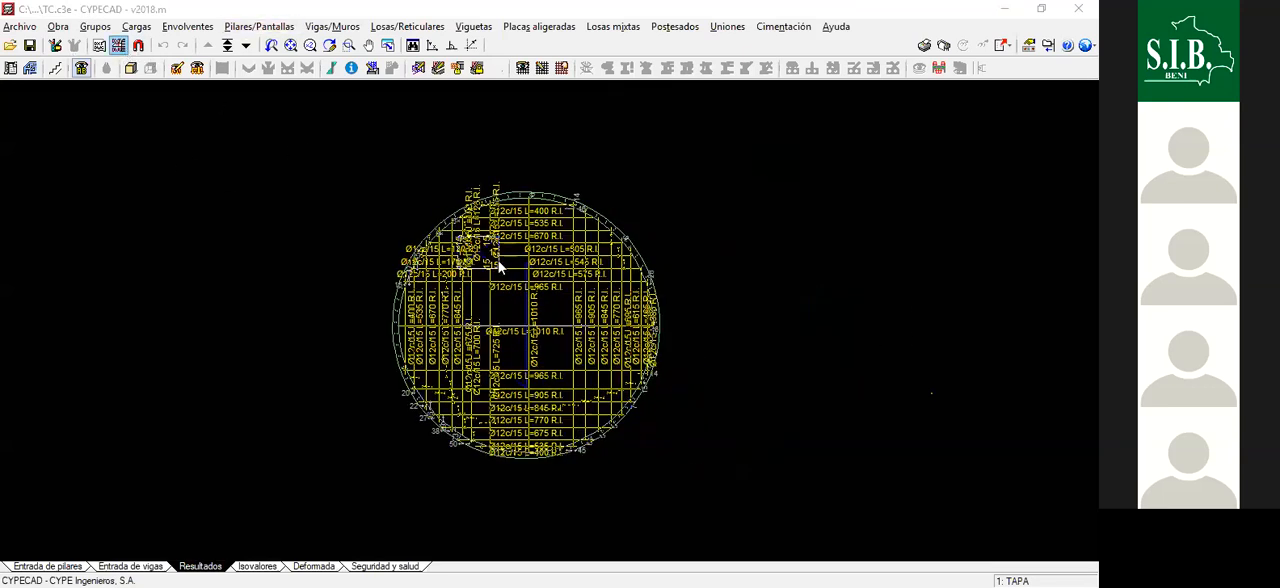
click(478, 362)
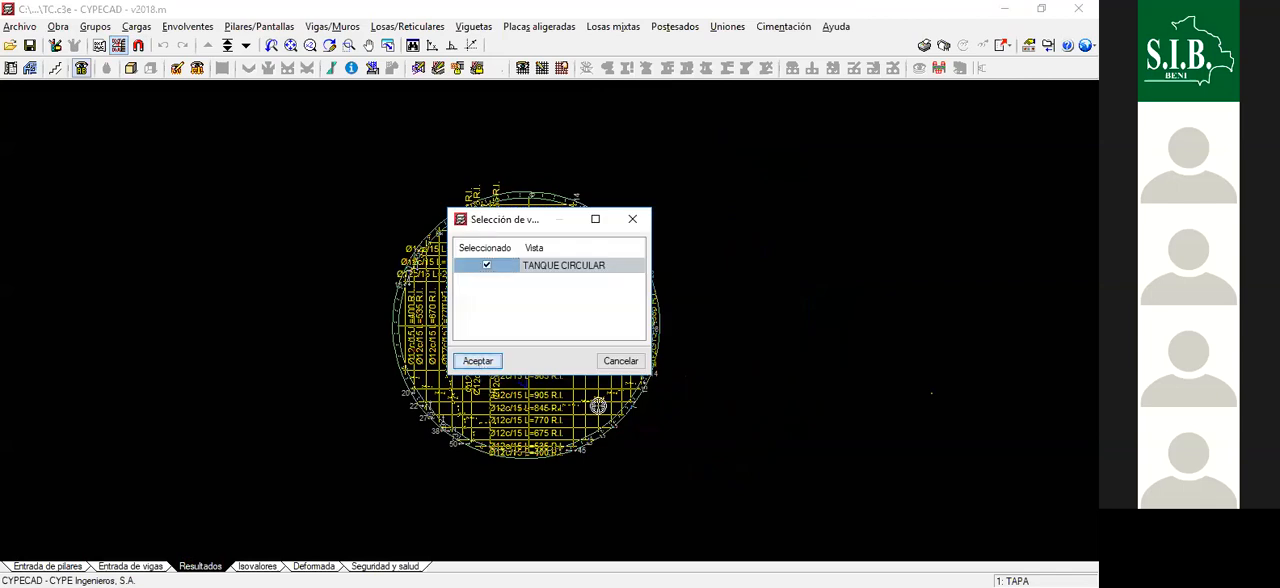
scroll(726, 320, down, 3)
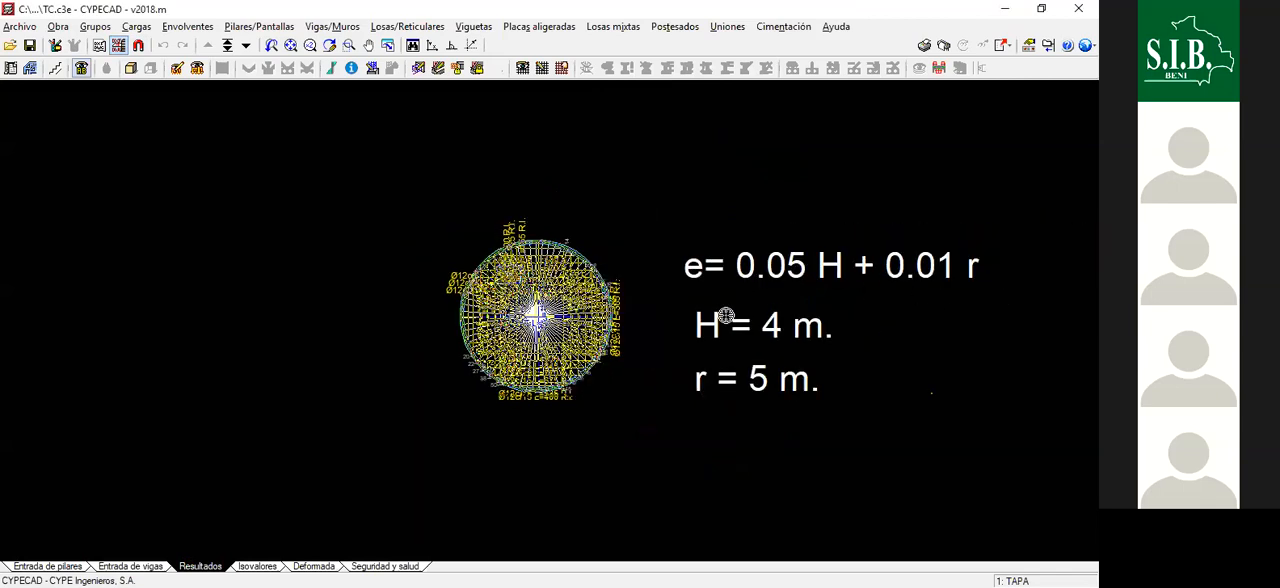
scroll(754, 326, up, 2)
scroll(743, 328, up, 1)
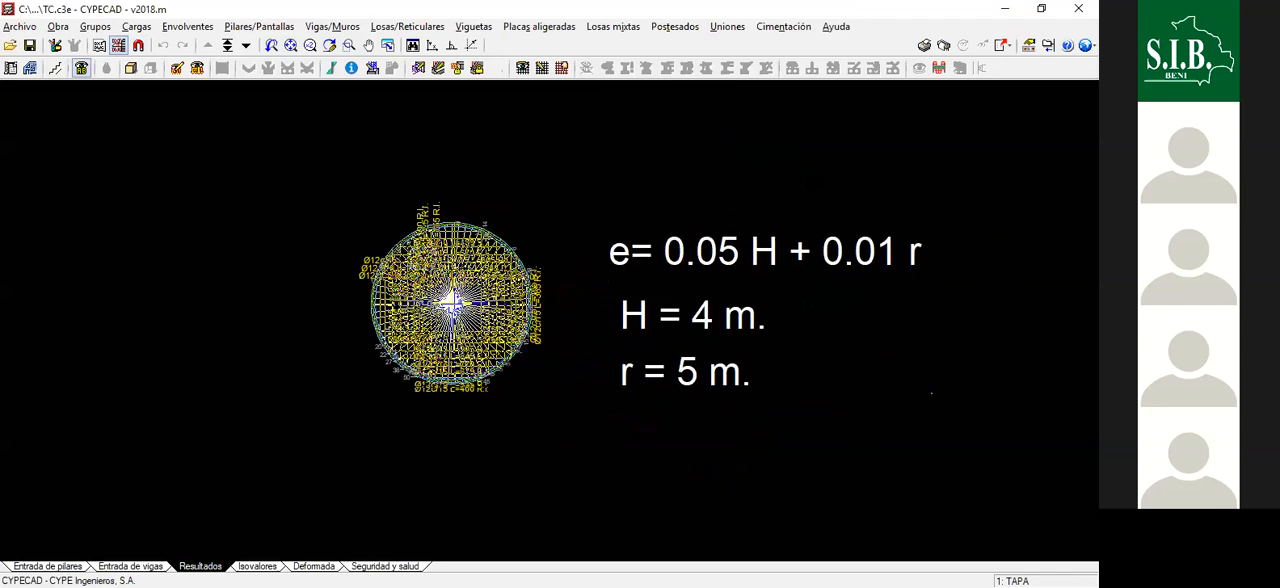
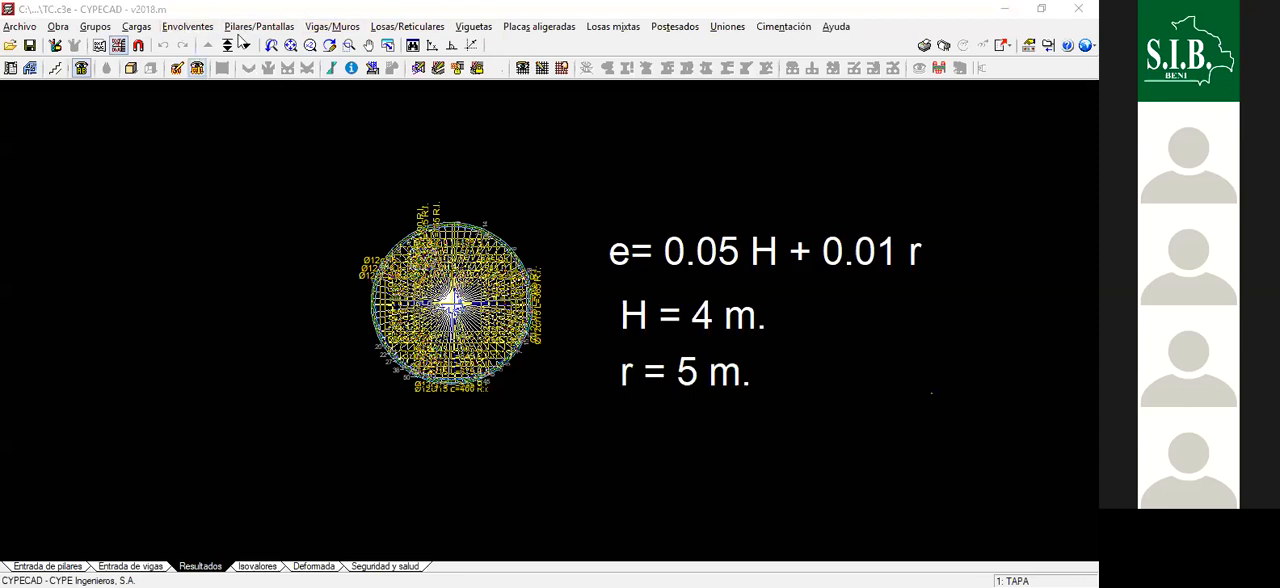
- Hide the background drawing template with the wall-thickness formula and radial lines in the TAPA plan
click(118, 45)
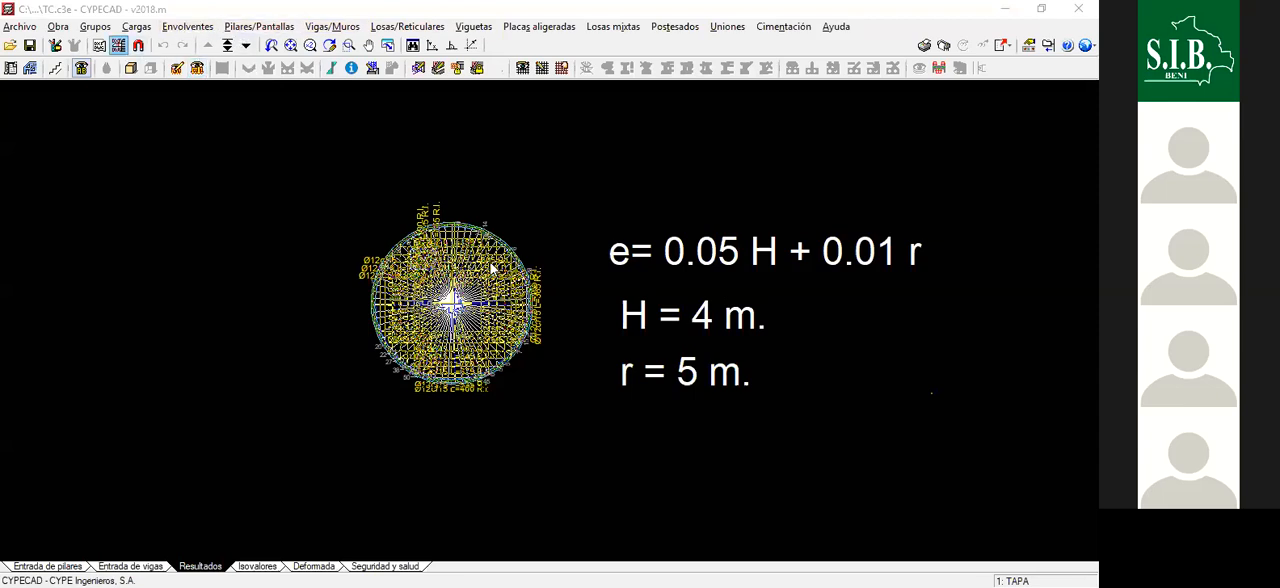
click(478, 361)
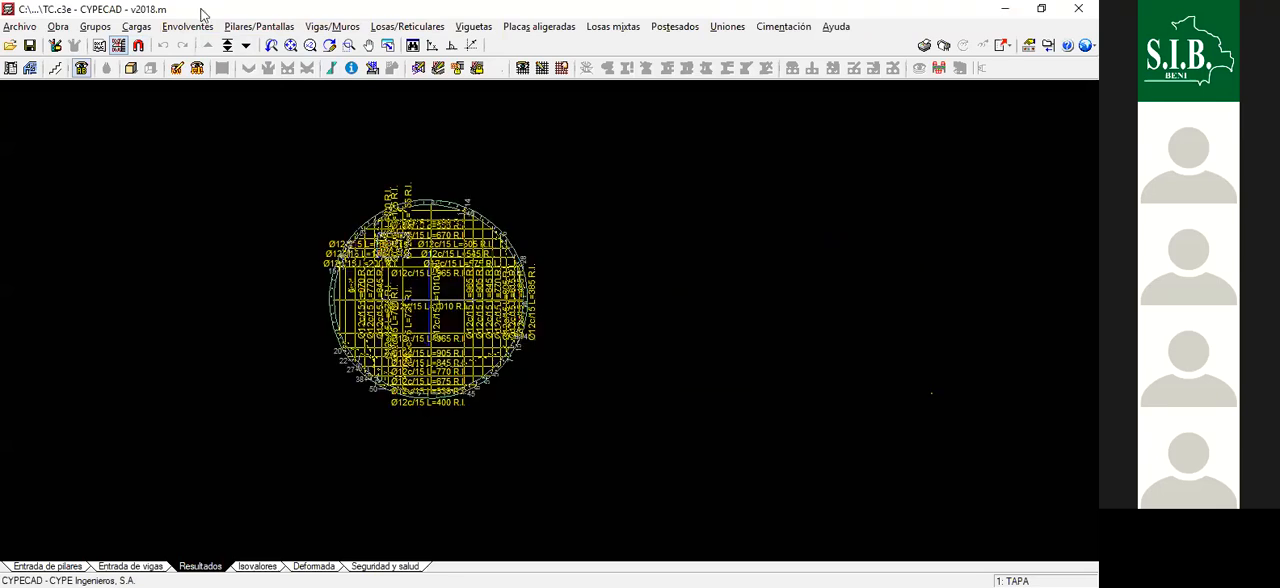
scroll(603, 278, down, 2)
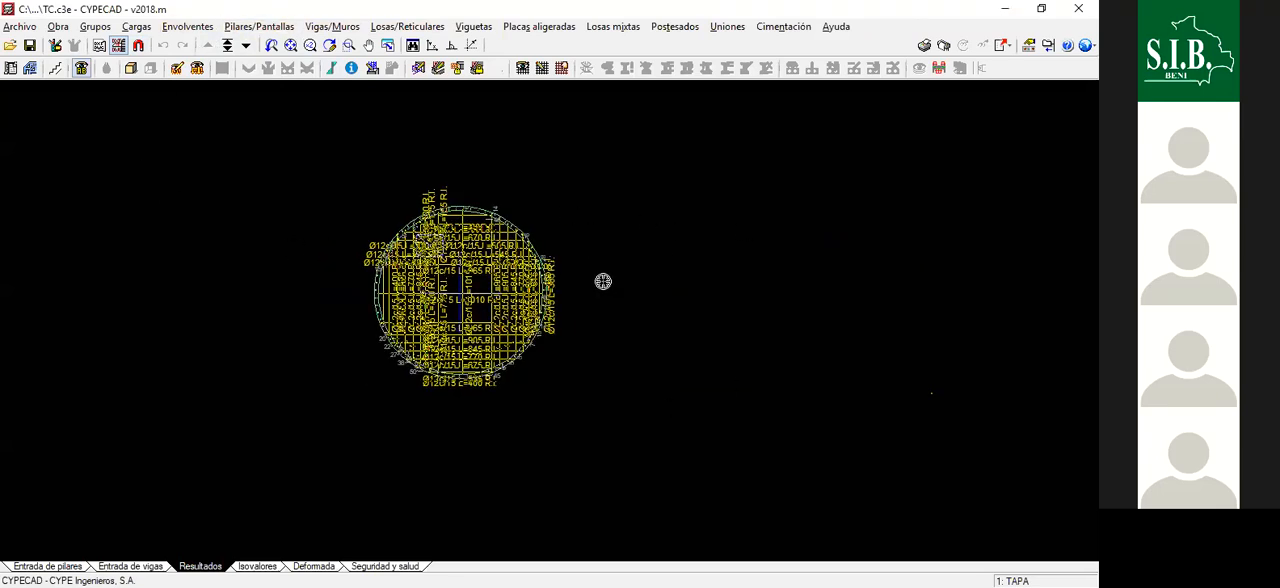
scroll(596, 262, up, 2)
scroll(596, 262, up, 1)
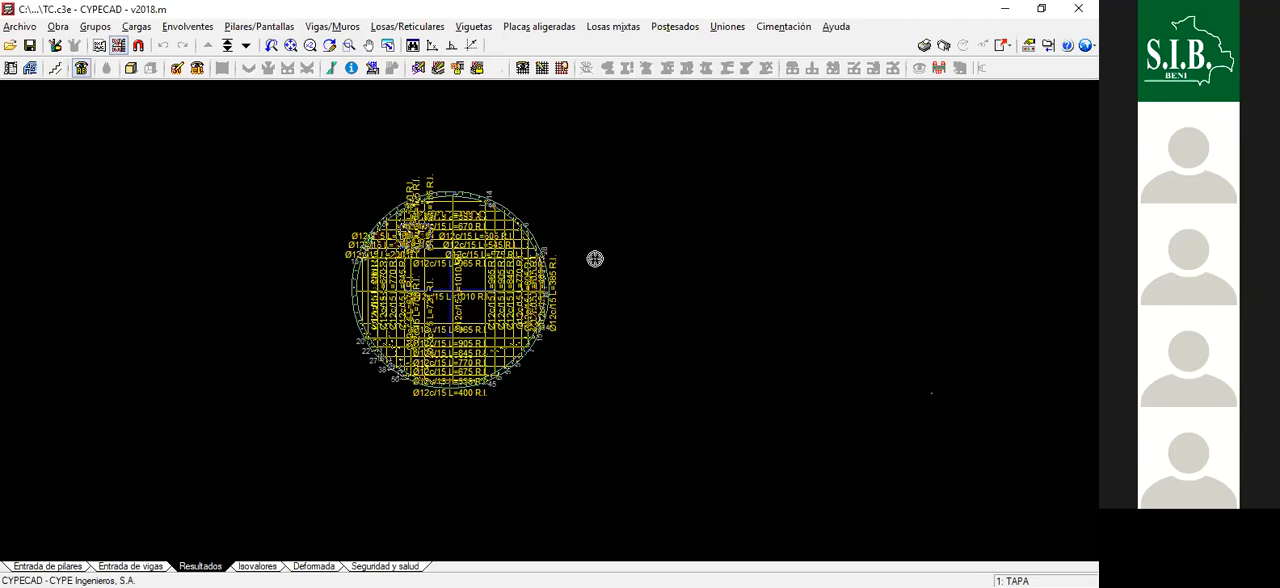
scroll(487, 283, down, 1)
scroll(423, 277, up, 3)
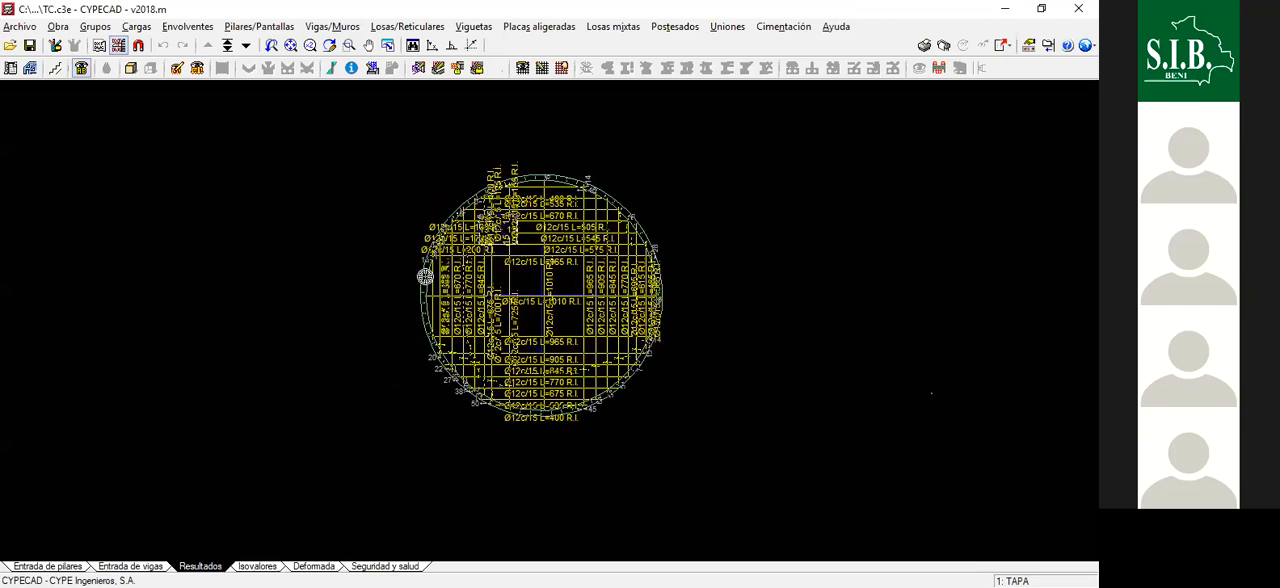
scroll(423, 277, up, 1)
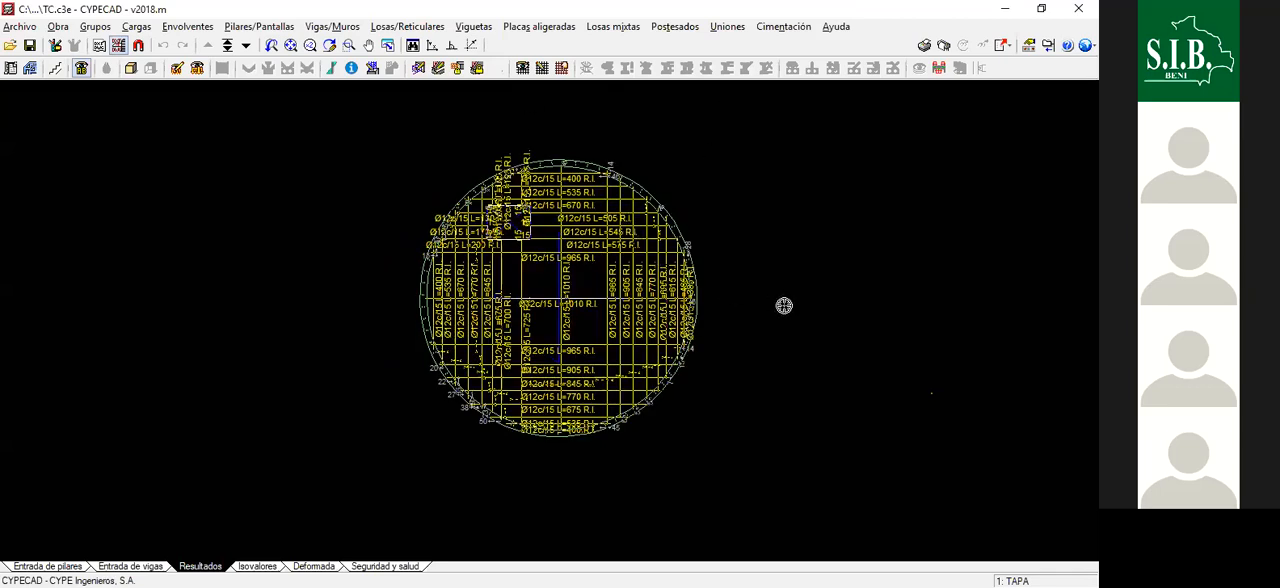
scroll(764, 299, up, 2)
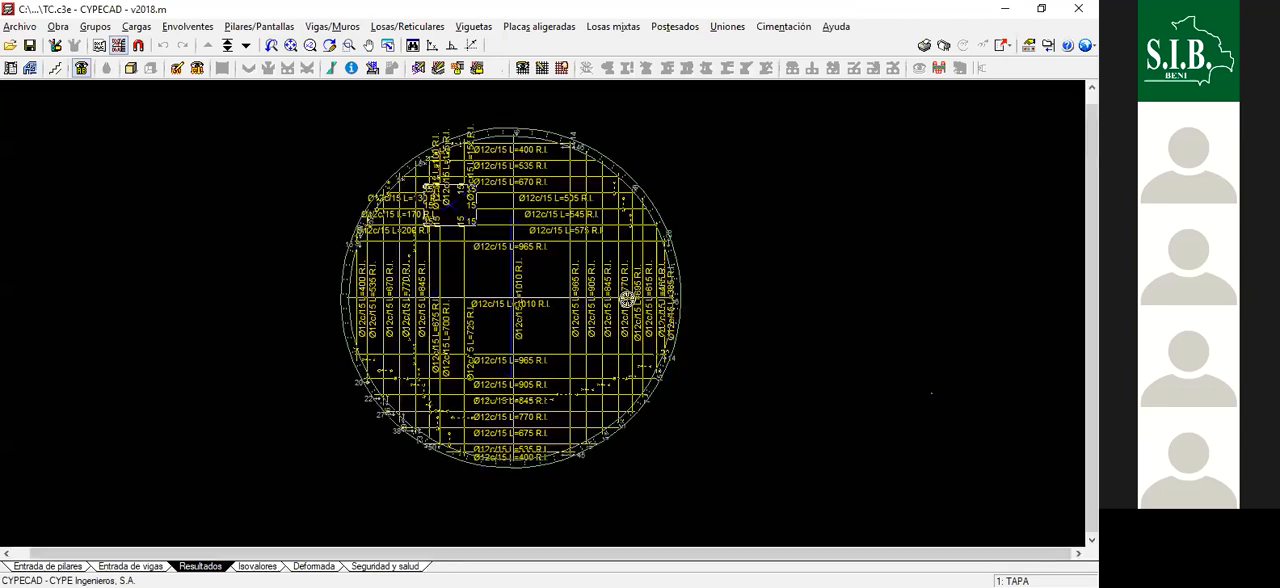
scroll(681, 333, down, 1)
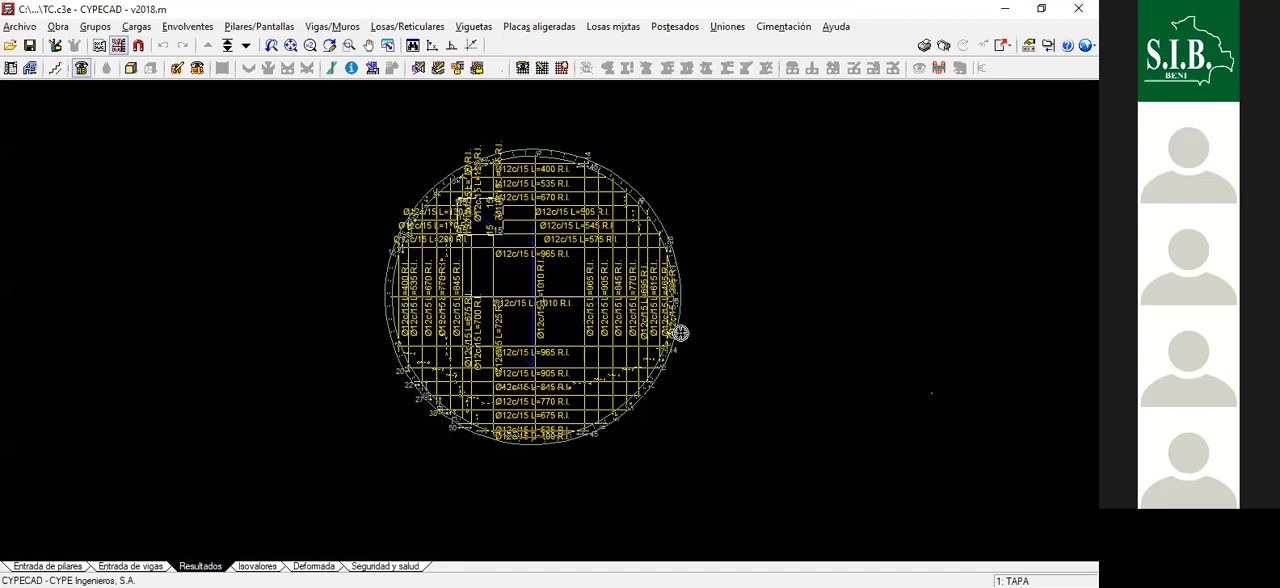
scroll(681, 333, down, 1)
- Examine the circular wall's reinforcement and the adjoining cover slab bars along the upper edge of the TAPA plan
scroll(680, 333, up, 1)
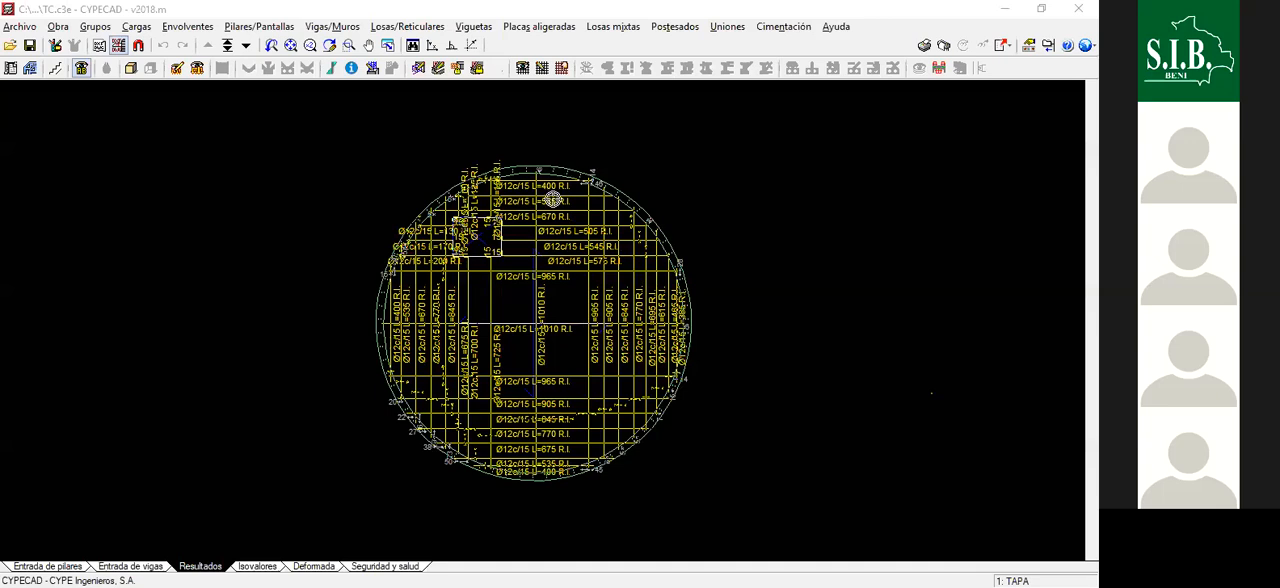
scroll(565, 175, up, 3)
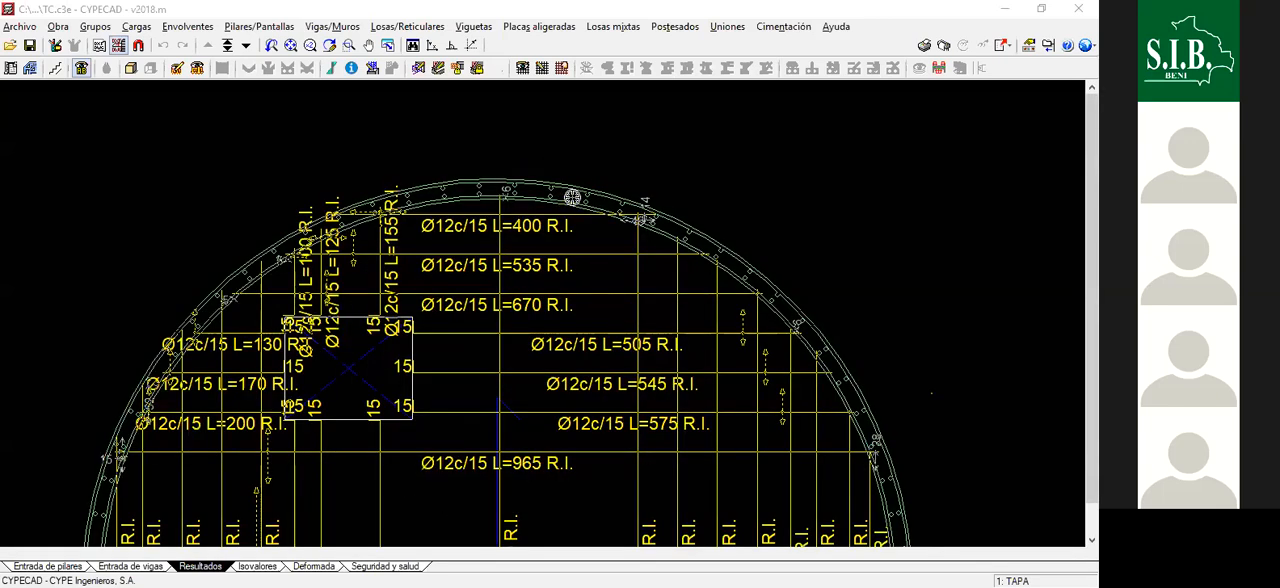
scroll(572, 197, up, 3)
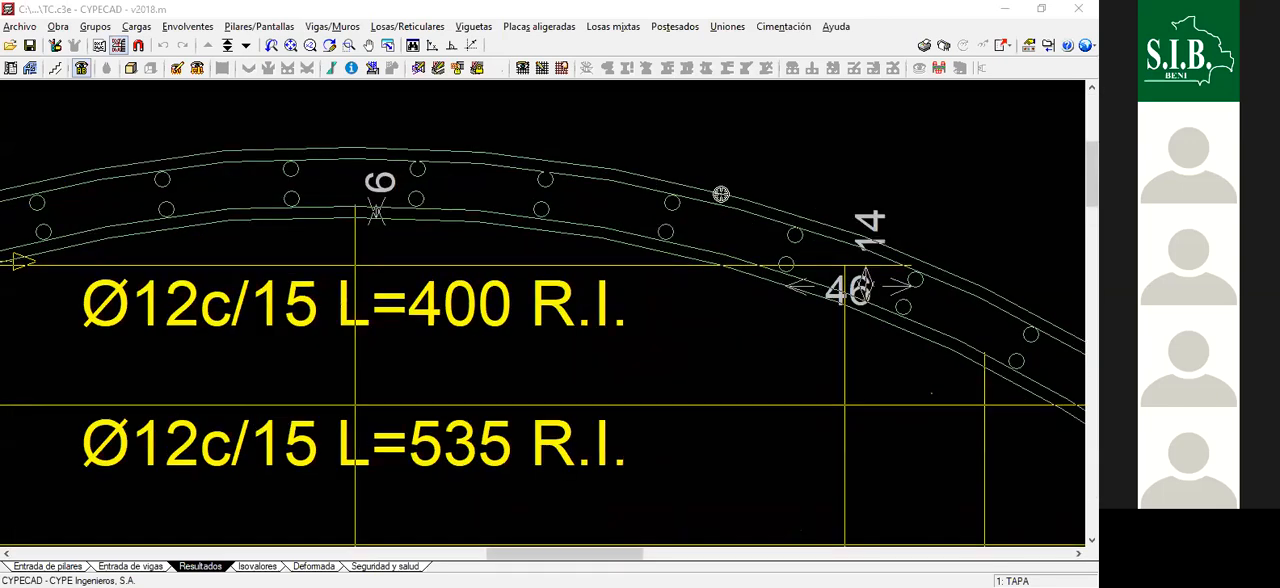
scroll(730, 215, down, 3)
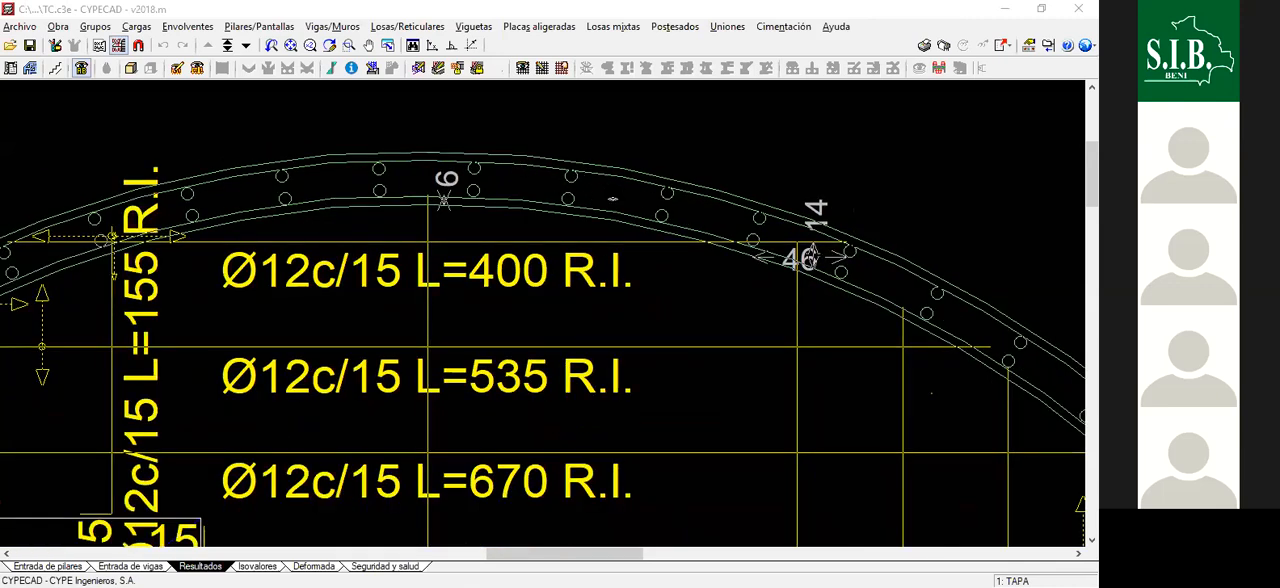
scroll(737, 211, up, 3)
scroll(764, 242, down, 2)
scroll(752, 235, down, 2)
scroll(615, 196, down, 2)
scroll(684, 230, up, 1)
scroll(568, 196, up, 3)
scroll(623, 214, down, 3)
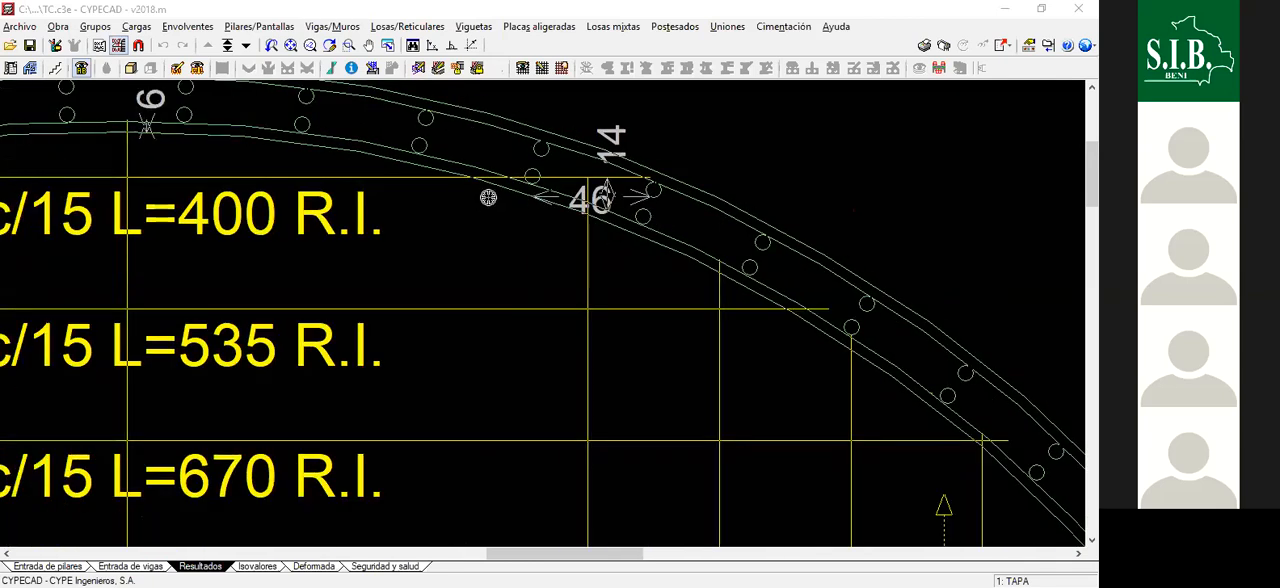
scroll(612, 181, down, 5)
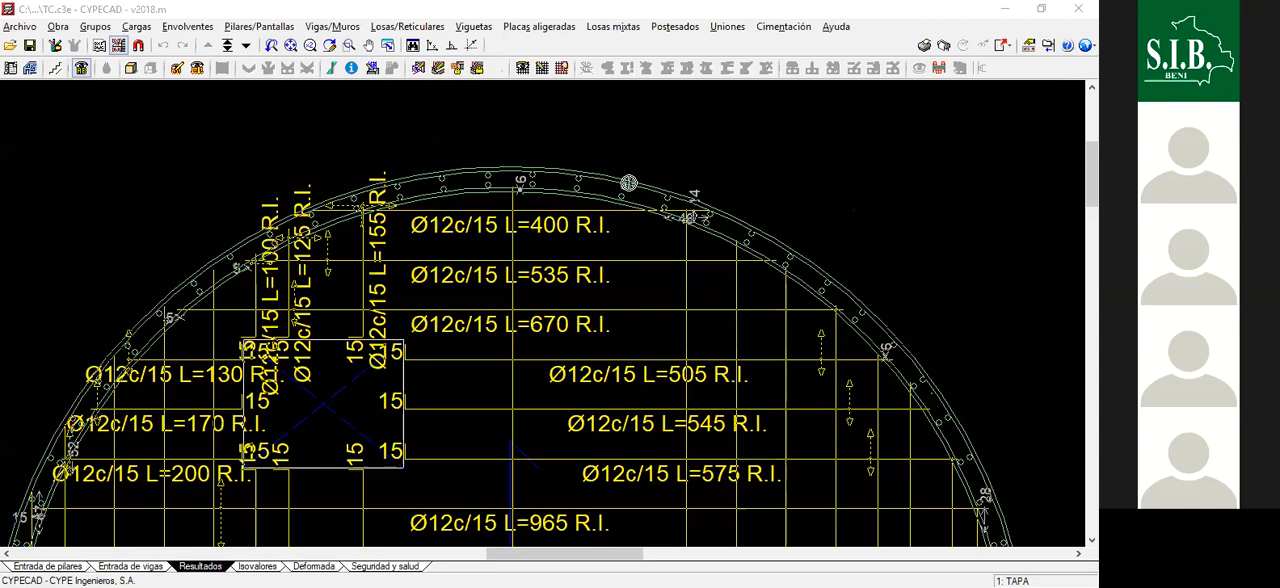
scroll(628, 183, up, 1)
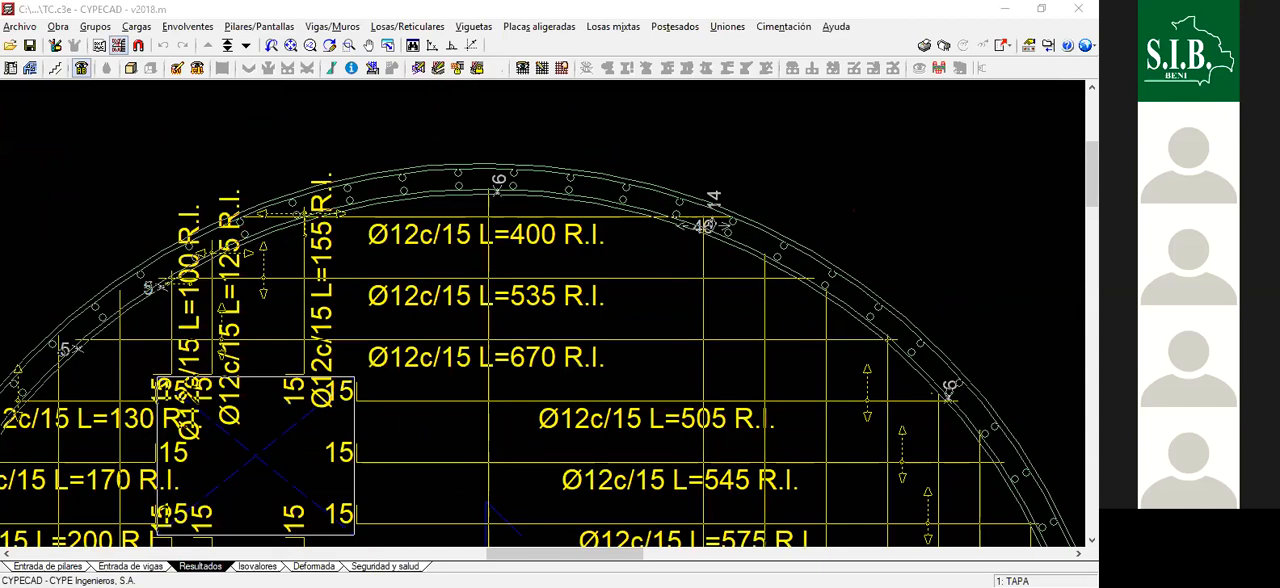
scroll(765, 210, down, 5)
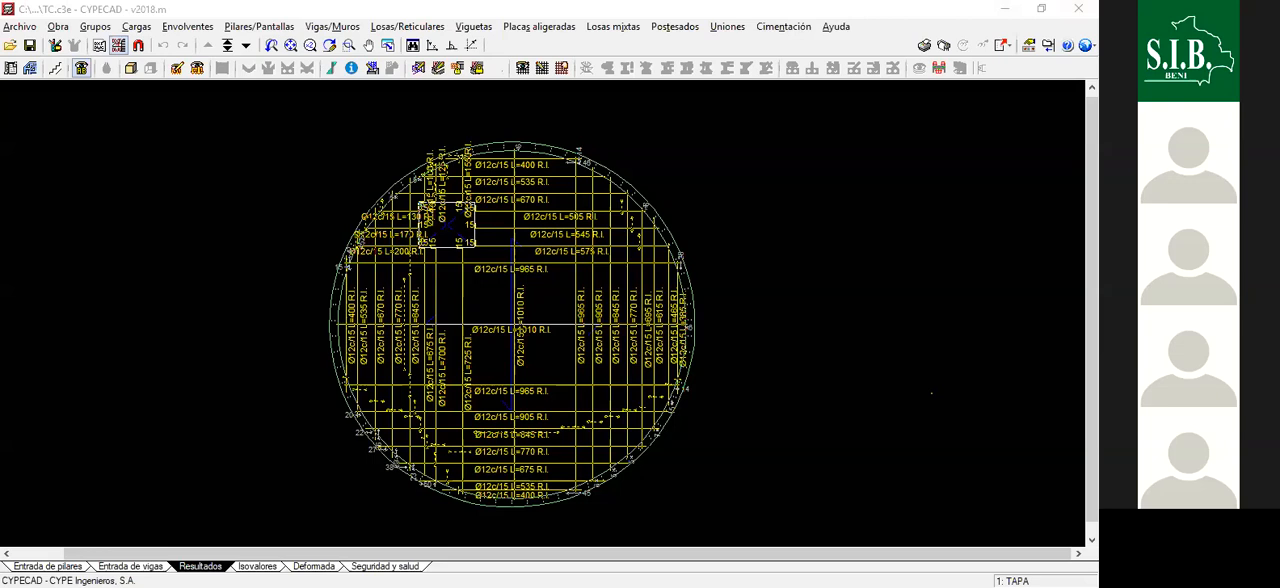
- View the 3D model of the circular tank from several angles, including the cover opening, and close the model view
click(131, 68)
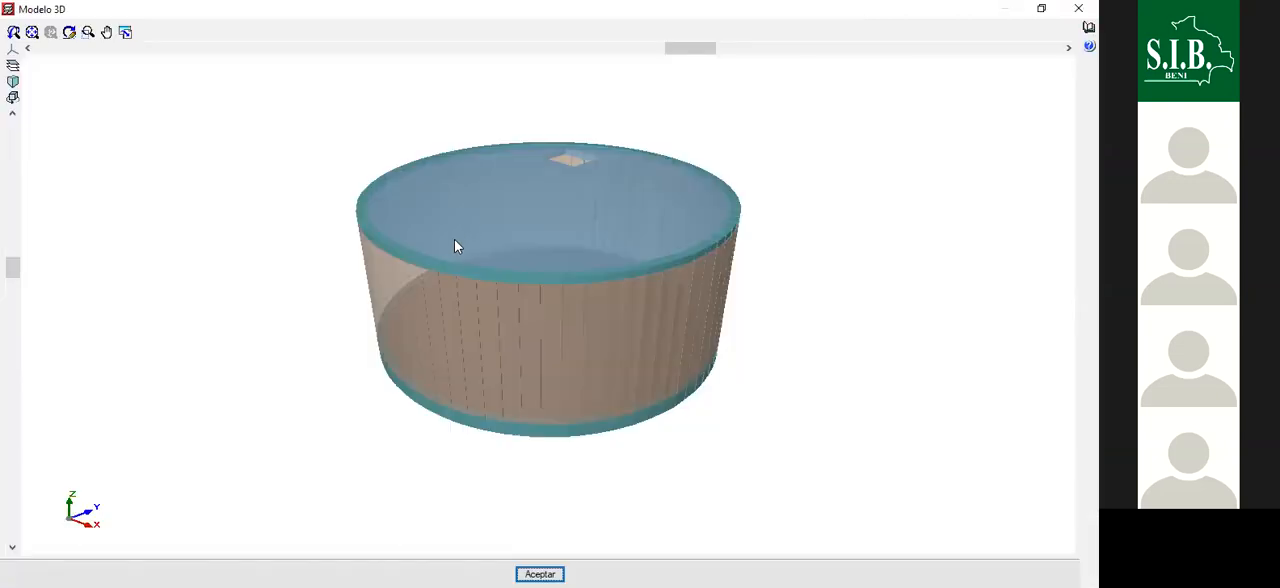
drag(451, 236, 454, 271)
scroll(454, 271, up, 2)
drag(433, 312, 435, 316)
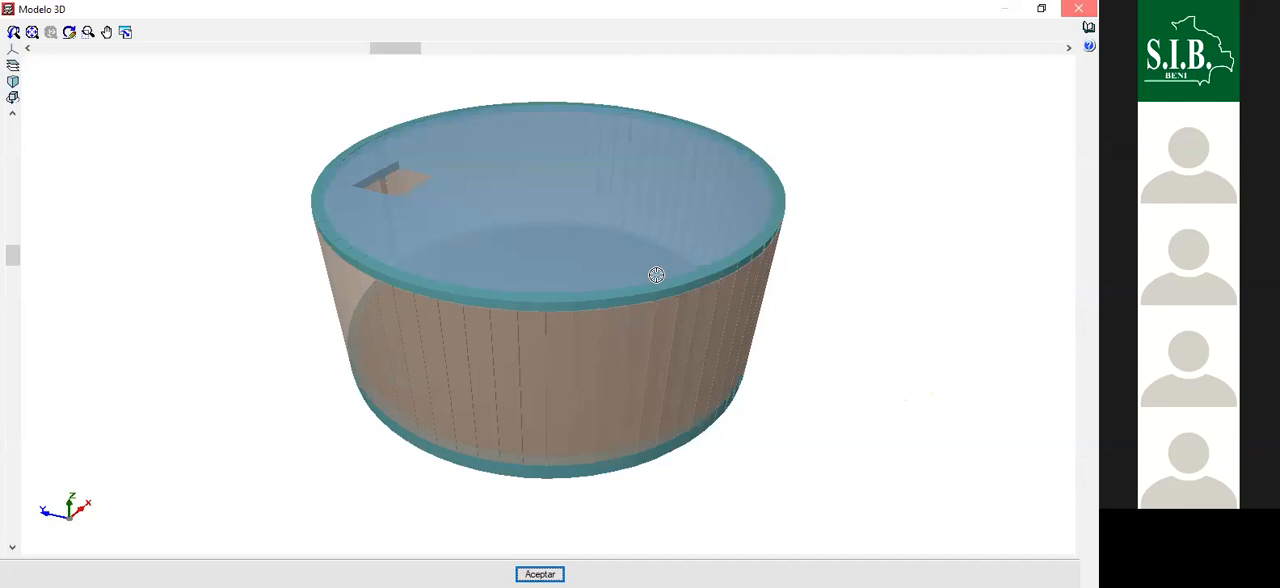
click(1078, 8)
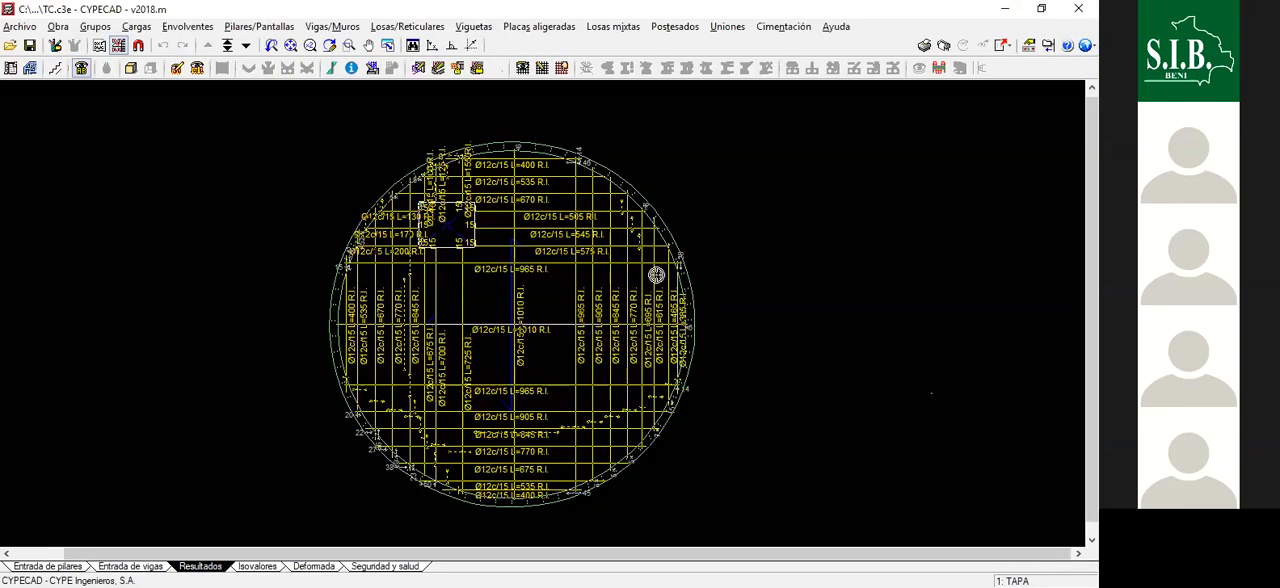
scroll(656, 274, down, 1)
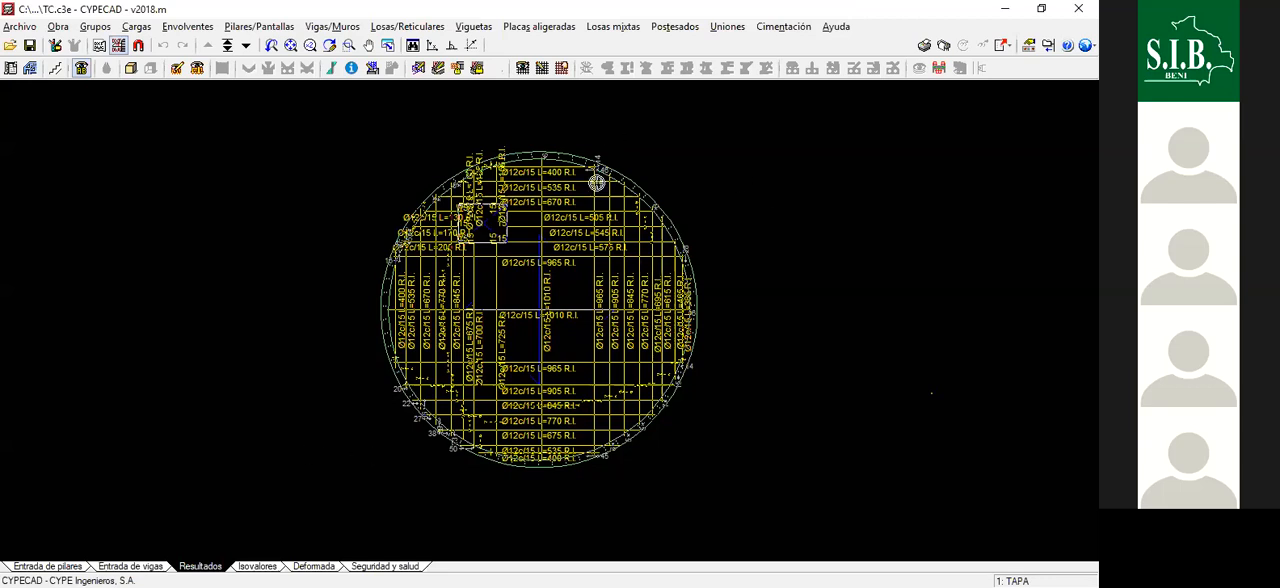
scroll(596, 183, down, 1)
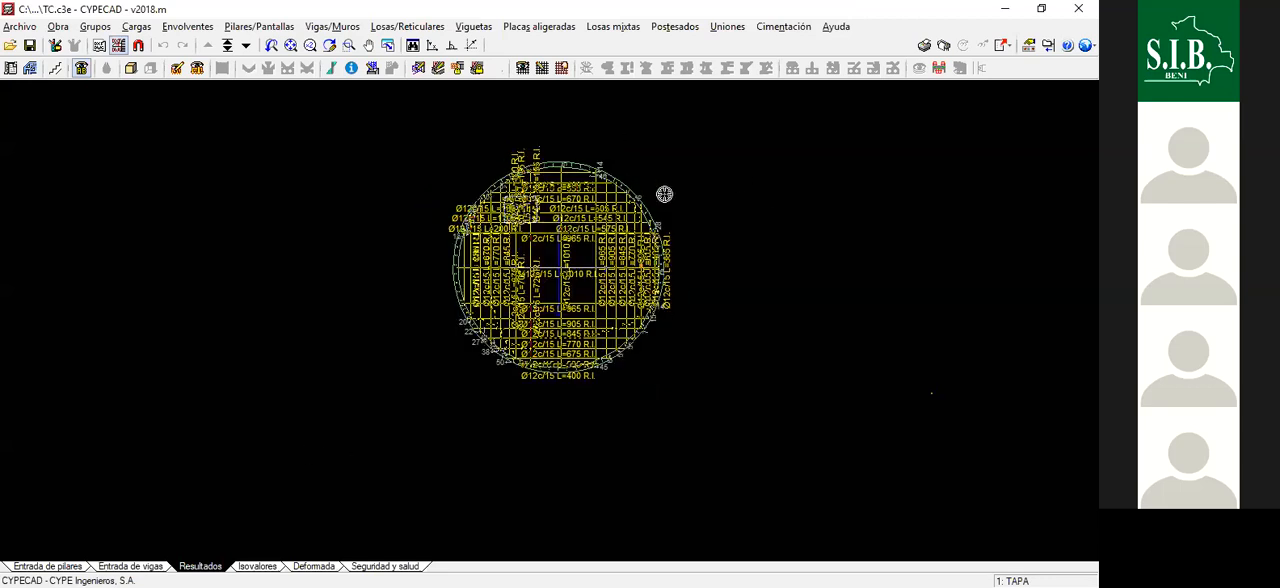
scroll(664, 194, up, 1)
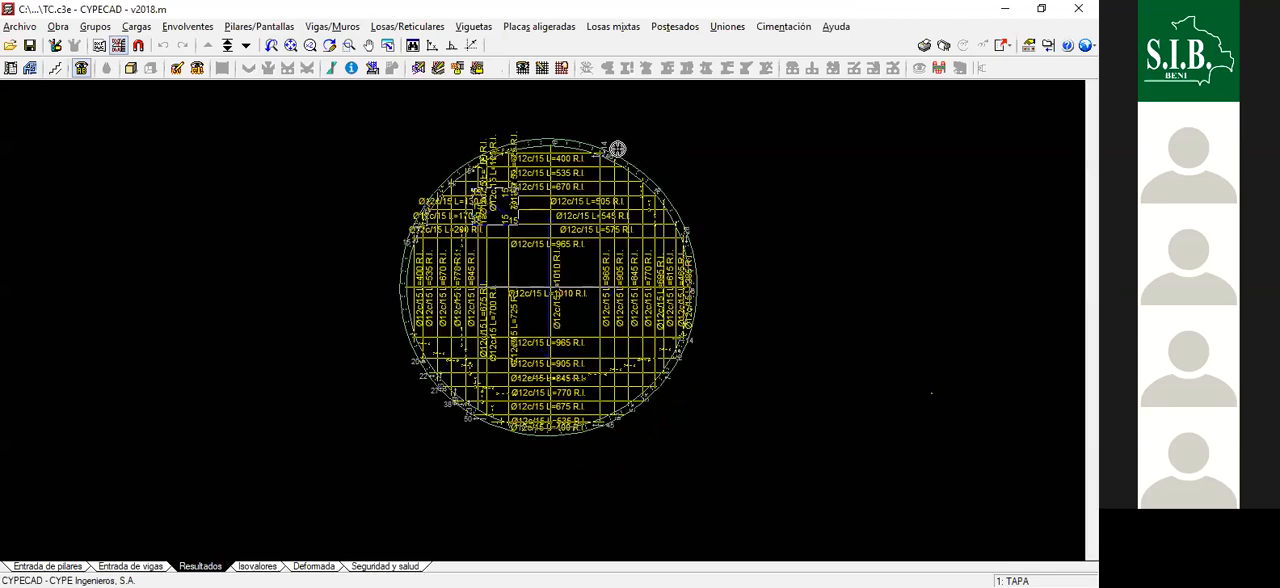
scroll(612, 152, up, 1)
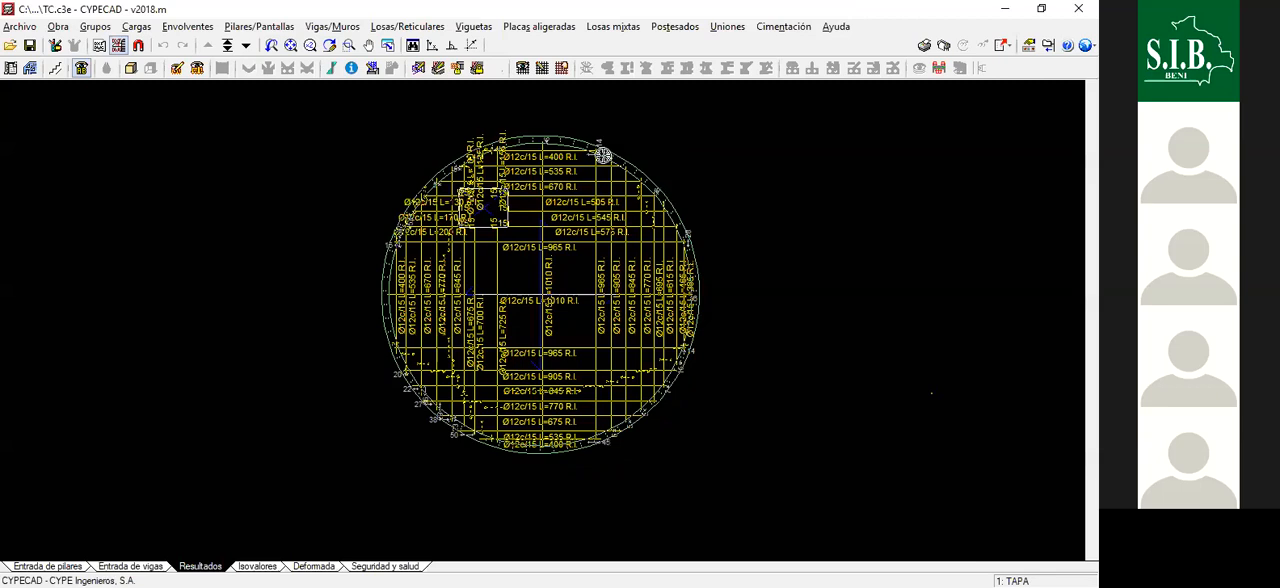
scroll(668, 258, up, 3)
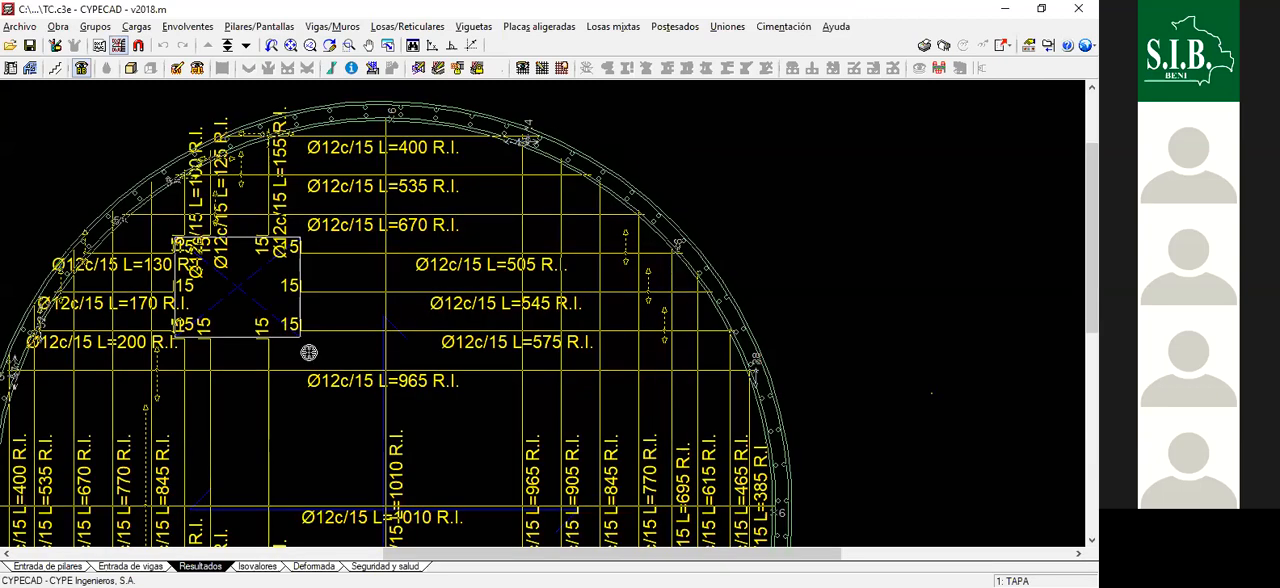
scroll(600, 170, down, 2)
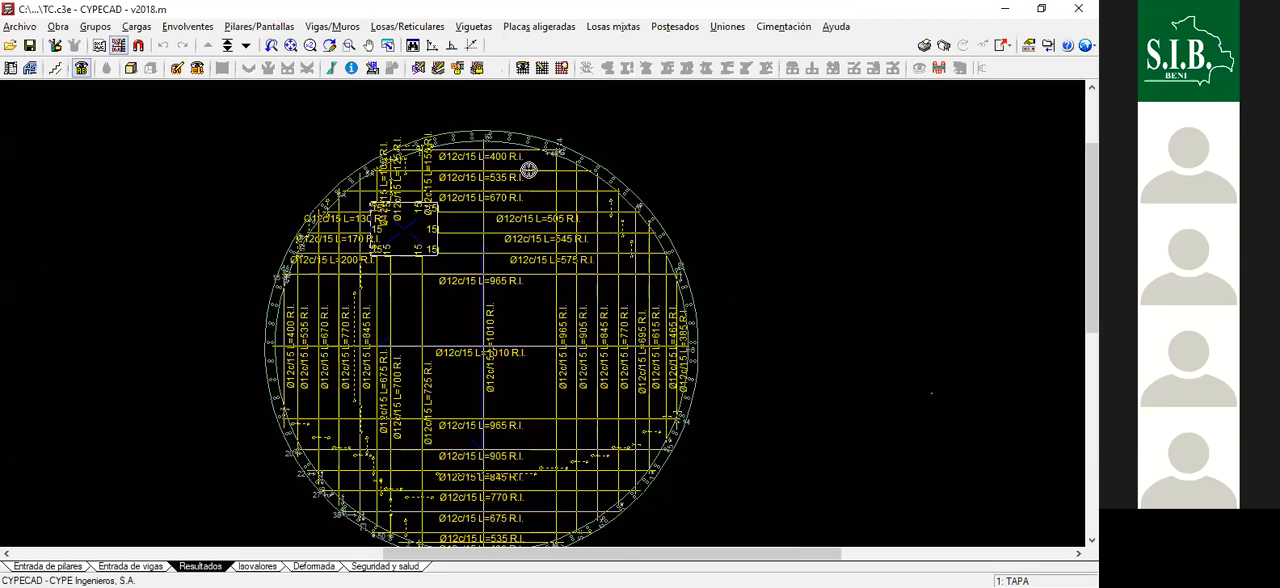
scroll(566, 229, down, 1)
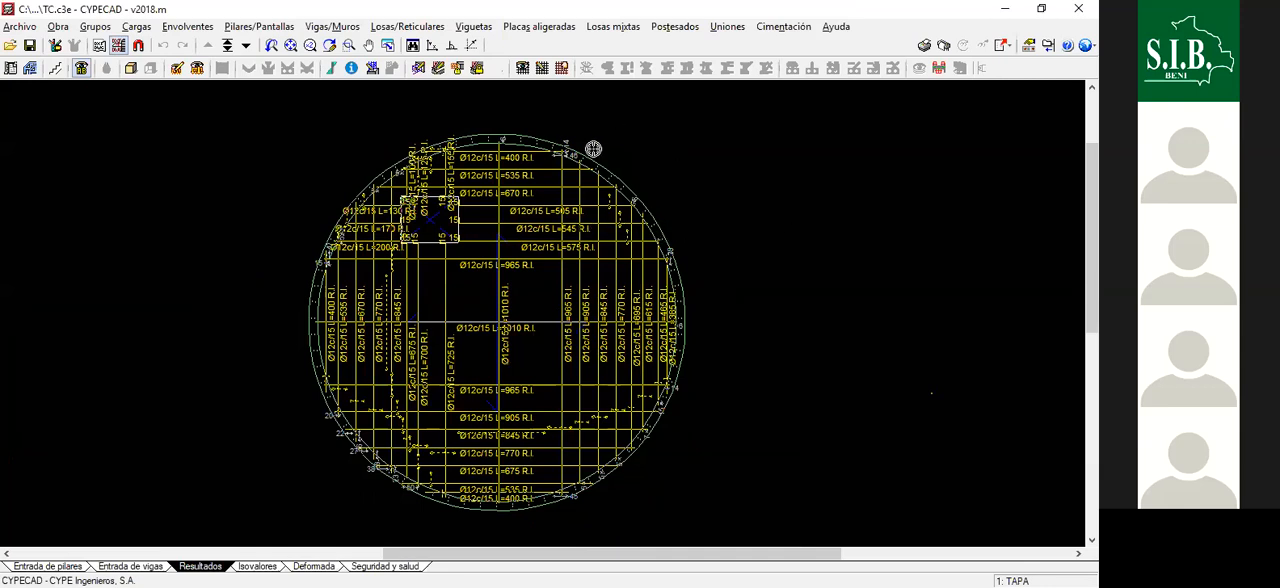
scroll(606, 188, down, 1)
scroll(596, 188, up, 1)
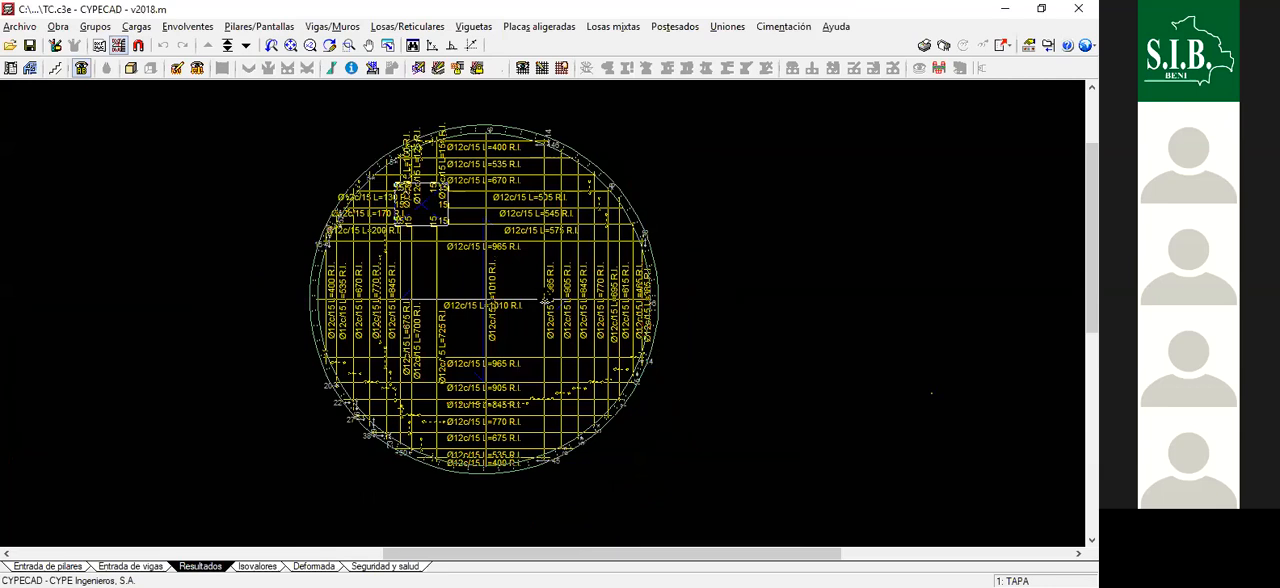
scroll(566, 246, up, 1)
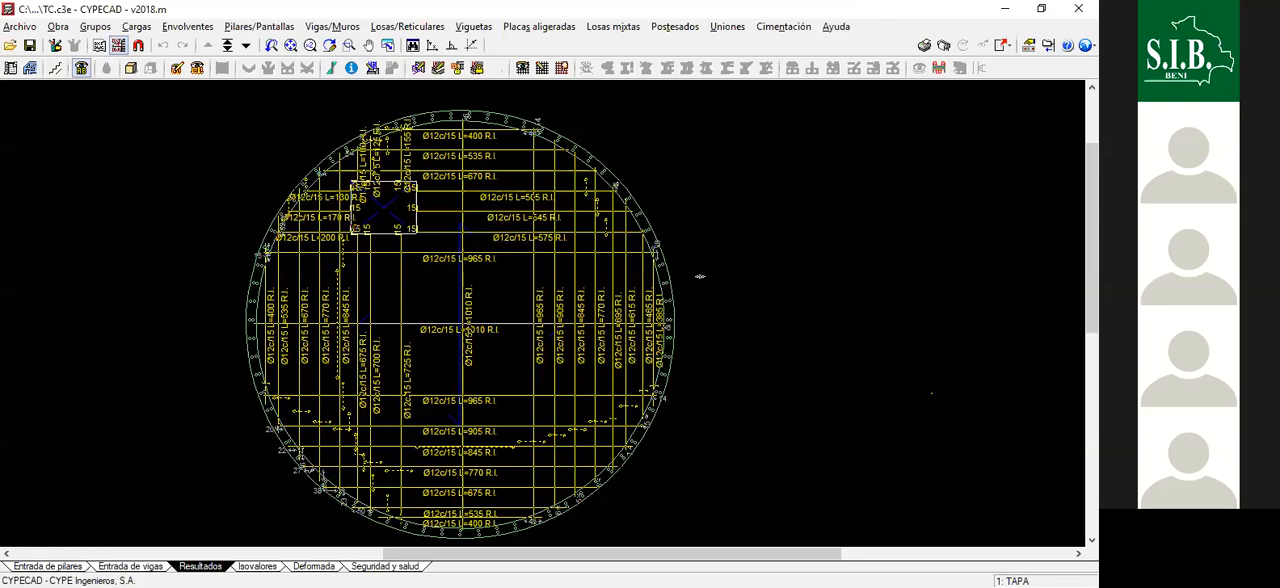
scroll(700, 276, down, 1)
scroll(694, 194, down, 1)
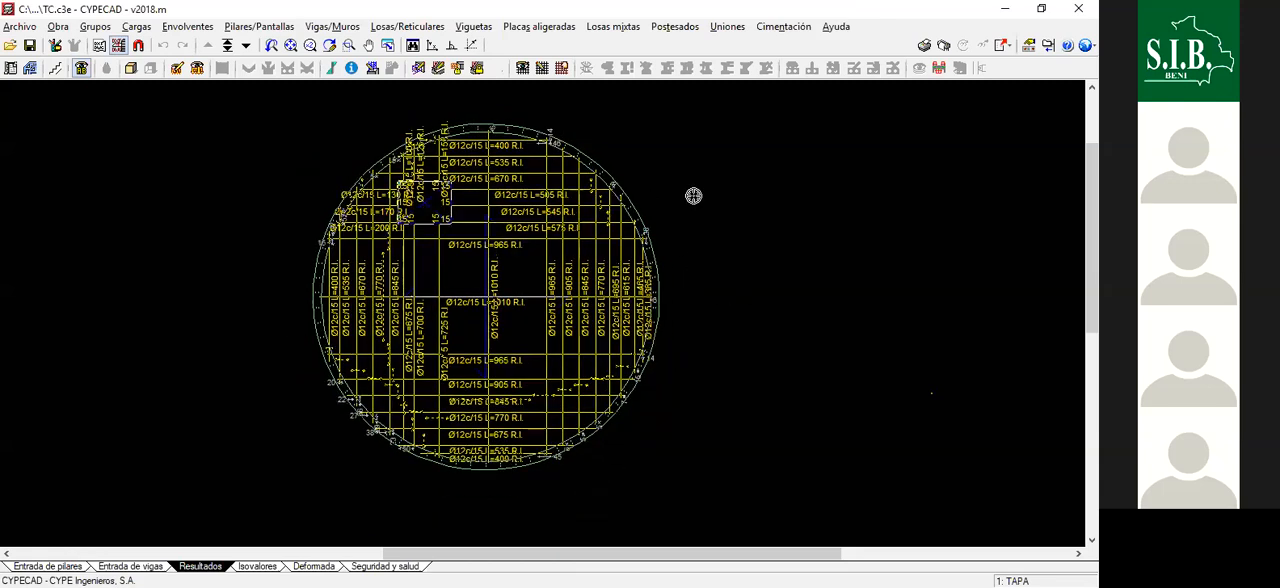
scroll(693, 195, up, 1)
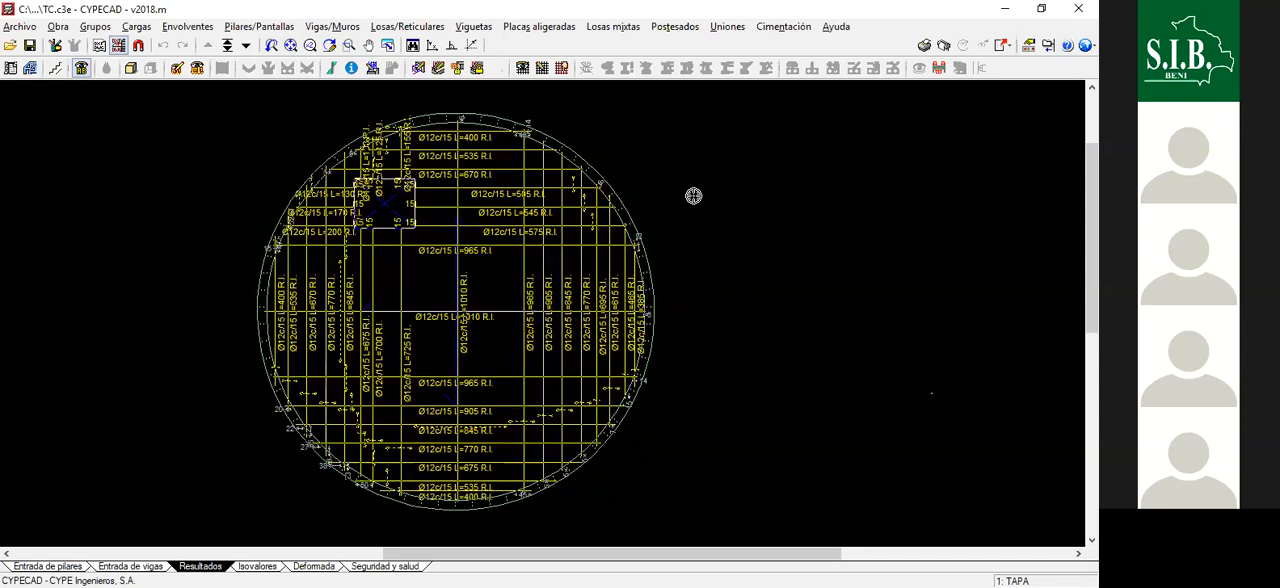